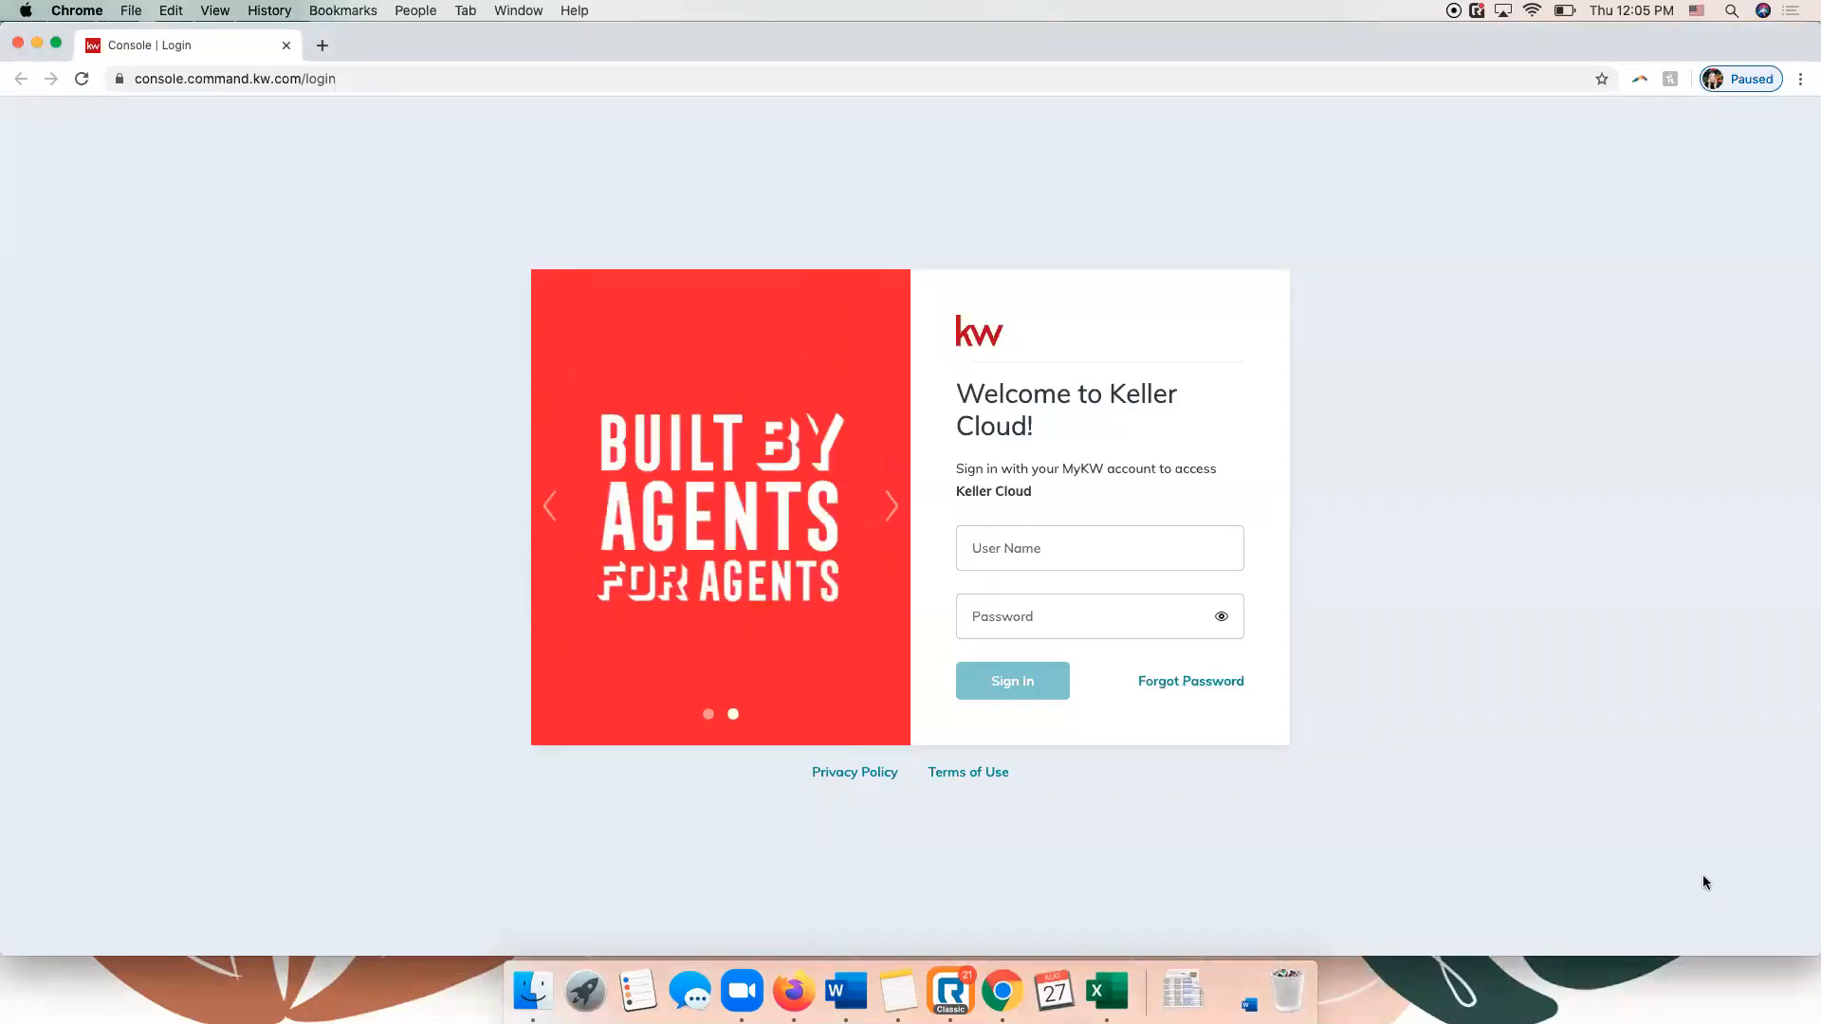
Try to sign in to Keller Cloud with the account's user name and password.
click(1116, 550)
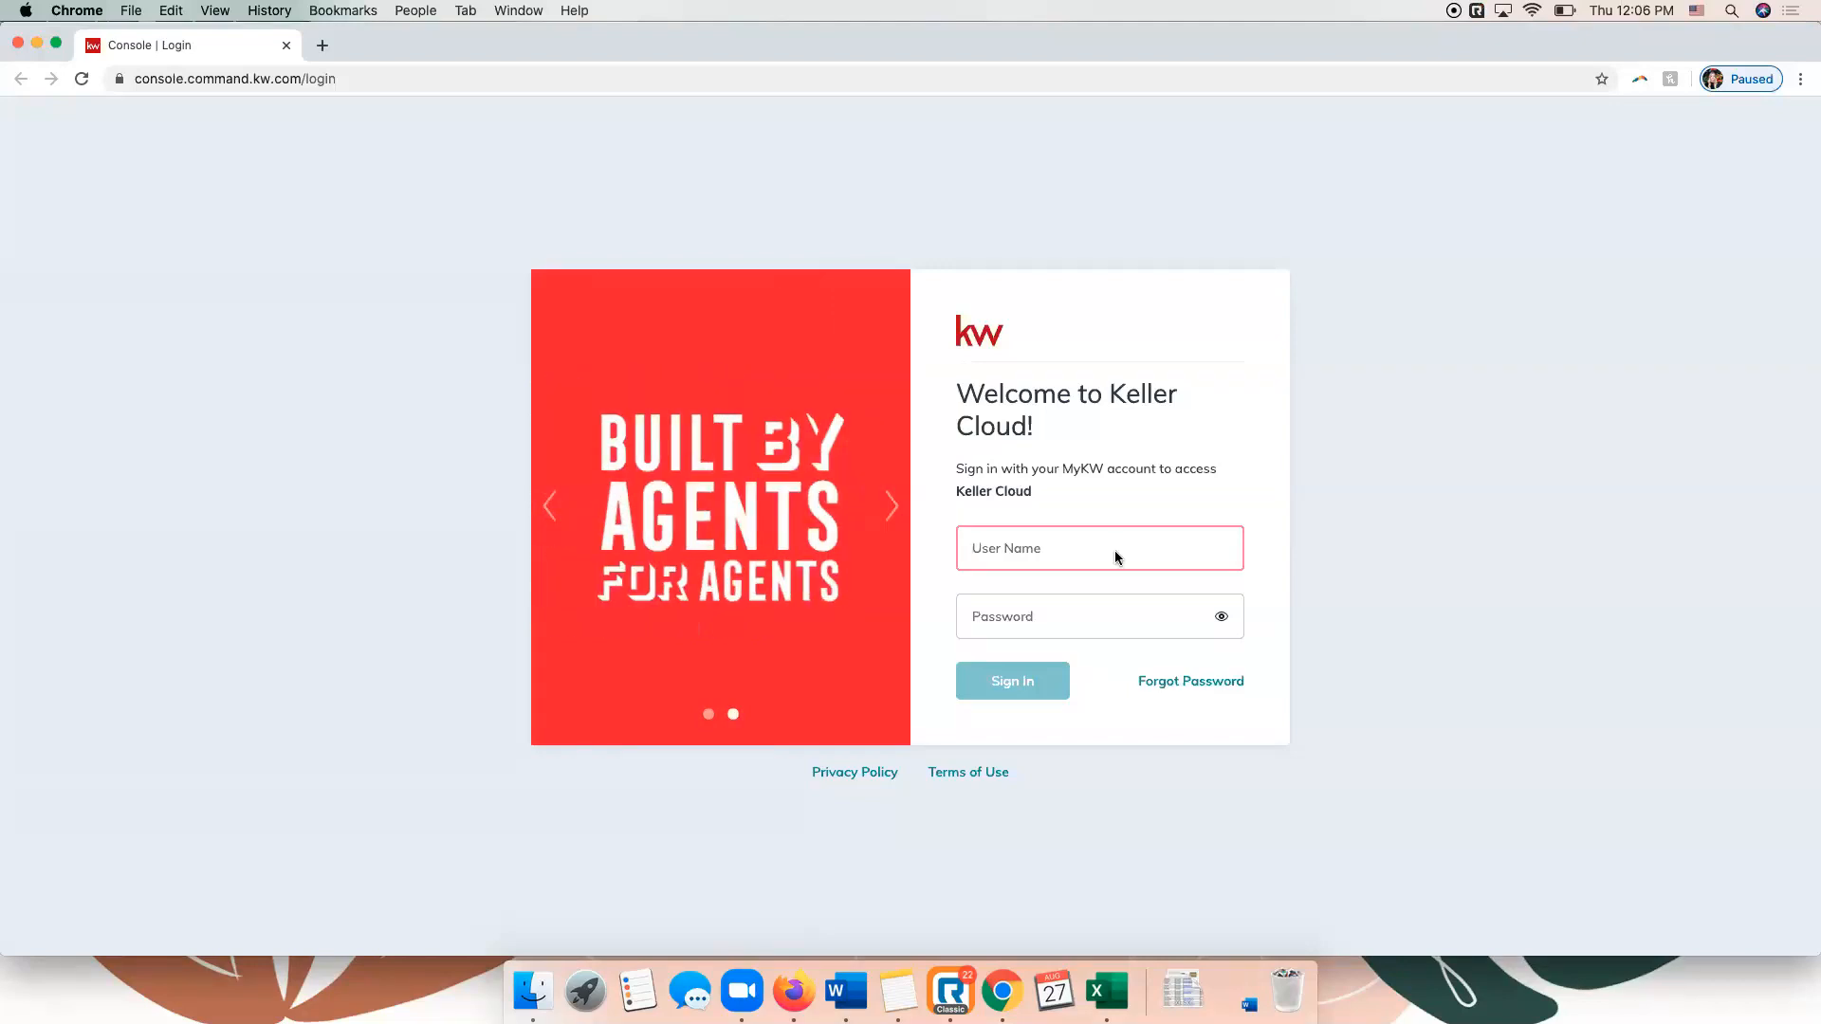
text(sleroy)
key(Tab)
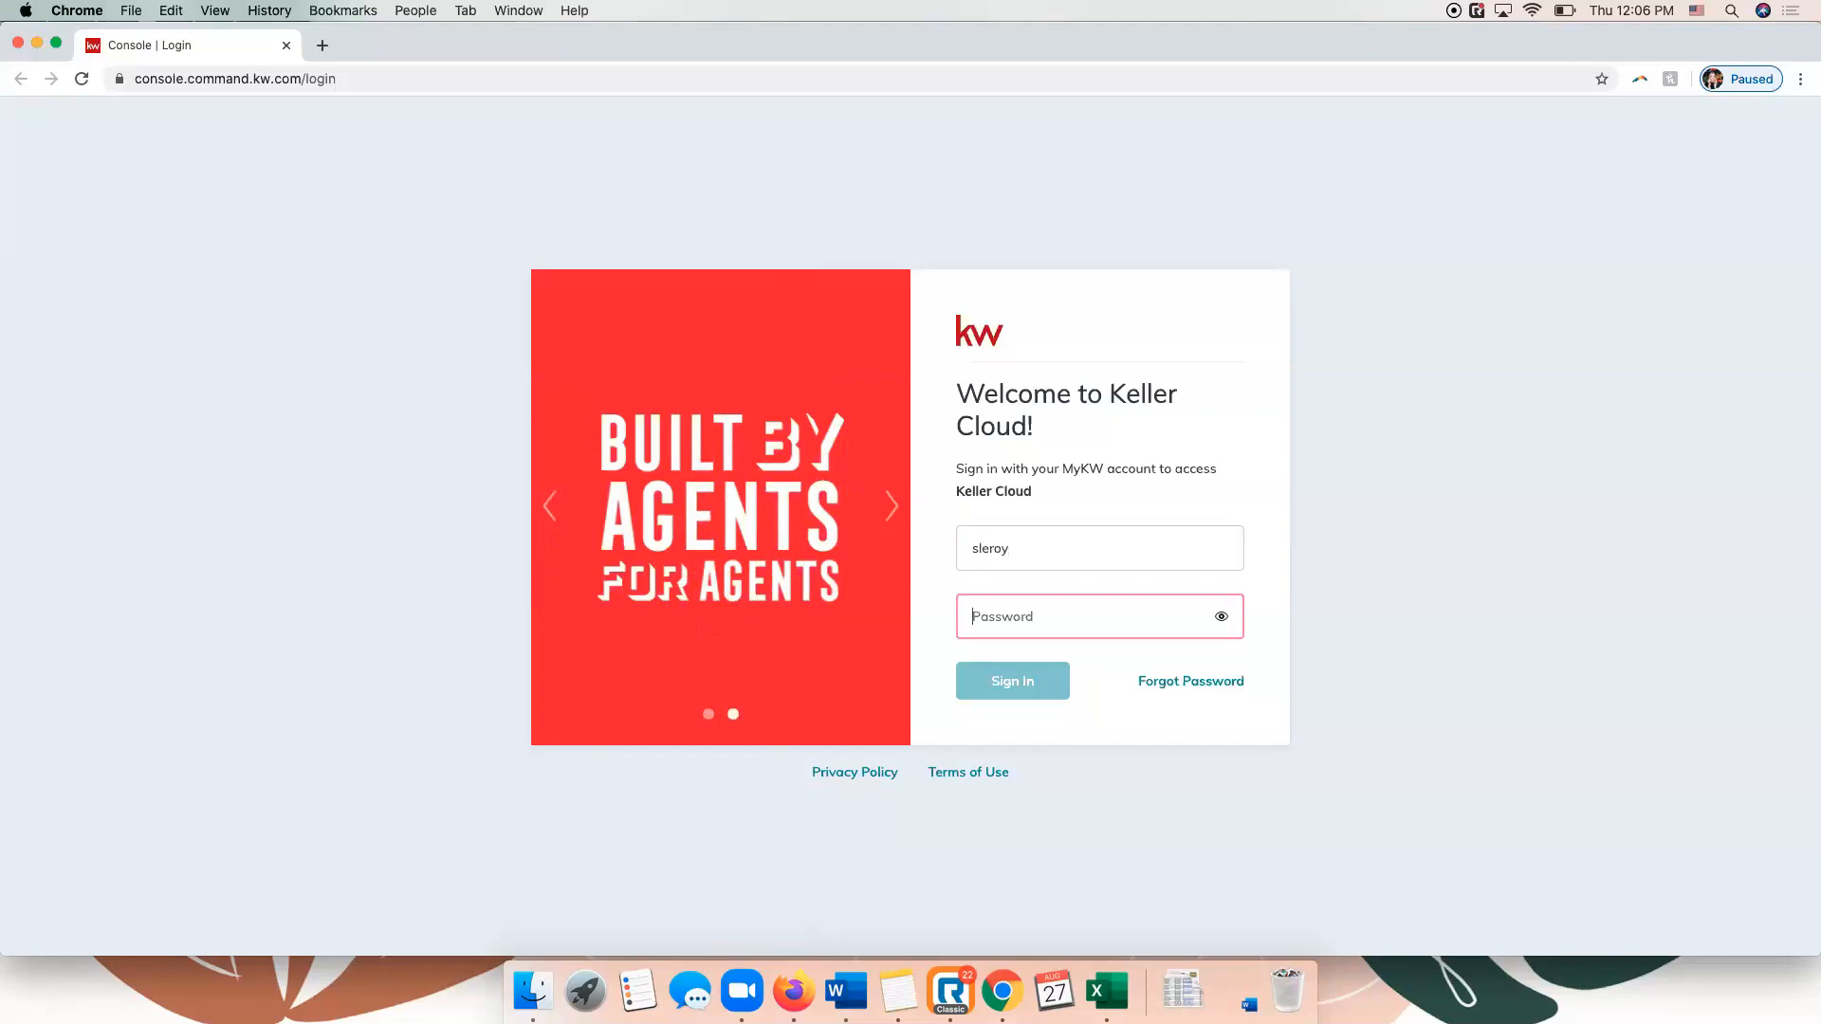
text(***********)
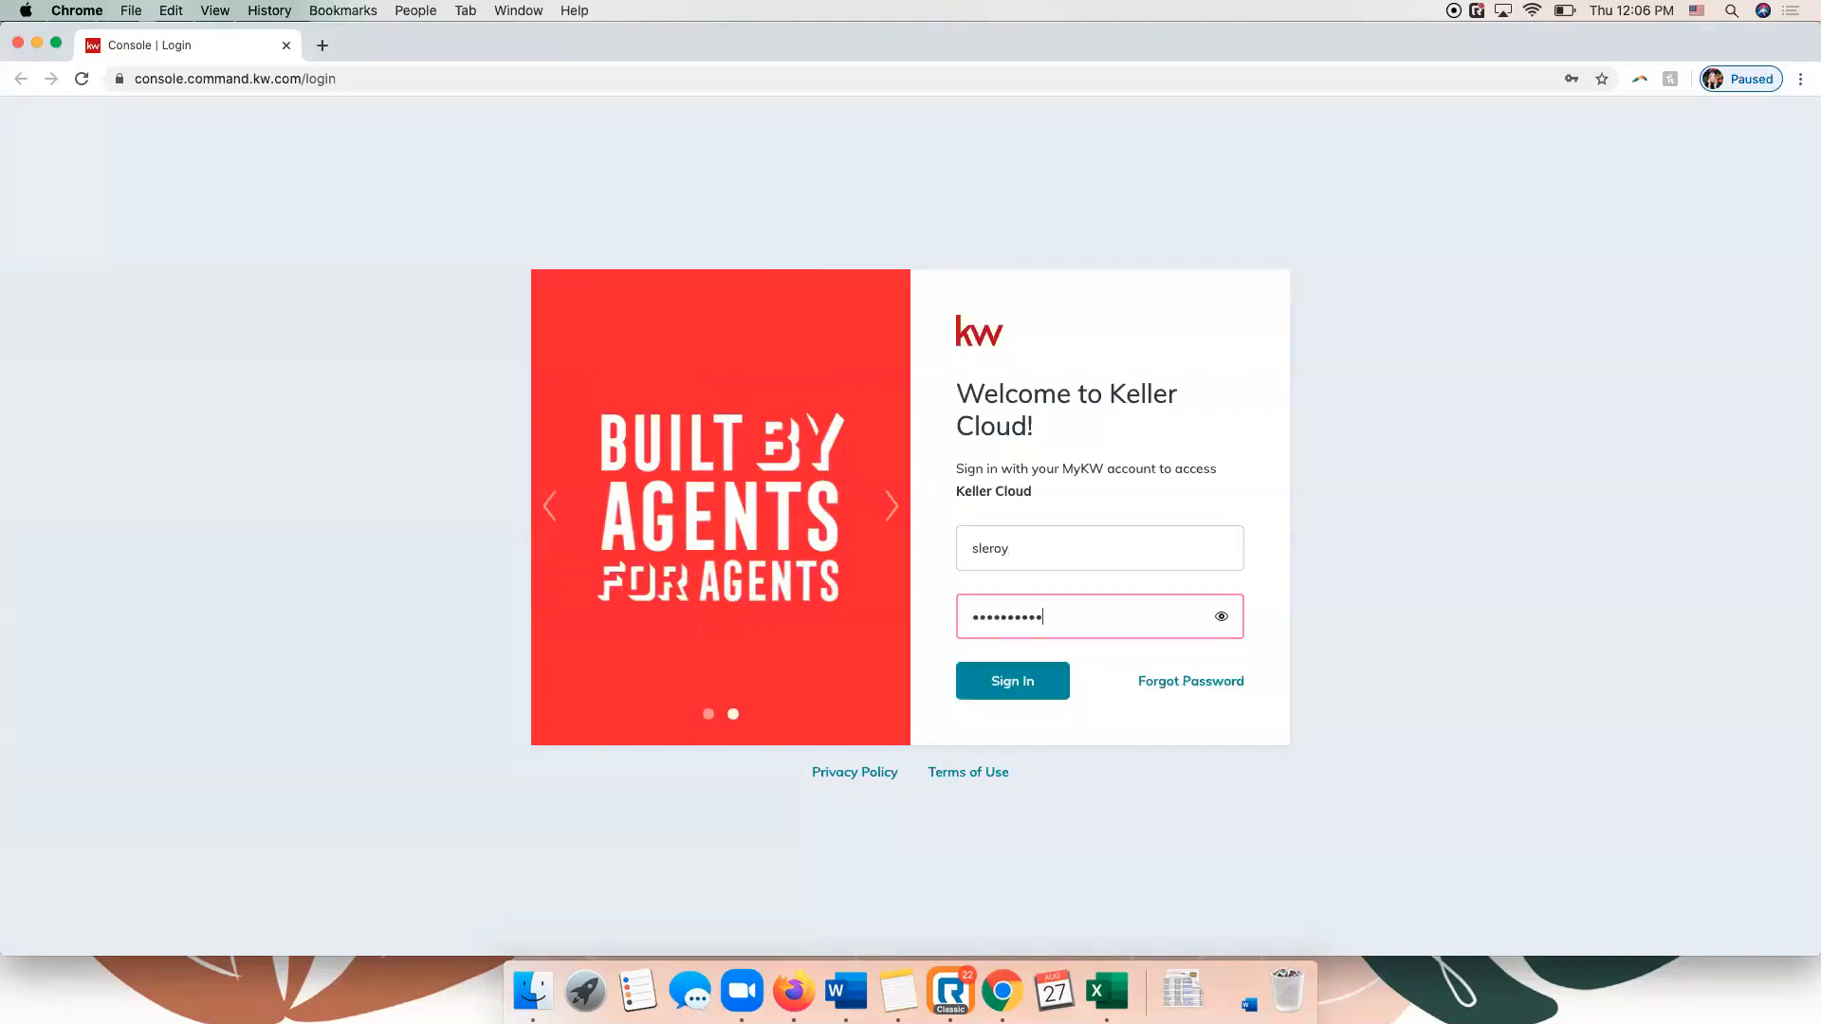
key(super+a)
text(**********)
key(Return)
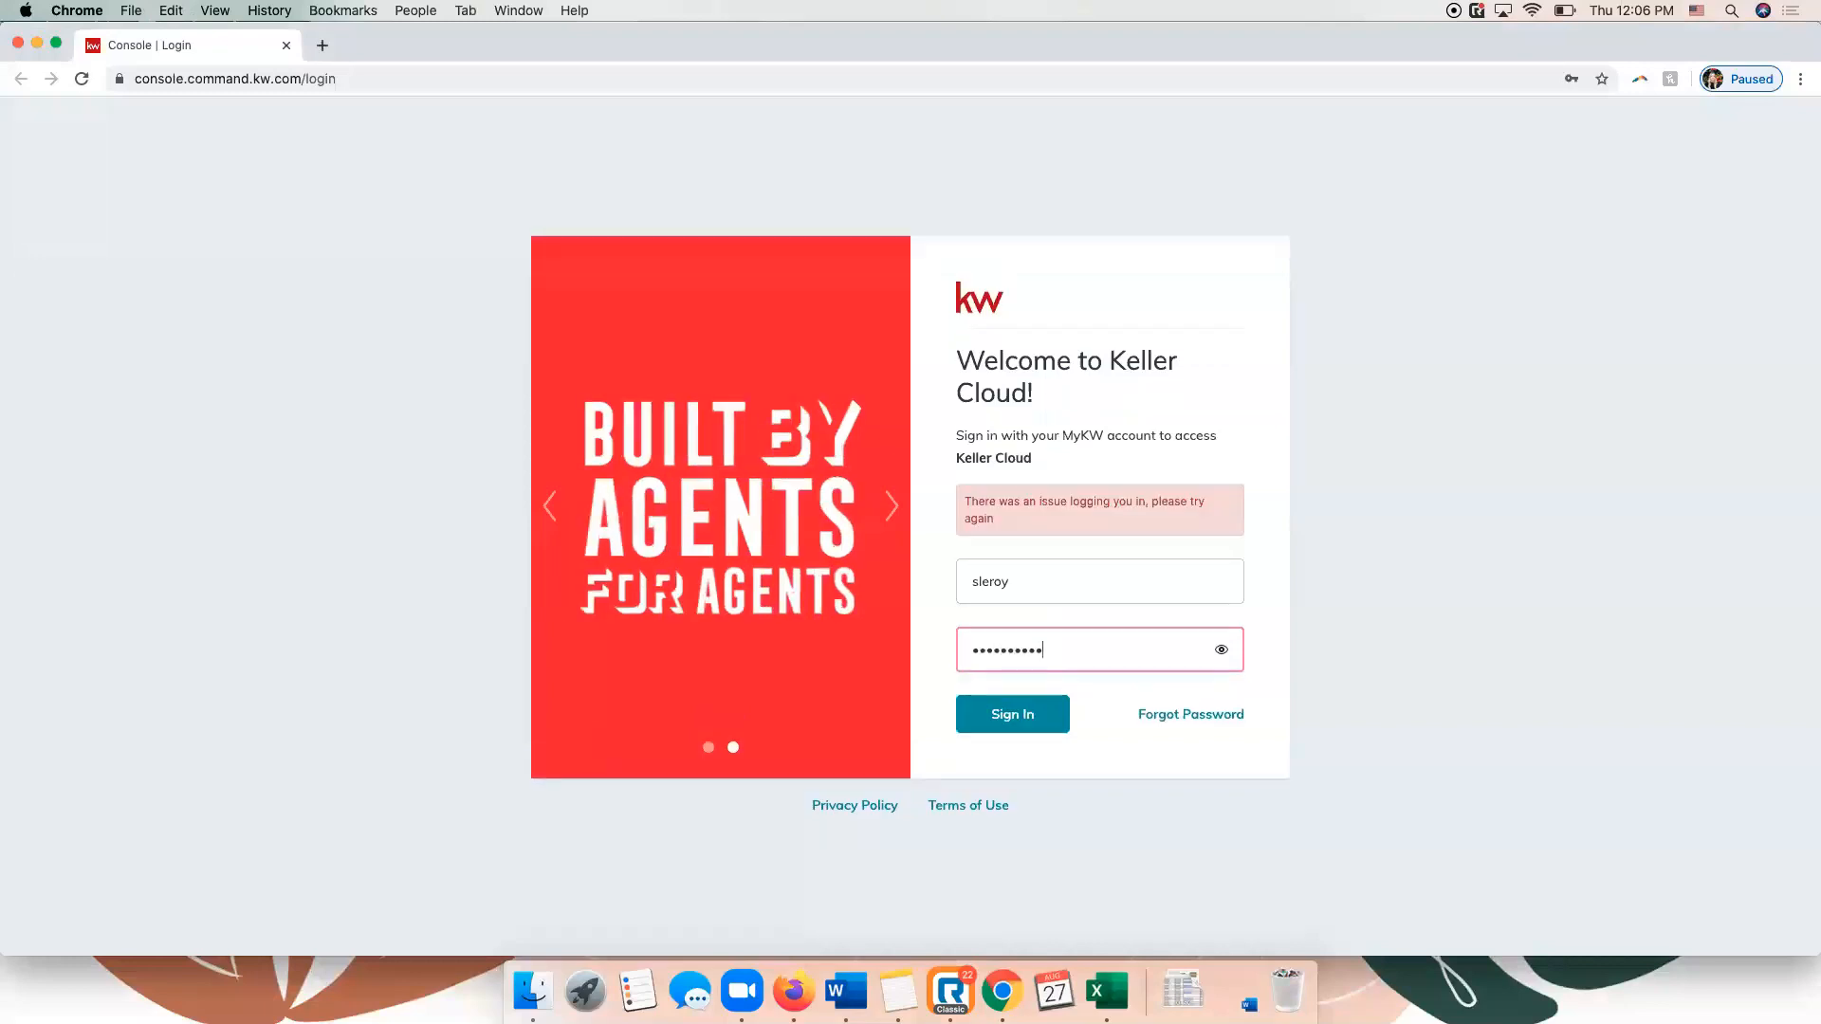
Re-enter the account password and sign in to Keller Cloud.
key(super+a)
text(***********)
key(Return)
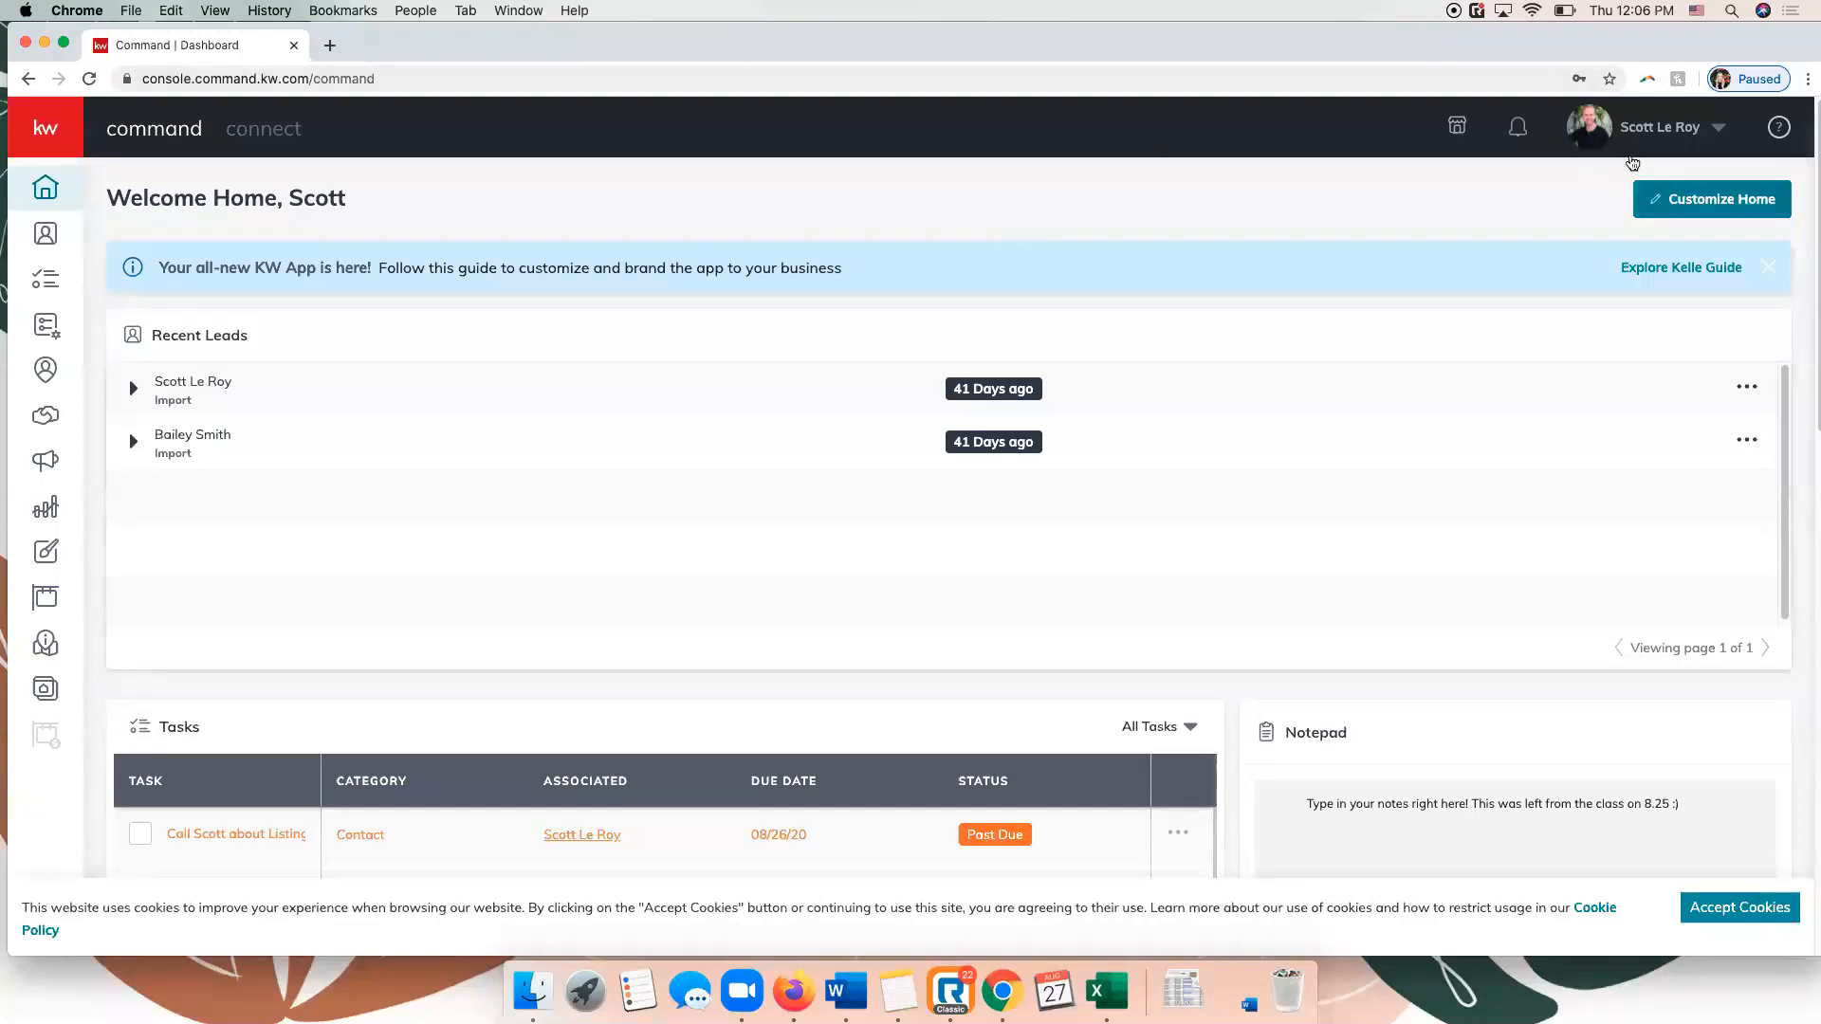
Open the Marketing Profile page in the account's Connect Settings and accept the site's cookies.
click(1638, 143)
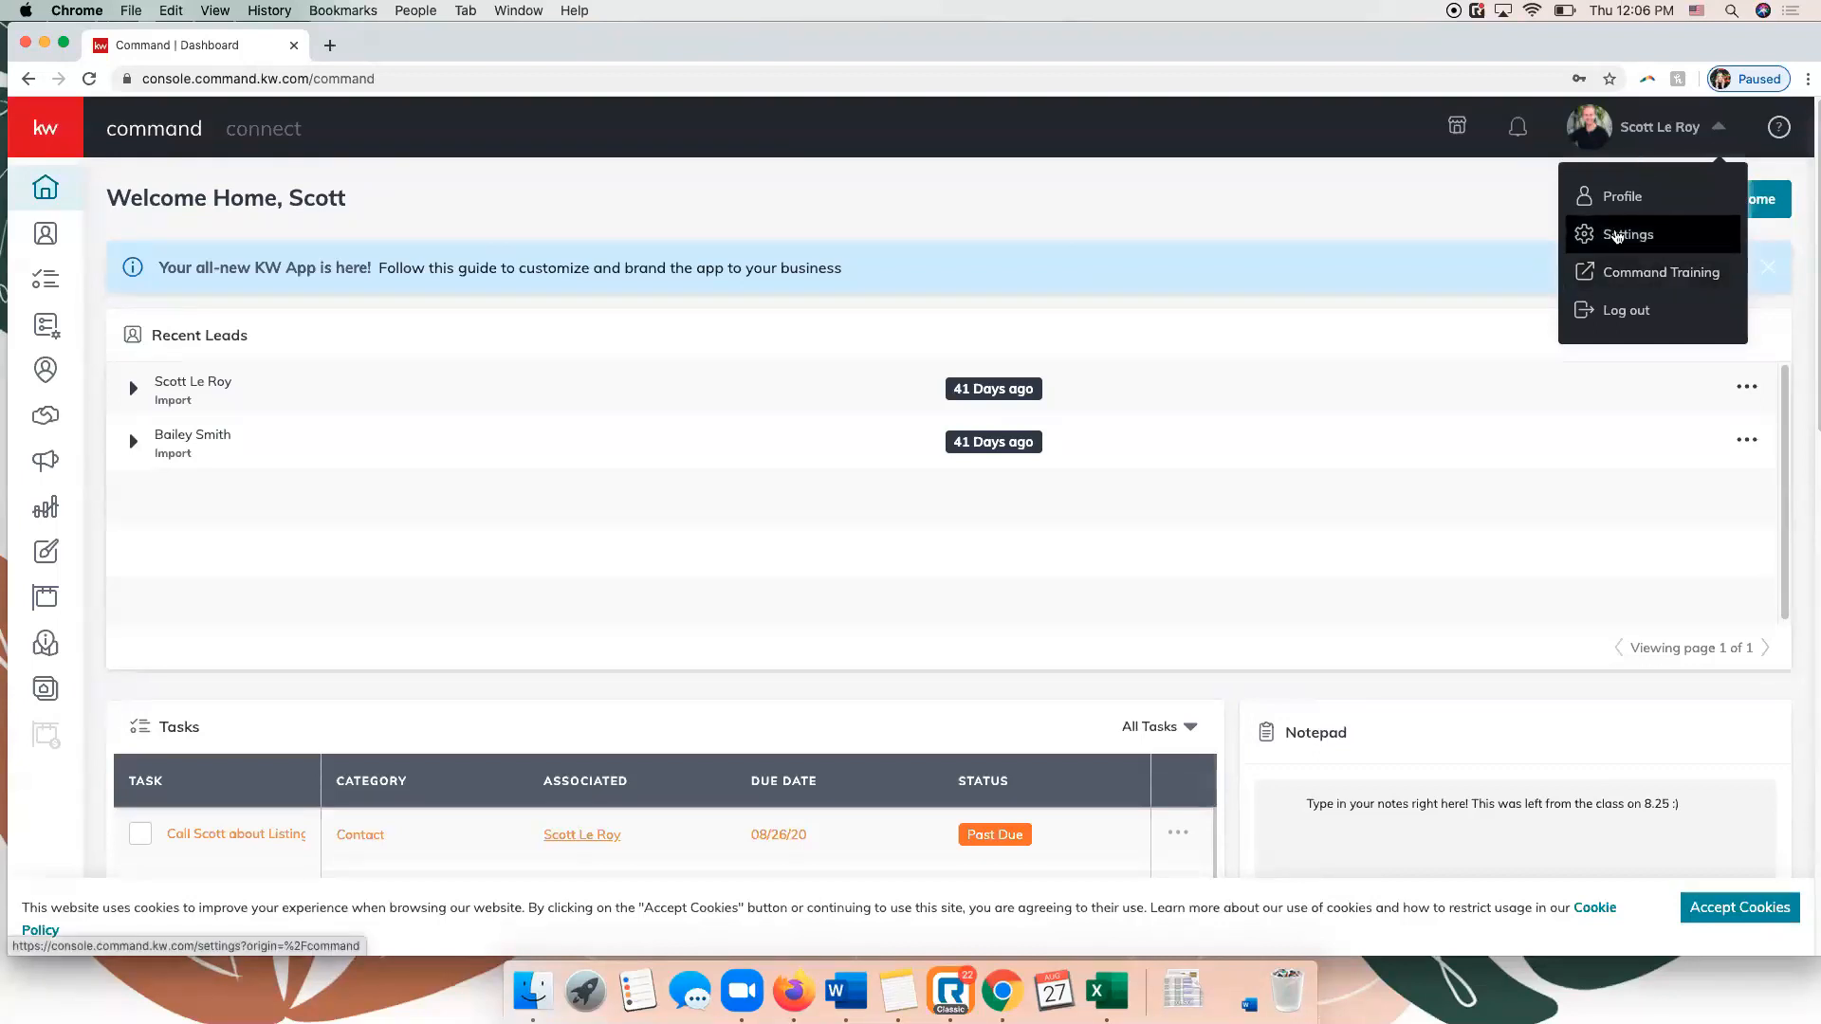
click(1617, 236)
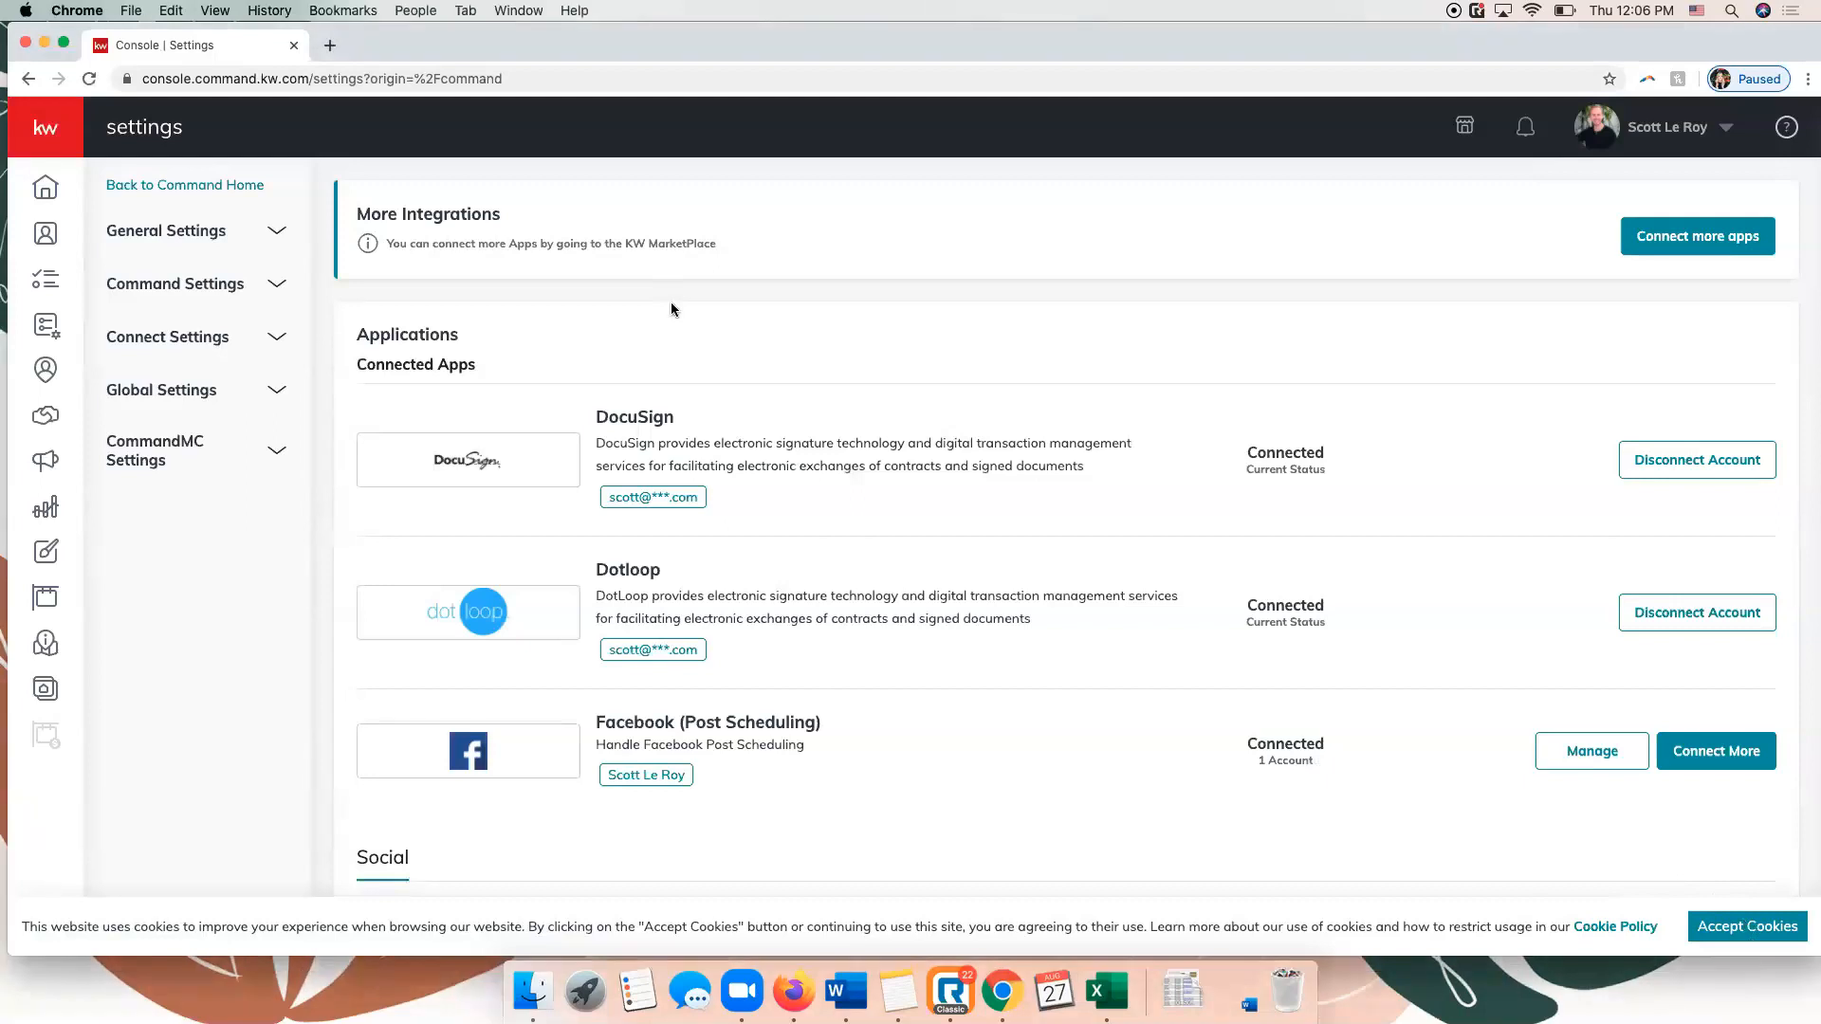
click(205, 340)
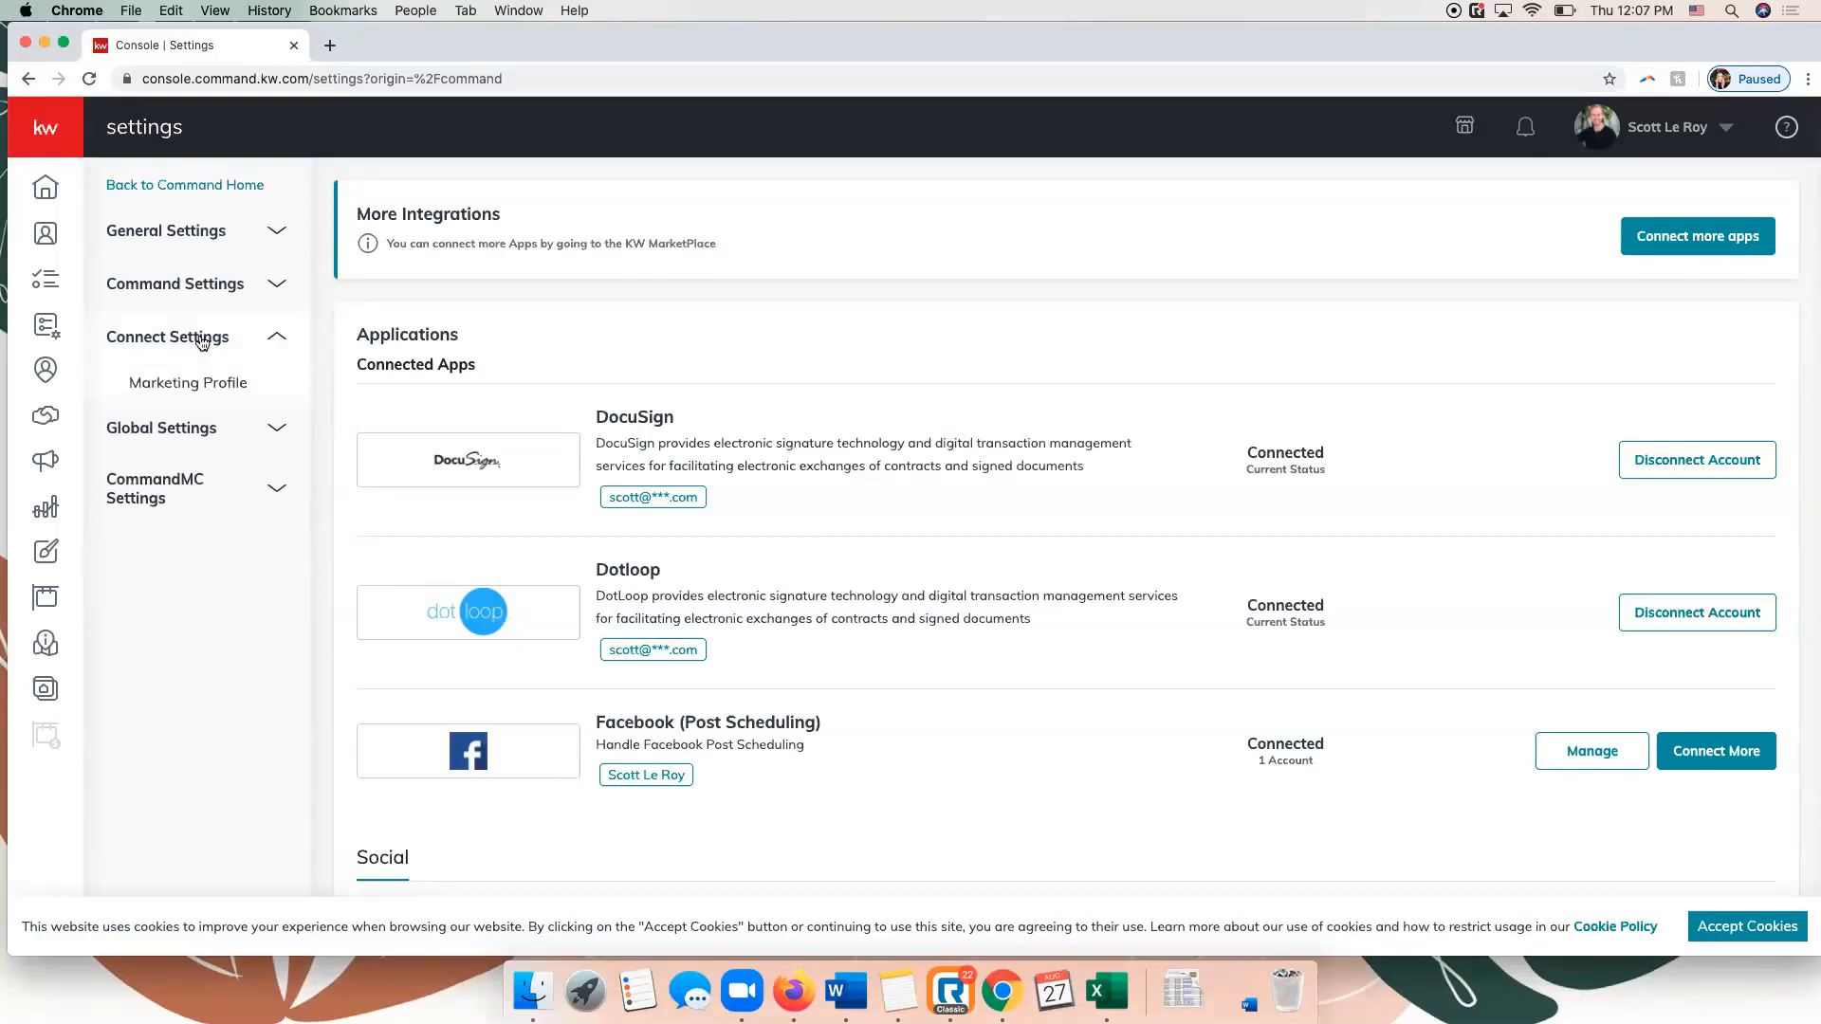
click(225, 384)
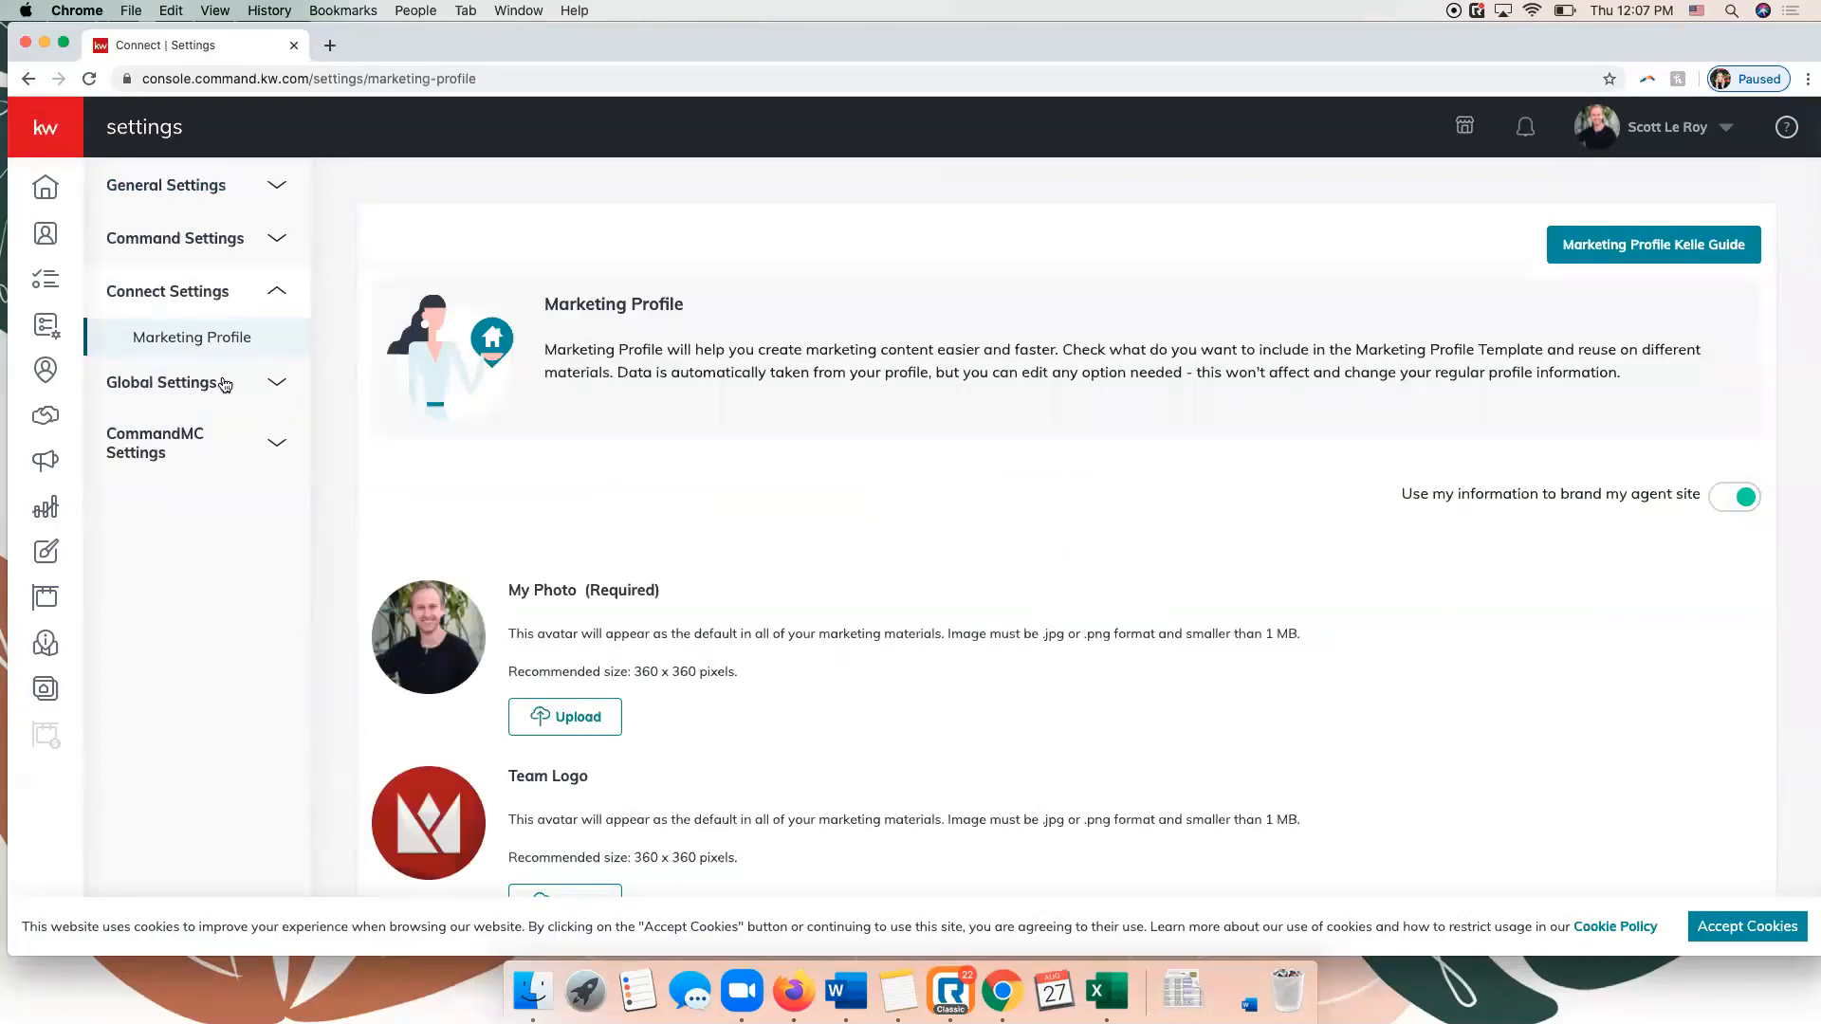
click(1736, 933)
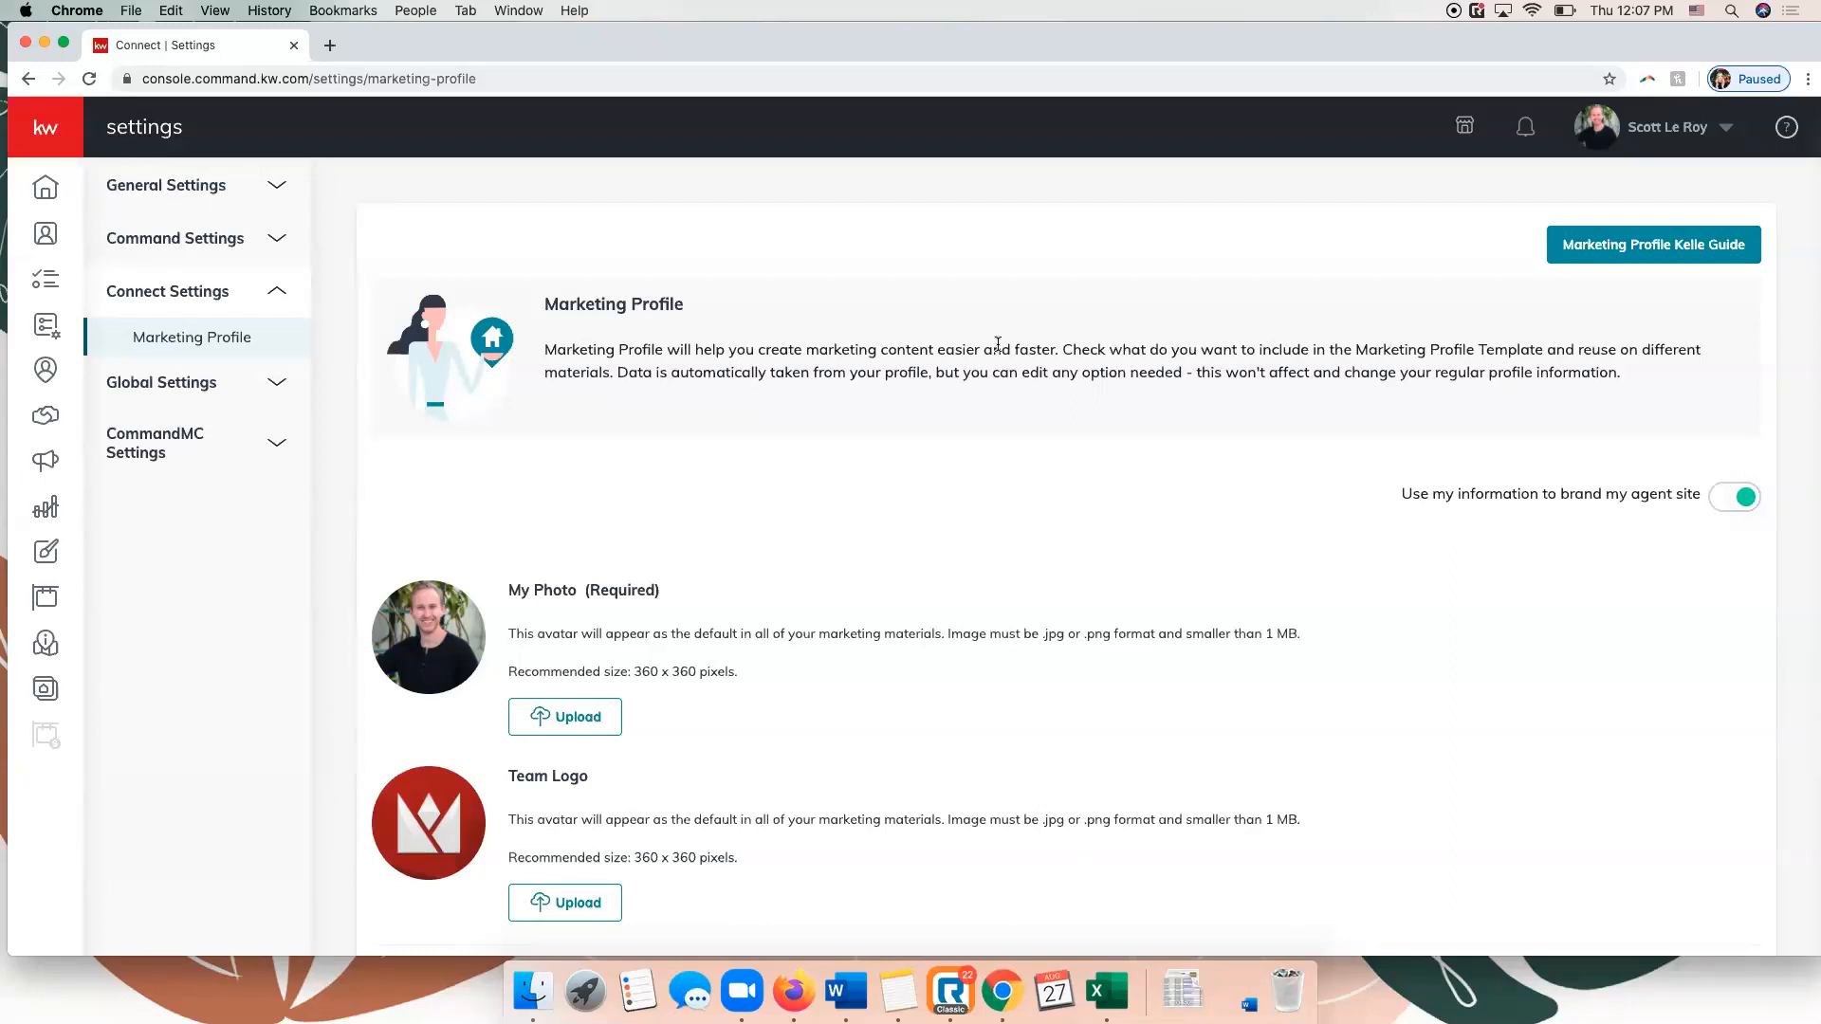
Review the Marketing Profile's agent site branding option, My Photo and Team Logo sections.
scroll(1119, 409, down, 3)
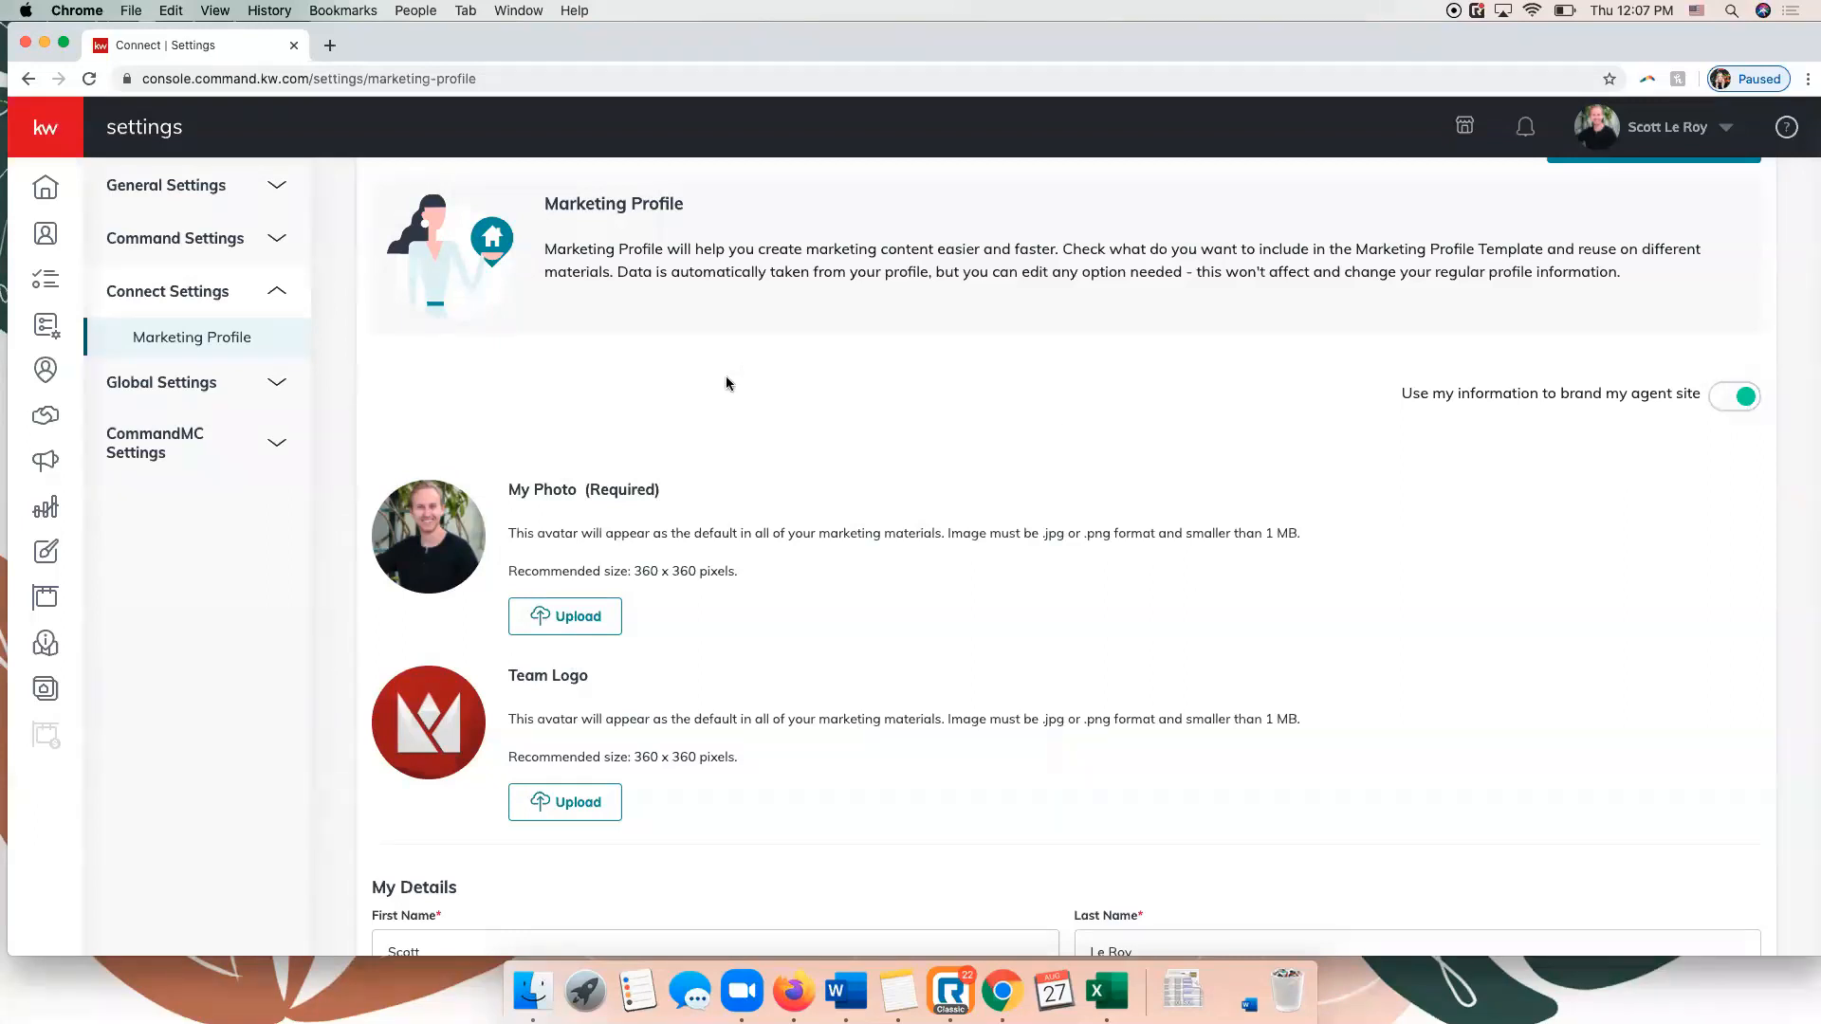
scroll(748, 361, down, 2)
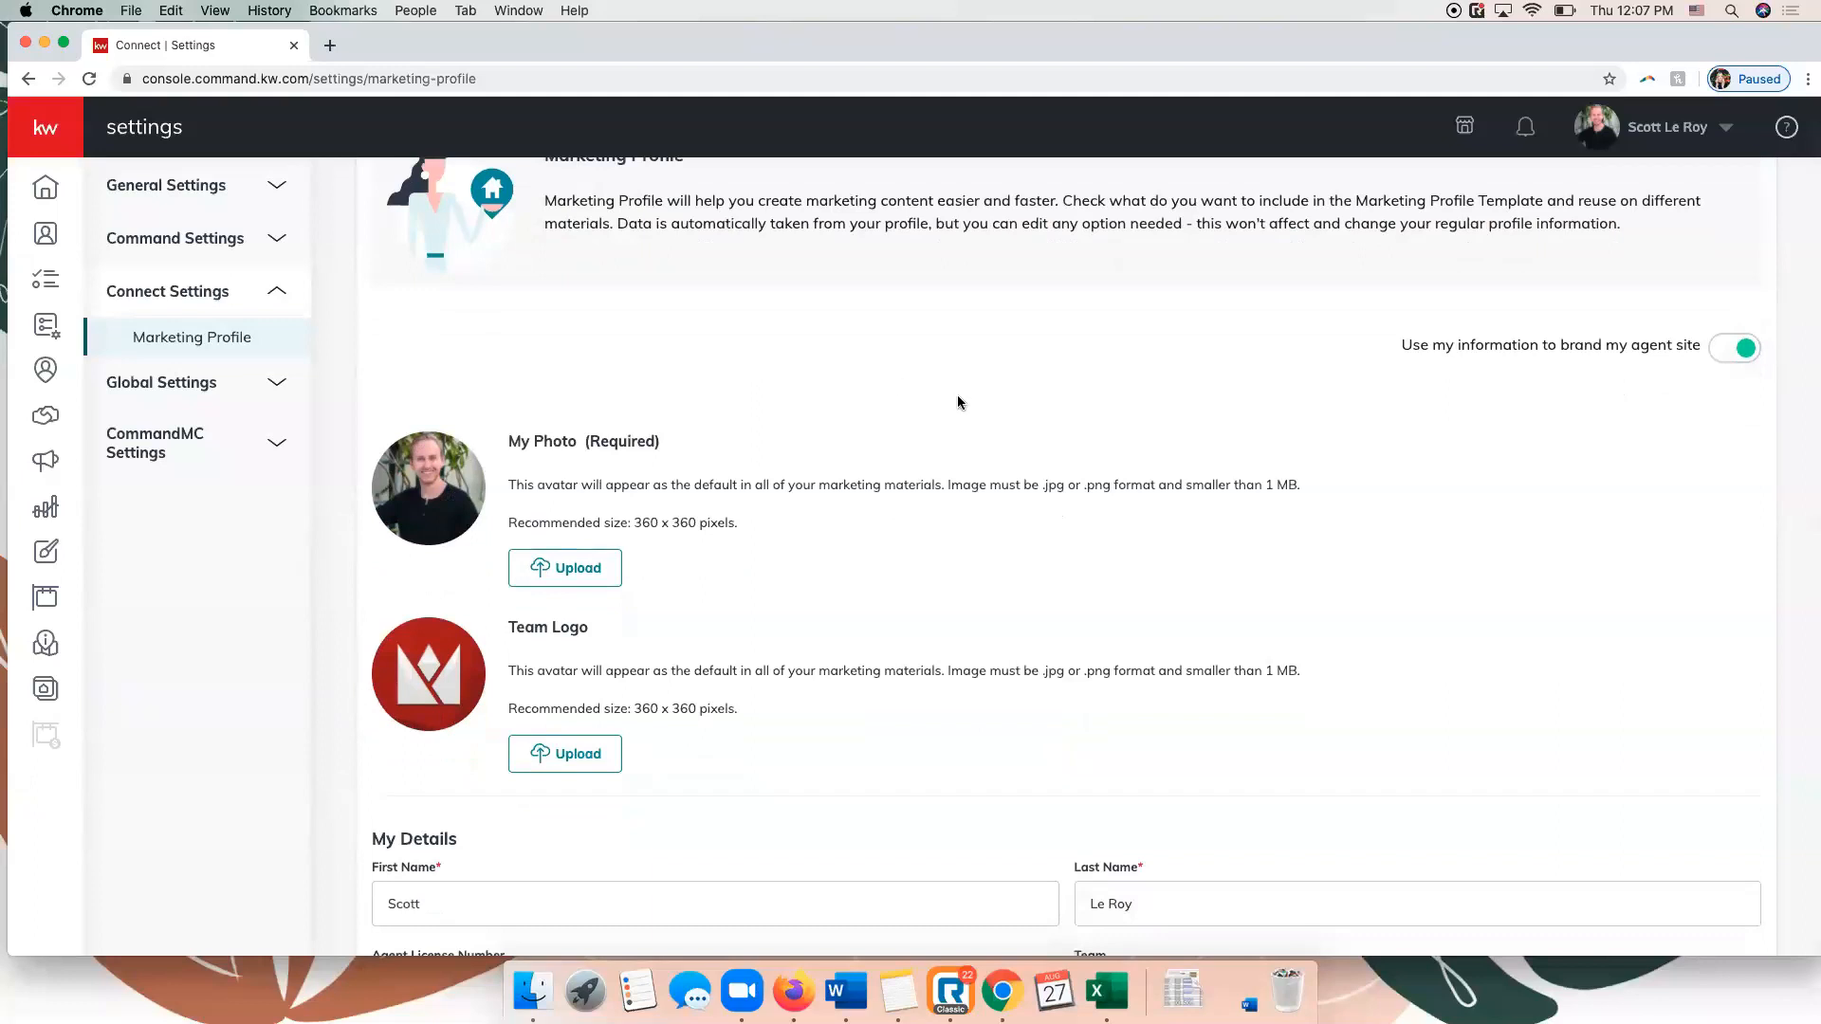
scroll(957, 396, down, 3)
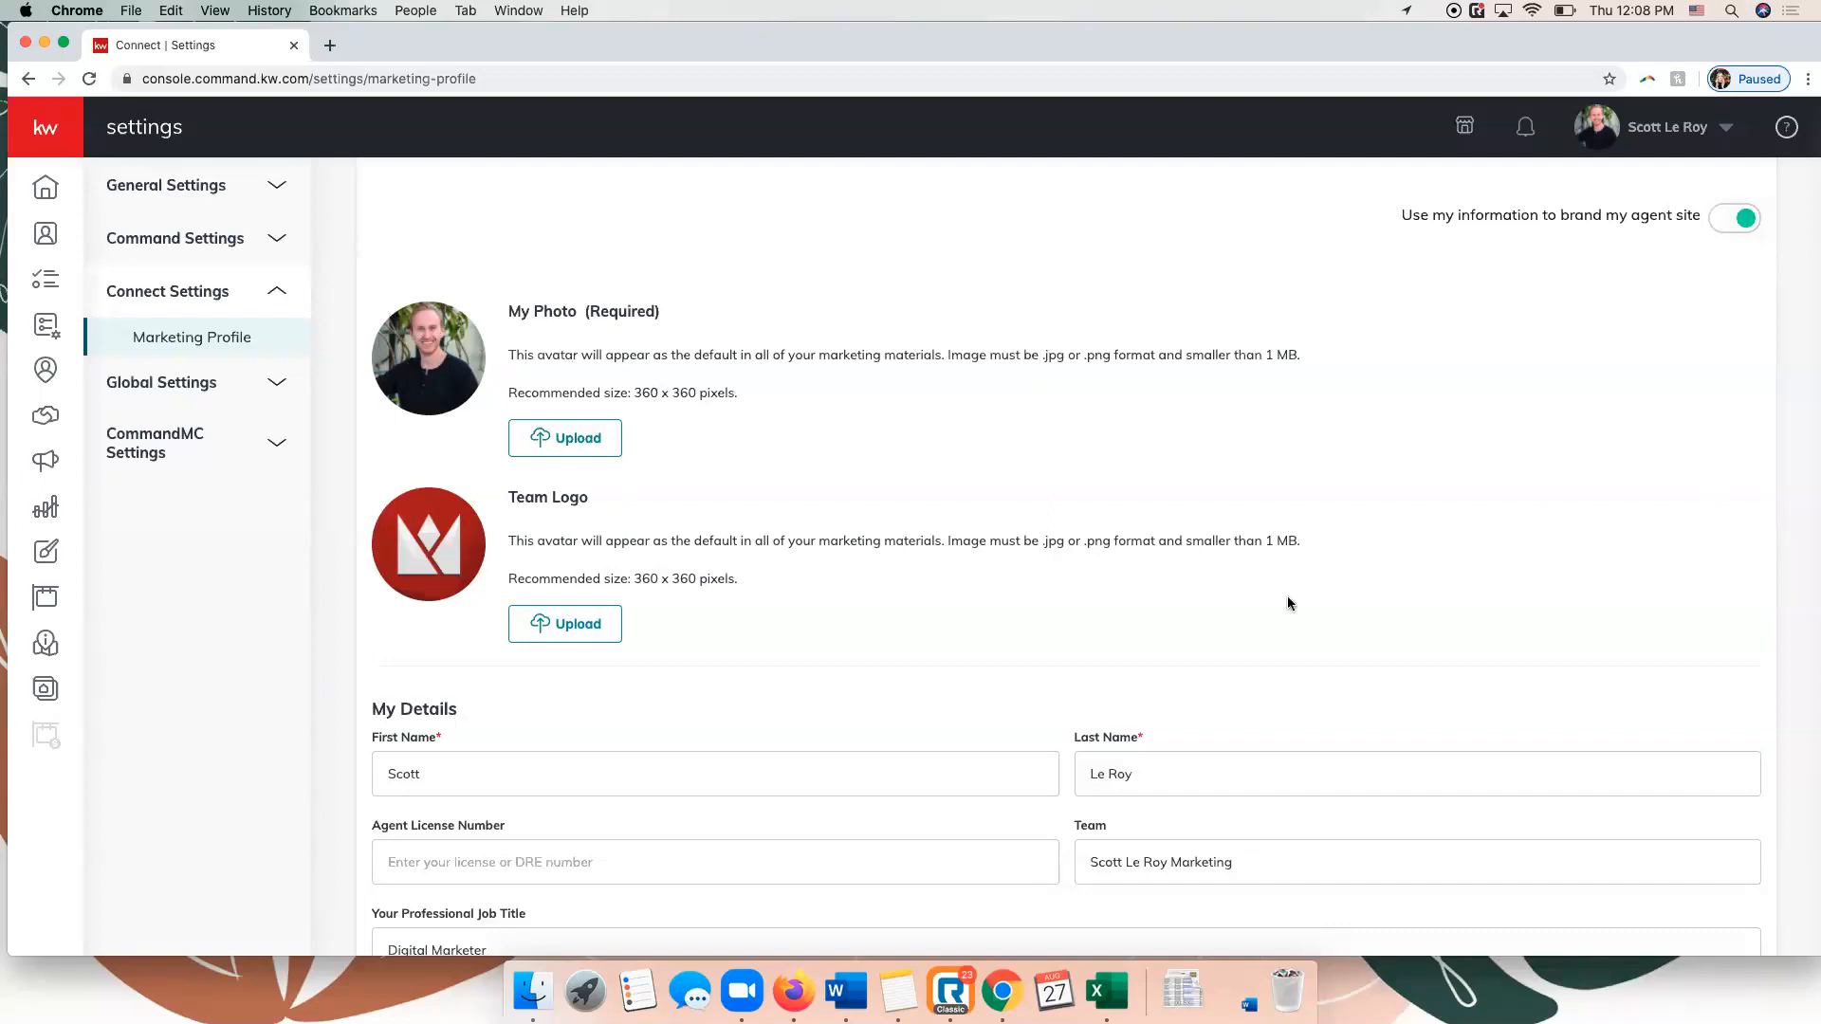
scroll(1100, 494, down, 2)
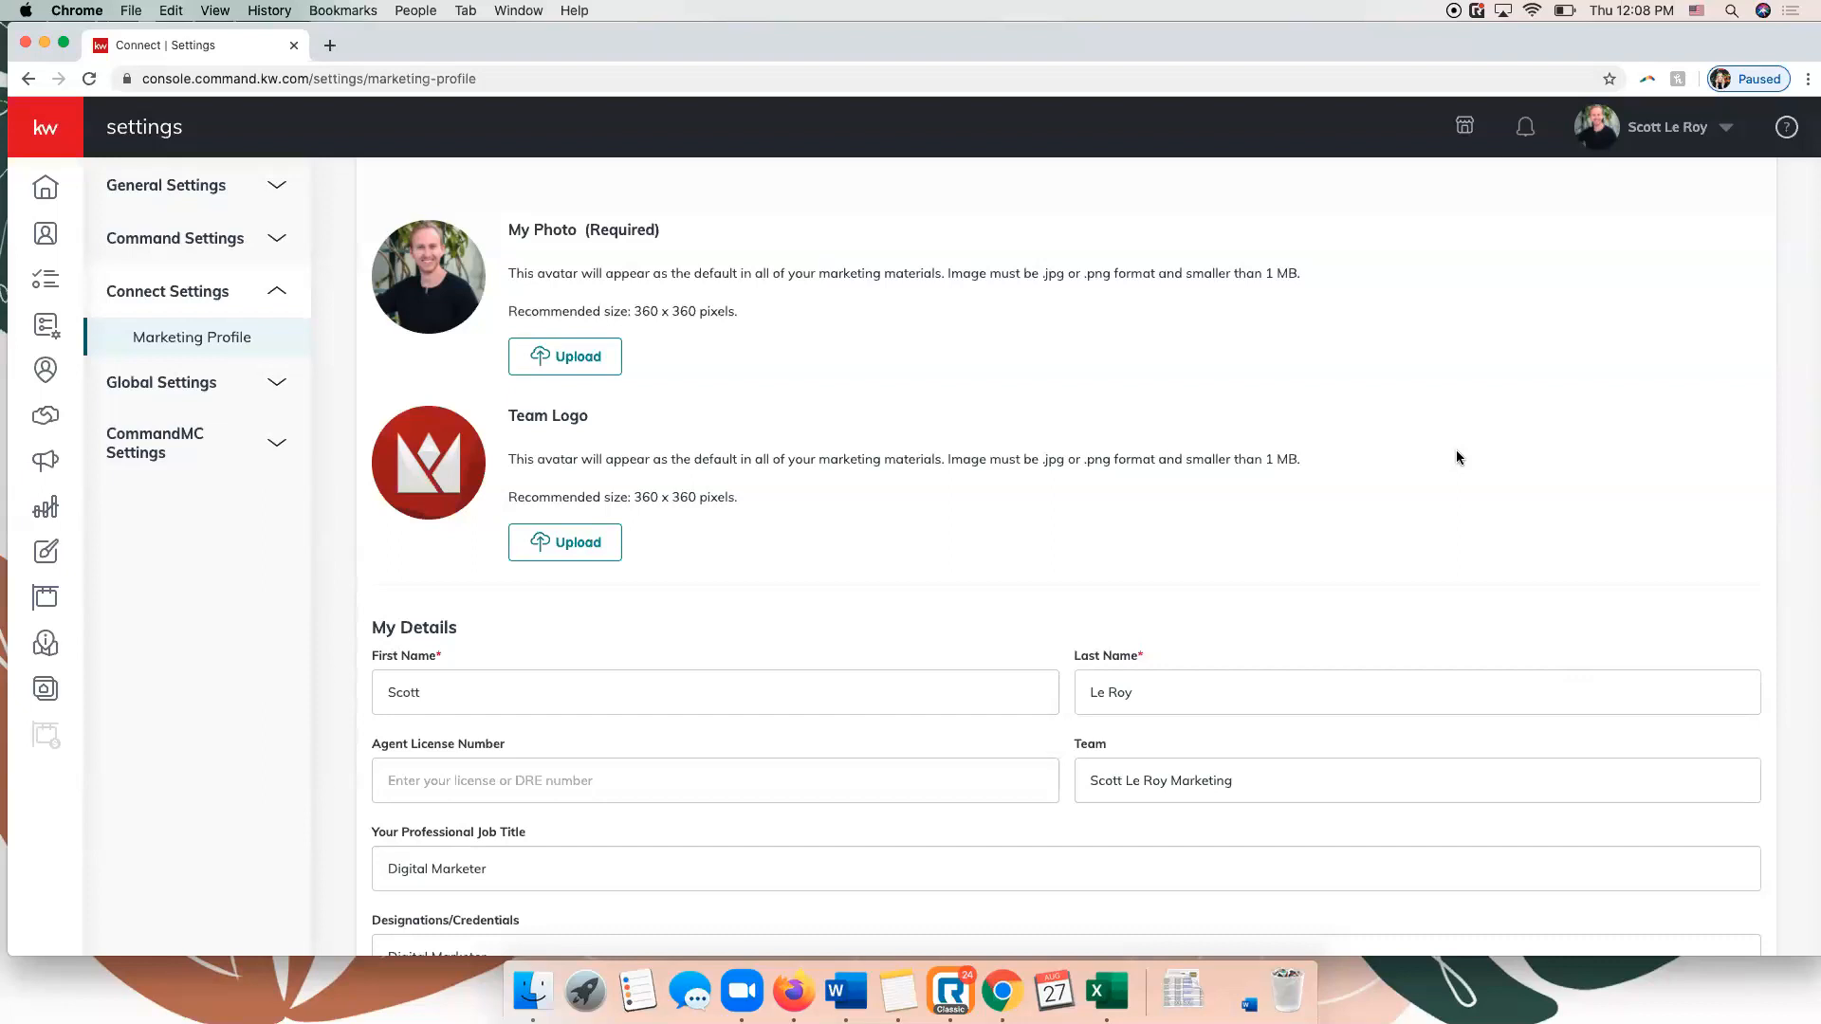
scroll(1457, 451, down, 1)
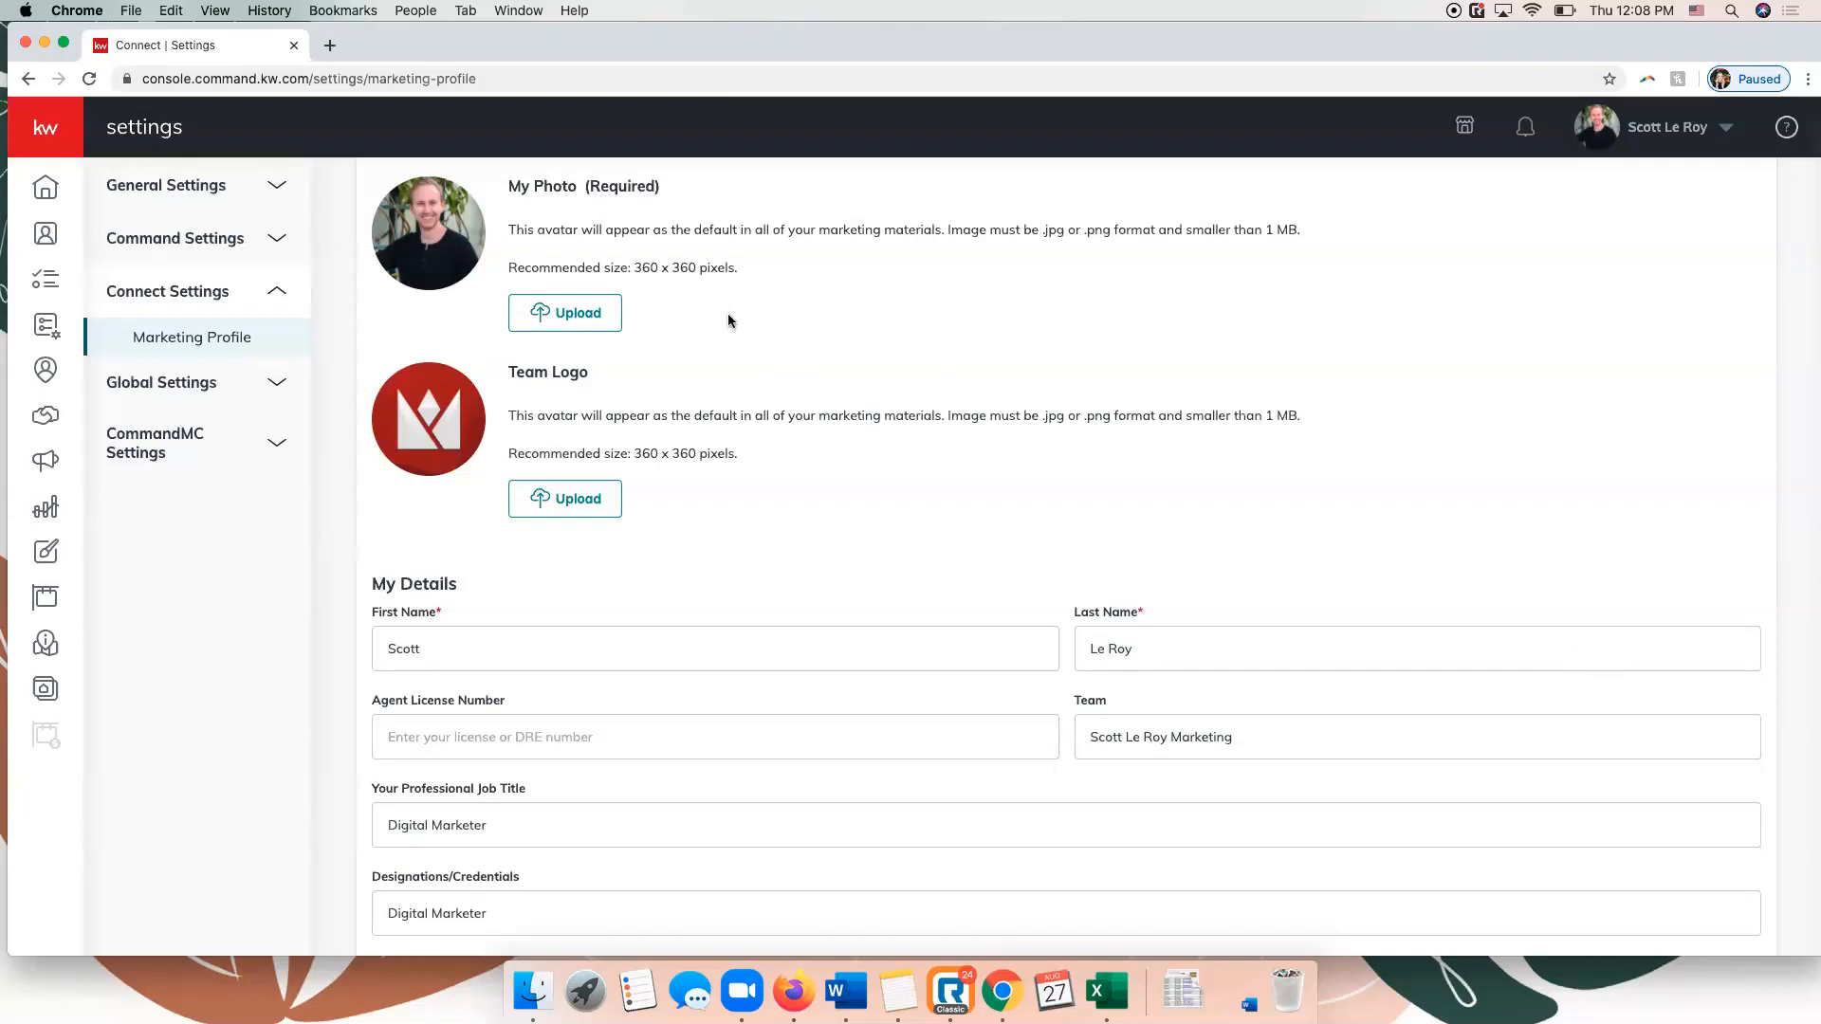
scroll(1134, 603, down, 5)
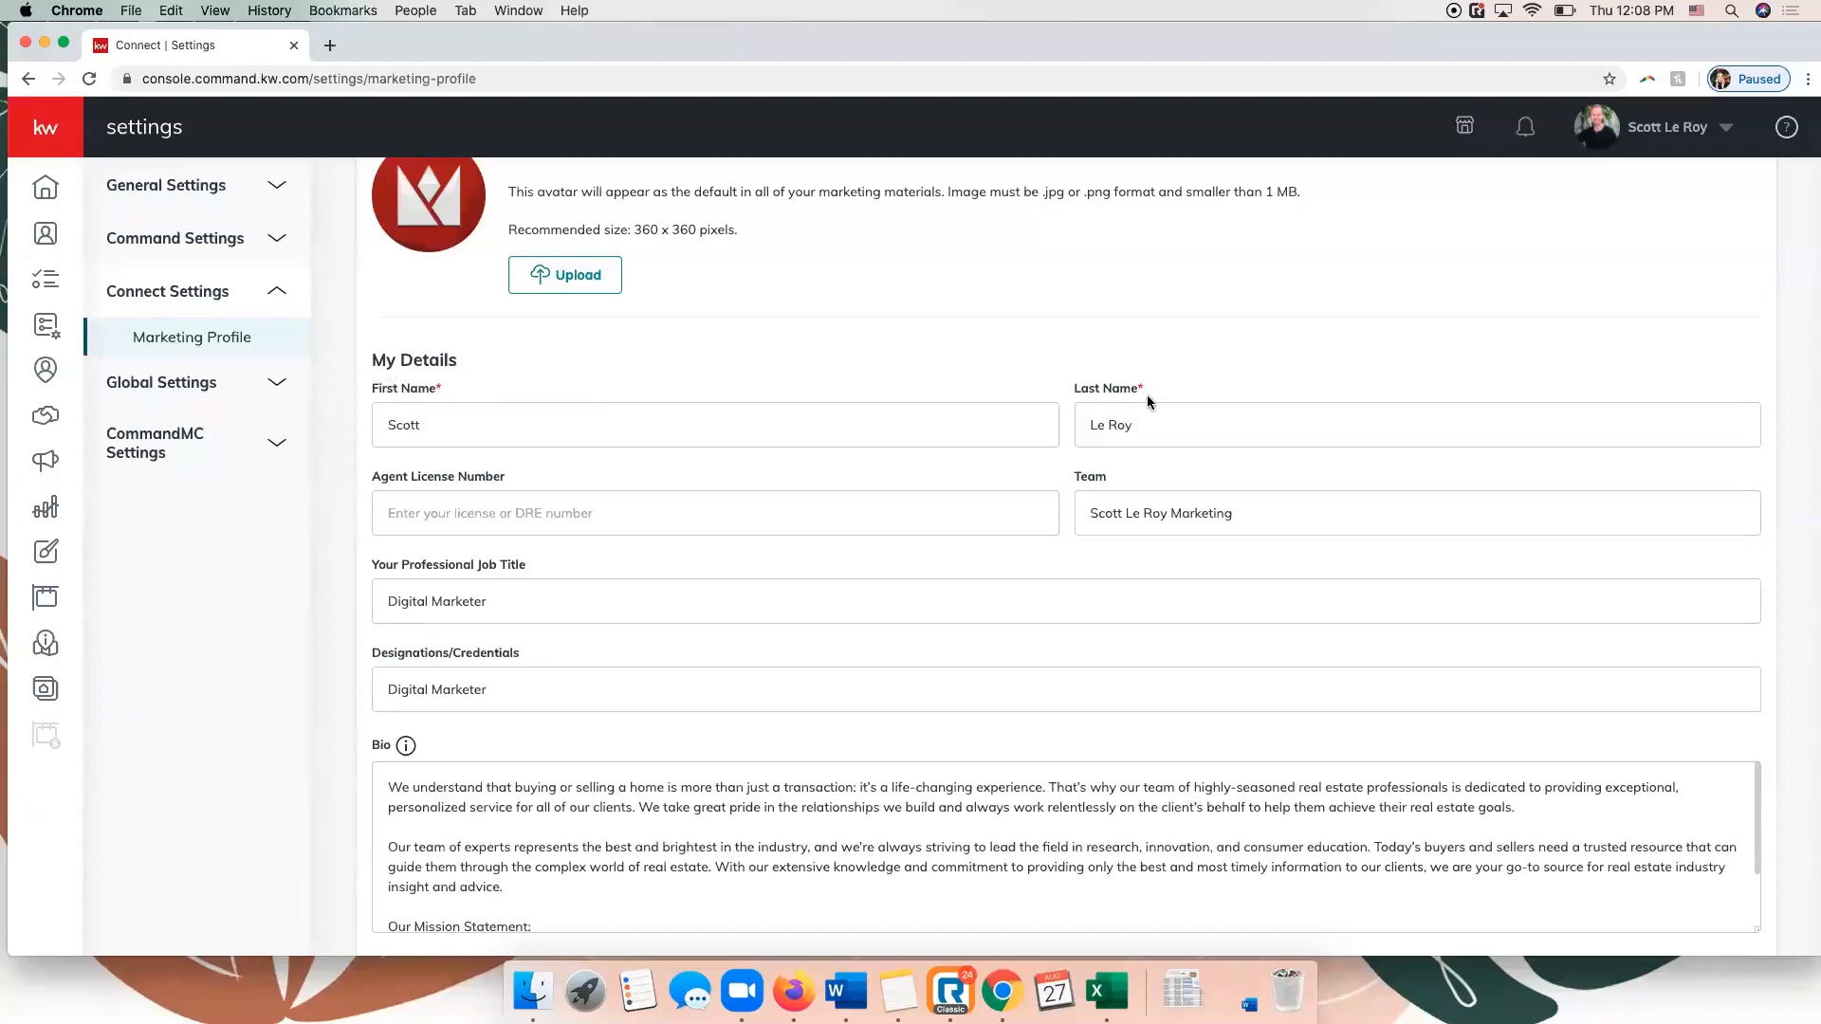
Review the My Details fields, from name, team and job title through the bio to the contact information.
click(575, 425)
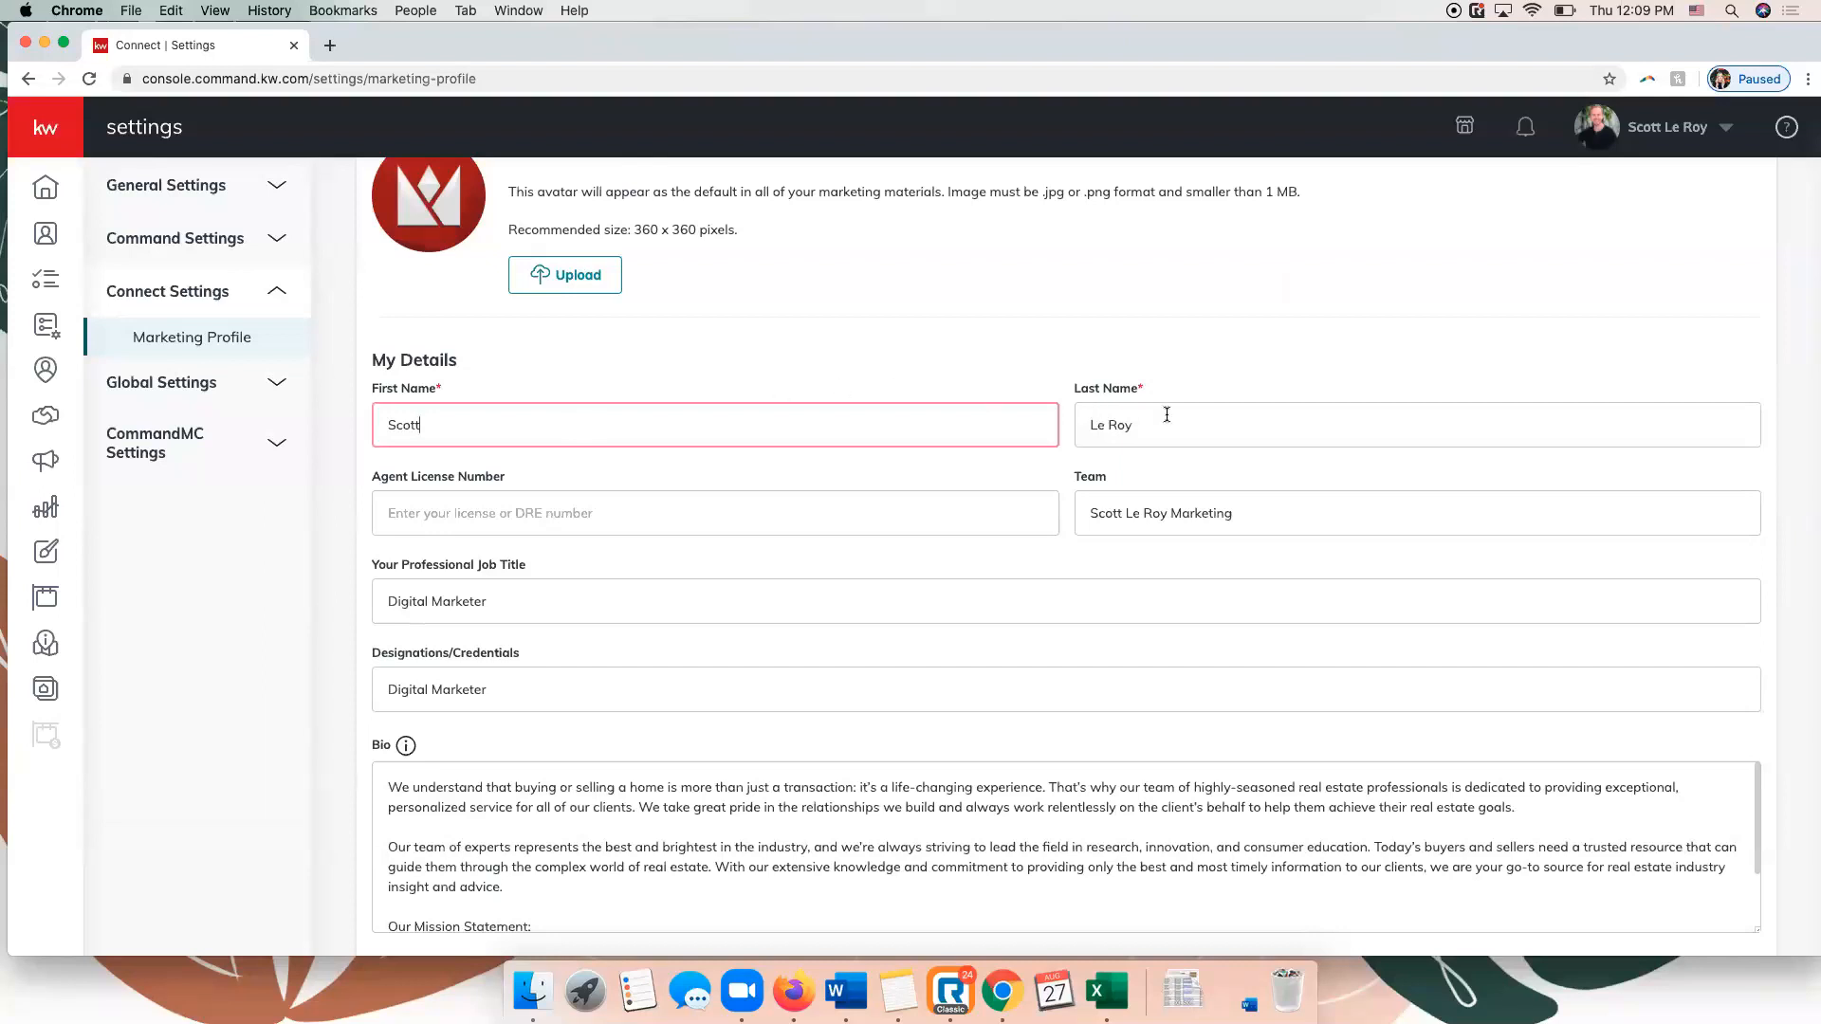
scroll(1166, 414, down, 1)
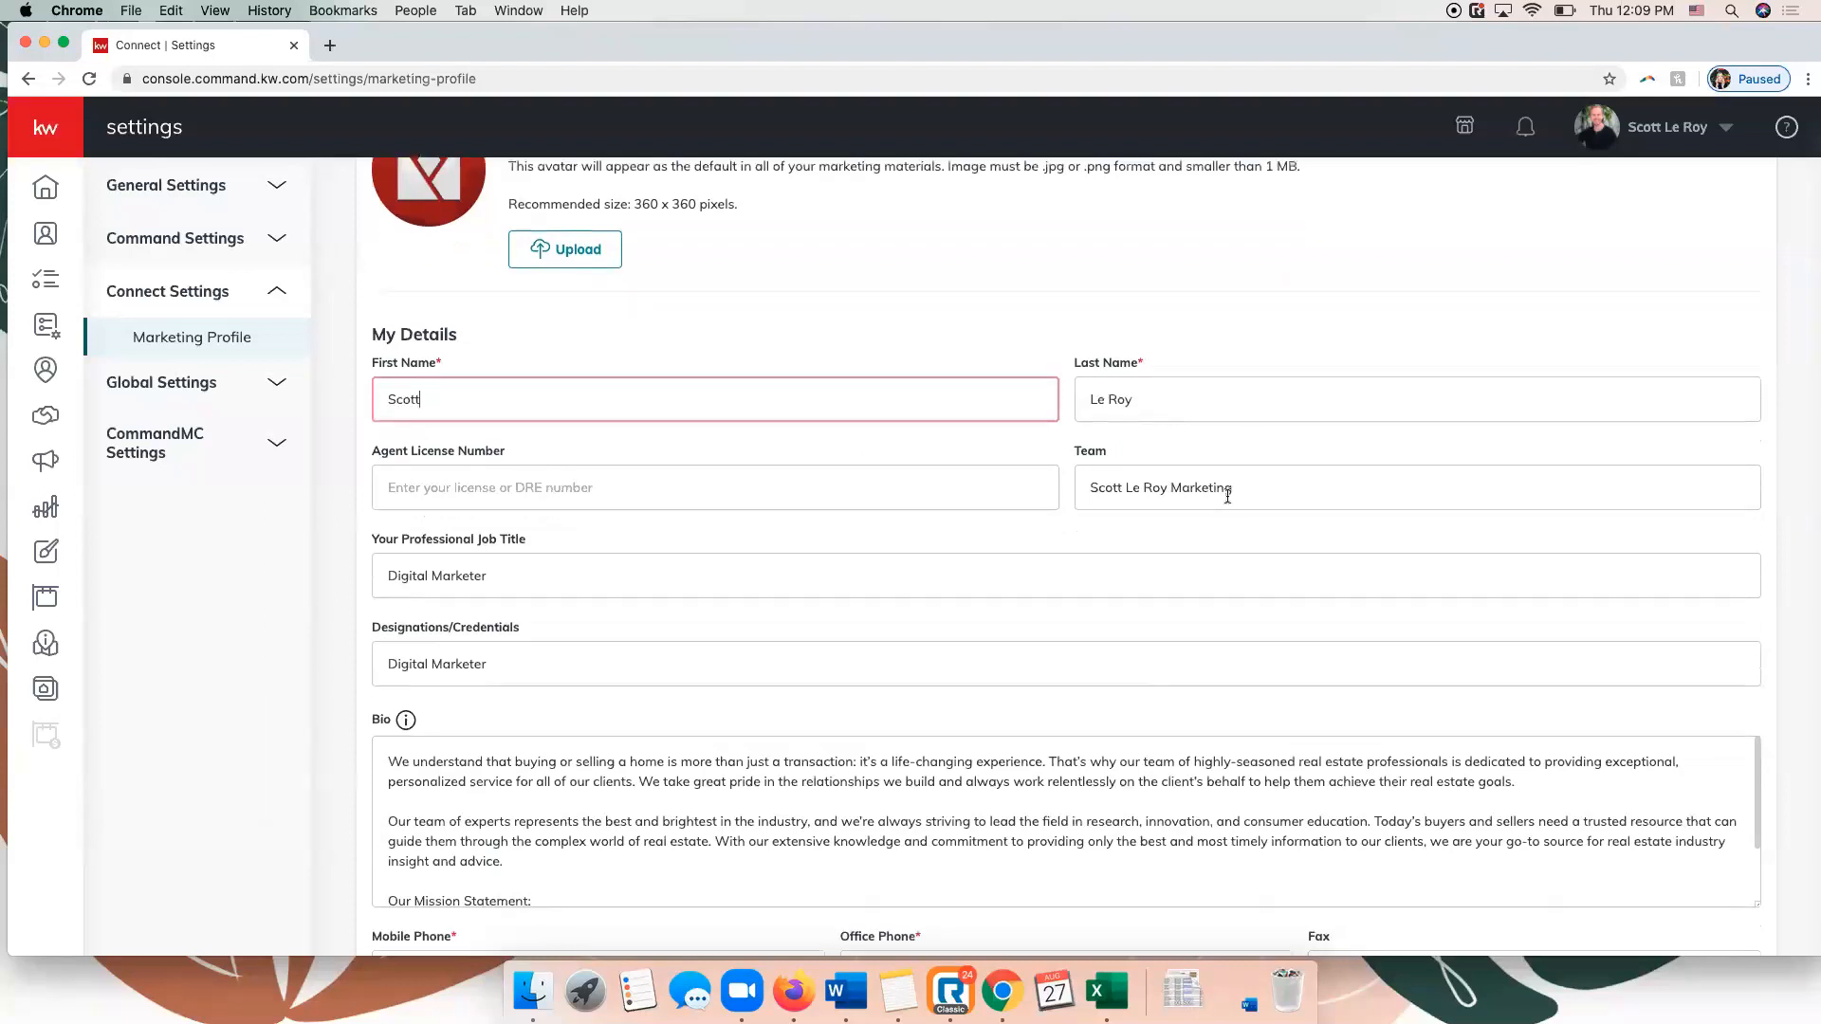
scroll(804, 522, down, 1)
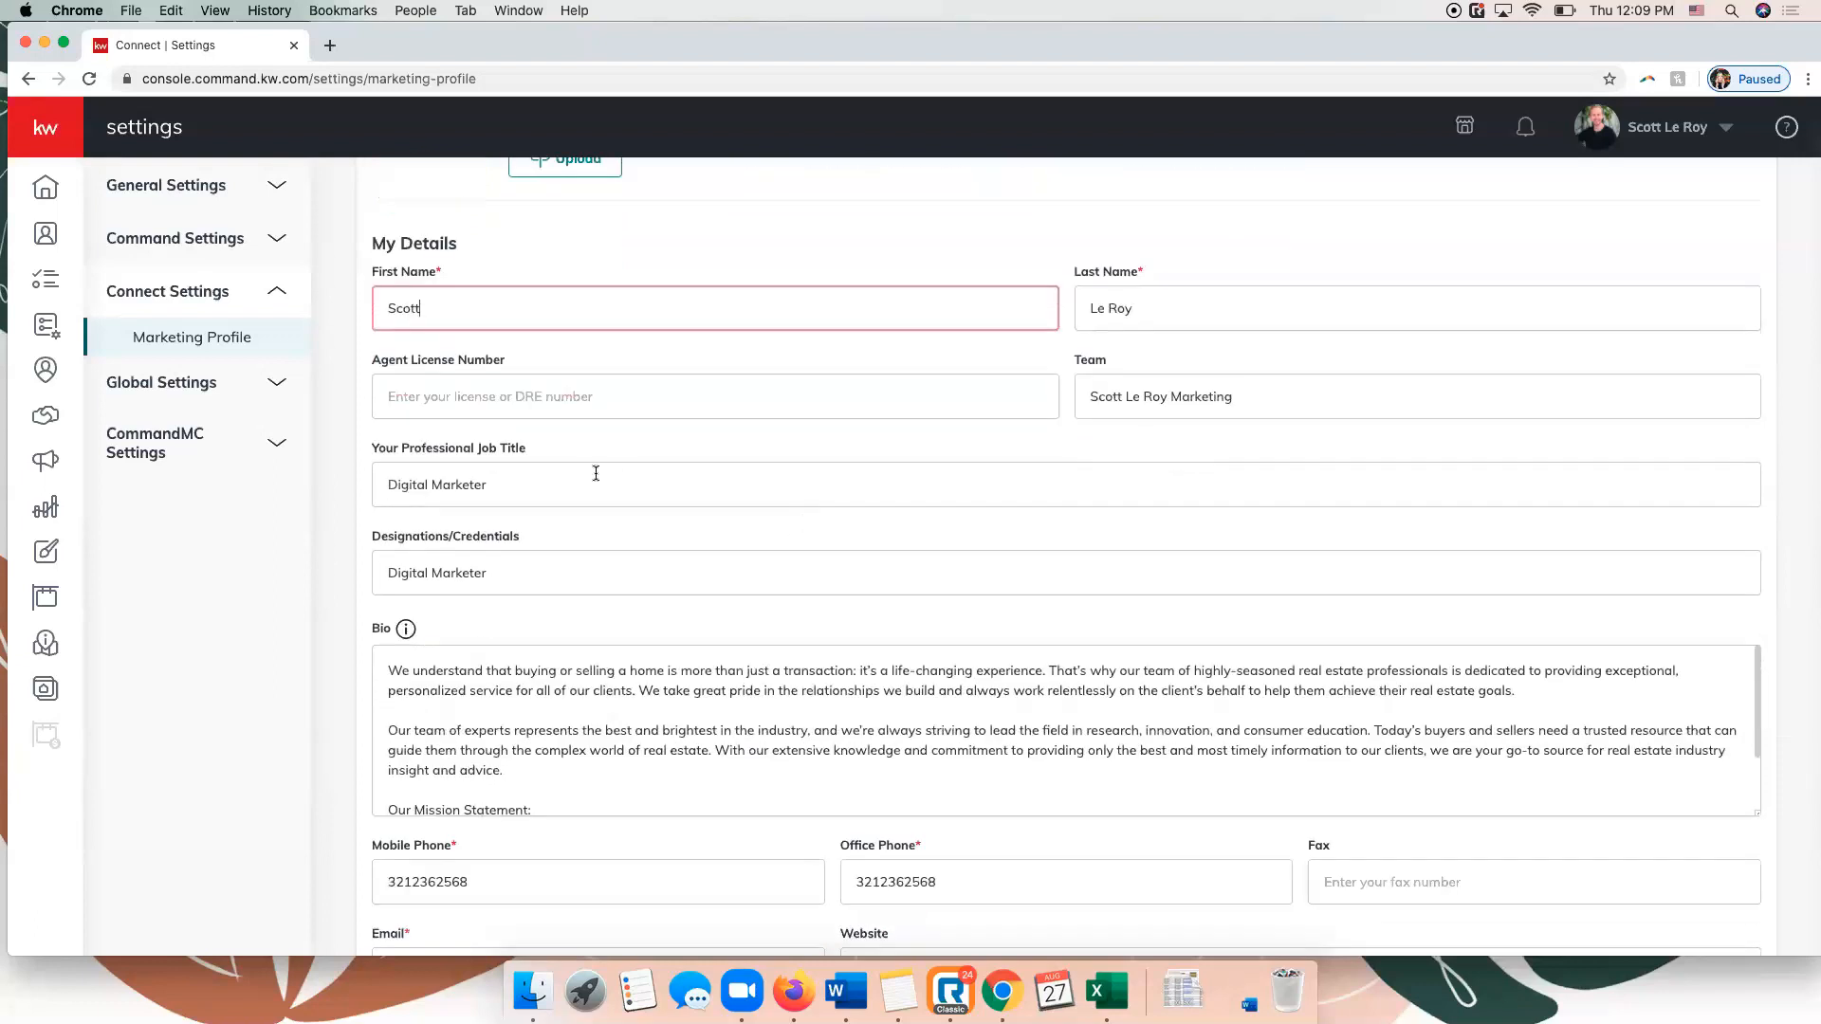
scroll(605, 587, down, 4)
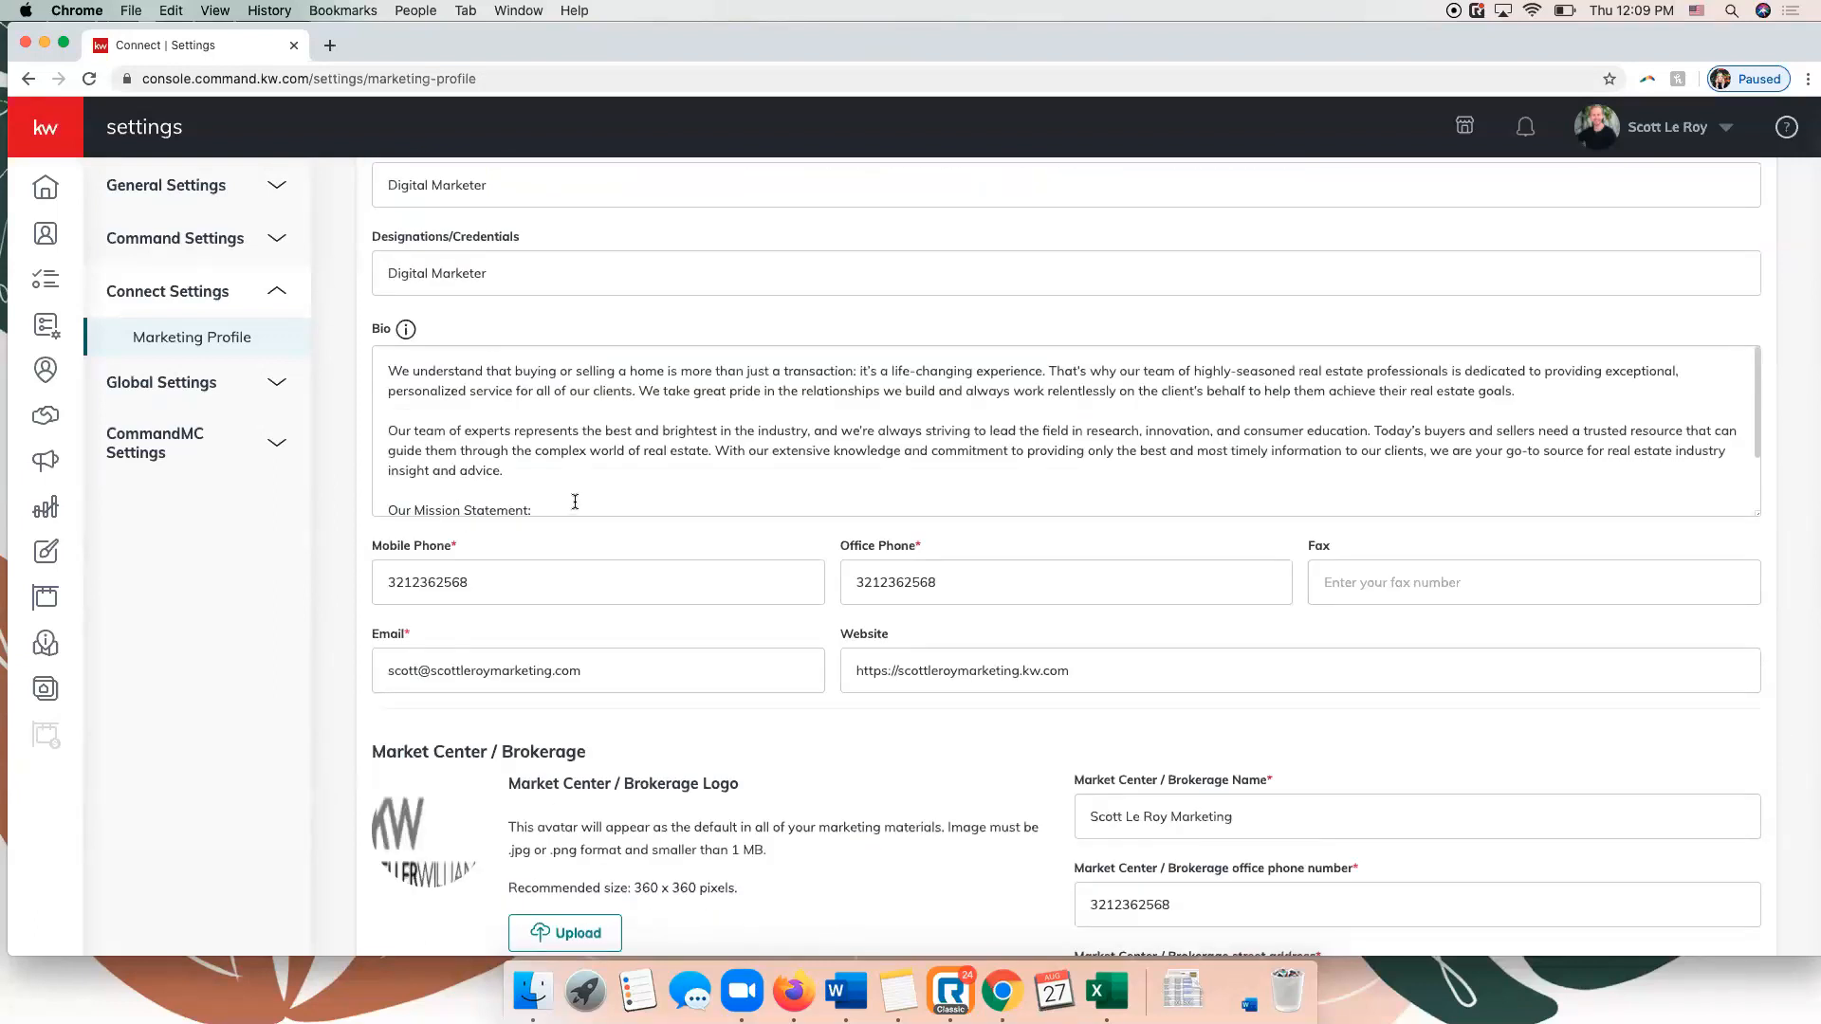
scroll(575, 502, down, 1)
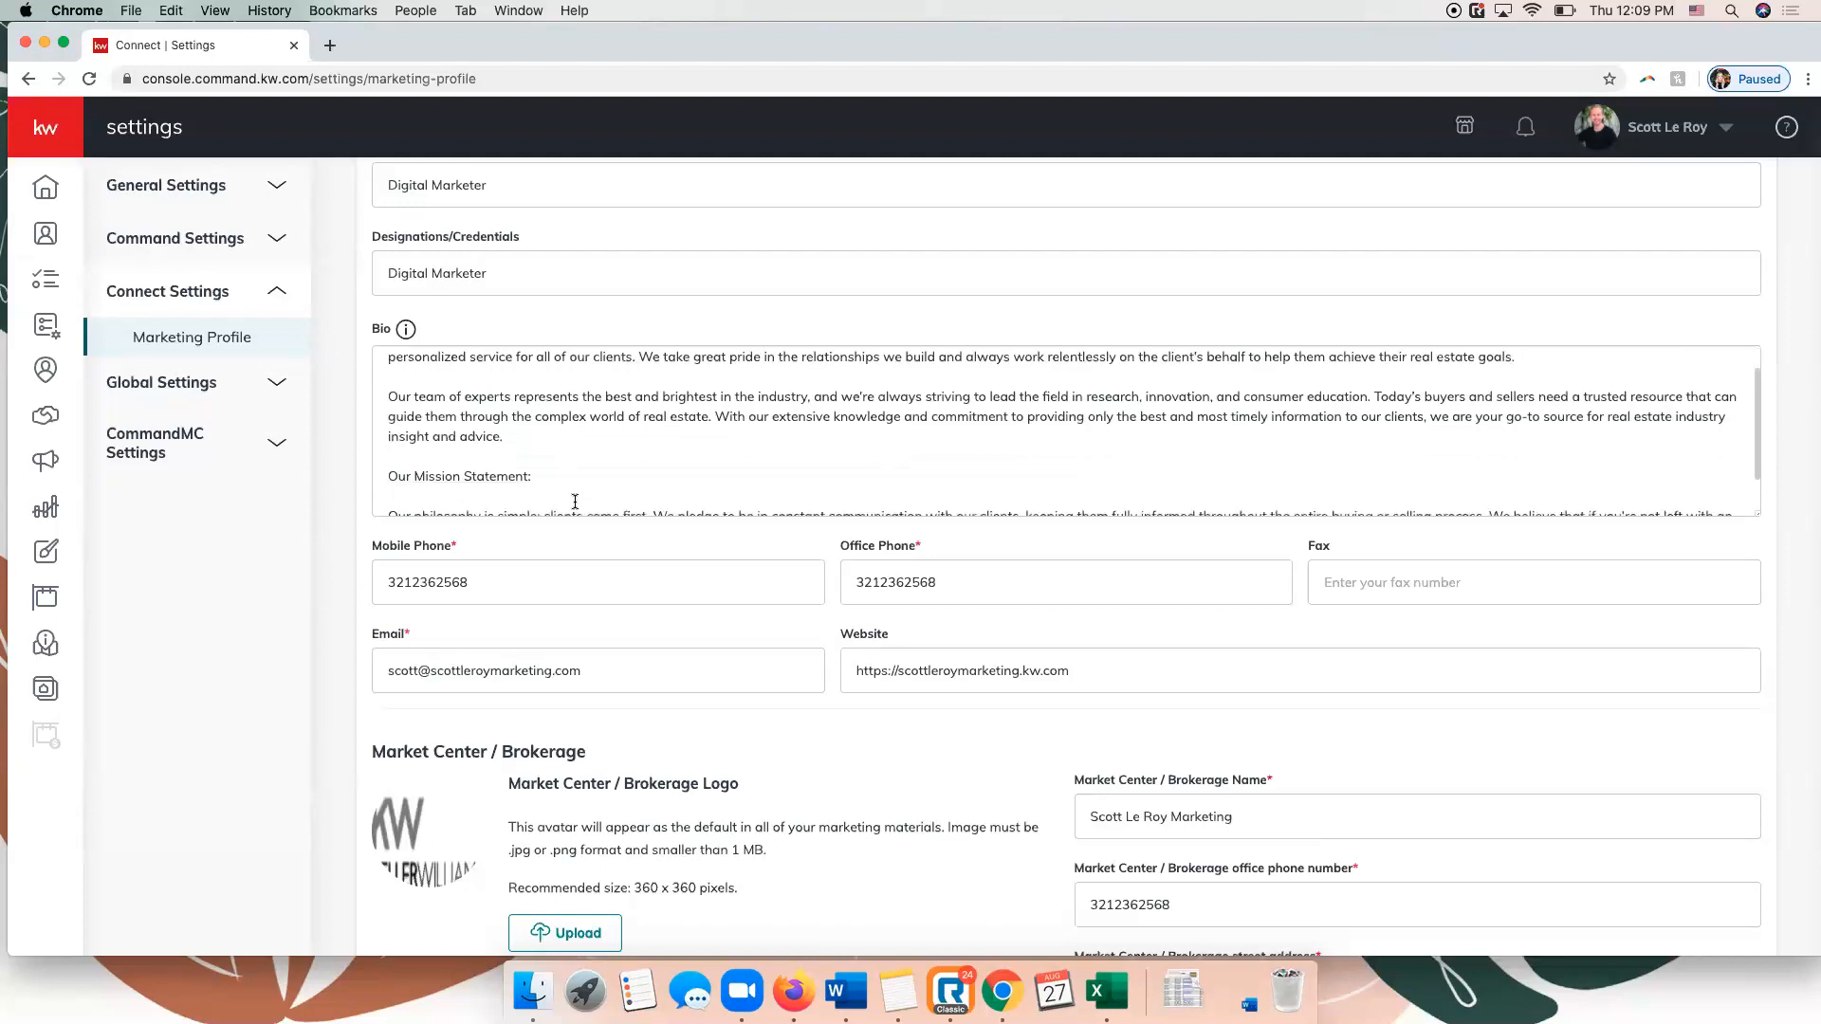
scroll(617, 546, down, 1)
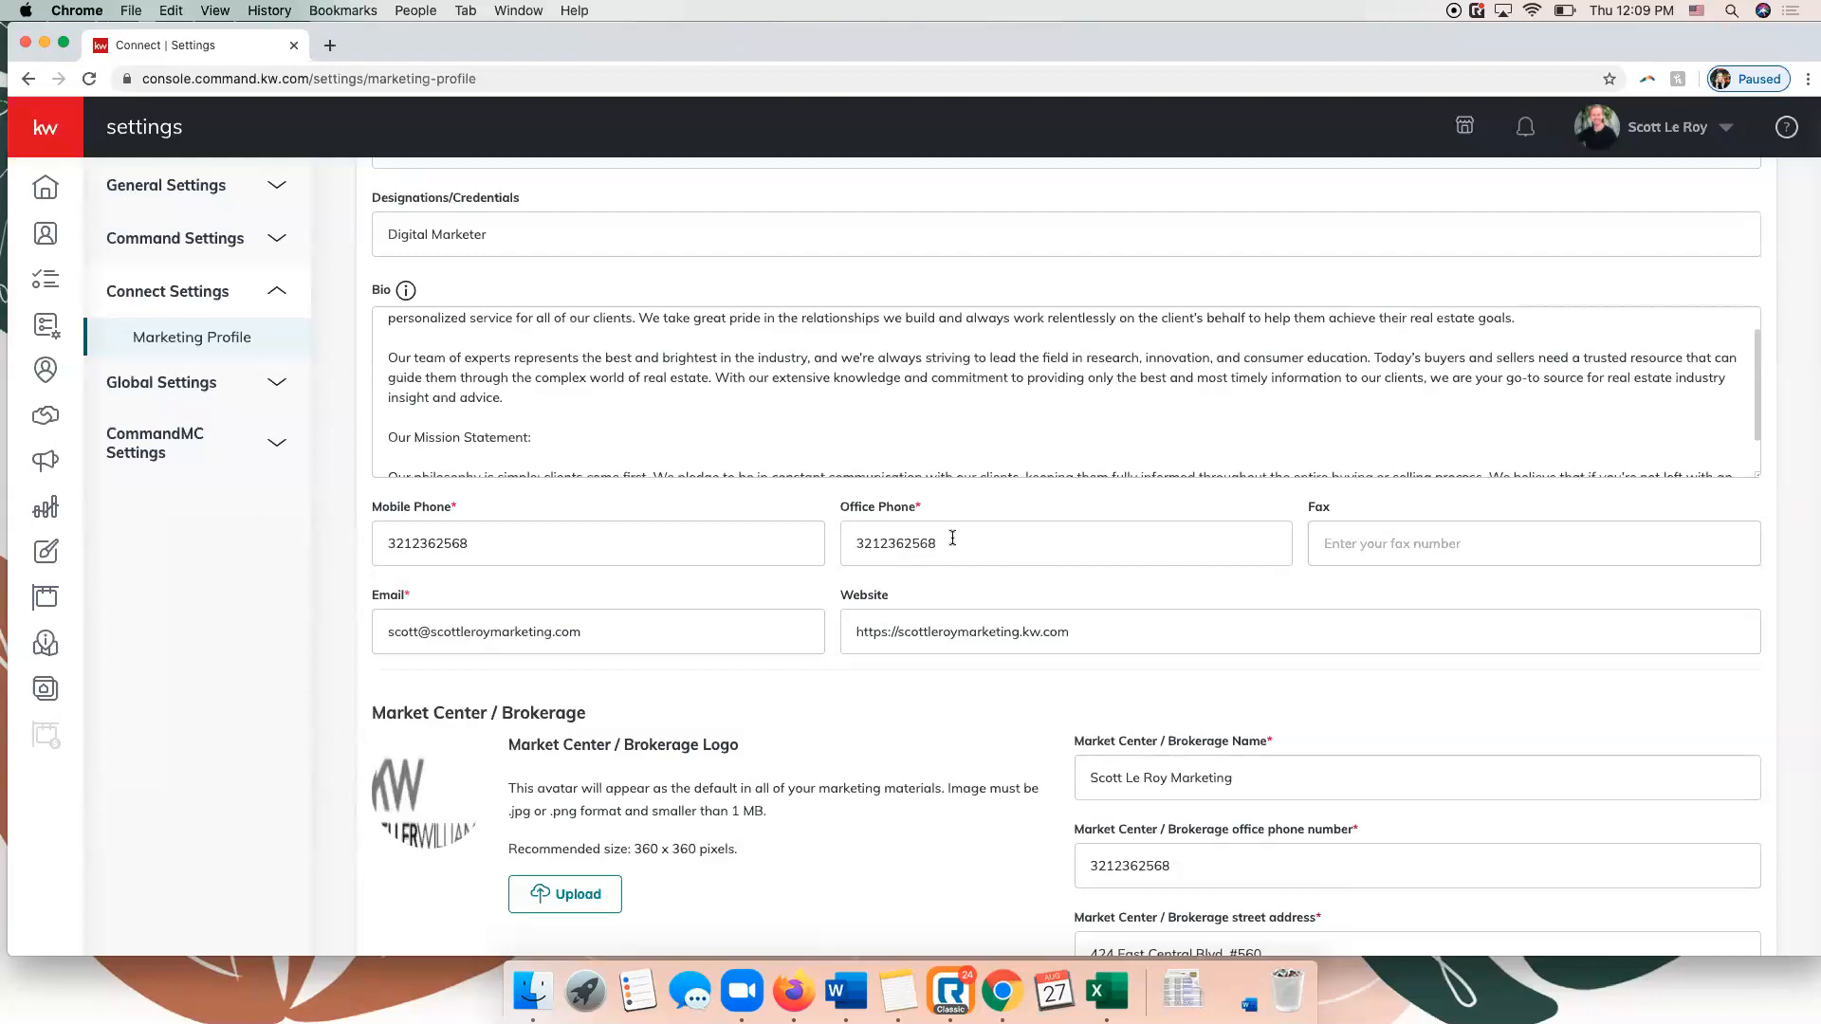
scroll(761, 638, down, 1)
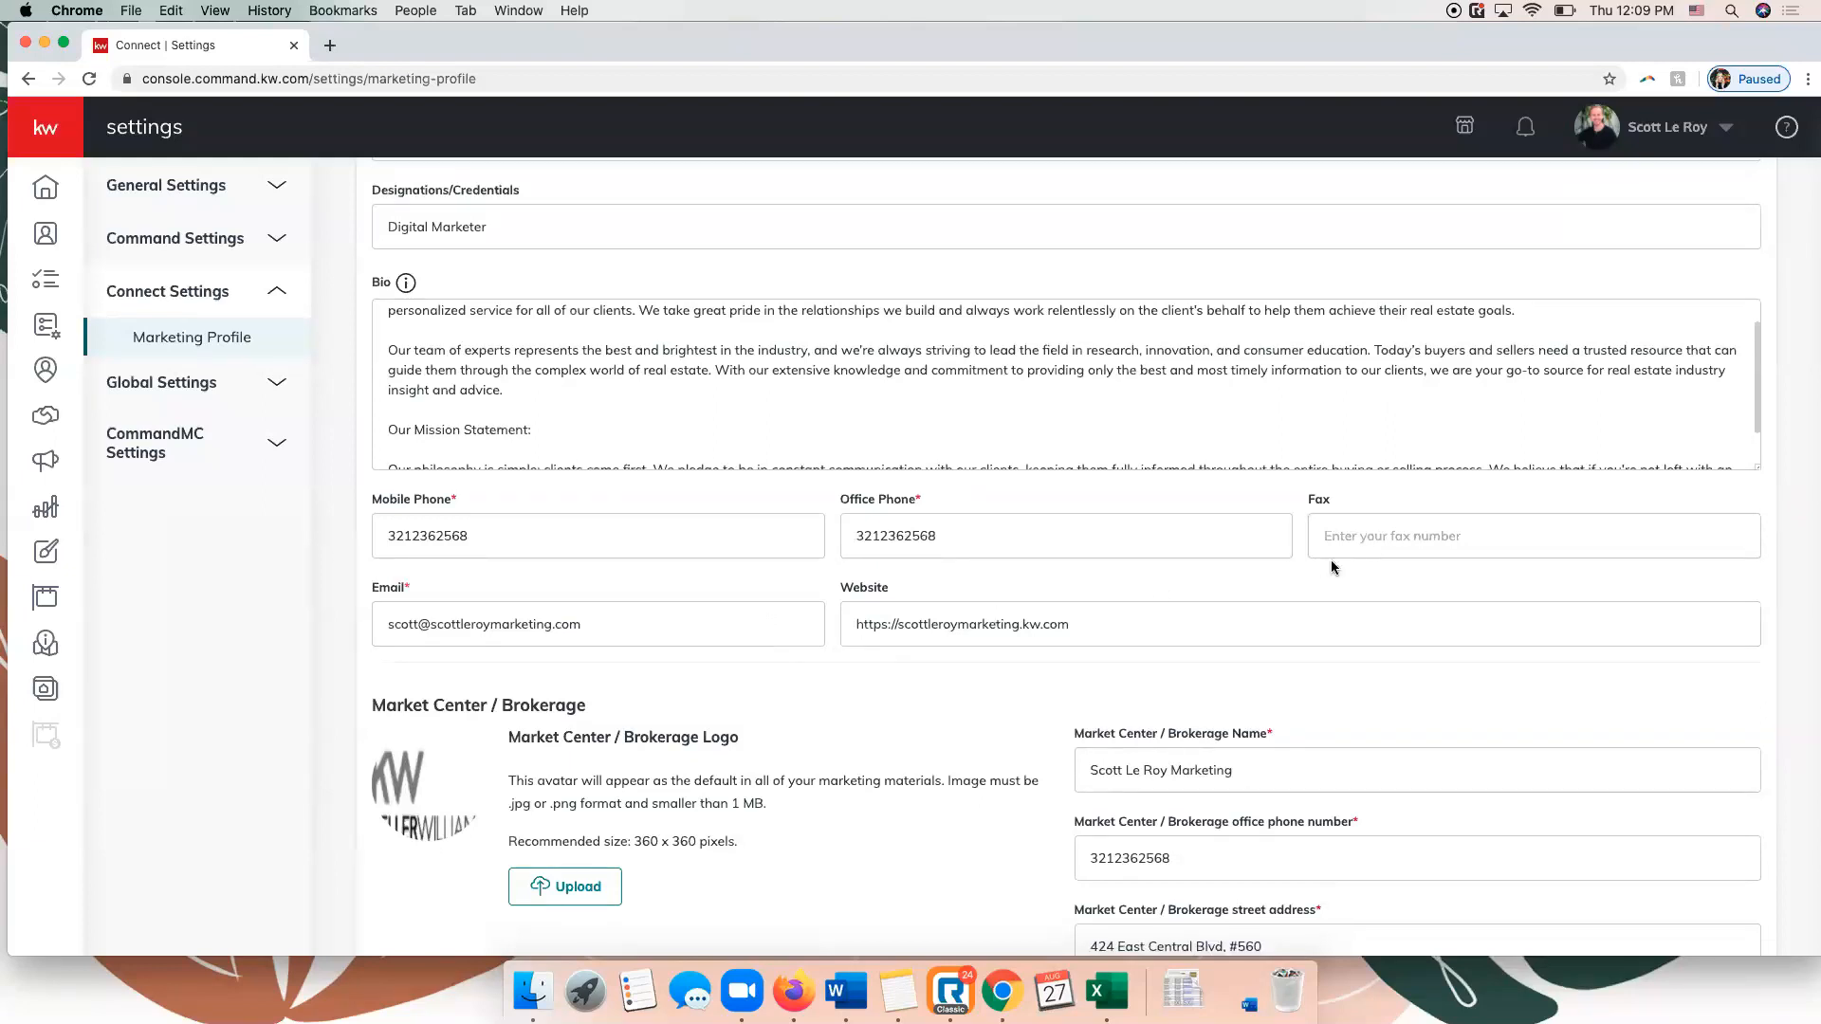
Examine the Market Center / Brokerage fields and the Compliance section's legal footer text and links.
scroll(996, 618, down, 3)
scroll(996, 618, down, 8)
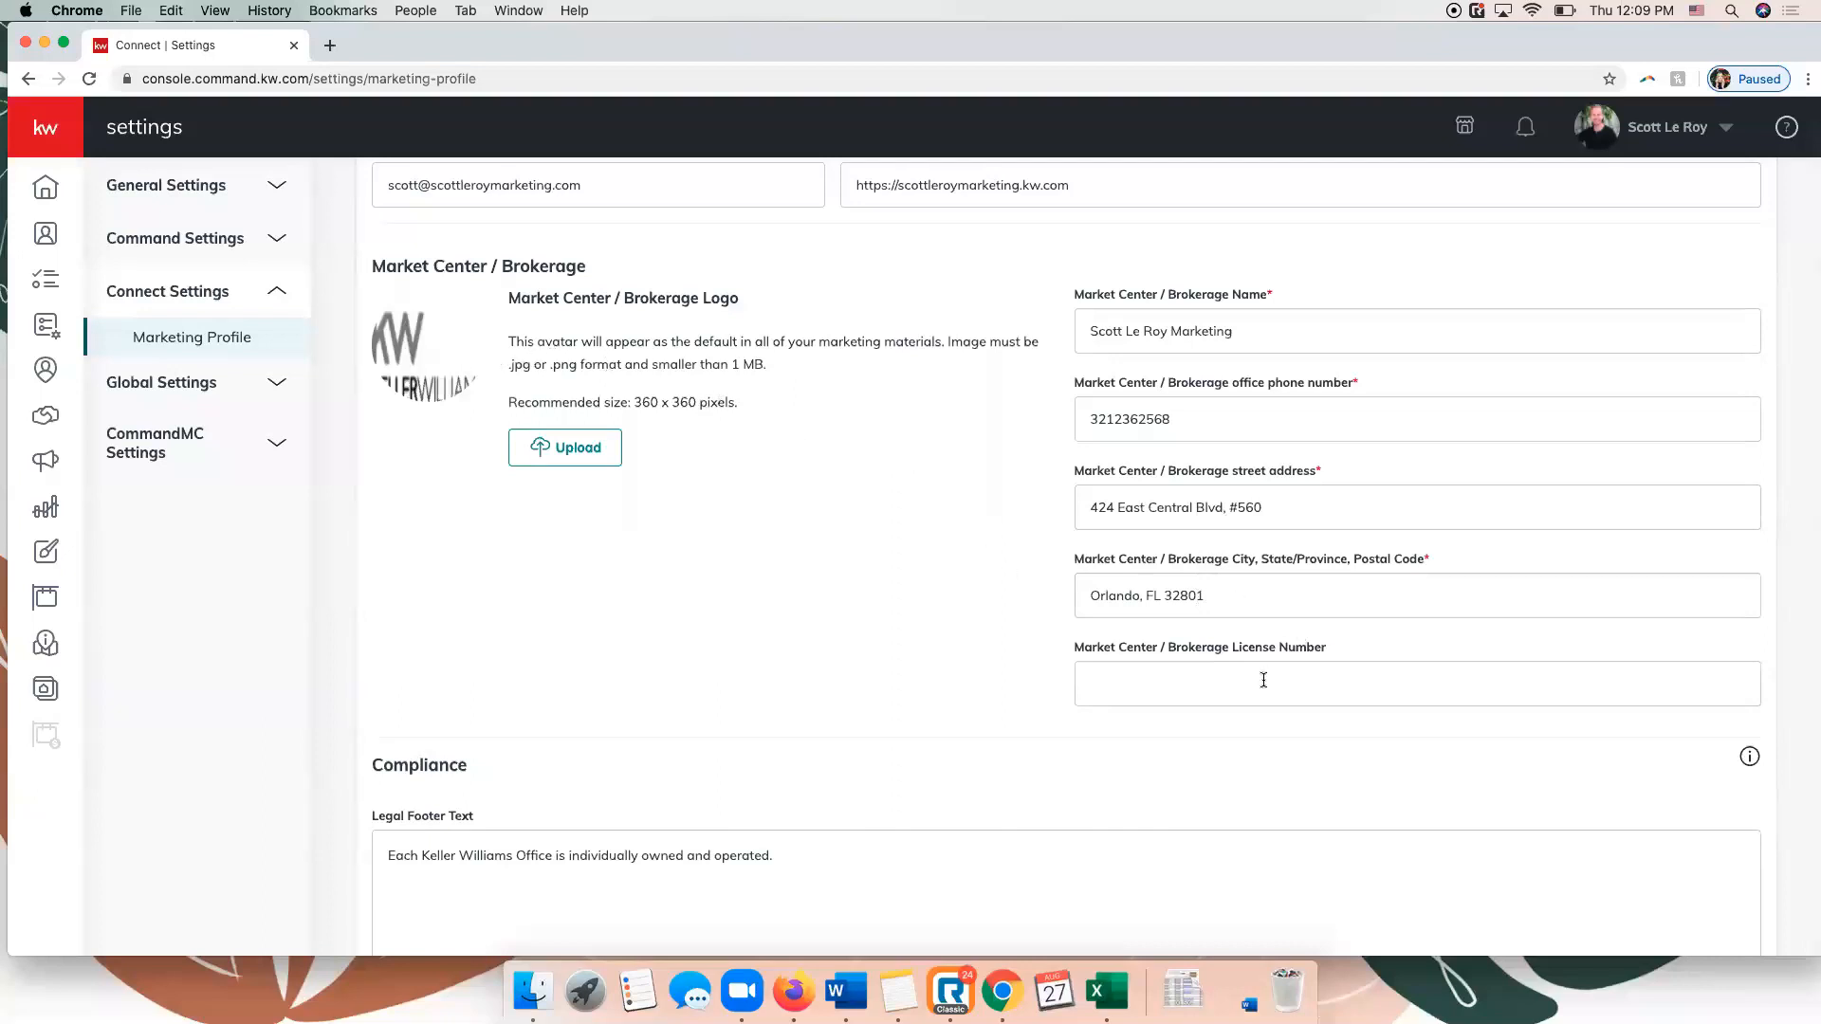
click(1235, 677)
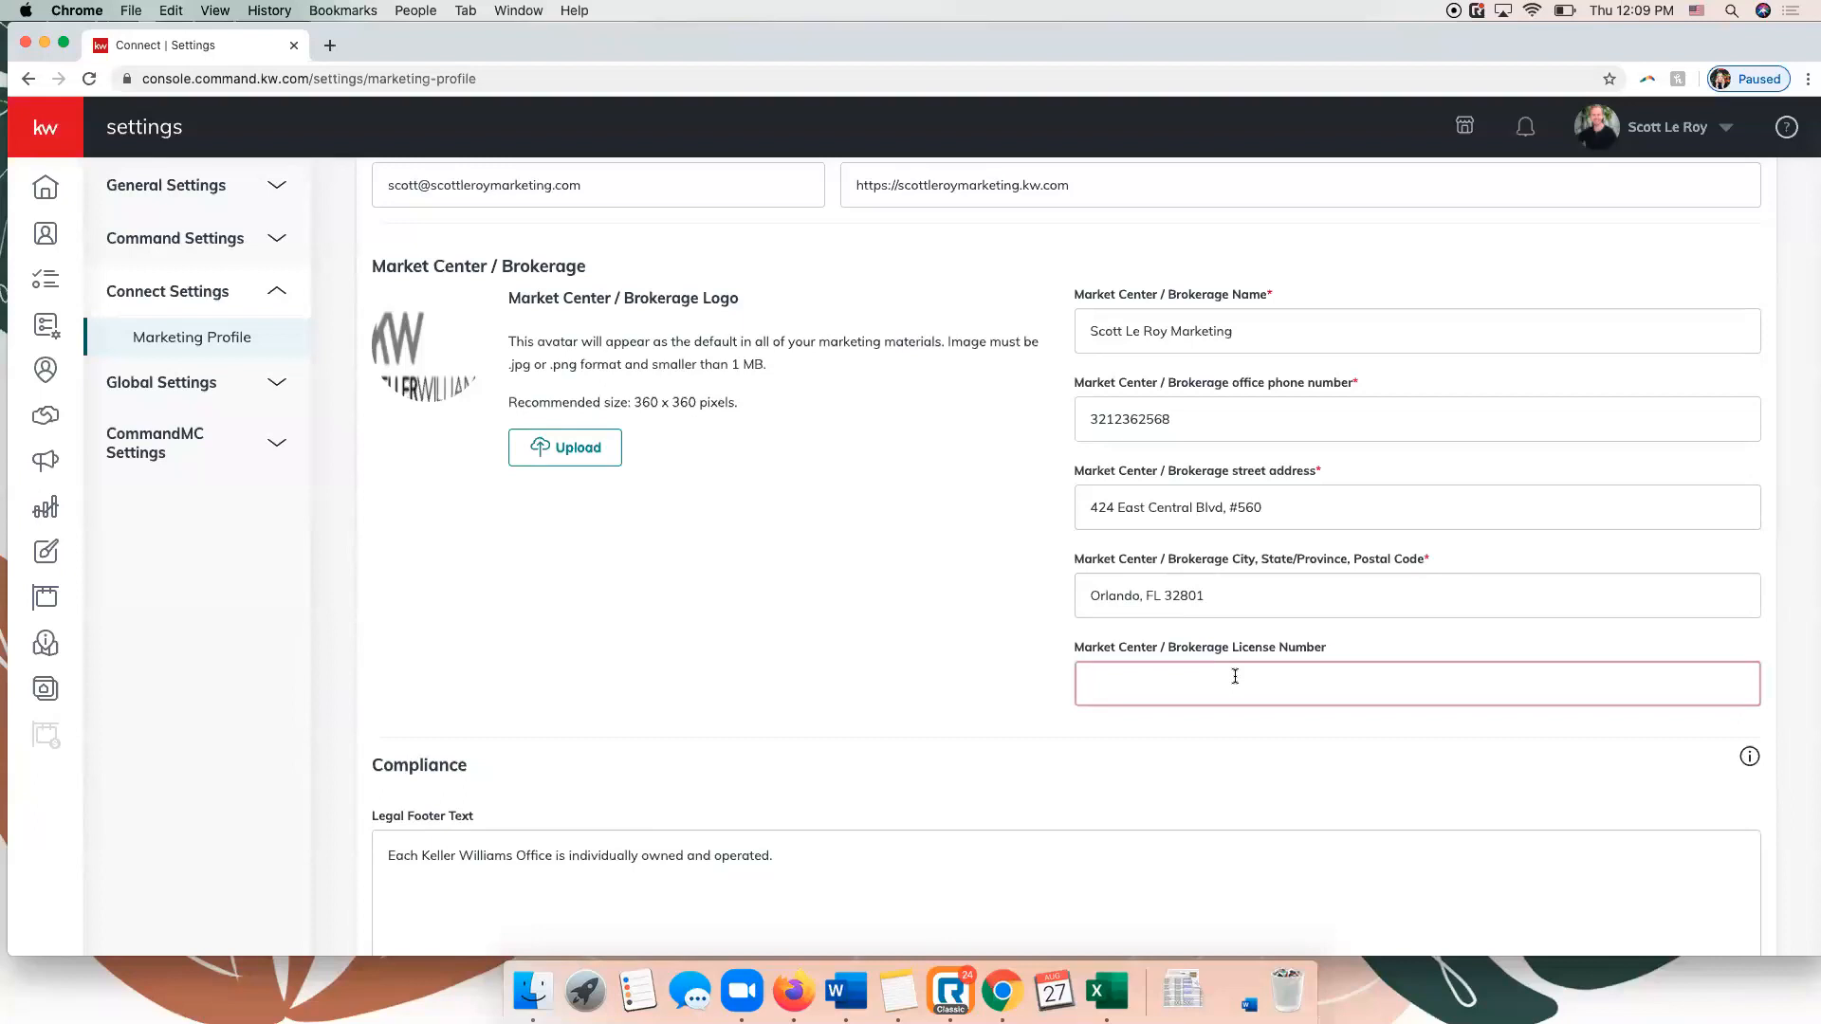
scroll(1226, 675, down, 5)
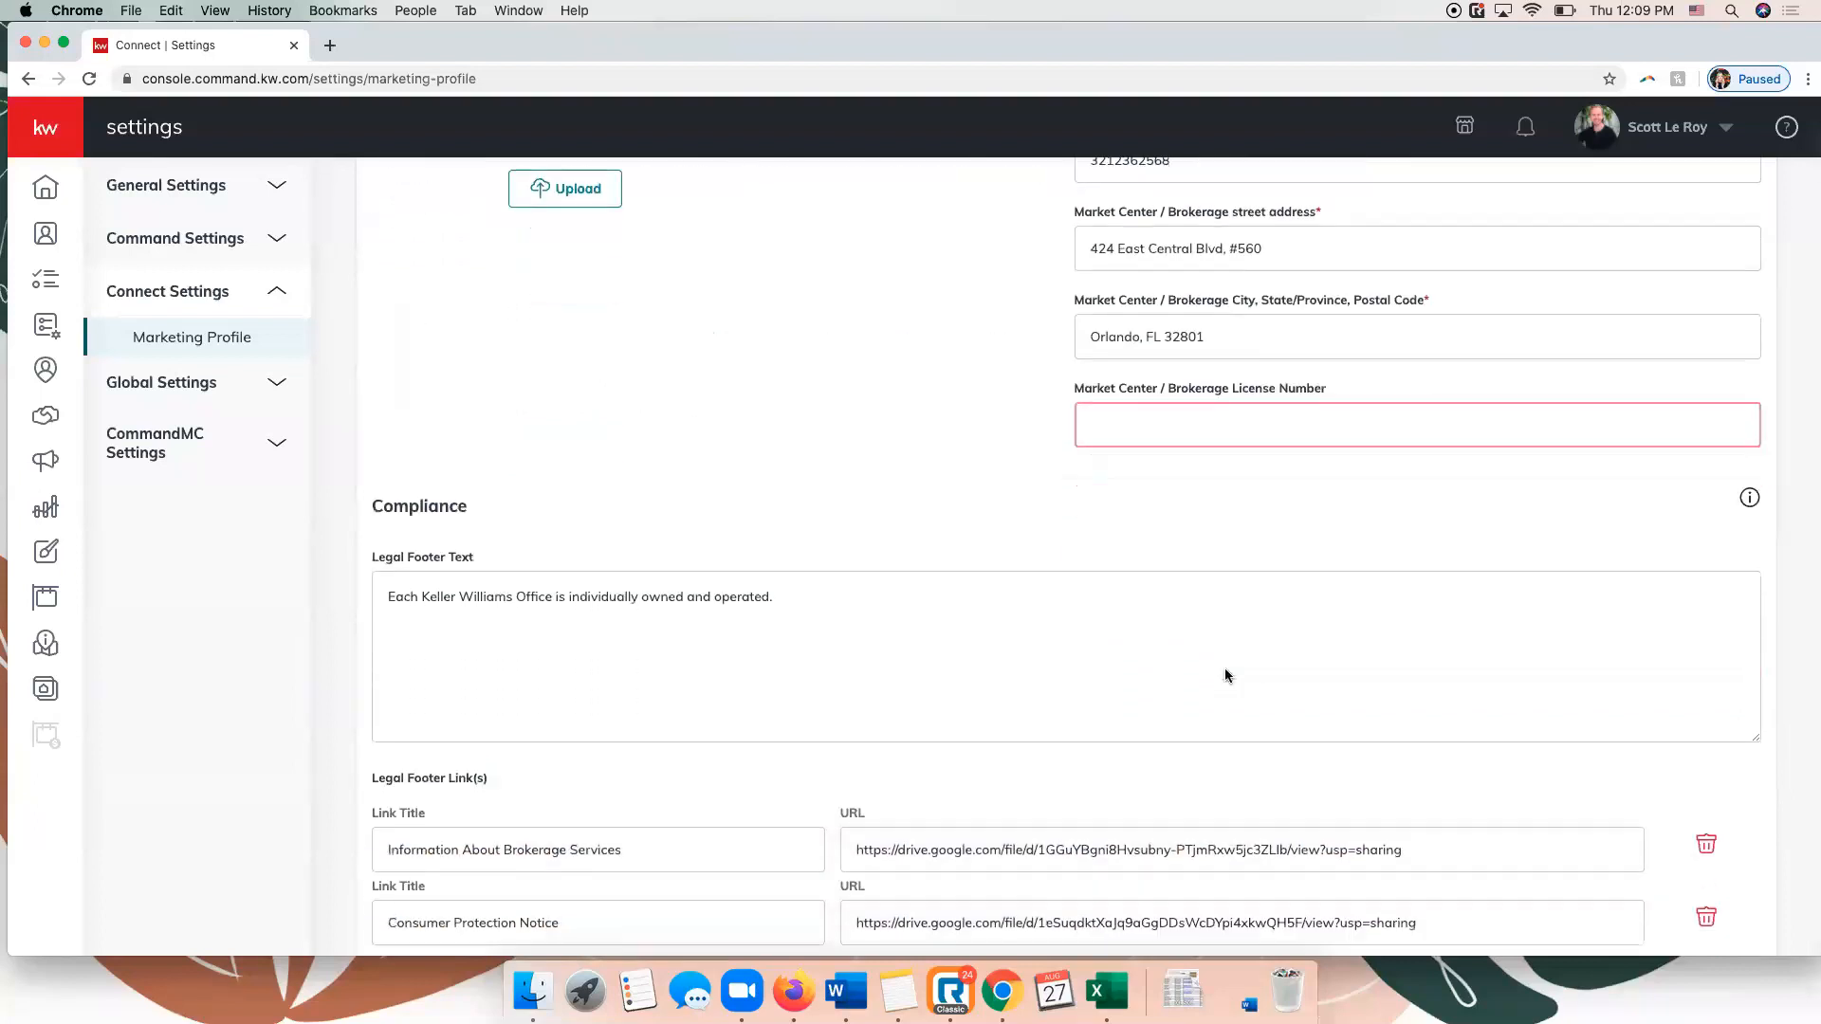
scroll(1226, 676, down, 2)
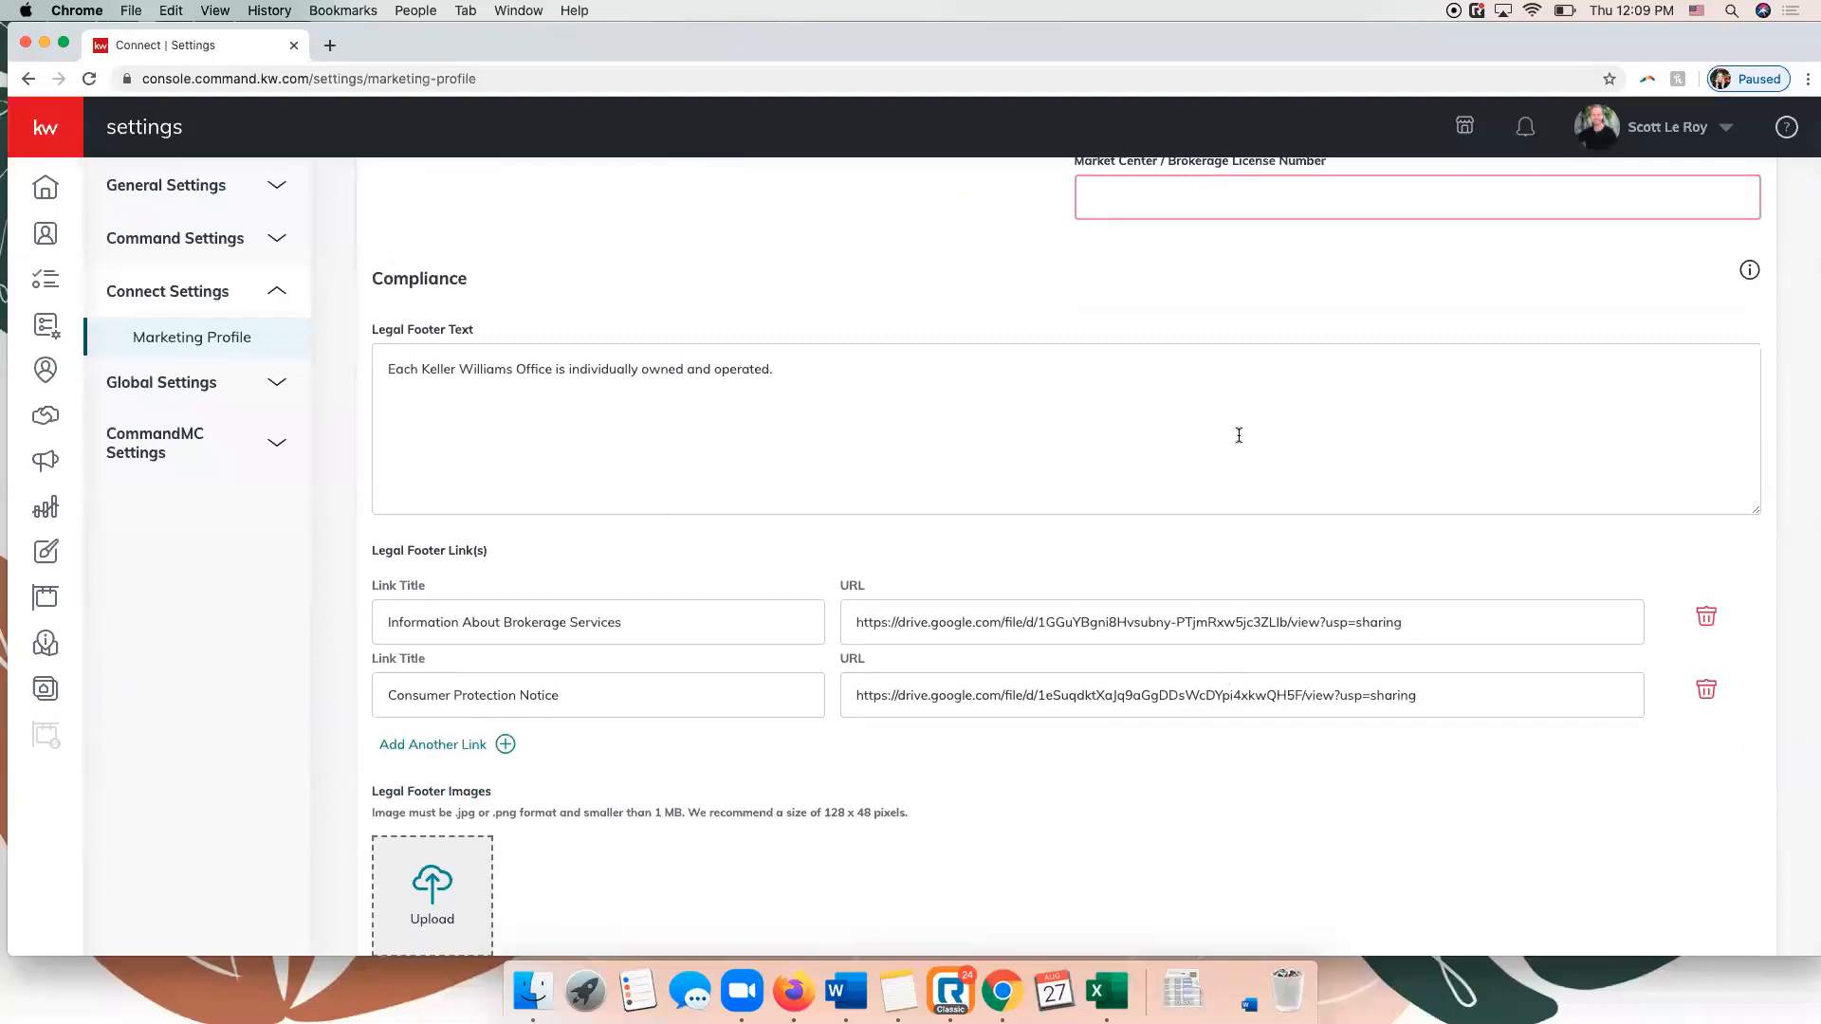
scroll(1239, 436, down, 1)
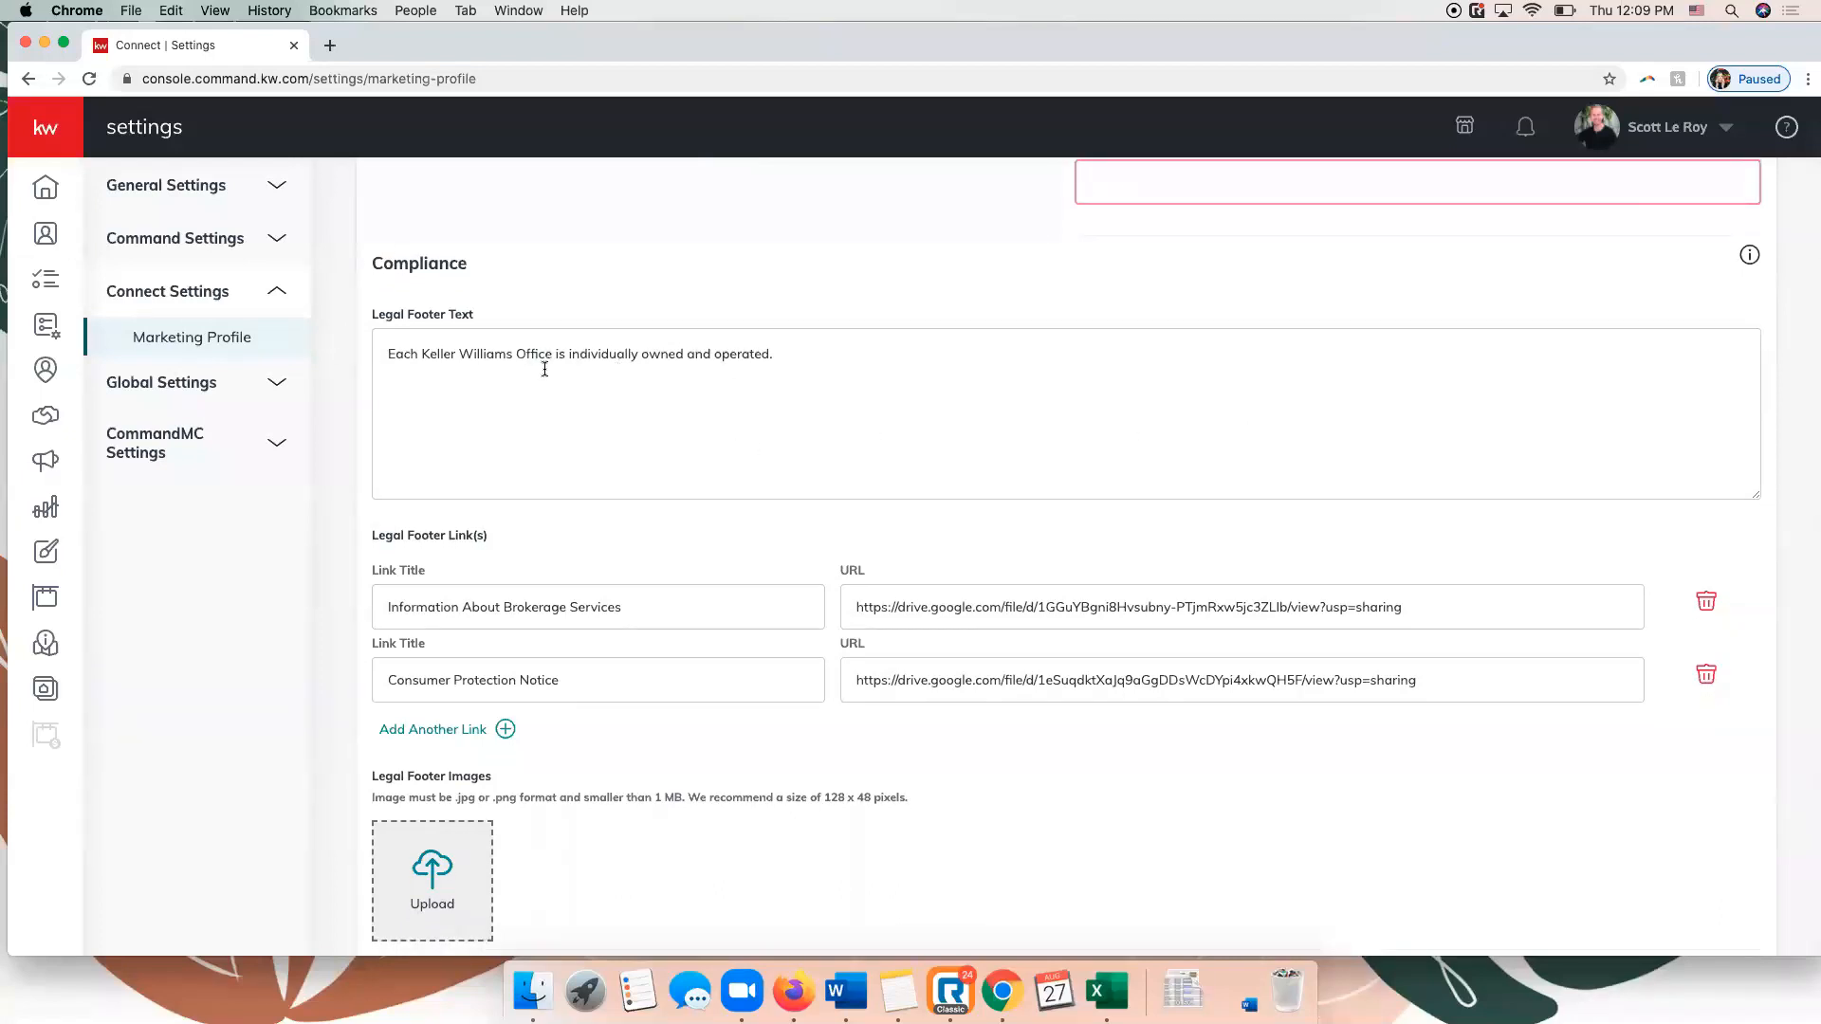
scroll(545, 369, down, 3)
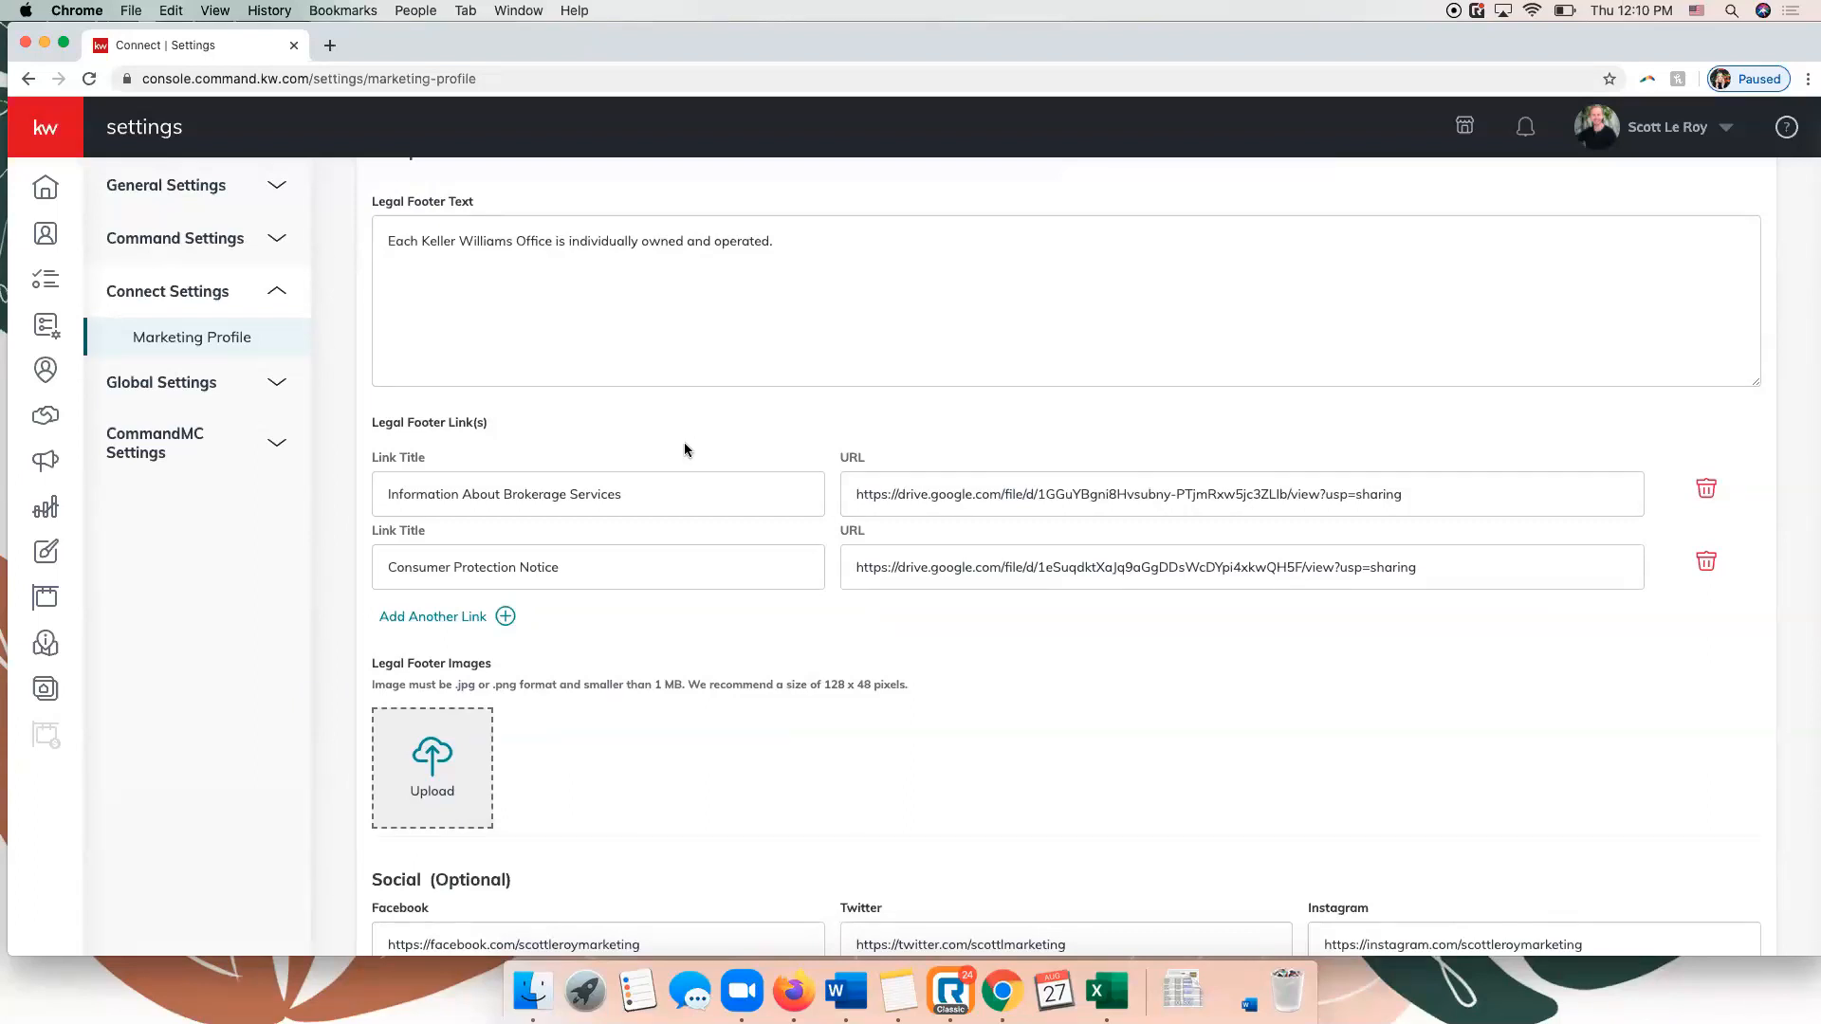
Examine the legal footer images, social links, Facebook Pixel, Google Analytics and branded KW App link fields.
scroll(918, 569, down, 5)
scroll(916, 579, down, 4)
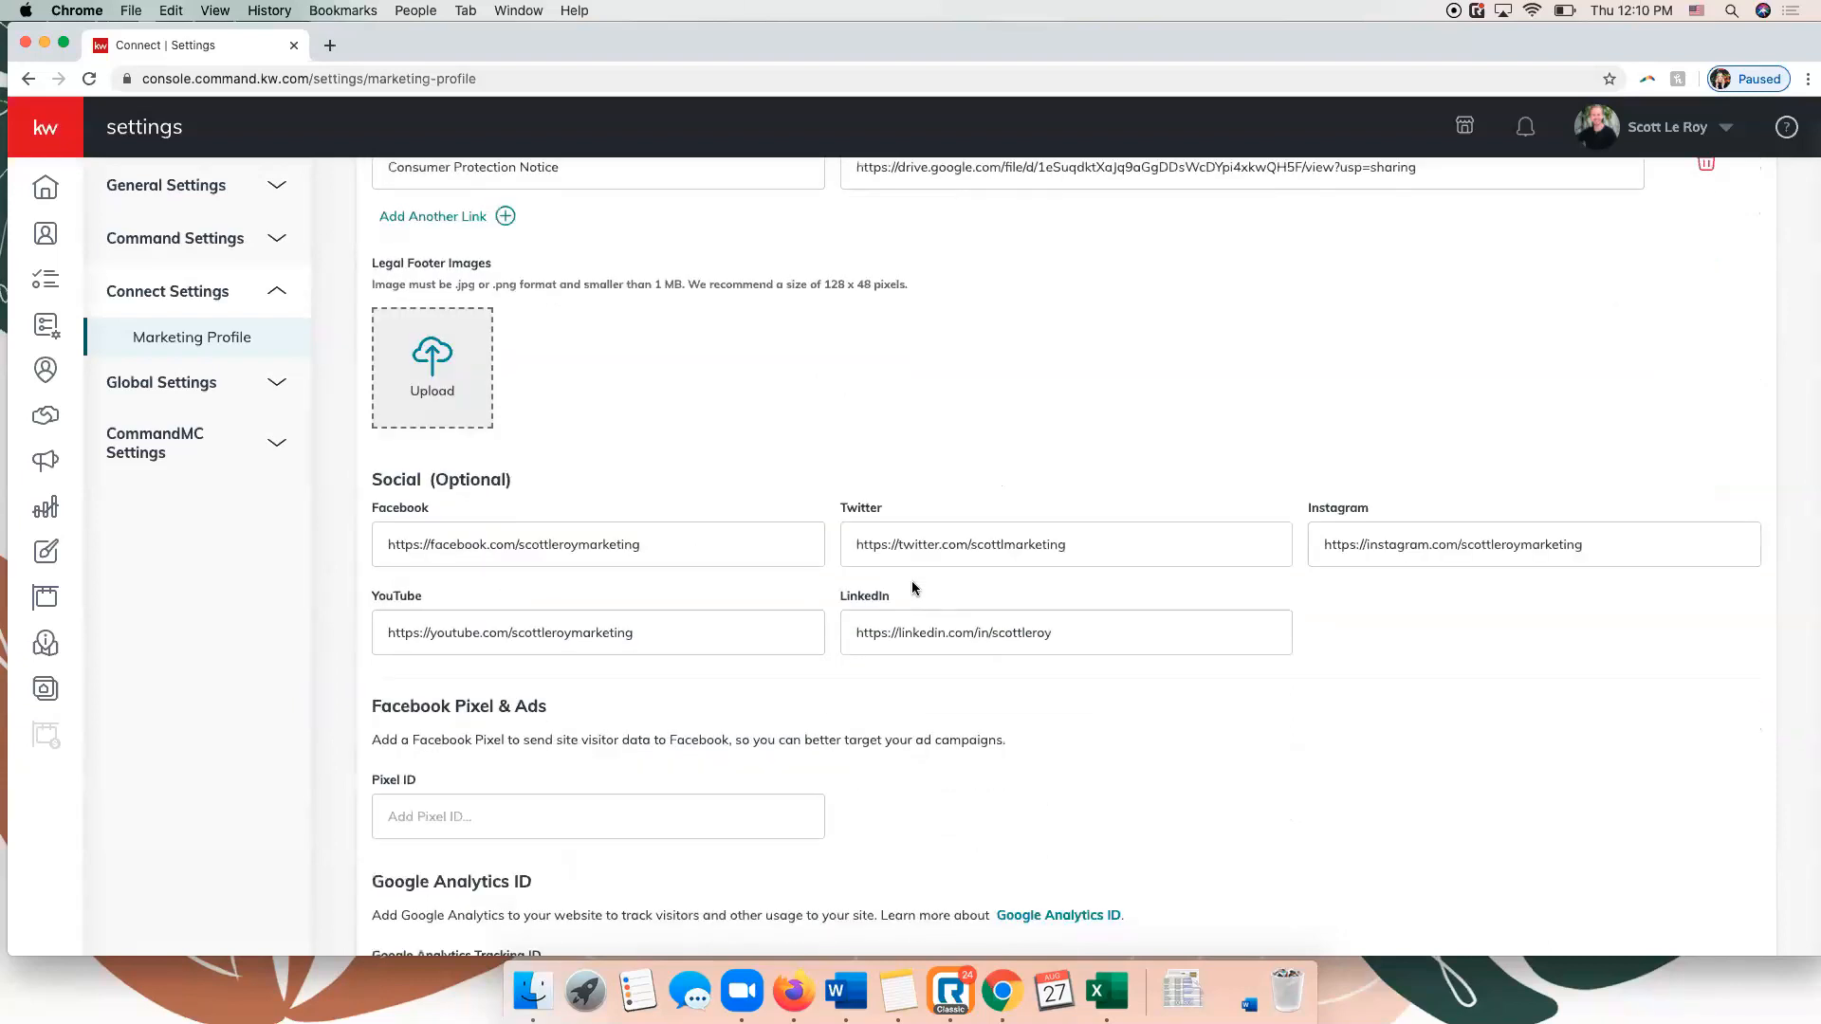
scroll(915, 590, down, 2)
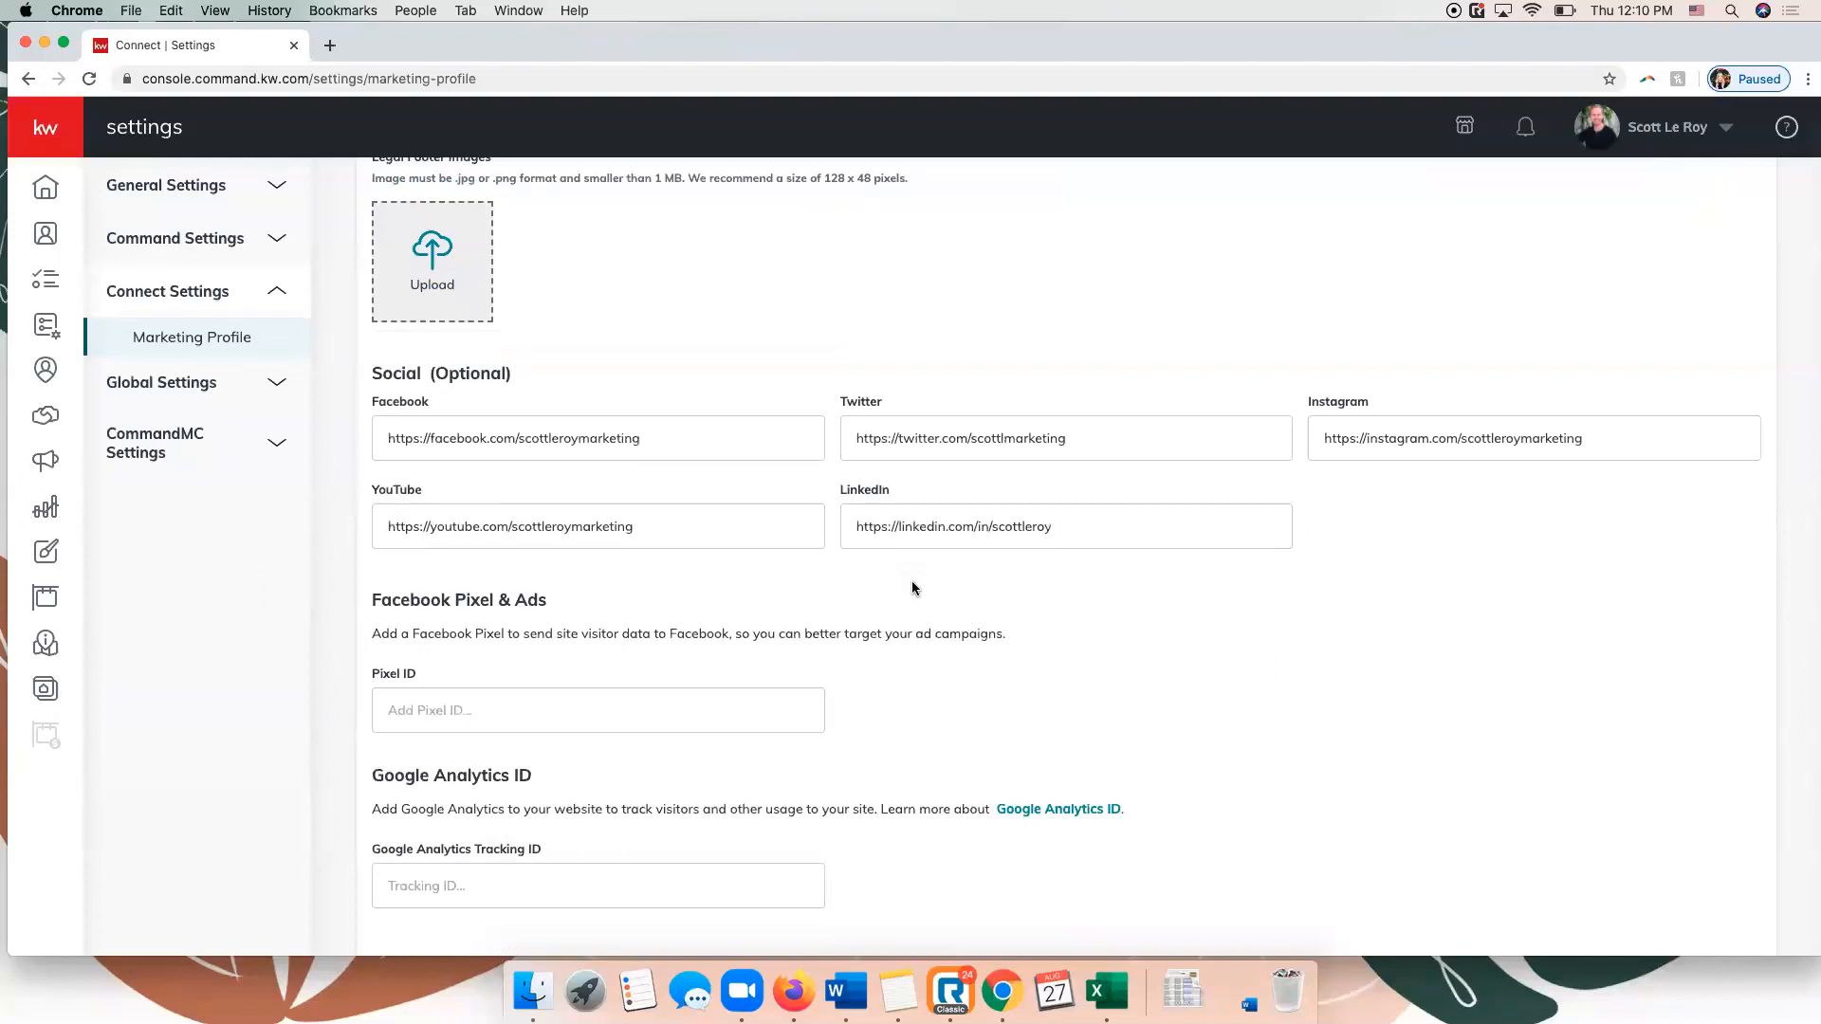
scroll(914, 588, down, 3)
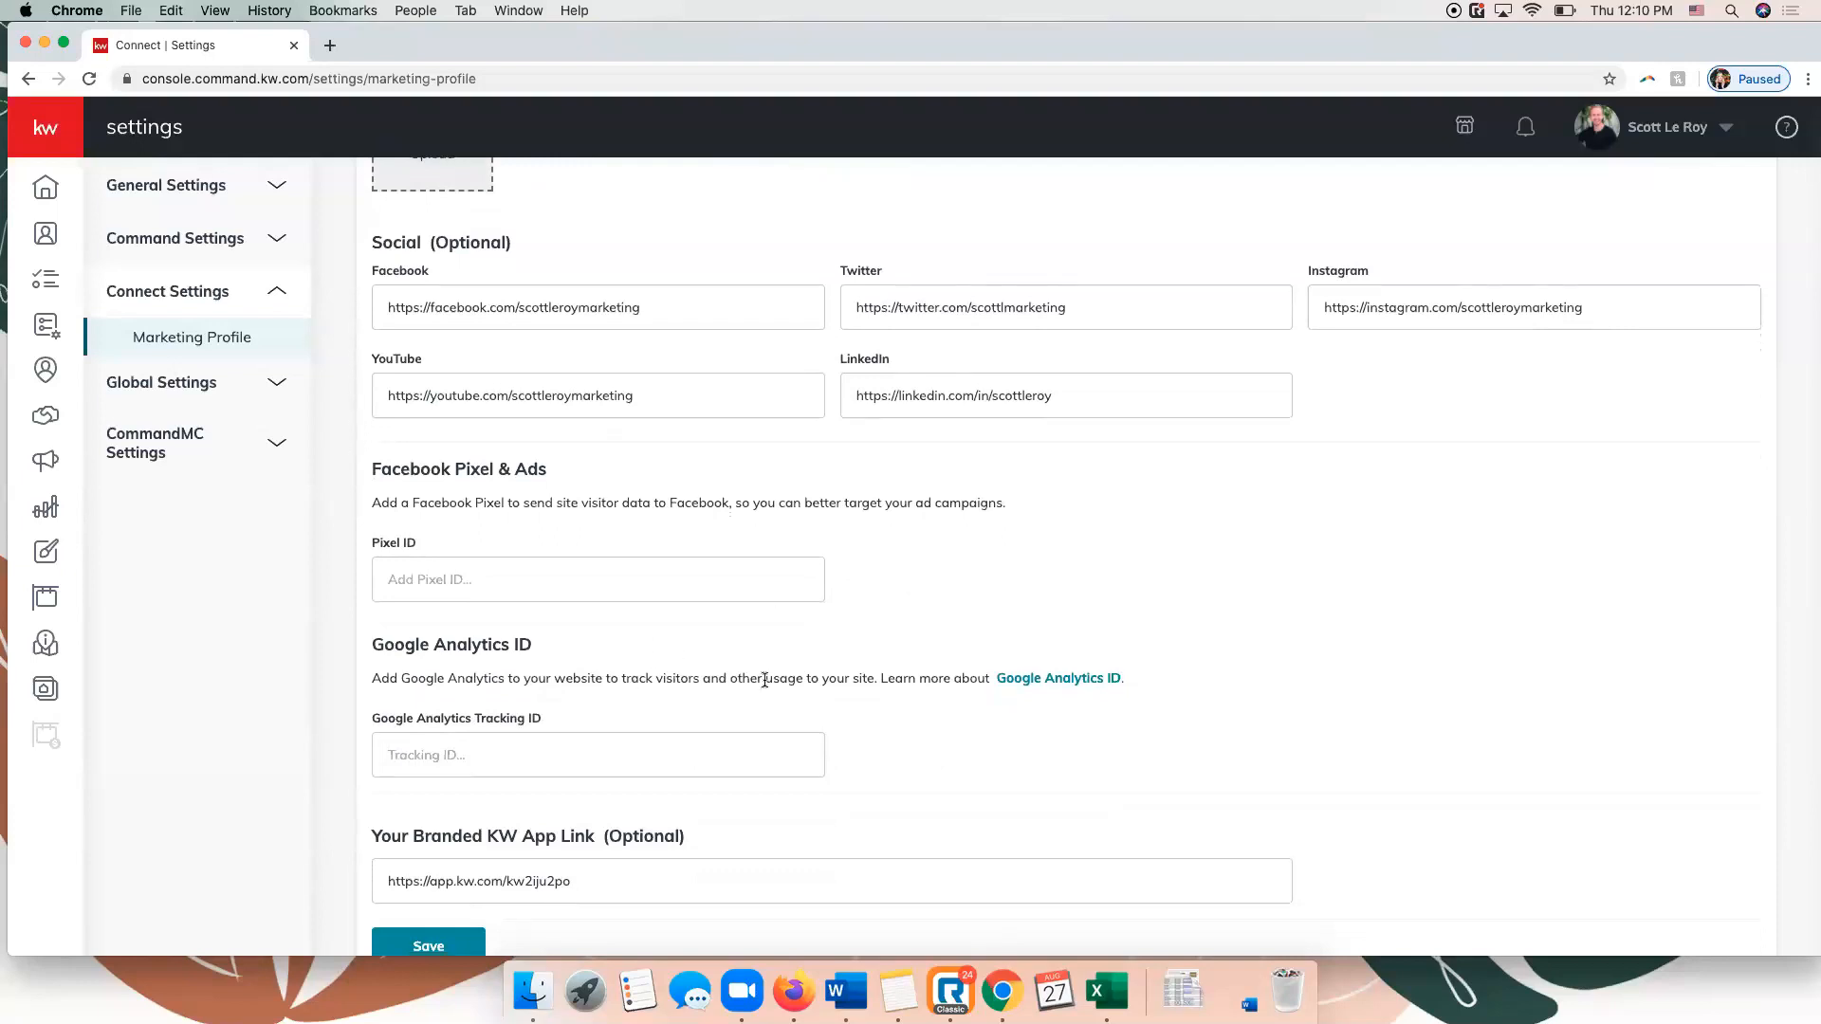
scroll(764, 680, down, 1)
scroll(765, 681, down, 1)
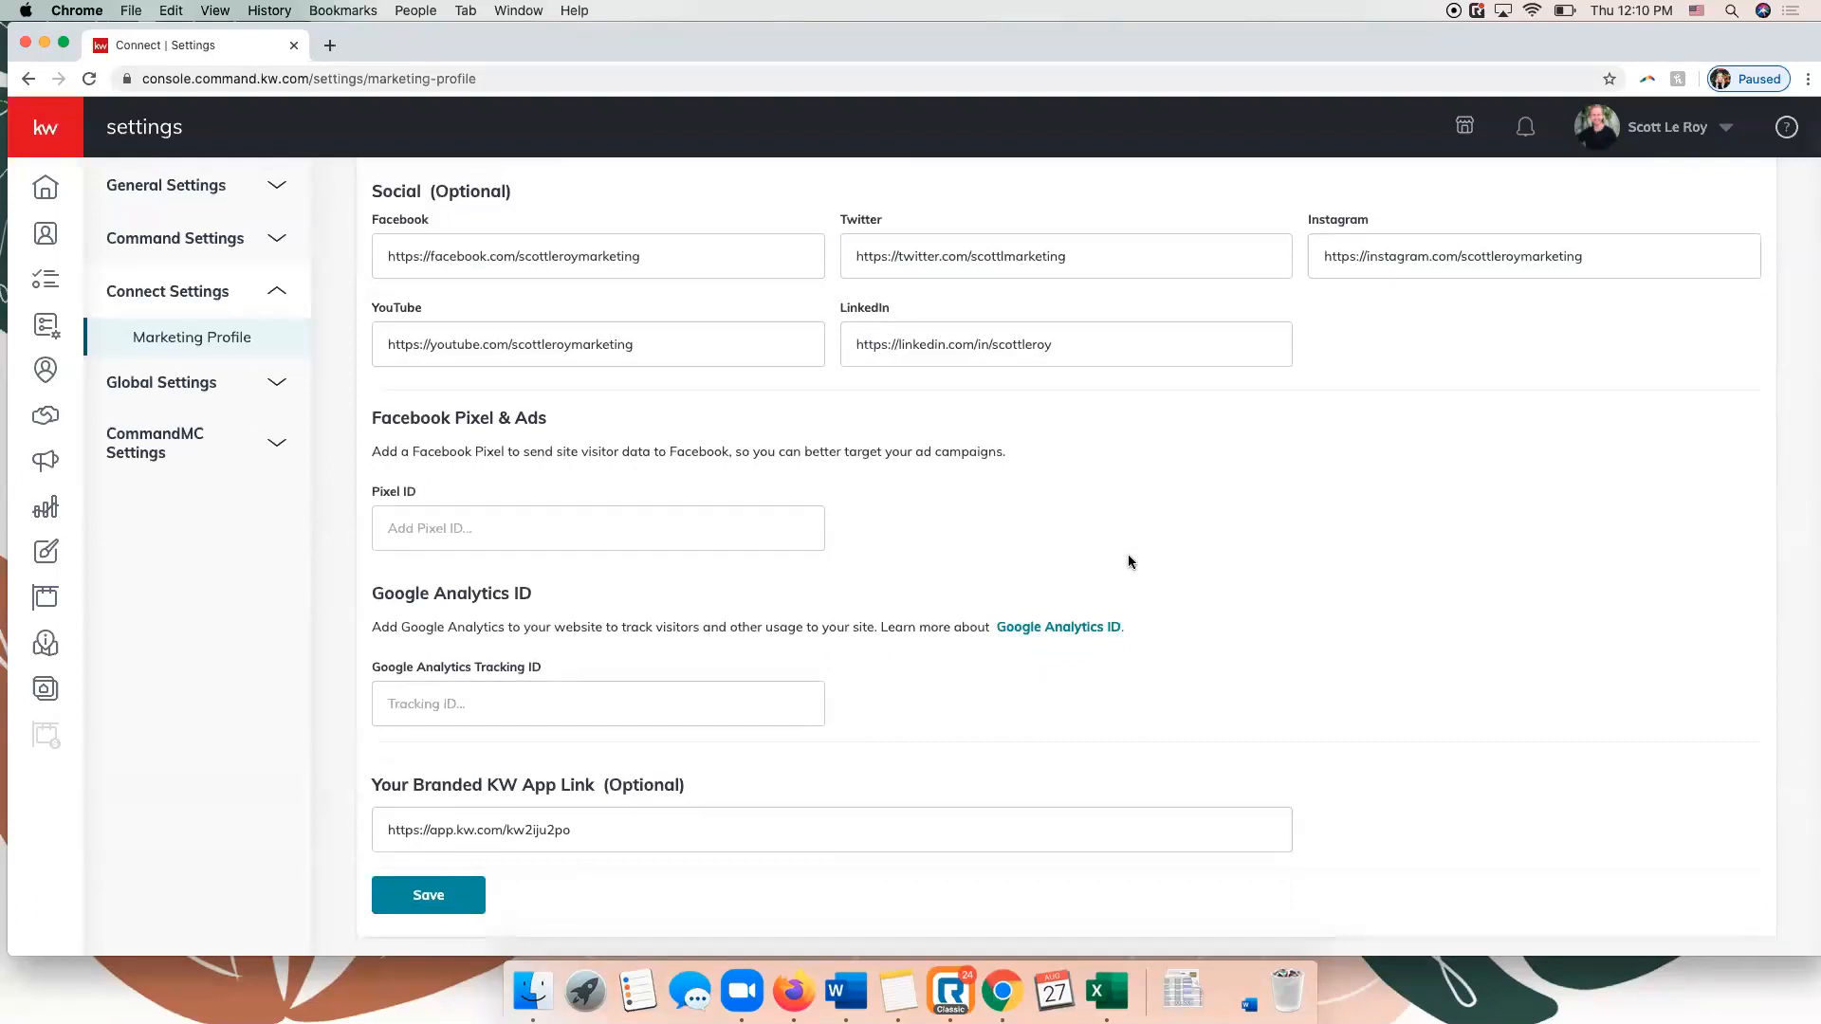
scroll(1027, 482, up, 1)
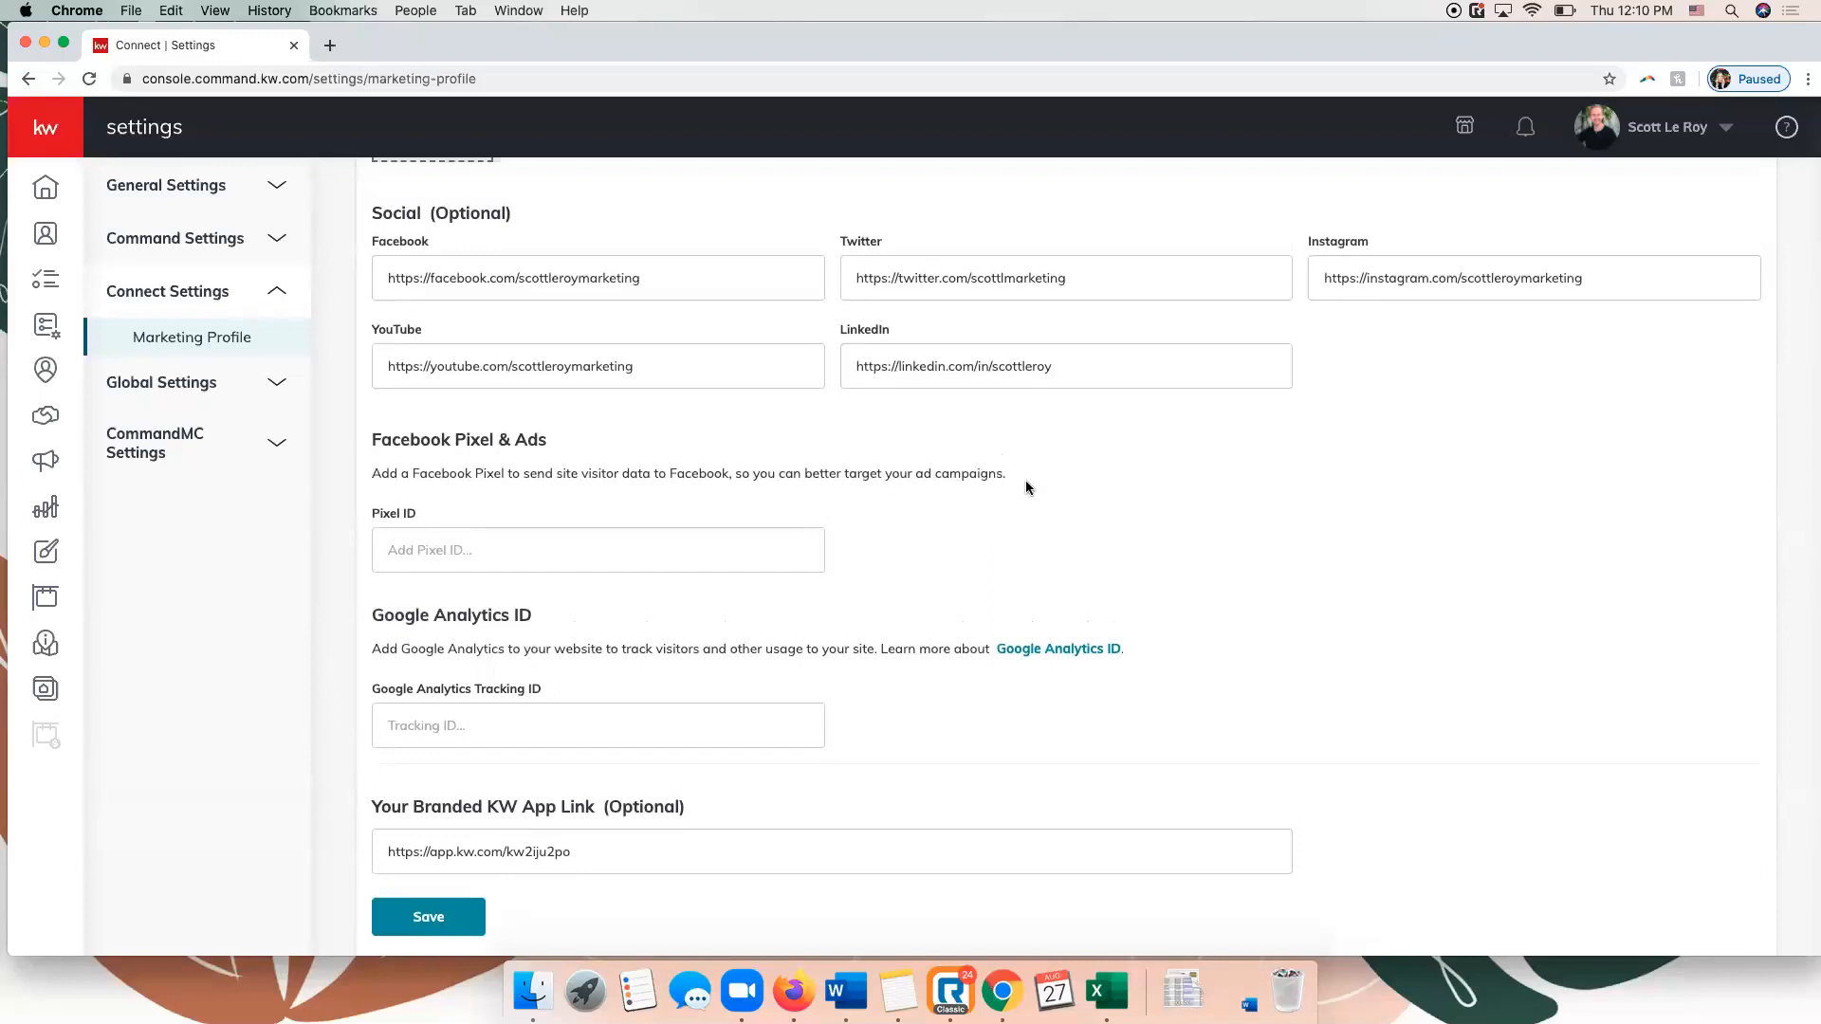
scroll(1026, 482, down, 1)
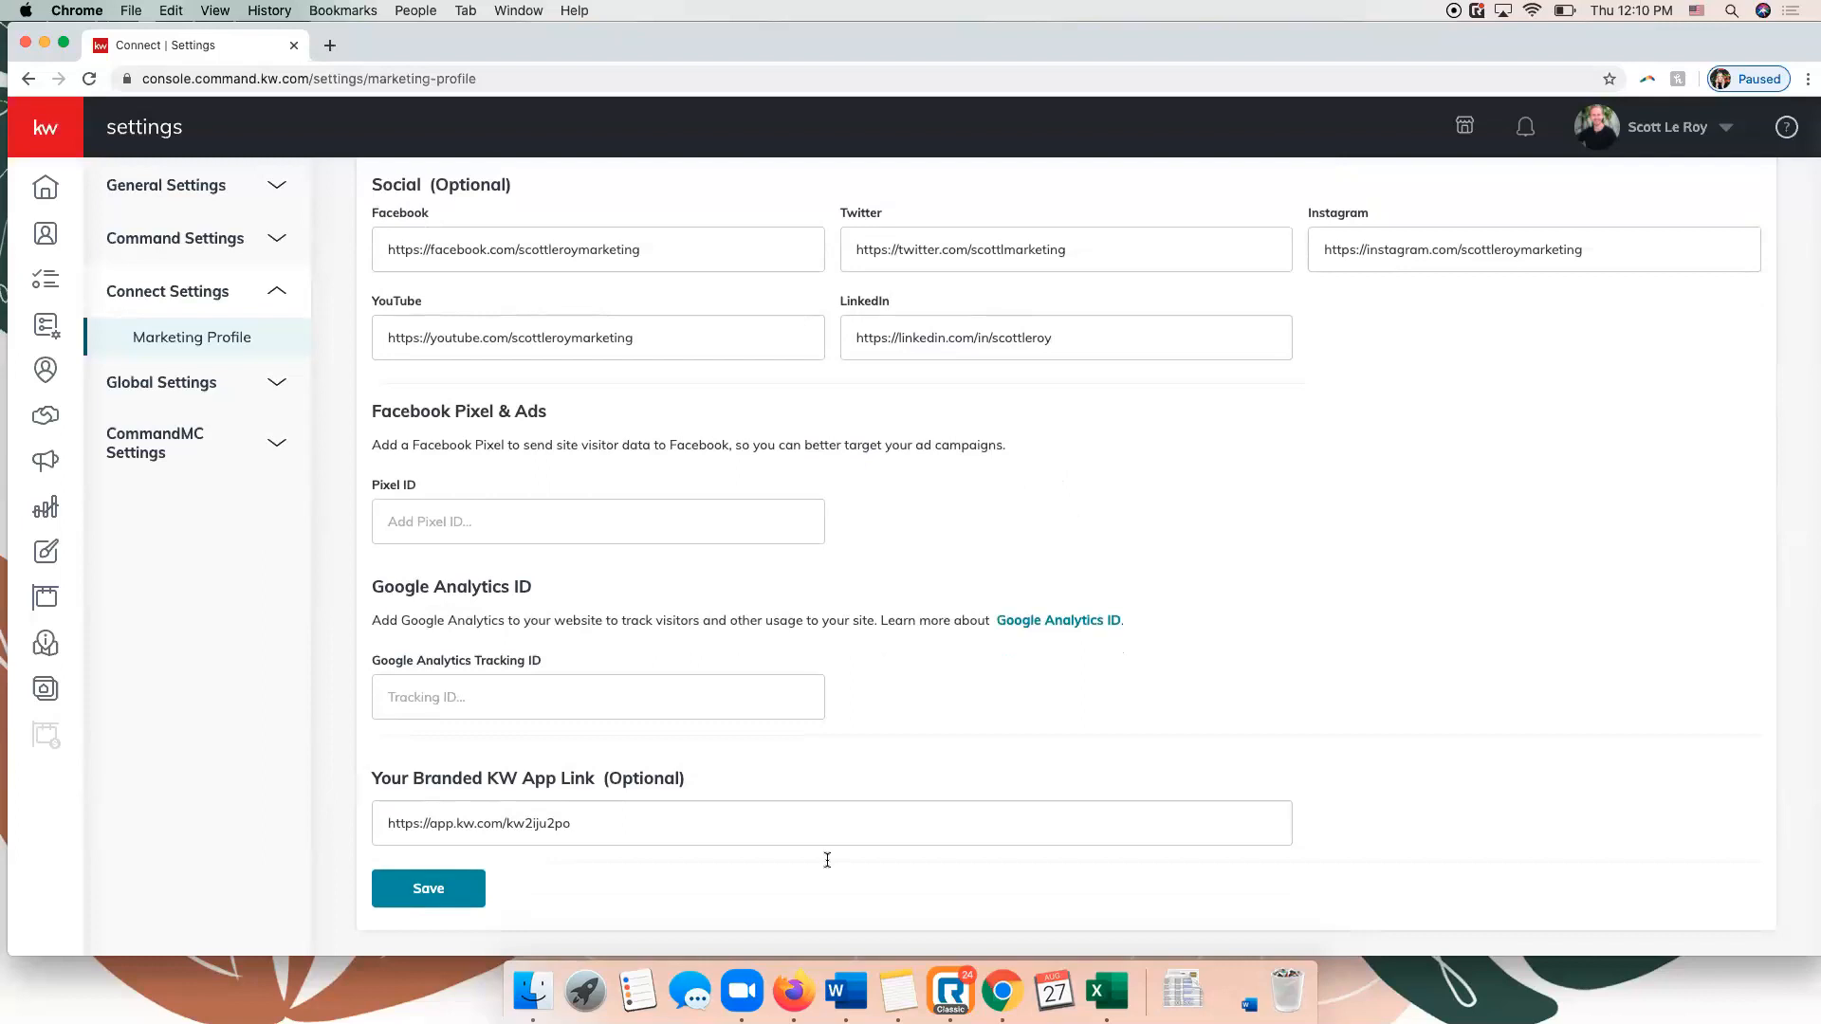
Save the Marketing Profile and open the Applications page under Command Settings.
click(395, 892)
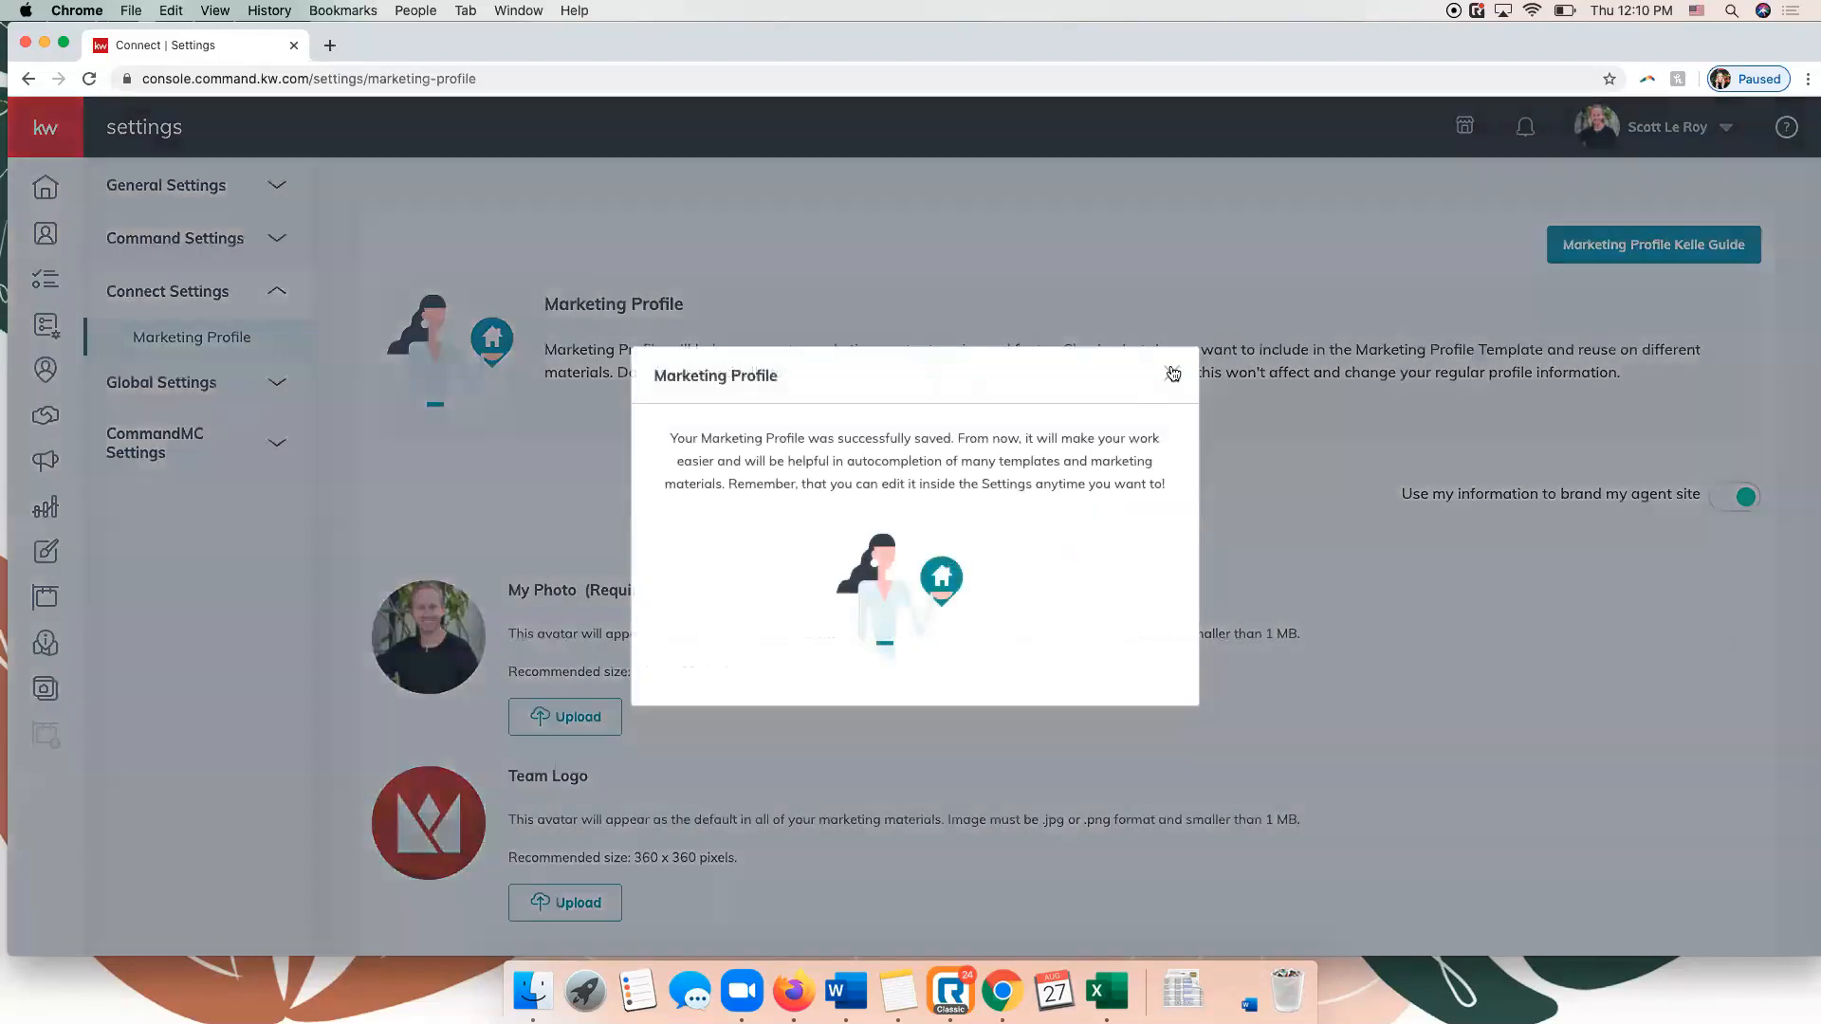
click(1176, 372)
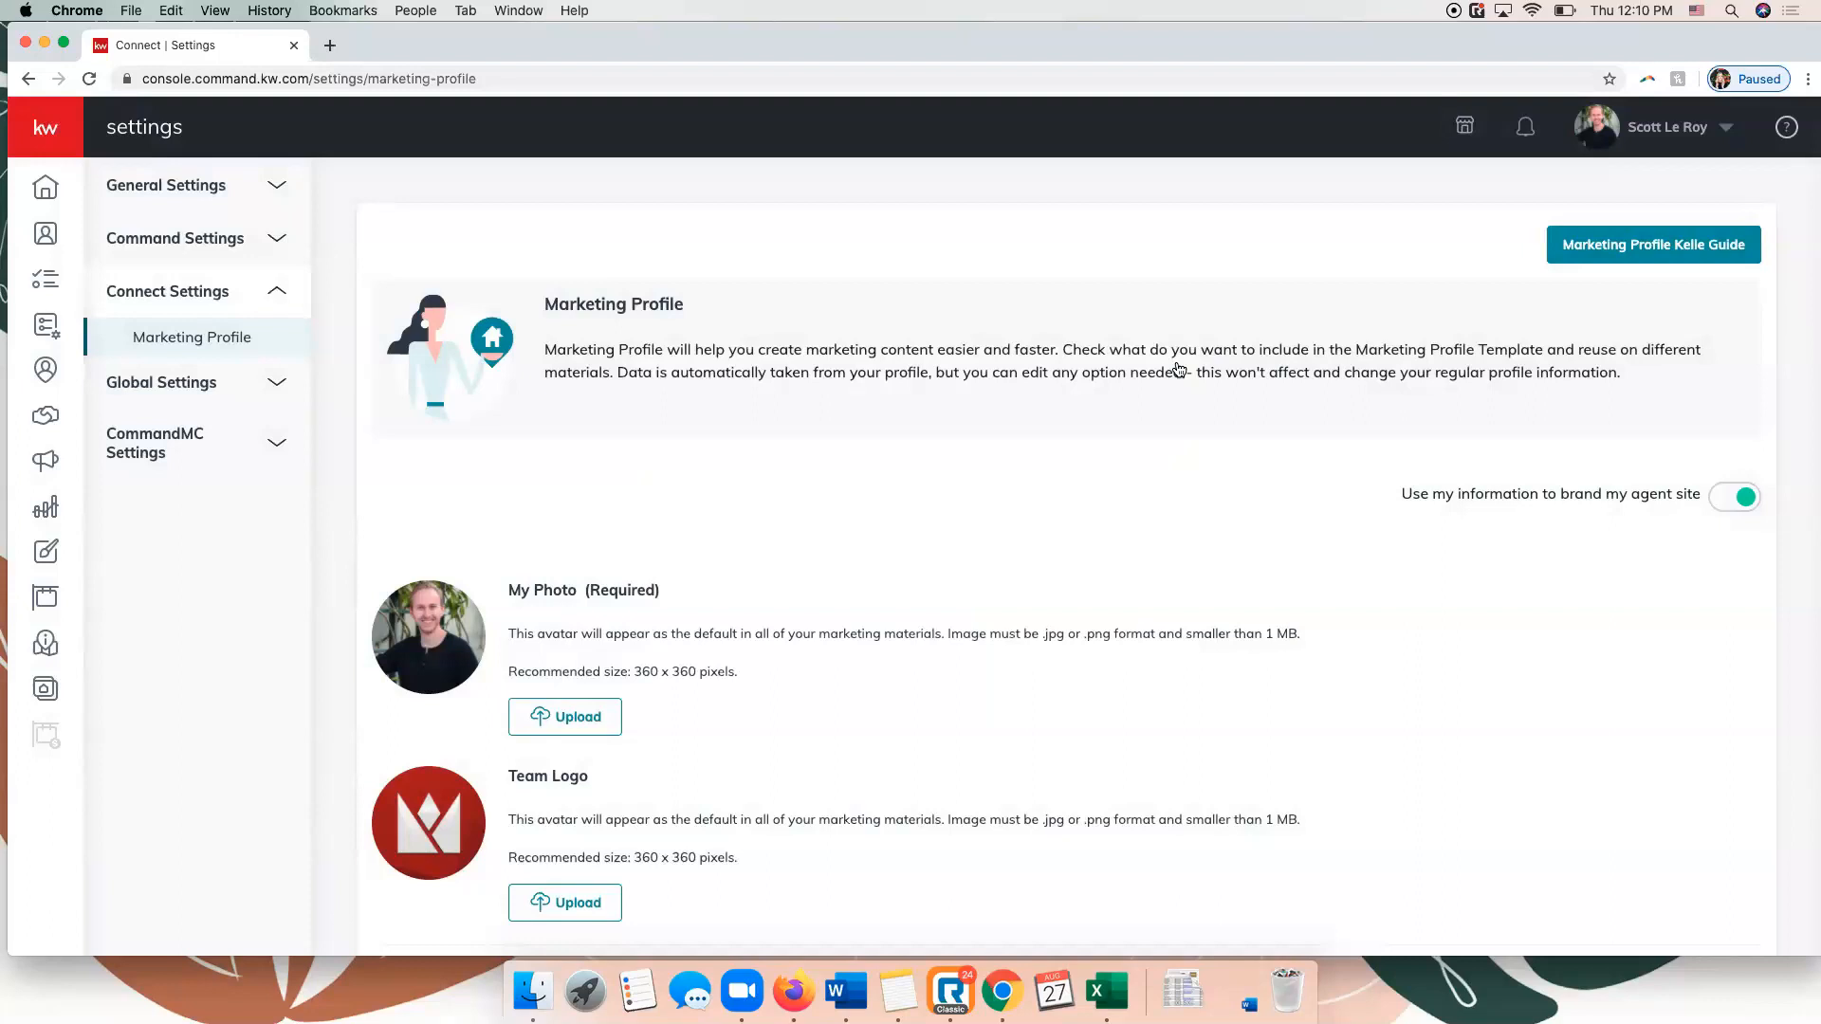
click(227, 243)
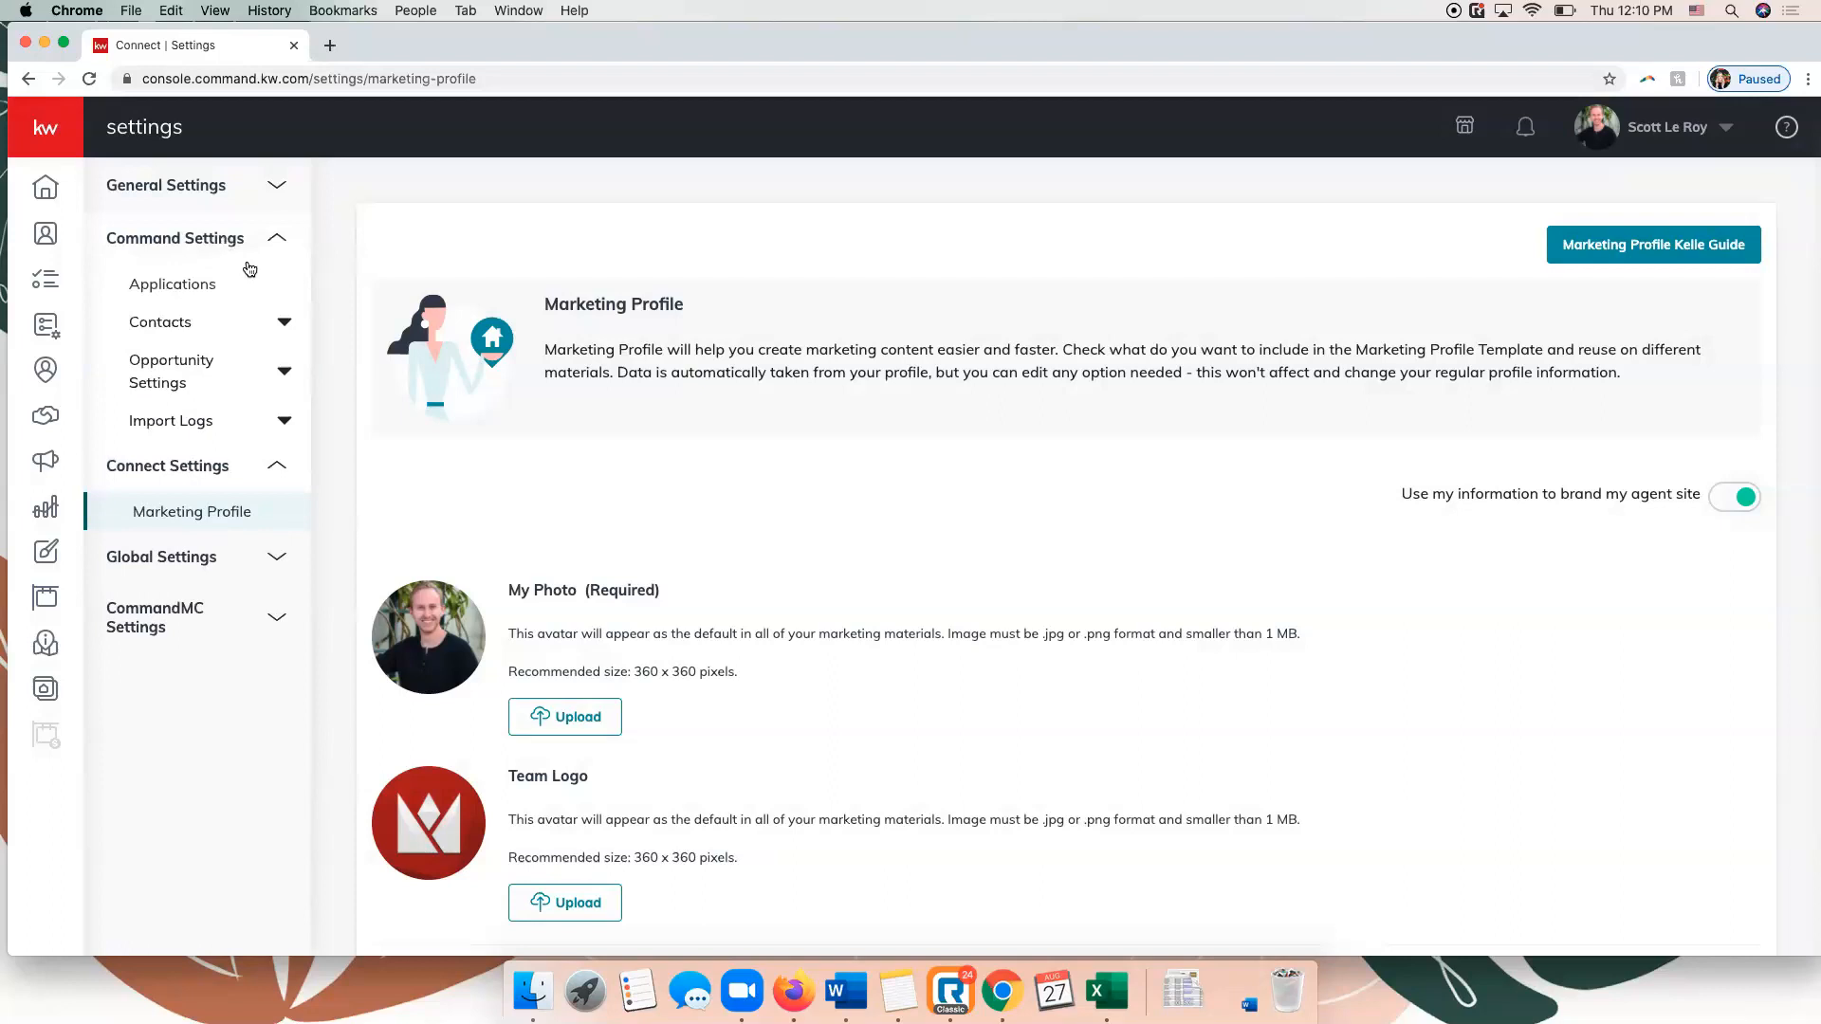
click(187, 295)
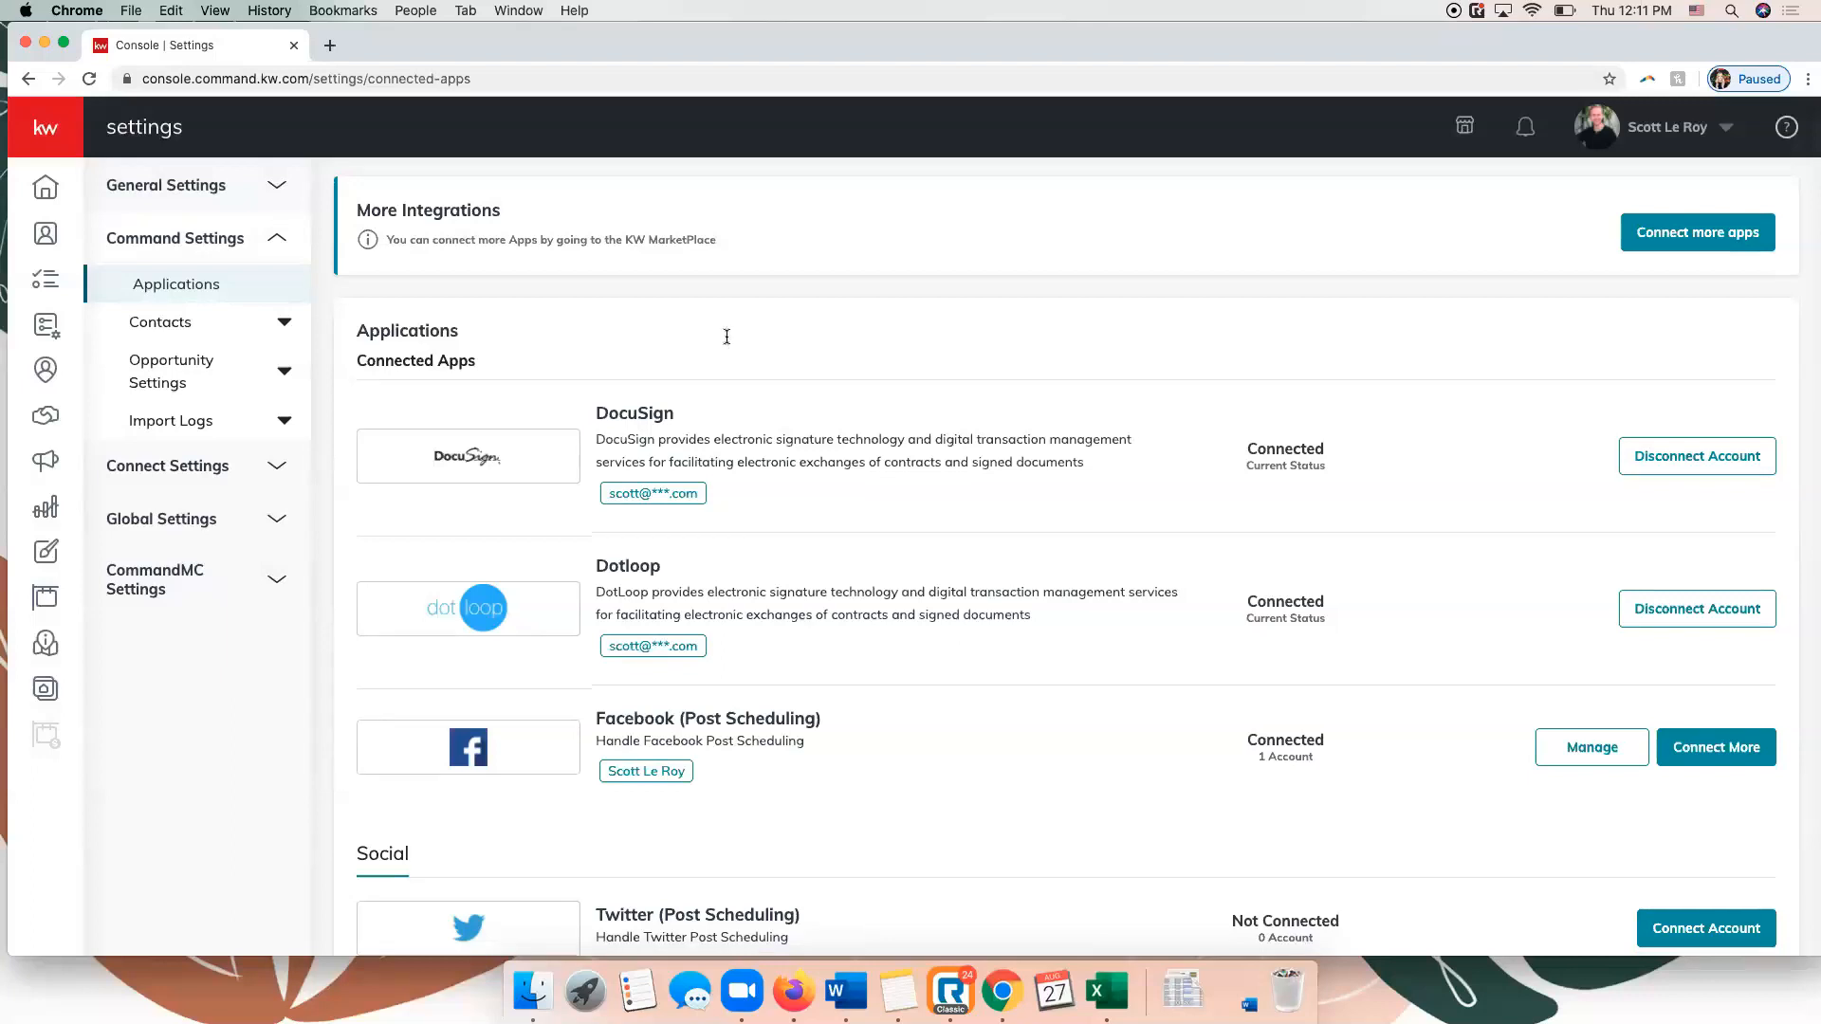
Review the available app integrations, from the connected apps through the Social, Productivity and Marketing Automation sections.
scroll(725, 342, down, 4)
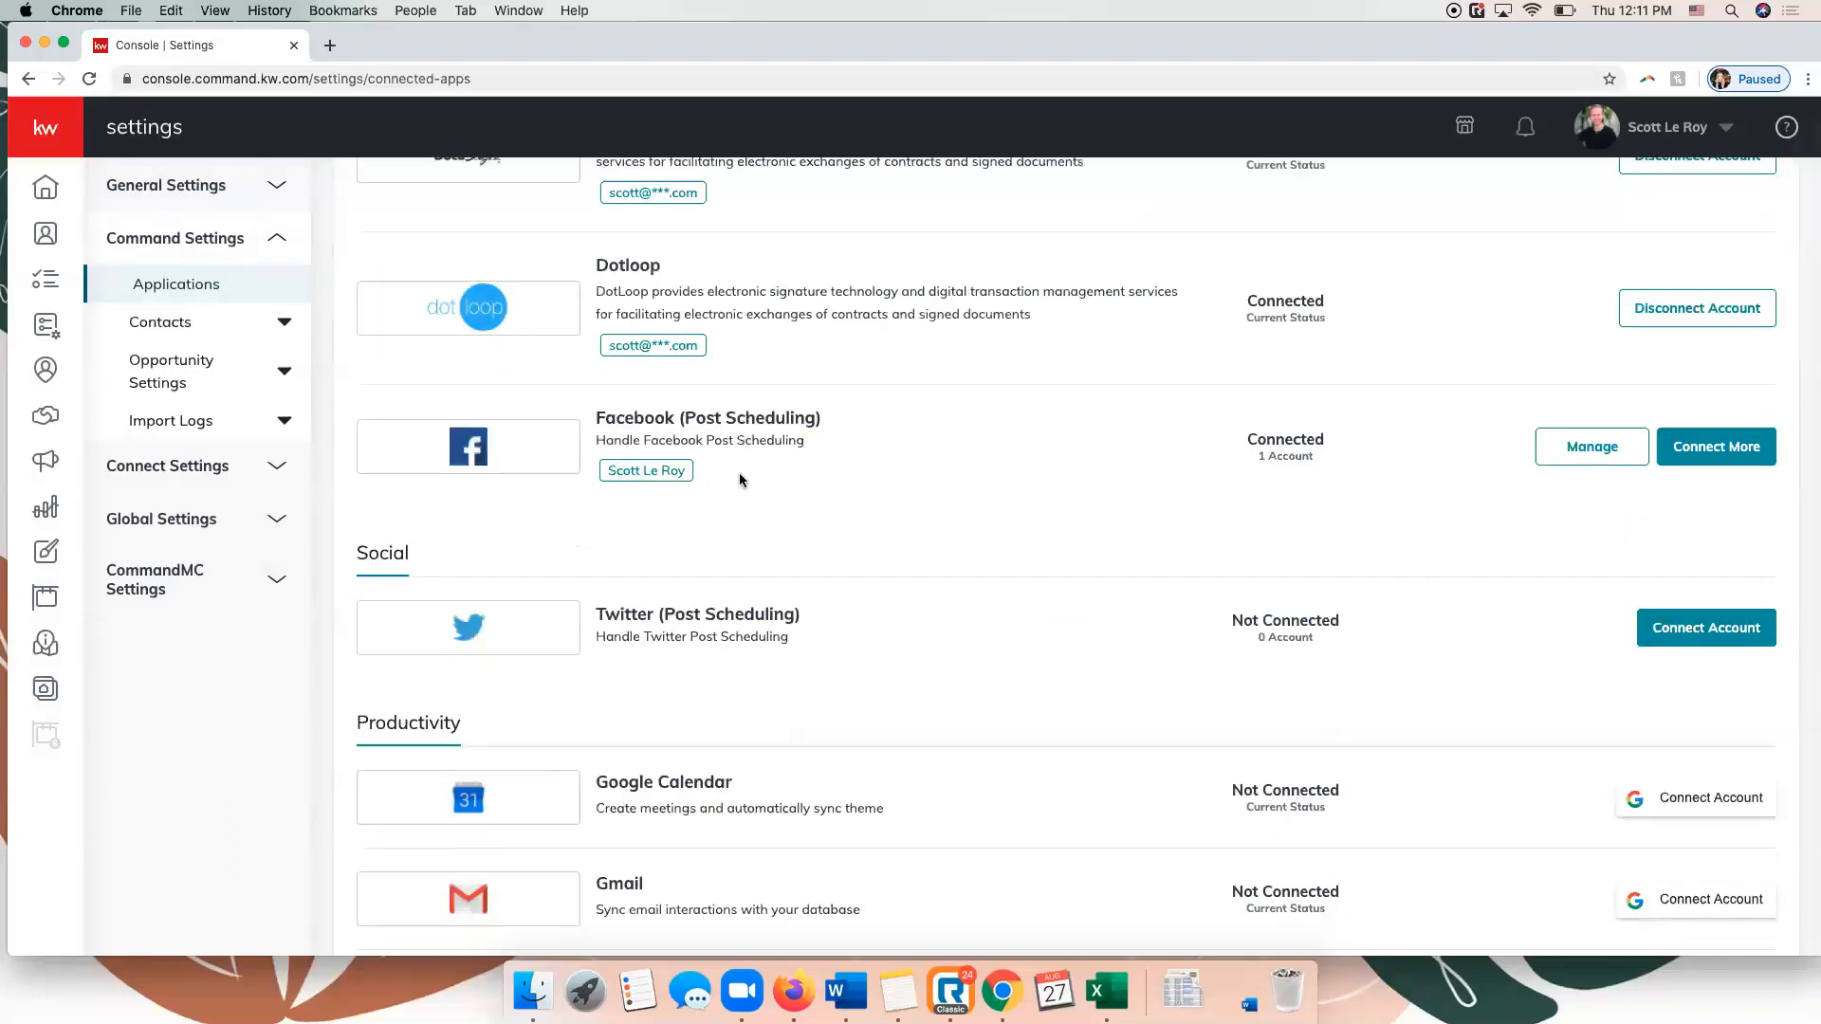
scroll(741, 463, down, 1)
scroll(742, 463, up, 1)
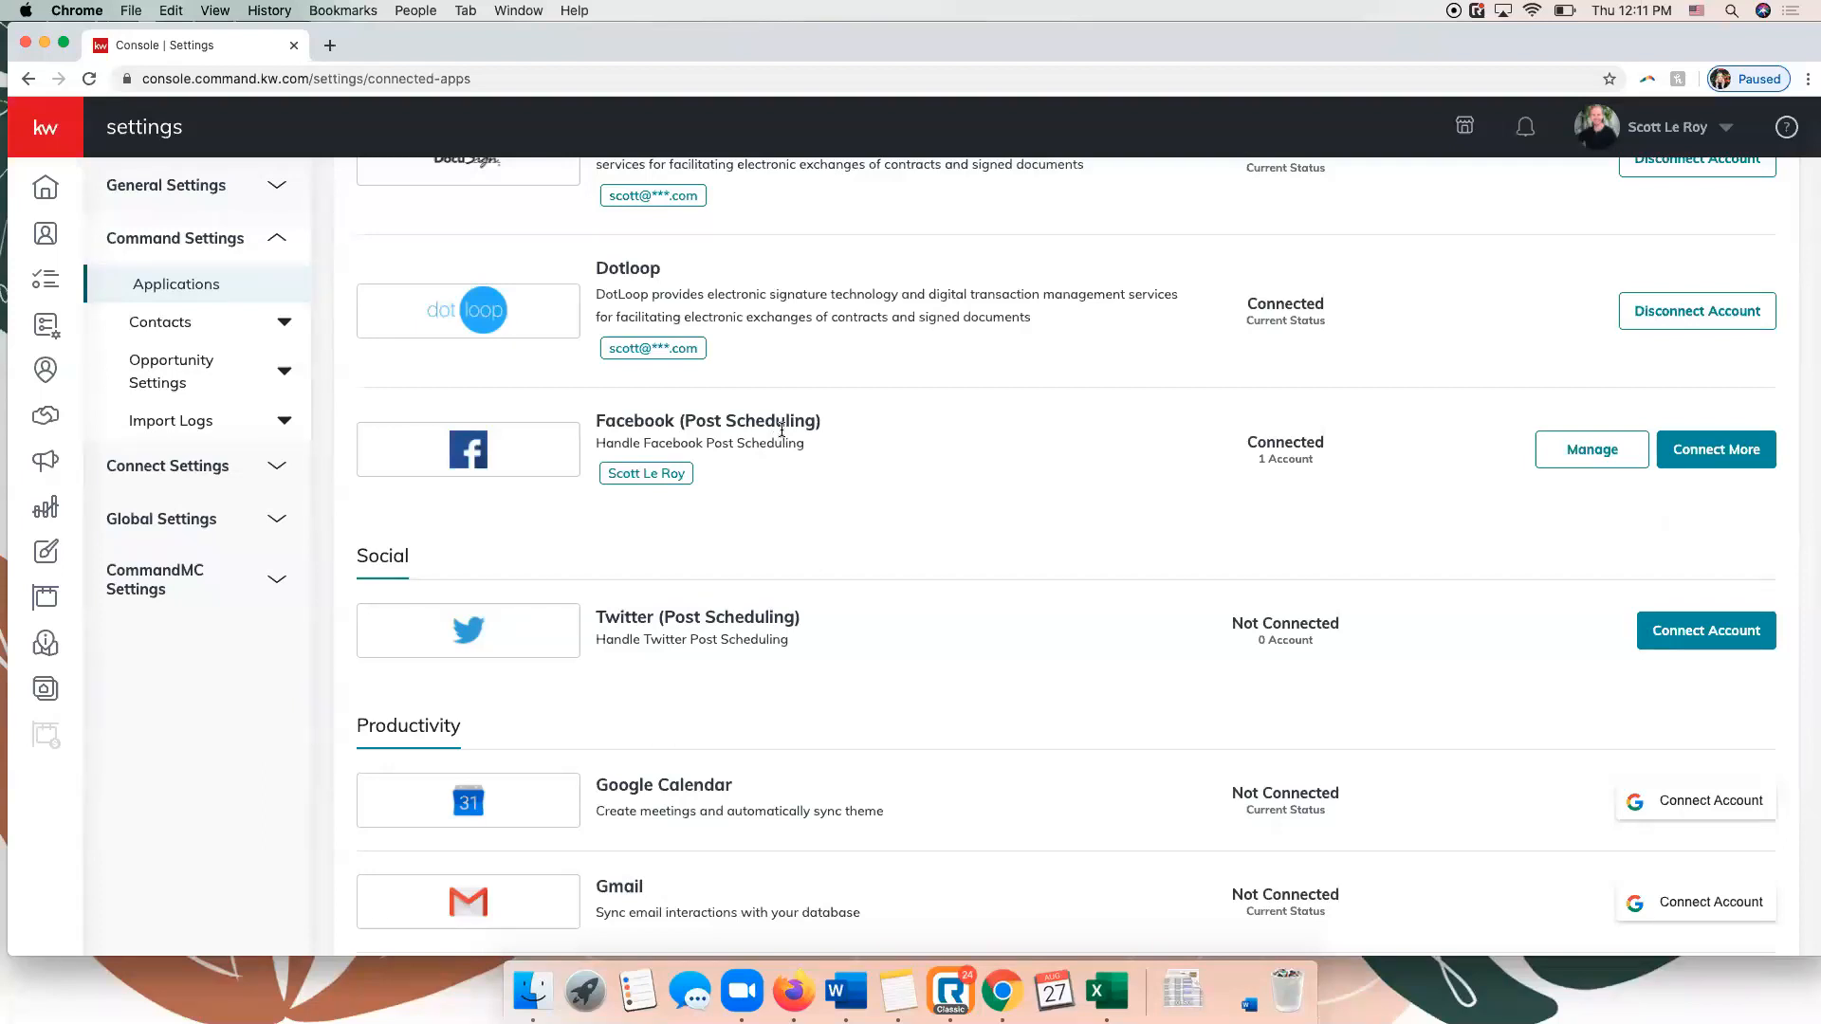
scroll(1158, 512, down, 5)
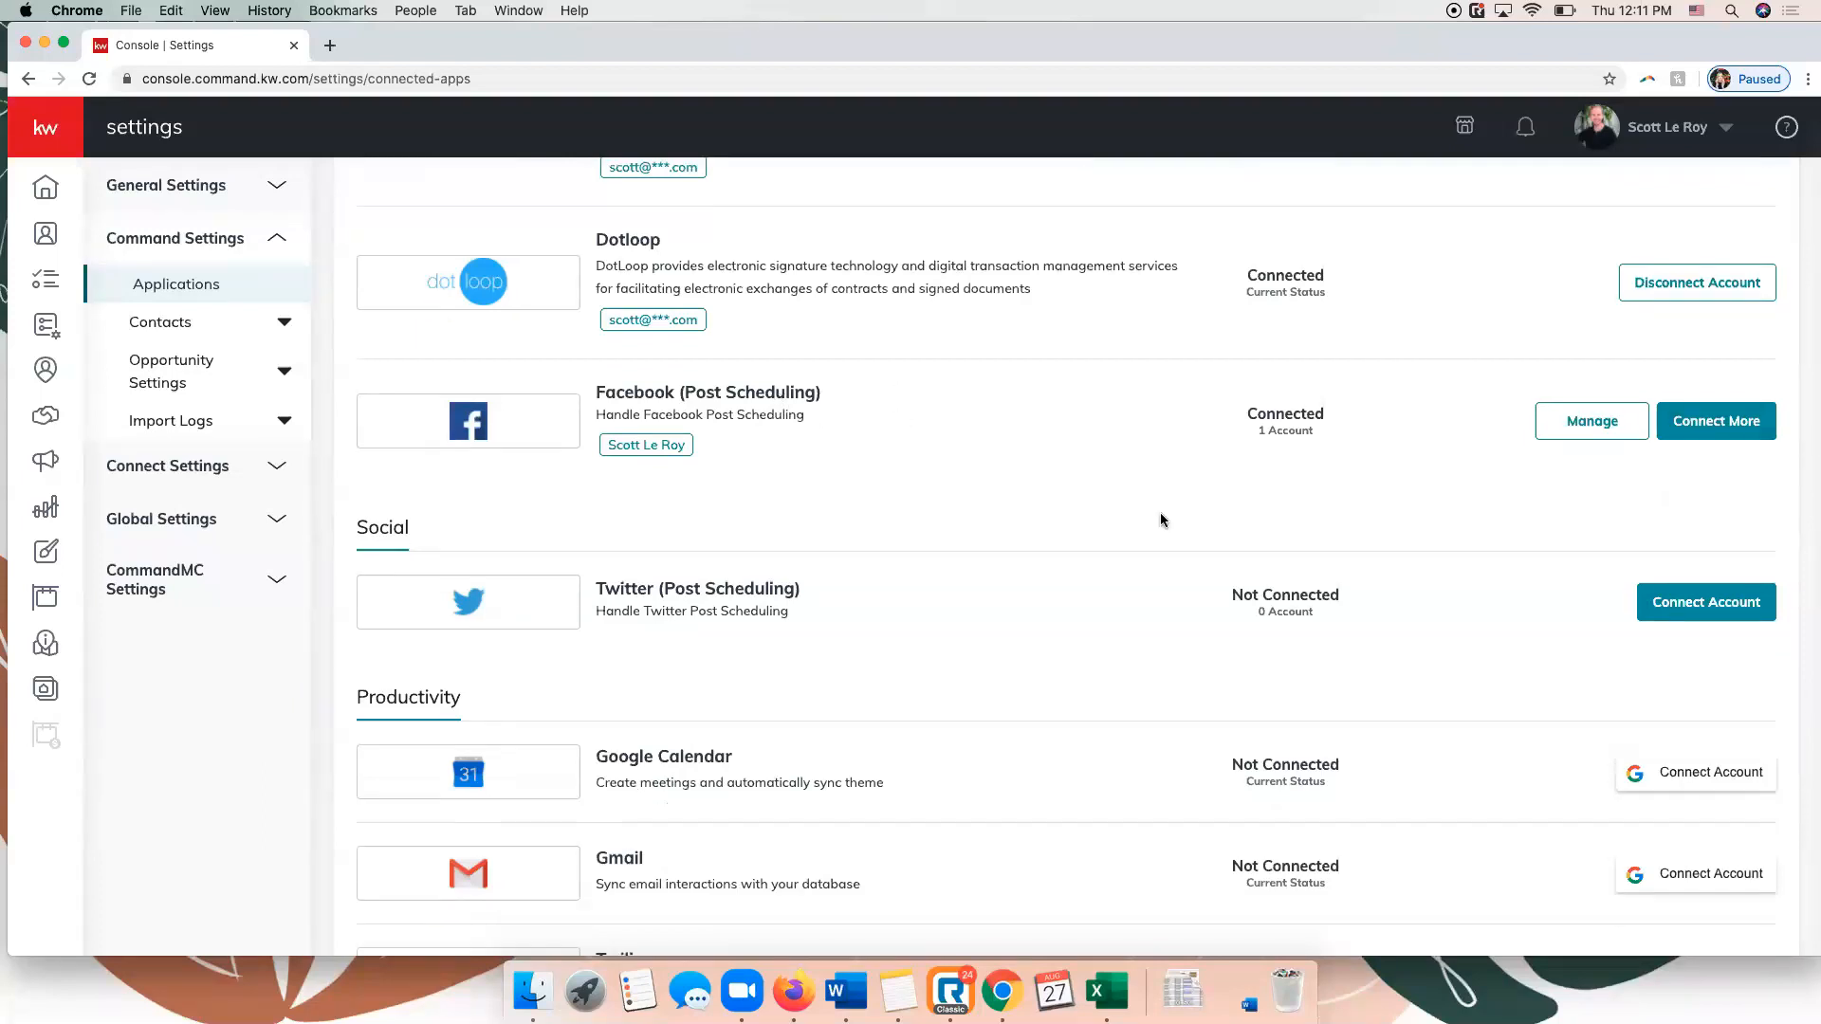
scroll(1137, 513, down, 1)
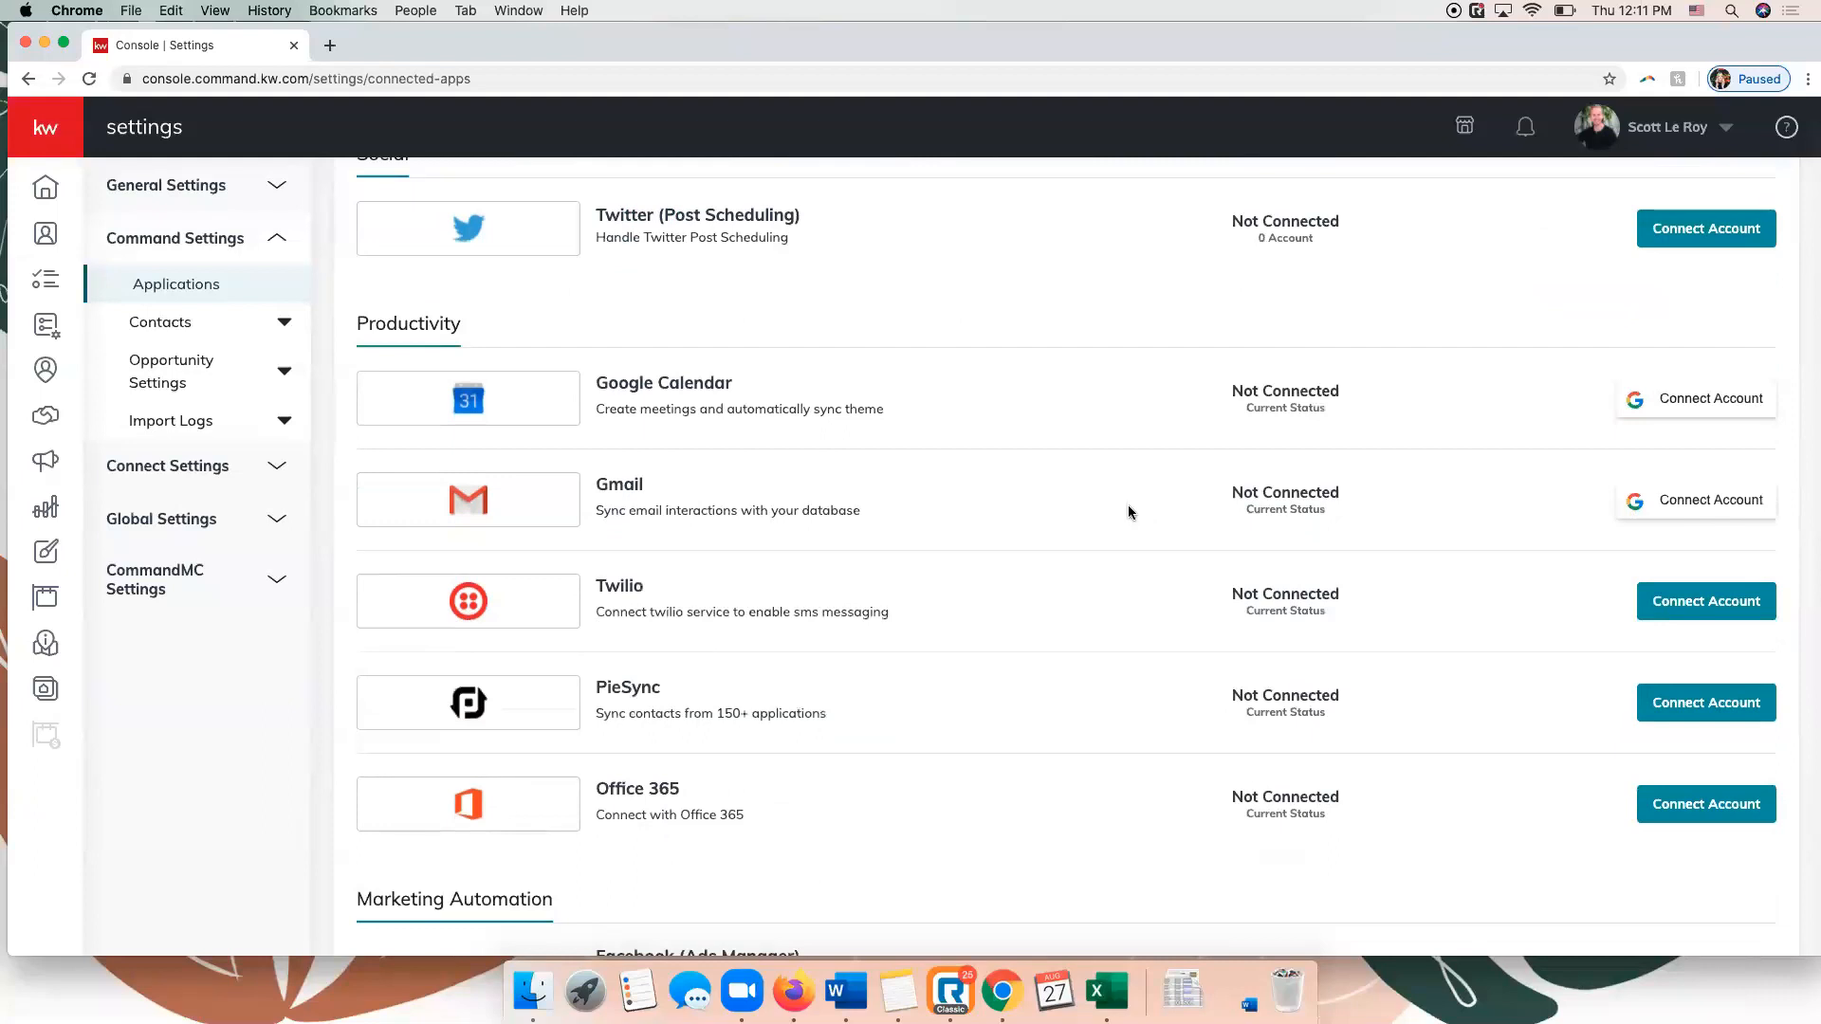
scroll(1127, 512, down, 5)
scroll(1124, 508, down, 2)
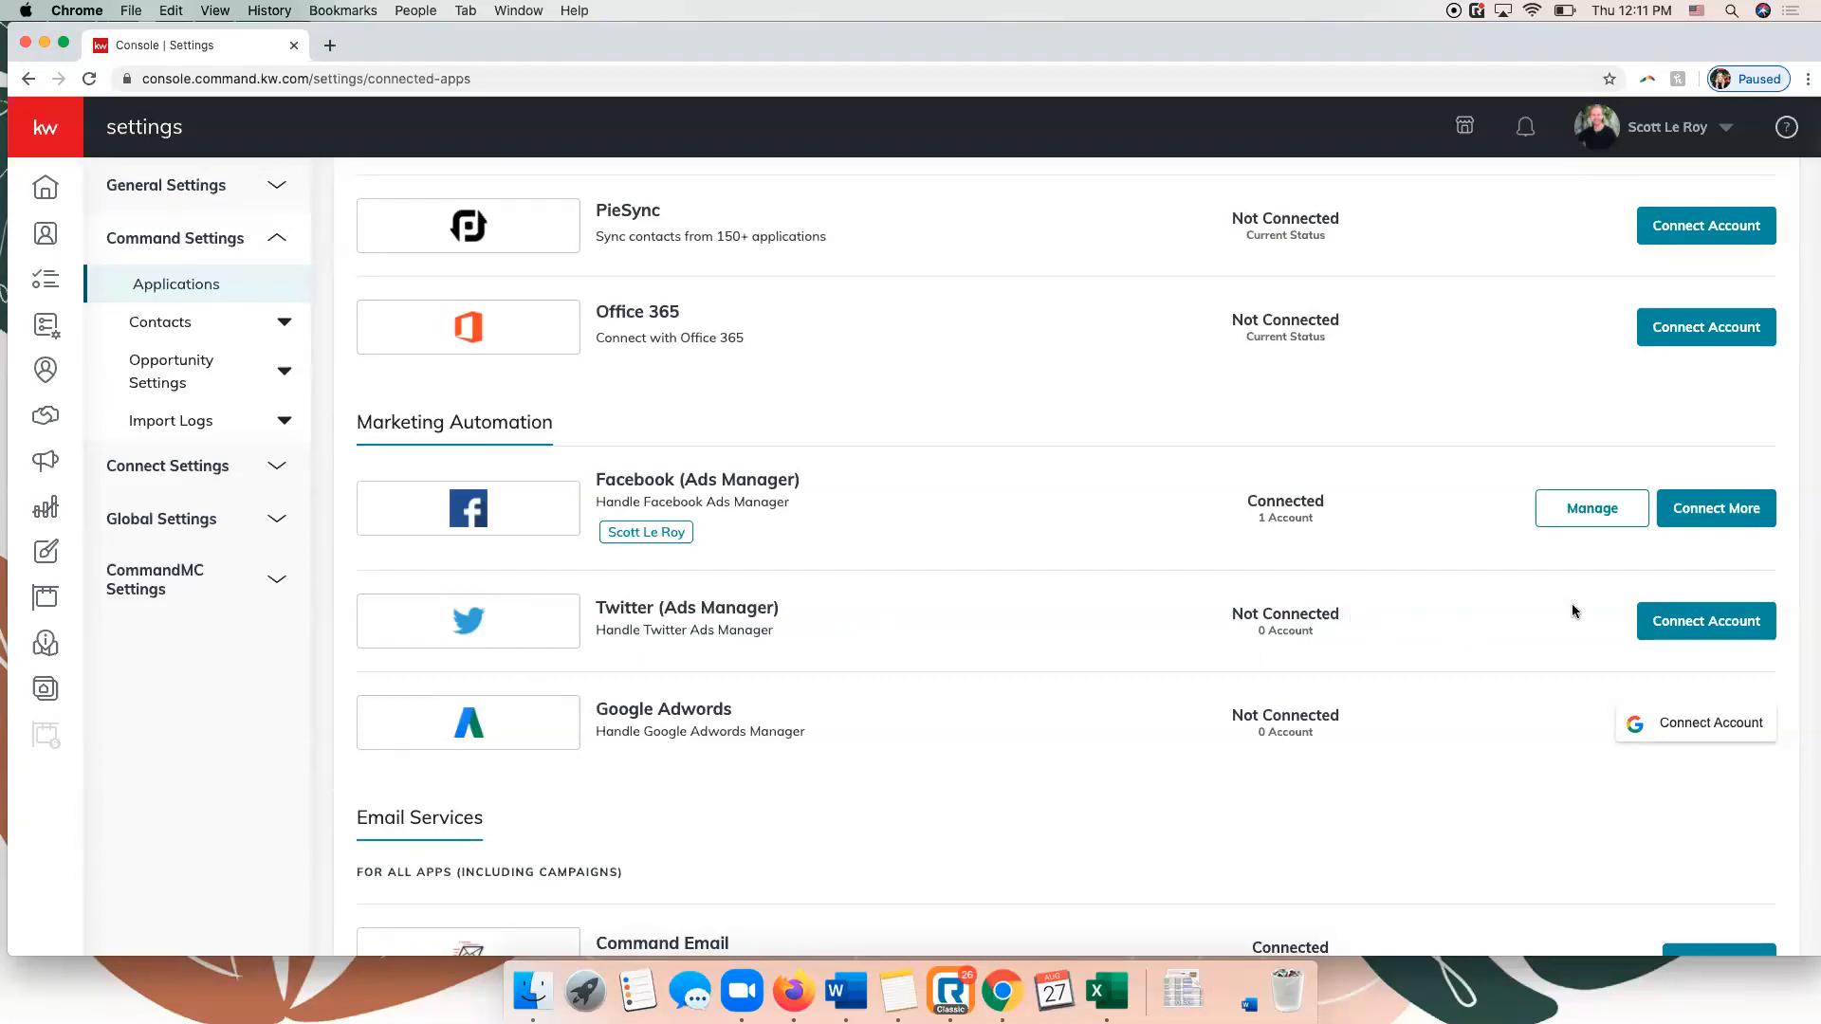
View the authorization window for connecting Twitter (Ads Manager) and close it without authorizing the app.
click(1750, 634)
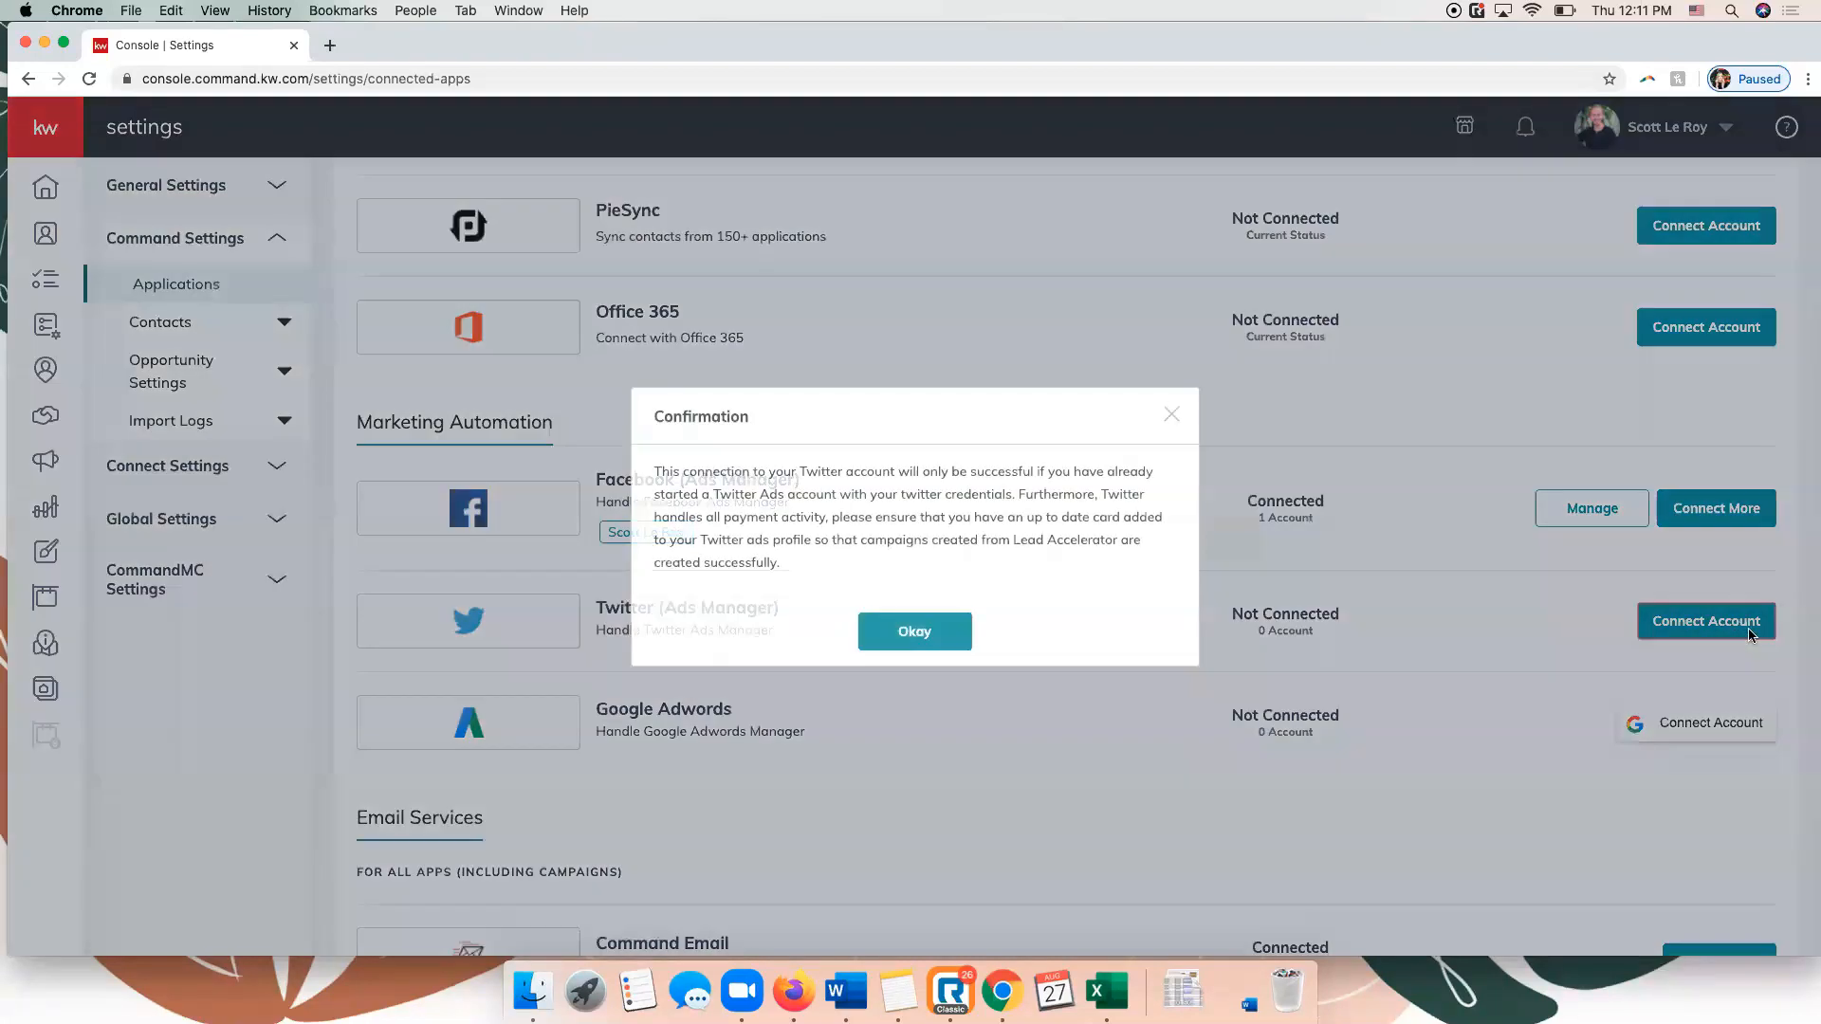
click(916, 632)
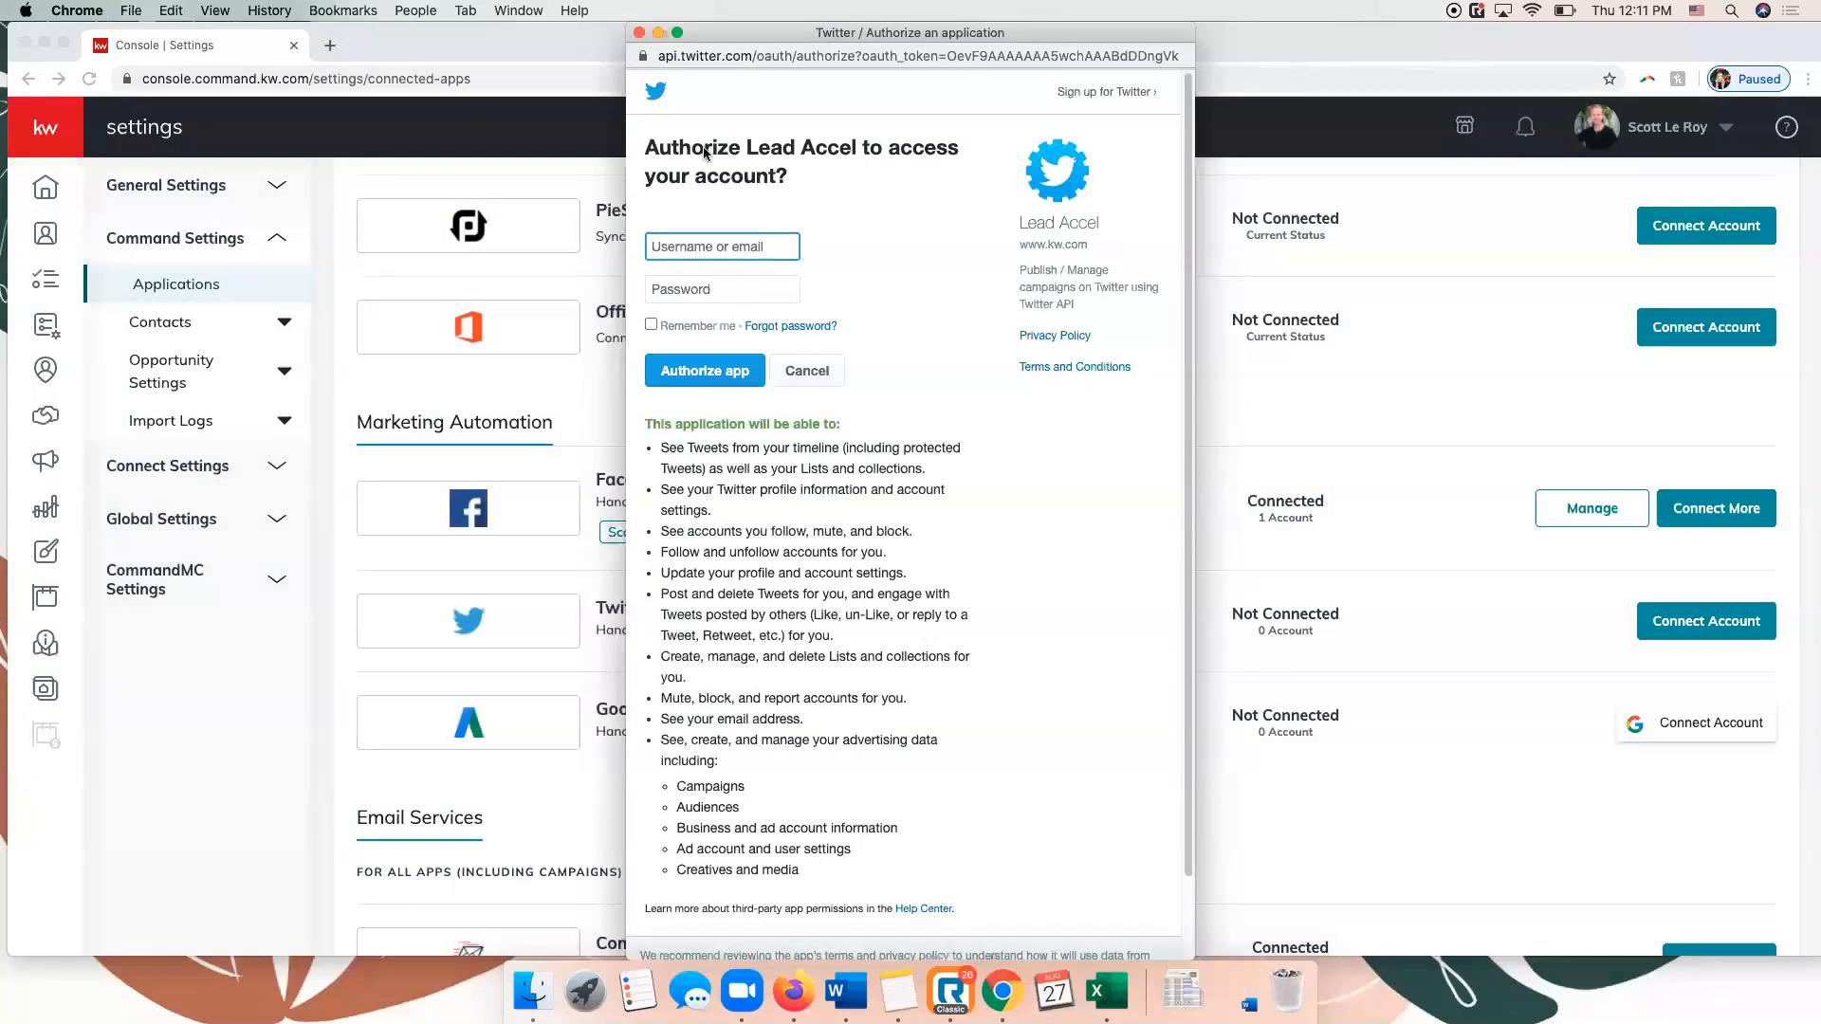
click(638, 35)
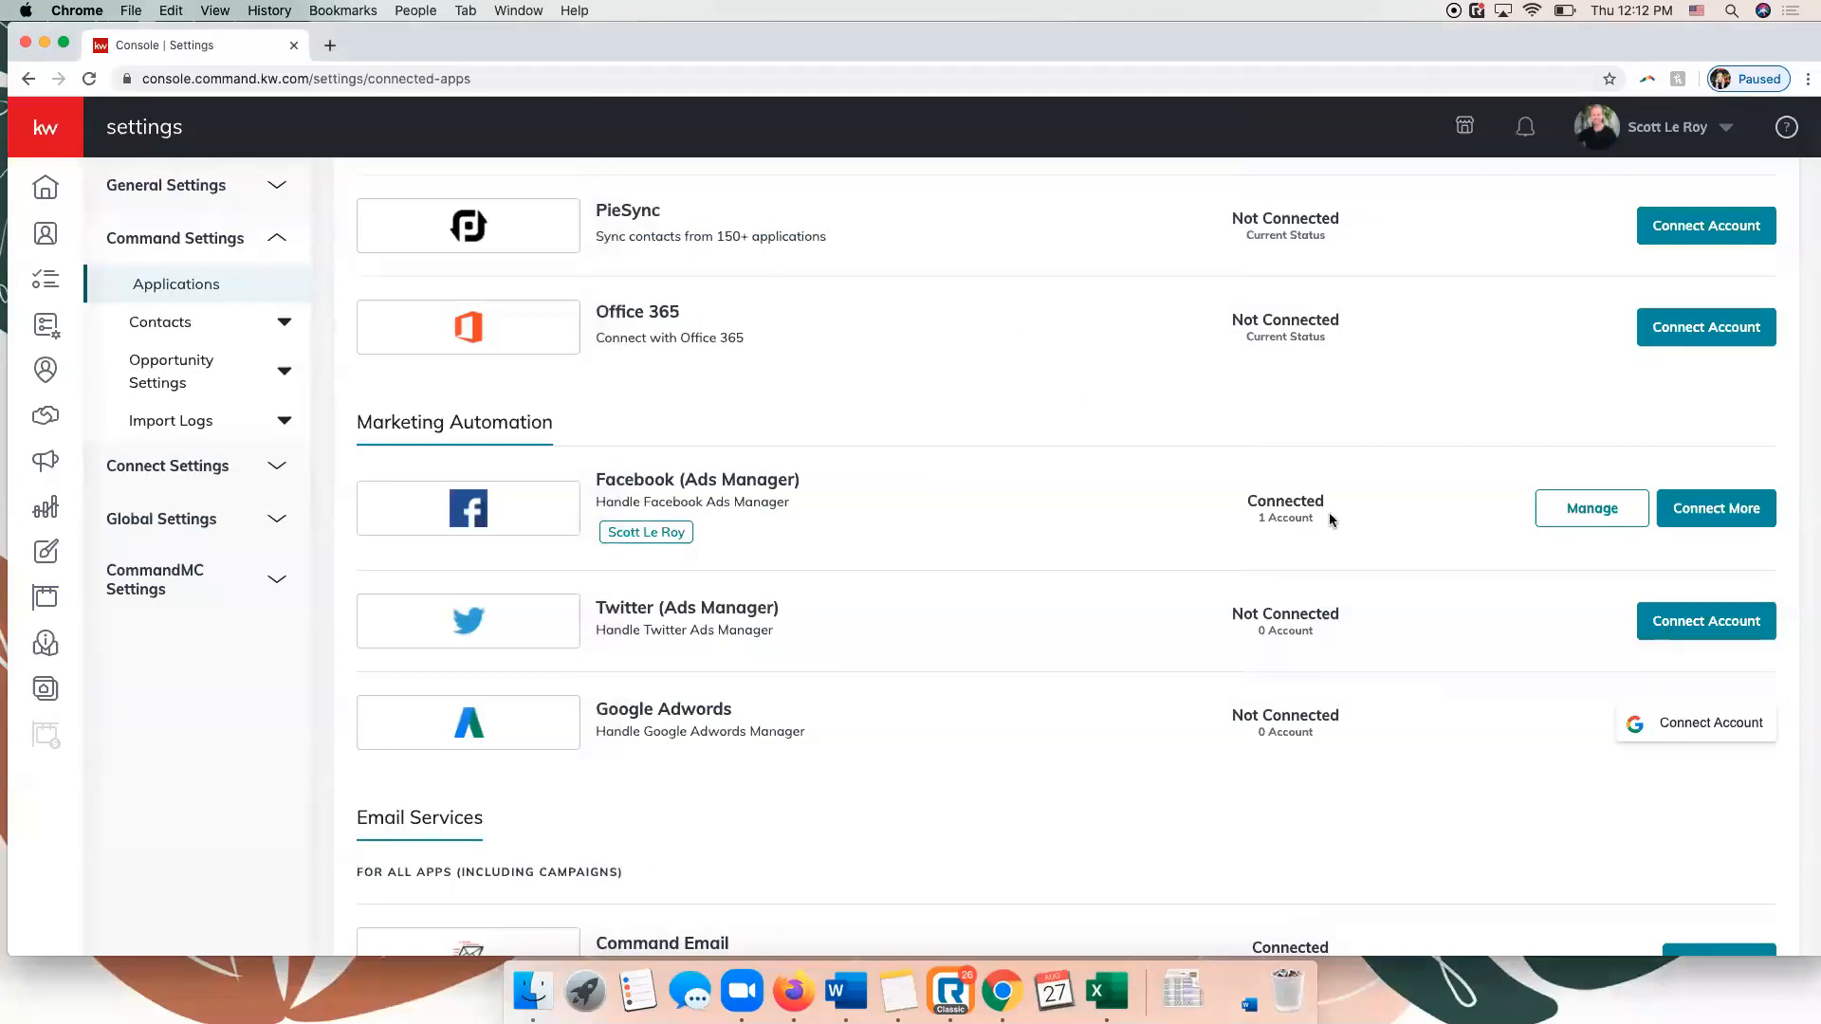
Examine Command Email's sender name and reply-to options, keeping the Keller Williams email for replies, and close the configuration without saving.
scroll(1329, 520, down, 5)
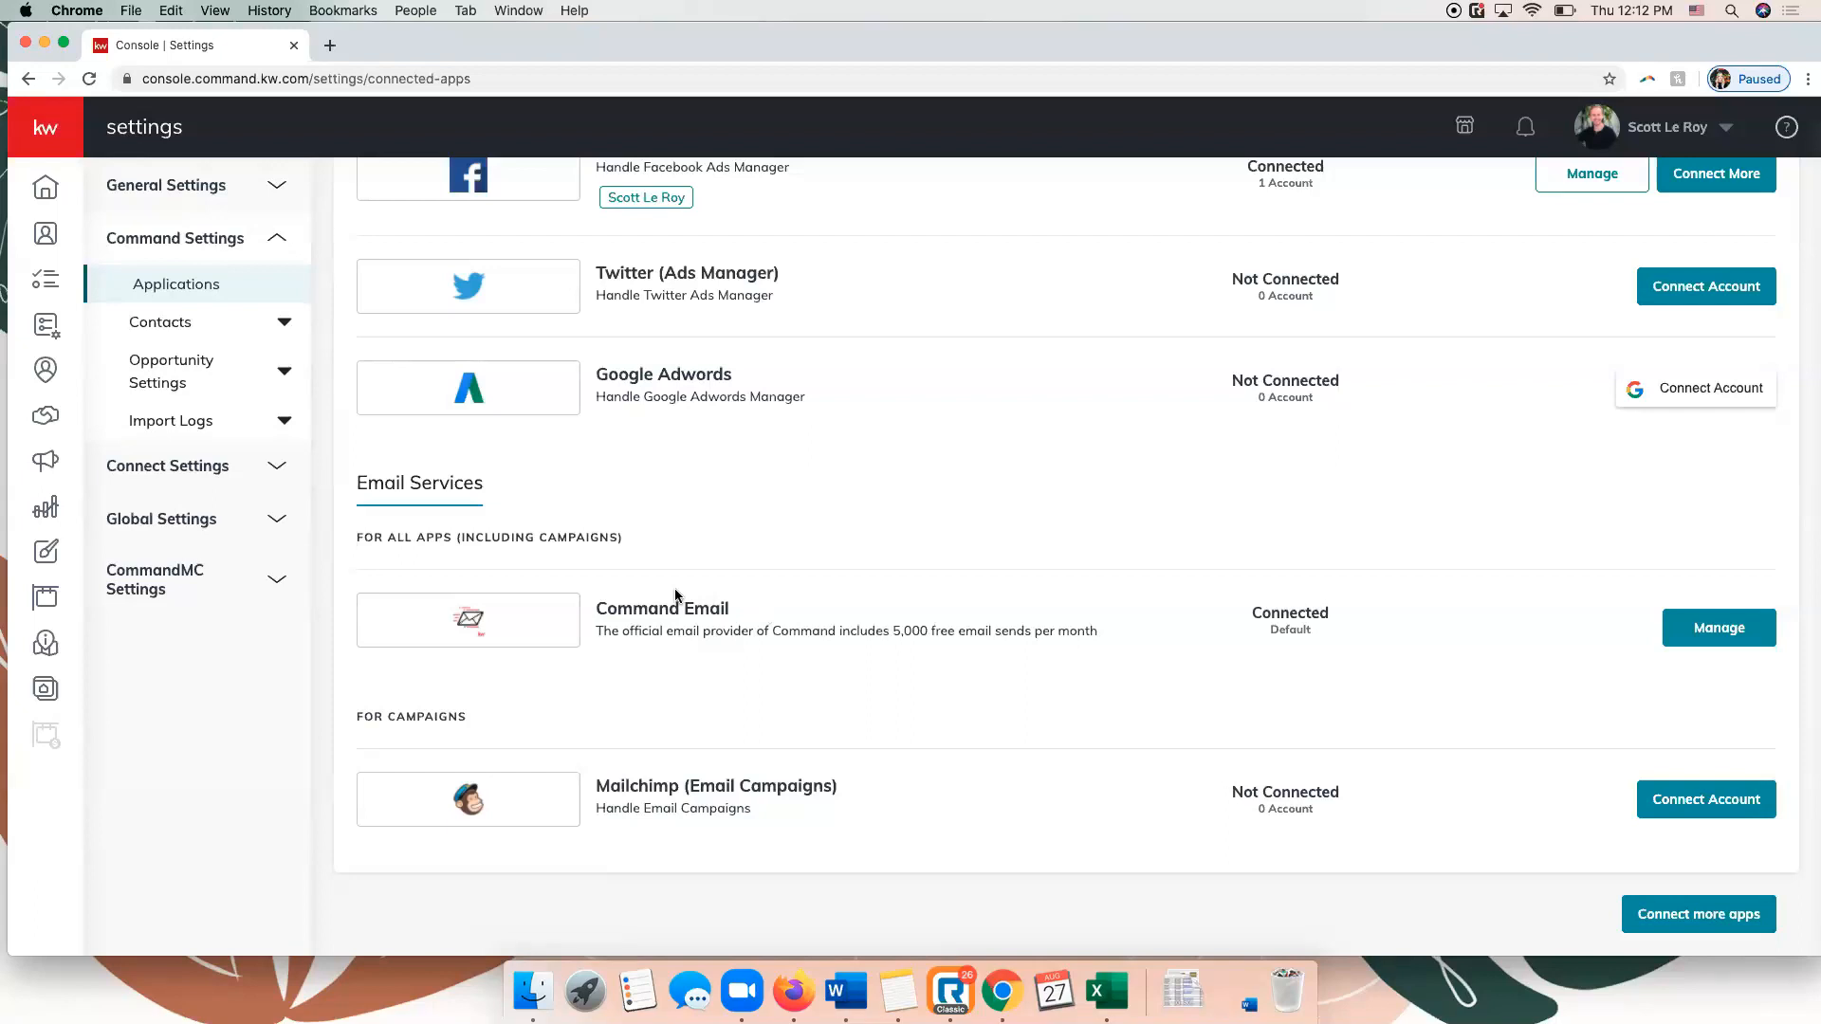
click(1708, 640)
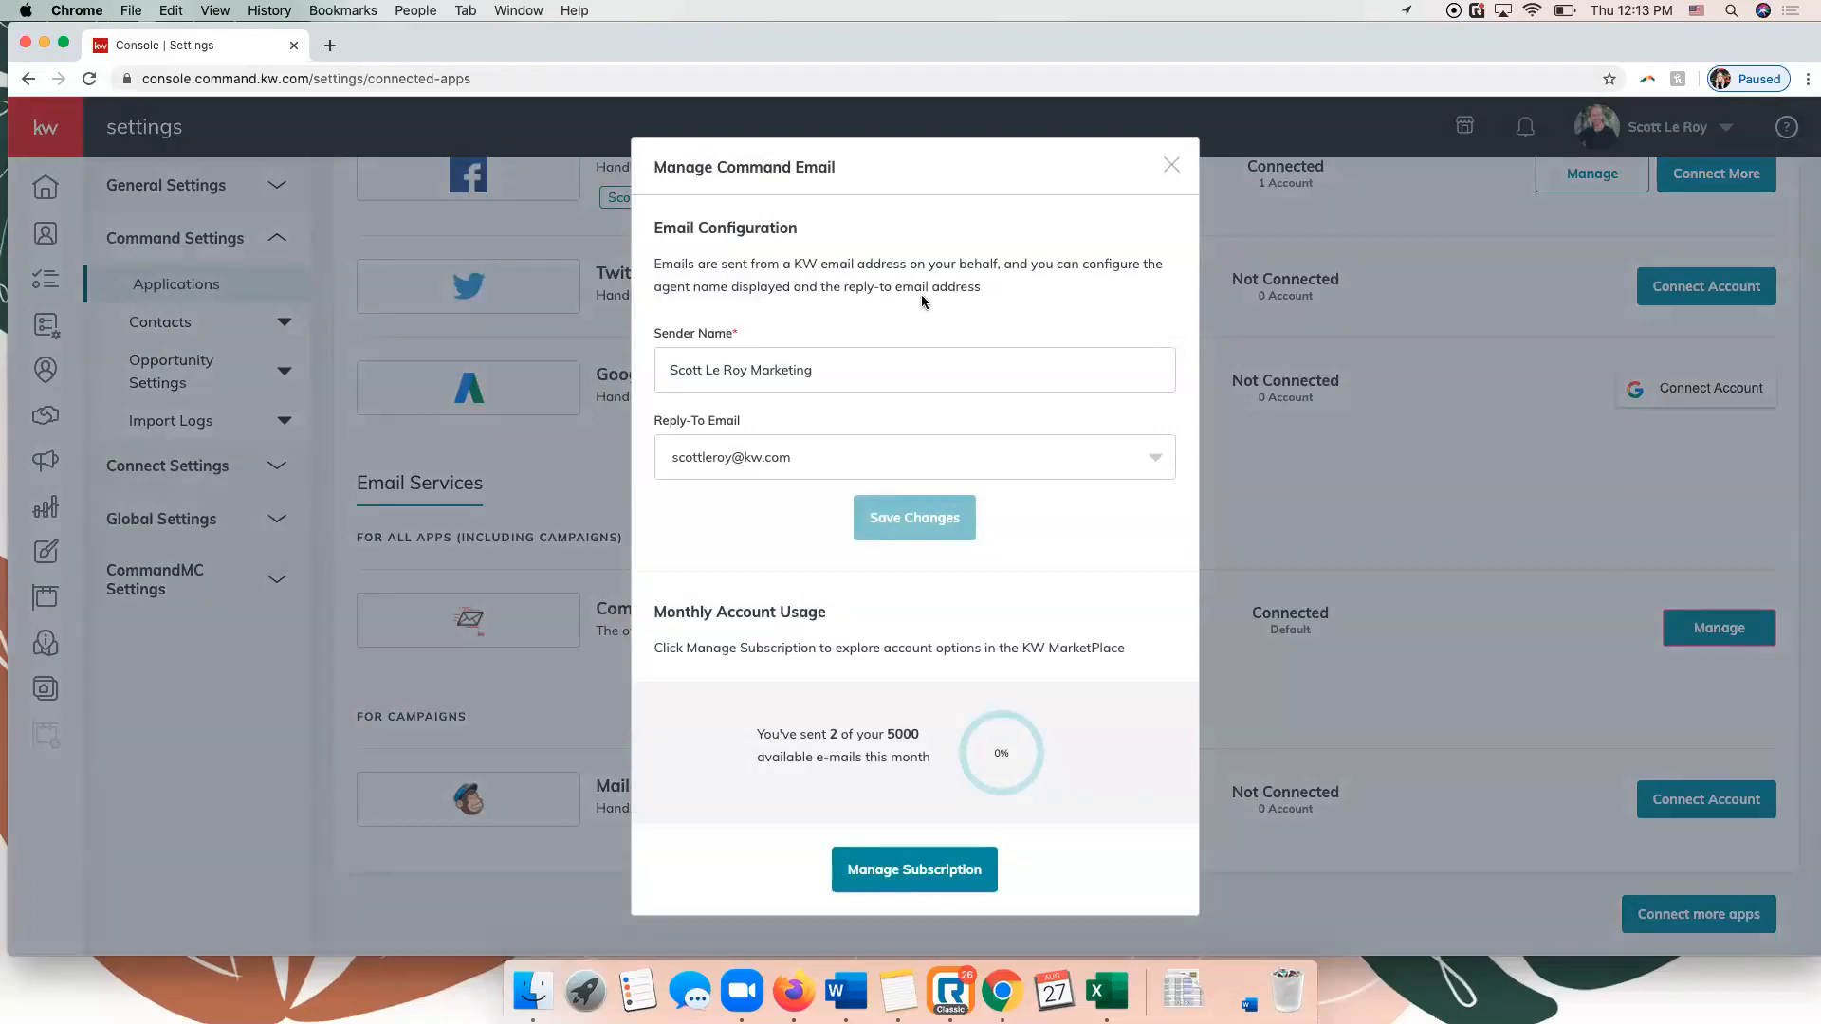
click(829, 388)
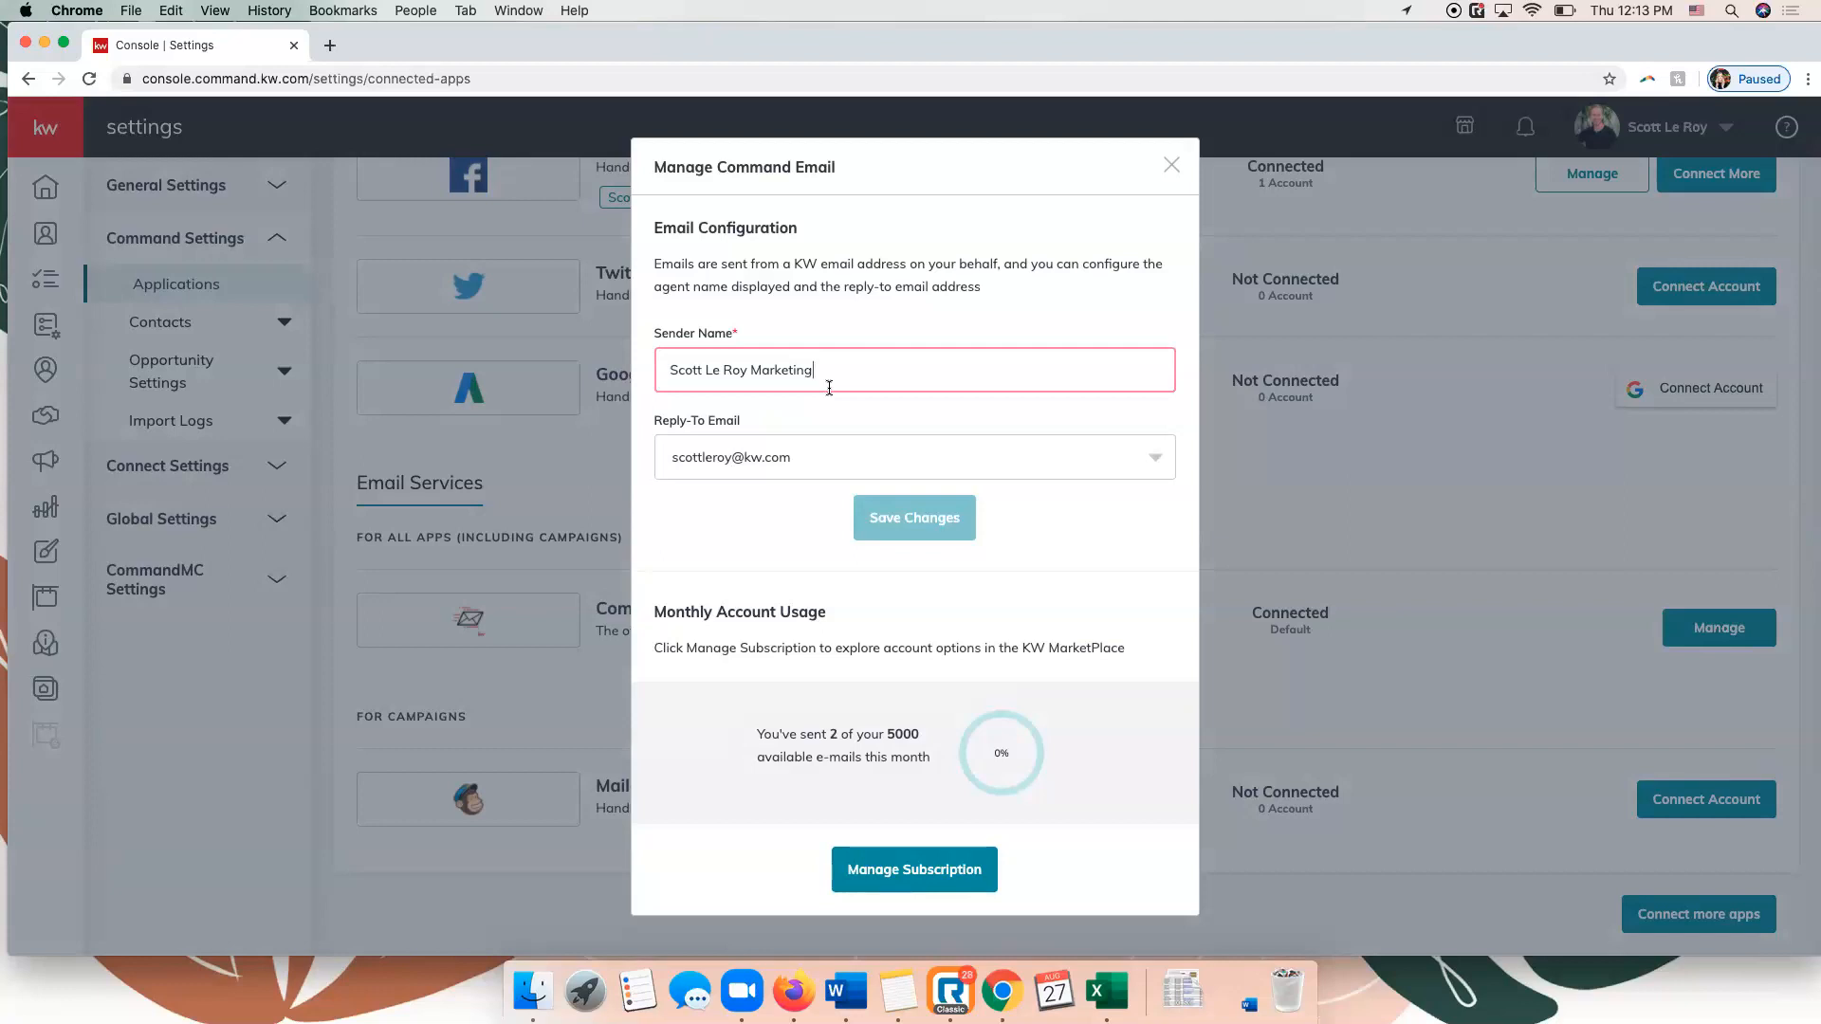
click(847, 457)
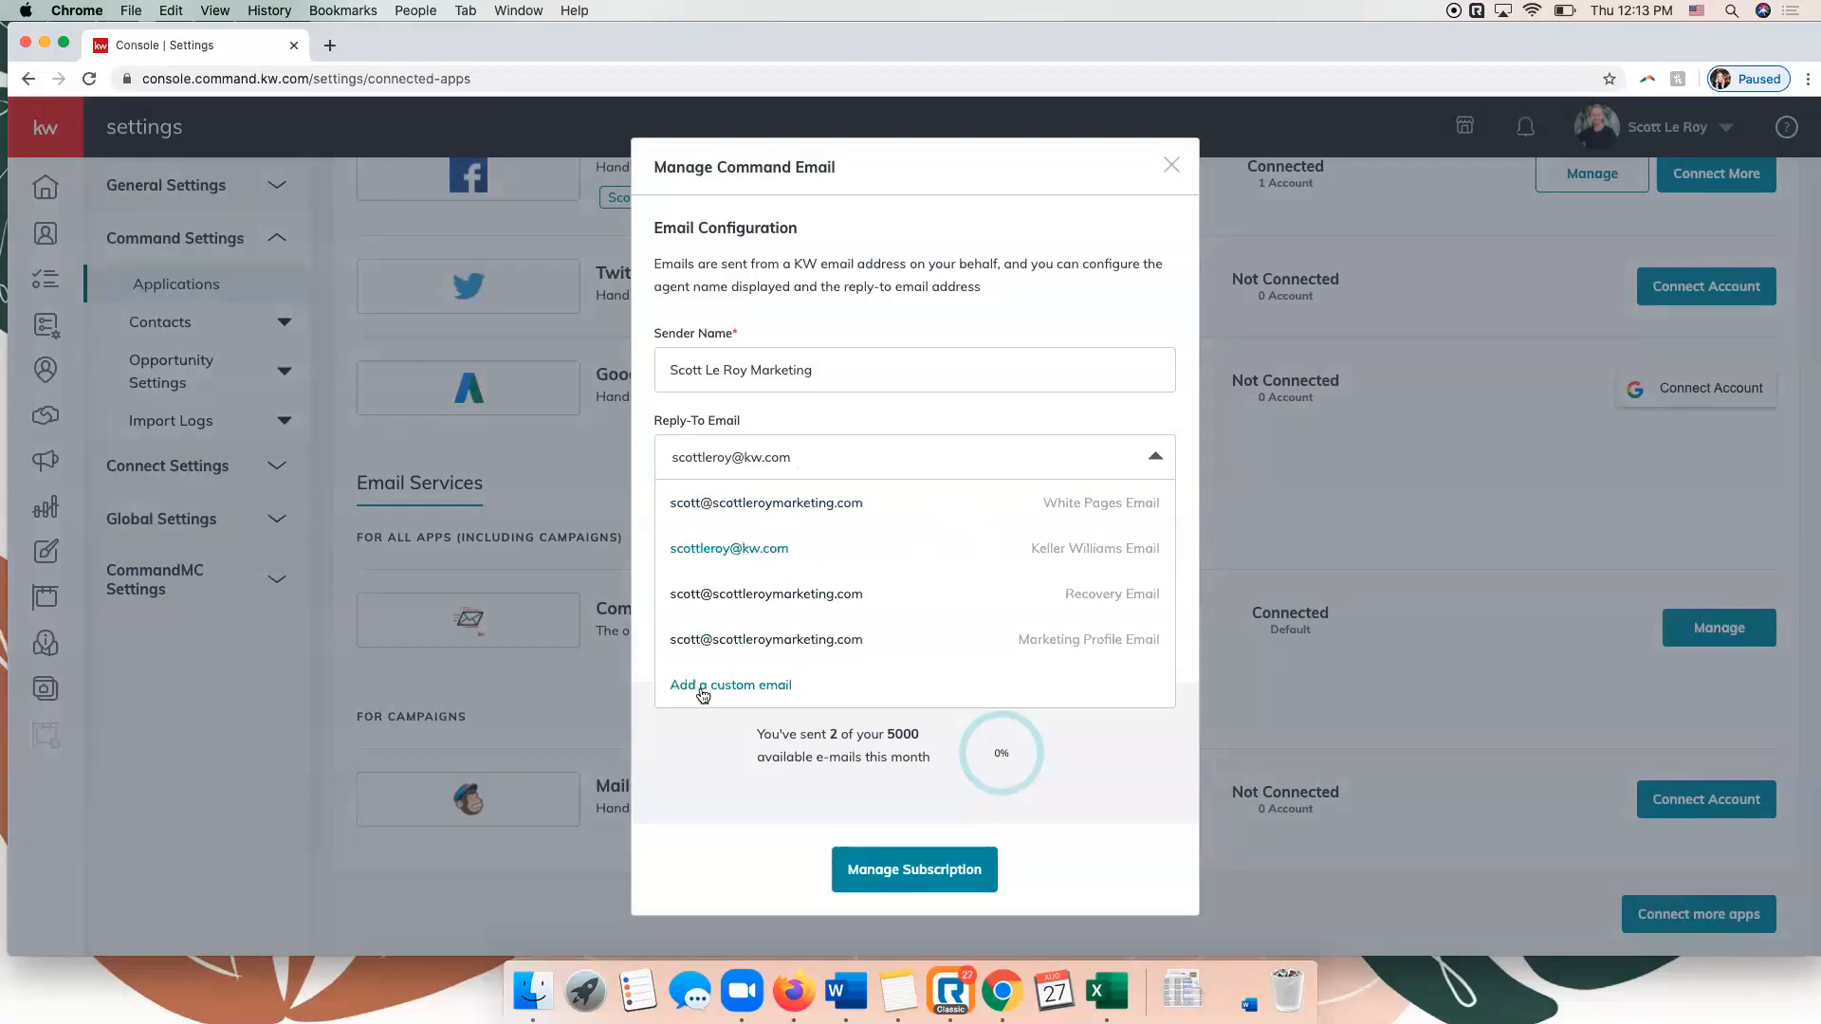
click(737, 556)
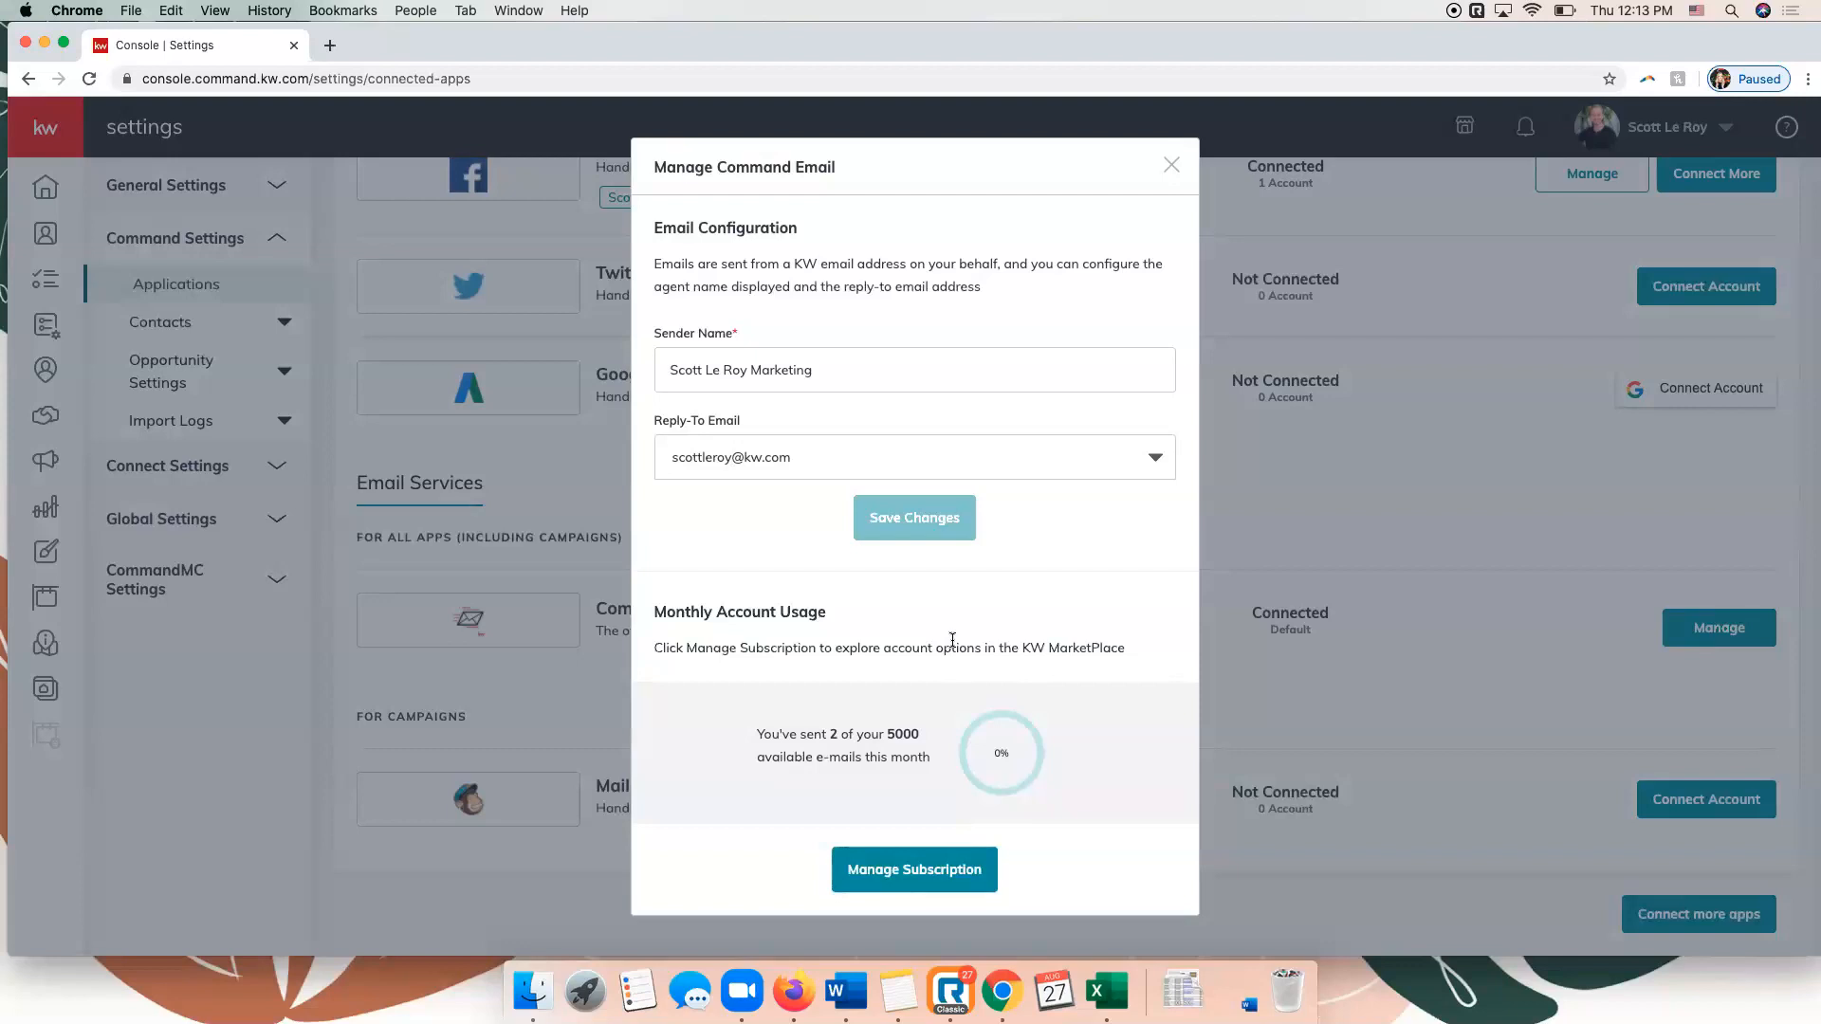
click(1174, 166)
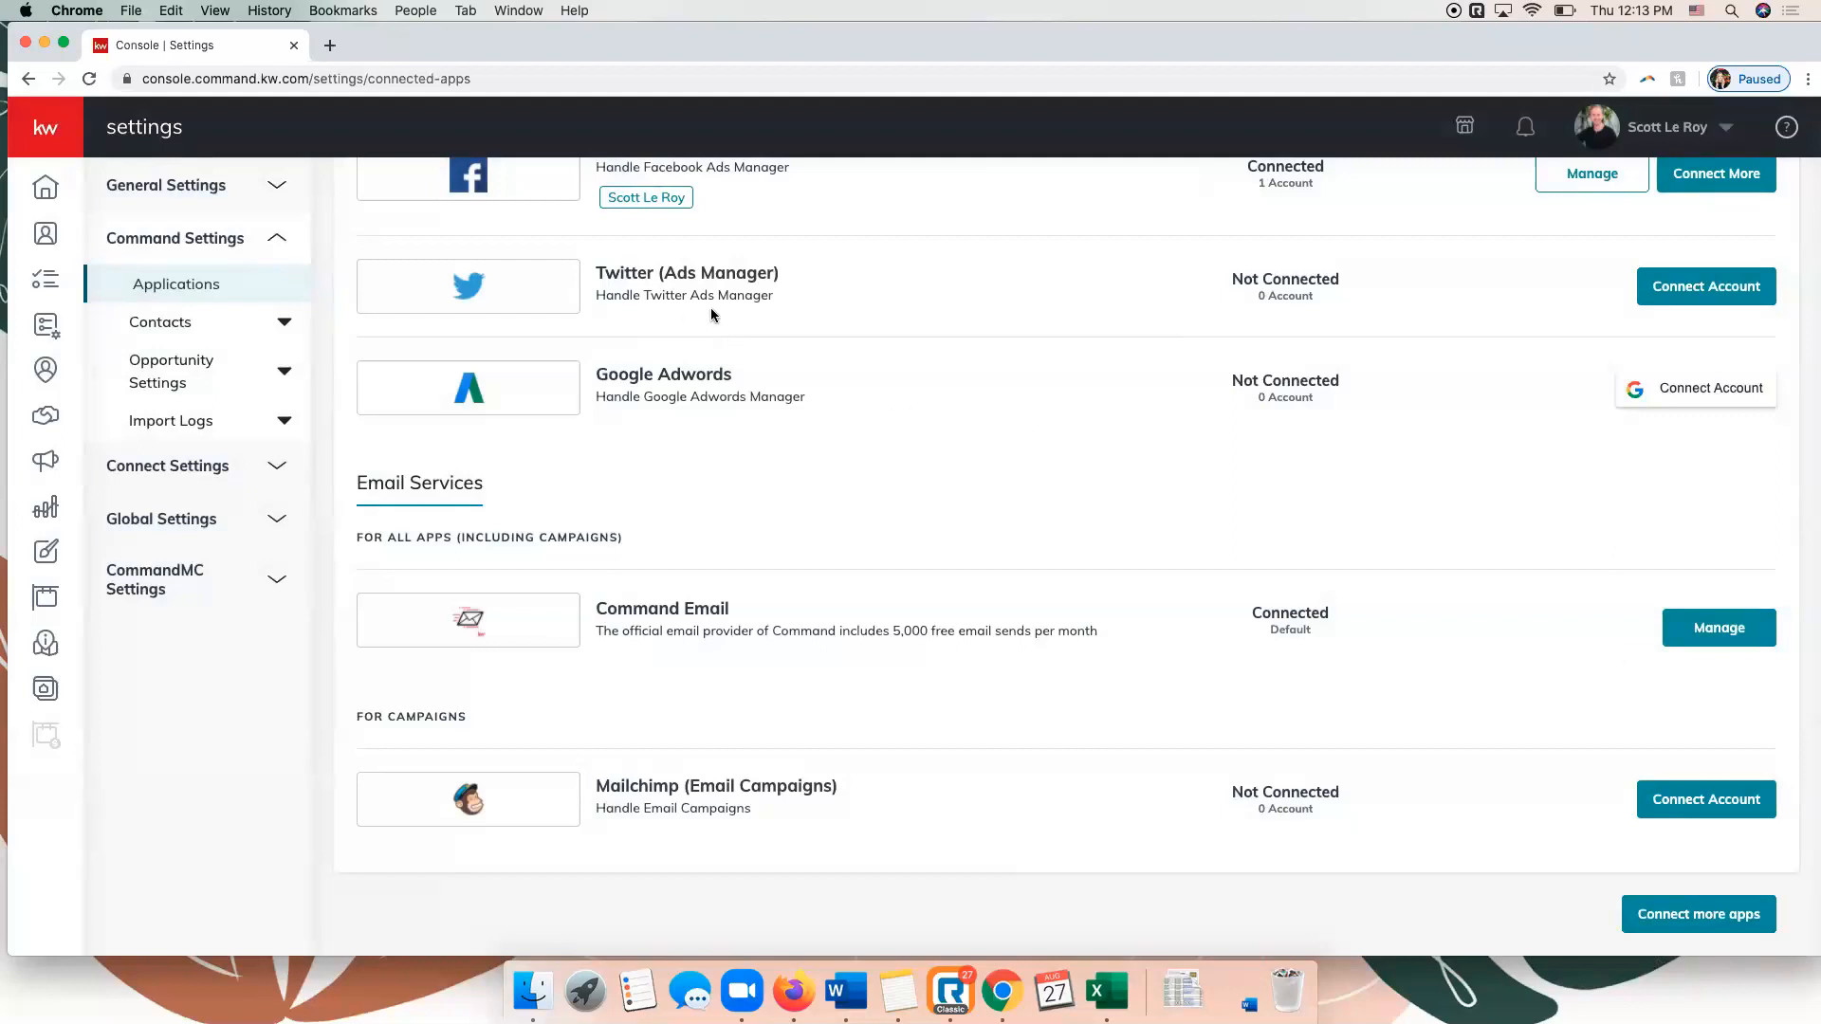
Compare the Facebook (Post Scheduling) and Facebook (Ads Manager) connections in the applications list.
scroll(972, 531, up, 10)
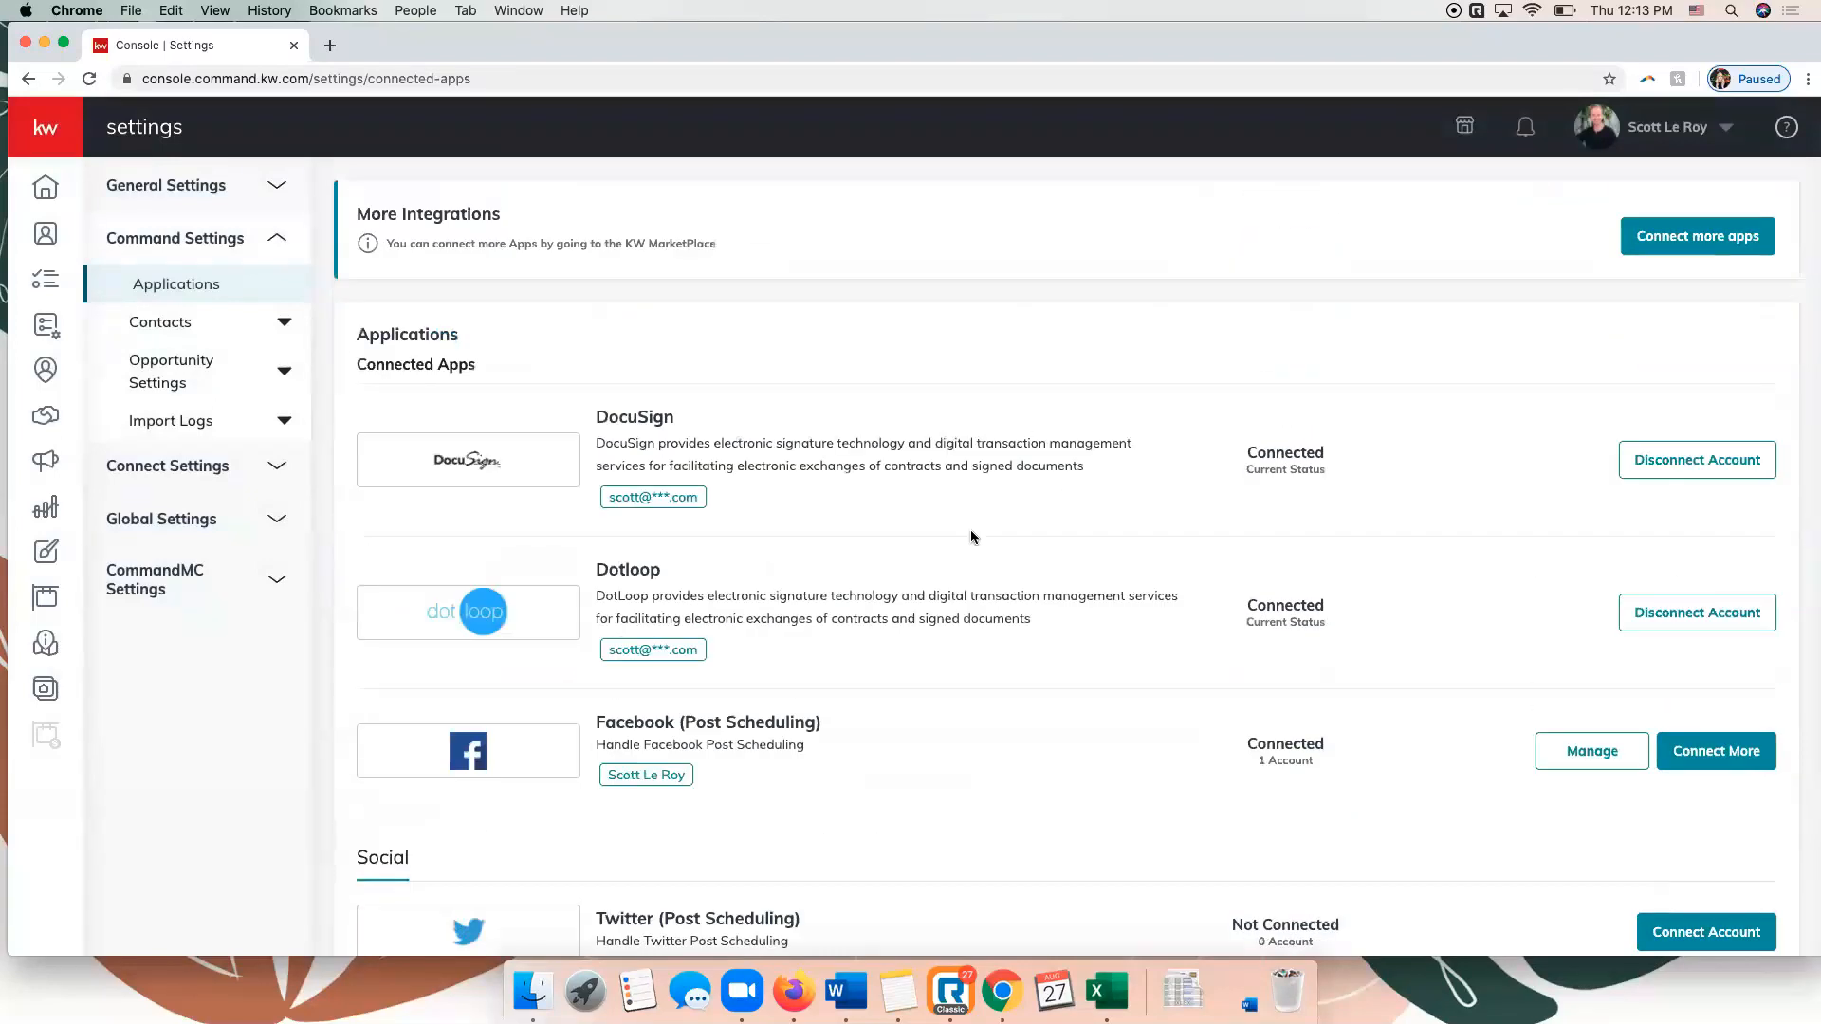
scroll(970, 529, down, 1)
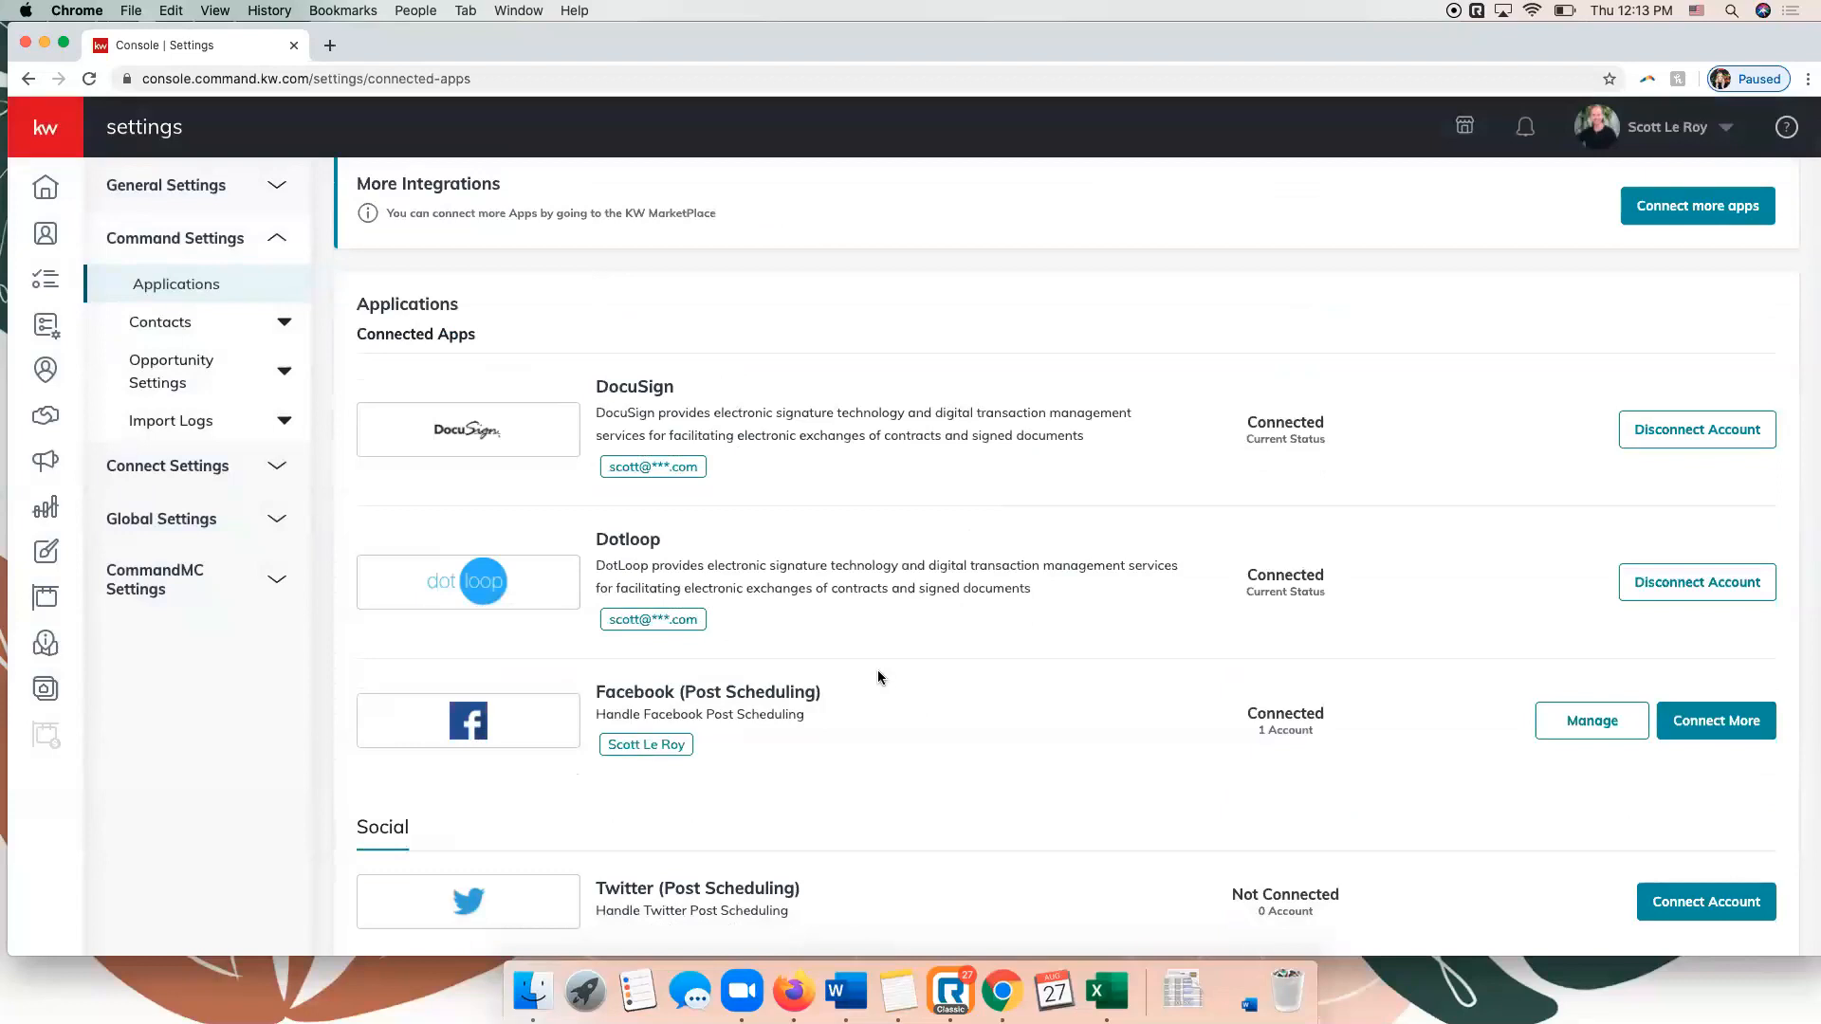
scroll(879, 671, down, 1)
scroll(878, 672, down, 1)
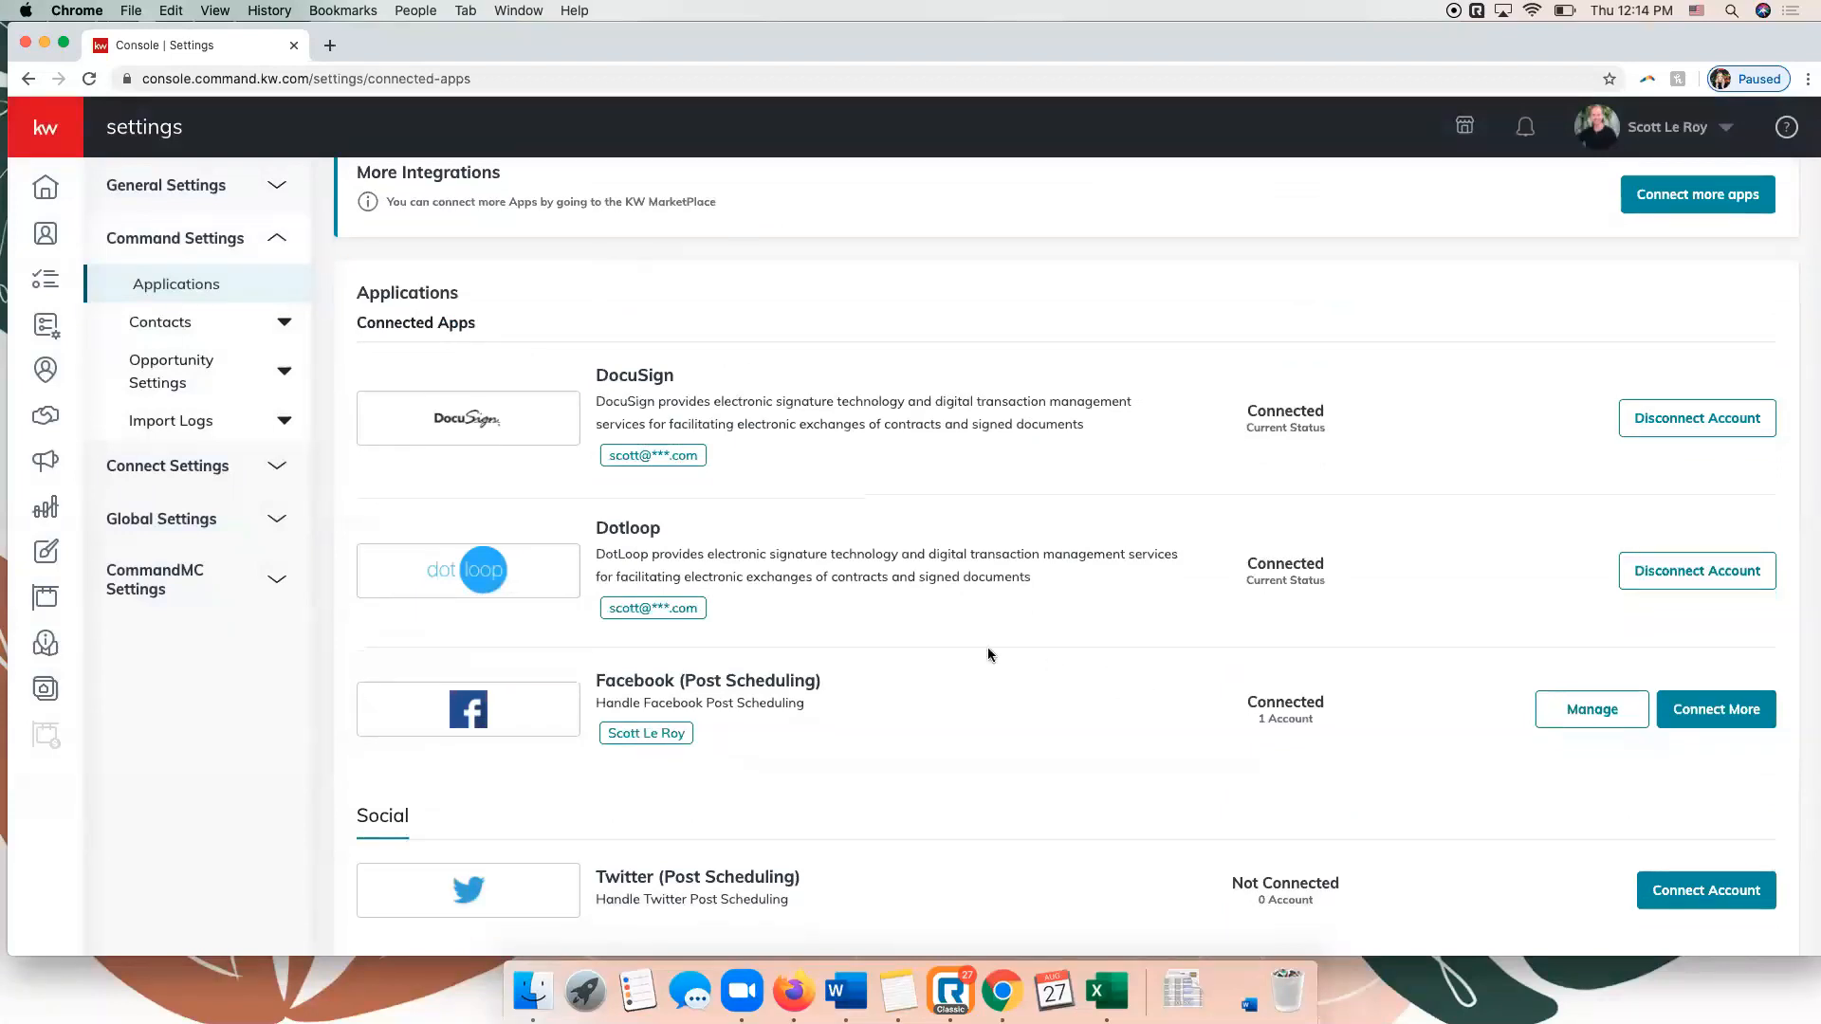
scroll(873, 592, down, 1)
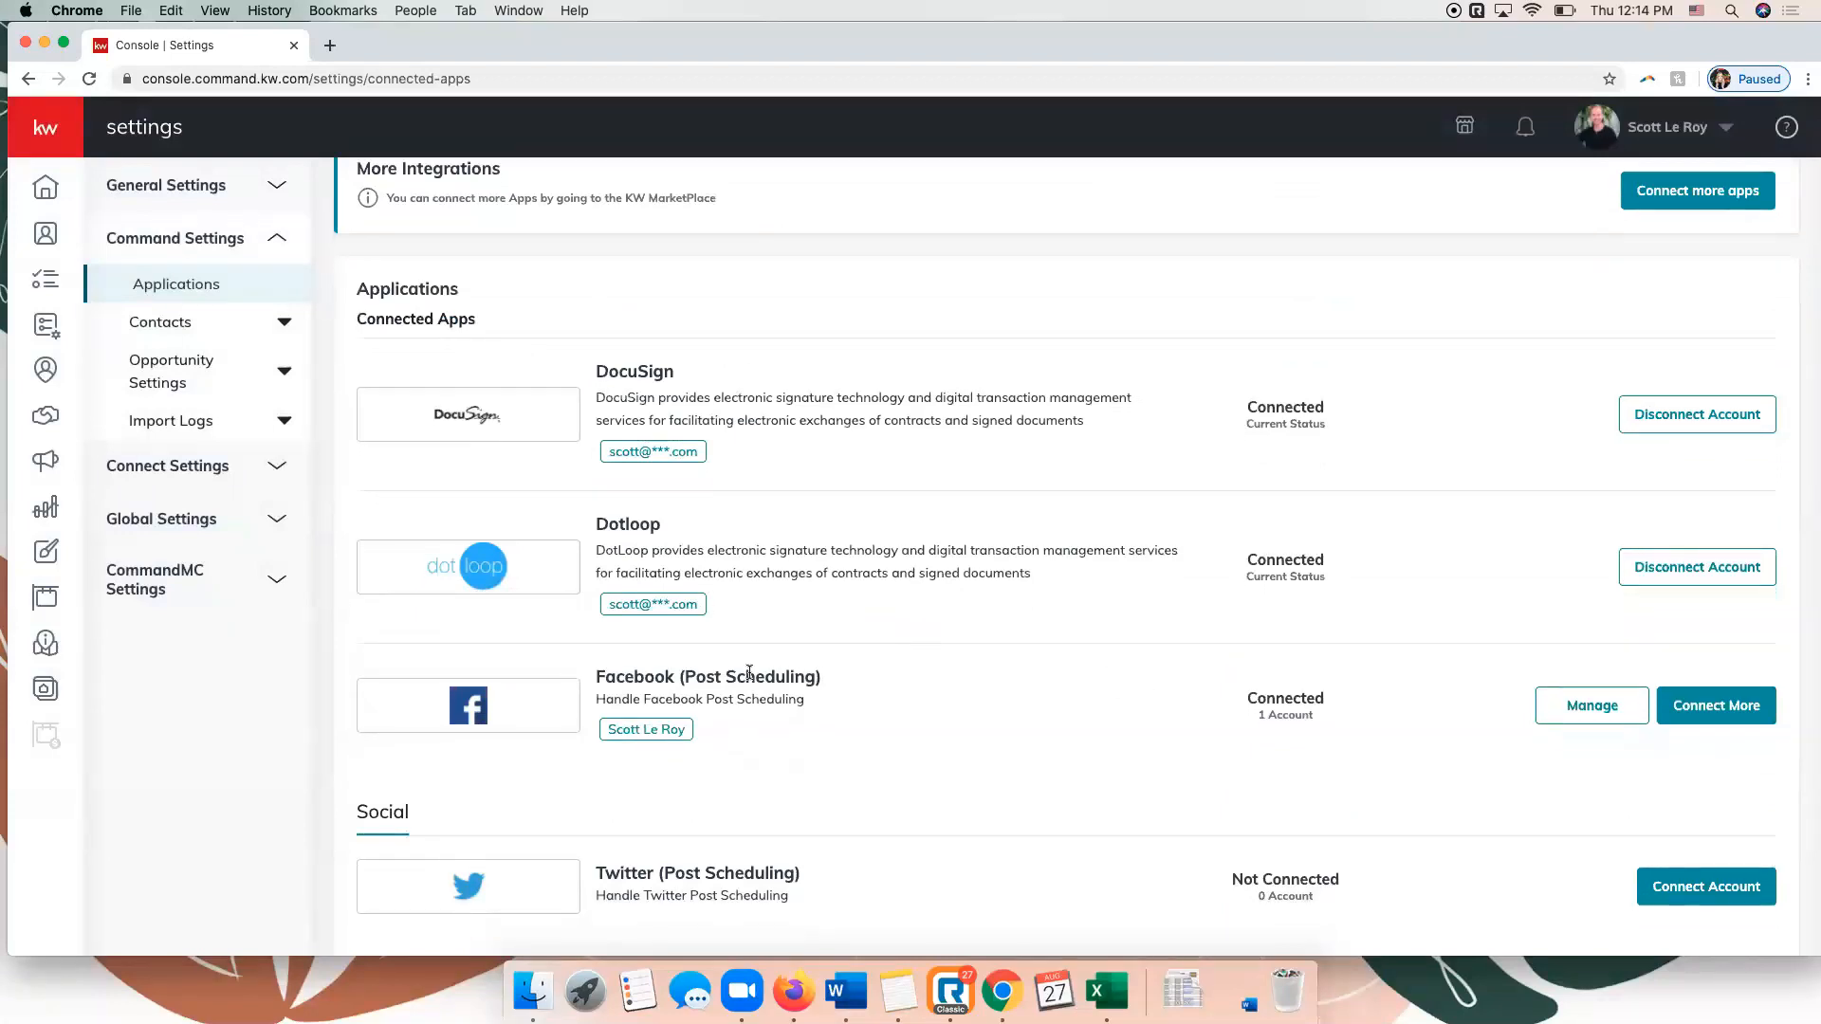
scroll(752, 674, down, 3)
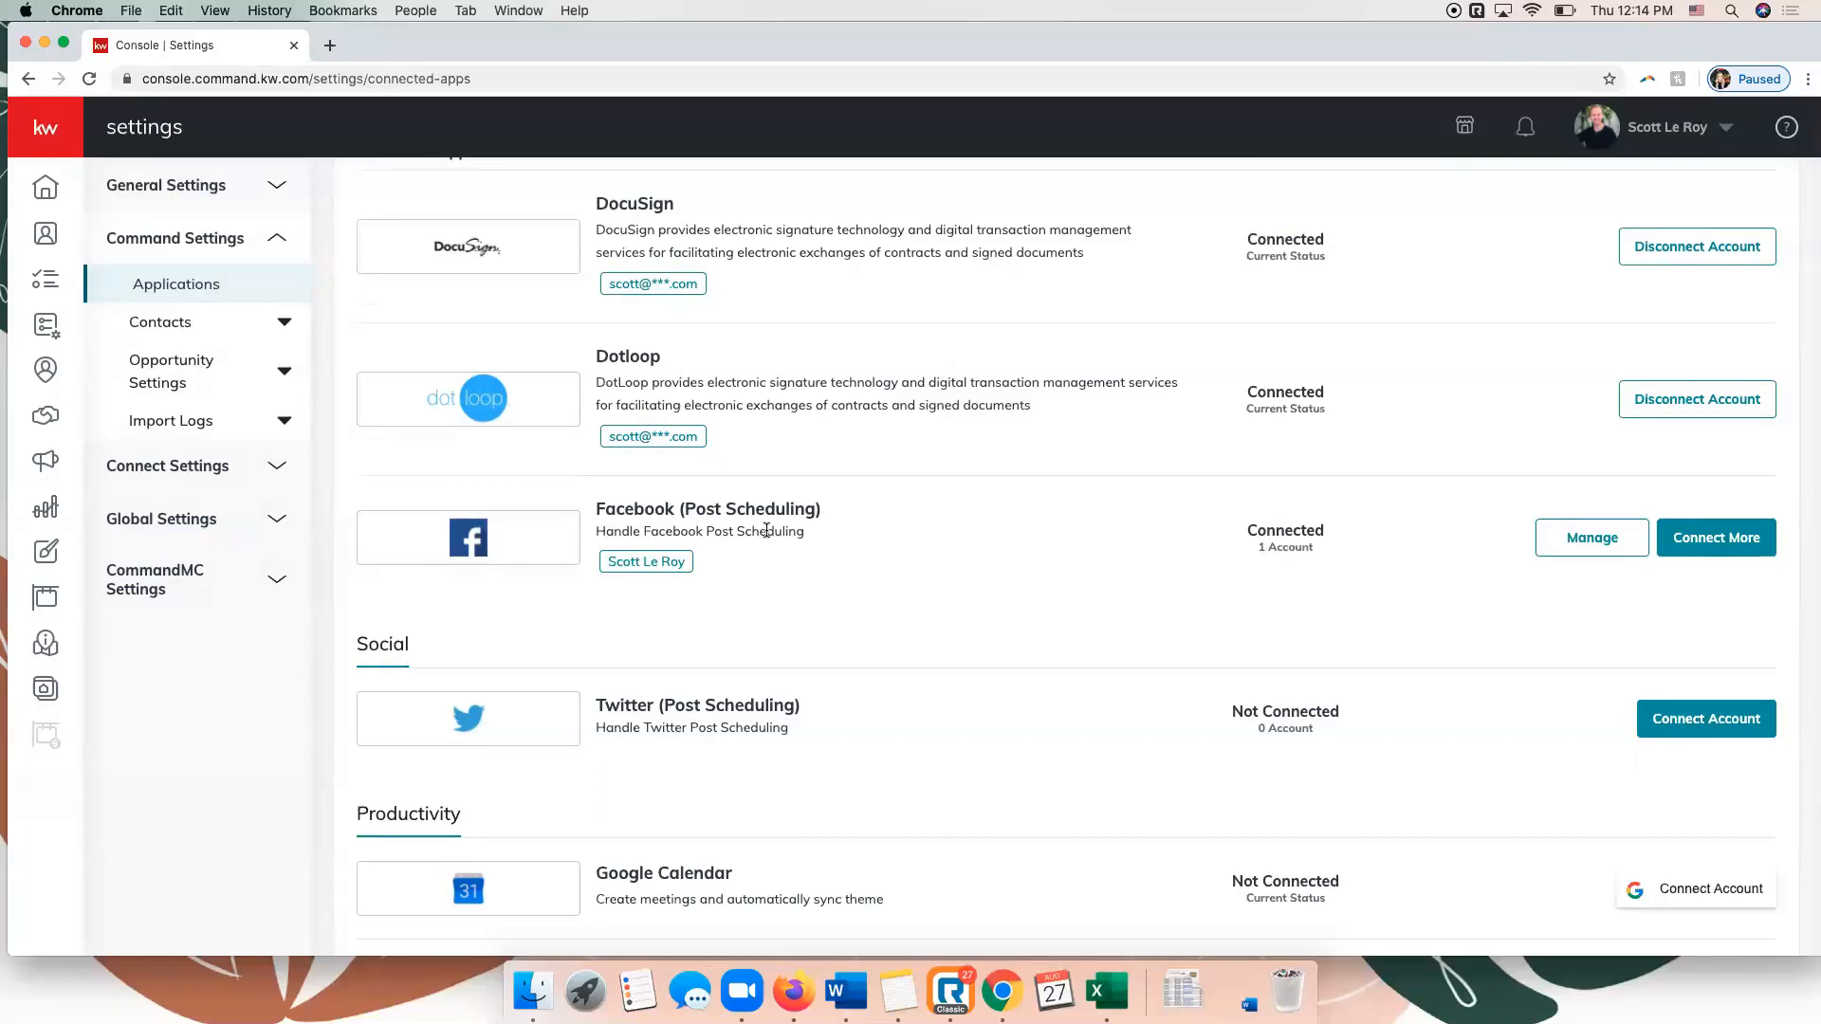
scroll(766, 530, down, 15)
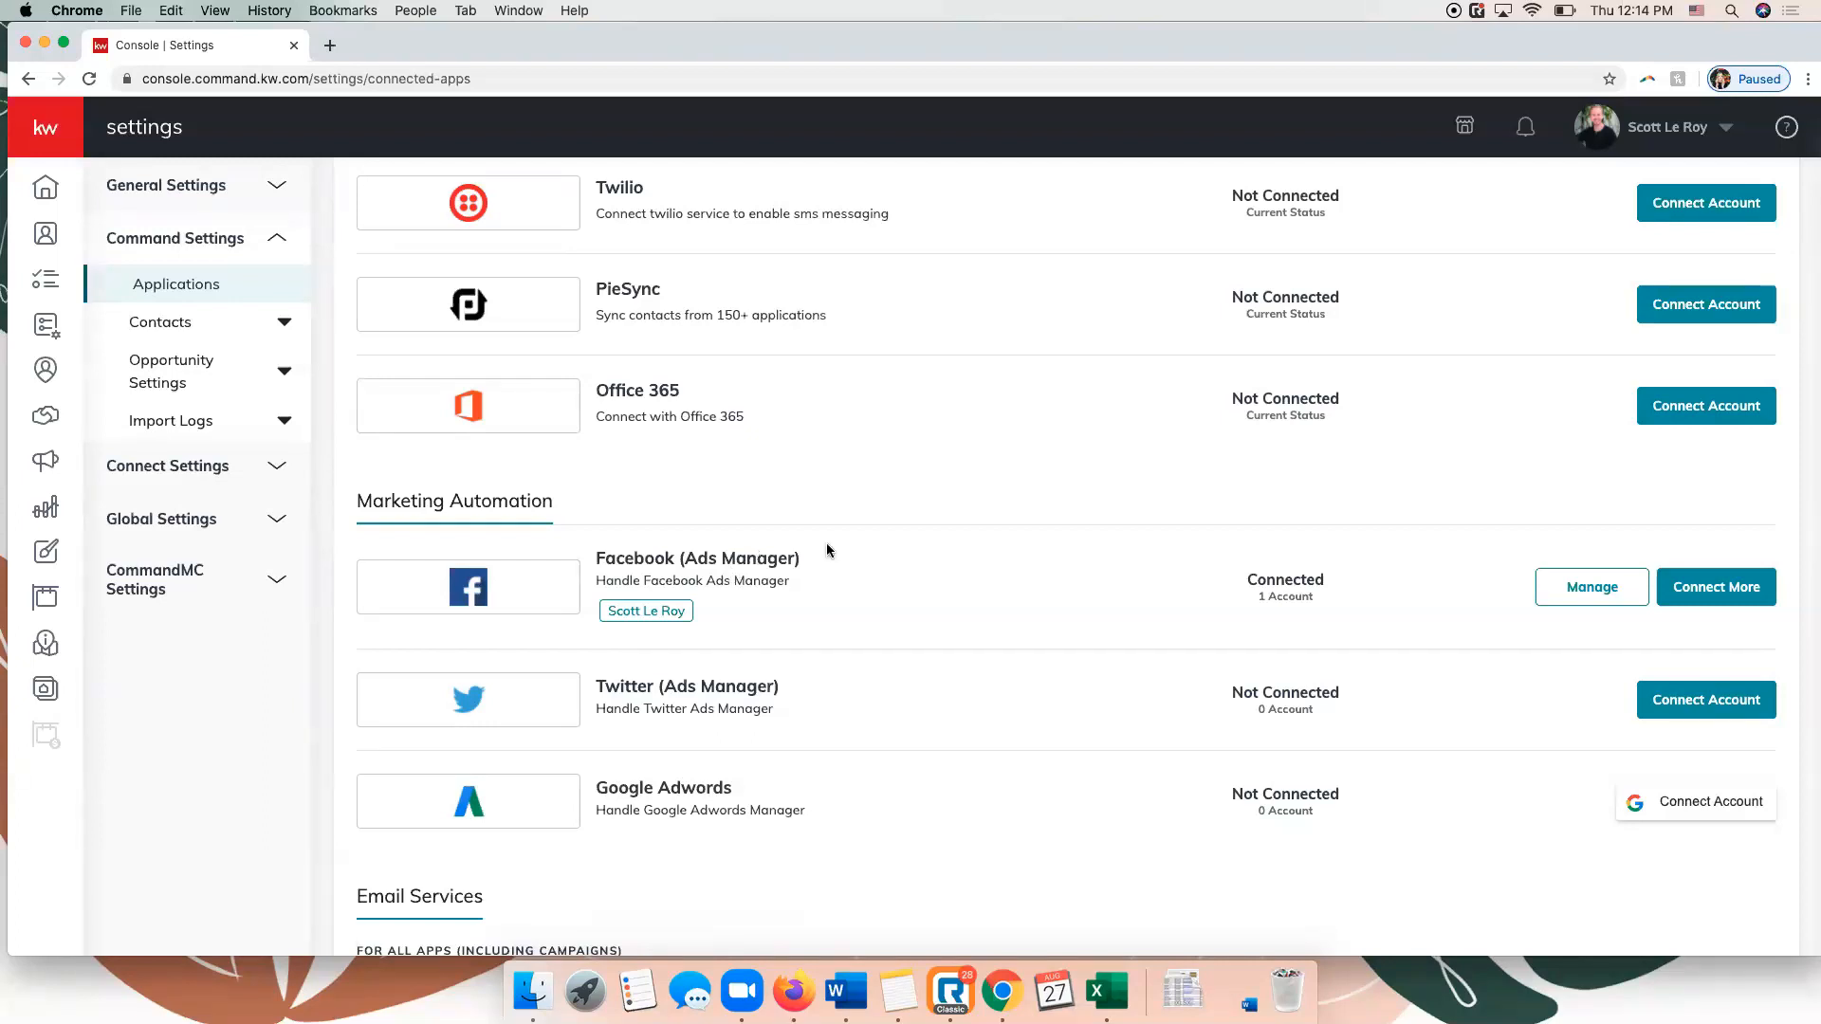
scroll(1091, 493, up, 6)
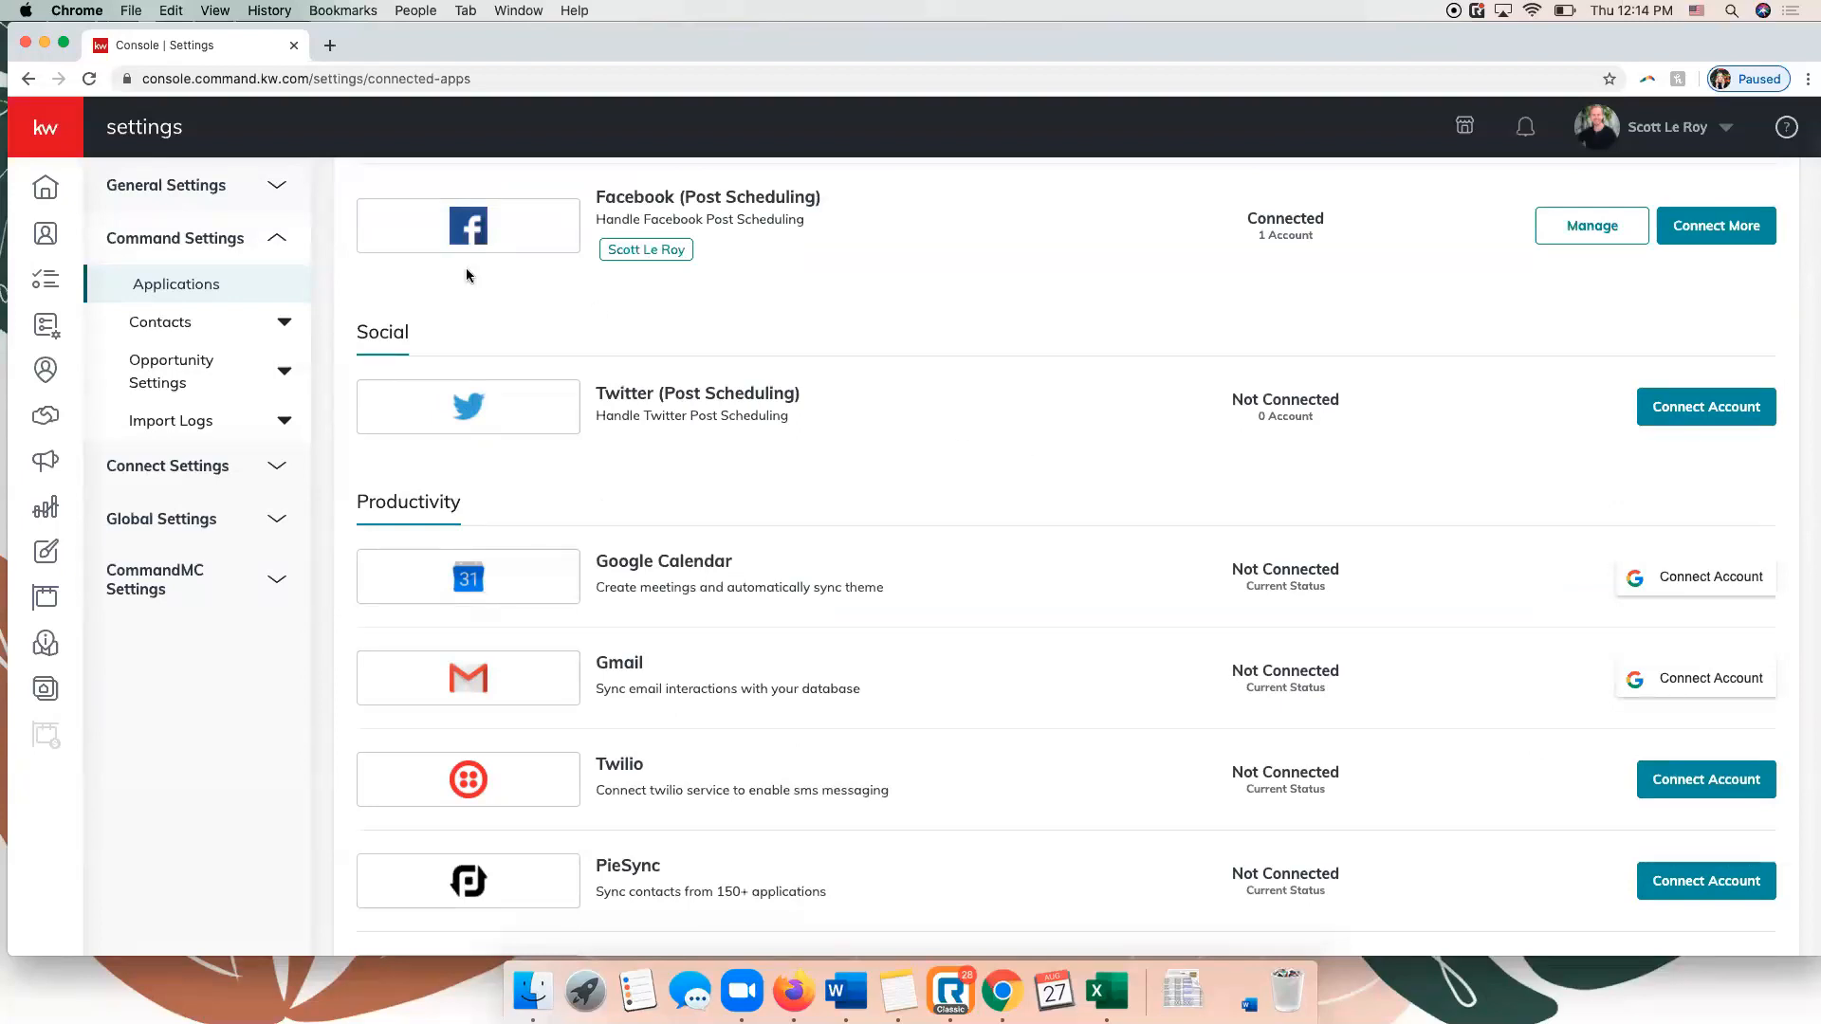
Open Designs and browse the Email, Landing page, Social, Print, Agent site and Video templates, returning to the Email templates.
click(50, 139)
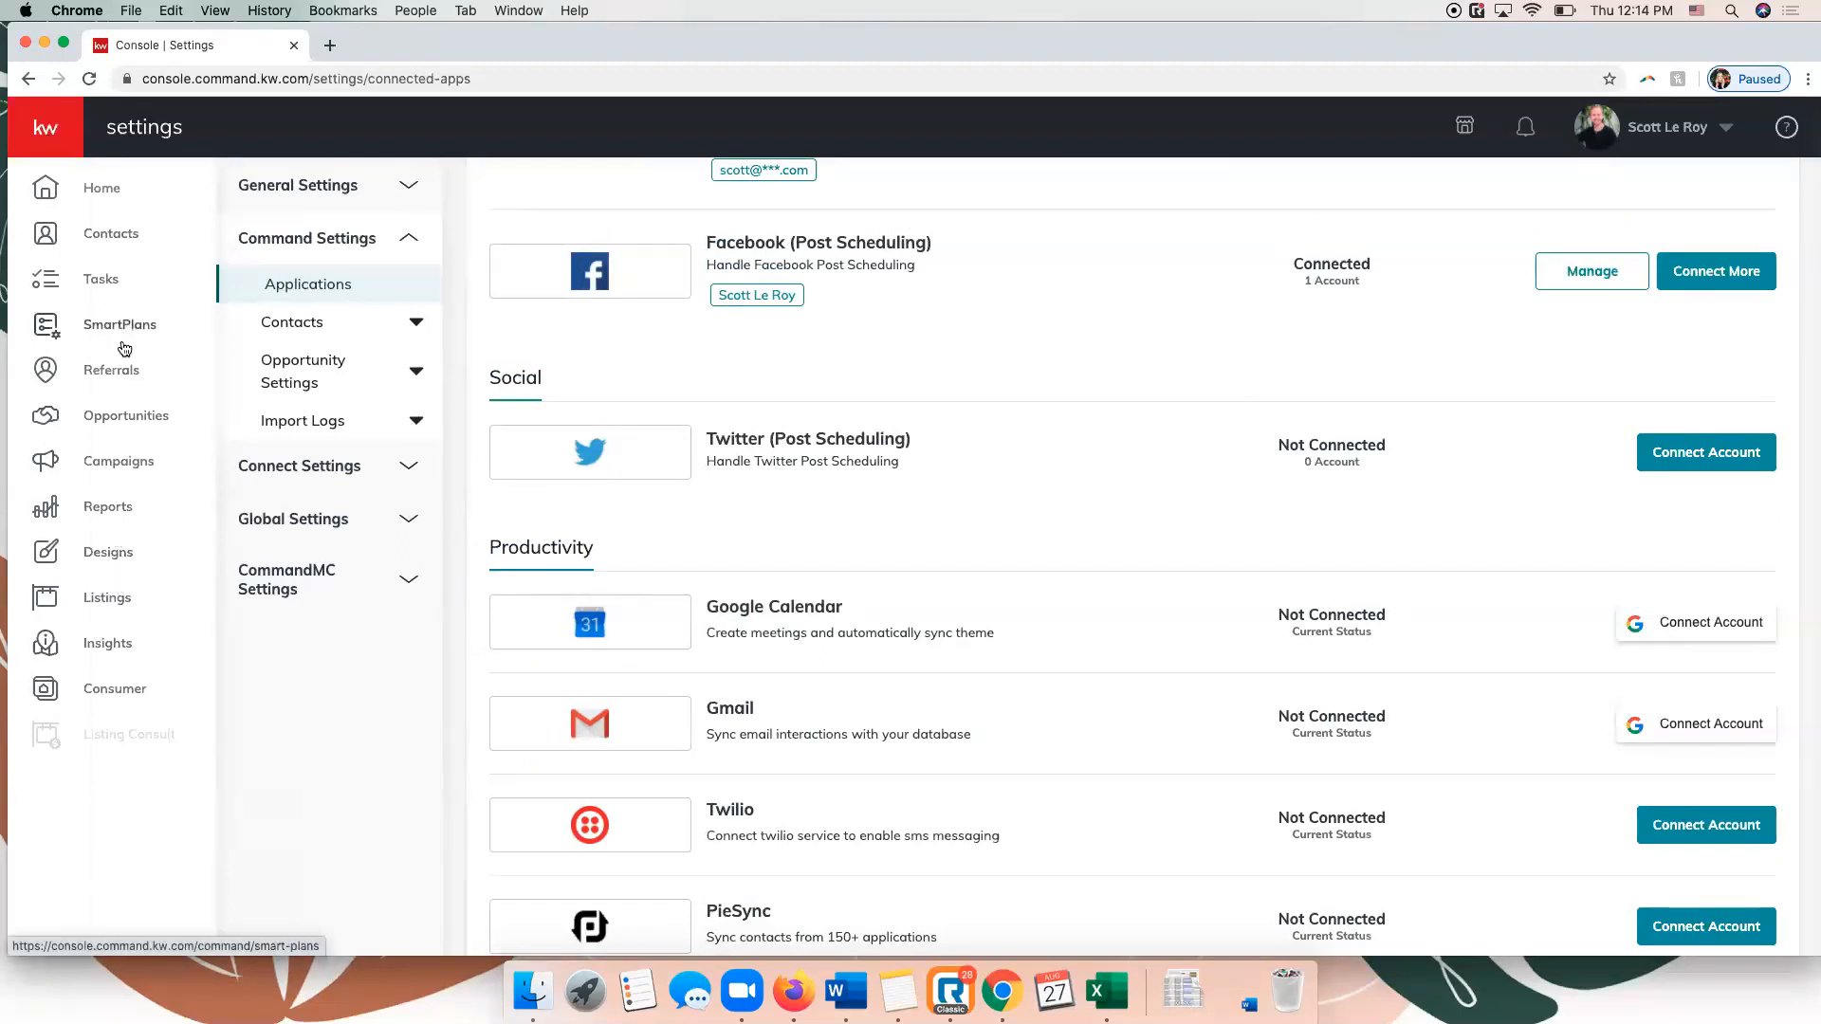
click(109, 560)
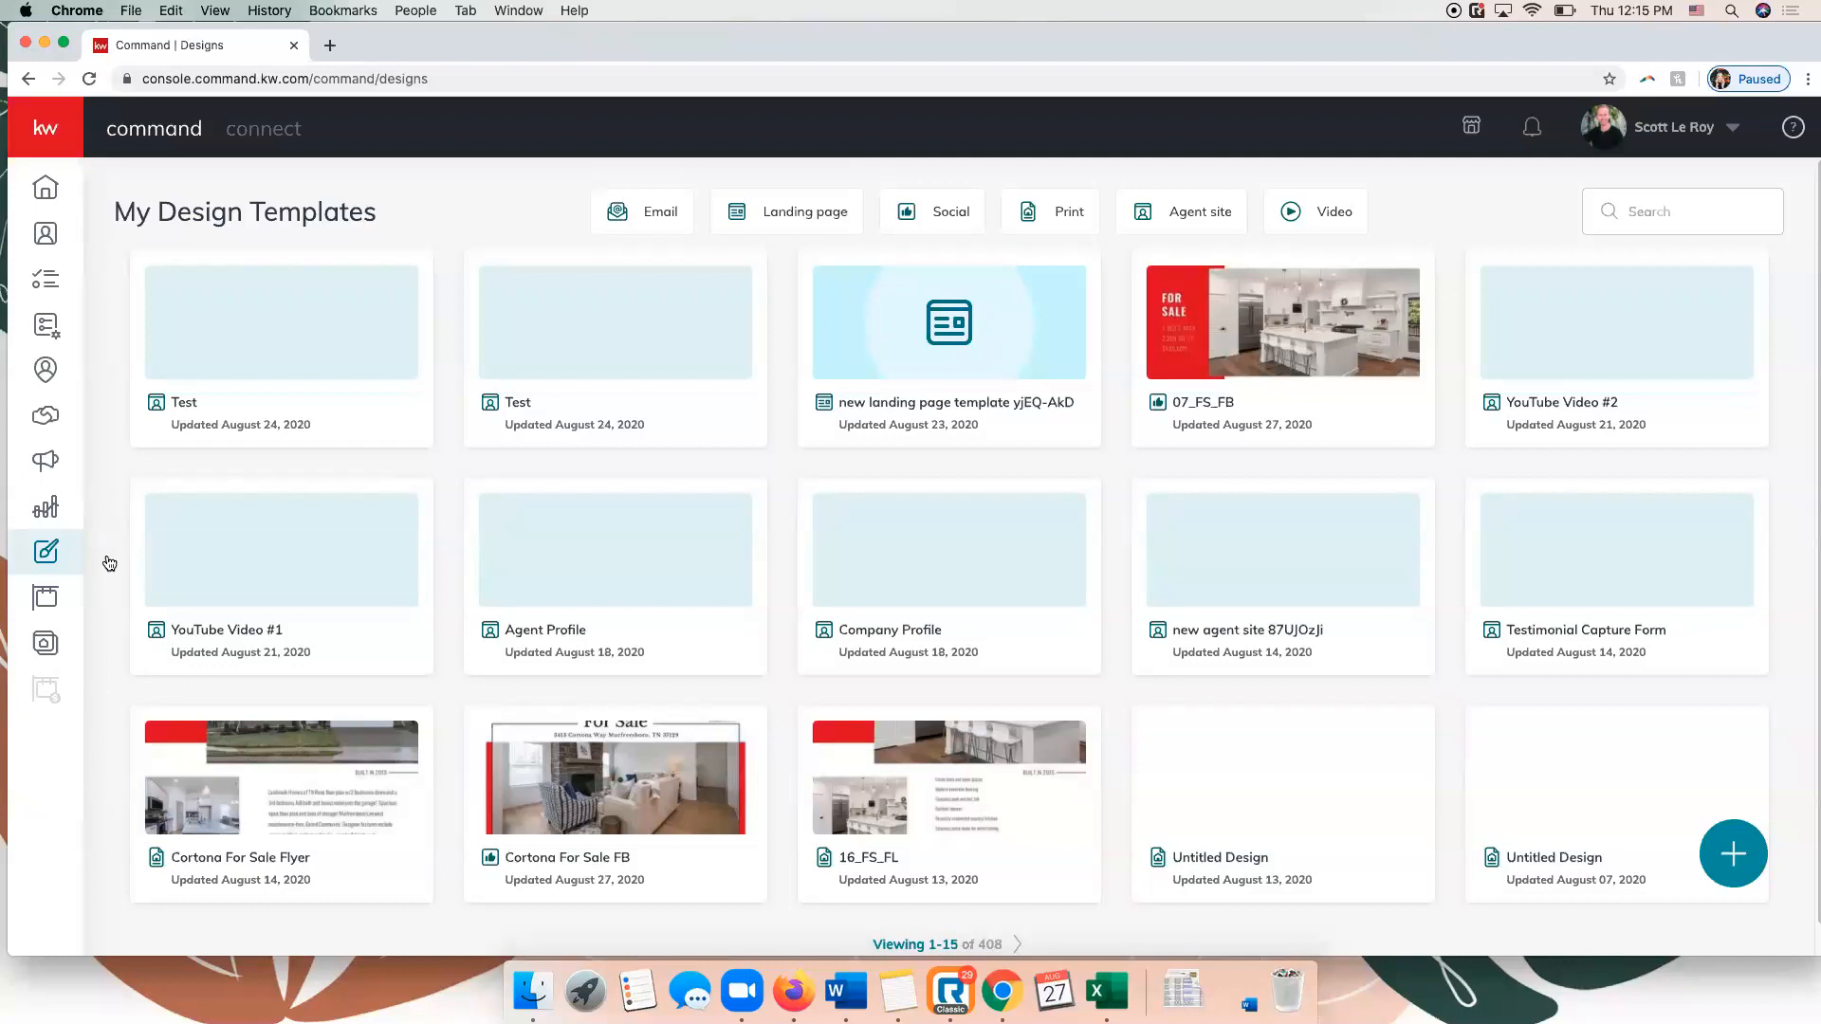
click(655, 227)
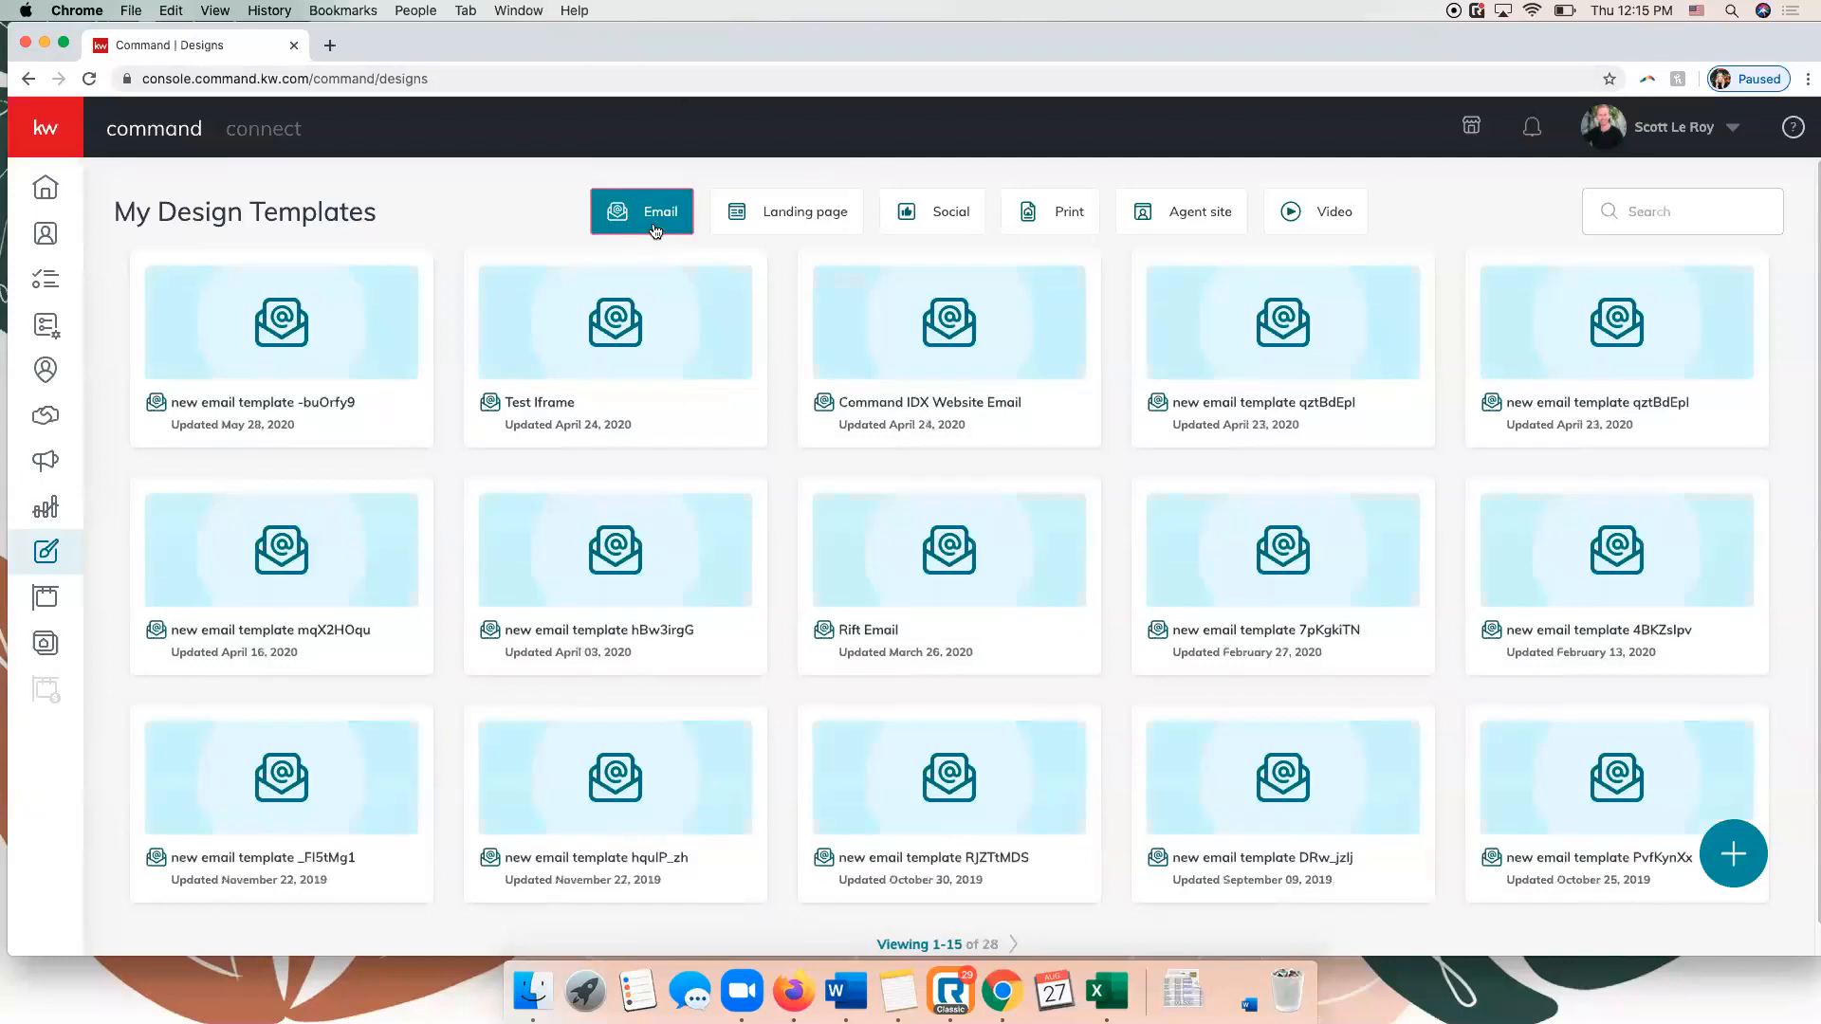
click(802, 228)
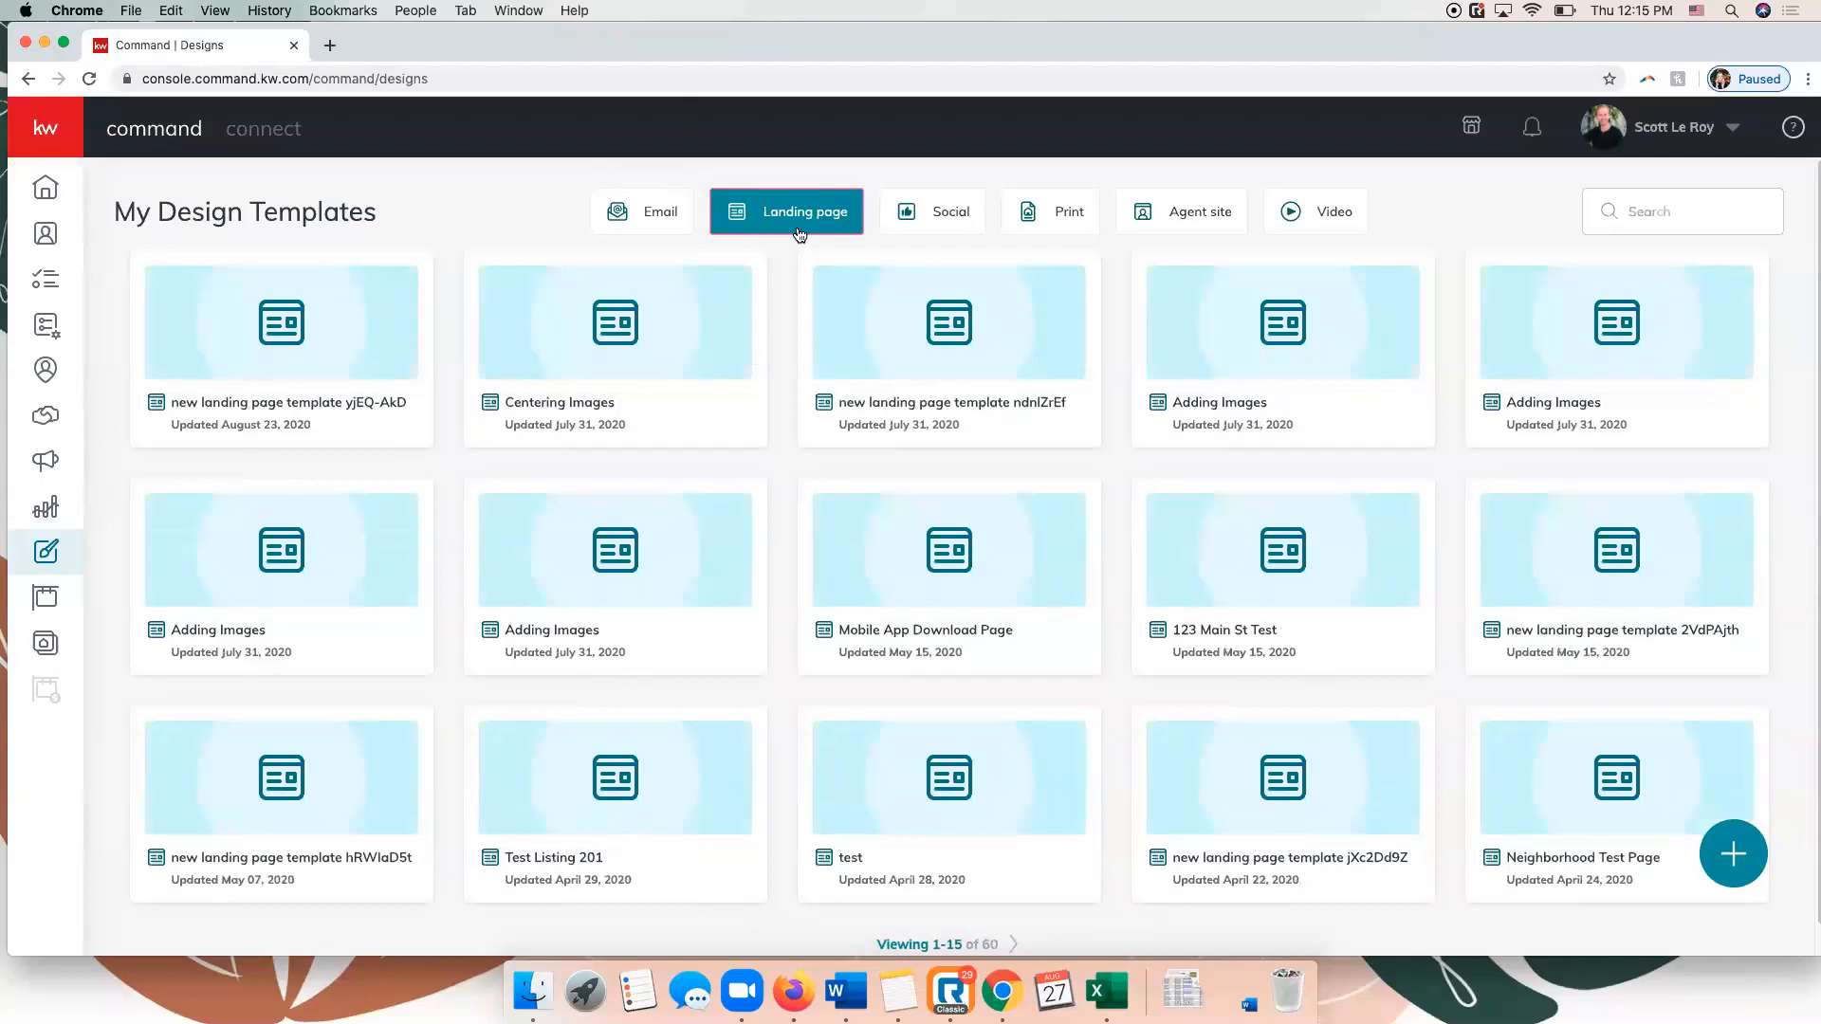
click(963, 227)
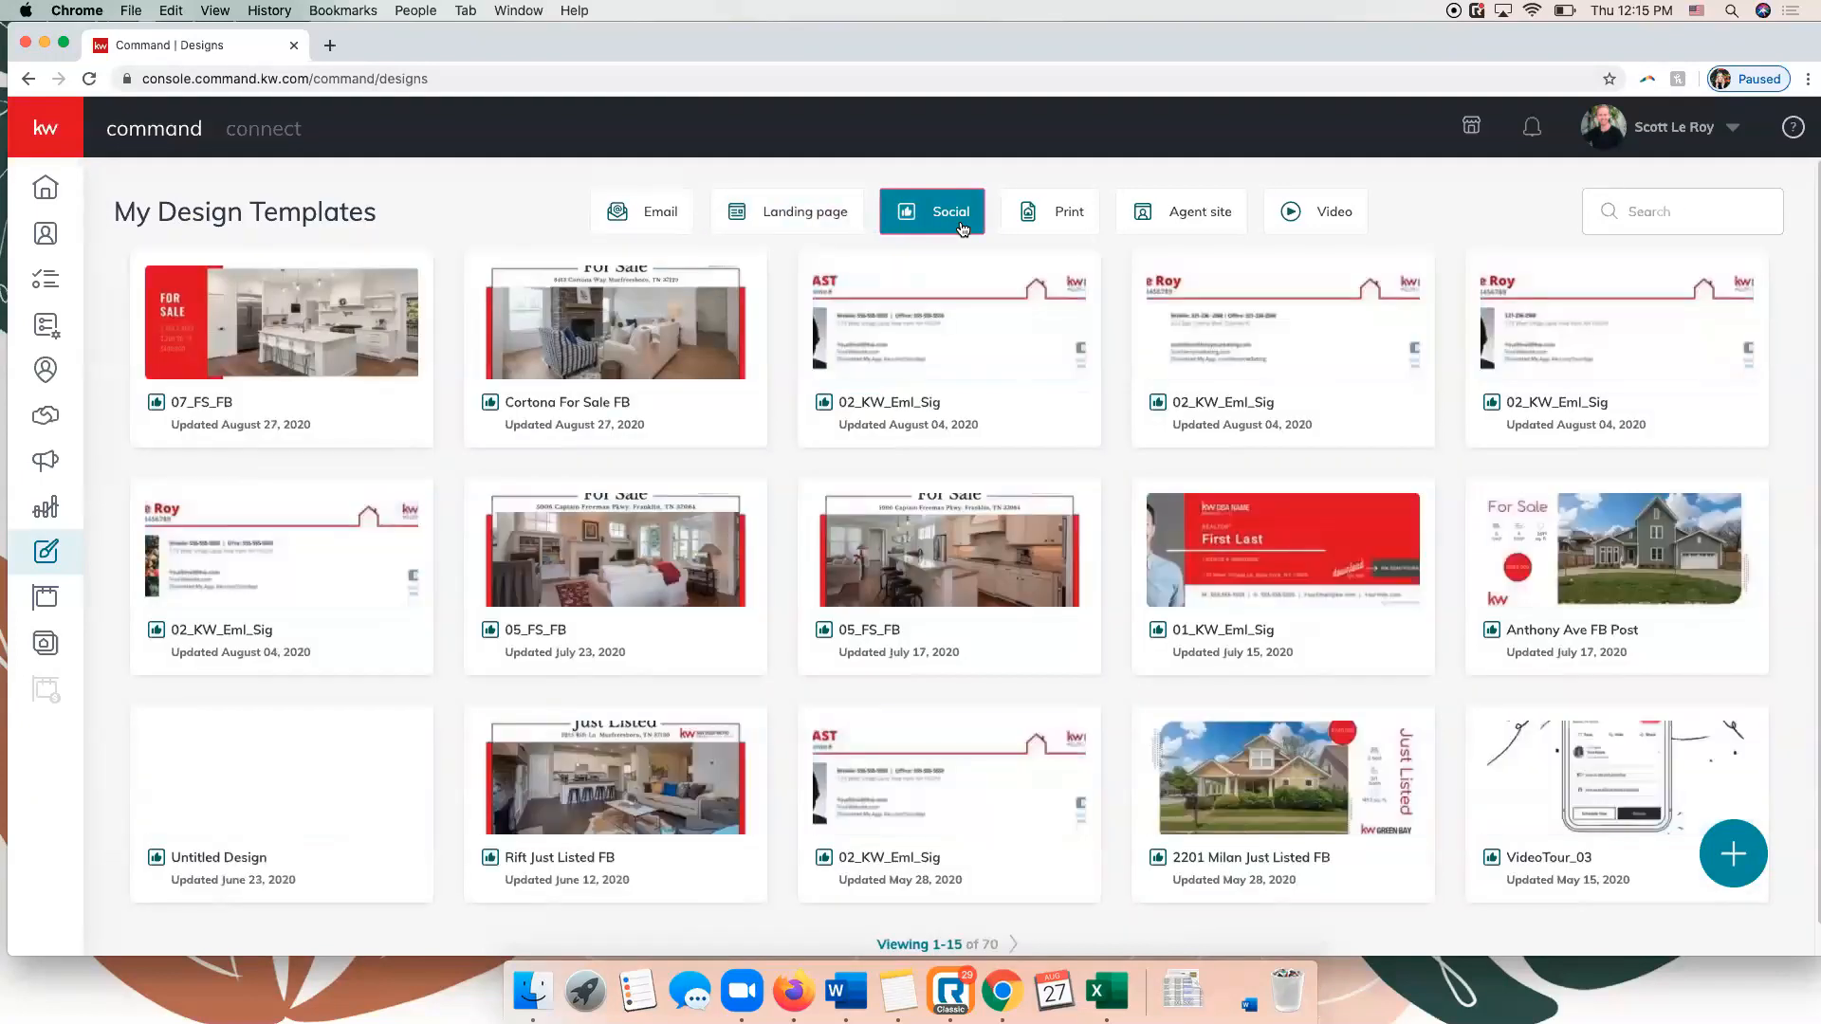
click(1029, 216)
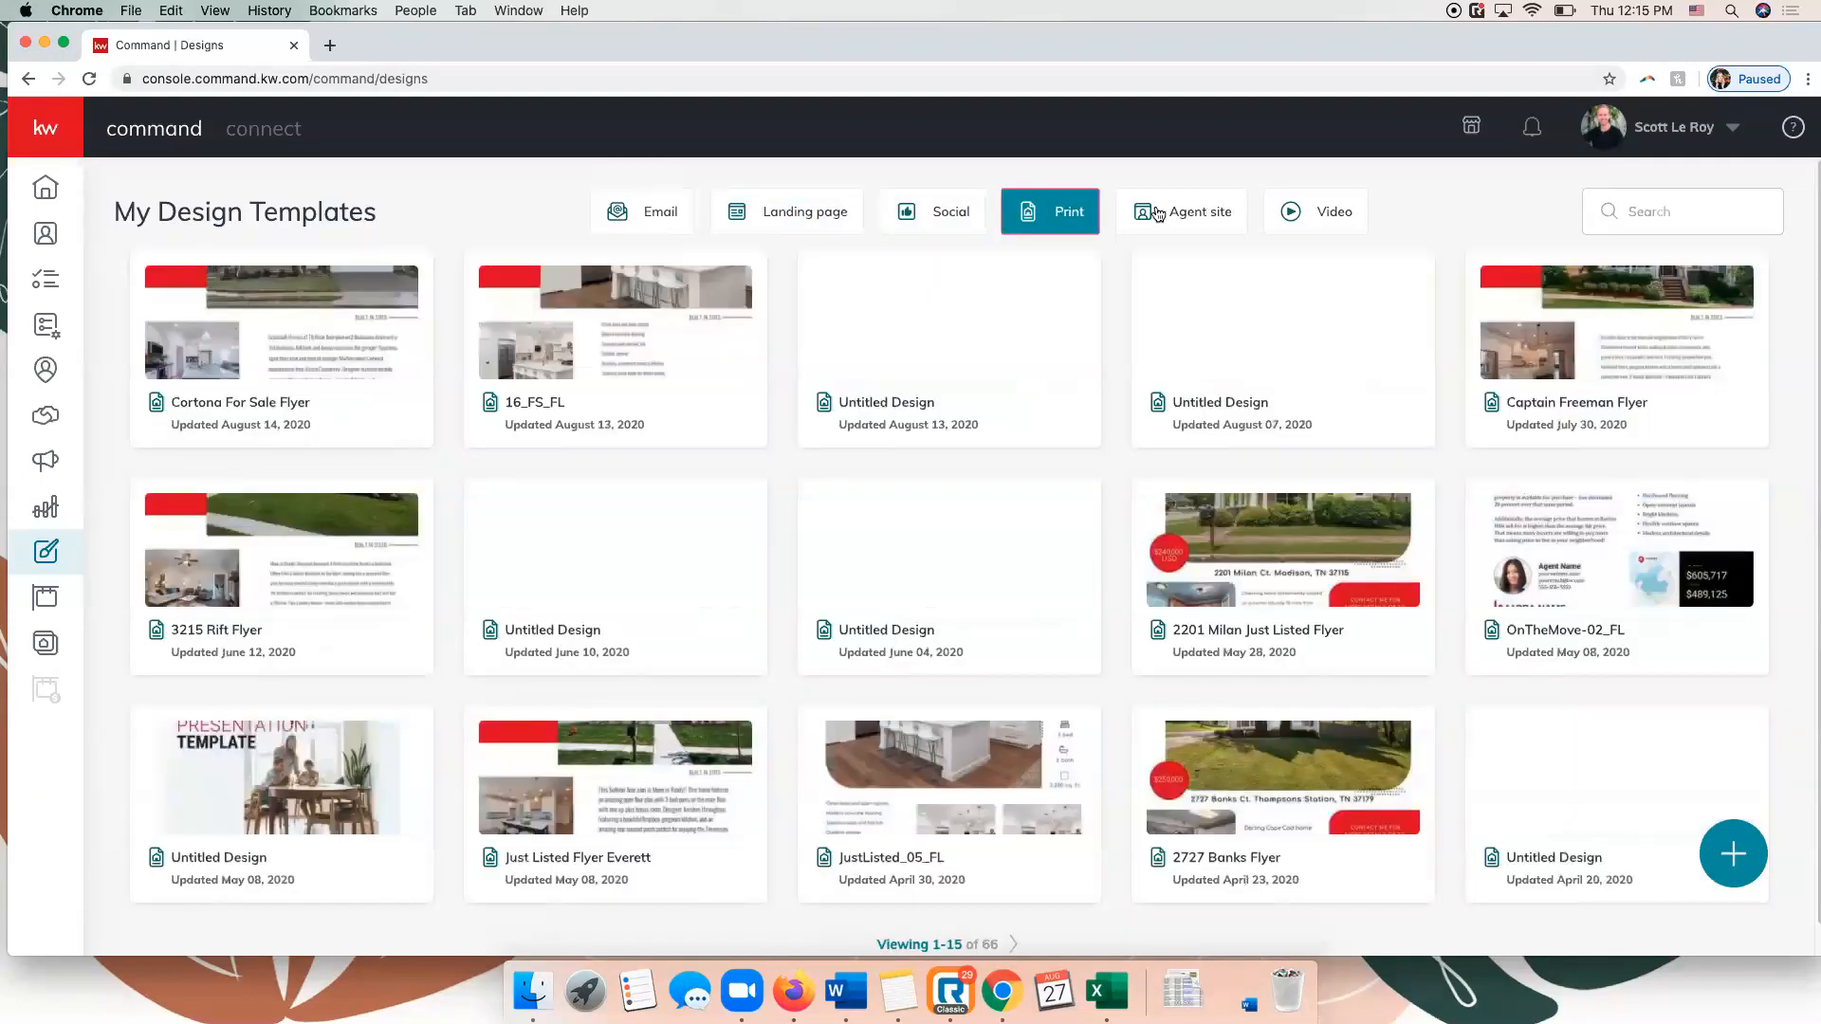
click(1182, 216)
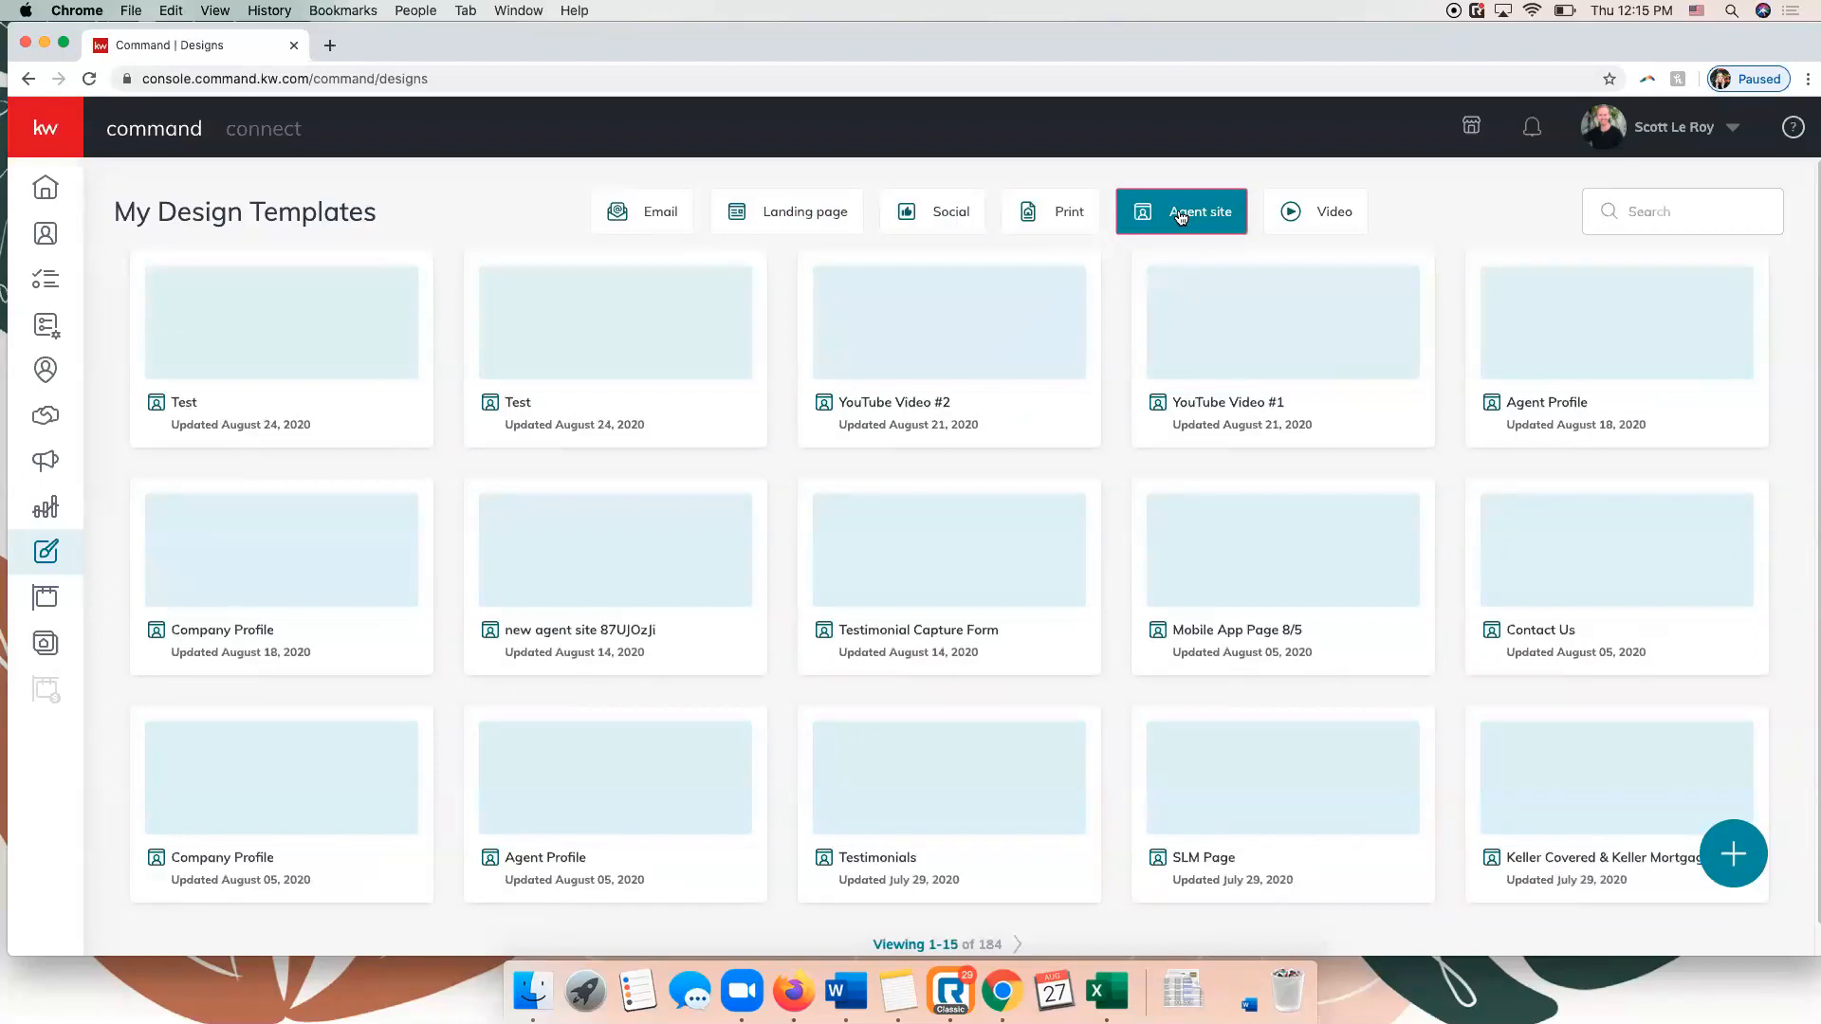
click(1338, 208)
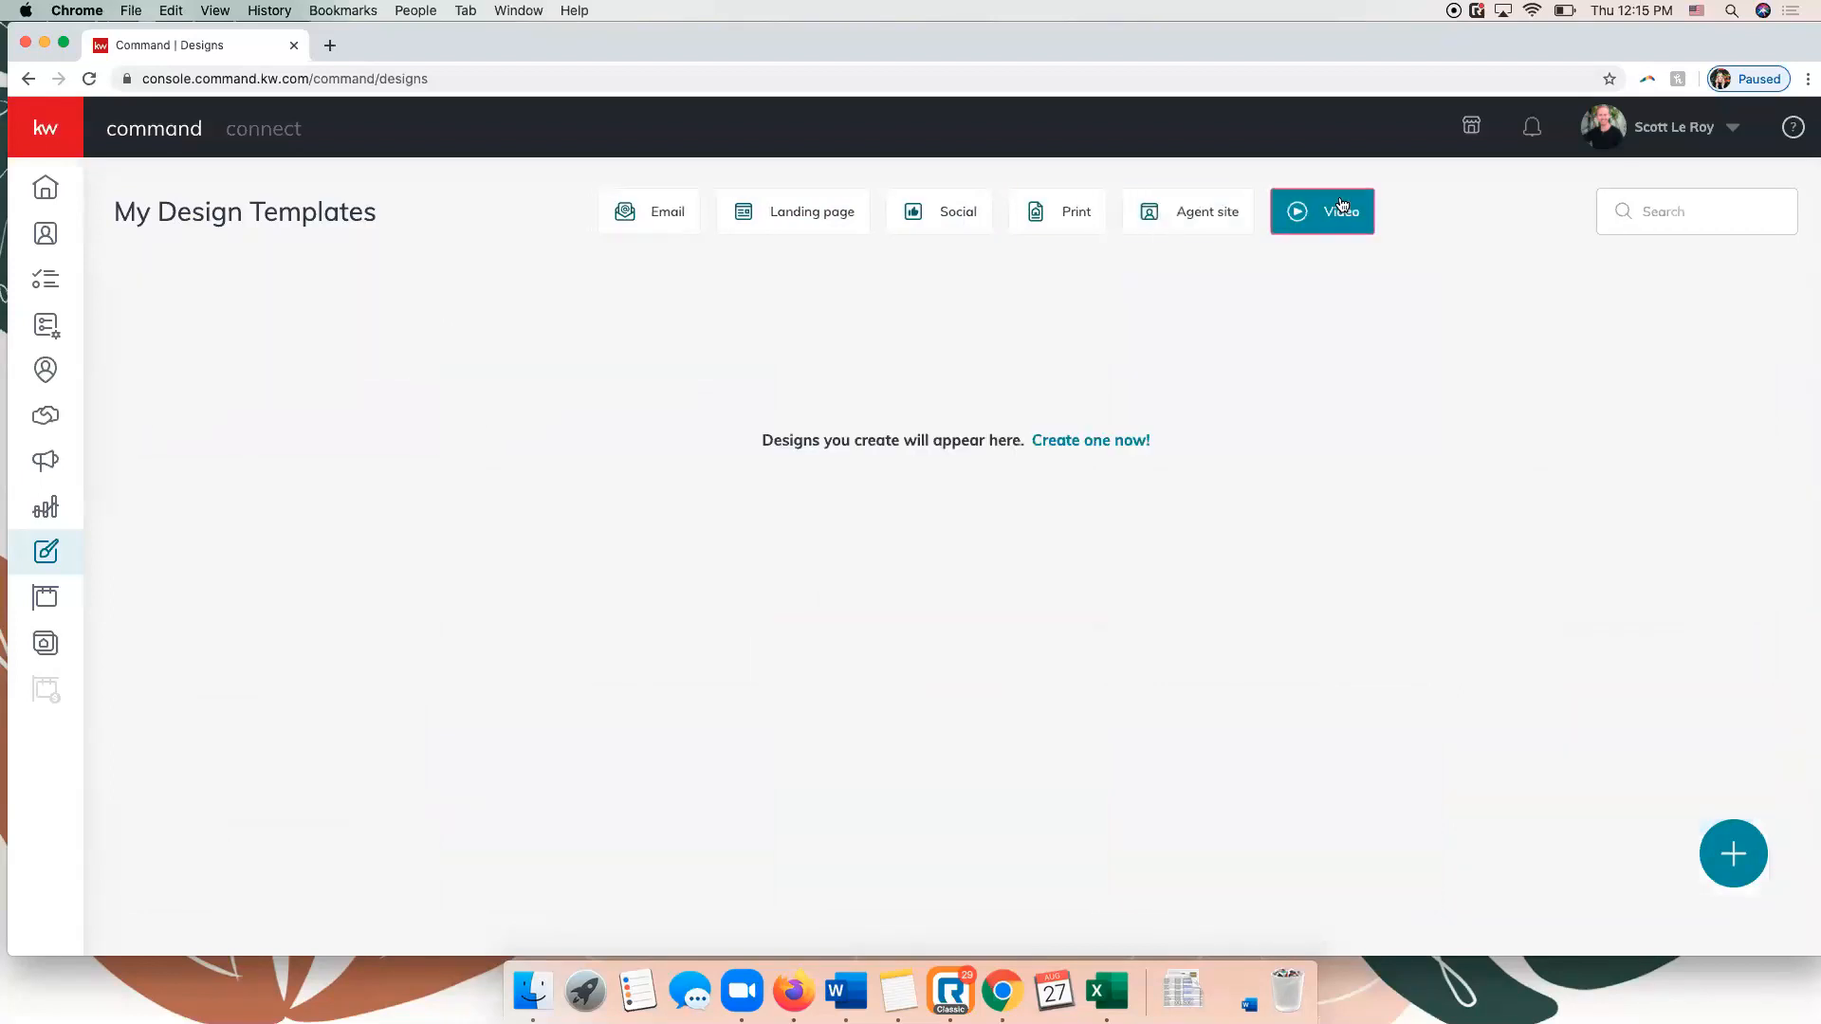
click(634, 210)
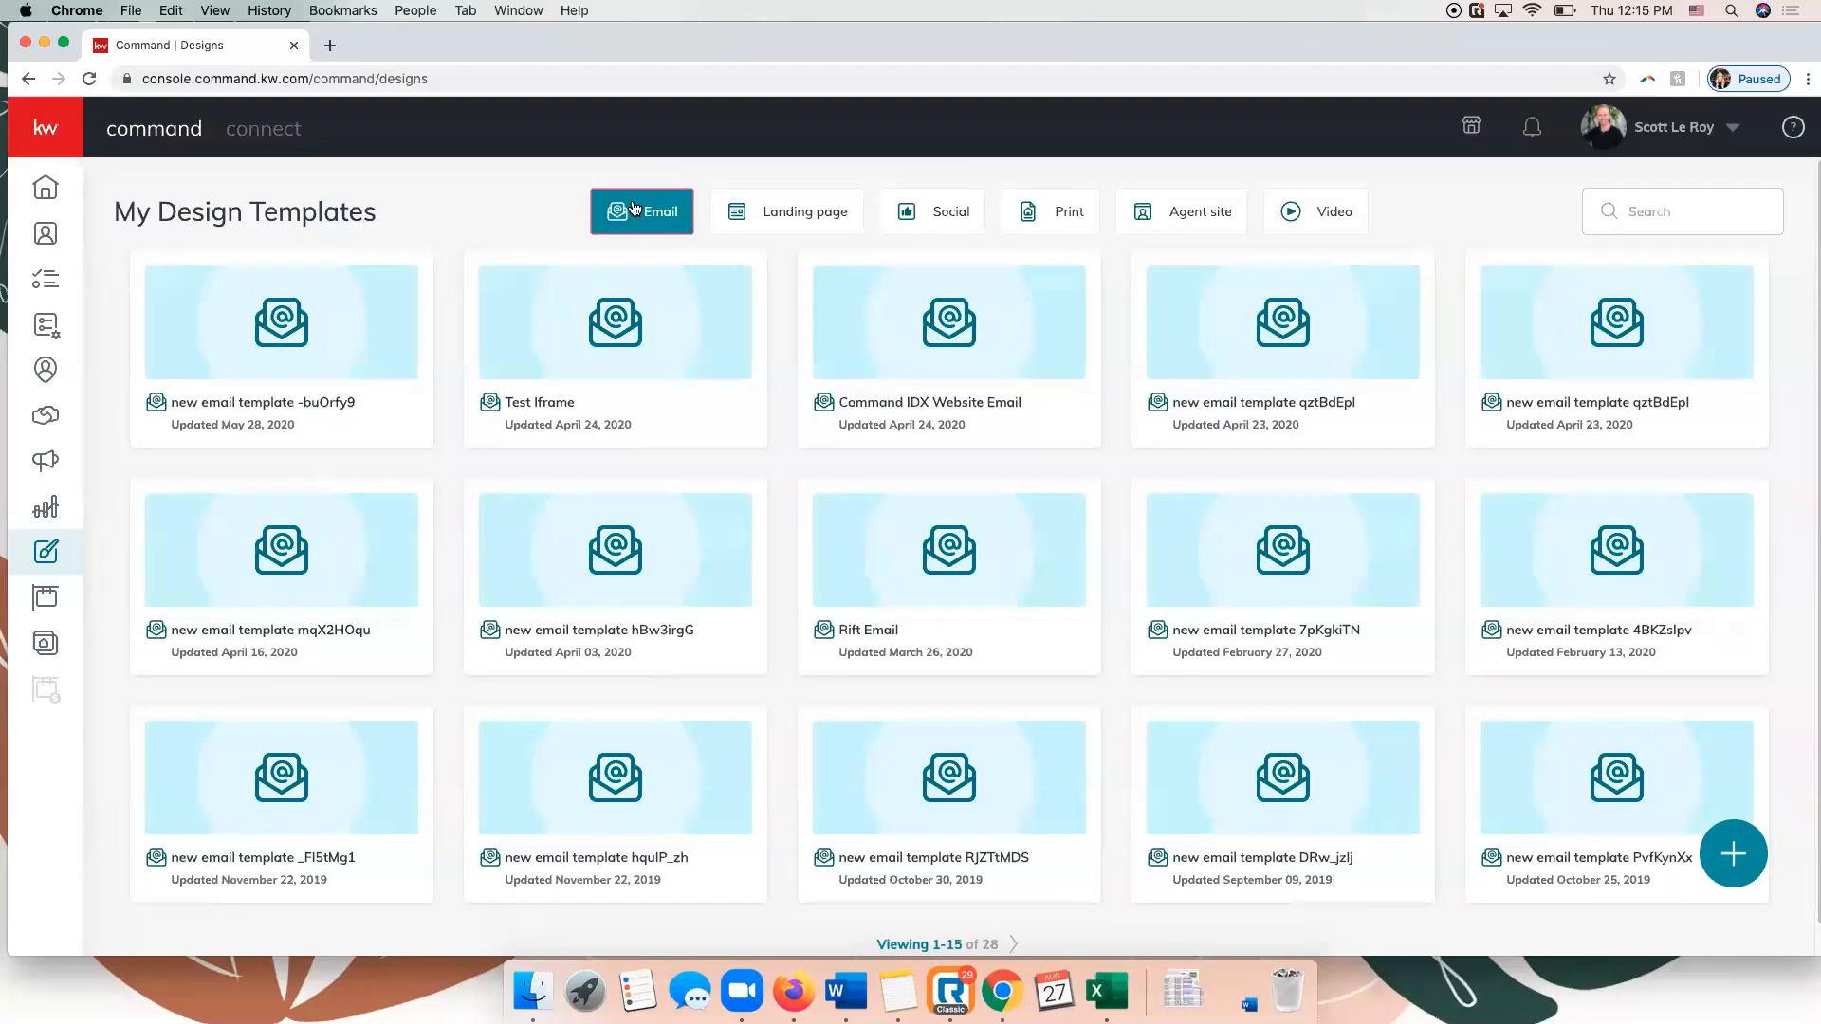
Start a new Social design with the option to import photos and text from a listing enabled.
click(1744, 862)
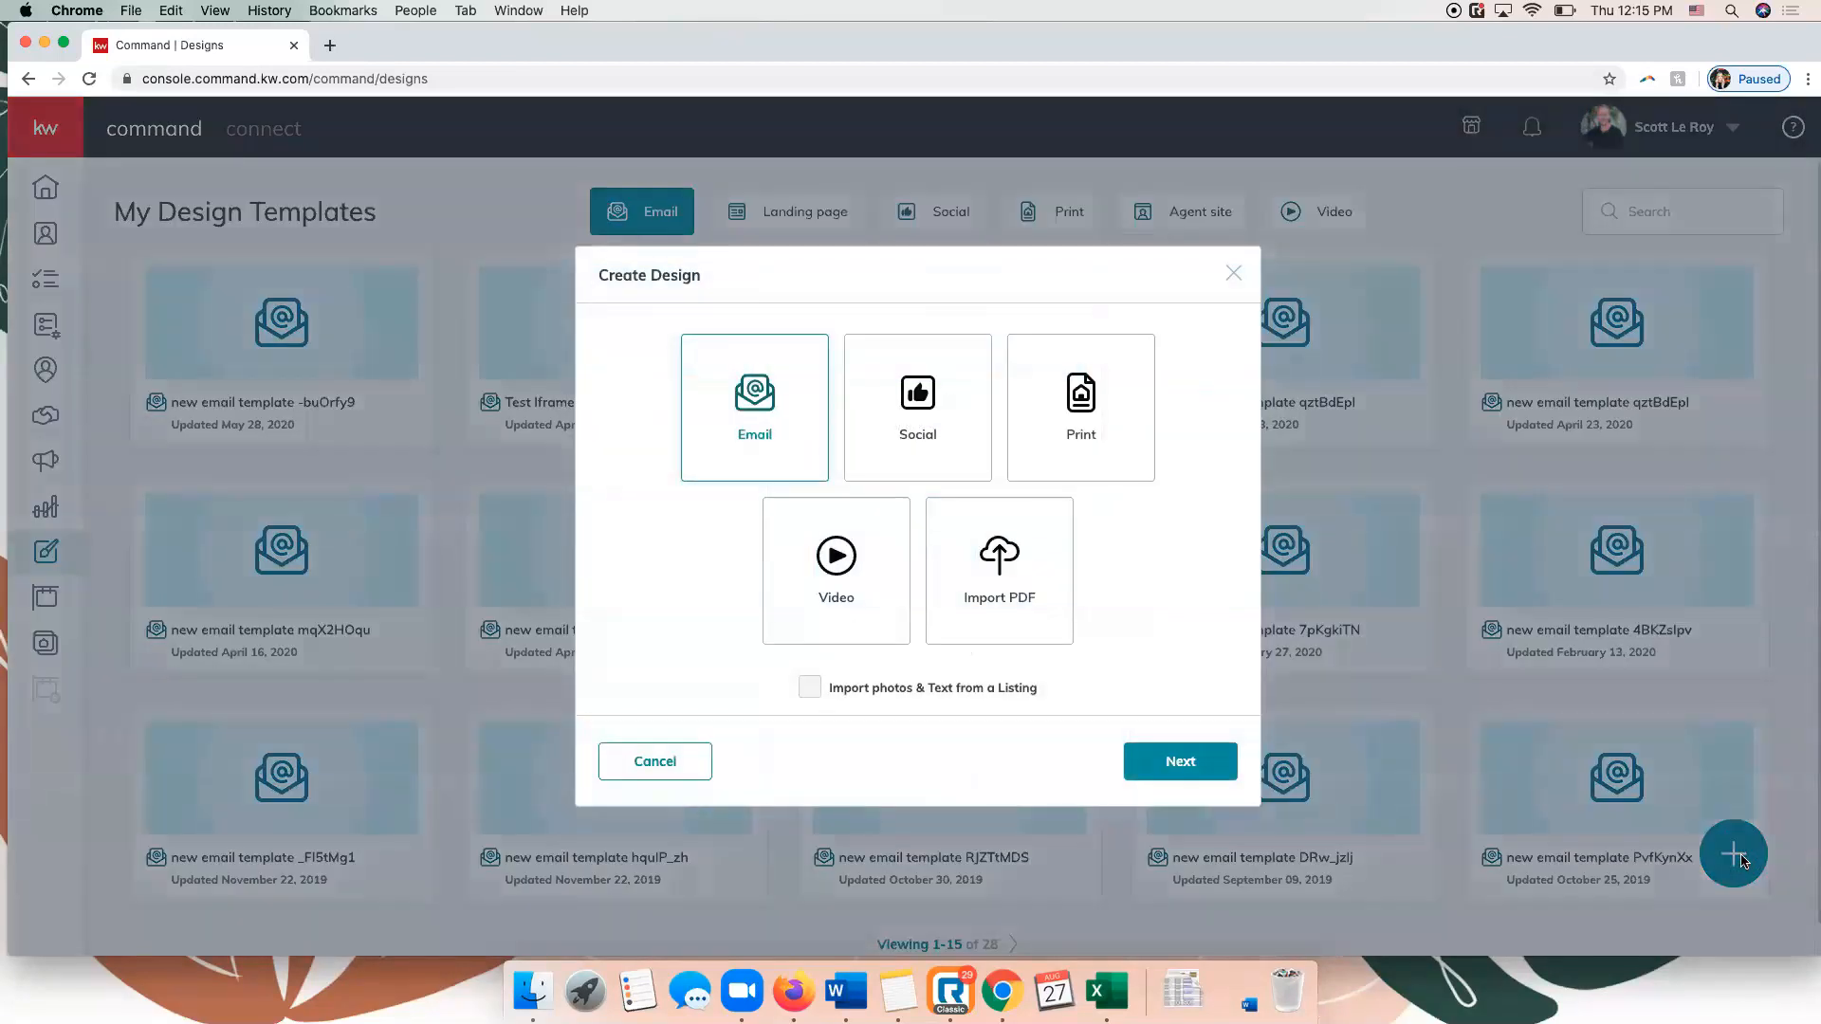
click(901, 419)
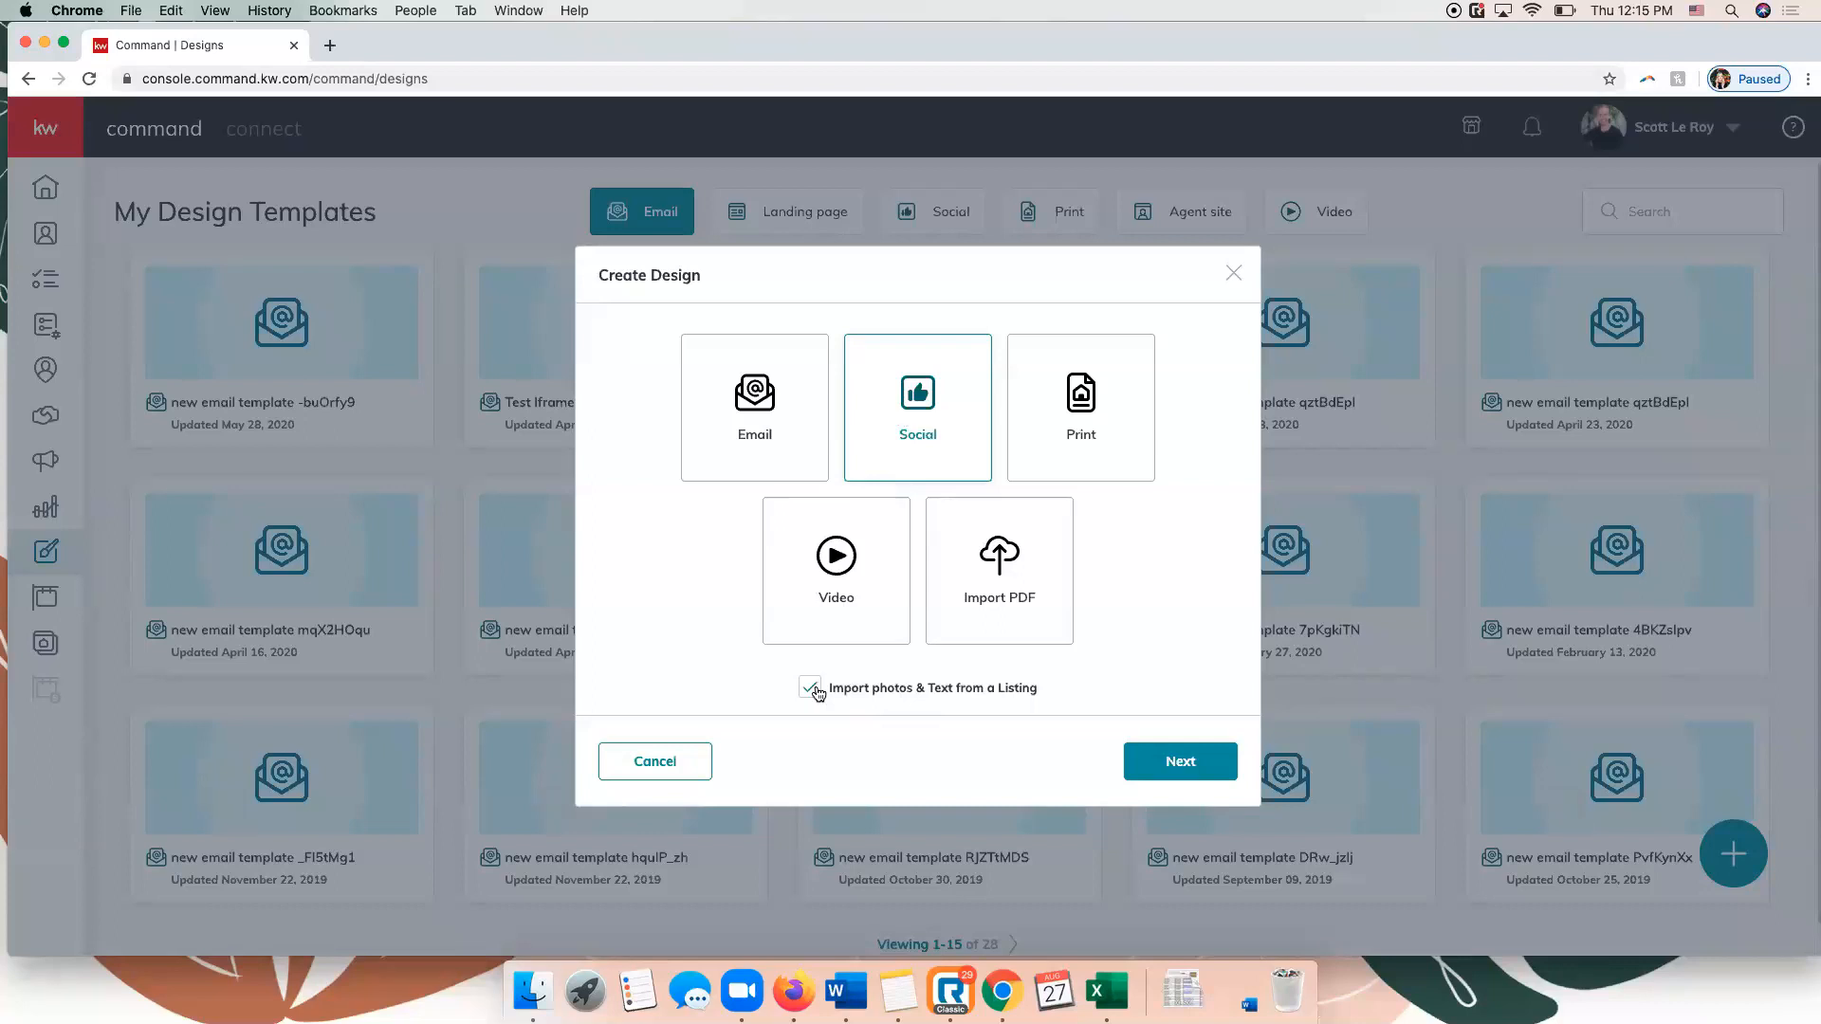
click(1145, 764)
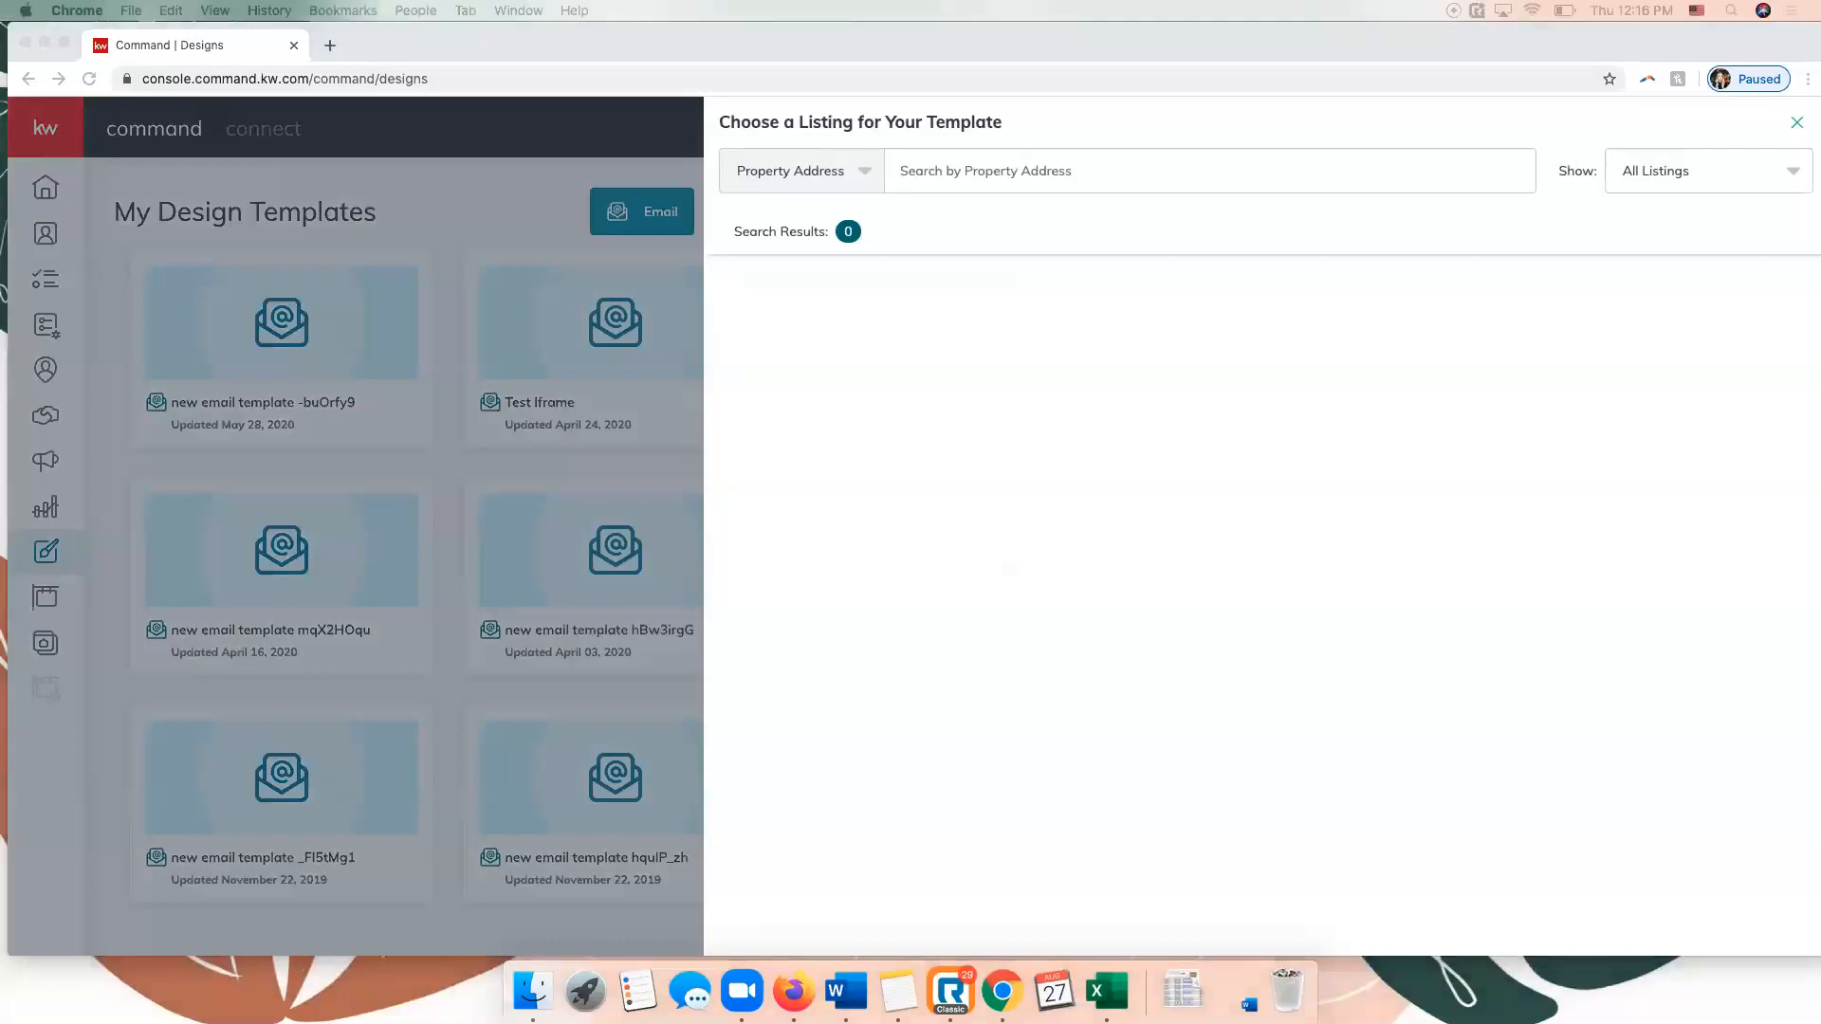
Review the listing search criteria and try the Only My Listings filter, returning to All Listings.
click(1375, 392)
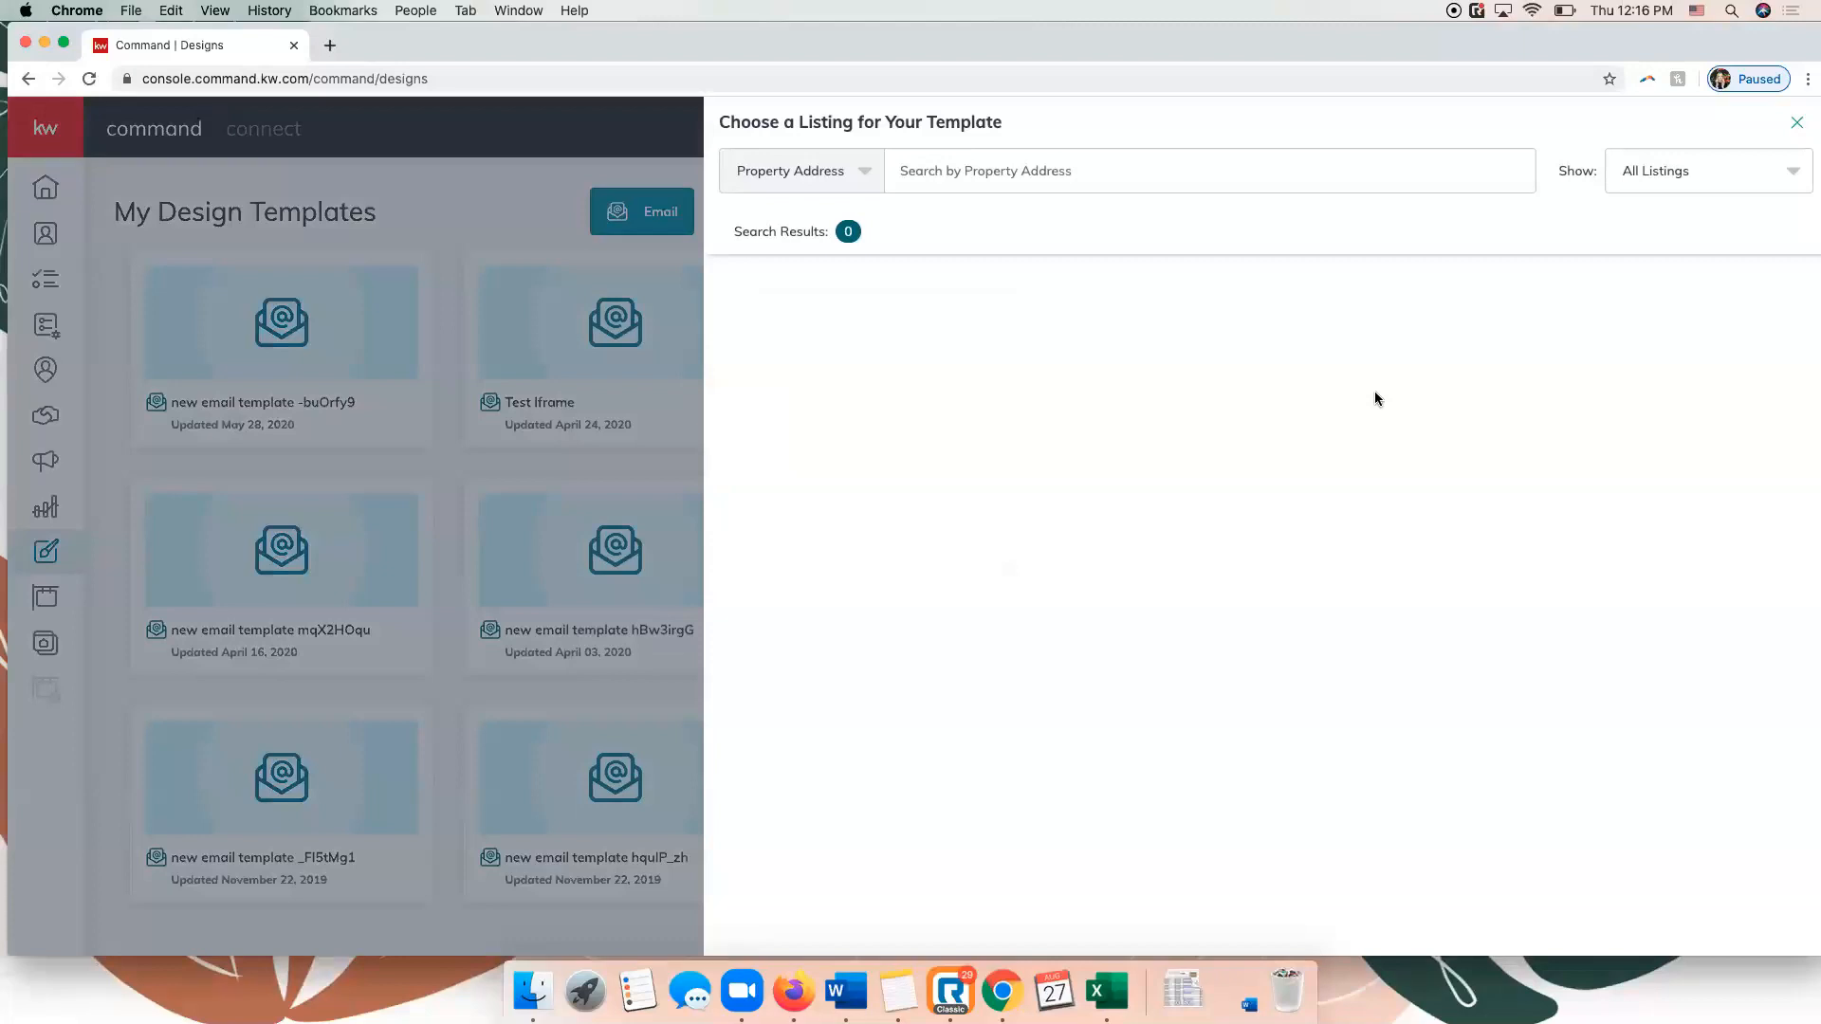
click(847, 178)
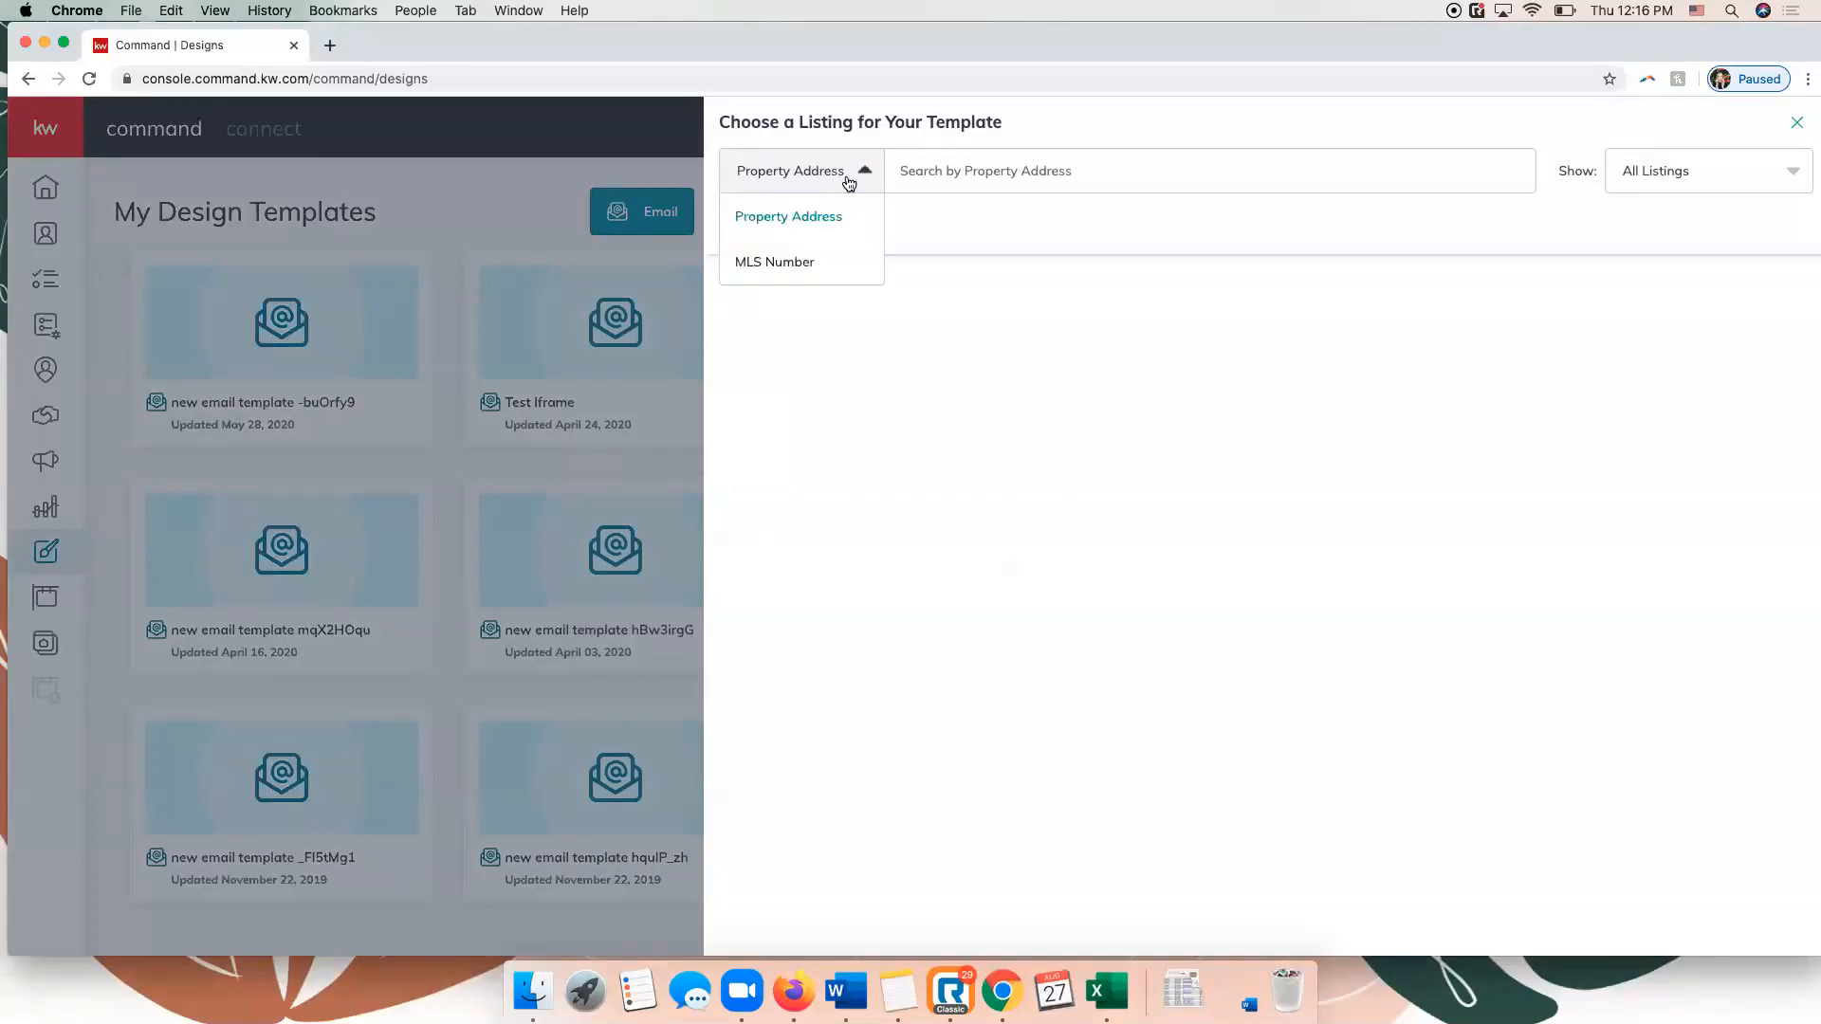
click(1104, 136)
click(1757, 177)
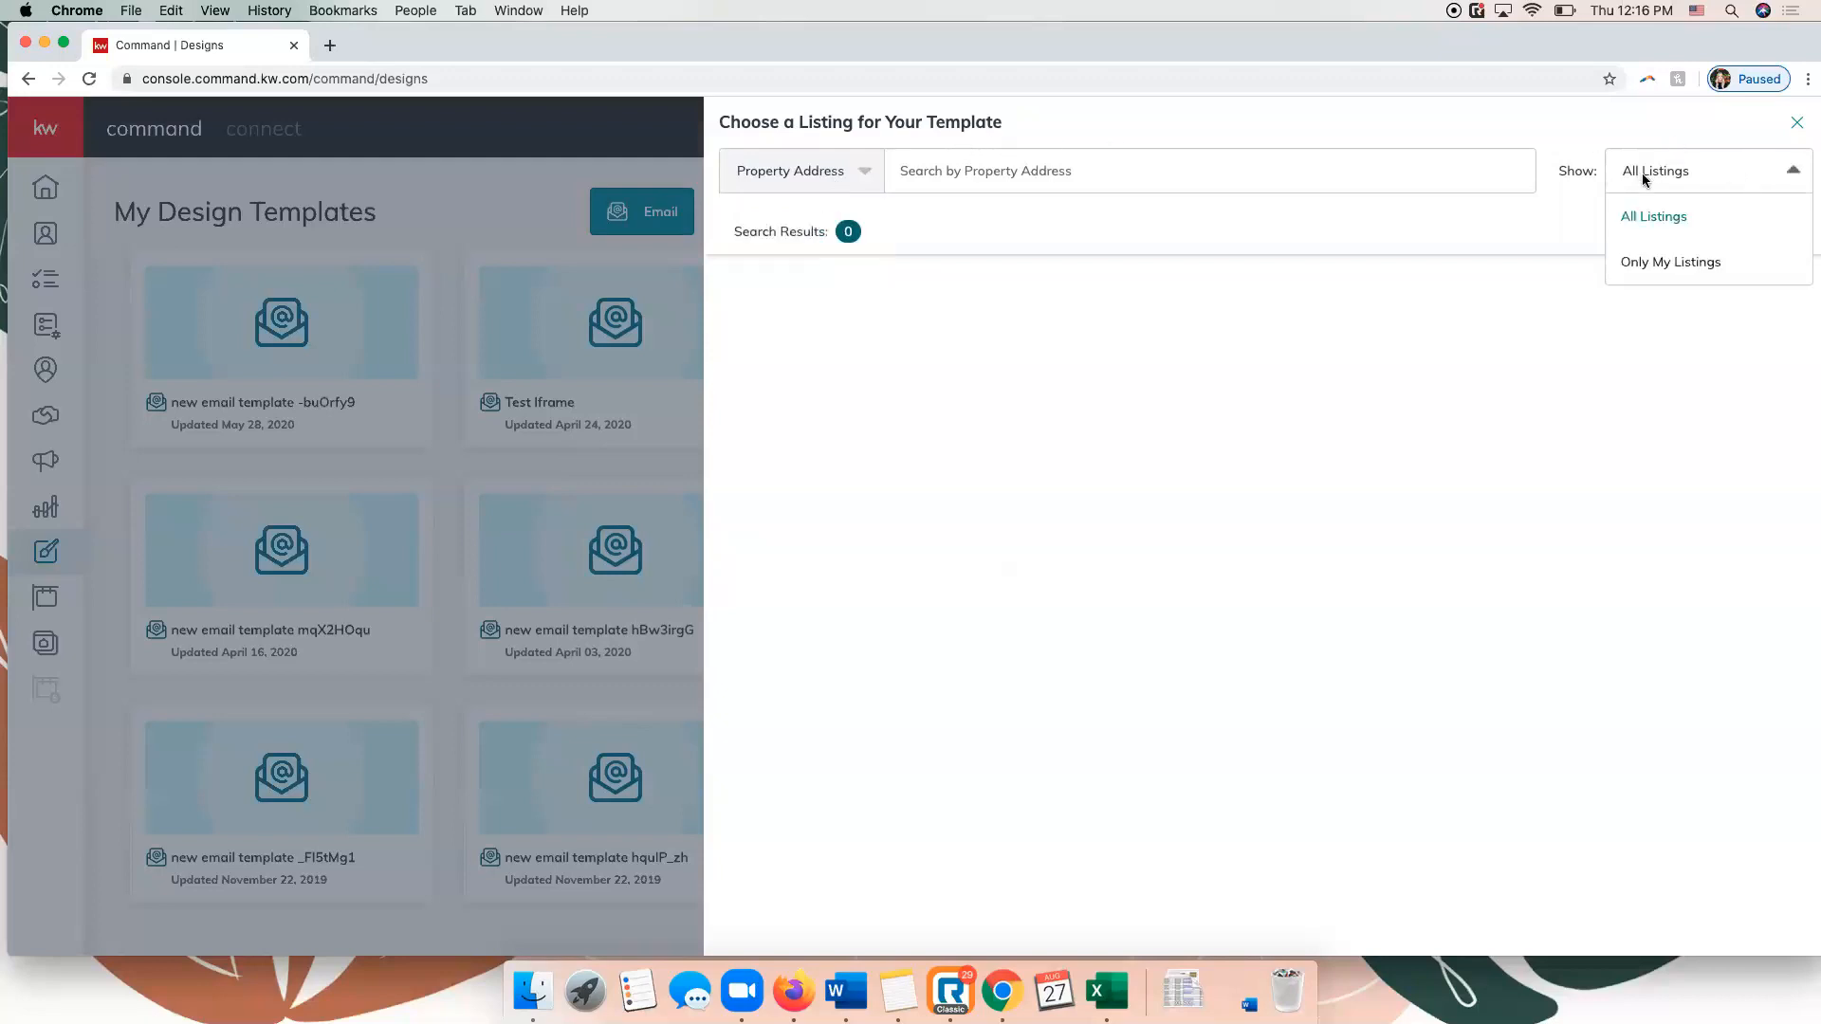
click(1675, 265)
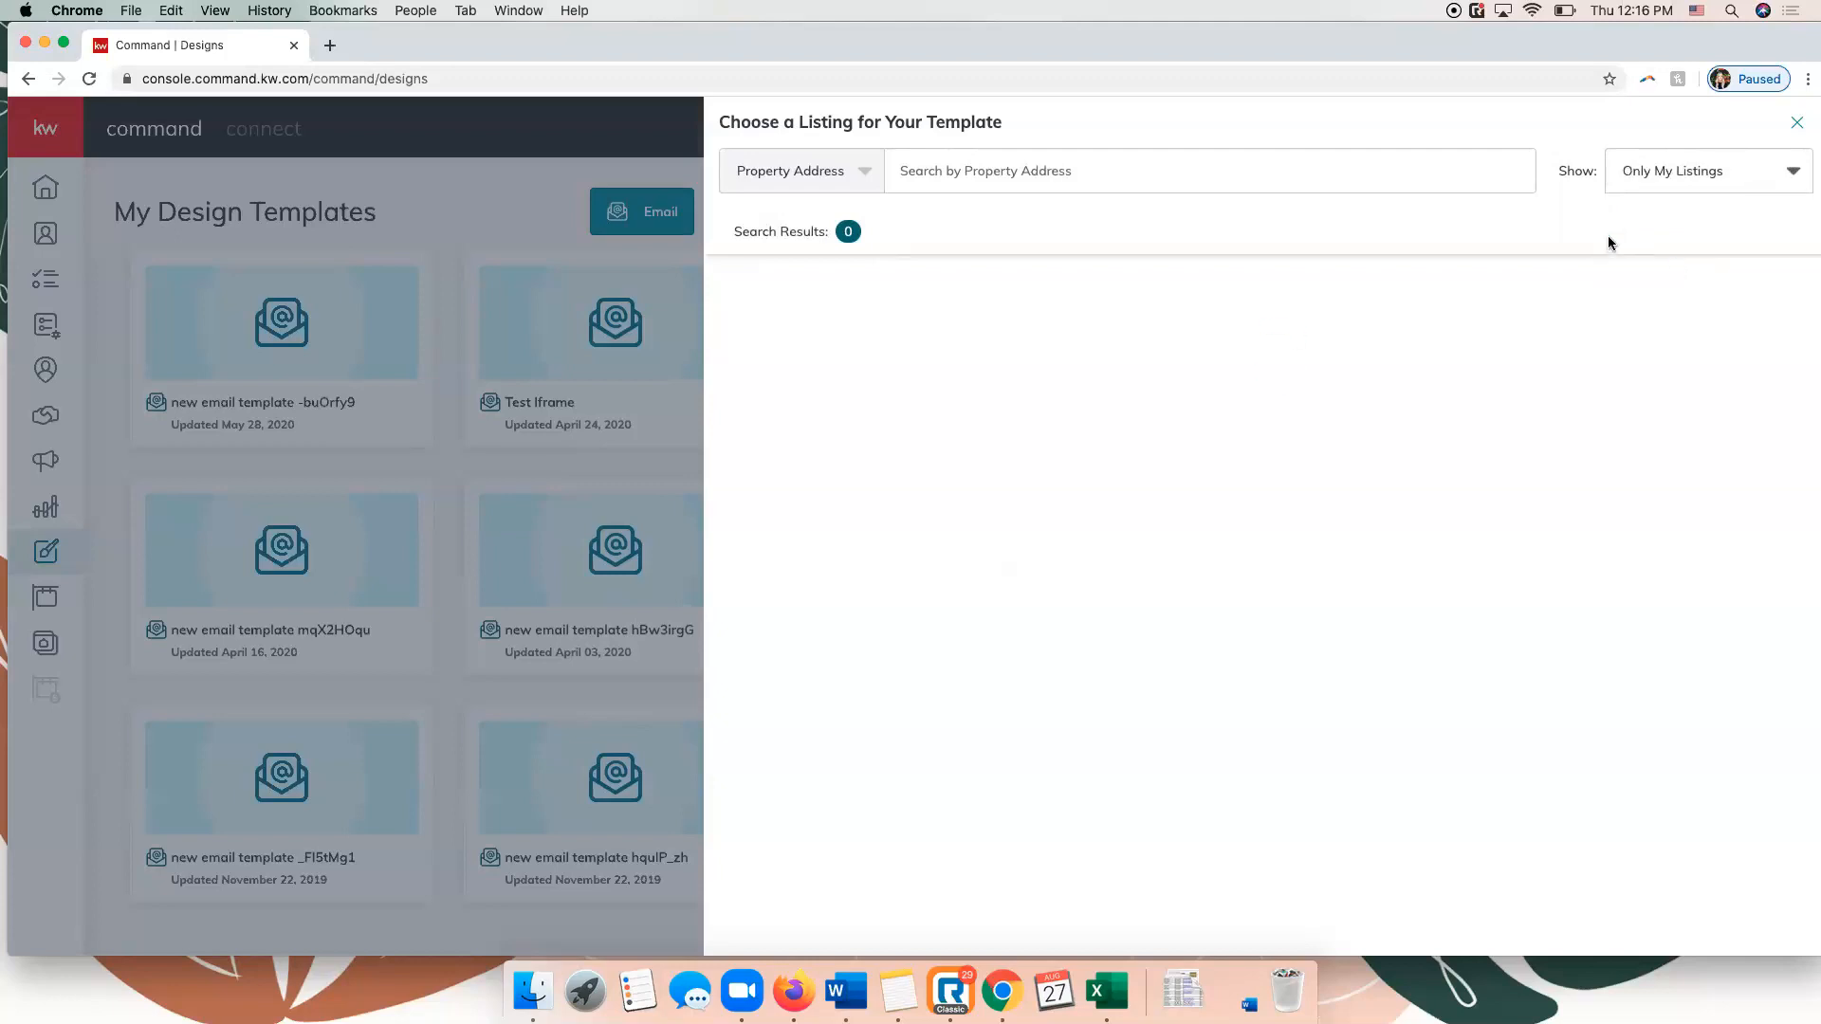
click(1688, 172)
click(1664, 217)
Search the listings by the property's street address and select the matching listing priced at $366900 with the white house photo.
click(992, 158)
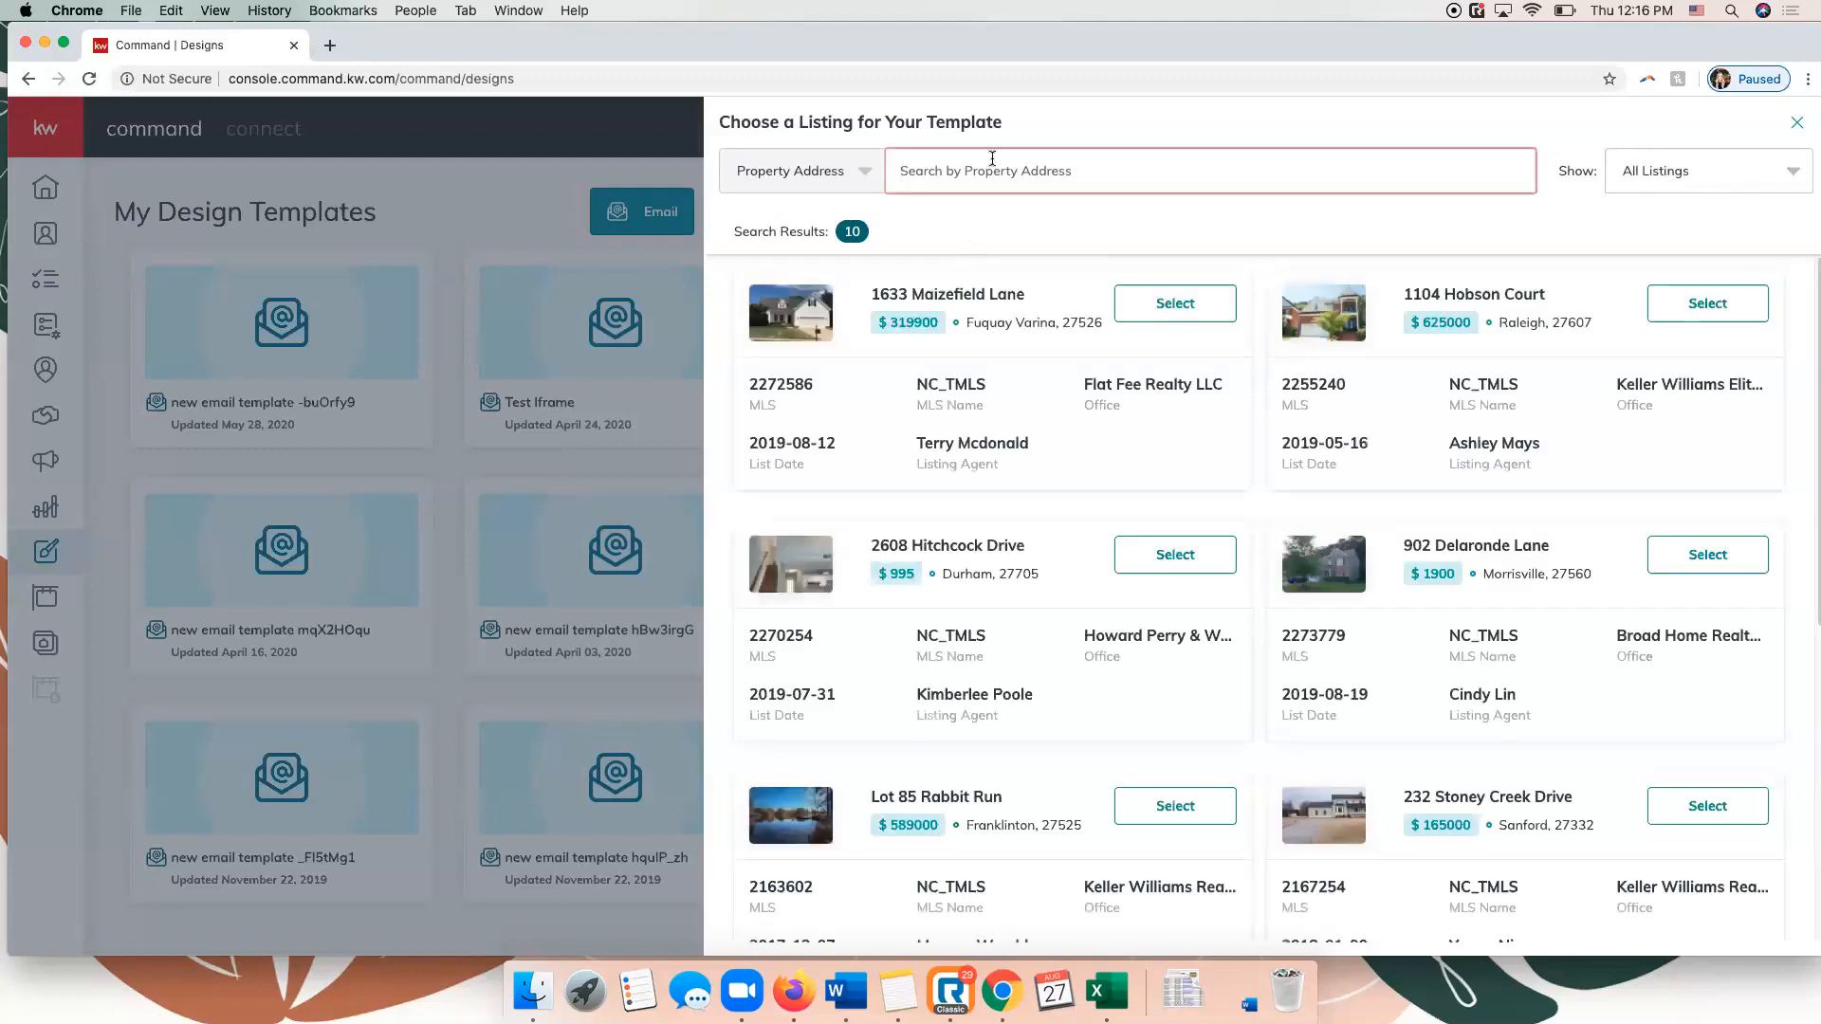
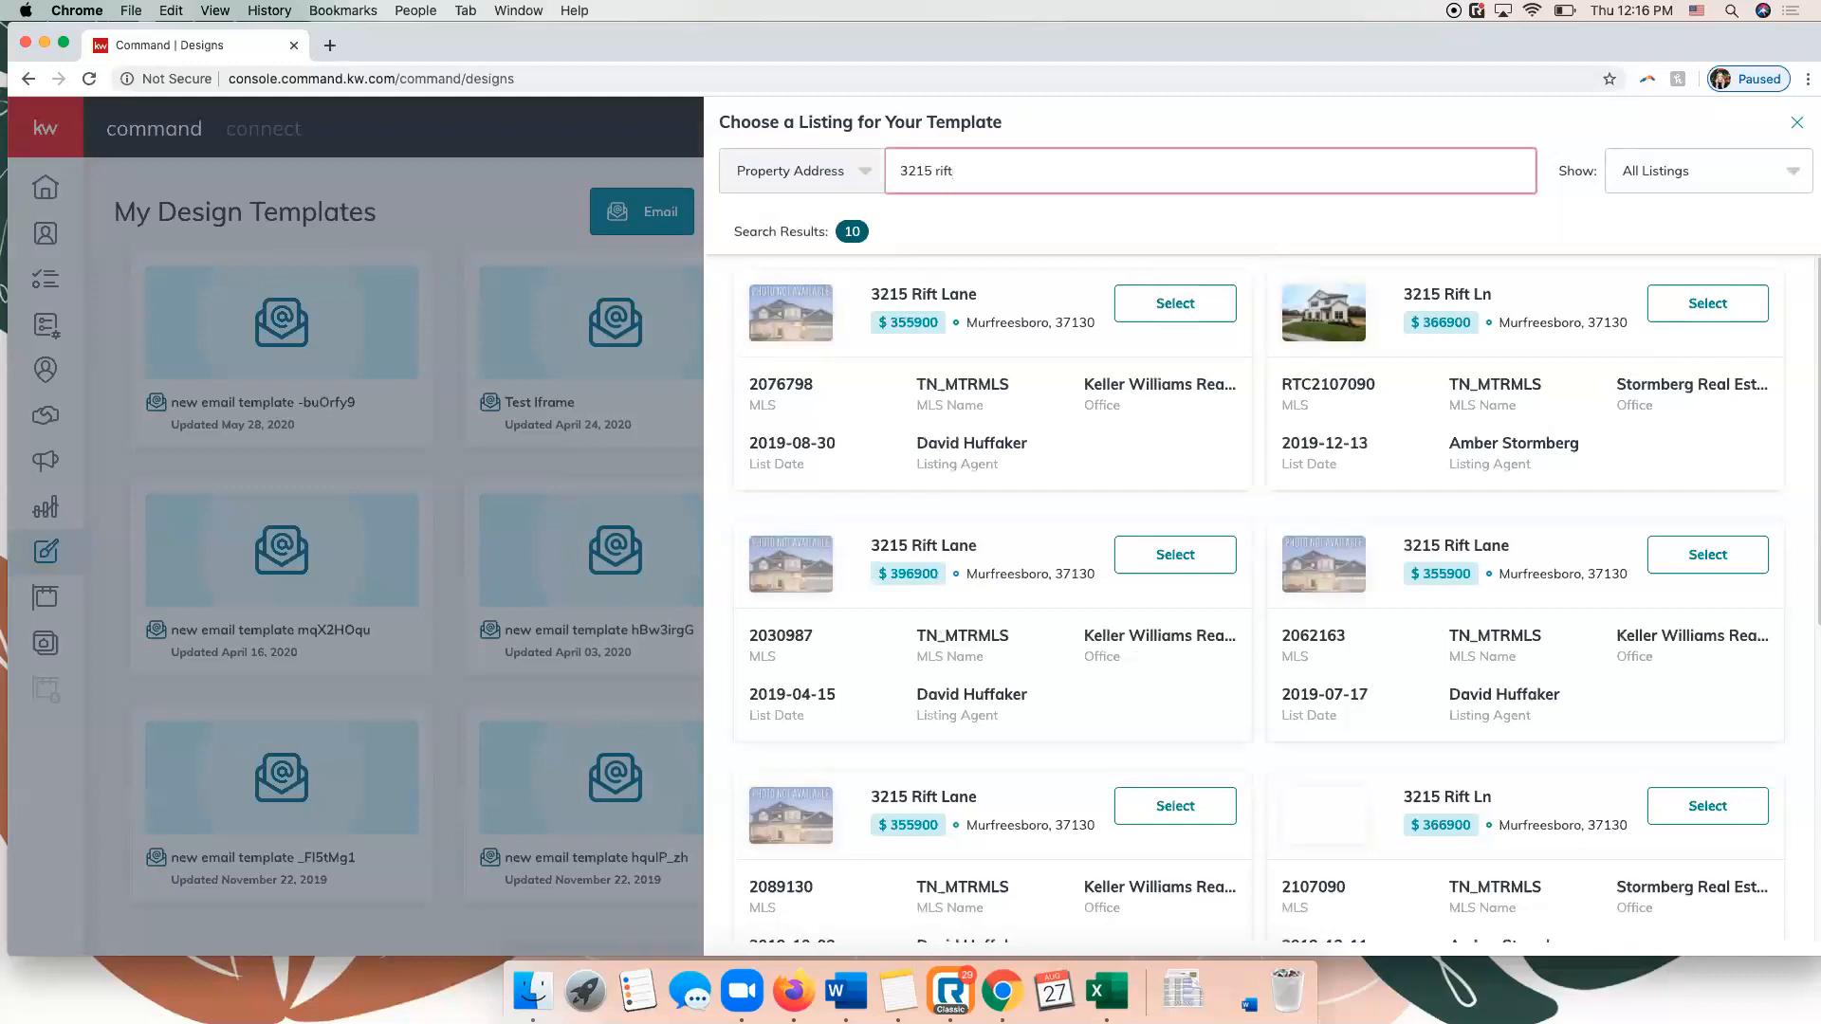
click(1692, 305)
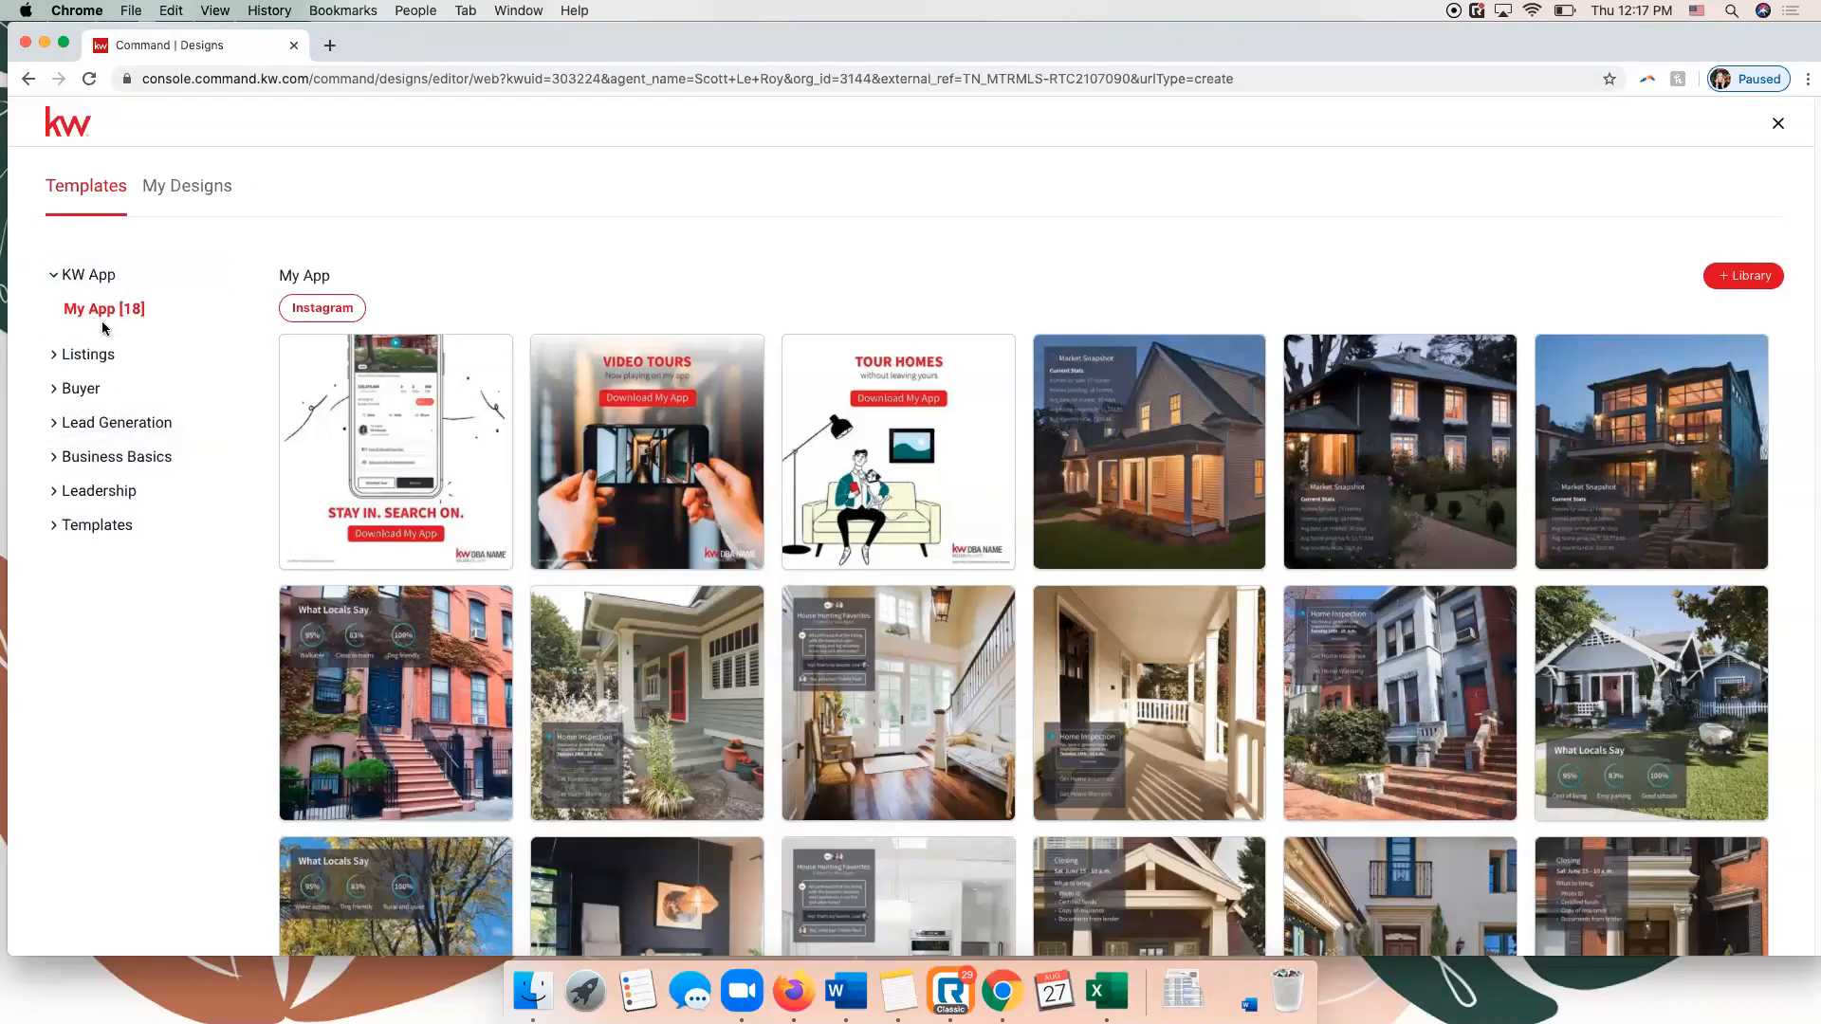
Browse the For Sale listing templates for Instagram, Instagram Stories, LinkedIn and Twitter, returning to the Facebook templates.
mouse_move(317, 408)
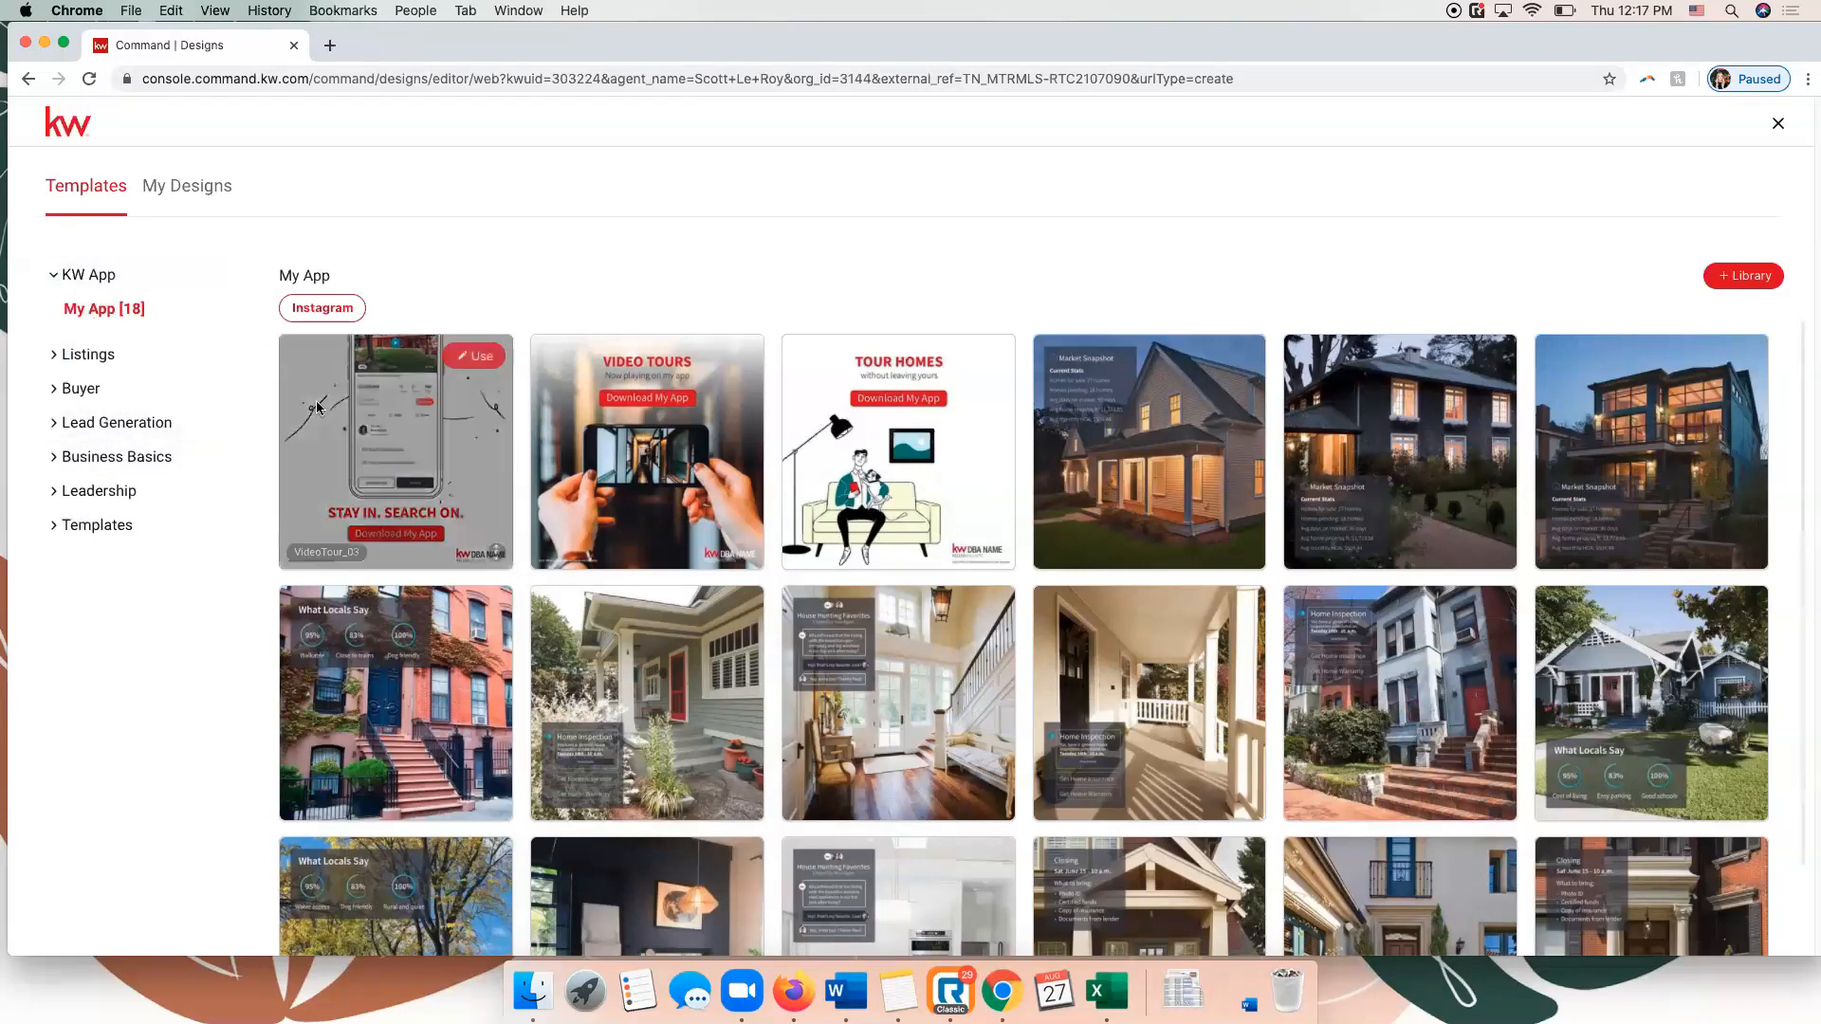
click(96, 357)
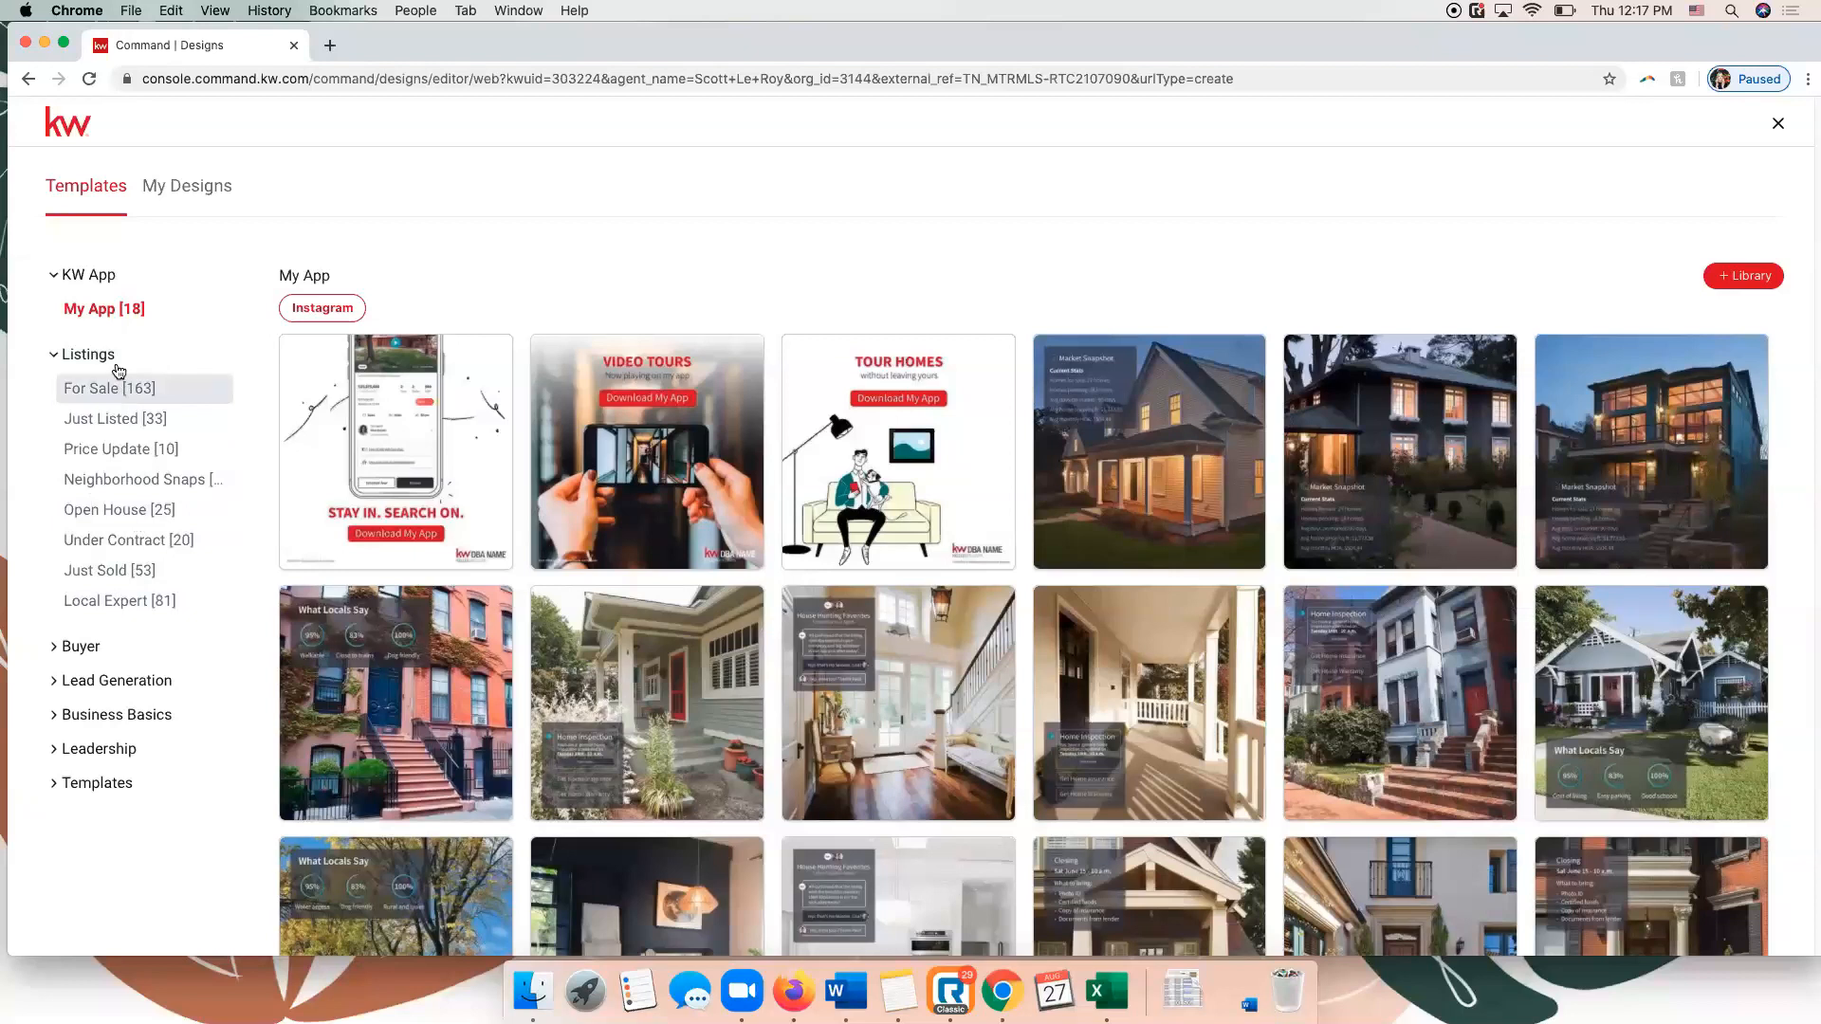
click(122, 380)
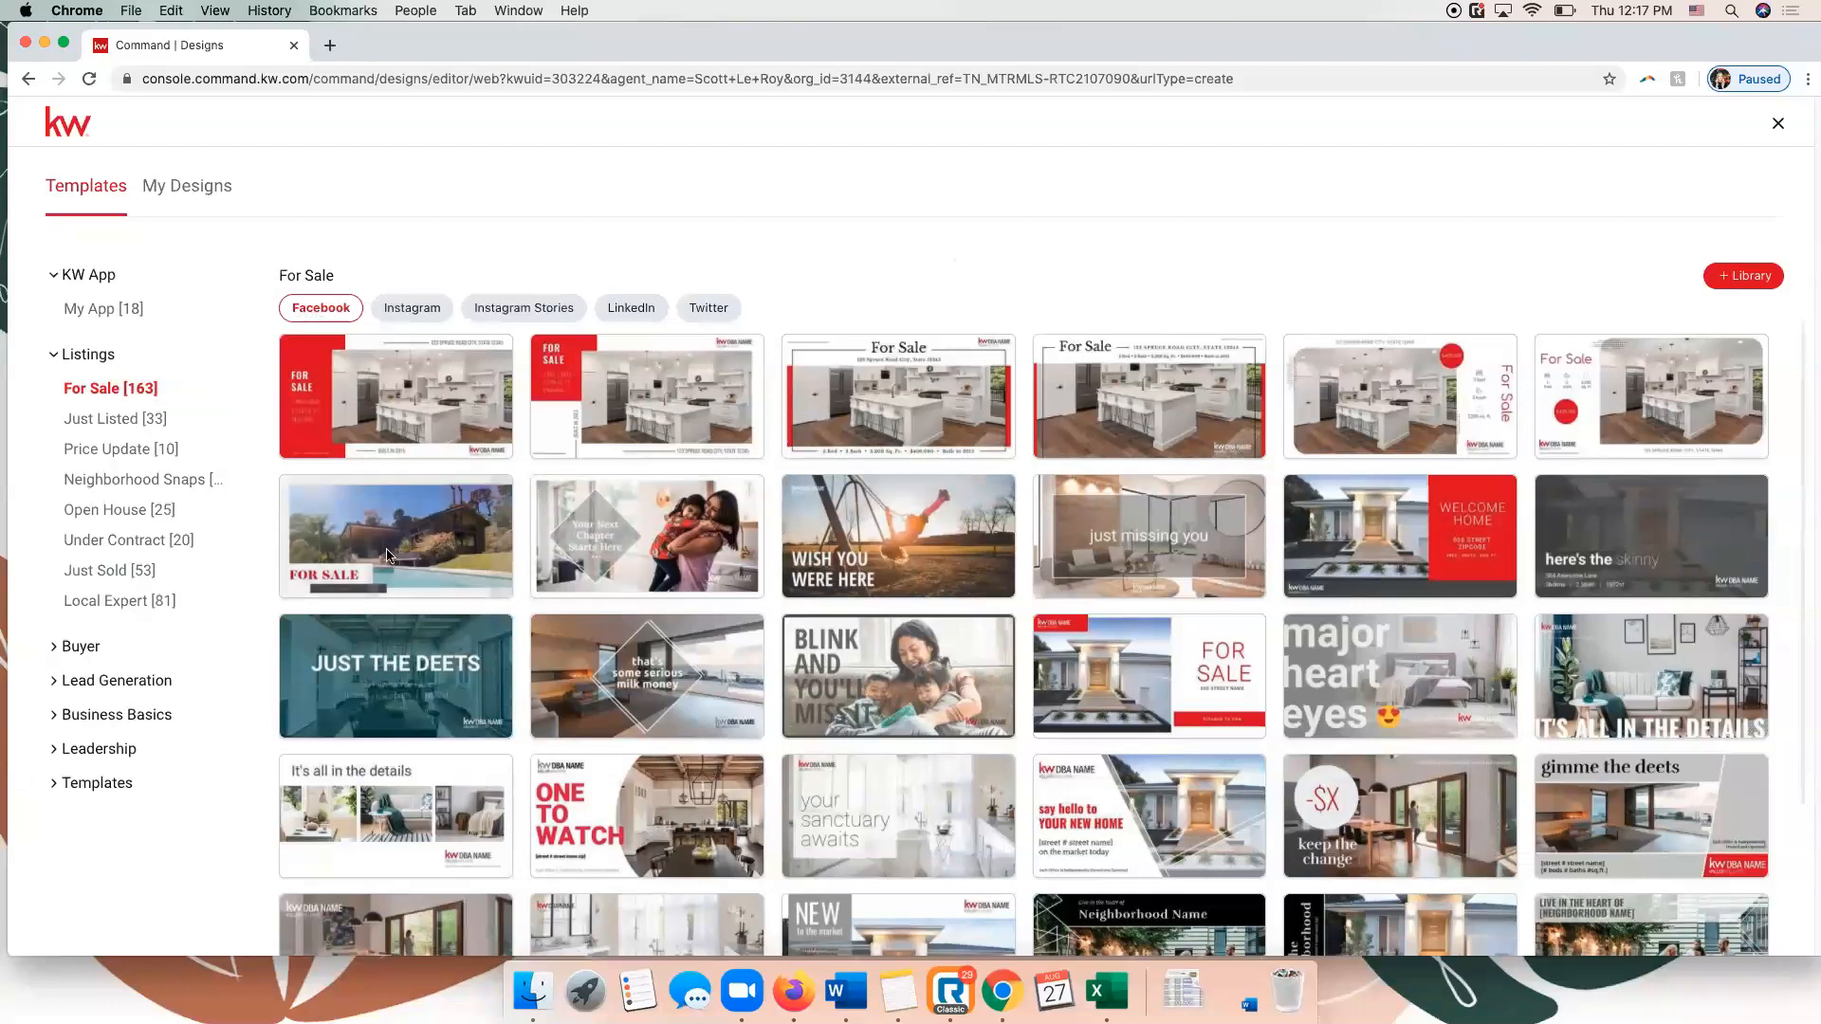
click(422, 321)
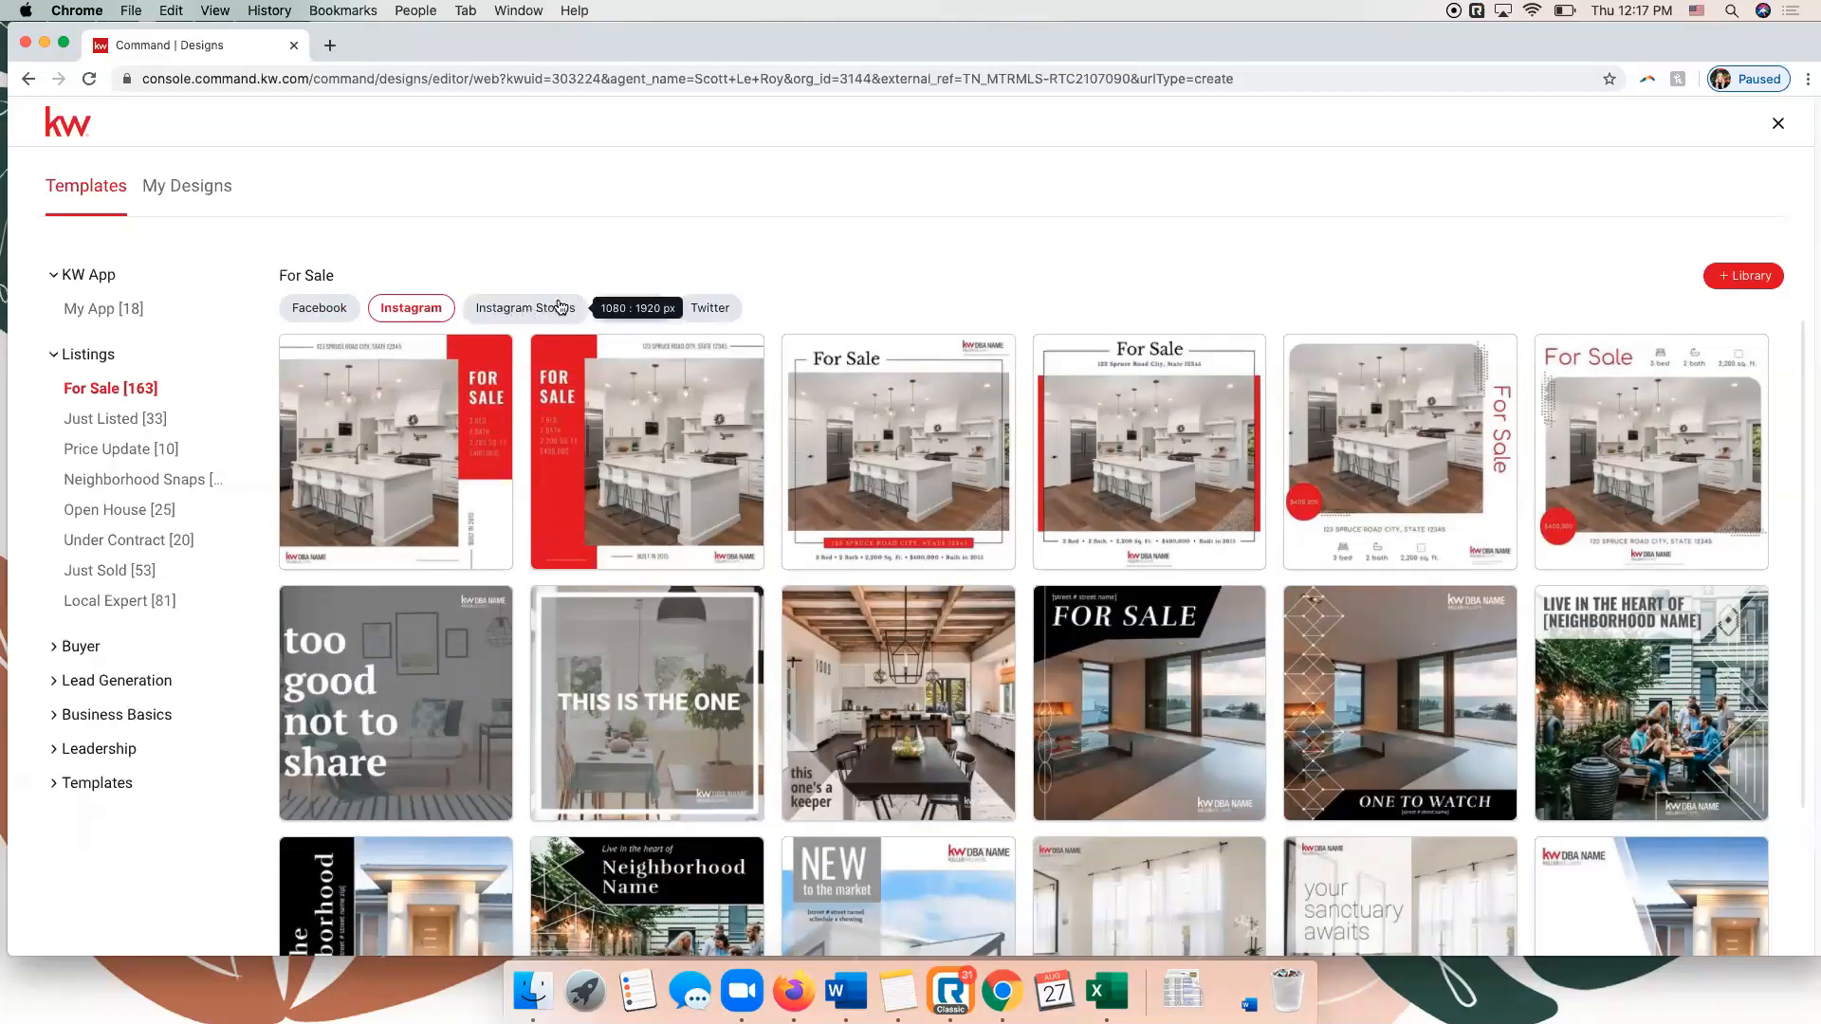
click(557, 310)
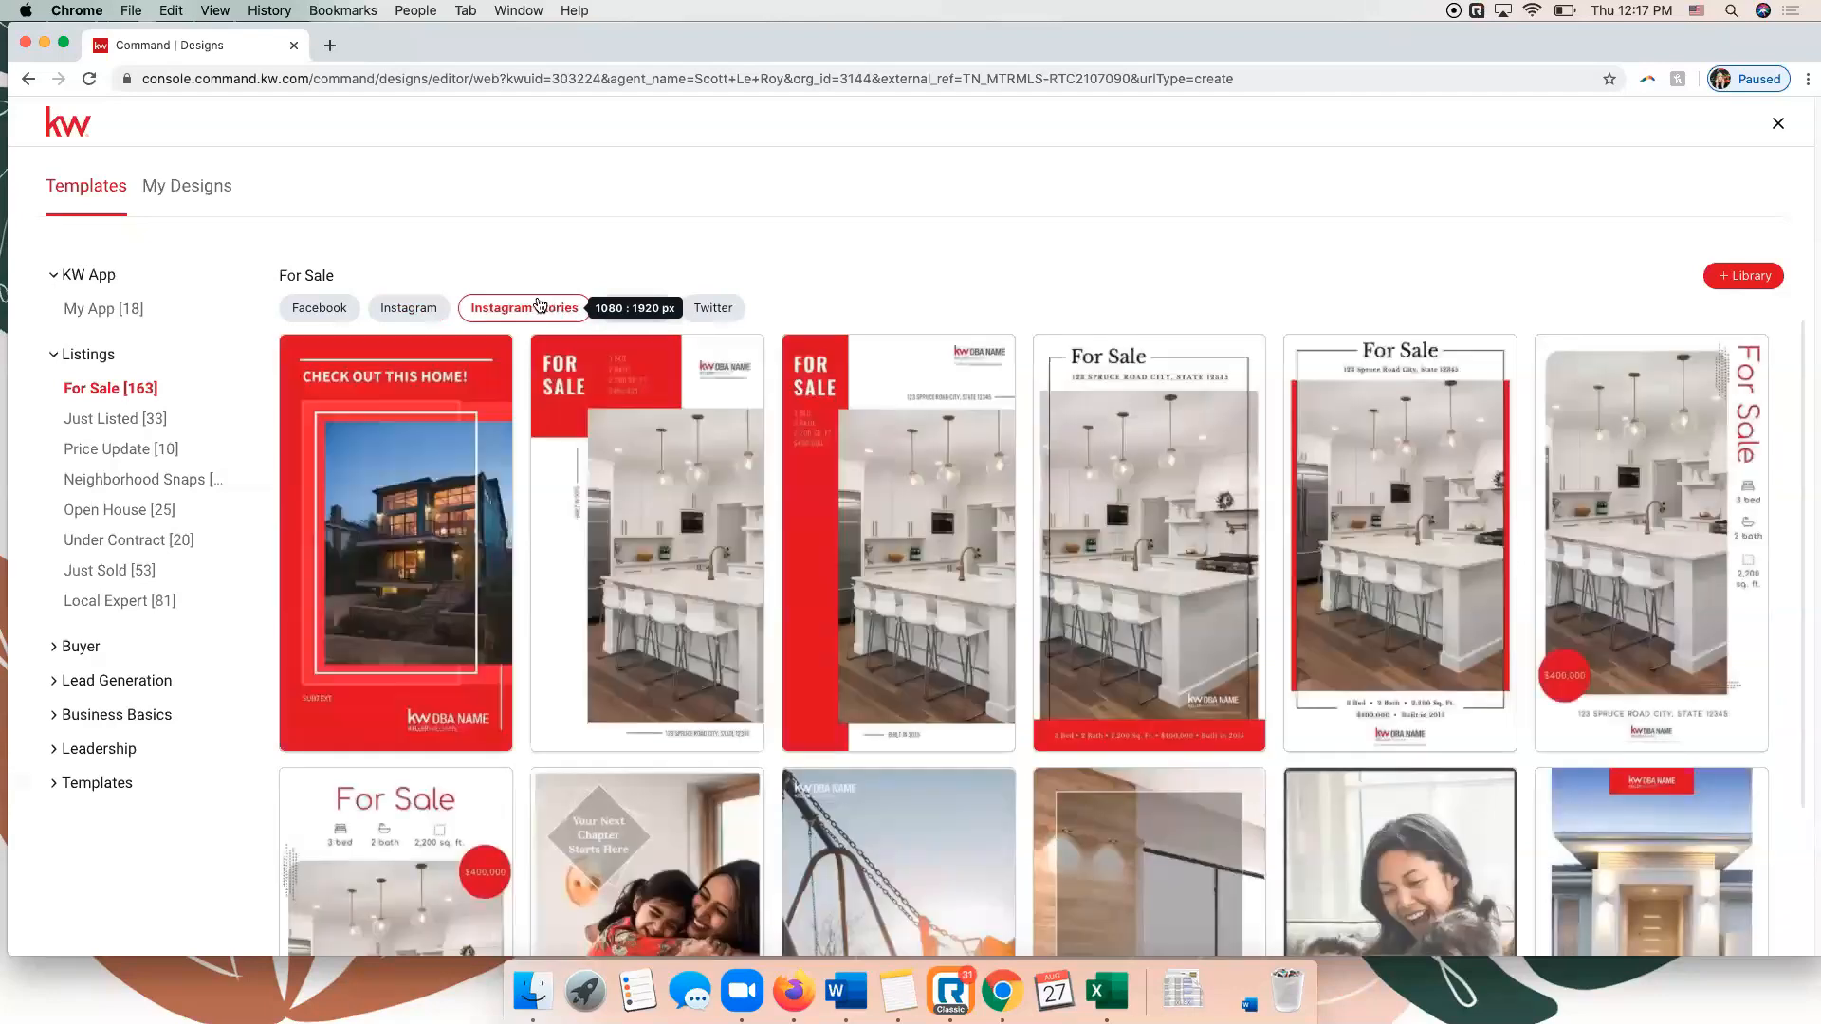
click(648, 308)
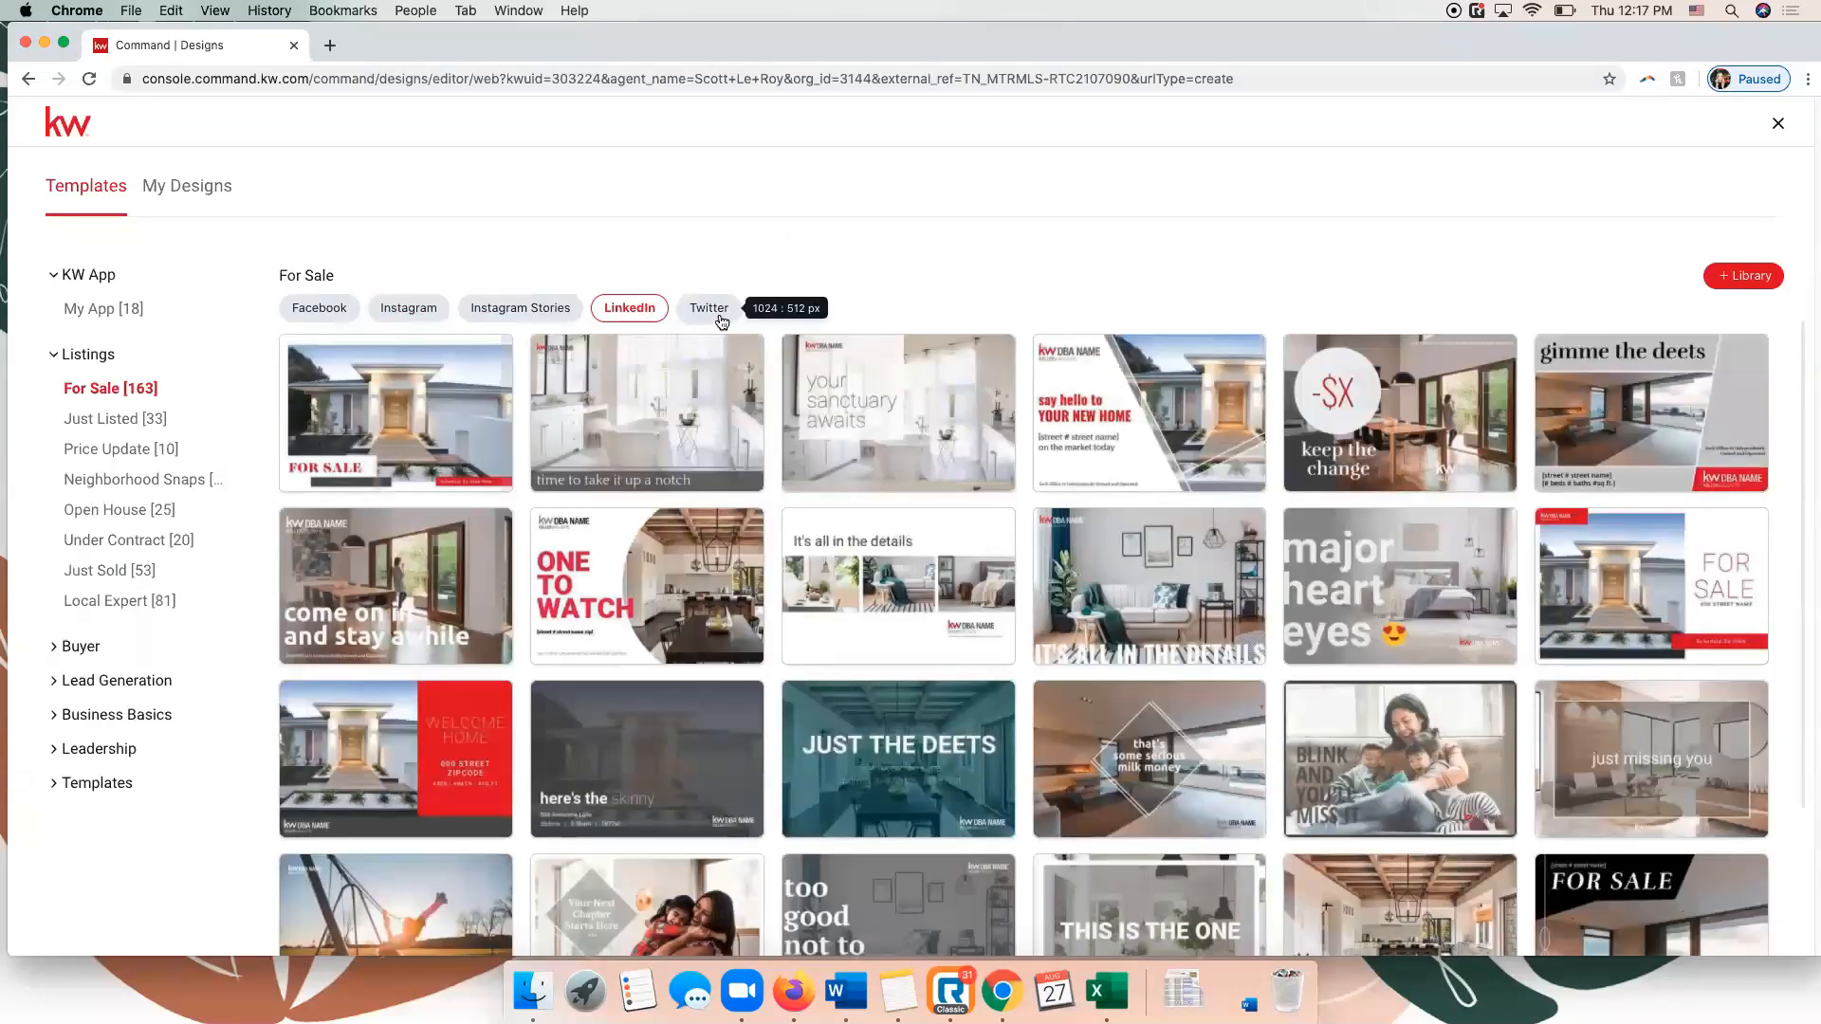
click(719, 317)
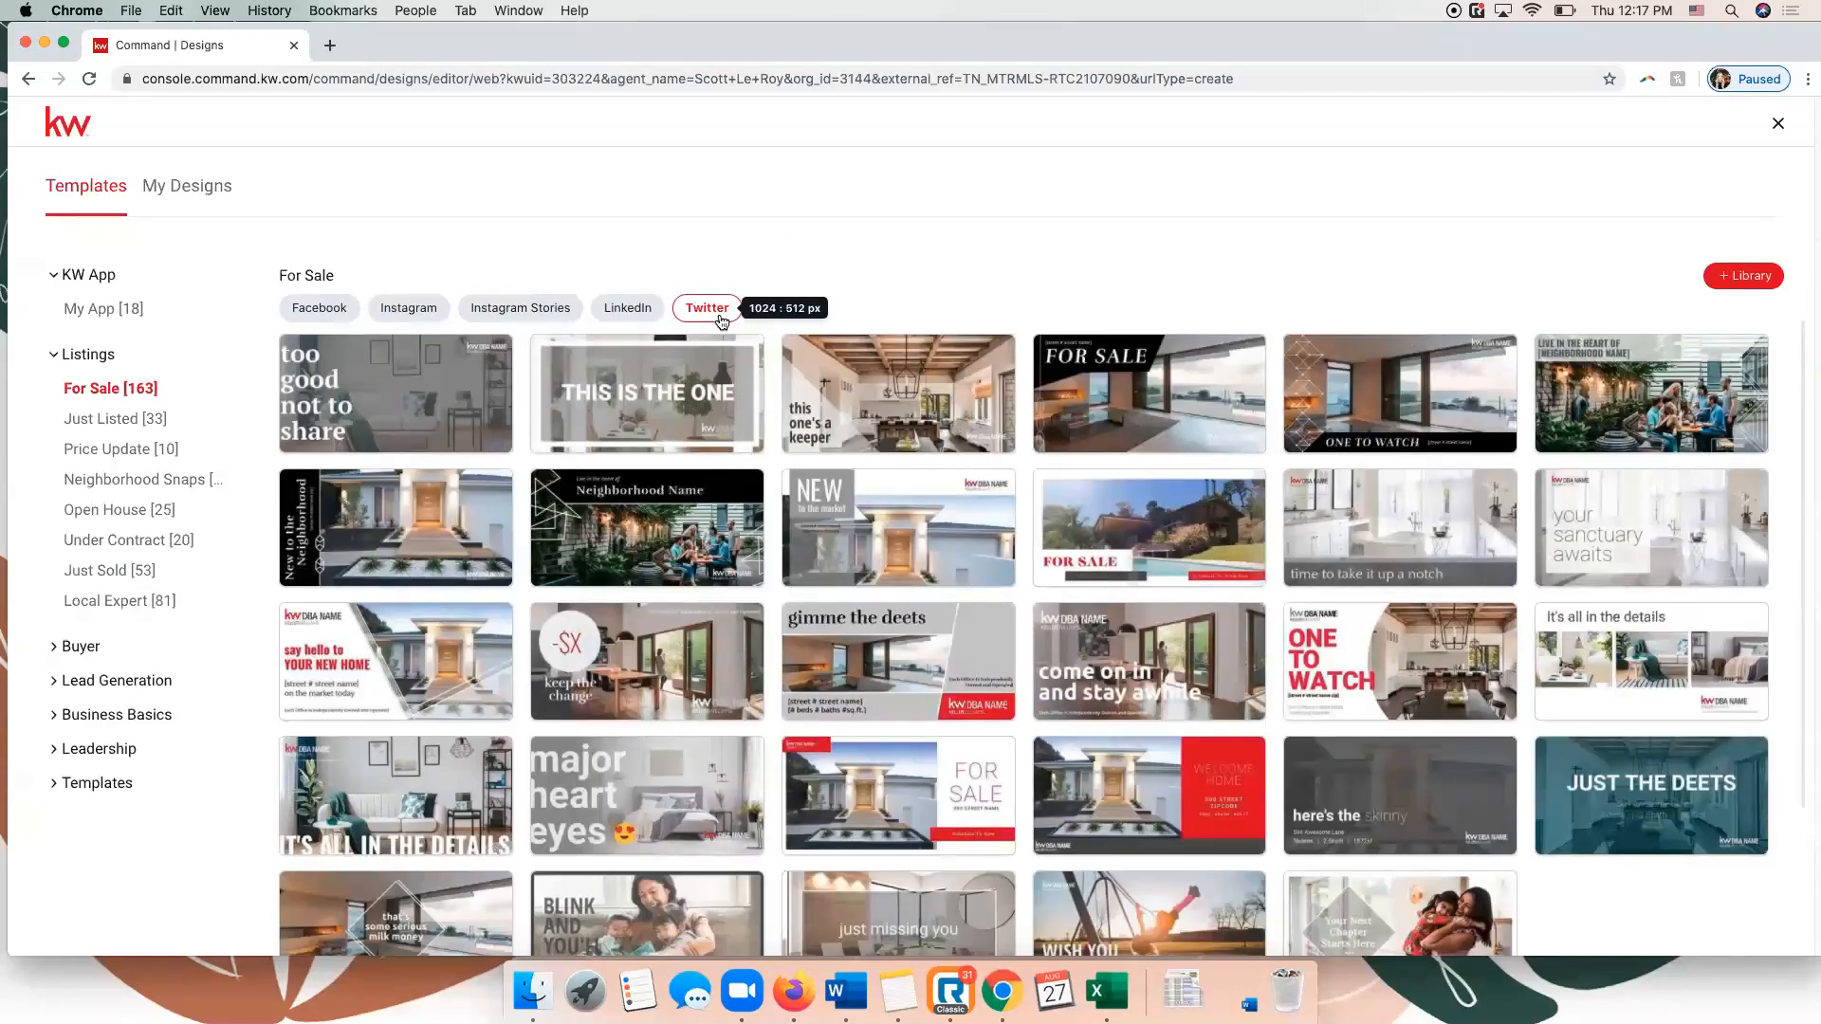
click(333, 309)
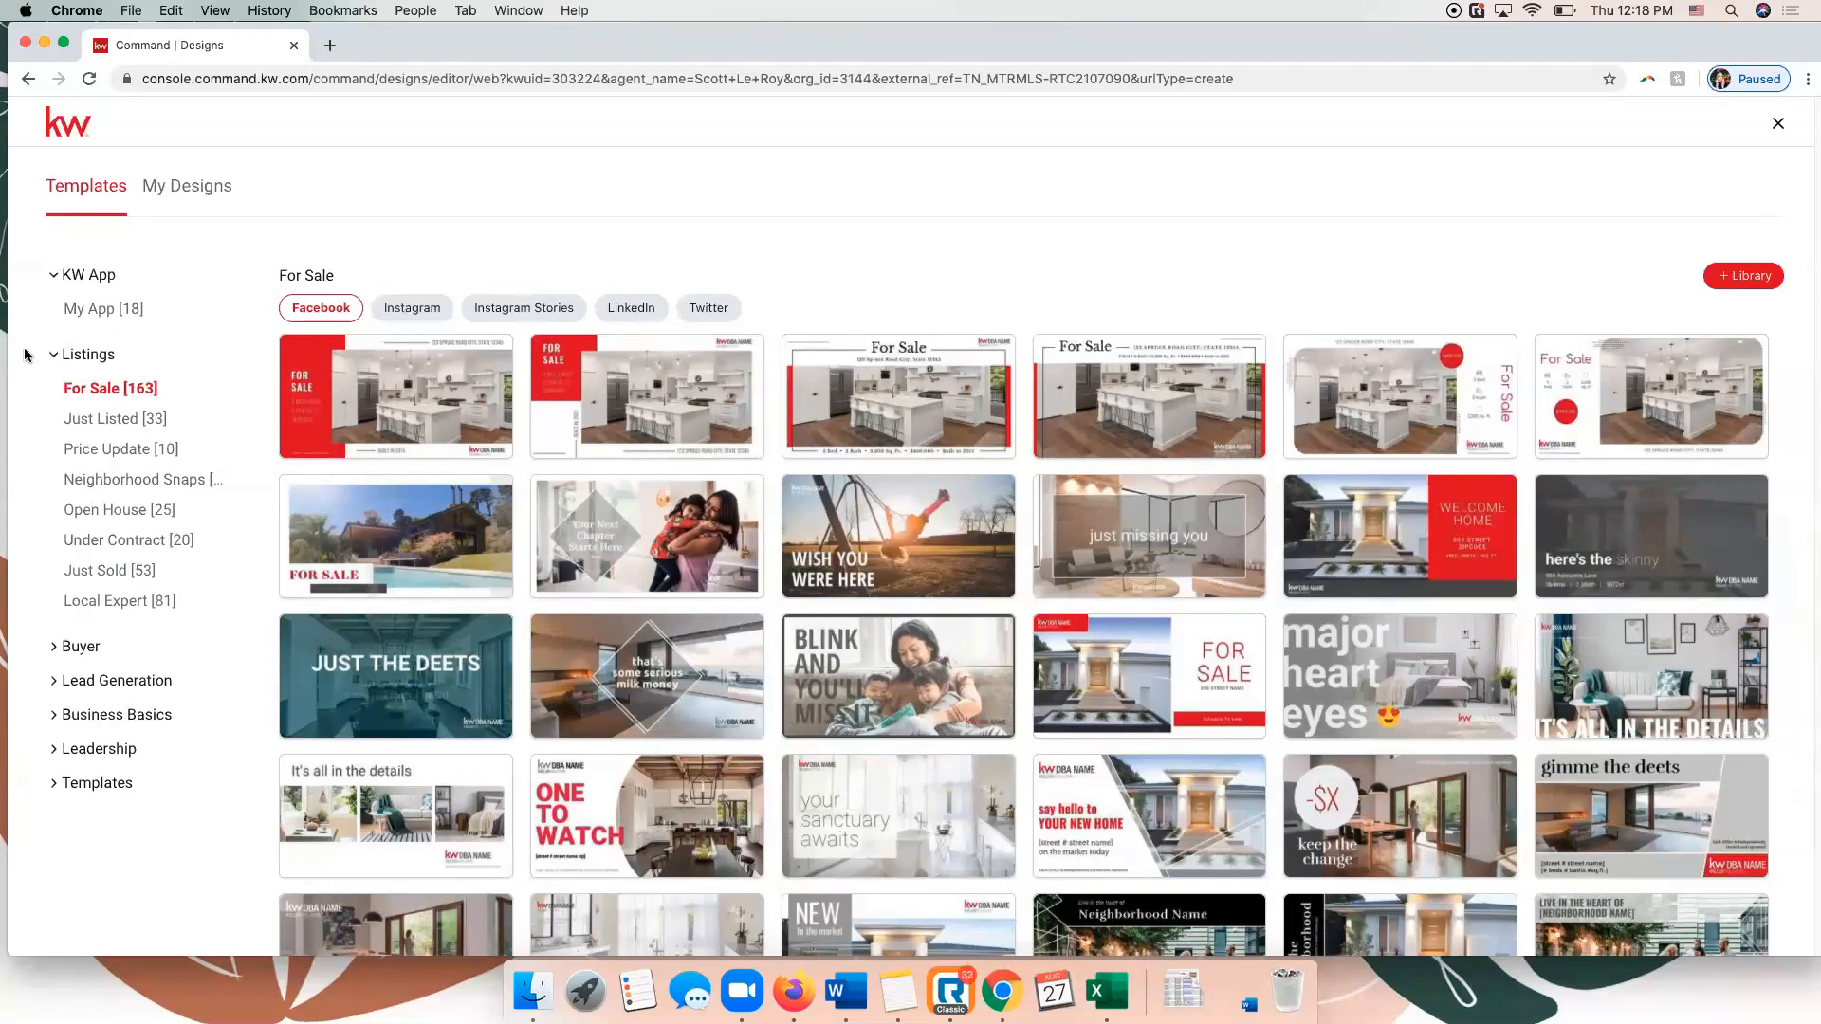
Examine the Buyer, Lead Generation and Business Basics template categories, including Holiday Greetings, Email Signatures and Social Branding, and collapse them again.
click(76, 654)
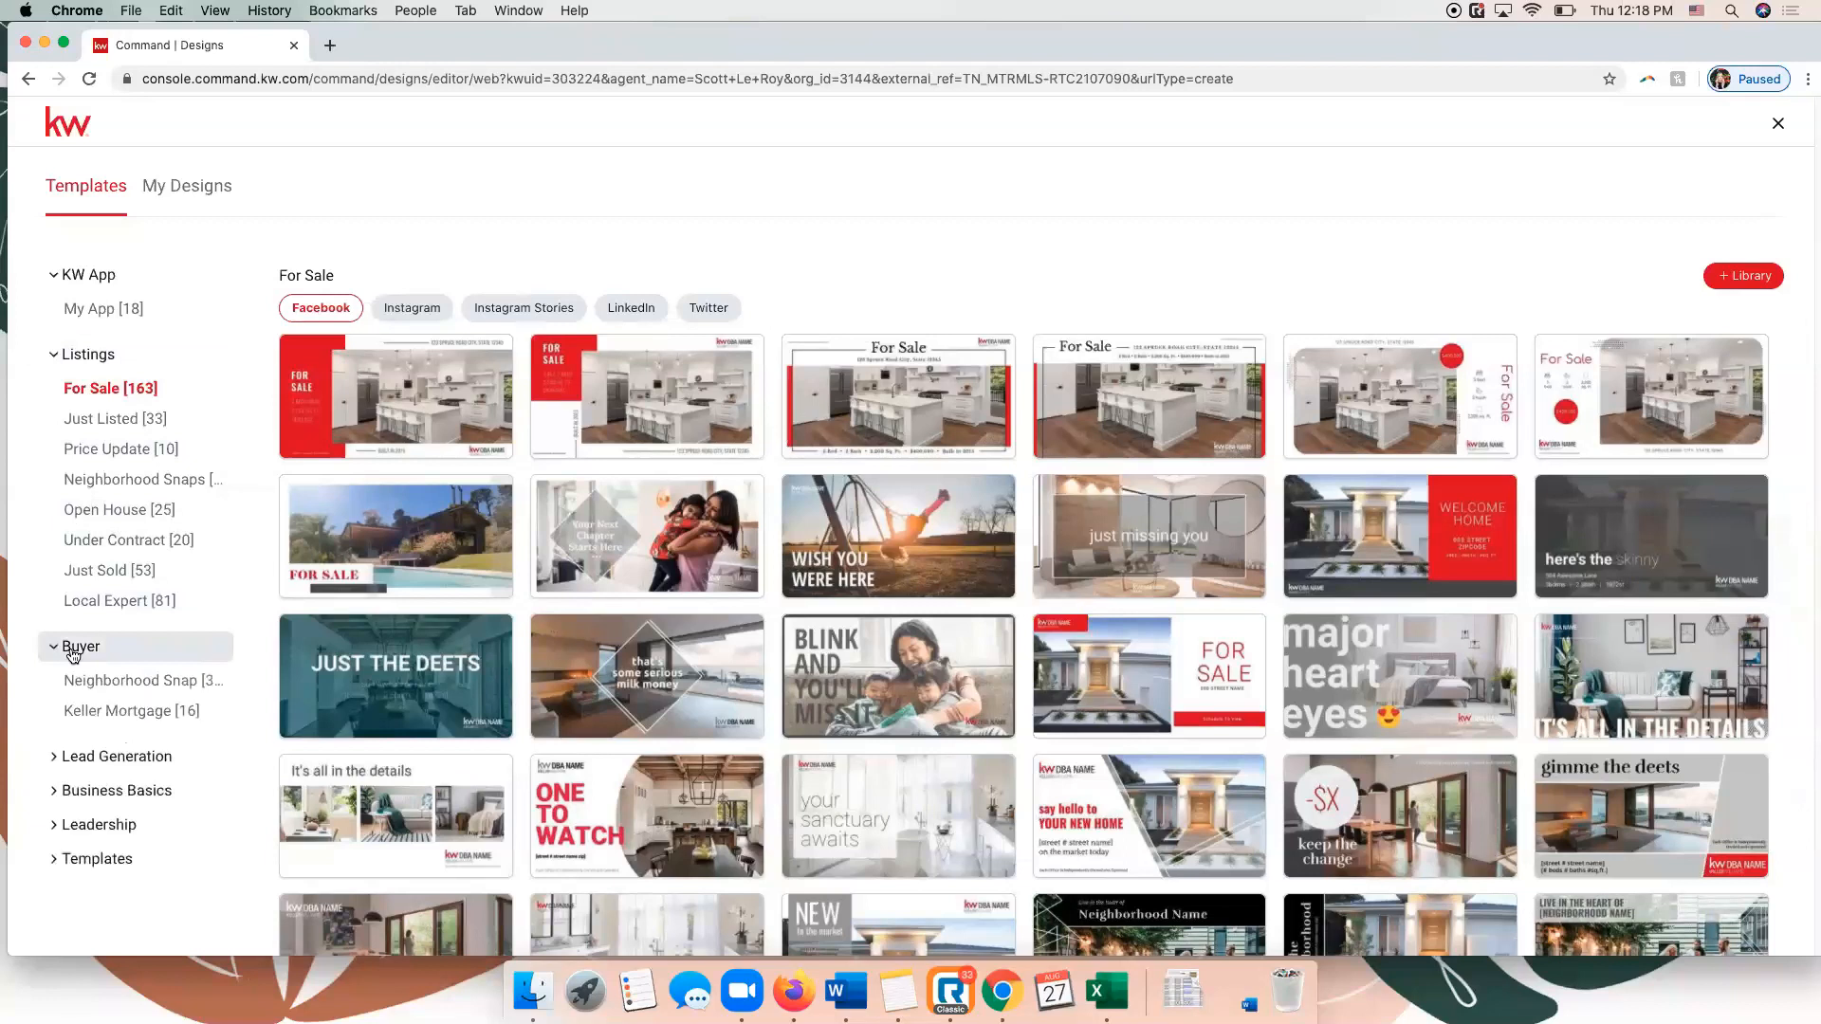
click(75, 756)
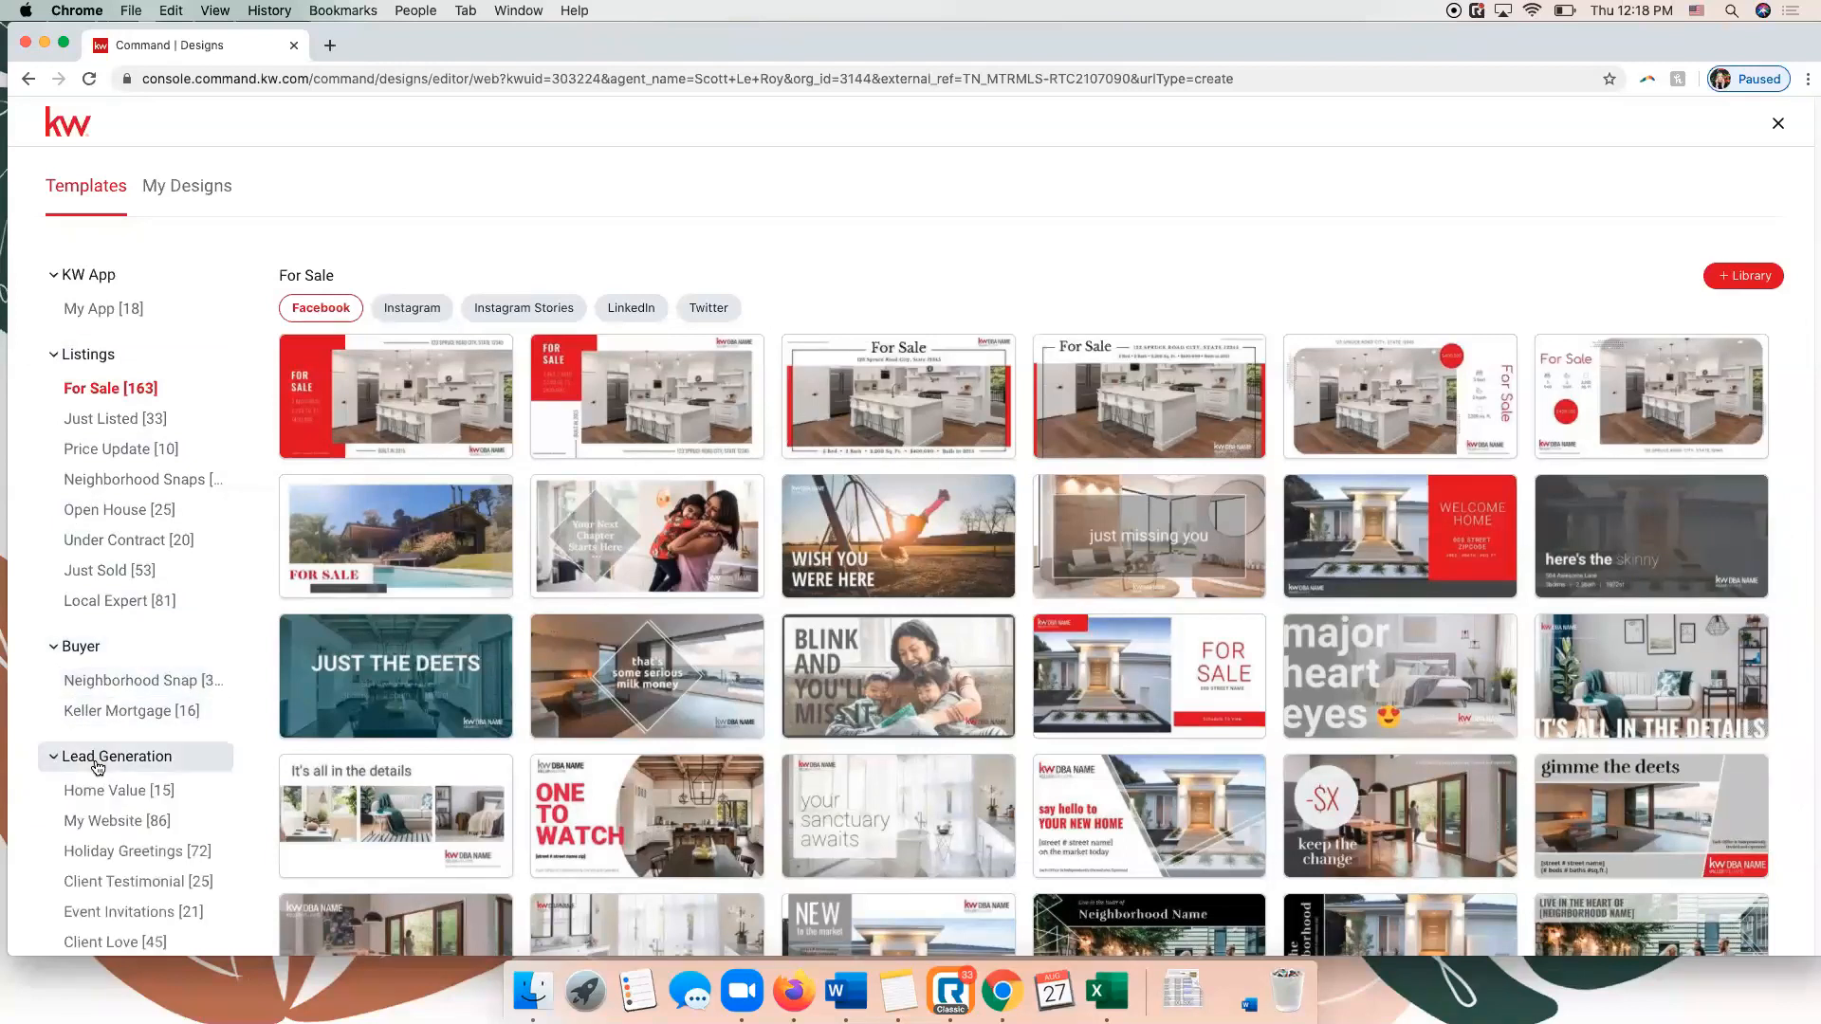
scroll(104, 749, down, 3)
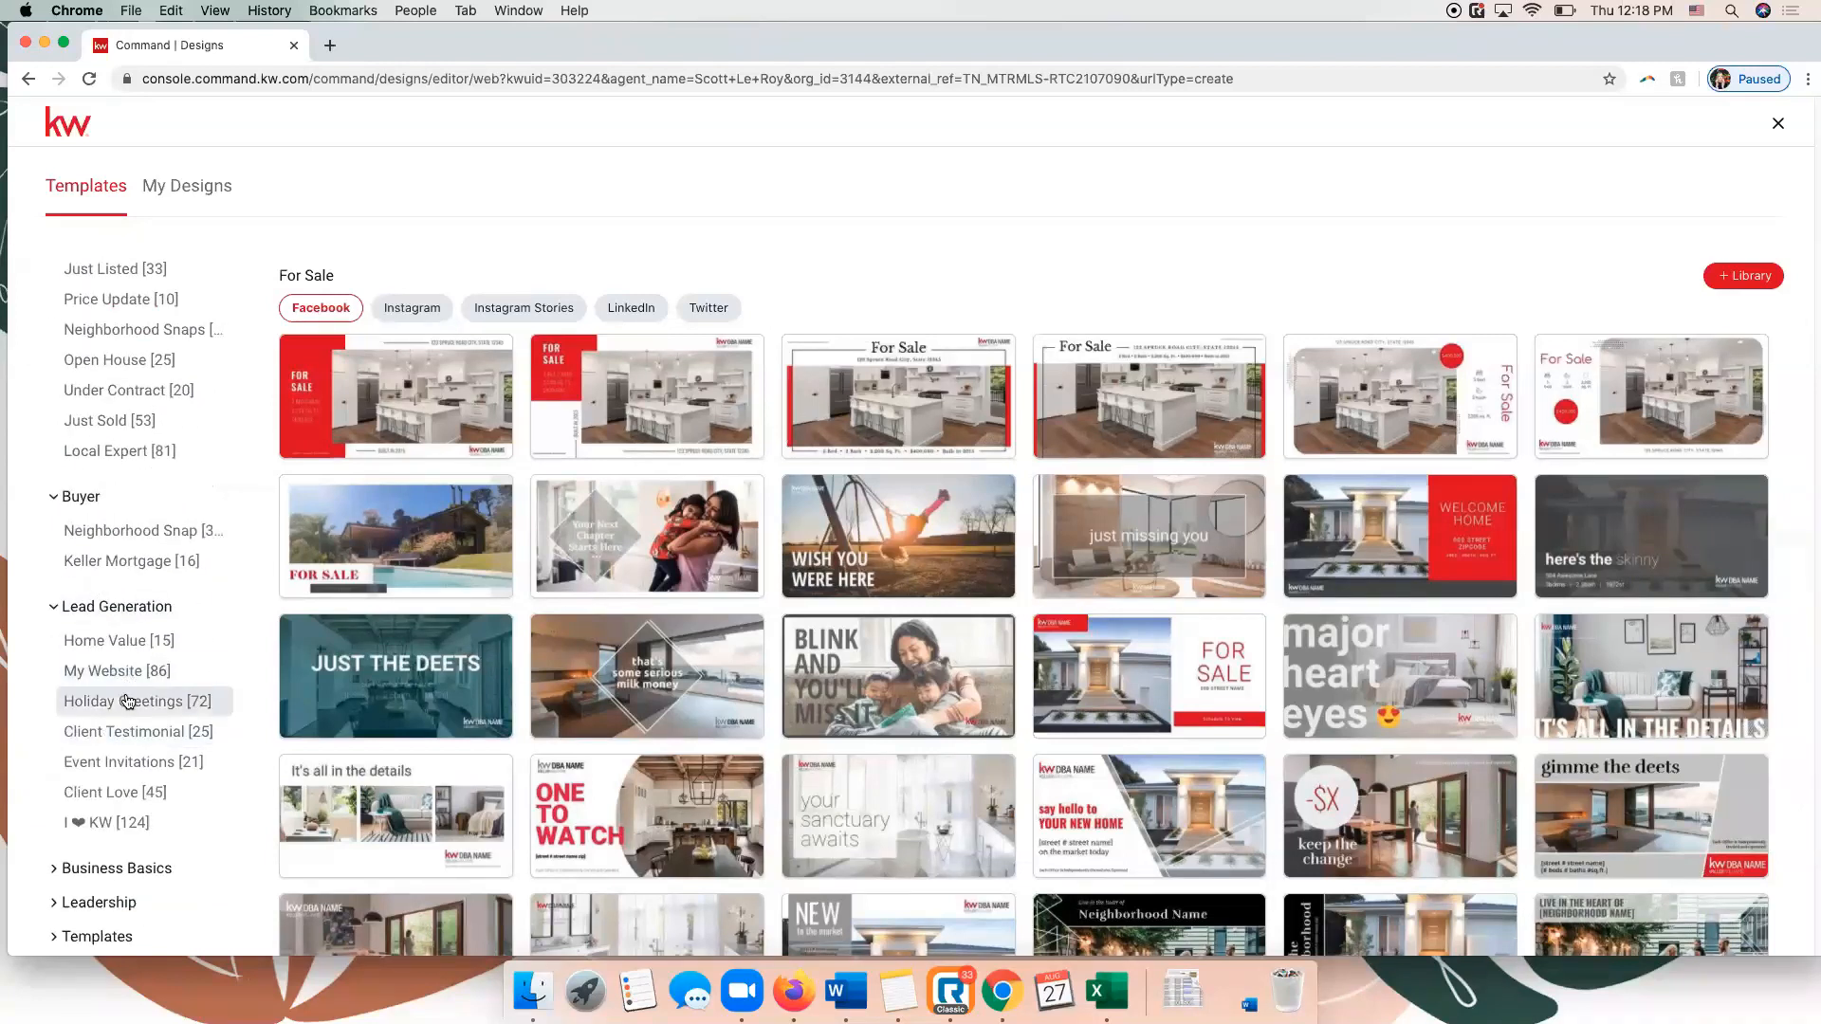
click(126, 701)
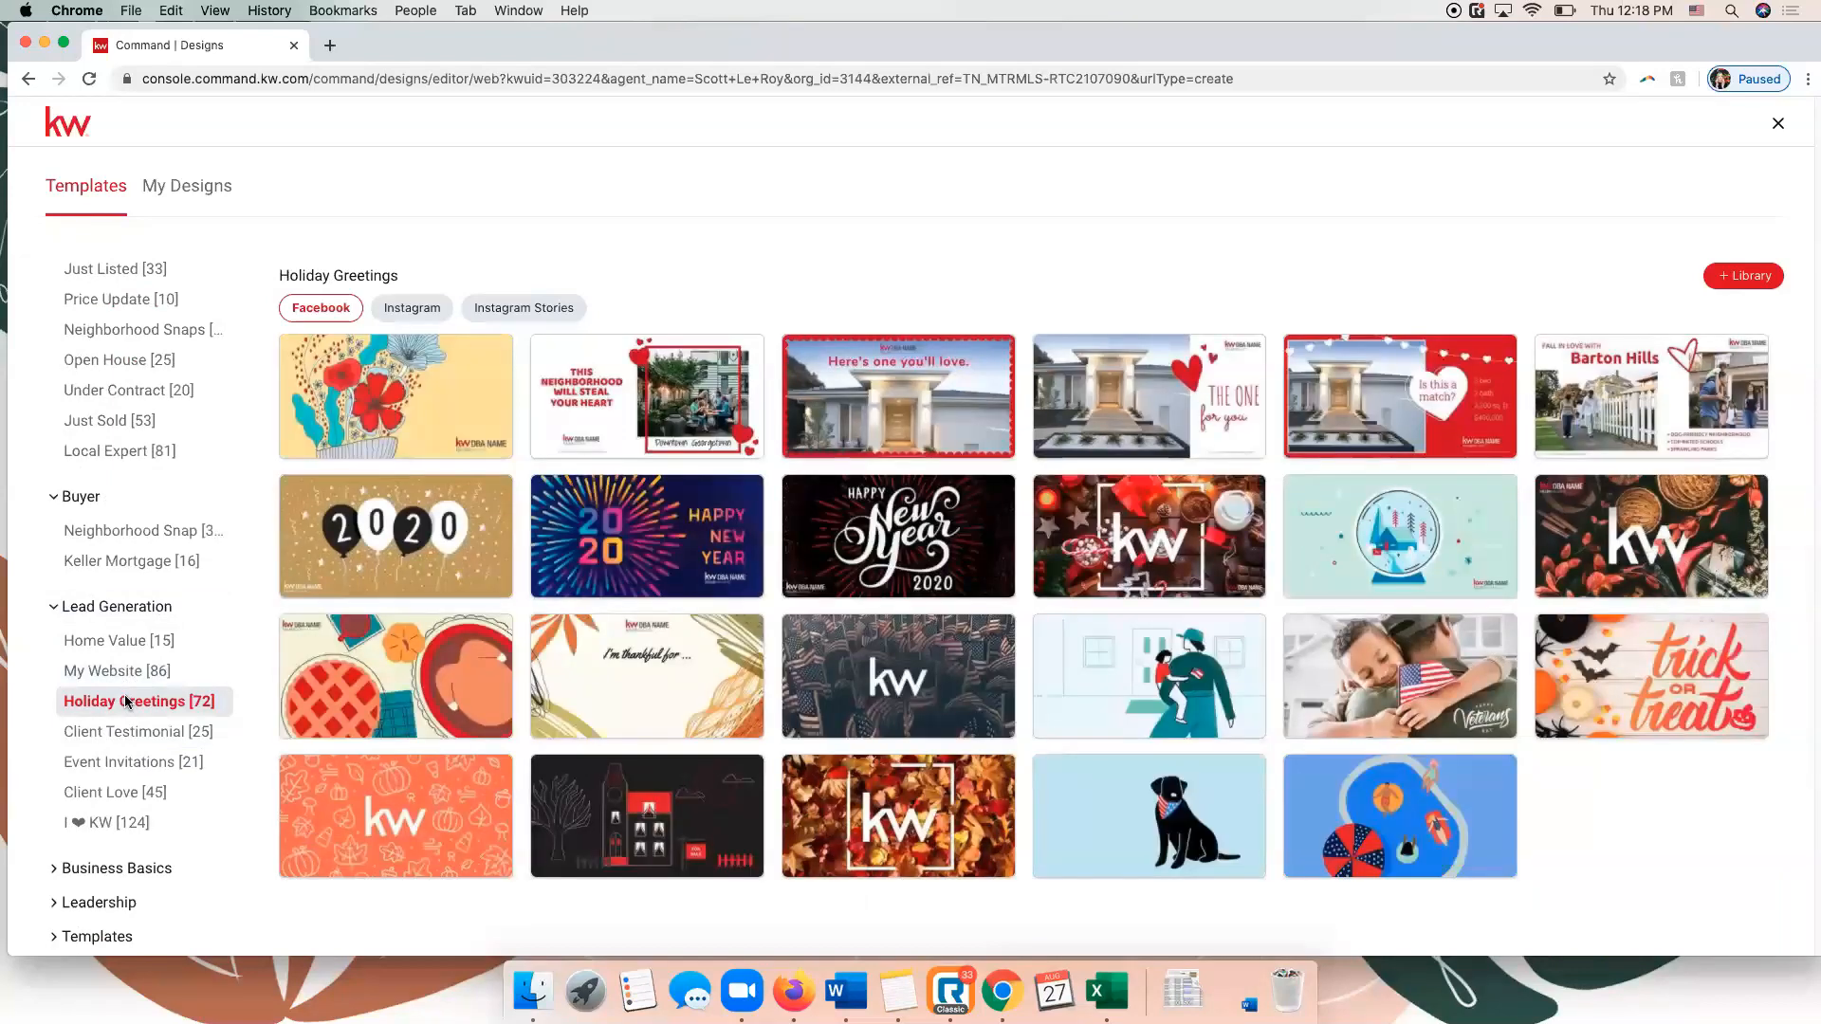
click(104, 870)
scroll(85, 823, down, 2)
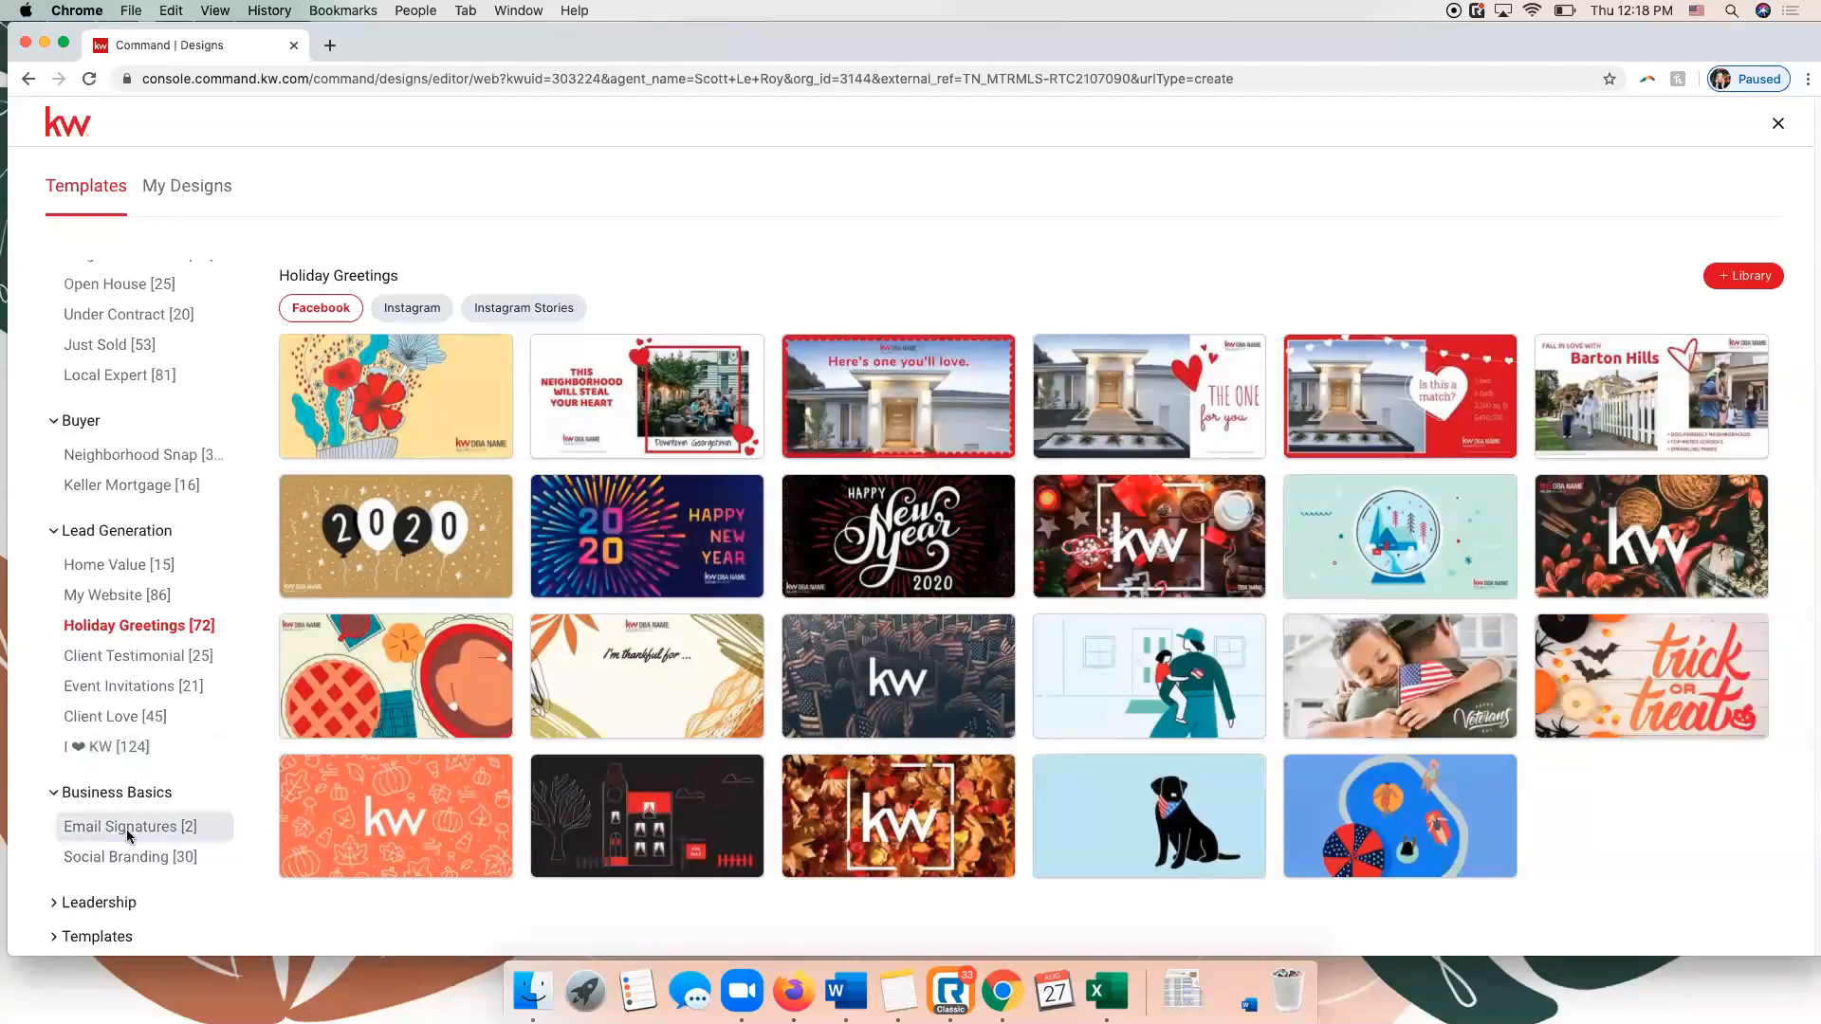
click(127, 827)
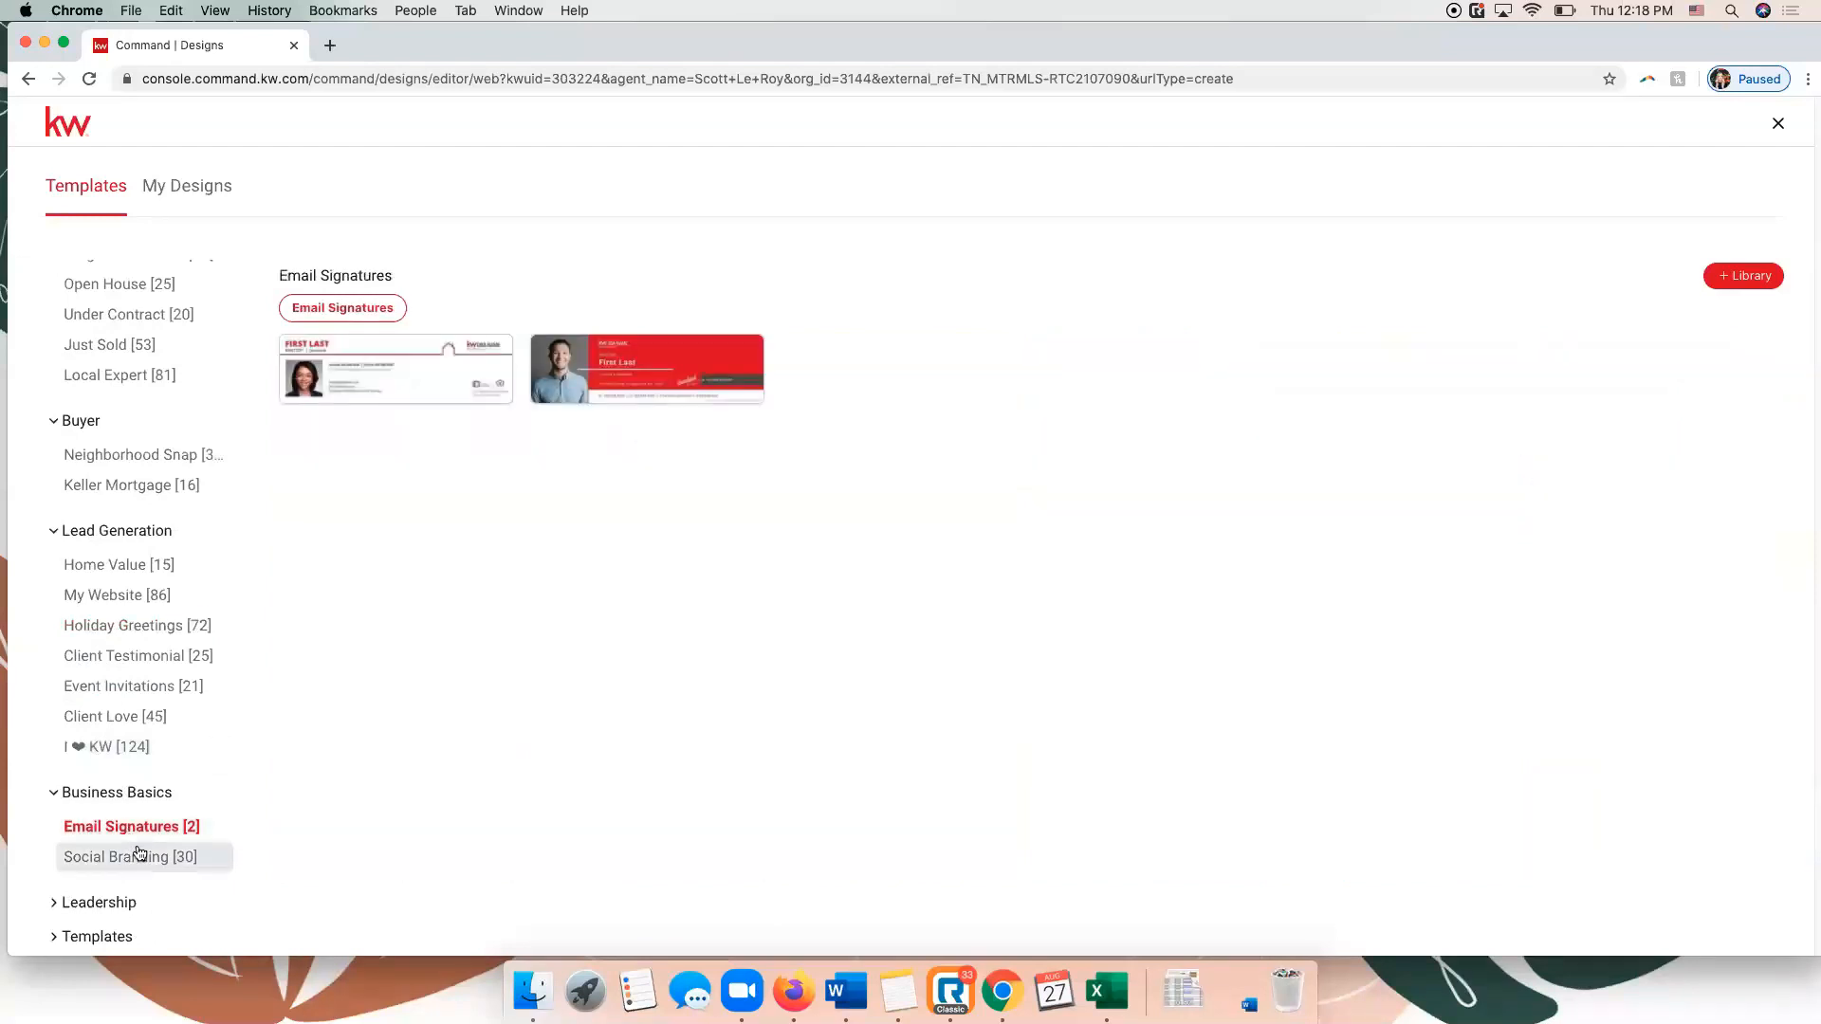
click(138, 856)
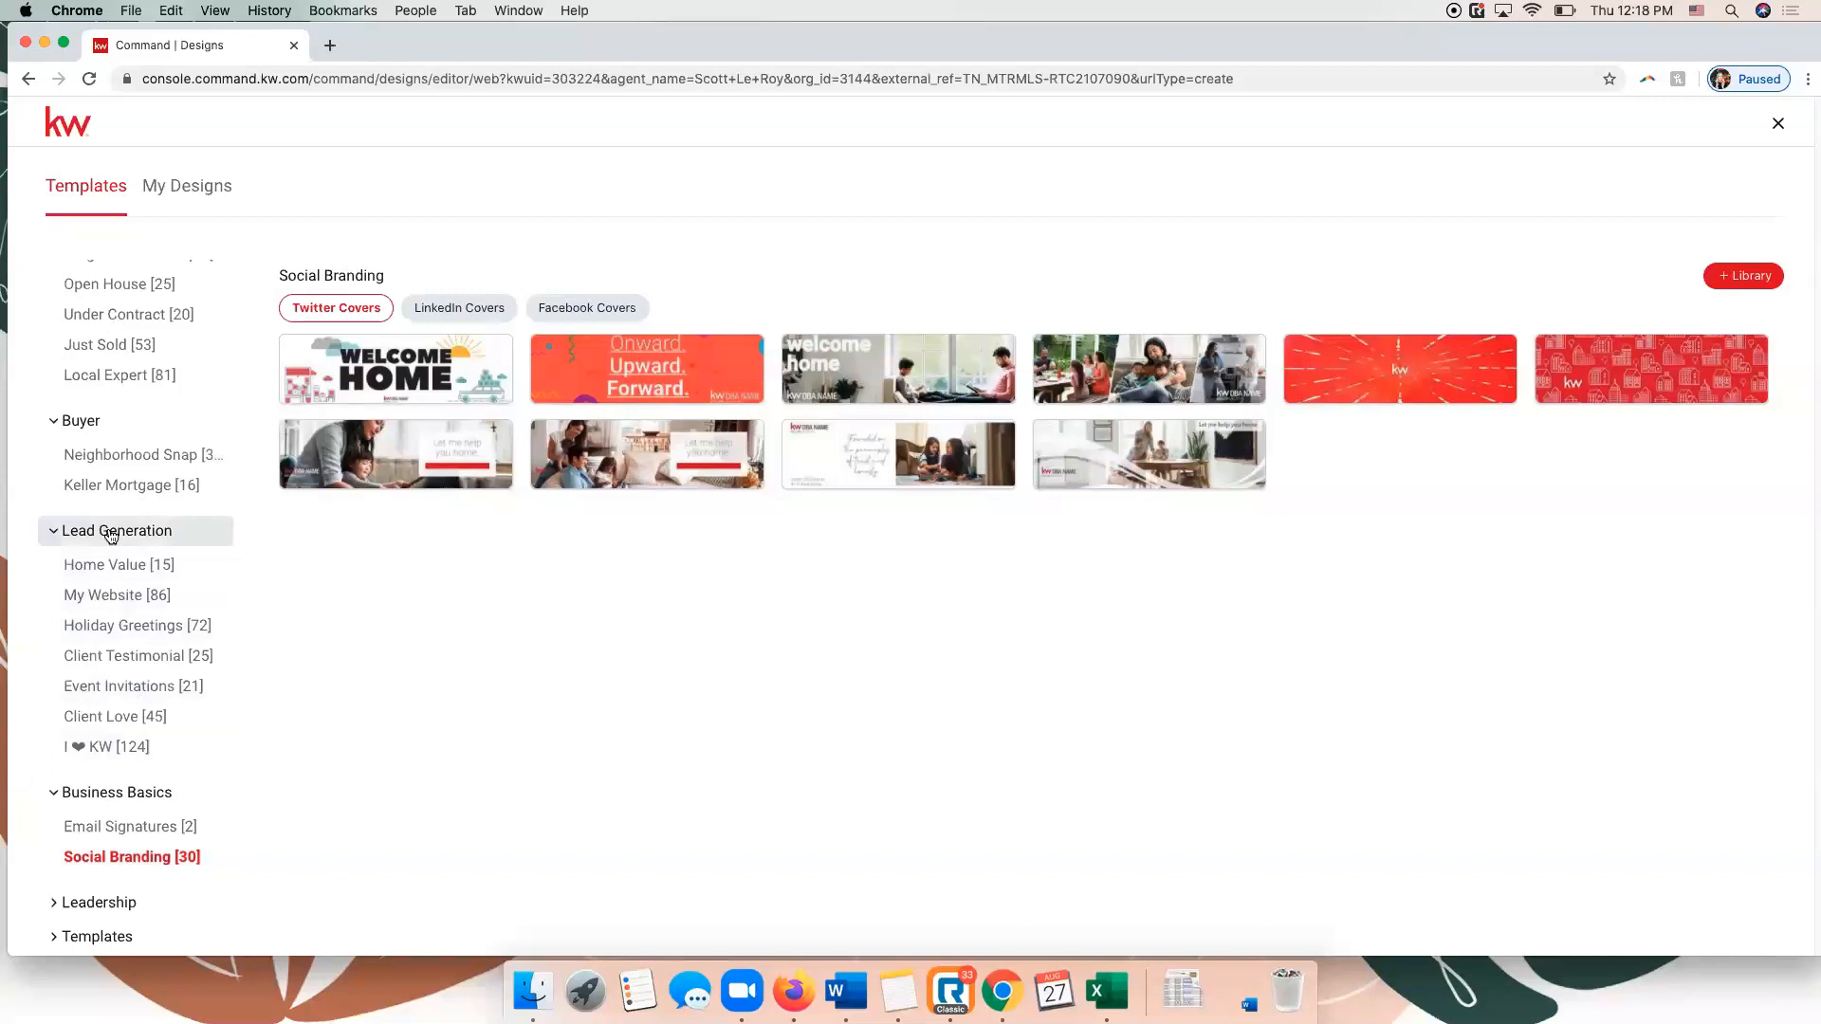
click(99, 806)
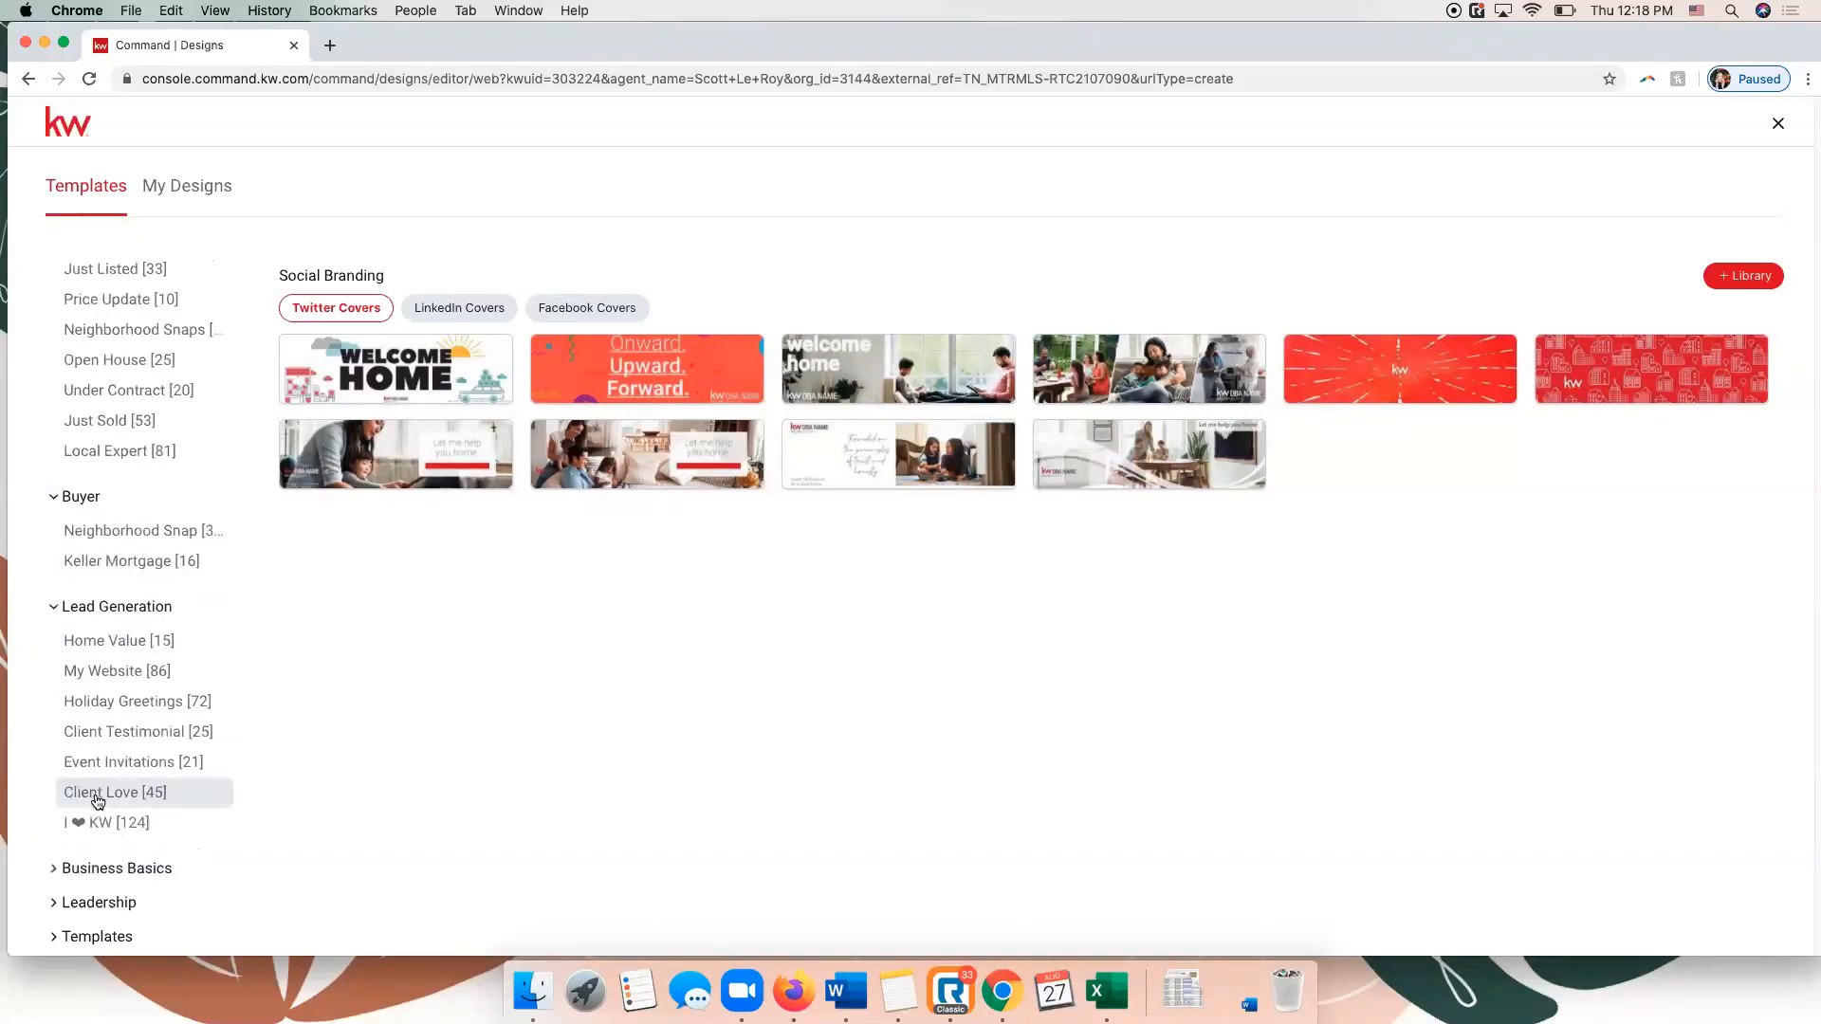
click(112, 608)
click(81, 646)
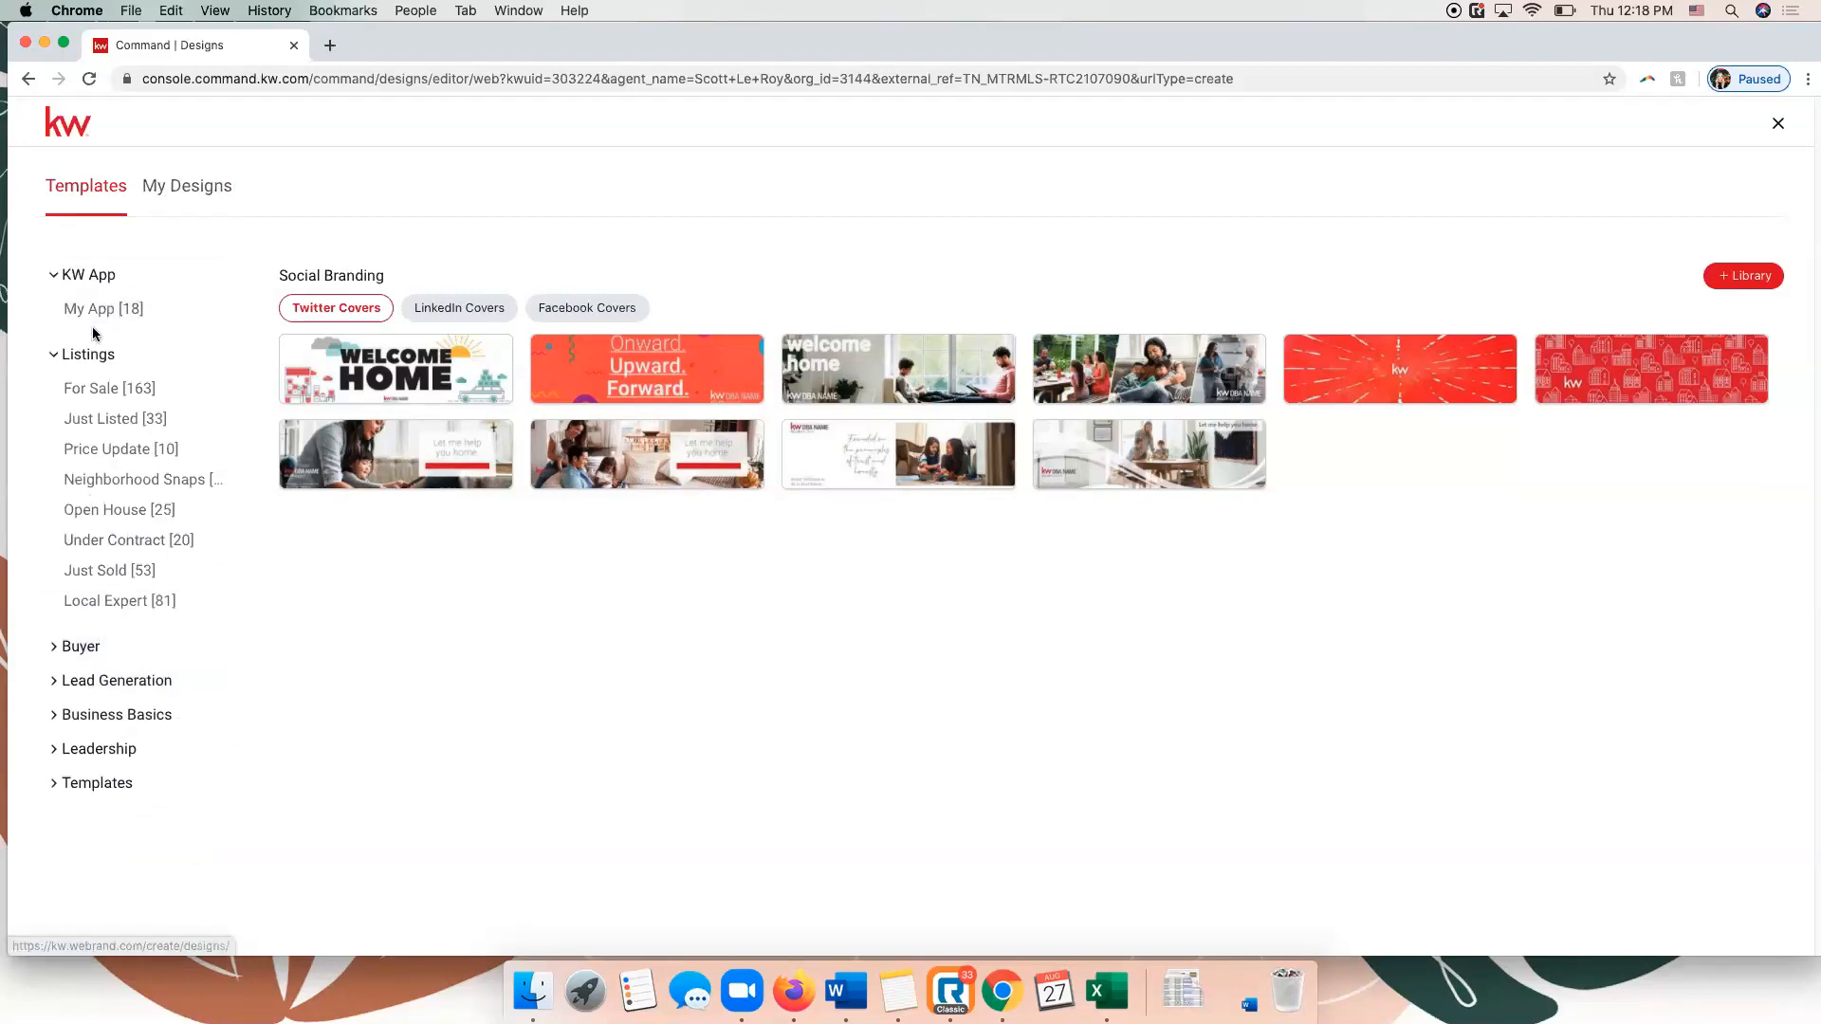
Open the Facebook For Sale template 07_FS_FB from the Listings category for editing.
click(117, 389)
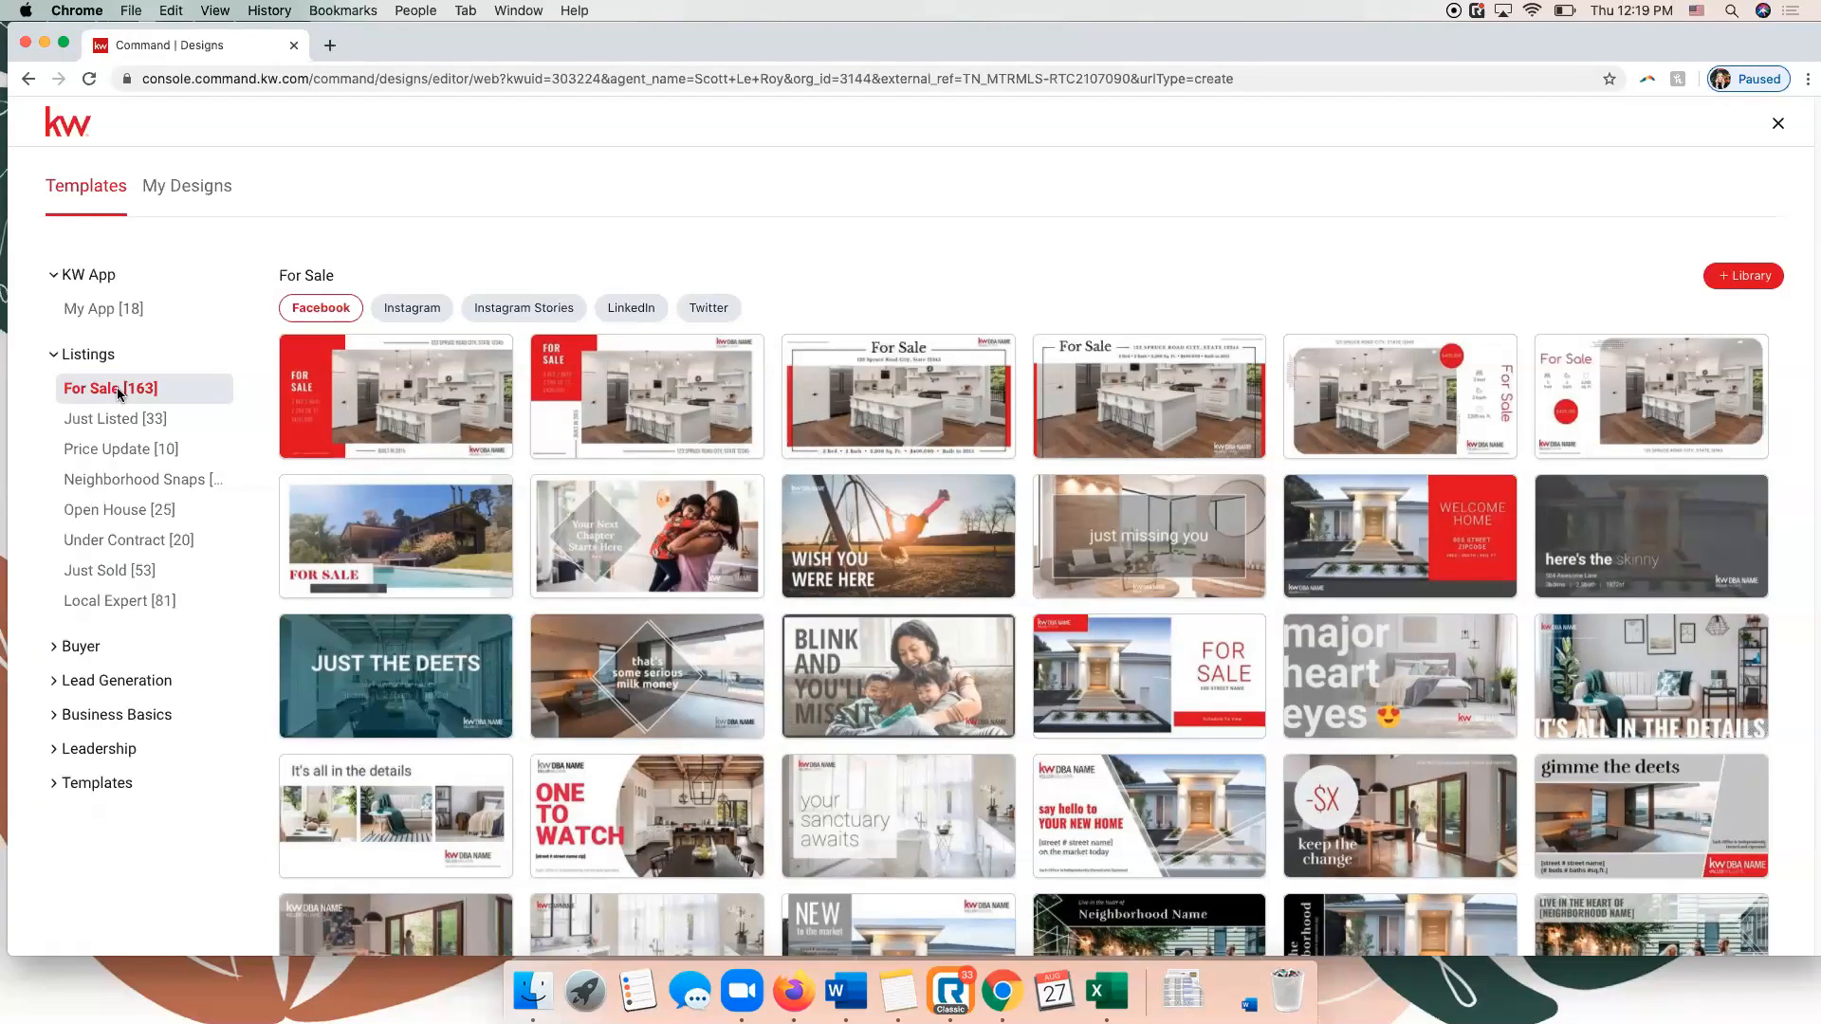
mouse_move(302, 404)
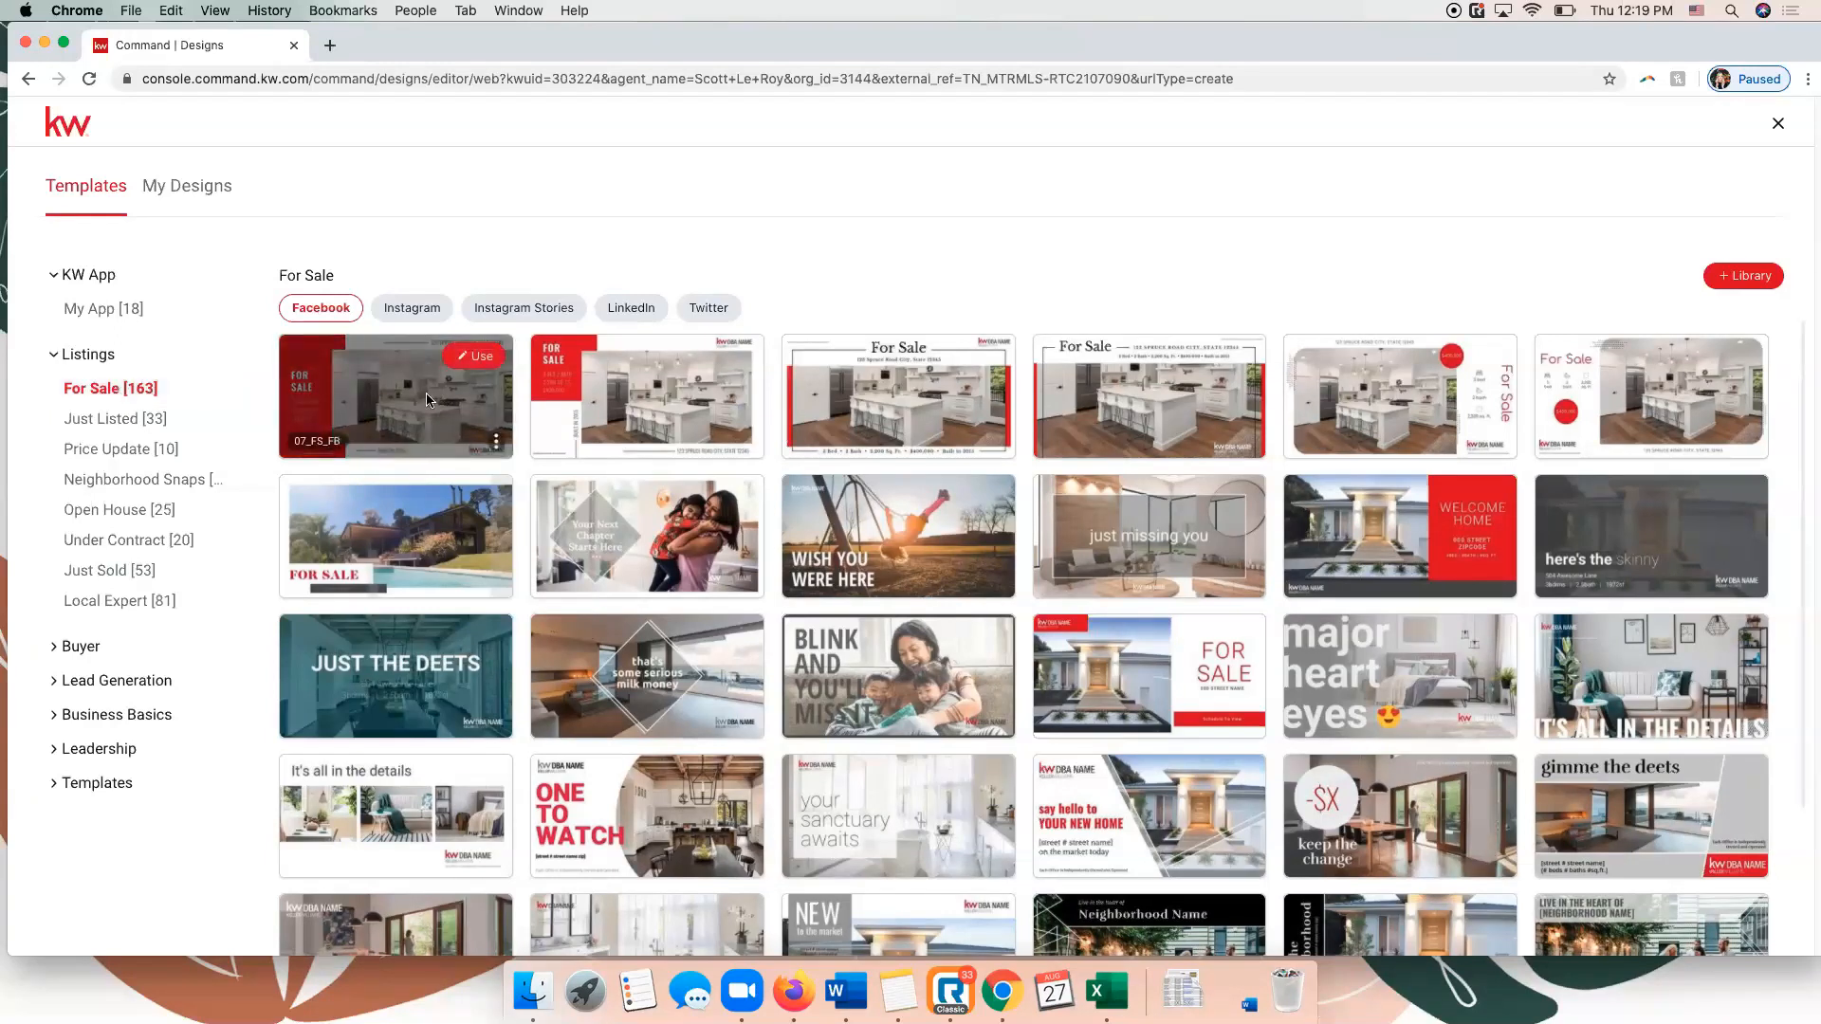
click(479, 358)
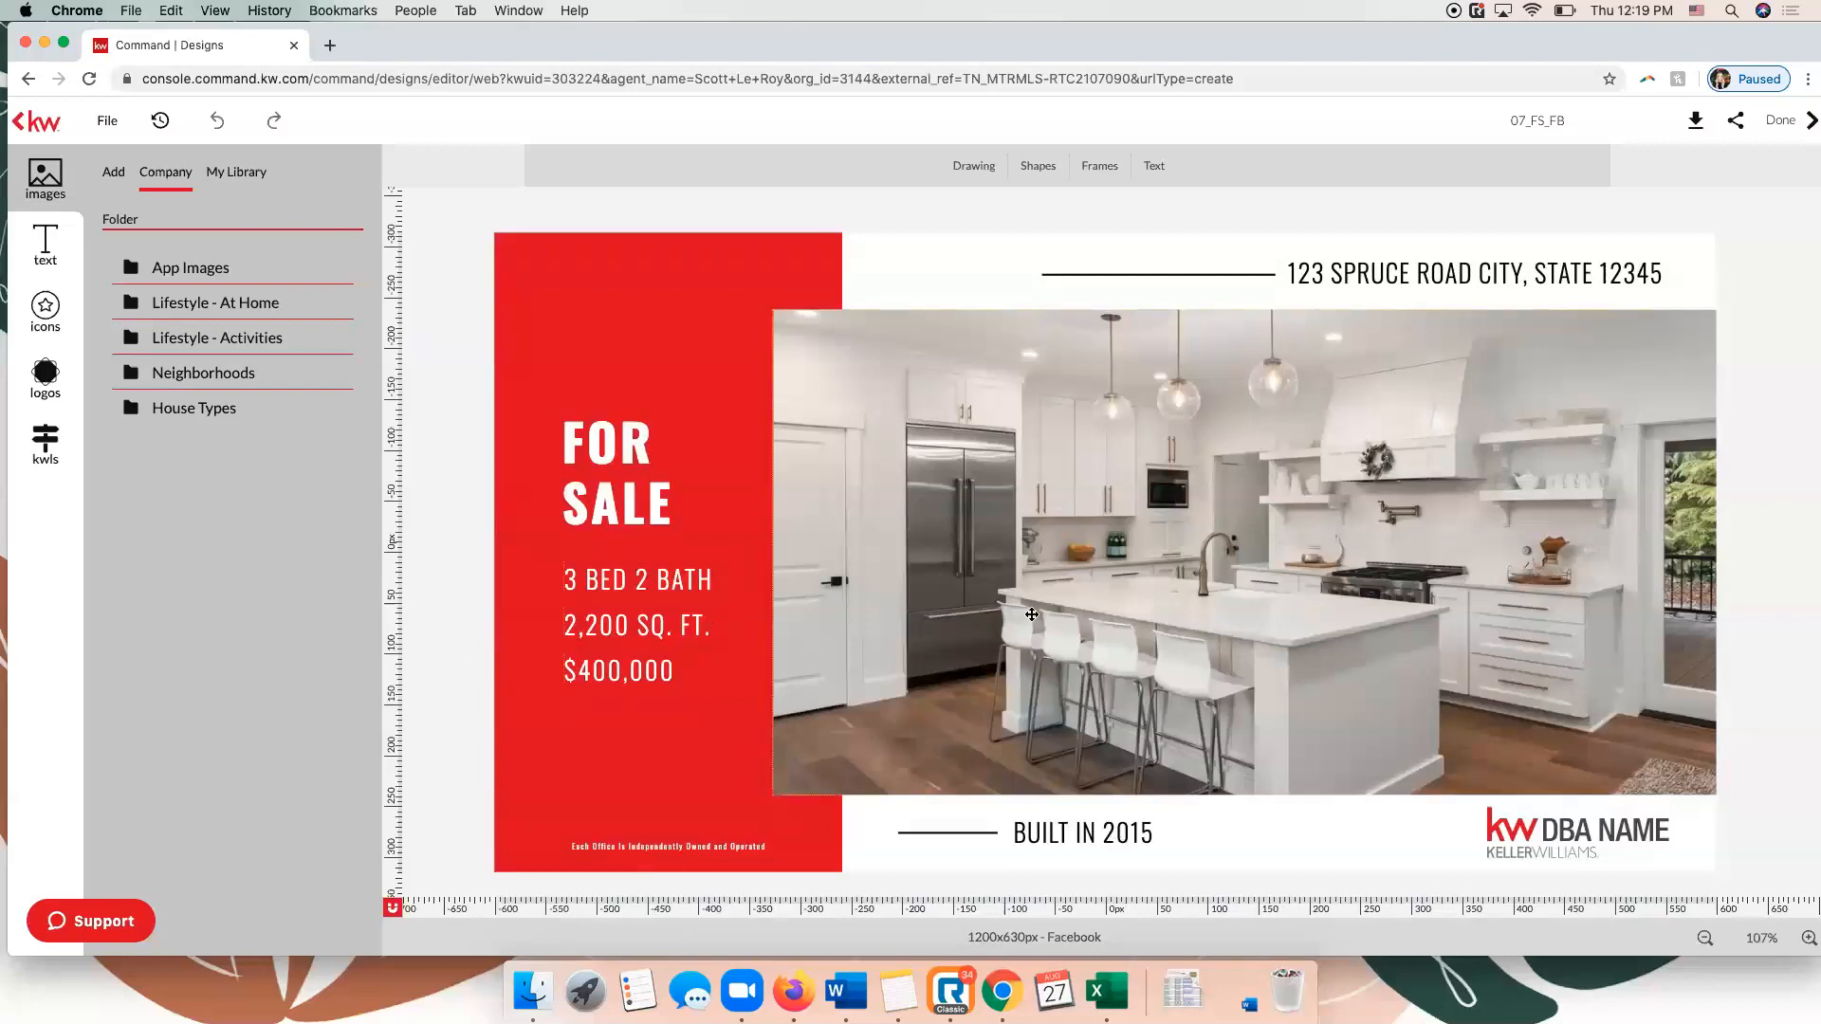
Select the kitchen photo and browse the available image sources, including imported images, the company House Types folder and the personal library.
click(874, 372)
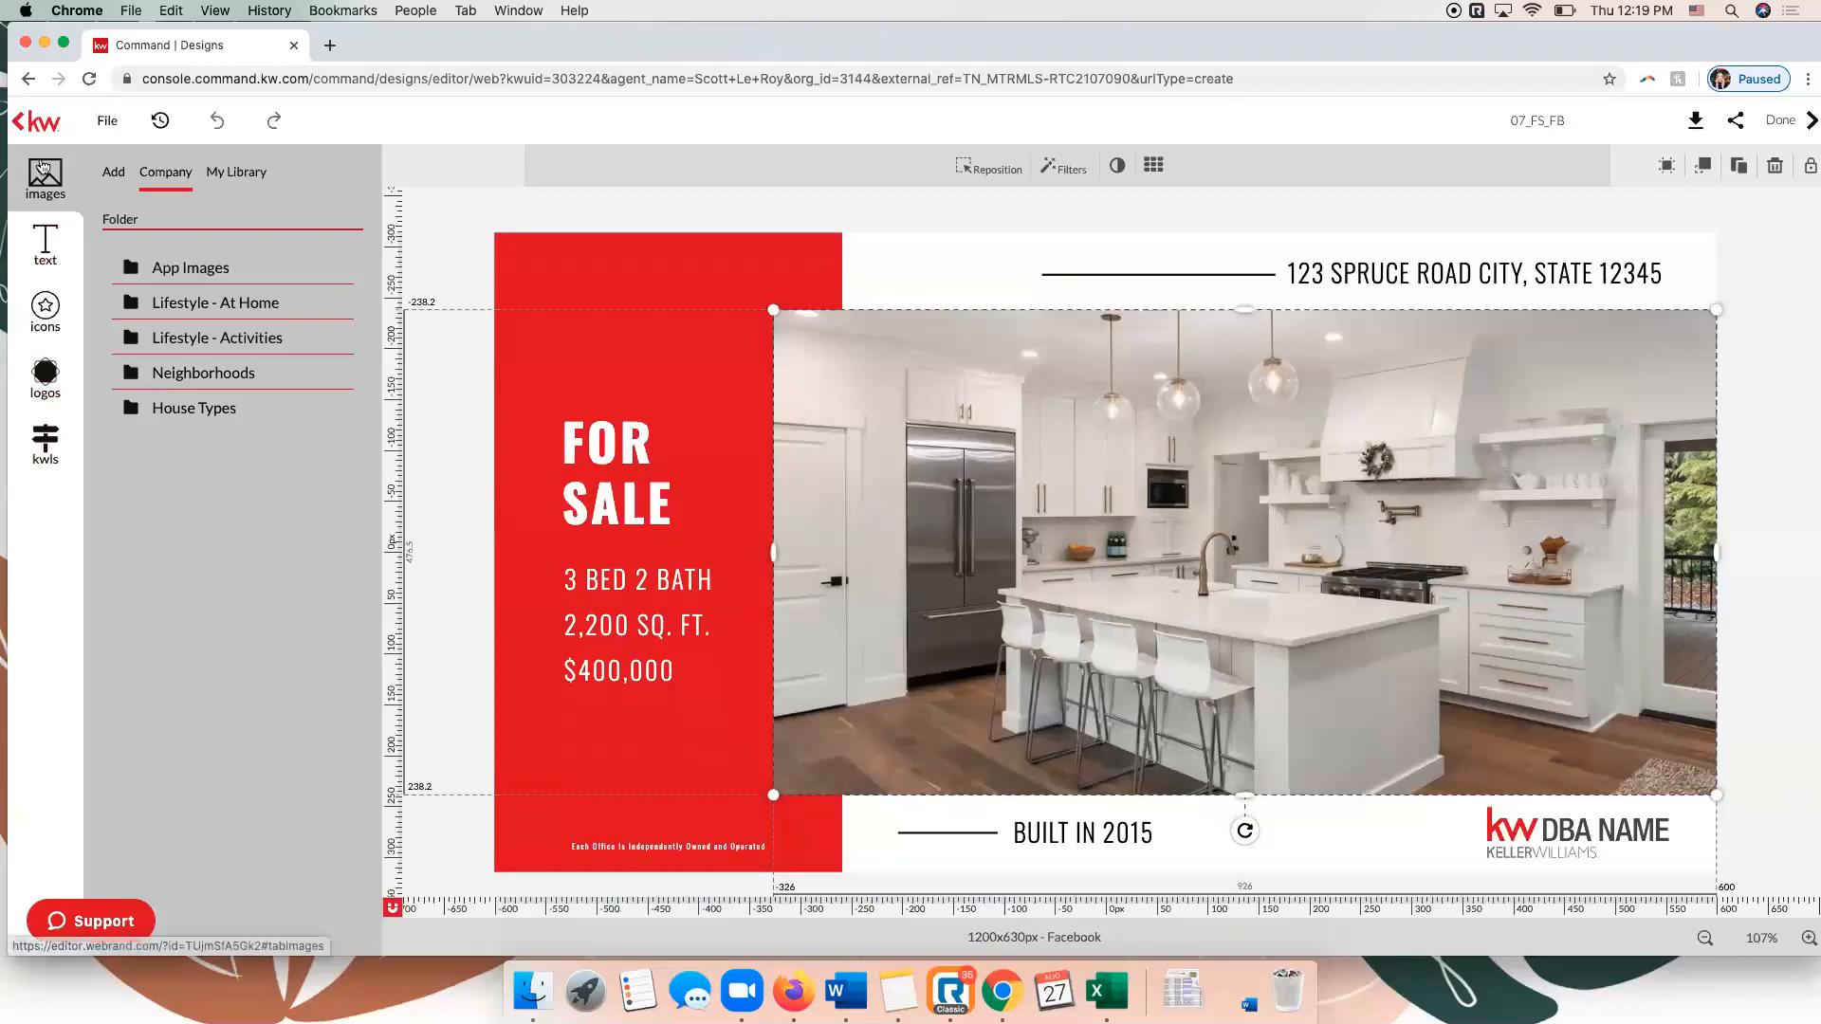
click(112, 172)
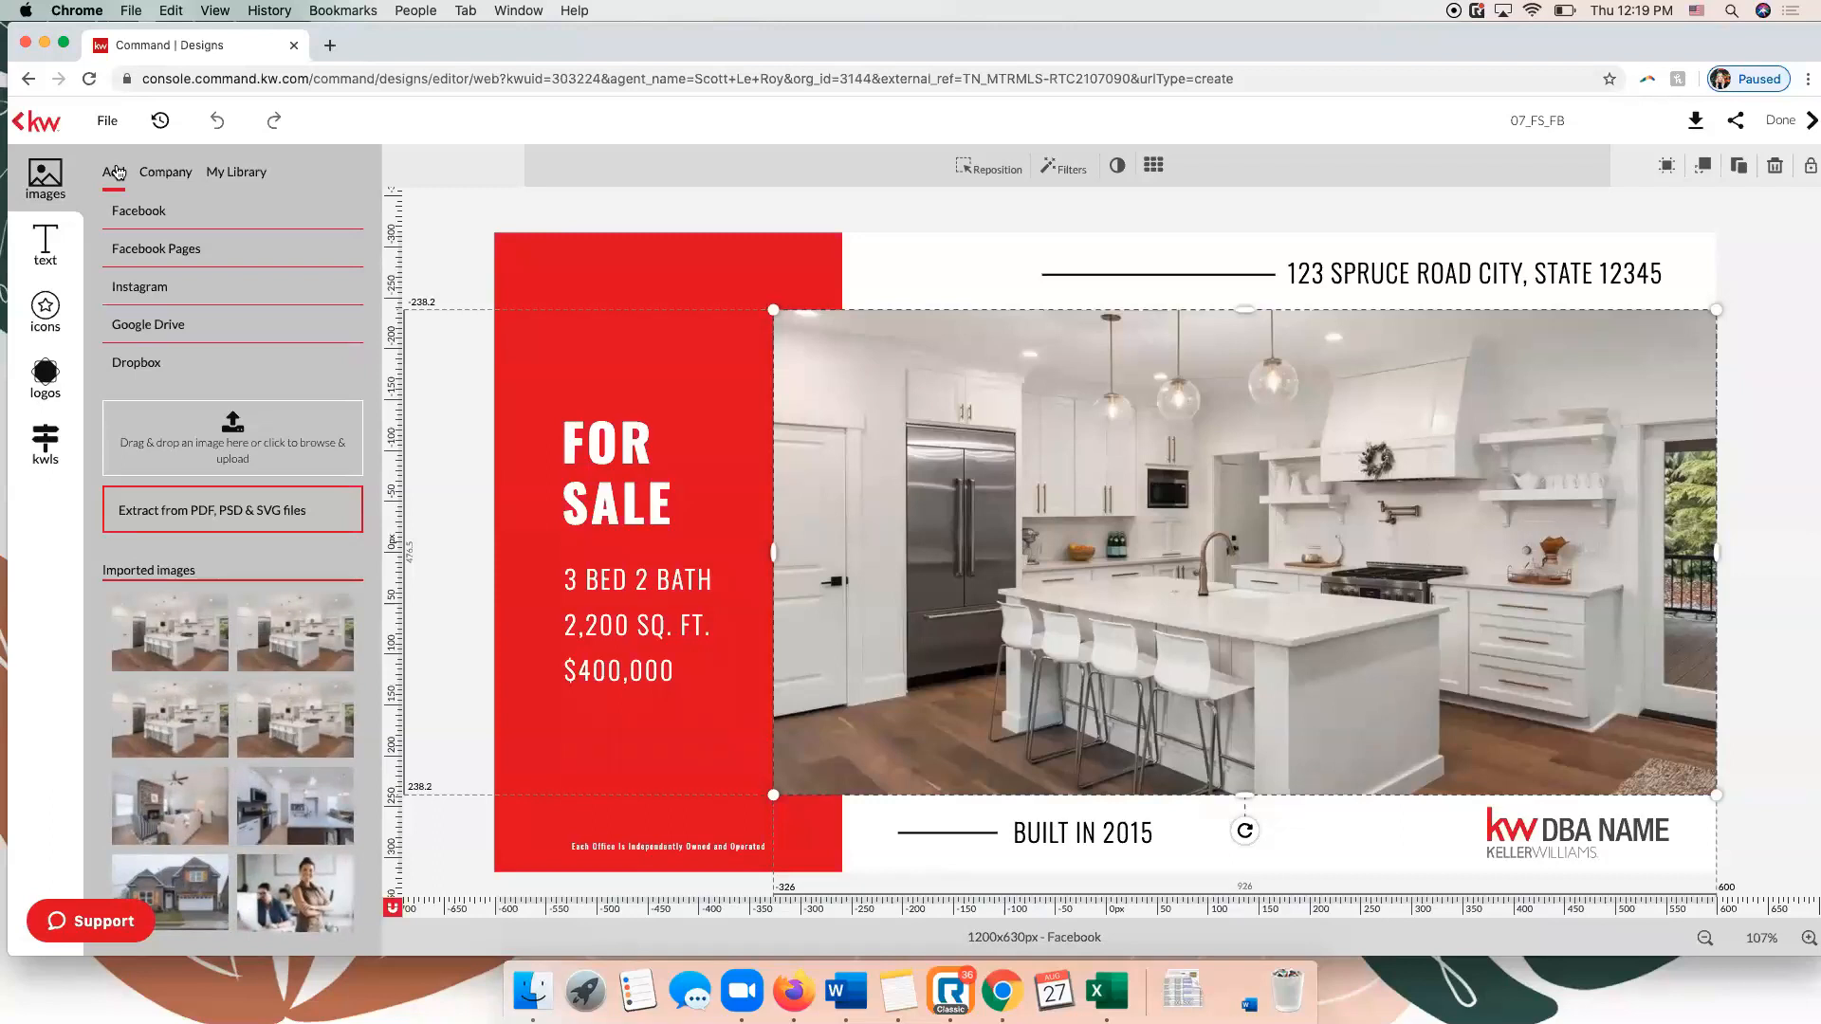
click(164, 176)
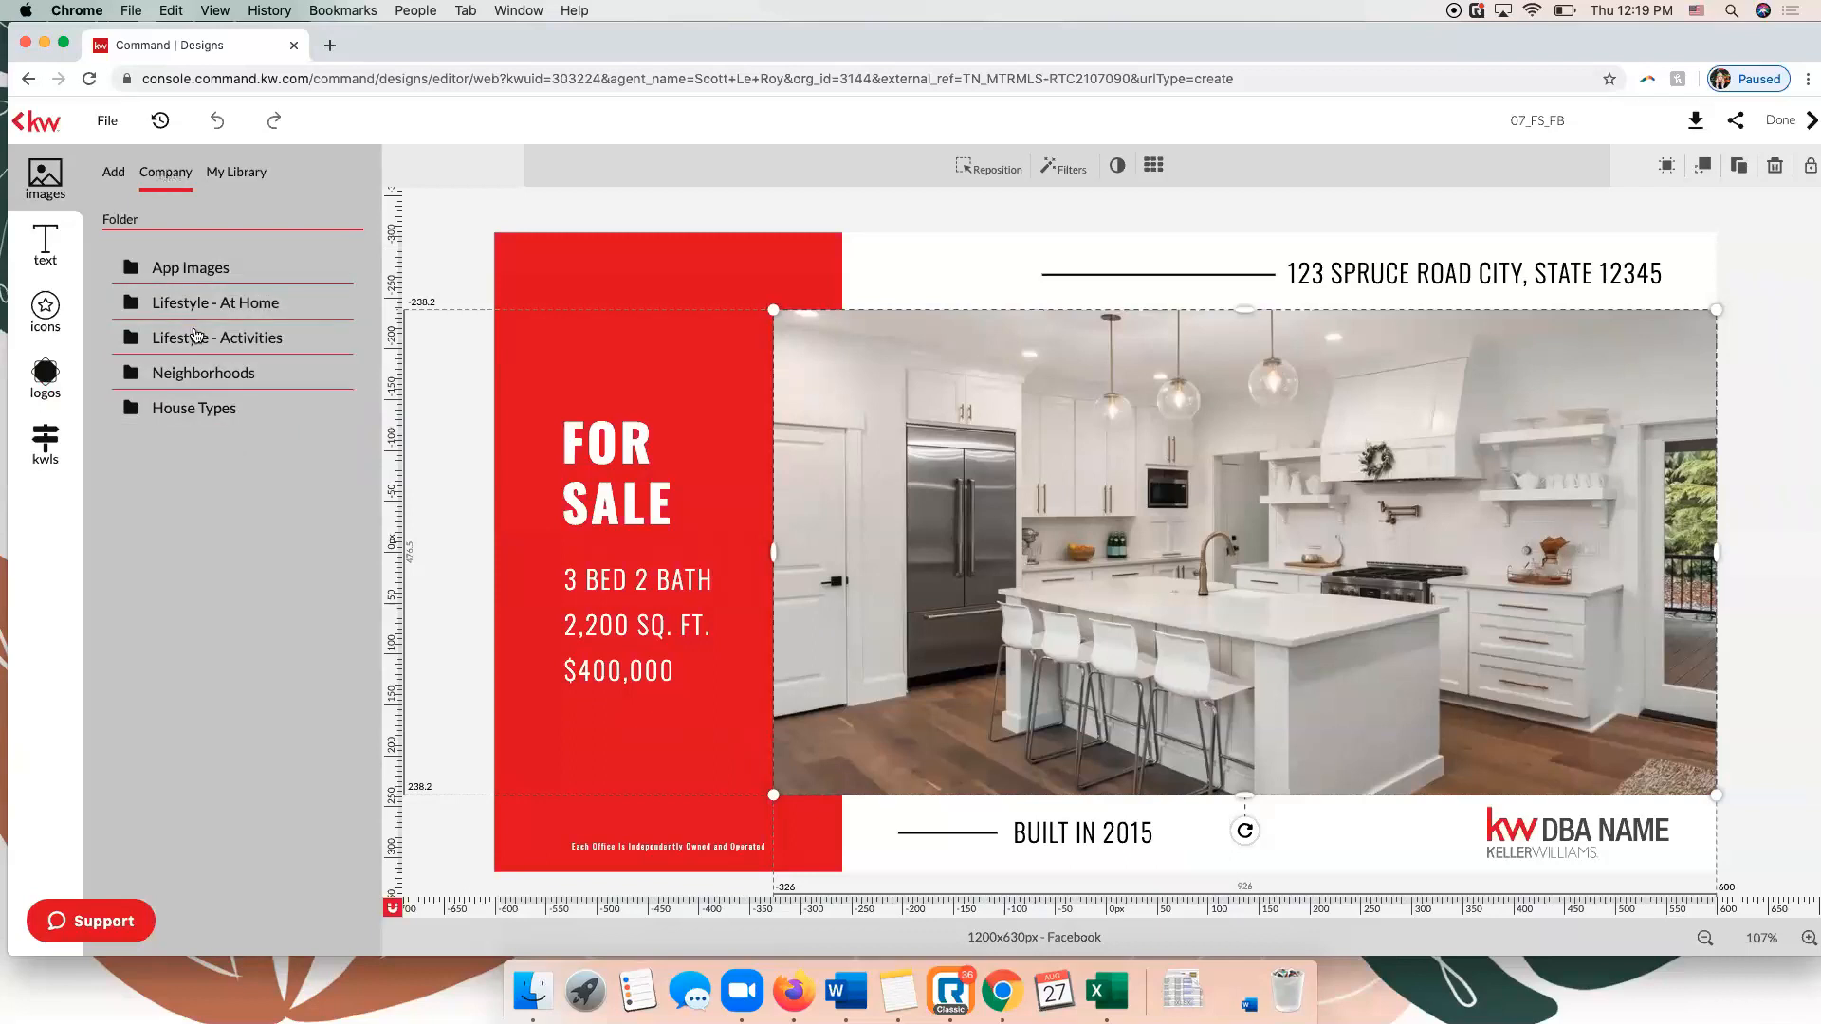
click(194, 417)
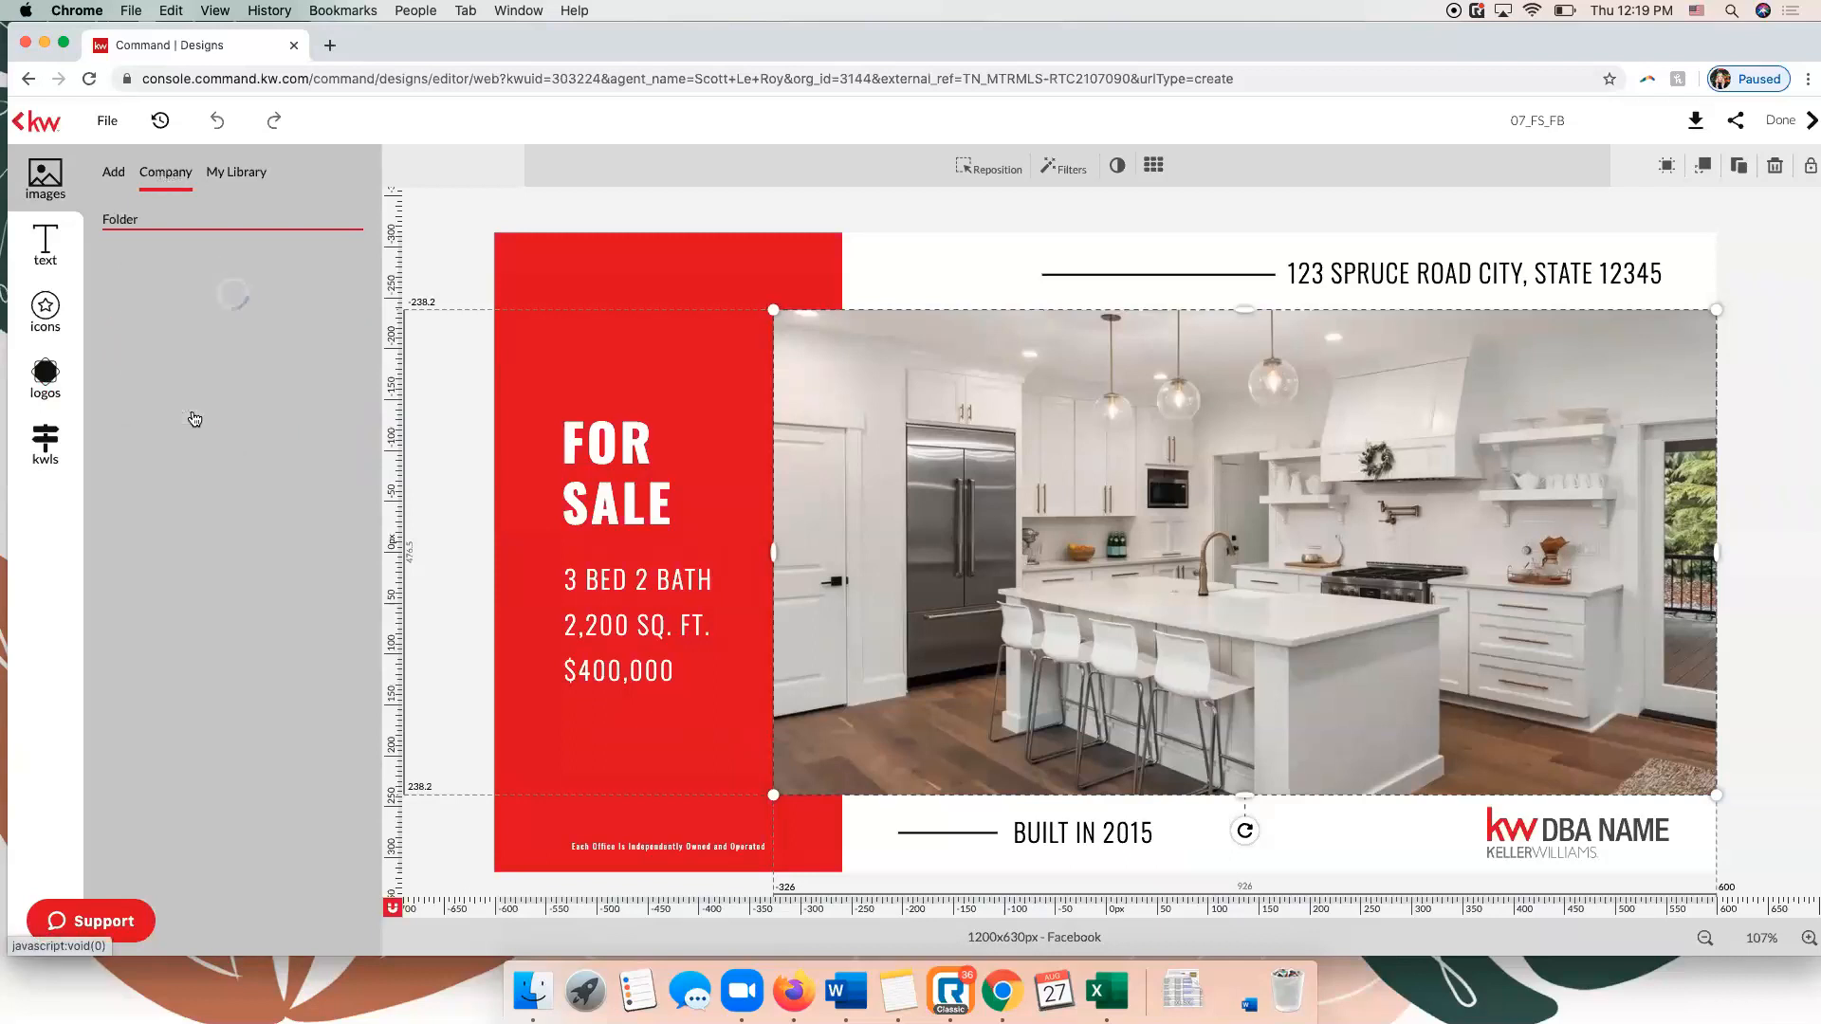
mouse_move(256, 577)
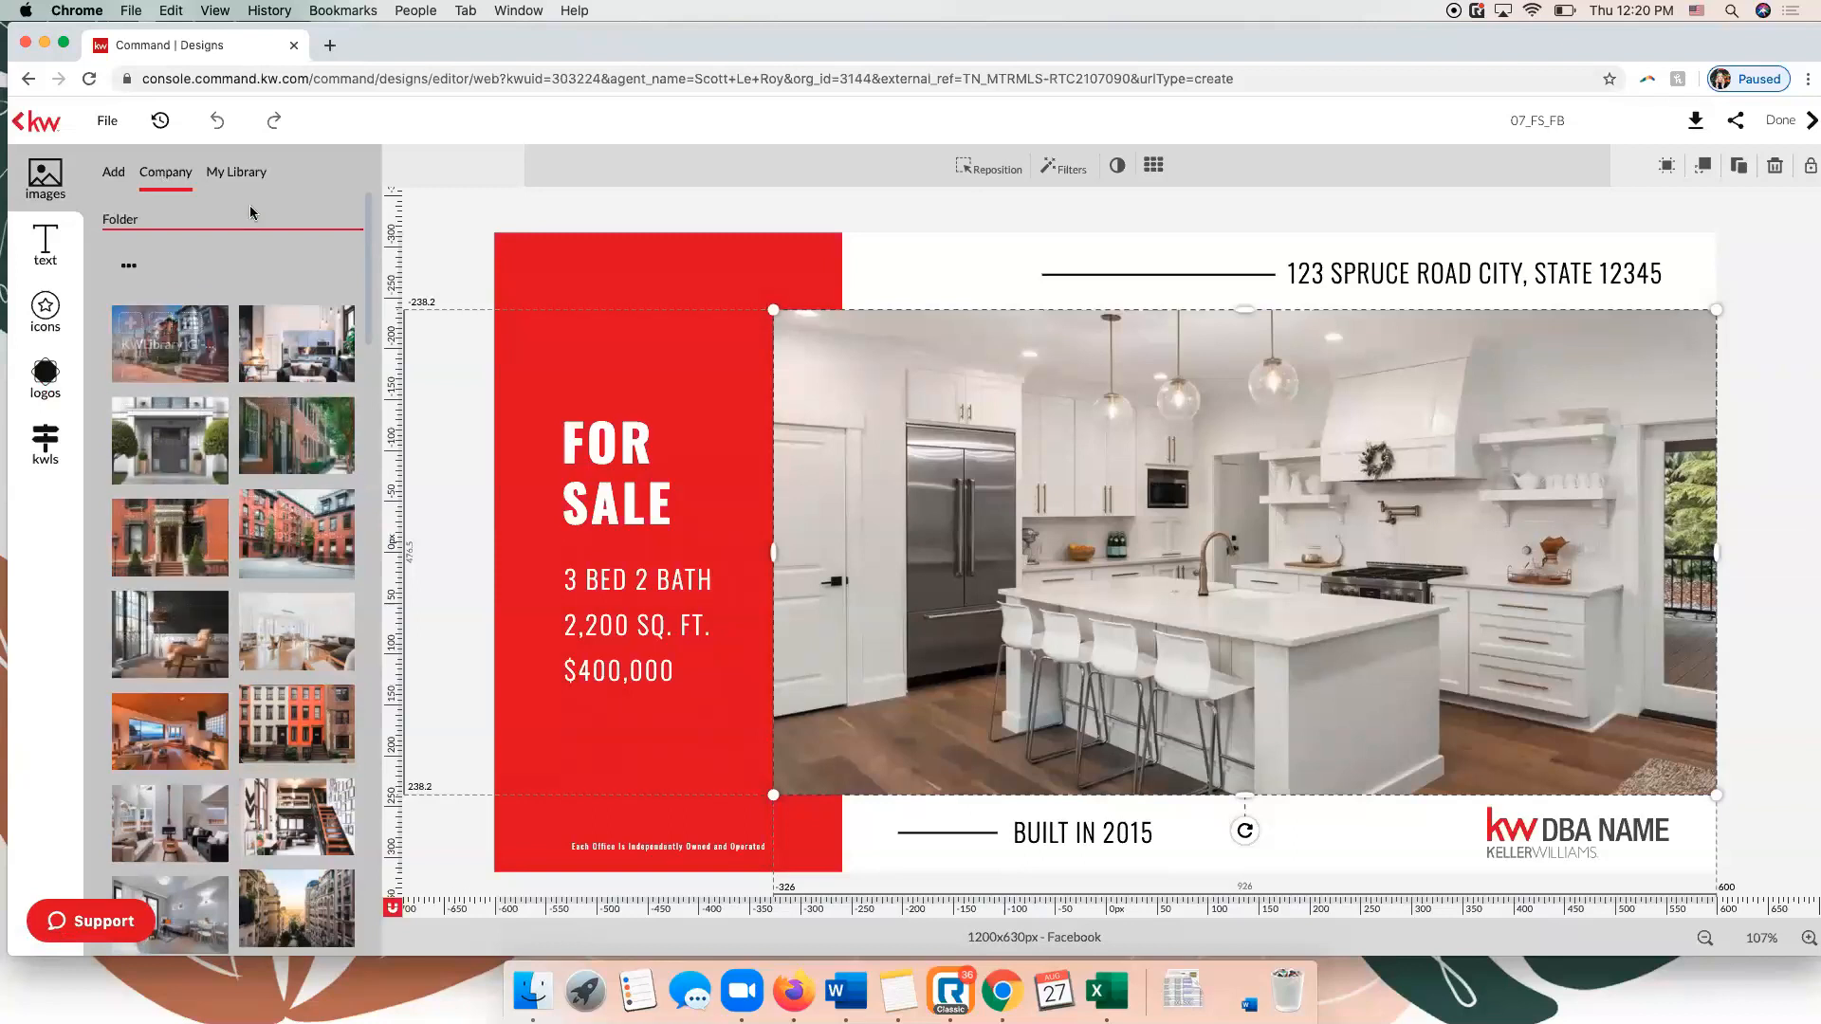
click(242, 173)
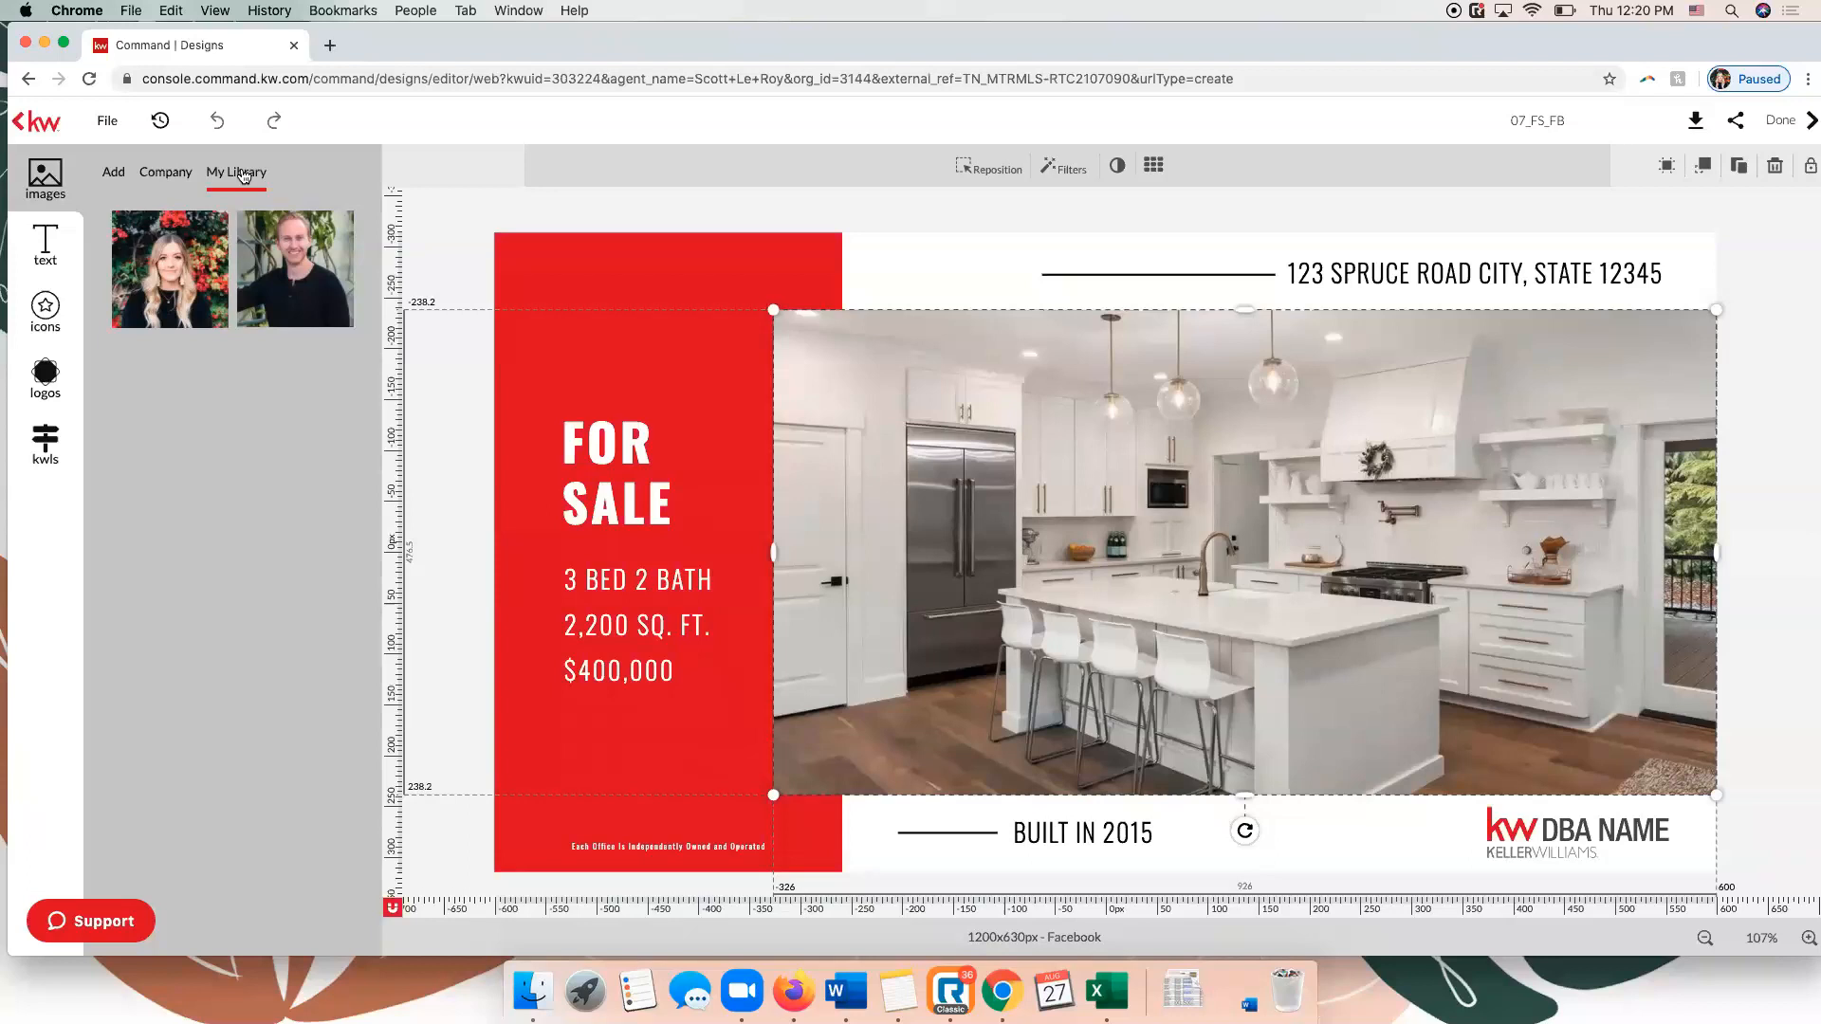
Browse the company text, the company and stock icons, and the personal and company logos, including the KW logo folder.
click(37, 268)
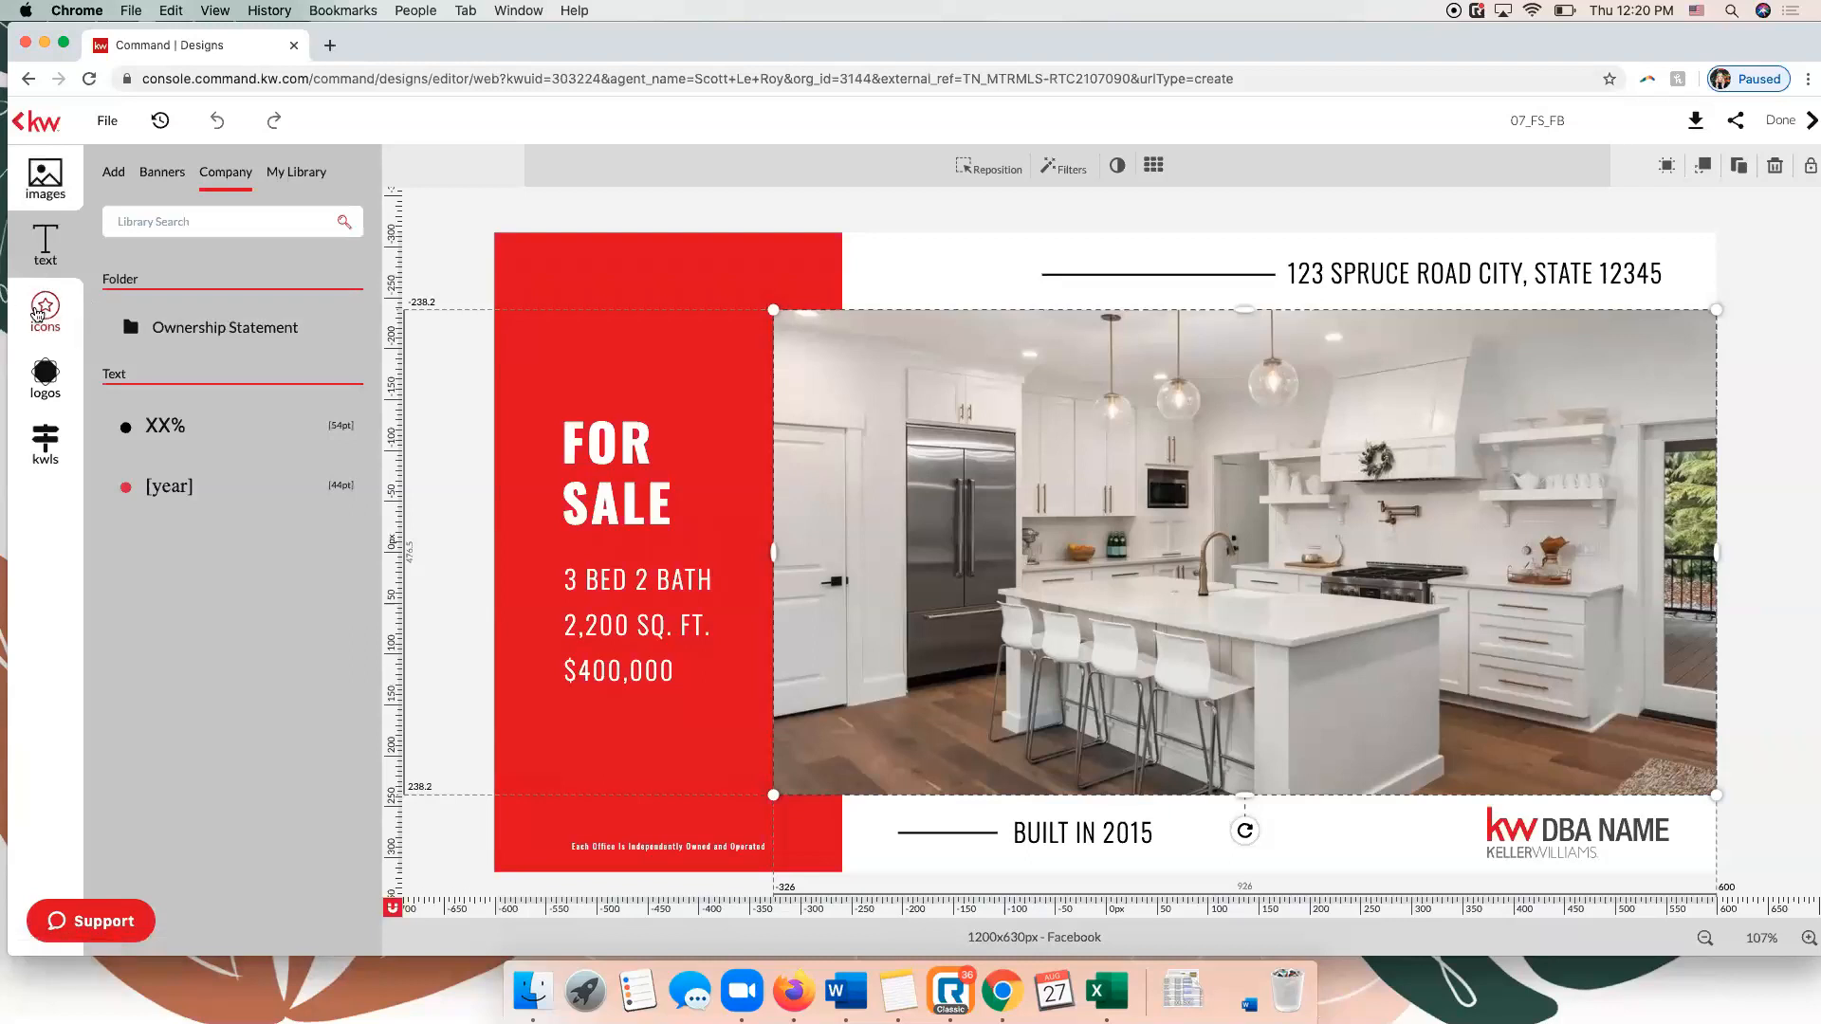
click(38, 313)
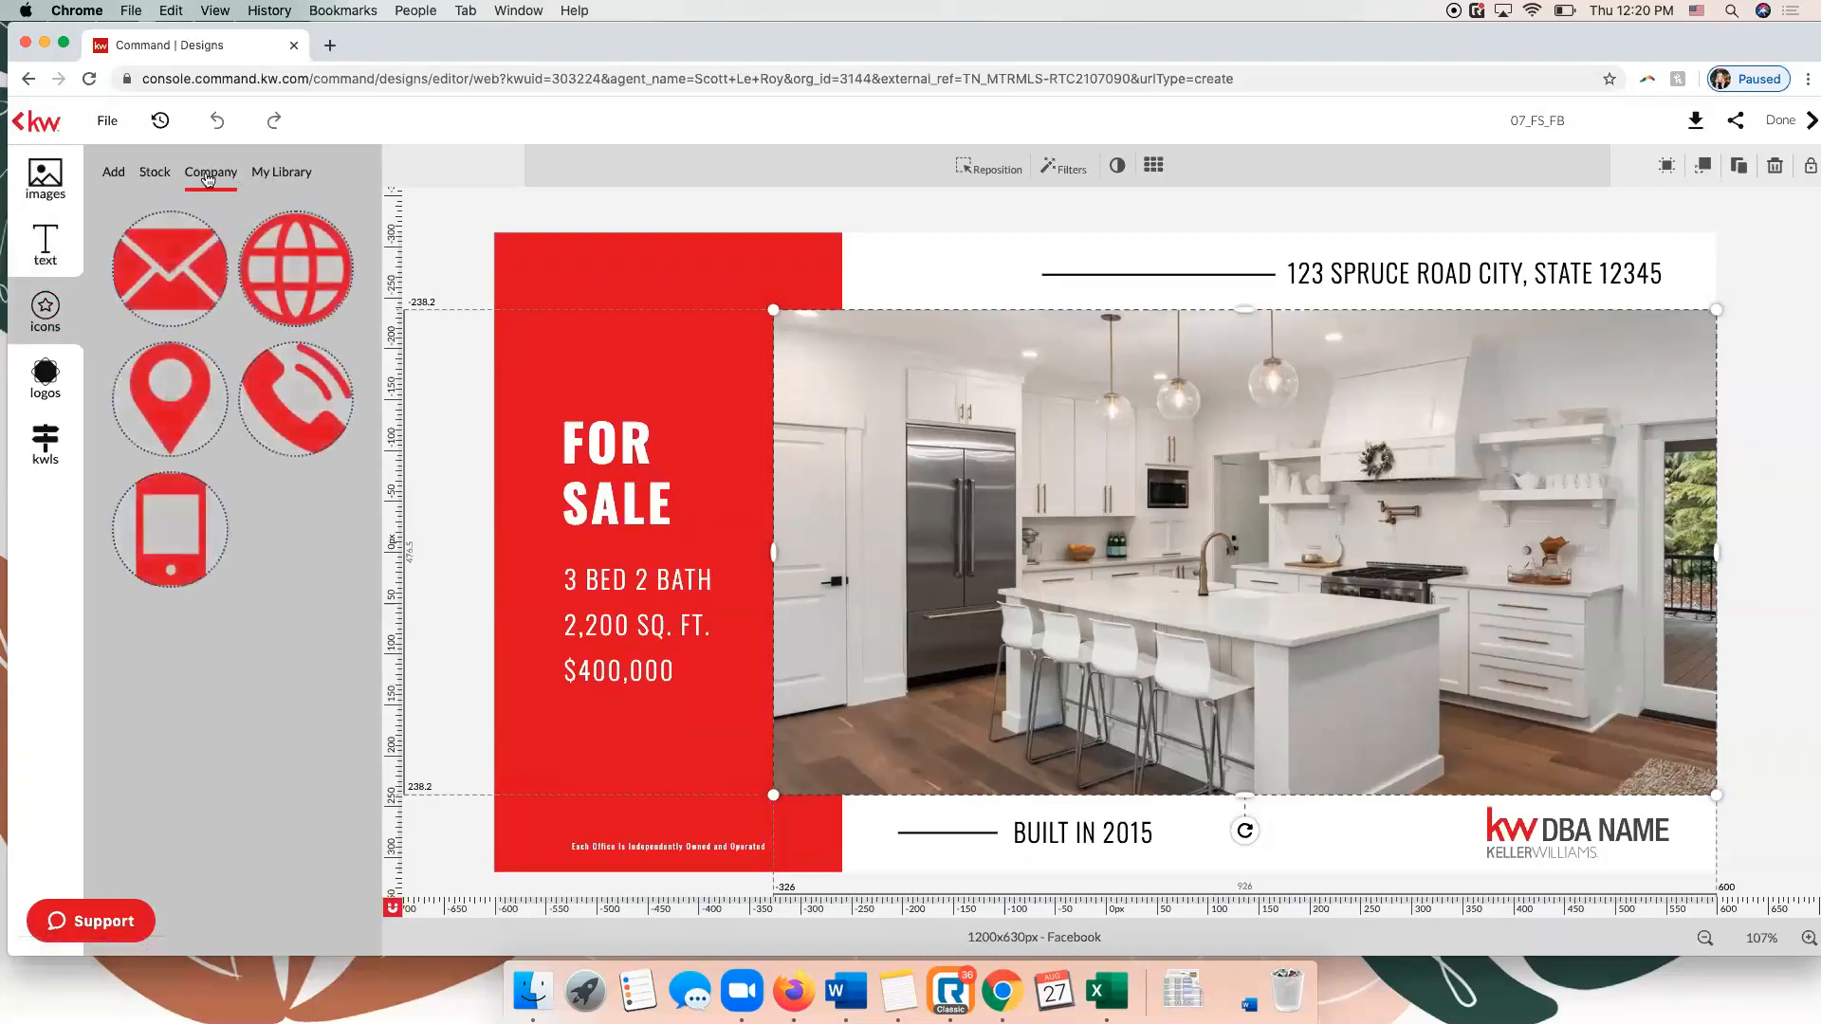
click(143, 180)
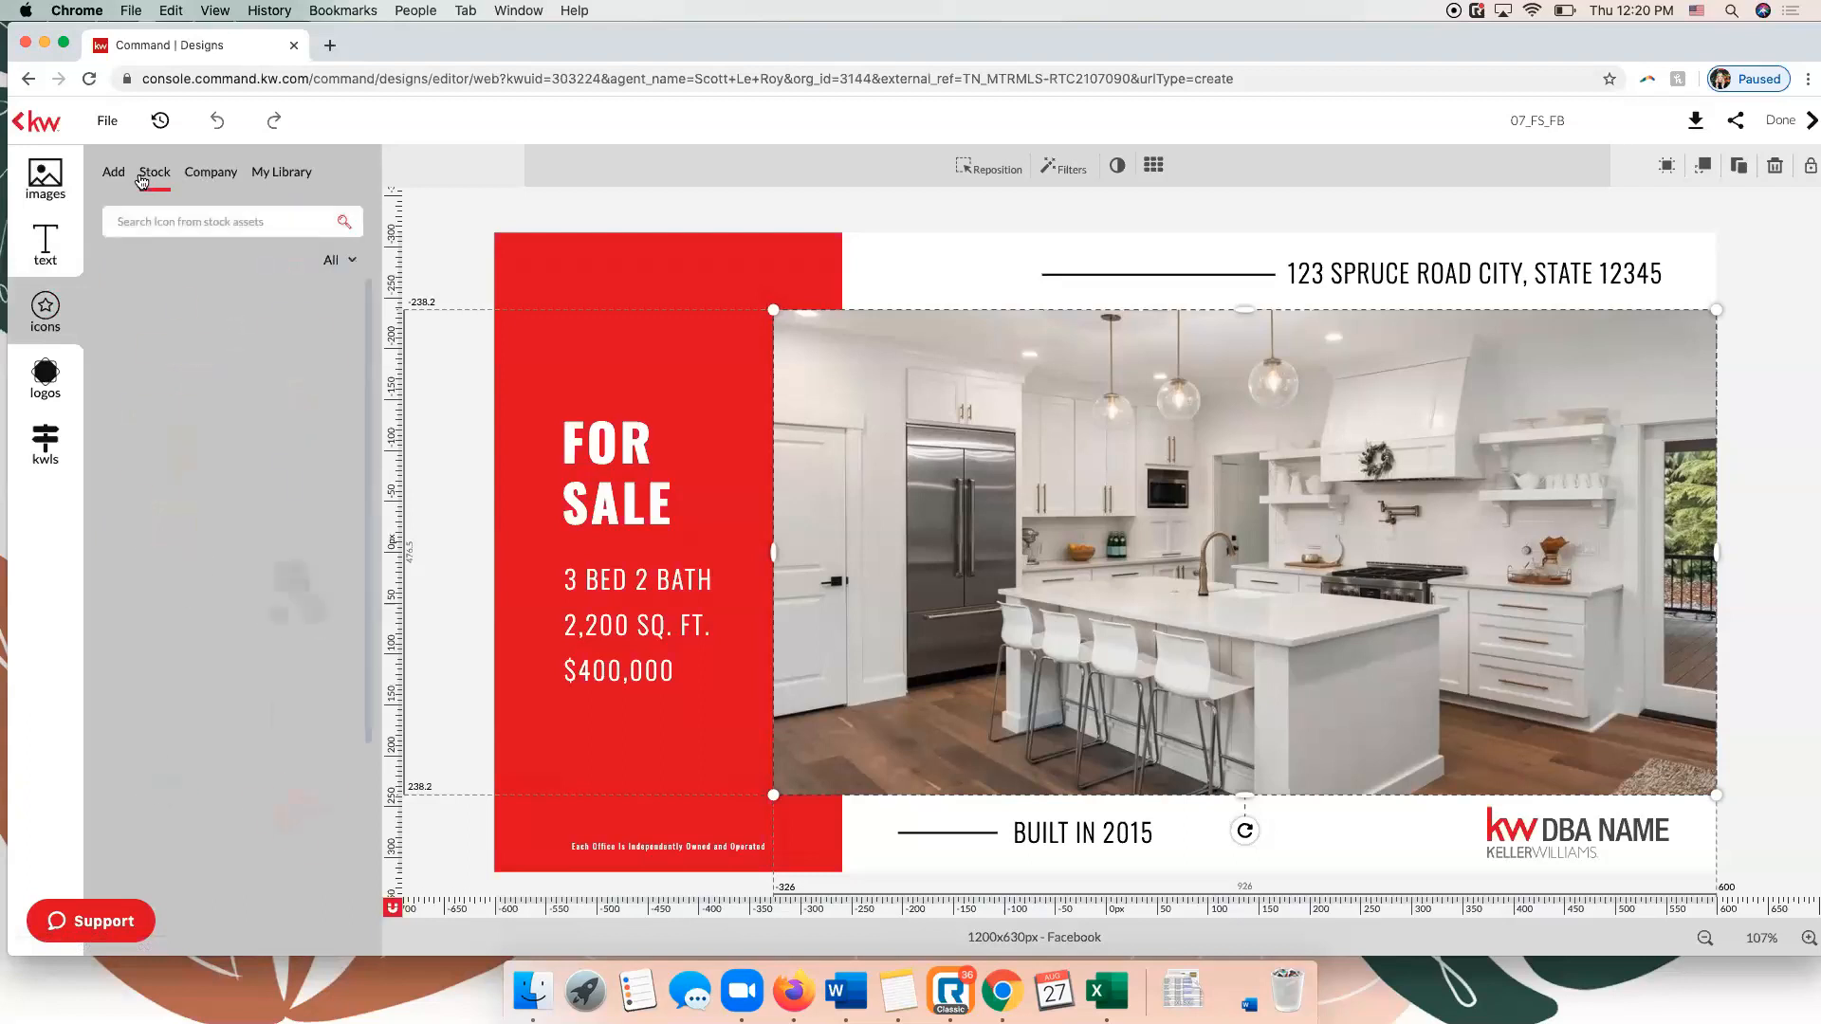
click(40, 396)
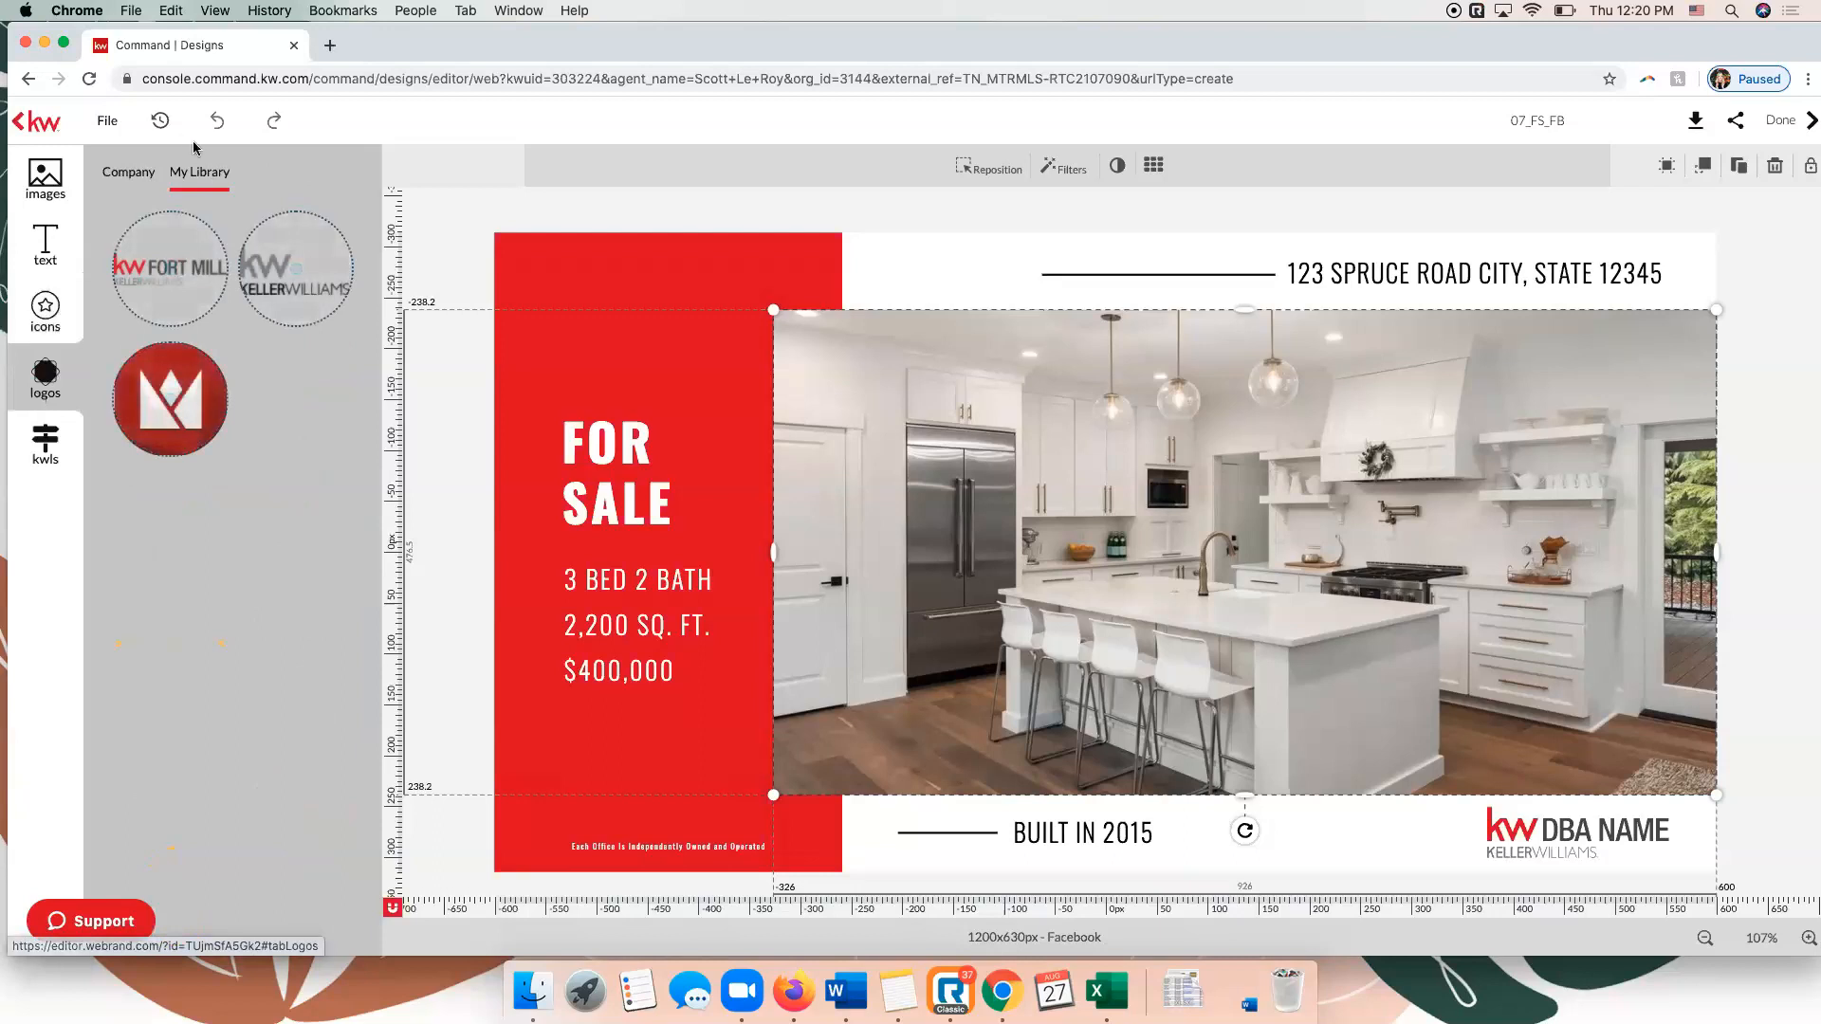
click(128, 178)
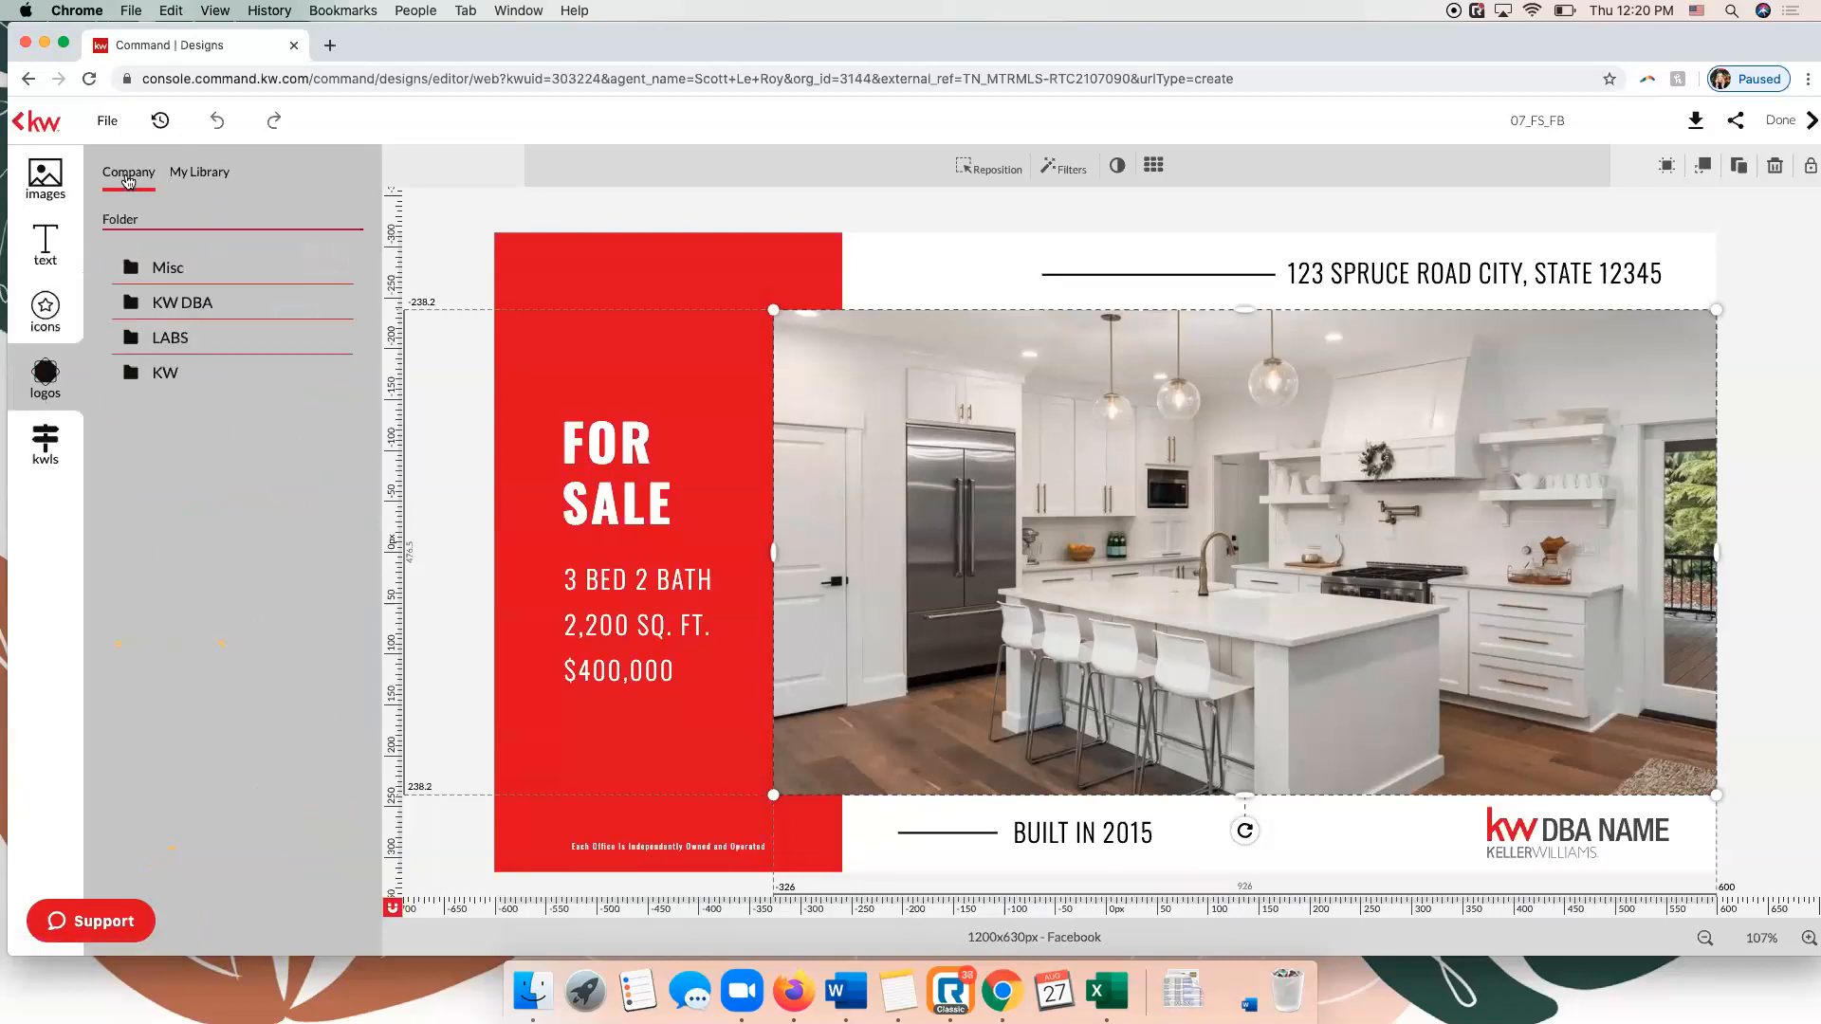
click(177, 376)
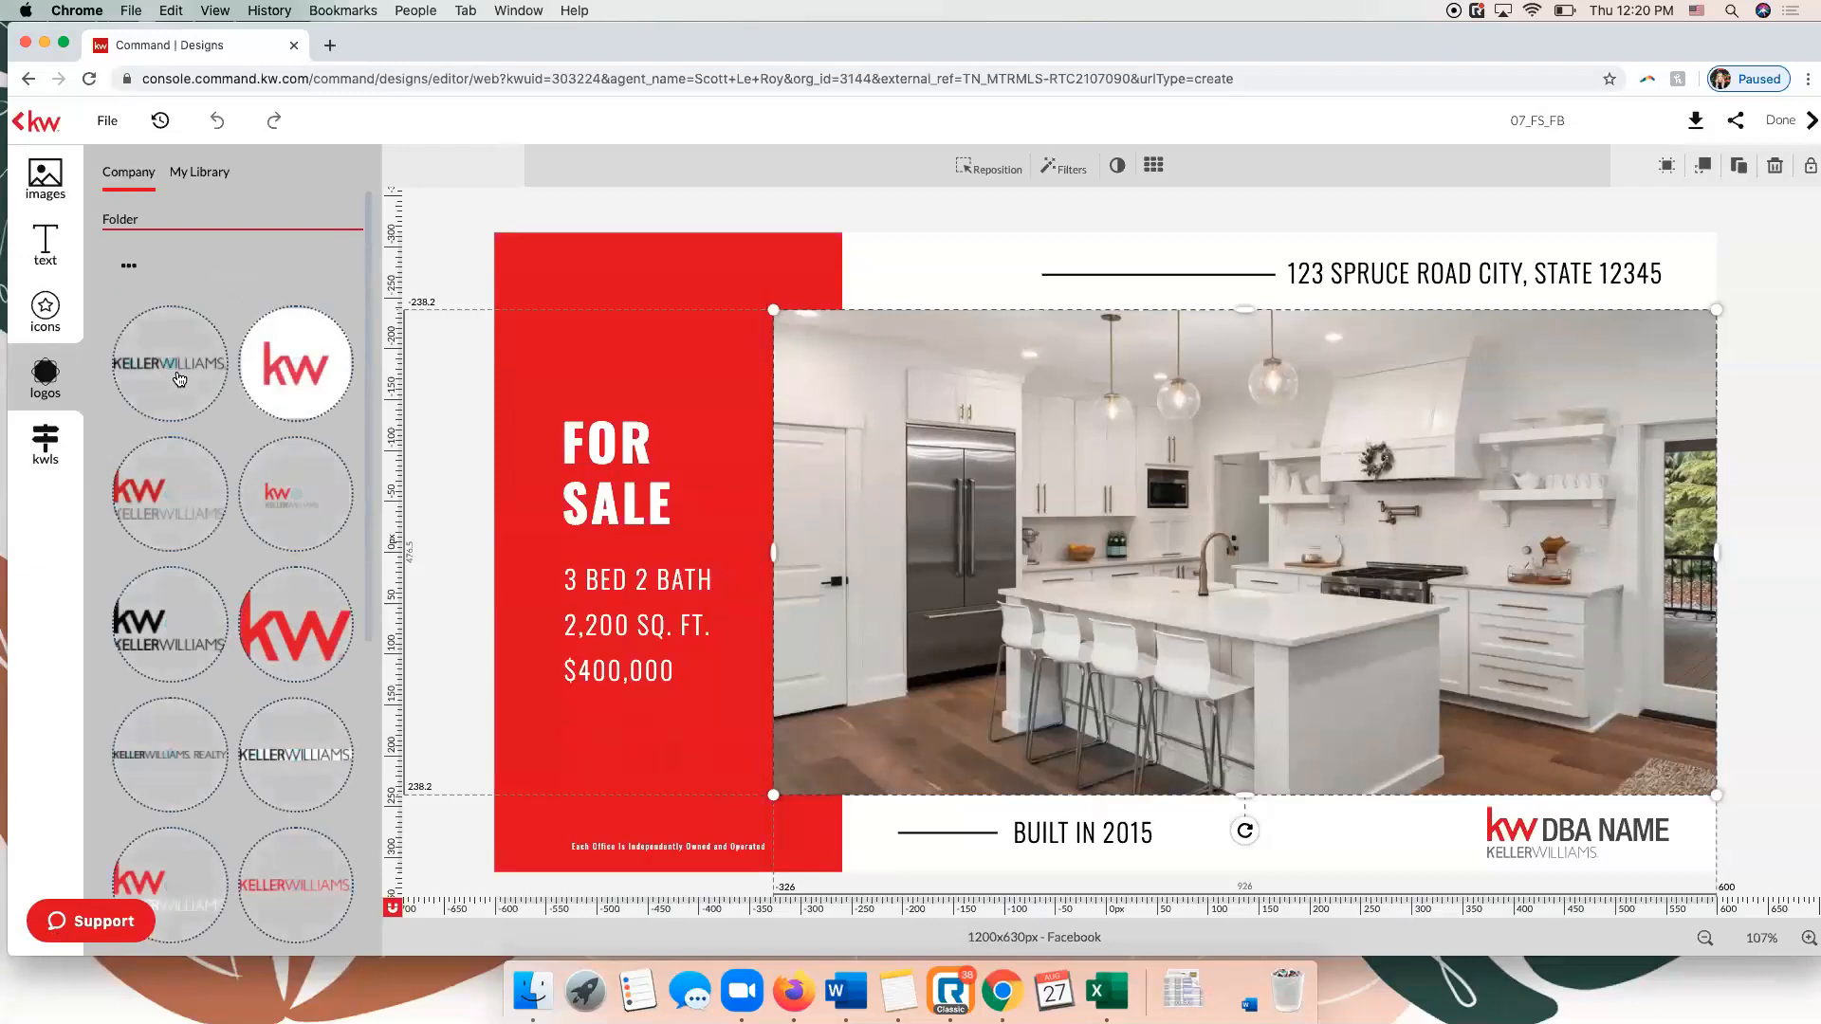
Replace the kitchen photo with the first KWLS listing photo, showing the front exterior of the white house.
click(49, 438)
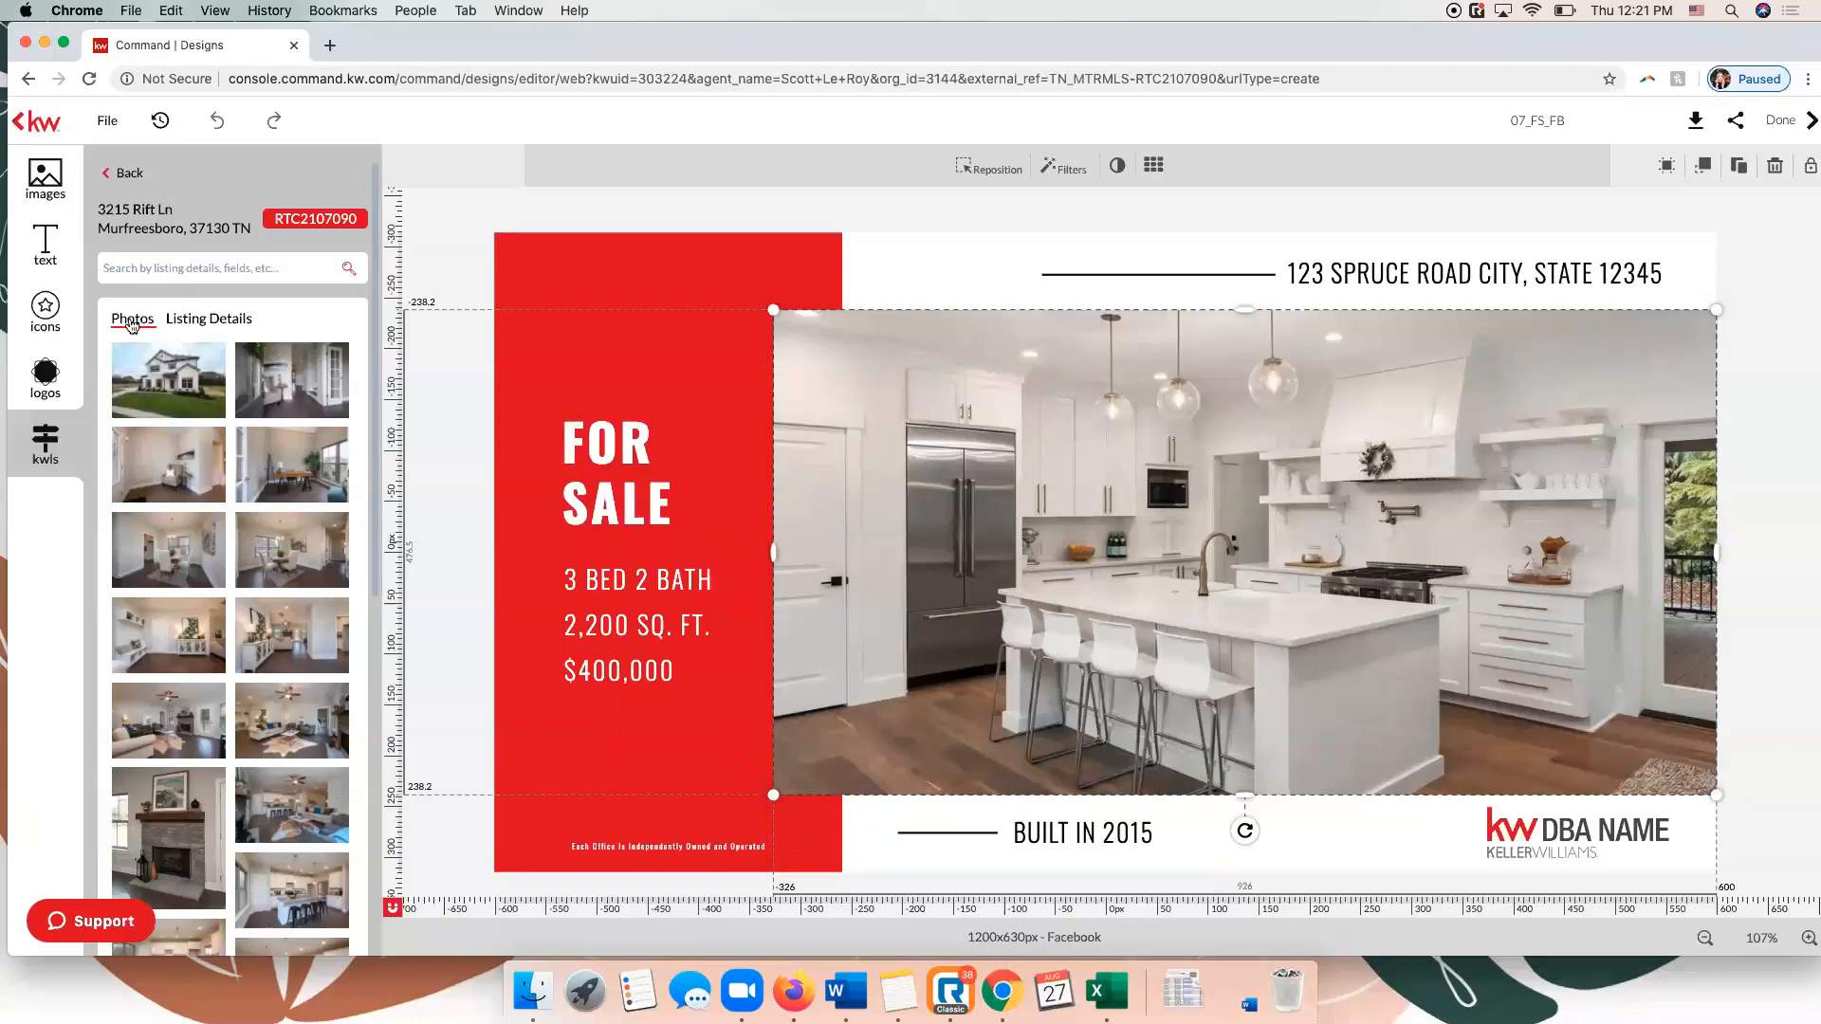
mouse_move(150, 370)
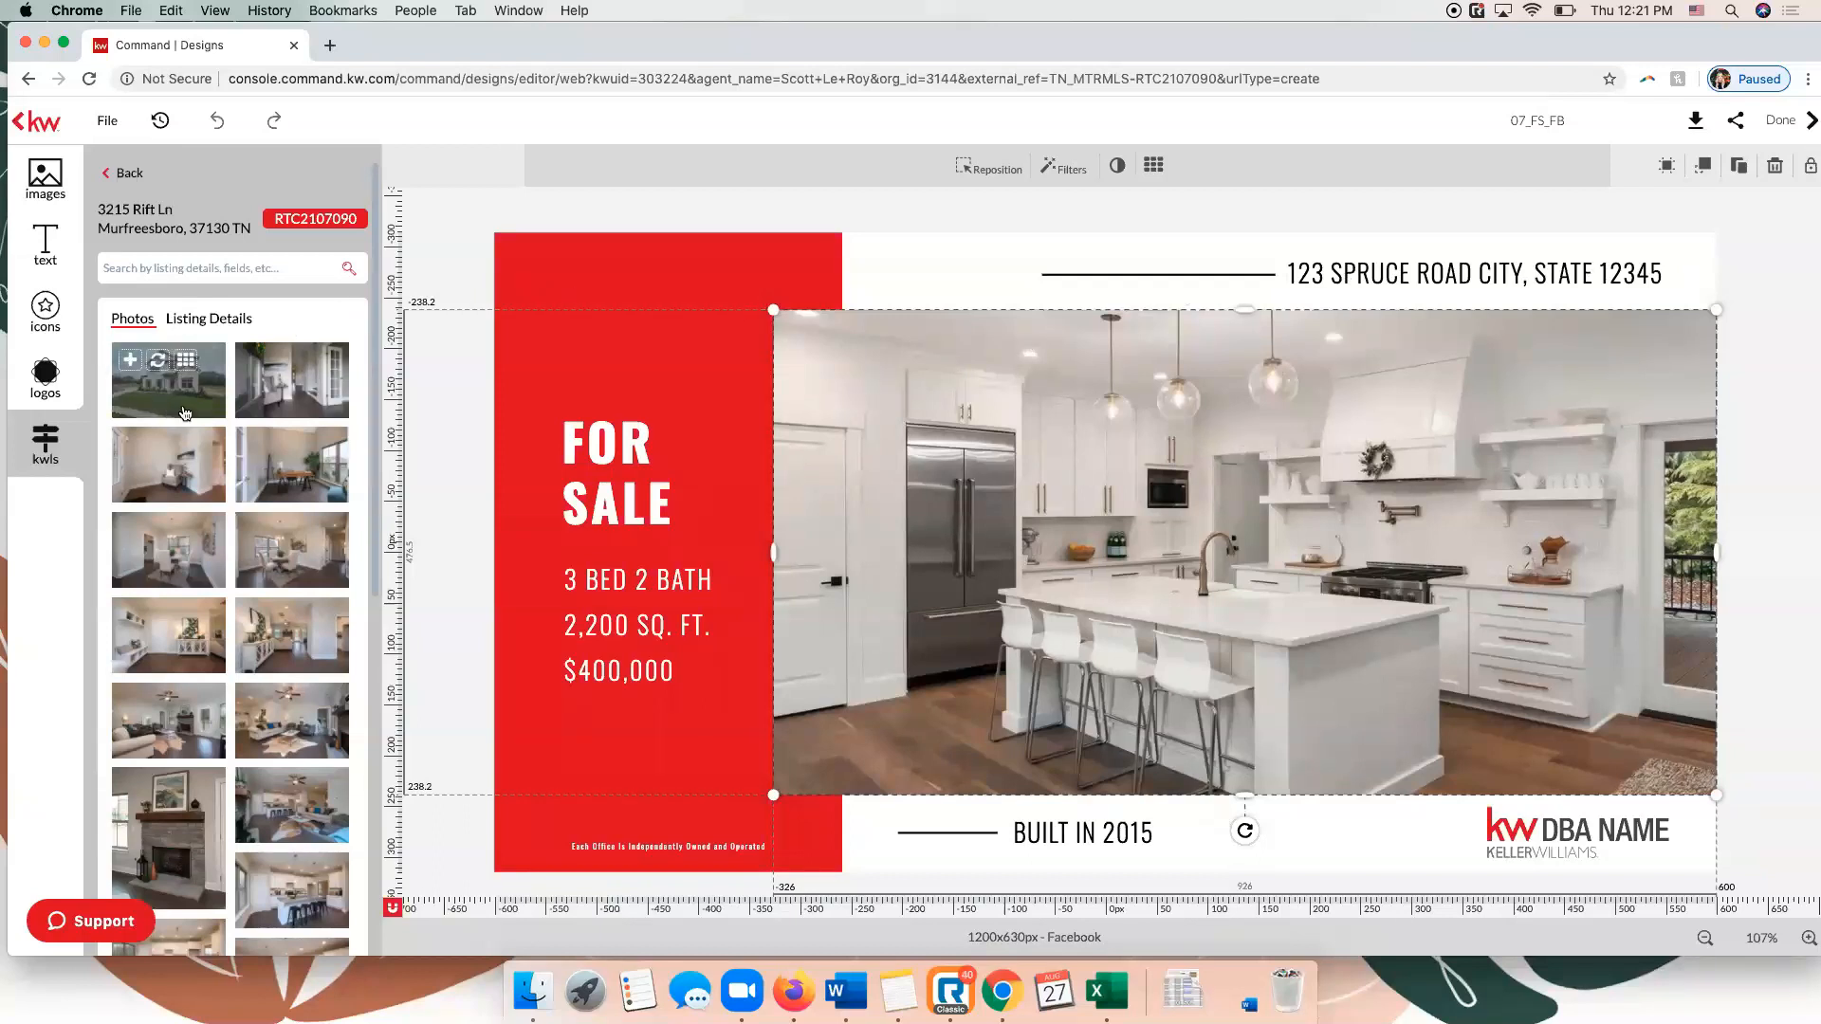
click(158, 364)
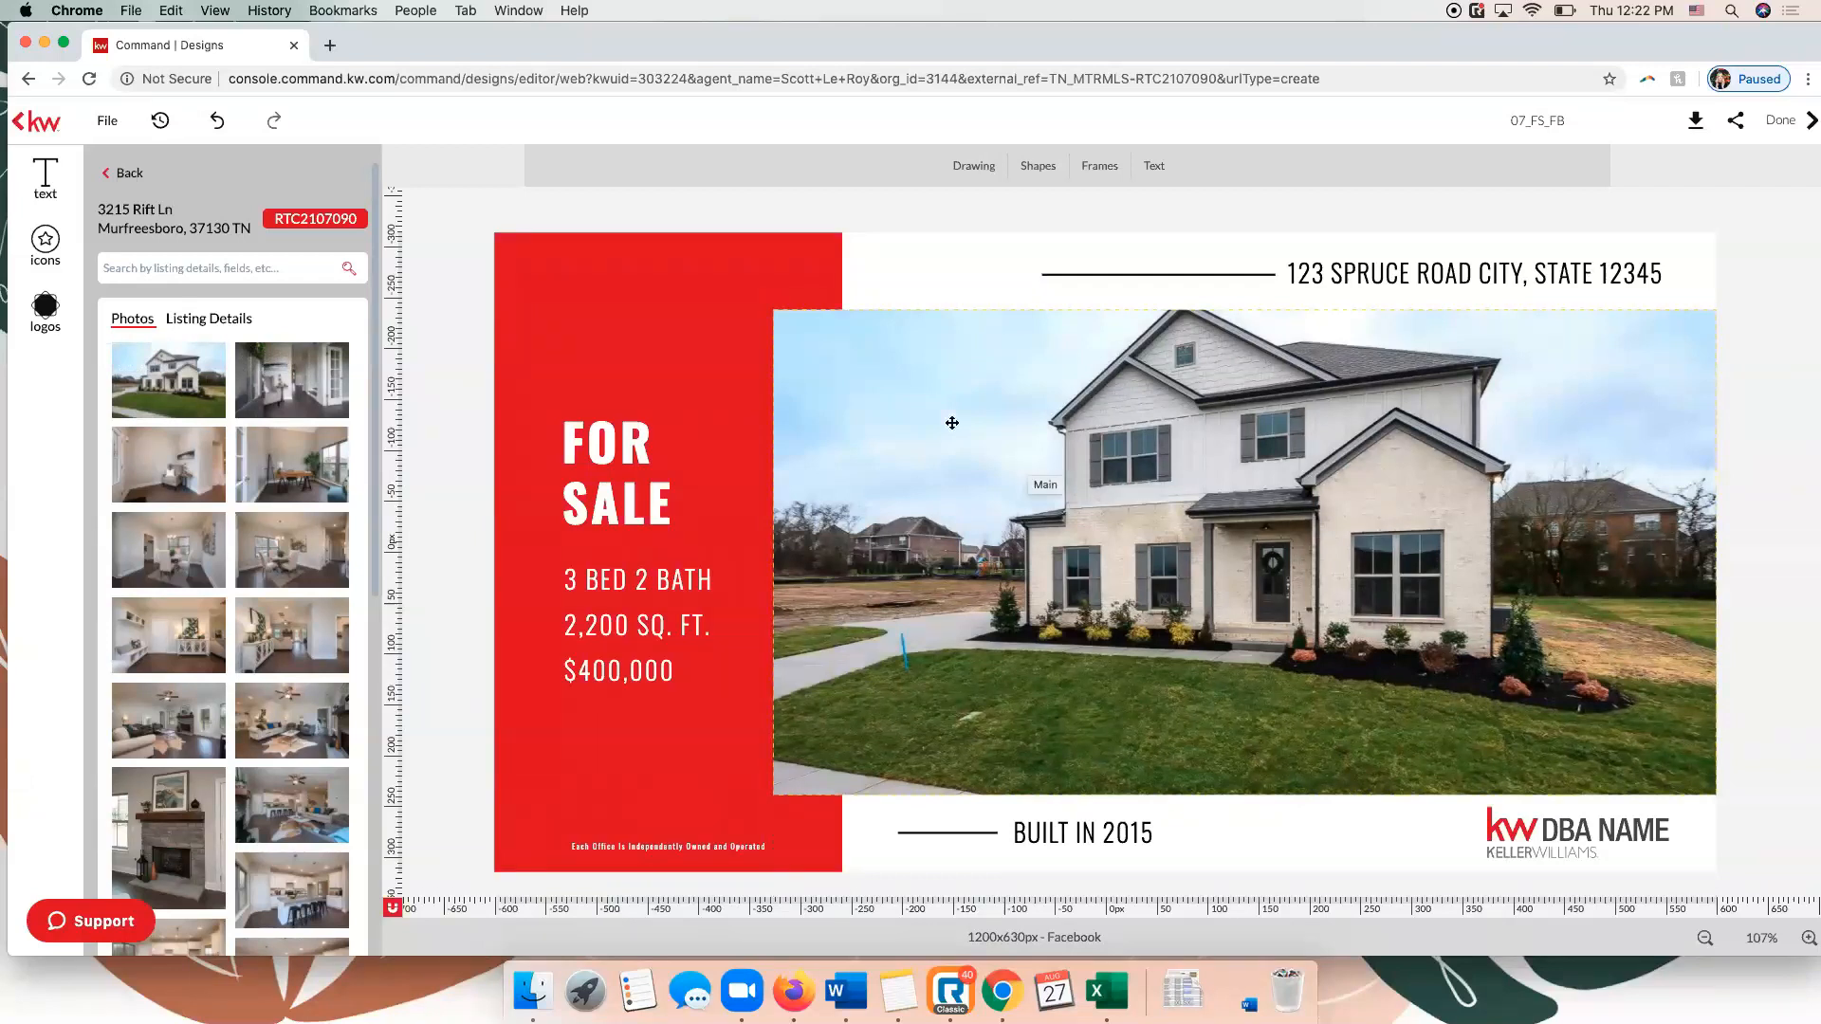
Reposition the house photo downward within its frame so the full roof peak and some sky above it are included.
click(1390, 433)
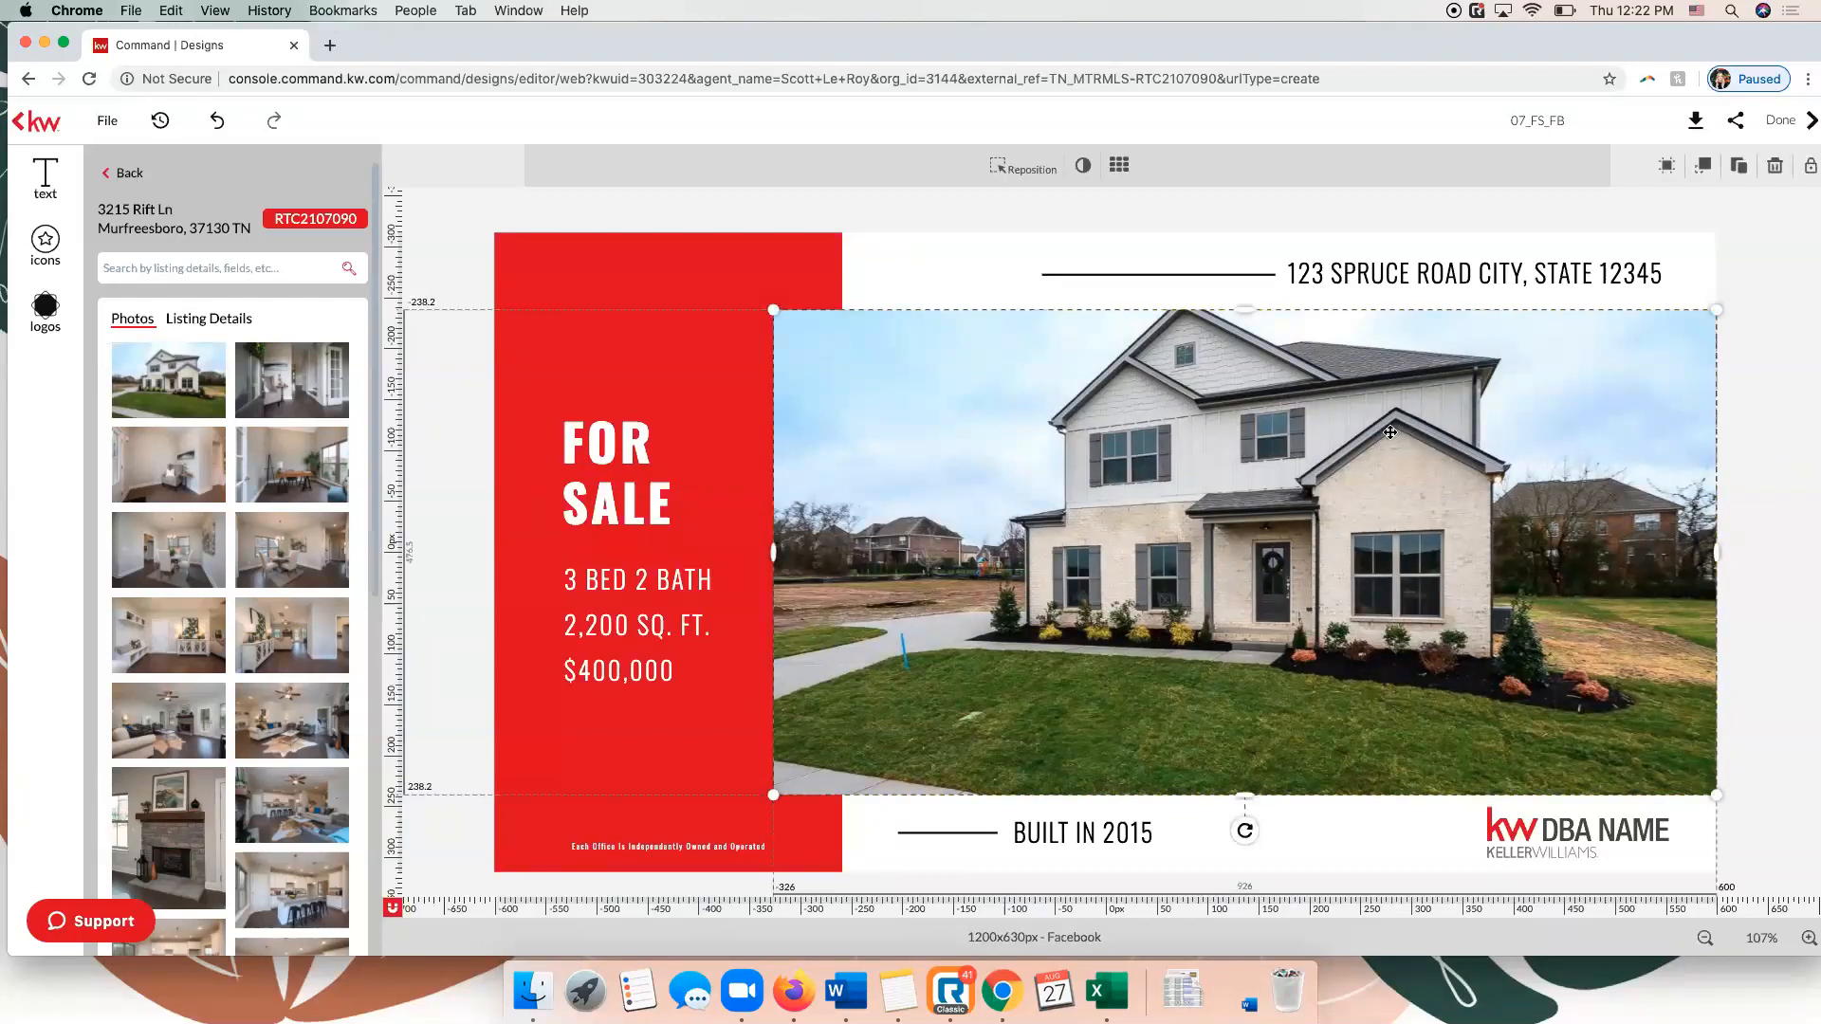
click(1007, 173)
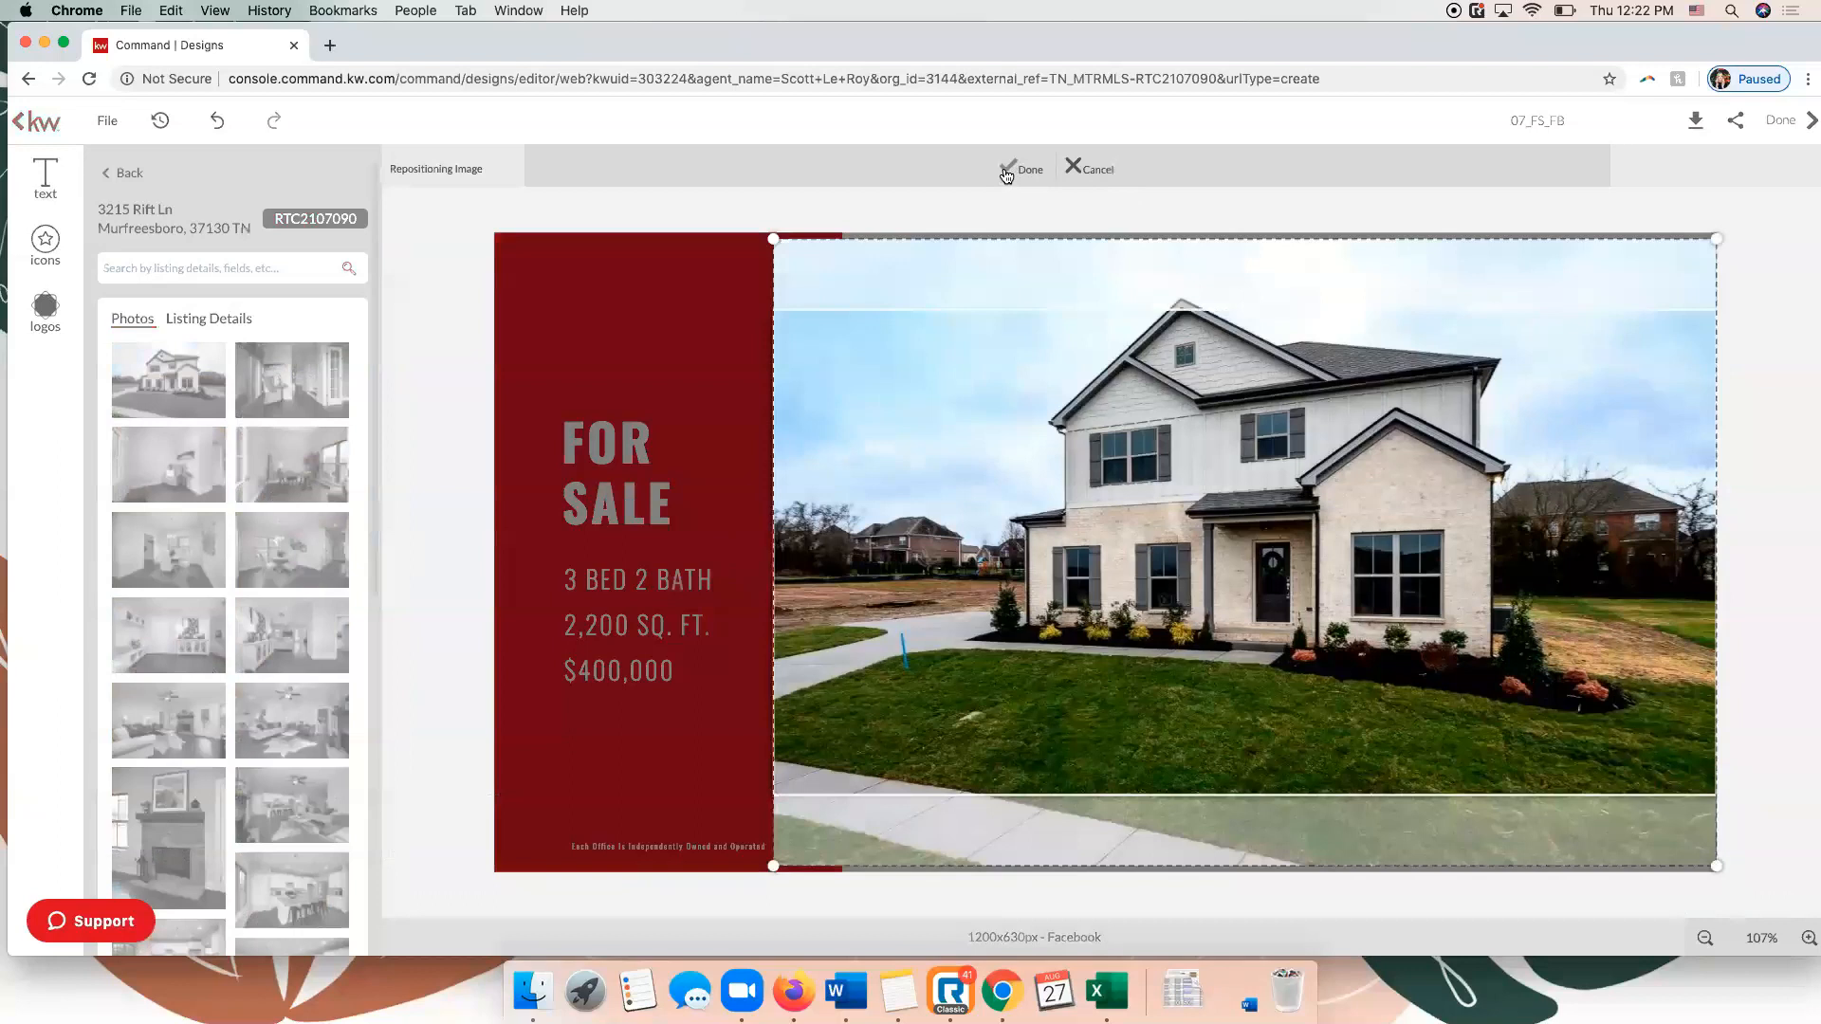
drag(1203, 453, 1201, 501)
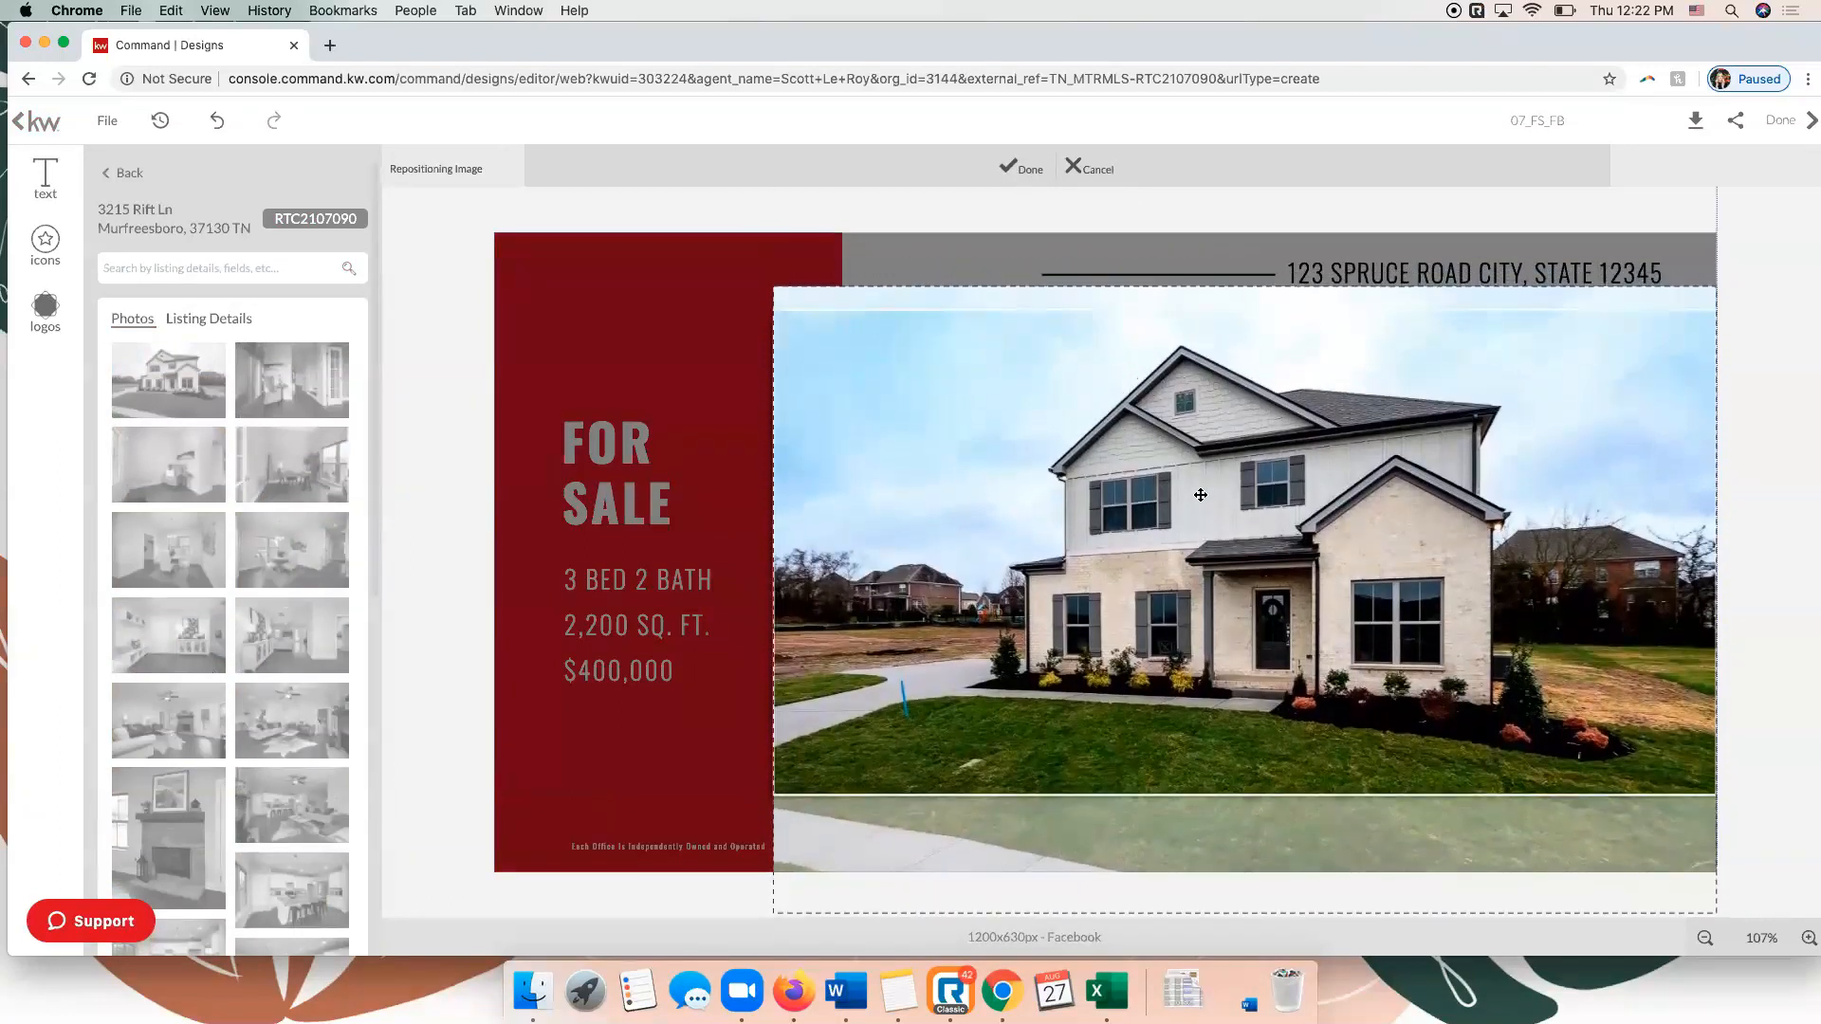
key(Return)
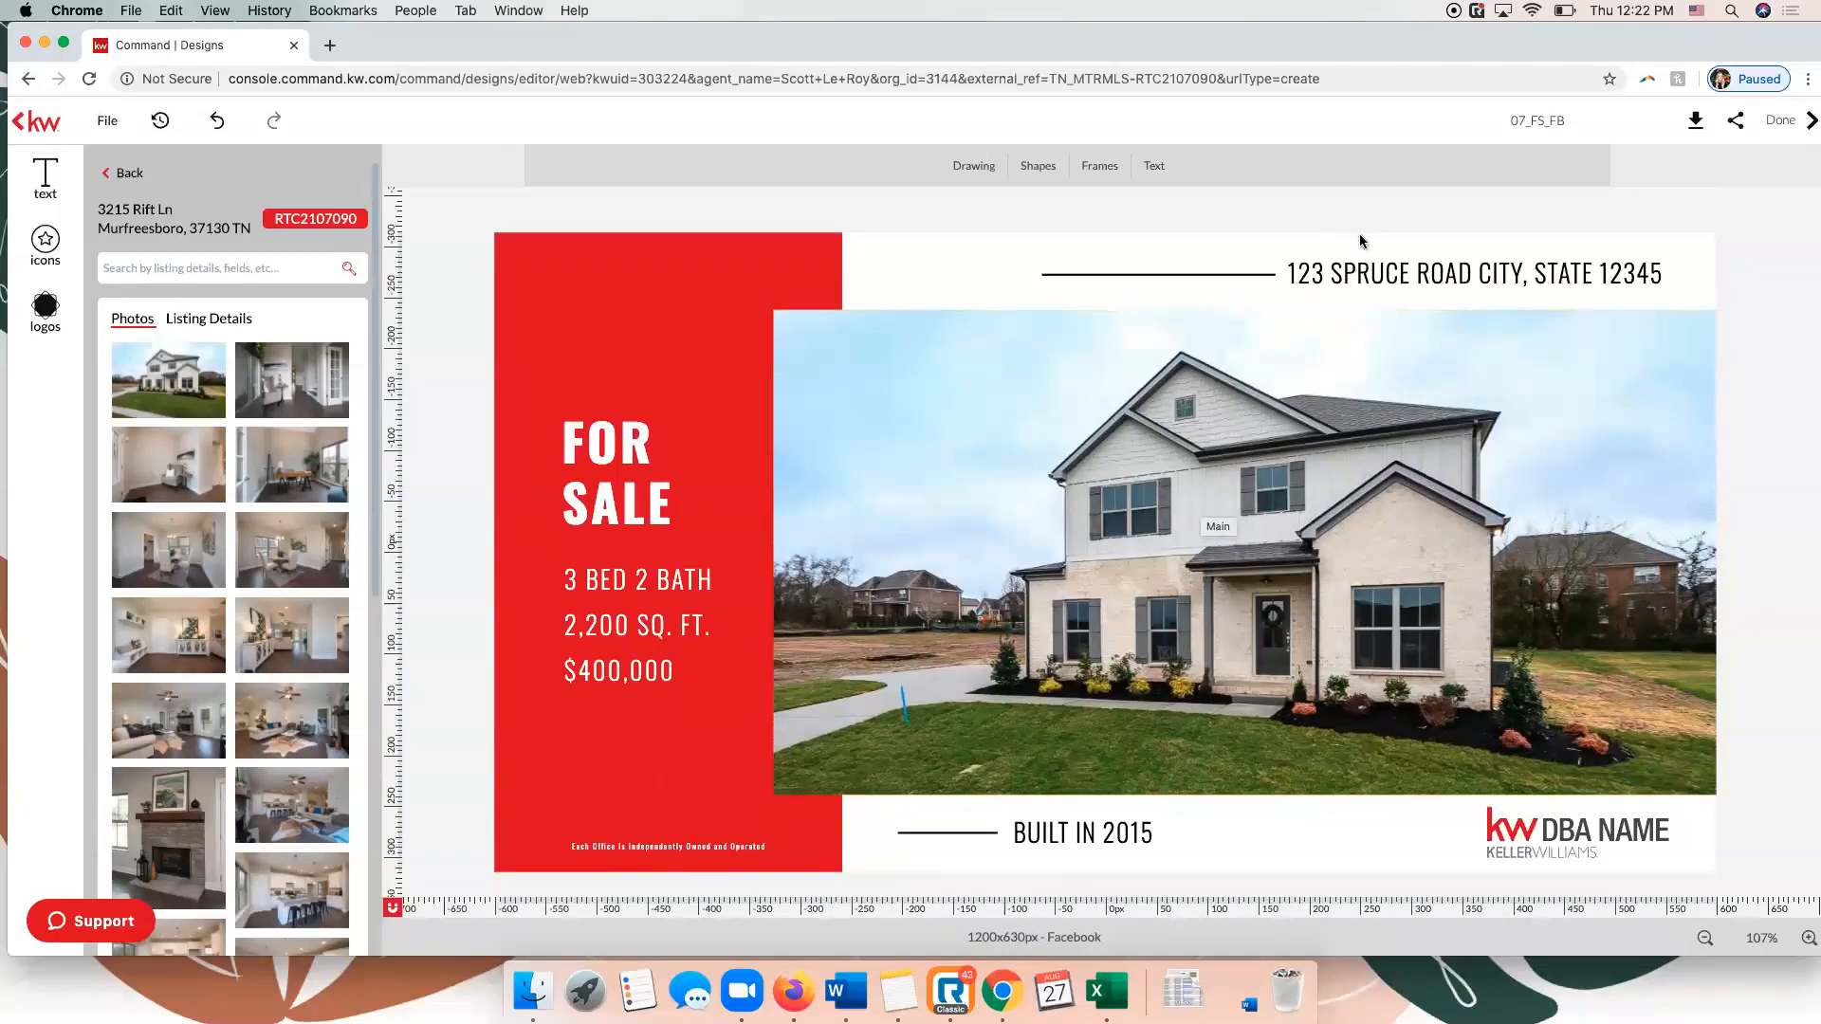
Replace the placeholder address above the photo with the Property Address from the KWLS listing details.
click(1428, 273)
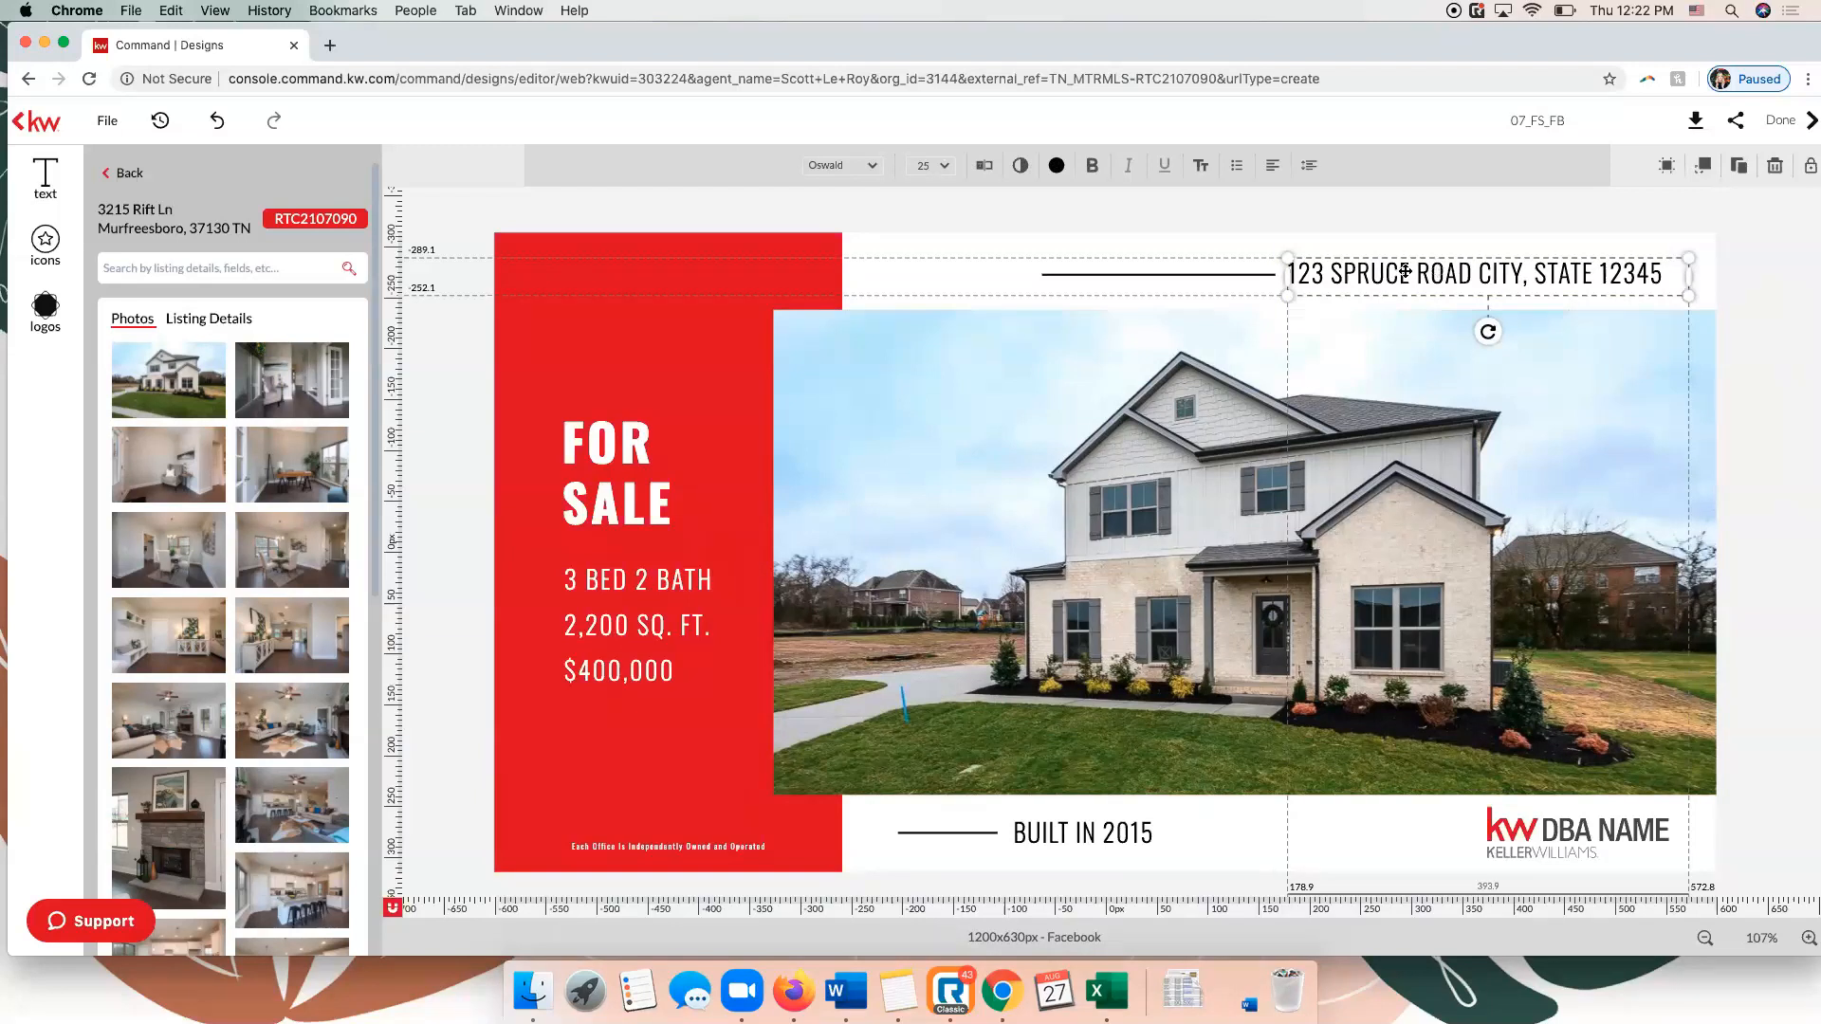
click(1551, 273)
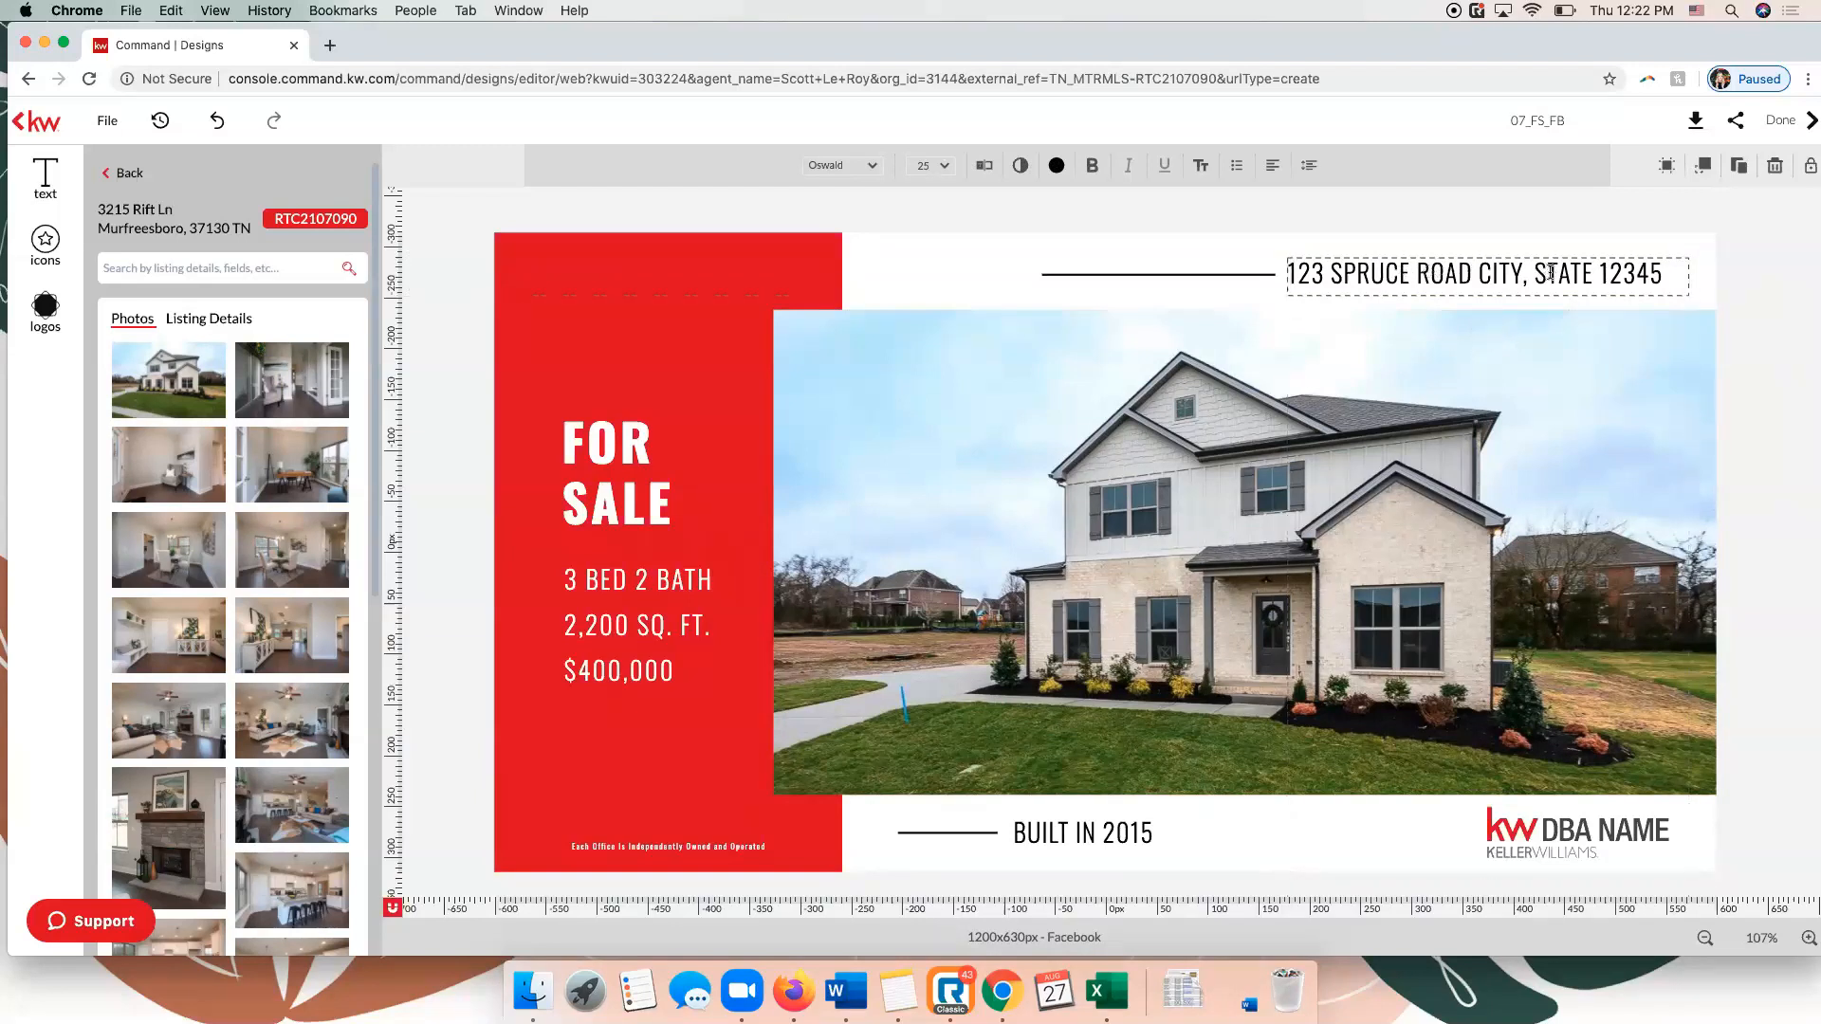
click(869, 167)
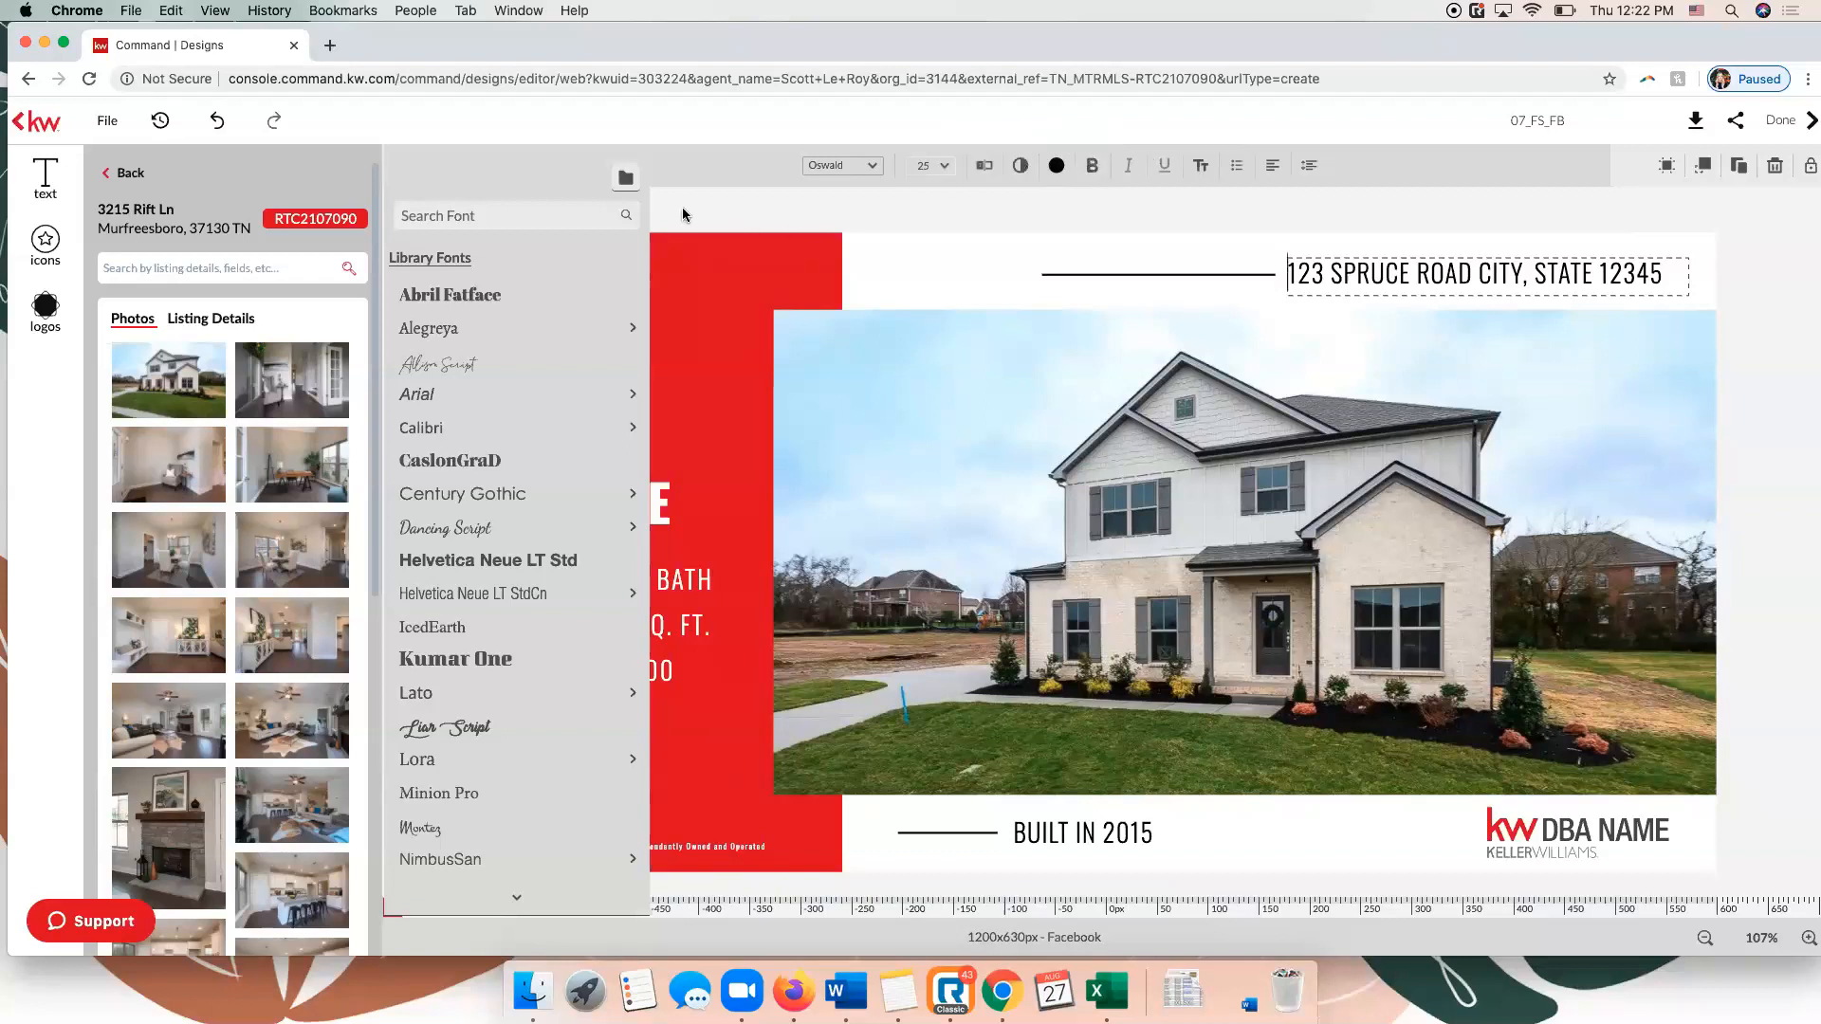
click(223, 324)
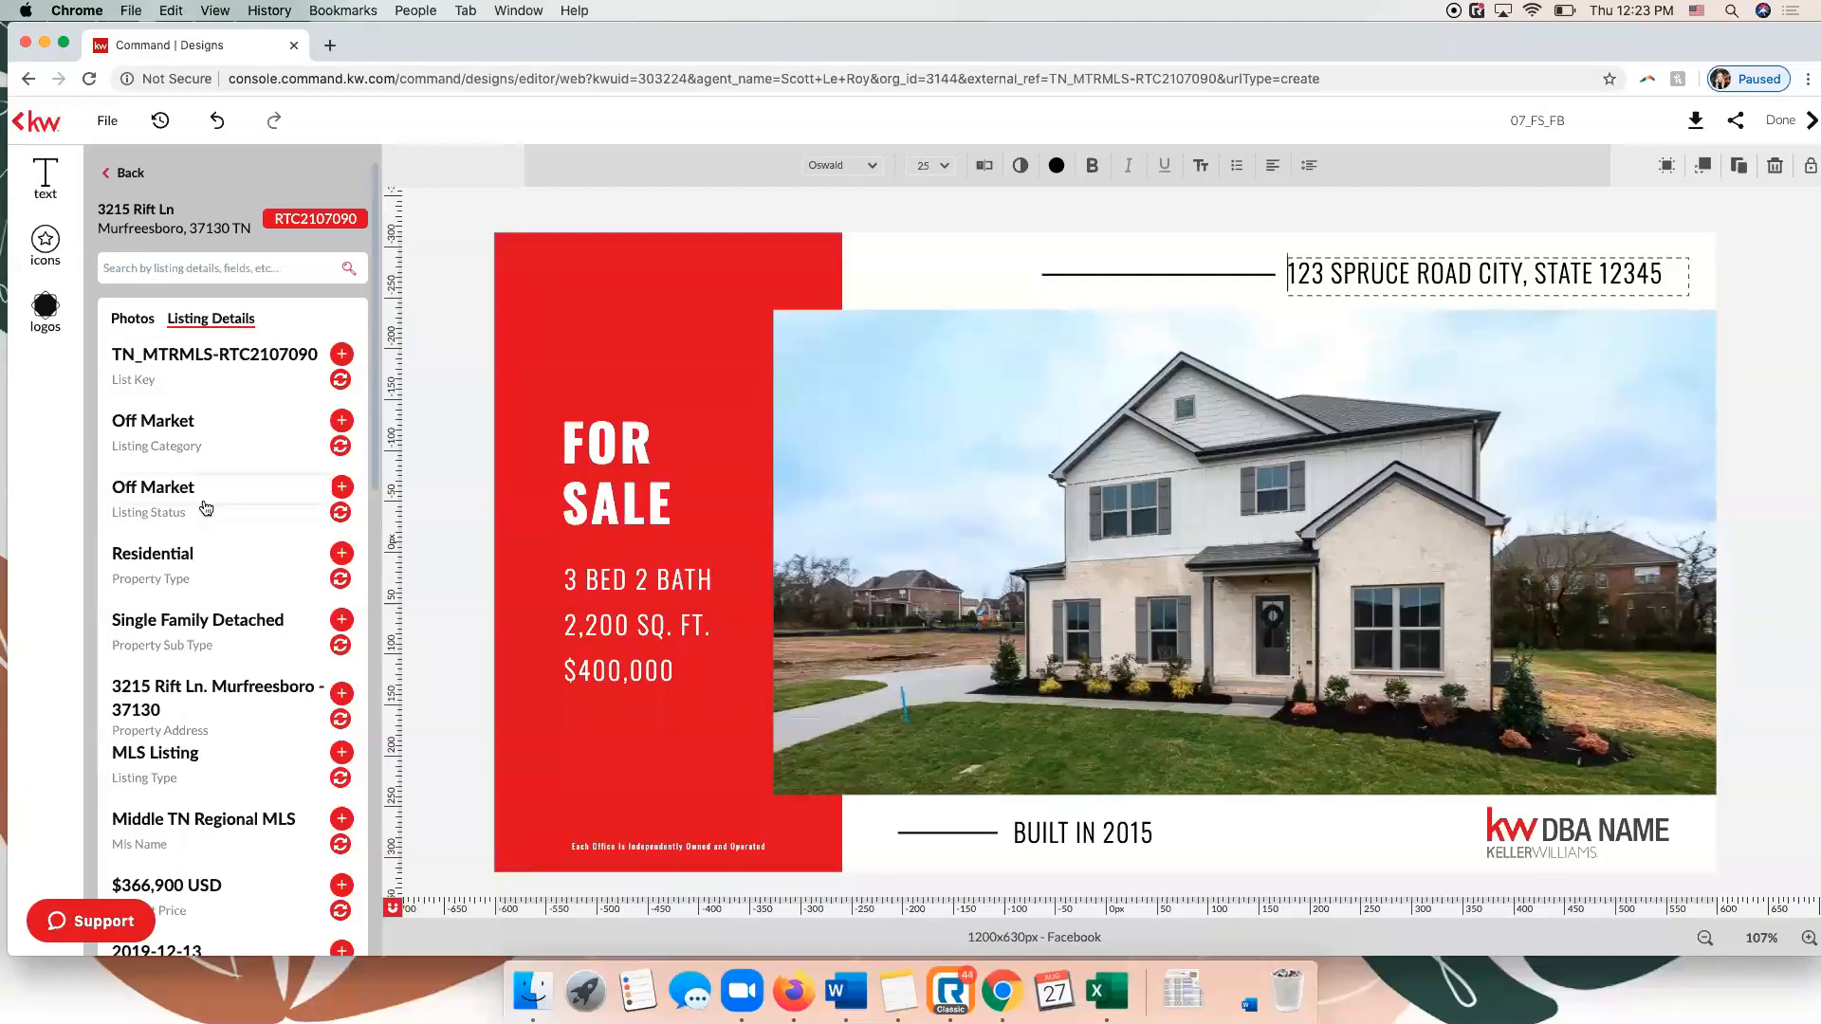
scroll(201, 509, down, 3)
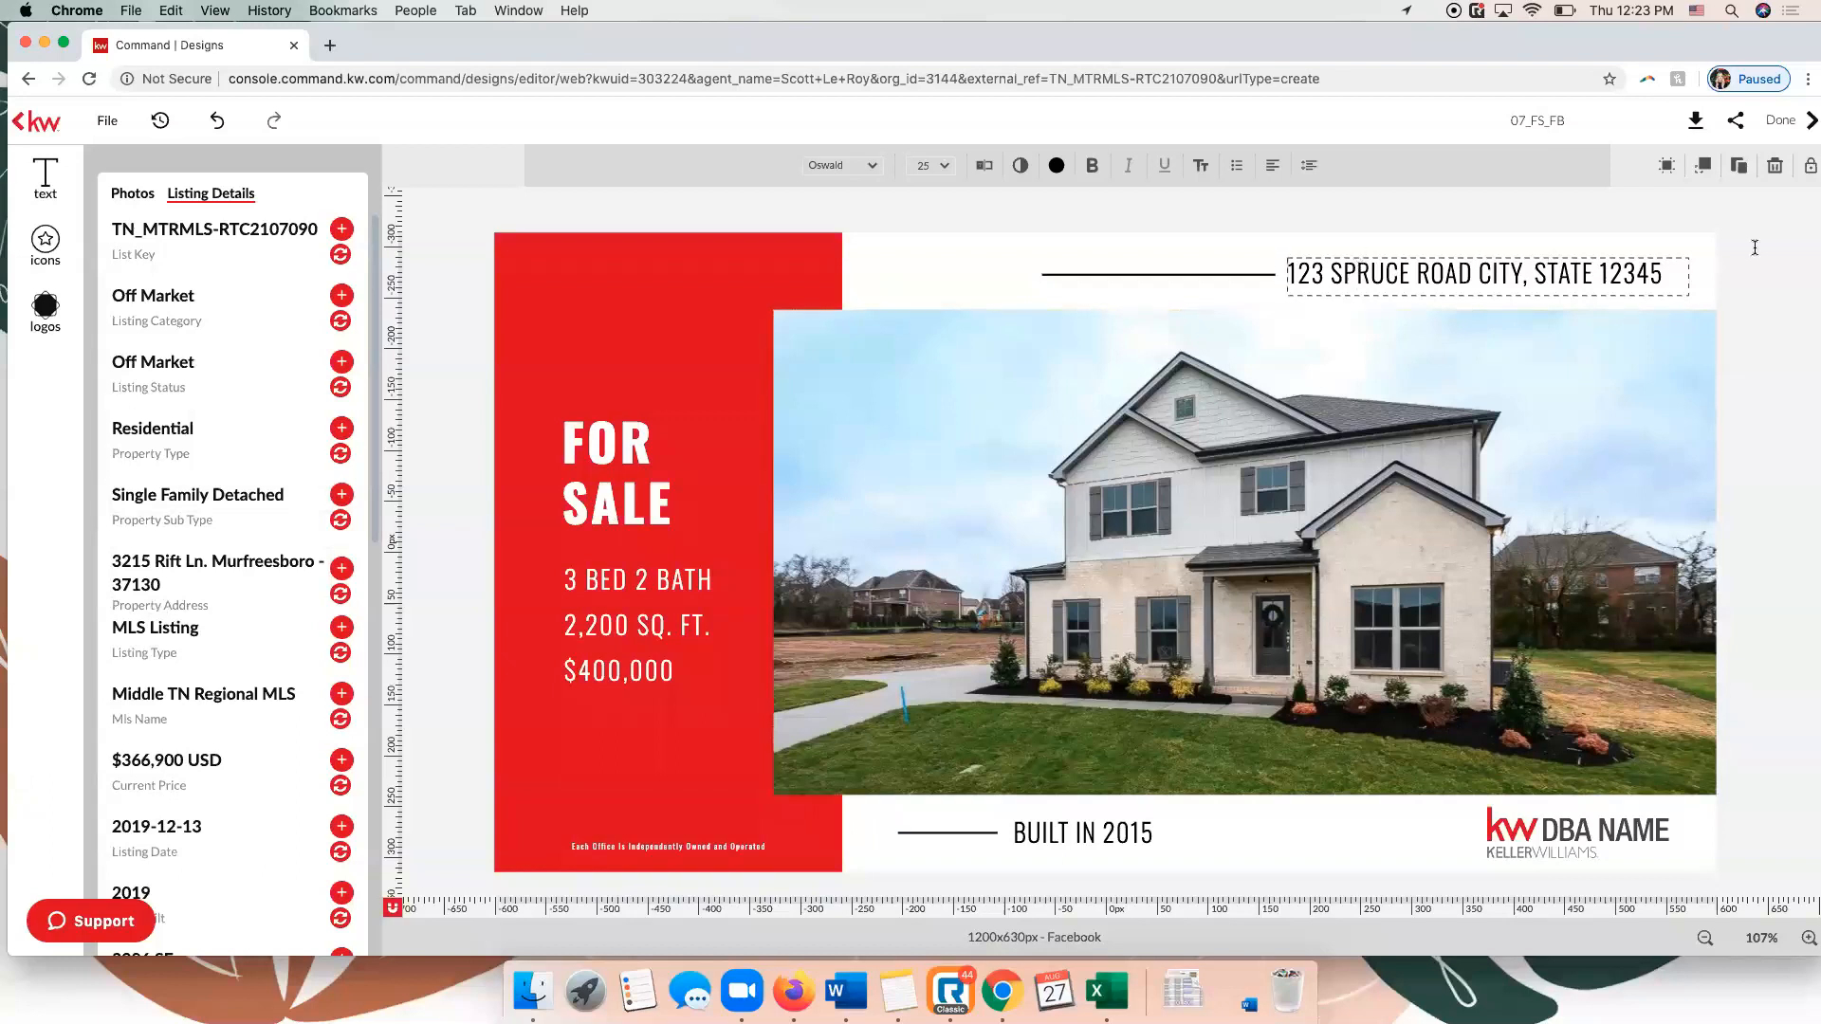
click(1747, 281)
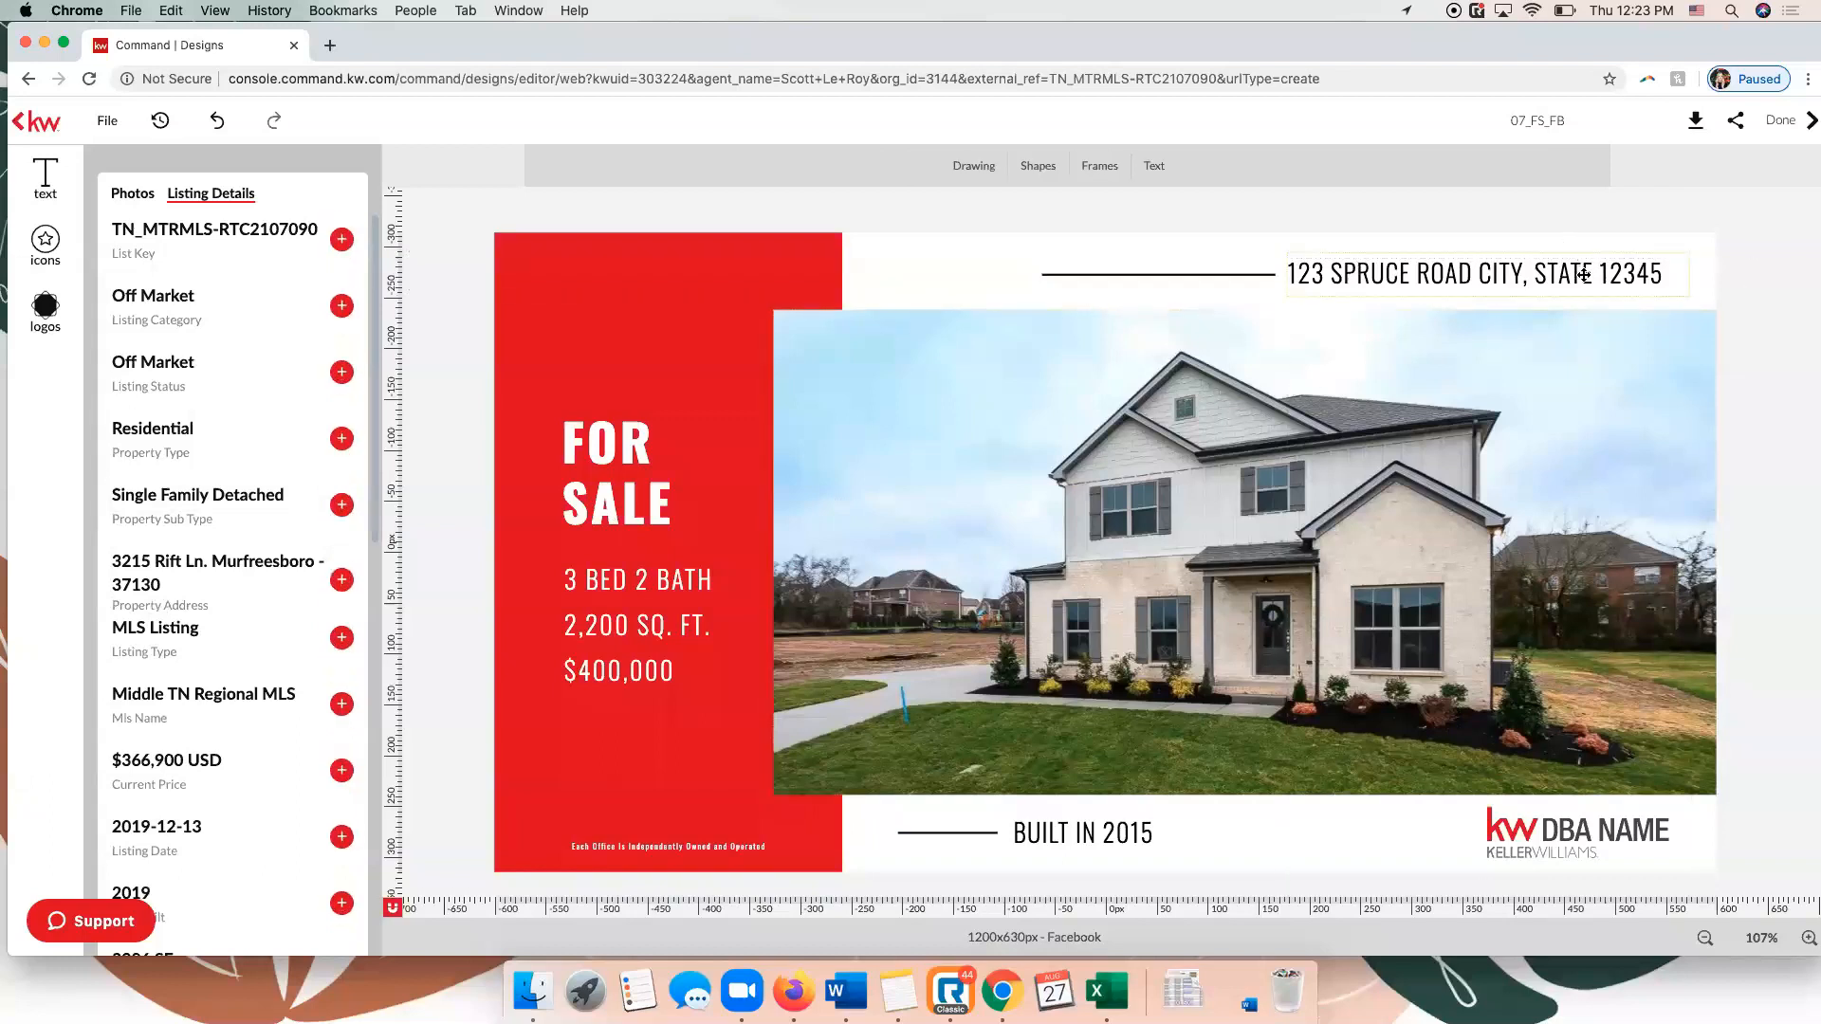
click(1584, 274)
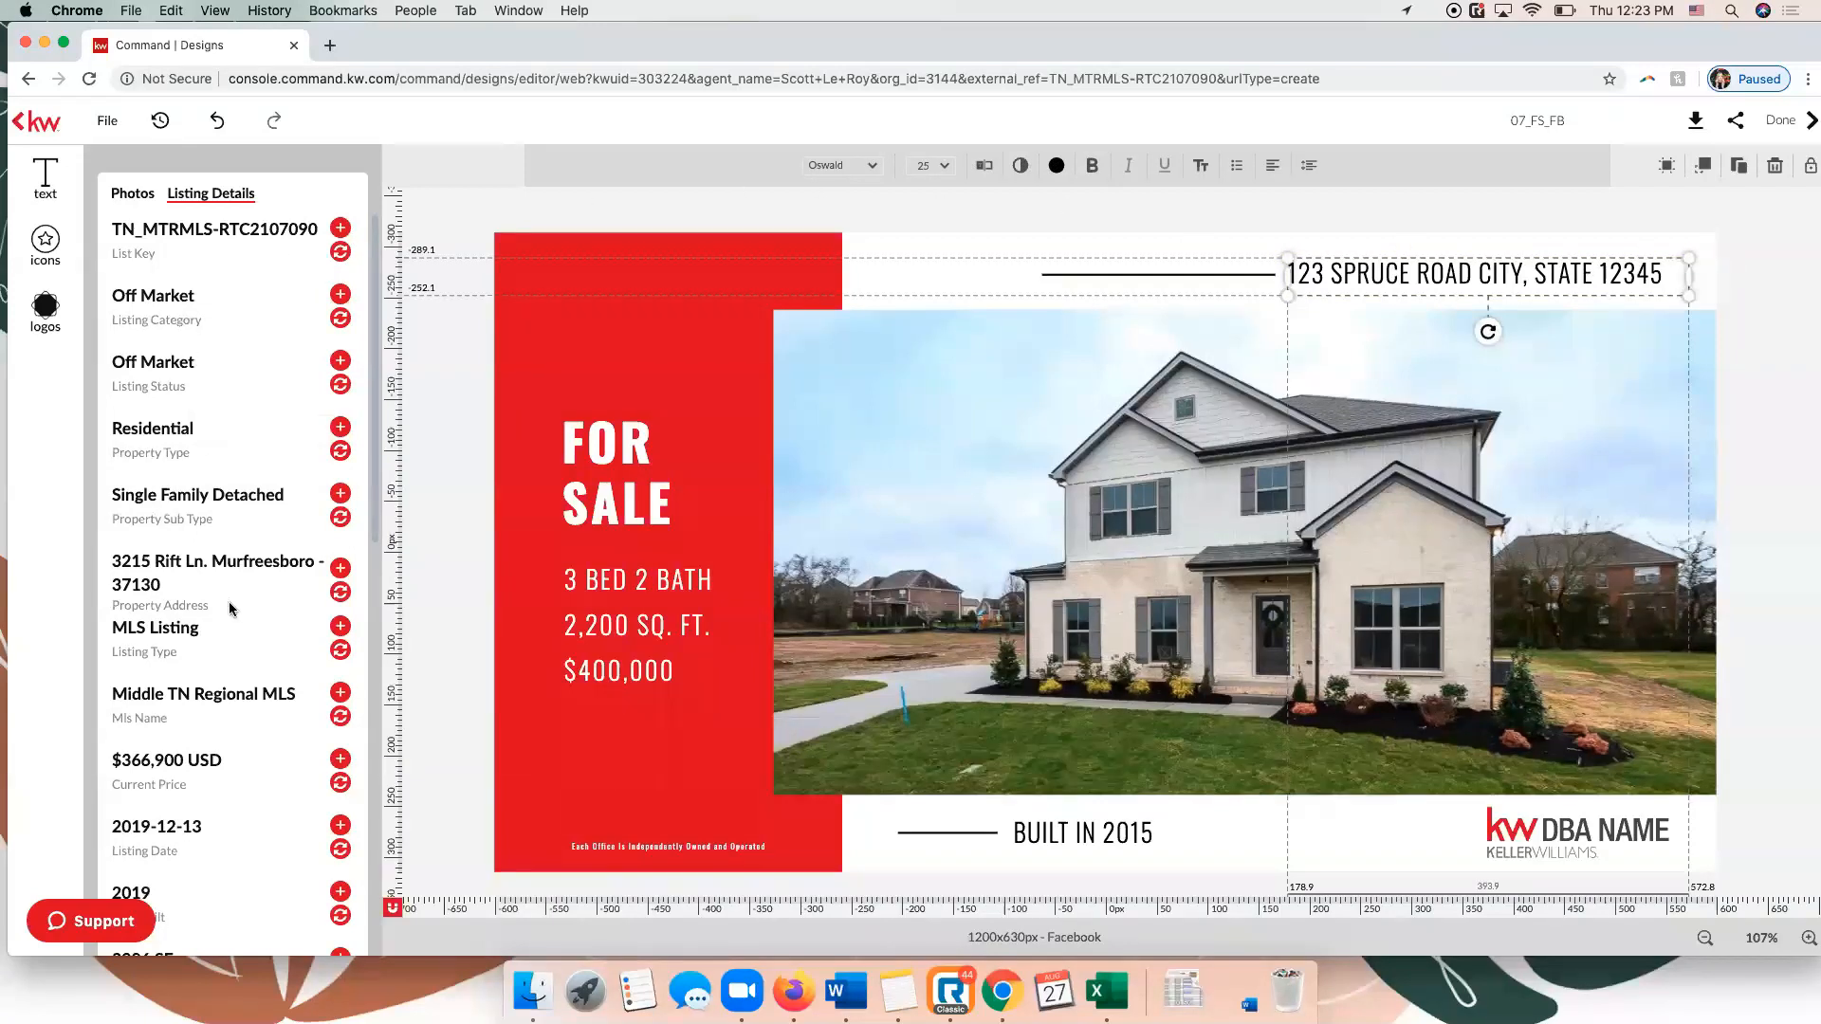
click(340, 593)
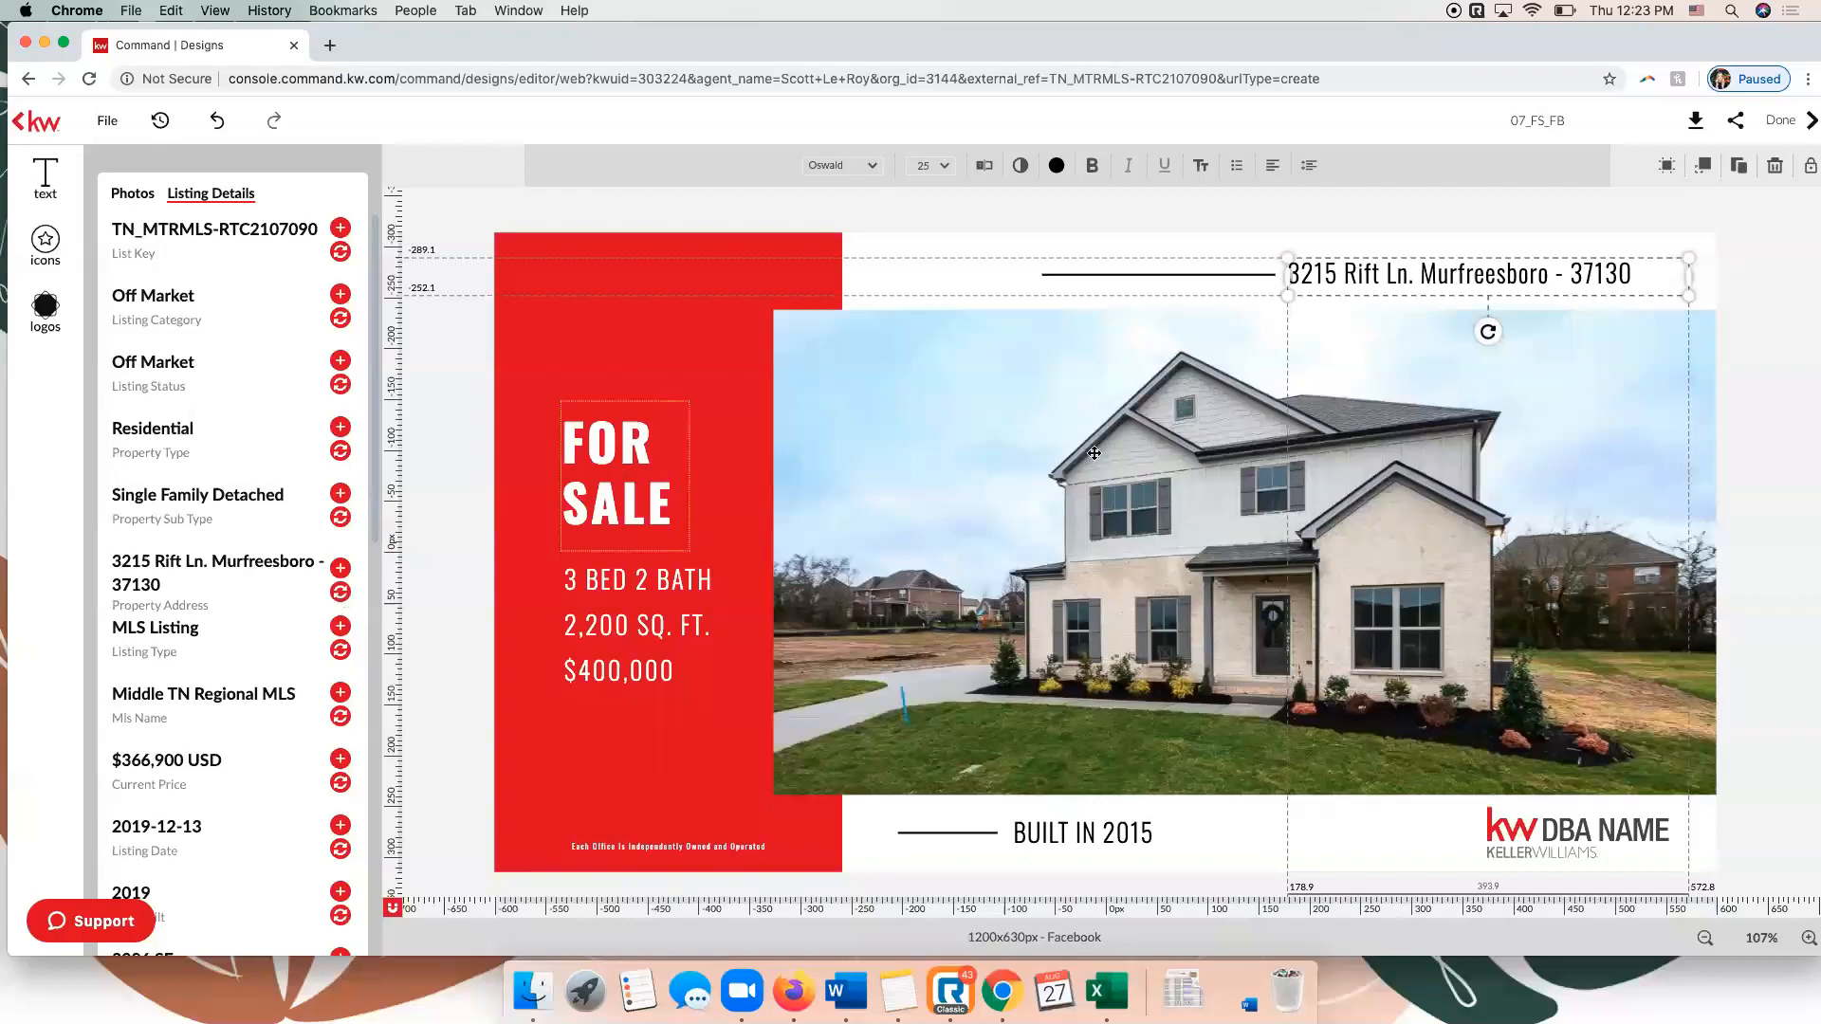
Correct the address punctuation: replace the hyphen before the ZIP code with ", TN" and remove the period after "Ln".
click(1572, 270)
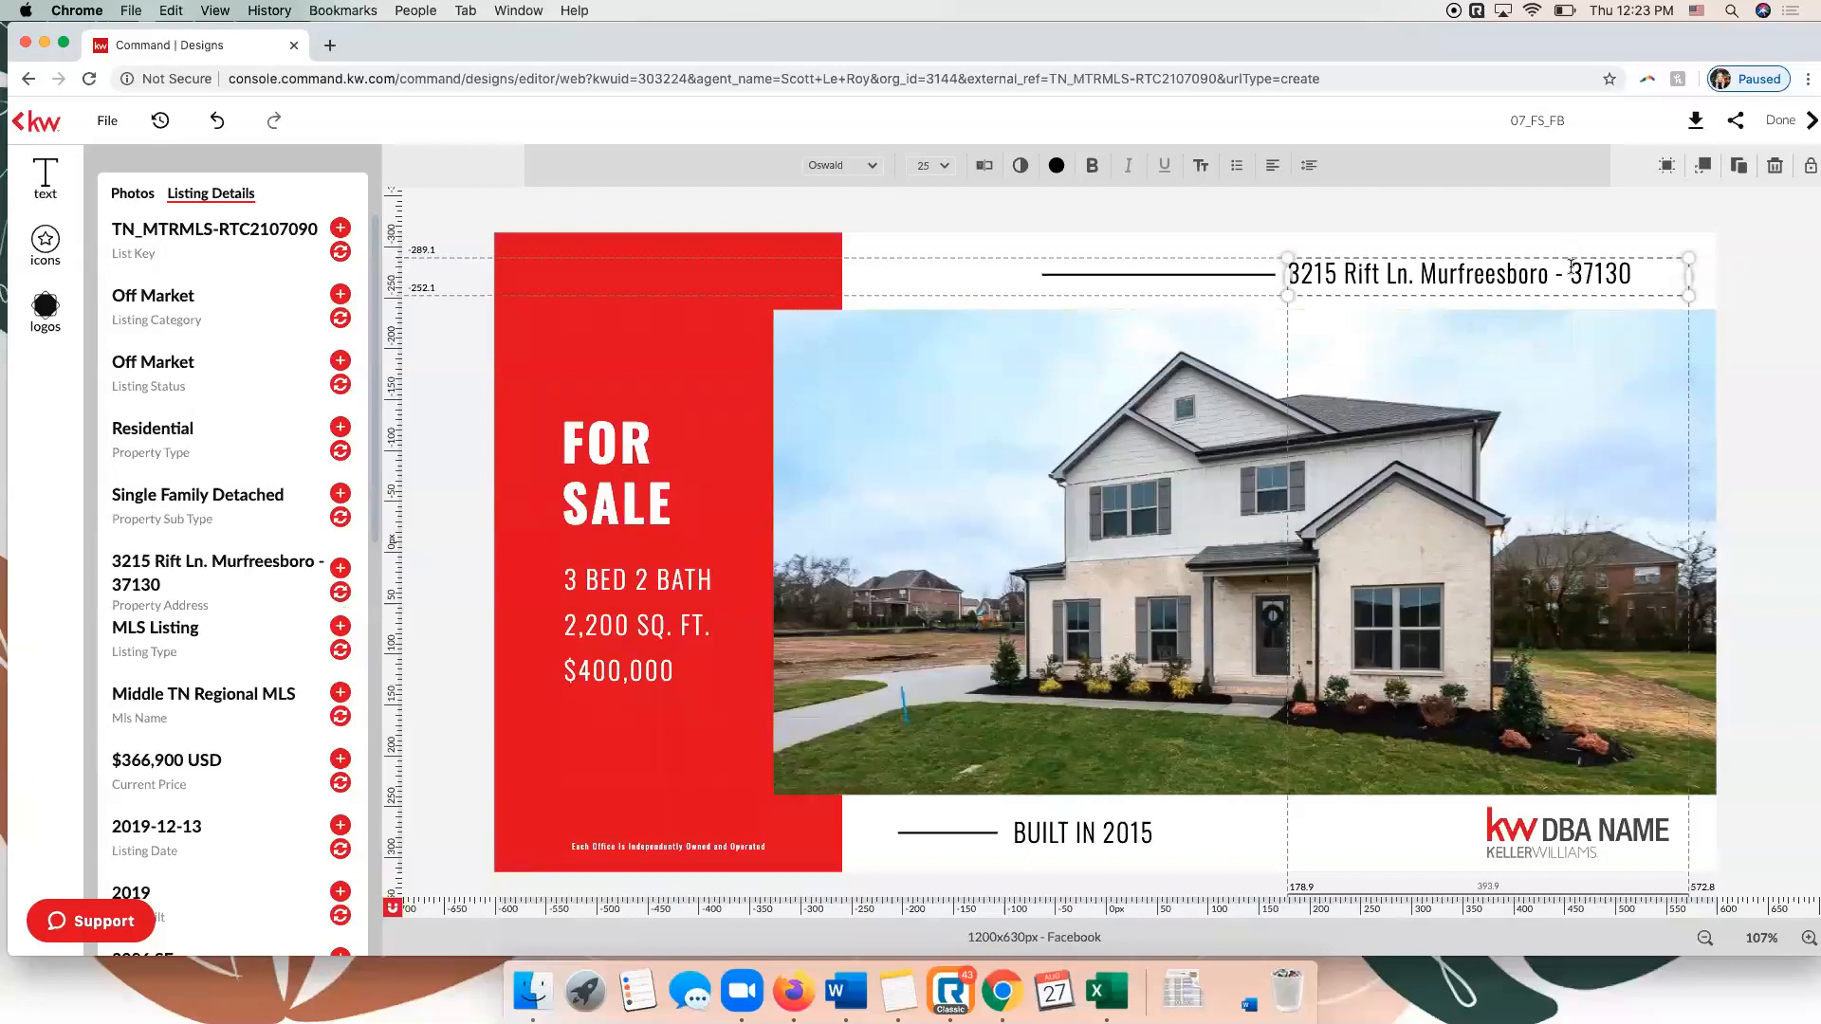
key(BackSpace)
key(BackSpace)
key(BackSpace)
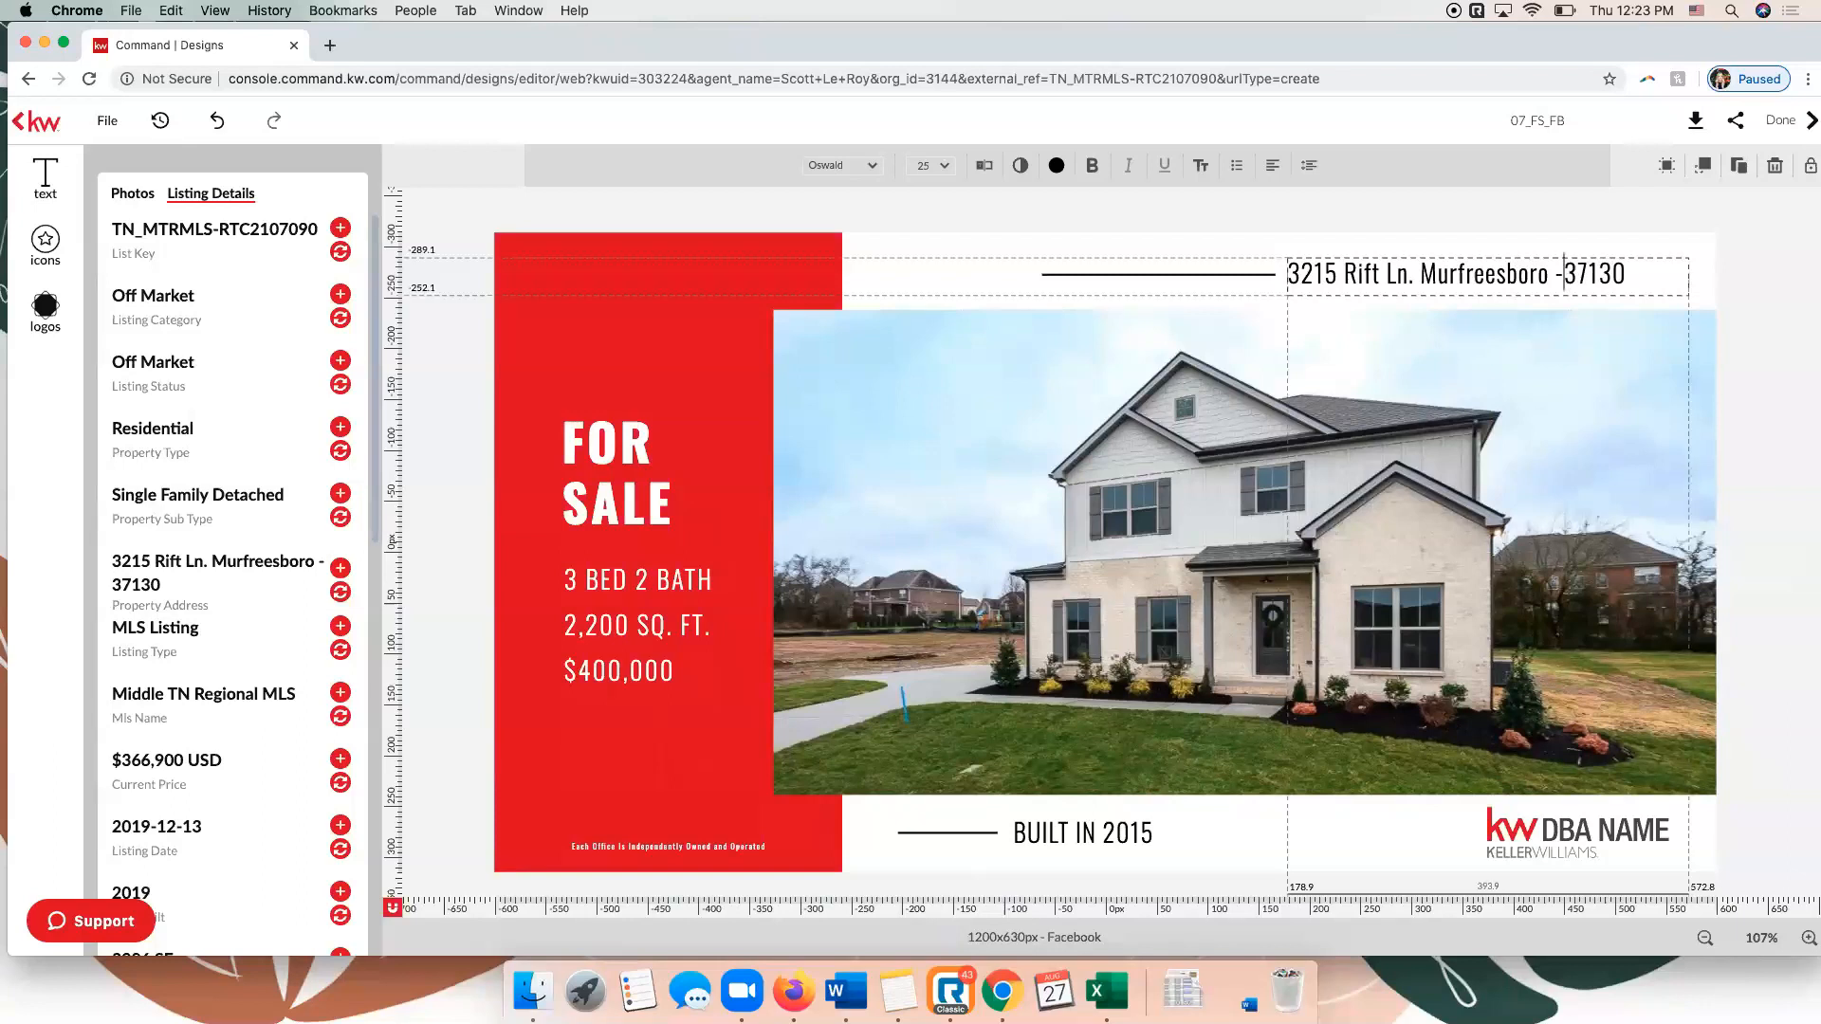
text(, TN)
click(1417, 277)
key(BackSpace)
Set the whole address text to 26 pt and shift its box slightly right and up, clear of the adjoining line.
drag(1660, 273, 1533, 274)
triple_click(1533, 274)
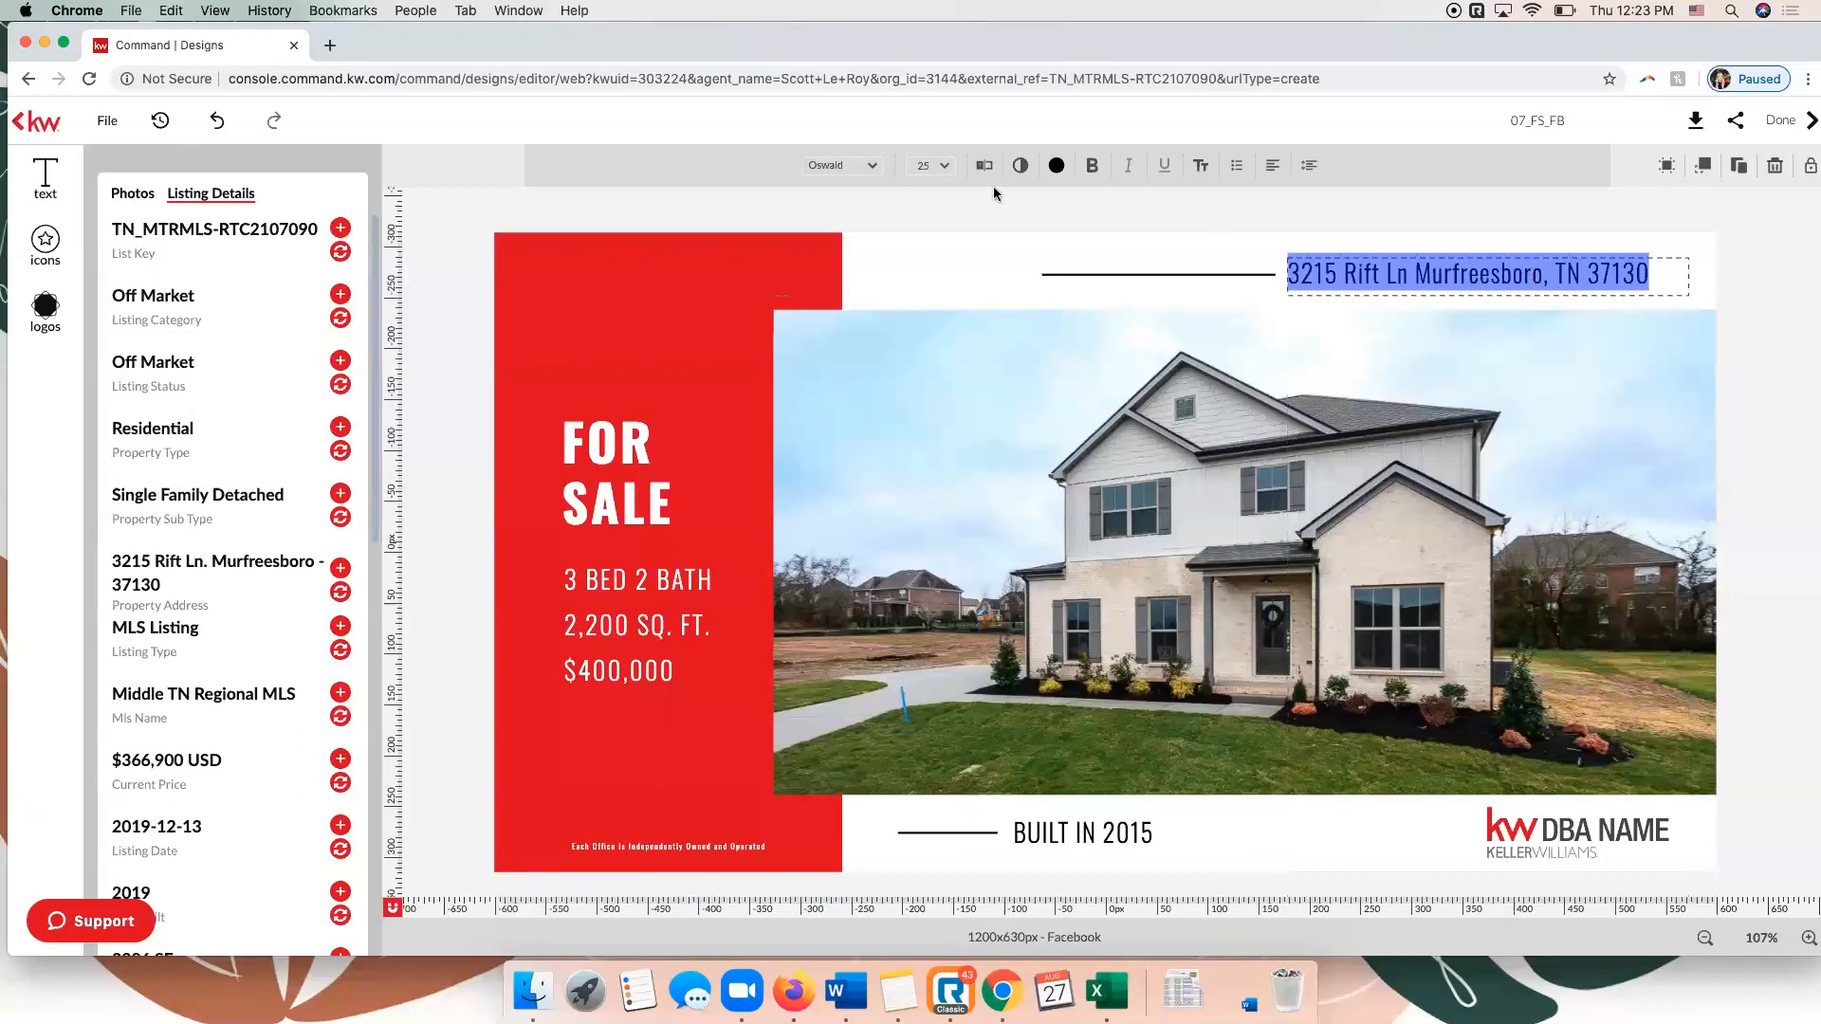
click(945, 167)
scroll(945, 374, down, 1)
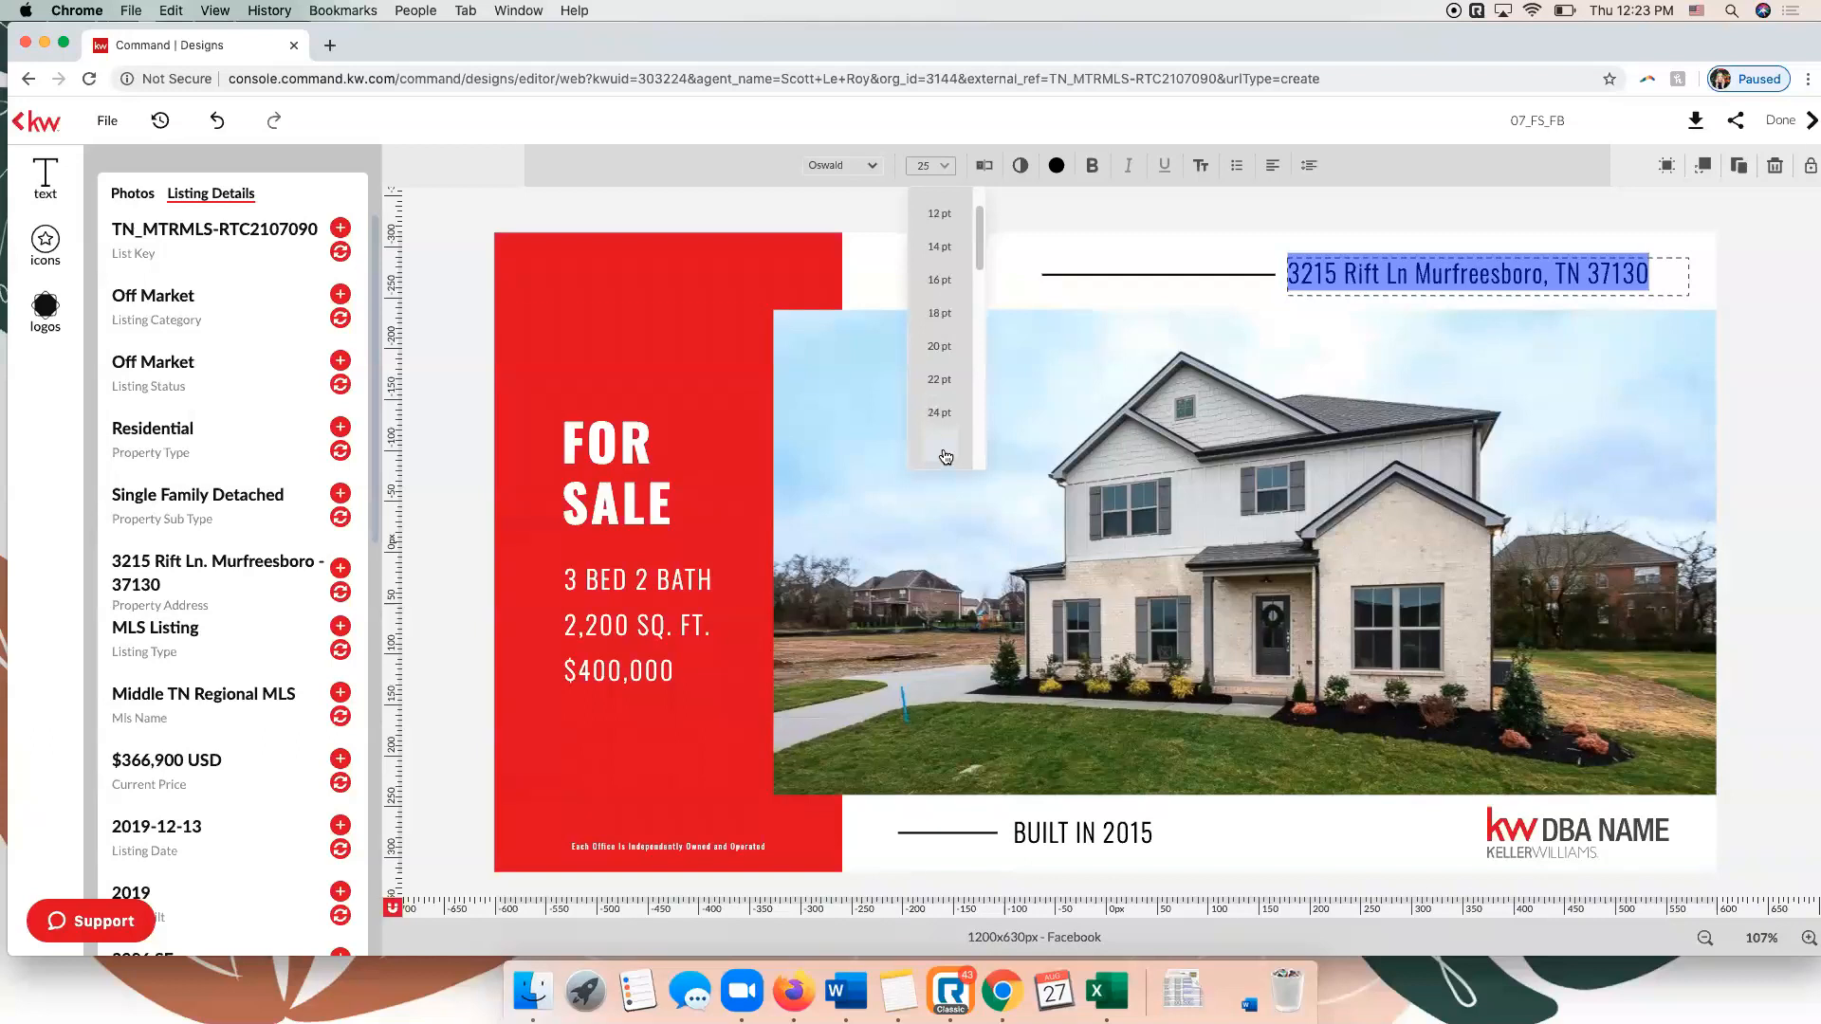
click(946, 457)
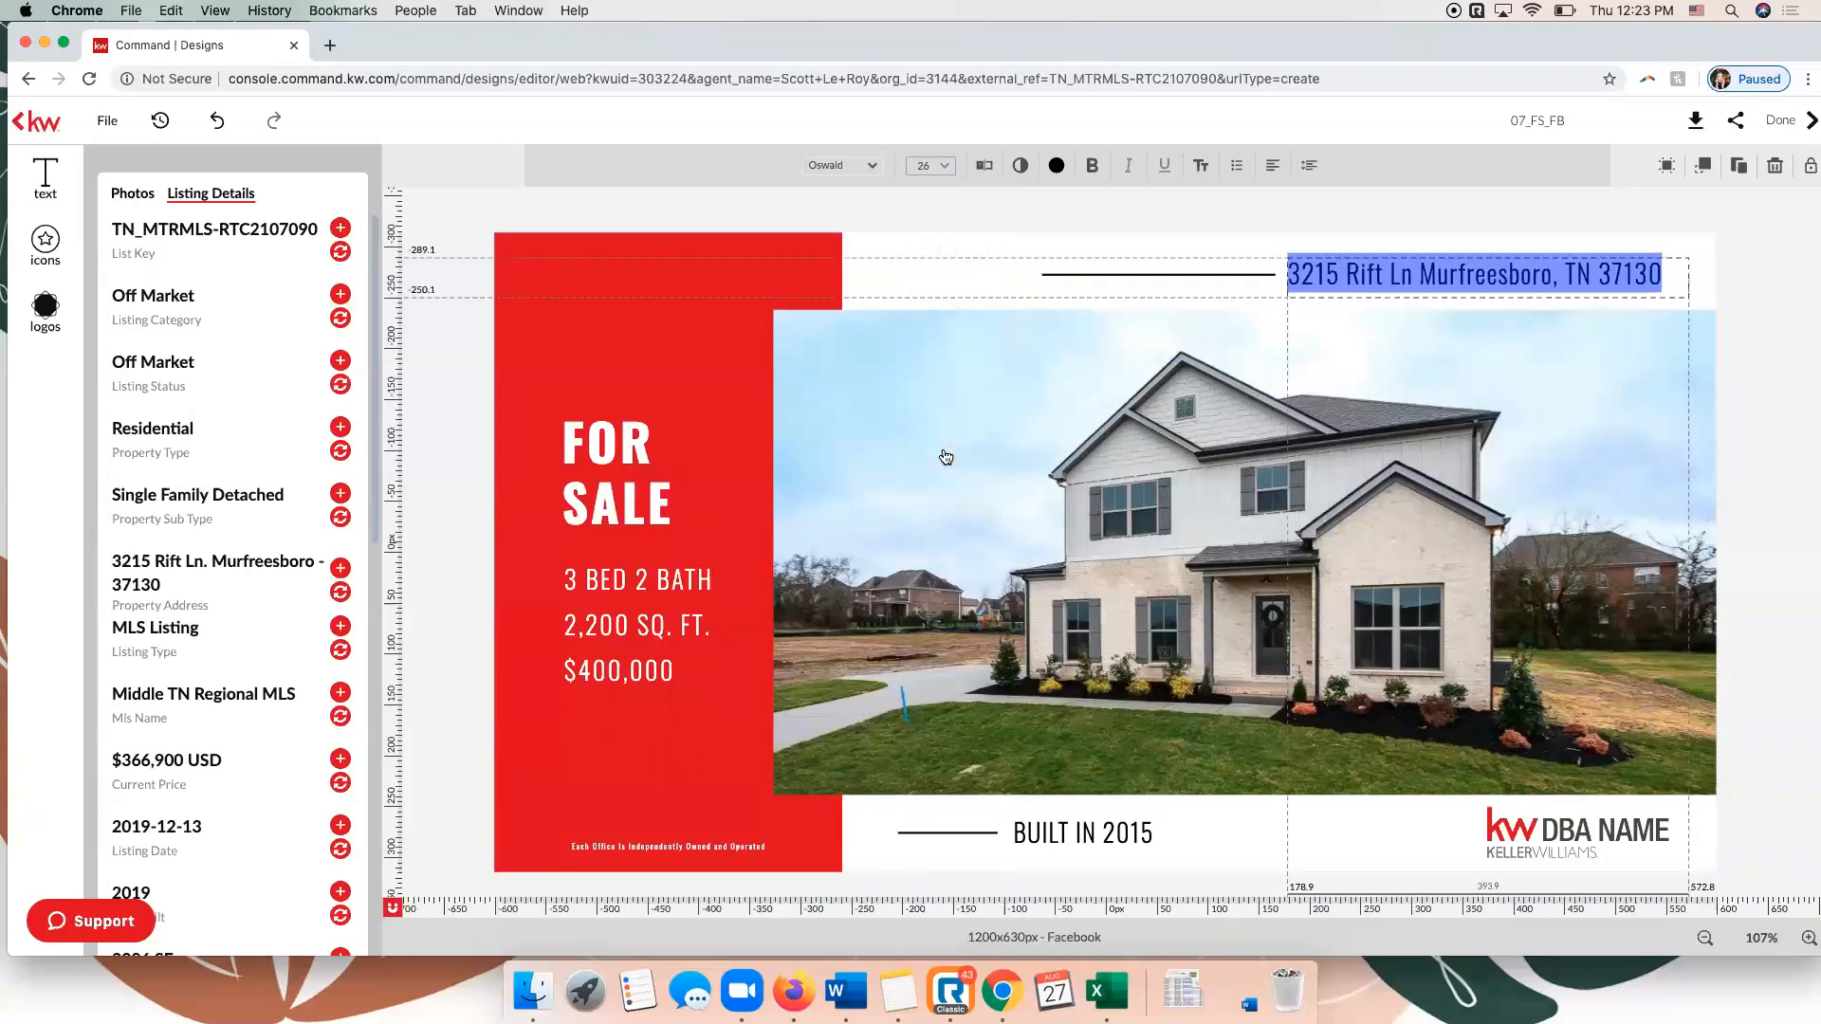
click(1728, 264)
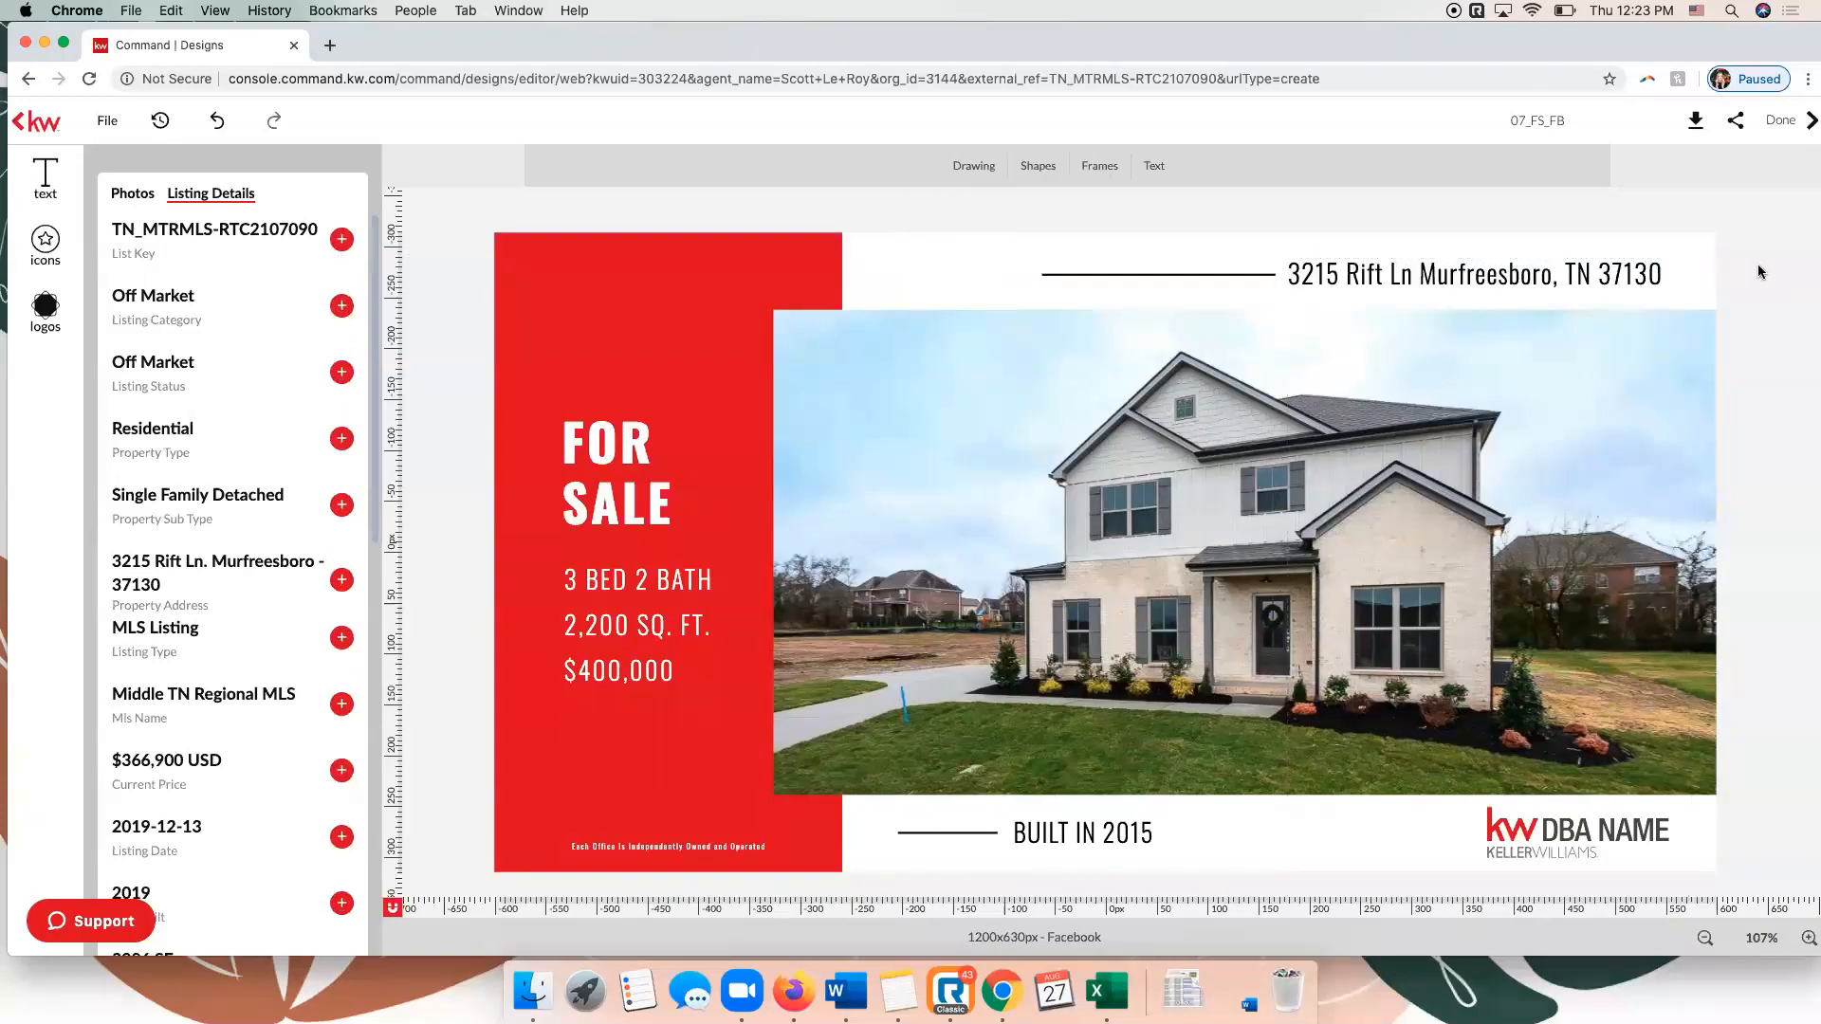
click(1571, 279)
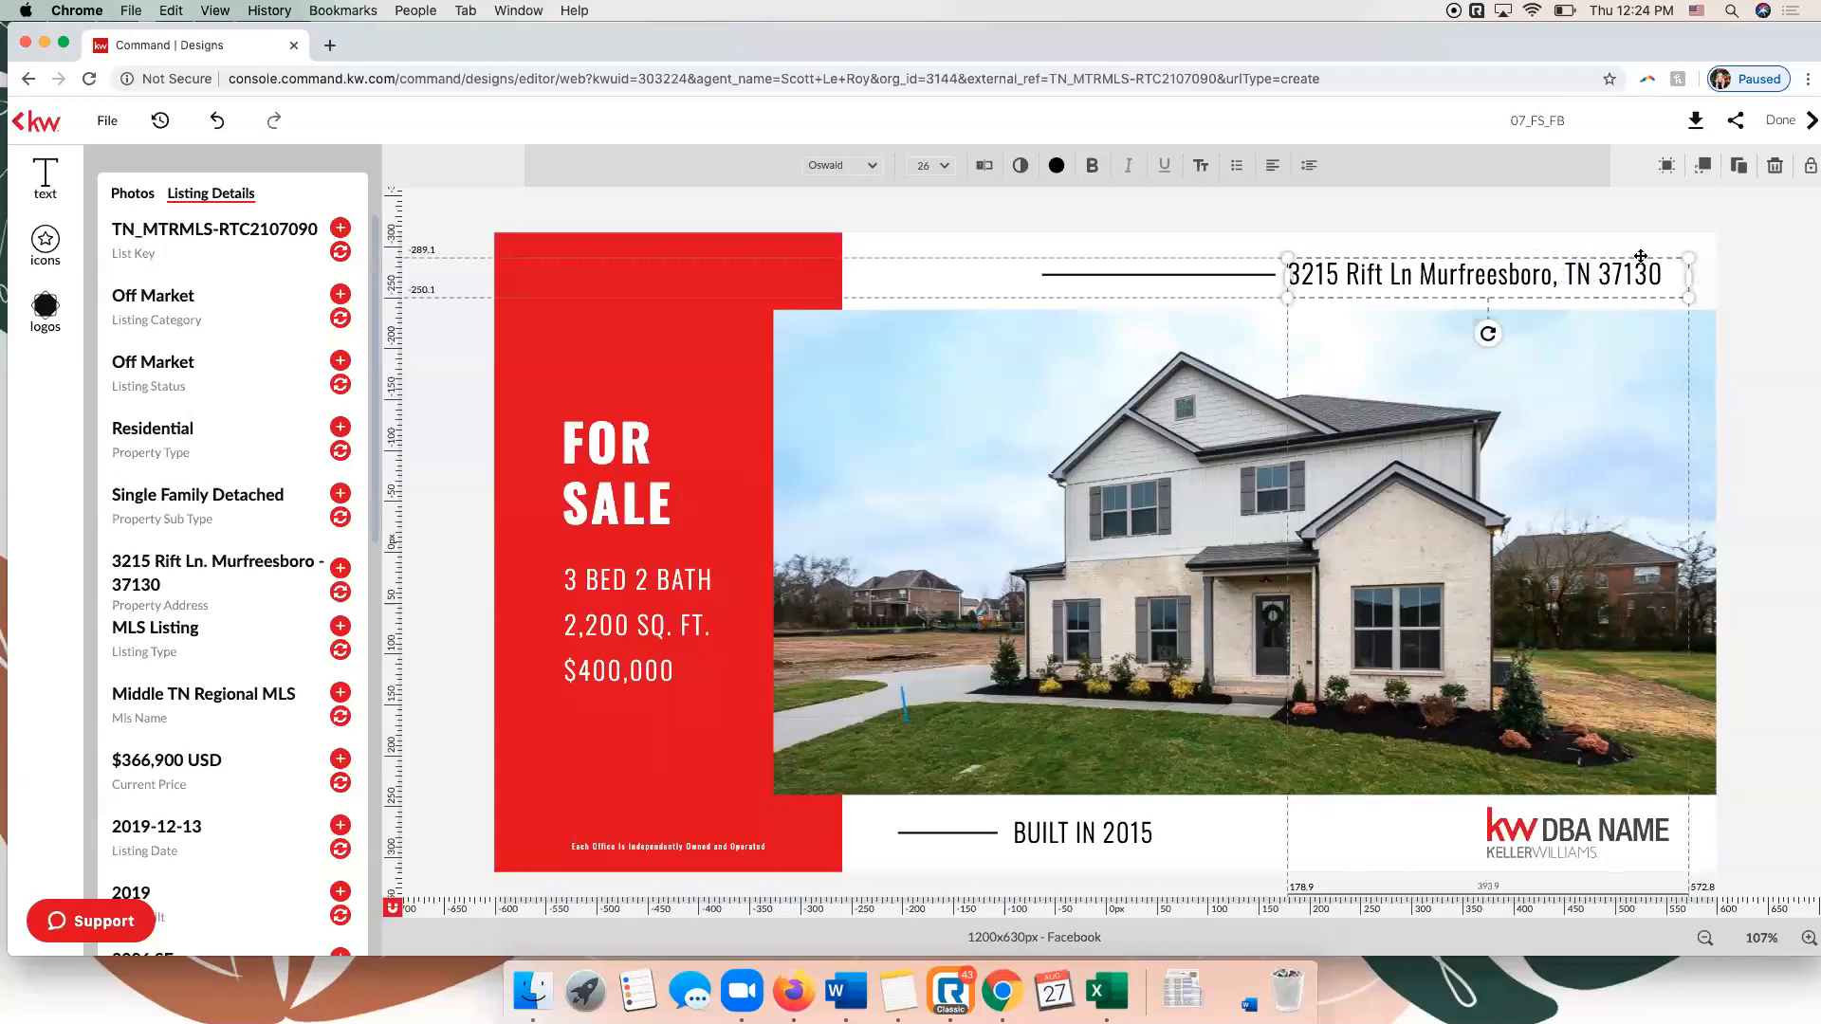
mouse_move(1639, 274)
mouse_down()
mouse_move(1631, 464)
mouse_move(1545, 415)
mouse_move(1586, 298)
mouse_move(1655, 254)
mouse_up()
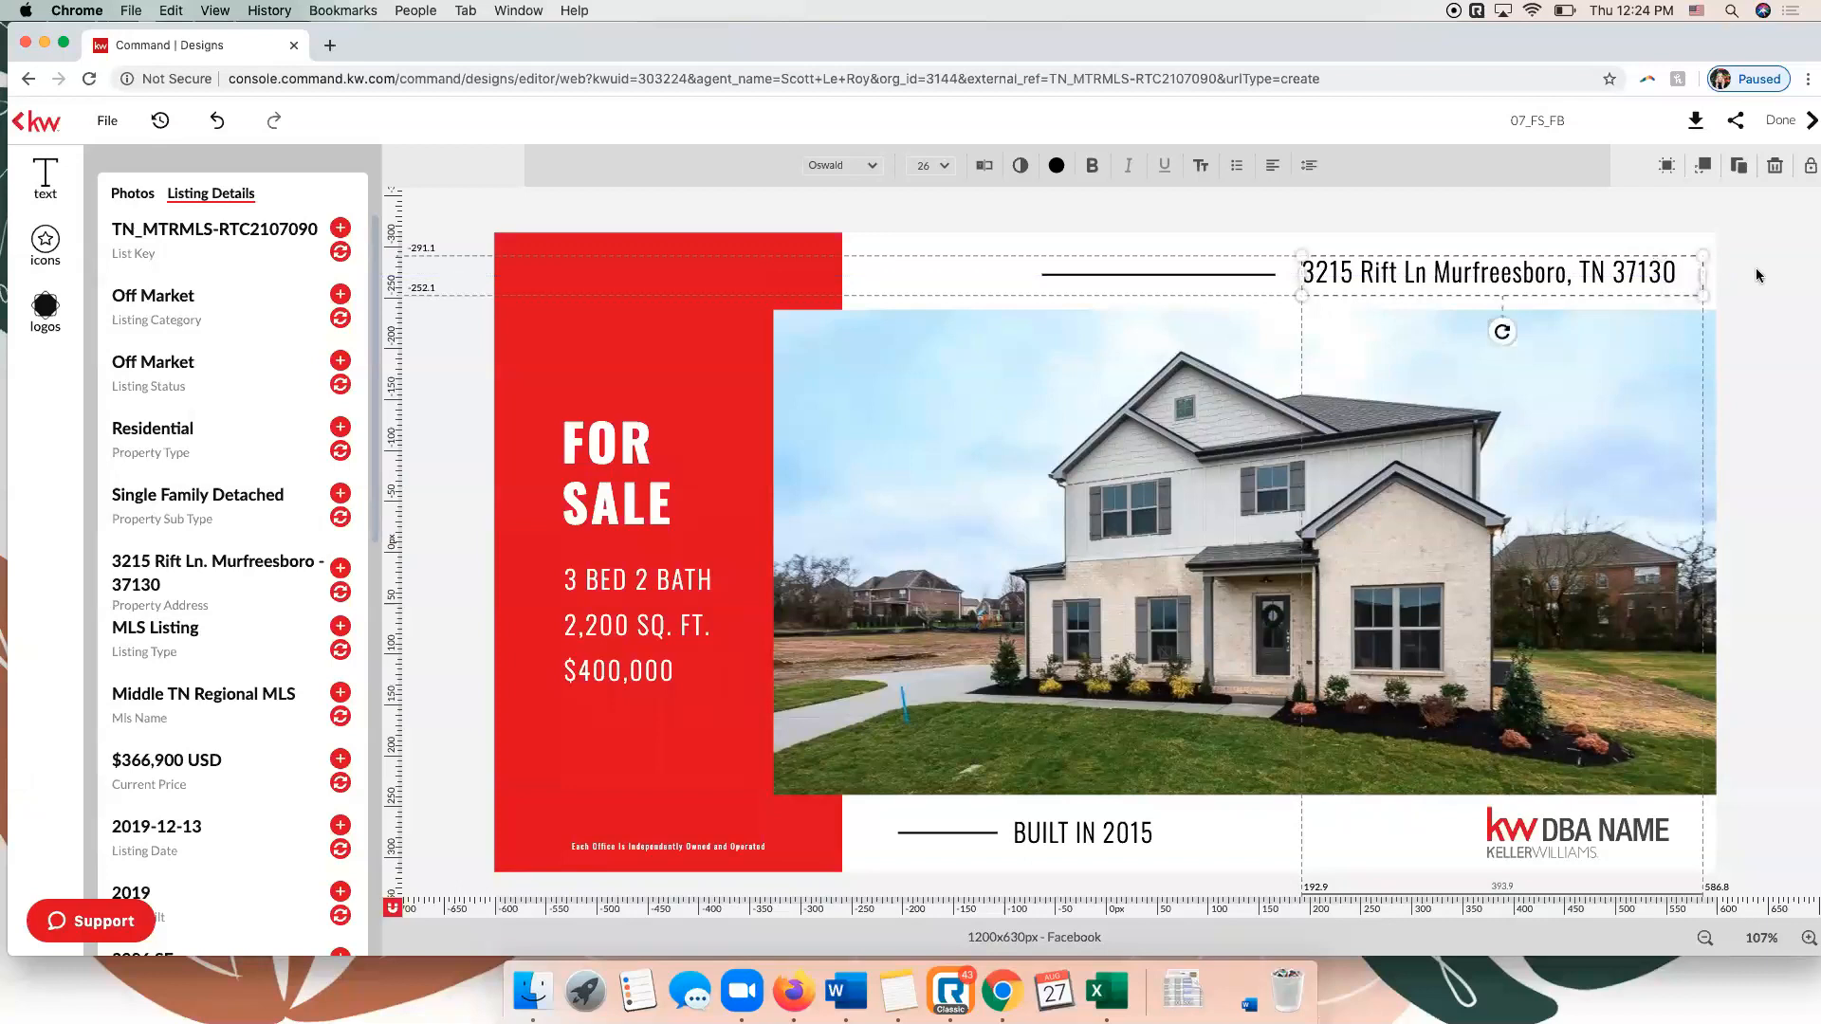
Try to replace the bed, bath, size and price text with the listing's Current Price, and undo the replacement.
click(1755, 272)
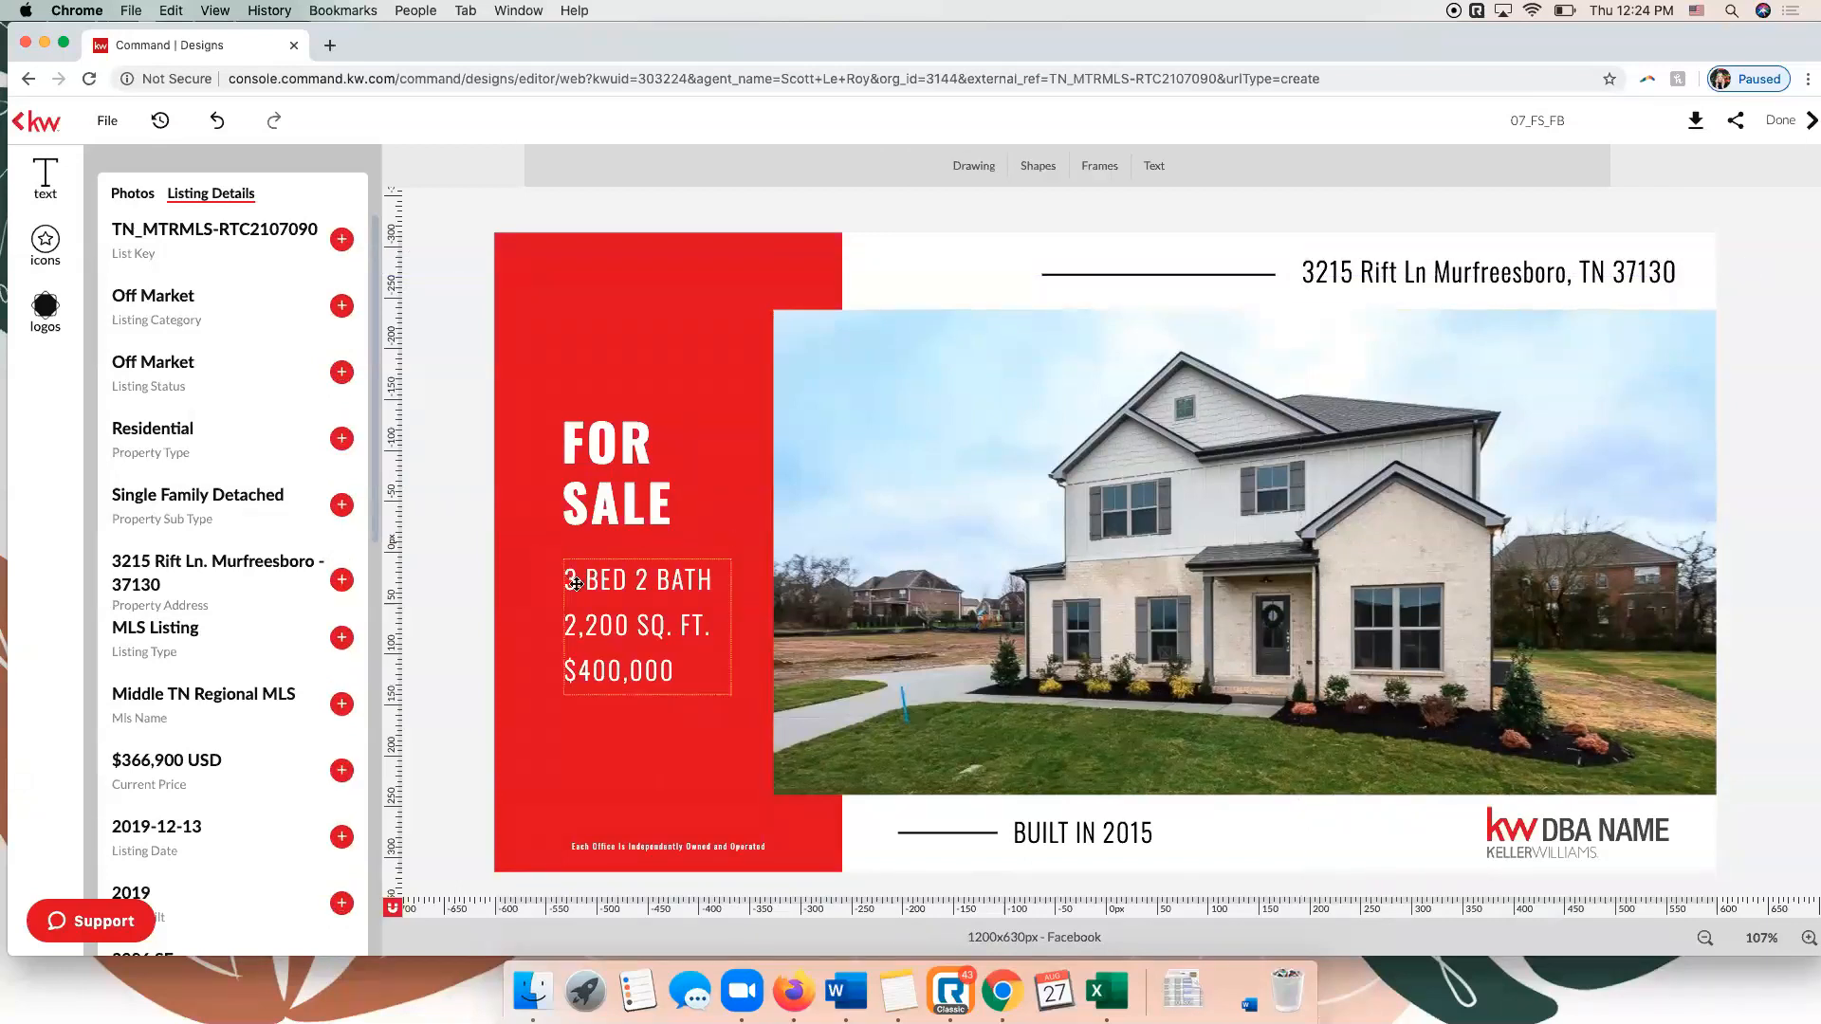
click(683, 610)
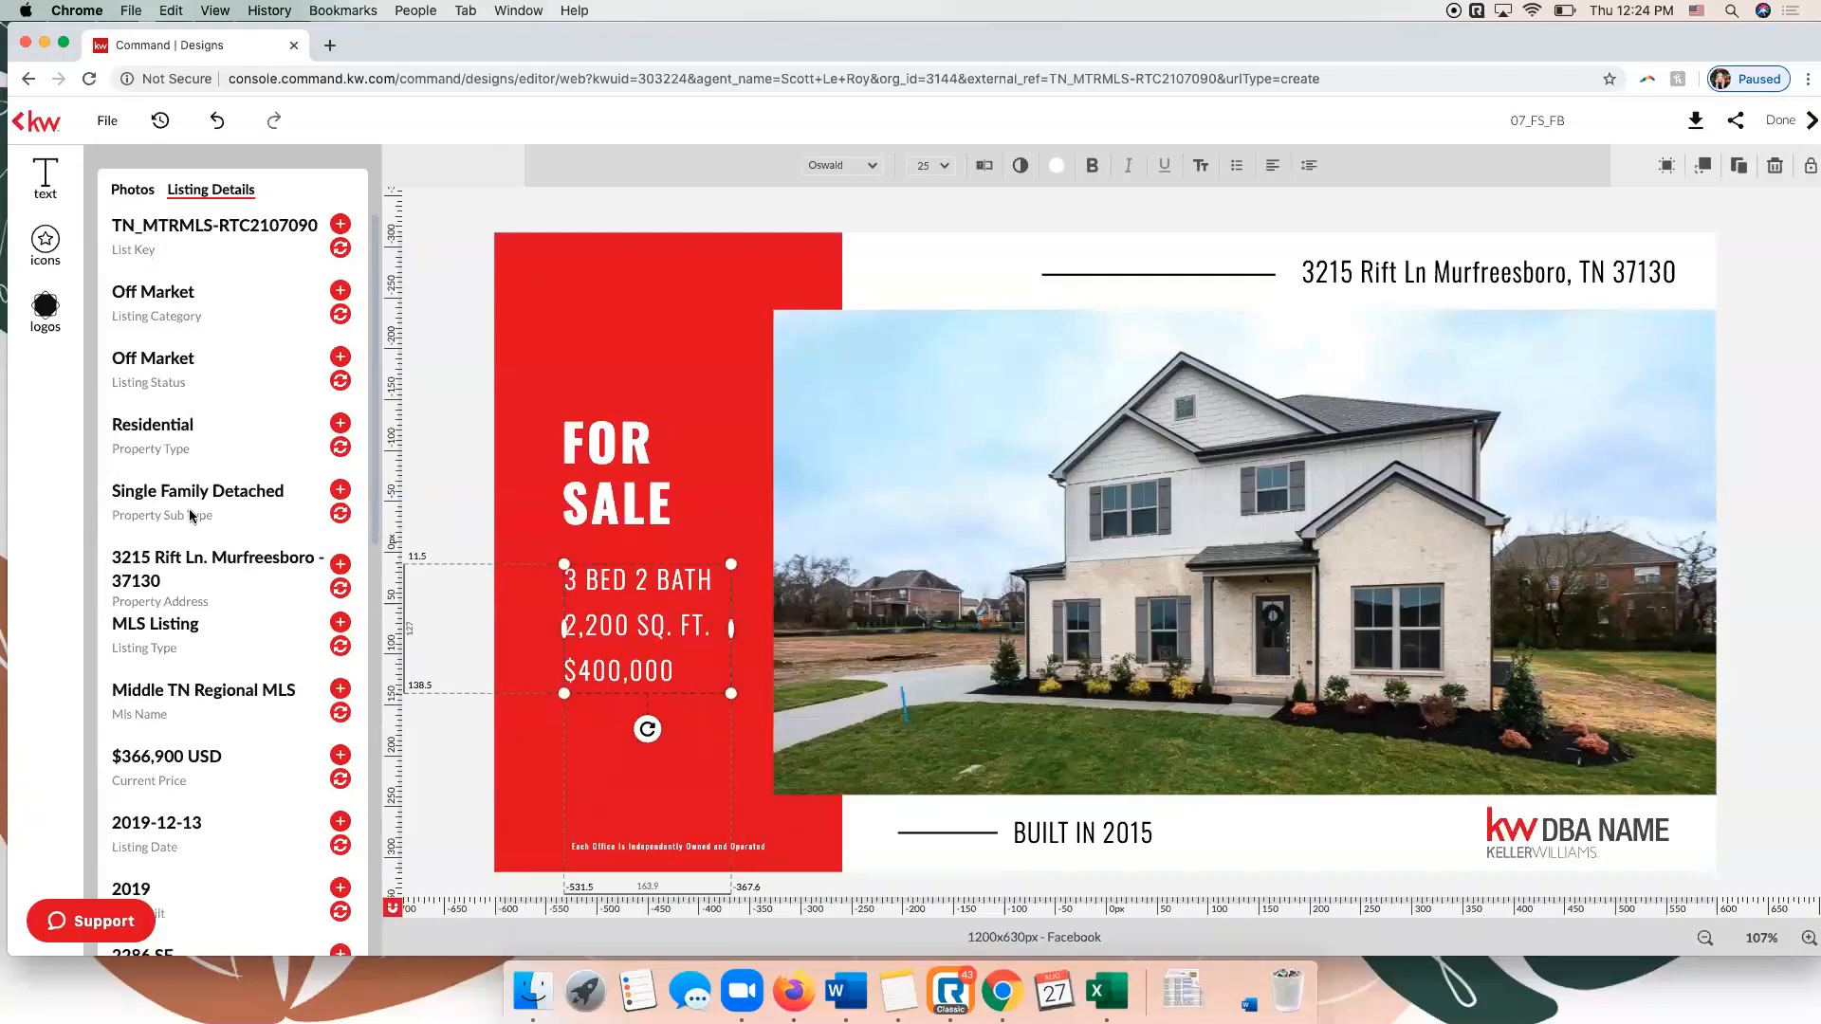
scroll(190, 508, down, 3)
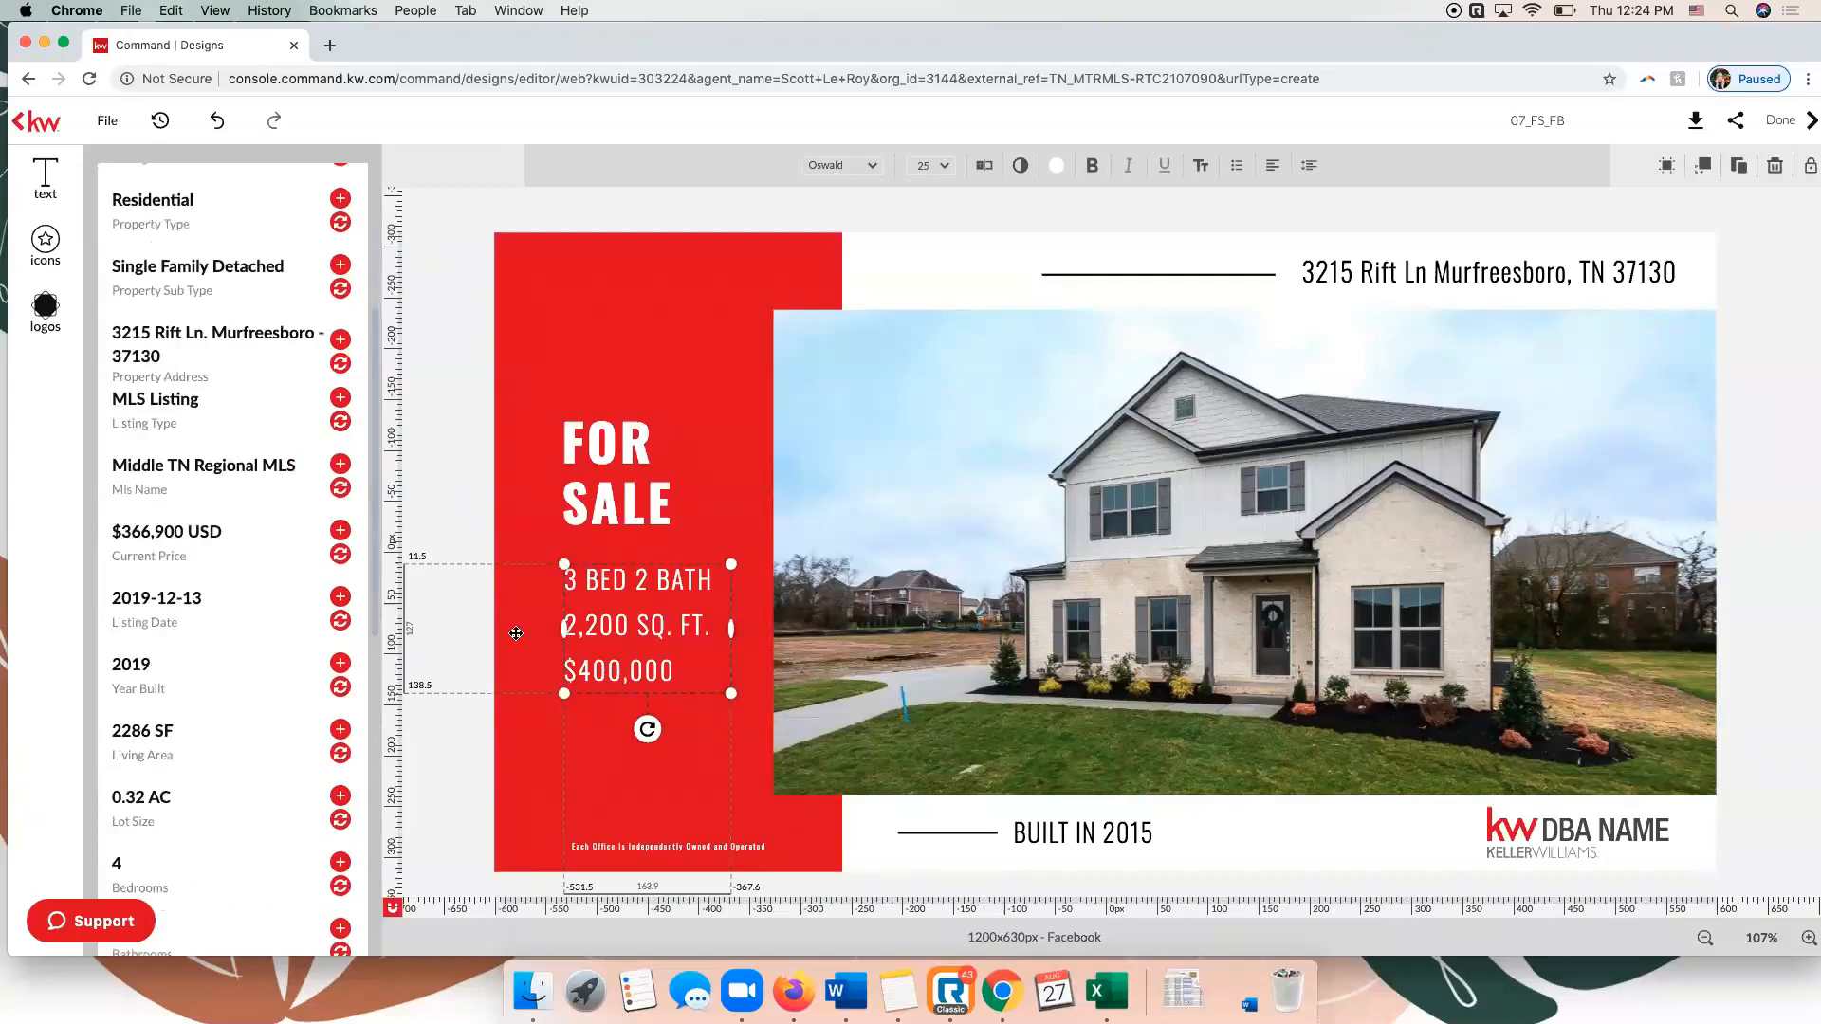
click(341, 554)
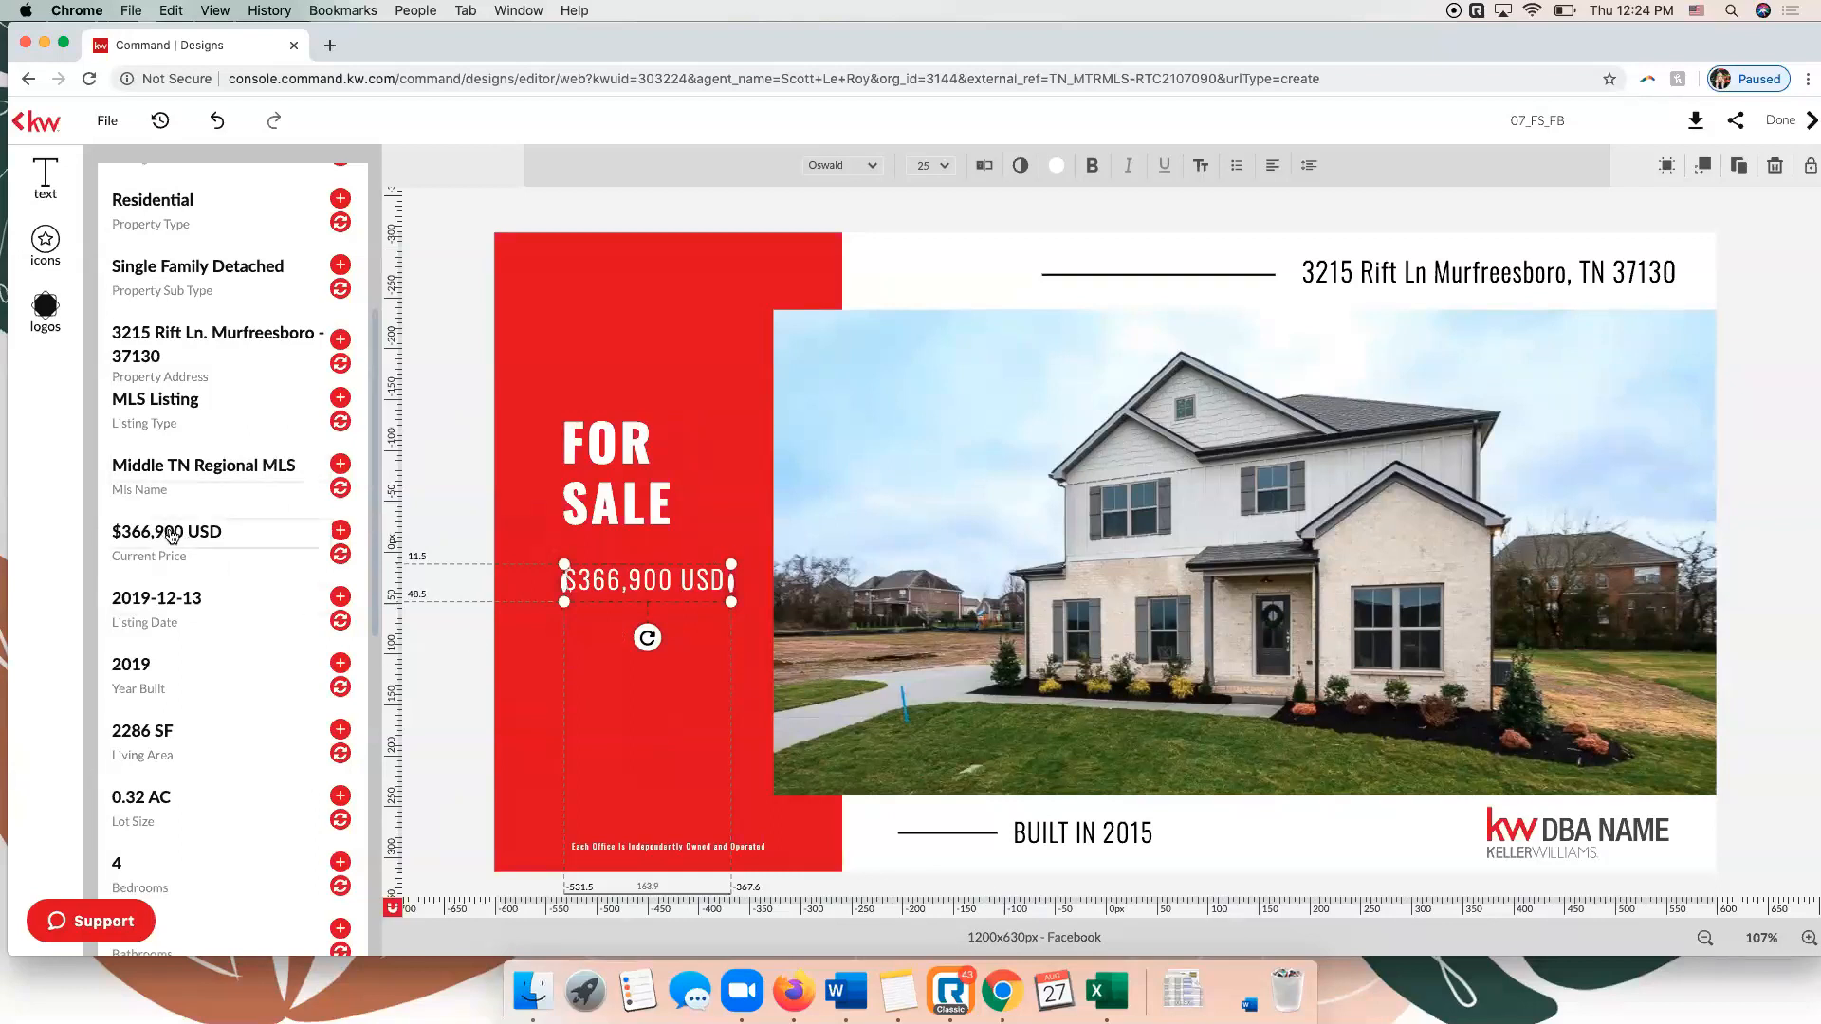
click(218, 122)
Change the price in the property details text on the red panel to $366,900.
click(600, 671)
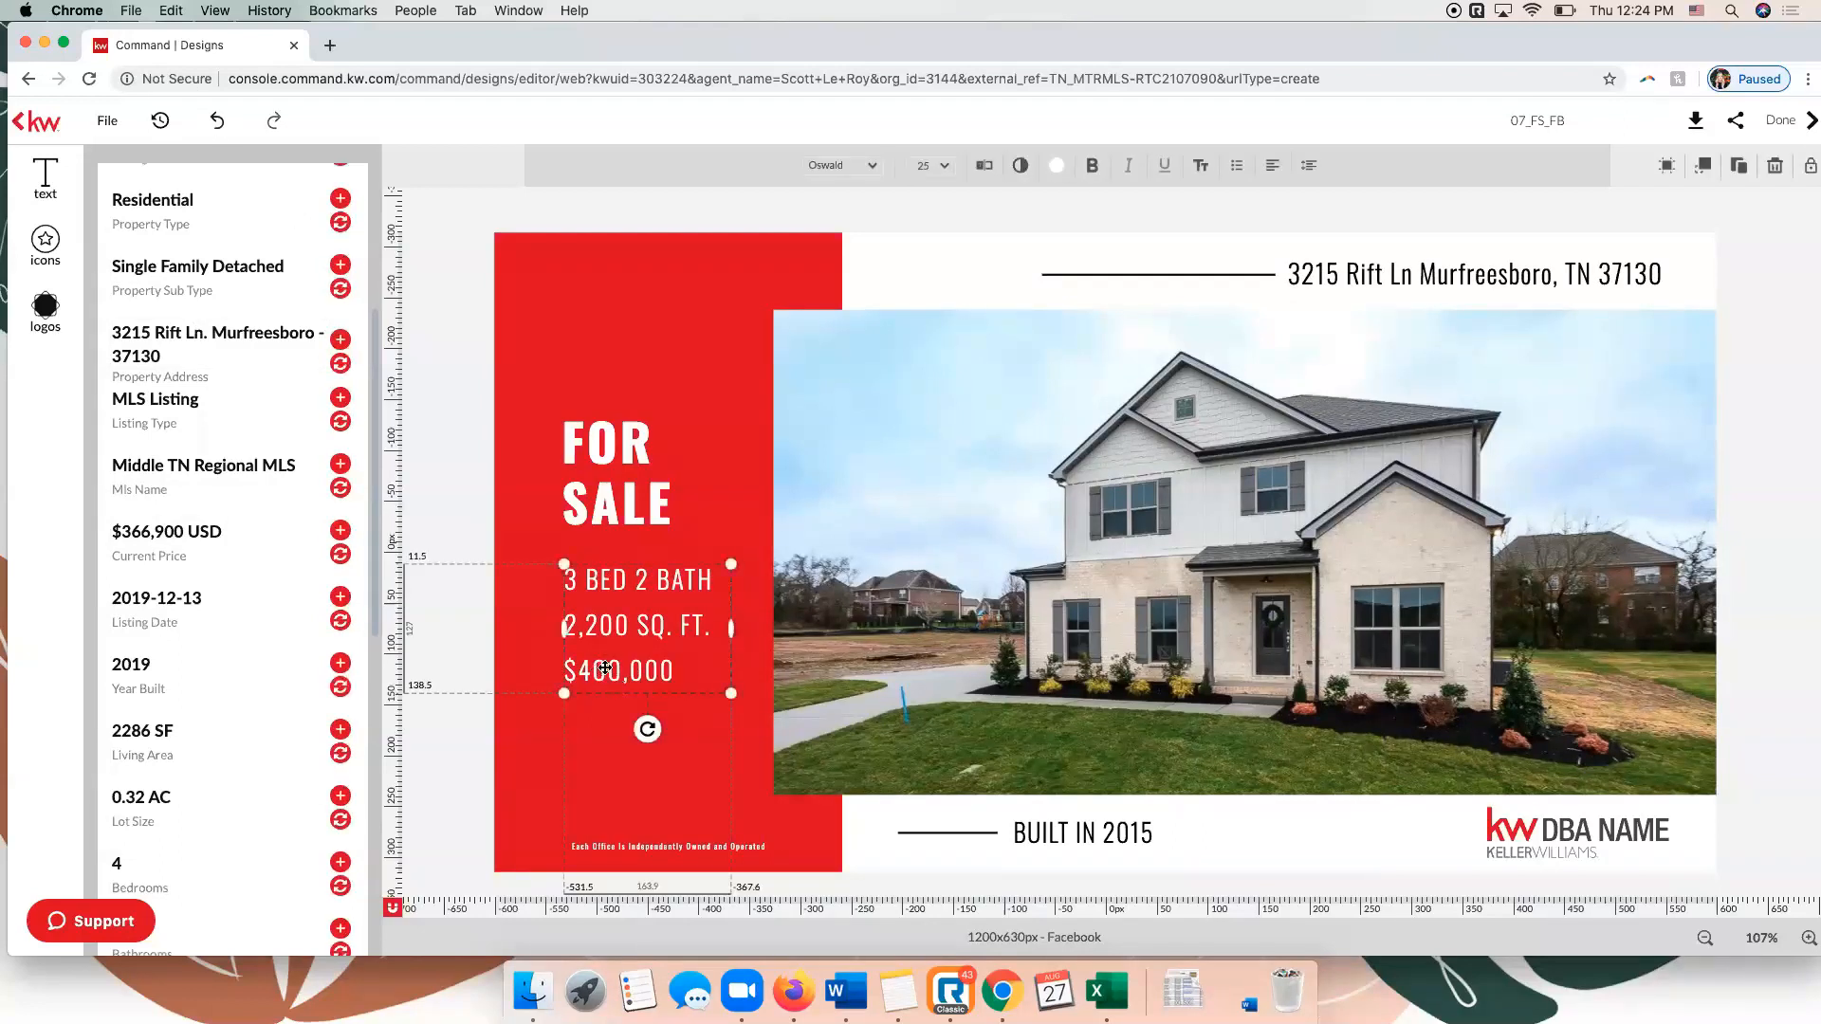
click(603, 670)
key(Right)
key(Right)
key(BackSpace)
key(BackSpace)
key(BackSpace)
key(BackSpace)
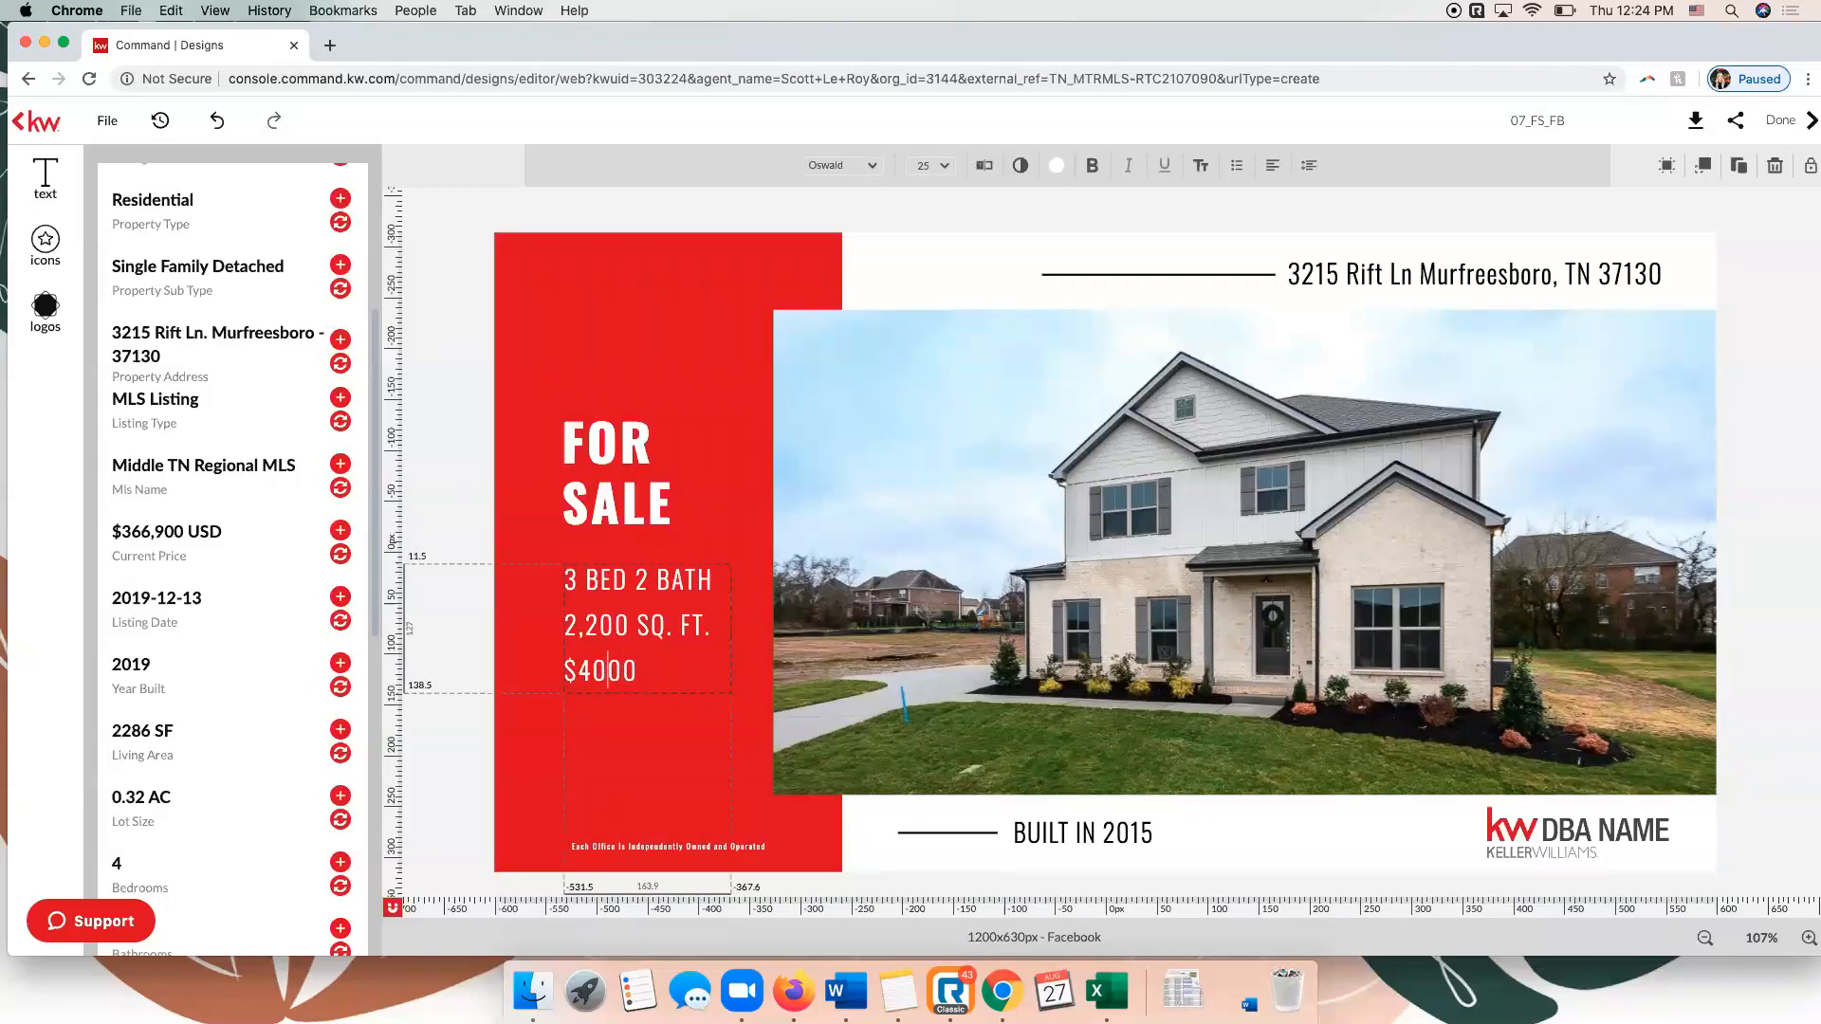
key(BackSpace)
text(366,9)
Set the square footage in the property details text to 2286 SQ. FT.
click(624, 624)
key(BackSpace)
key(BackSpace)
key(BackSpace)
key(BackSpace)
key(BackSpace)
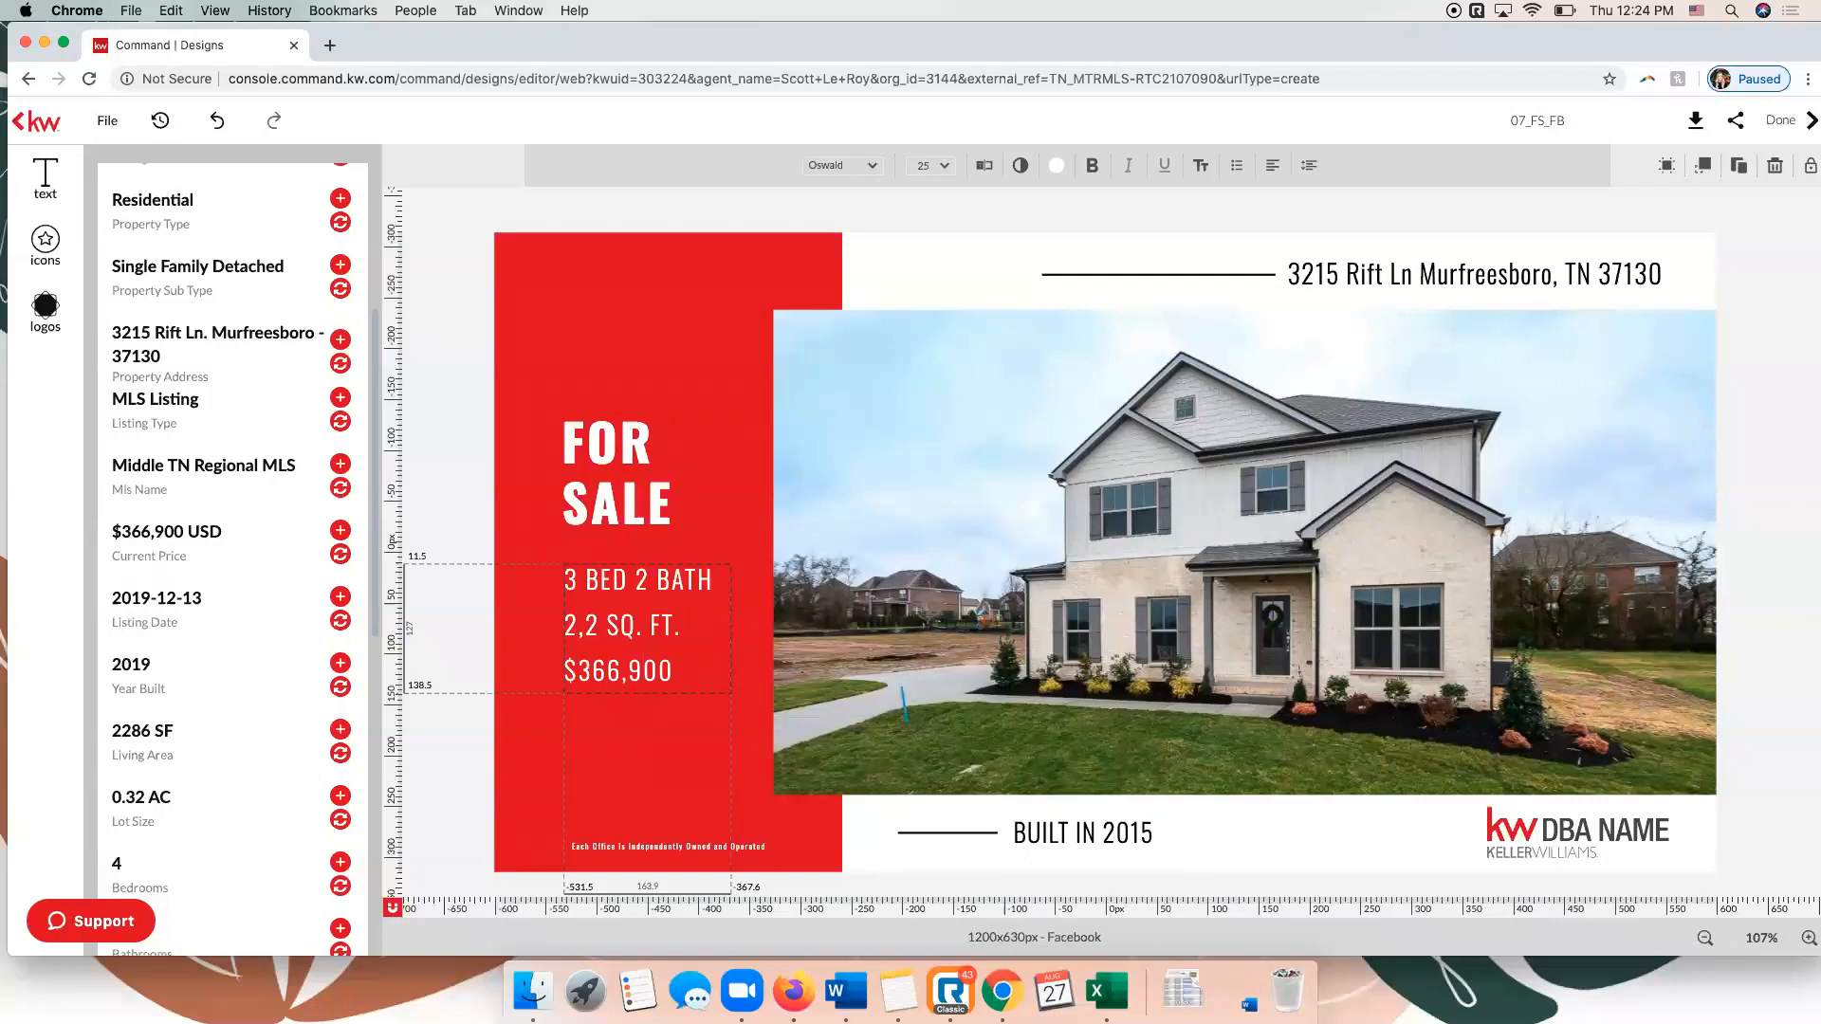
text(2286)
Change the bedroom and bathroom line to 4 BED 3/1 BATH, following the listing details.
click(580, 578)
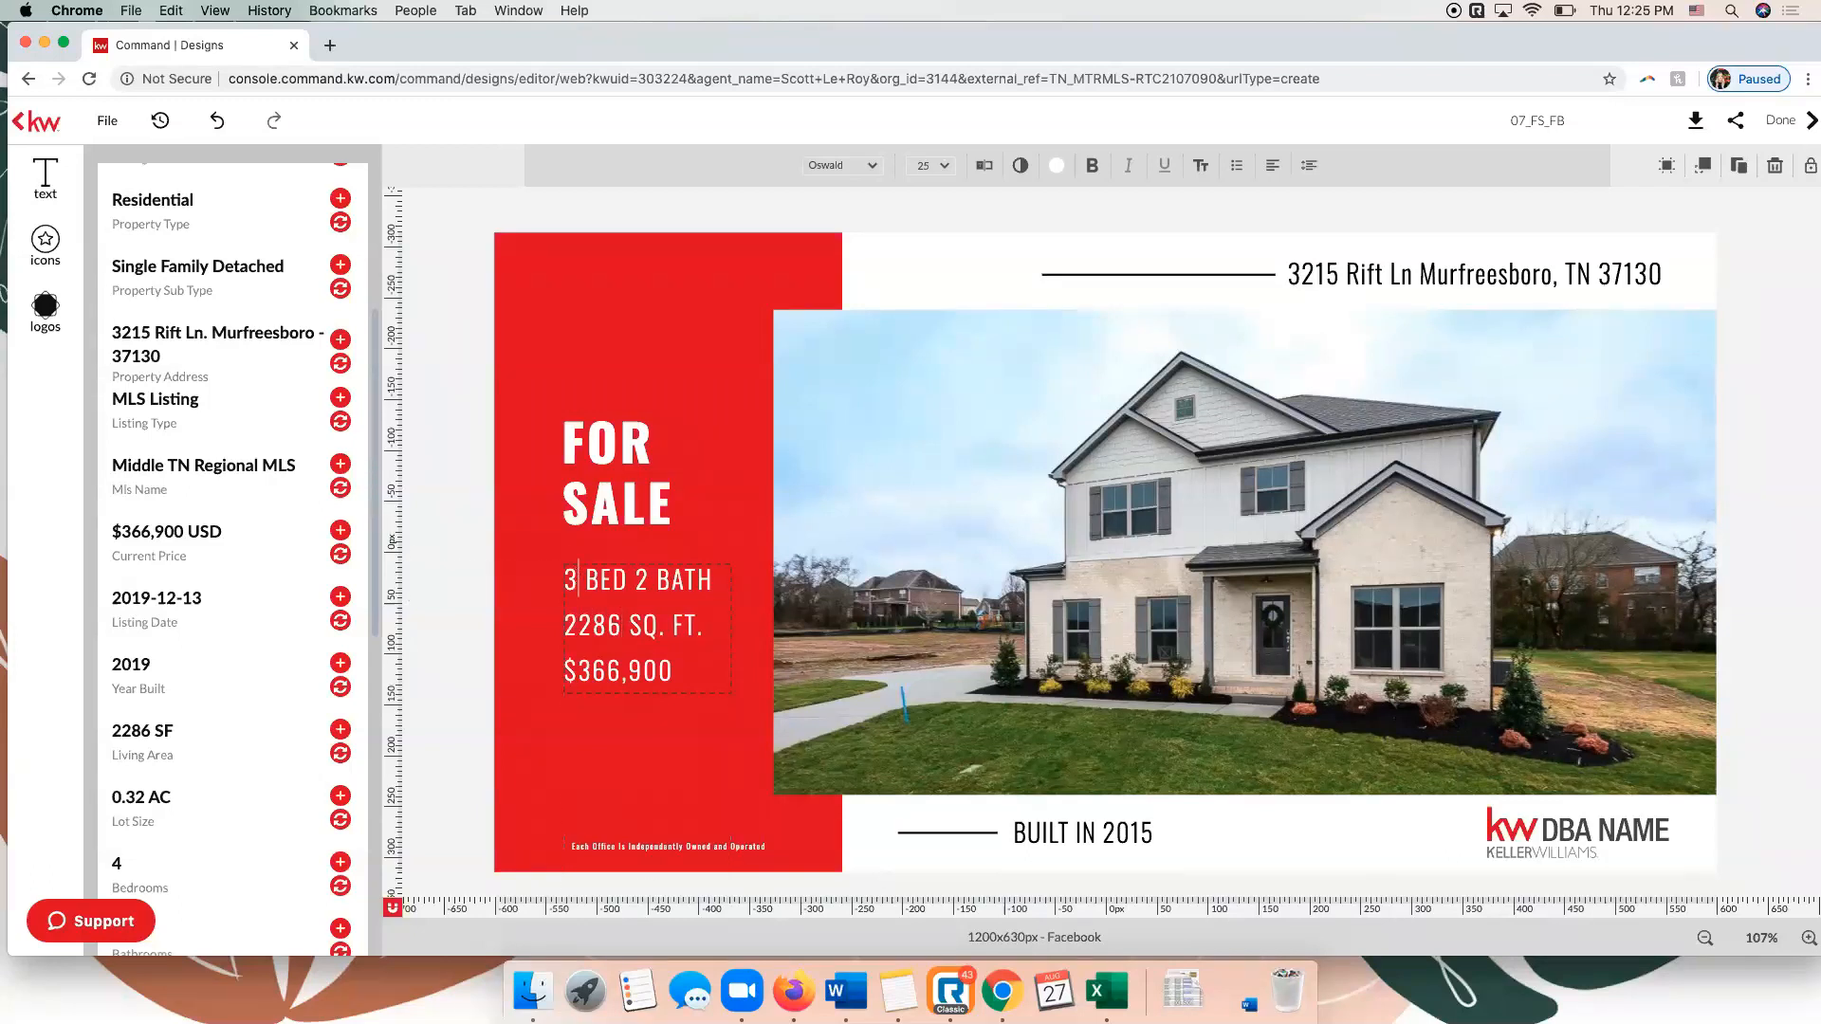
key(BackSpace)
text(4)
scroll(302, 584, down, 3)
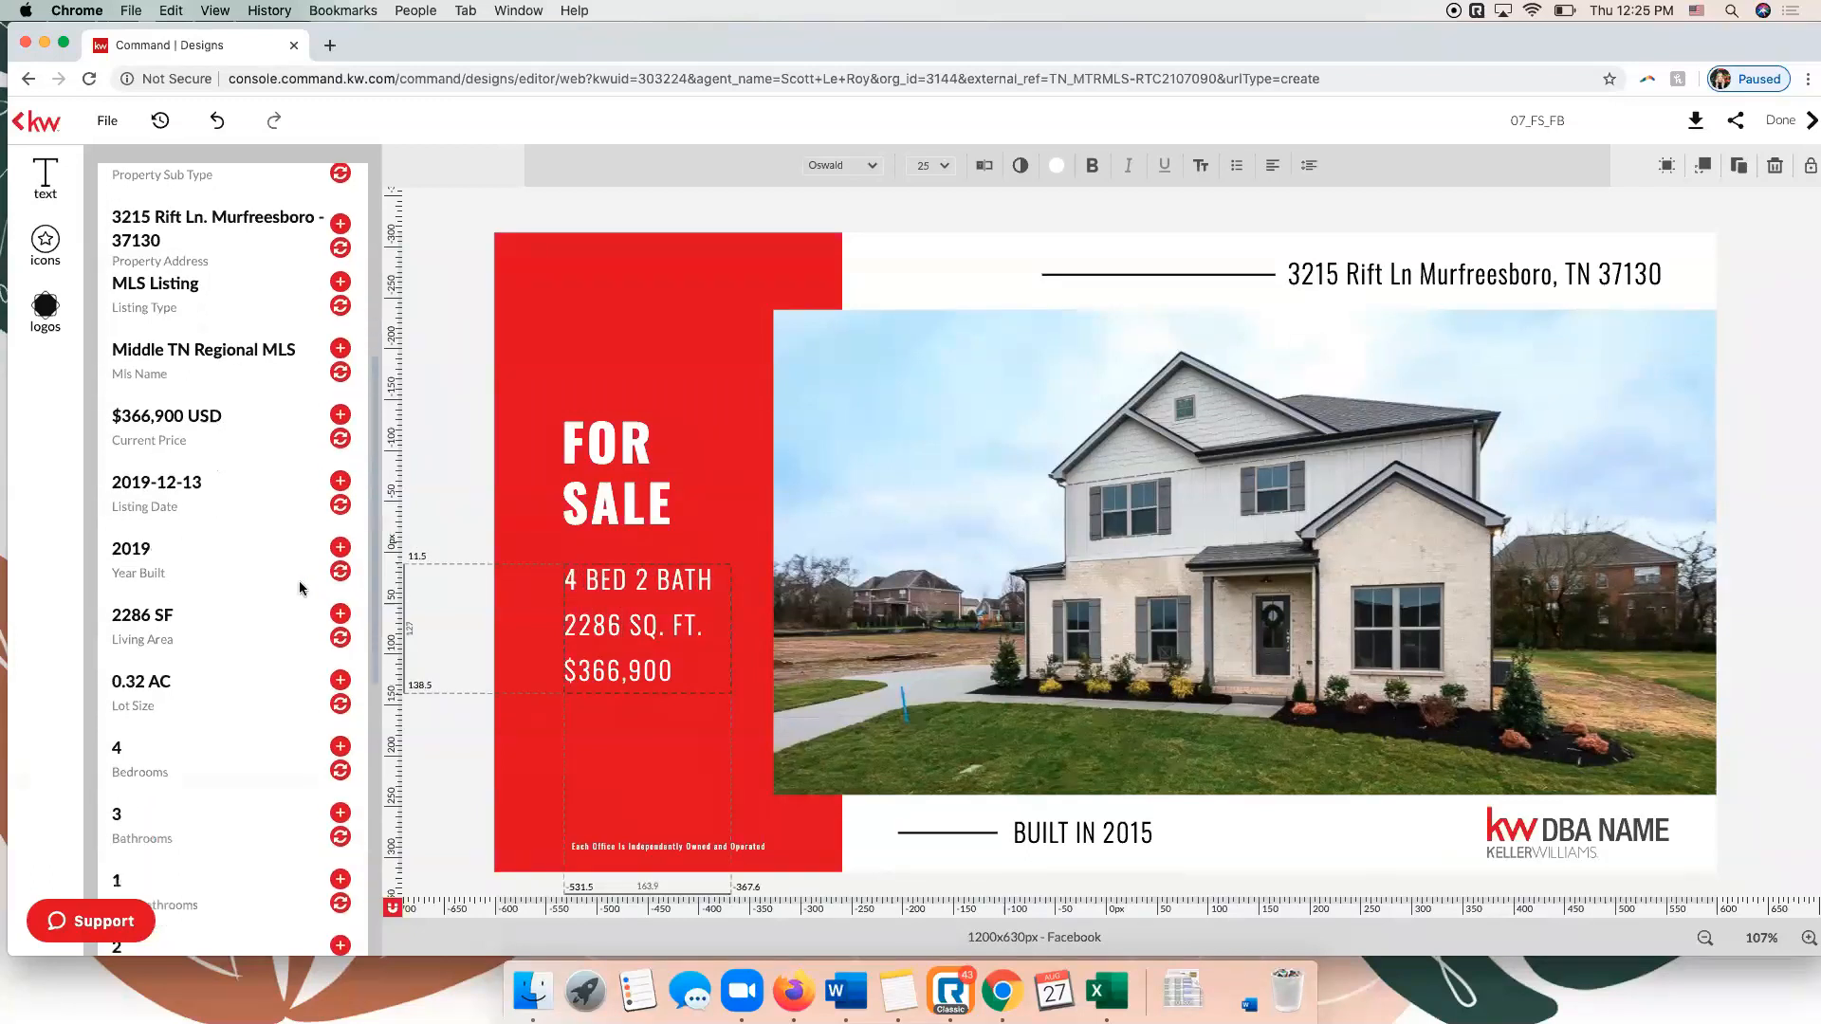
scroll(299, 581, down, 3)
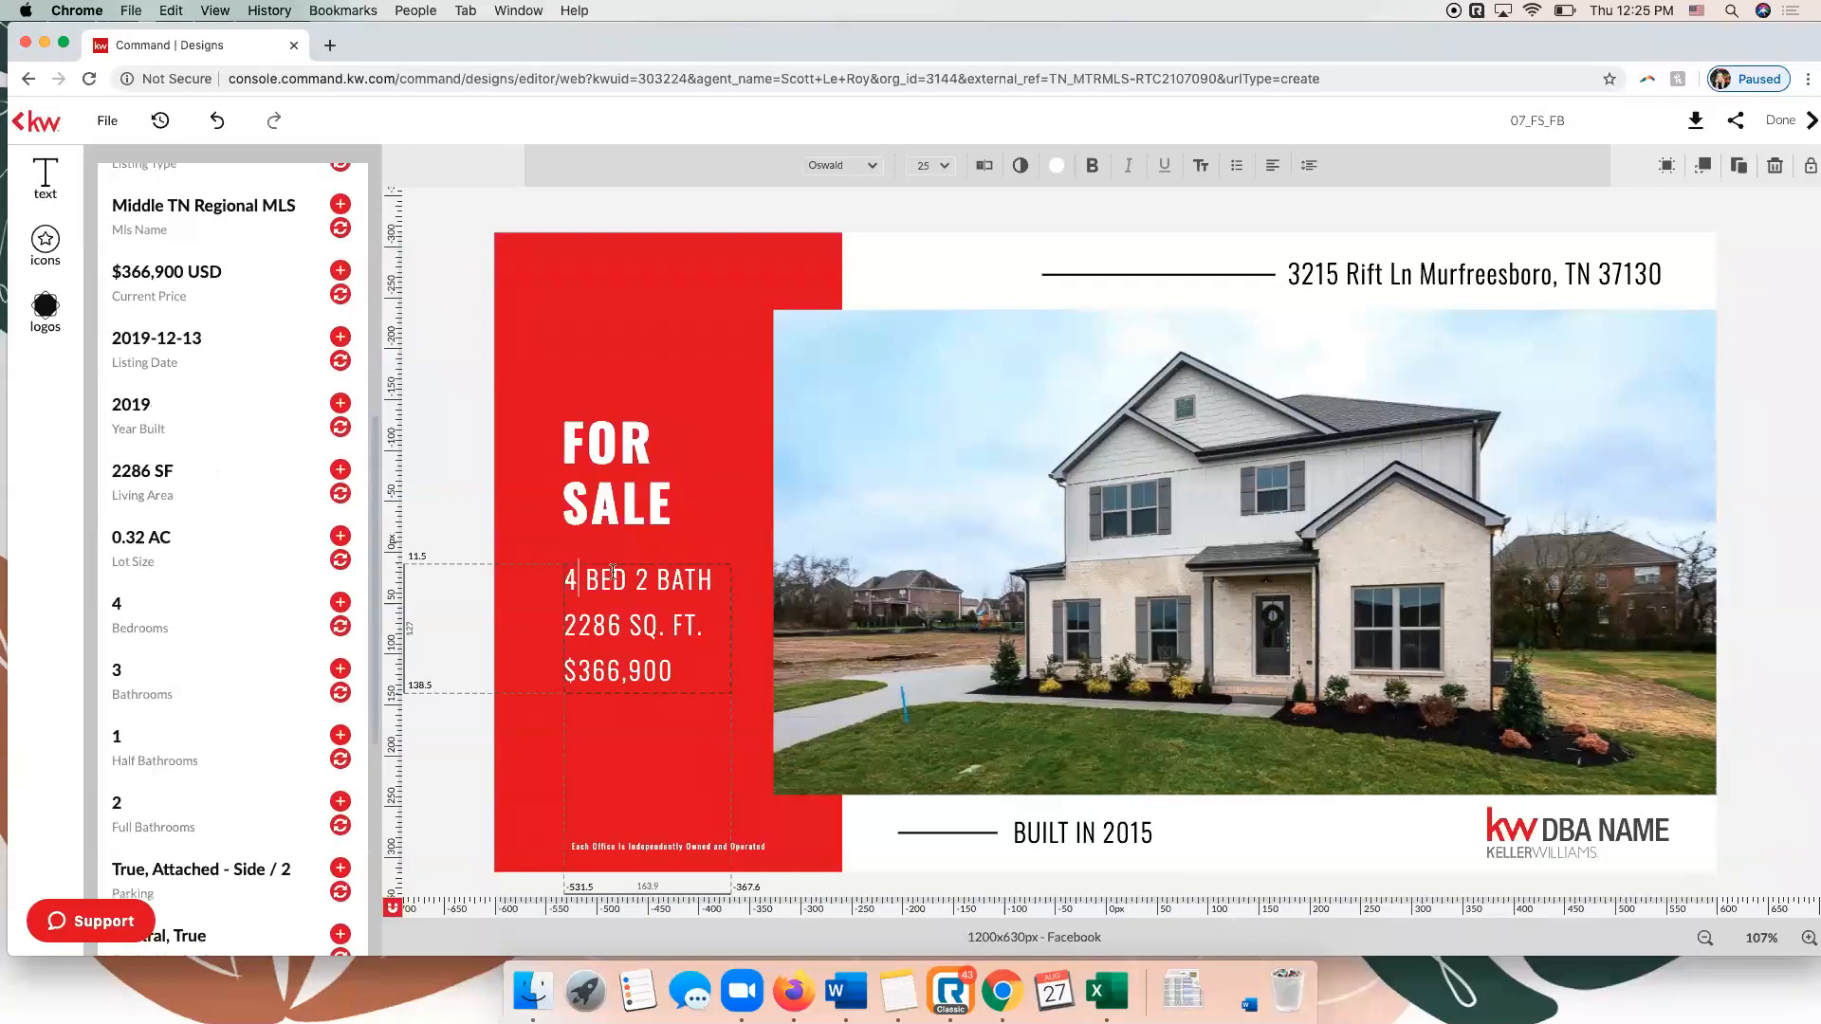
click(649, 580)
key(BackSpace)
text(3/1)
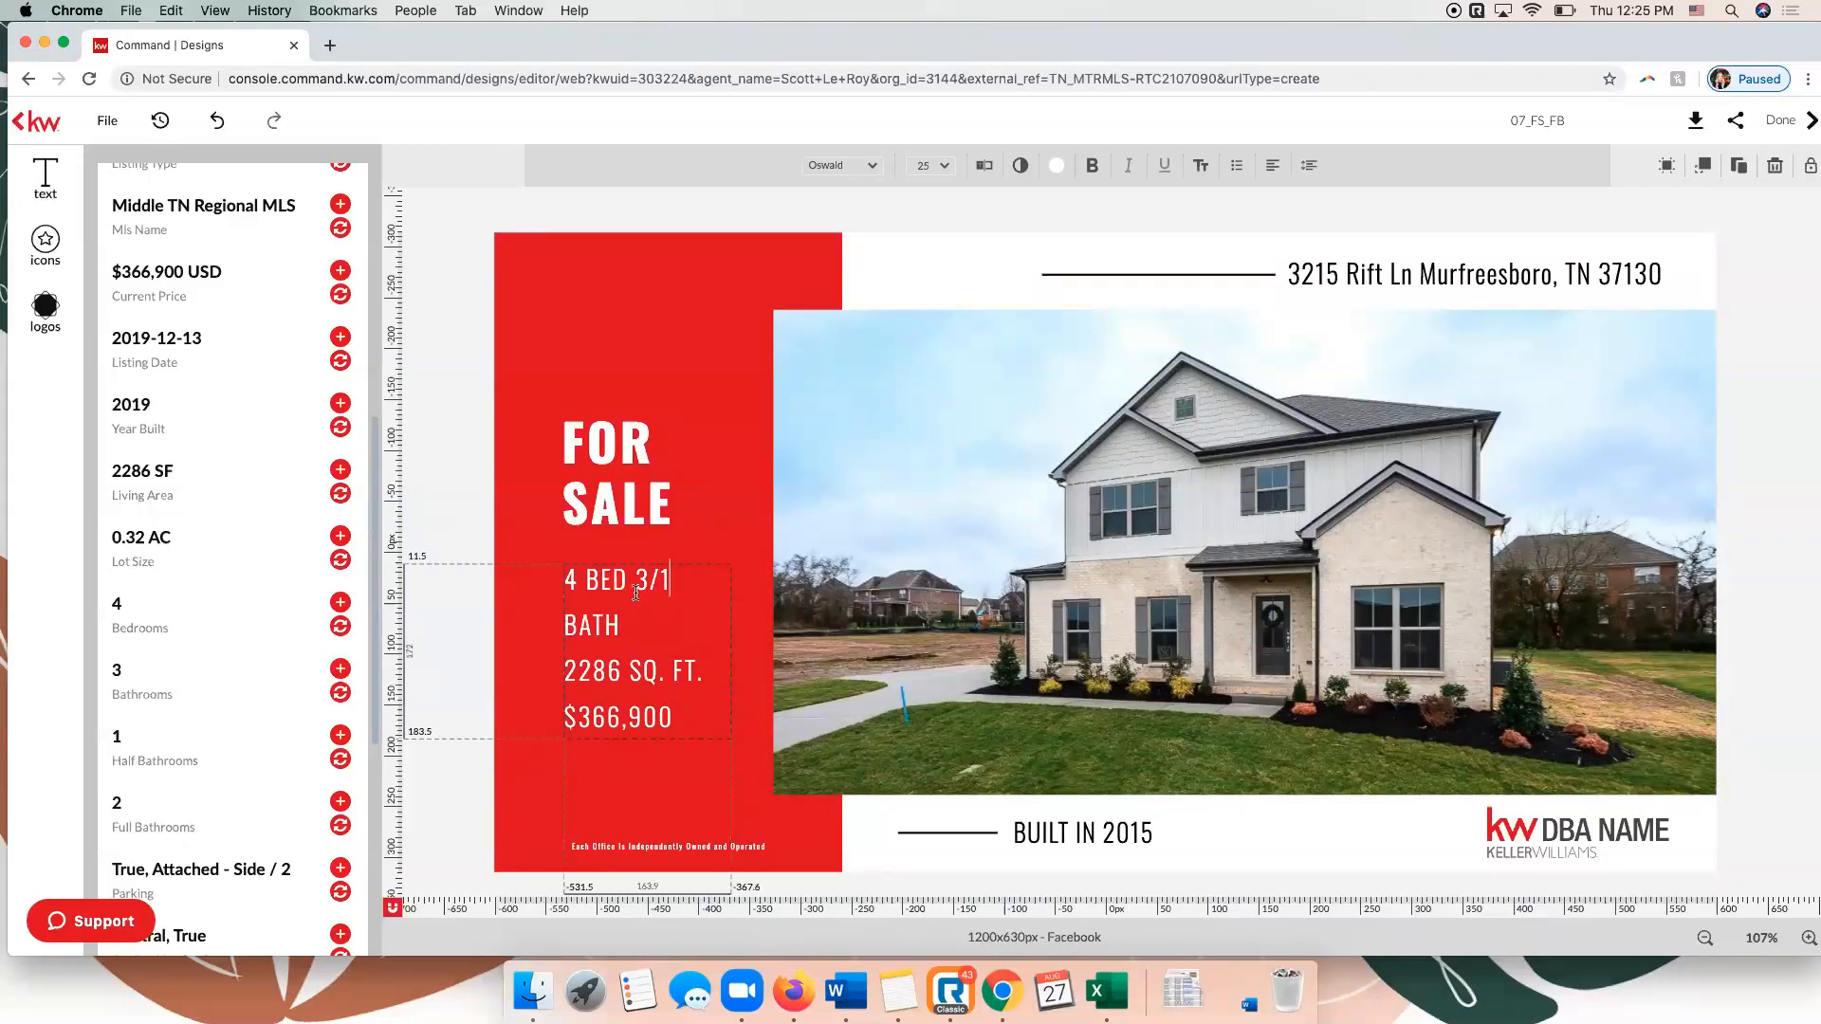
Widen the property details text box to about 173 px so the bed and bath line fits on one row.
click(734, 544)
drag(733, 651, 742, 653)
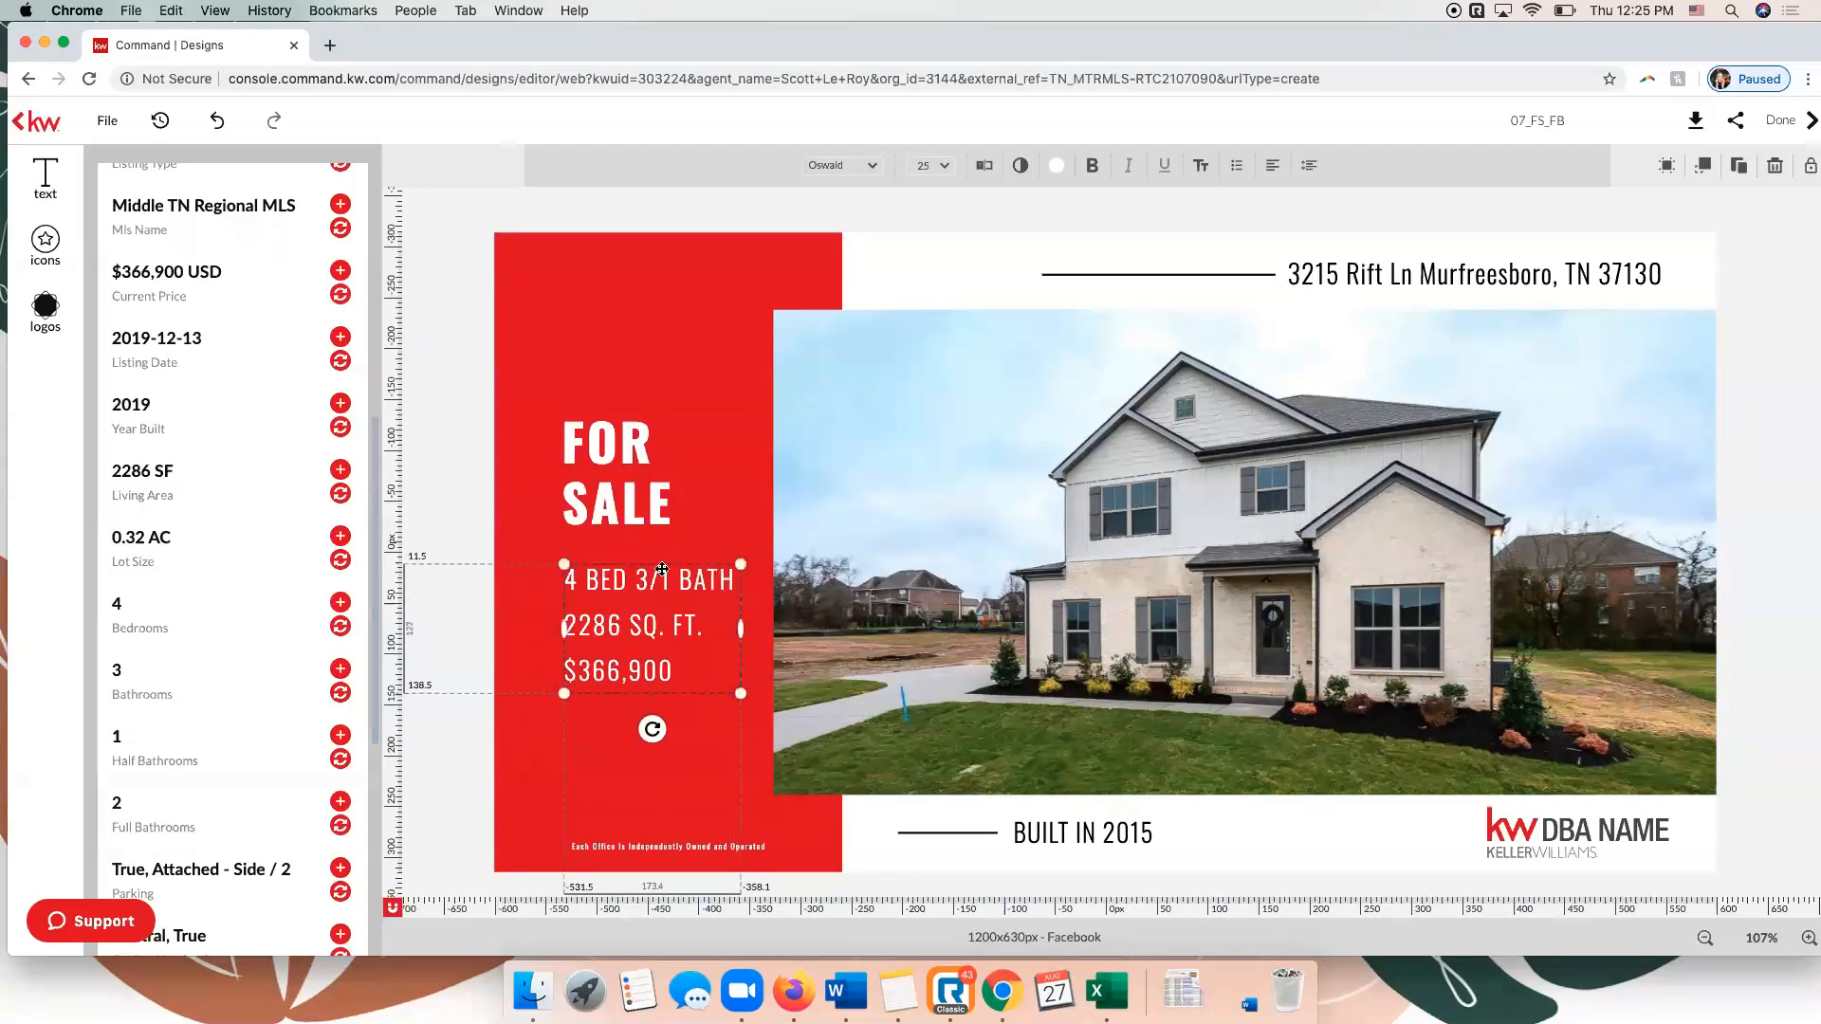
click(448, 408)
Replace the DBA NAME logo with the KW Fort Mill logo from My Library and shift it into place below the photo.
click(1591, 837)
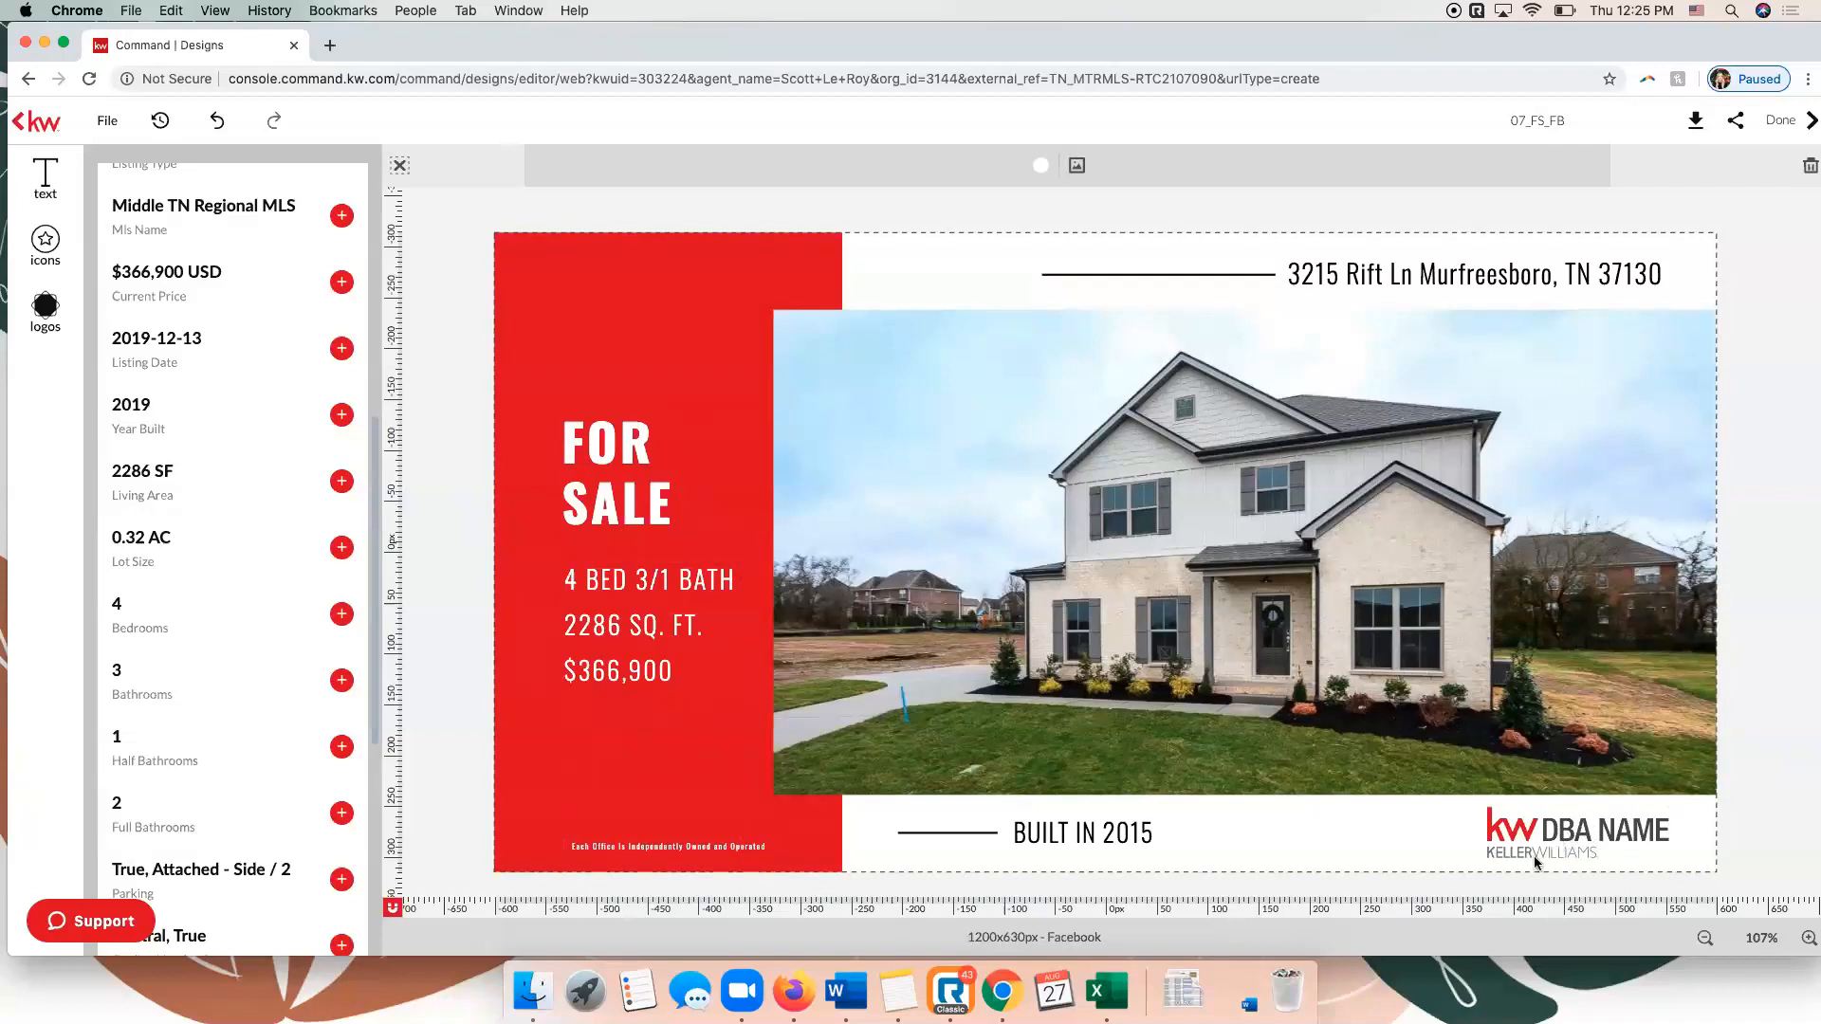
click(1487, 834)
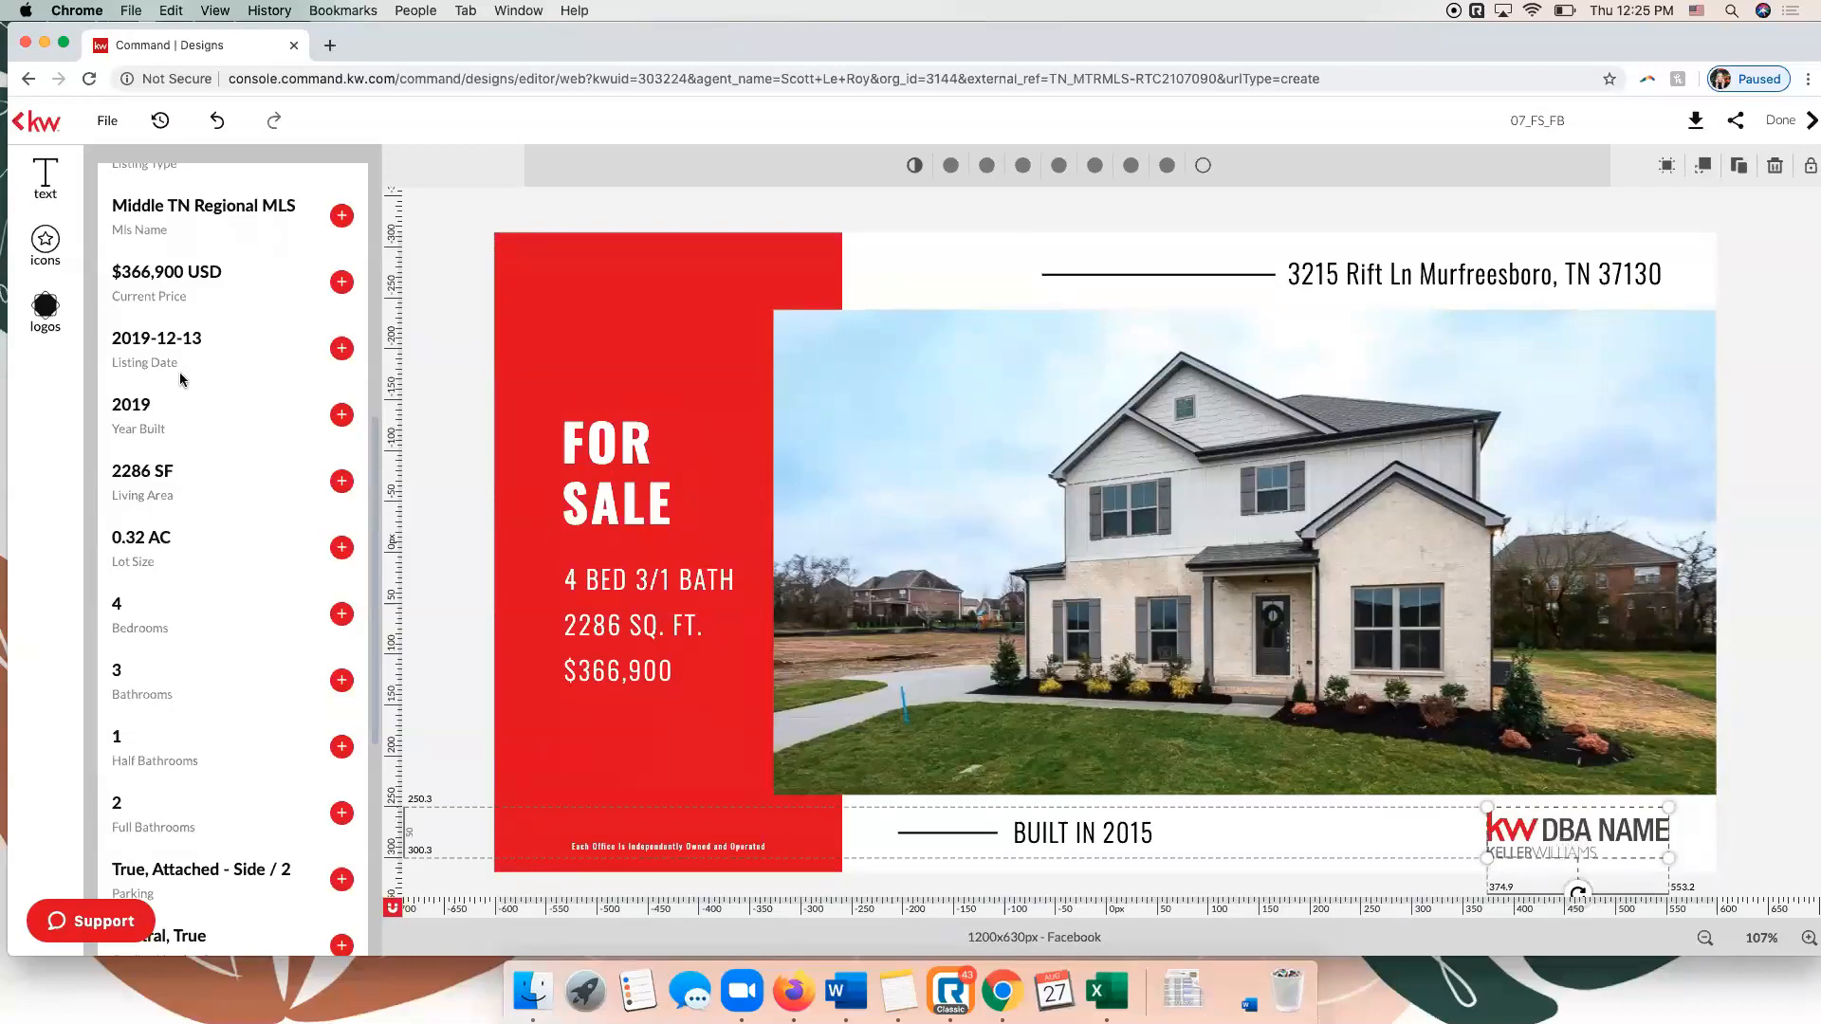
click(47, 307)
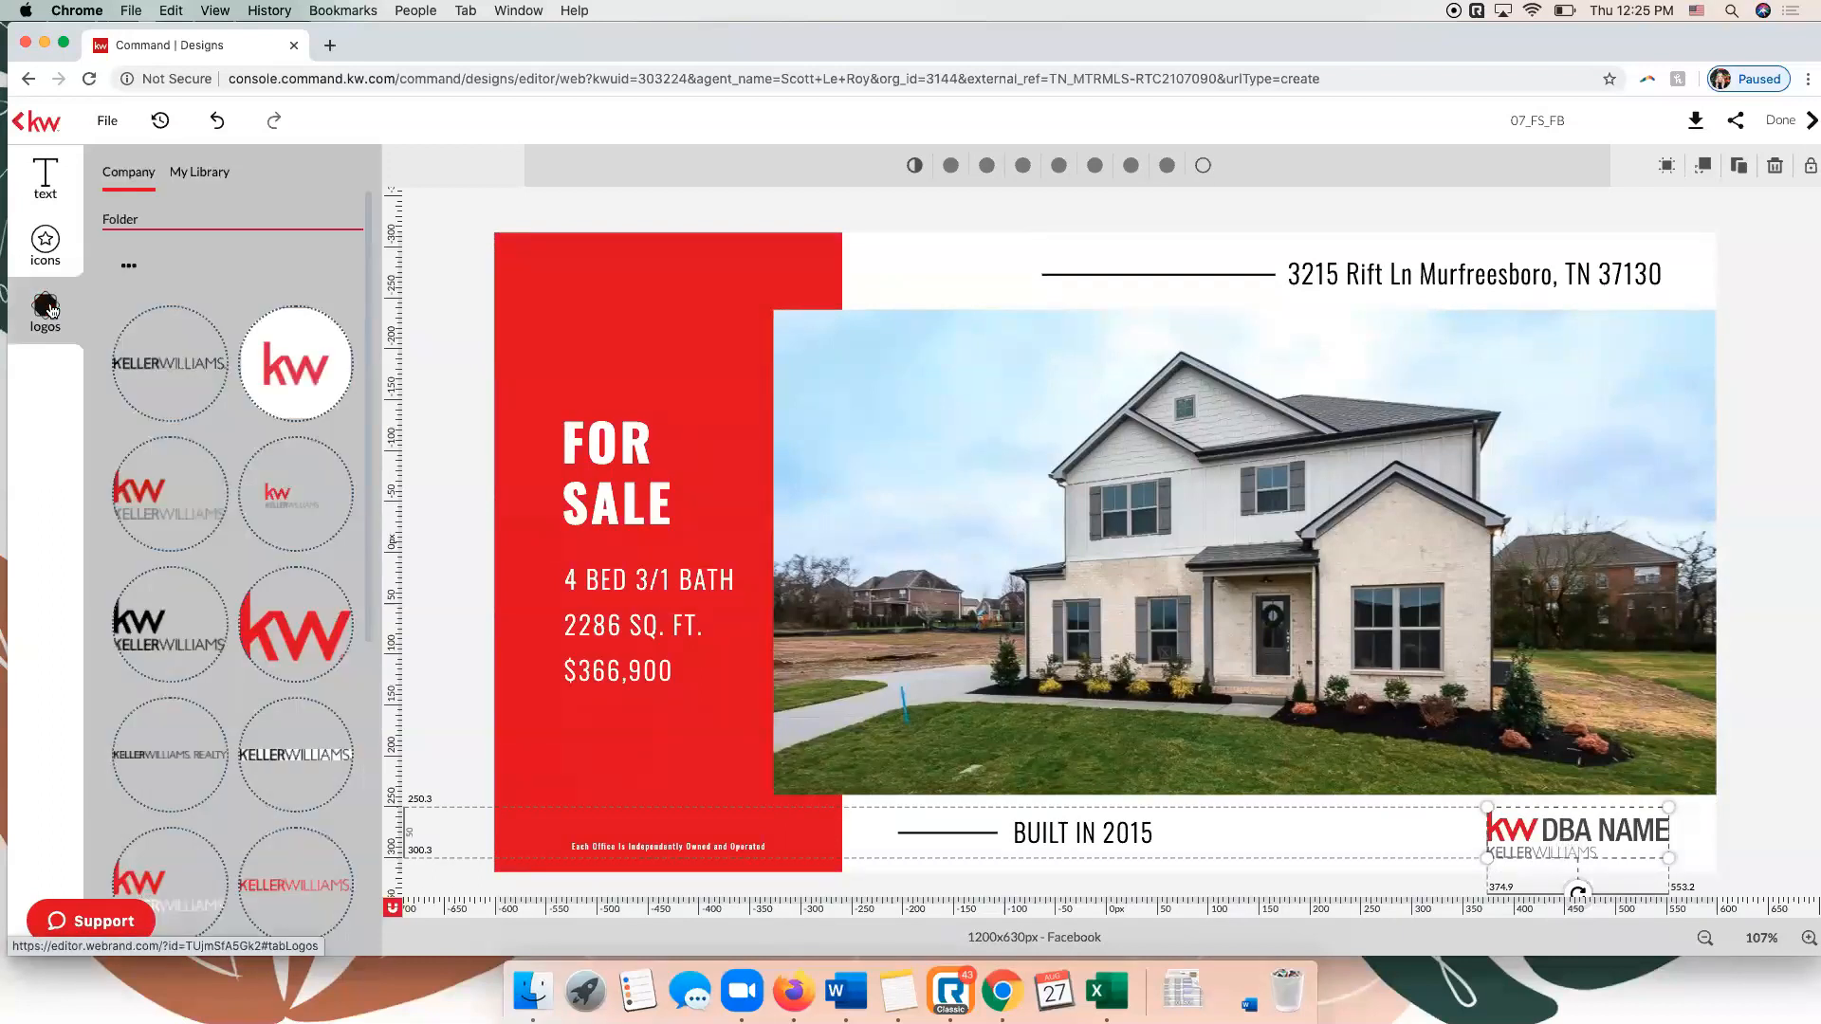
scroll(185, 598, down, 5)
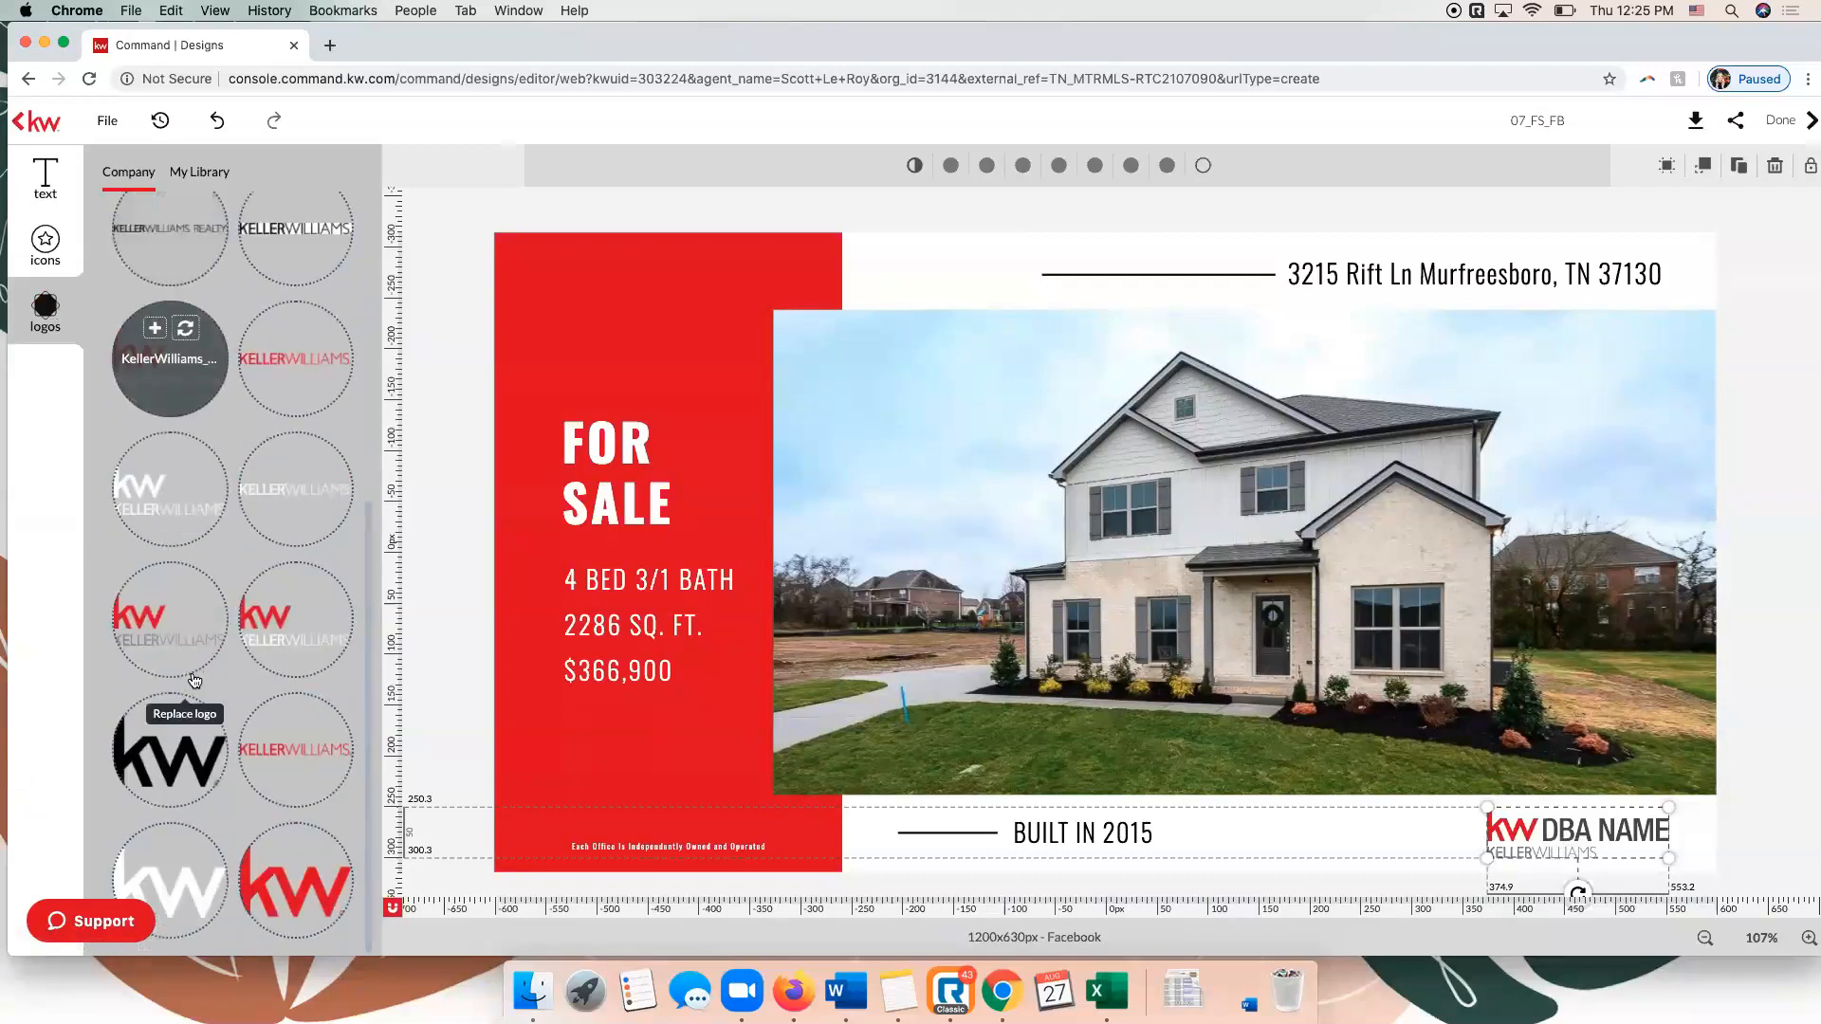
scroll(194, 680, up, 5)
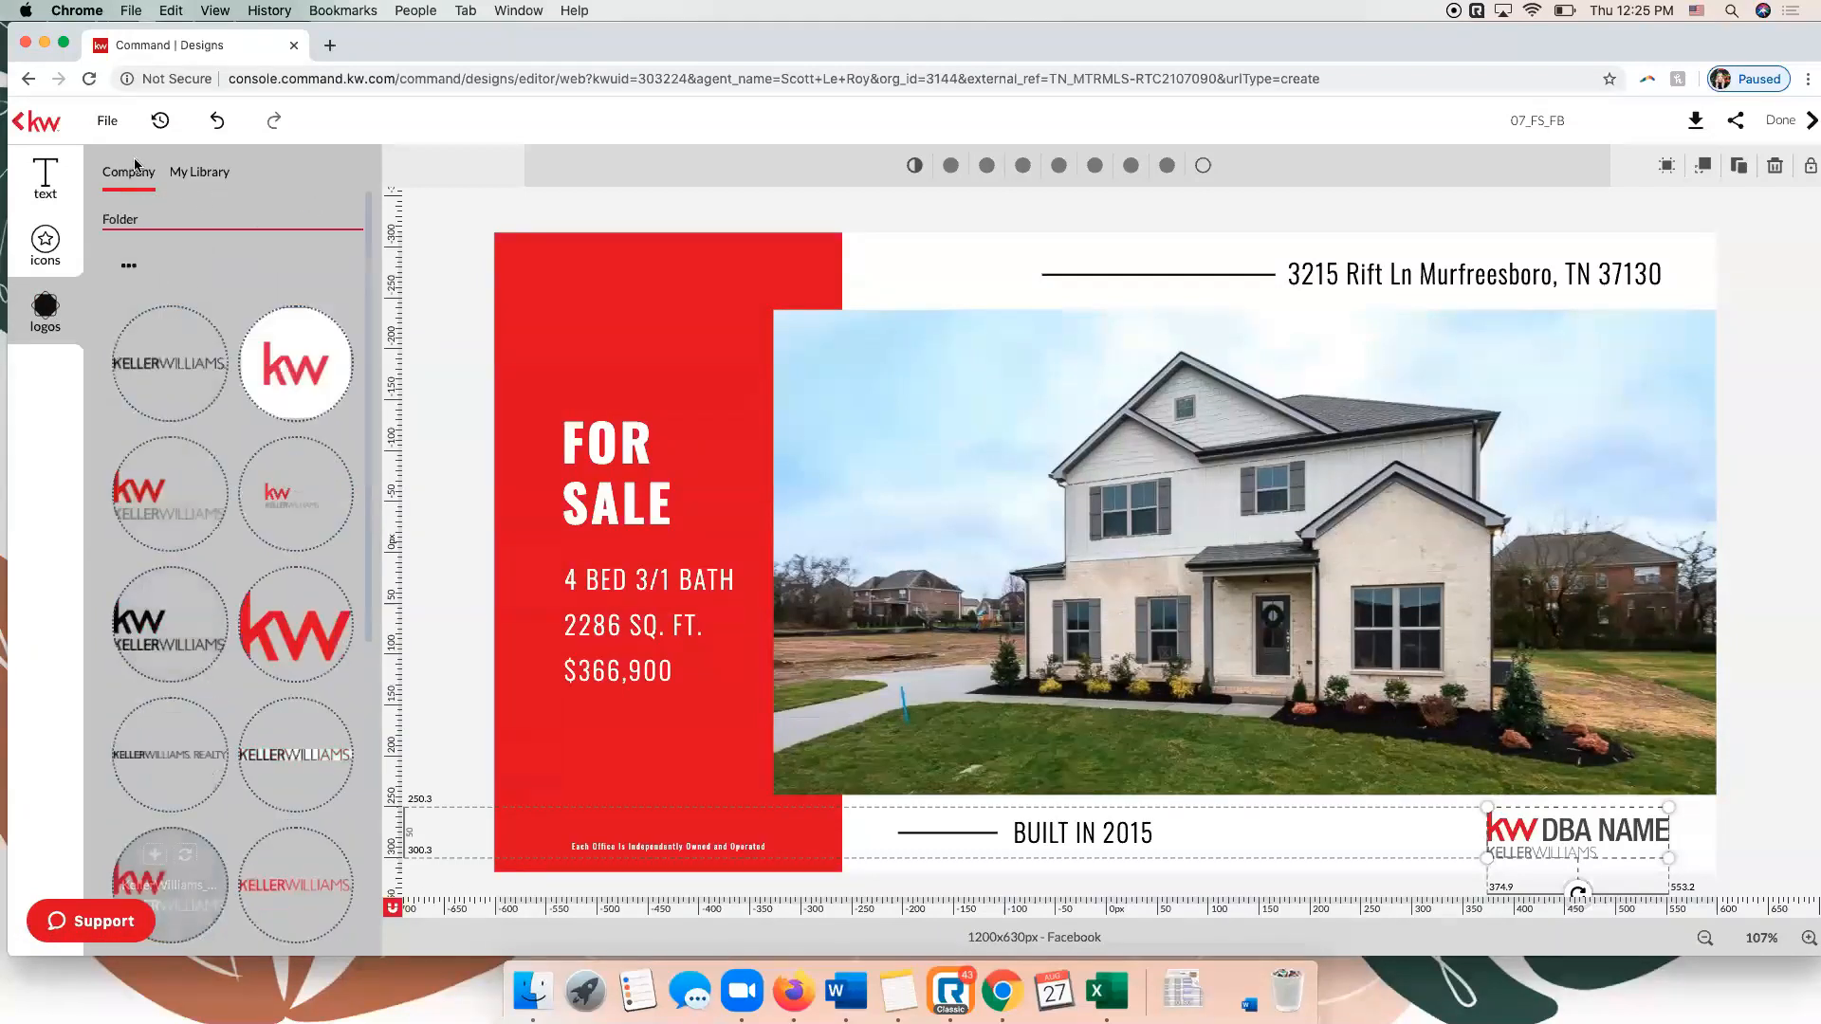
click(199, 172)
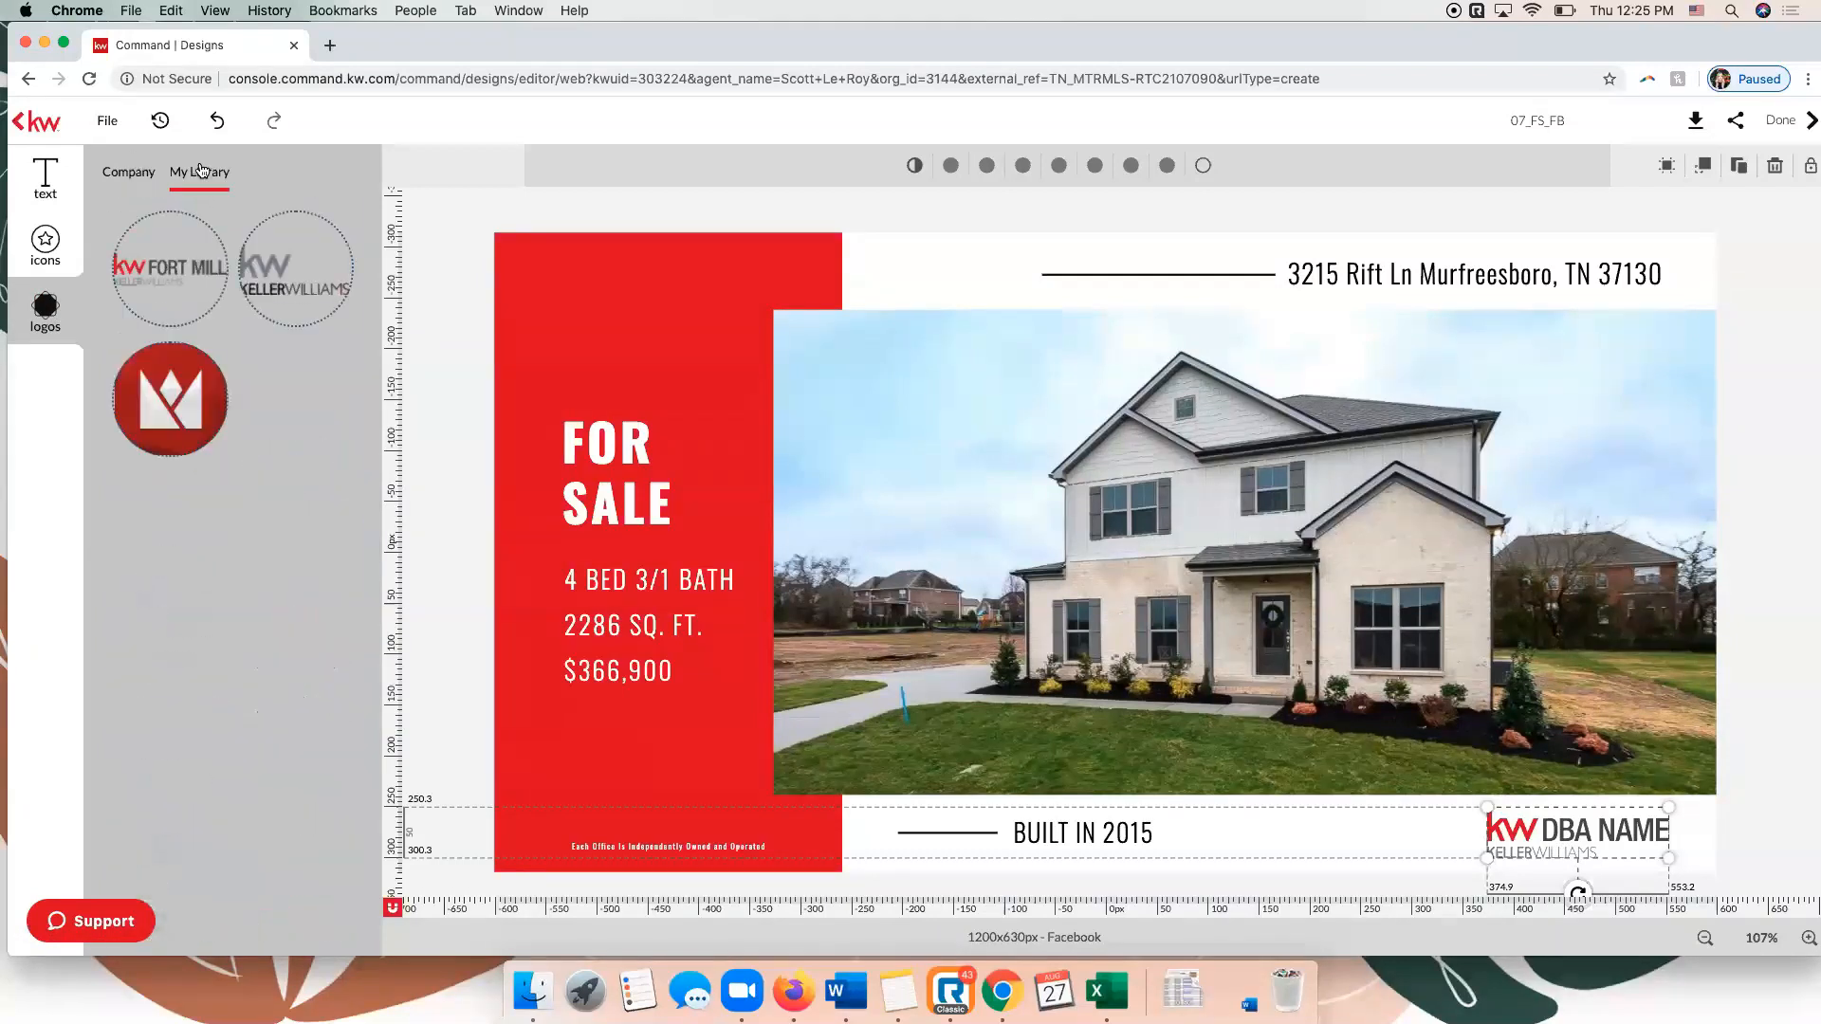
mouse_move(173, 280)
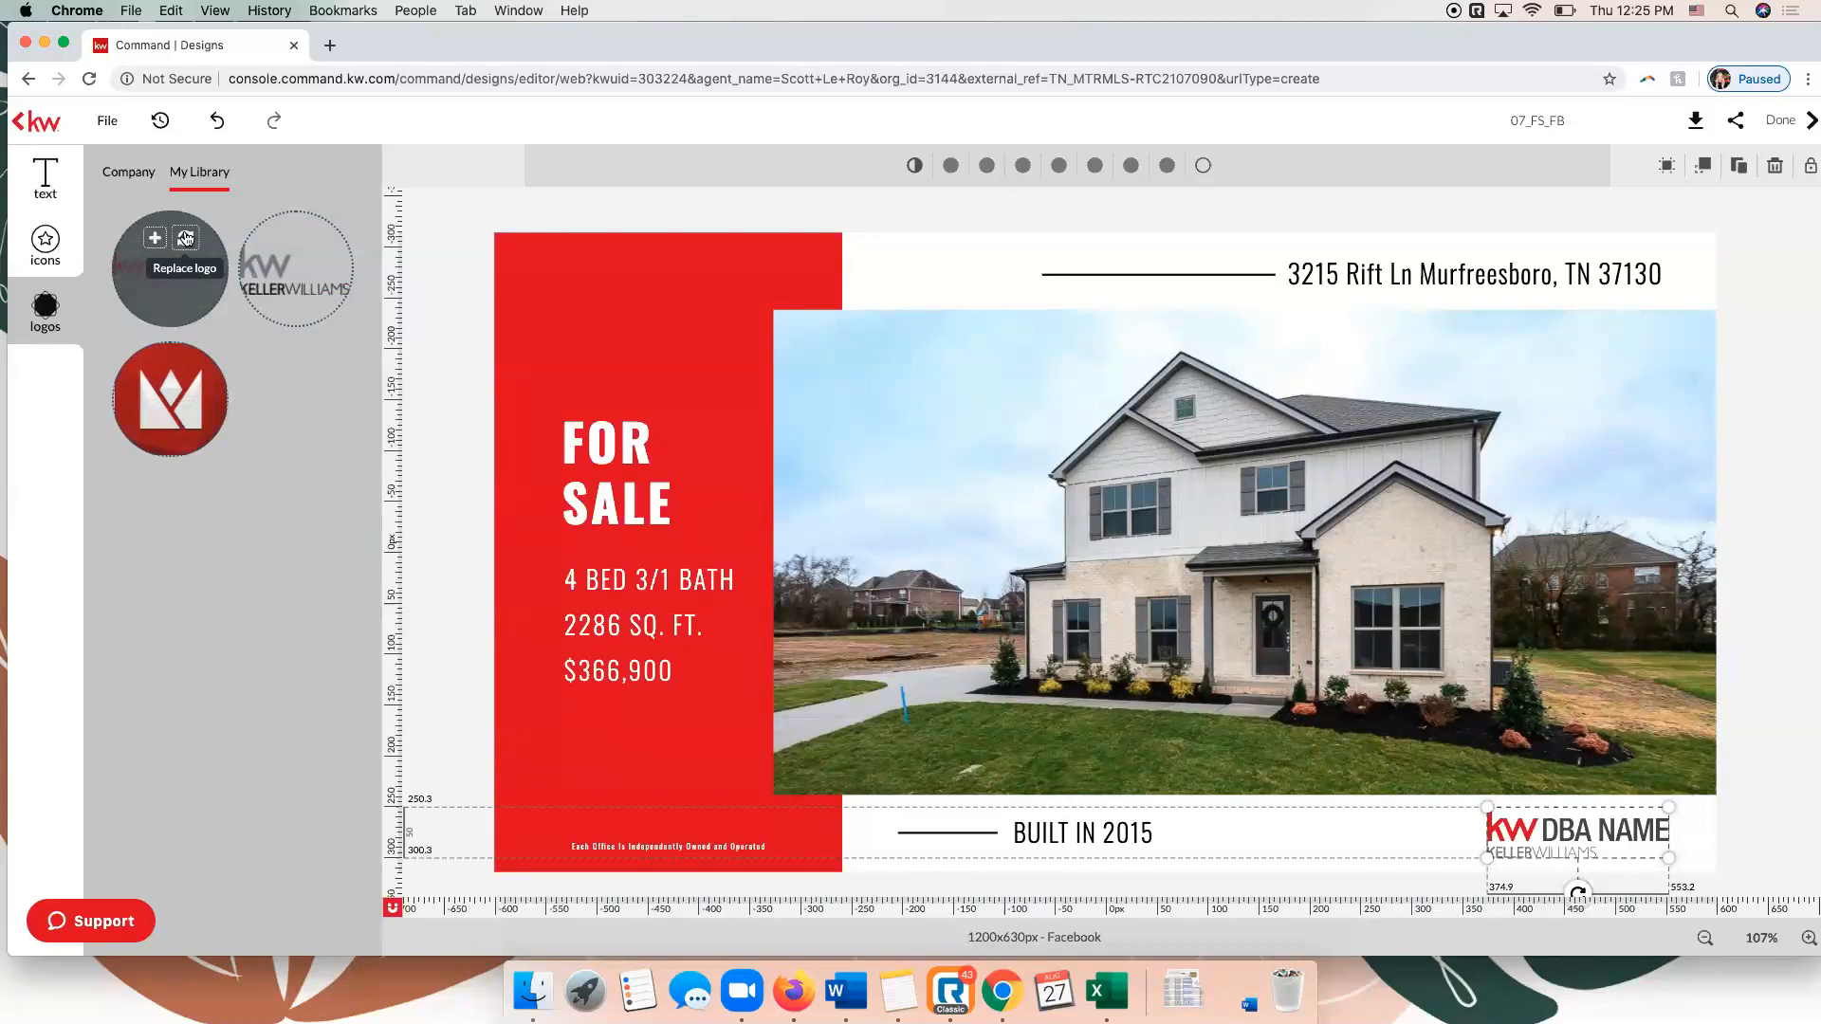
click(186, 238)
drag(1537, 830, 1548, 770)
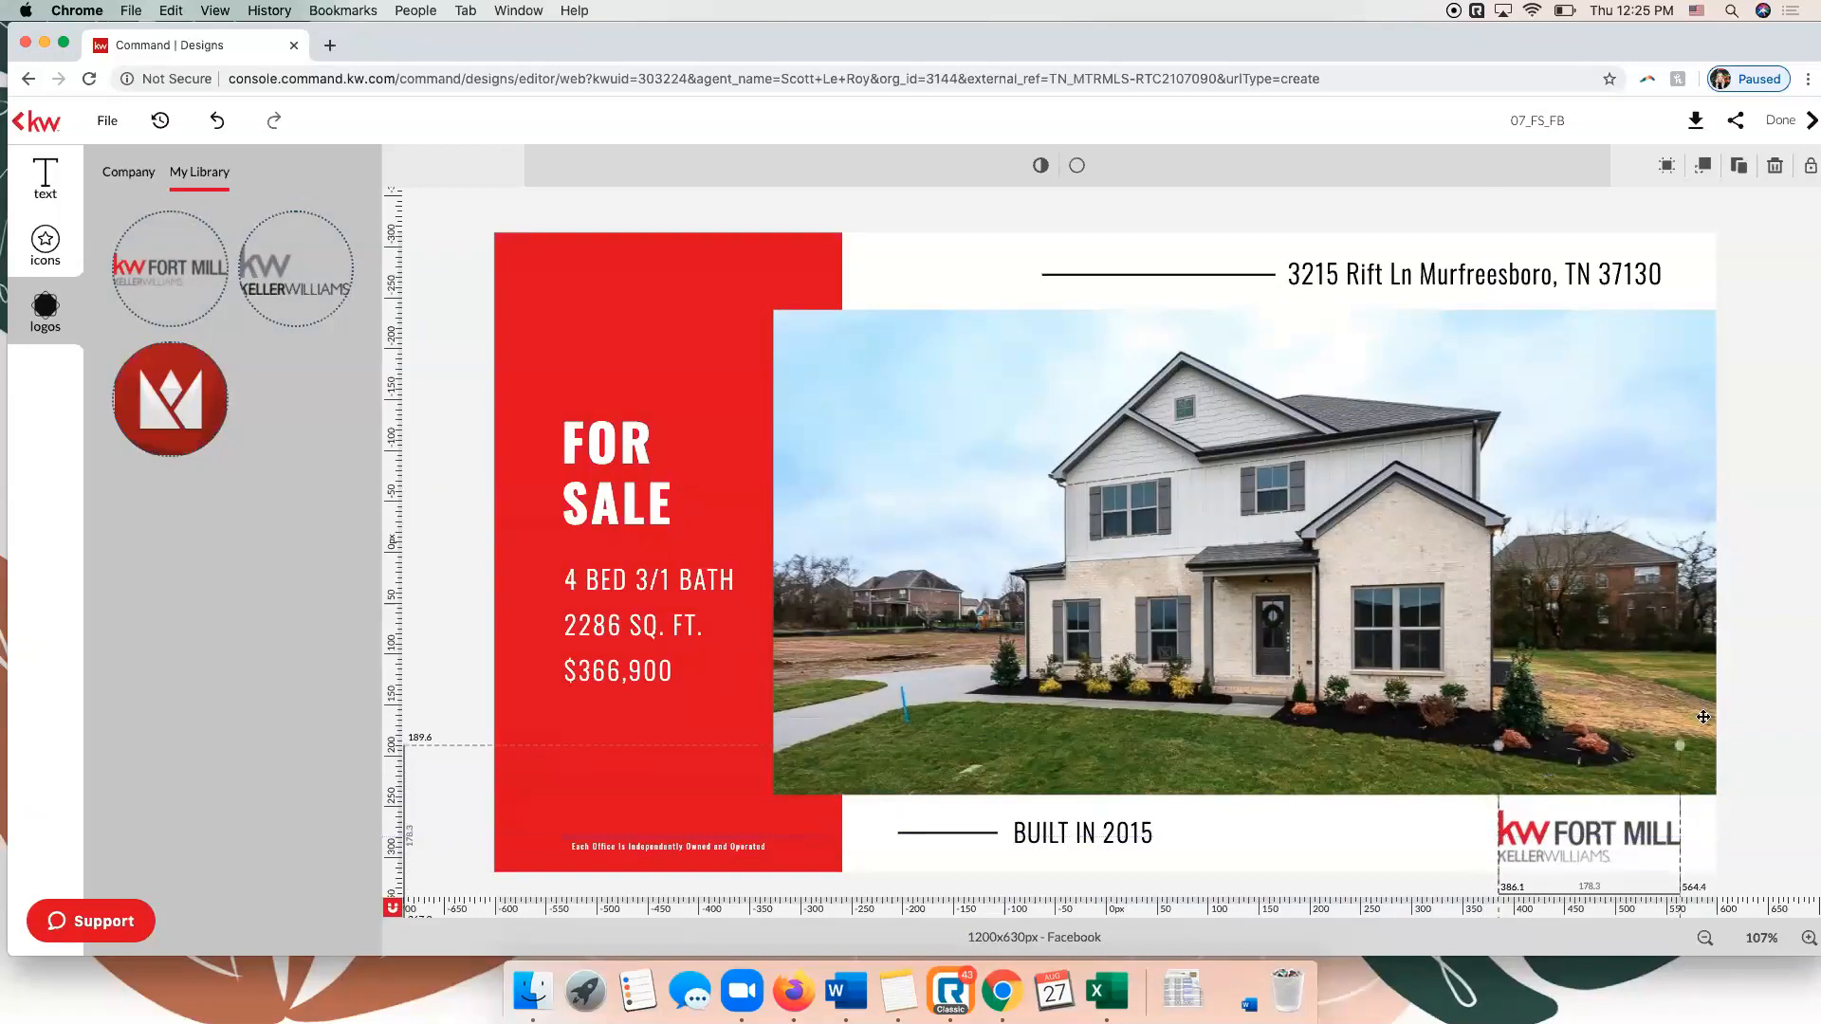
click(1783, 724)
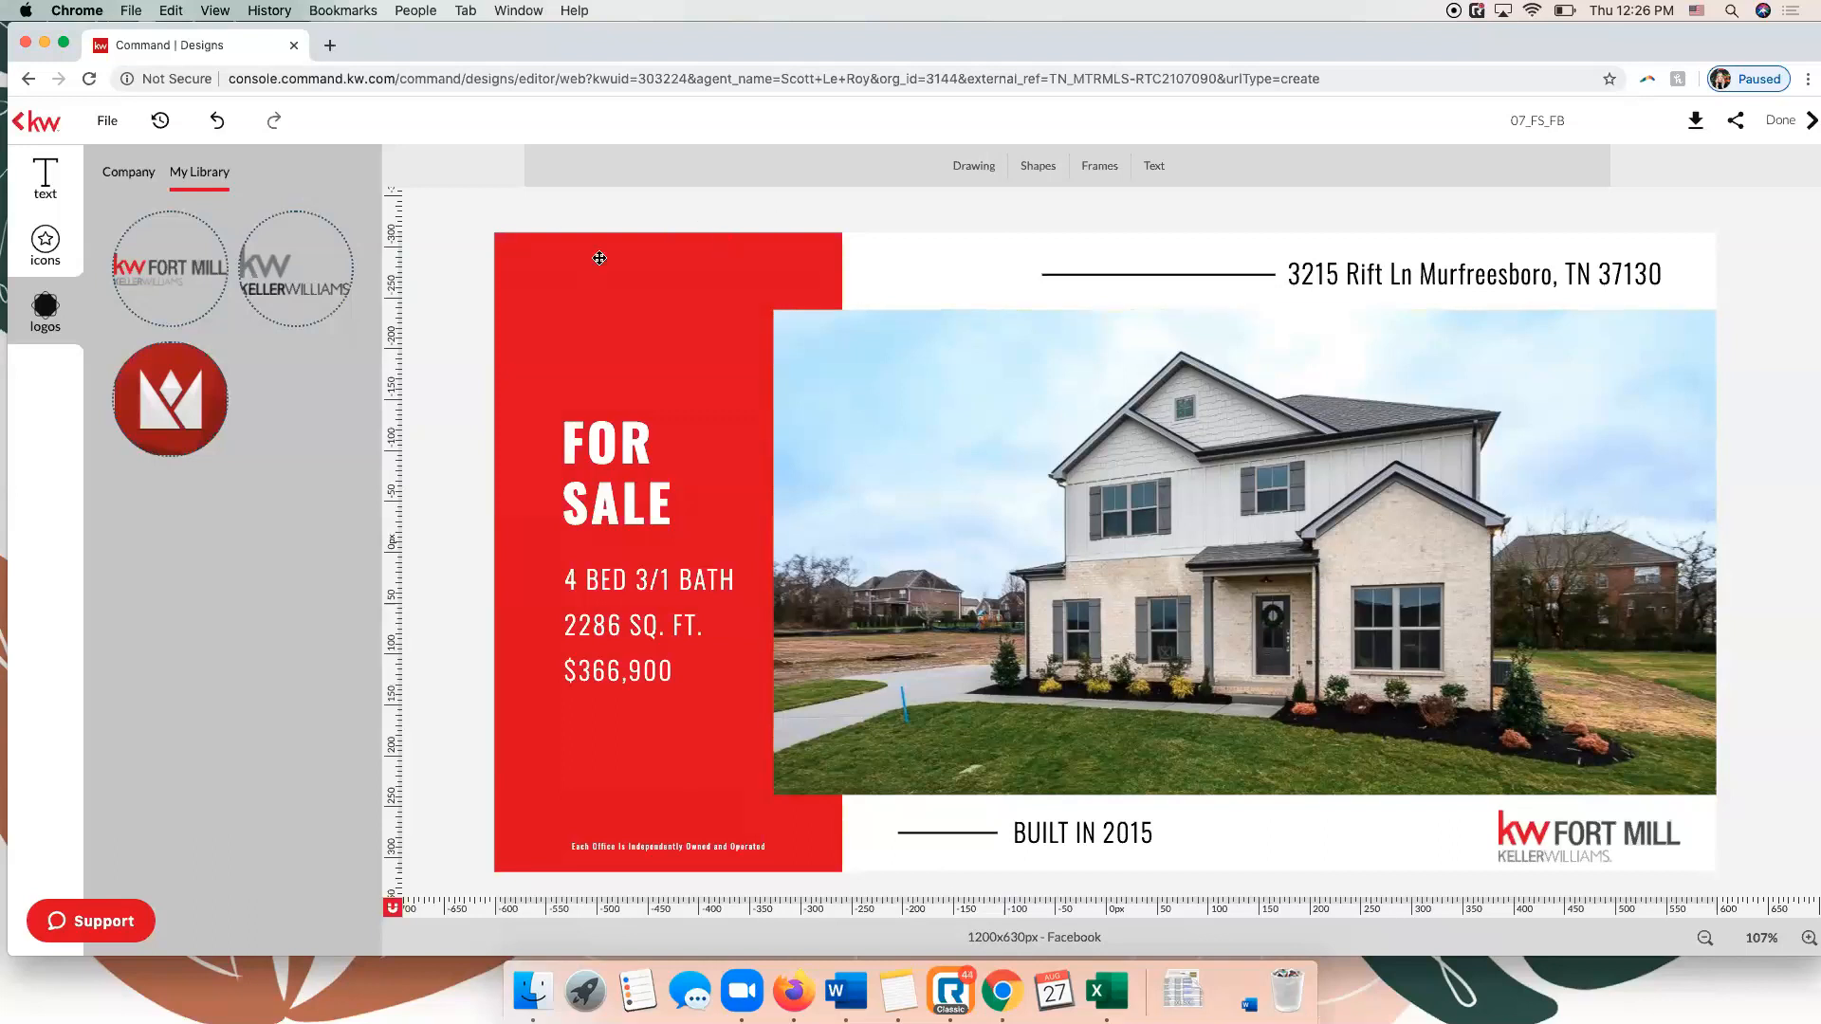
click(104, 123)
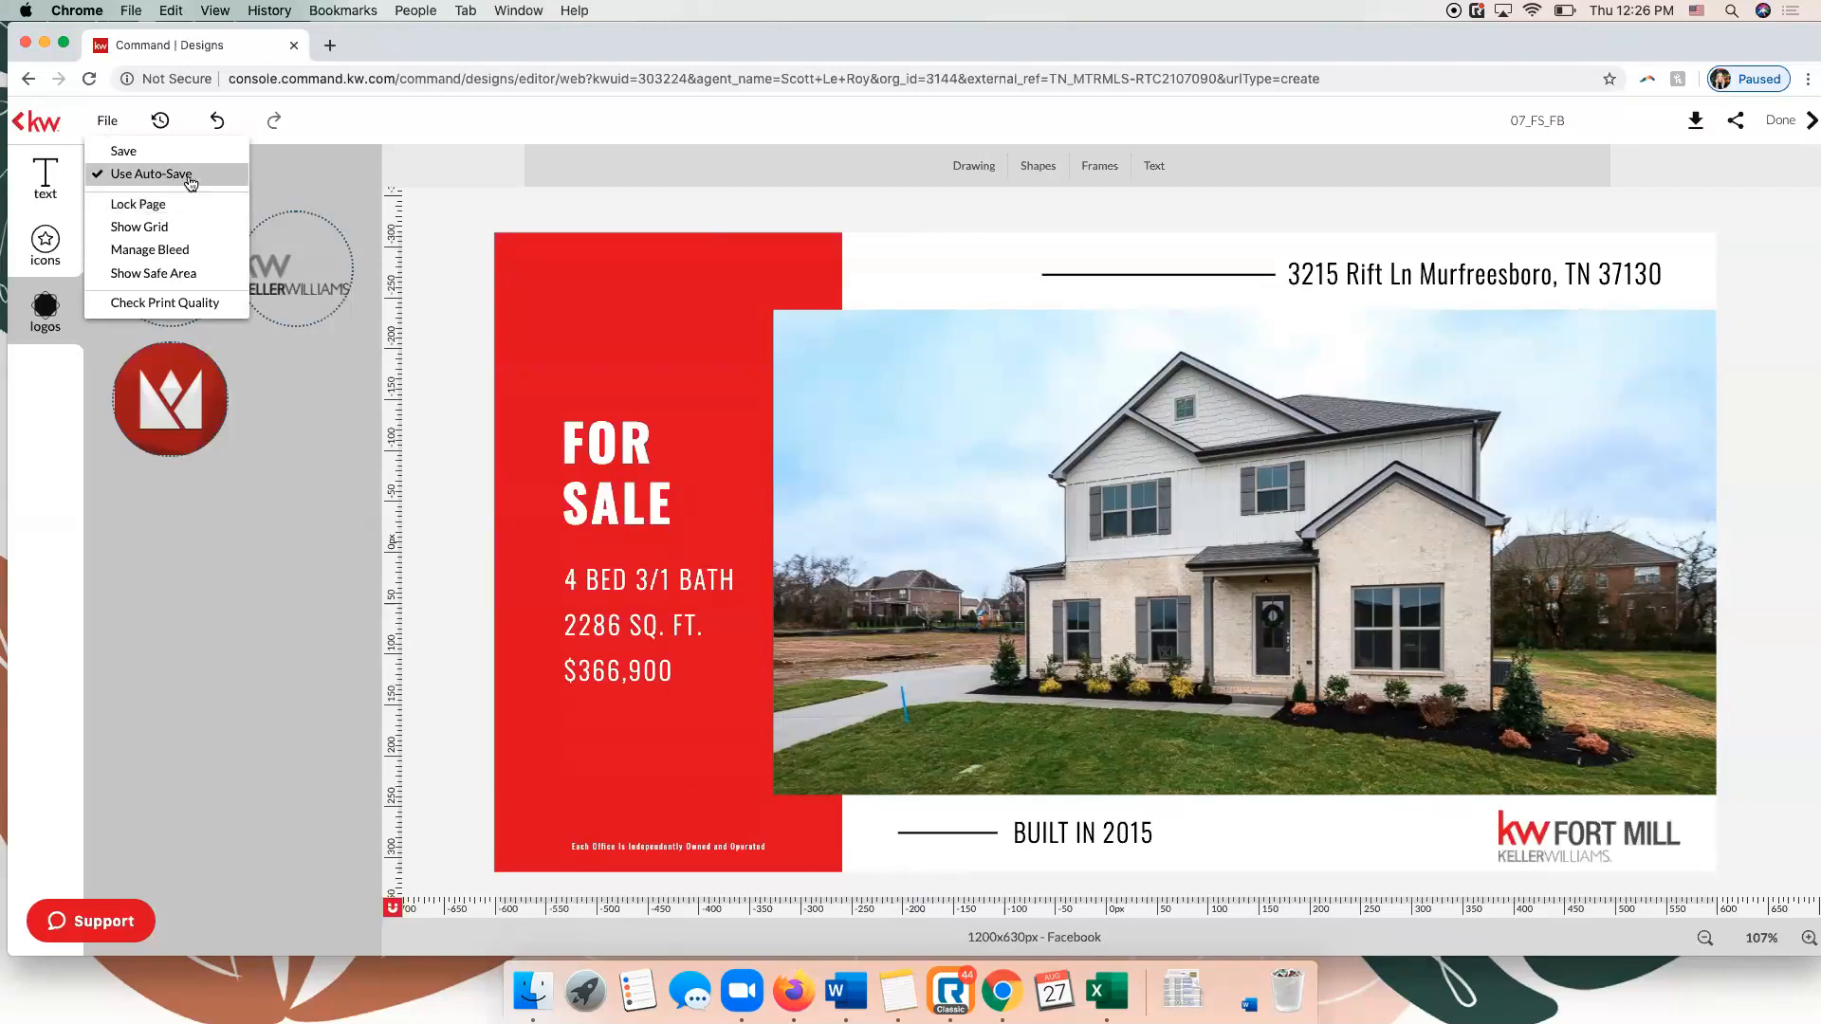
click(464, 140)
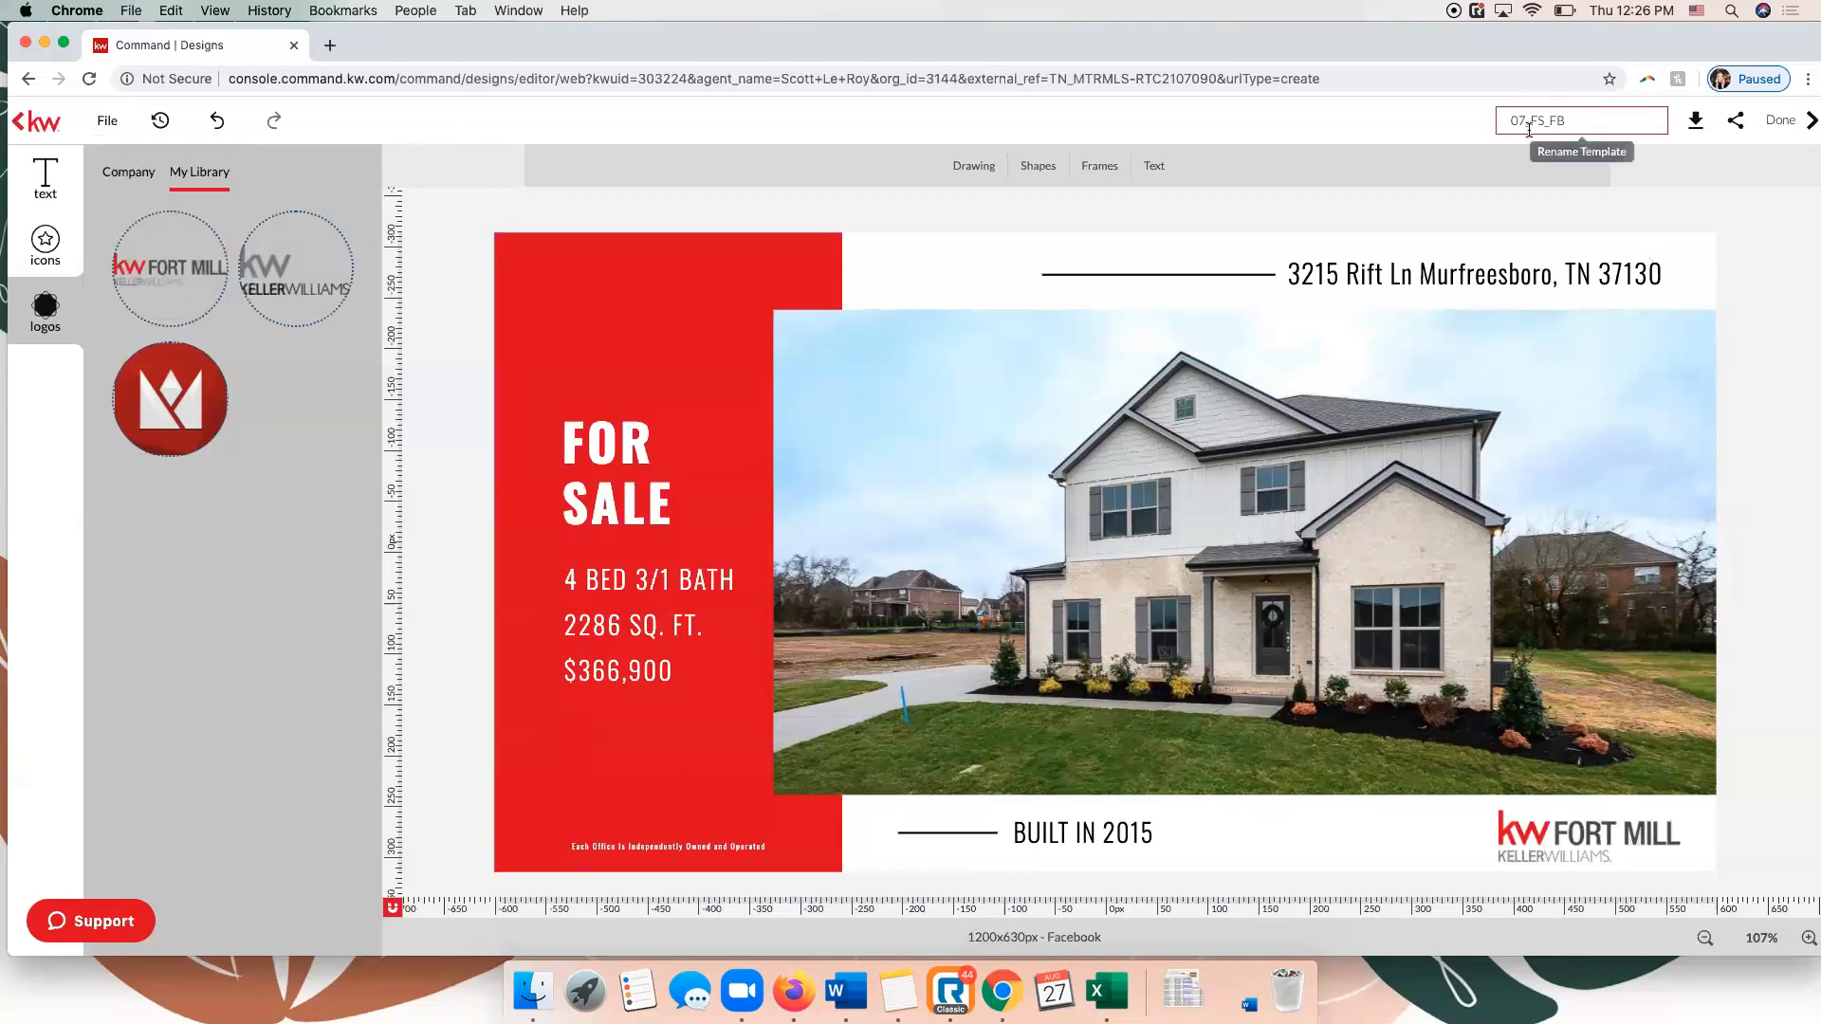
click(1578, 120)
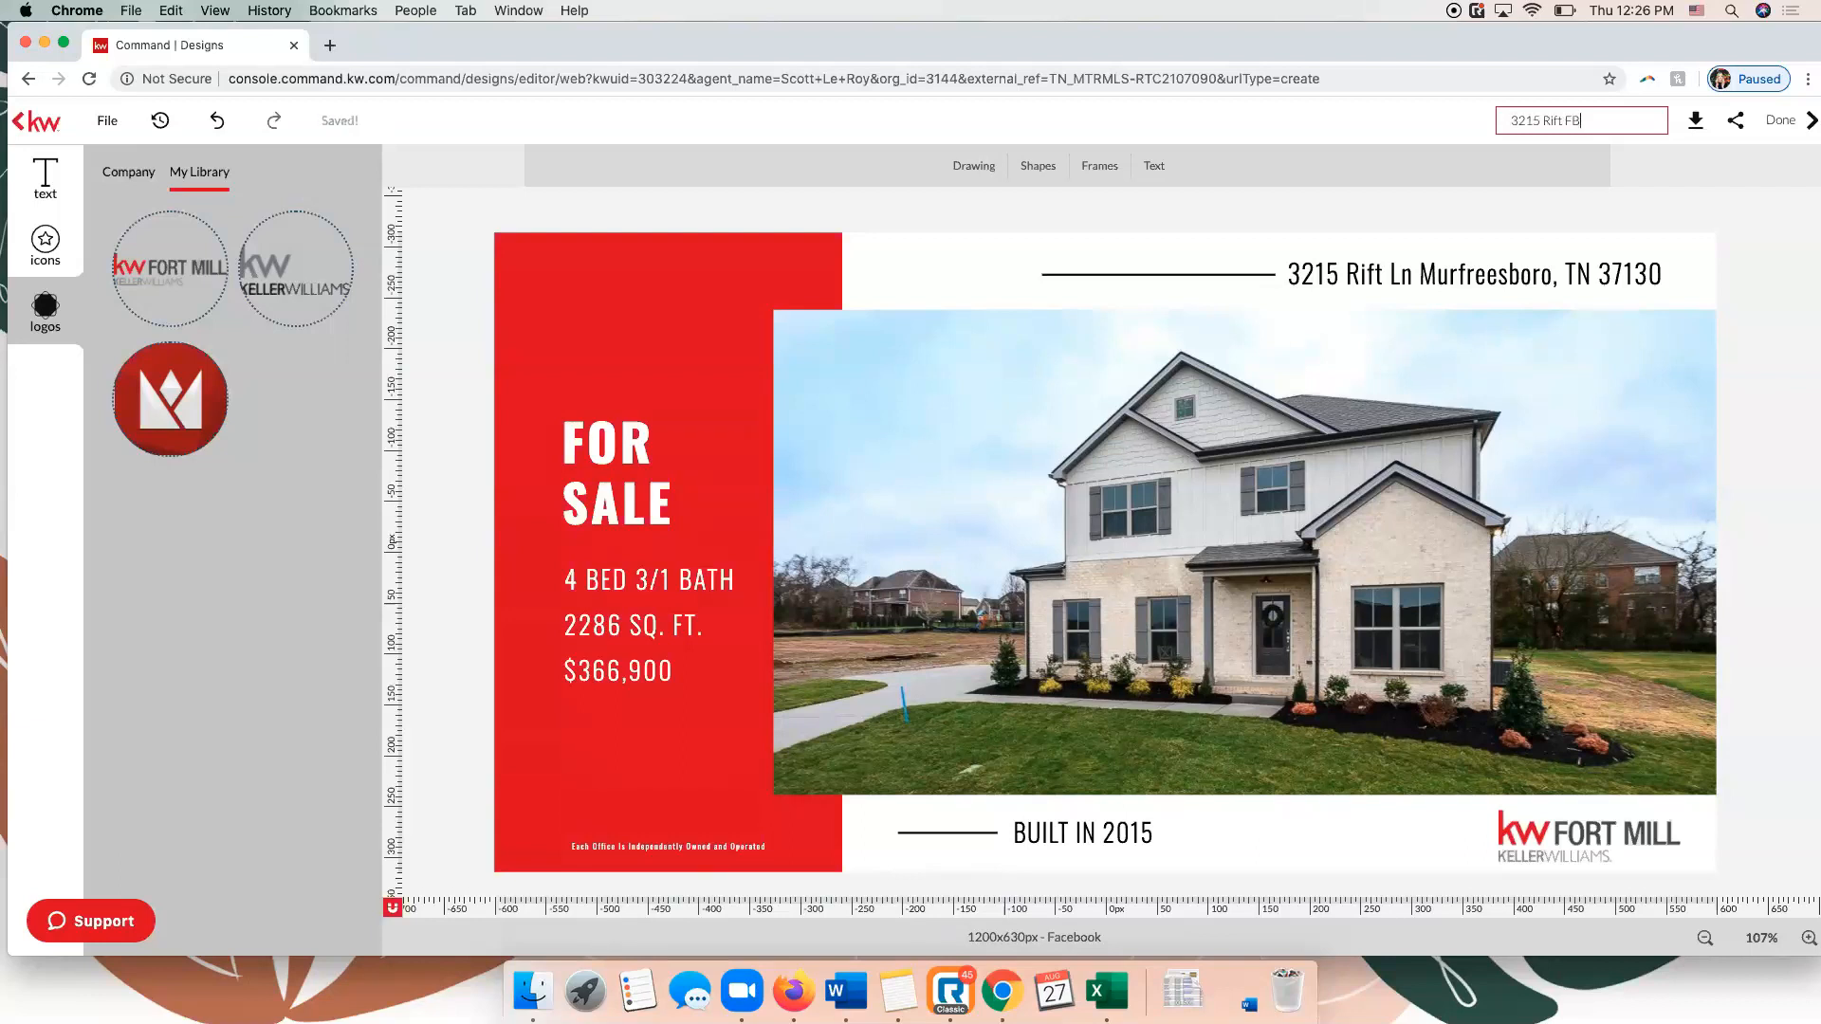
click(1363, 129)
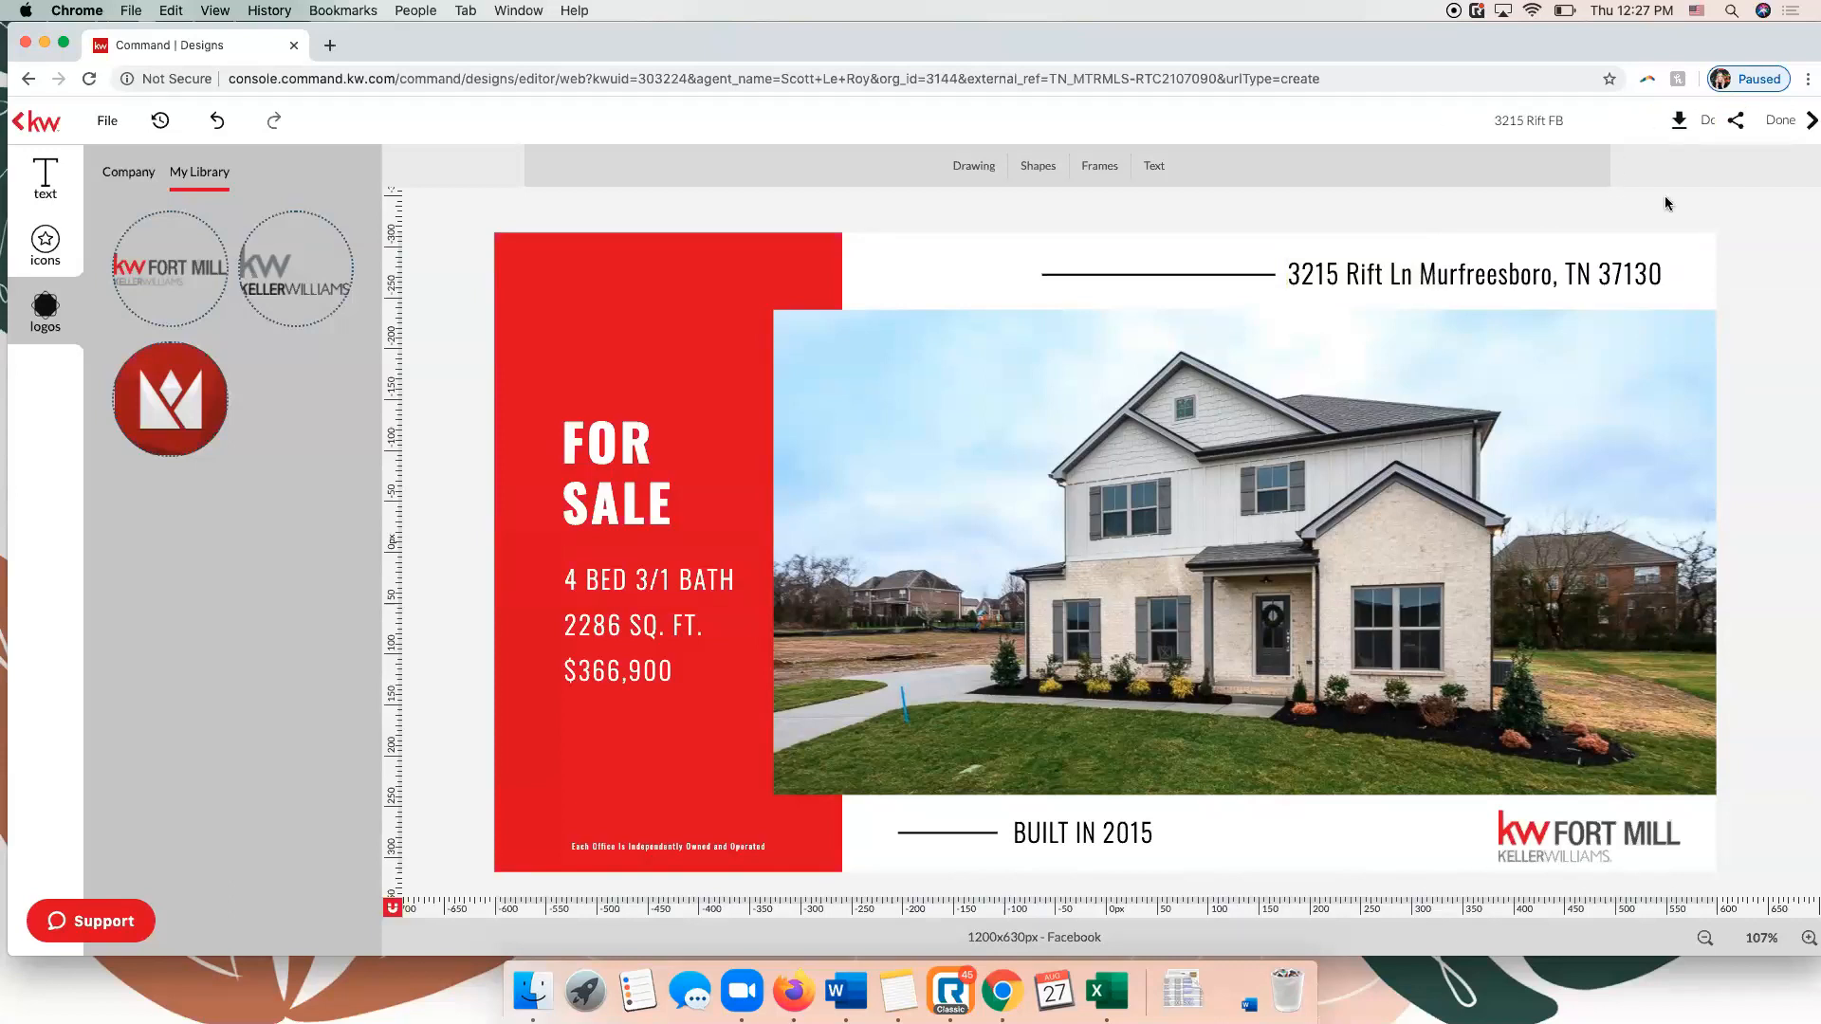
Review the PNG and PDF download options, and download the design as a JPEG.
click(1670, 122)
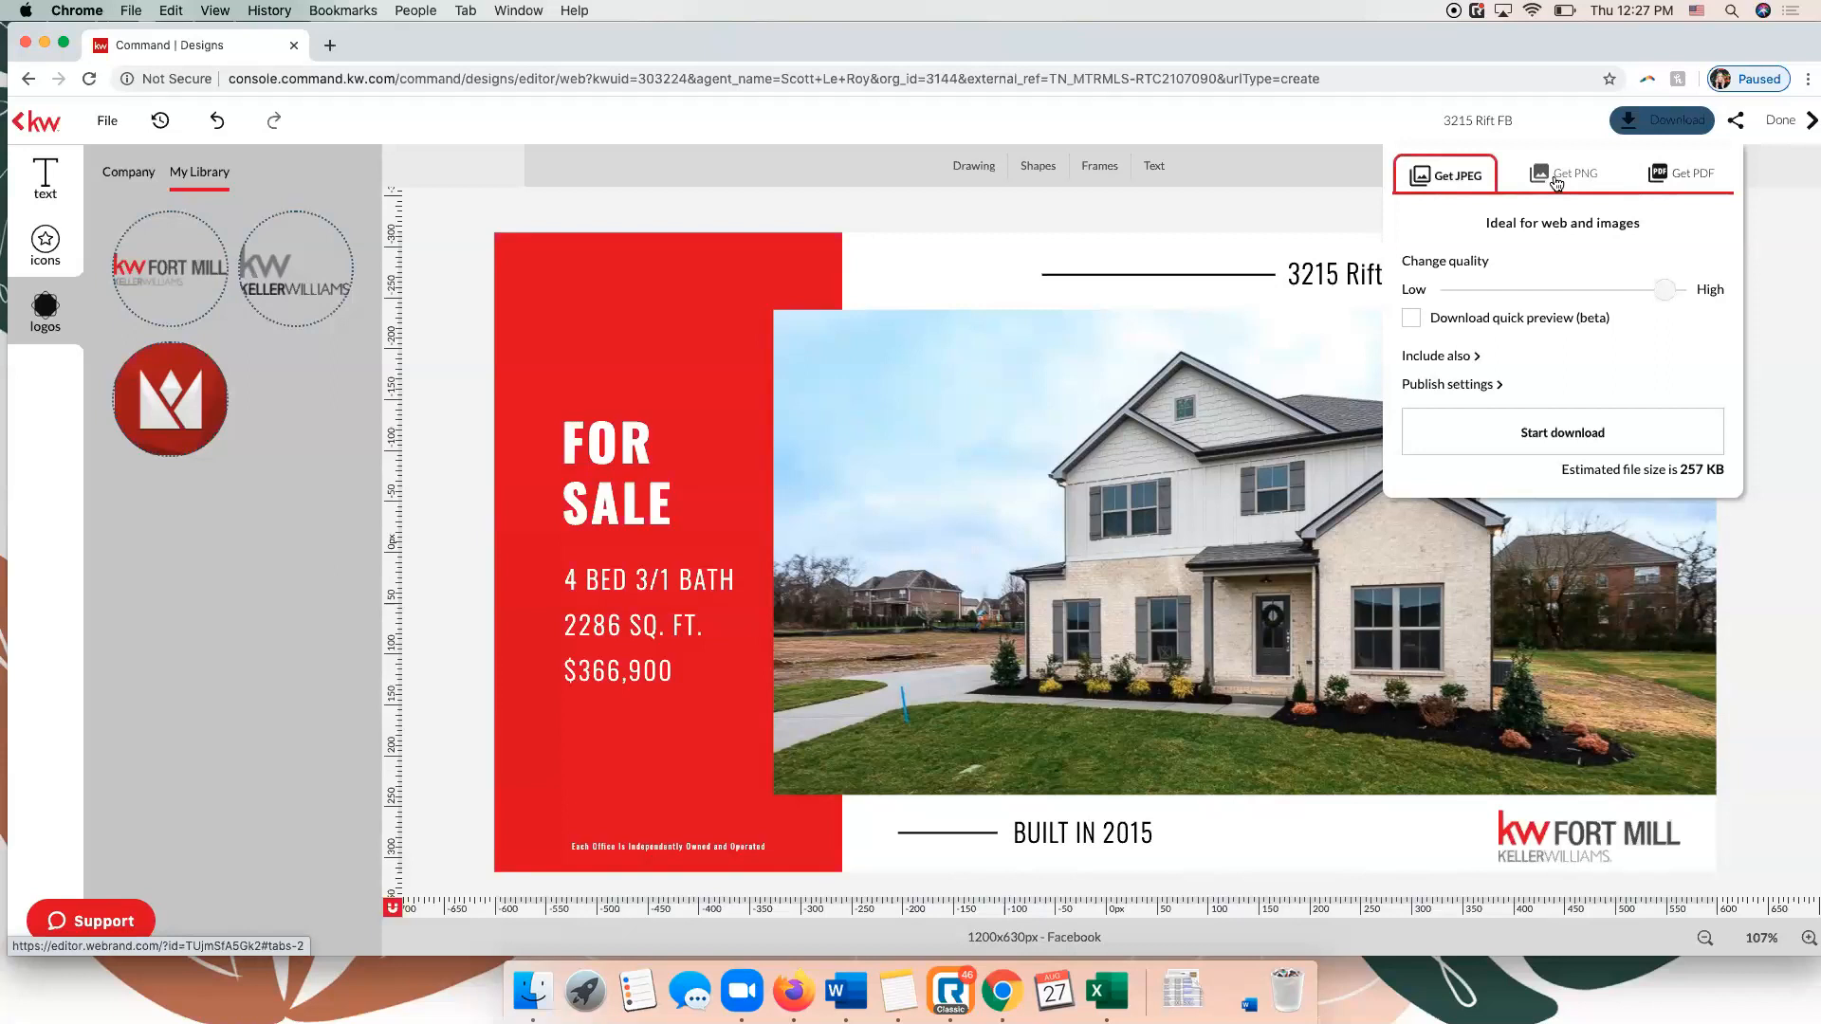
click(1557, 180)
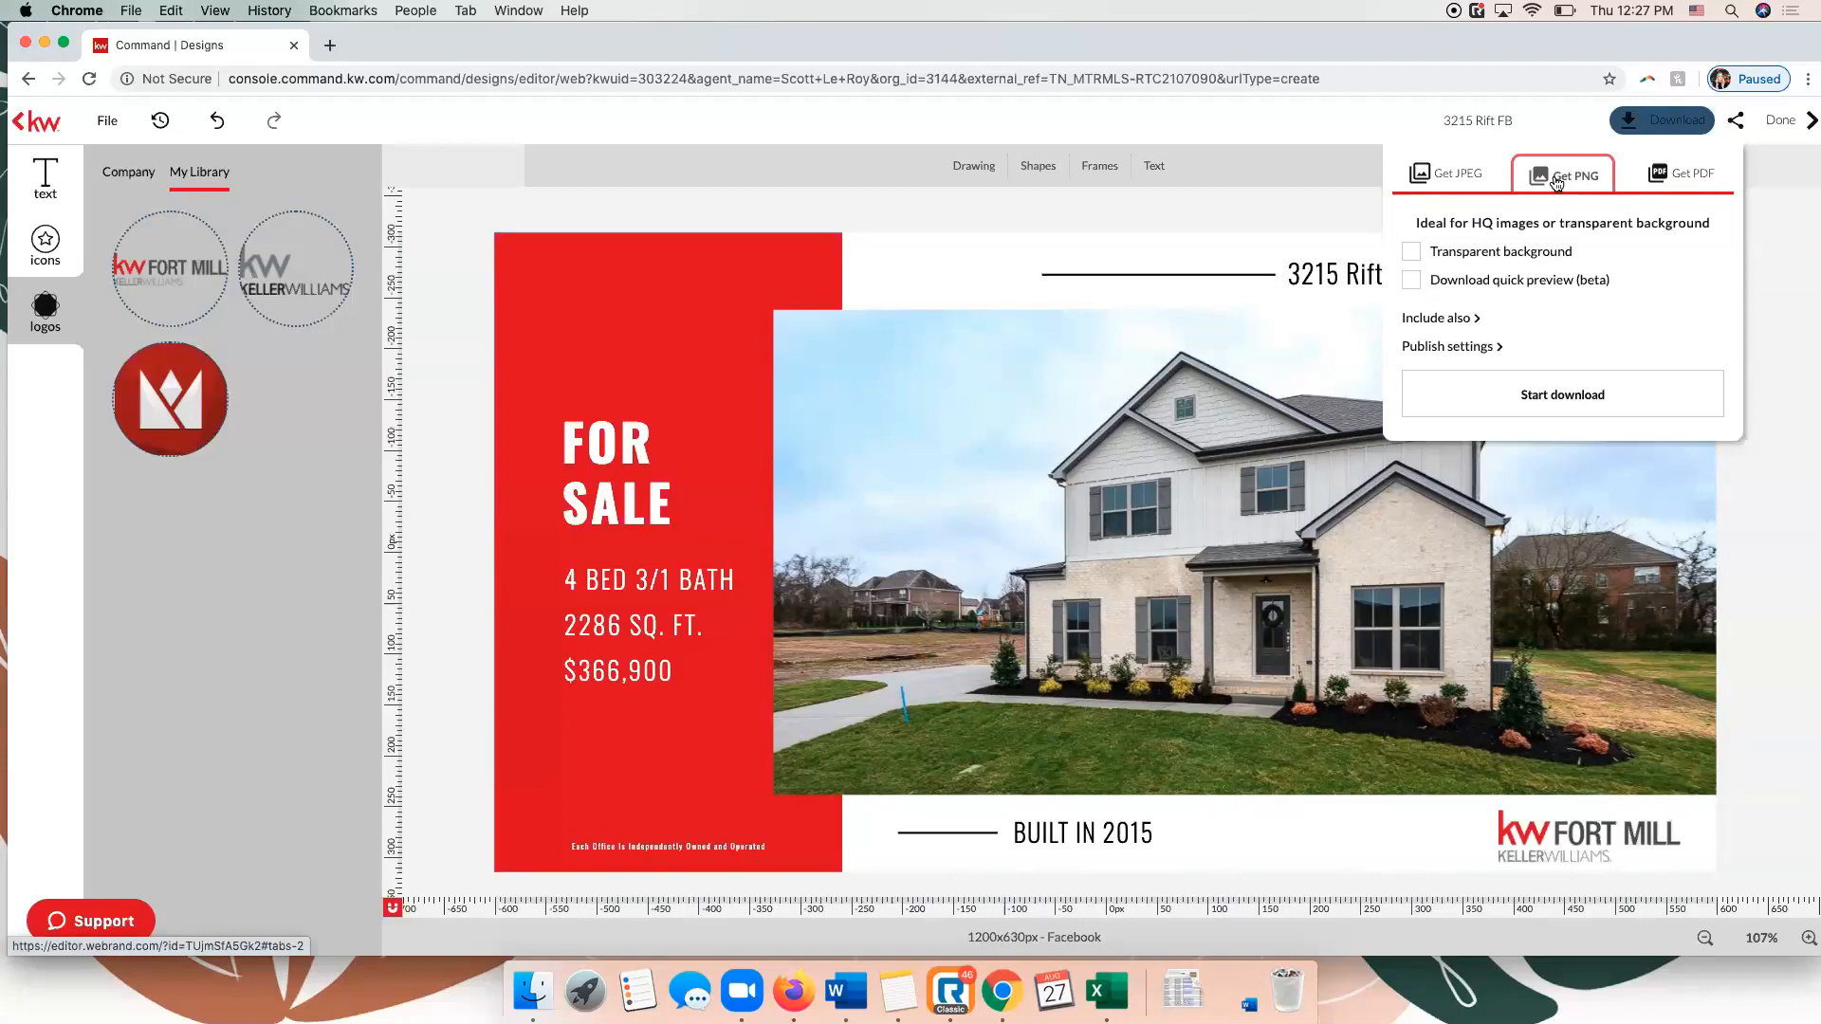
click(1657, 178)
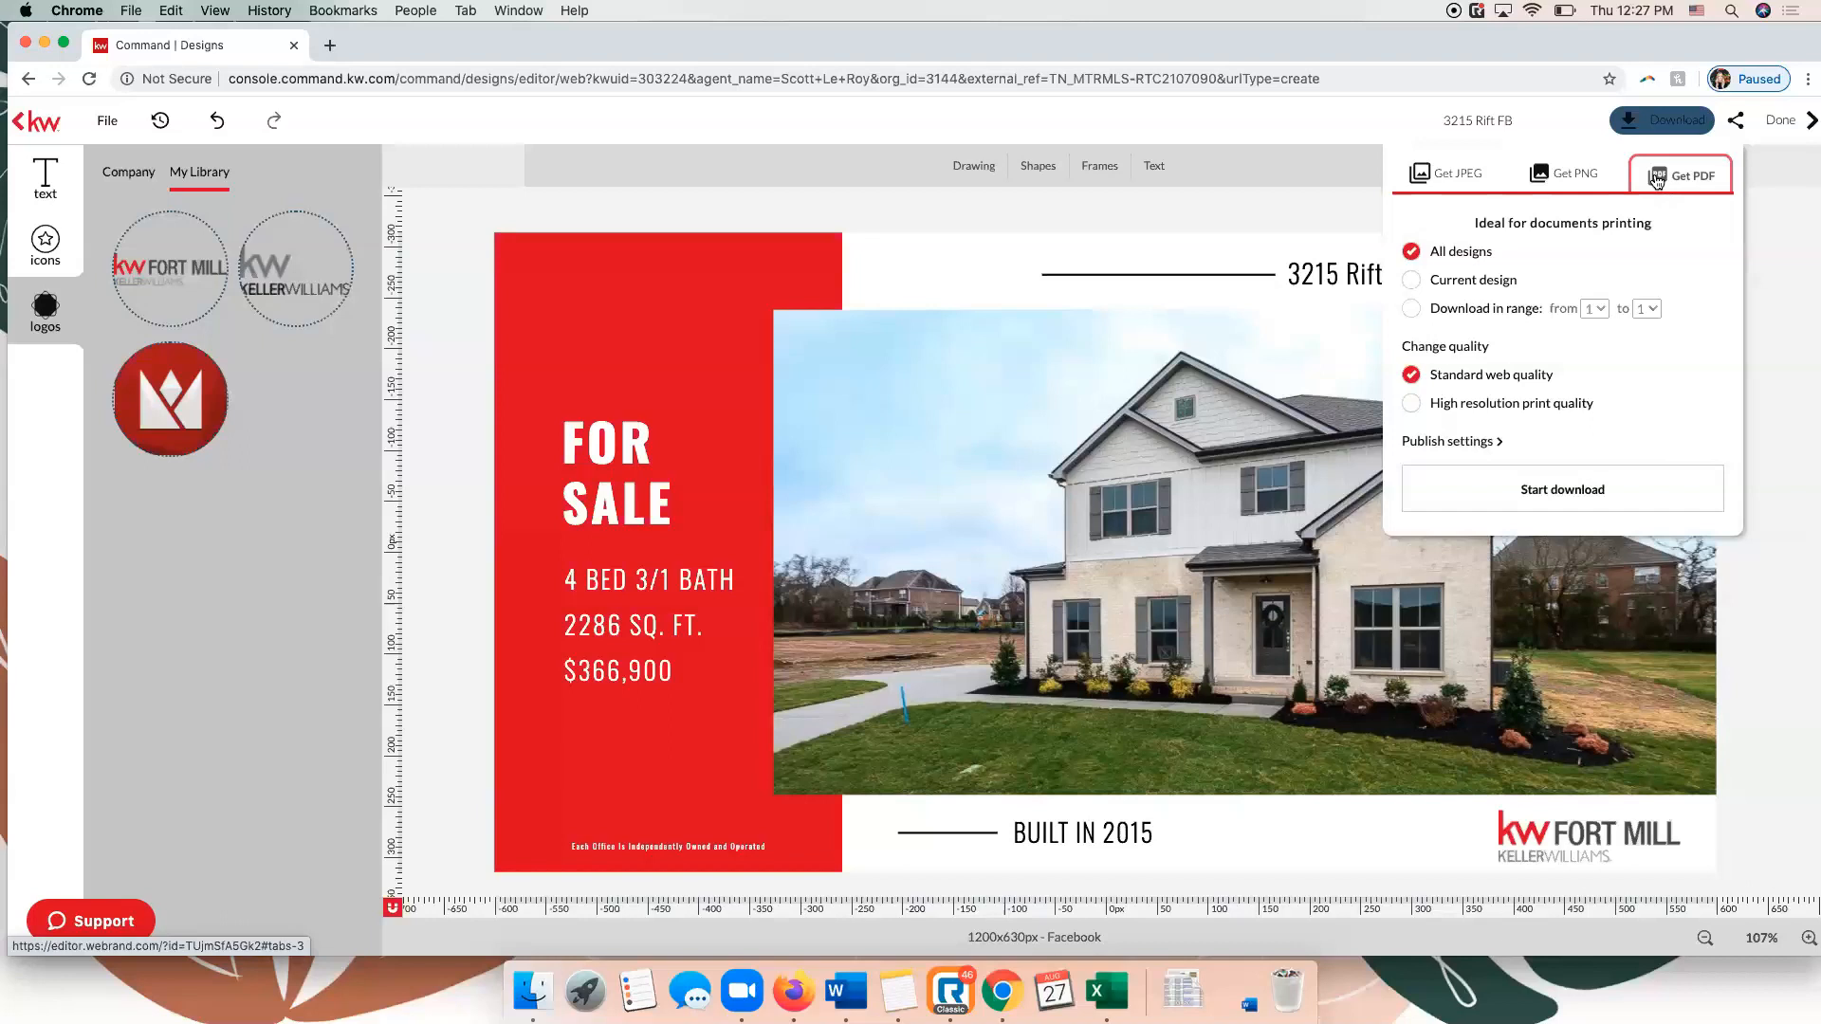
click(1420, 180)
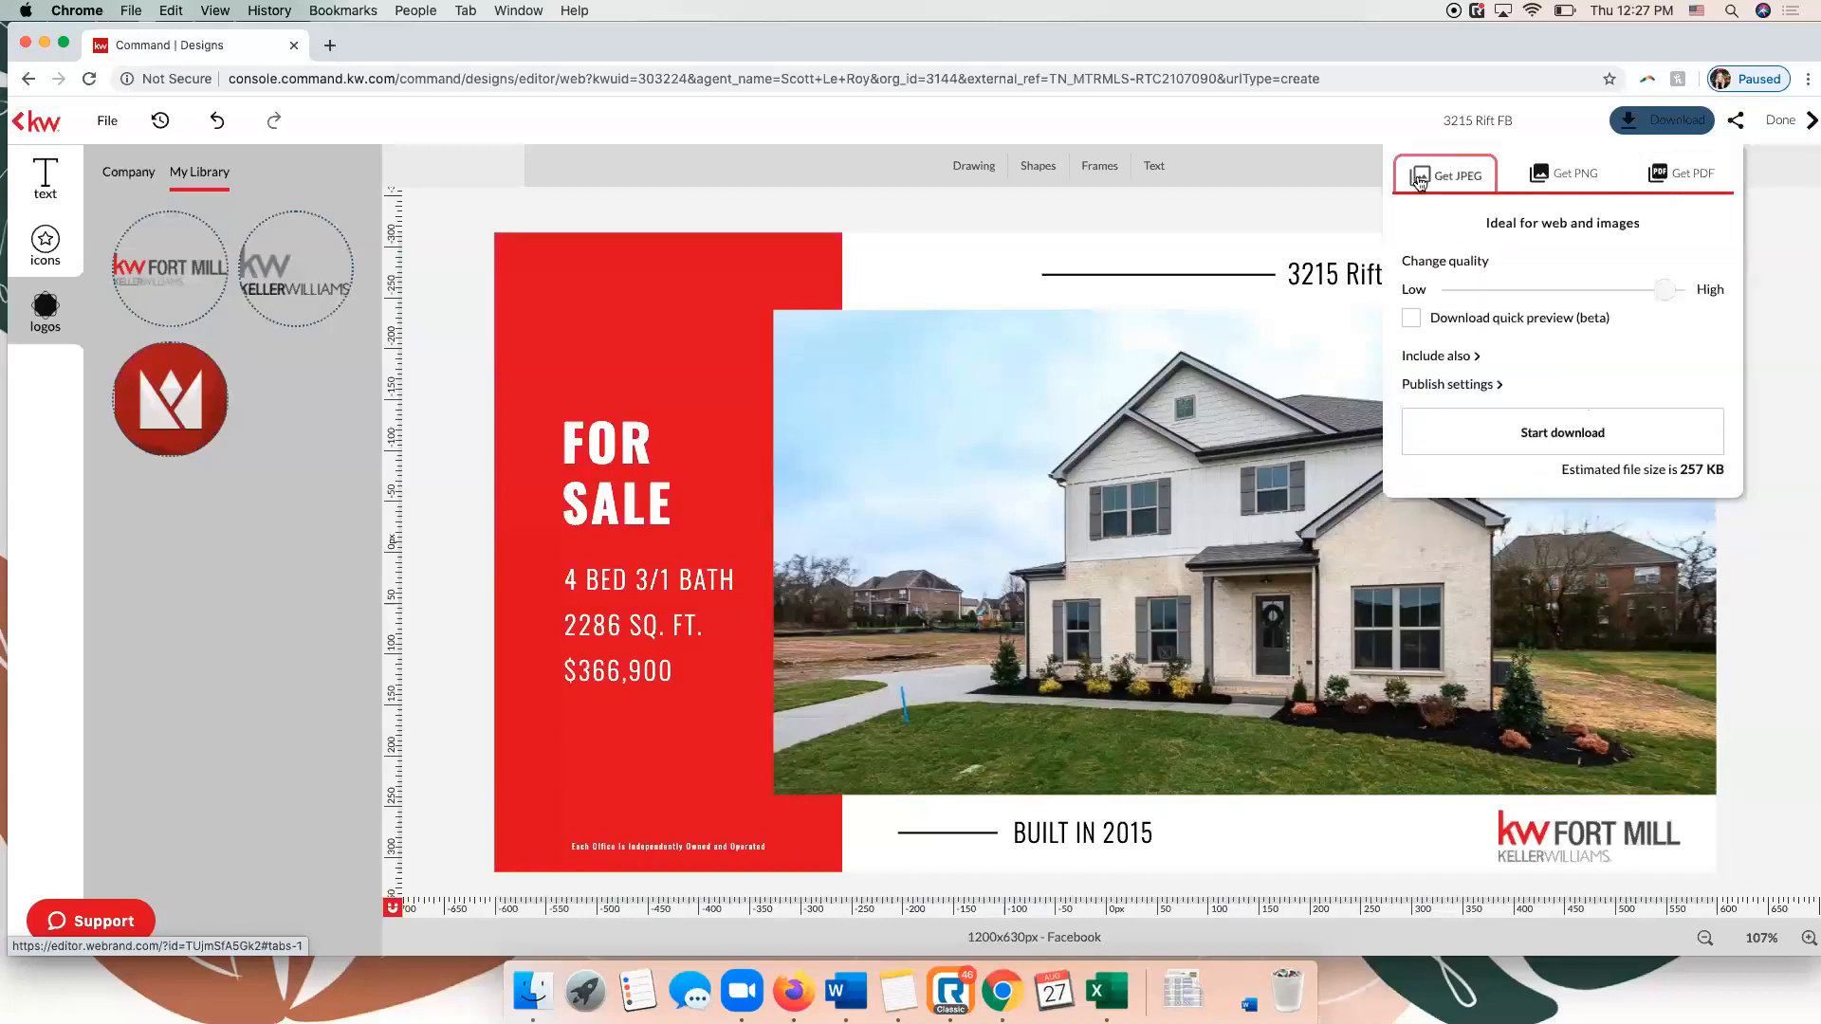
click(1562, 435)
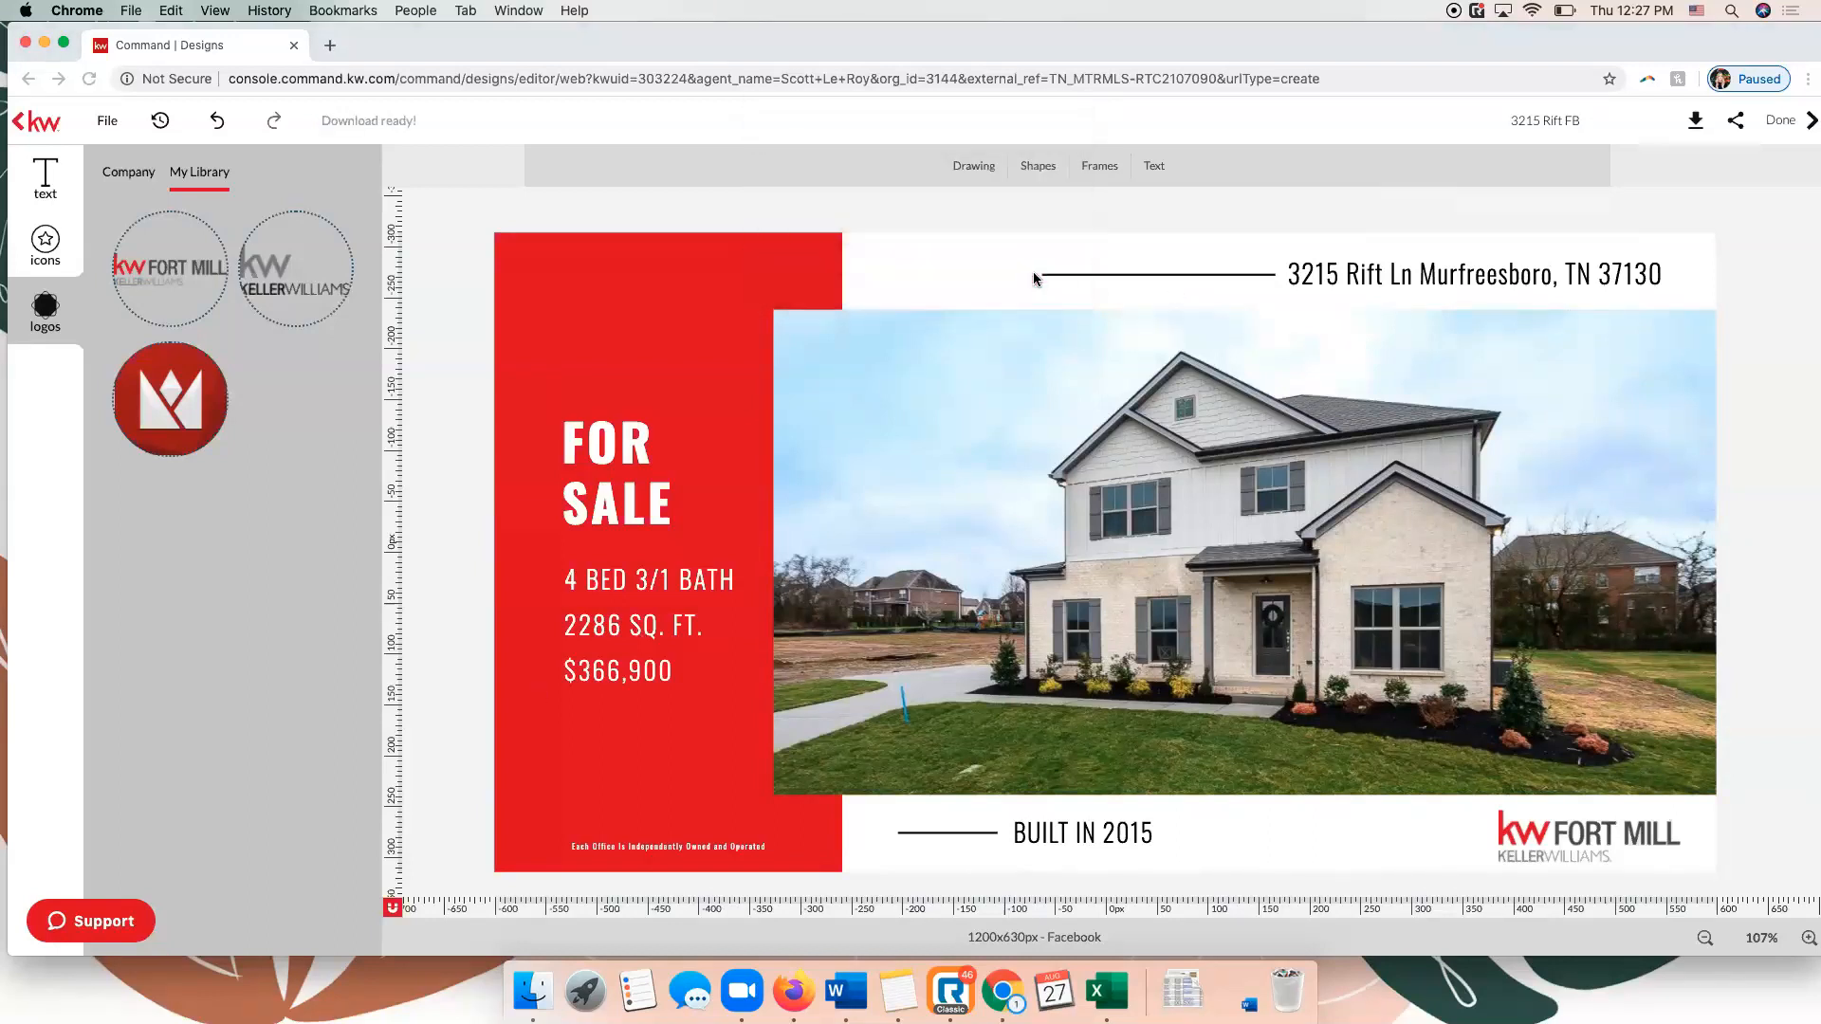
Open the downloaded image 3215riftfb_1_original.jpg to check the finished design, and close it.
click(107, 939)
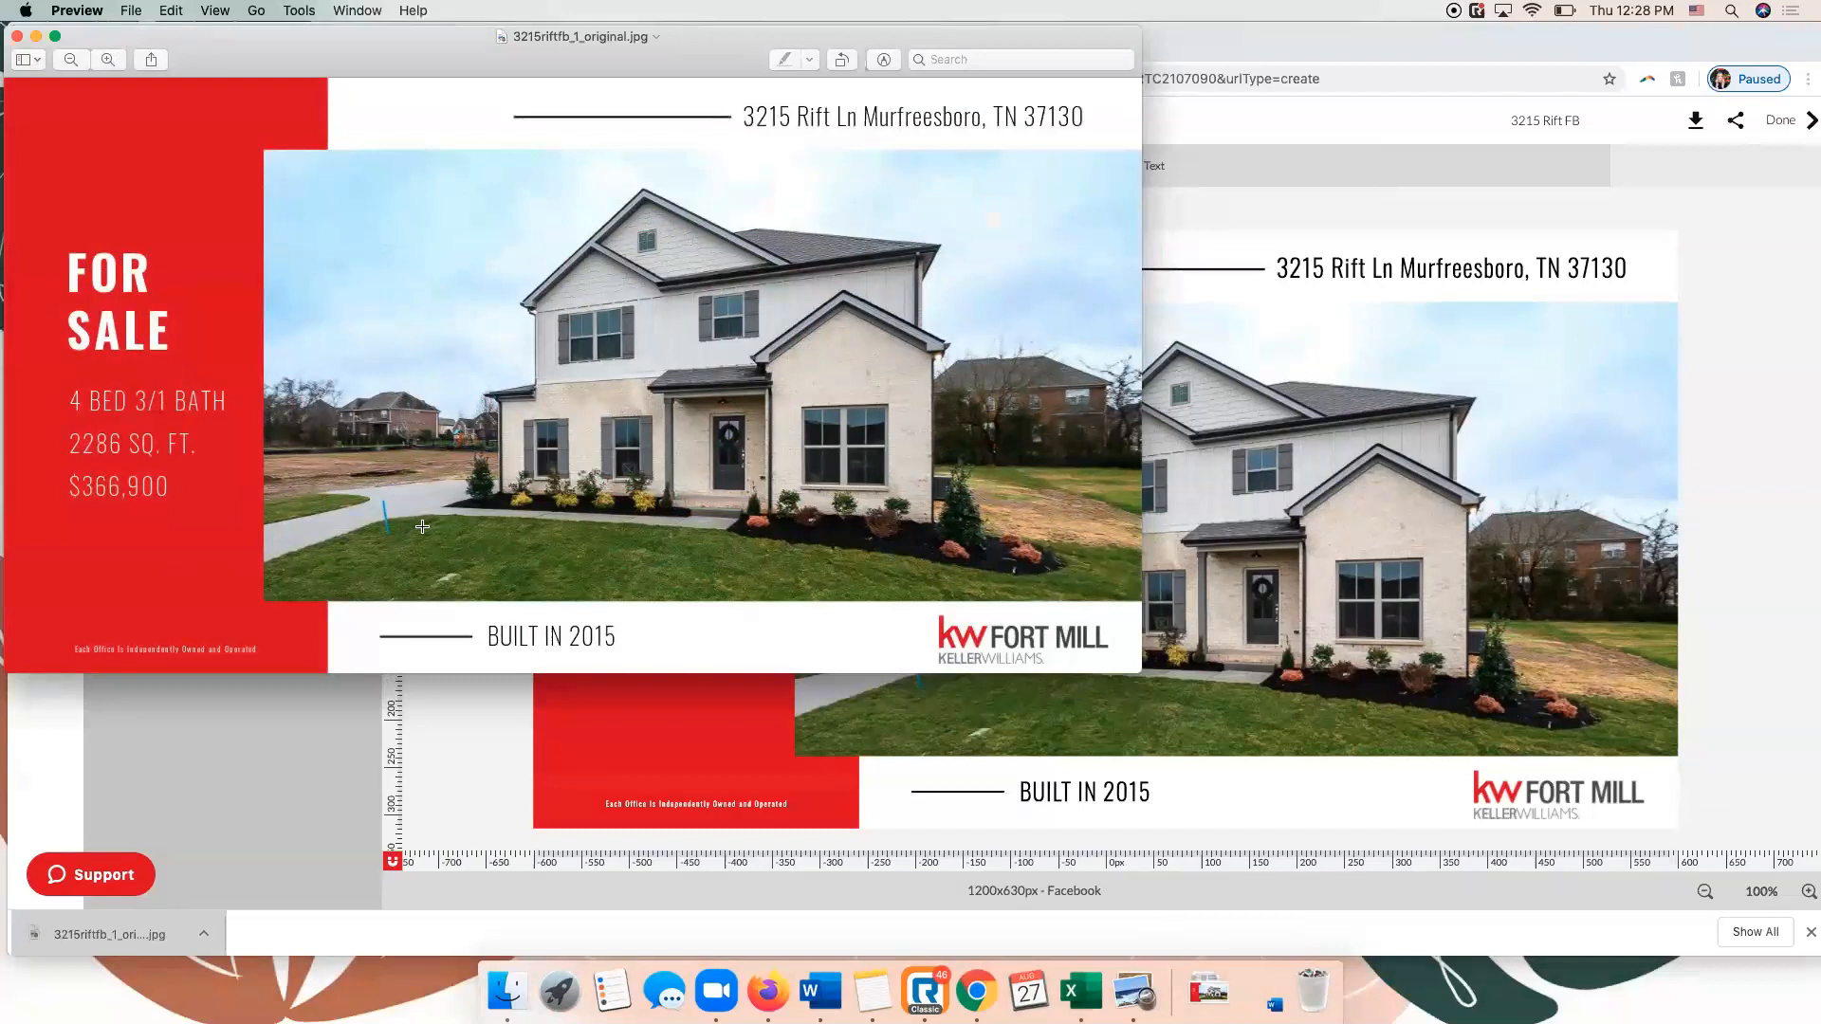
drag(545, 59, 818, 123)
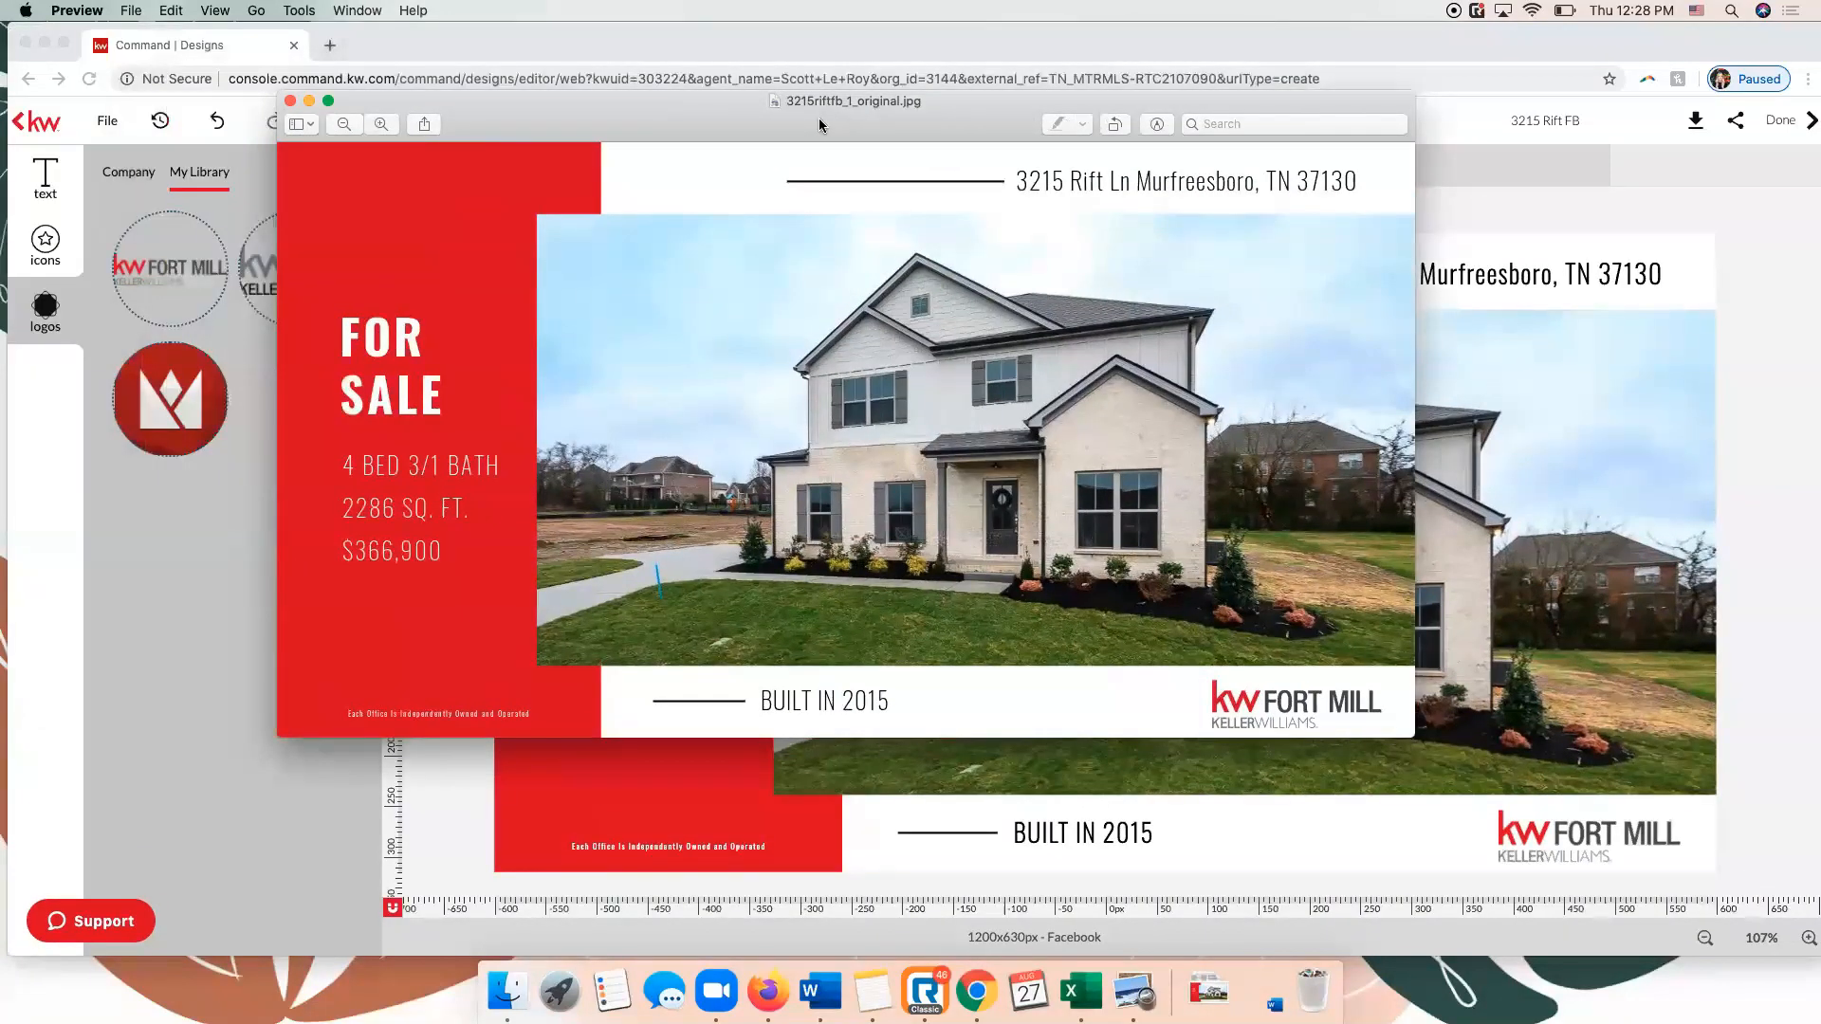
click(290, 100)
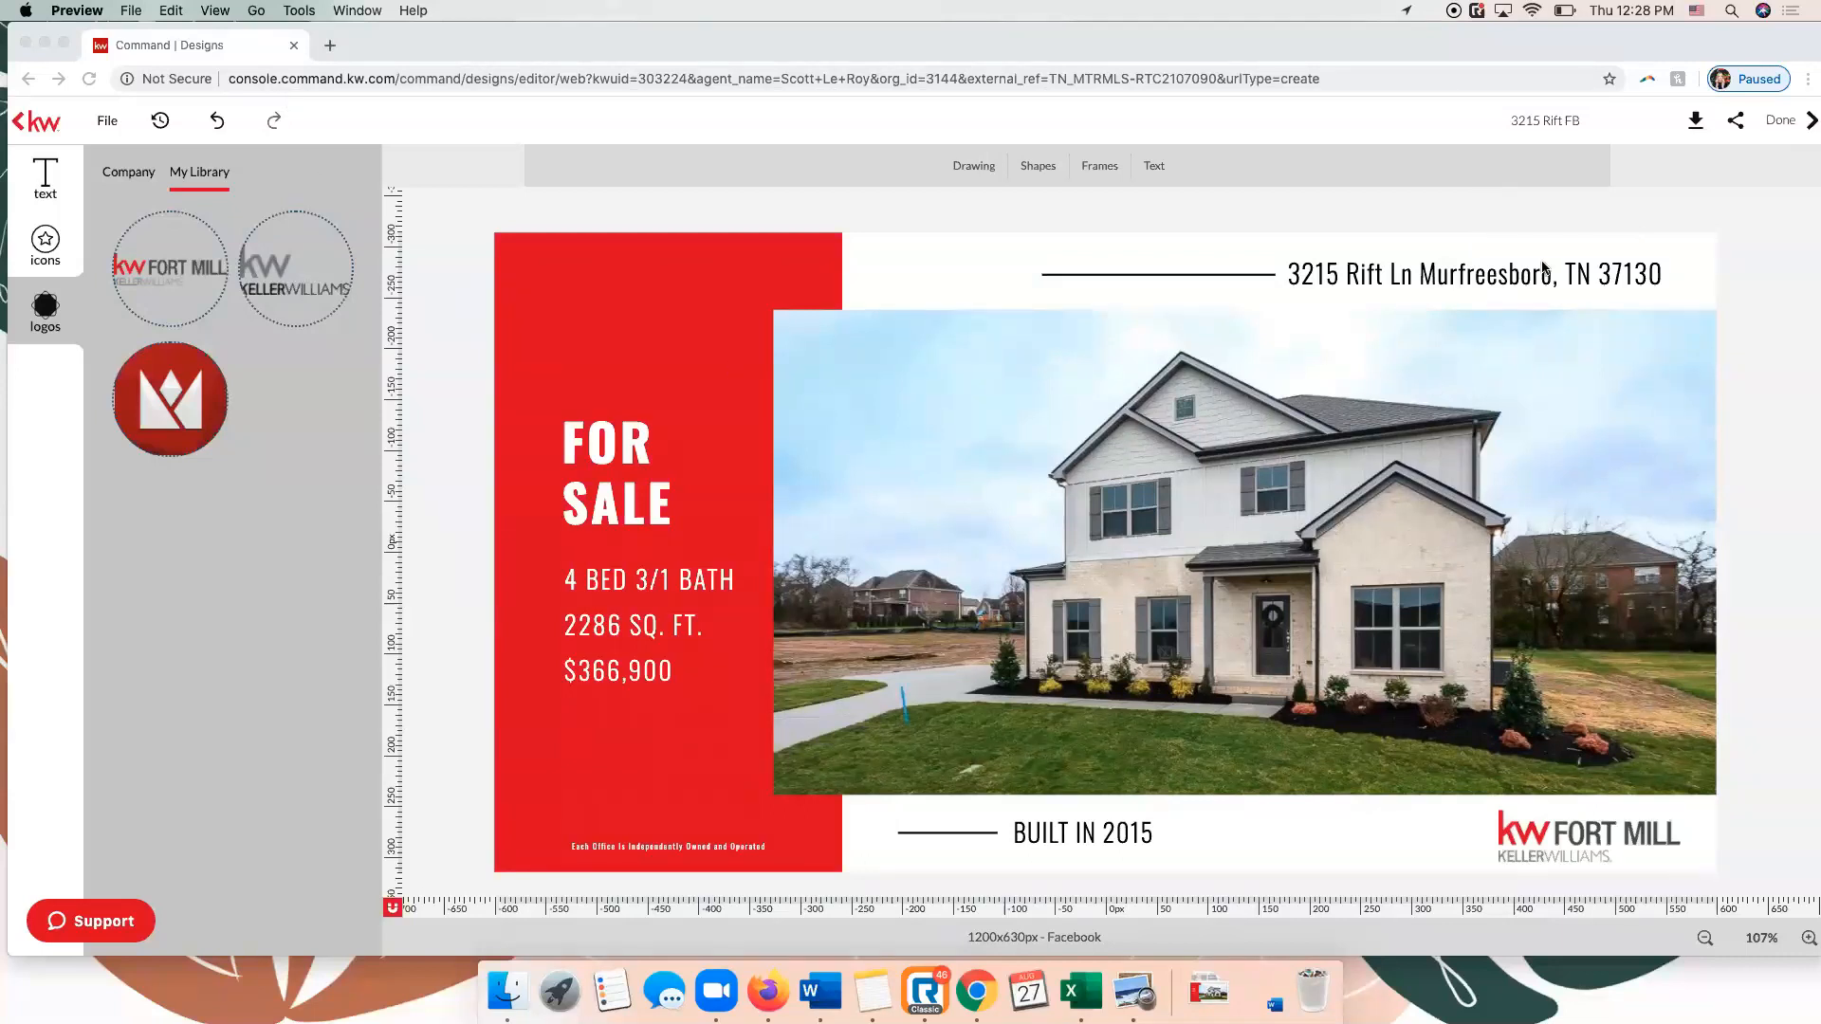
Finish editing the design and return to My Design Templates.
click(1782, 126)
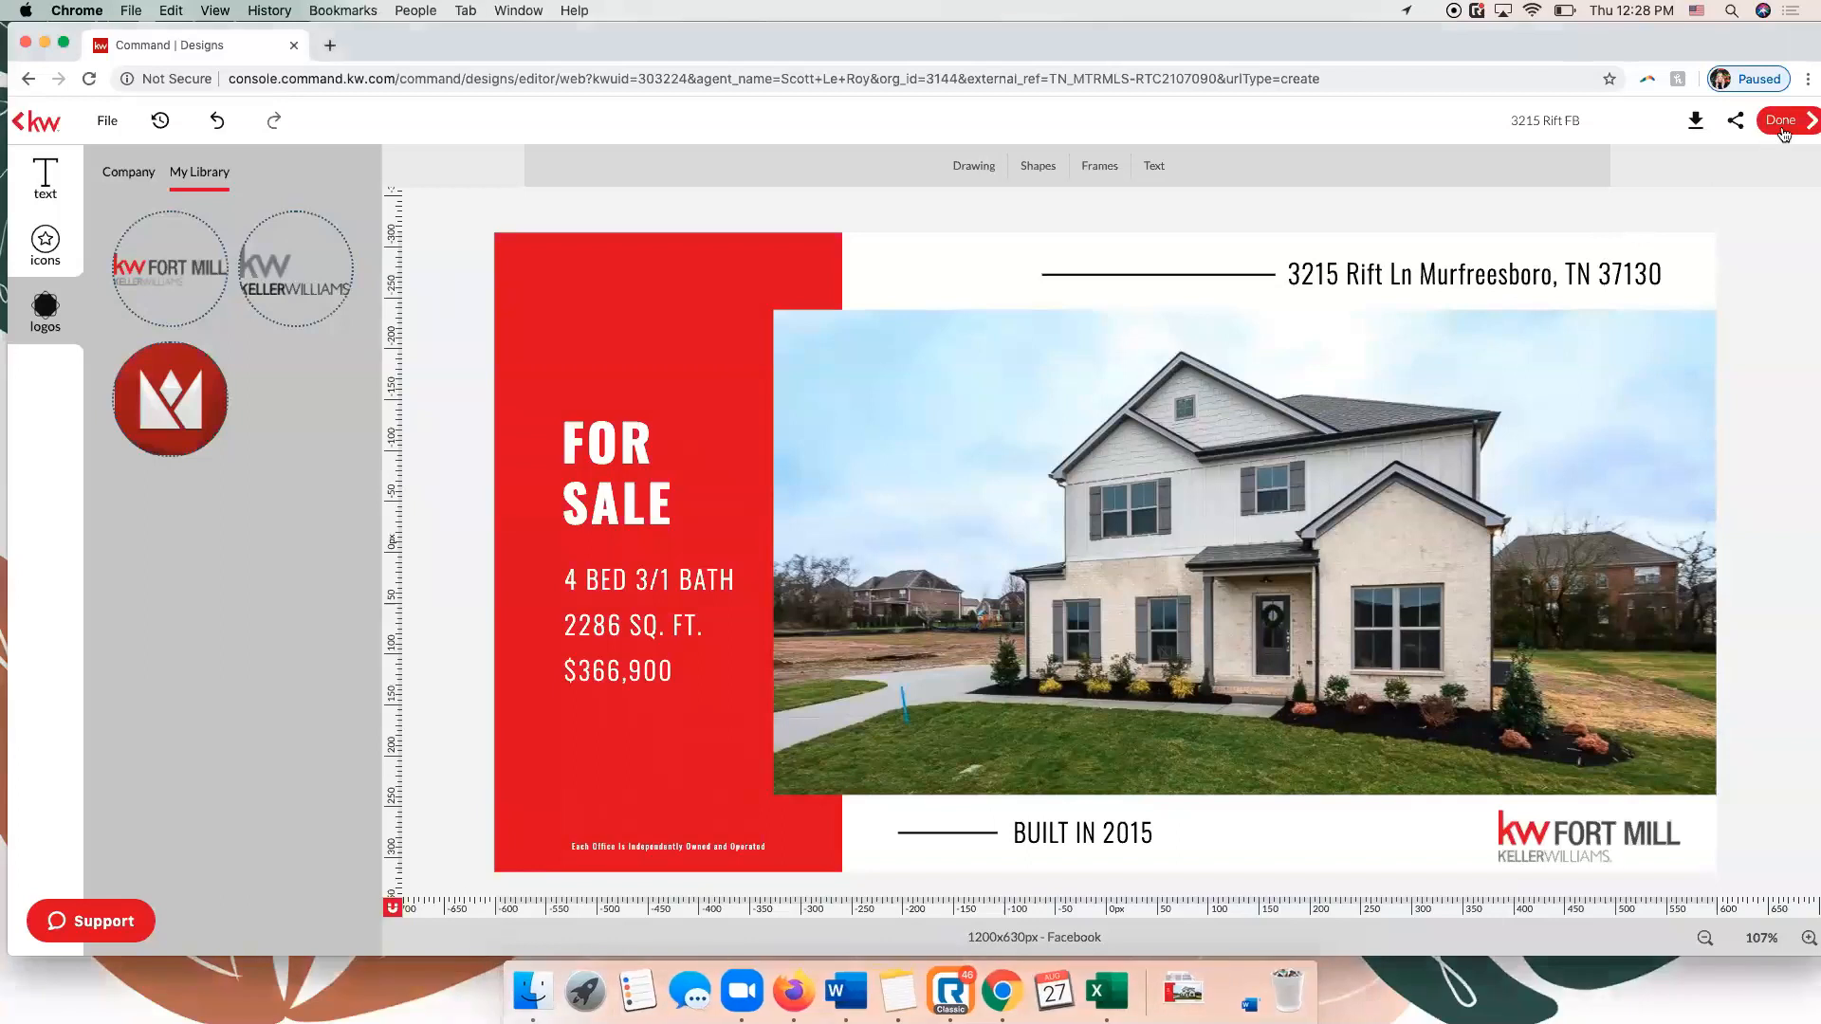
click(1782, 123)
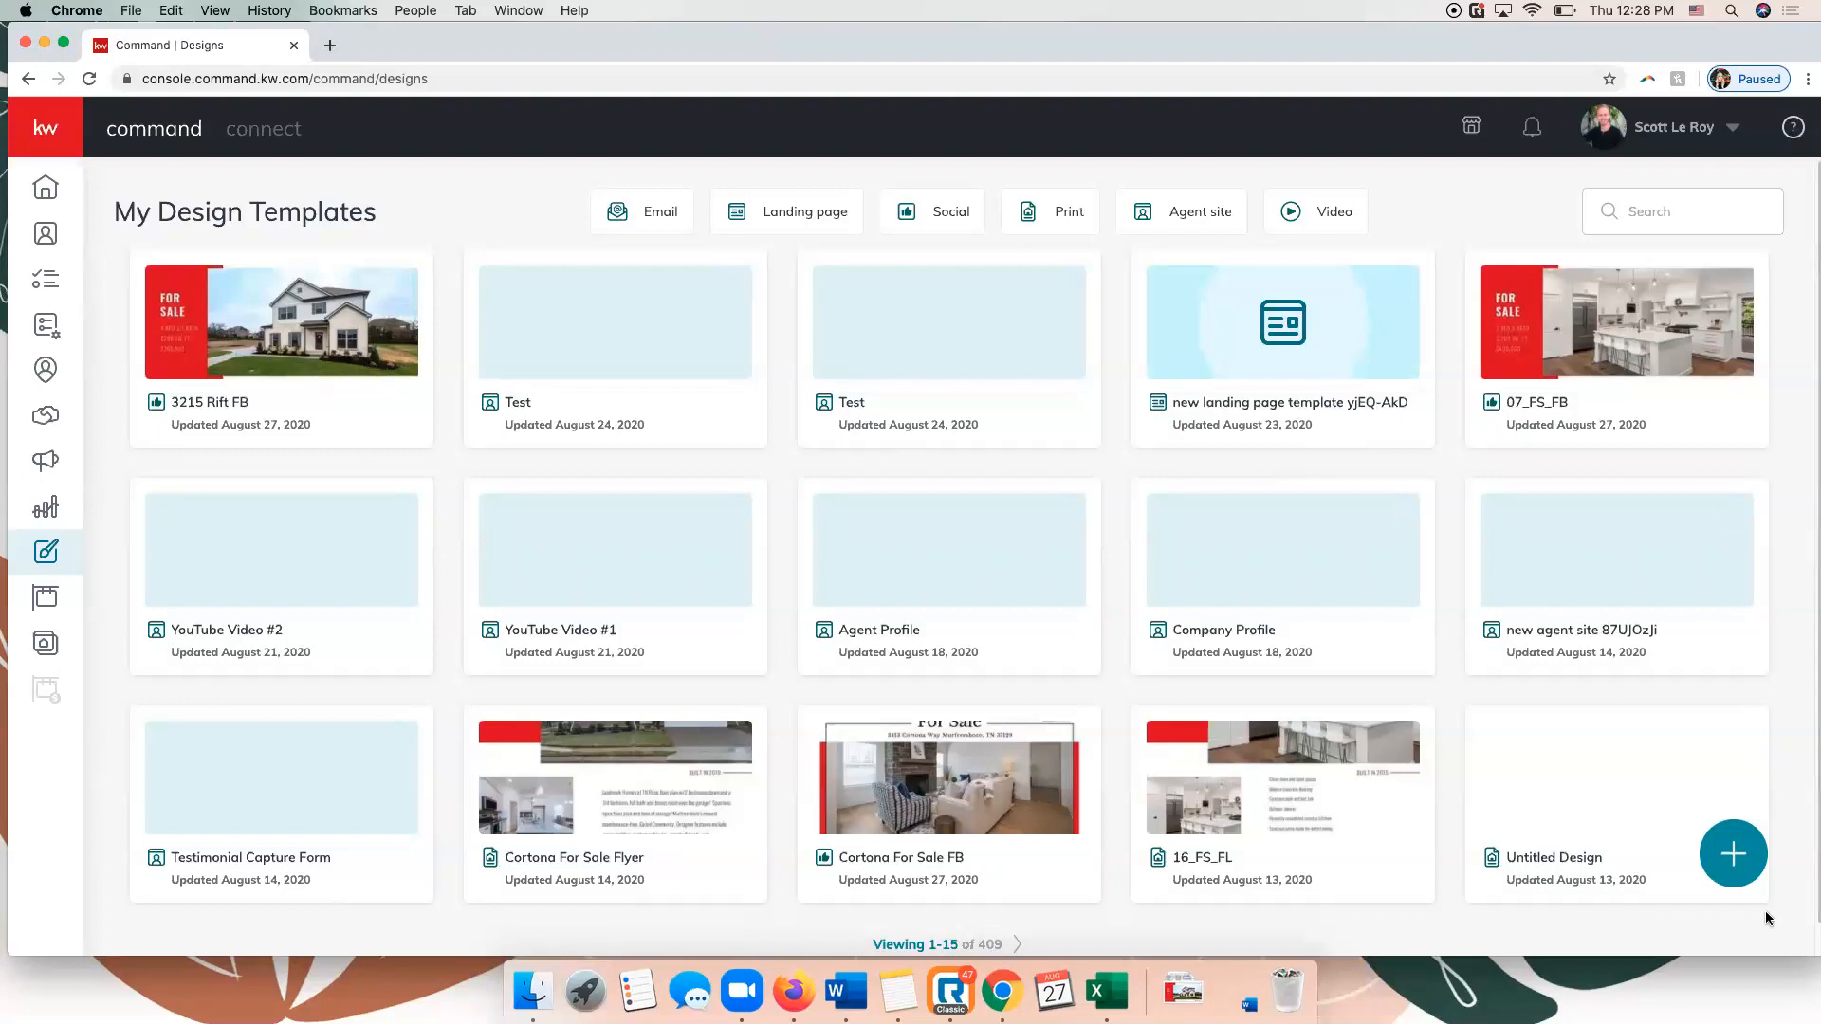
Create a new Print design and proceed to its template gallery.
click(1742, 852)
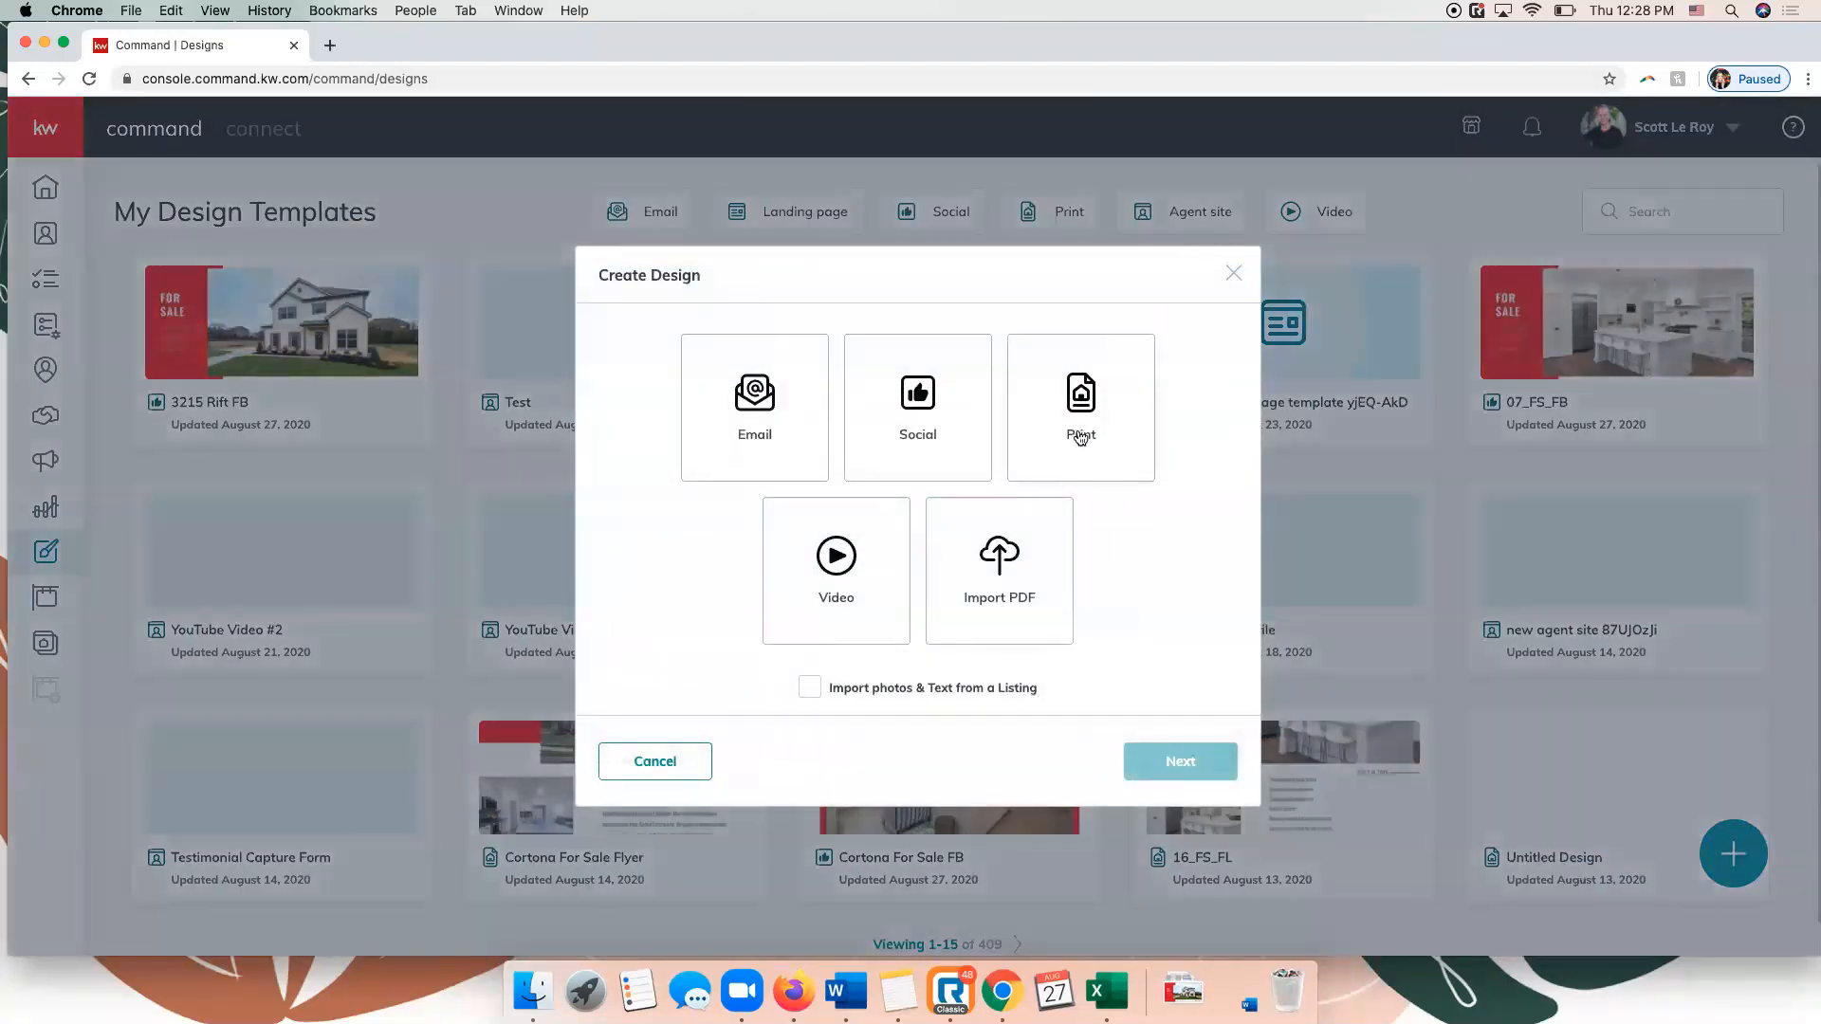
click(1080, 395)
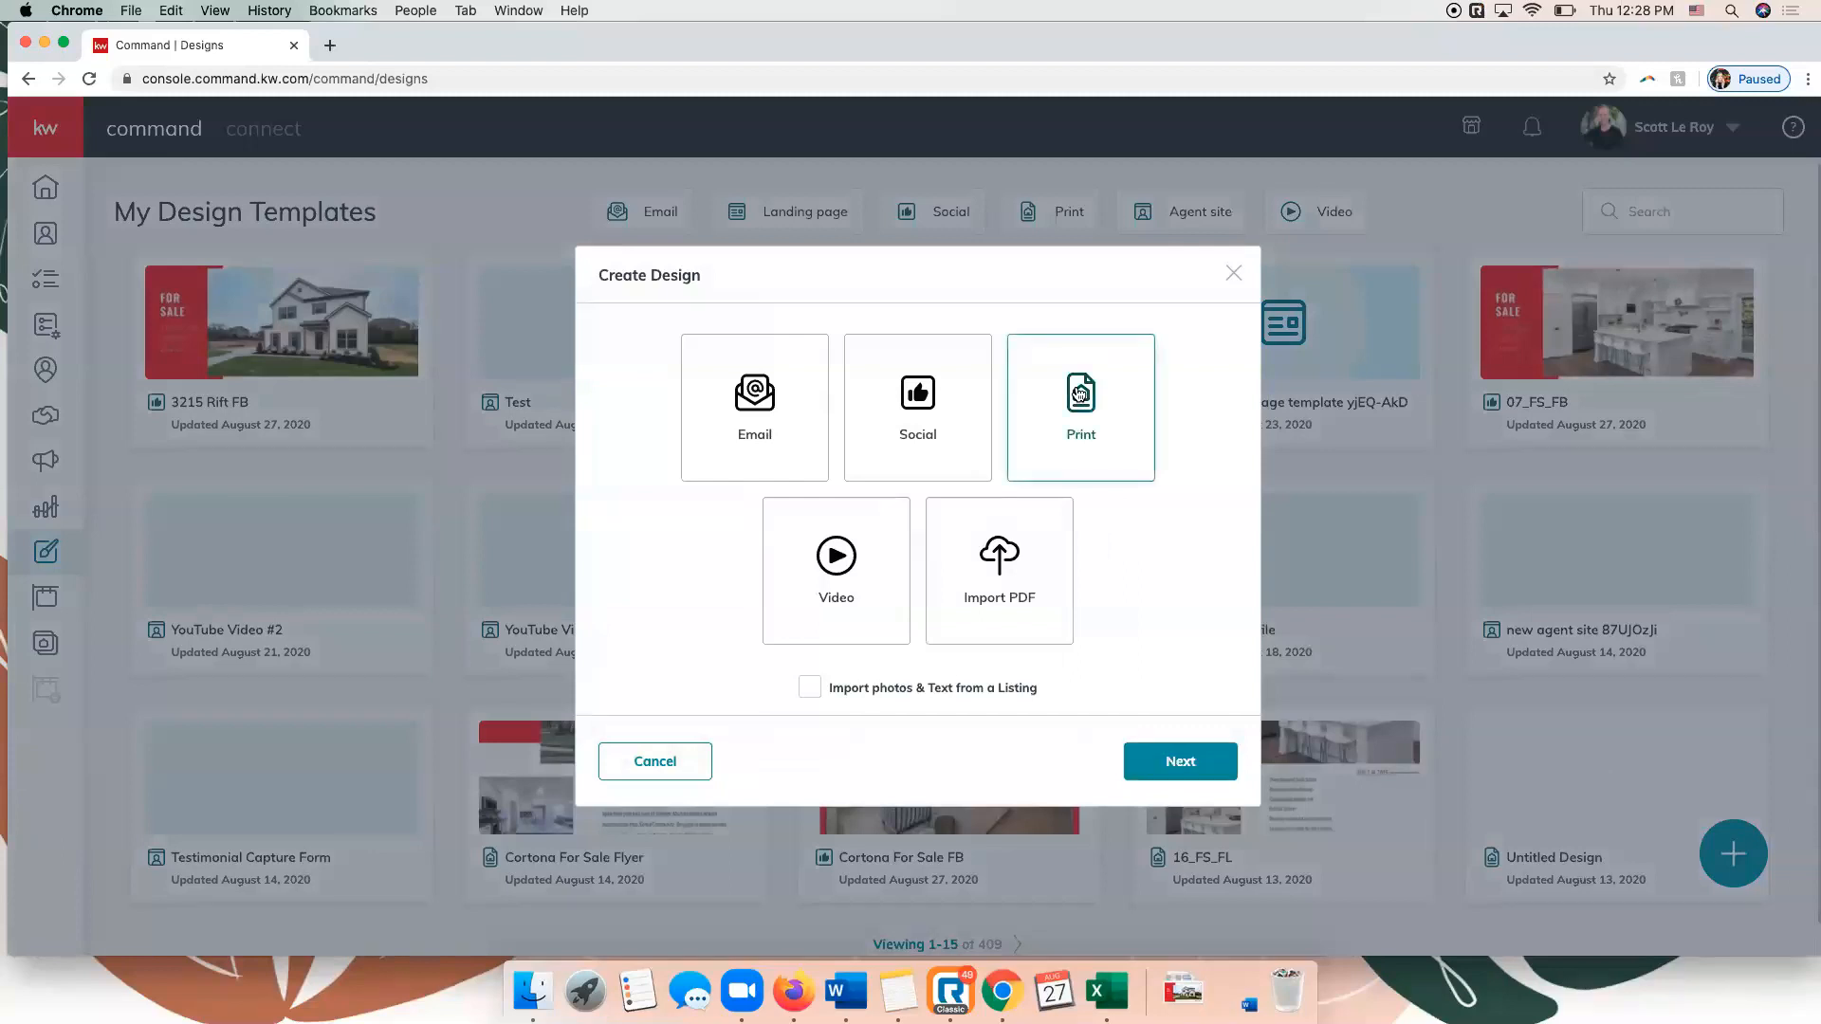
click(1180, 763)
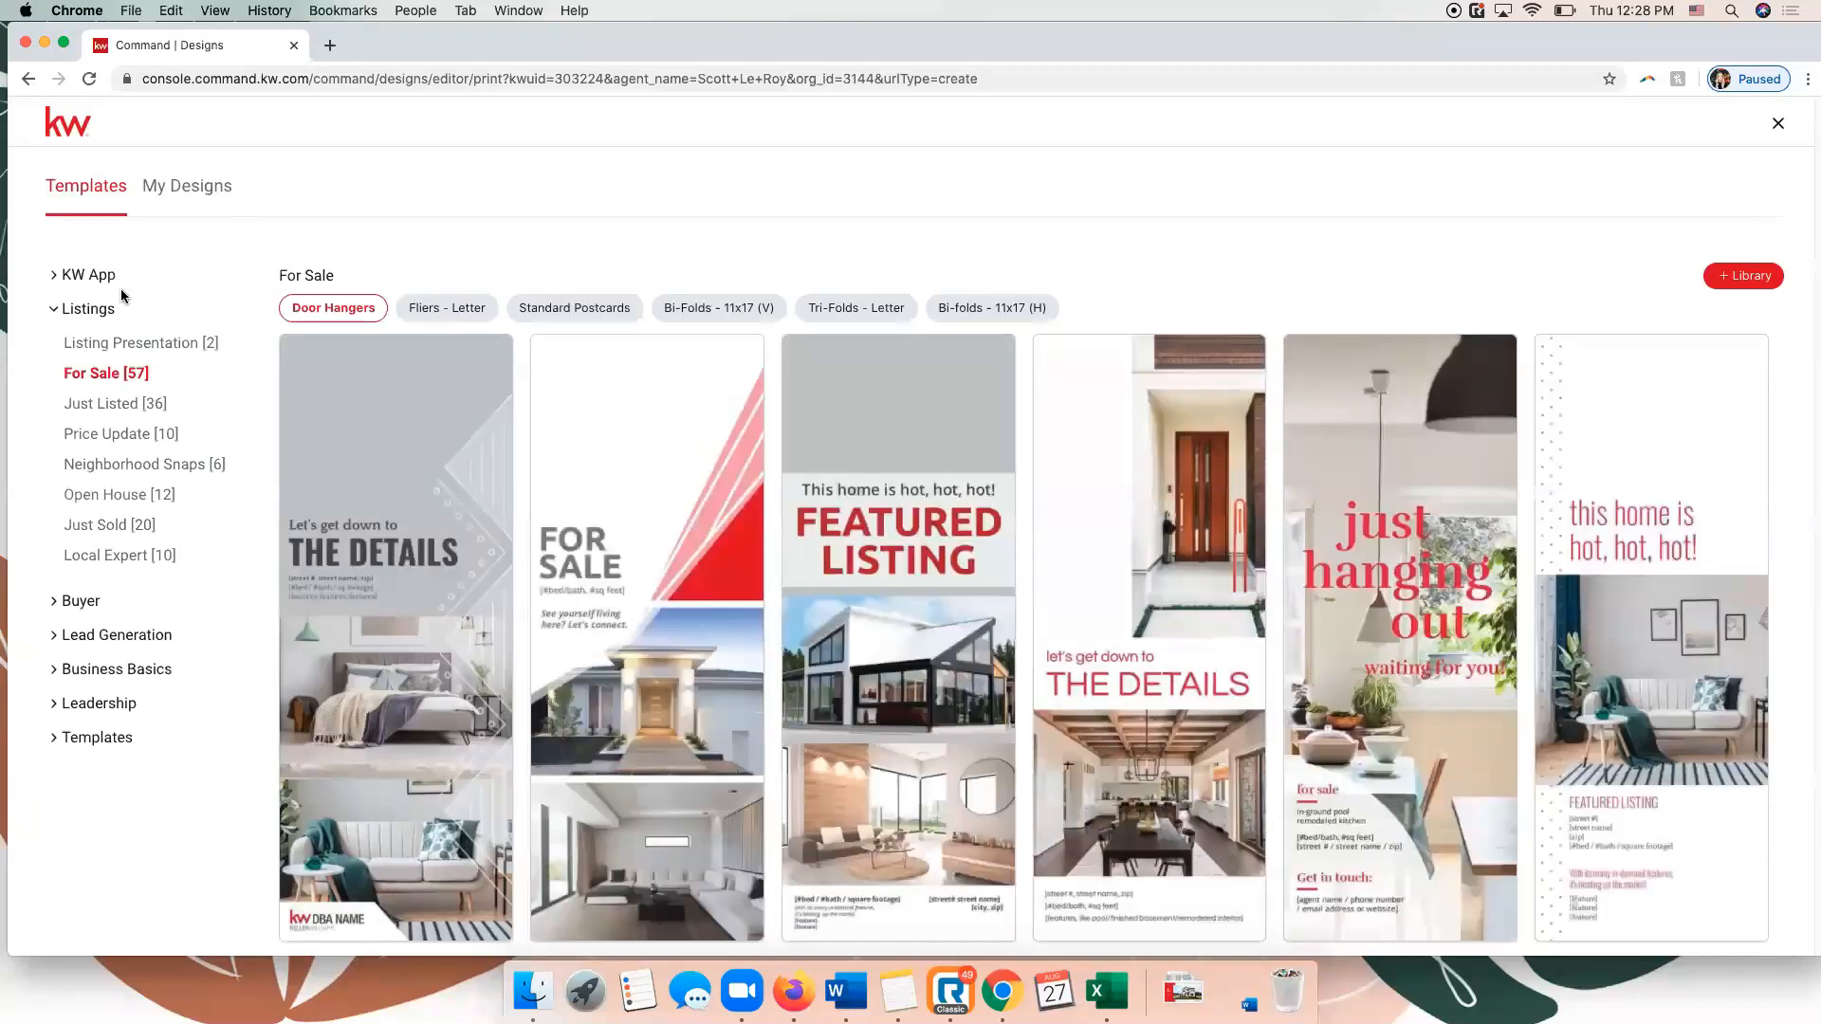
Open the design library's company details and clear the name, company name and email.
click(1728, 281)
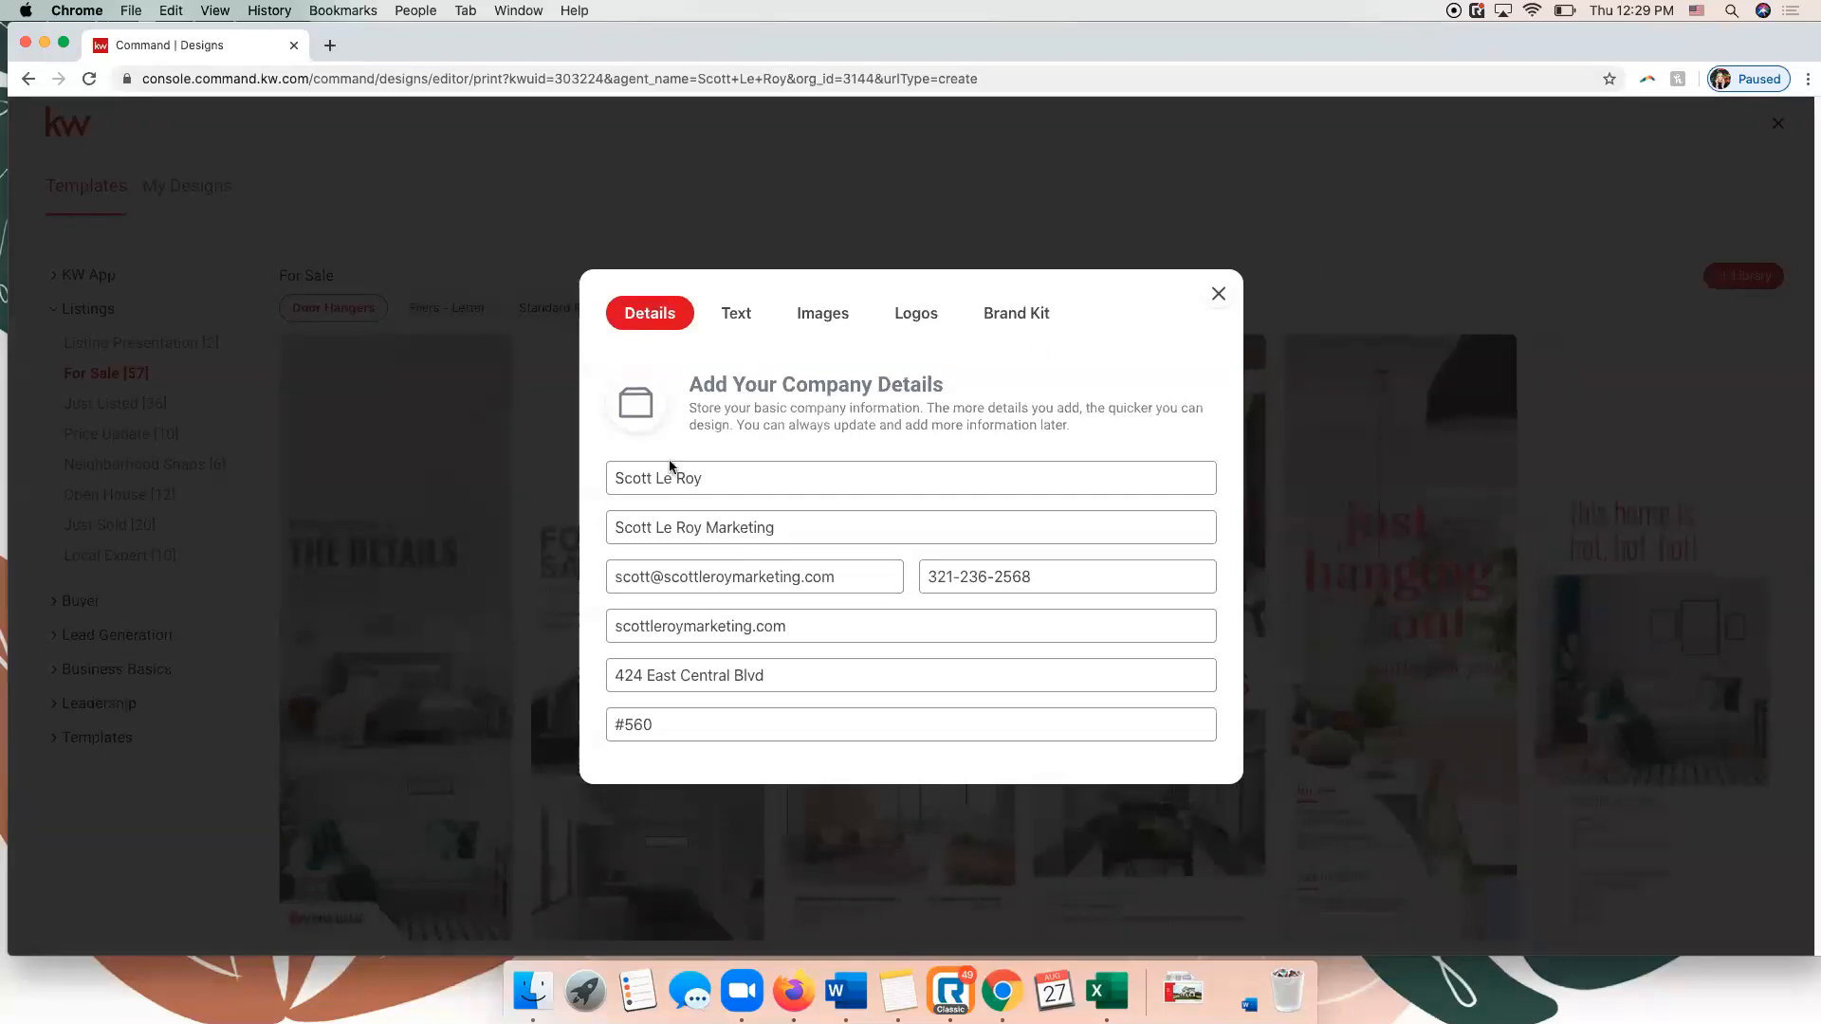
click(754, 487)
key(super+a)
key(BackSpace)
key(Tab)
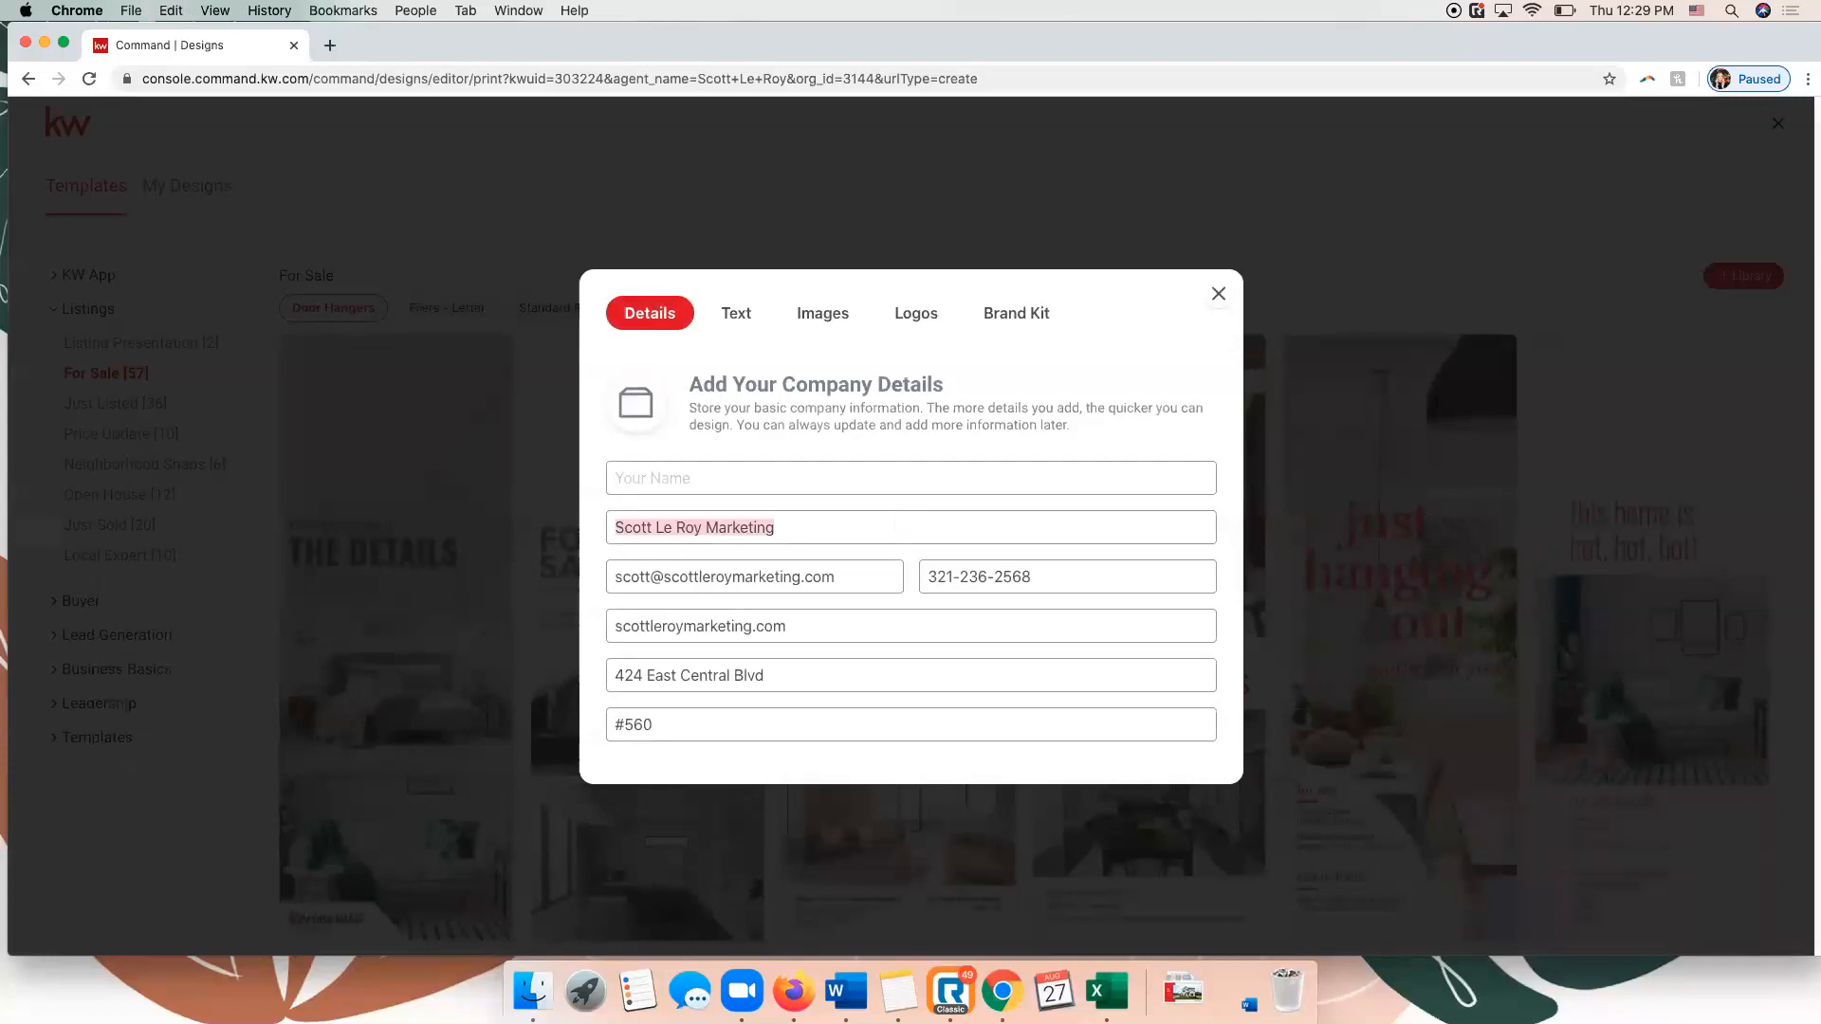
key(BackSpace)
key(Tab)
key(BackSpace)
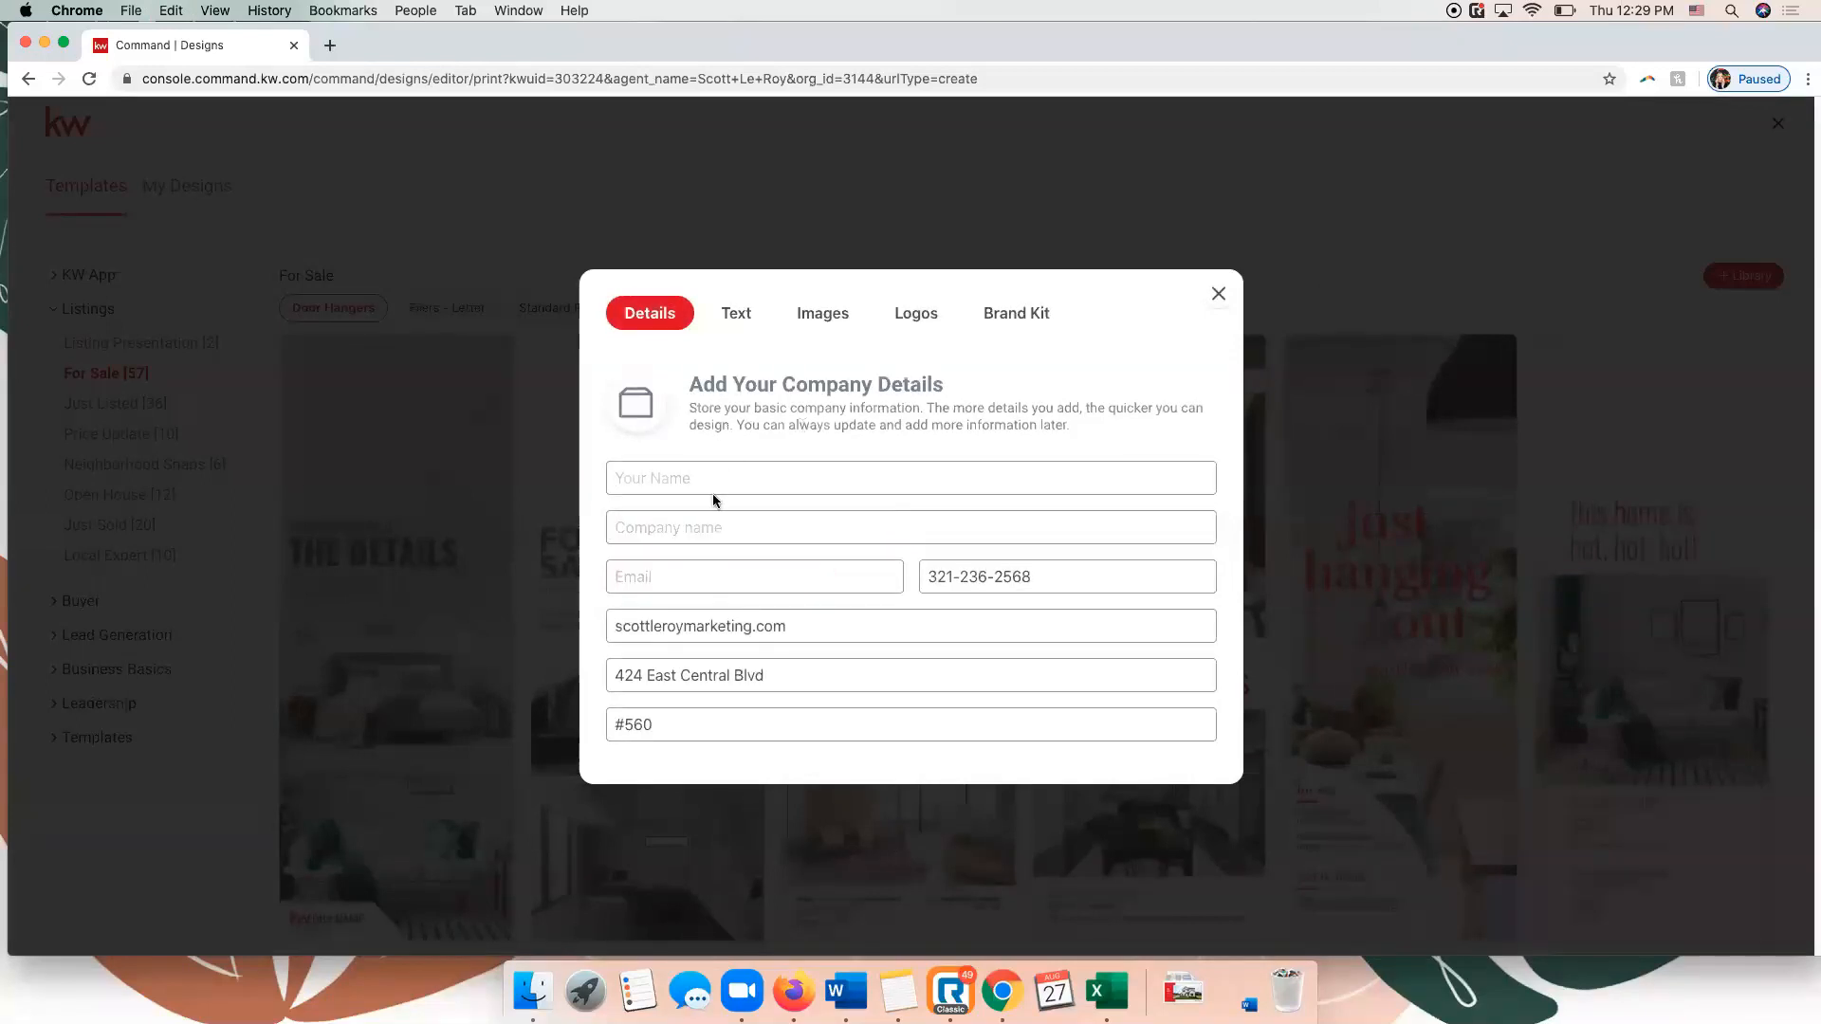
Enter the agent's full name and email address in the library's company details.
click(627, 479)
text(Scott Le Roy)
text(S)
key(BackSpace)
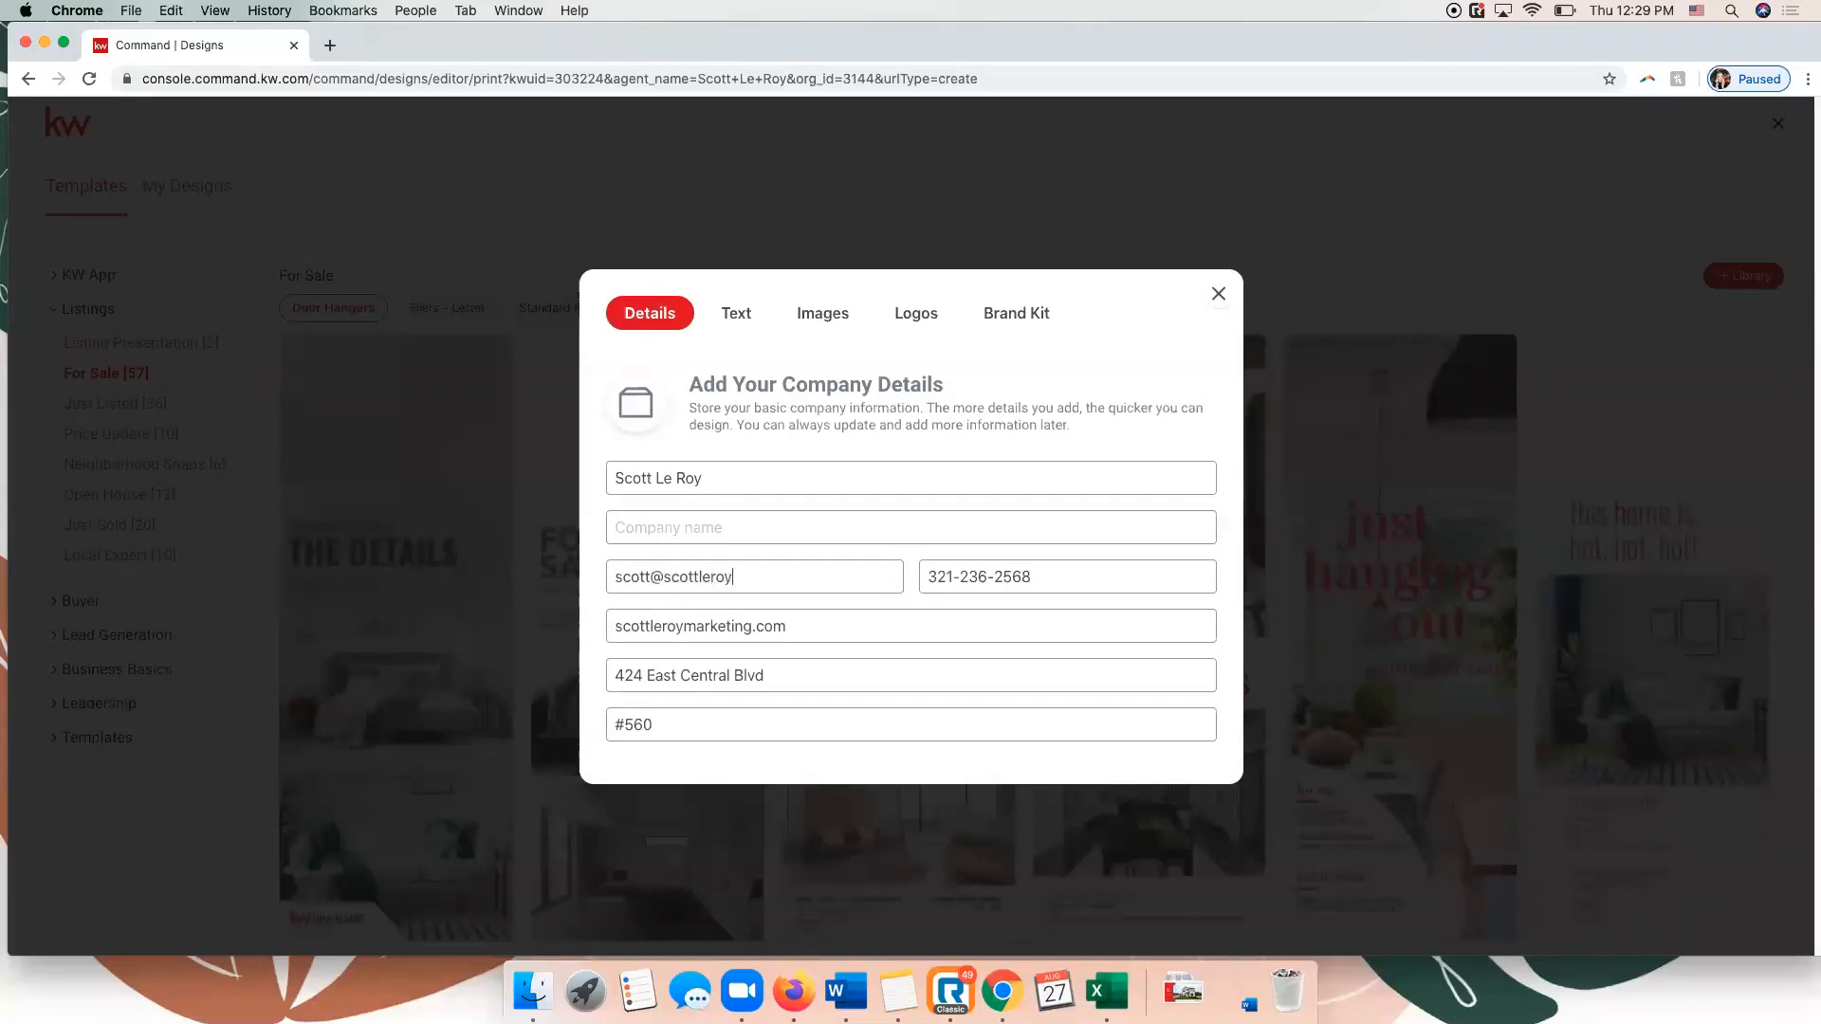
Clear the slogan from the library's validated text blocks.
click(743, 322)
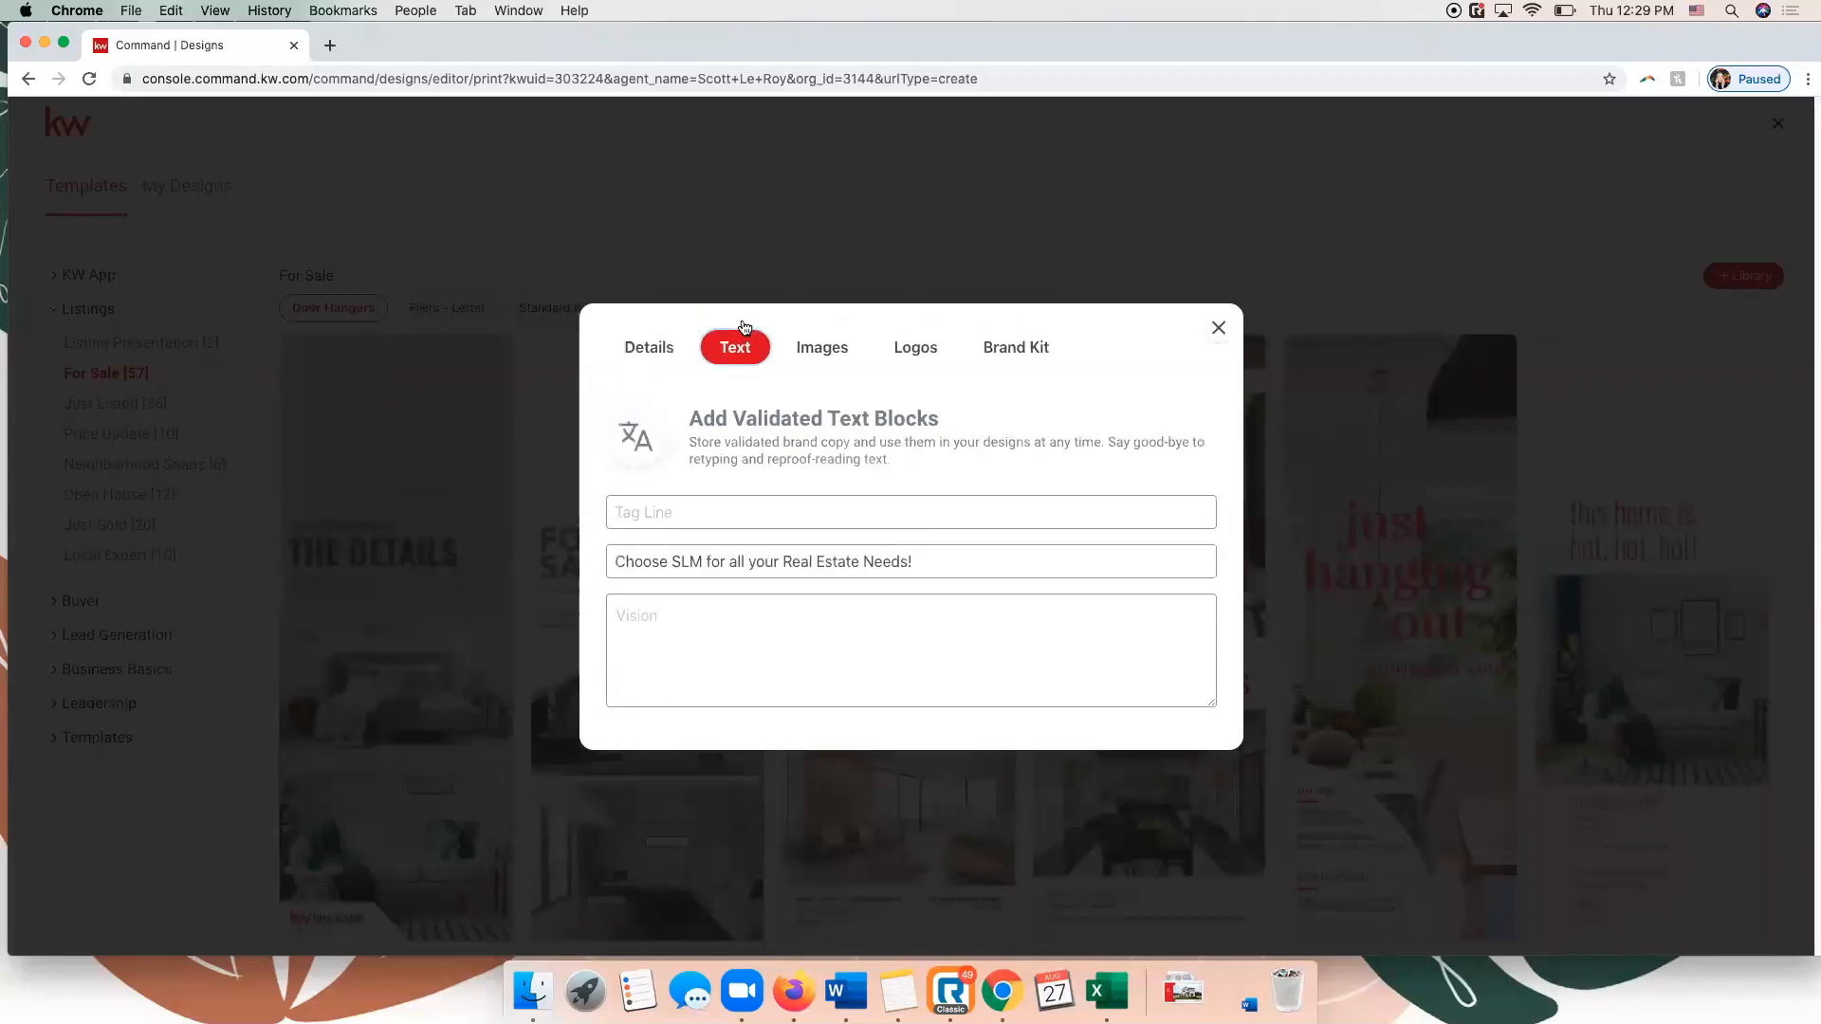
triple_click(870, 560)
key(BackSpace)
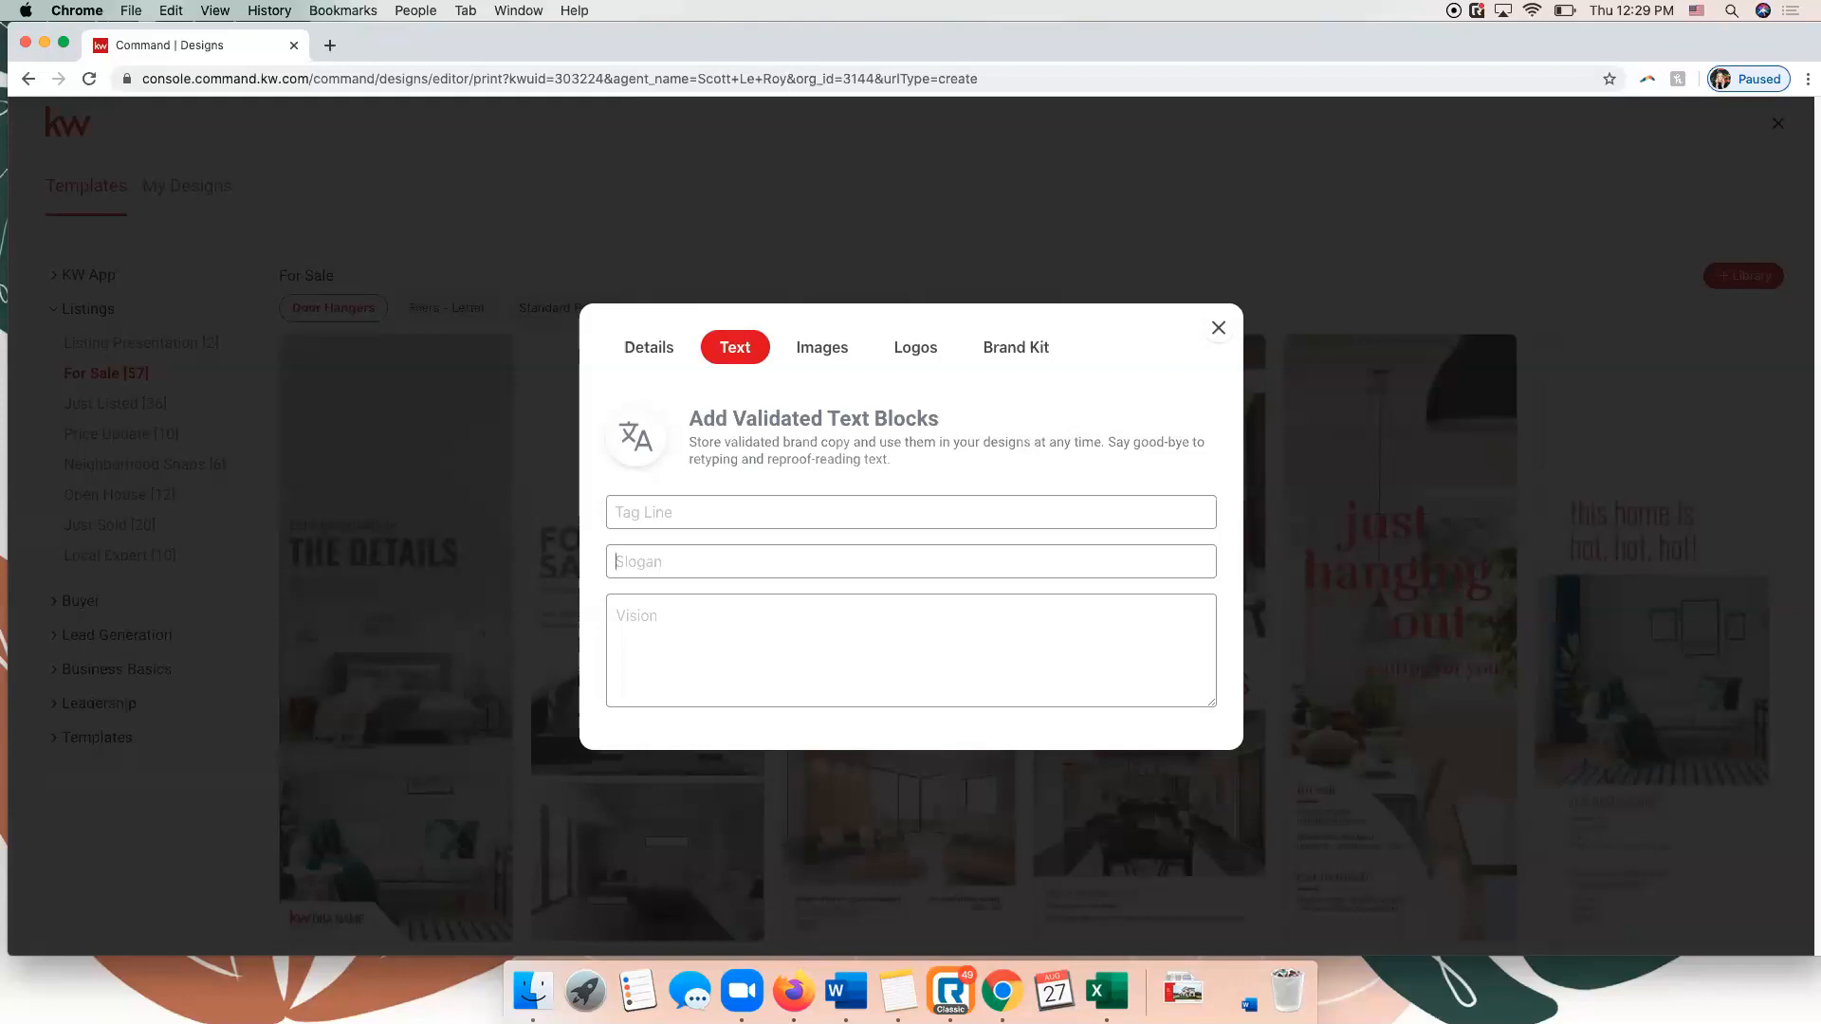
Review the library's images, logos and brand kit, and go to the My Designs collection.
click(812, 350)
click(899, 348)
click(808, 281)
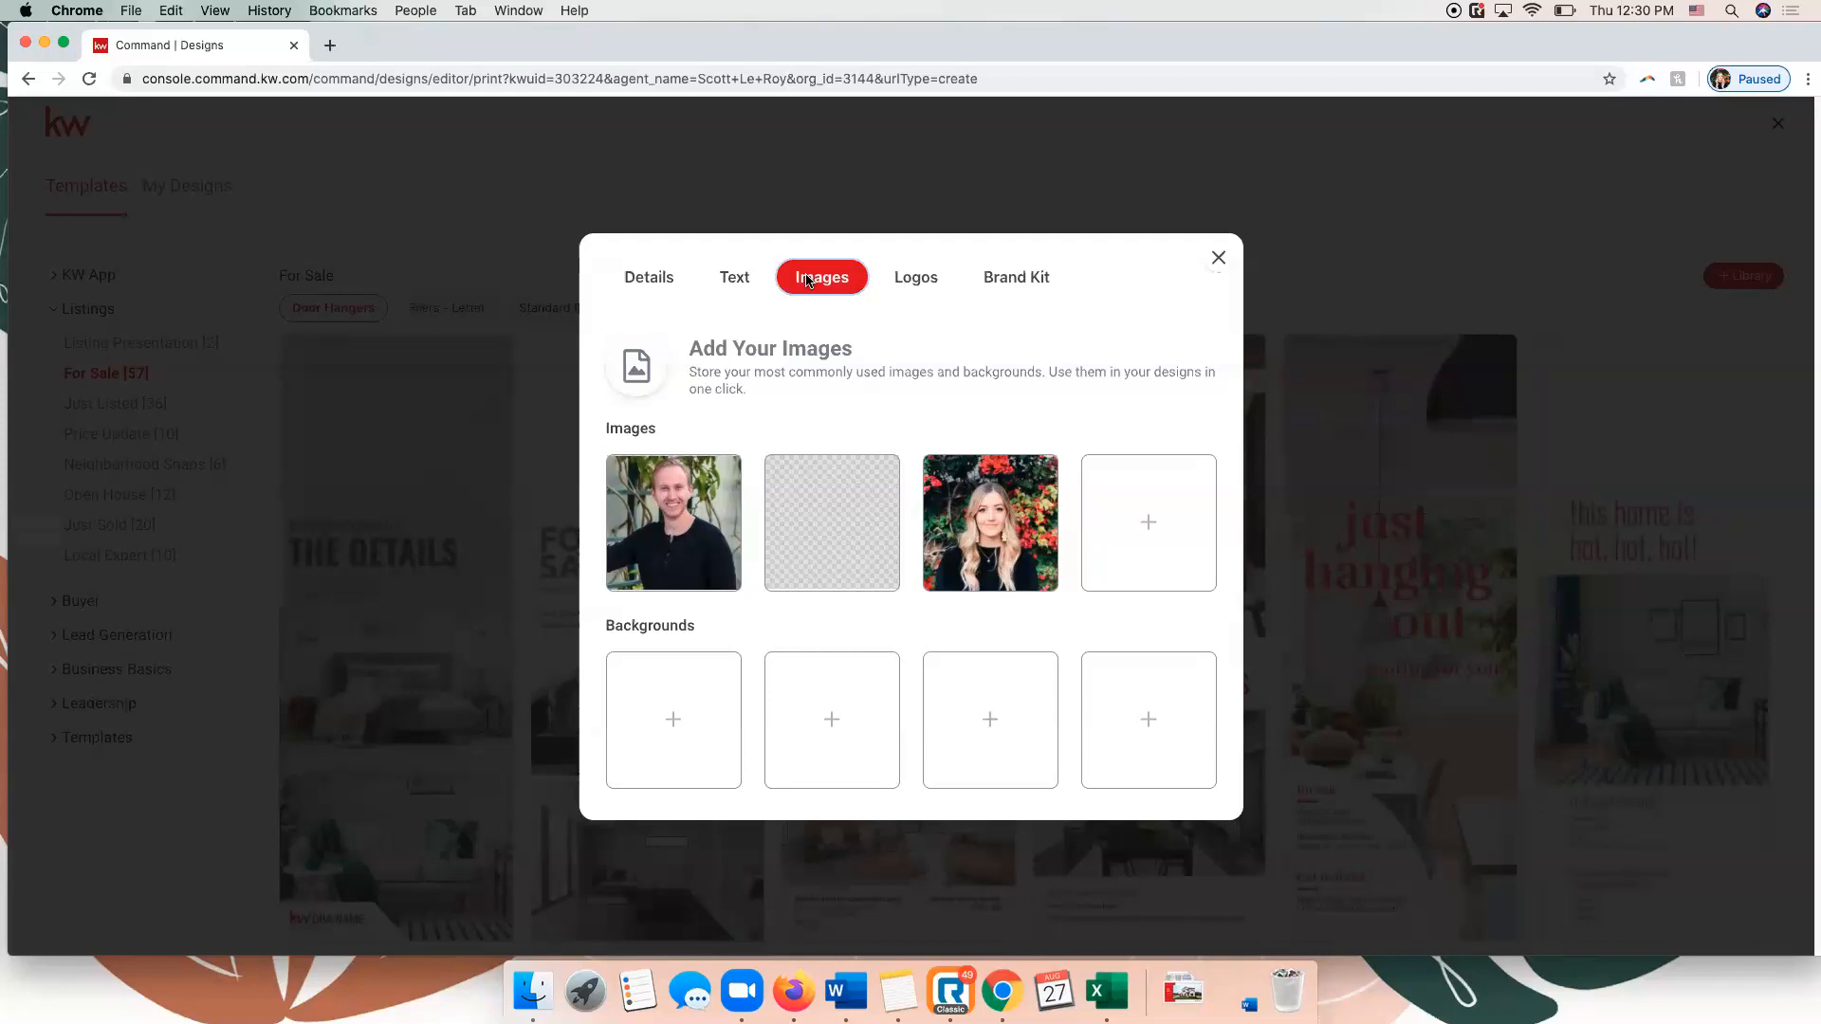
click(916, 281)
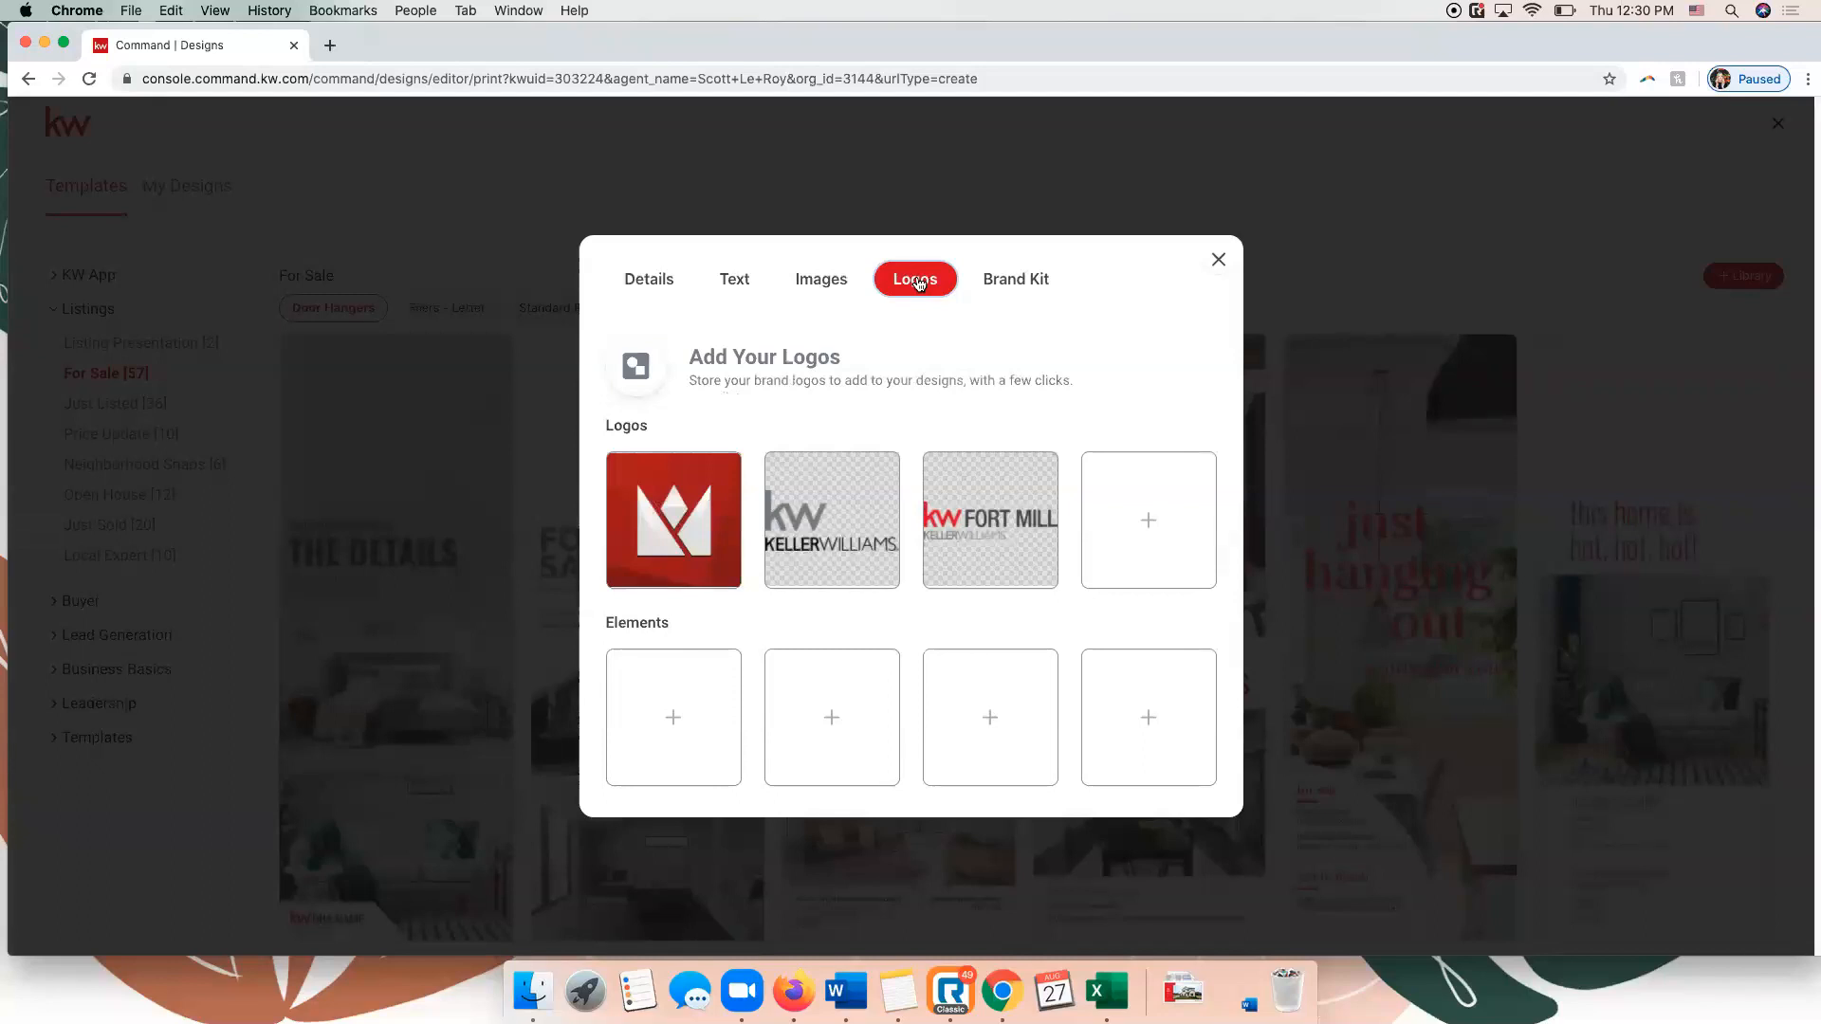
click(1028, 288)
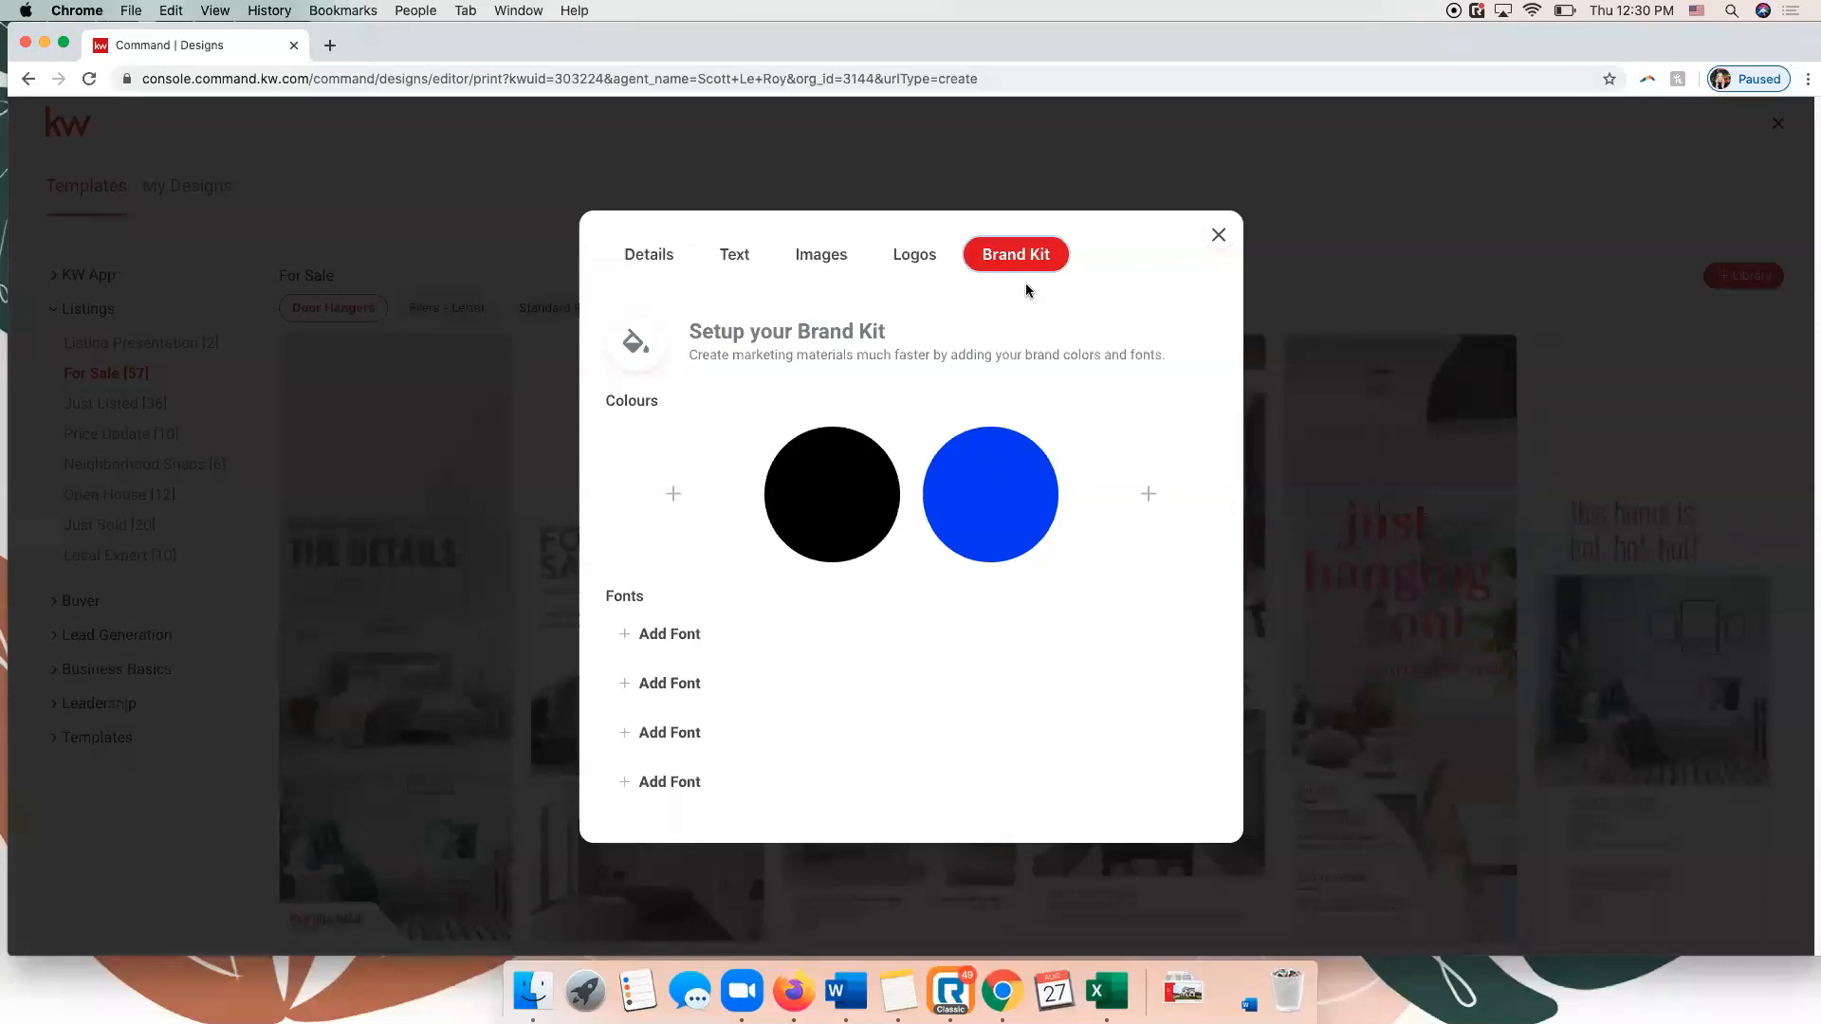
click(1217, 237)
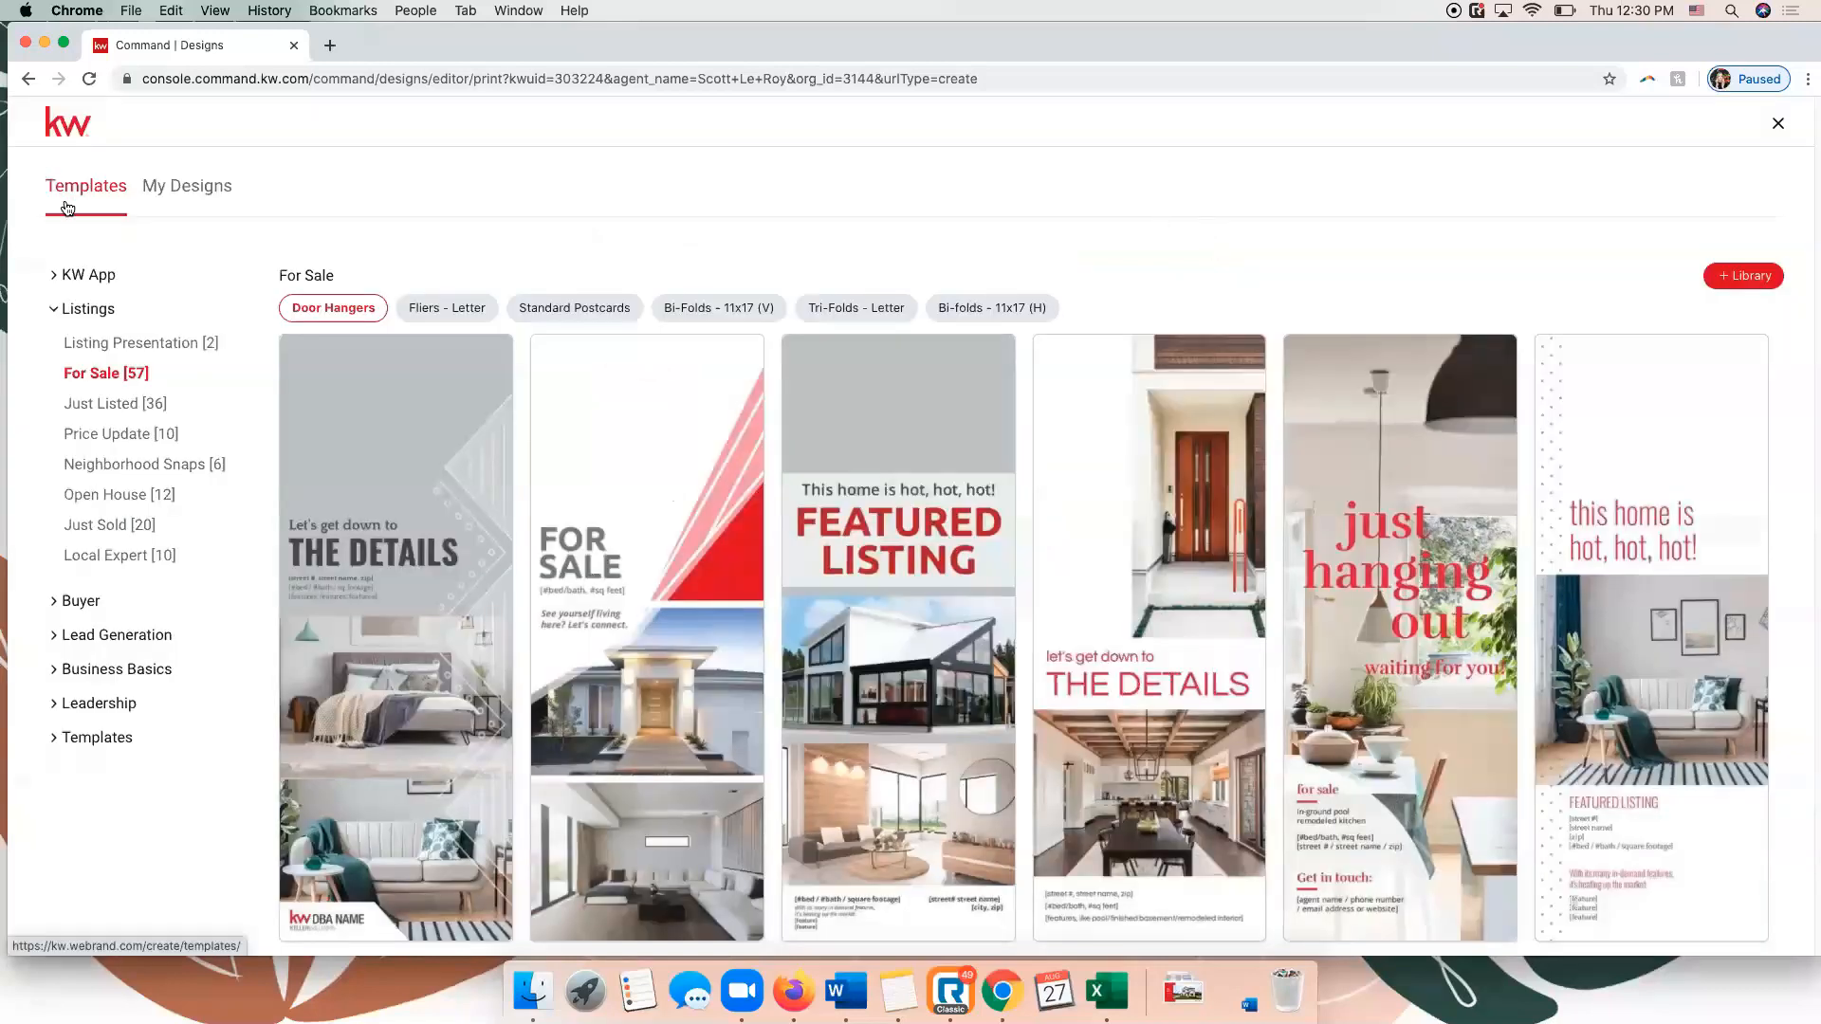
click(169, 192)
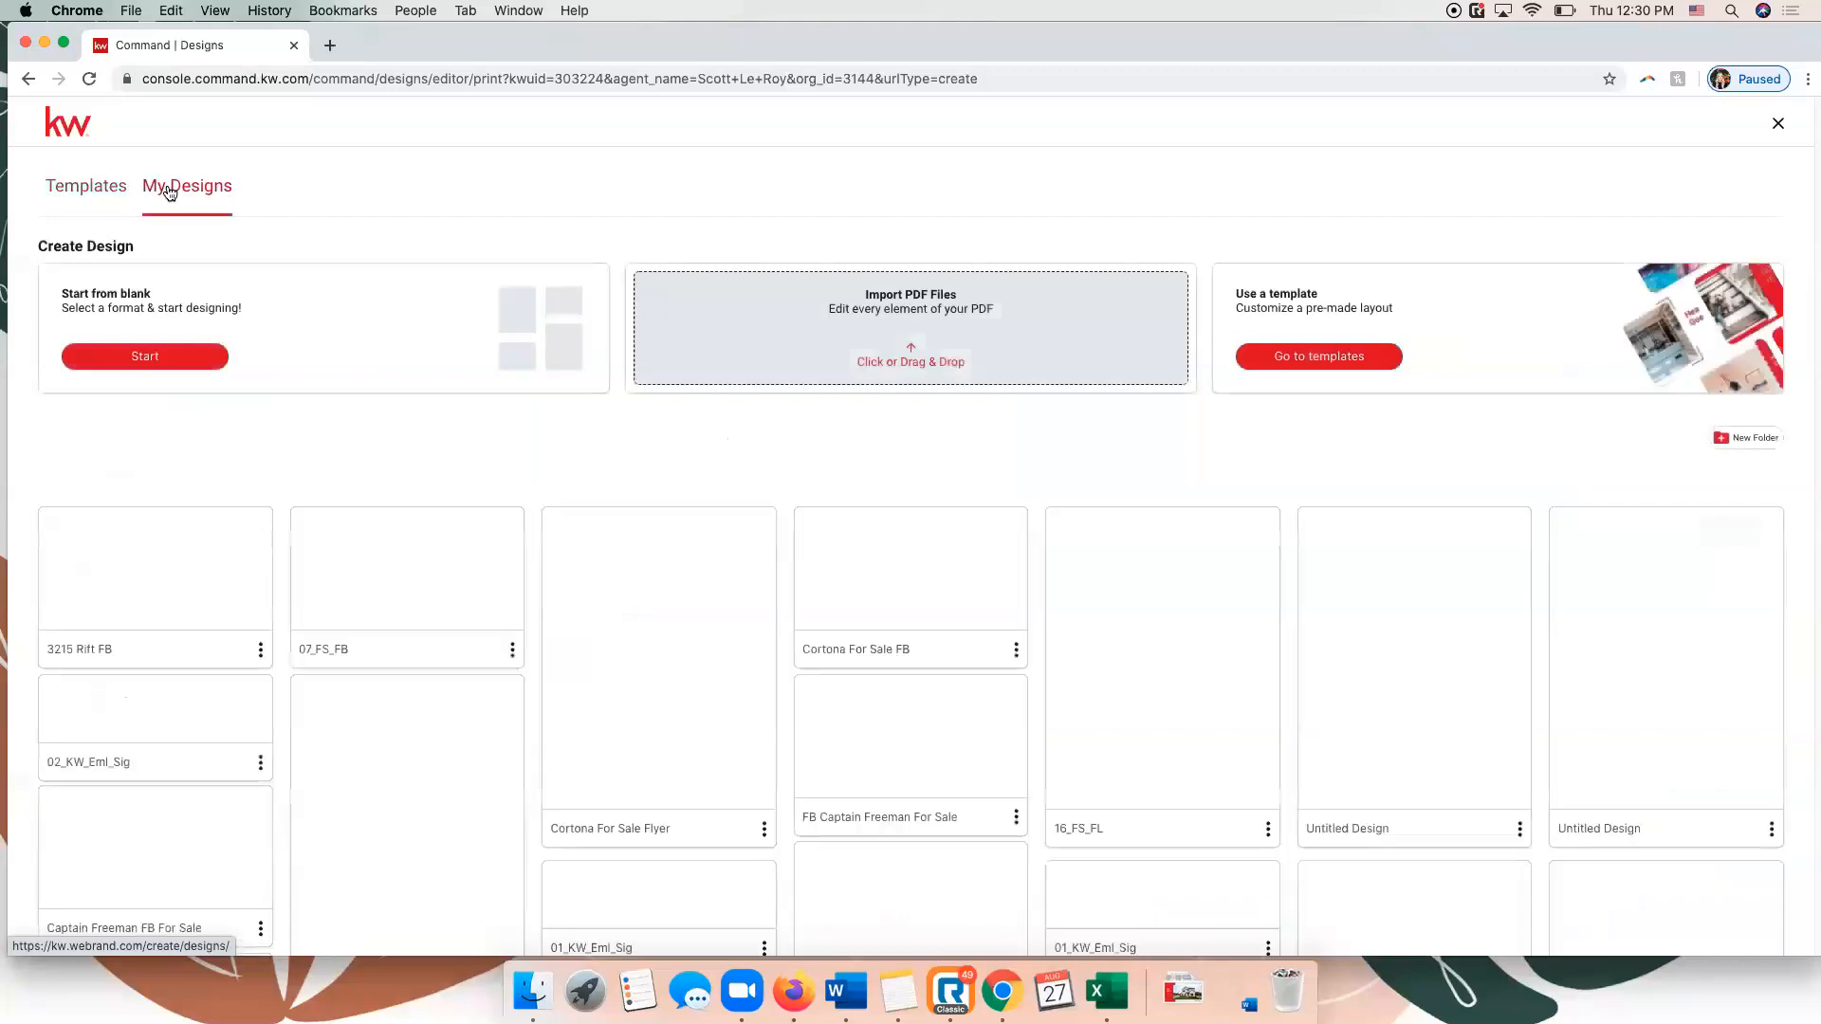
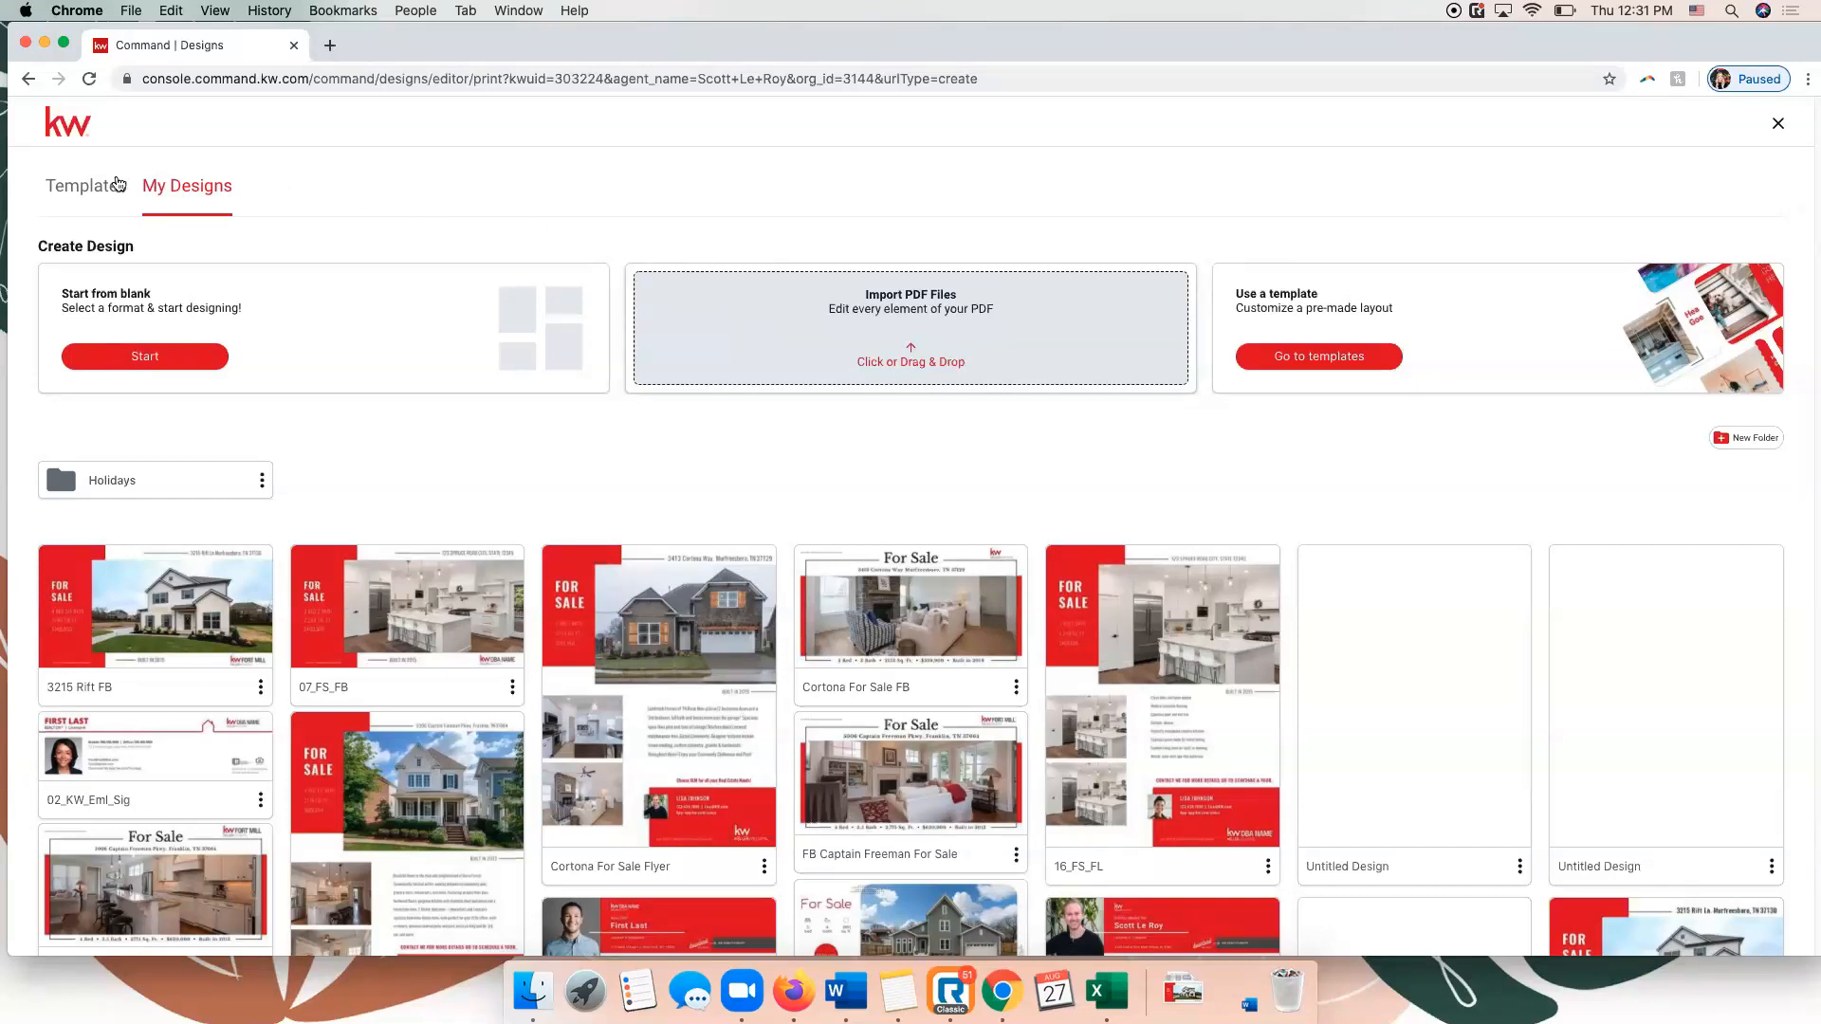
Browse the print templates for My App and Listing Presentation, previewing both listing booklets.
click(71, 187)
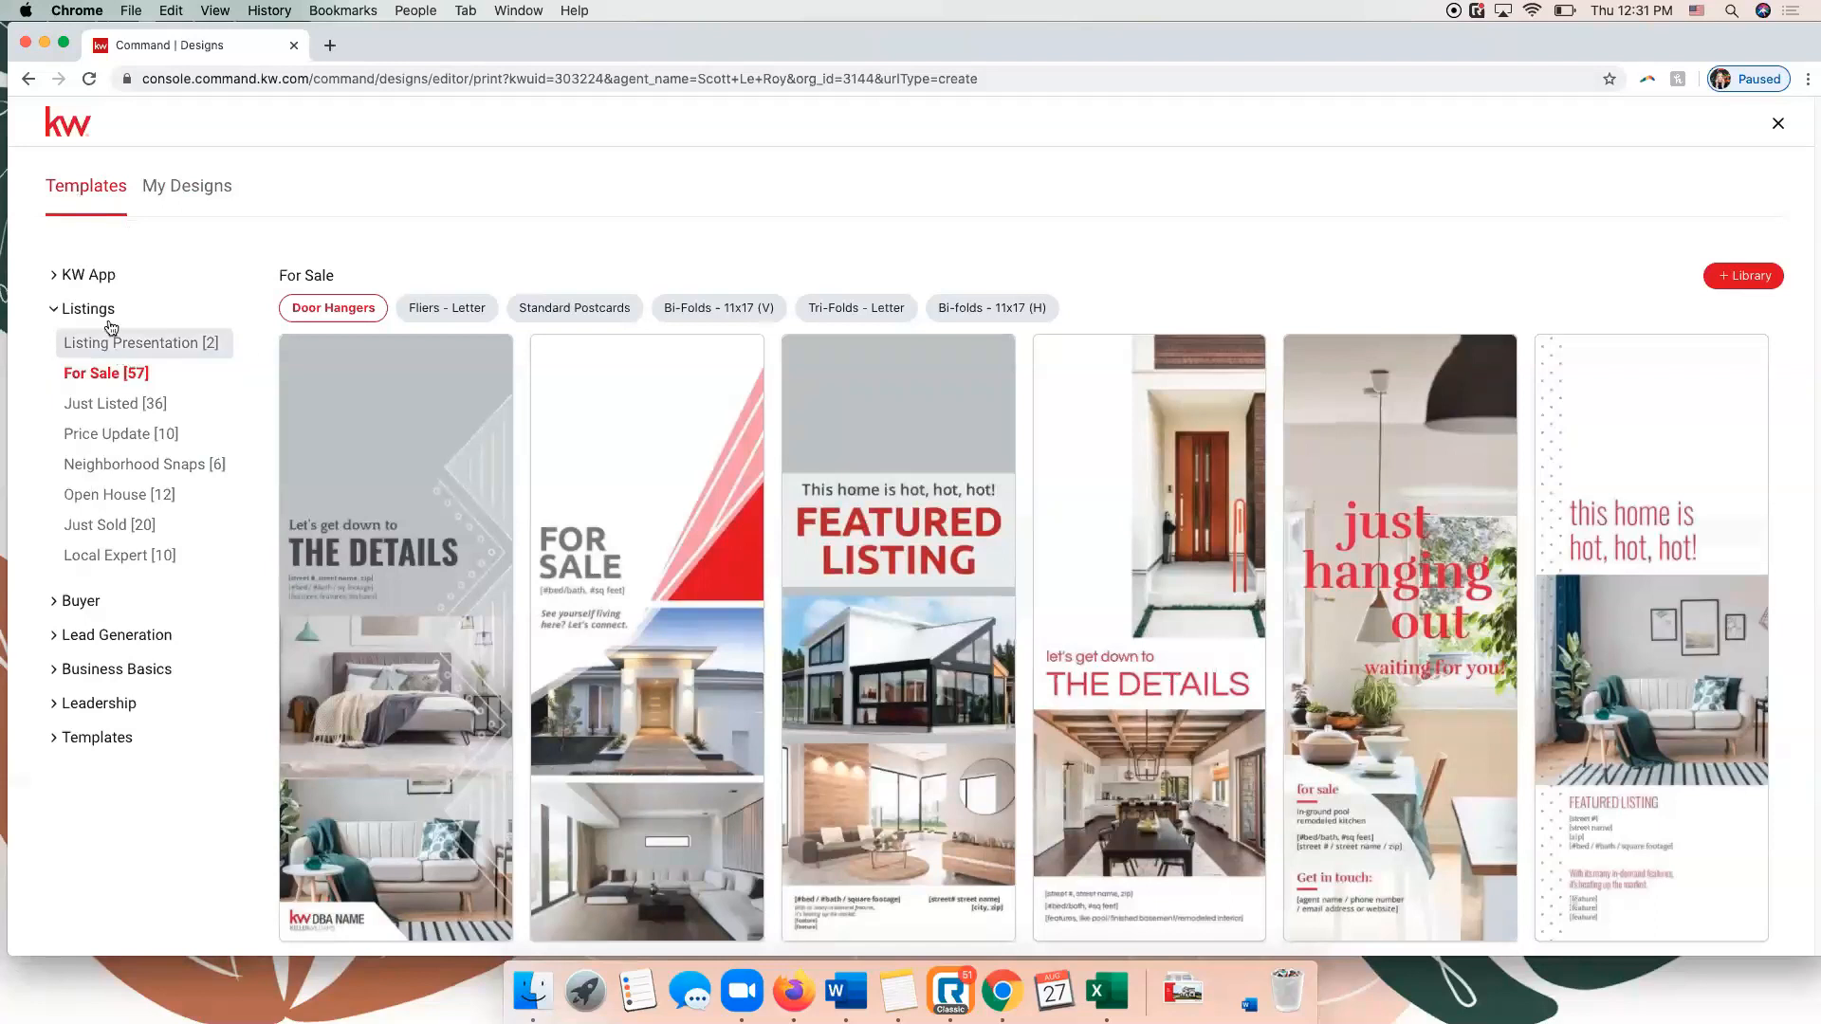
click(92, 269)
click(110, 310)
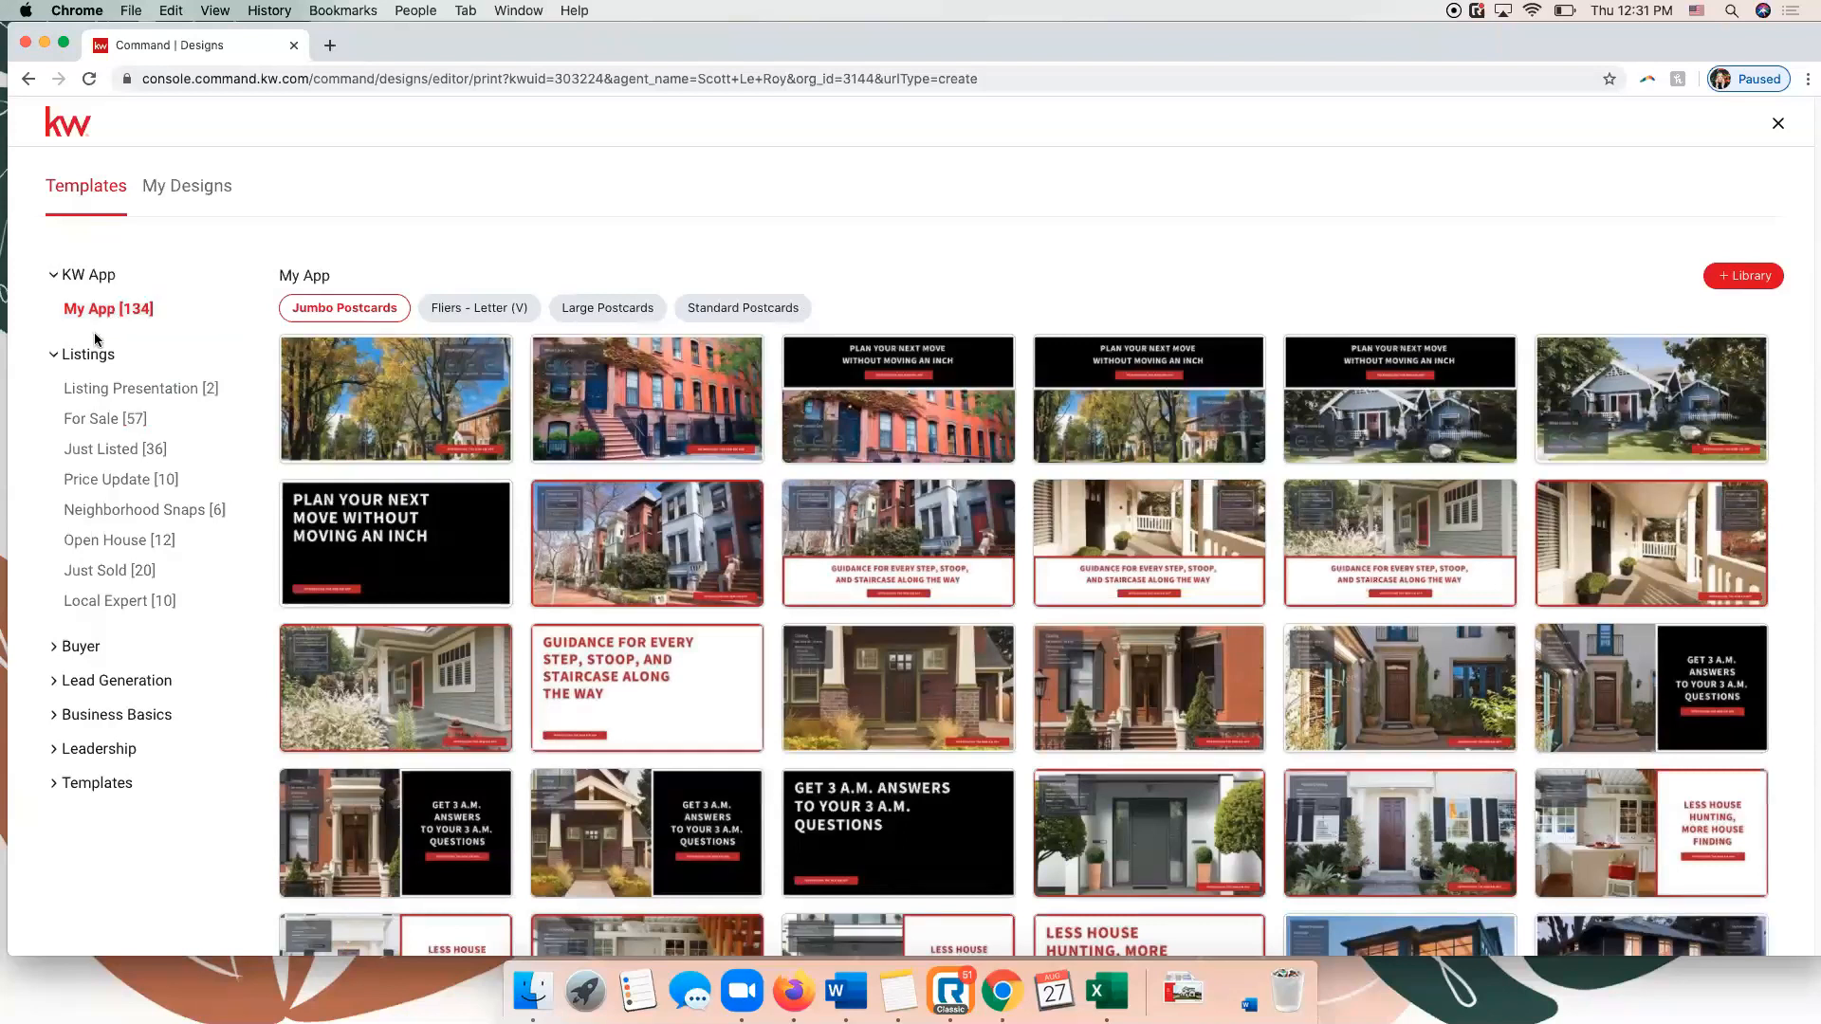
click(99, 395)
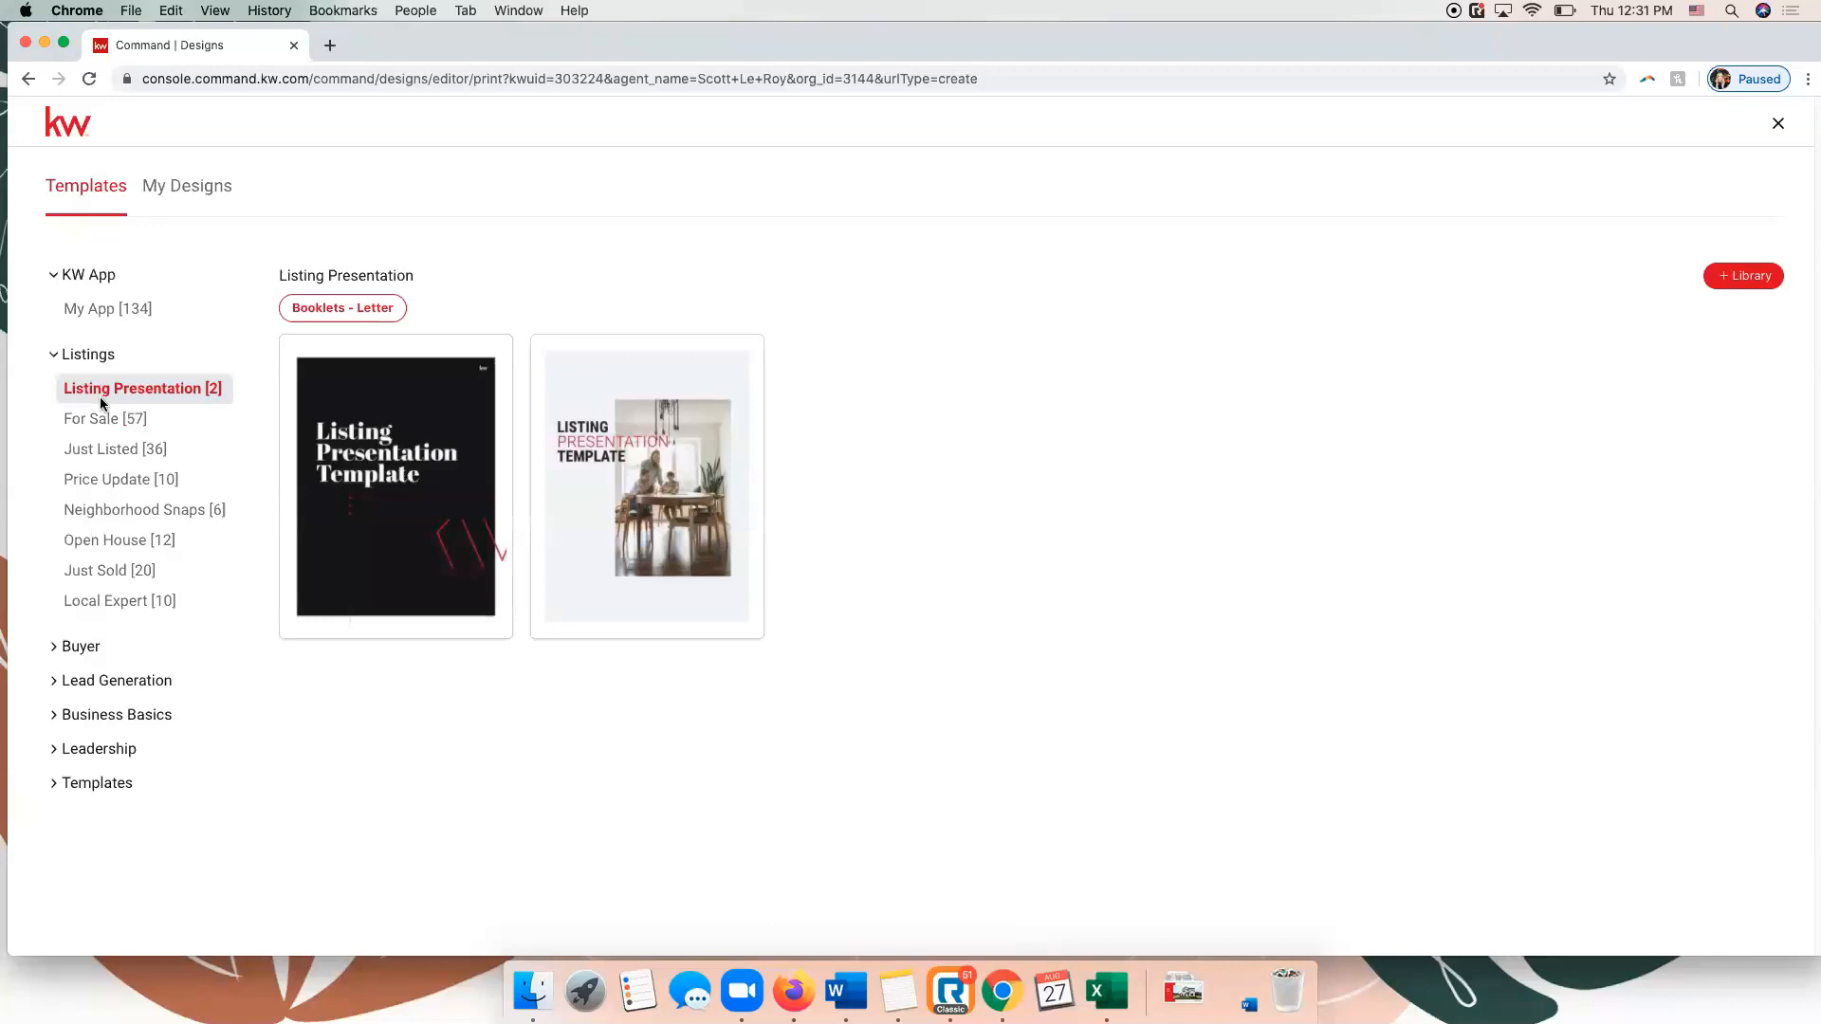
mouse_move(411, 432)
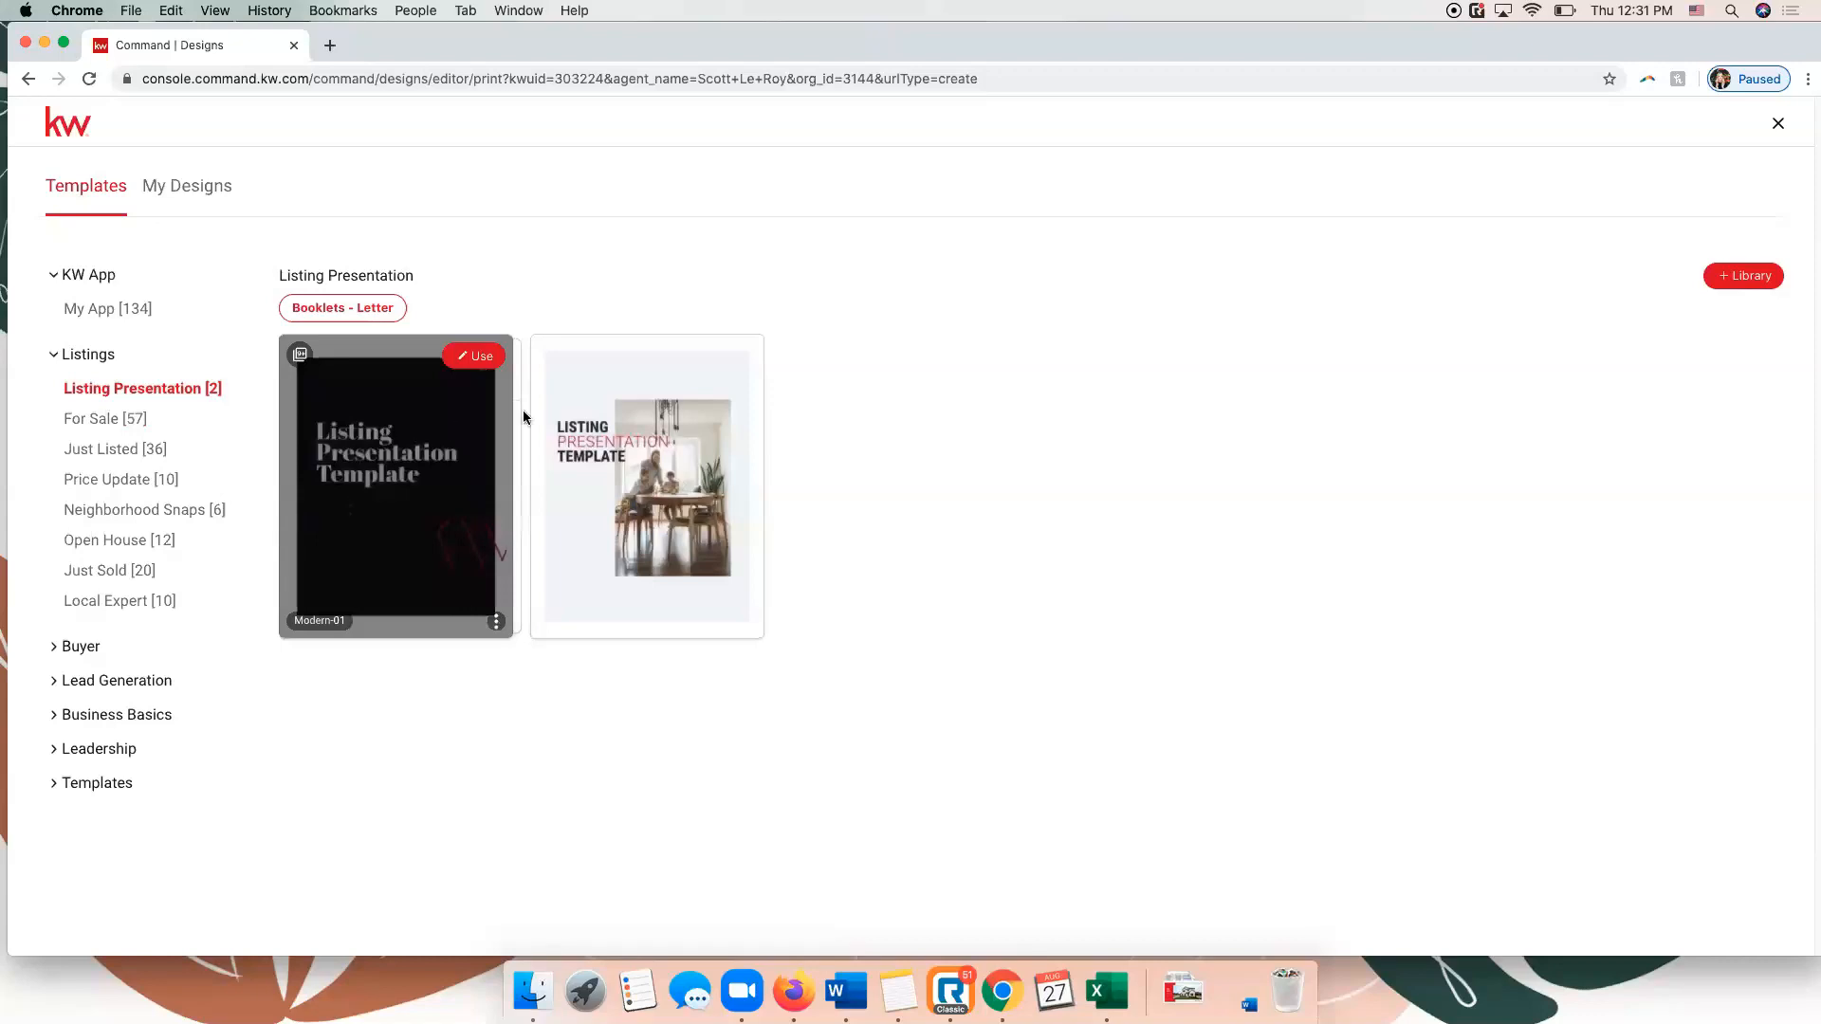
mouse_move(647, 479)
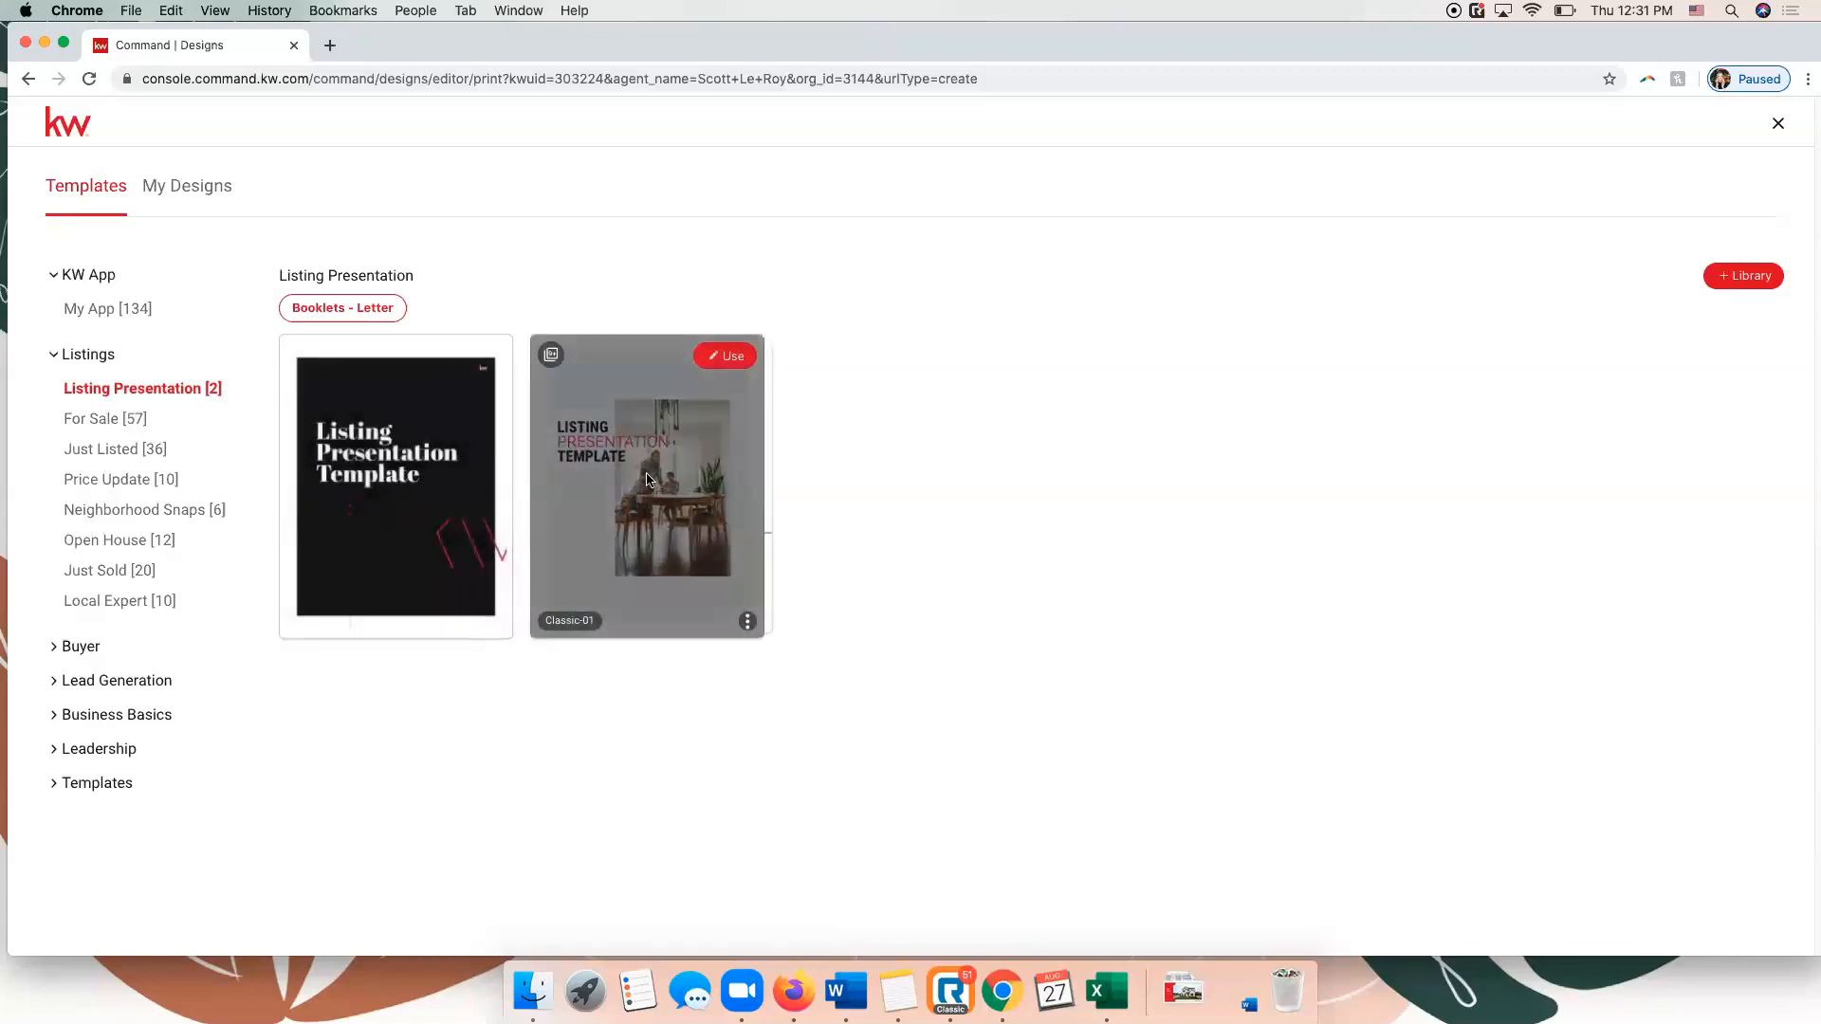
Look through the For Sale print templates by format: fliers, standard postcards, vertical bi-folds, tri-folds and horizontal bi-folds.
click(105, 427)
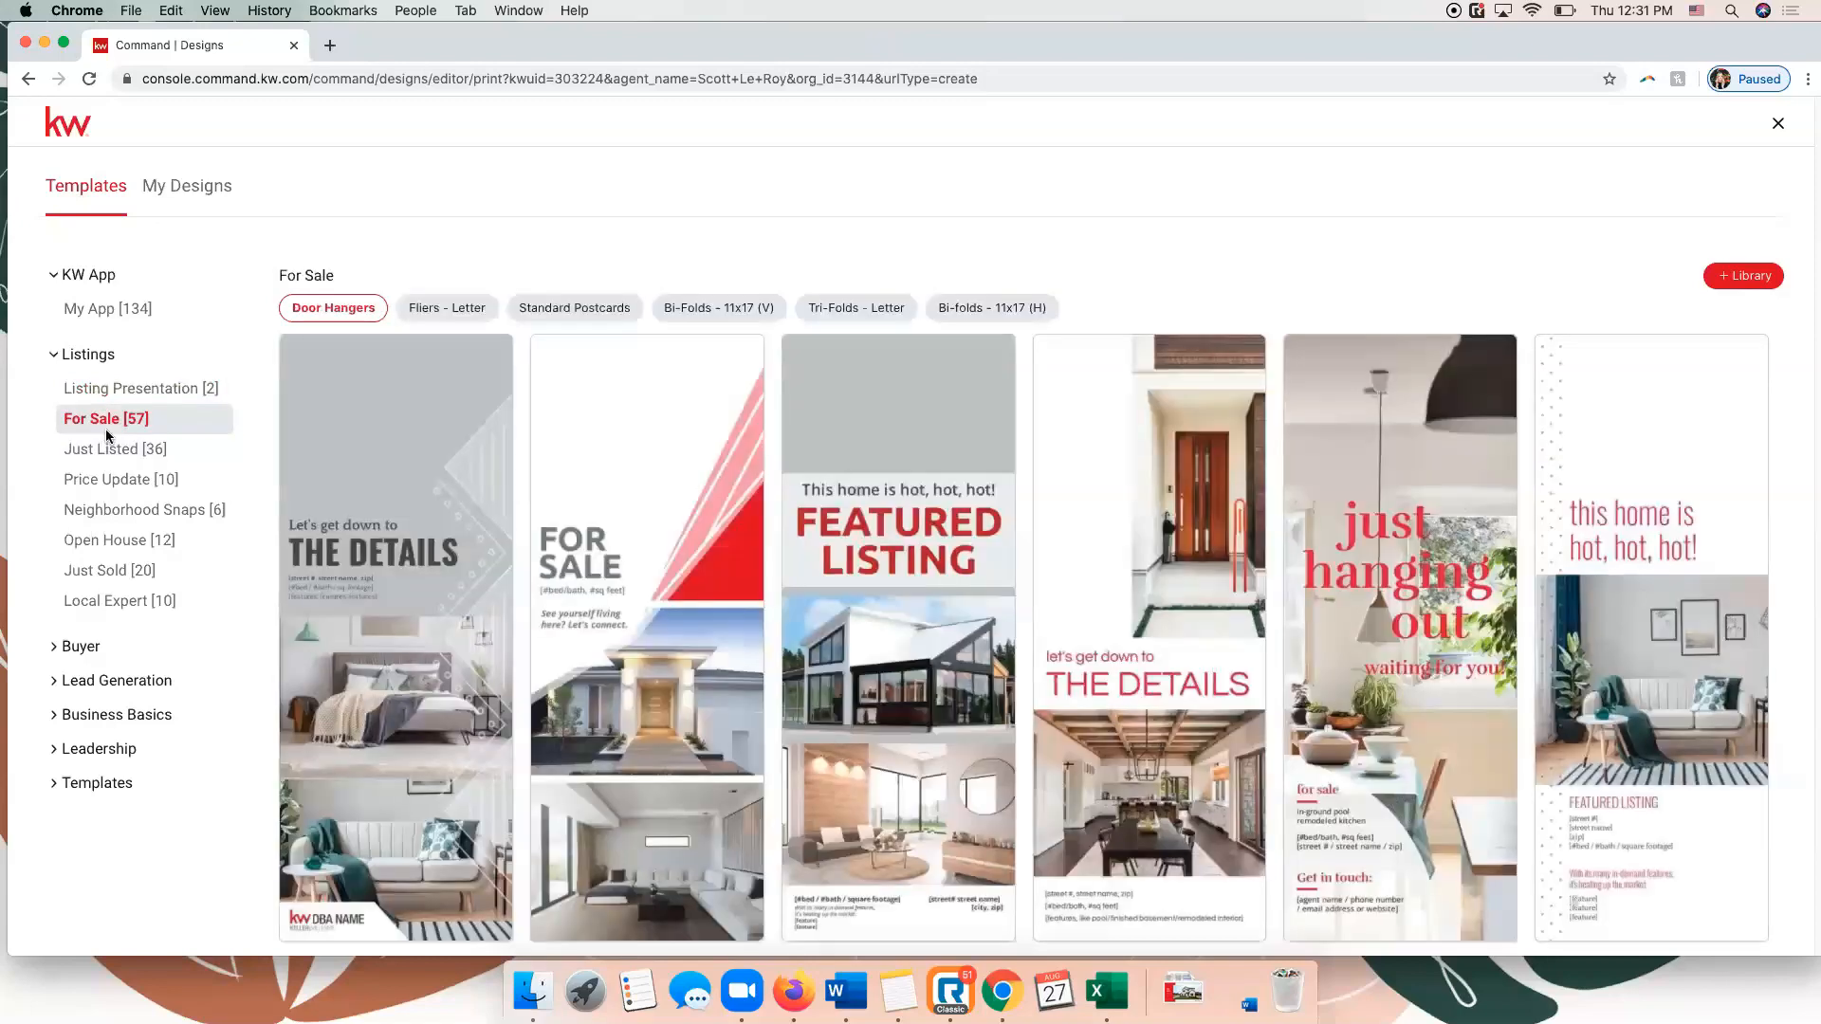
click(434, 310)
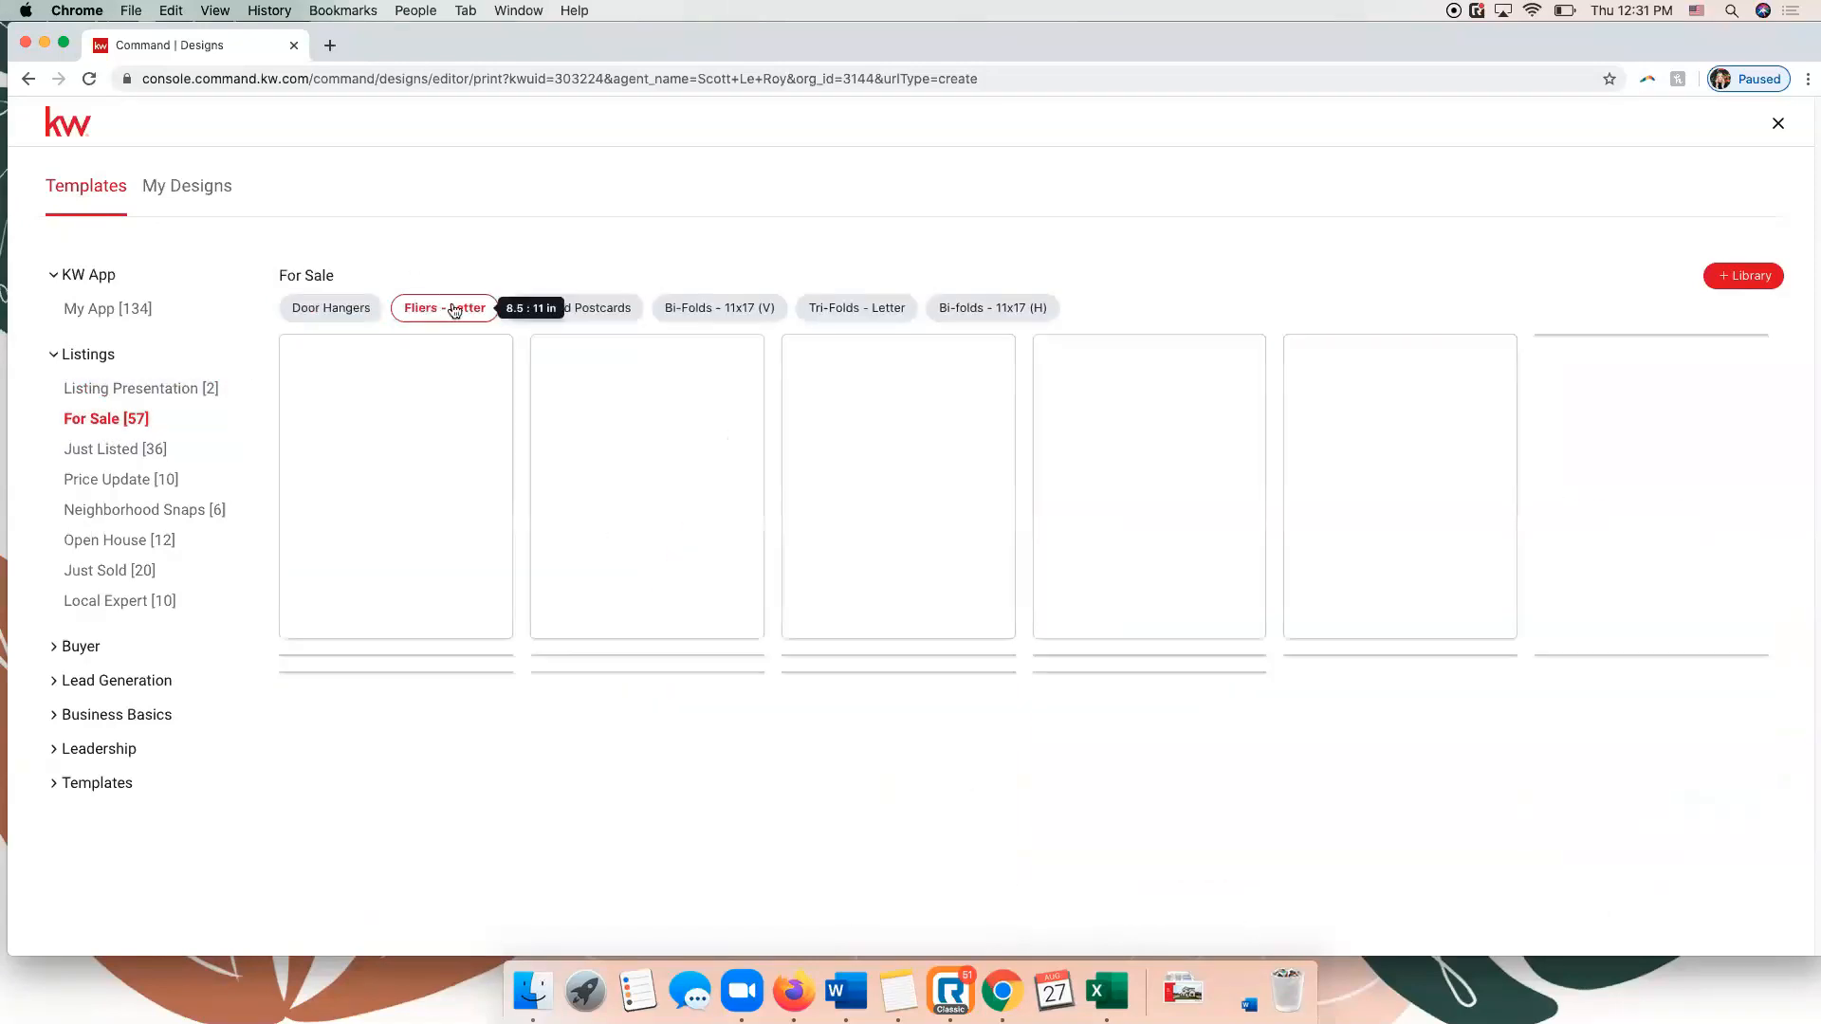
click(606, 310)
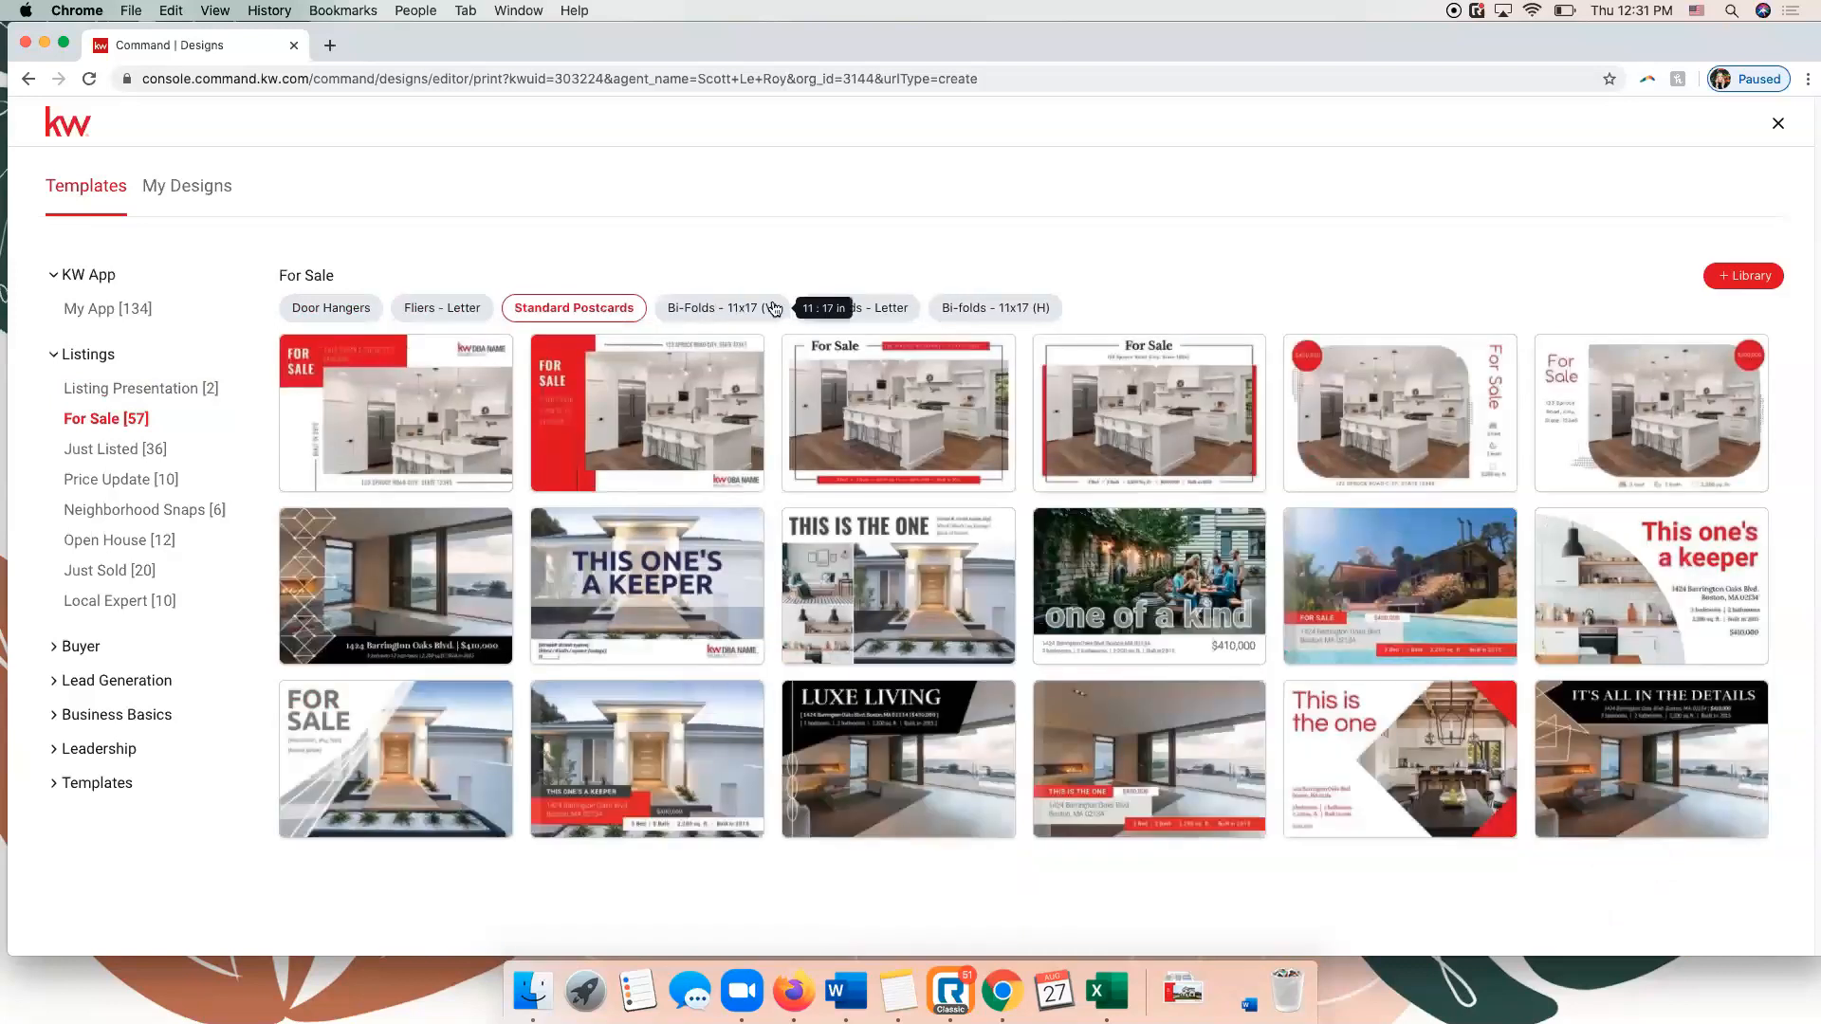
click(731, 312)
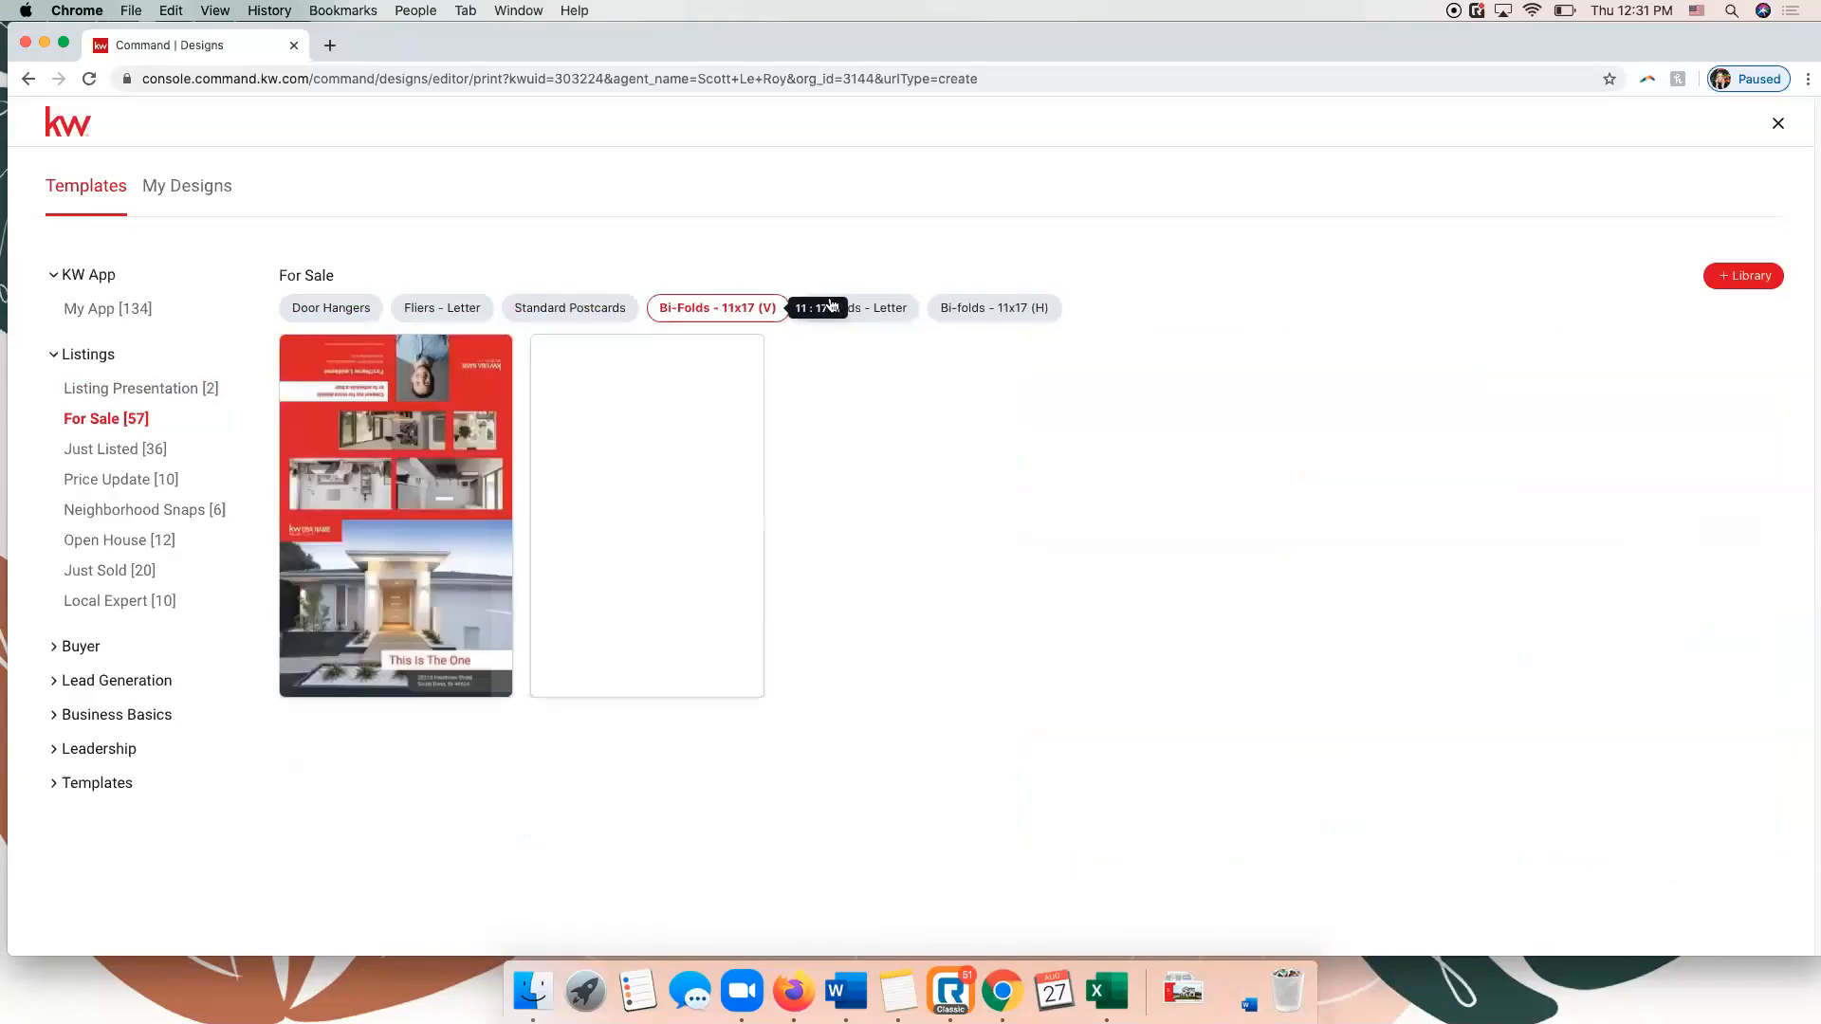
click(858, 310)
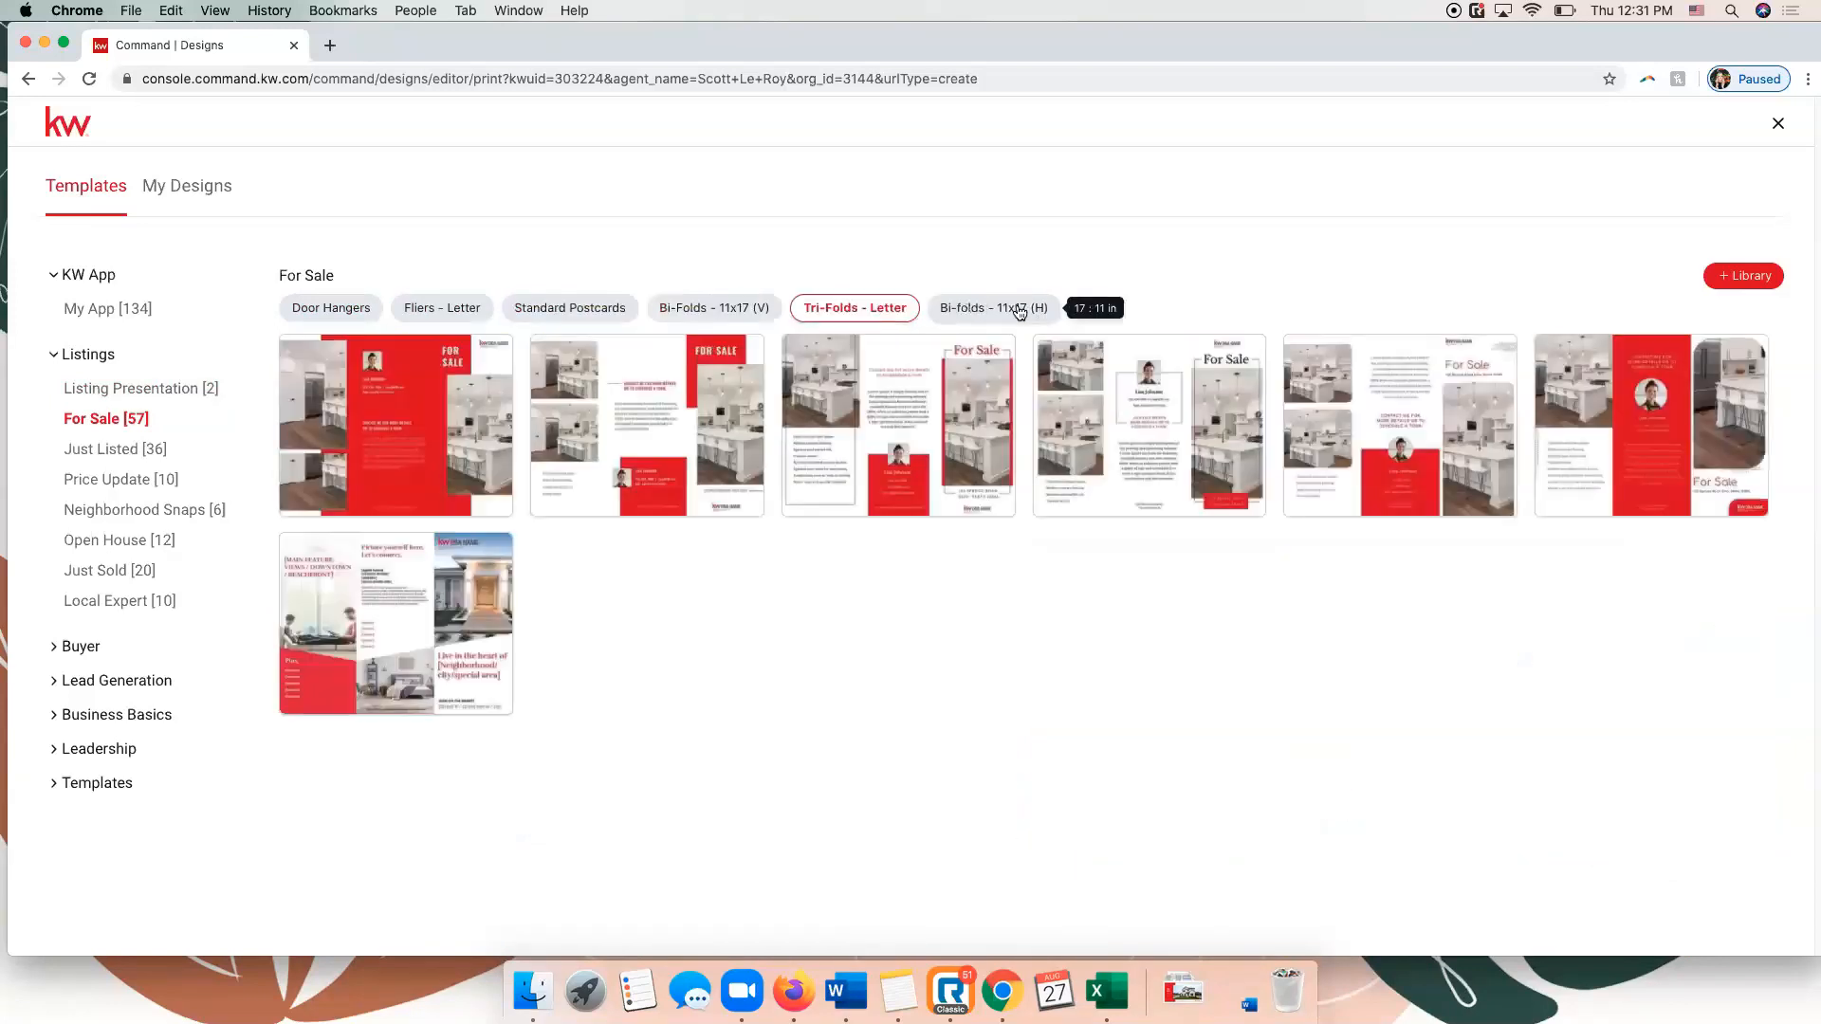
click(1015, 310)
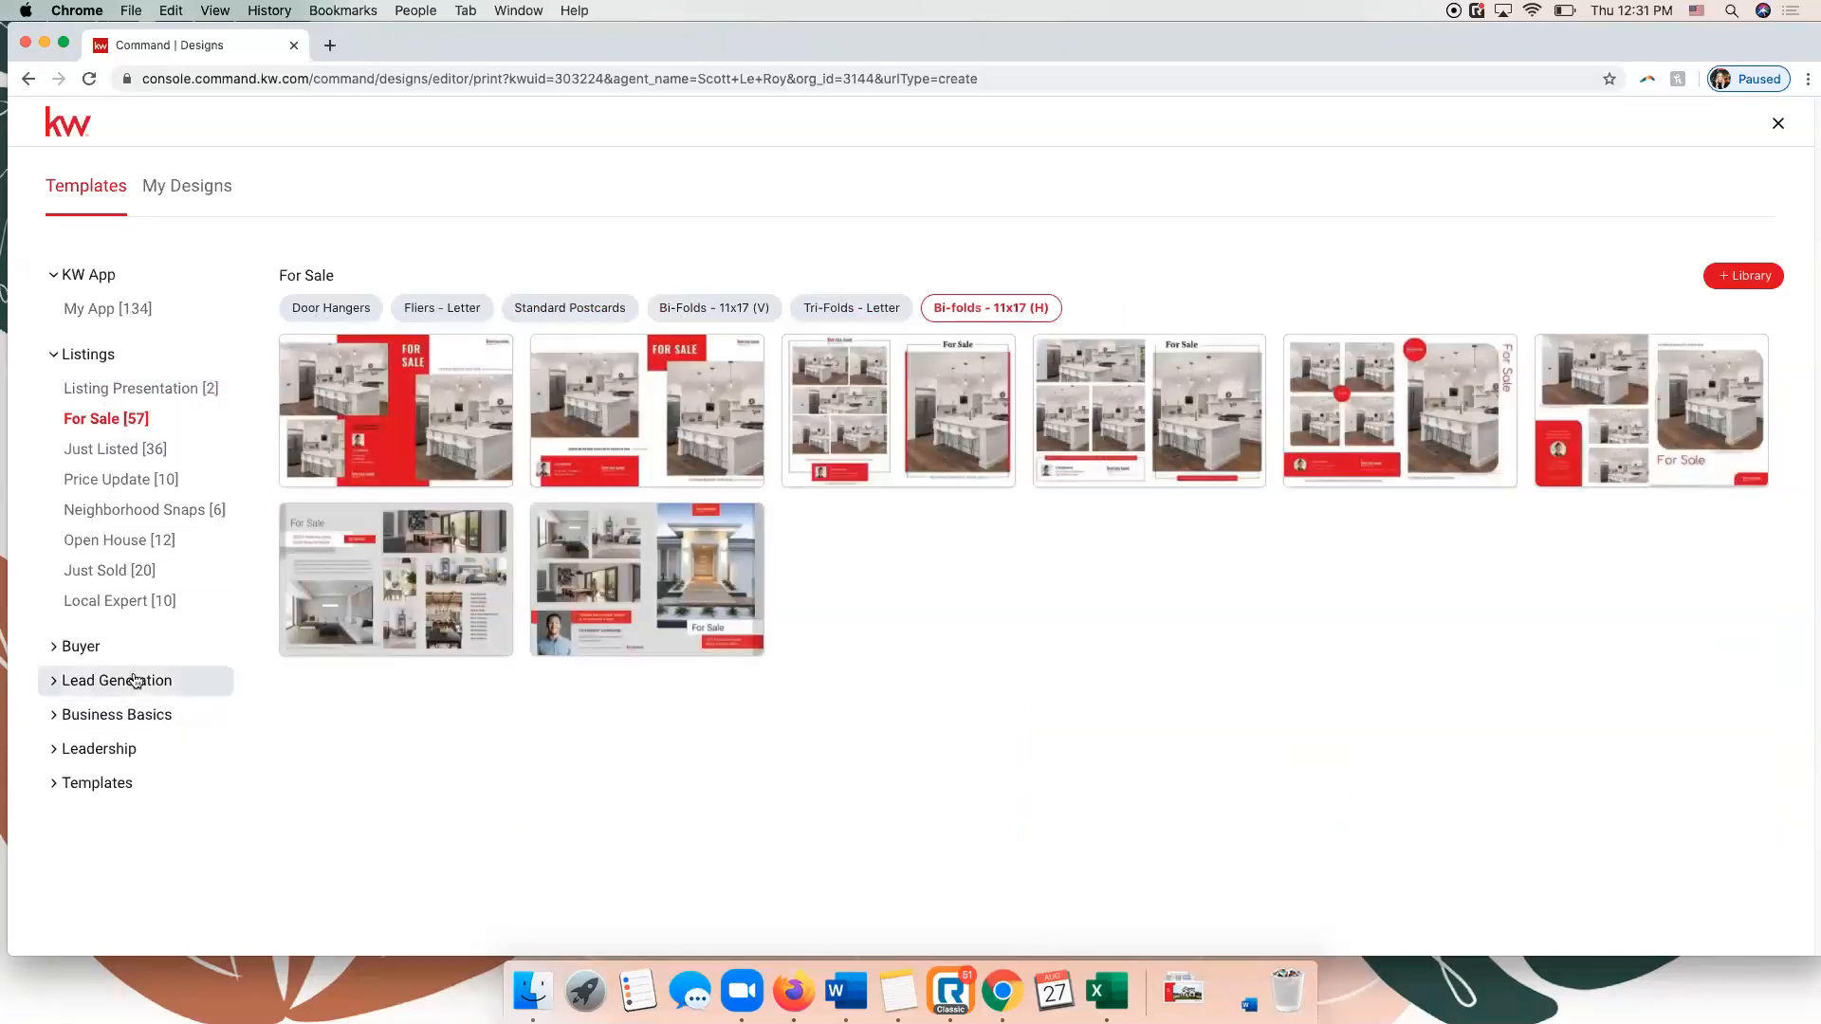
Review the Buyer templates for Neighborhood Snap and Buyer Presentation, and the Business Basics templates for business cards and letterheads.
click(81, 647)
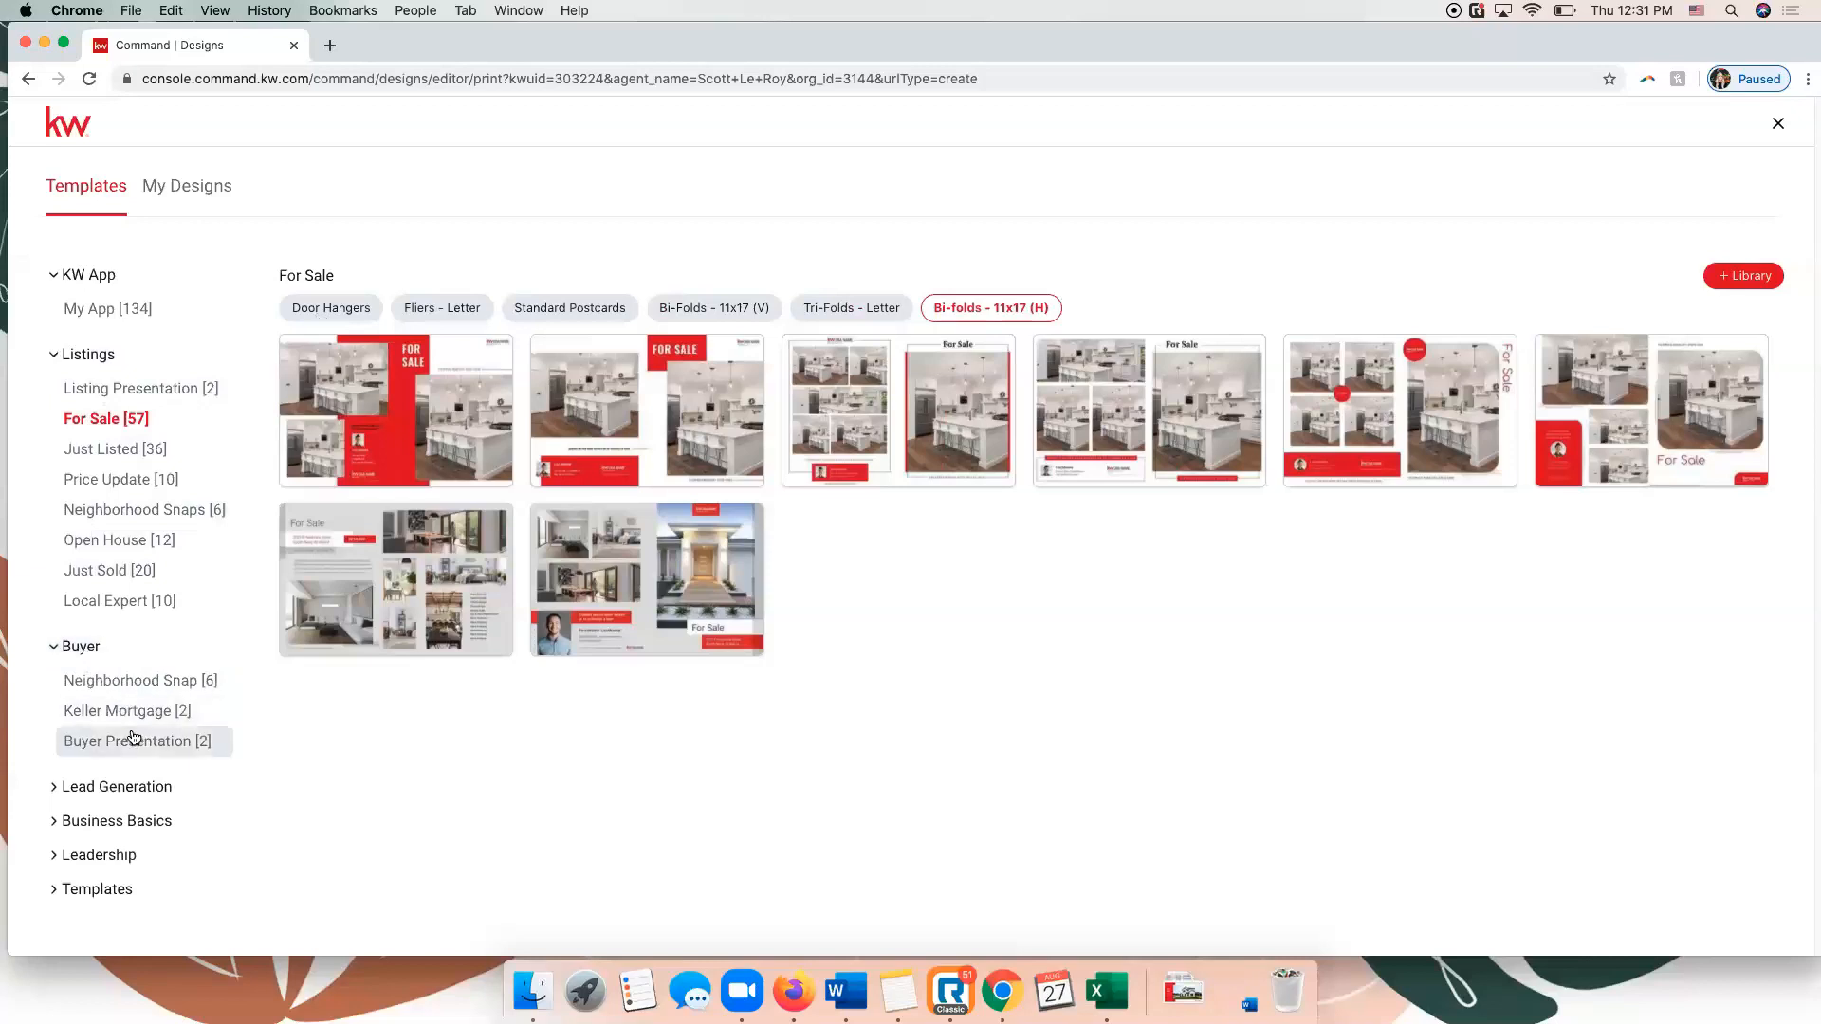
click(125, 684)
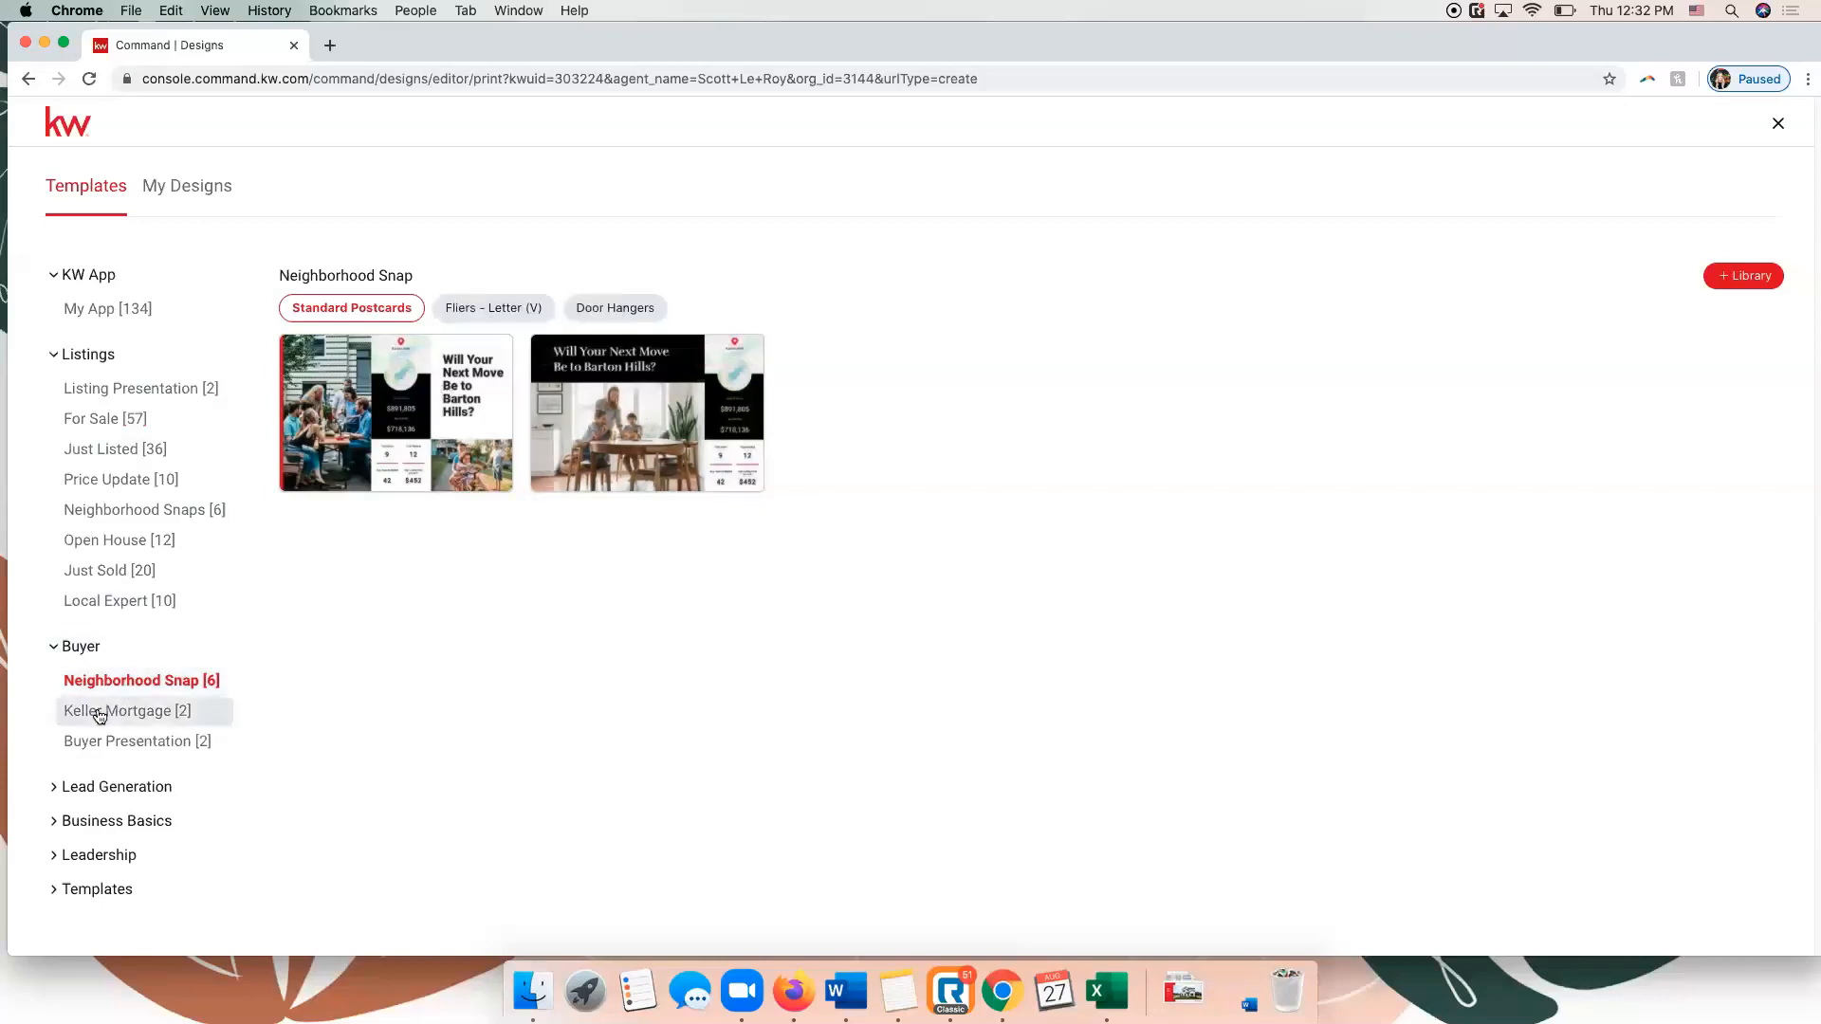
click(111, 744)
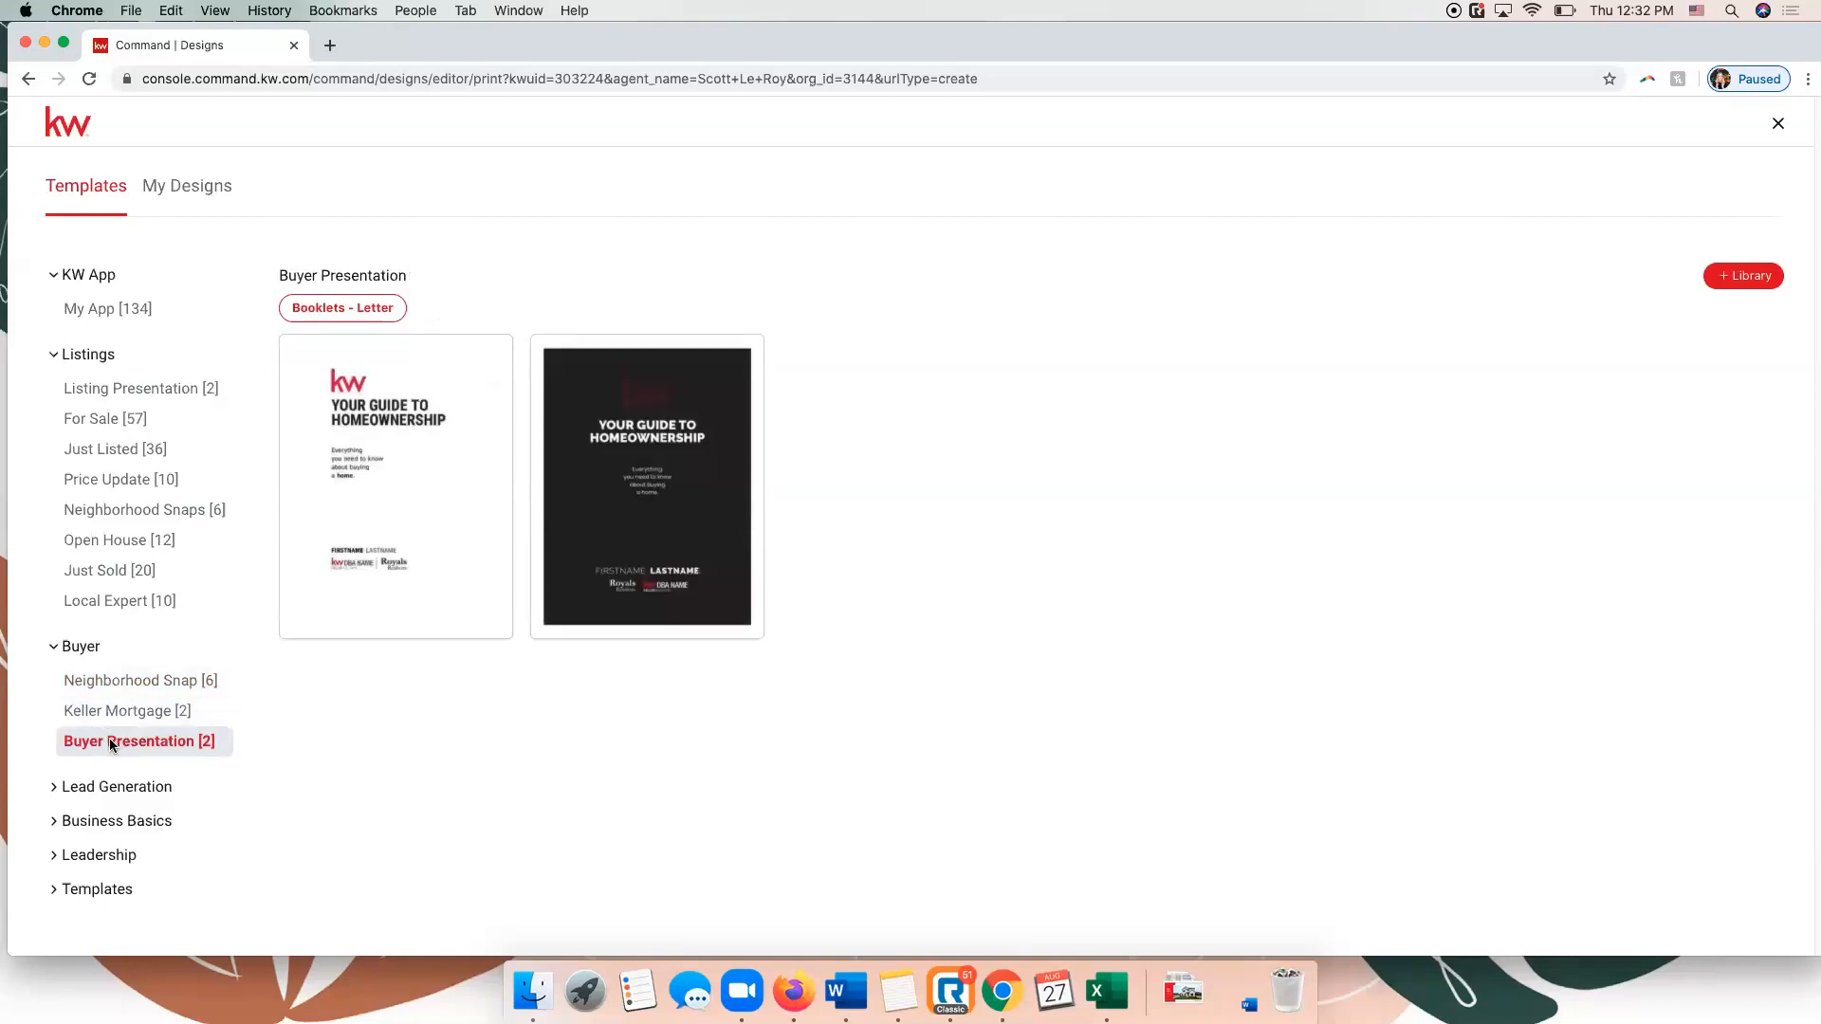
click(116, 819)
scroll(116, 818, down, 1)
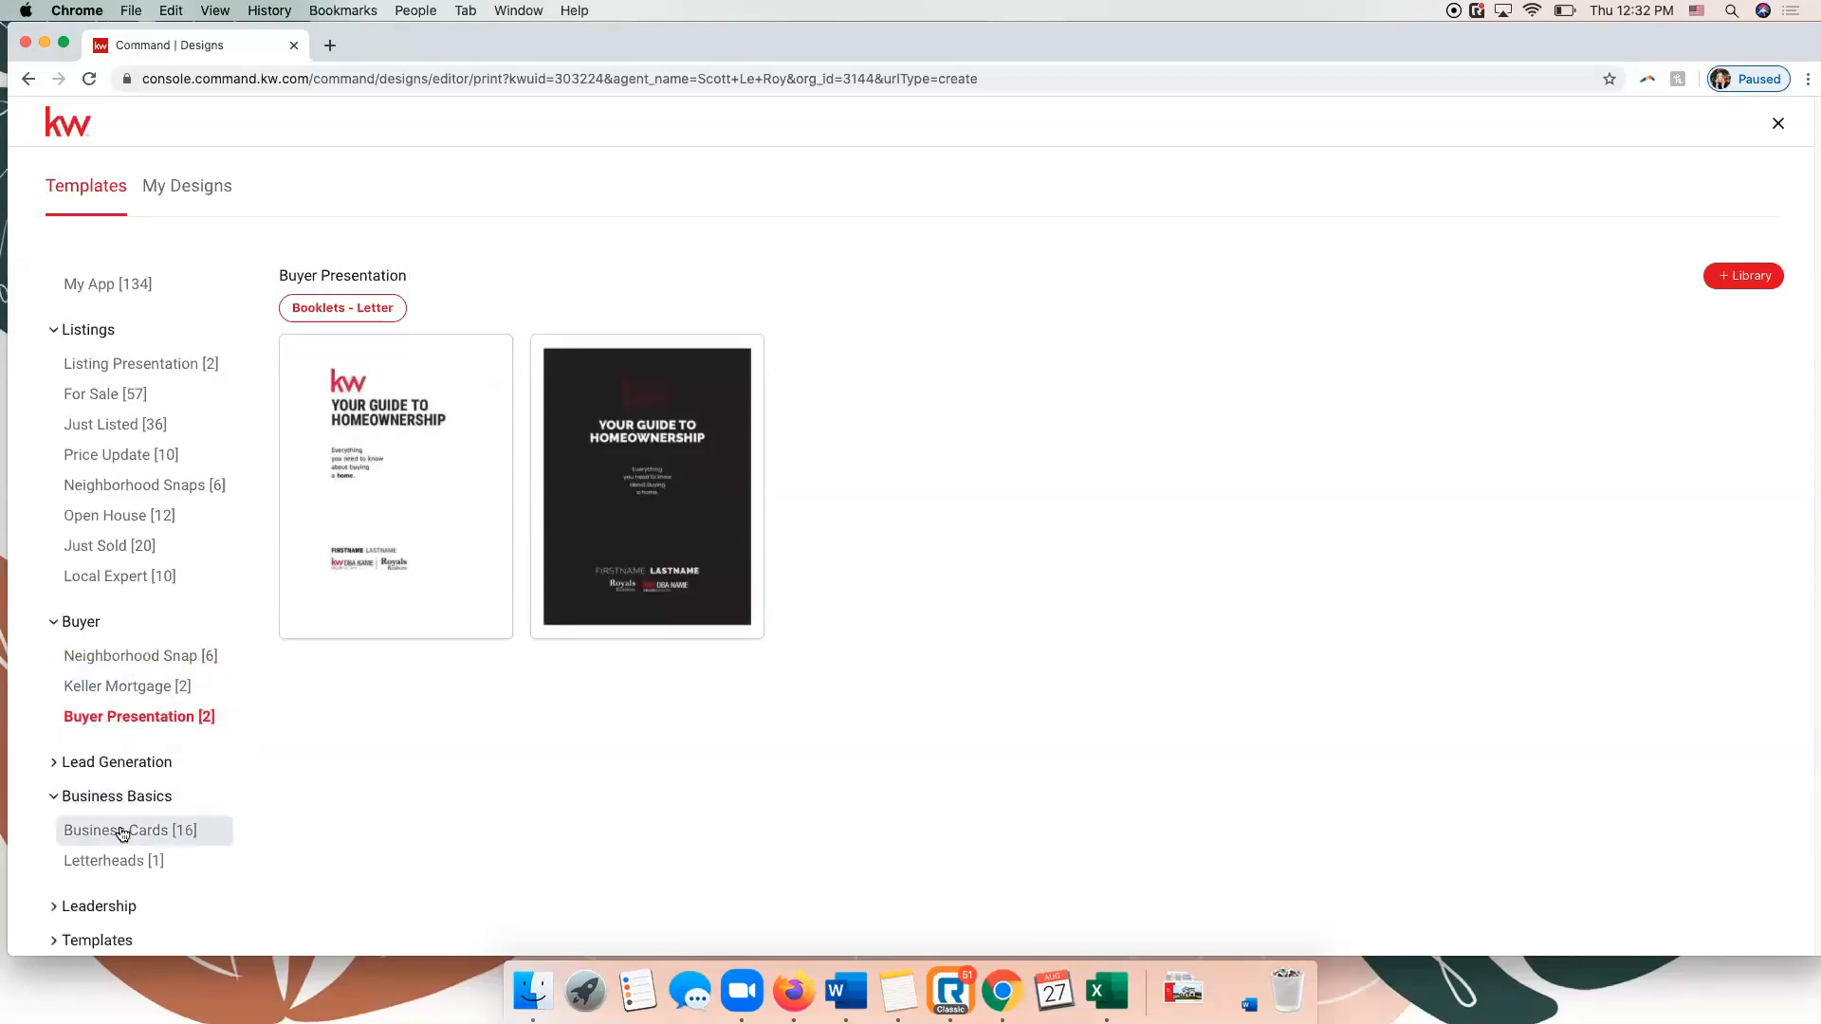
click(122, 830)
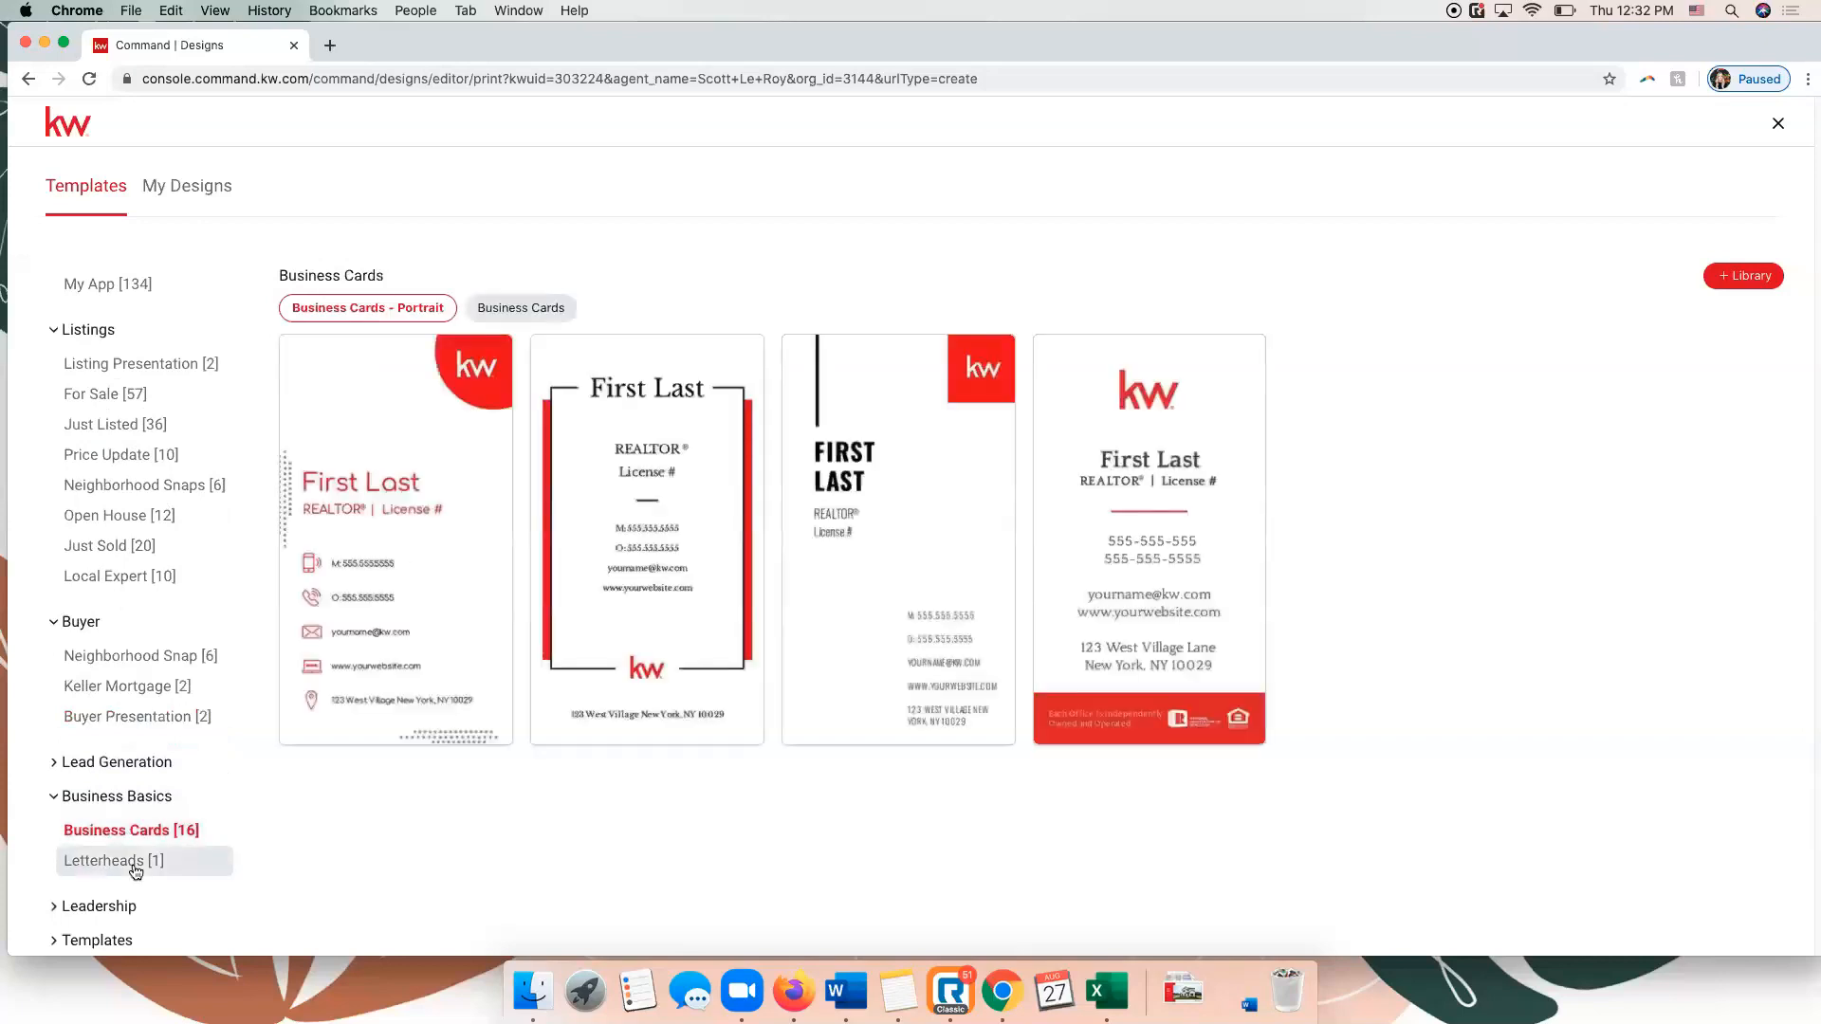
click(141, 873)
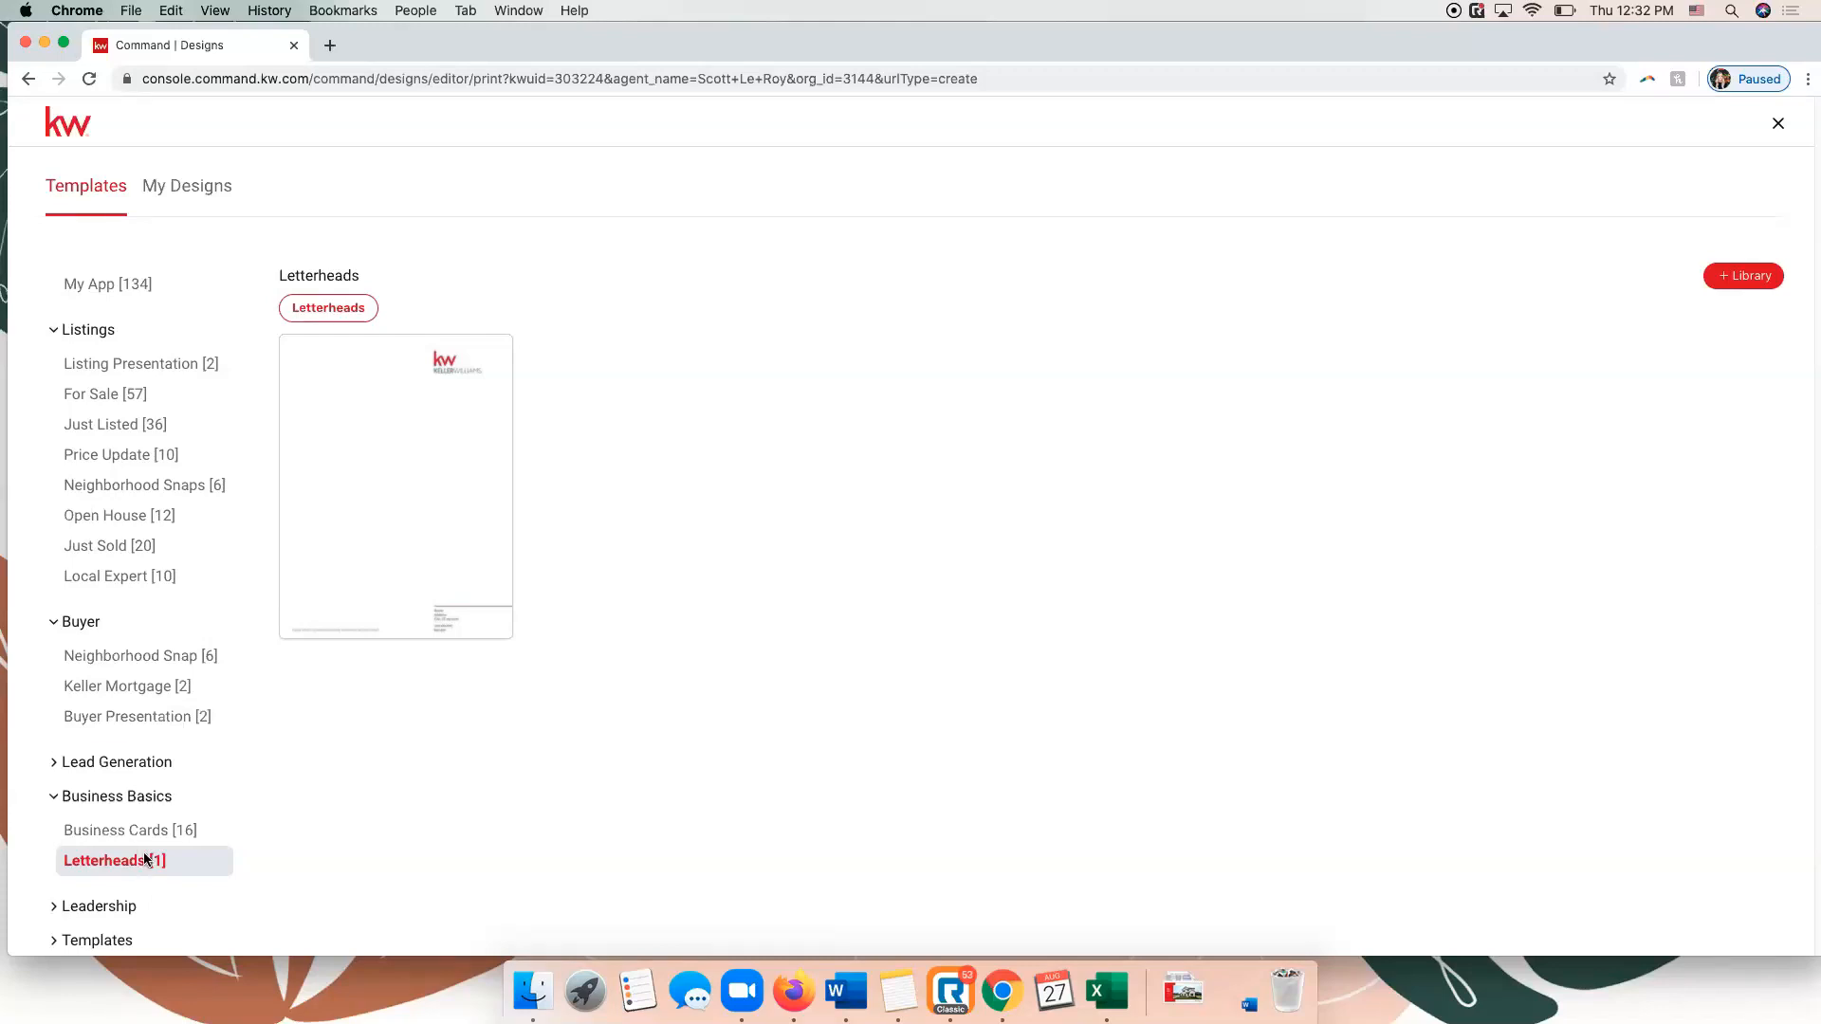
Leave the print designer and open the Social Posts area of Campaigns to view the schedule and suggested quick posts.
click(1779, 127)
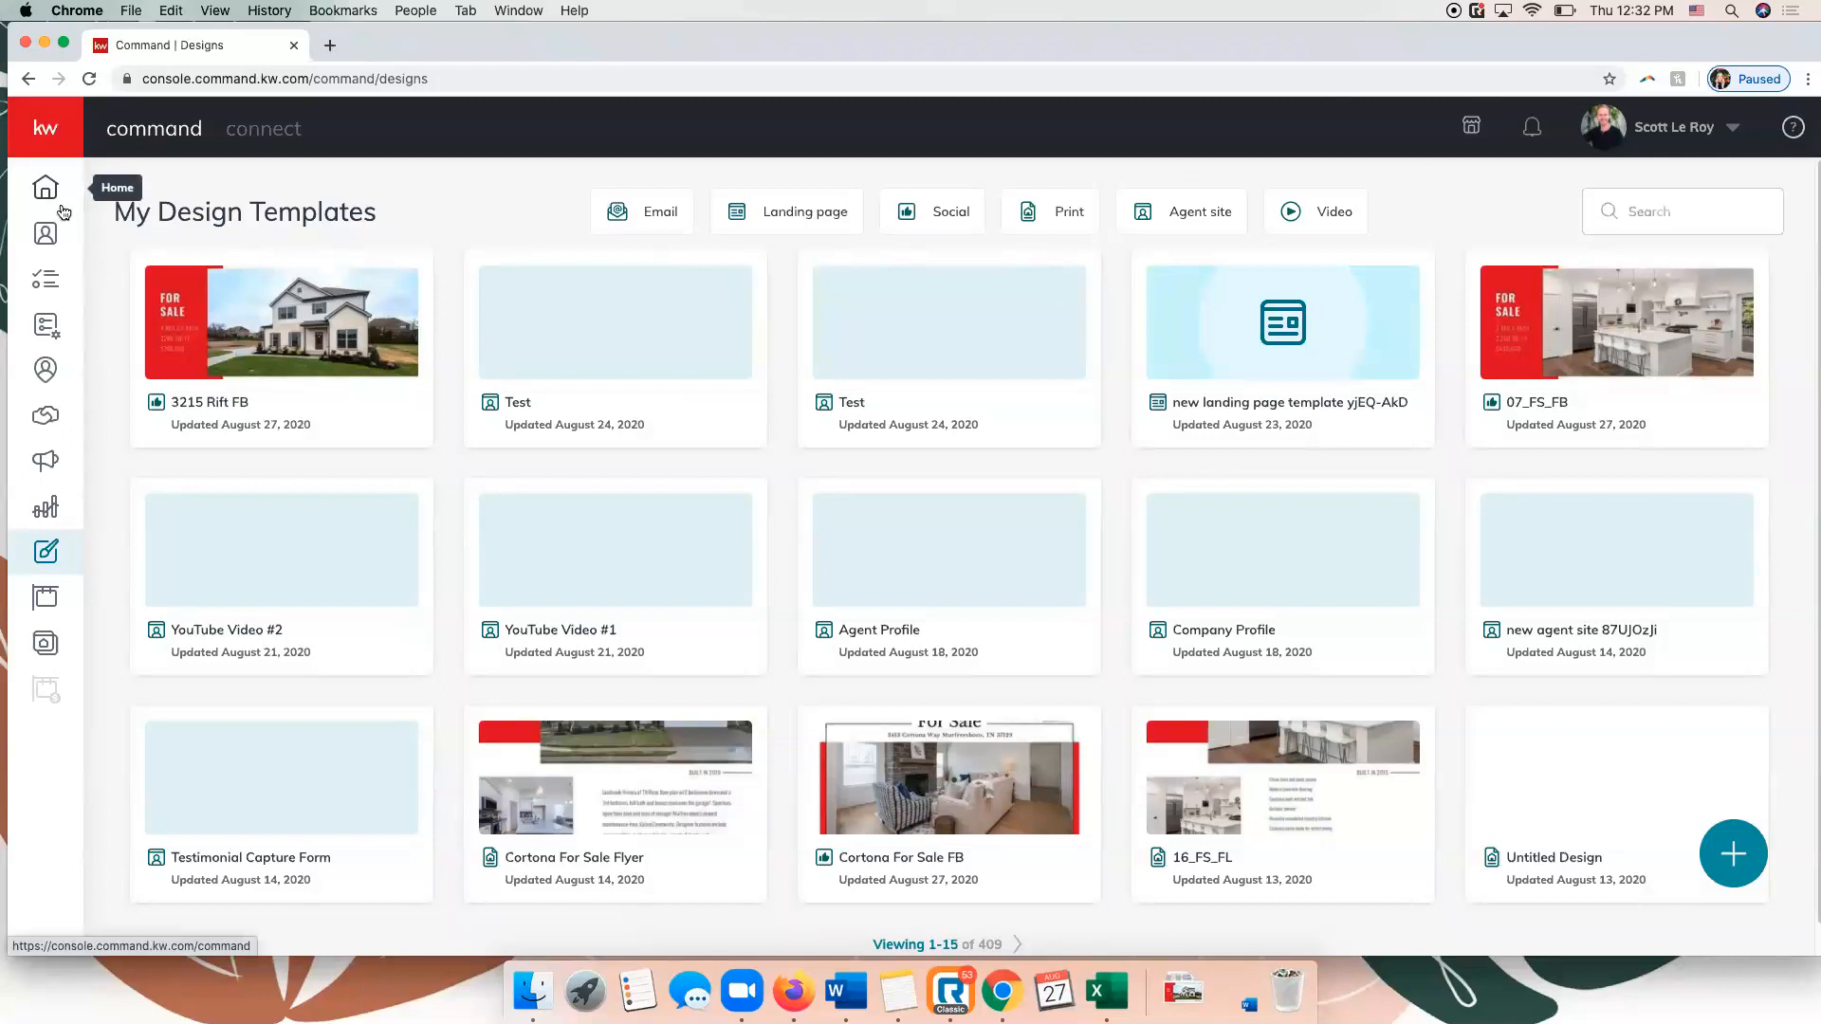
click(54, 466)
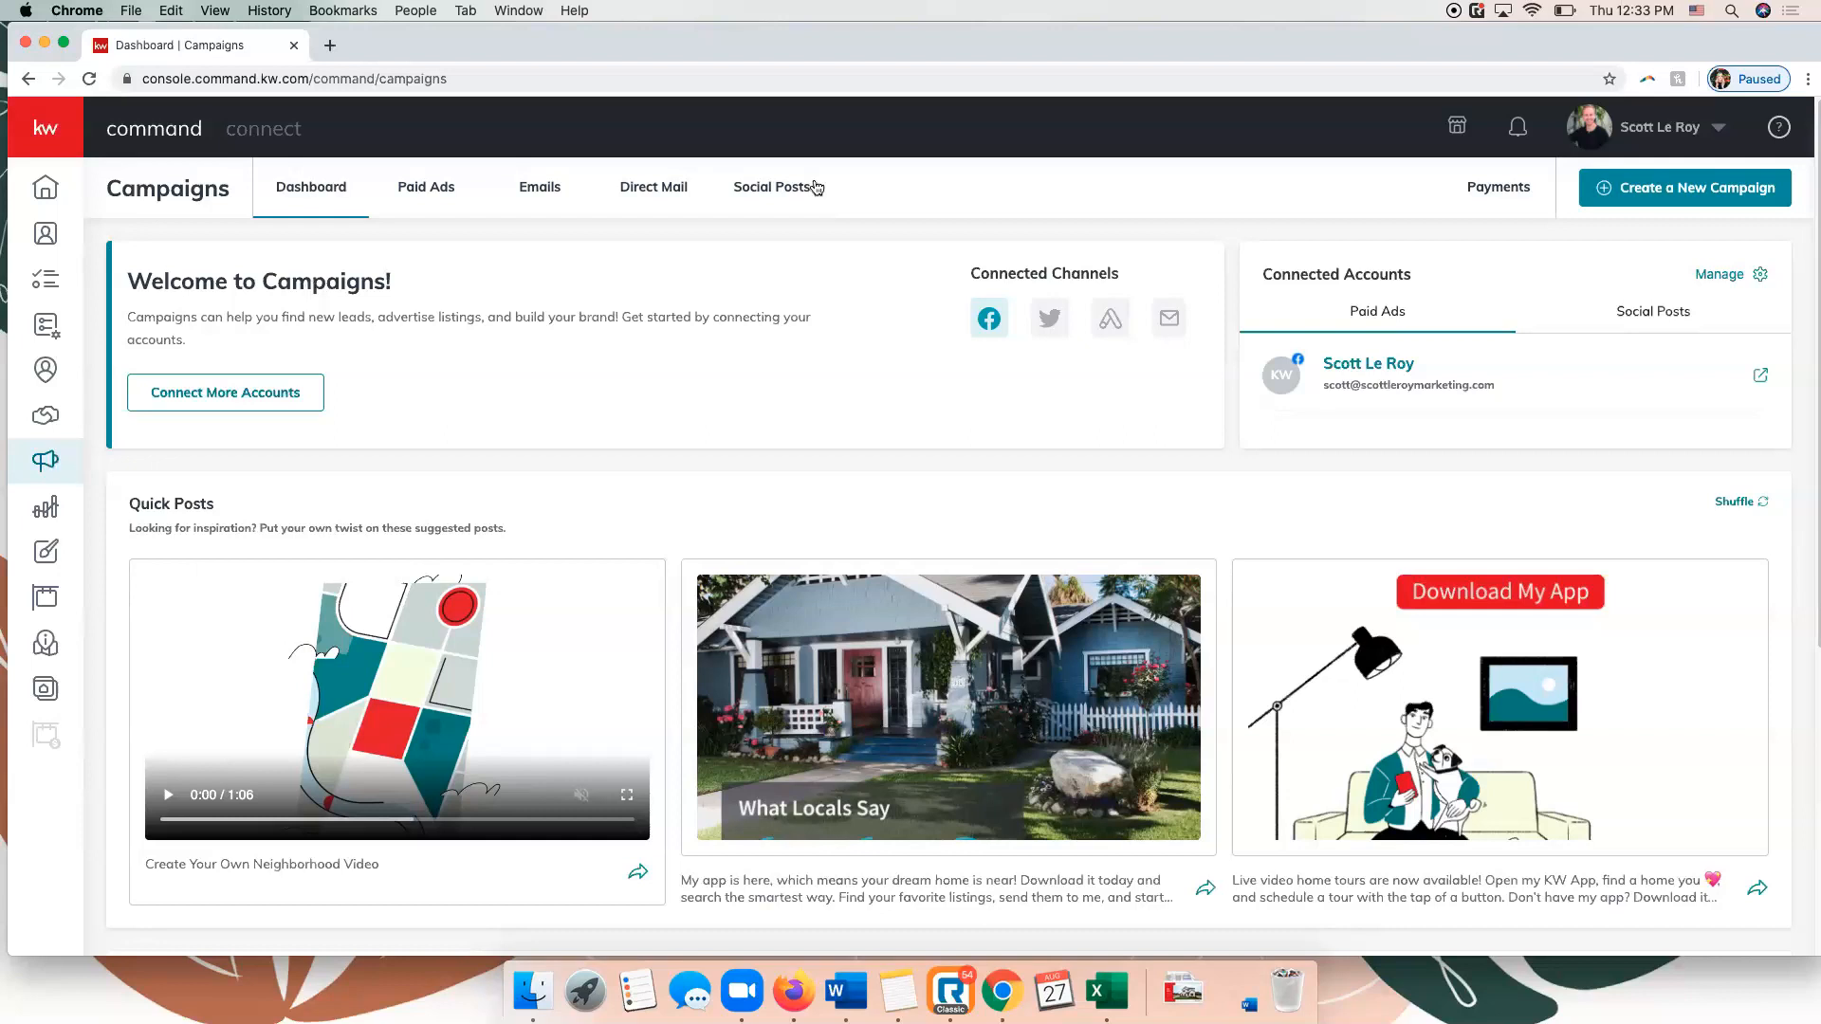
click(776, 191)
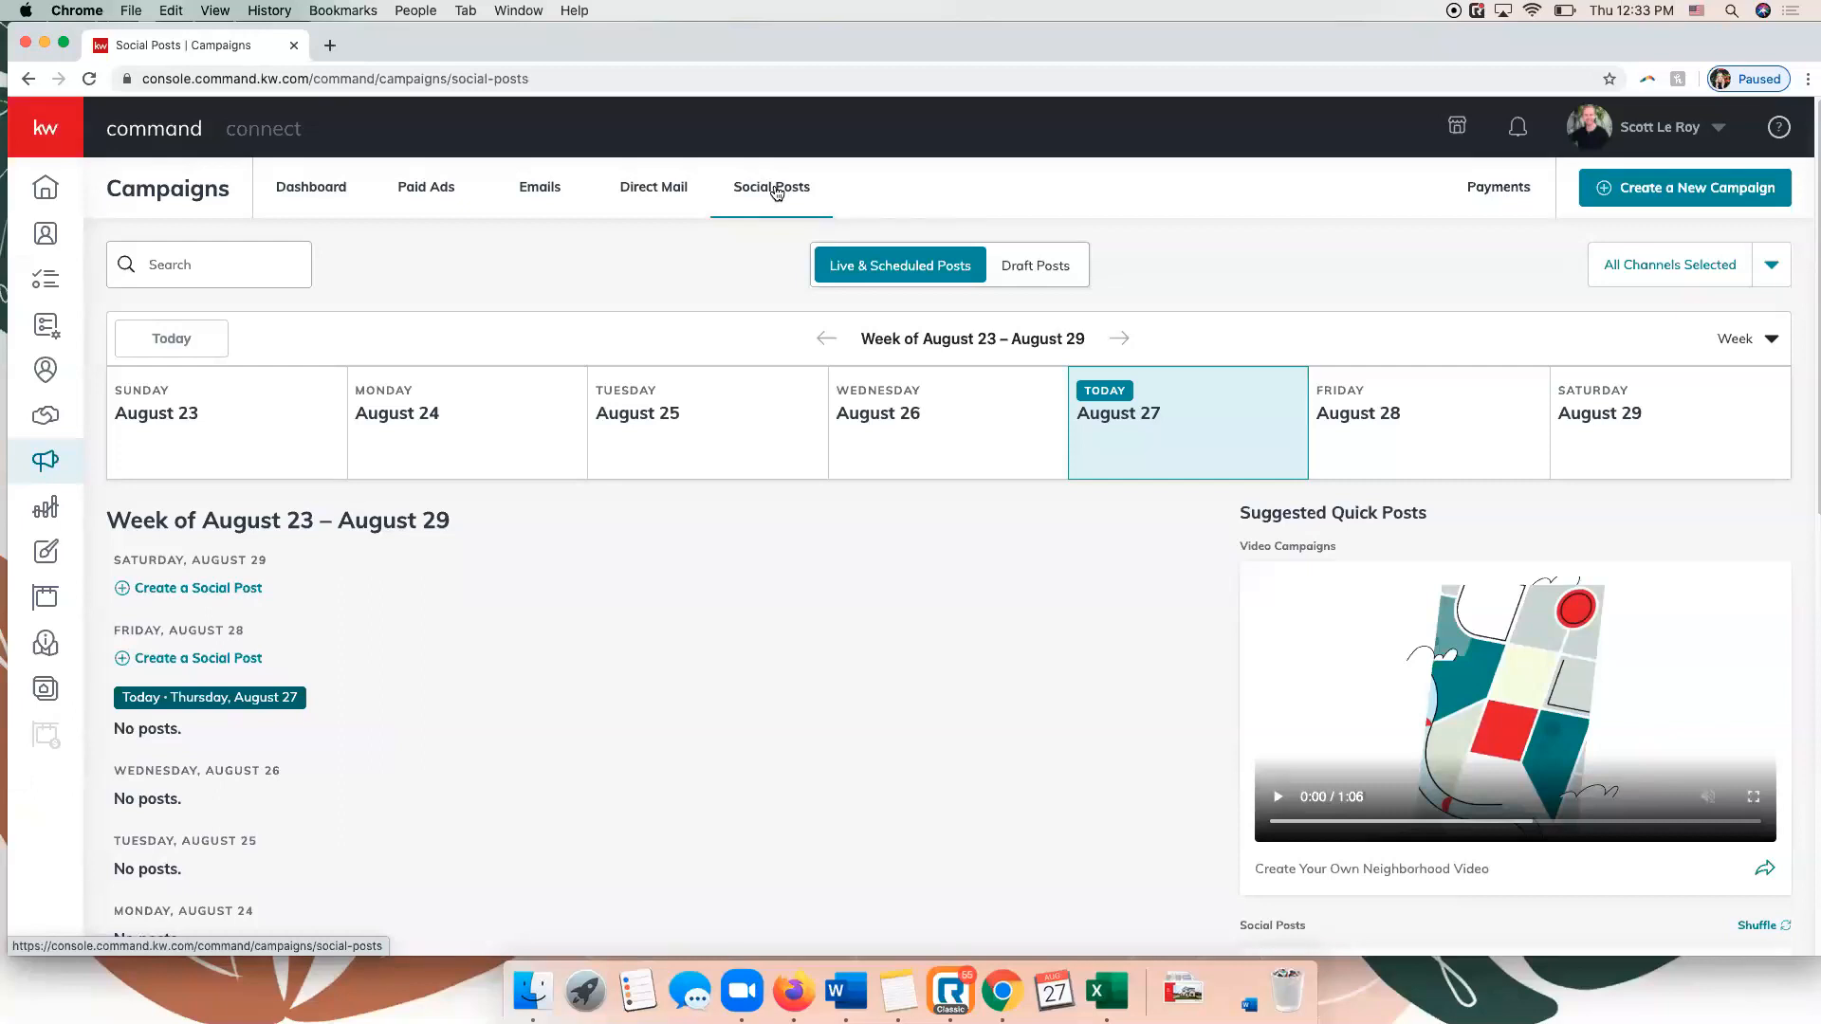
scroll(1091, 479, down, 2)
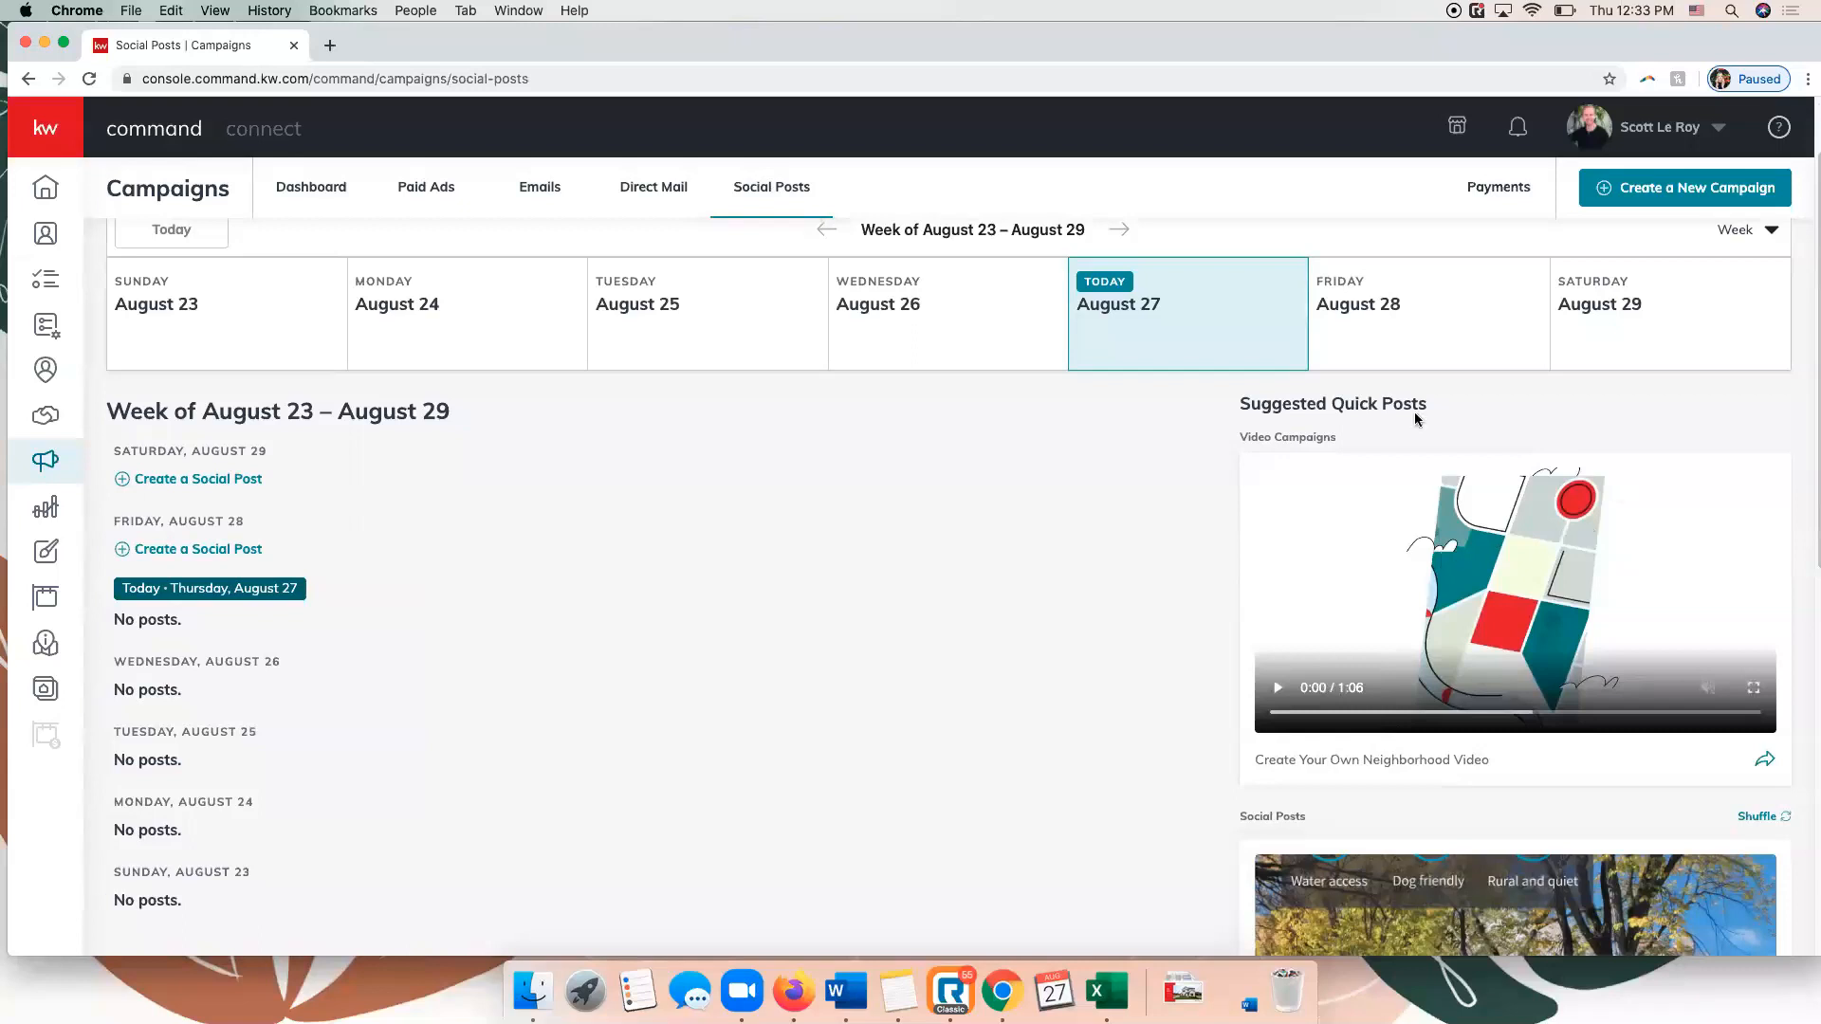
scroll(1204, 558, down, 5)
scroll(1201, 515, up, 7)
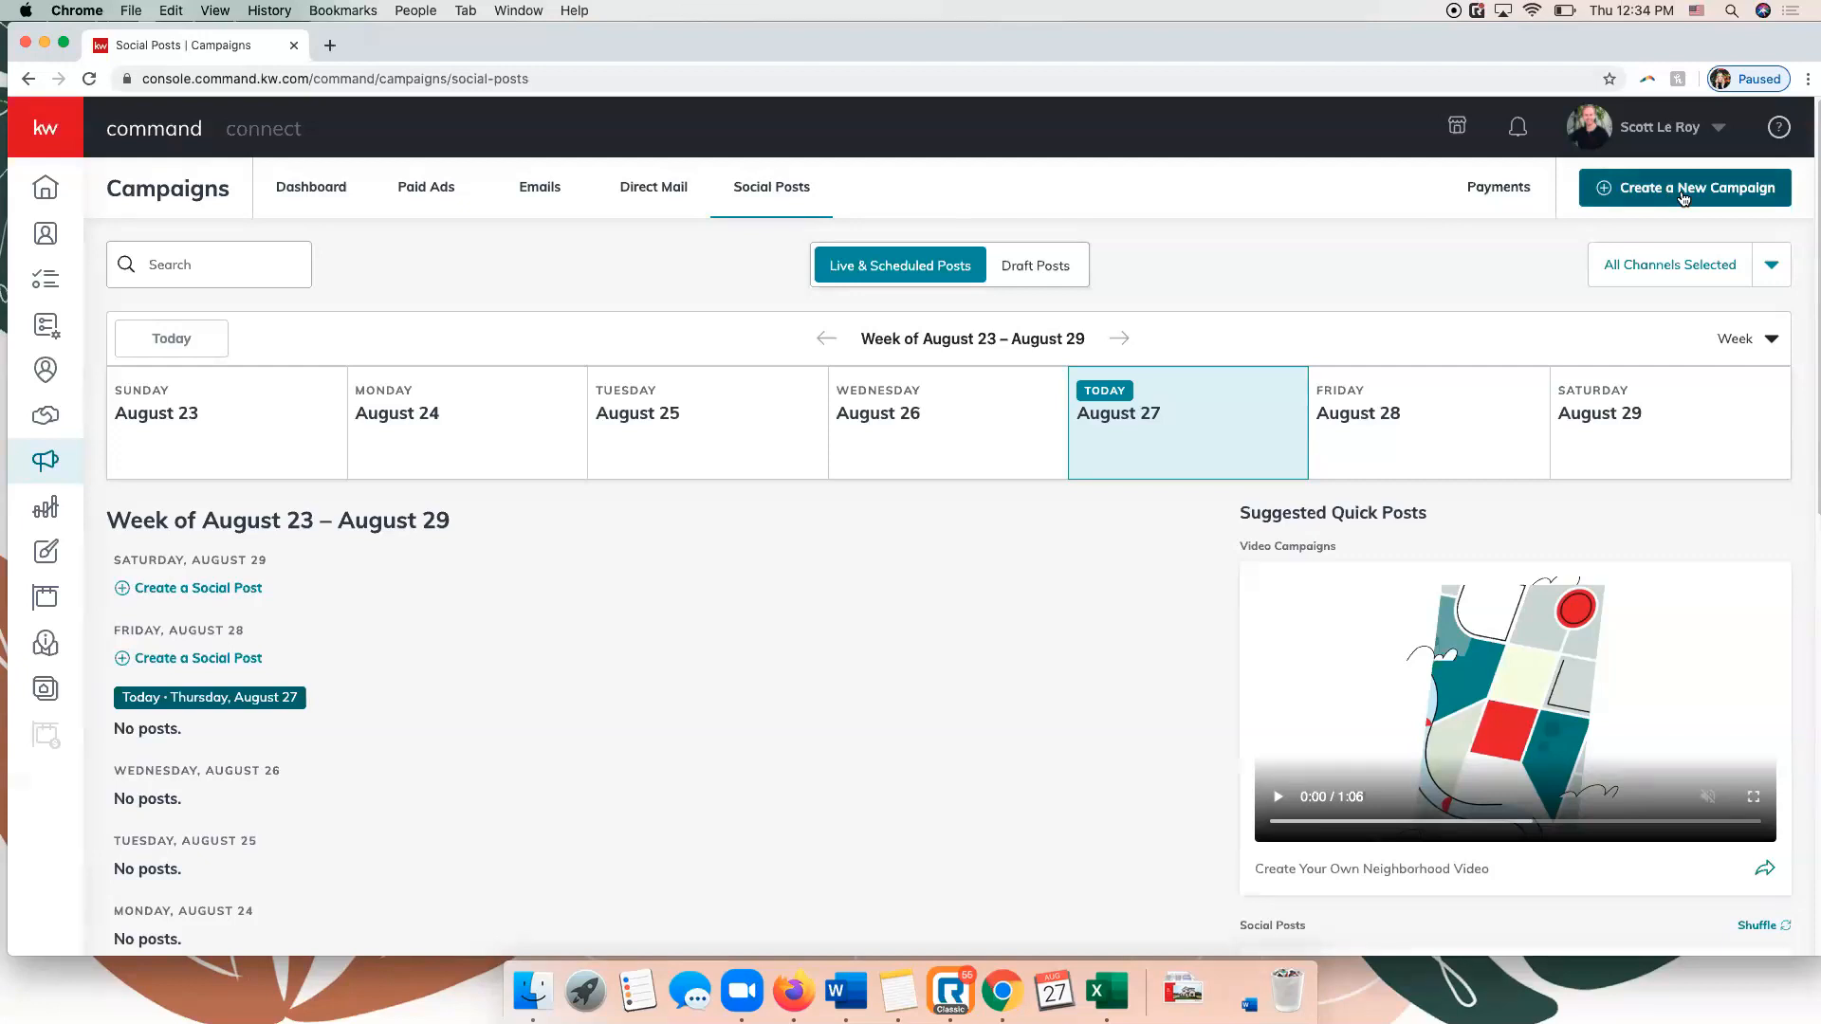
Create a new Social Post campaign and review its photo, video and link options, ending on photo upload.
click(1684, 198)
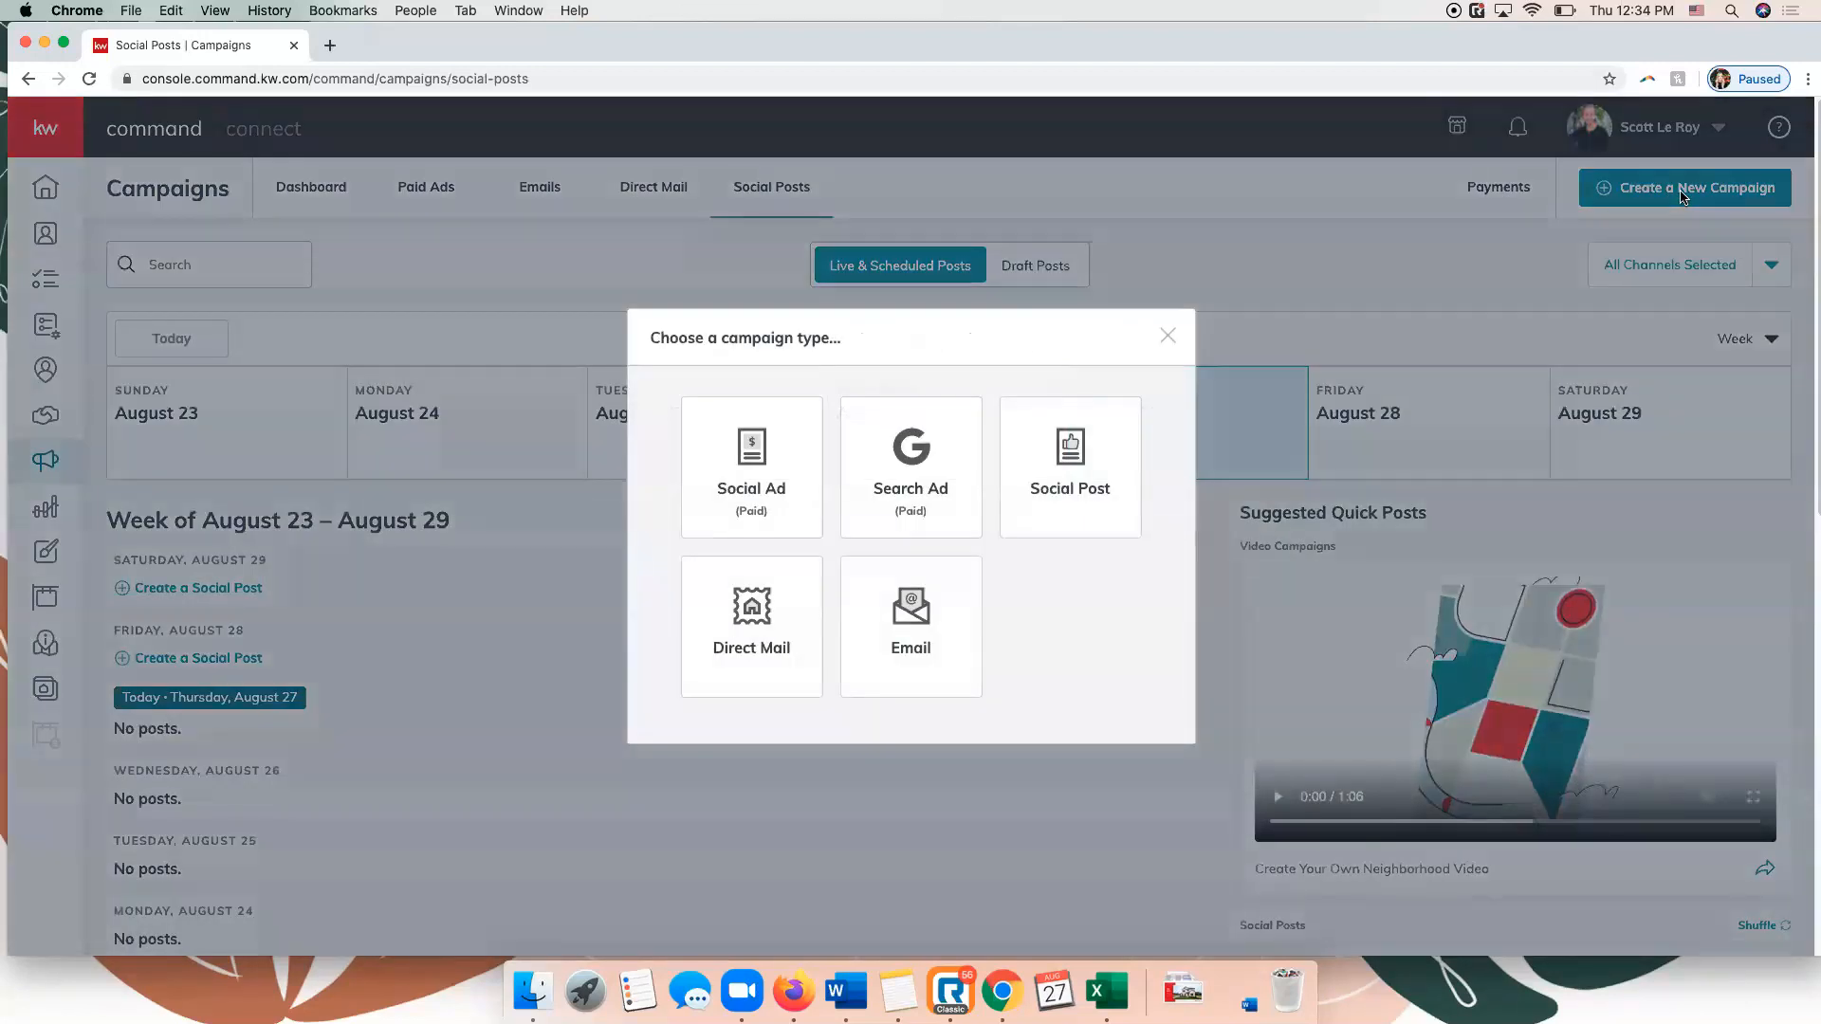
click(1084, 462)
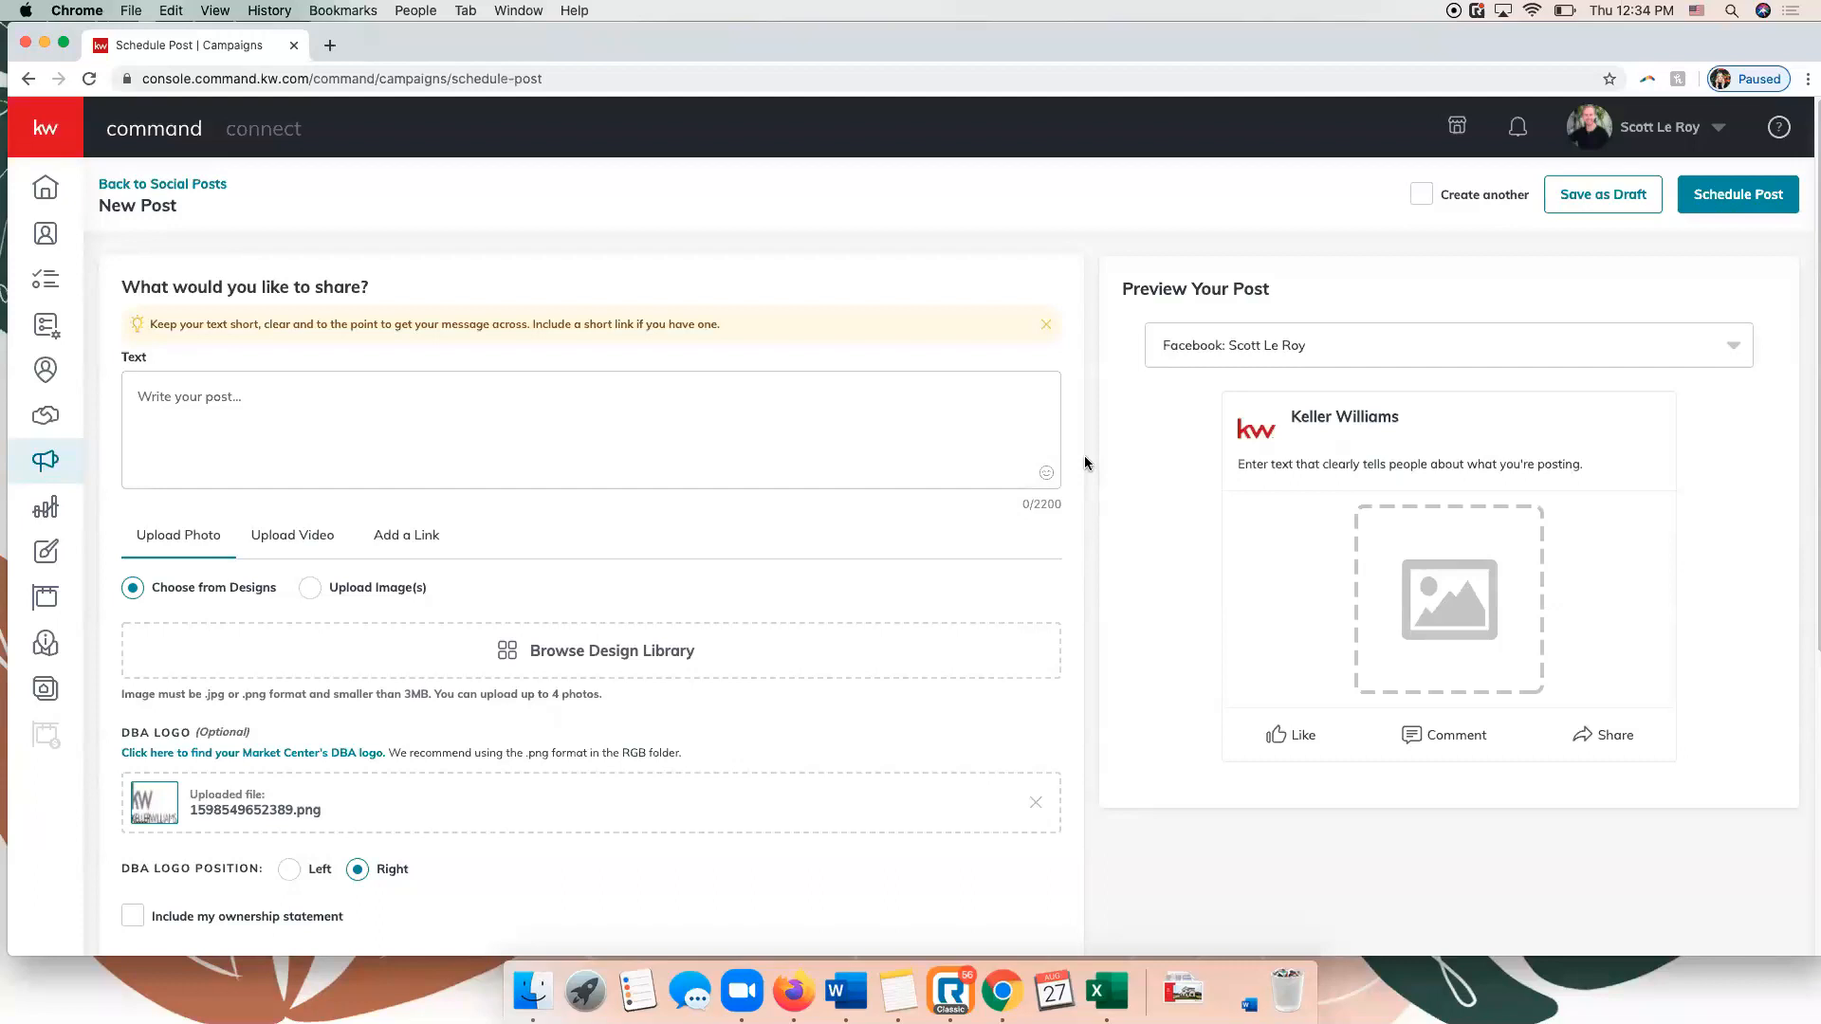
scroll(313, 438, down, 5)
scroll(330, 446, up, 5)
scroll(245, 430, down, 2)
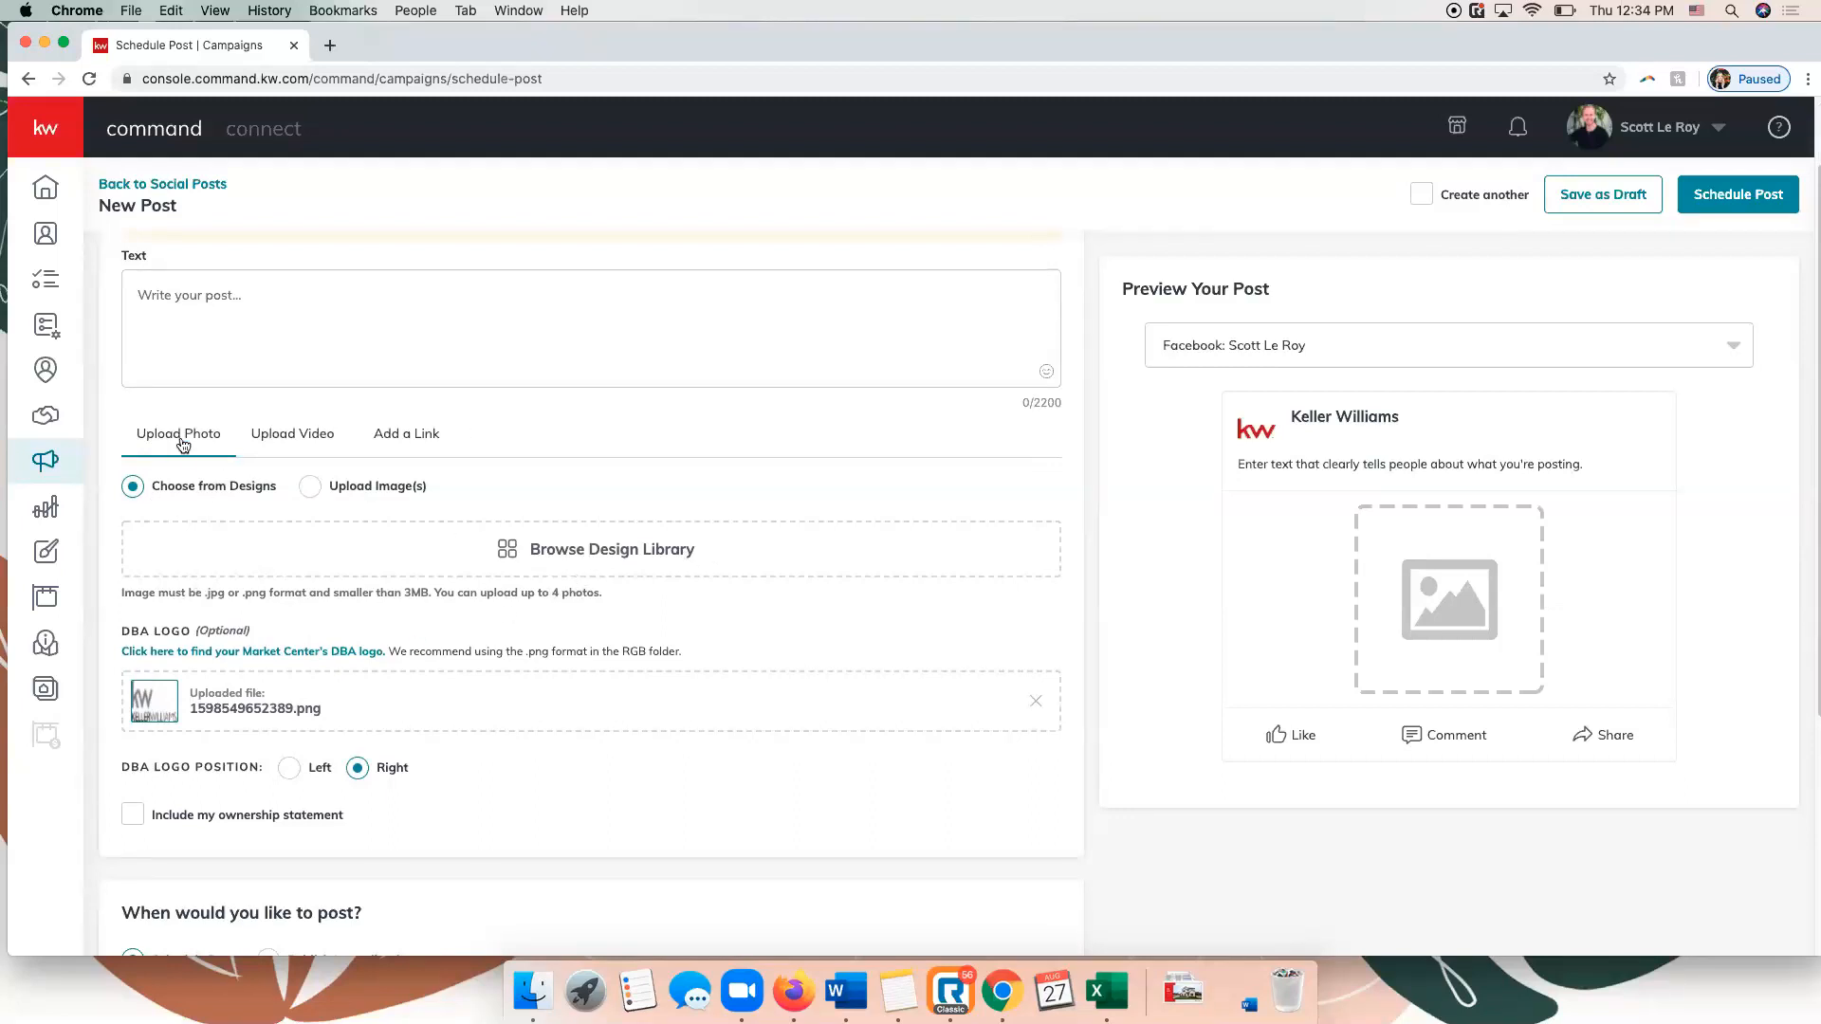
click(273, 436)
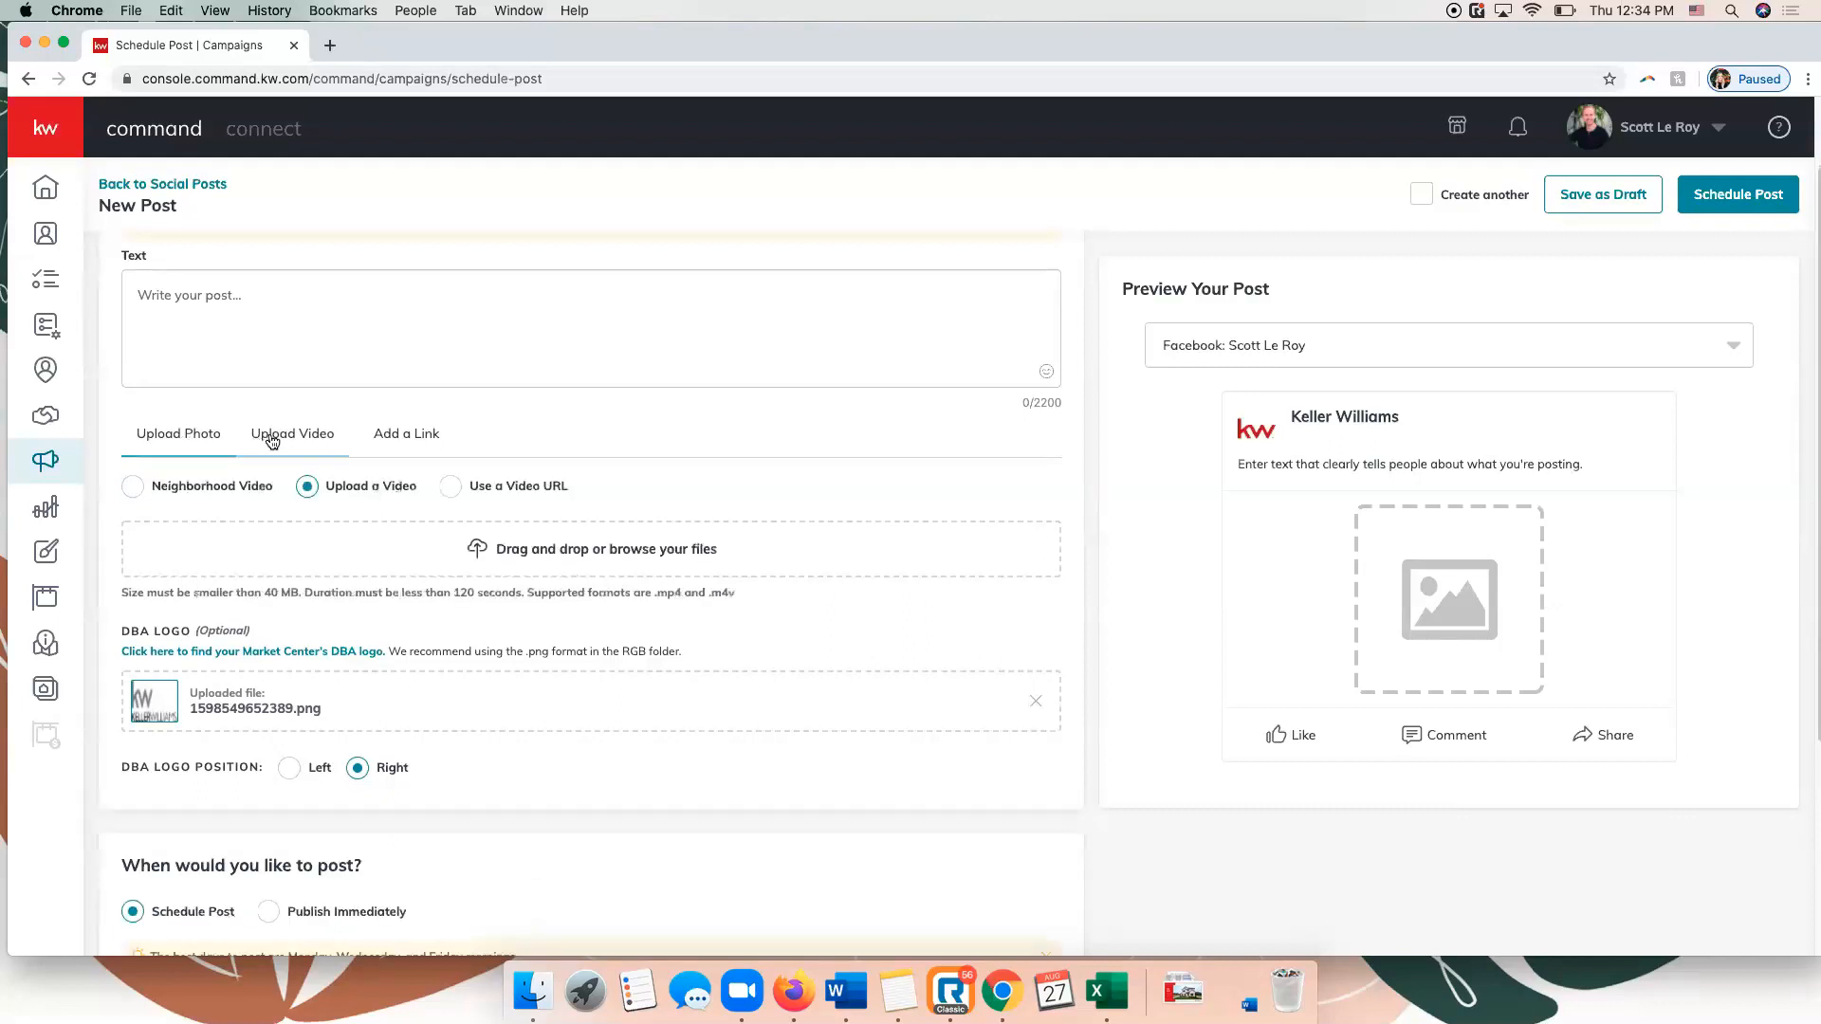
click(388, 438)
click(171, 441)
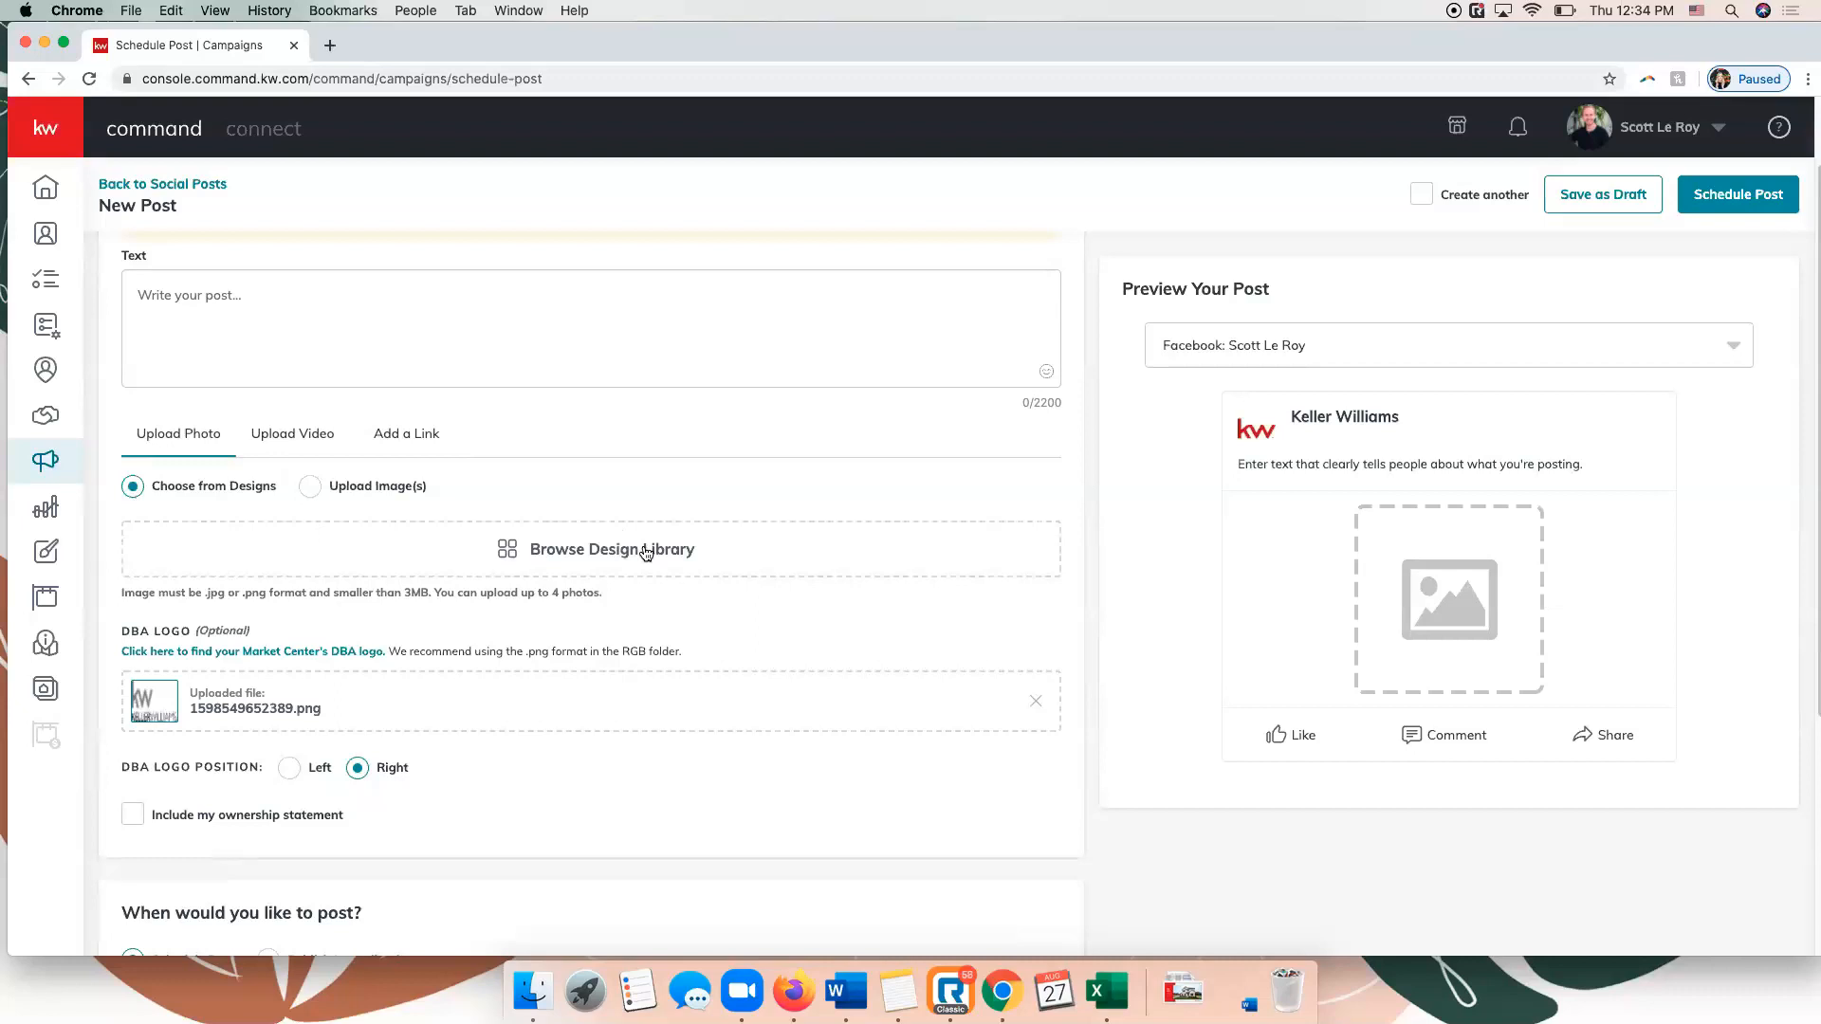
click(645, 553)
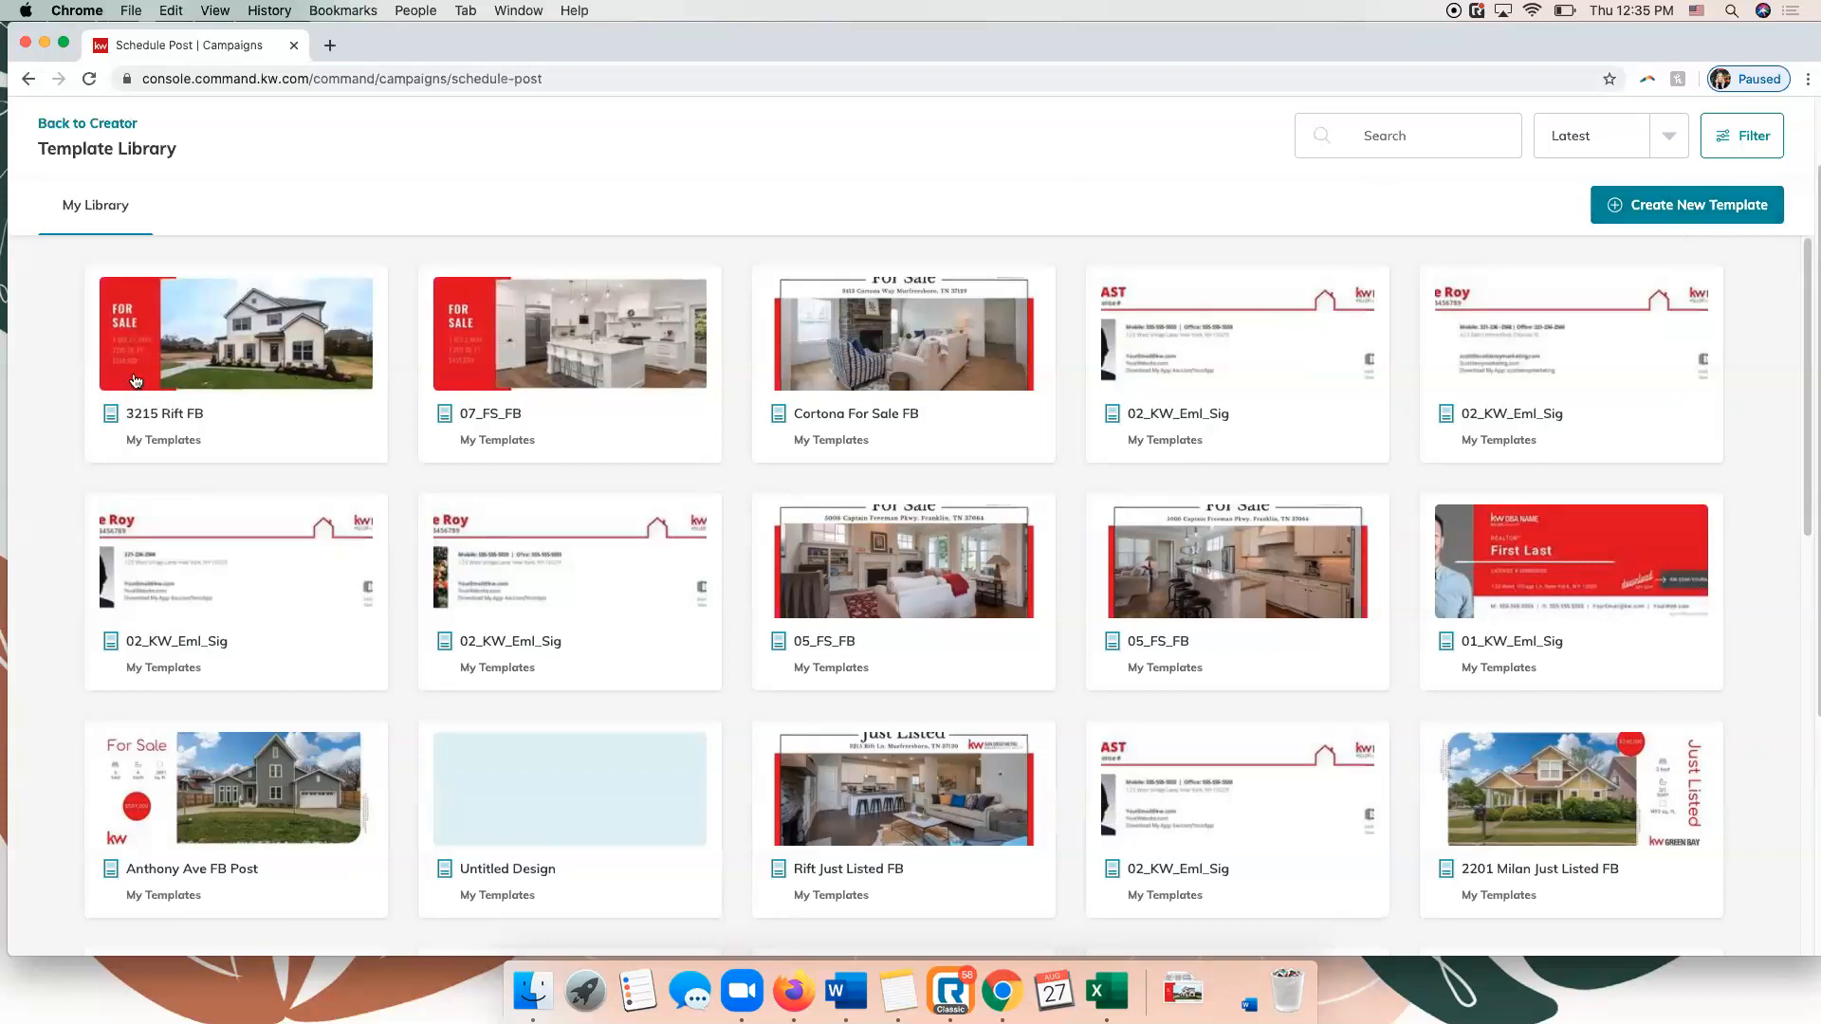
click(202, 342)
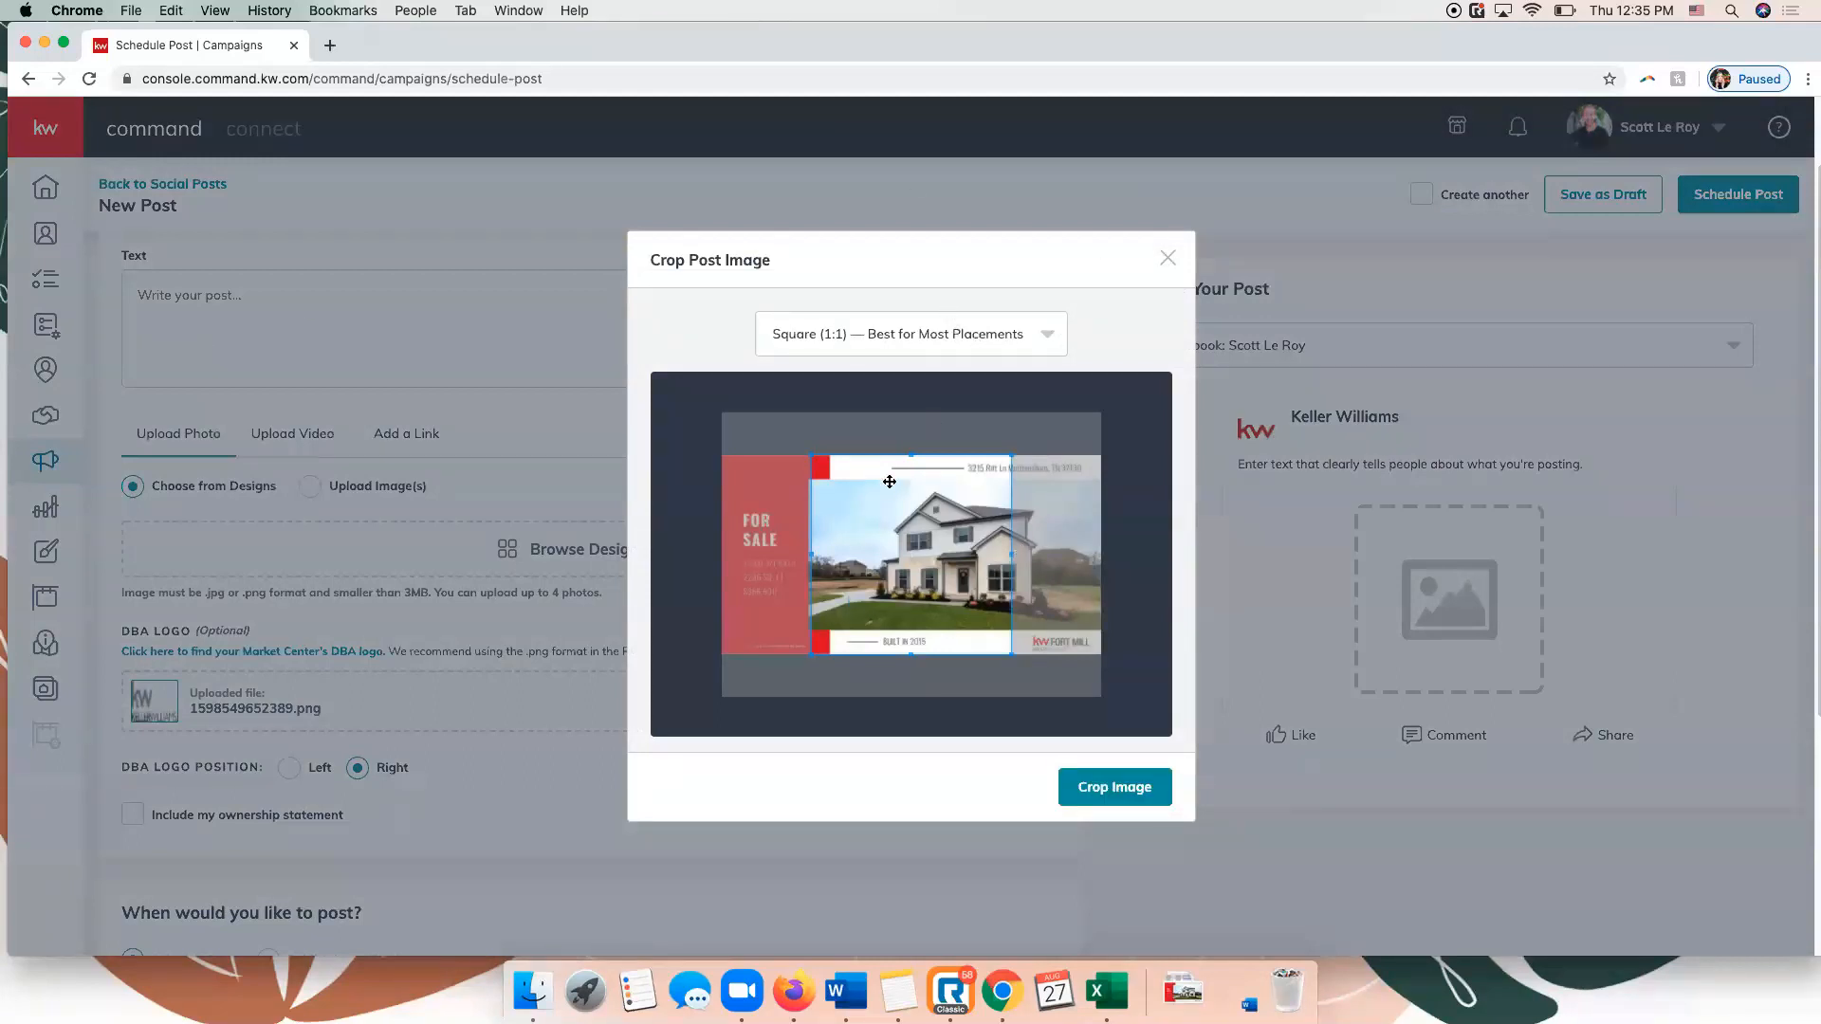
click(939, 336)
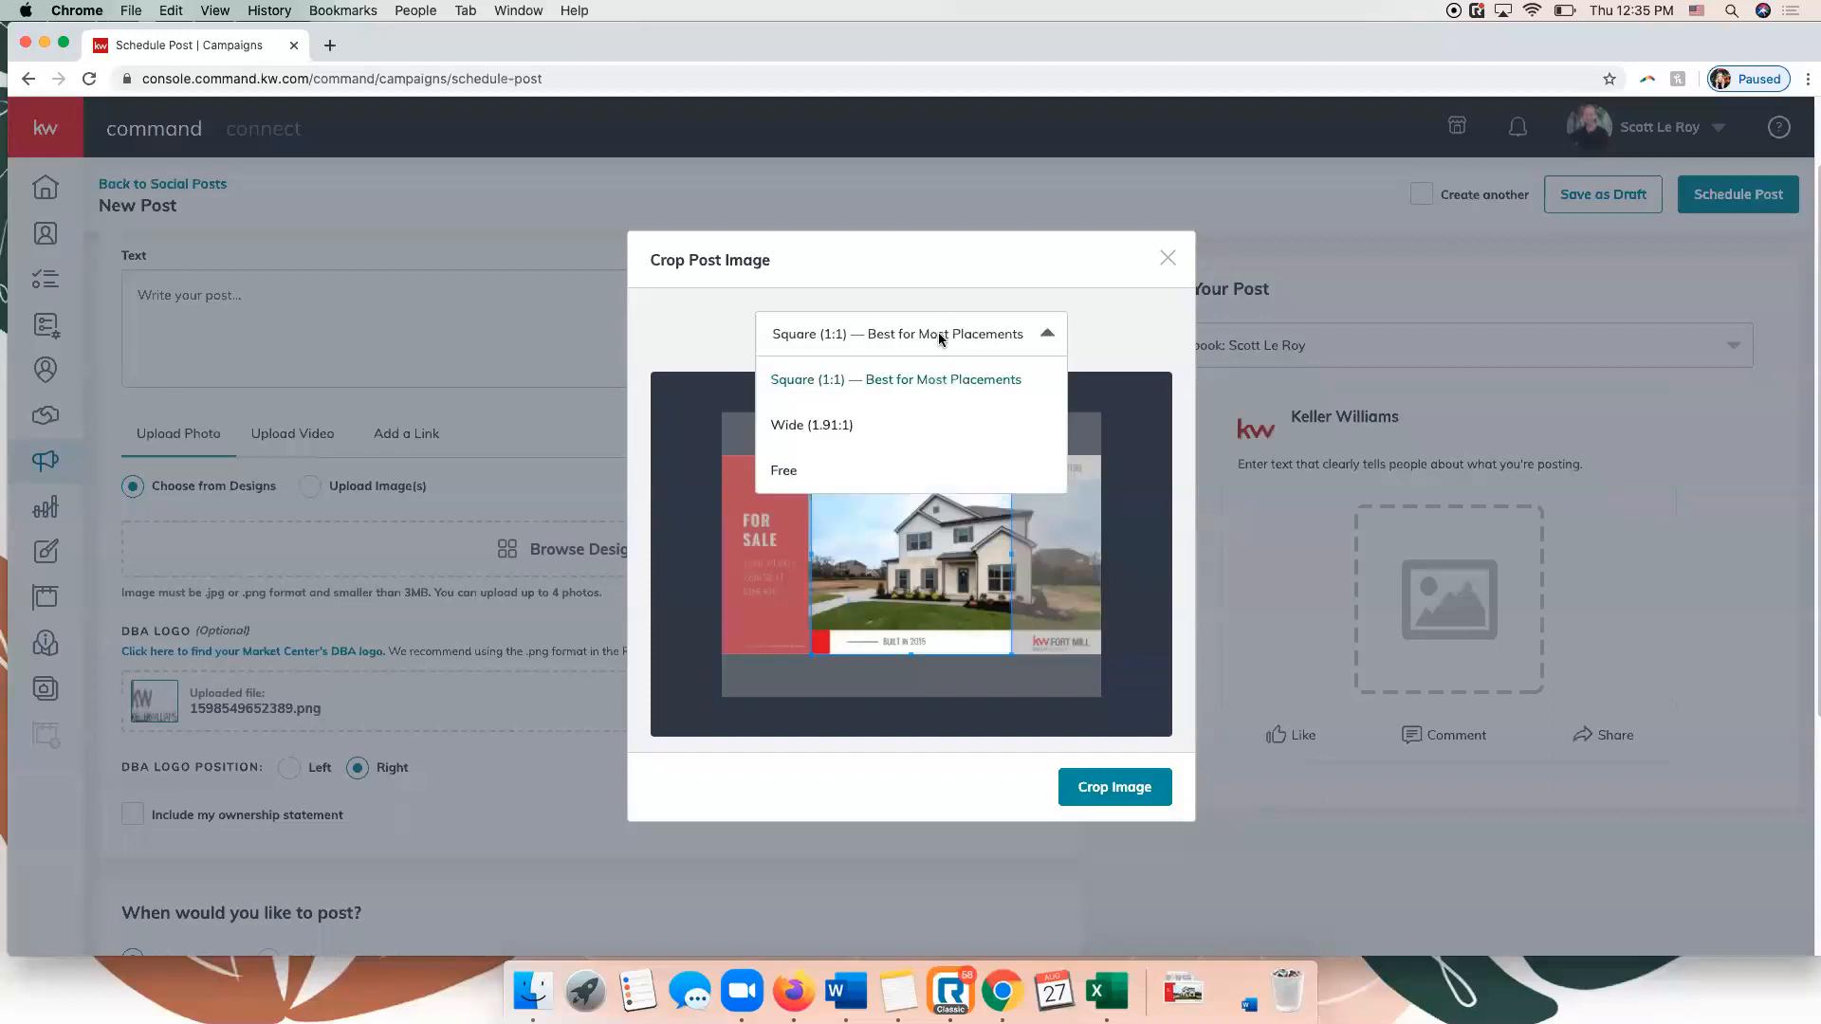
click(857, 422)
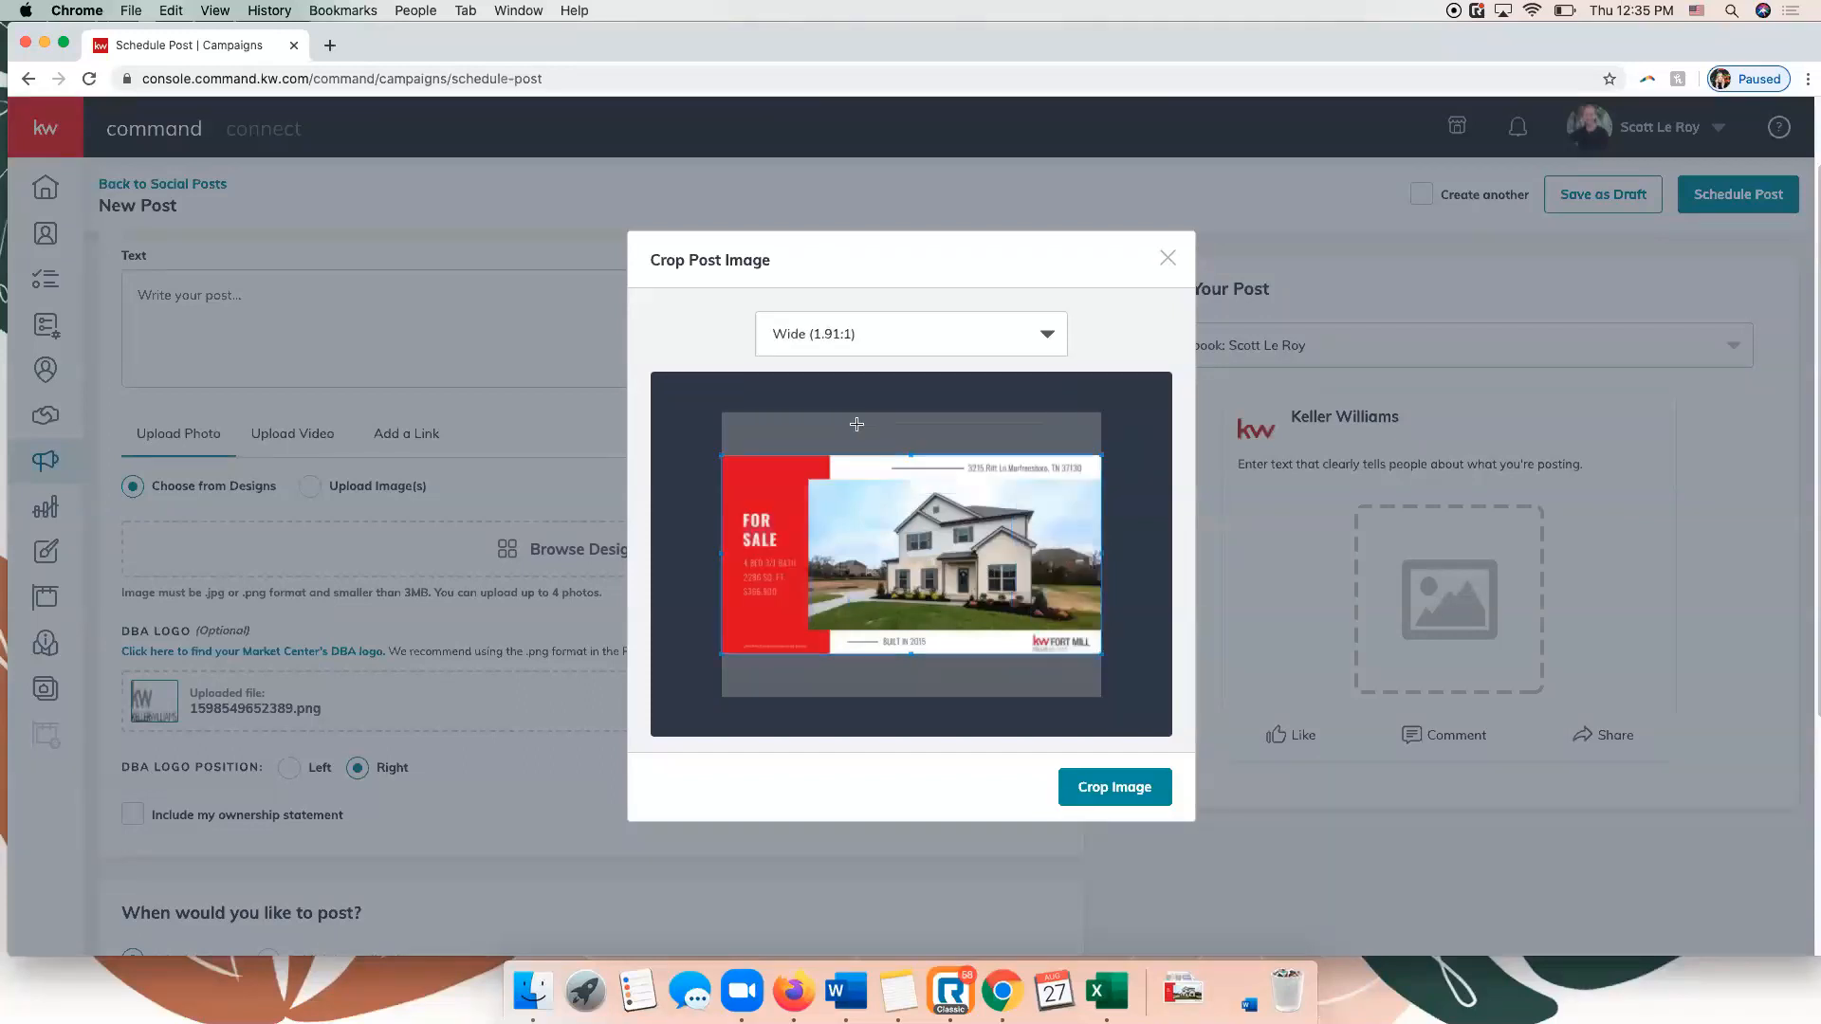
click(835, 334)
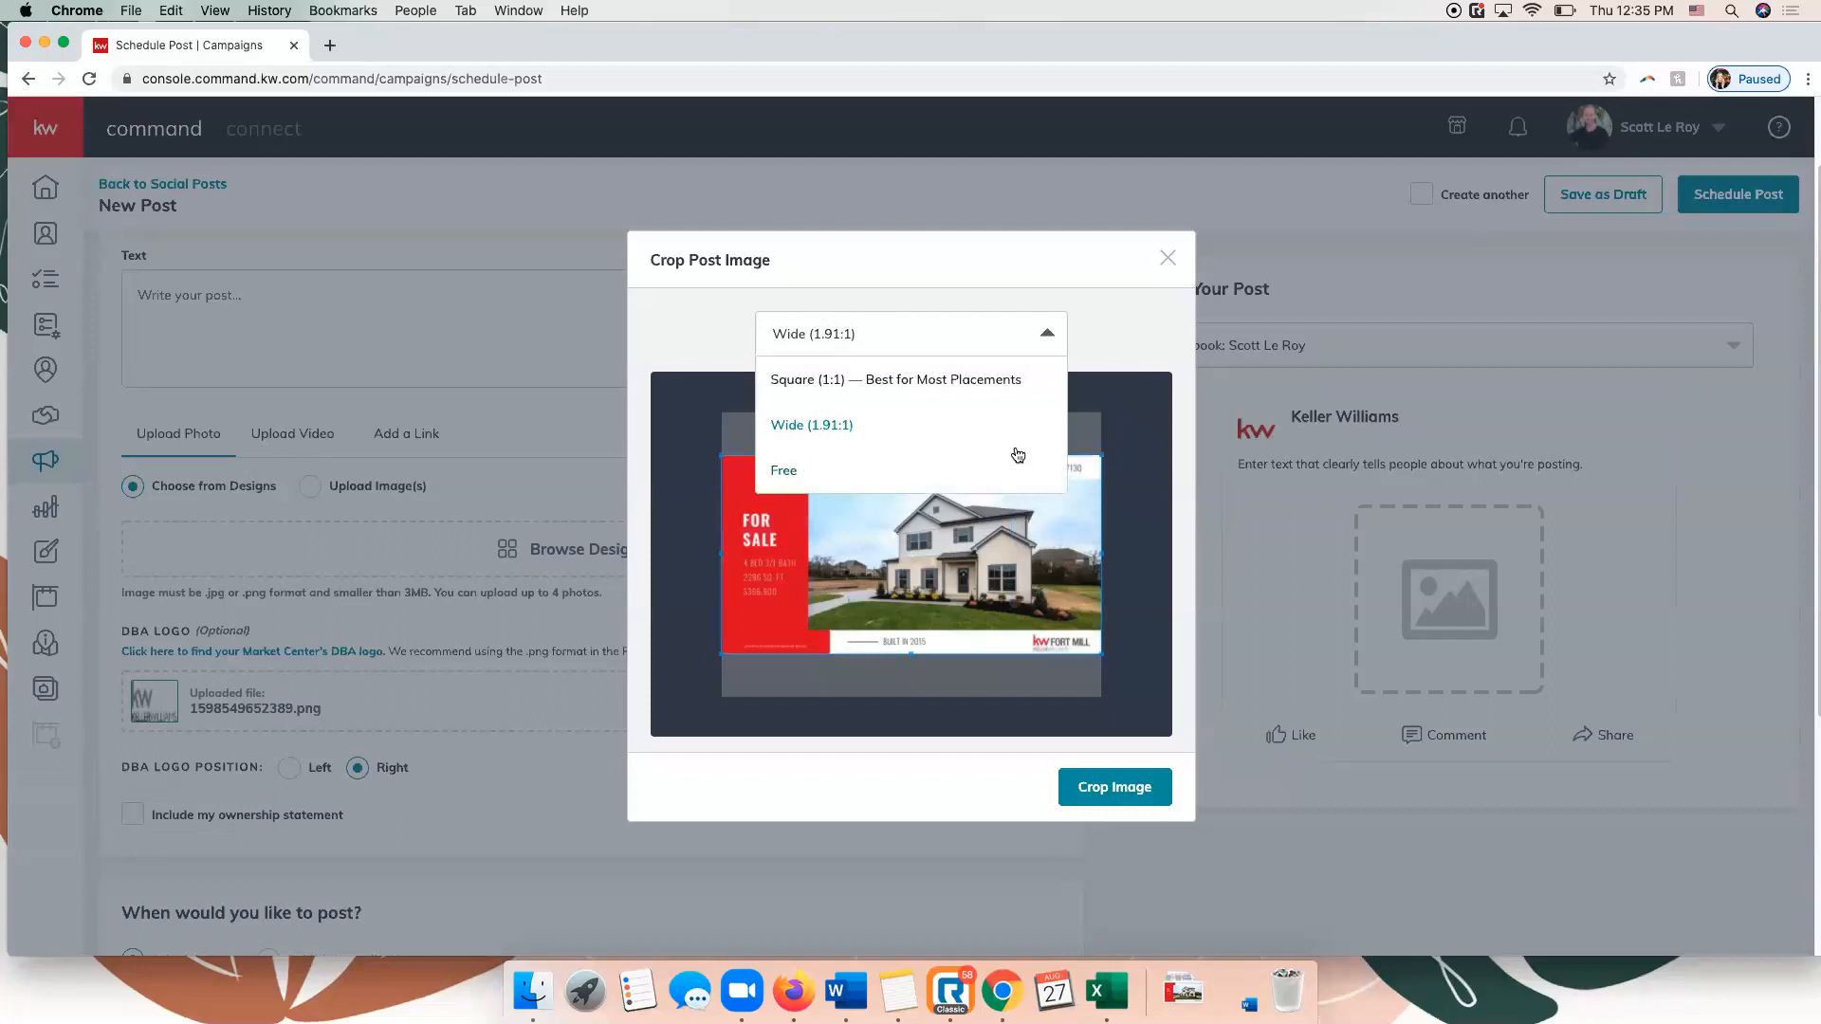
click(808, 429)
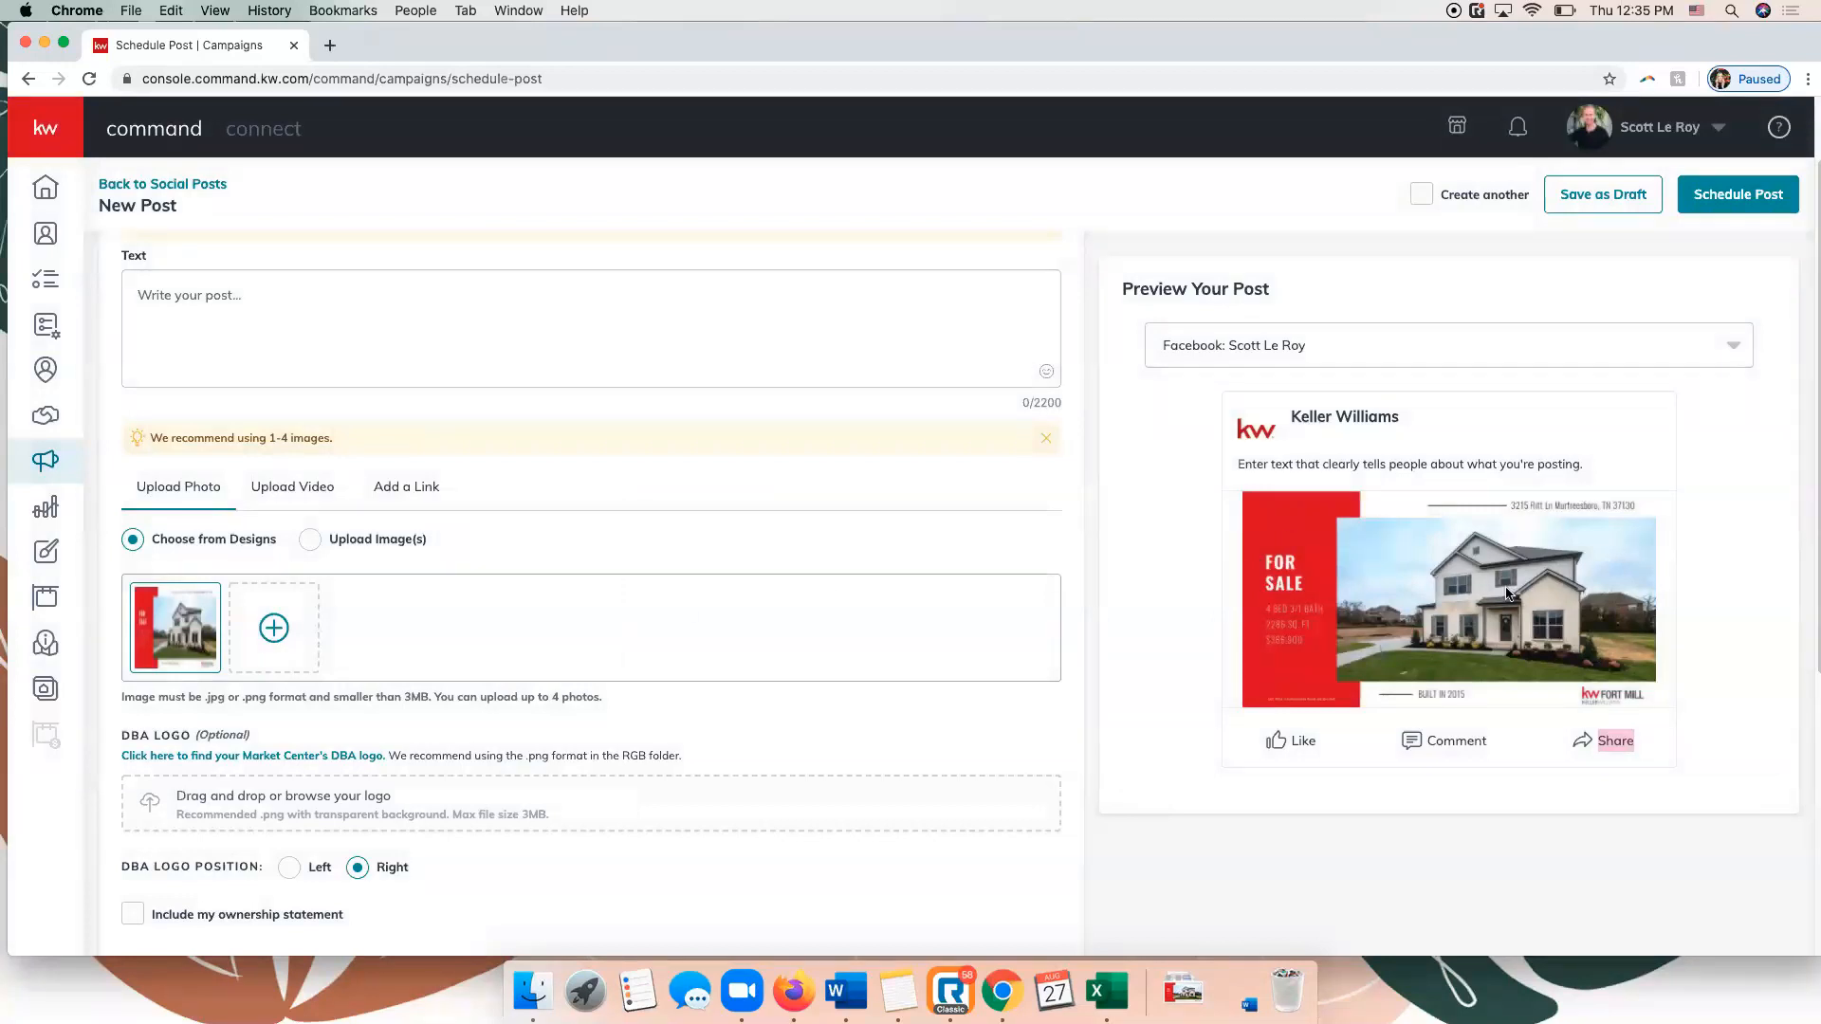
Write "Just Listed! Open this Saturday from 1-4pm!" as the opening line of the post text.
click(731, 326)
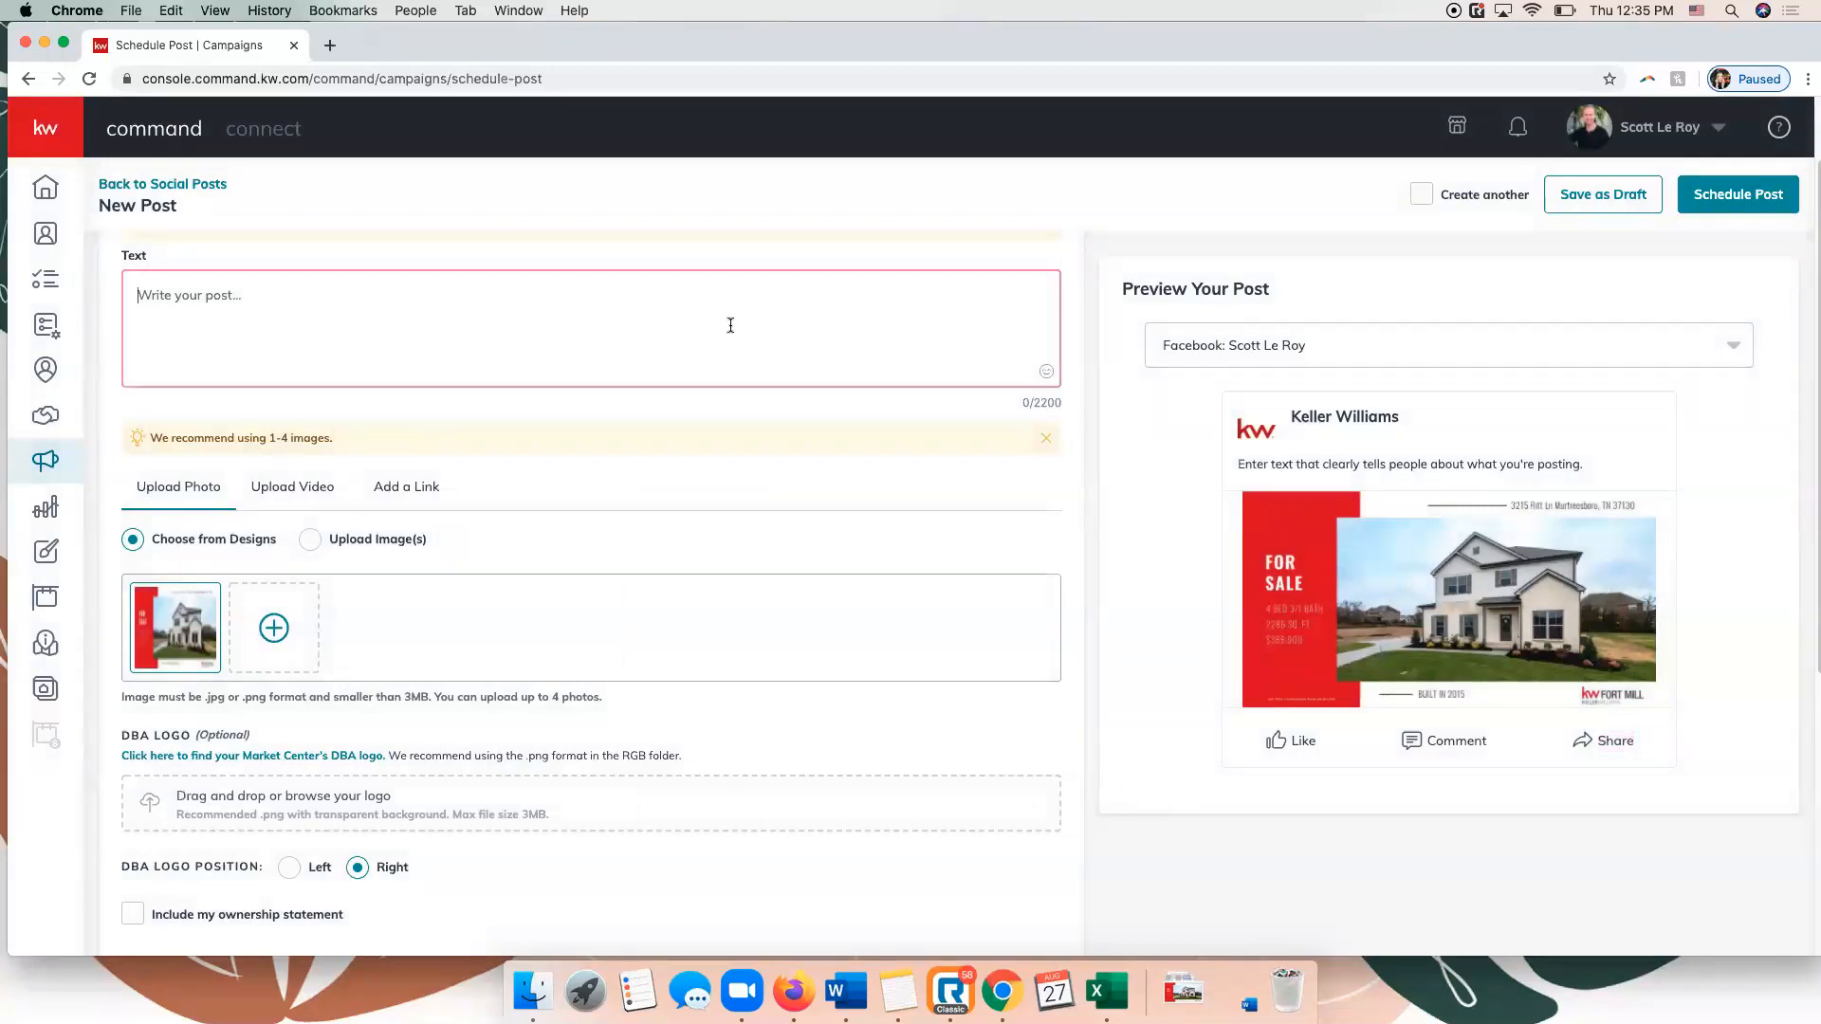
scroll(730, 325, up, 2)
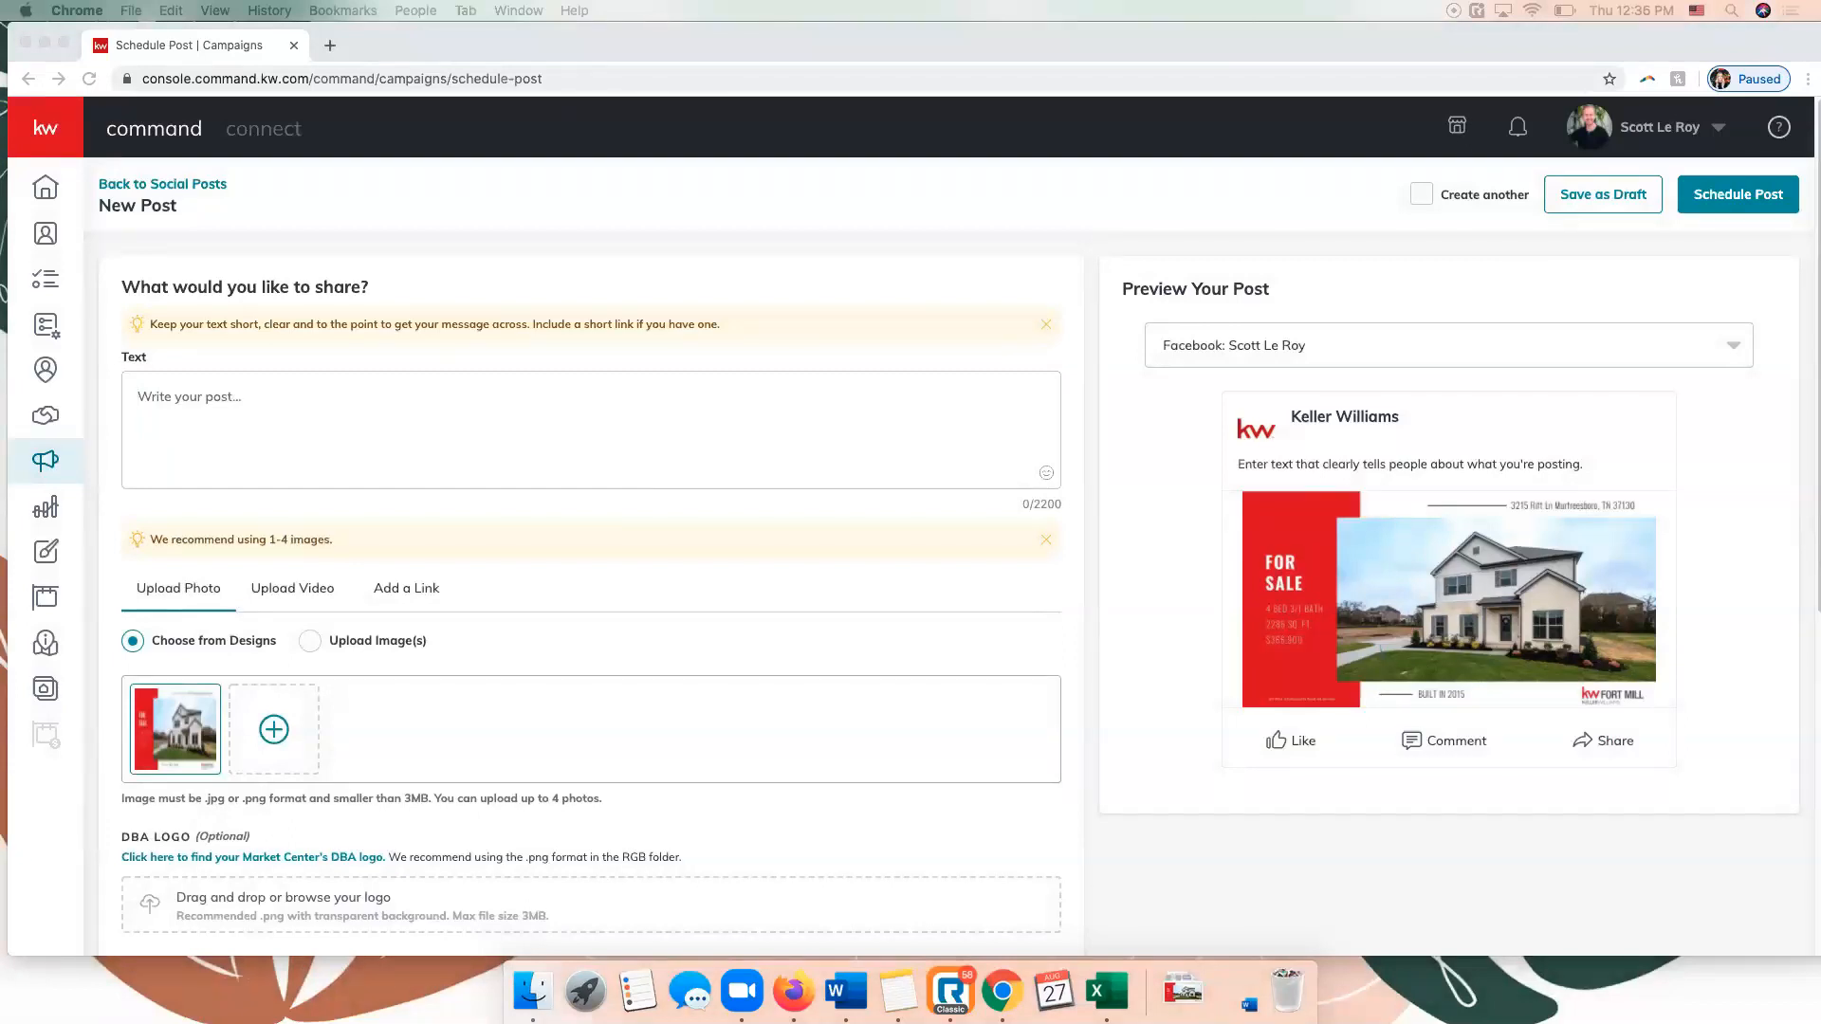
click(442, 402)
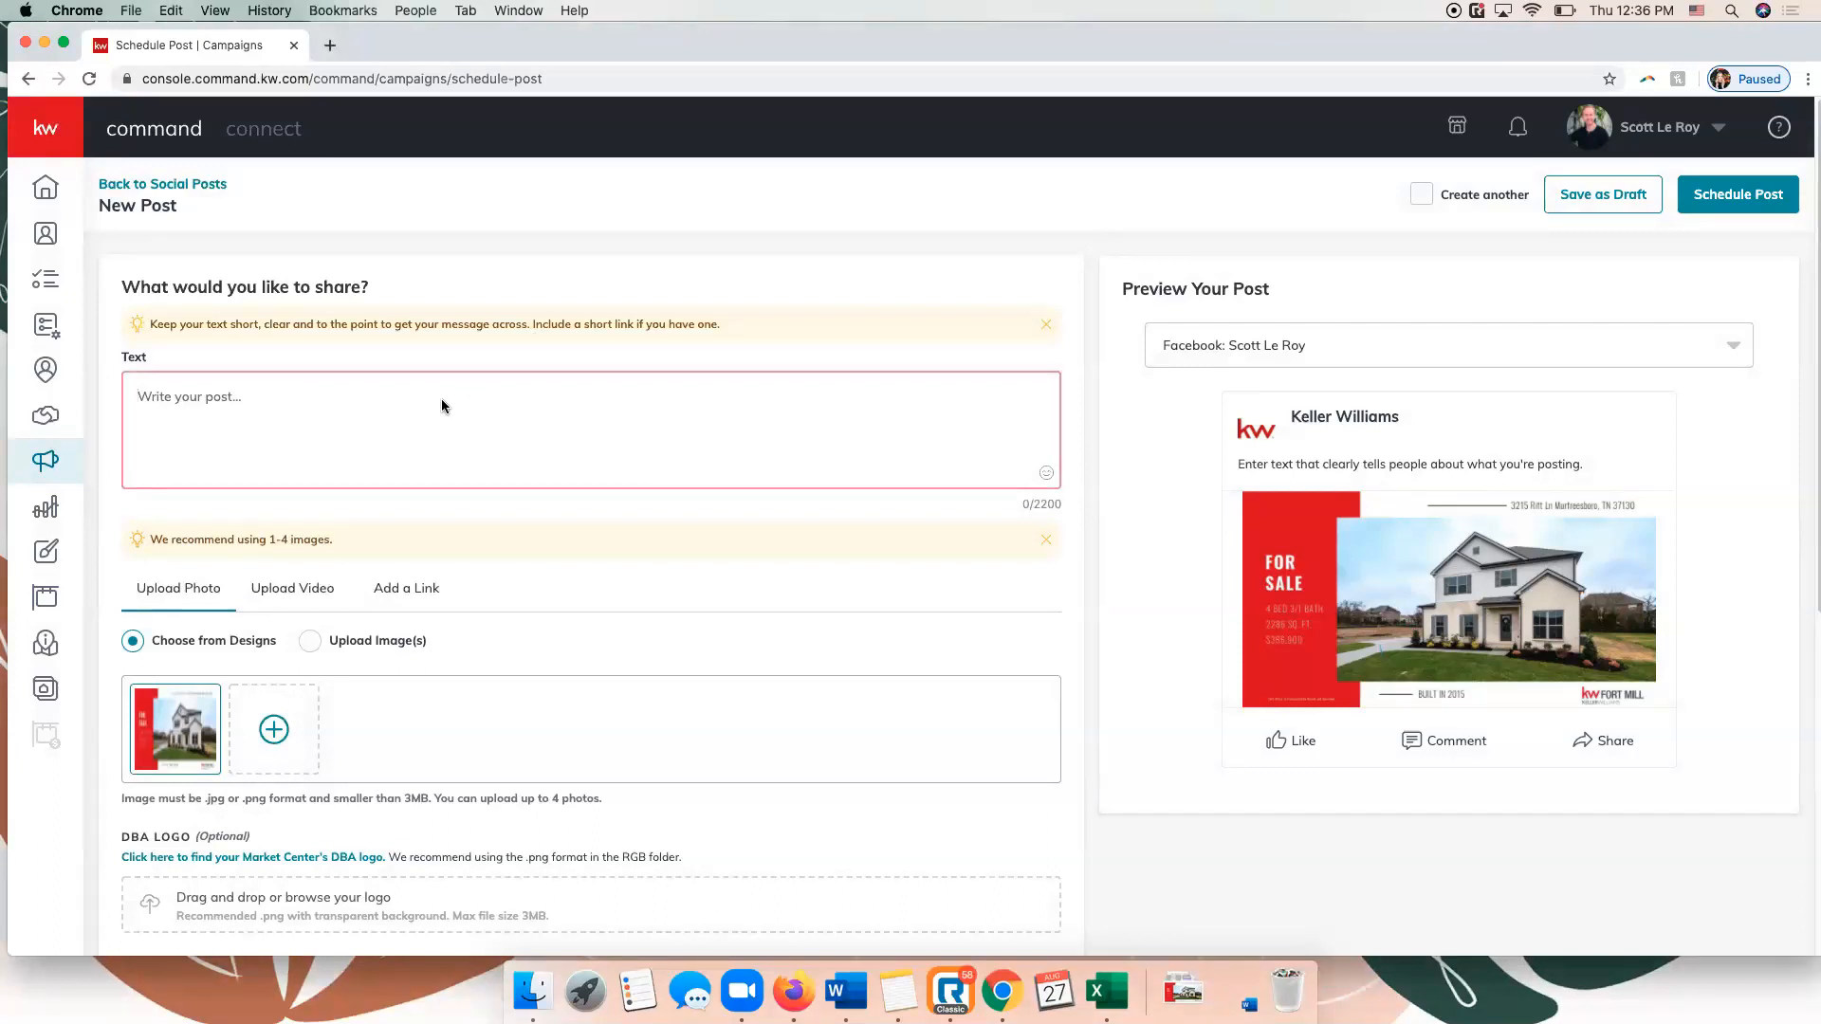
text(Just Listed! Open this Saturday from 1-4p)
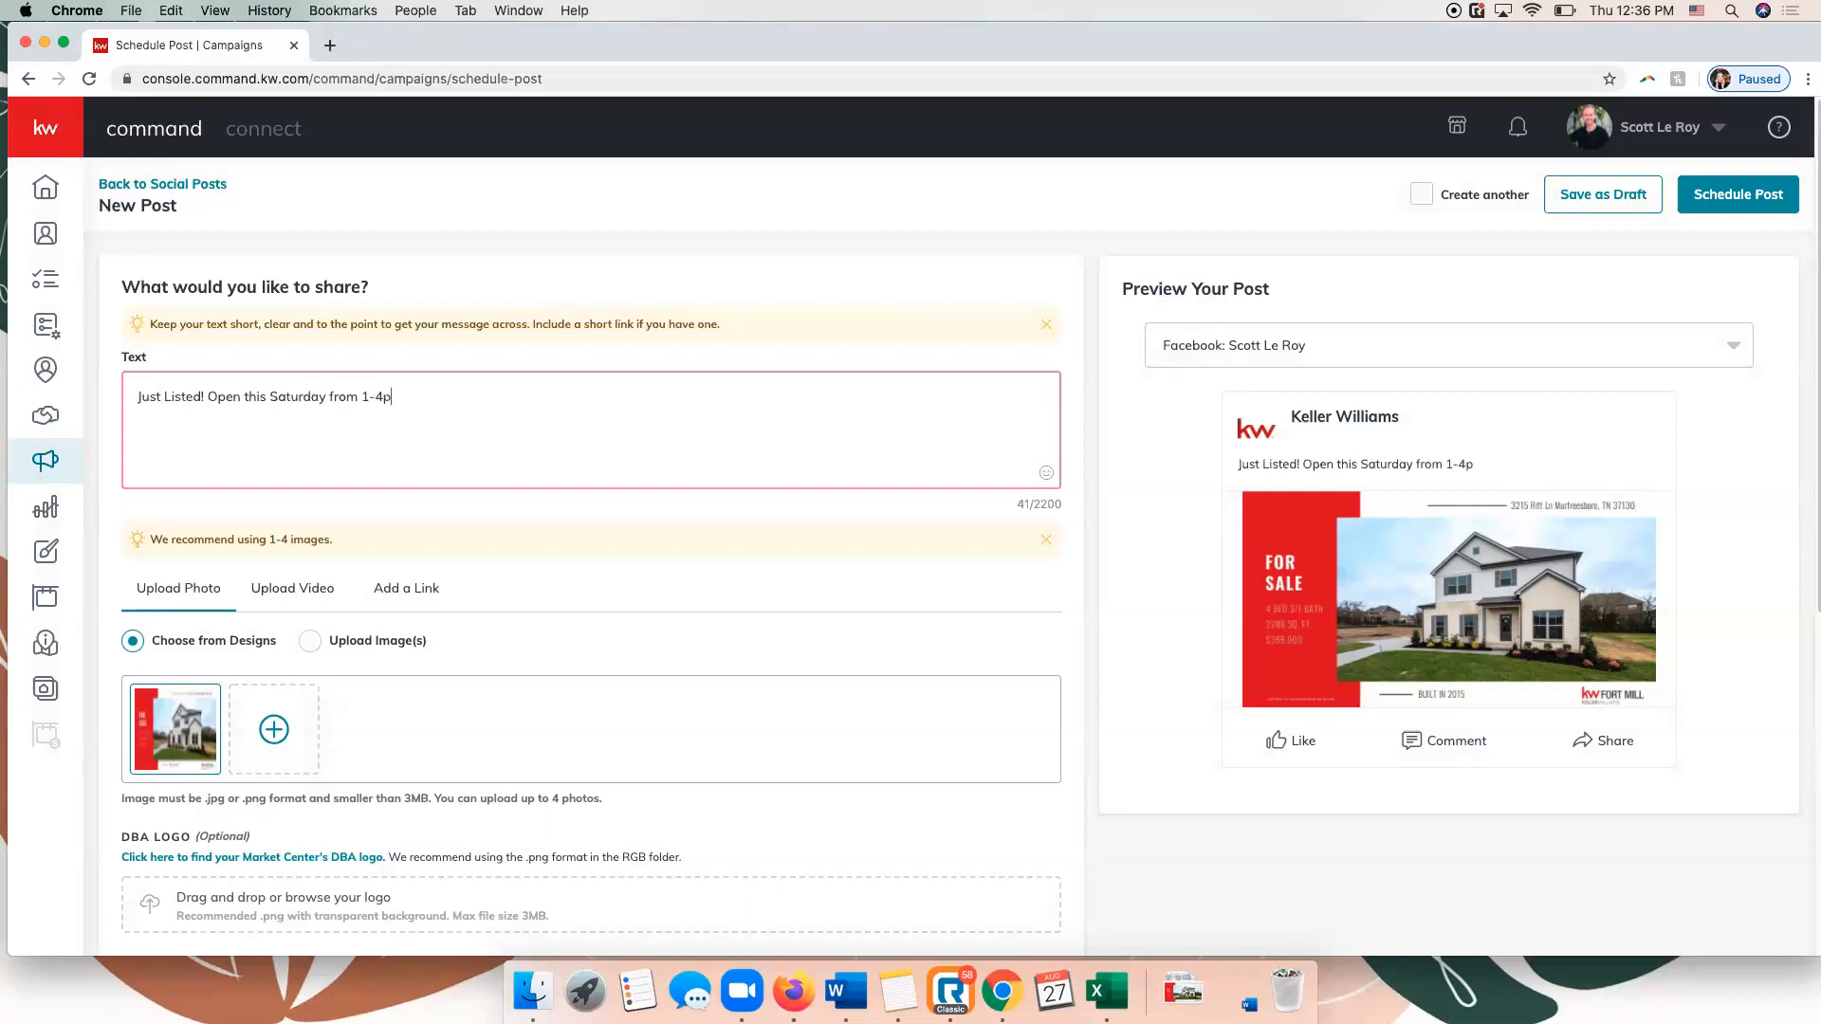
text(m!)
Paste the copied "Move In Ready!" listing description below the opening line and end the post with "Contact Today for More Information!".
key(Return)
text(Move In Ready! Gorgeous Boxwood 4 Bedroom Home boasts a dedicated Office AND a Master Bedroom on the Main, making this a desirable floor plan for many clients! Living room has a gas fireplace with a wood mantle, the kitchen is perfect for creating family meals and memories that will last a lifetime, Two Laundry Rooms - stack-able washer/dryer connection in Master Closet AND Laundry Room upstairs, and there's a covered patio in the back. This is an Entertainer's Dream Floor Plan!)
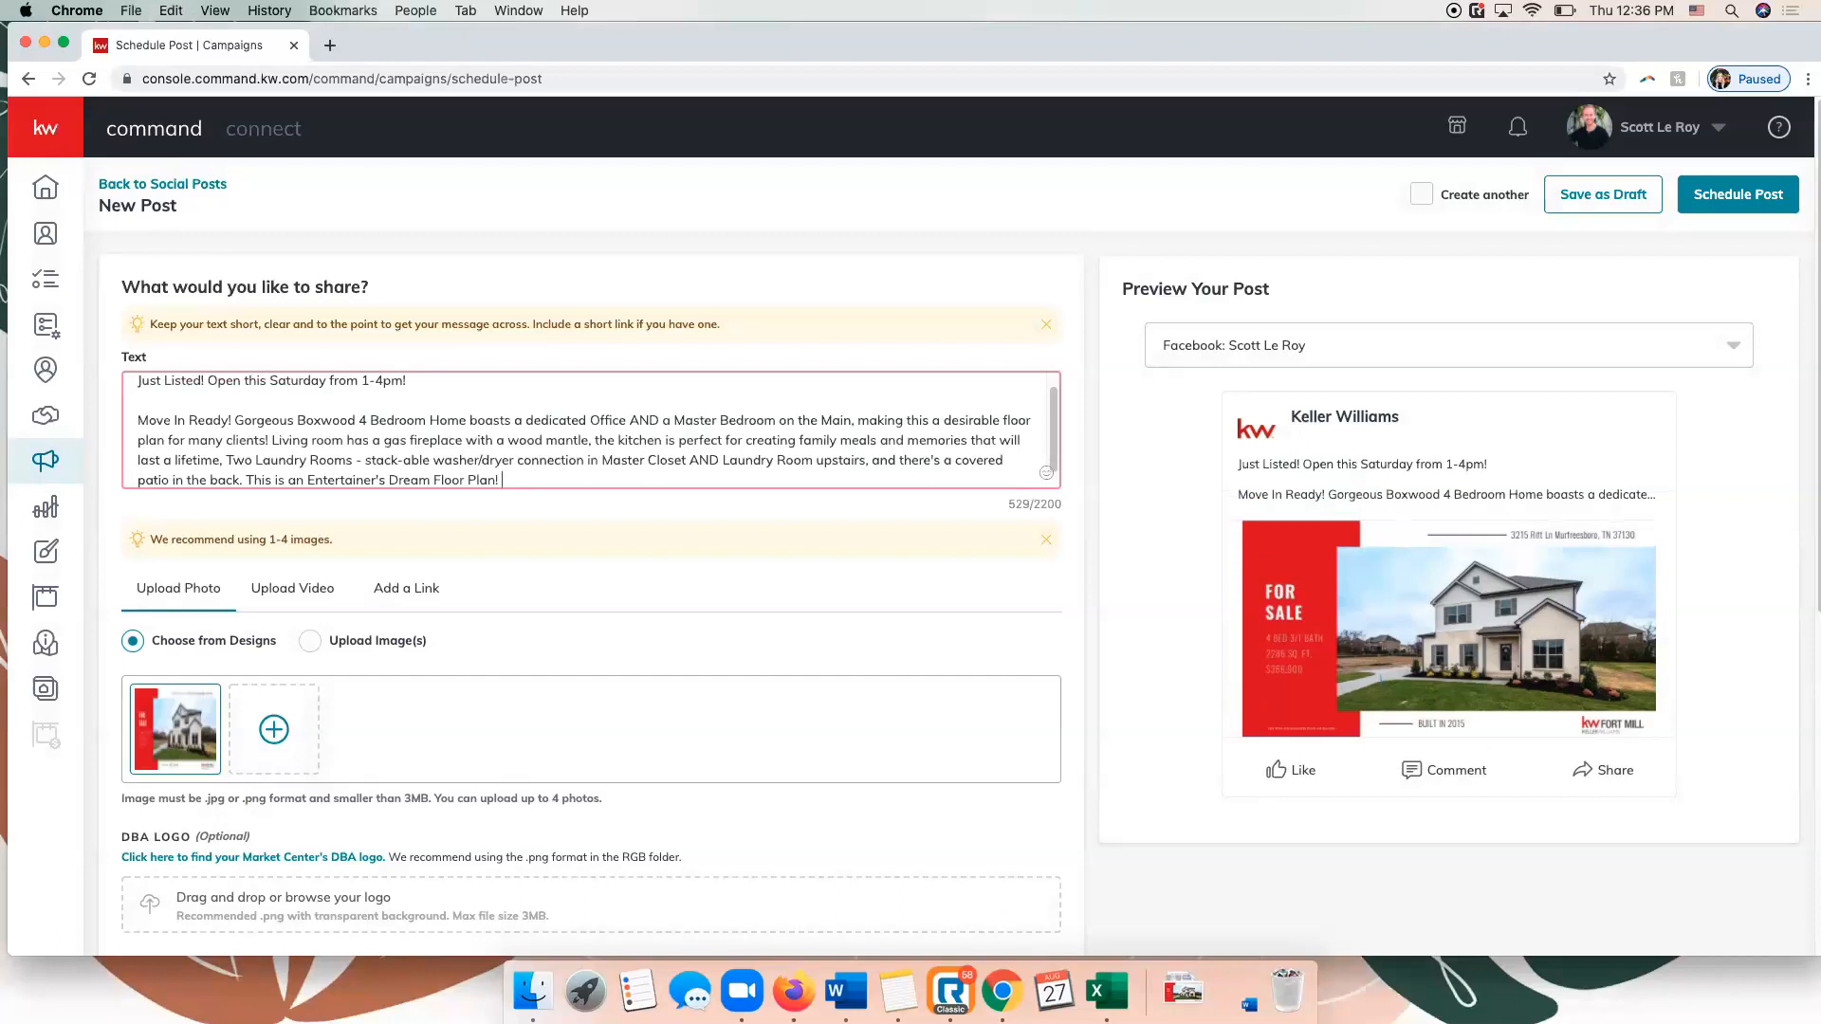
key(Return)
key(Return)
text(Cont)
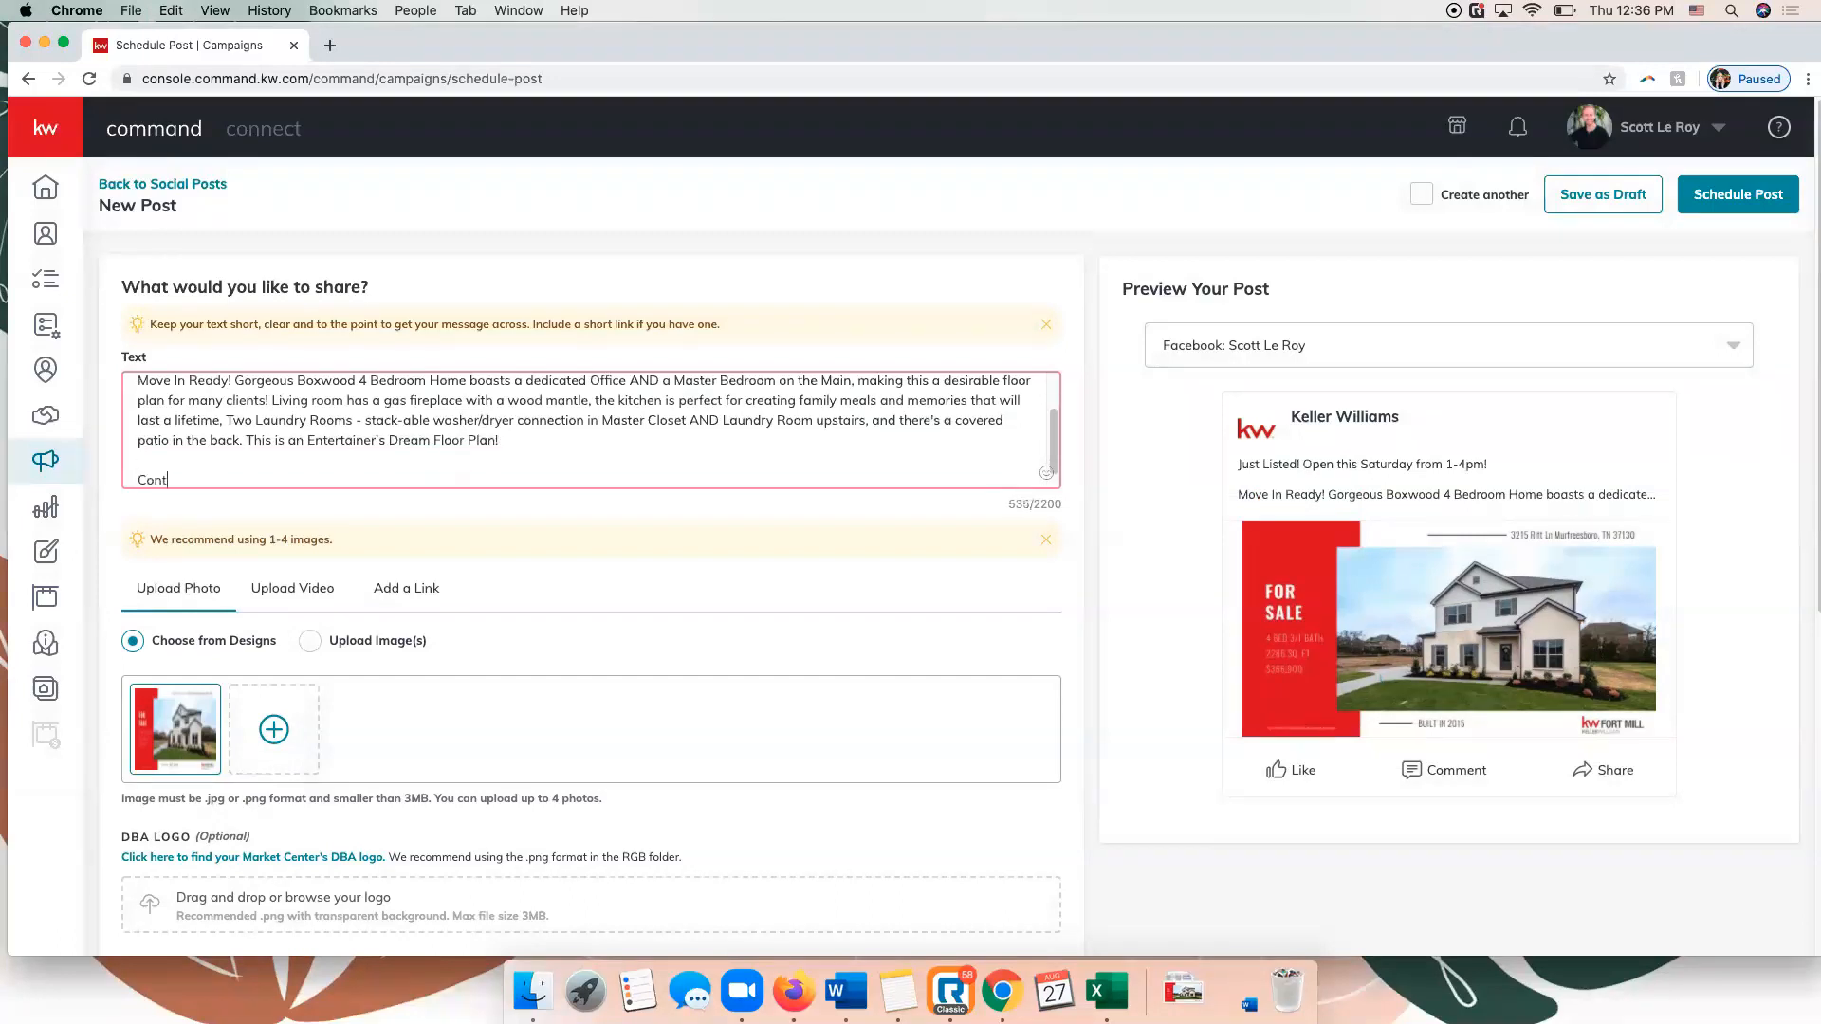
text(act Today for More Information!)
scroll(429, 402, up, 2)
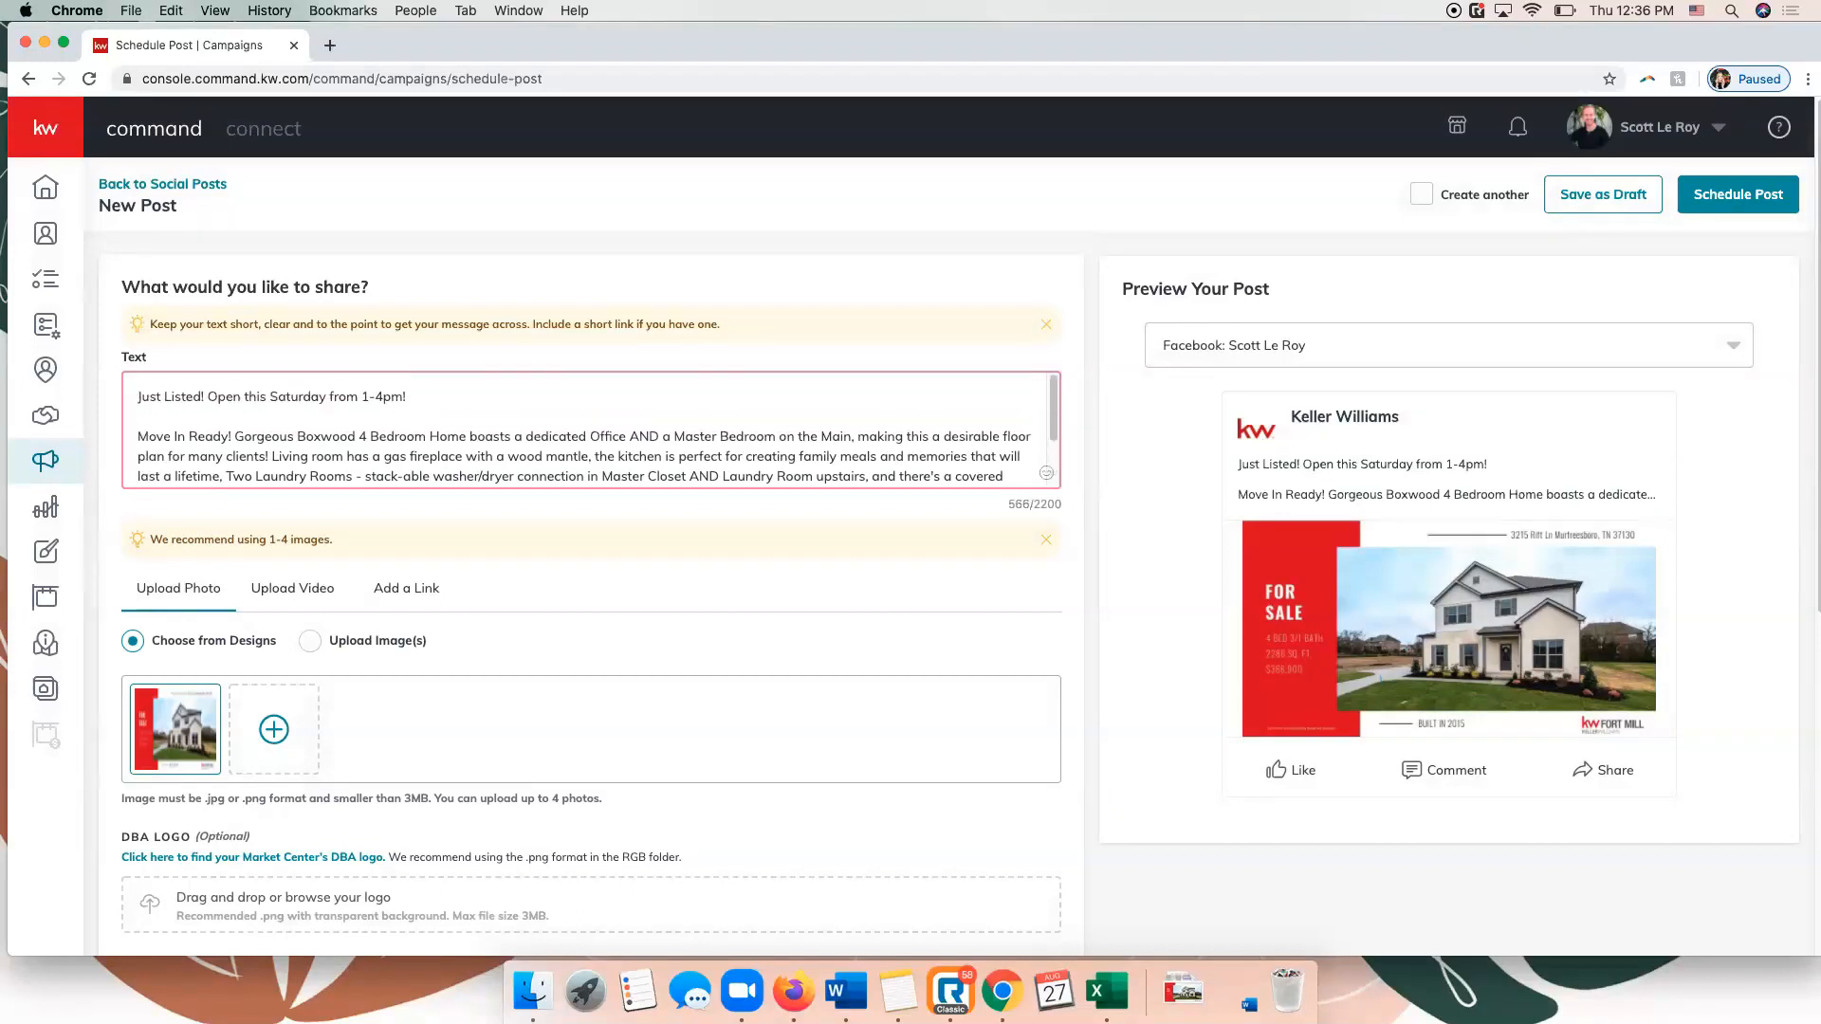
scroll(429, 402, down, 3)
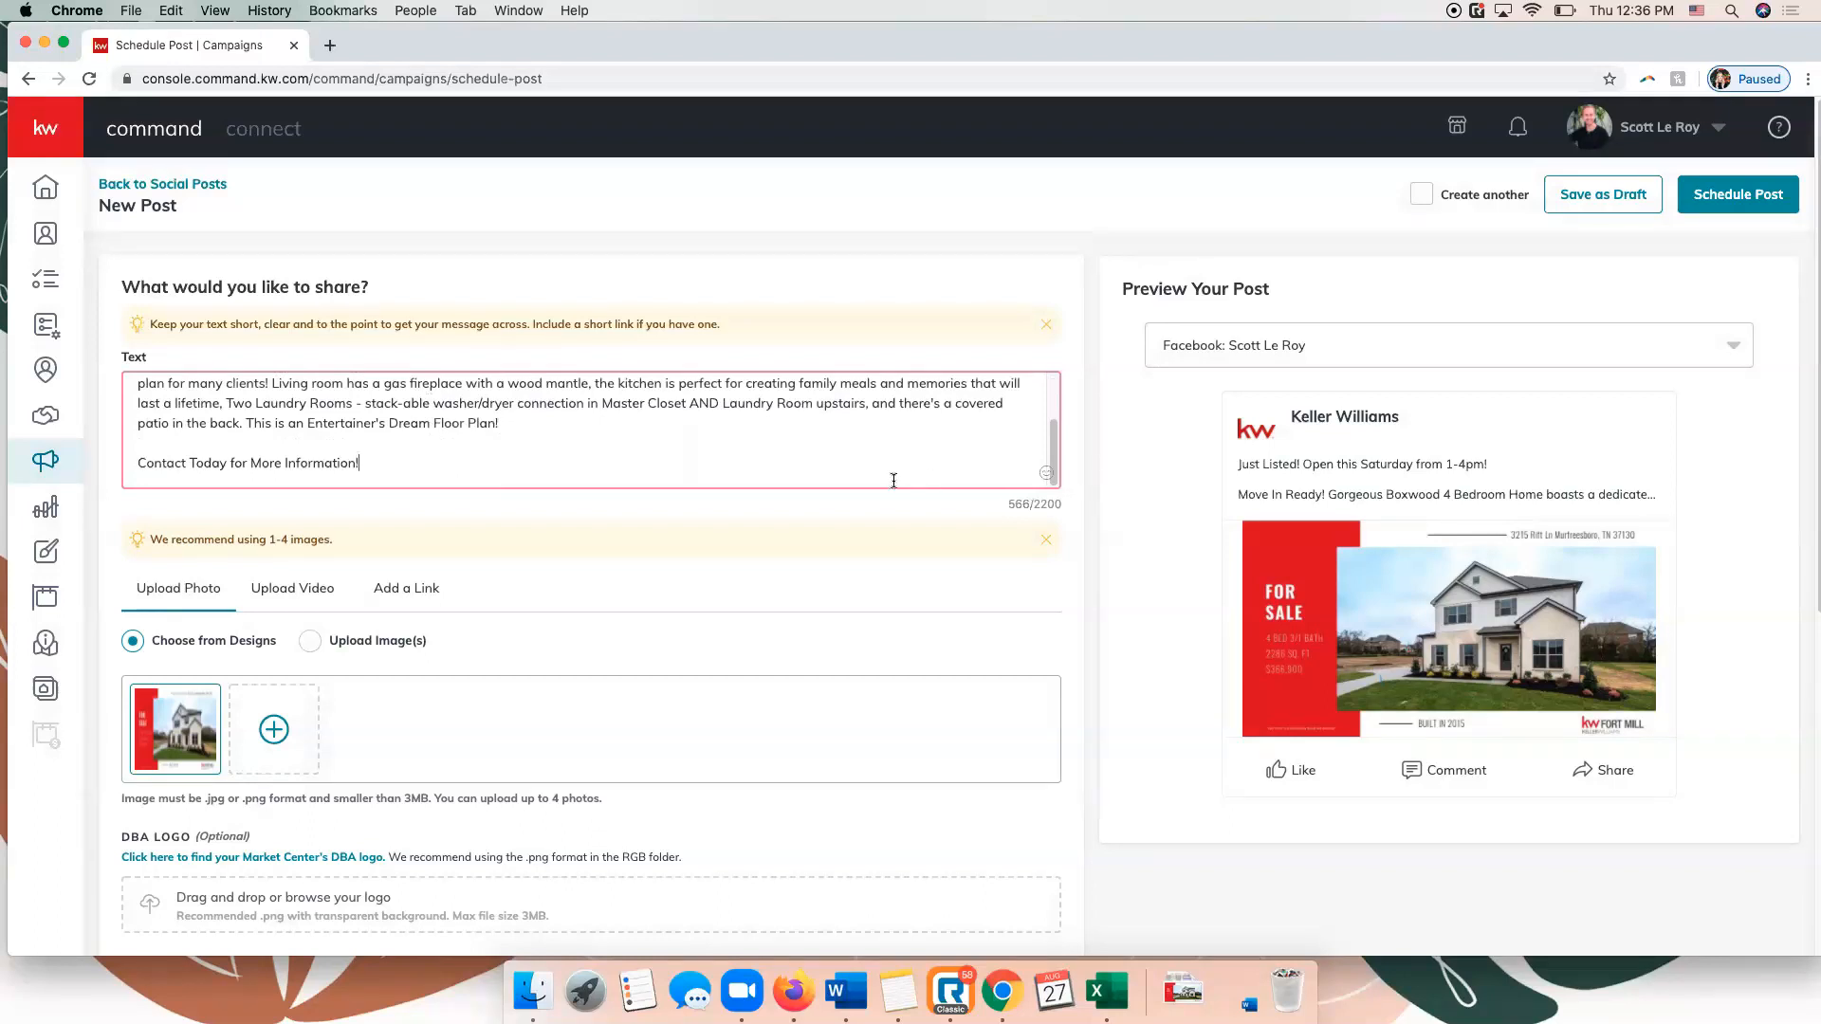
scroll(541, 436, up, 3)
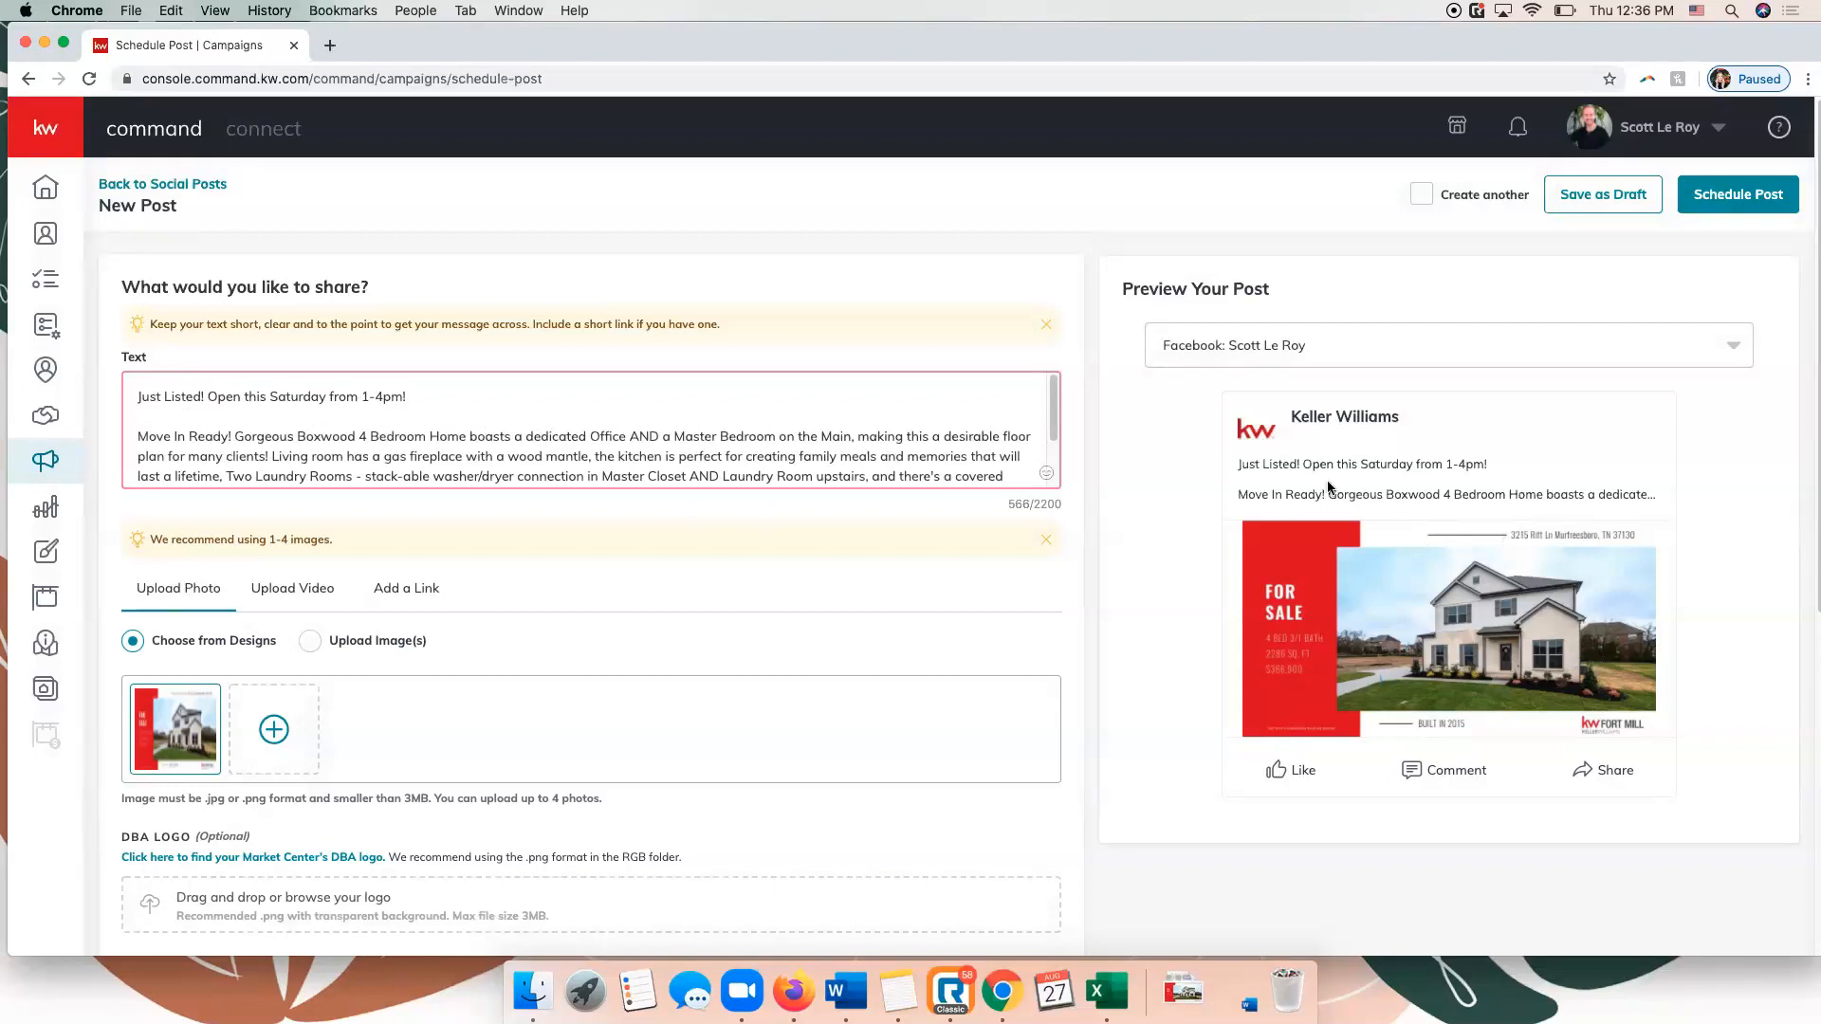
Schedule the post's publishing time for August 29, 2020 at 11:00 AM.
scroll(825, 548, down, 5)
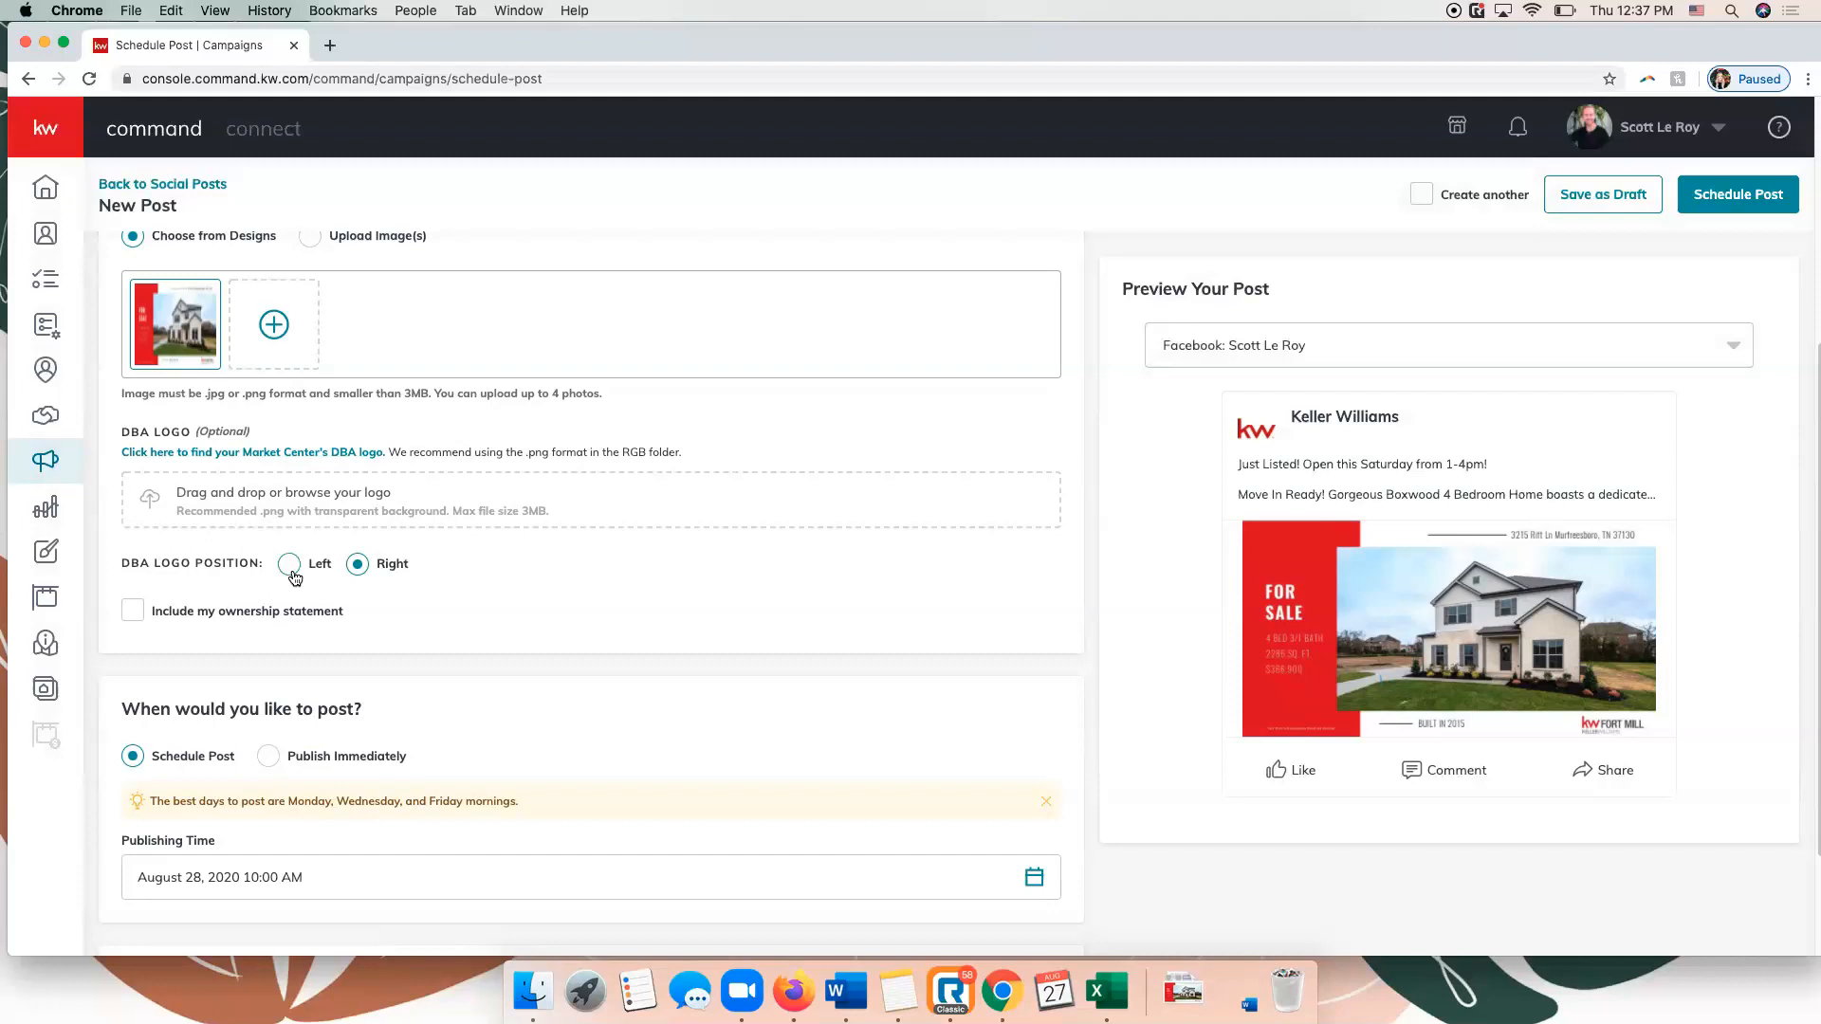
scroll(375, 576, down, 3)
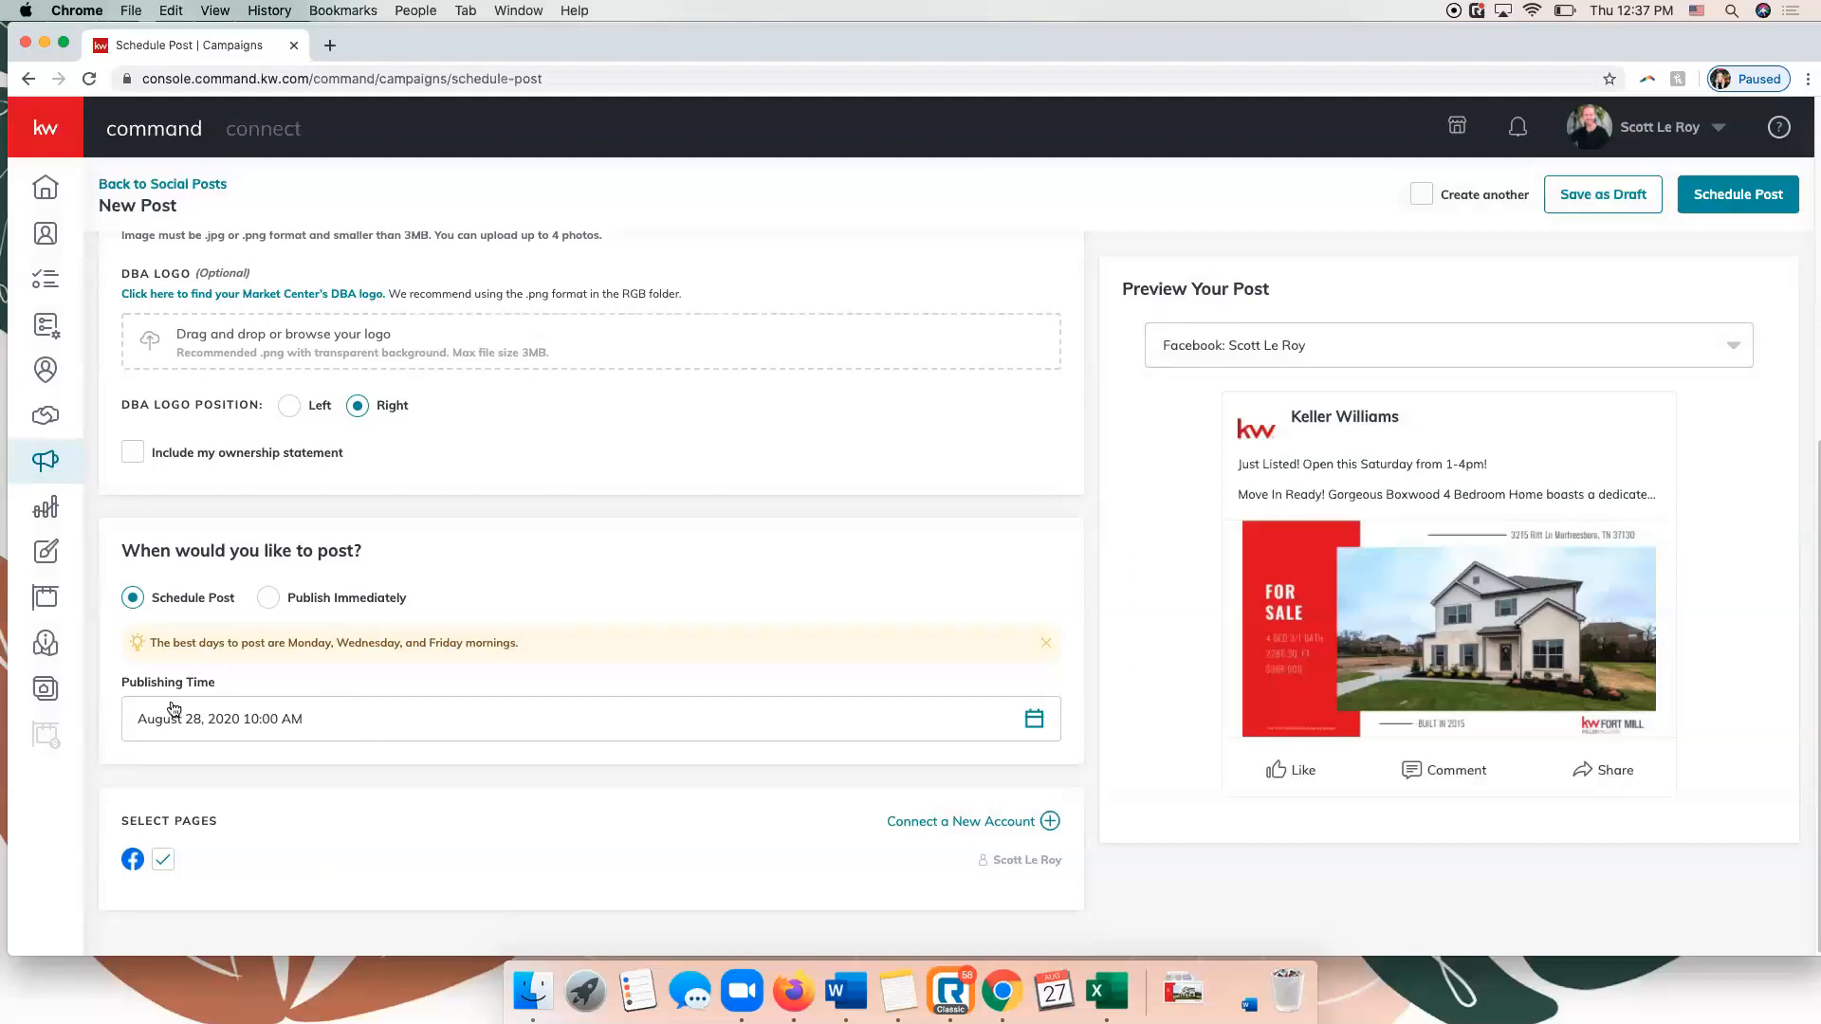
click(713, 719)
scroll(713, 726, down, 3)
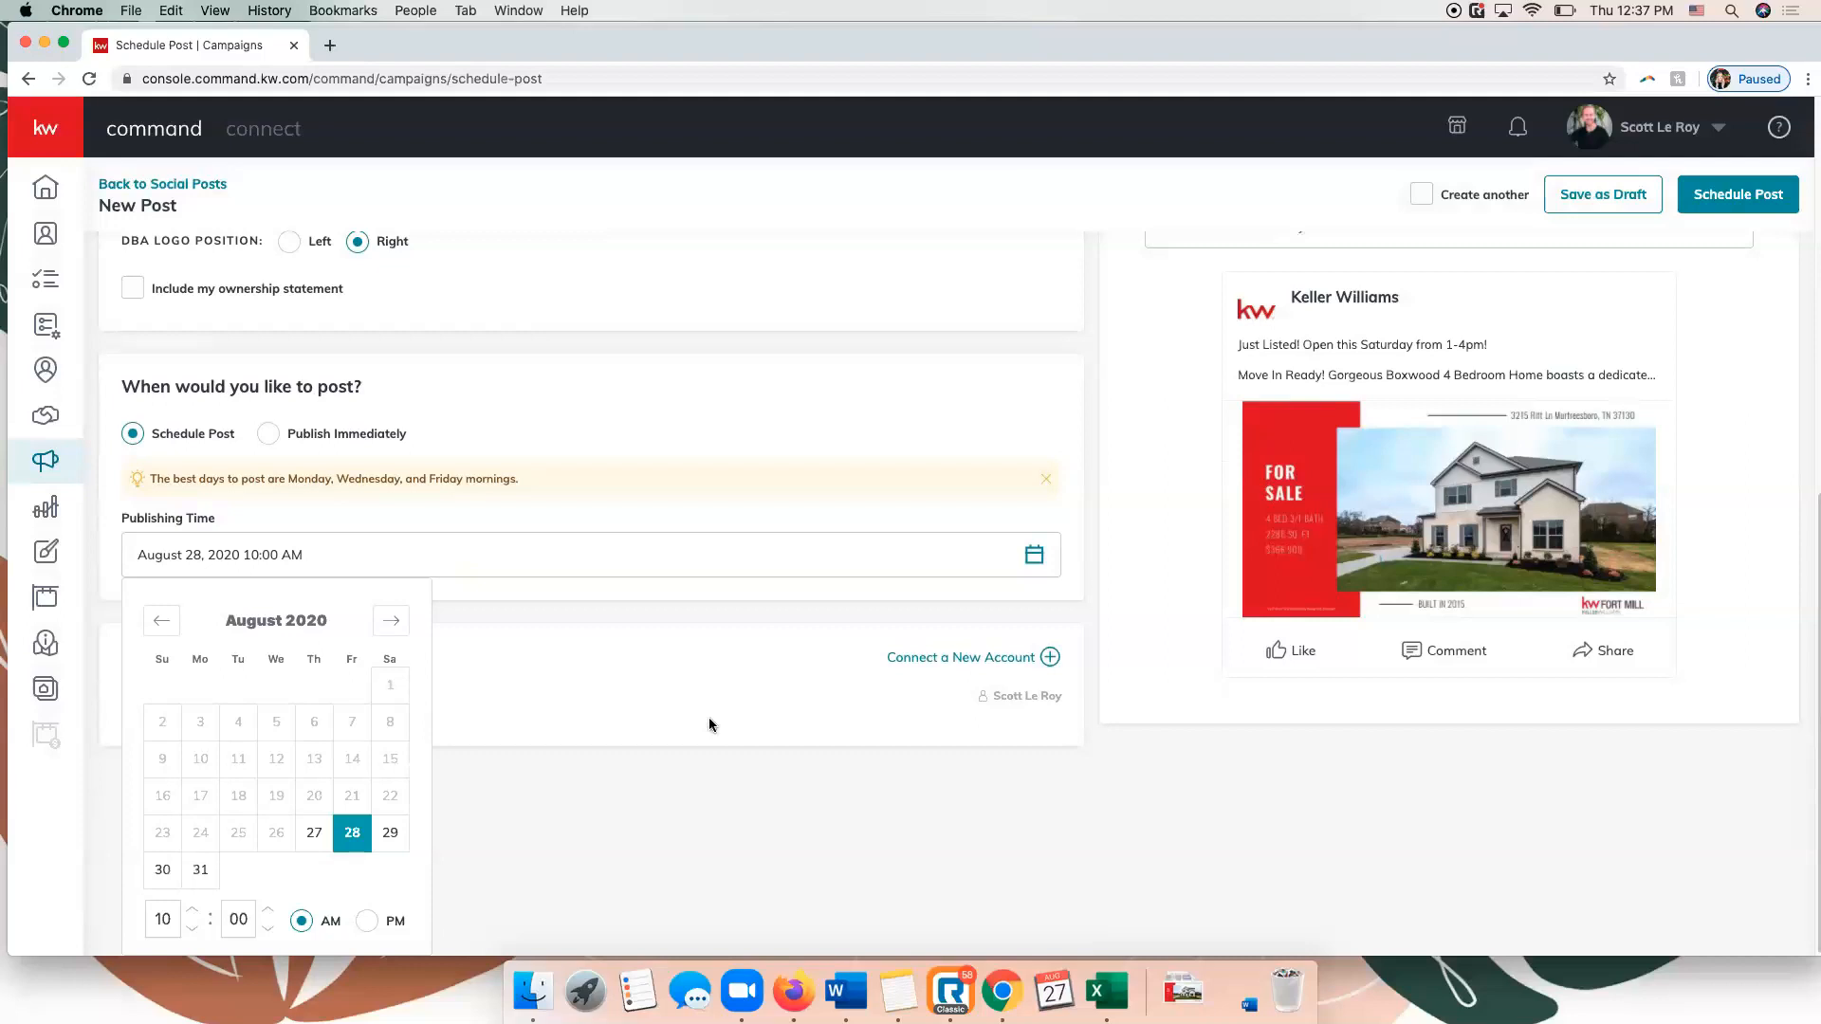
click(390, 833)
double_click(161, 927)
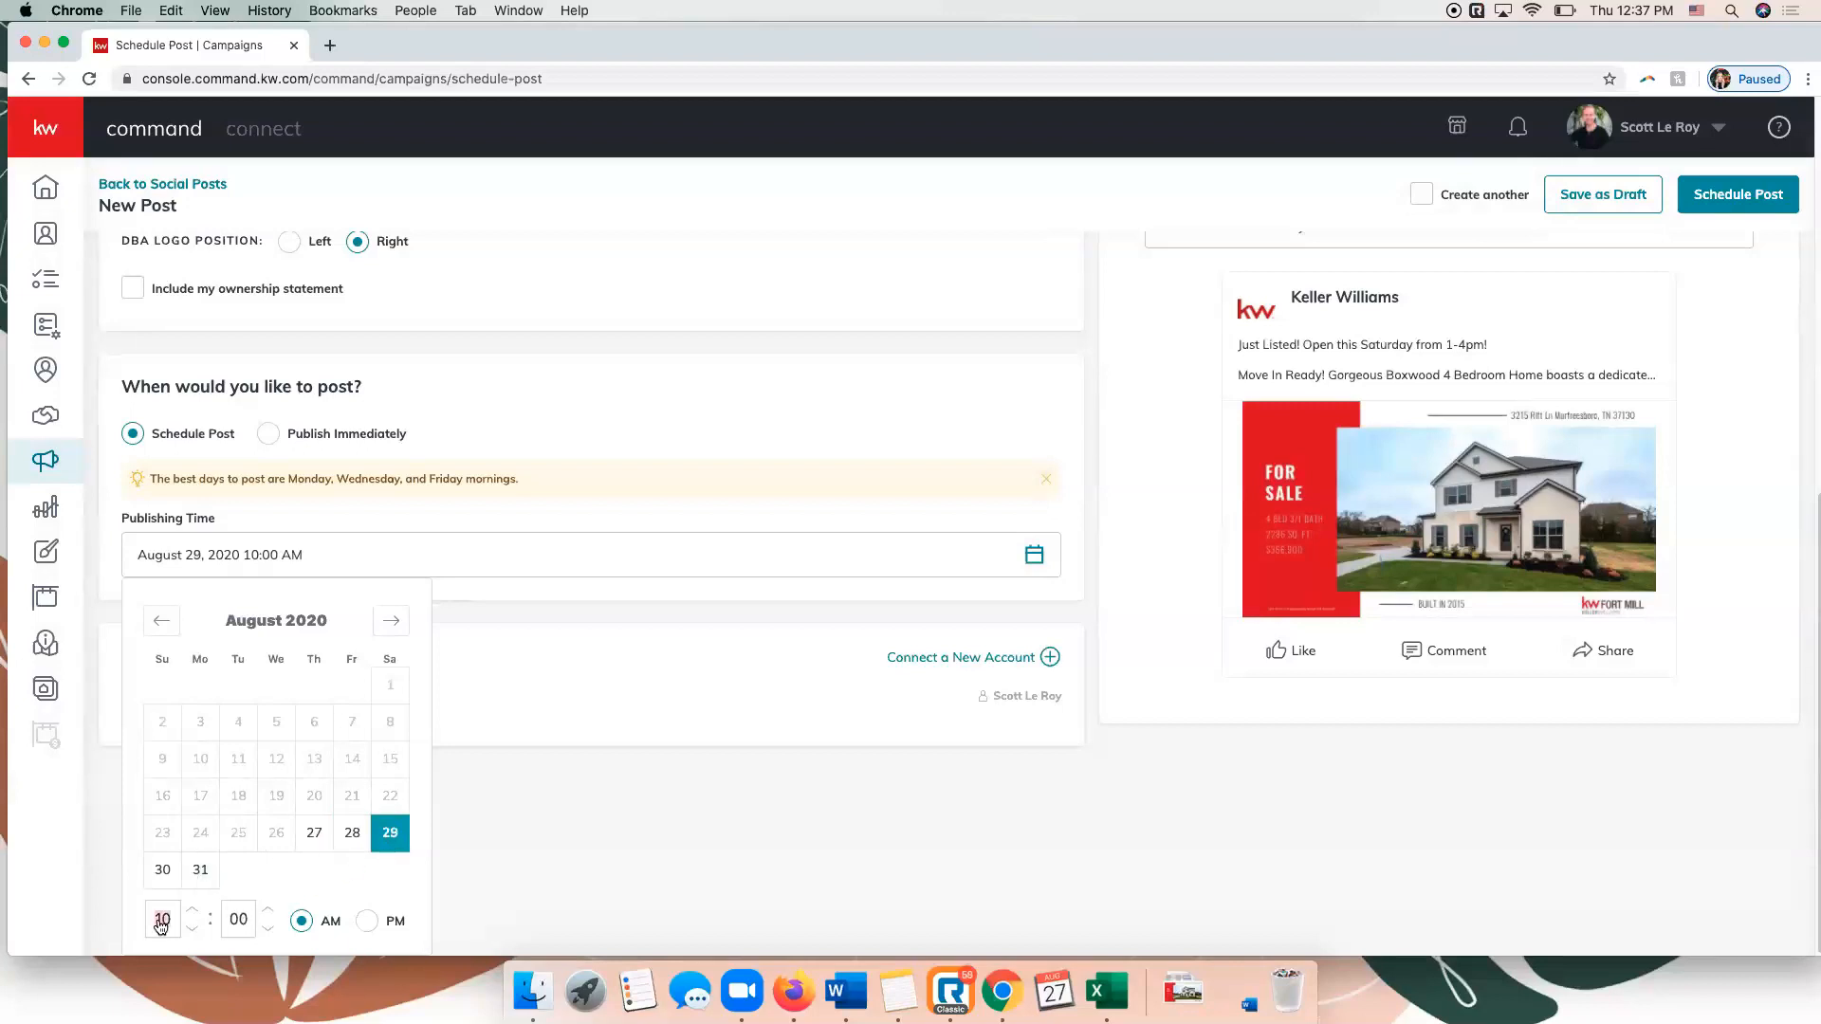
text(11)
click(514, 670)
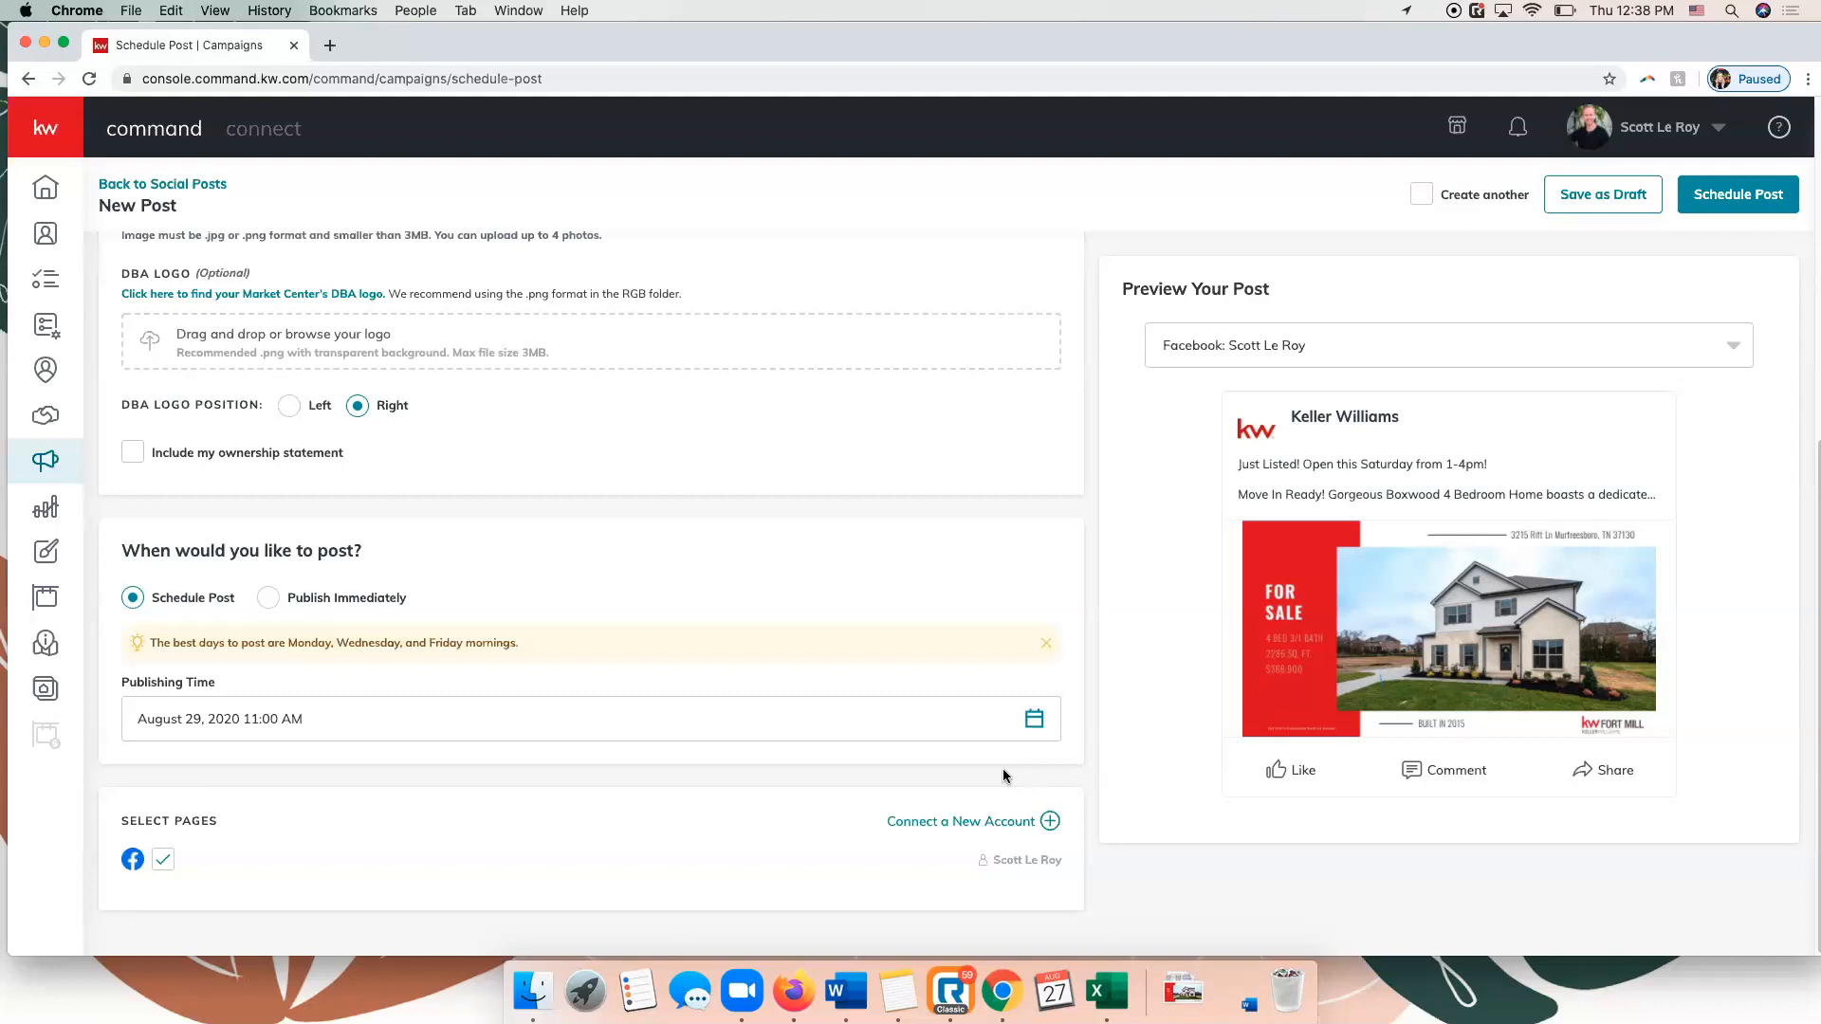
Choose the Facebook account for the post preview and save the post as a draft.
scroll(1015, 721, up, 6)
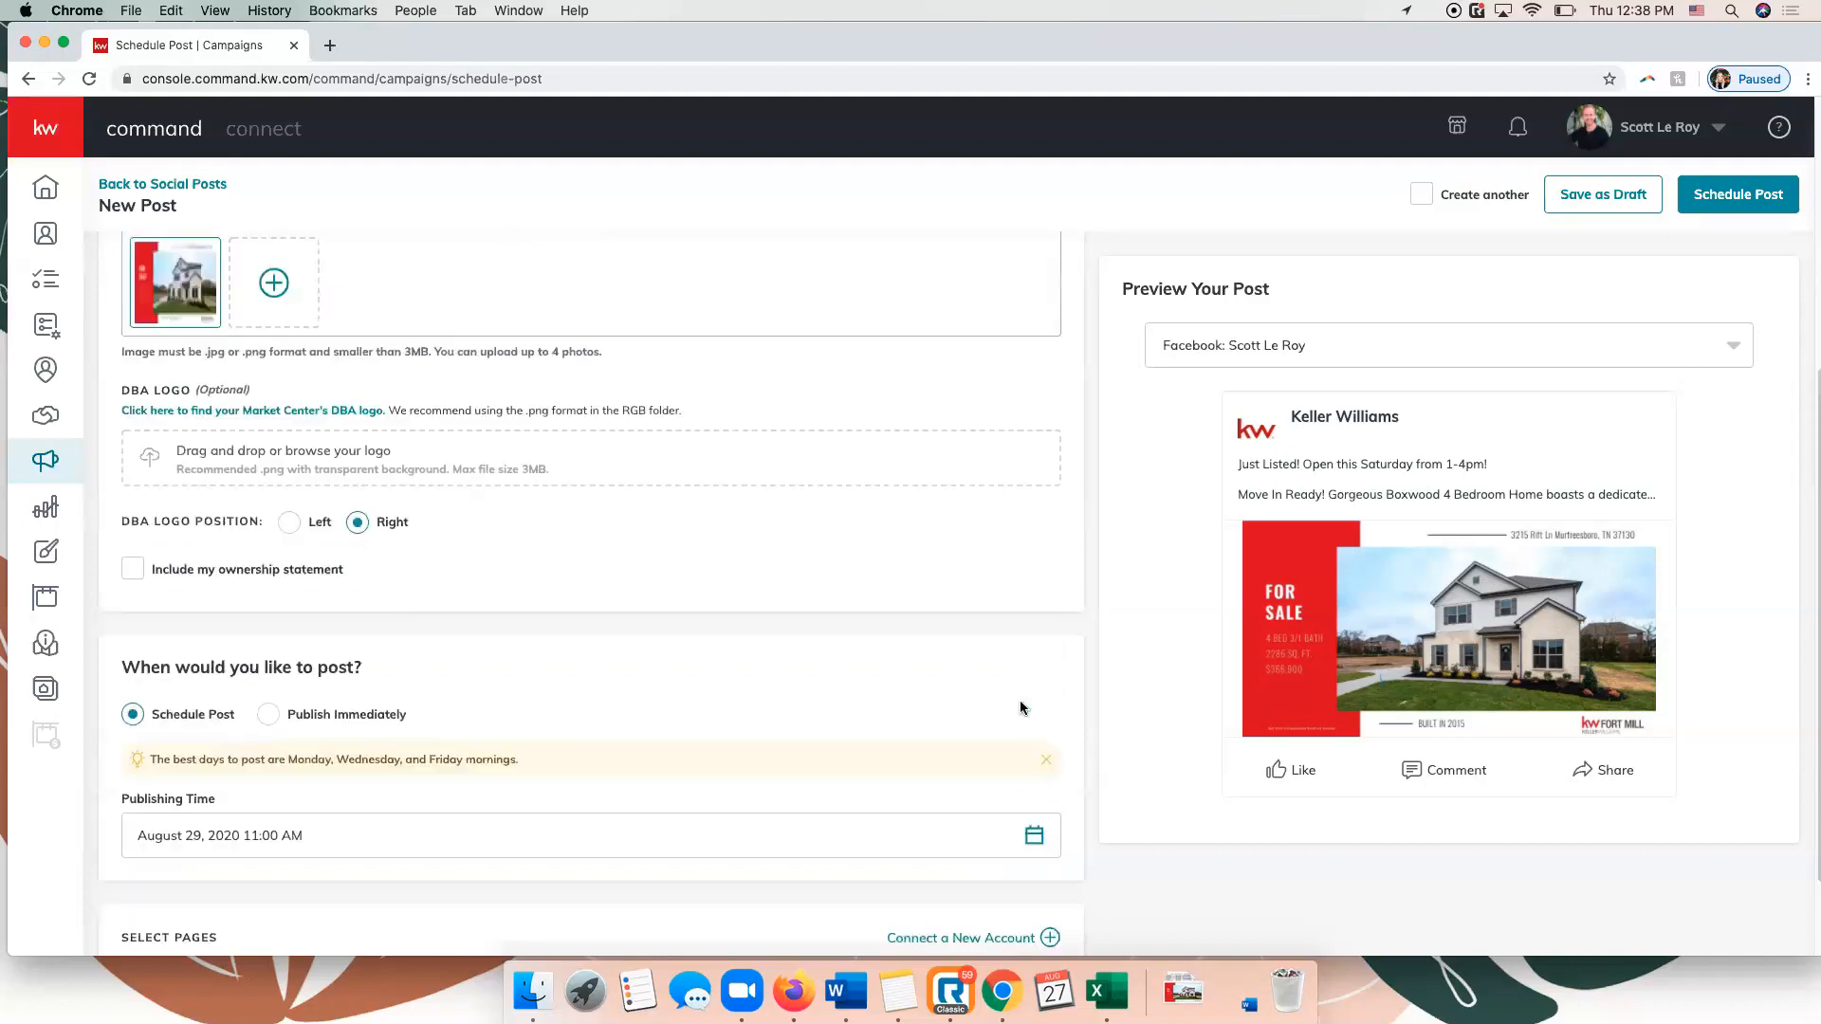
scroll(704, 480, down, 6)
scroll(727, 503, up, 6)
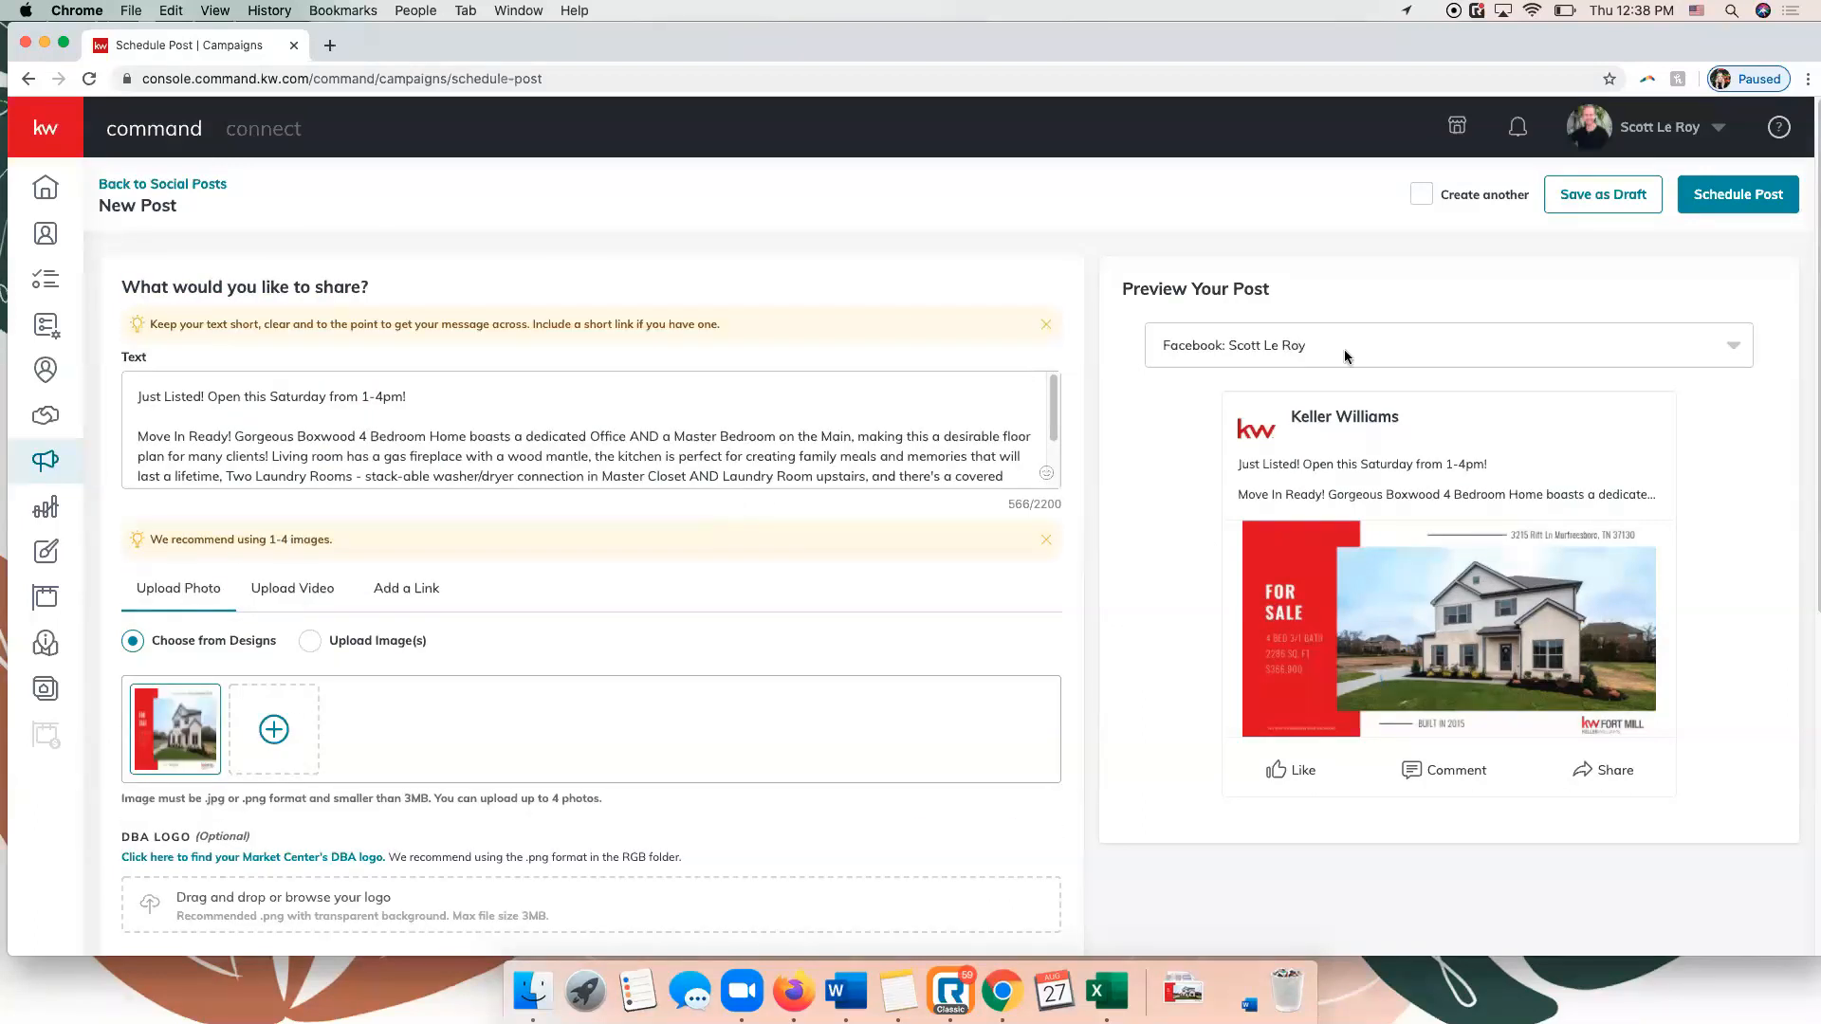
click(1210, 347)
click(1208, 400)
click(1621, 199)
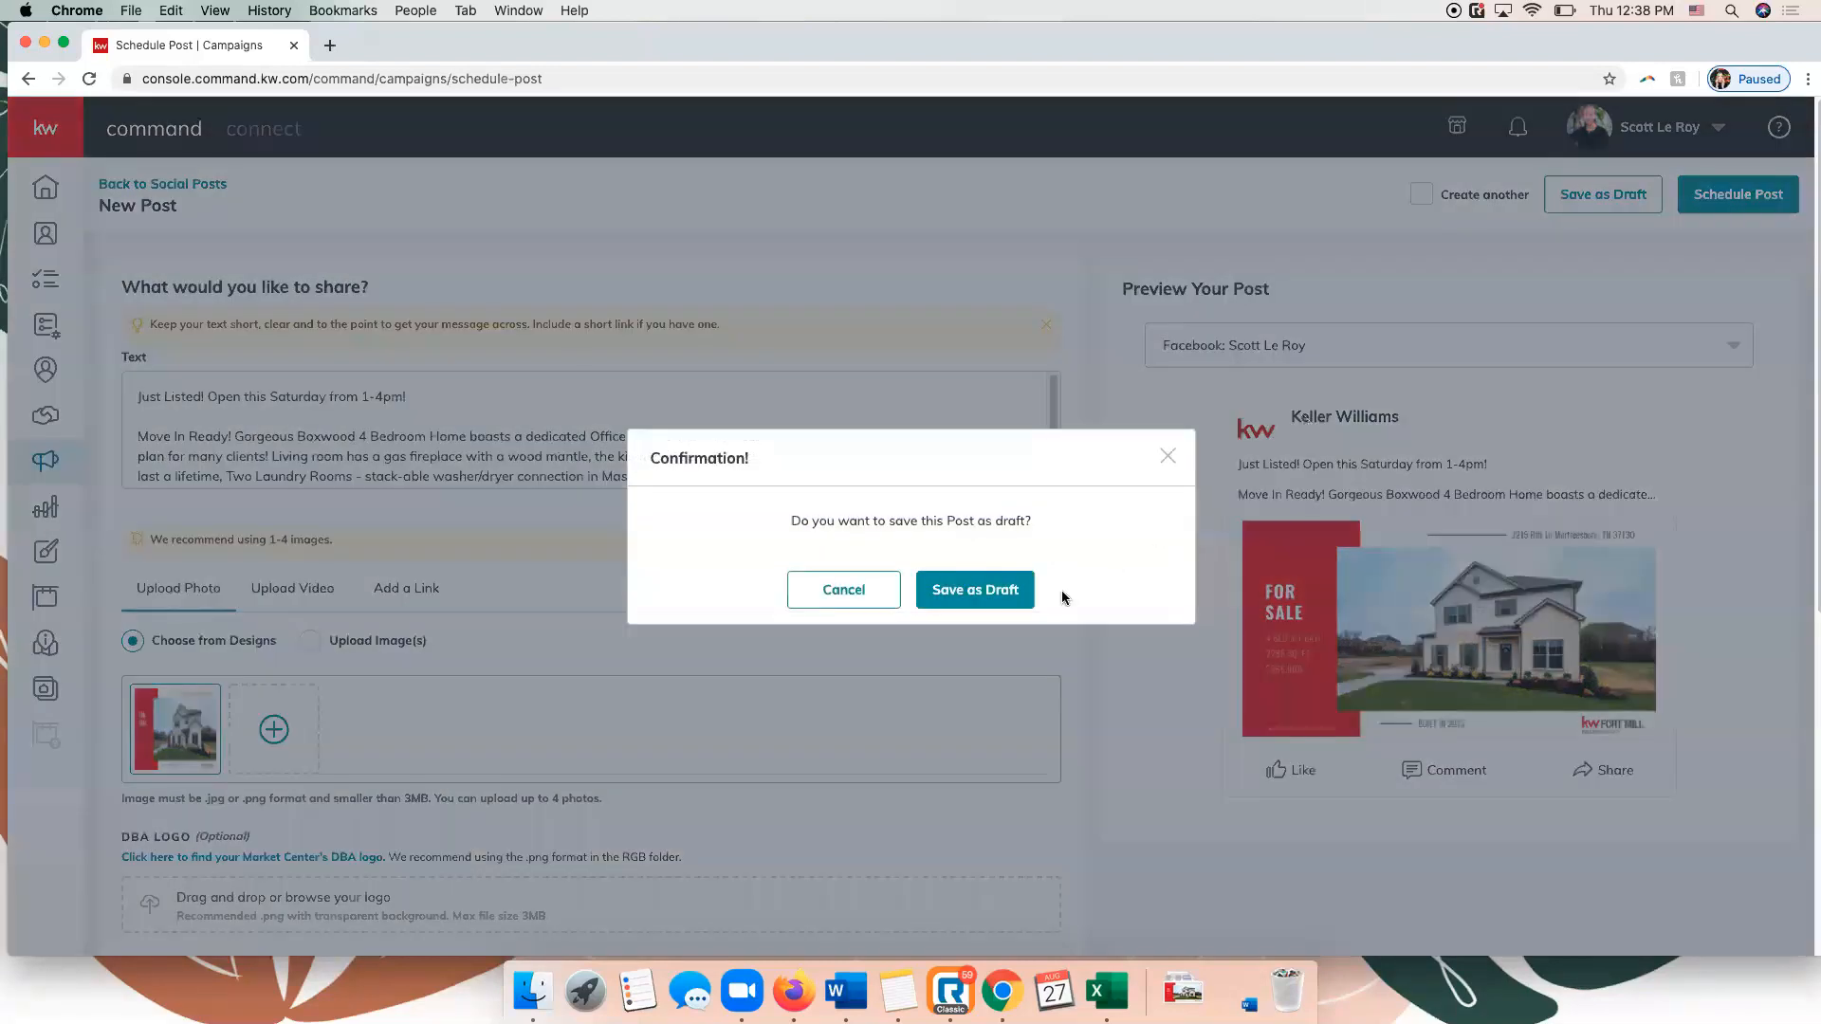
click(1007, 607)
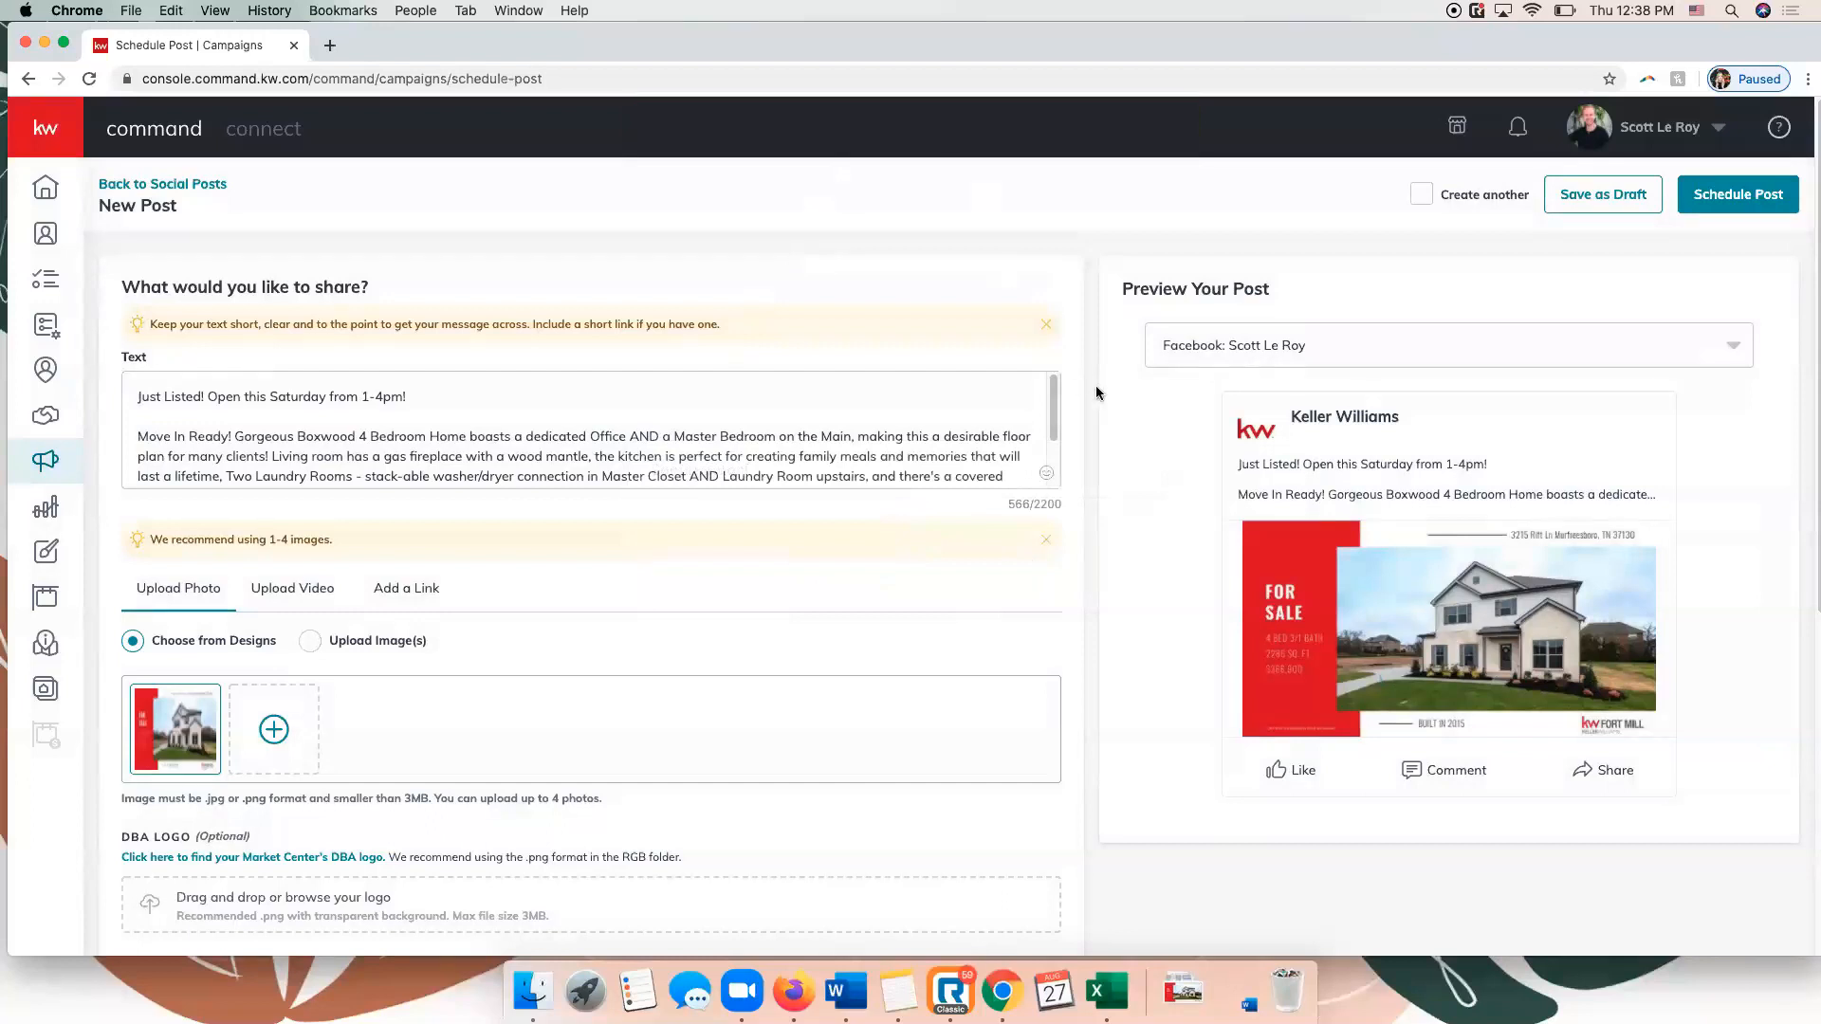
Examine the DBA logo upload option and leave its file chooser without selecting a file.
scroll(1097, 392, down, 6)
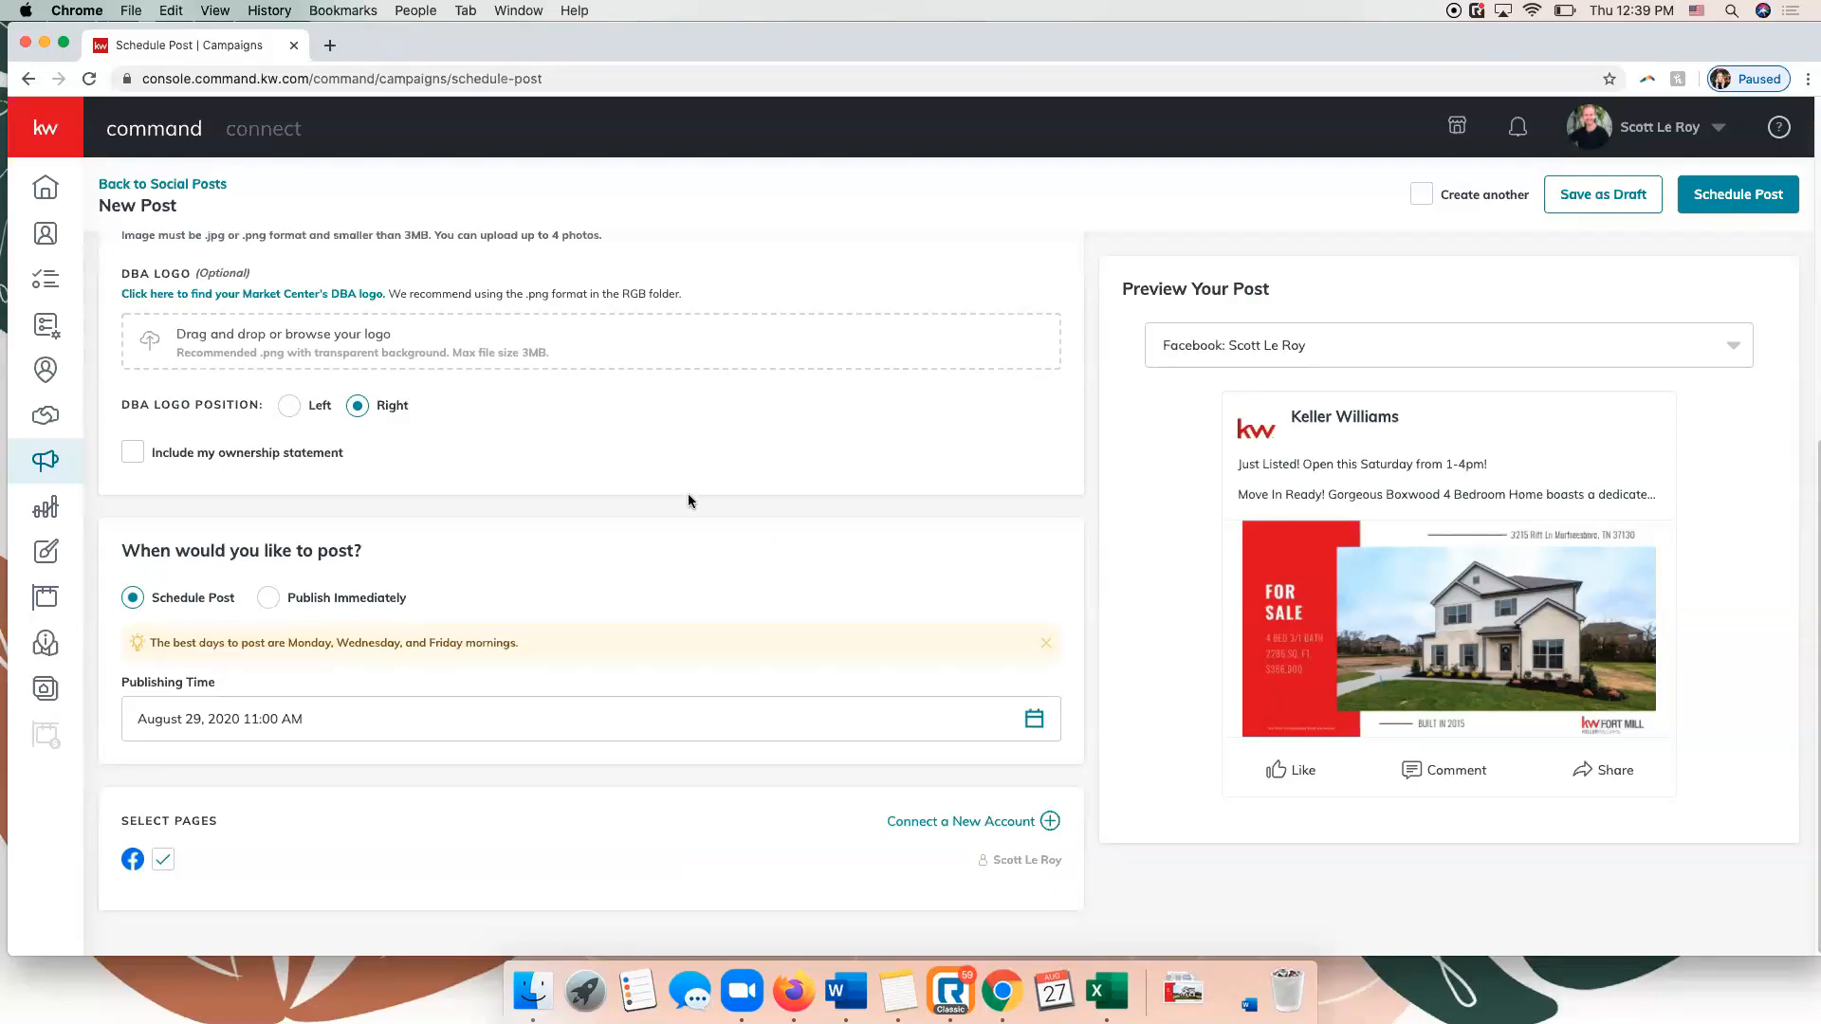
click(718, 318)
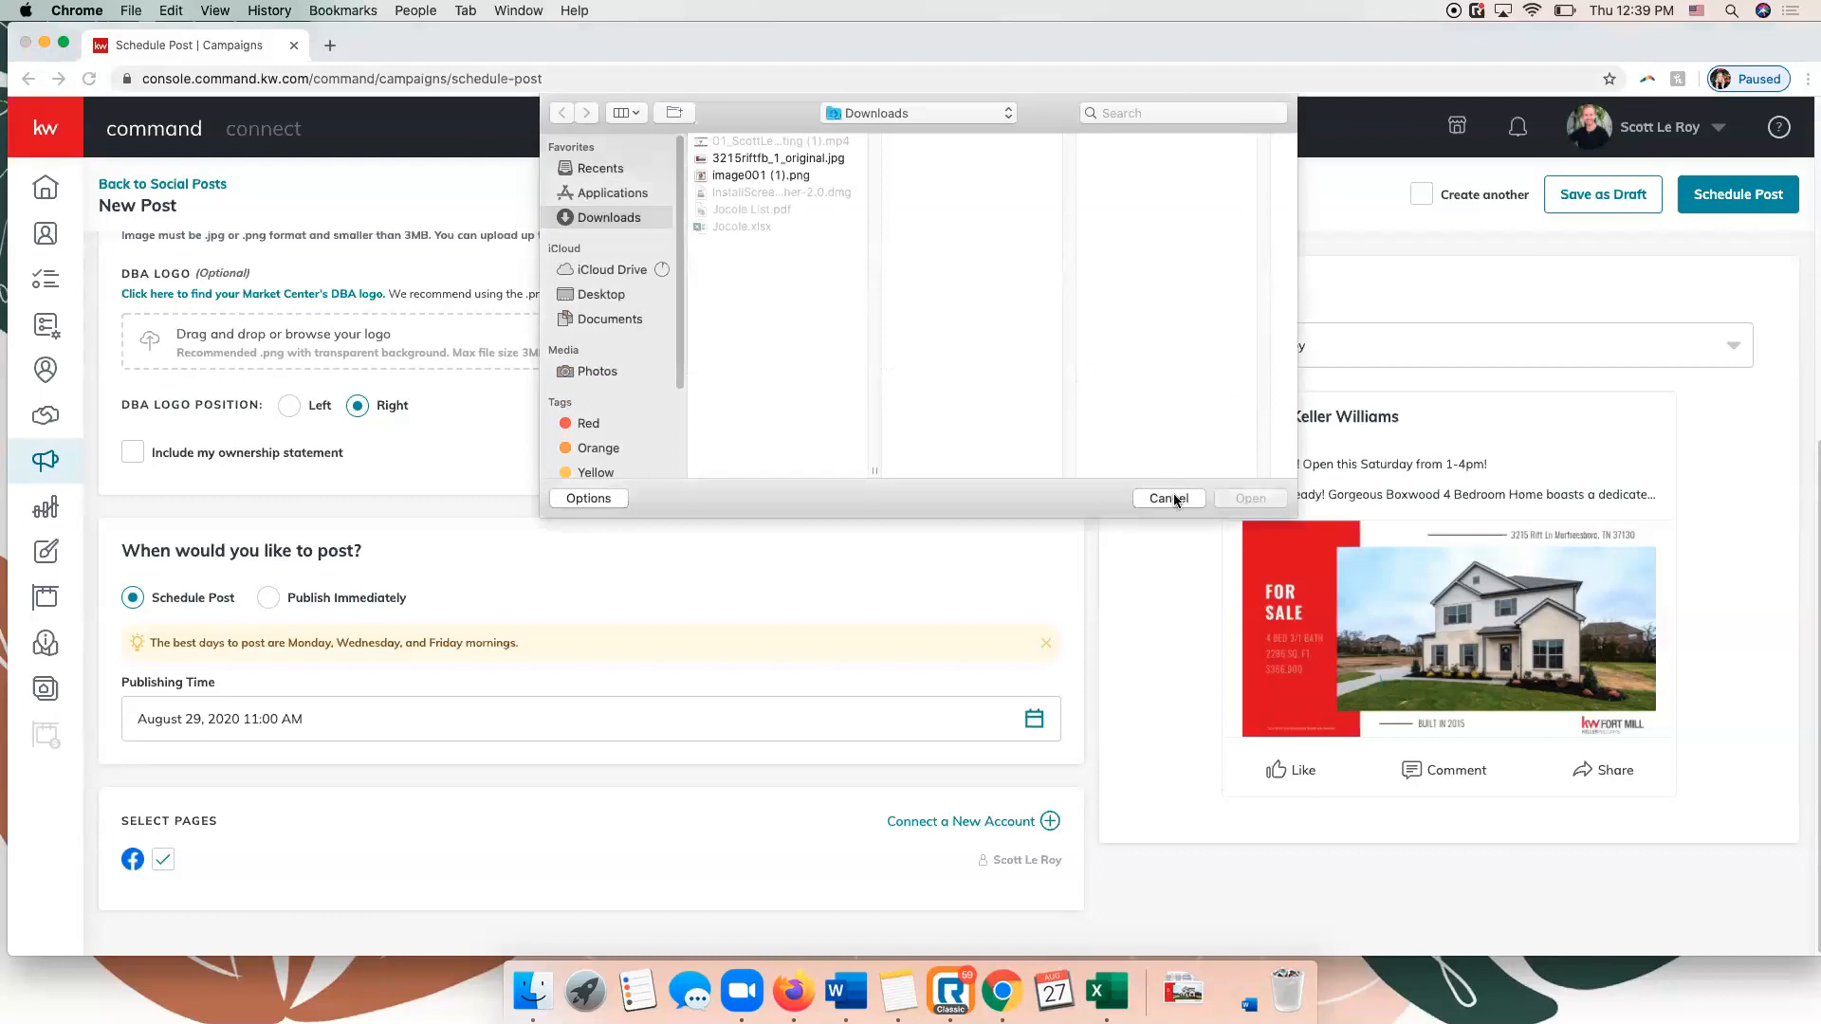
click(1174, 500)
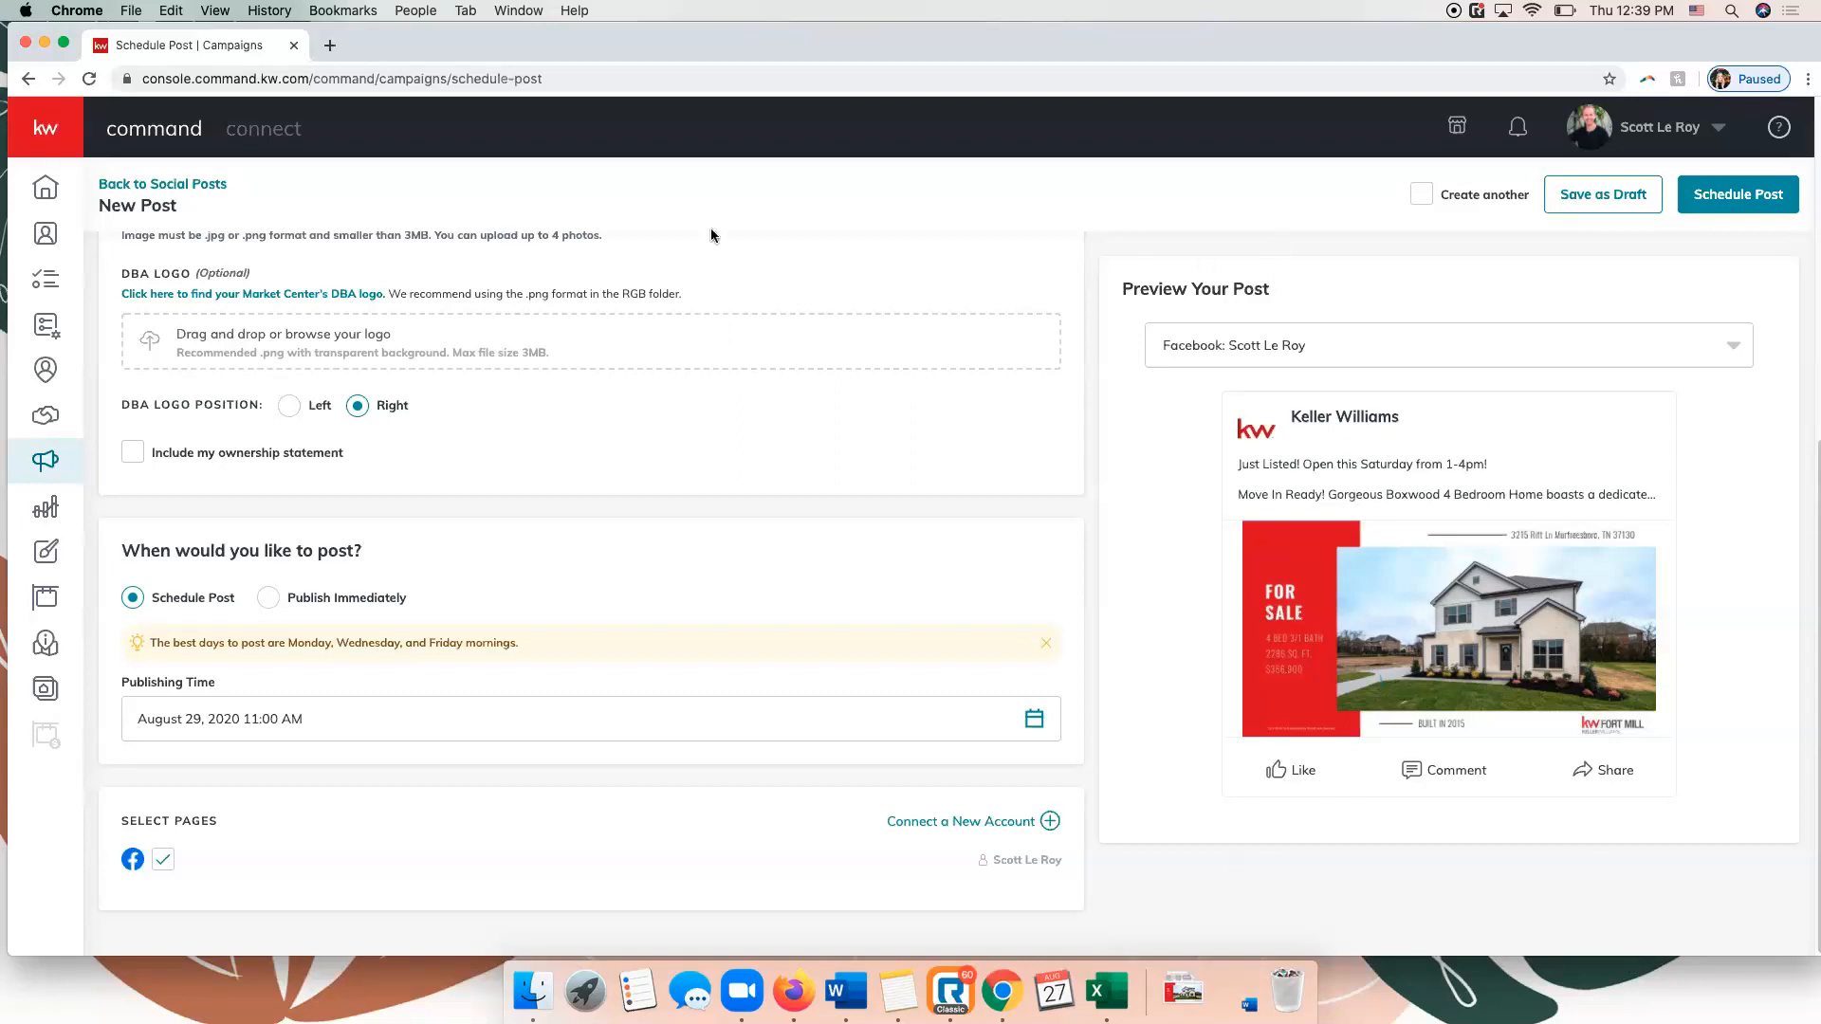
Return to Social Posts and review the schedule for the week of August 23 – August 29.
click(192, 190)
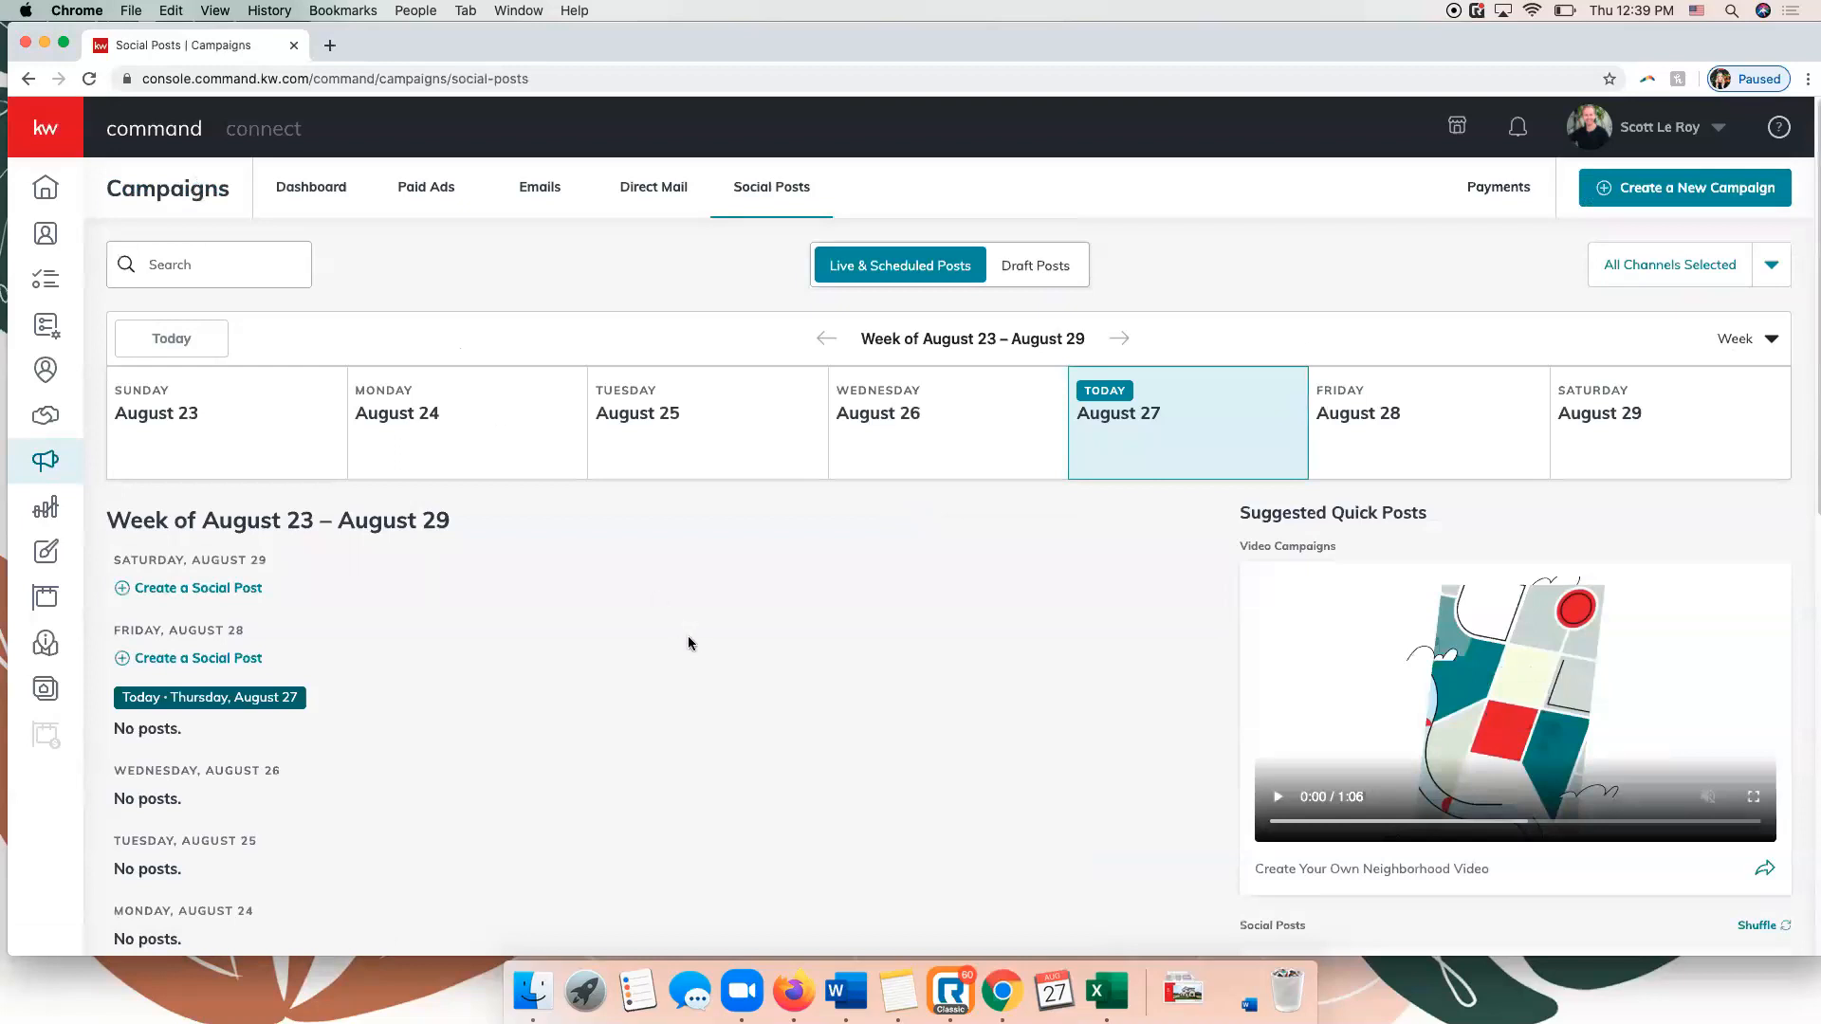
scroll(692, 641, down, 5)
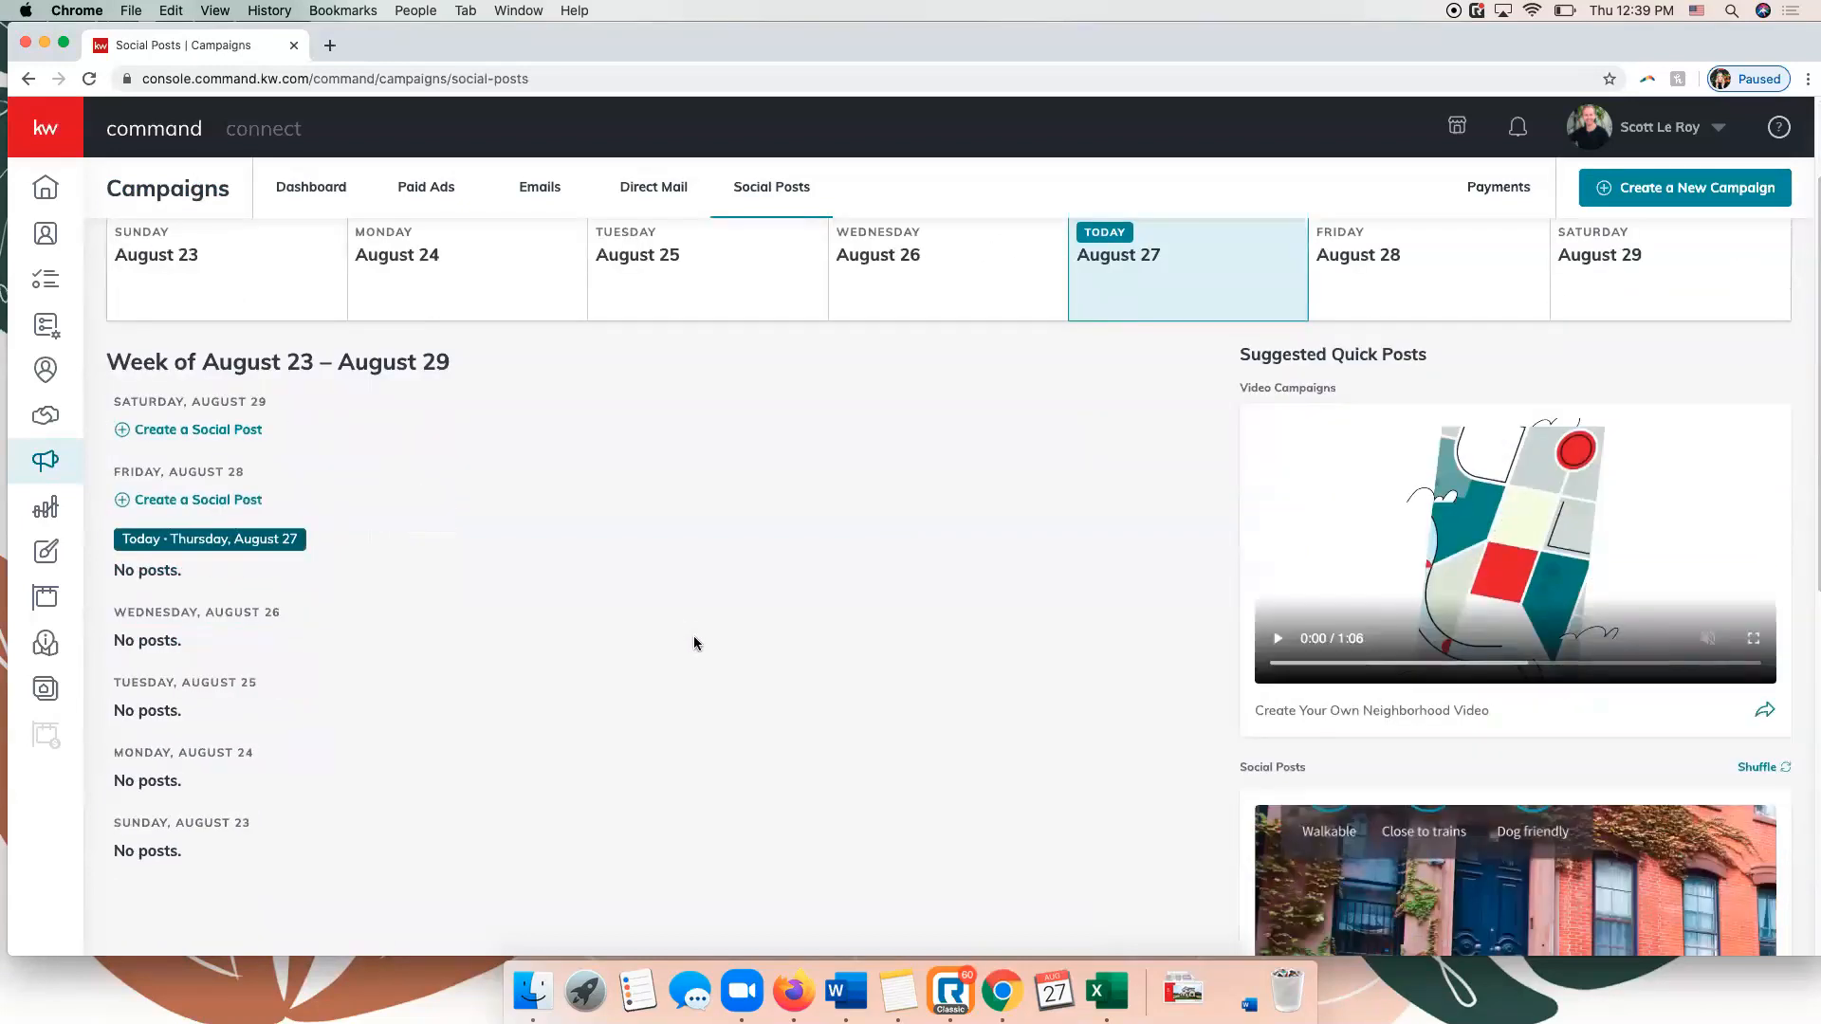
scroll(693, 642, up, 5)
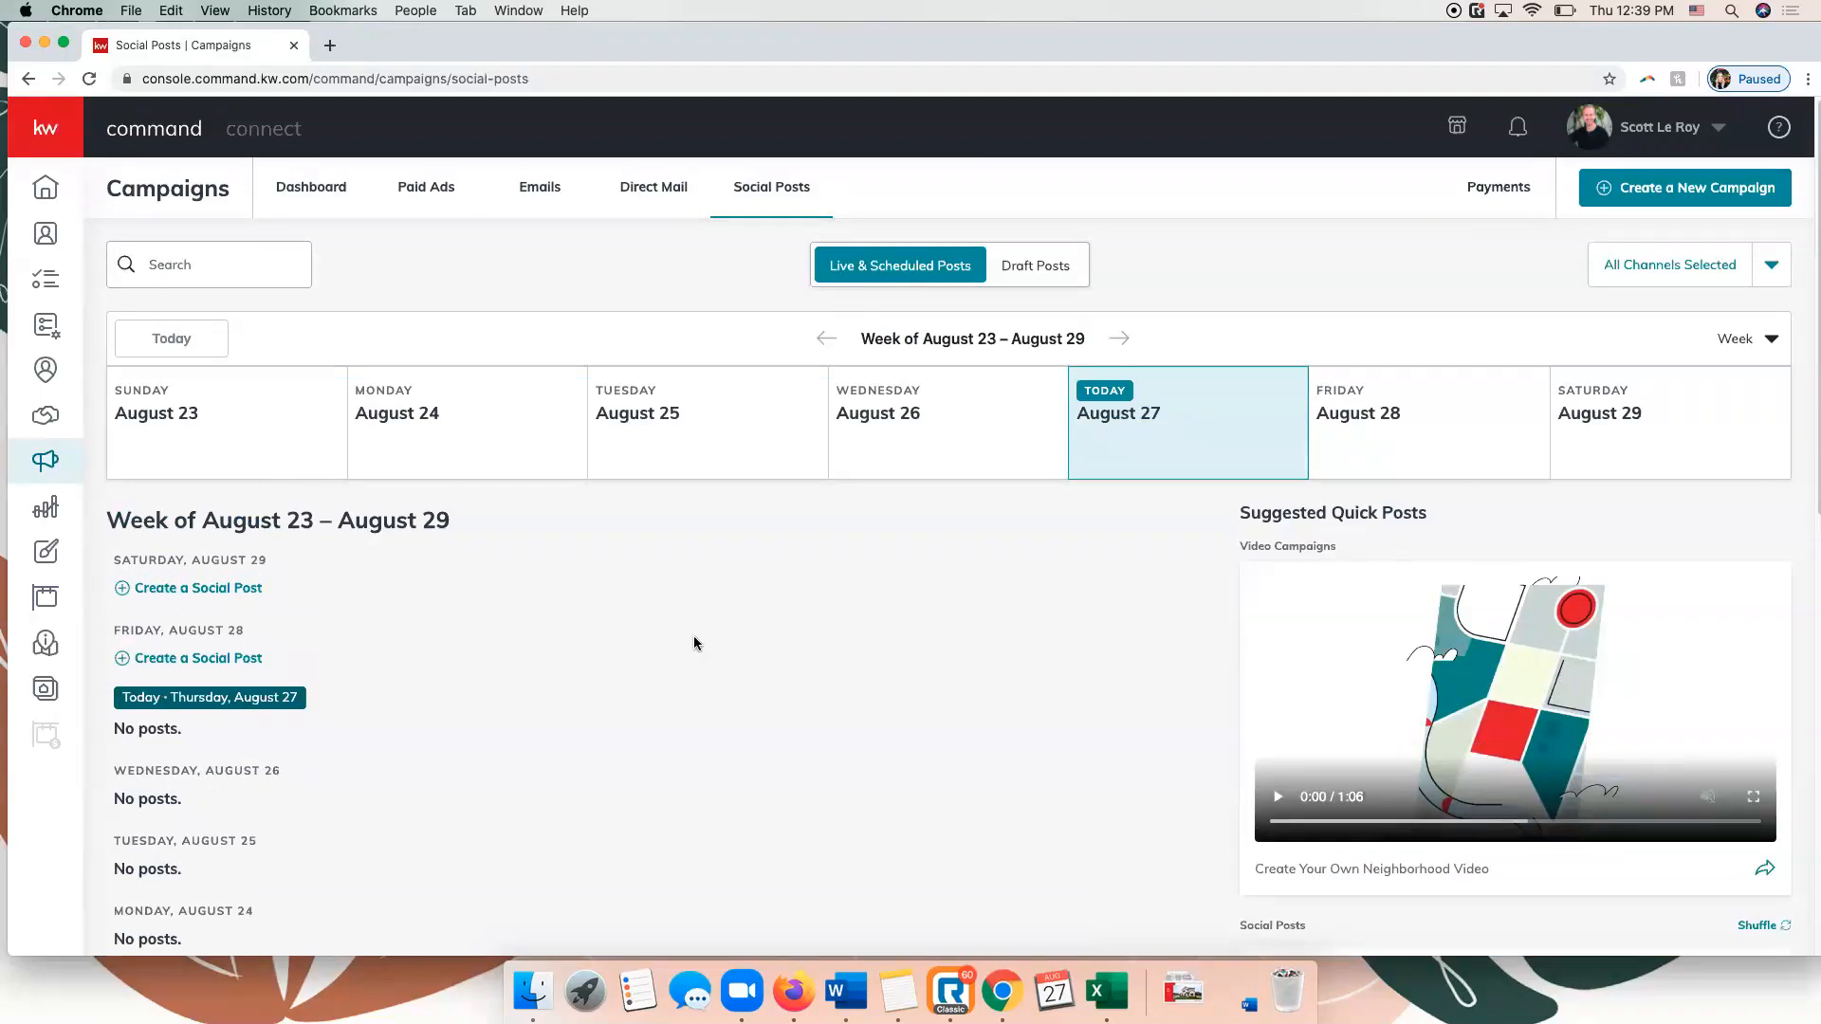
scroll(693, 643, down, 4)
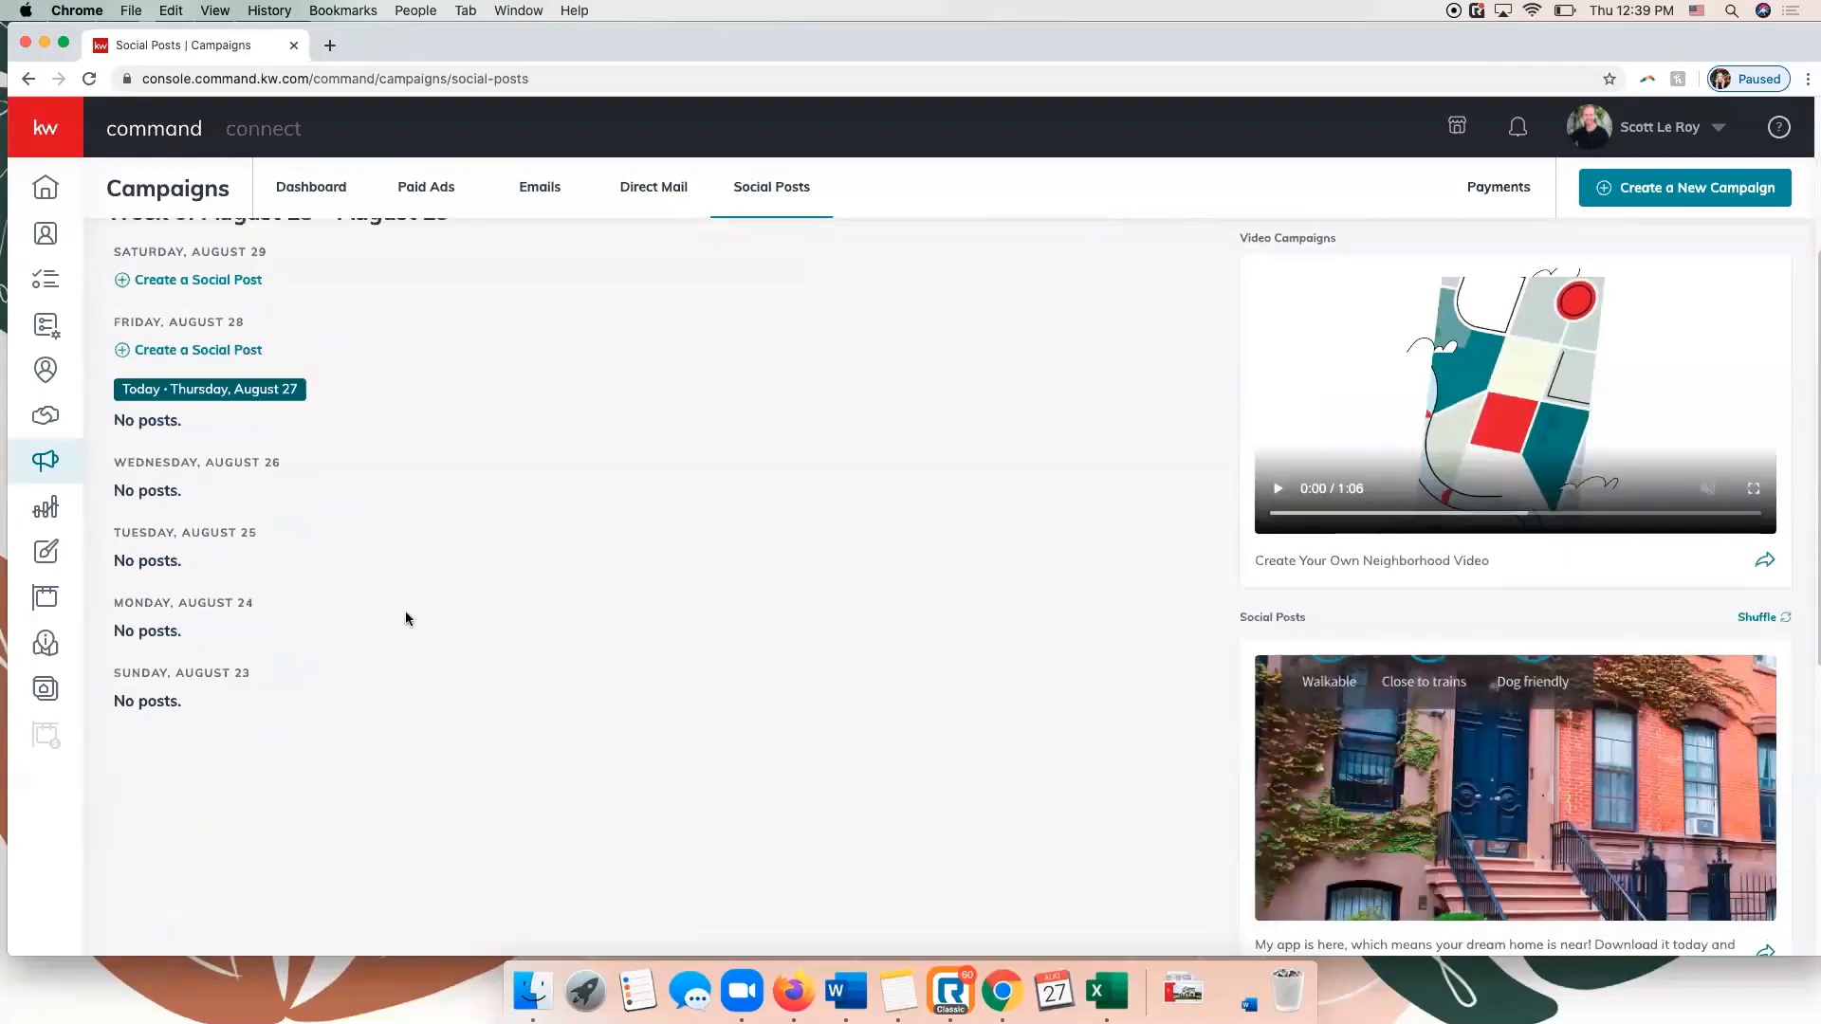
scroll(406, 618, up, 2)
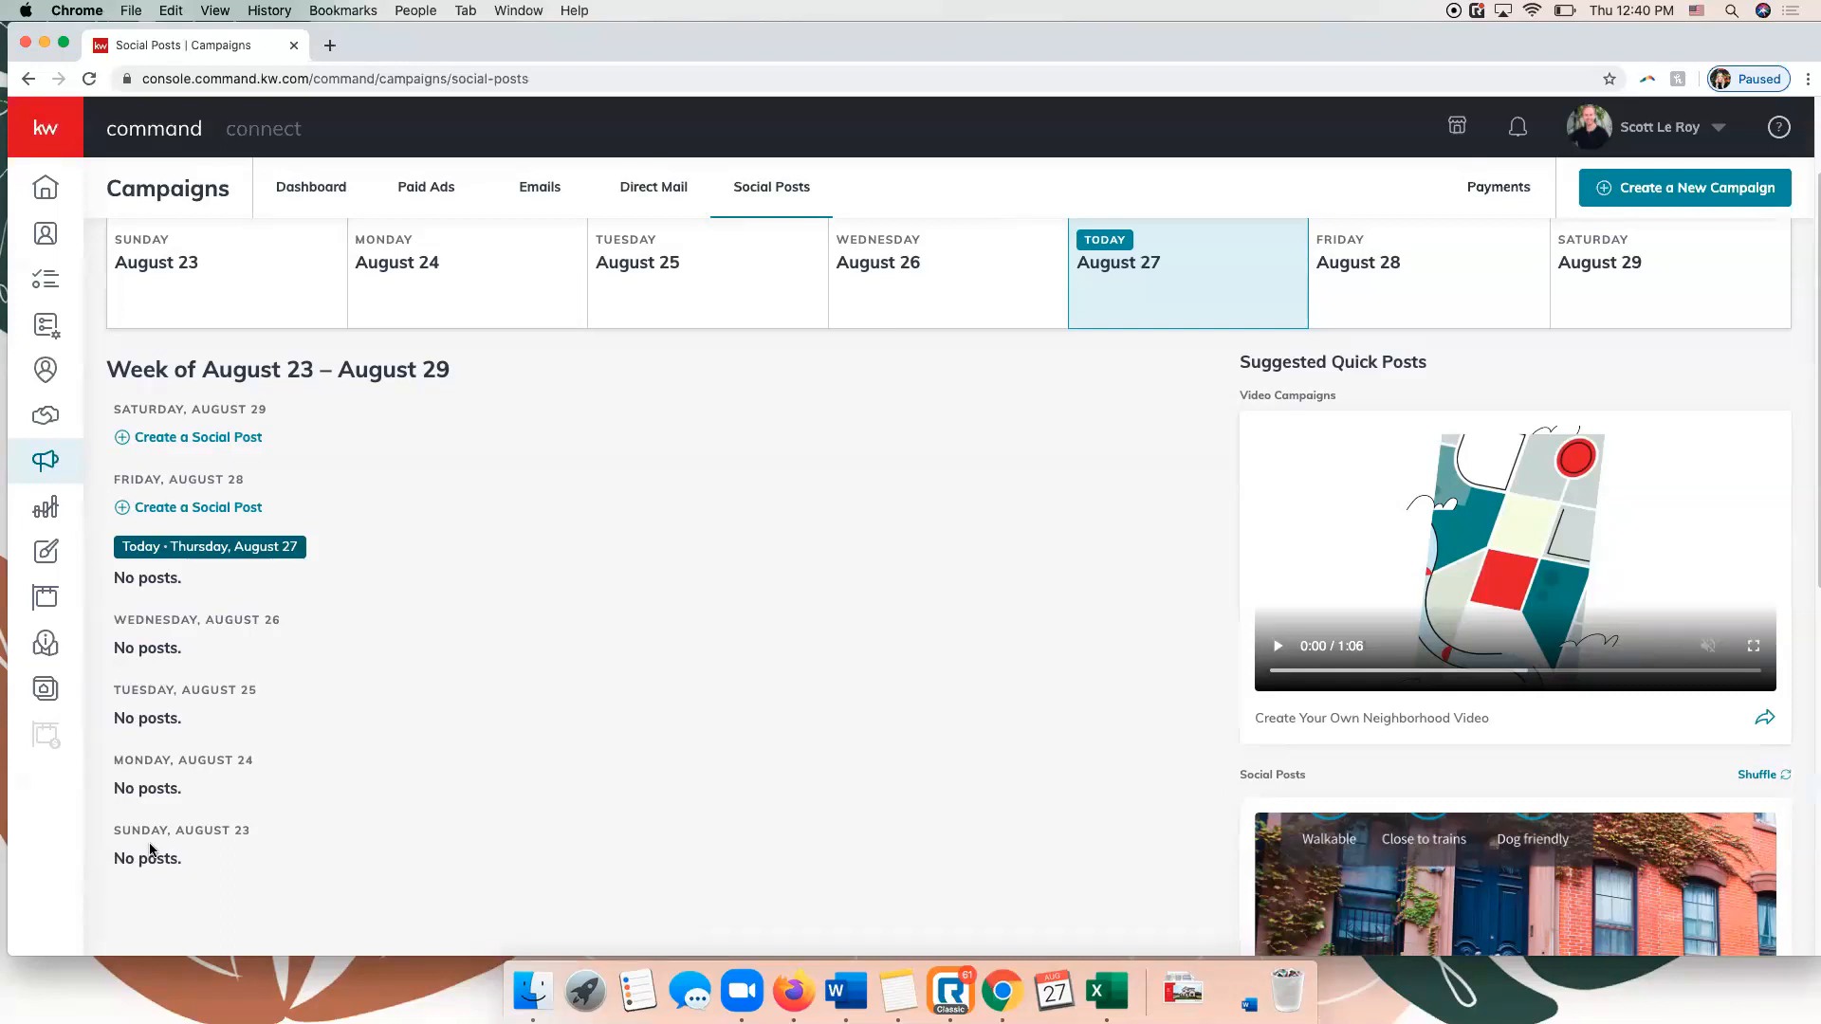
scroll(621, 569, up, 3)
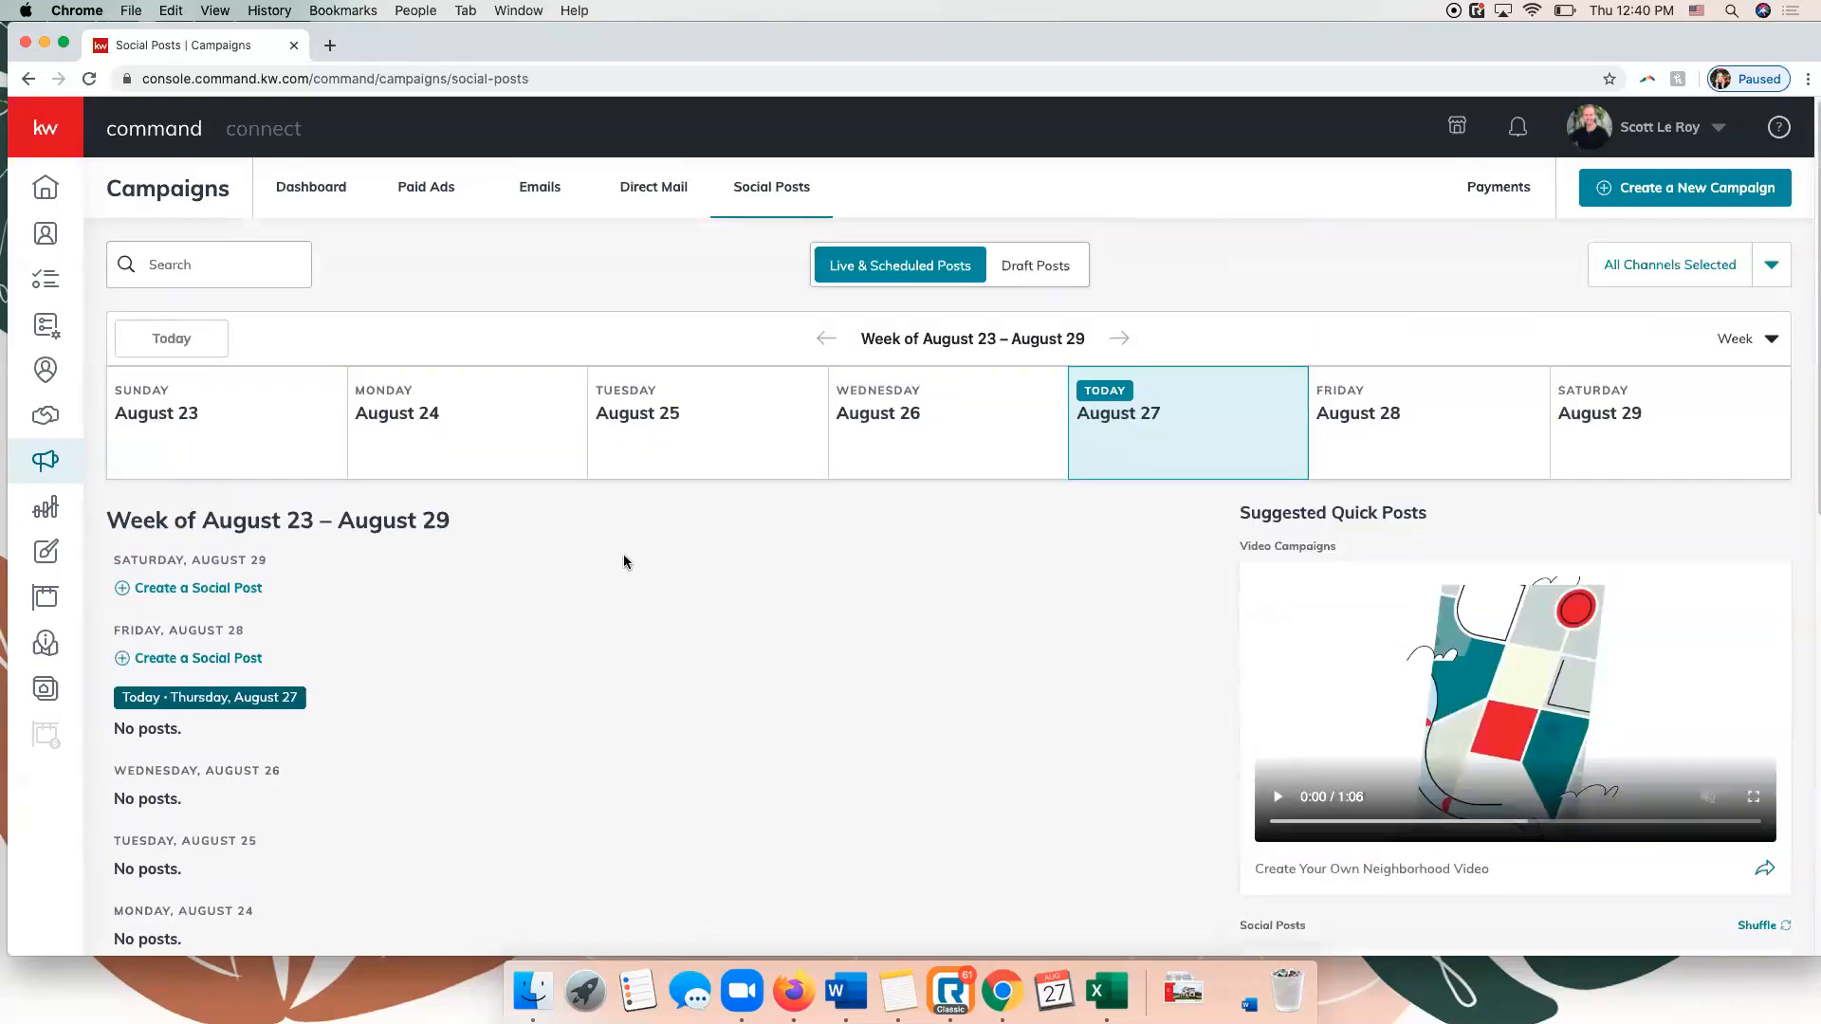
Open the paid ads overview, then review the payment information and ad spend metrics for Campaigns.
click(438, 201)
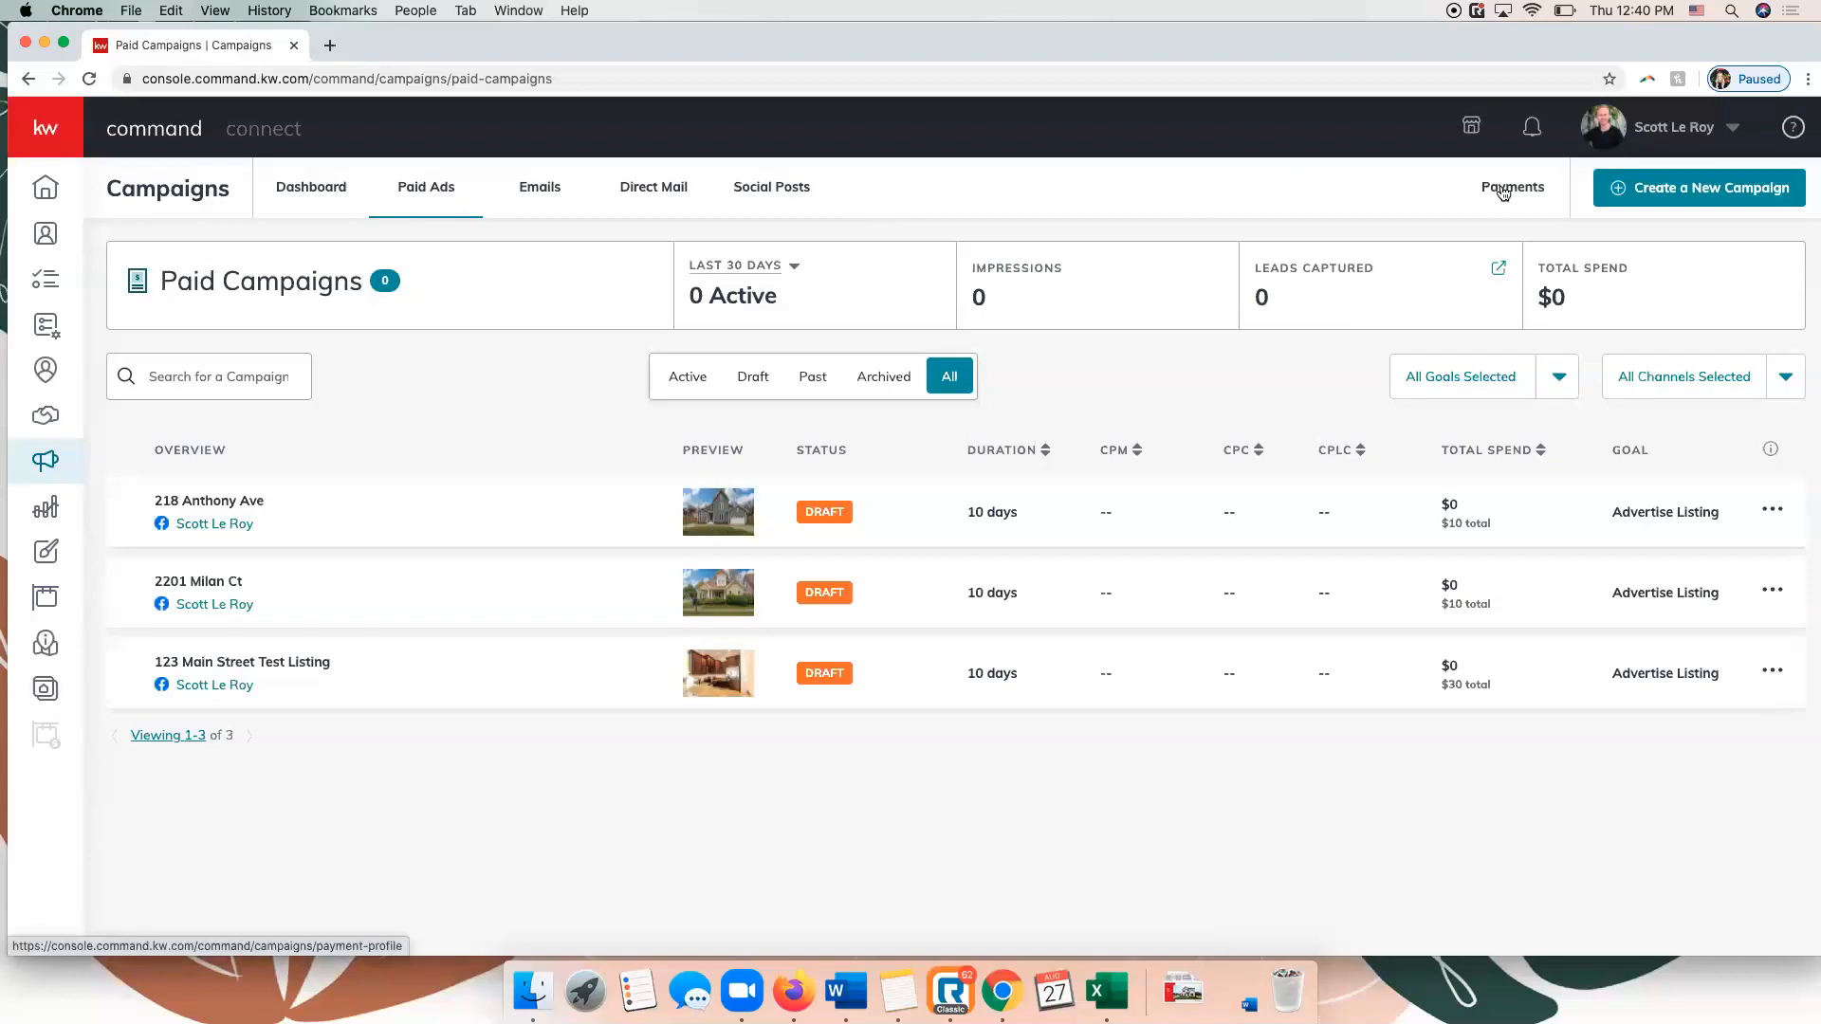
click(1504, 189)
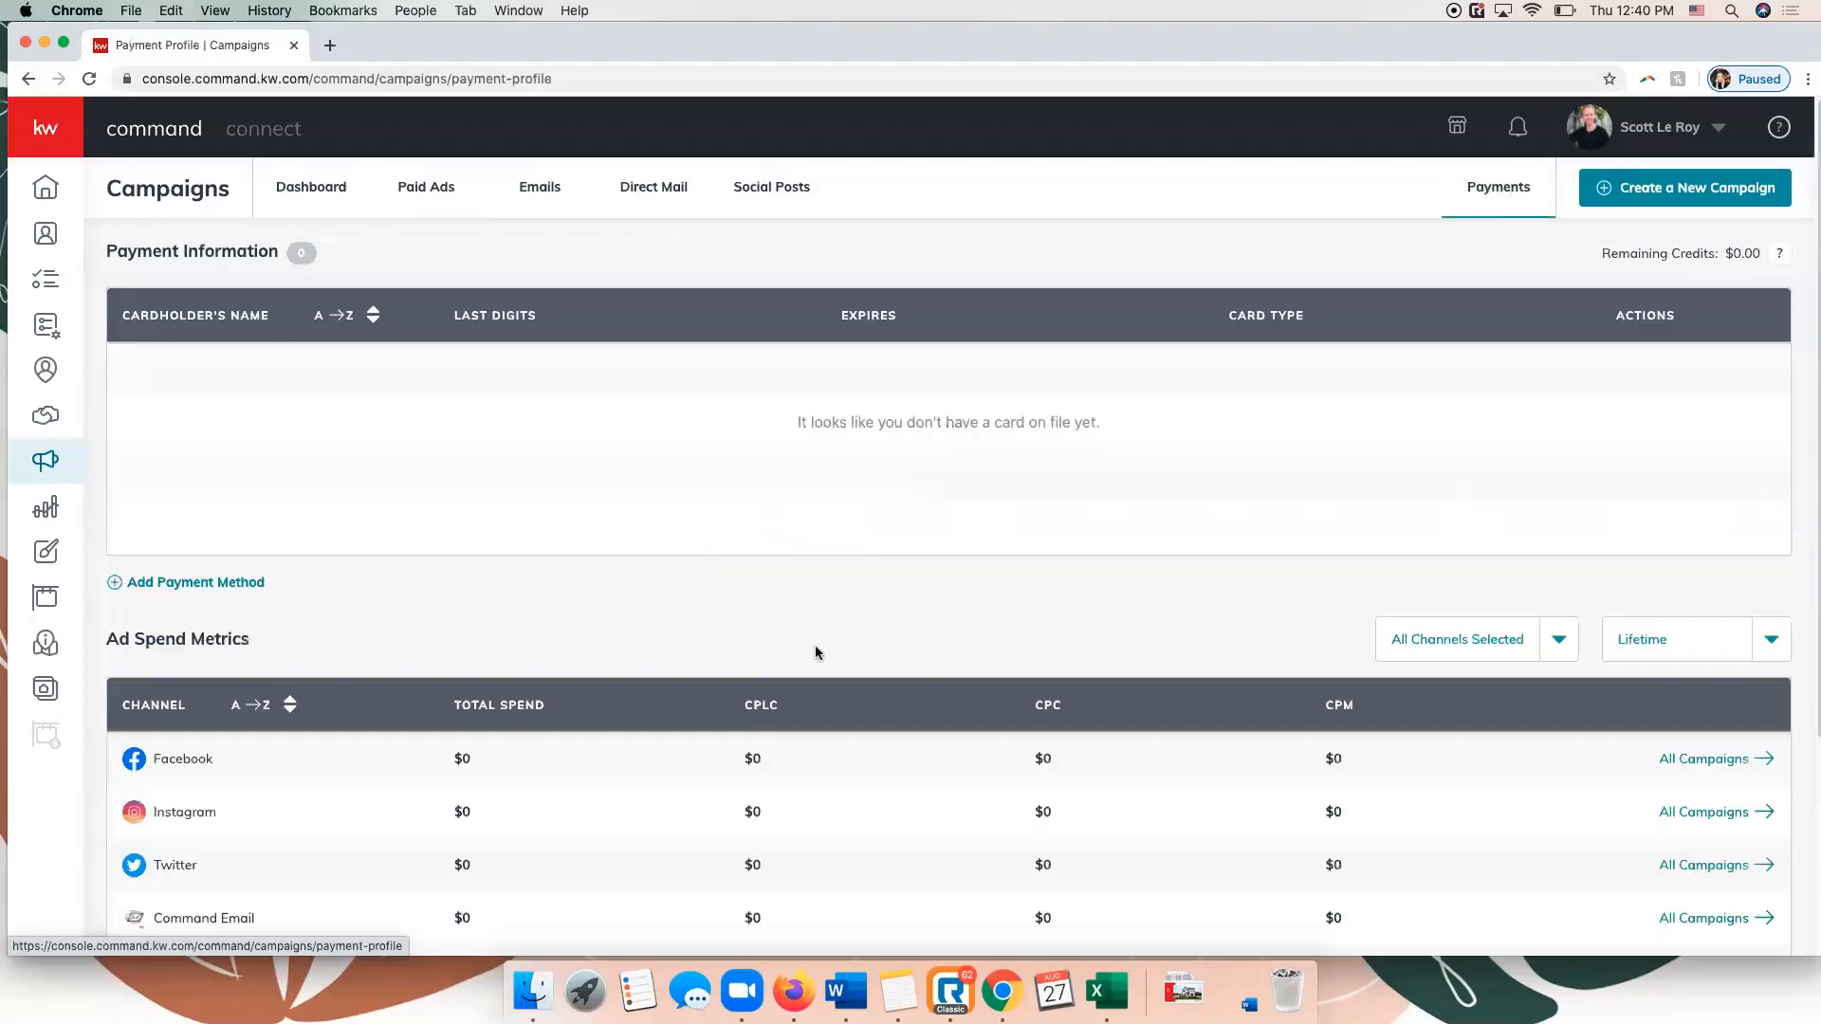
scroll(729, 637, down, 2)
scroll(728, 638, up, 2)
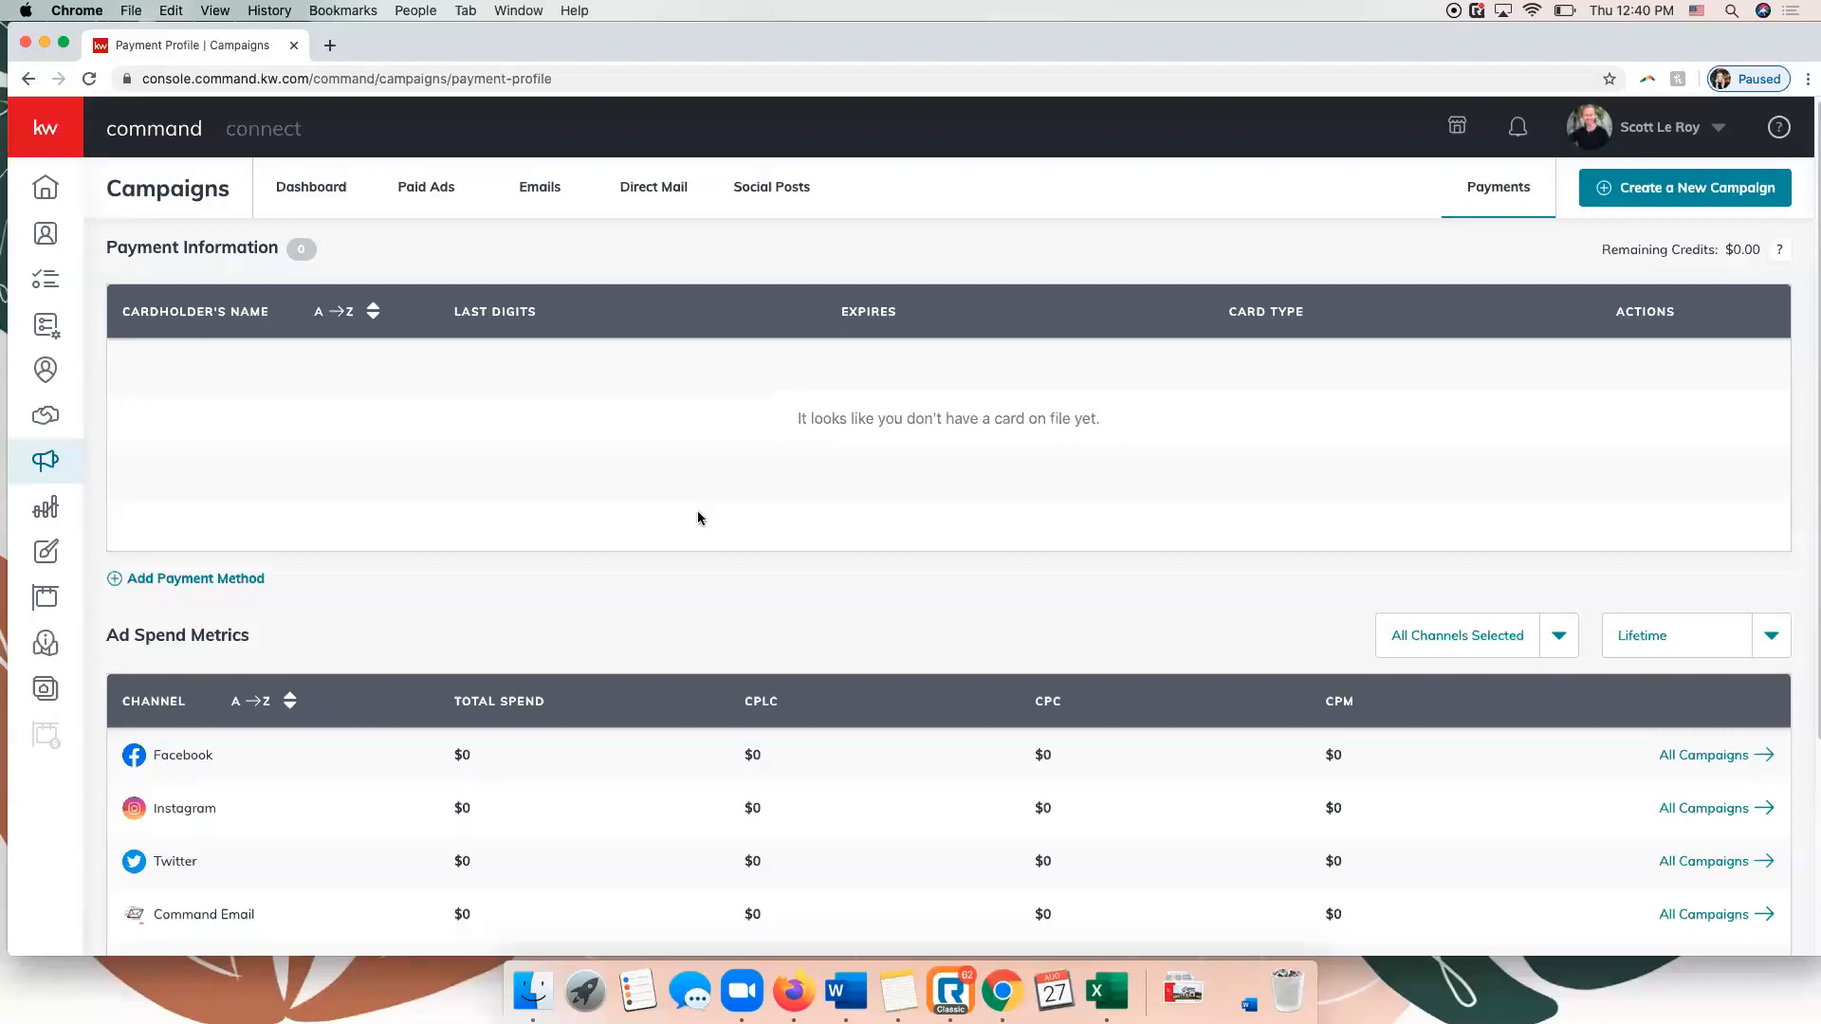
scroll(585, 651, down, 4)
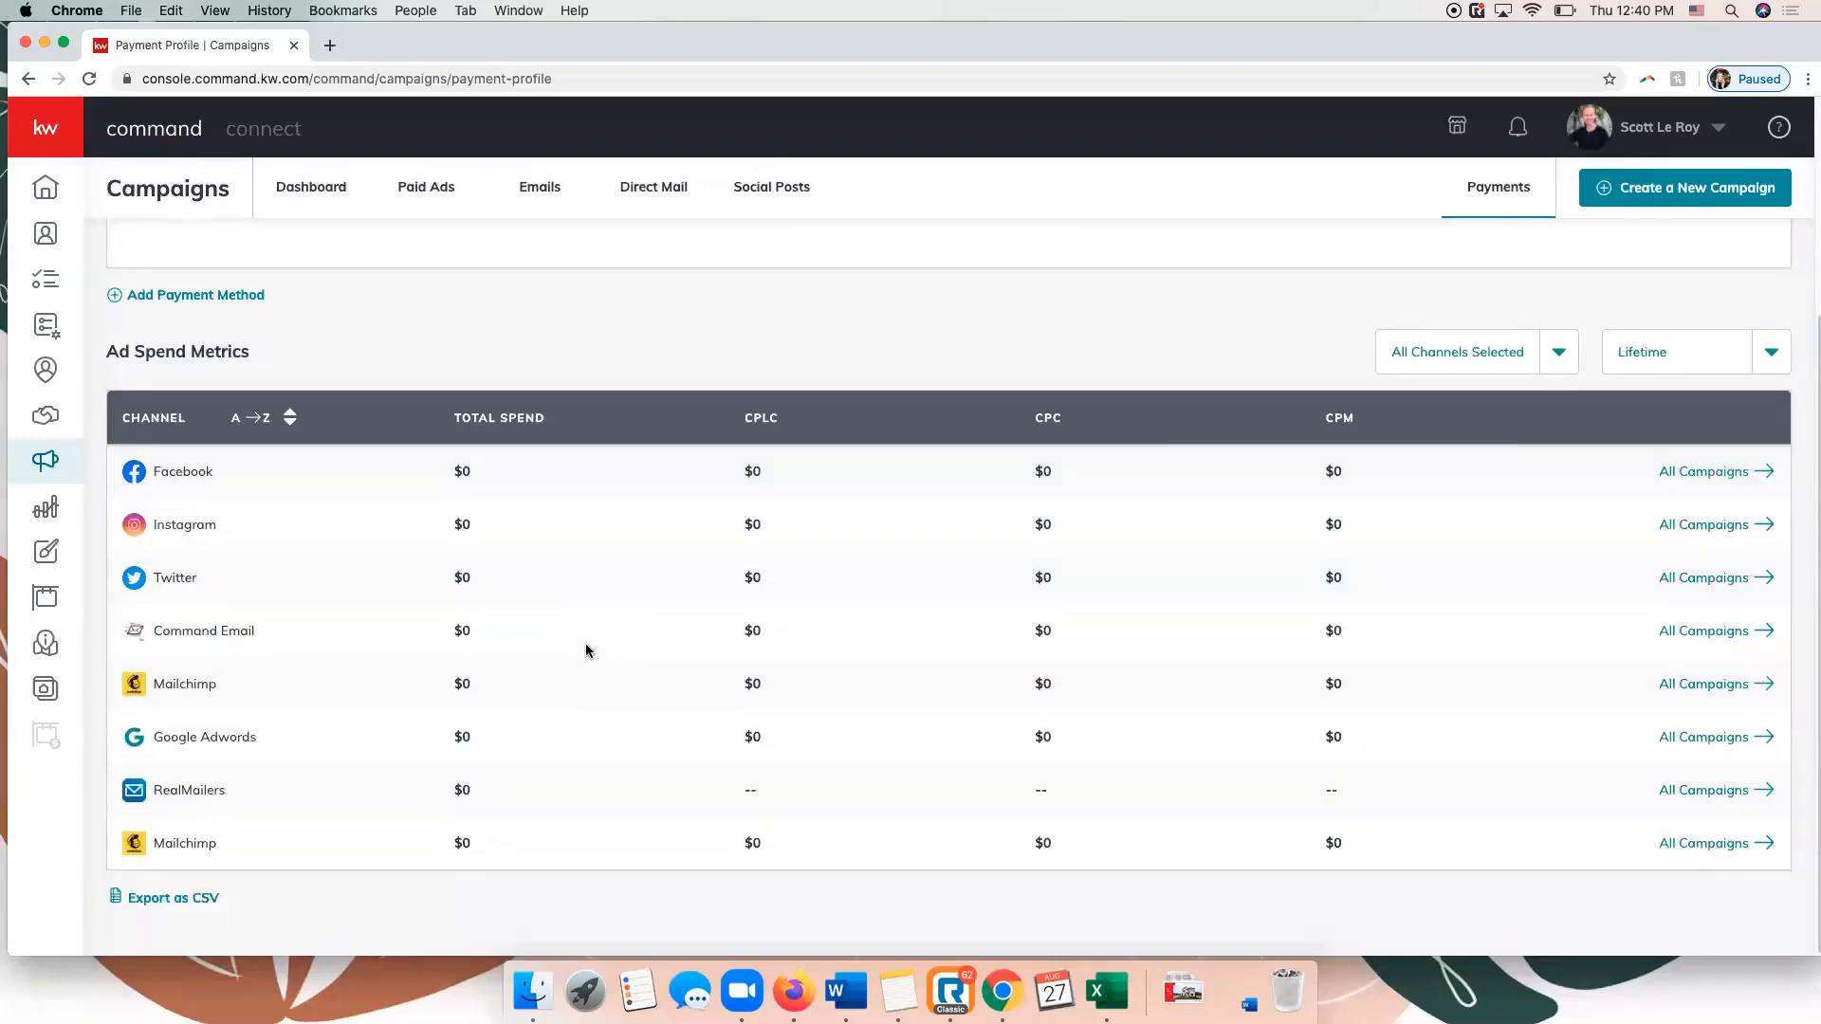
scroll(585, 651, up, 4)
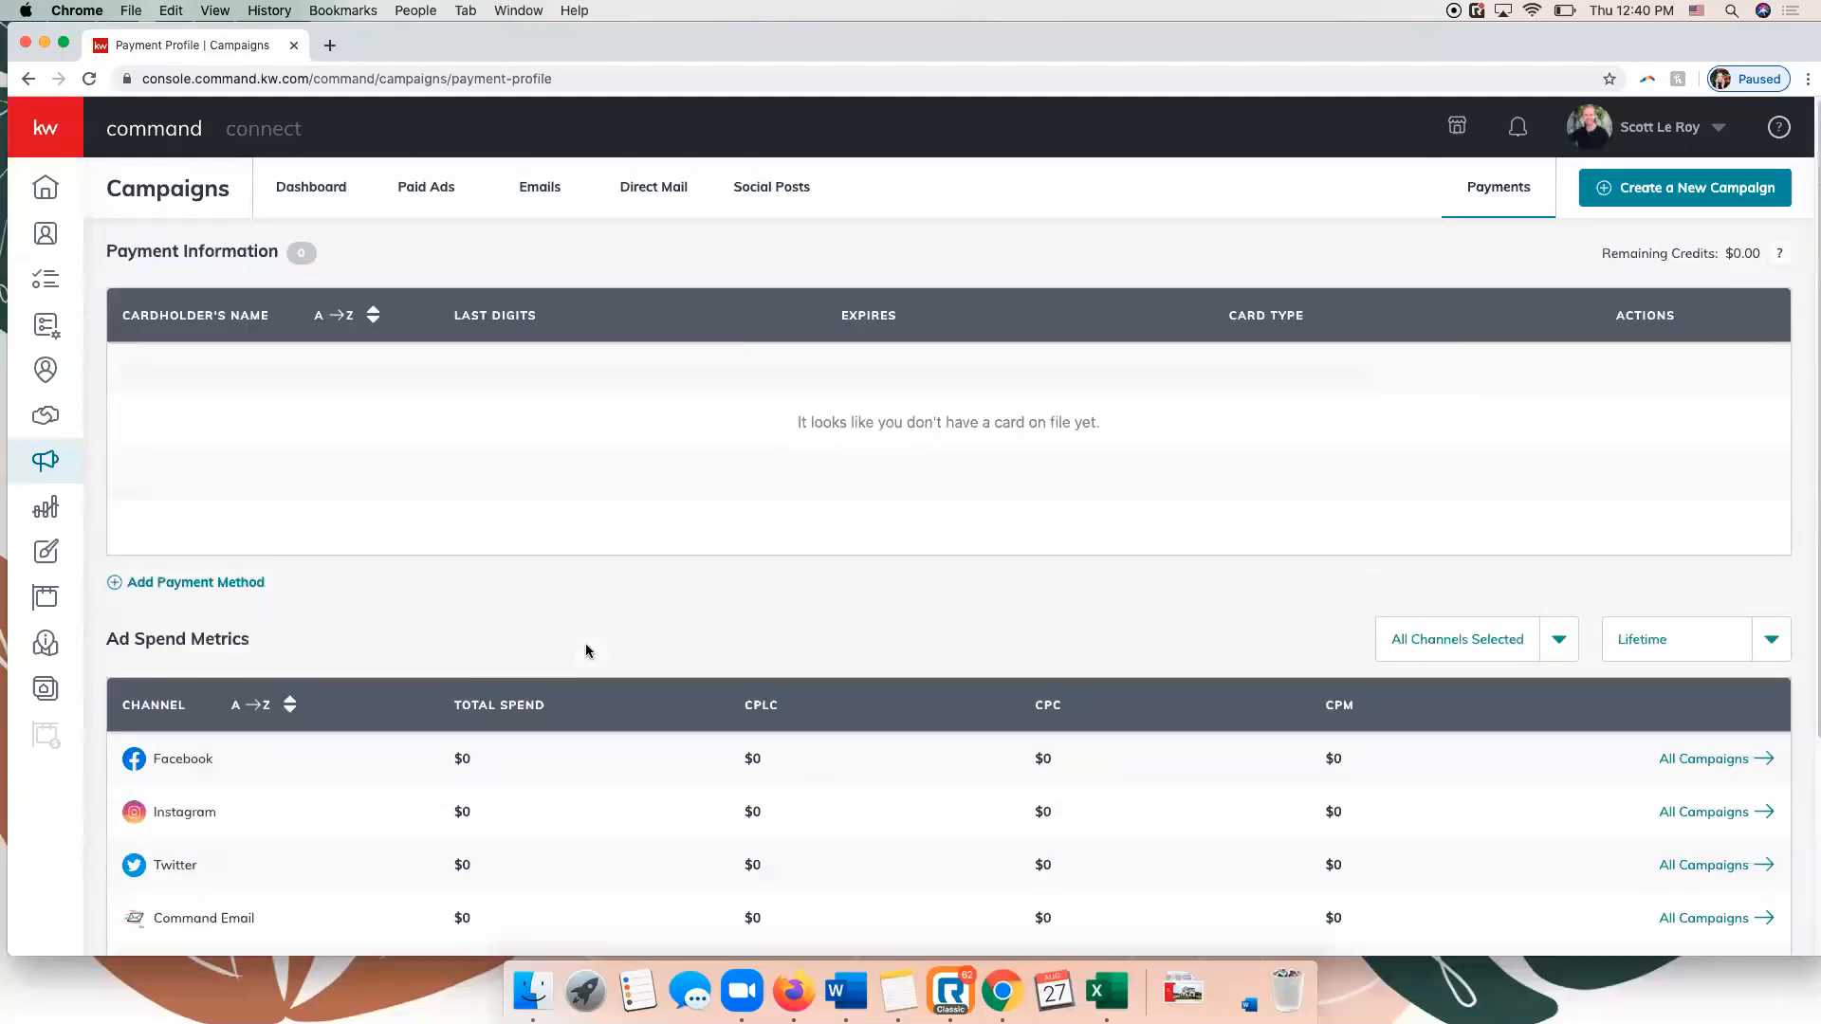
Return to the paid ads overview and check the actions available for the first draft campaign.
click(432, 189)
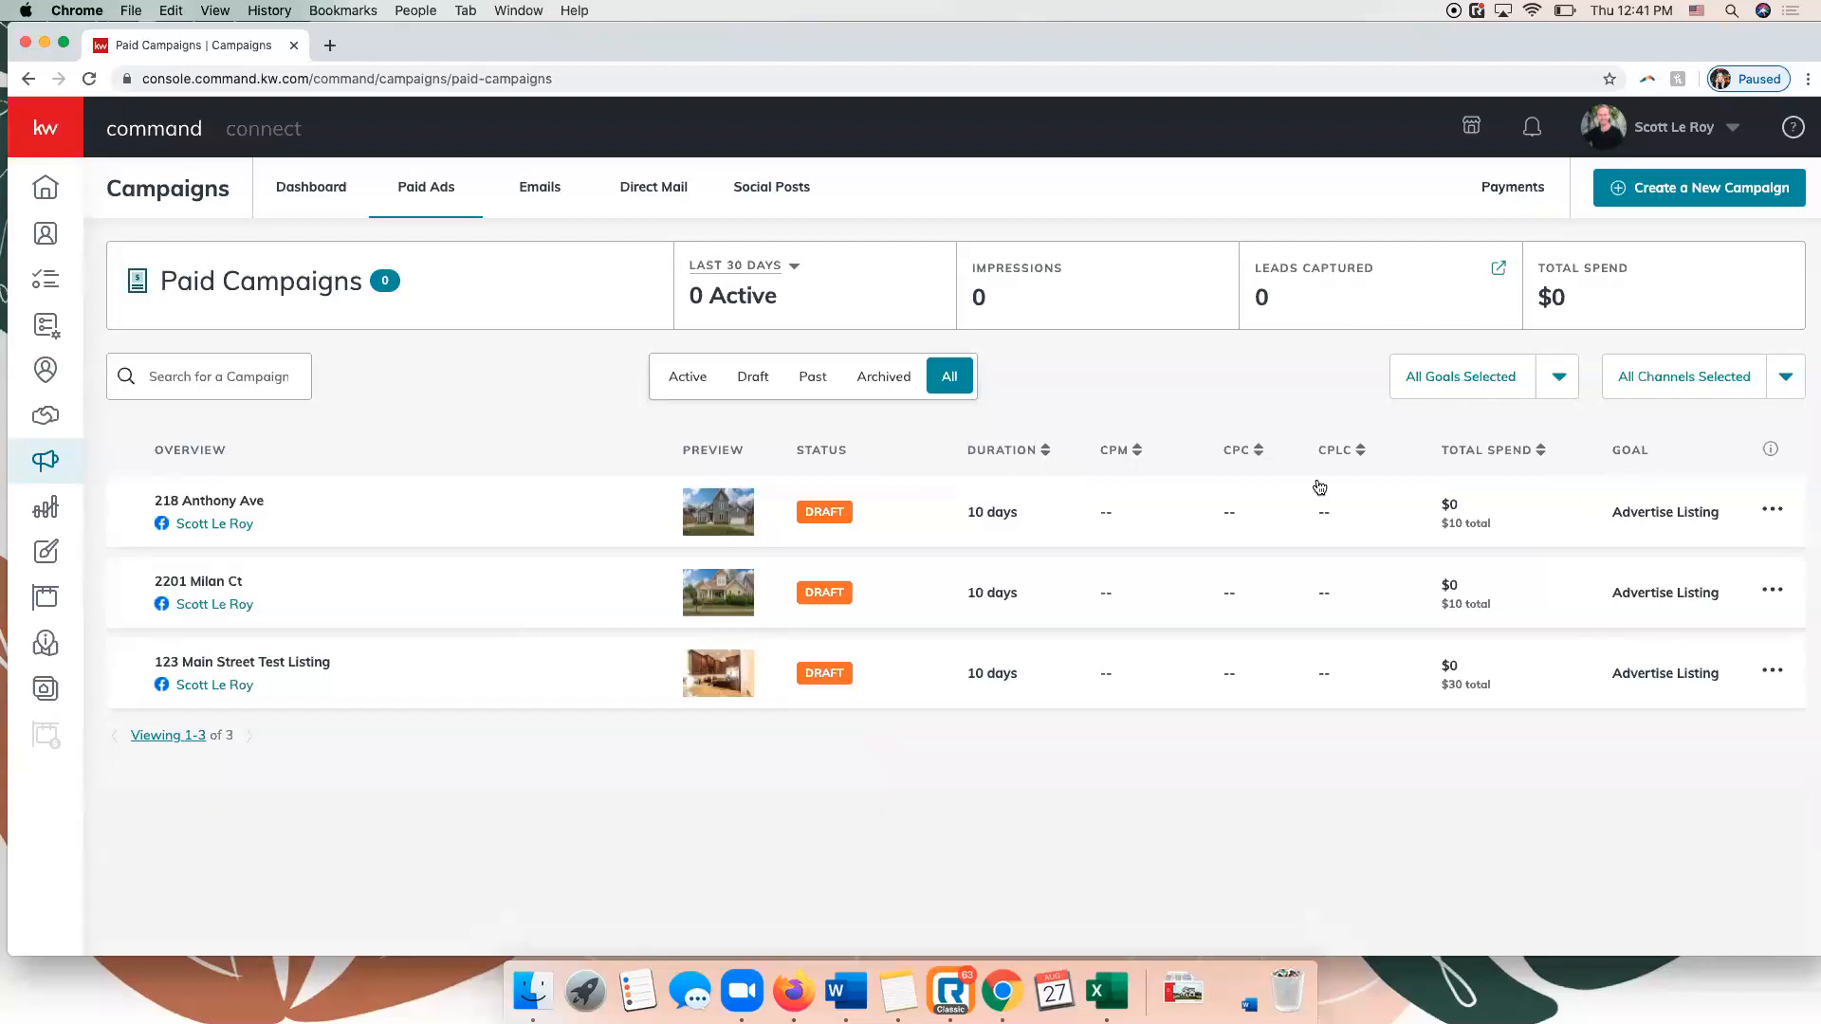
click(1774, 511)
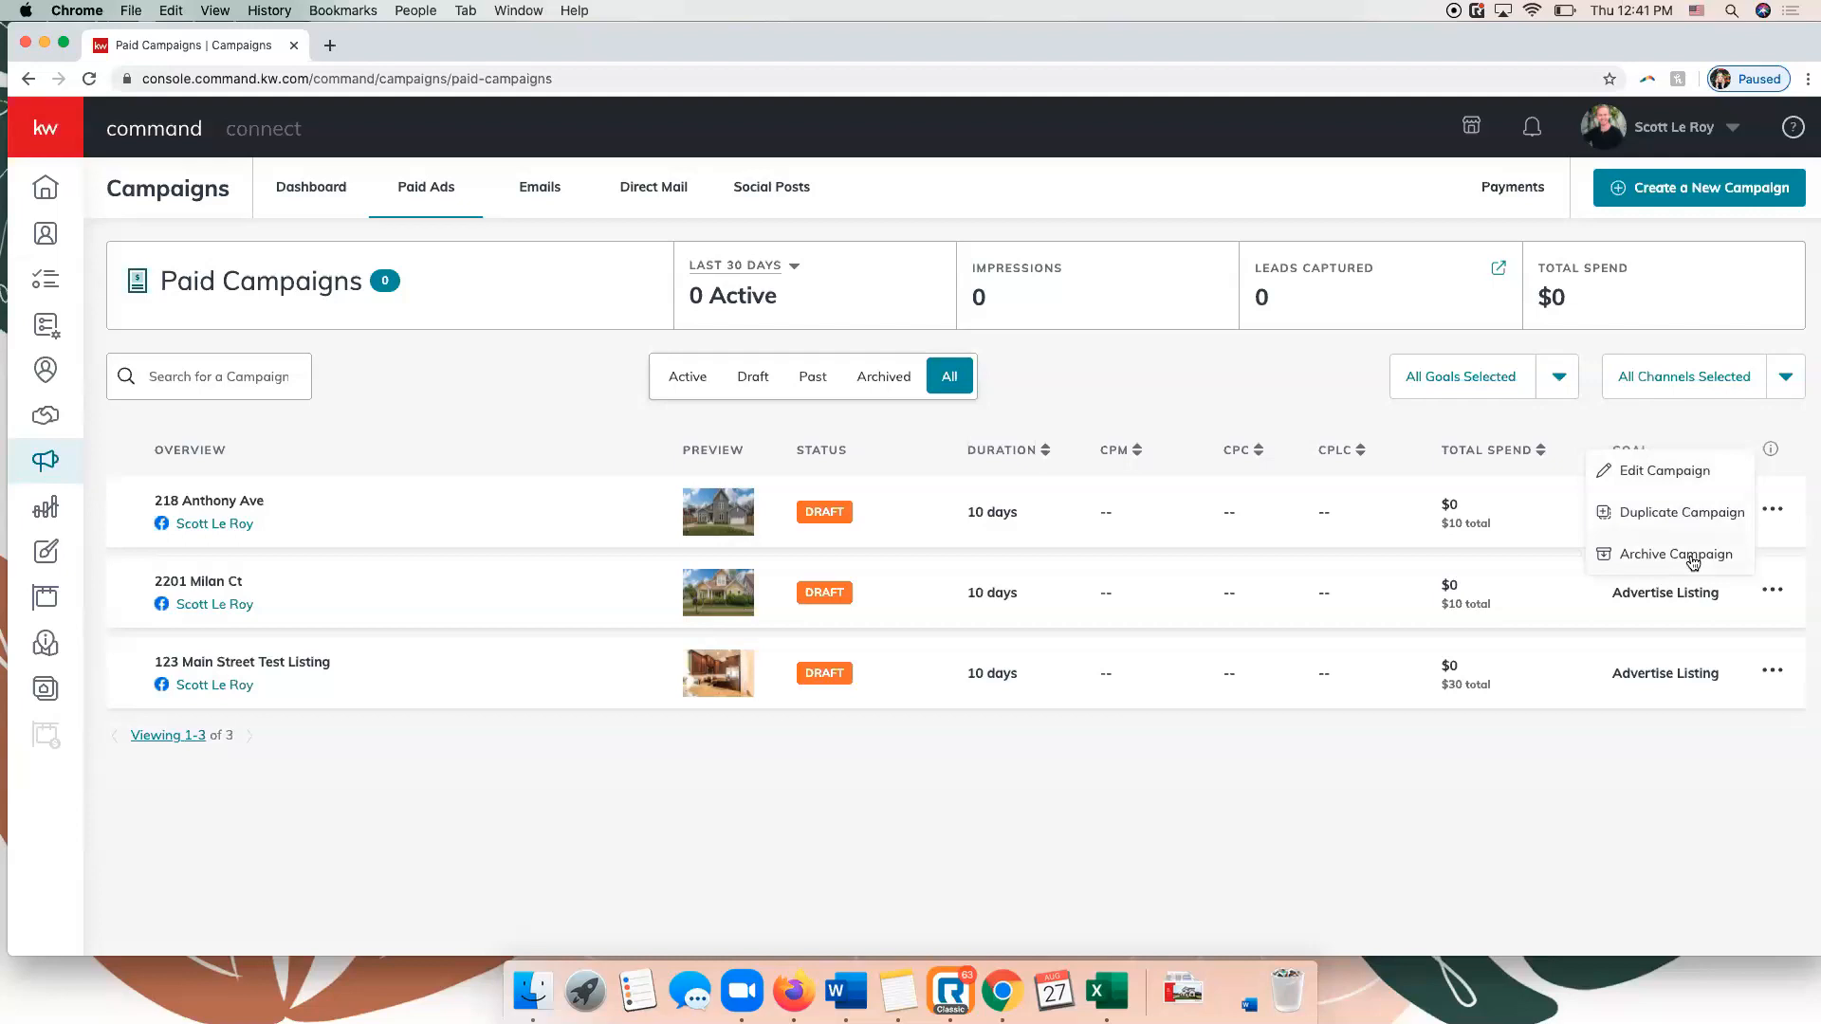
click(1184, 804)
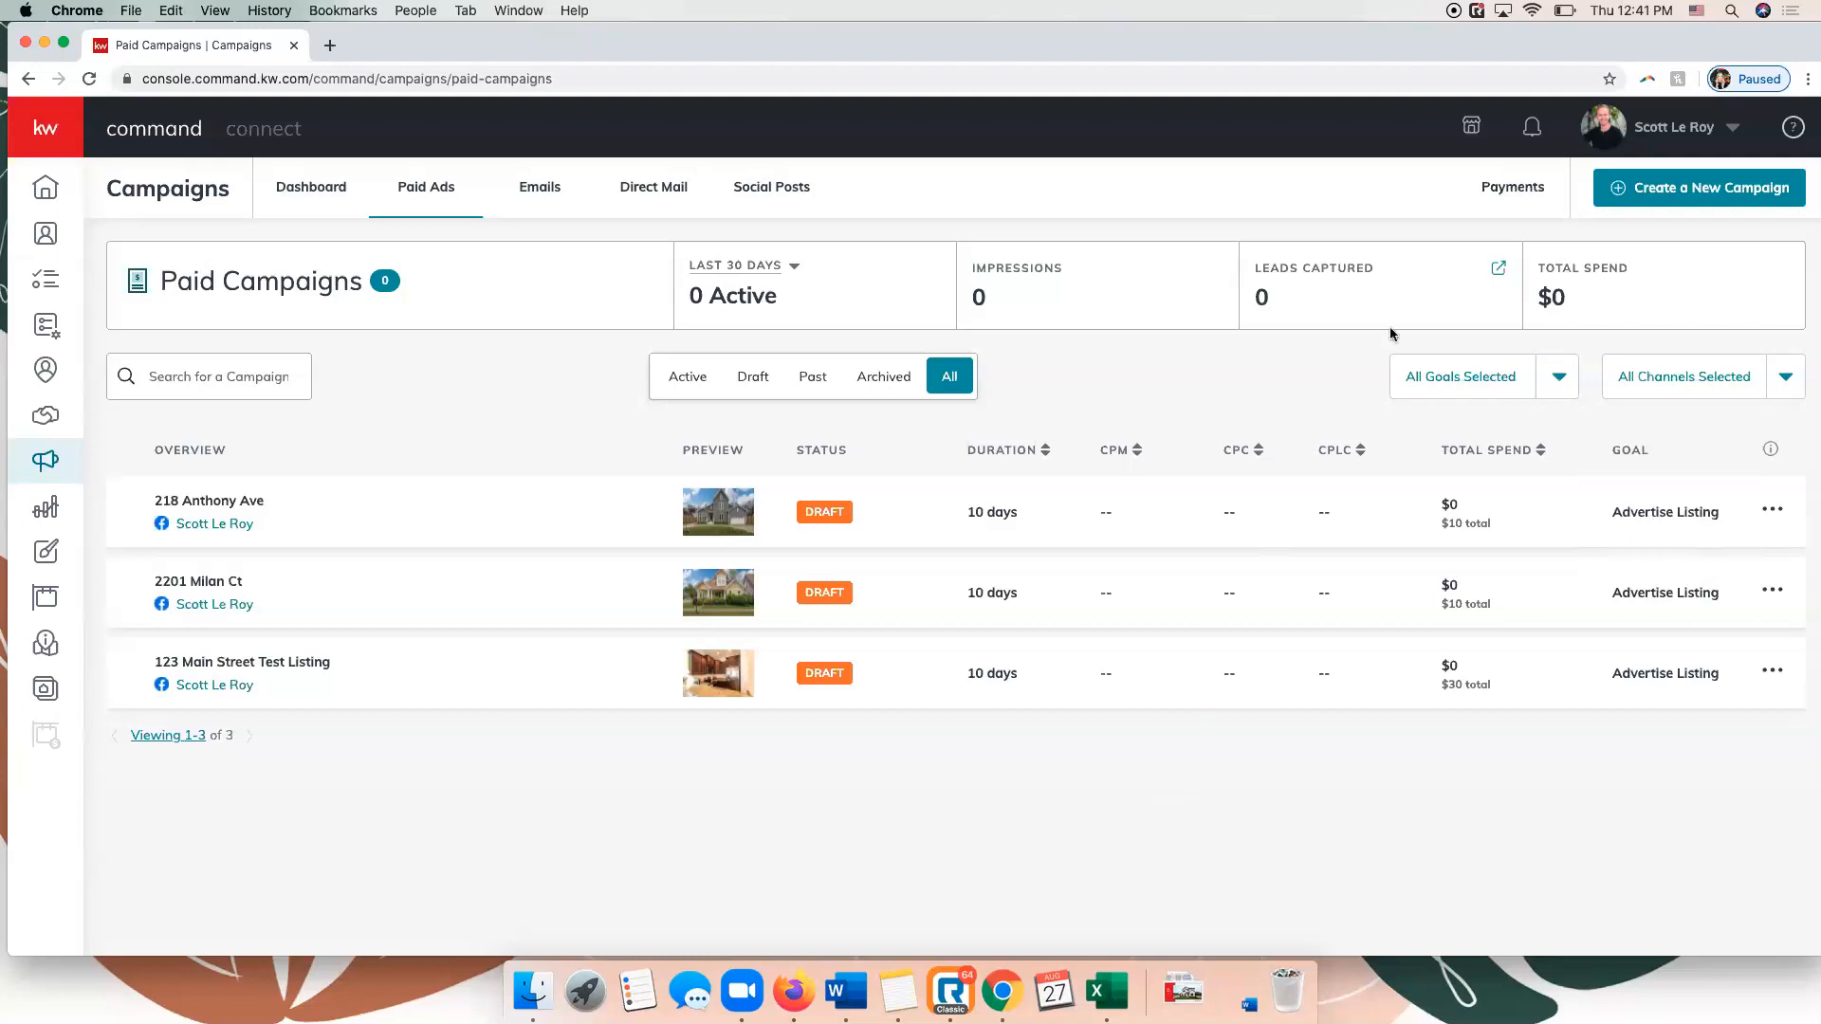
Create a paid social ad campaign named after the listing's street address, with the Advertise Listing goal and Facebook as its channel.
click(1698, 187)
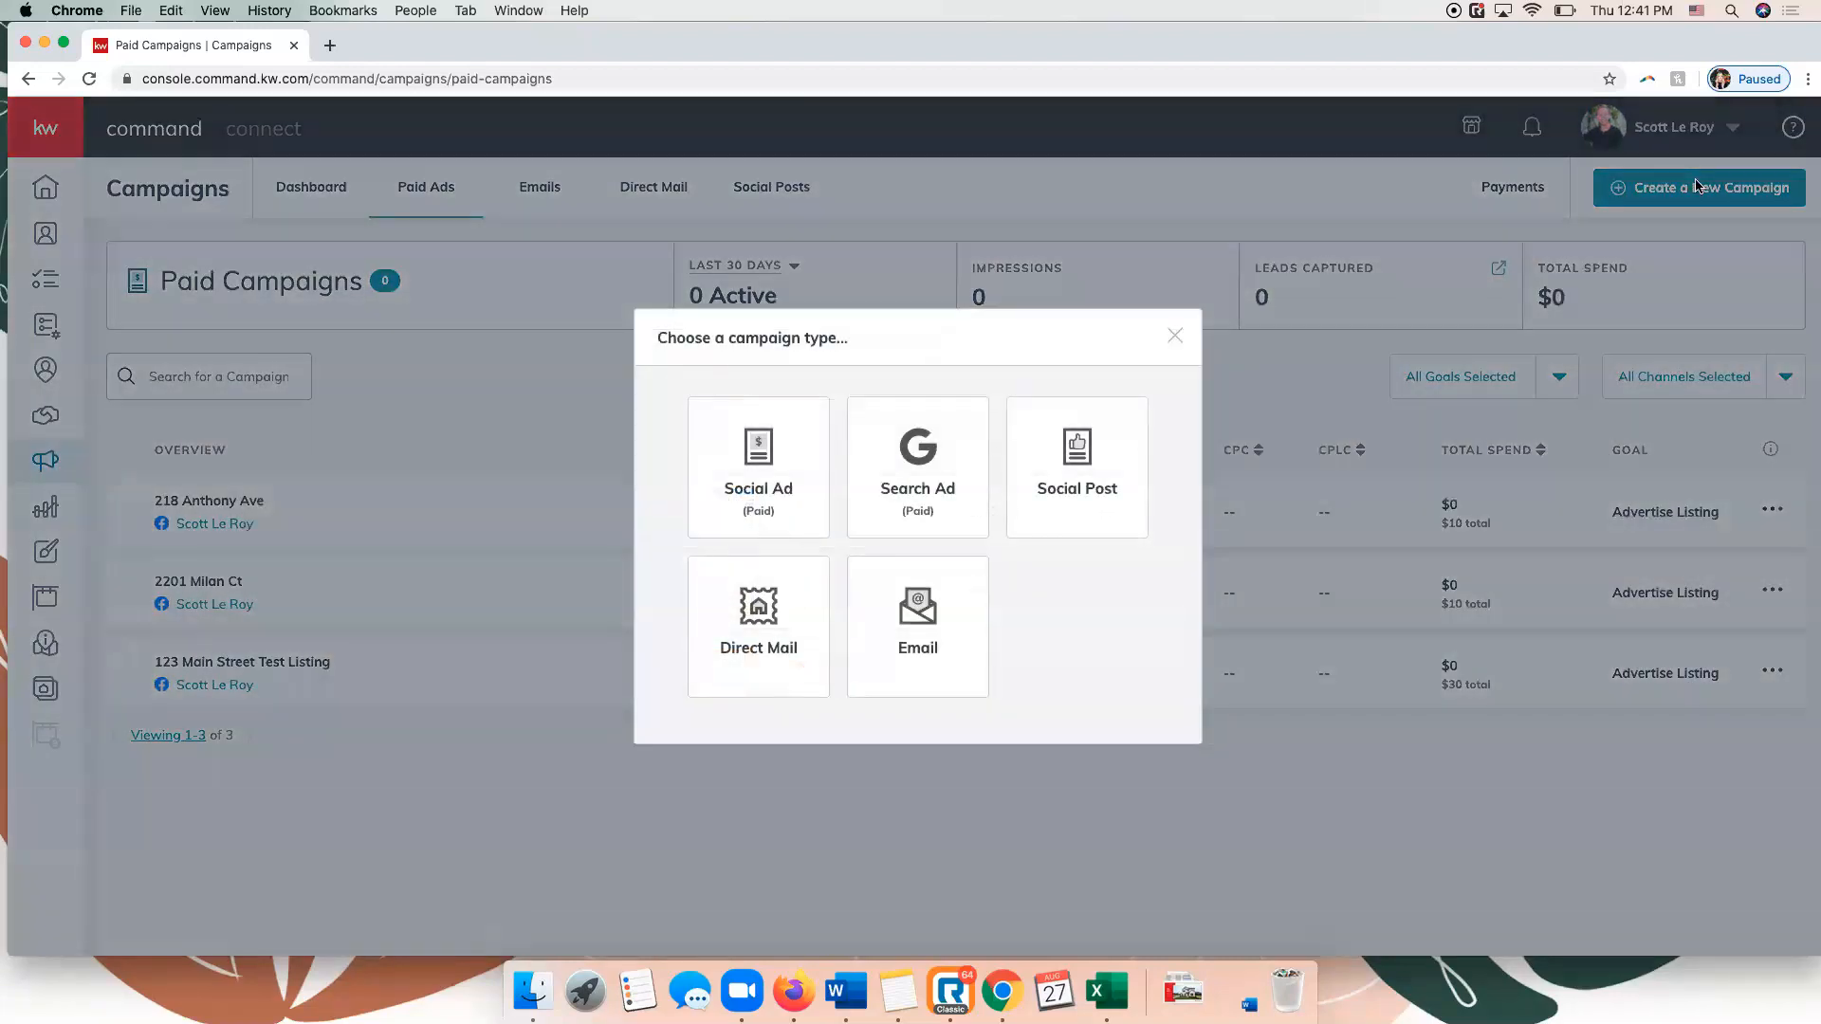
click(741, 467)
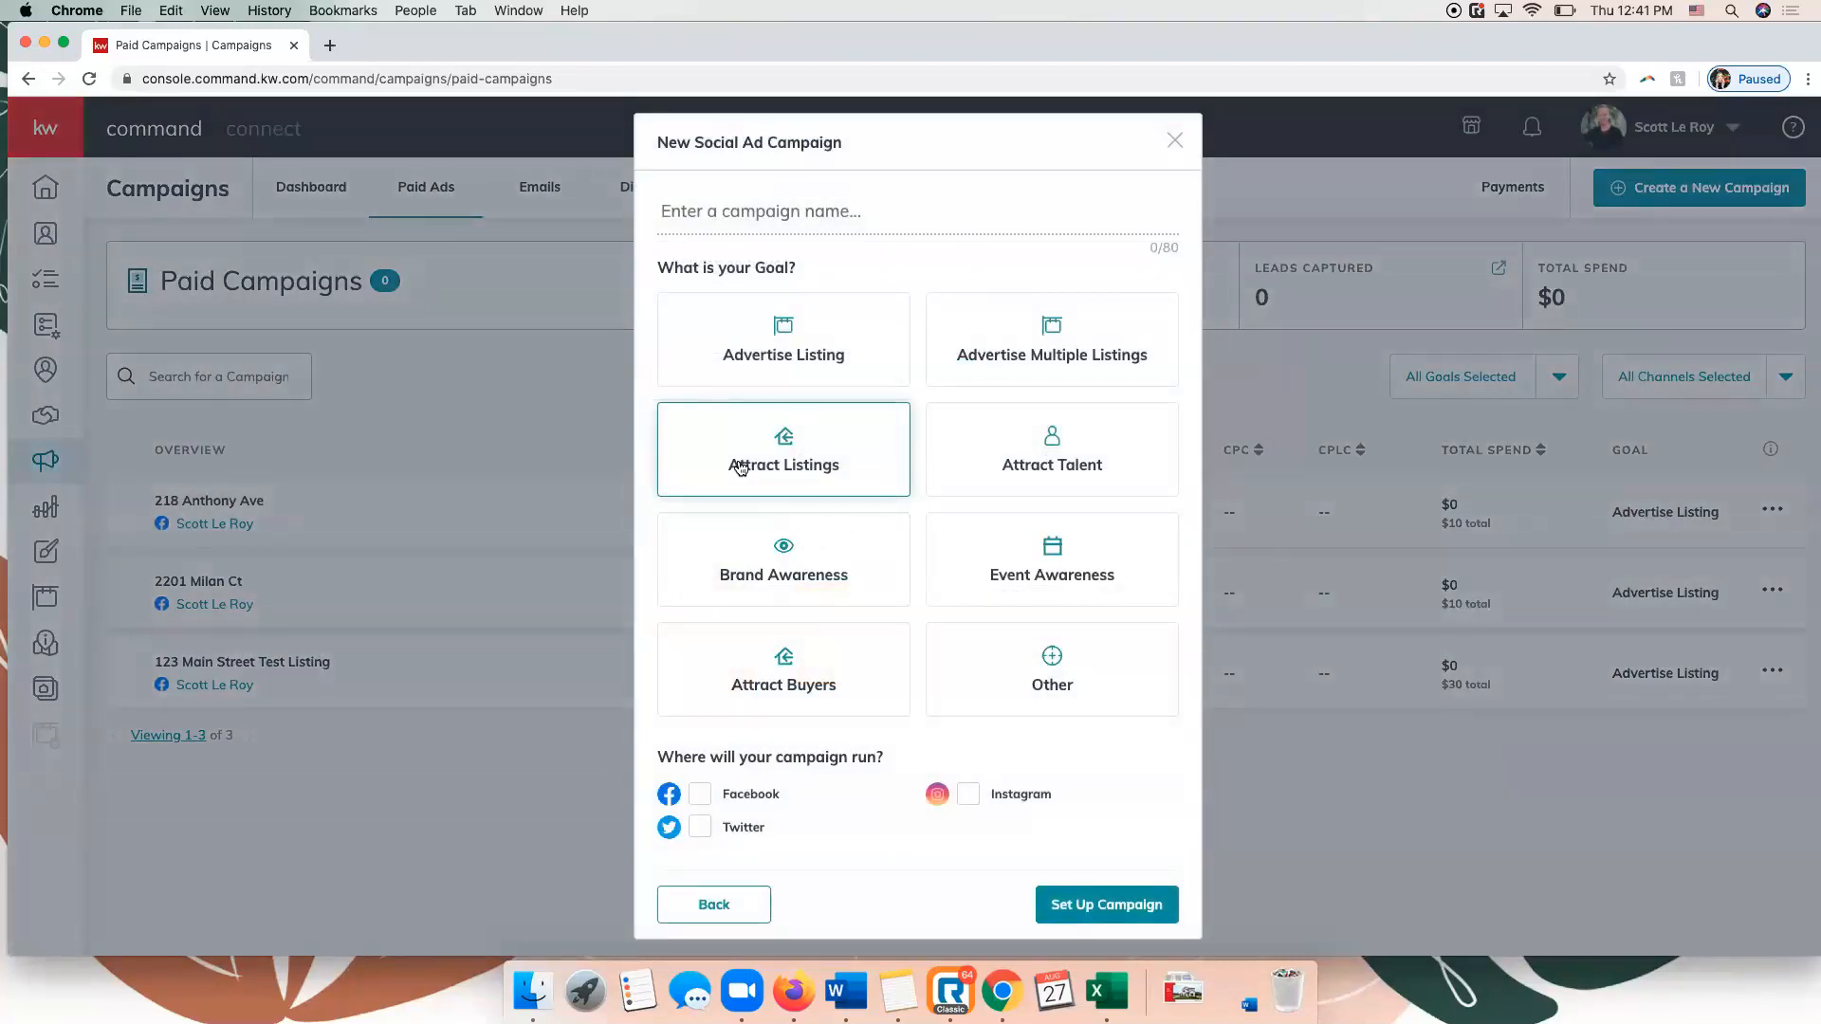
click(736, 214)
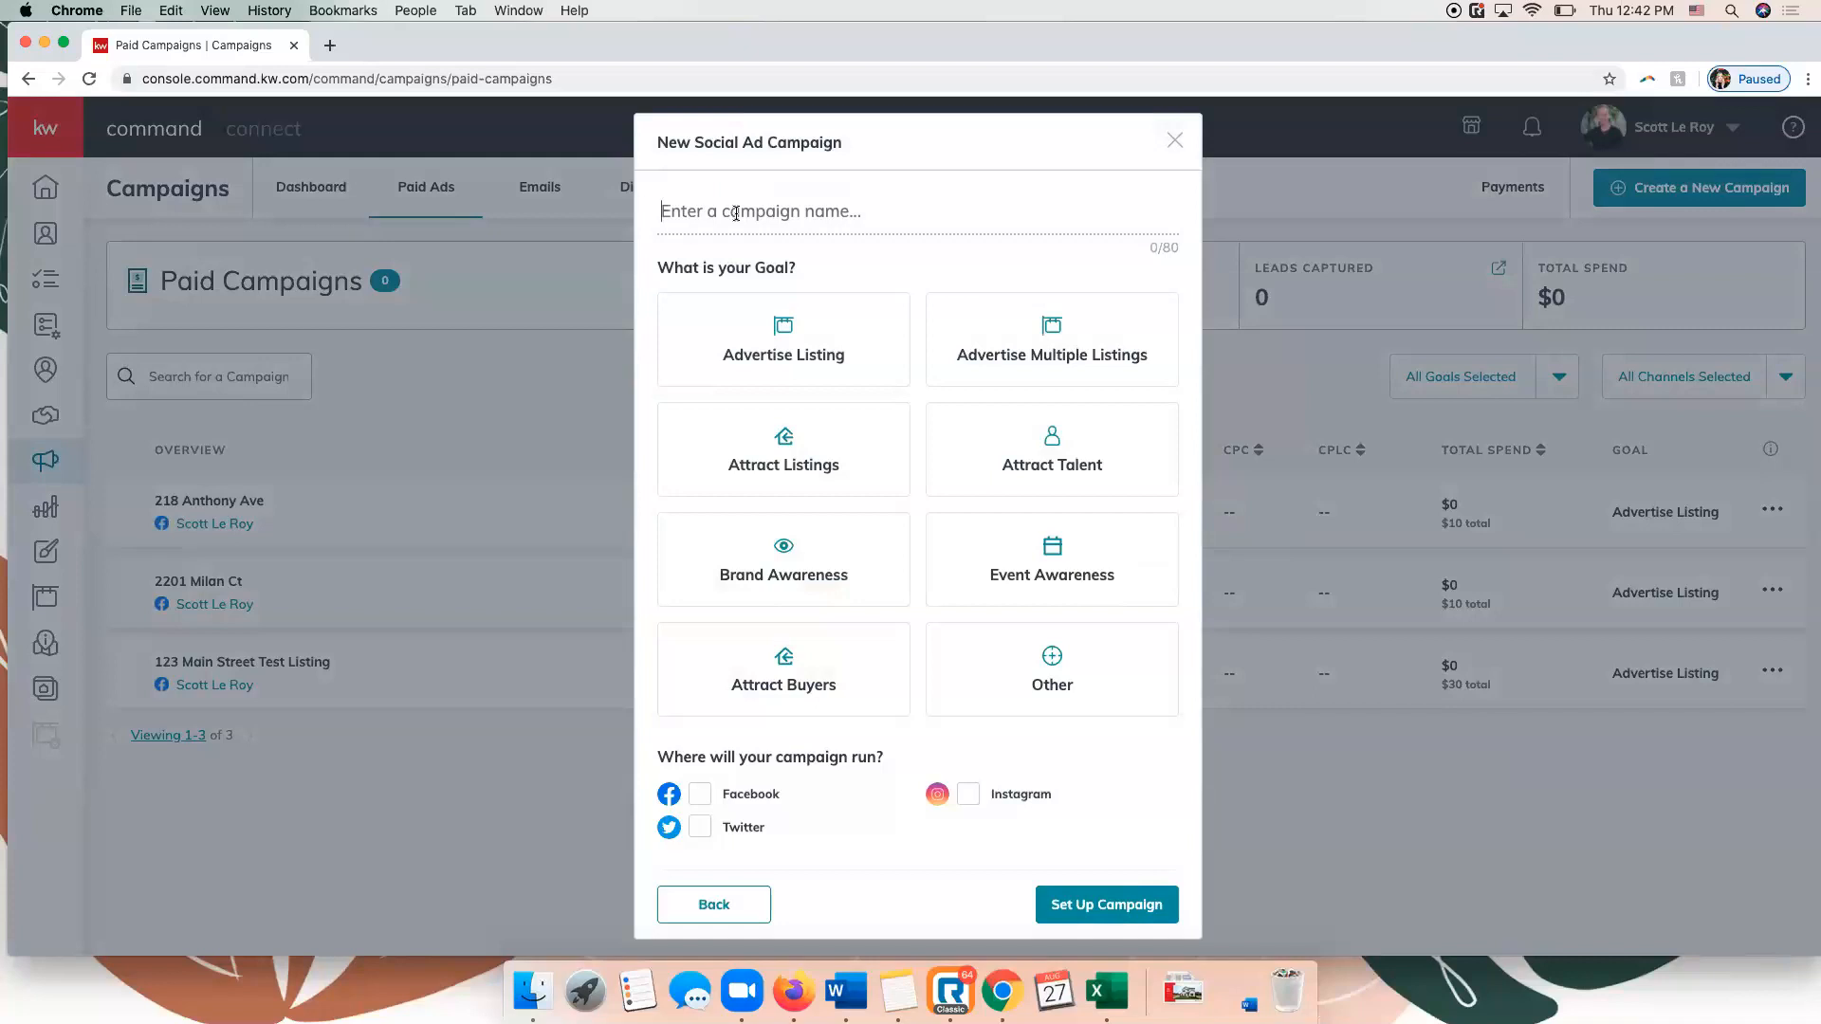
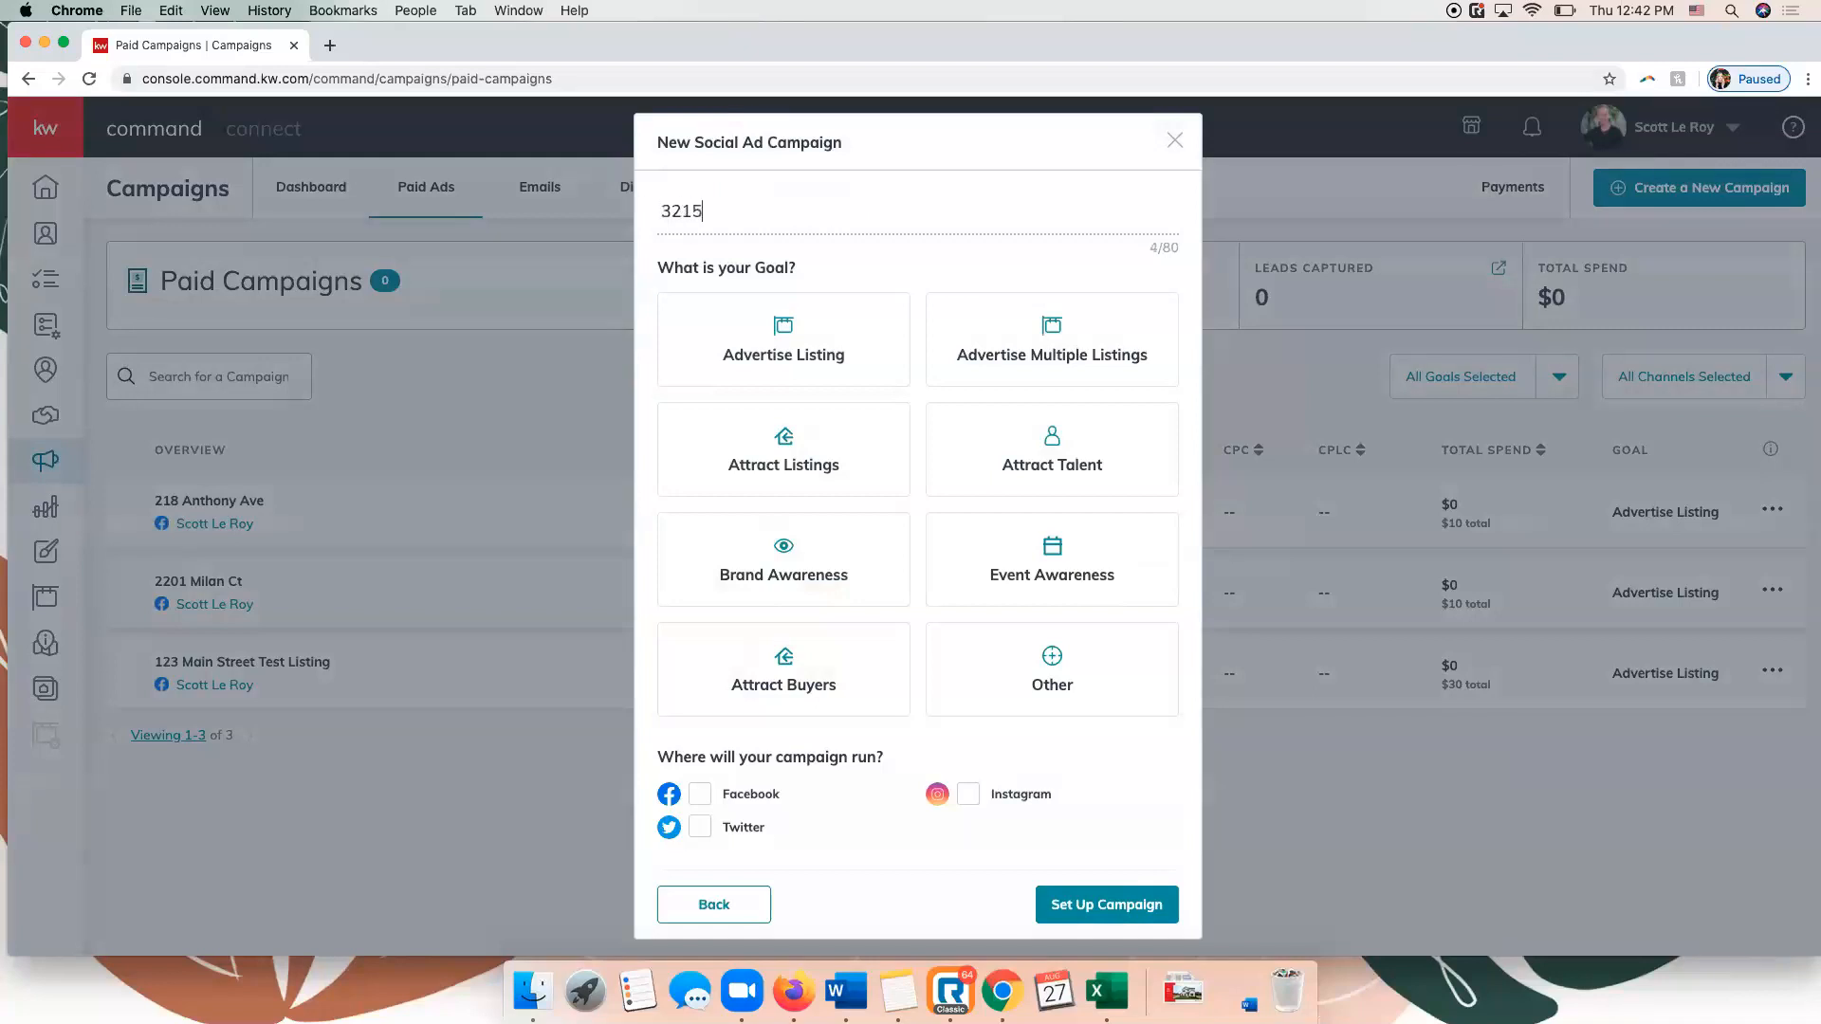
click(783, 346)
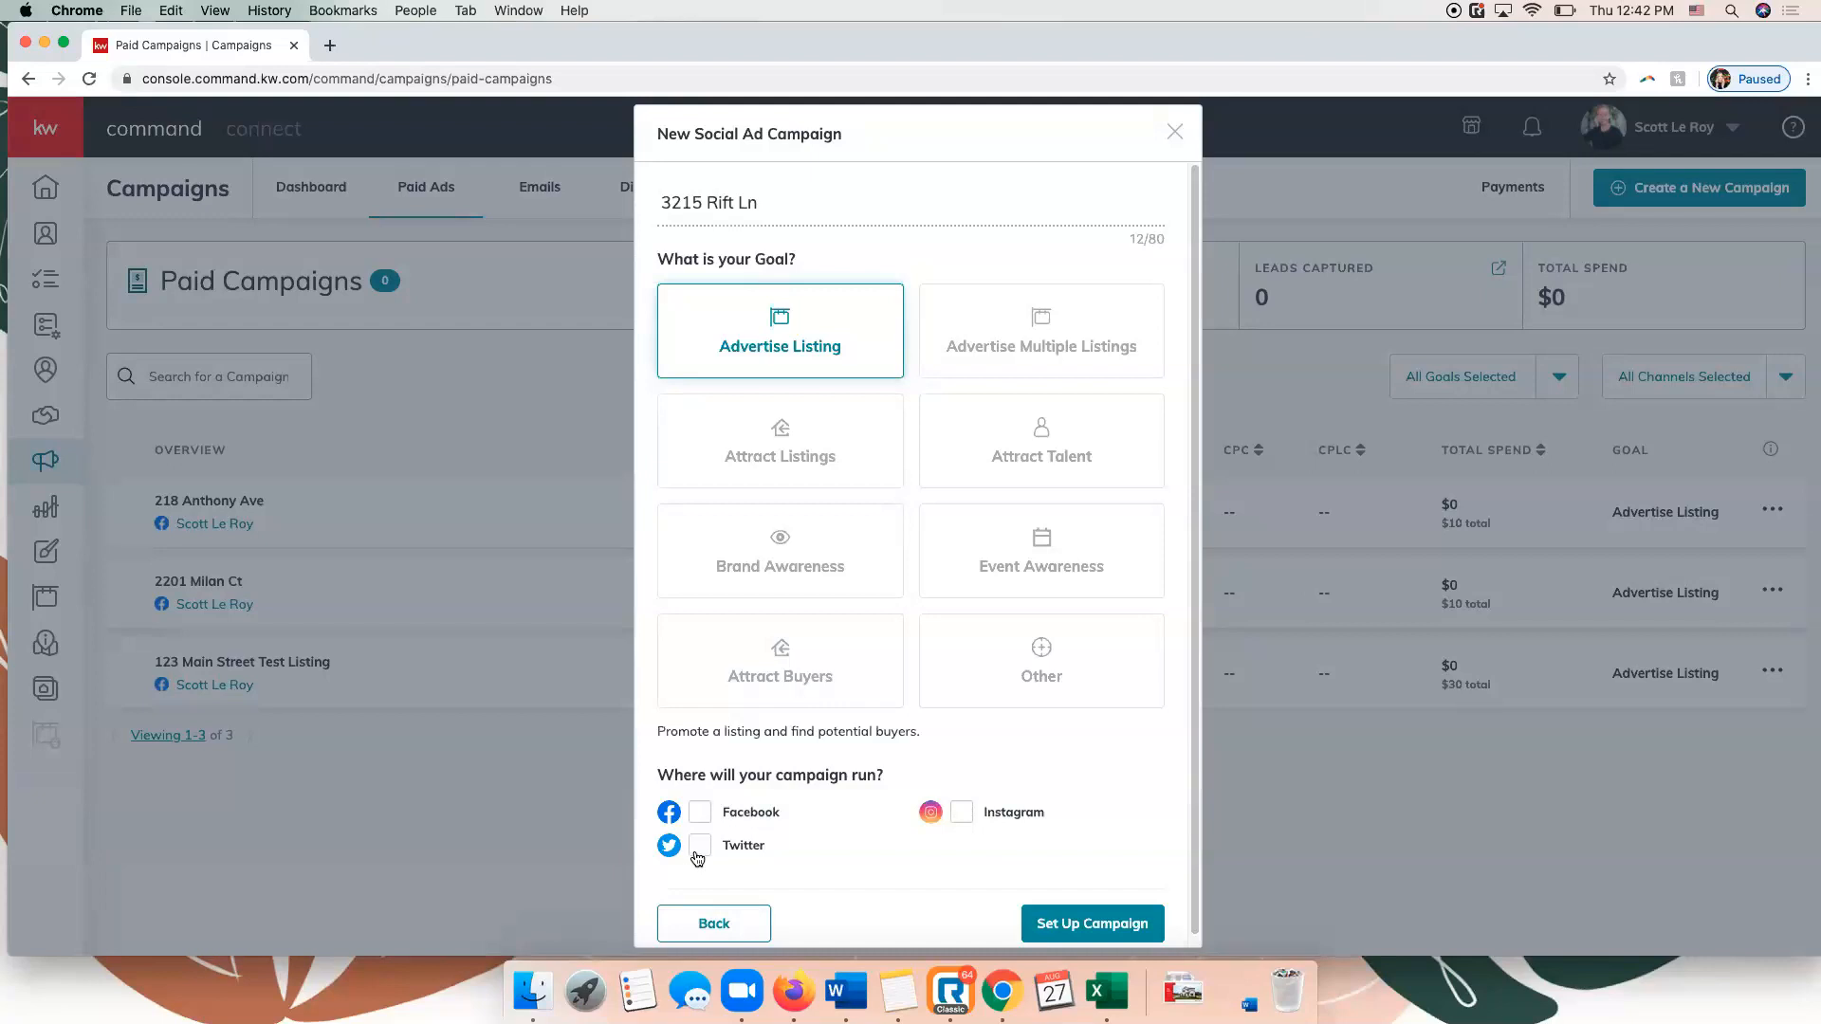
click(704, 816)
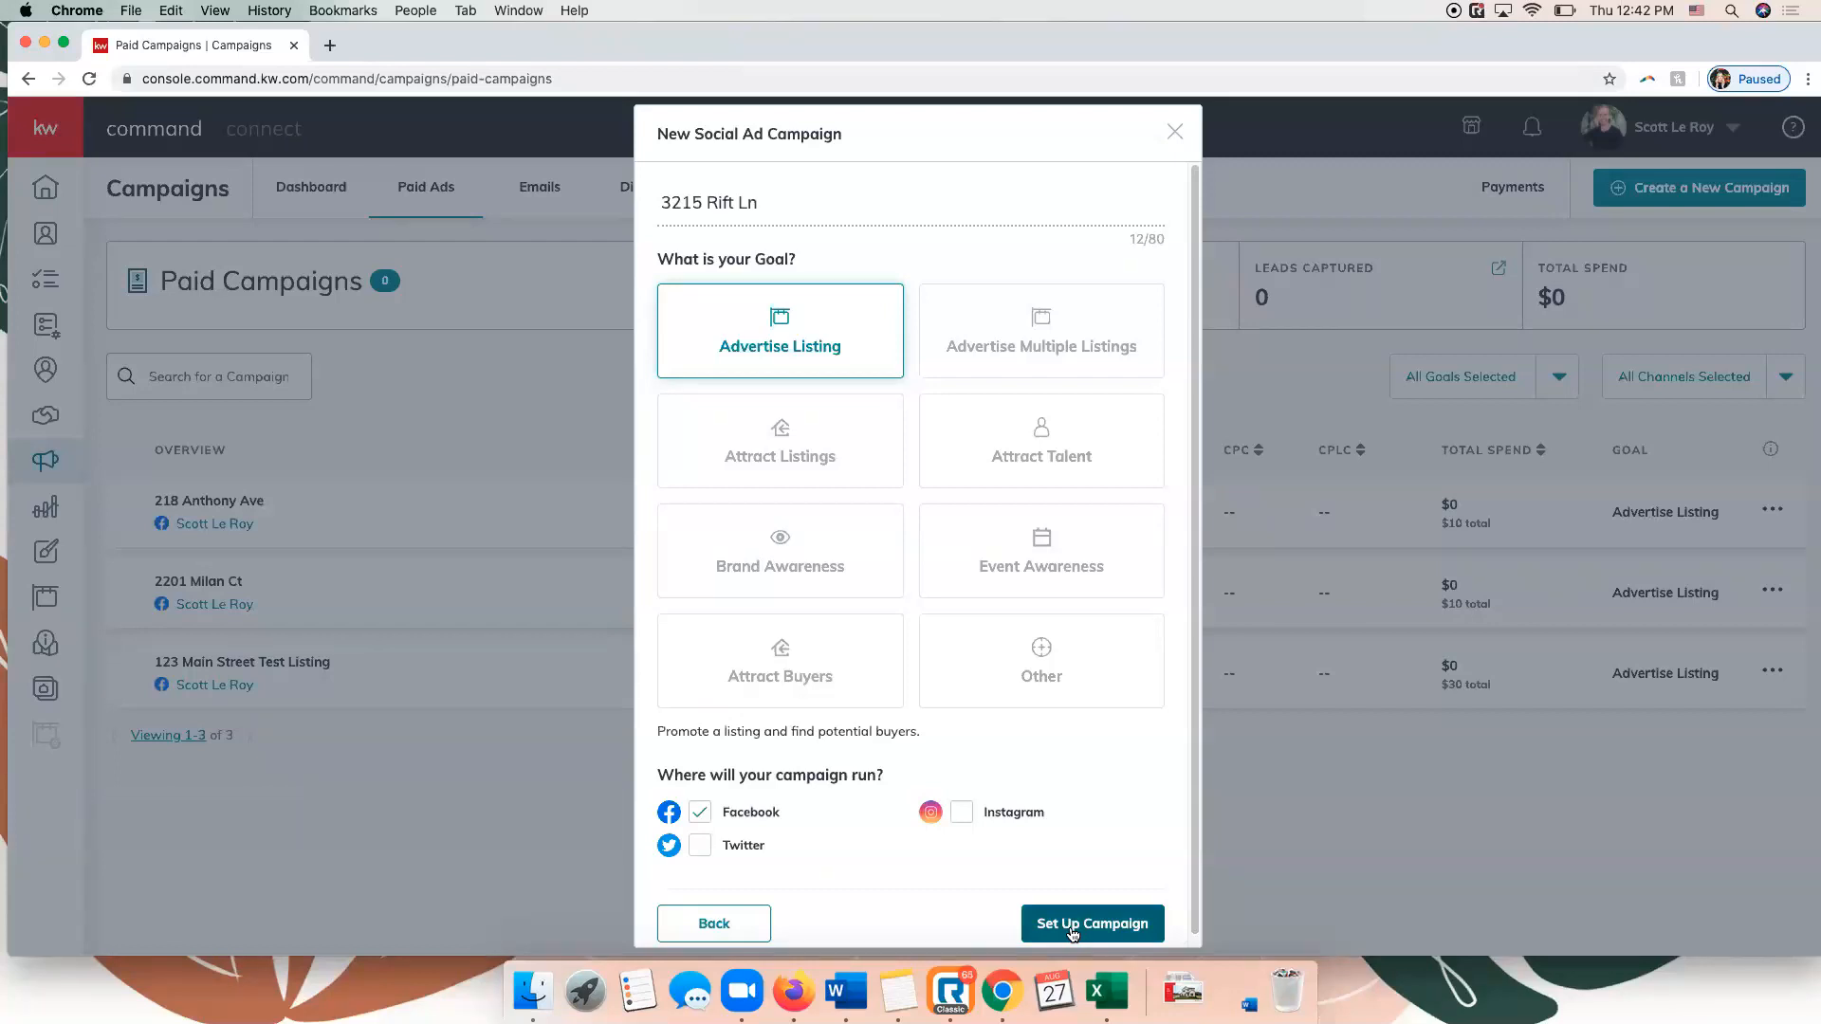
click(1073, 934)
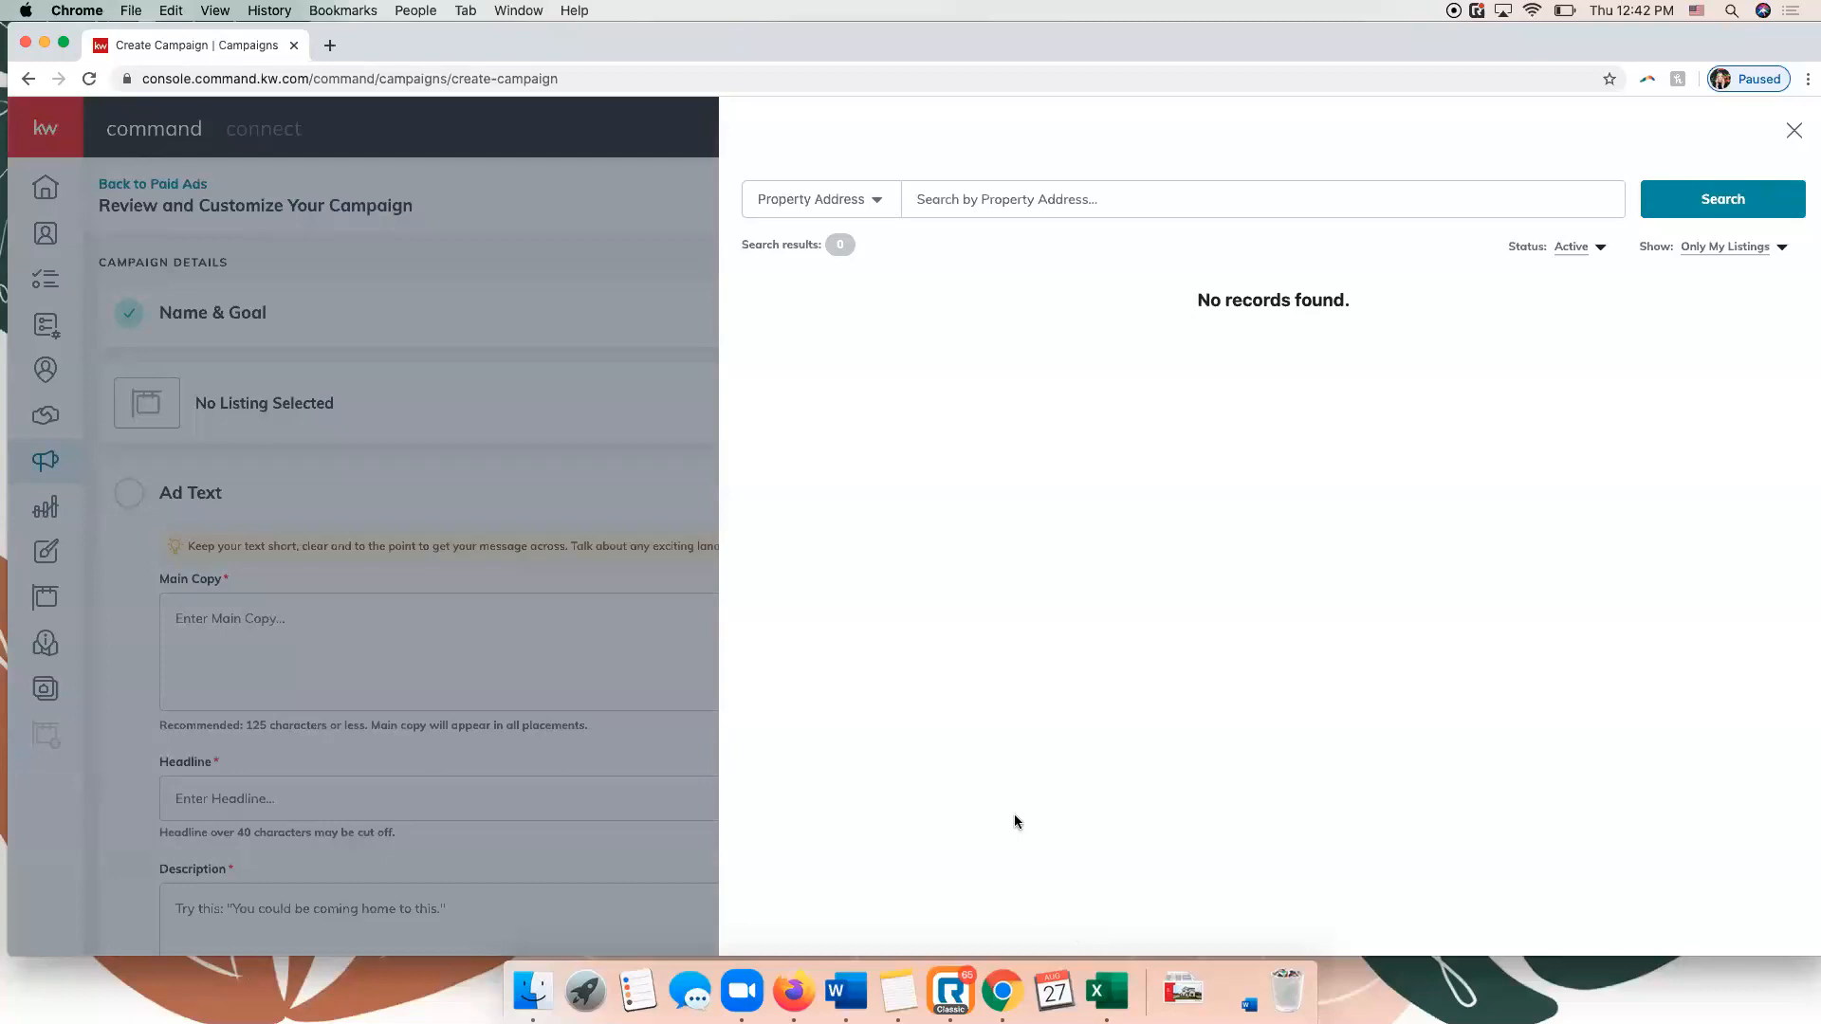
Check the available listing search criteria and widen the listing search to All Listings.
click(877, 205)
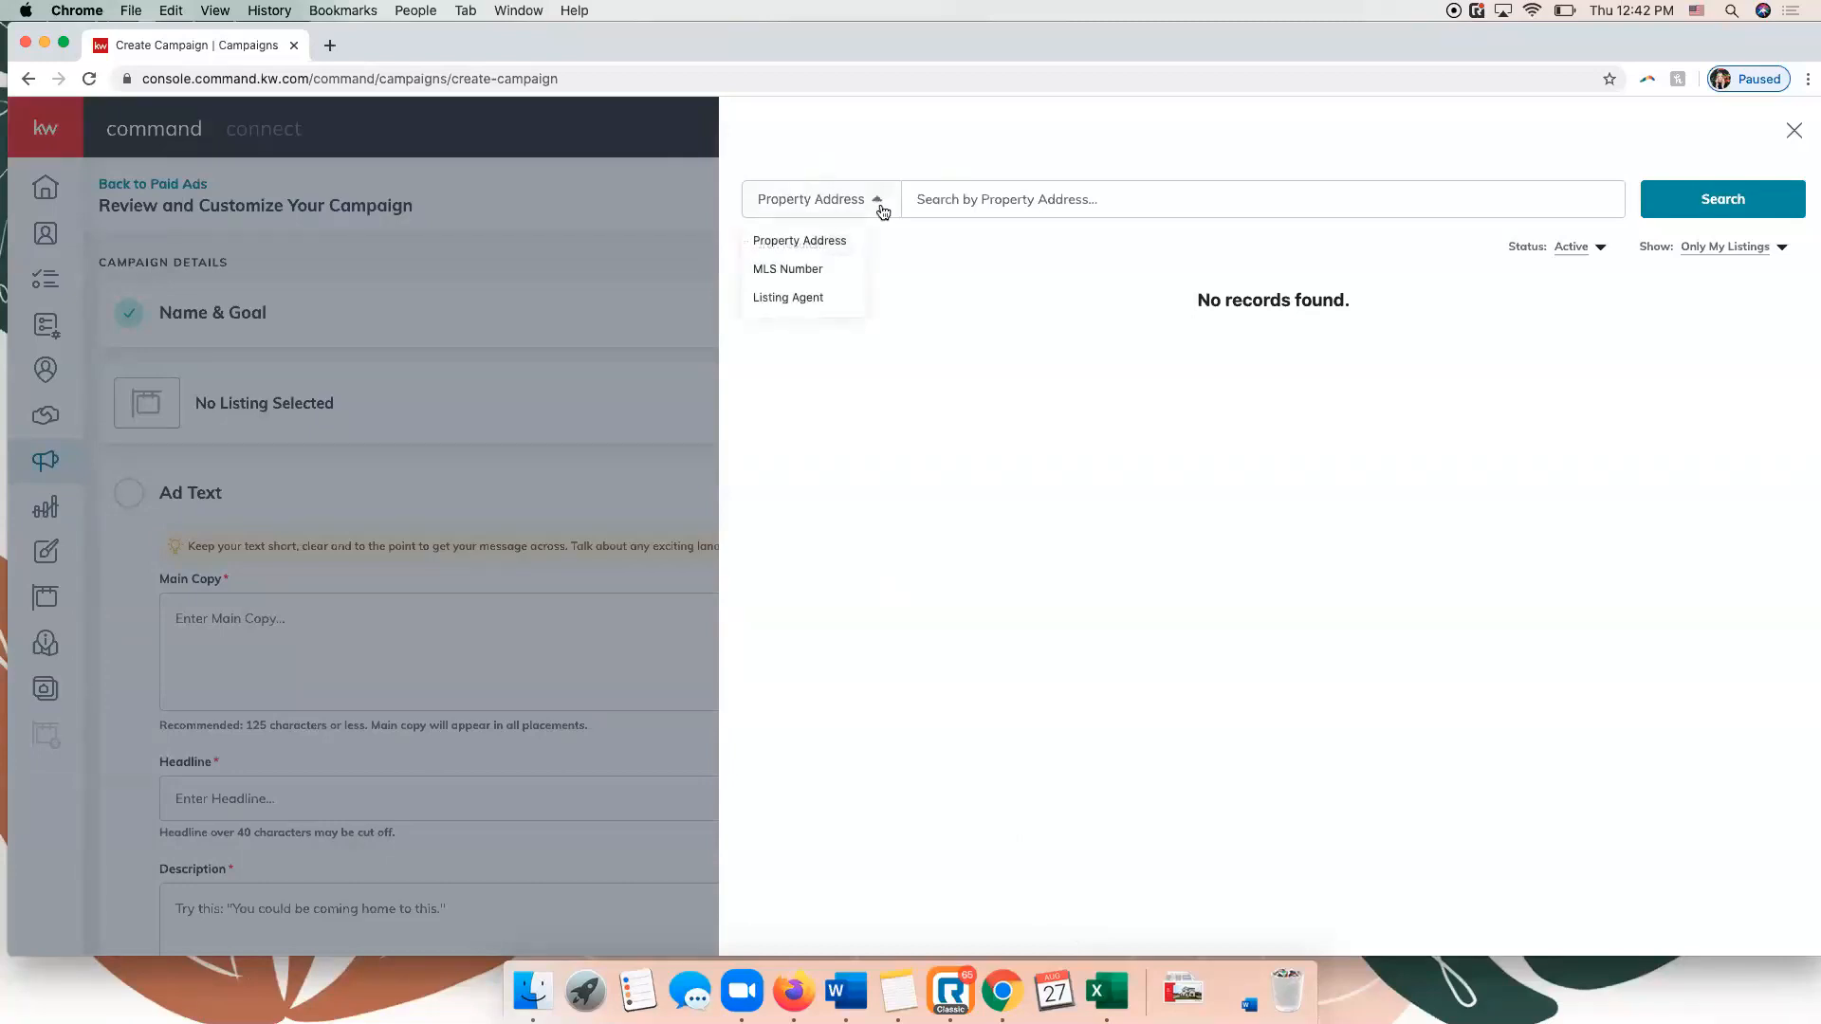
click(956, 183)
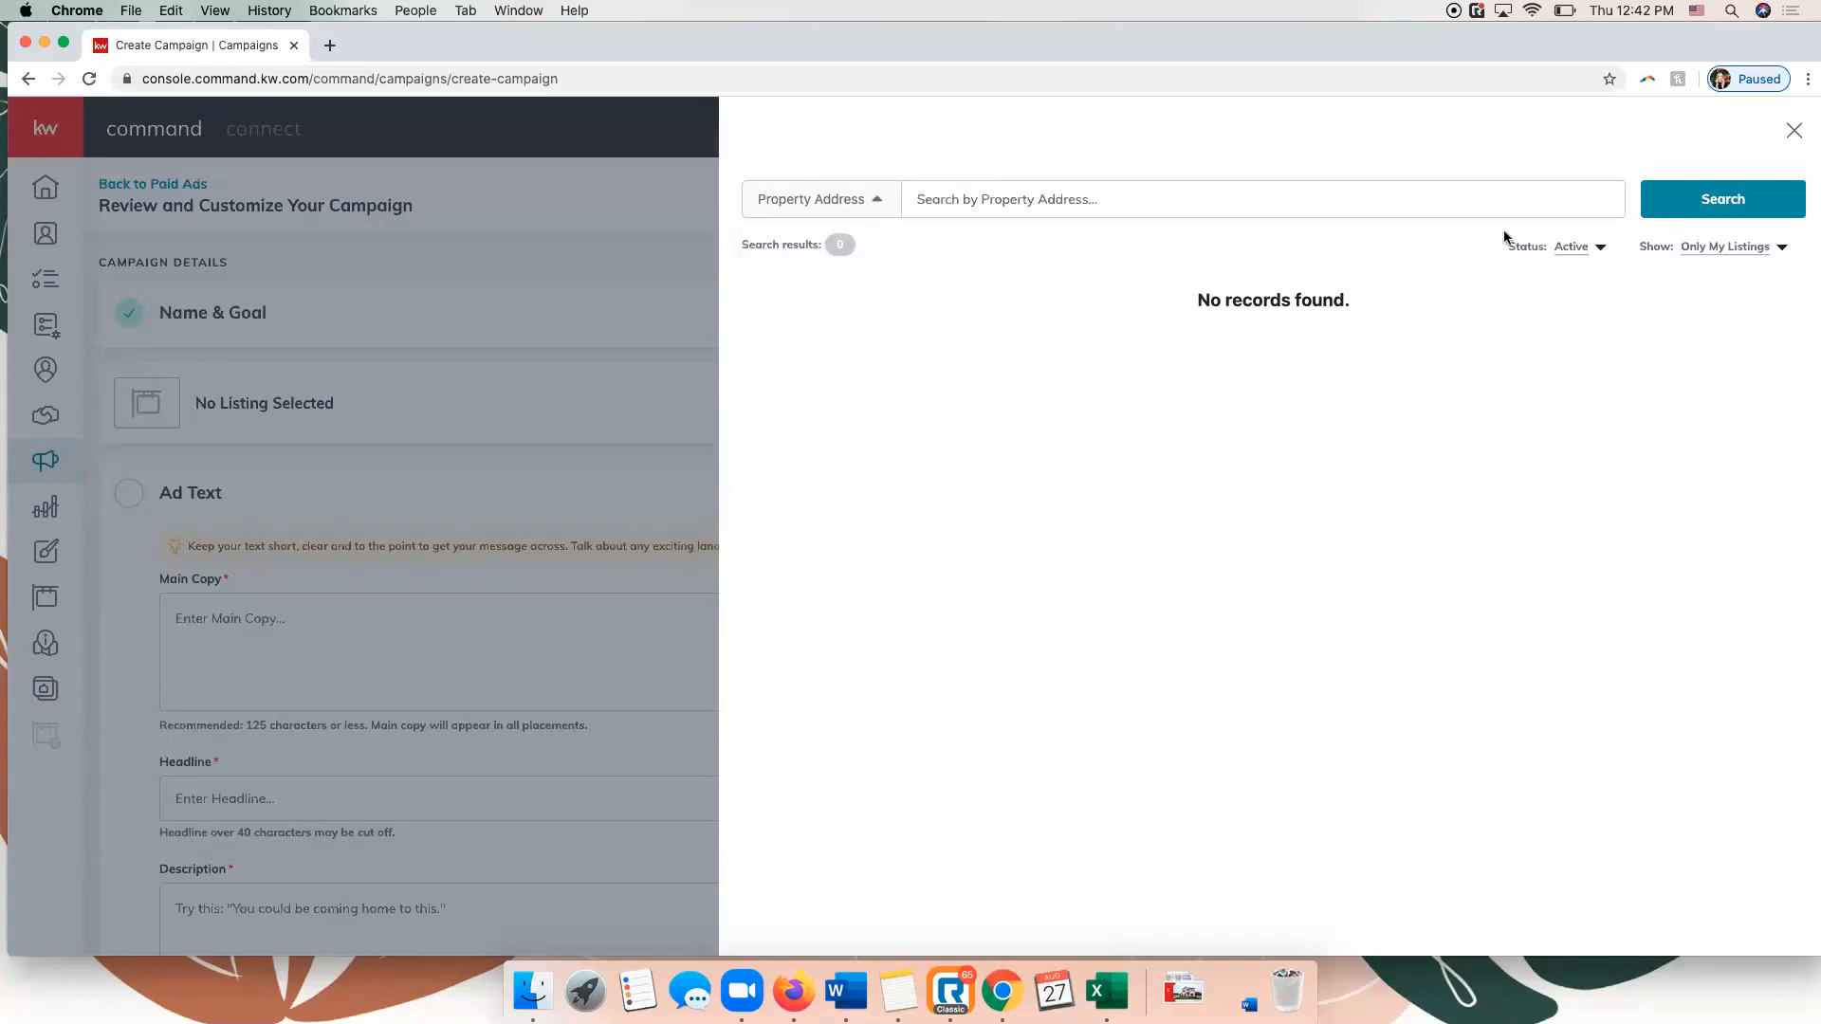
click(1770, 252)
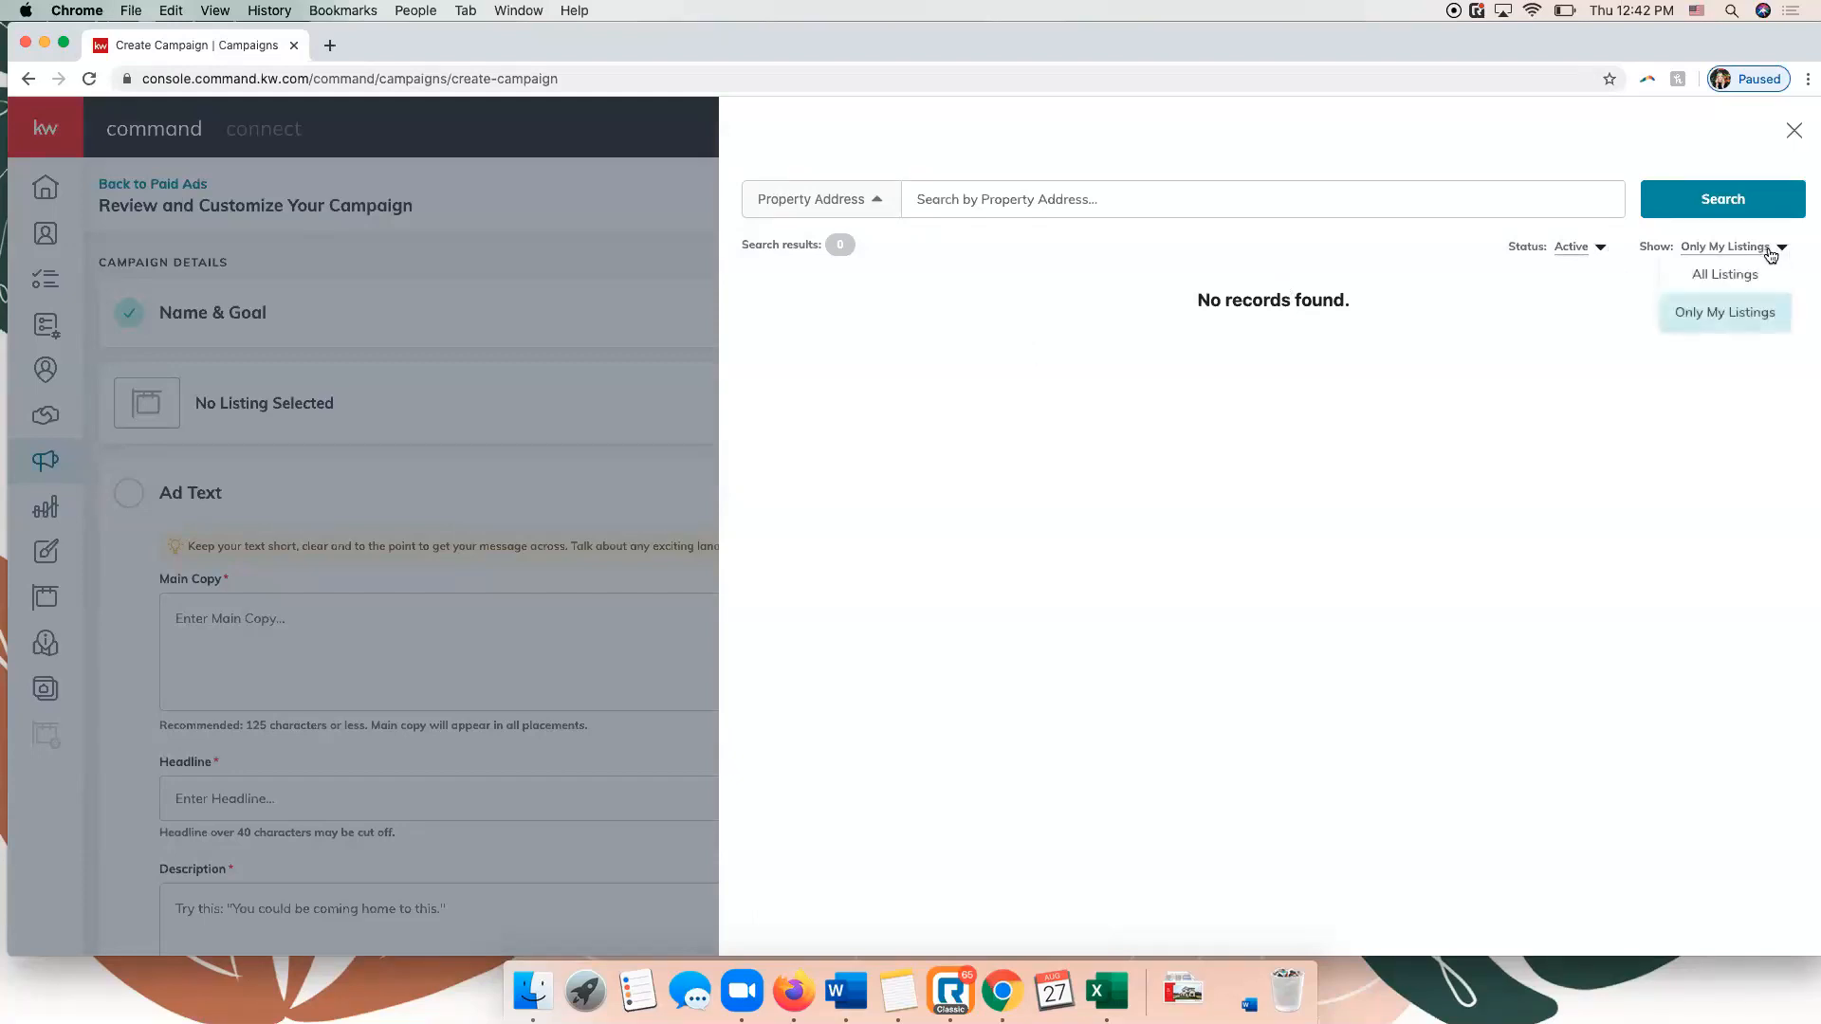
click(1756, 277)
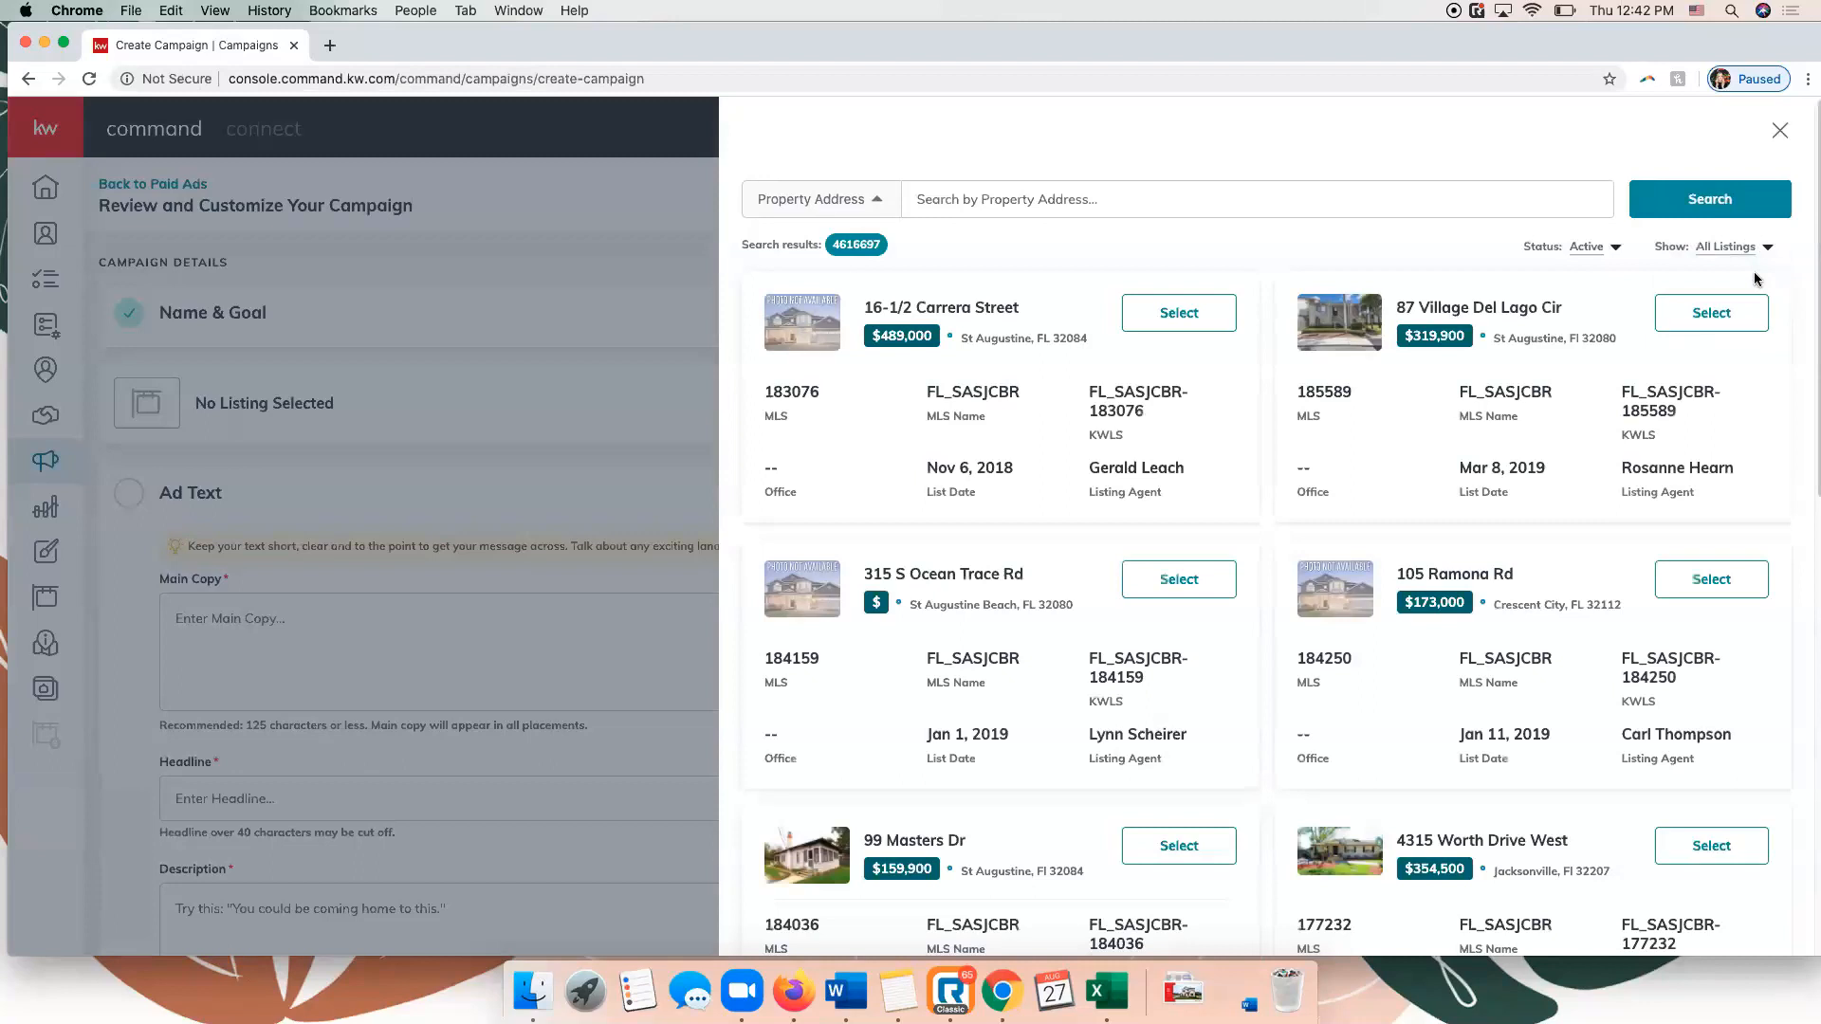
Search the listings by the property's street number and street name, and select the matching Murfreesboro listing for the campaign.
click(1097, 206)
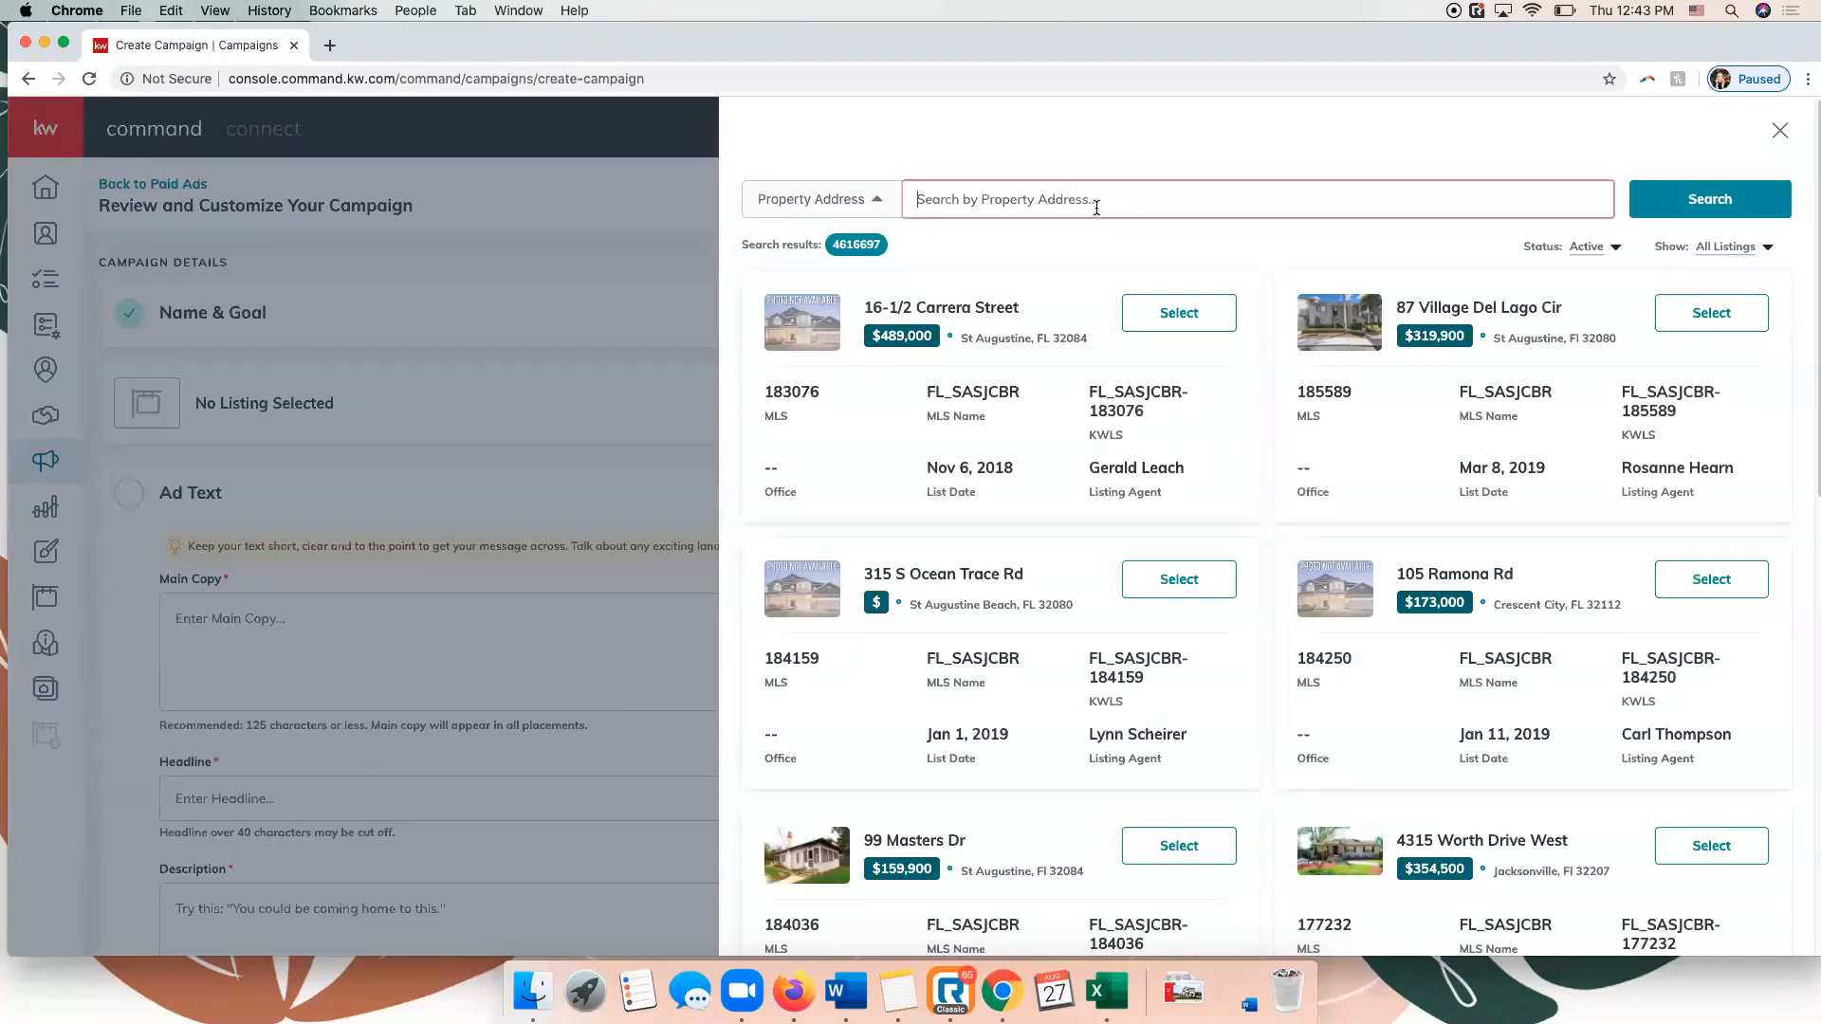
key(Return)
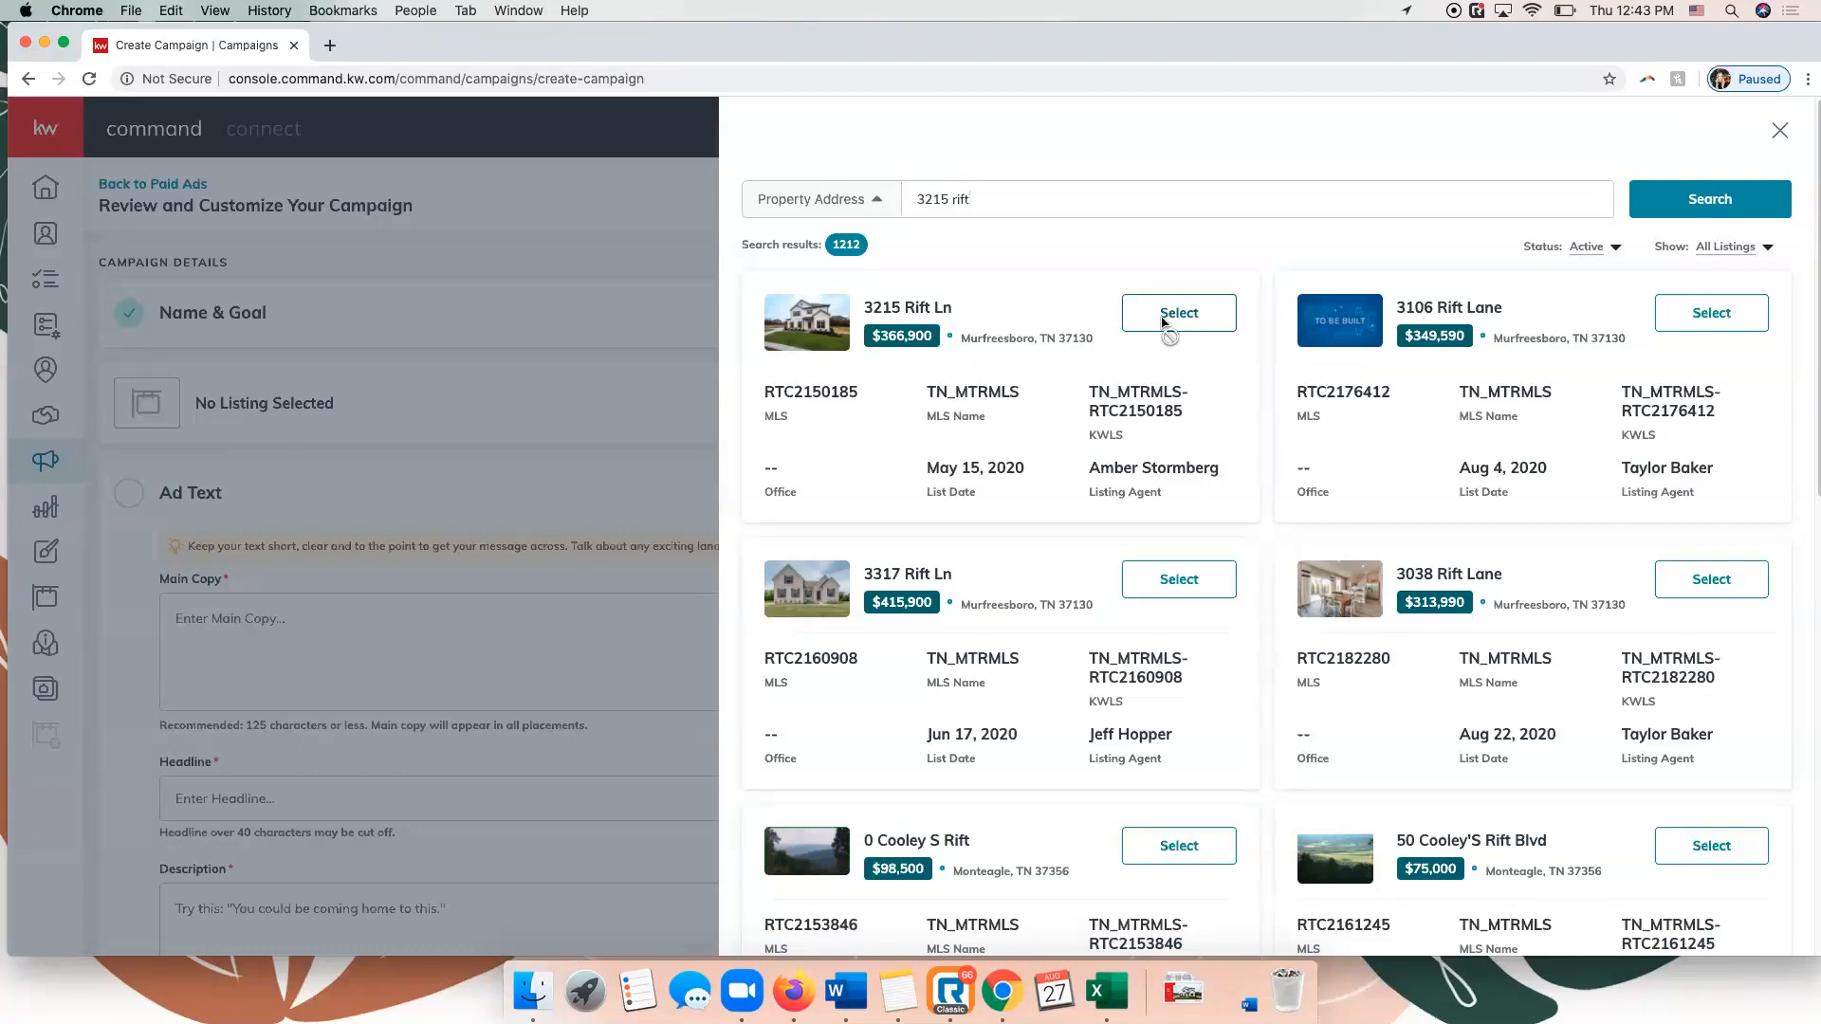
click(1164, 323)
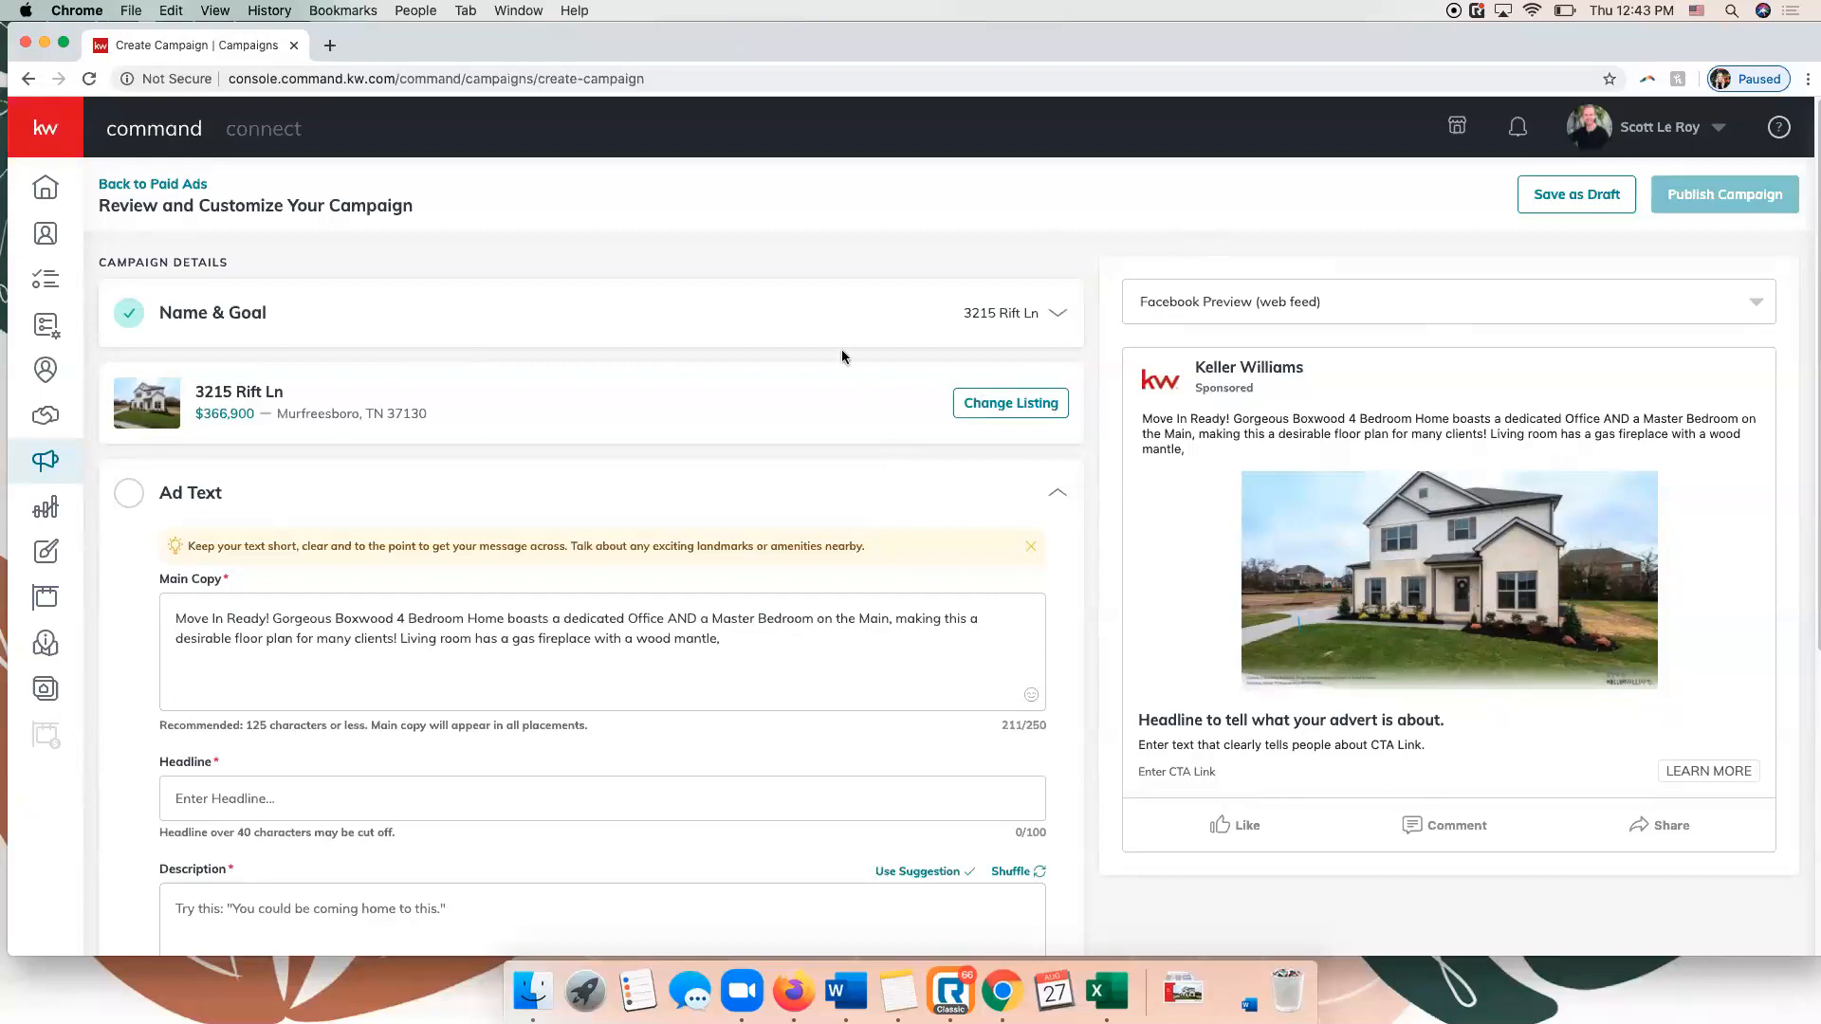
Switch the ad preview to Facebook Preview (mobile) and save the campaign's Name & Goal section.
click(1377, 305)
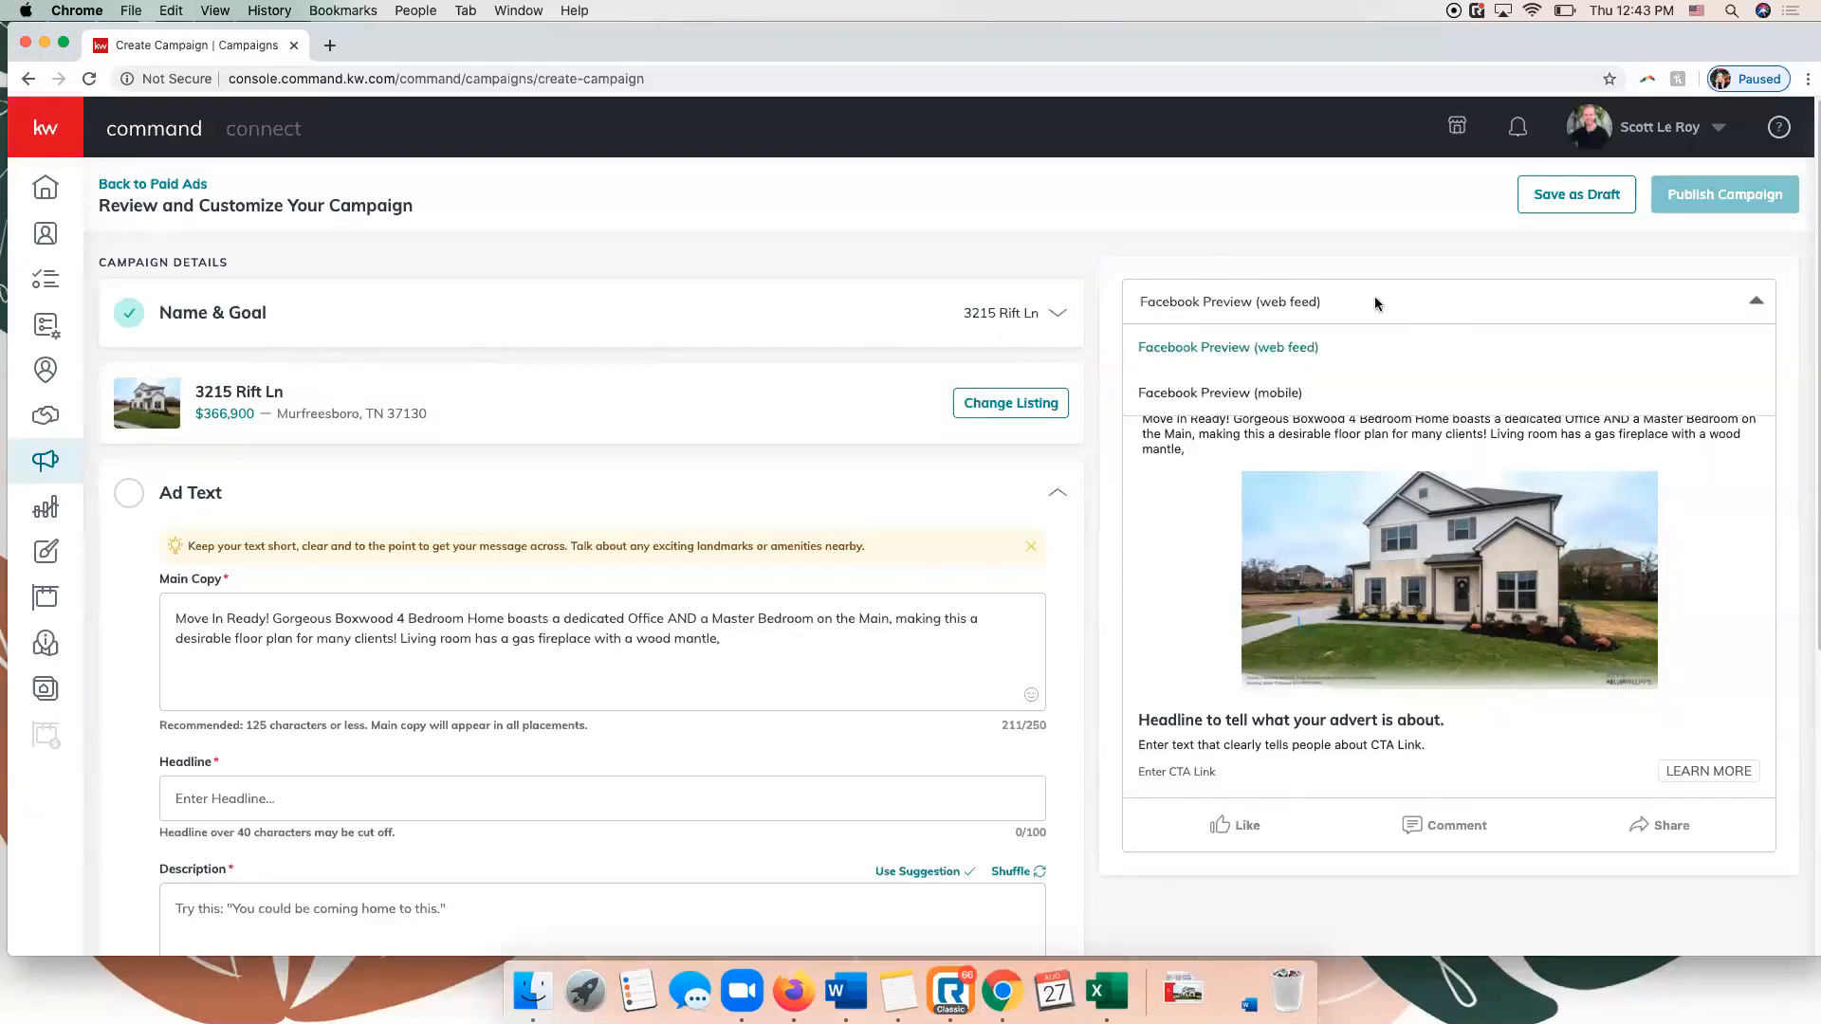
click(1289, 391)
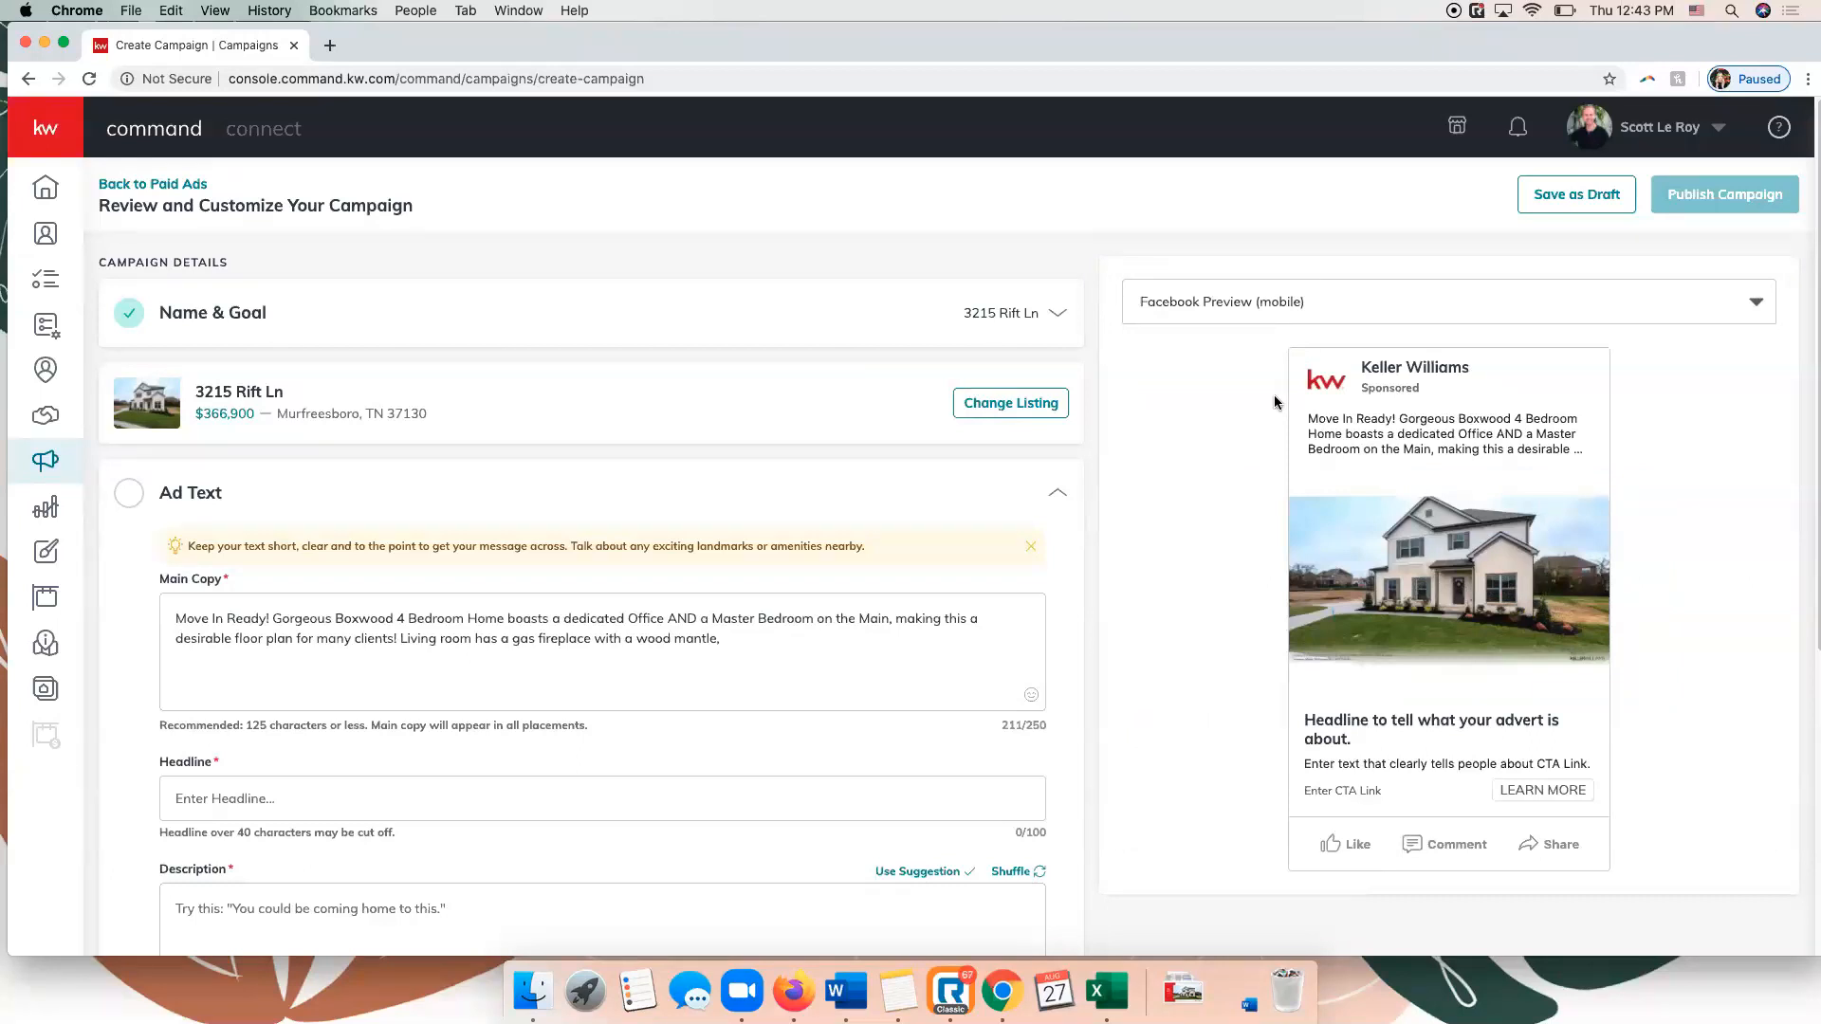
scroll(453, 452, down, 3)
scroll(466, 327, up, 3)
click(445, 327)
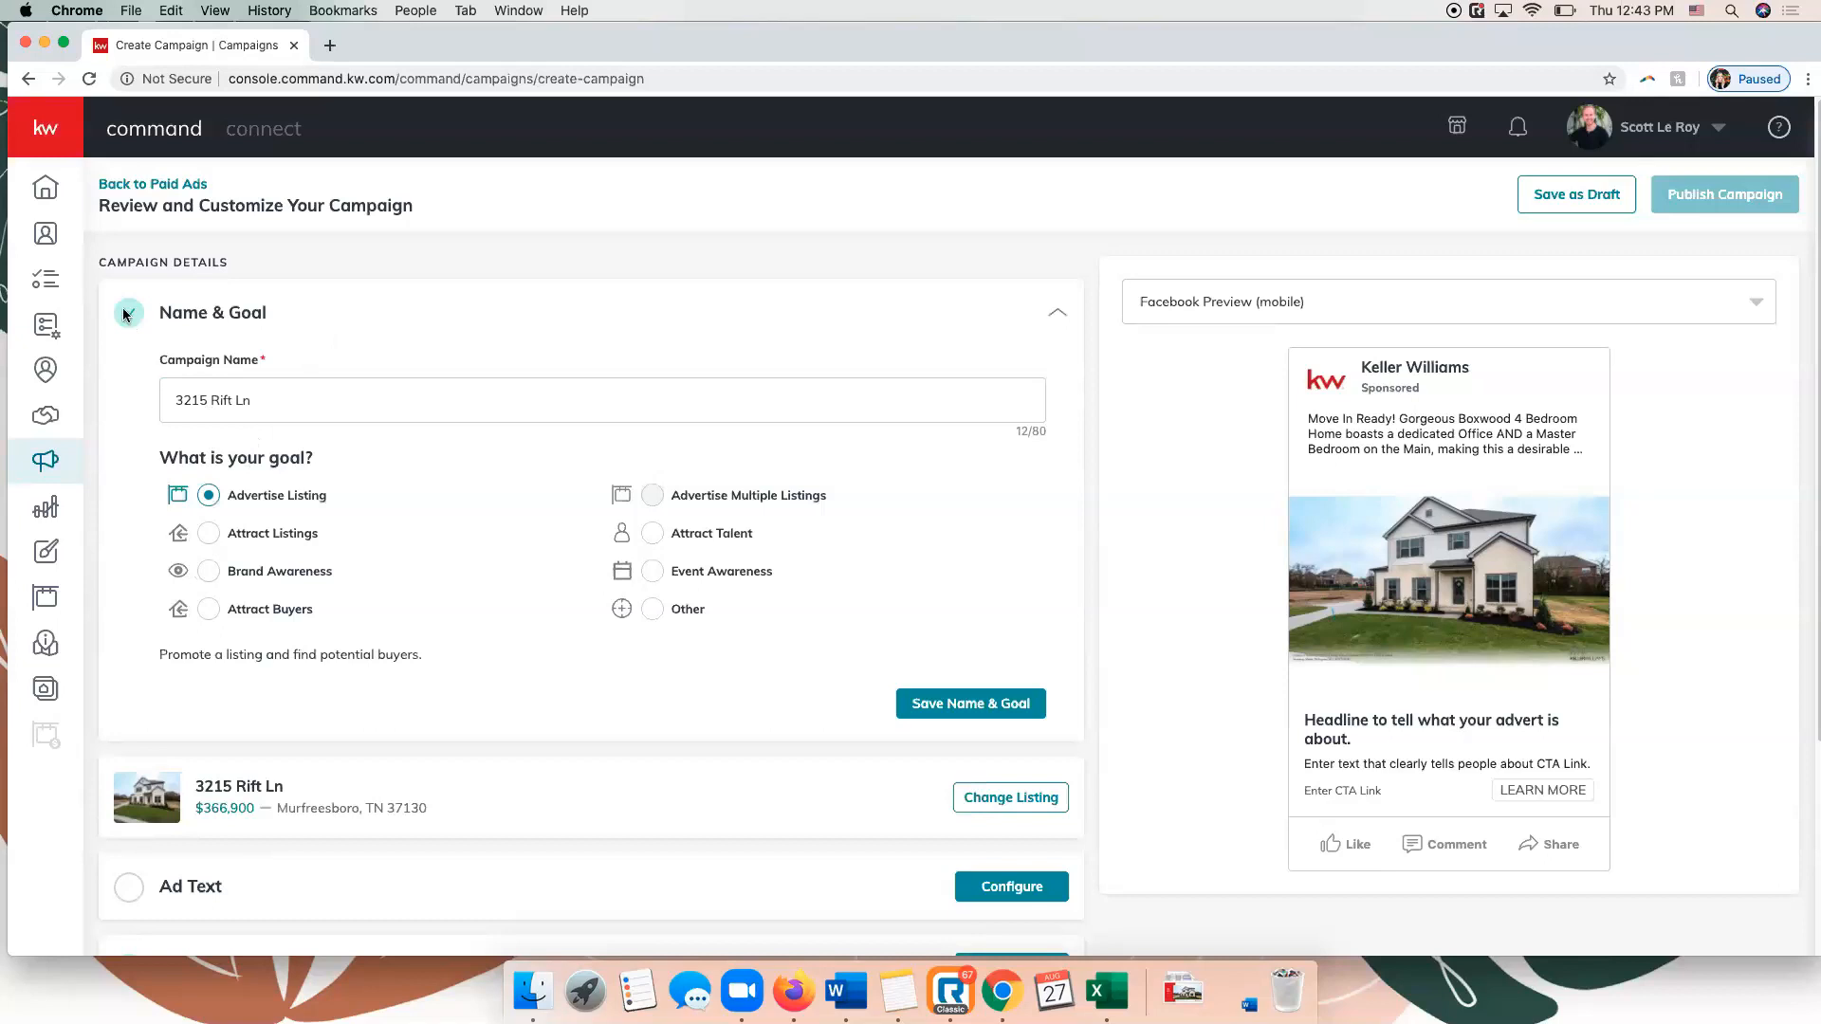
click(954, 703)
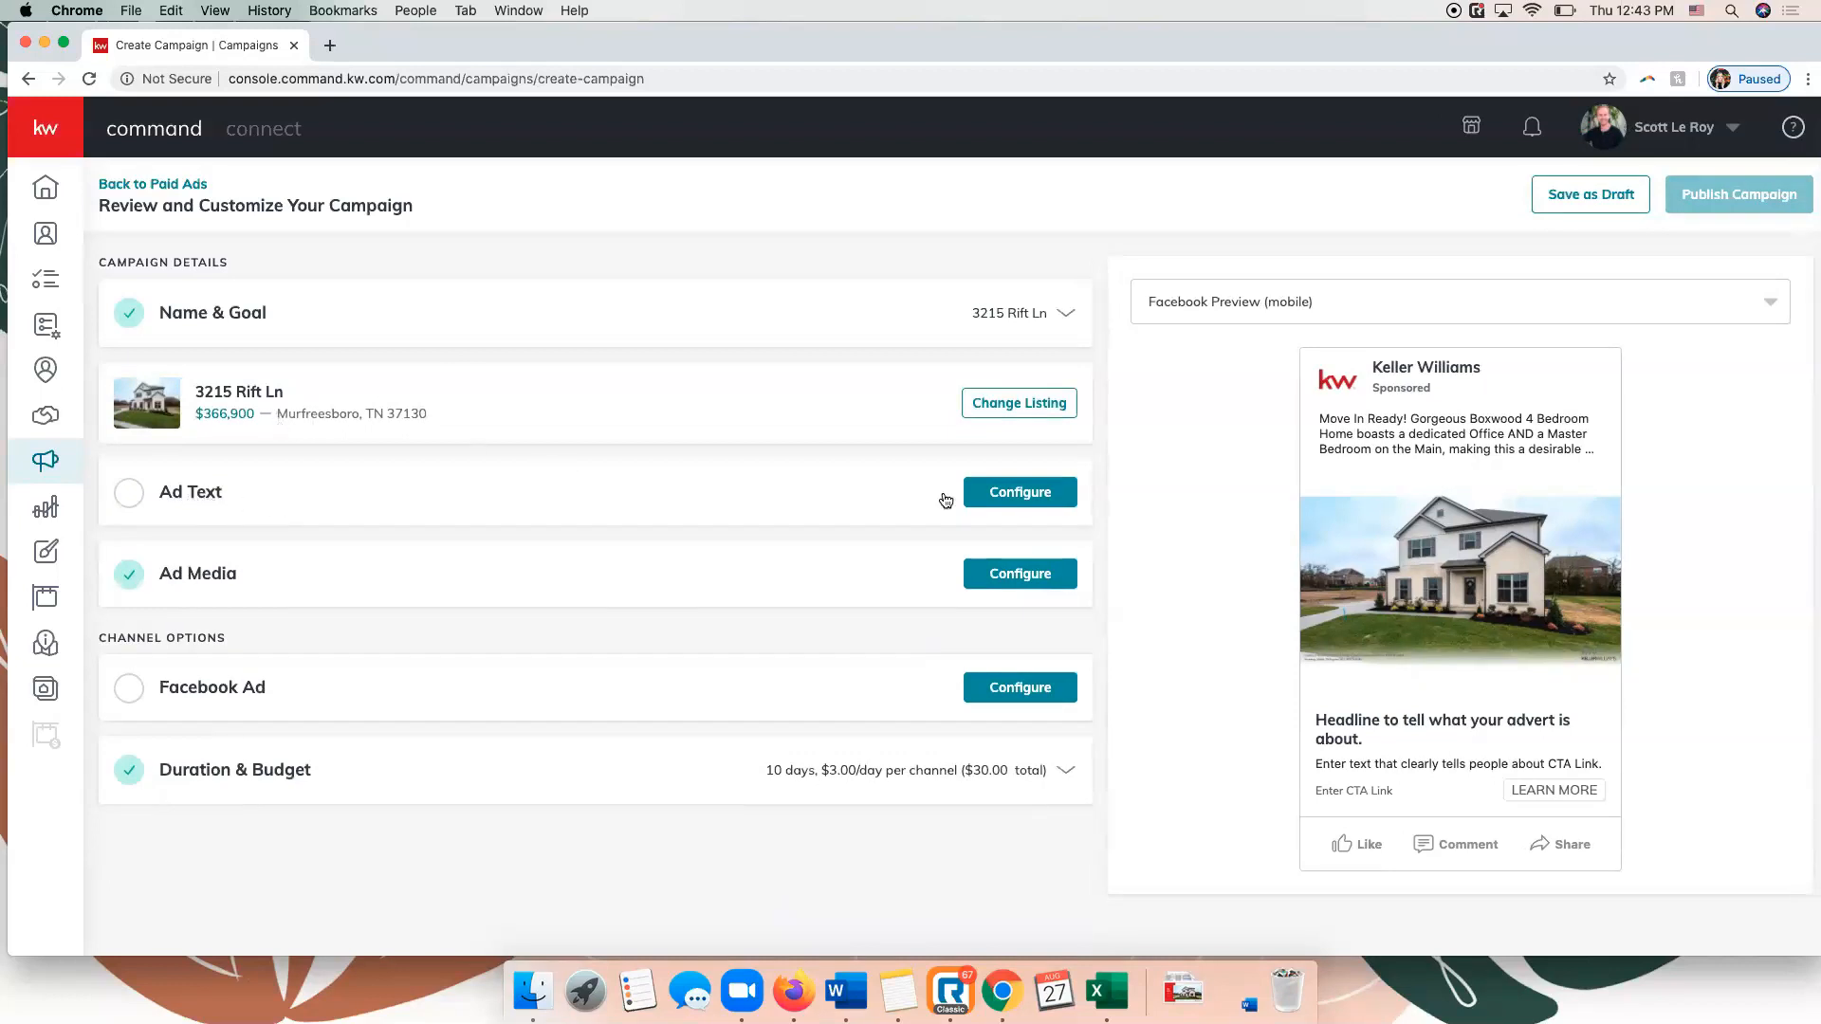
Delete the closing text "Living room has a gas fireplace with a wood mantle," from the ad's main copy.
click(1023, 495)
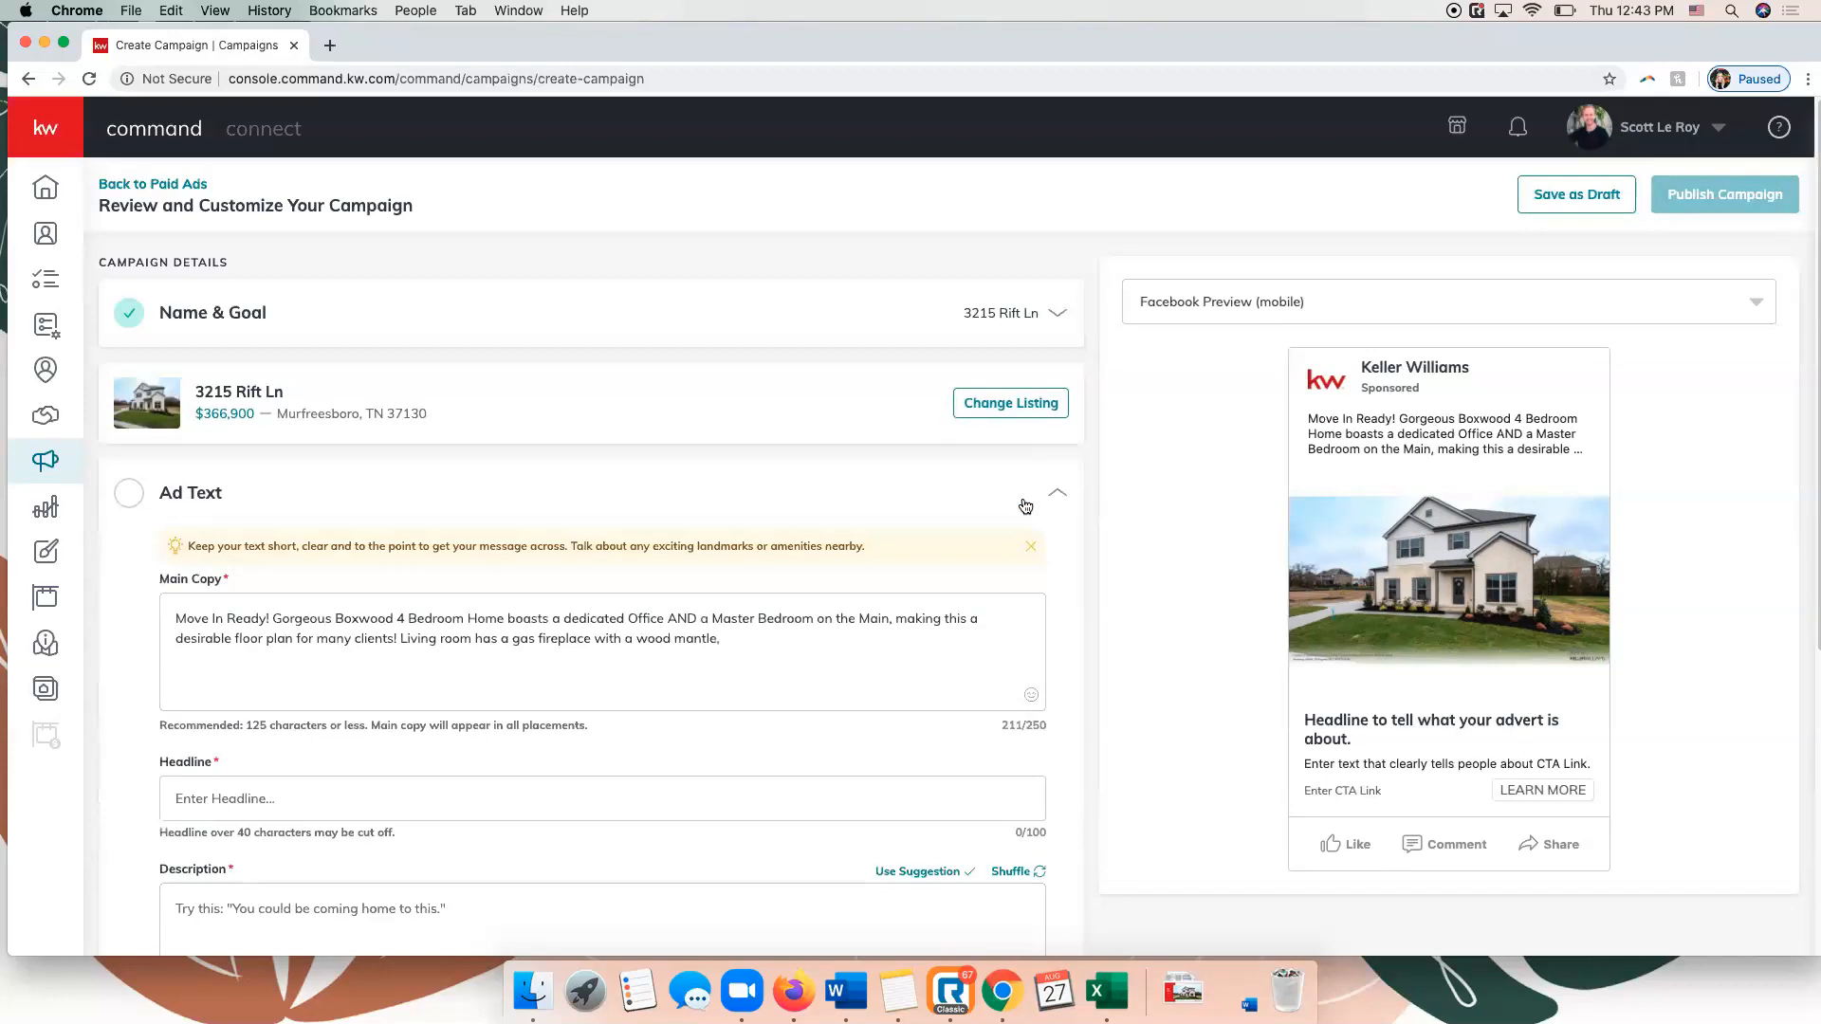
scroll(676, 538, down, 3)
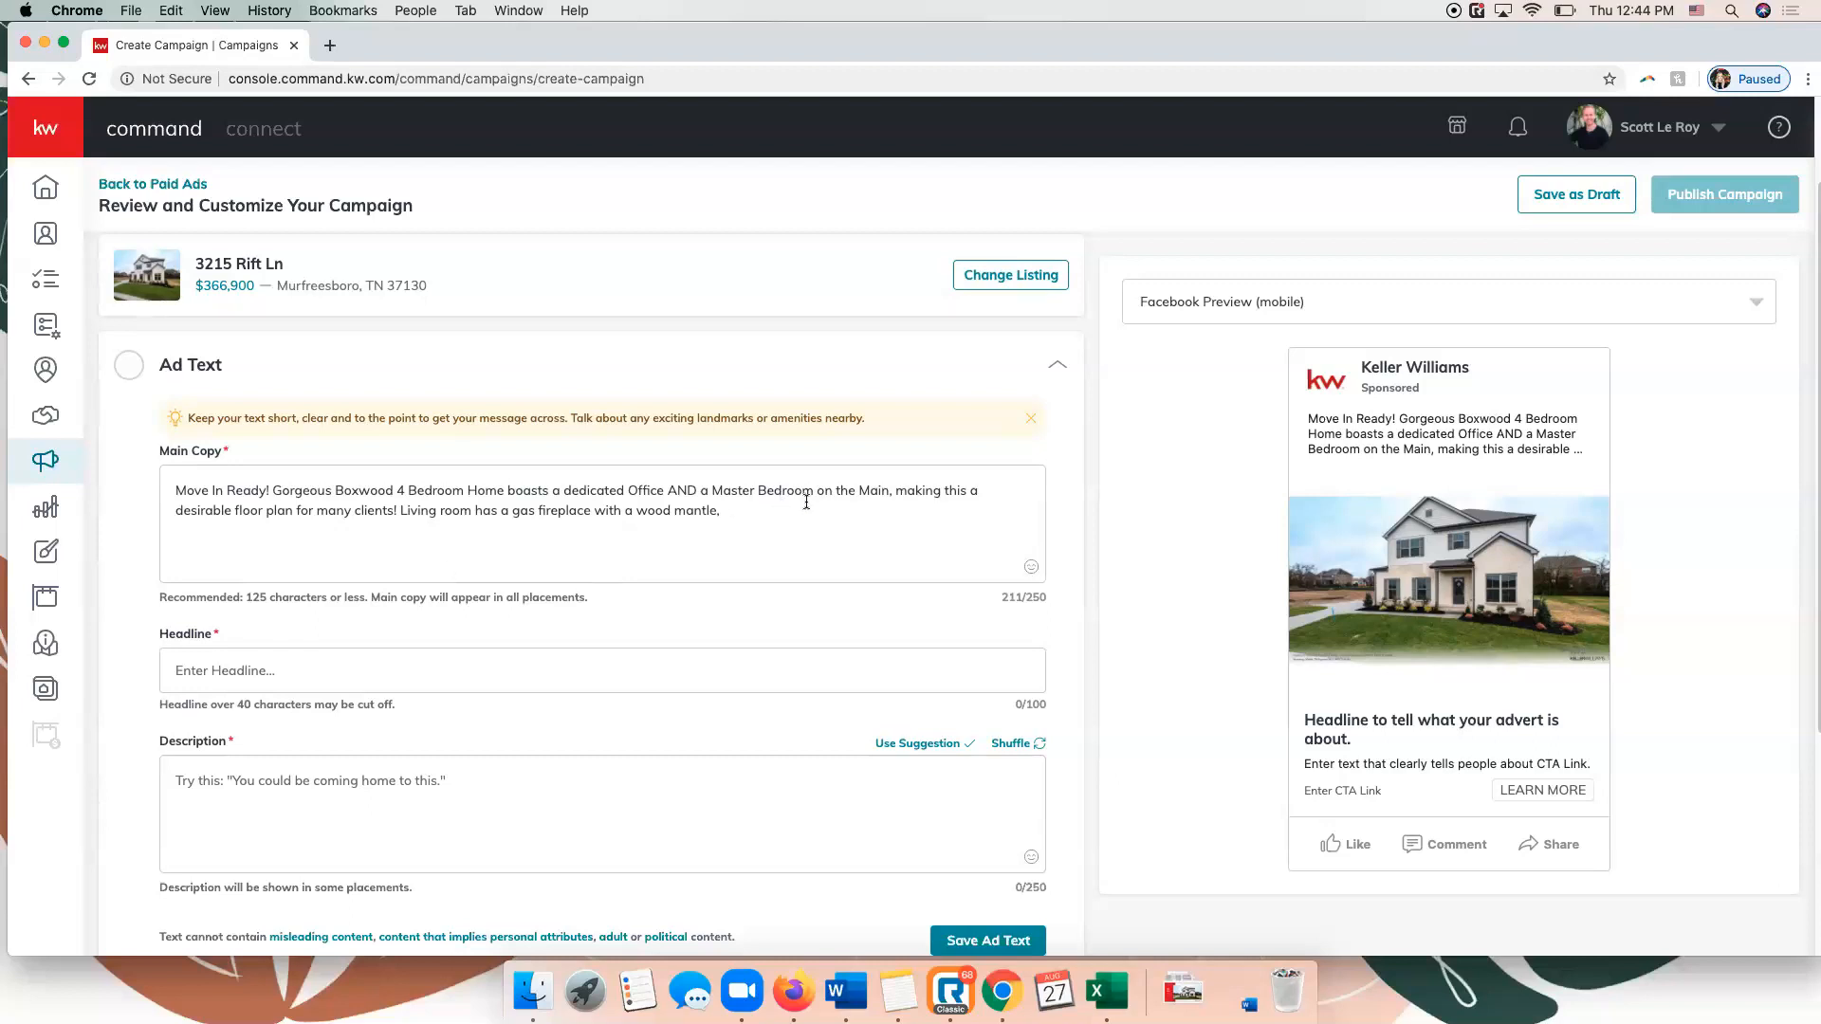
drag(725, 514, 469, 509)
drag(462, 510, 391, 512)
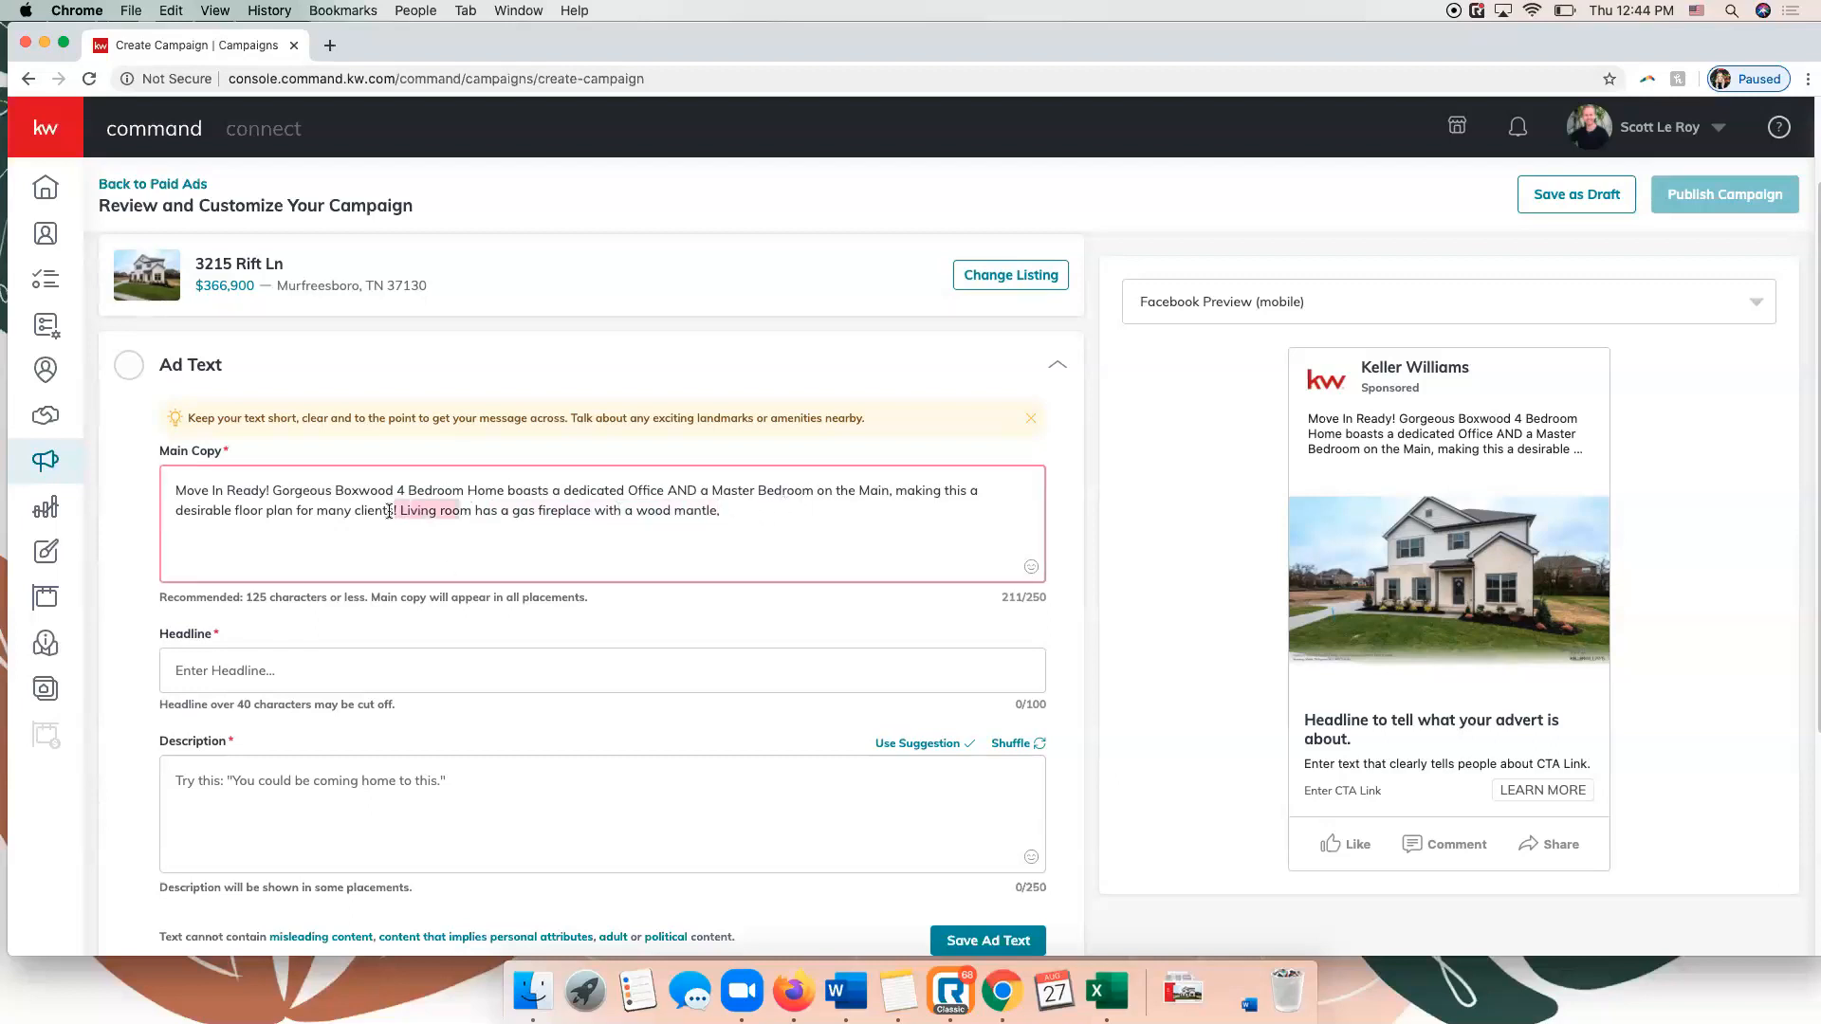
click(726, 511)
drag(726, 510, 404, 507)
click(718, 510)
key(BackSpace)
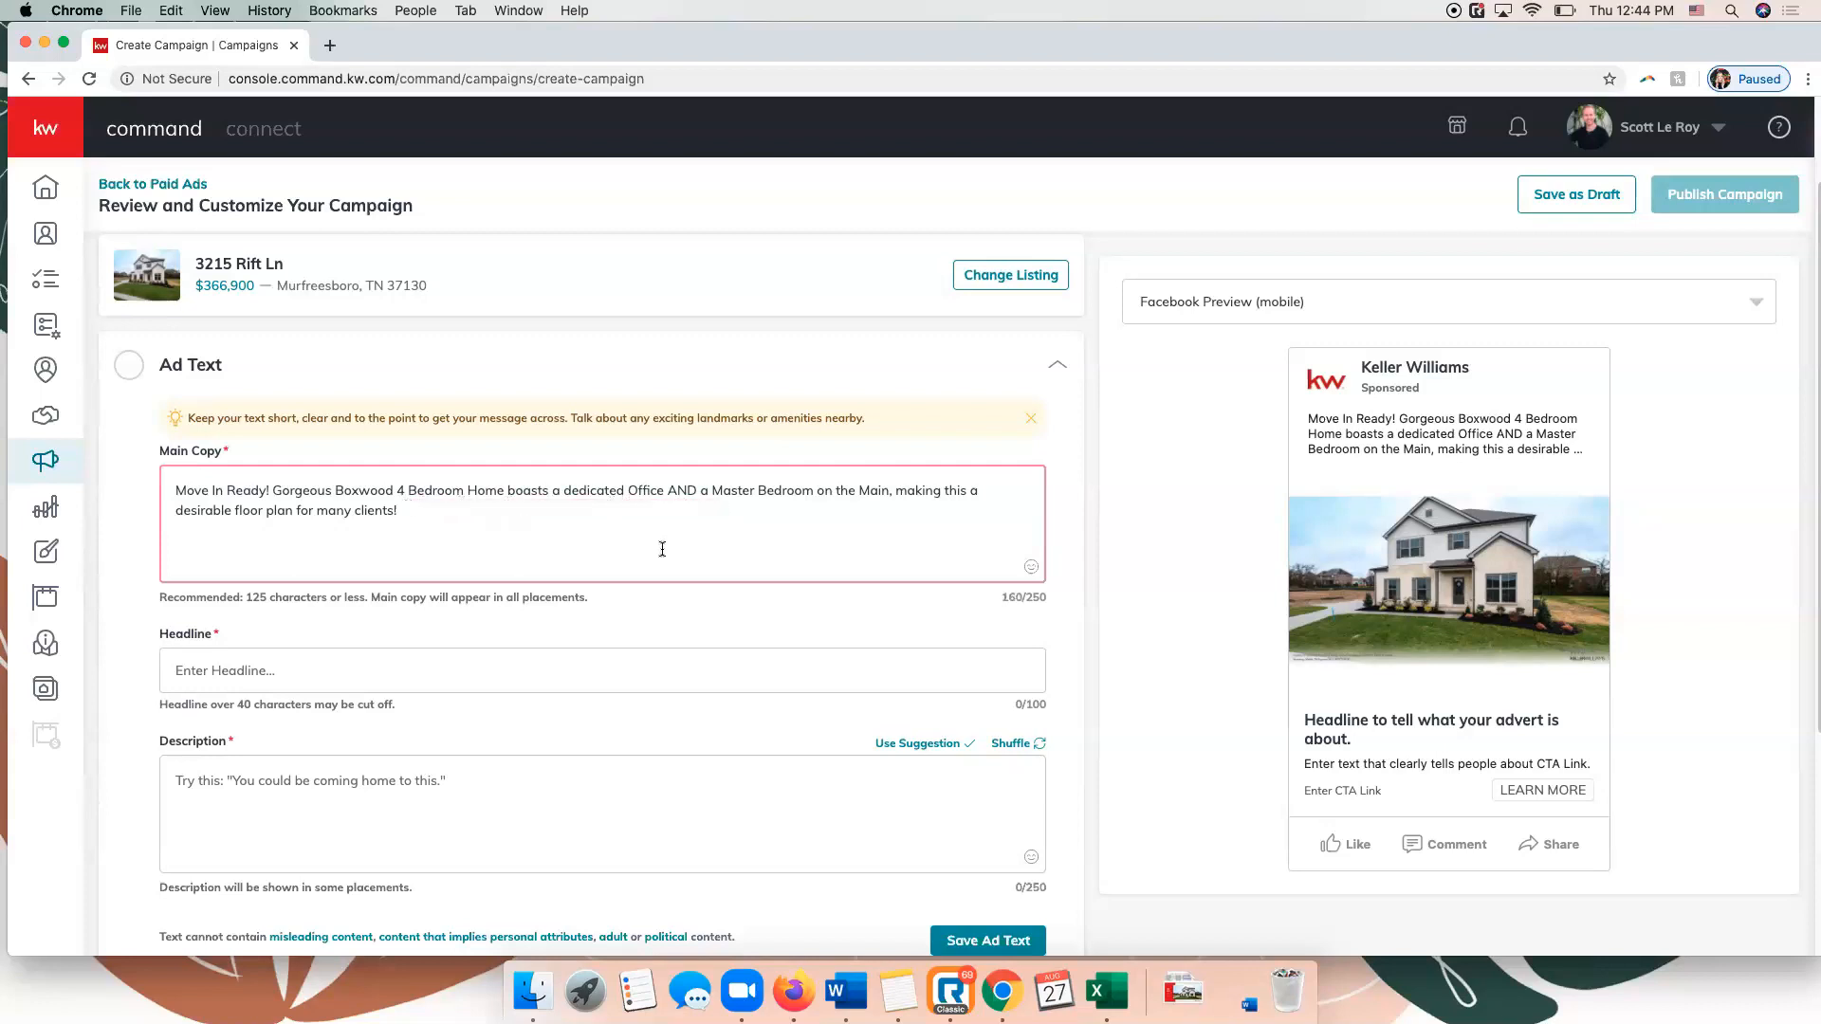
click(1067, 542)
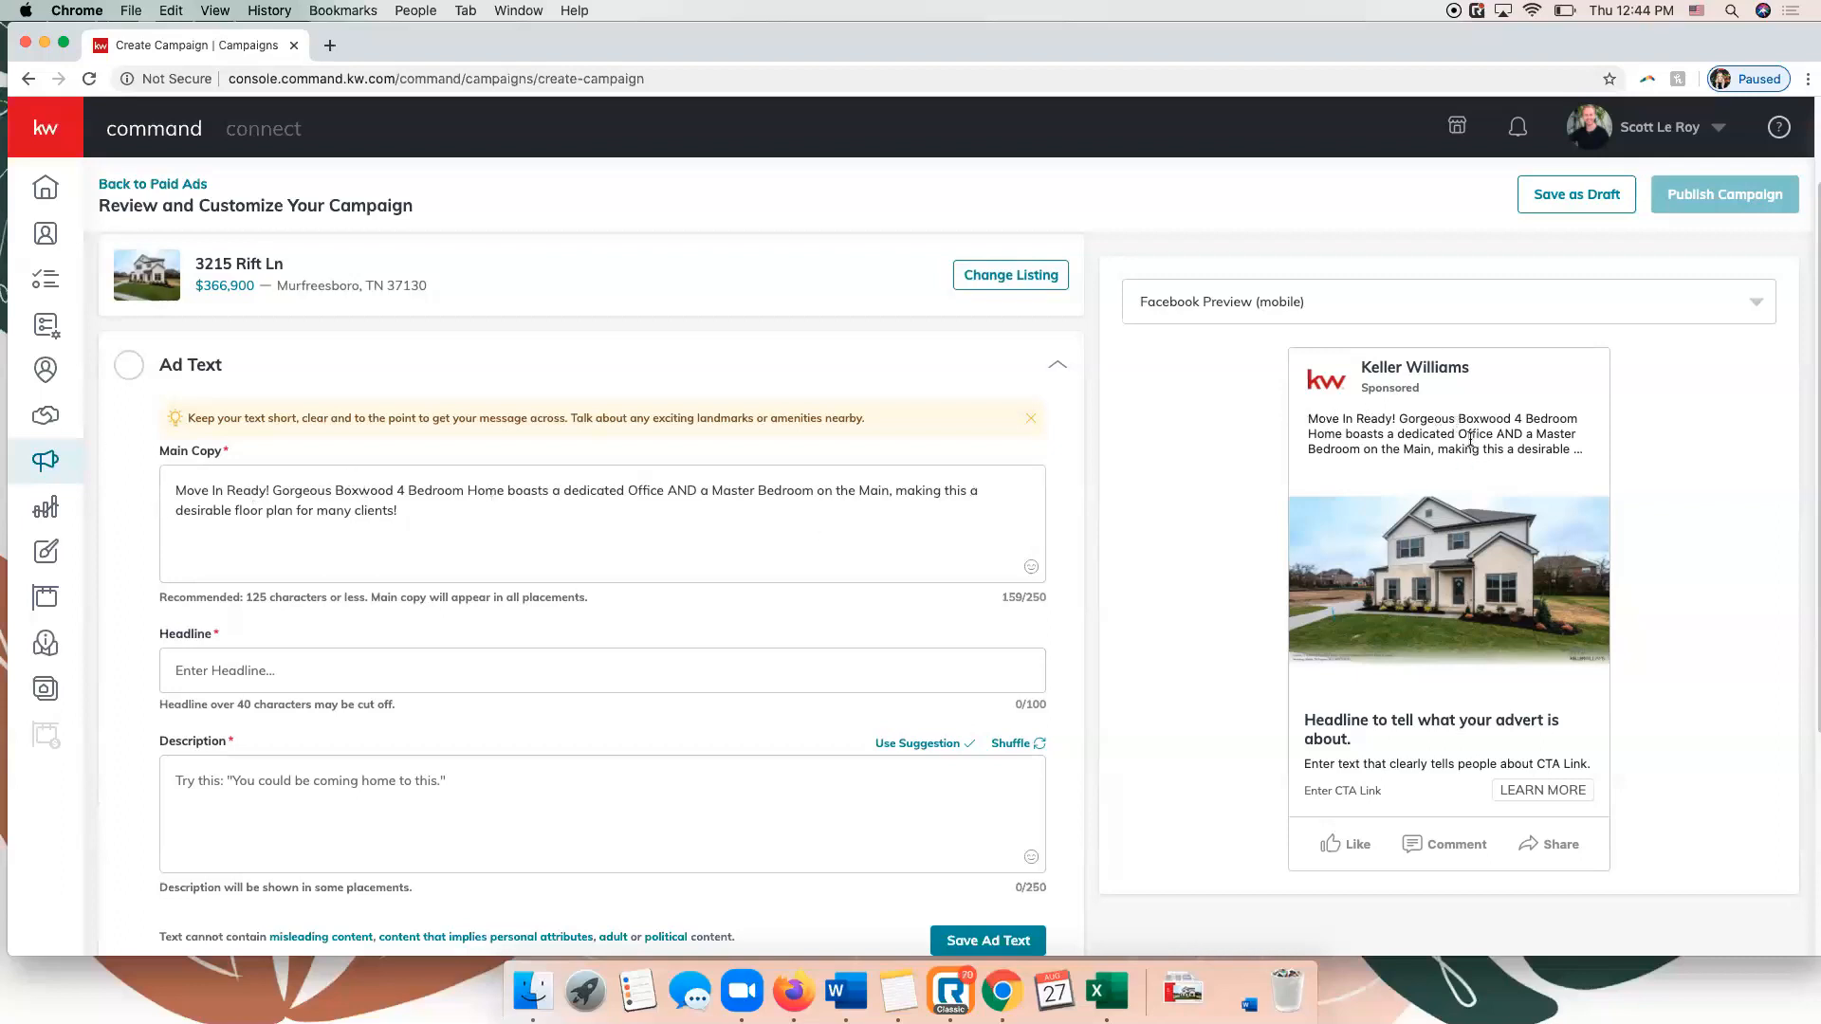
Enter "Amazing New Listing in Murfreesboro" as the ad headline.
scroll(430, 544, down, 2)
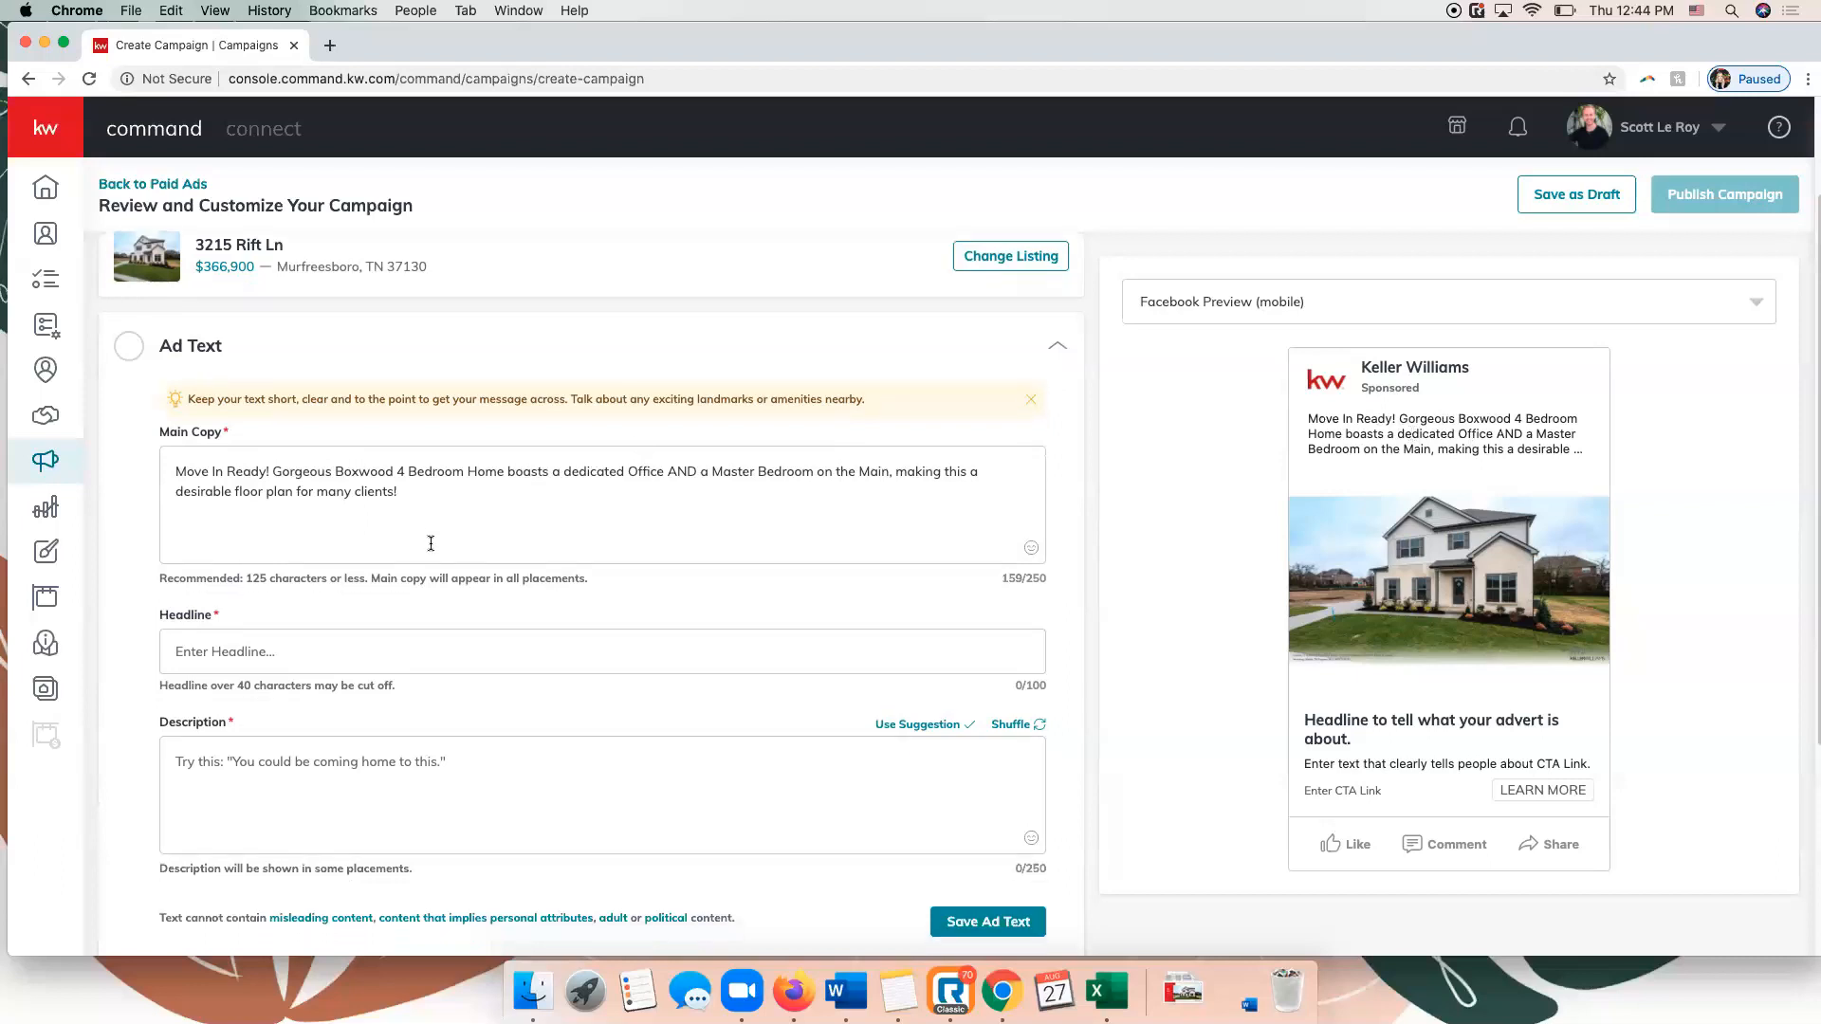
scroll(430, 544, down, 3)
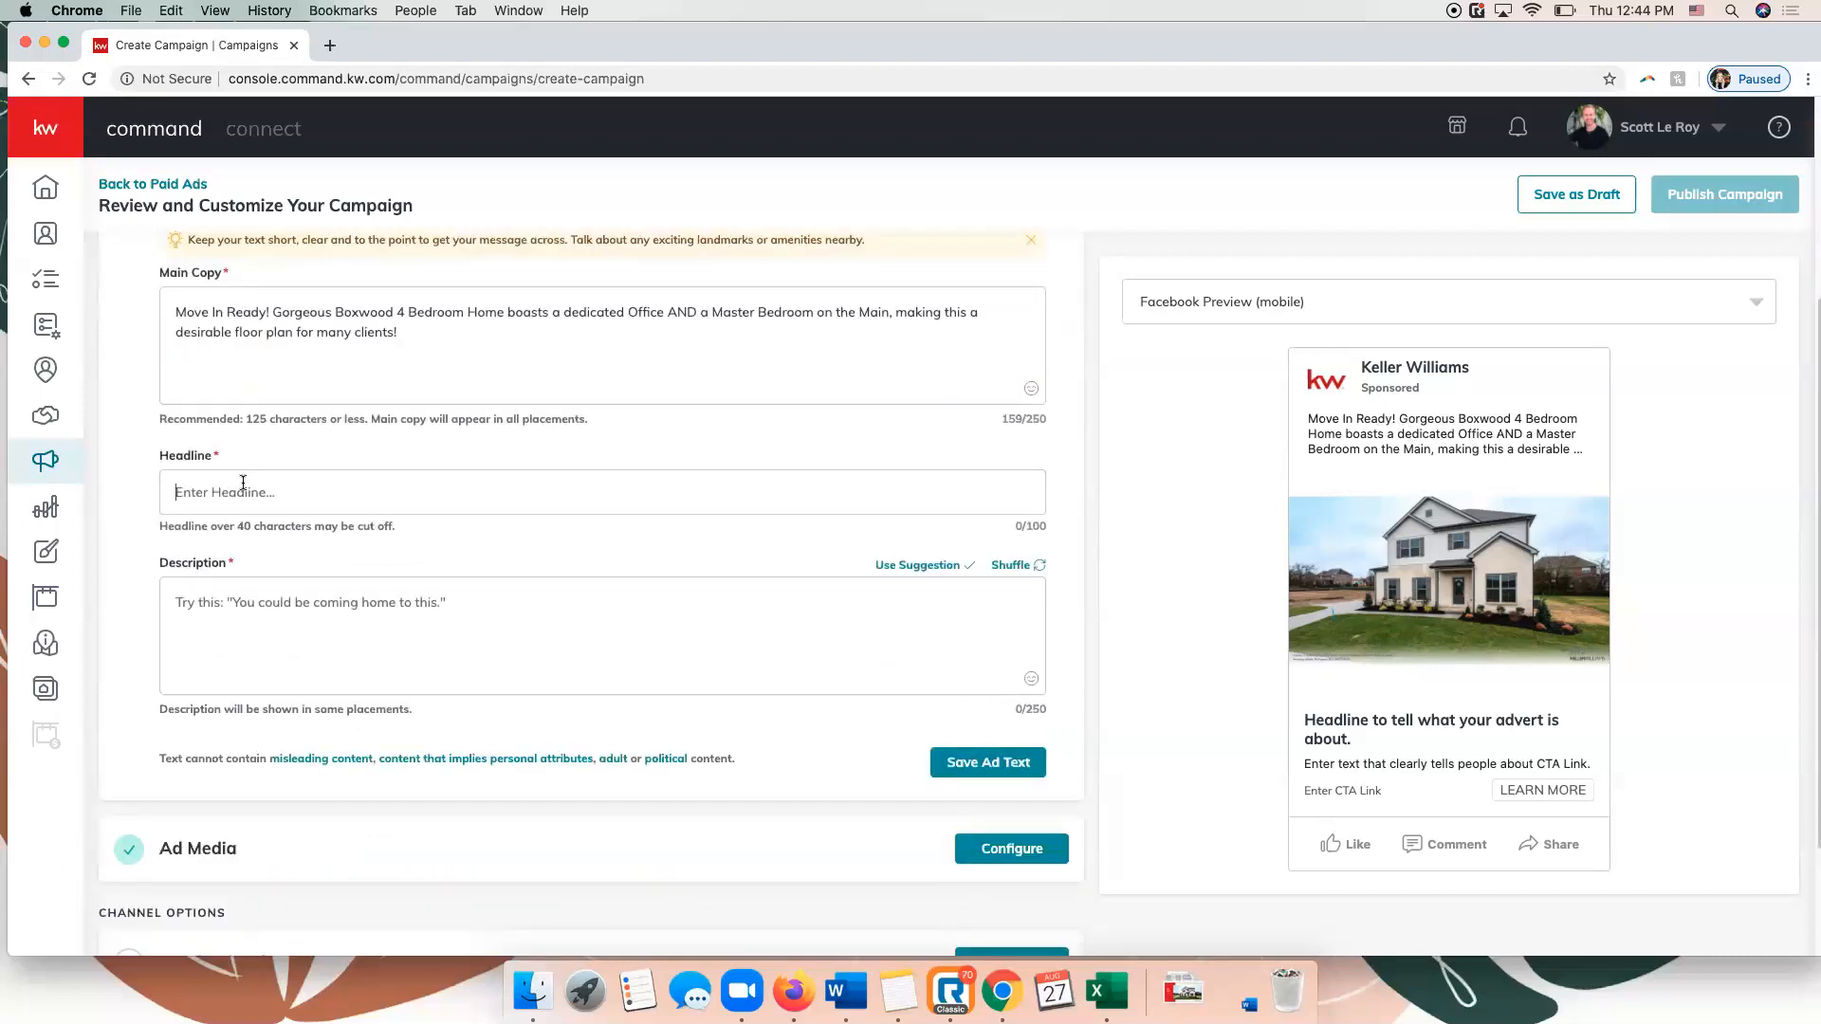
text(Amazing )
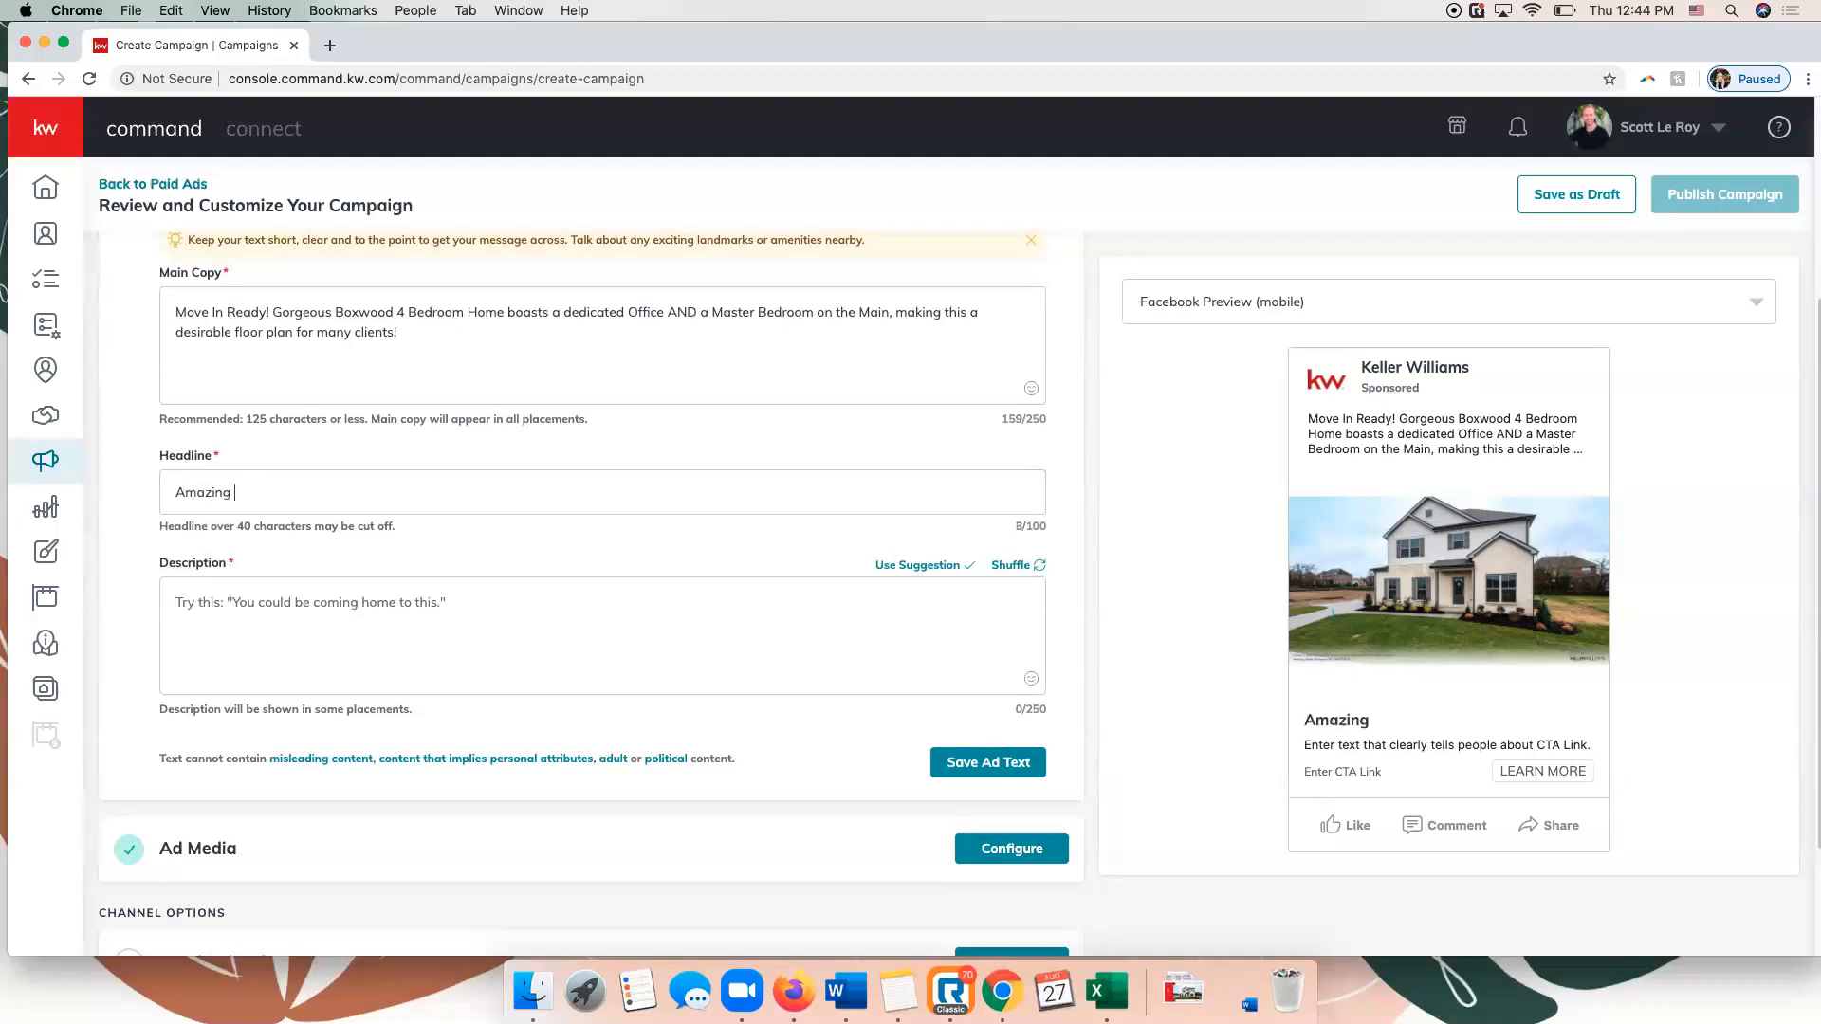
text(New Listing in M)
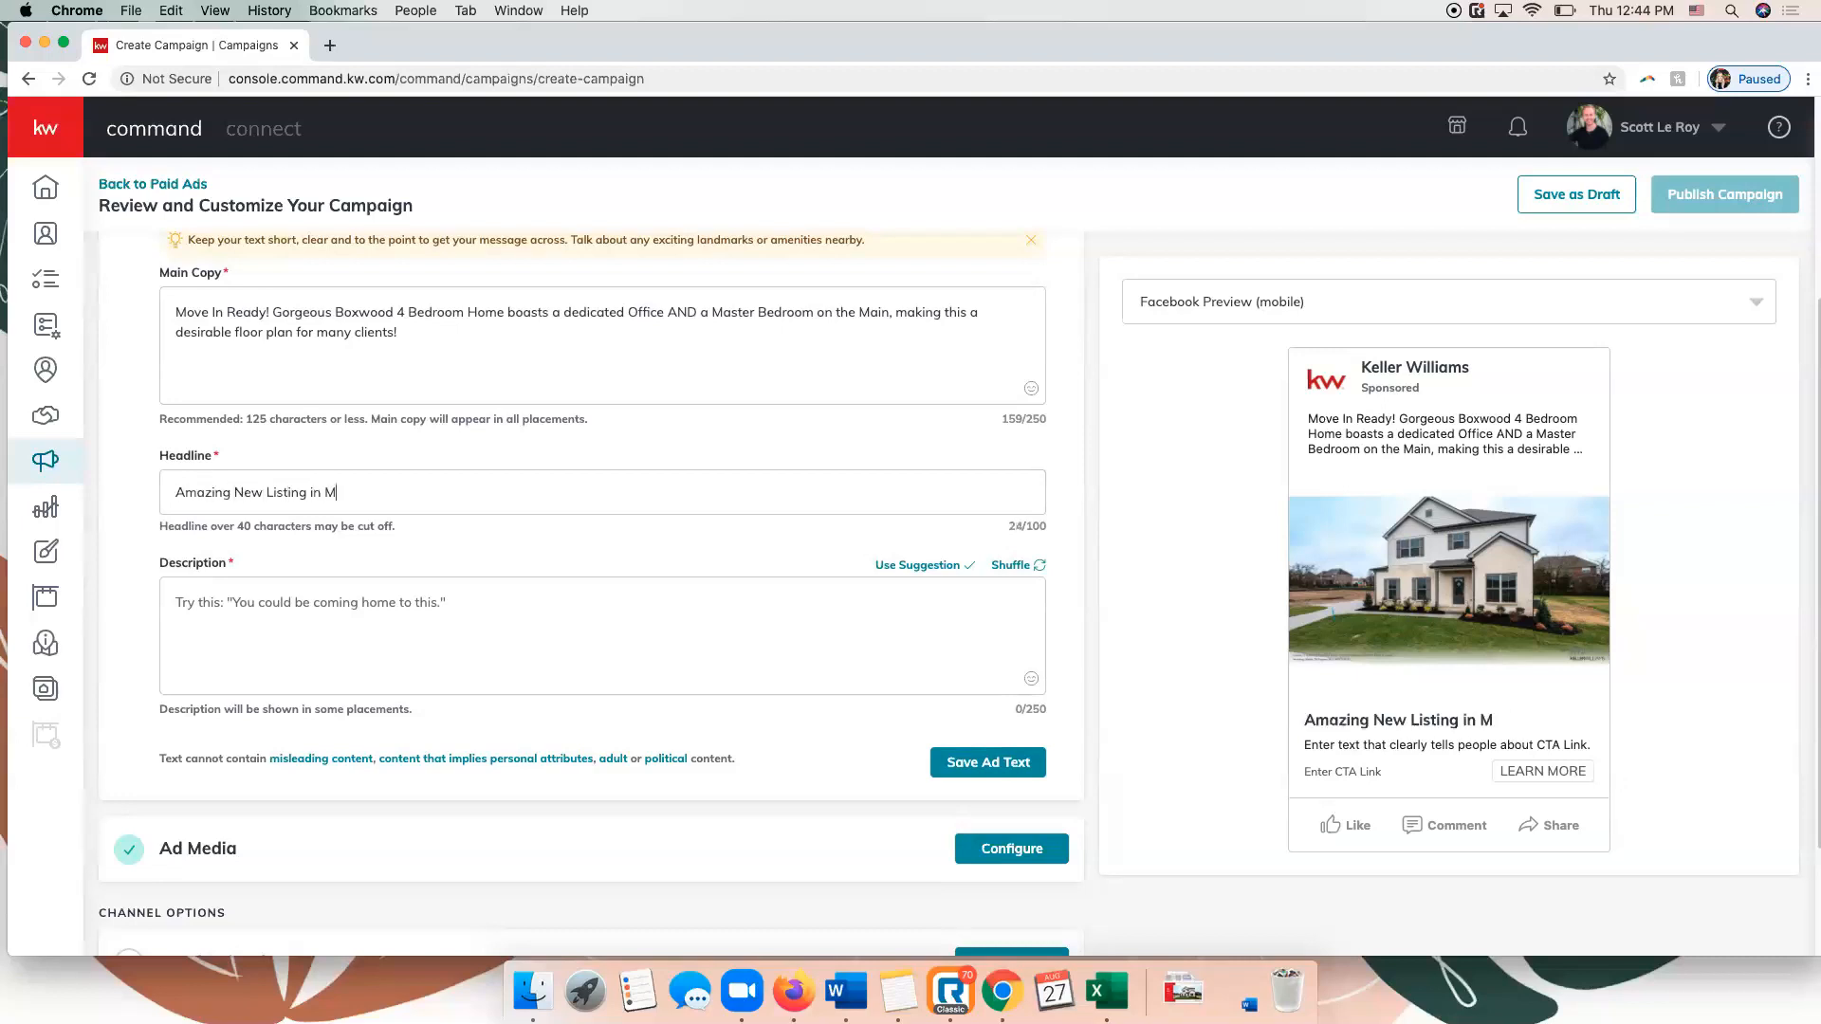
text(urfreesboro)
Shuffle through the suggested ad descriptions and apply "Schedule a private tour with me today.".
click(317, 604)
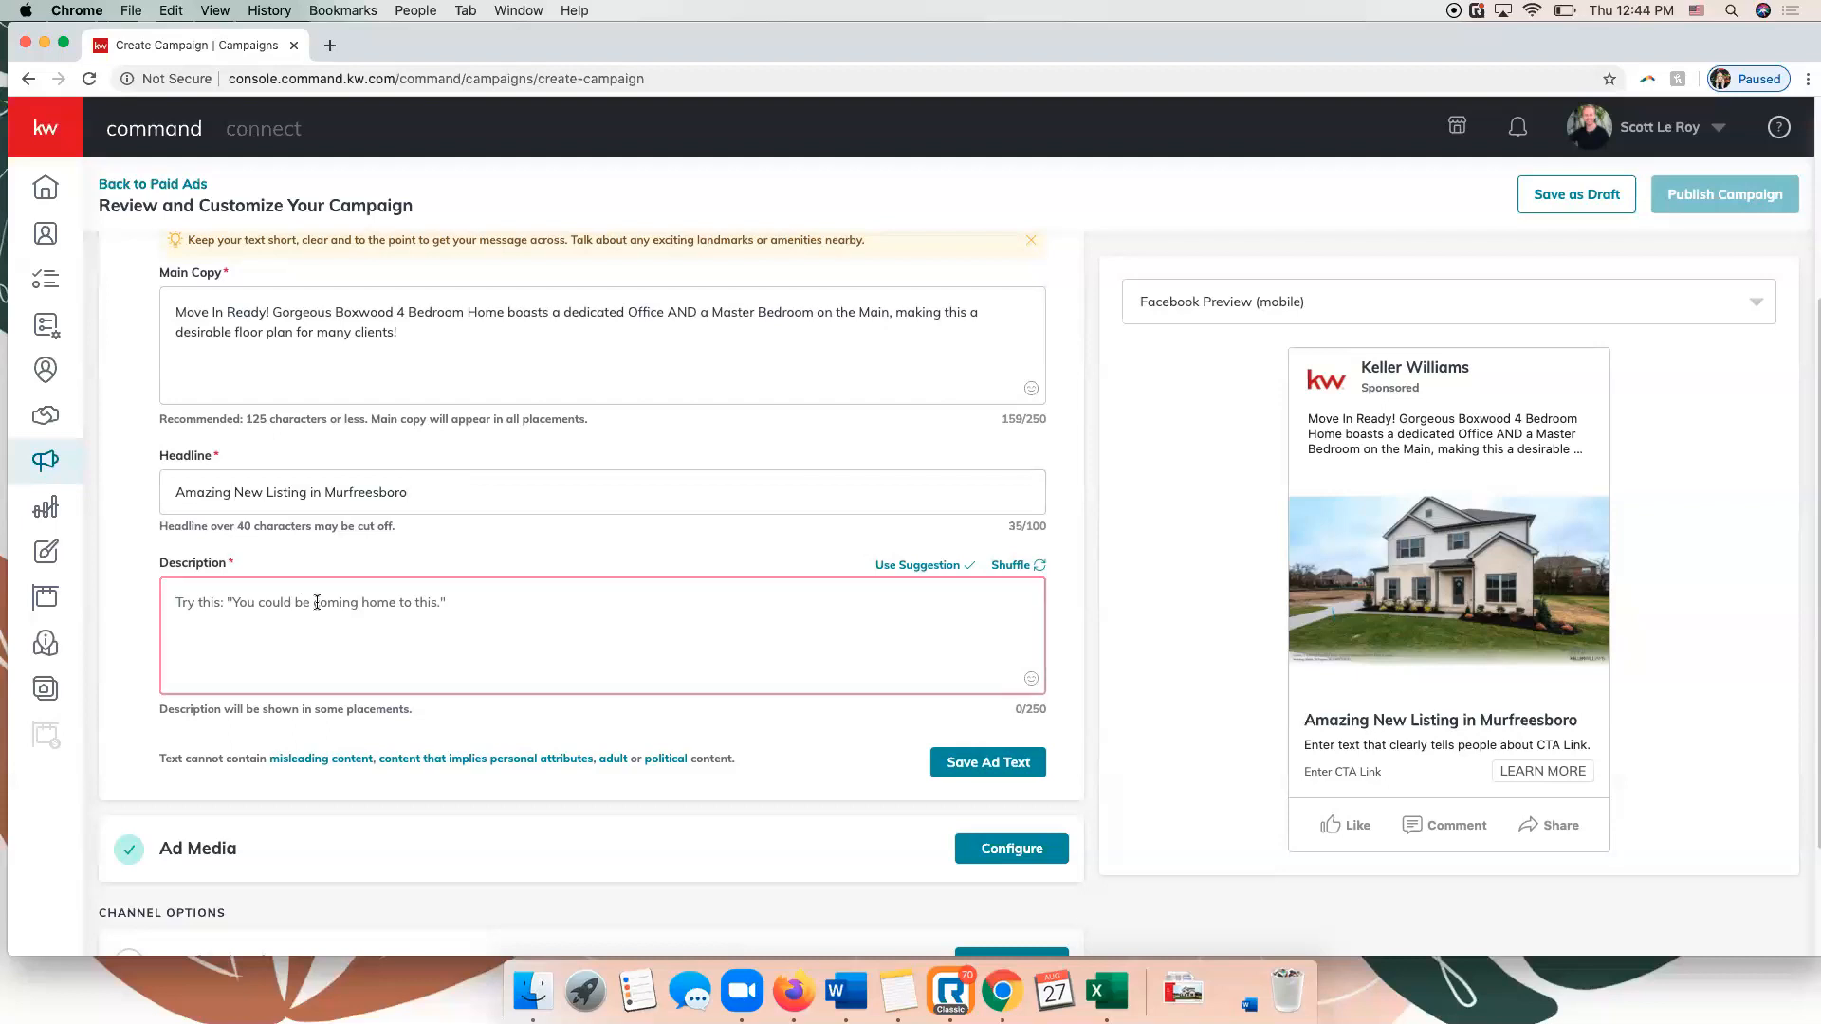
scroll(360, 600, down, 3)
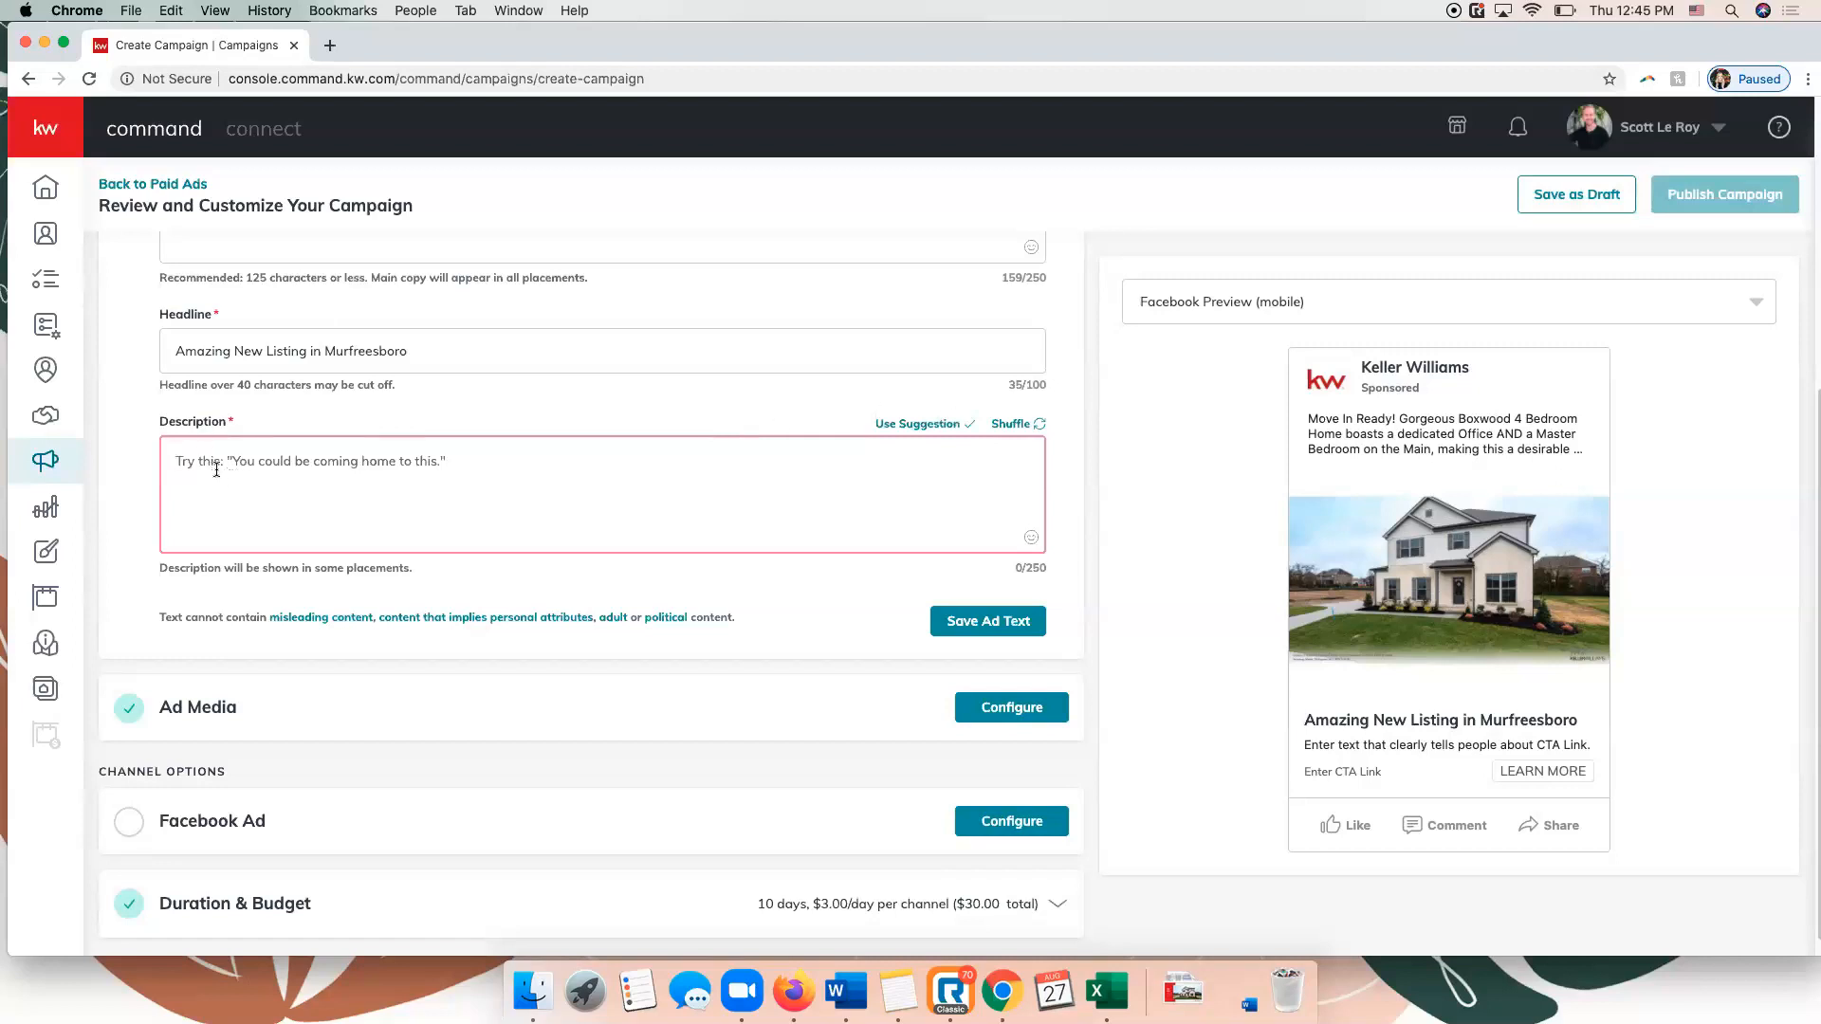
click(1036, 427)
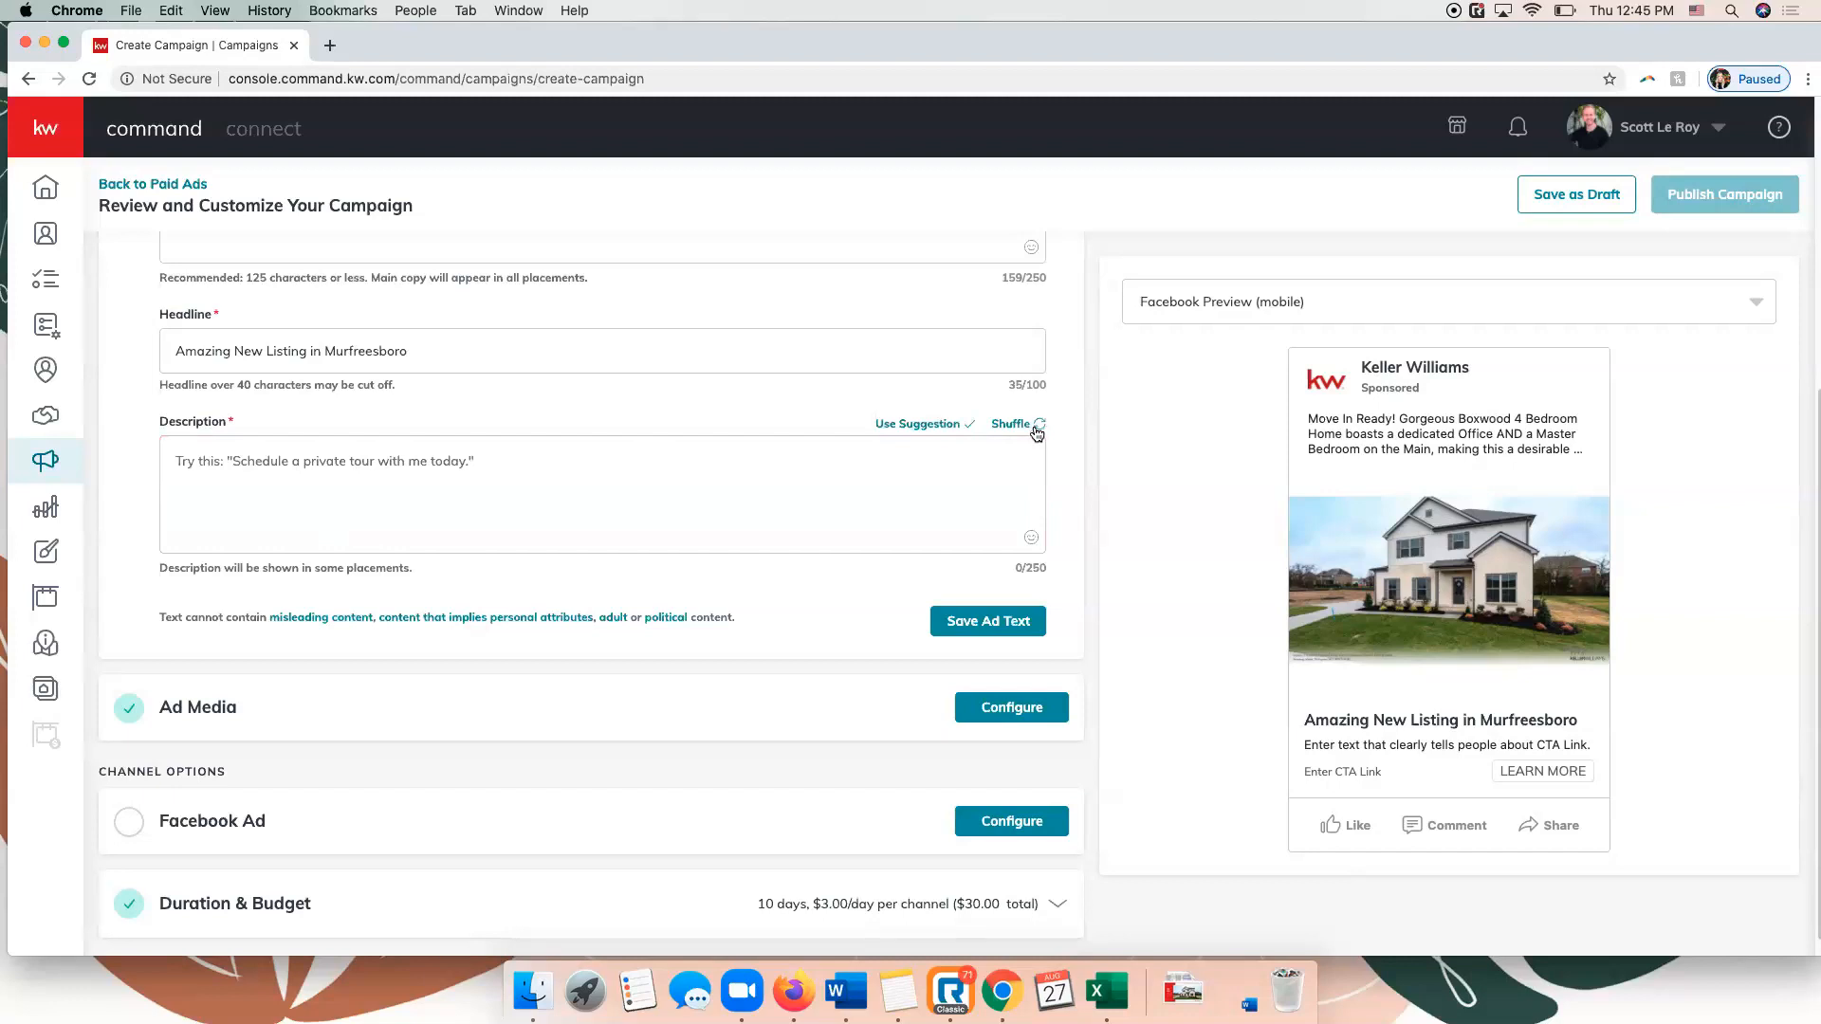
click(1037, 432)
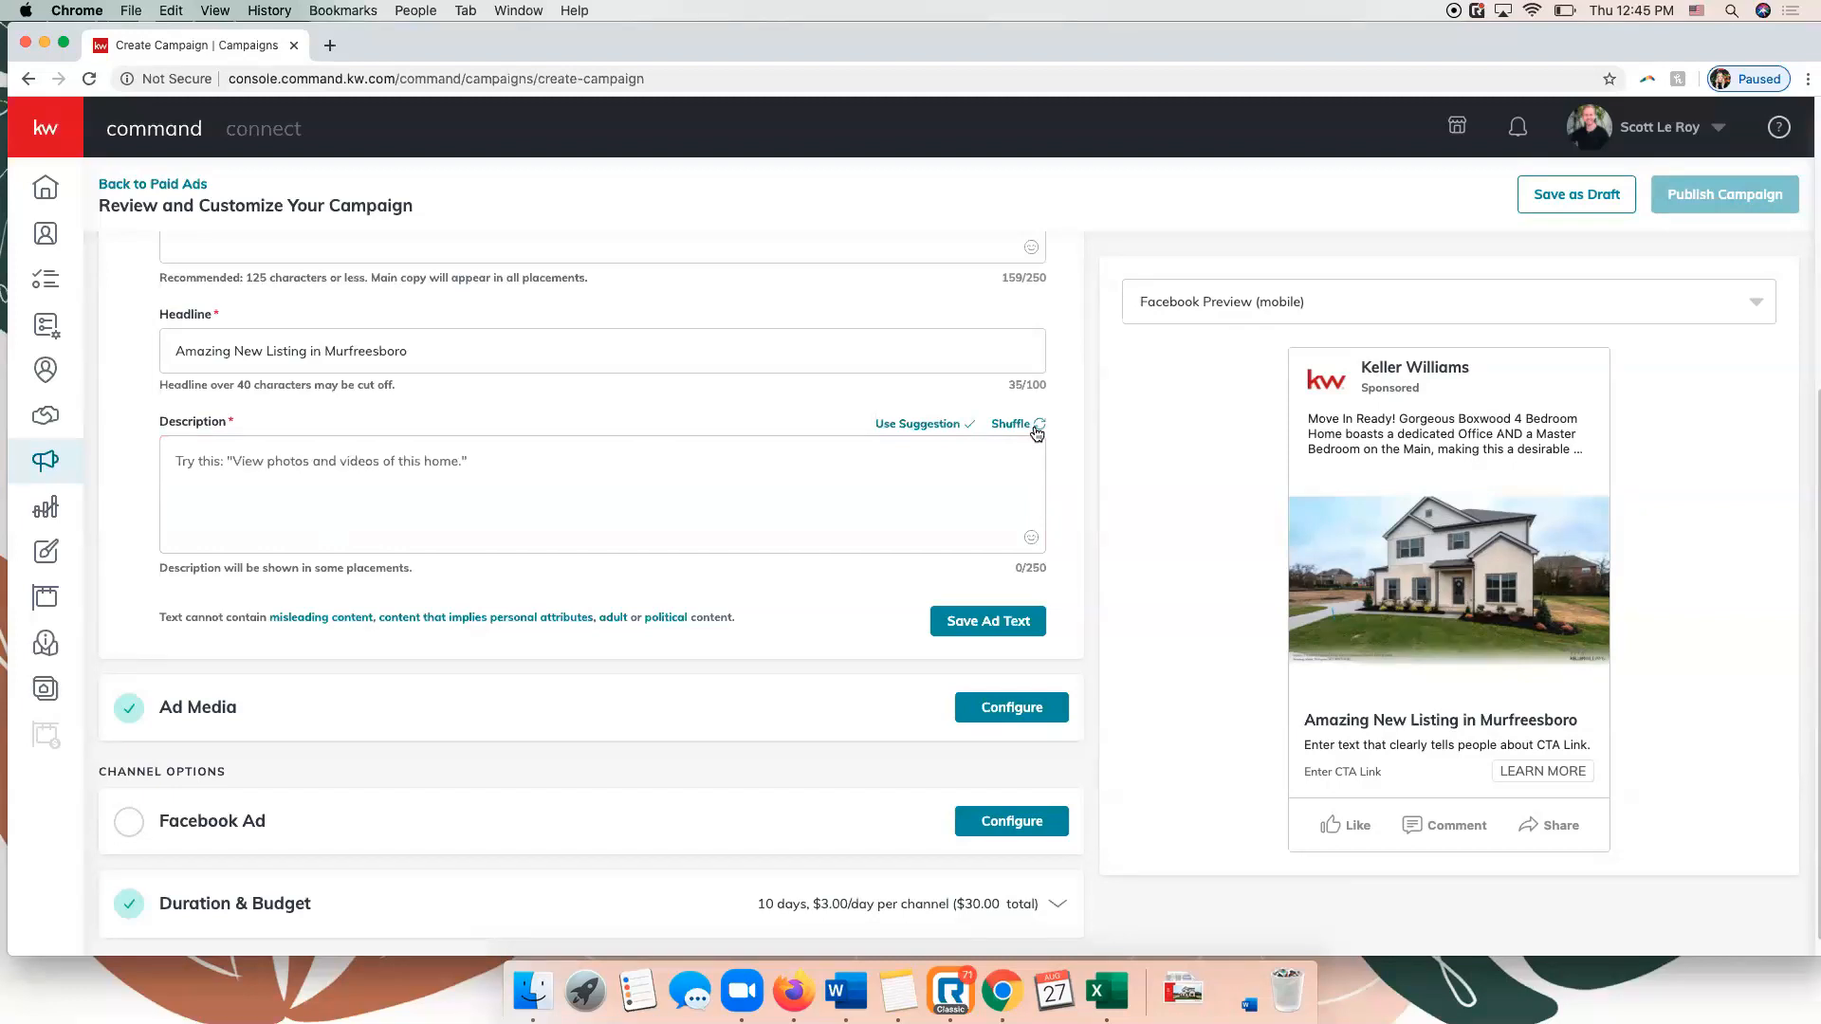
click(1037, 431)
click(1037, 432)
click(1037, 432)
click(1037, 432)
click(1027, 428)
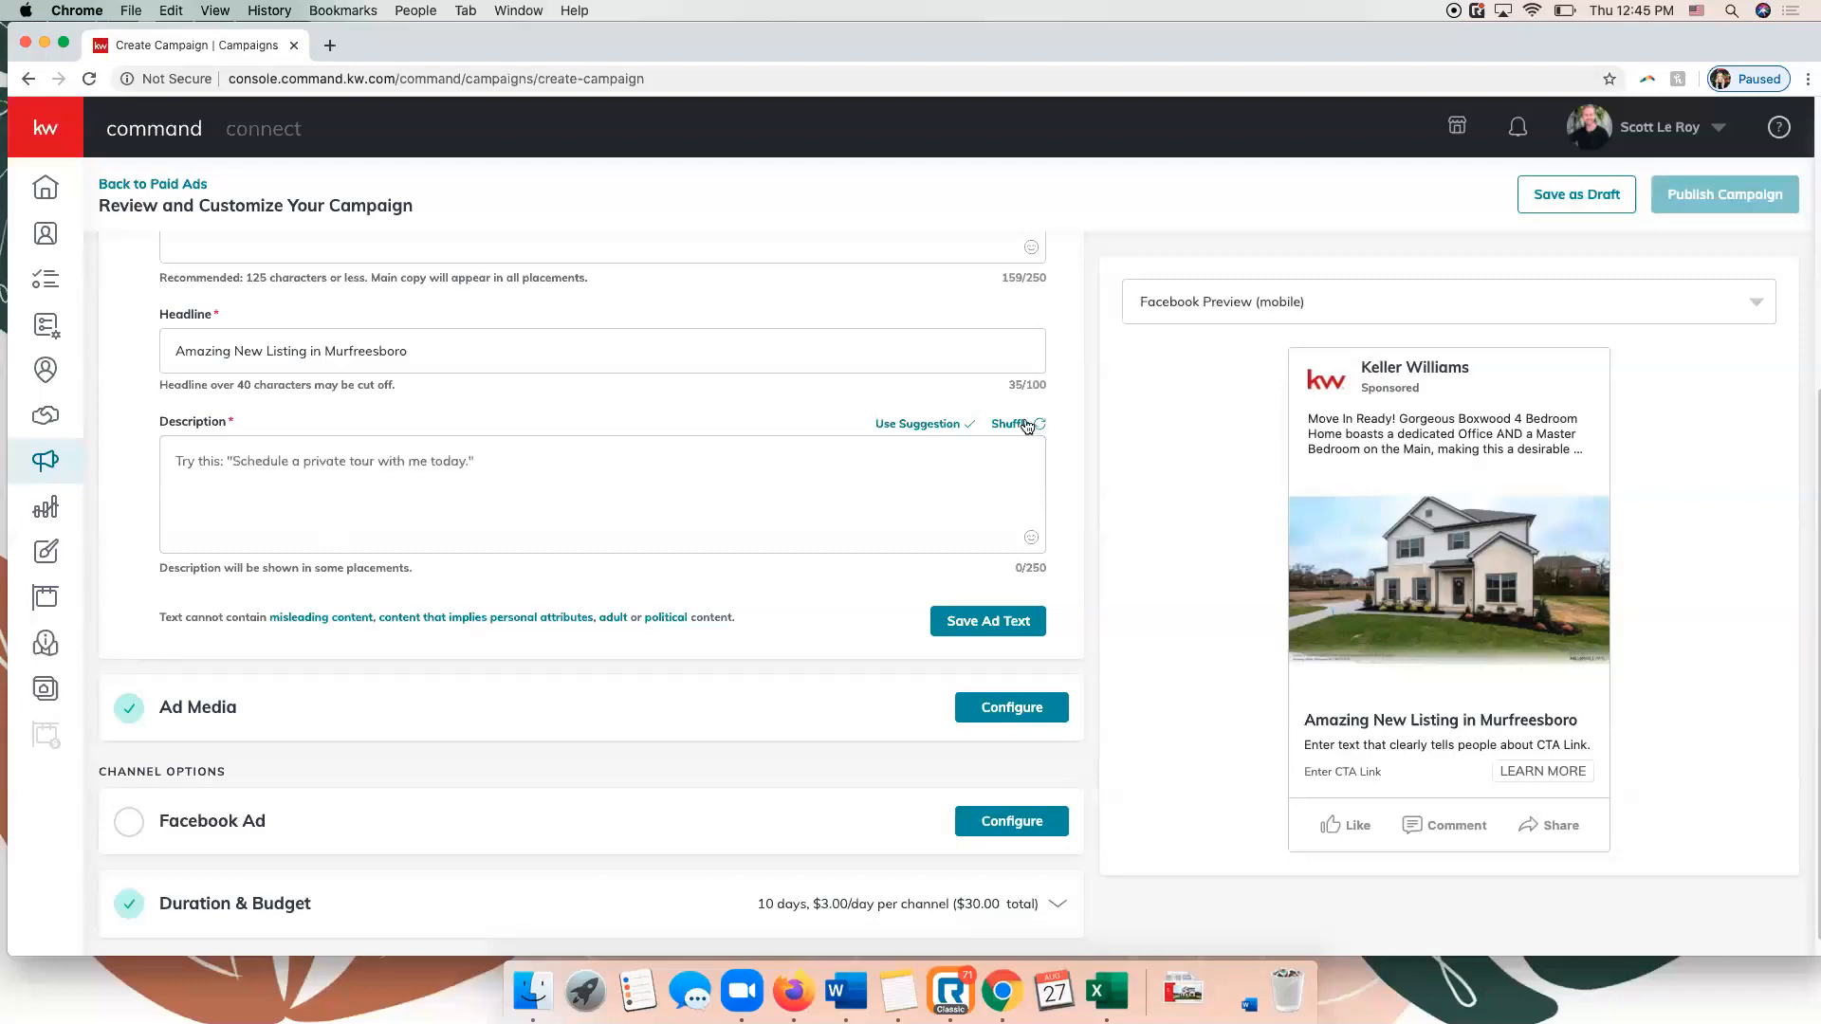
click(893, 428)
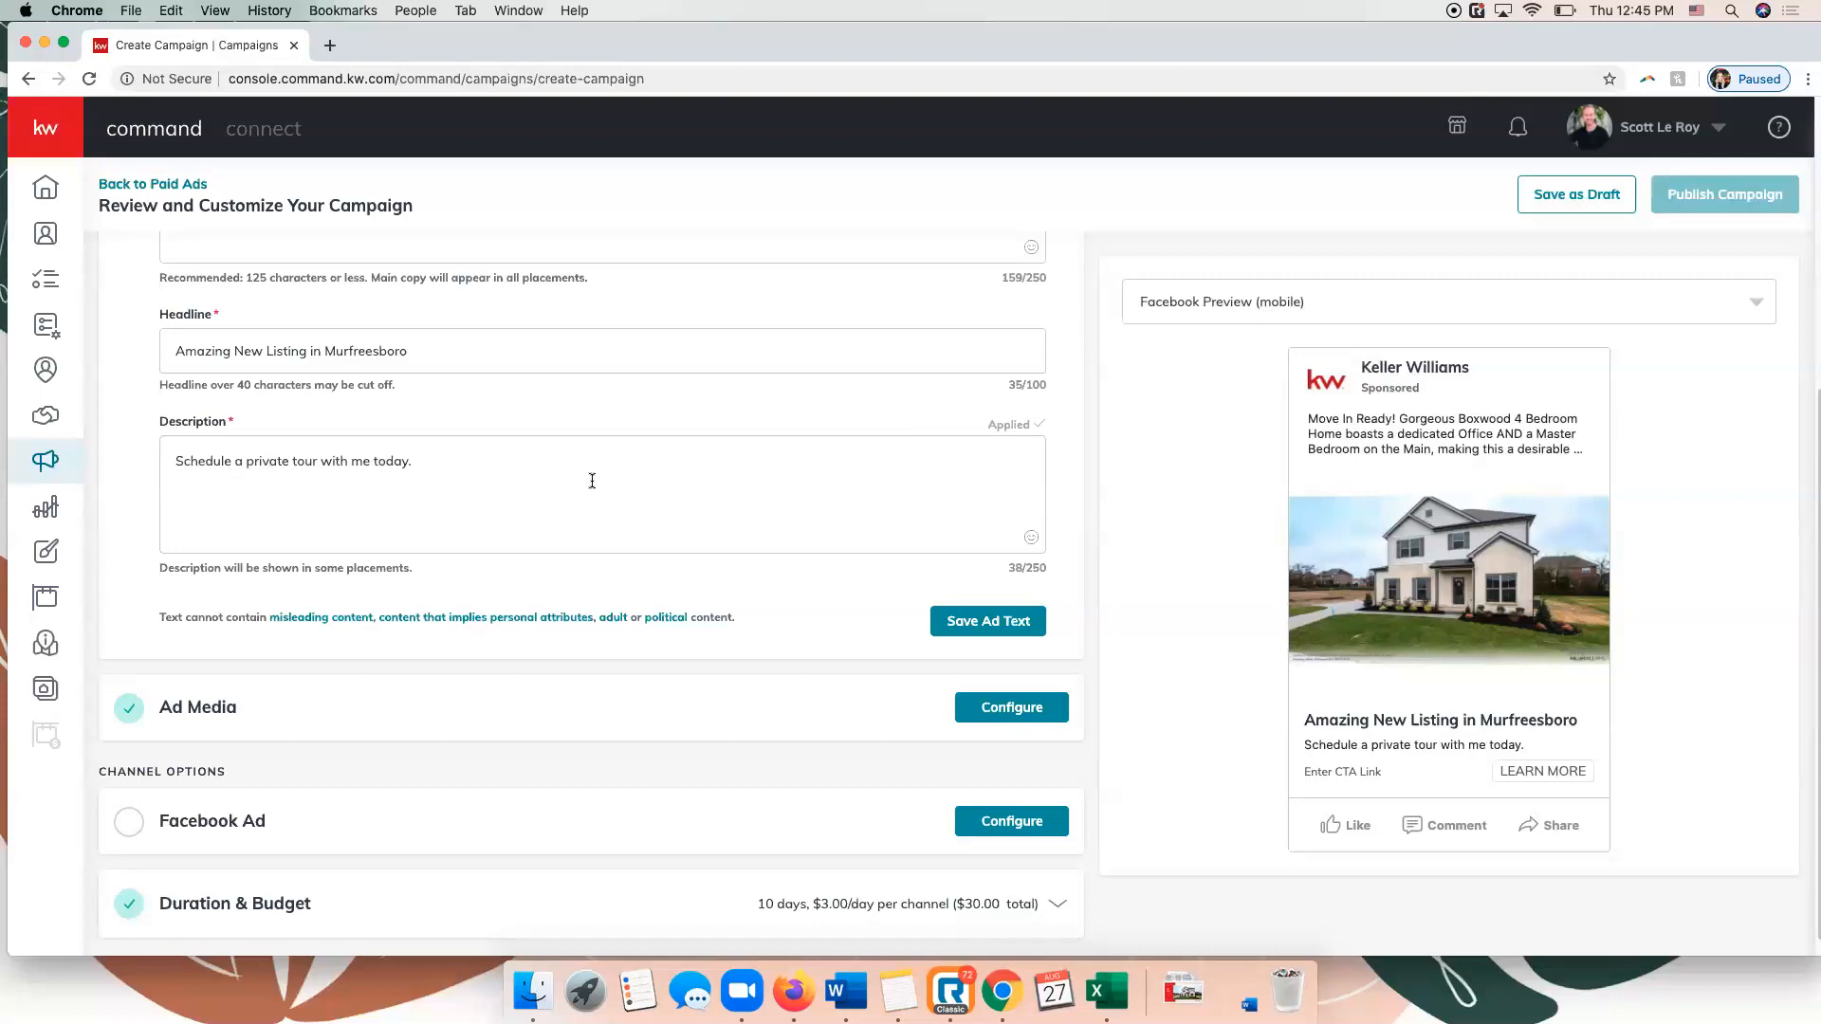
Review the main copy, headline and description, and save the ad text.
scroll(598, 477, up, 4)
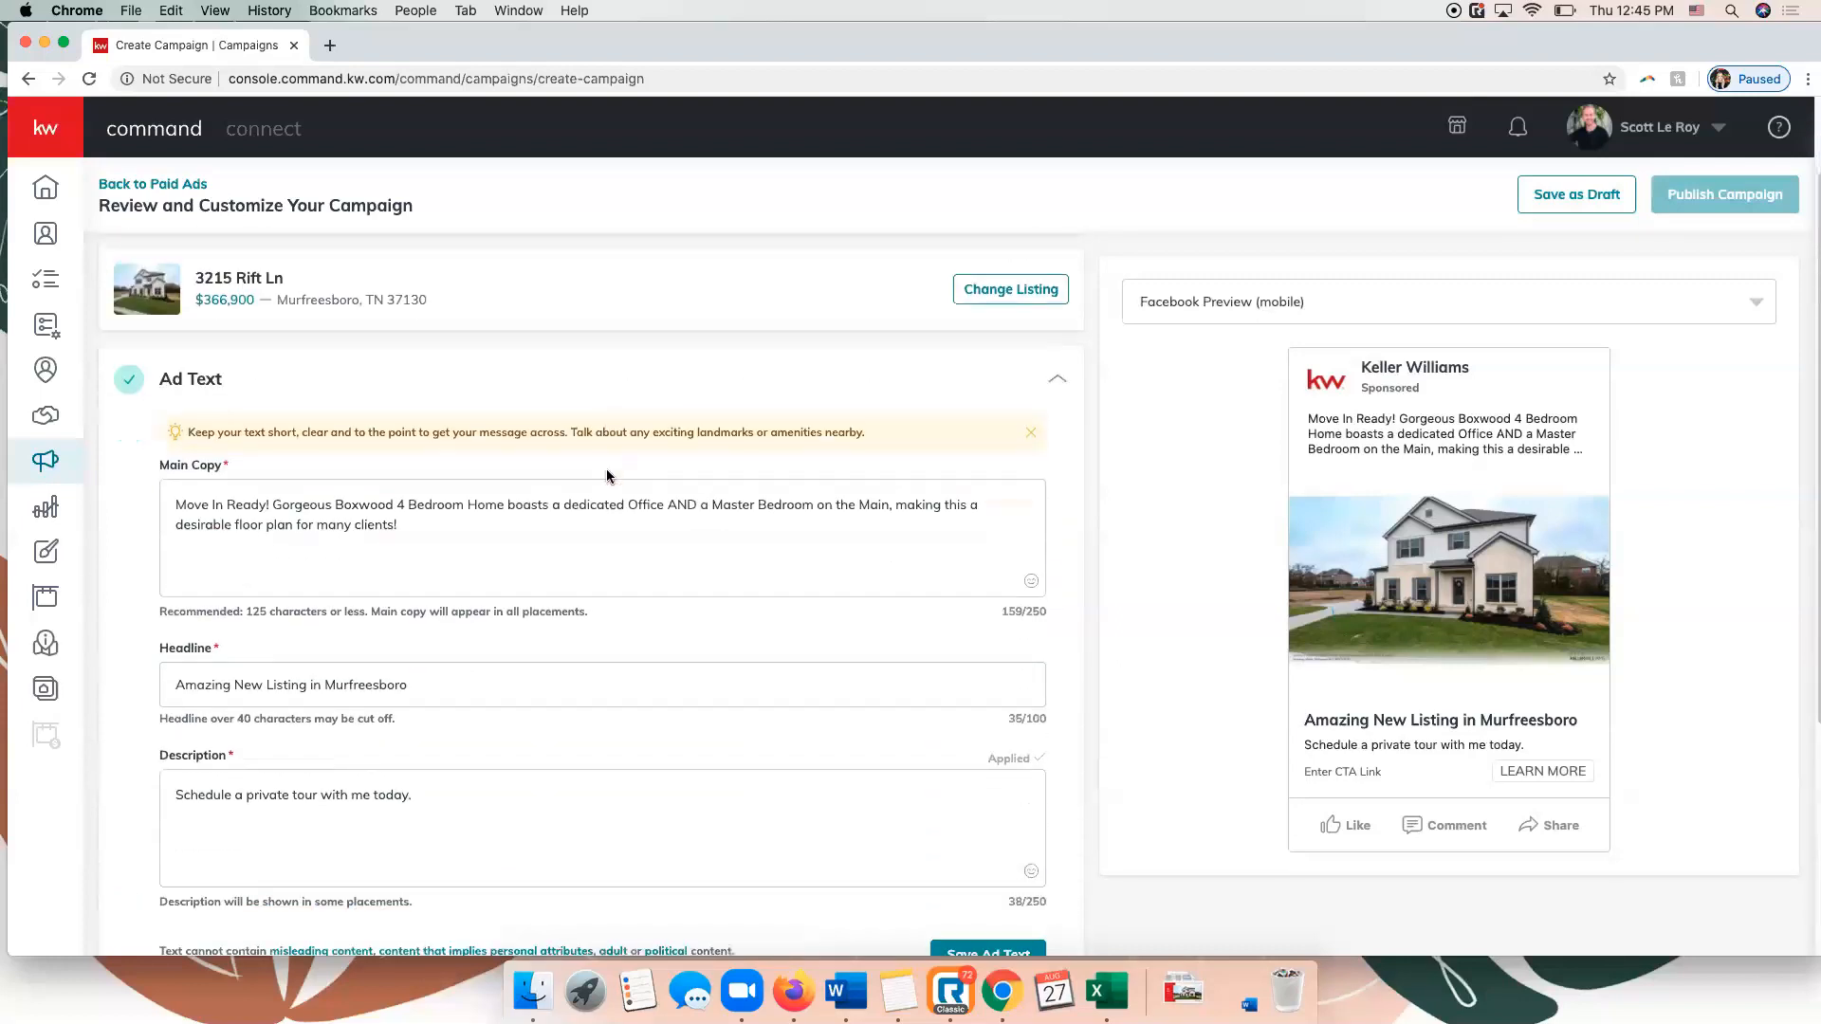
scroll(1116, 435, down, 3)
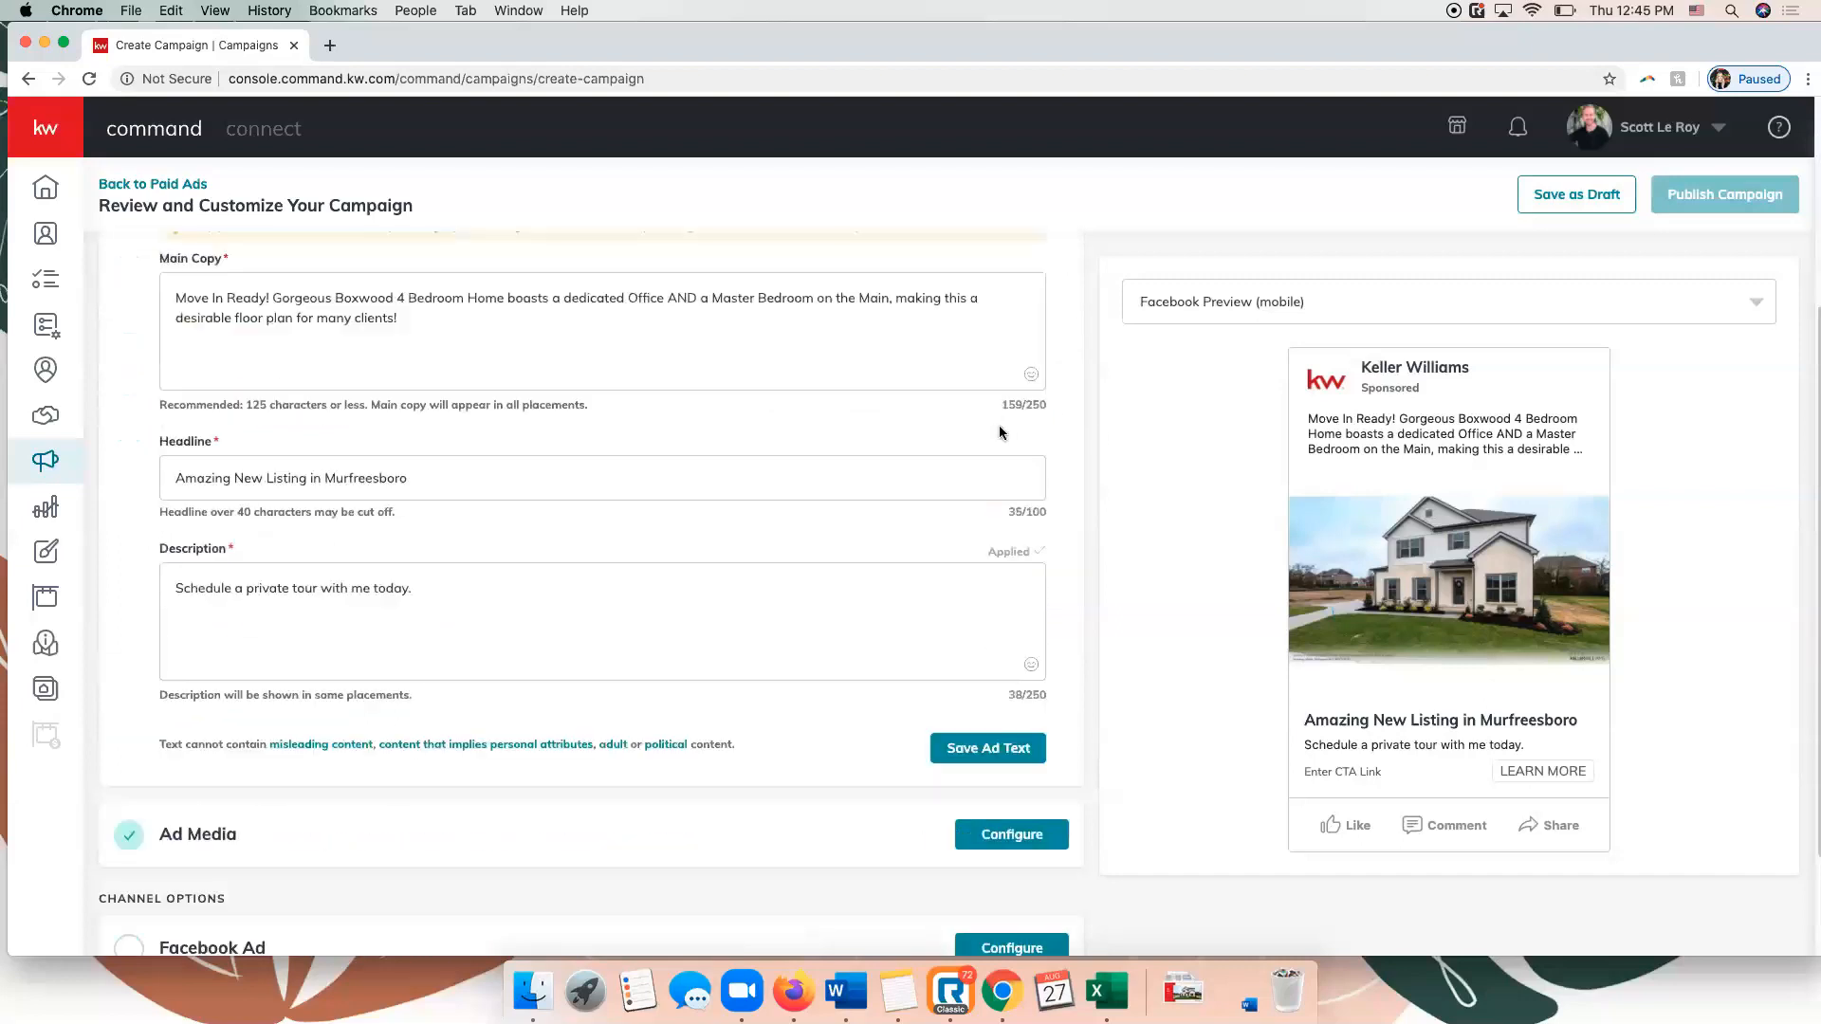
click(995, 747)
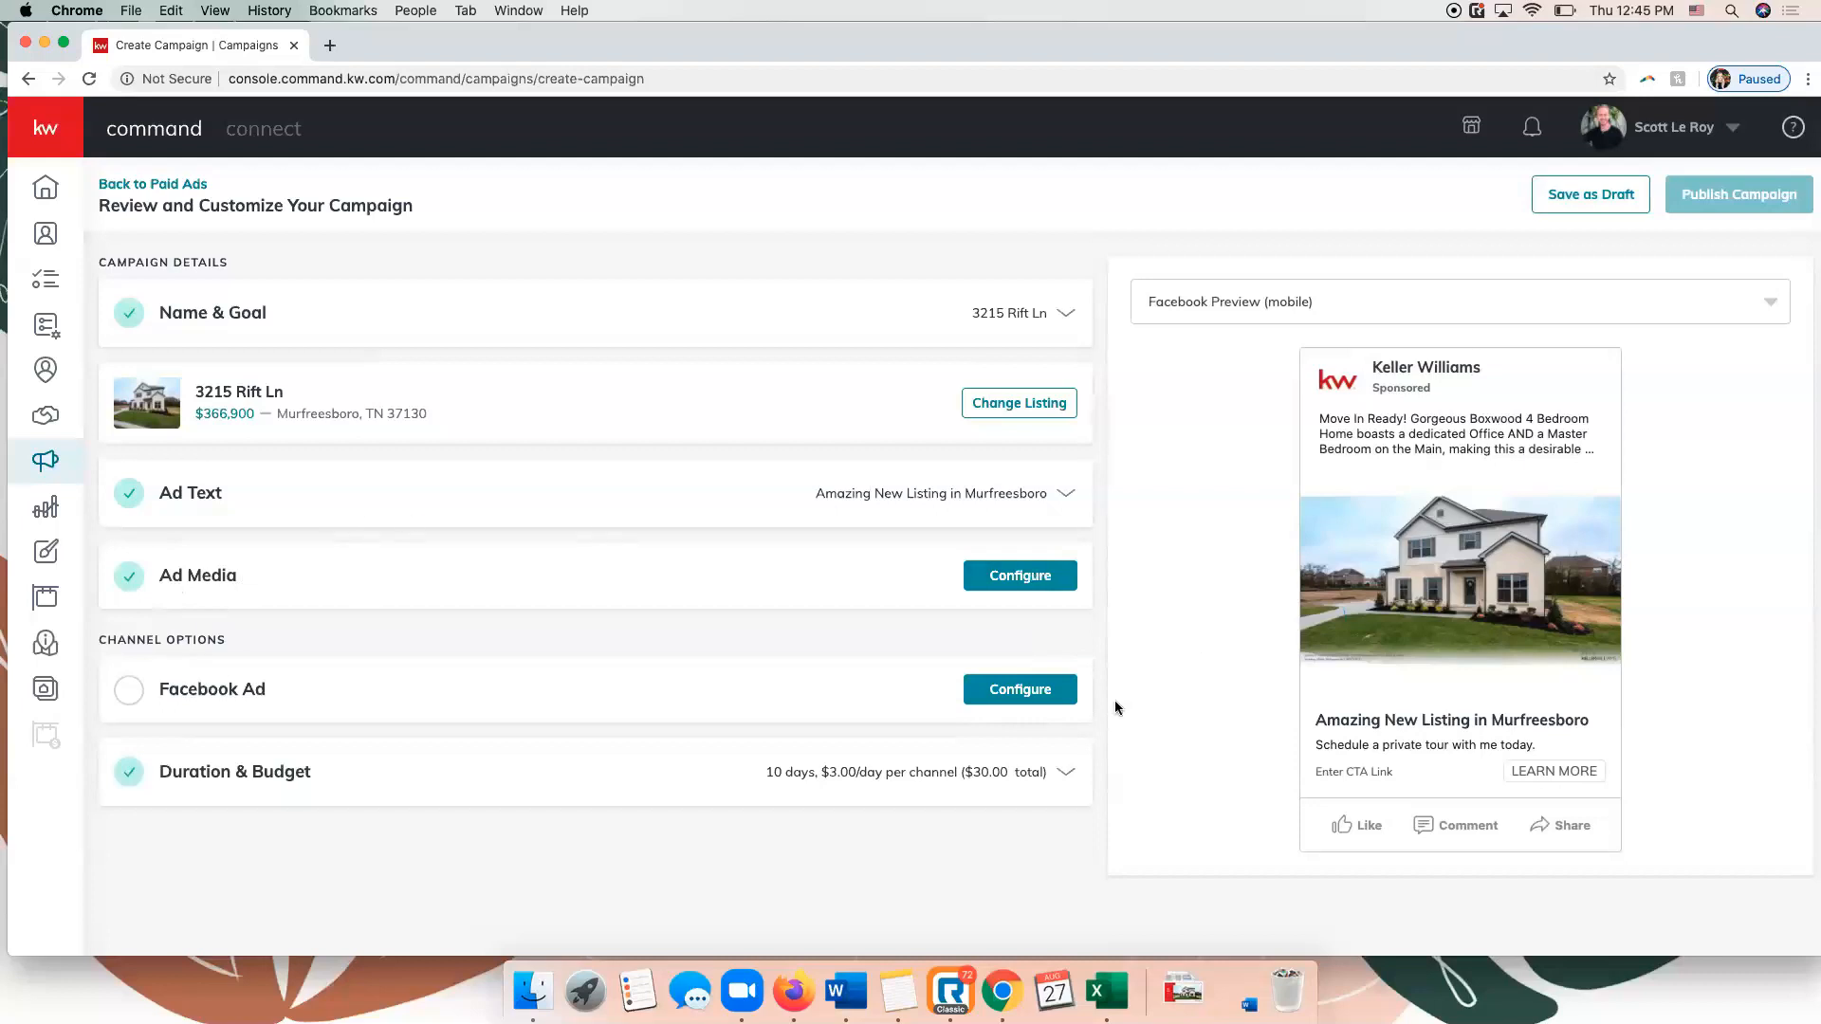
Configure the Facebook ad with the connected account and the Keller Williams Realty Spring Hill page.
click(1047, 691)
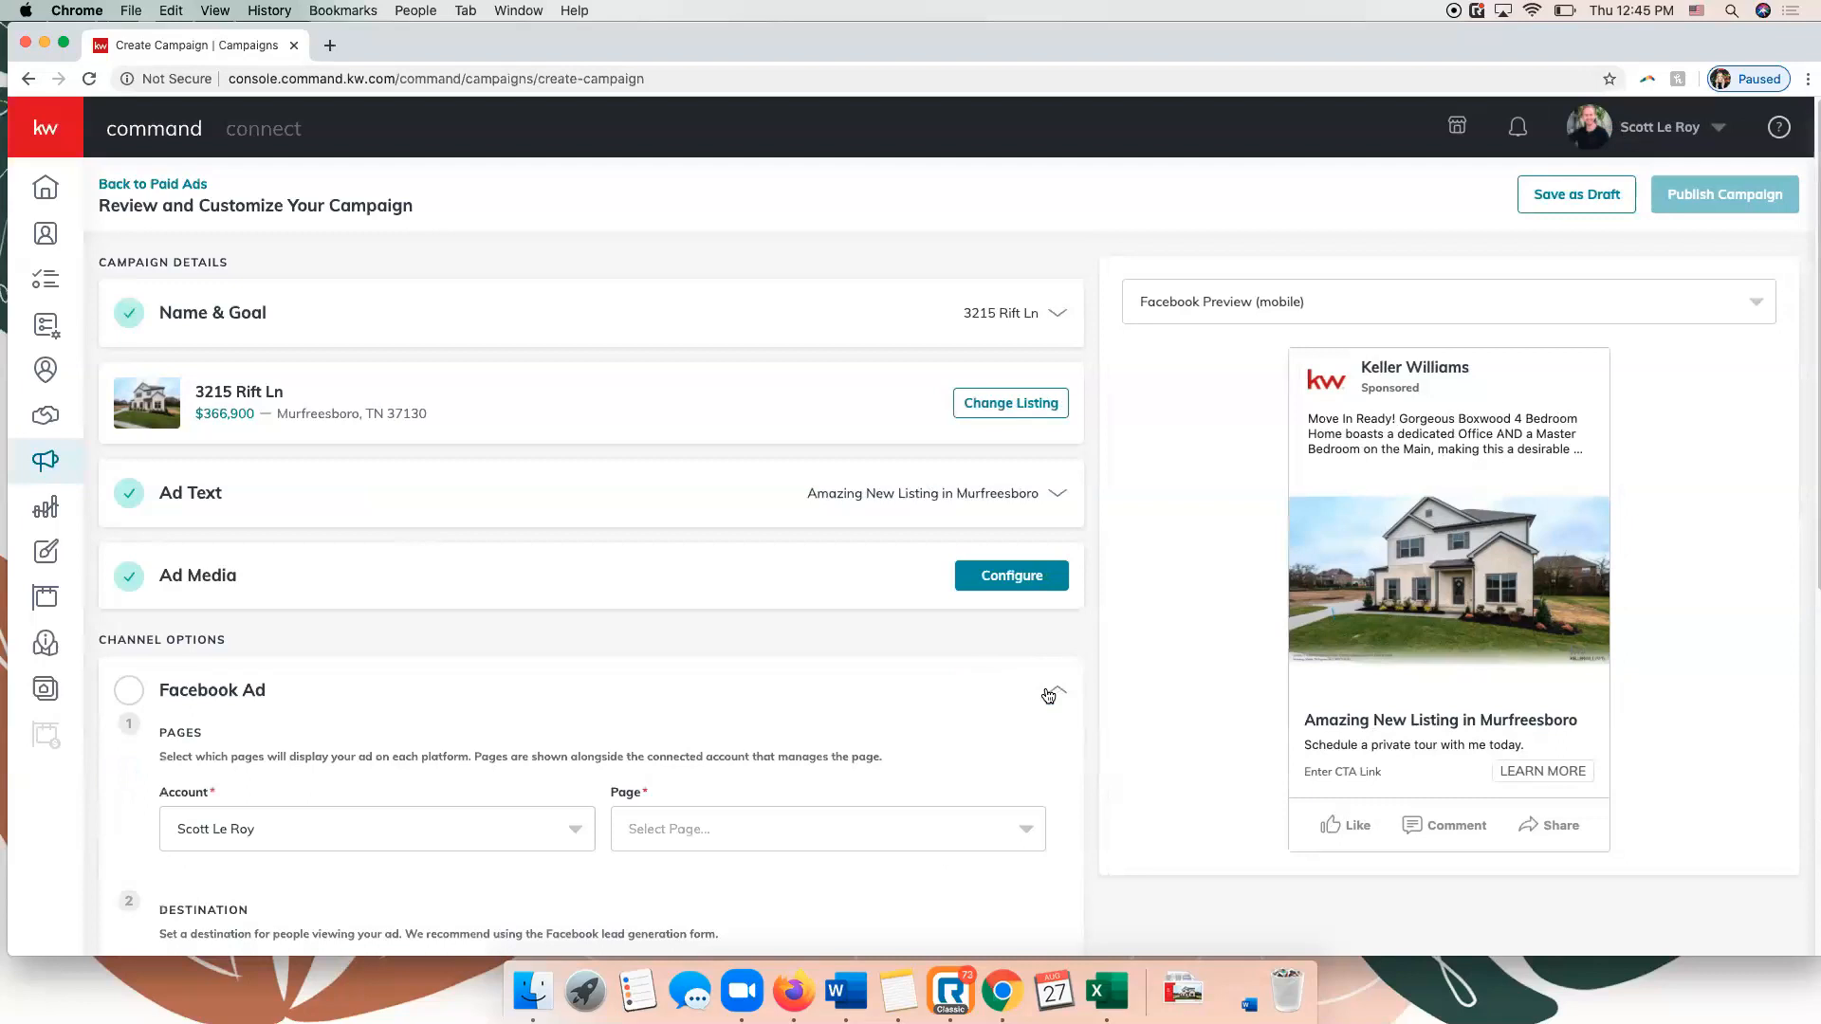
scroll(1045, 691, down, 4)
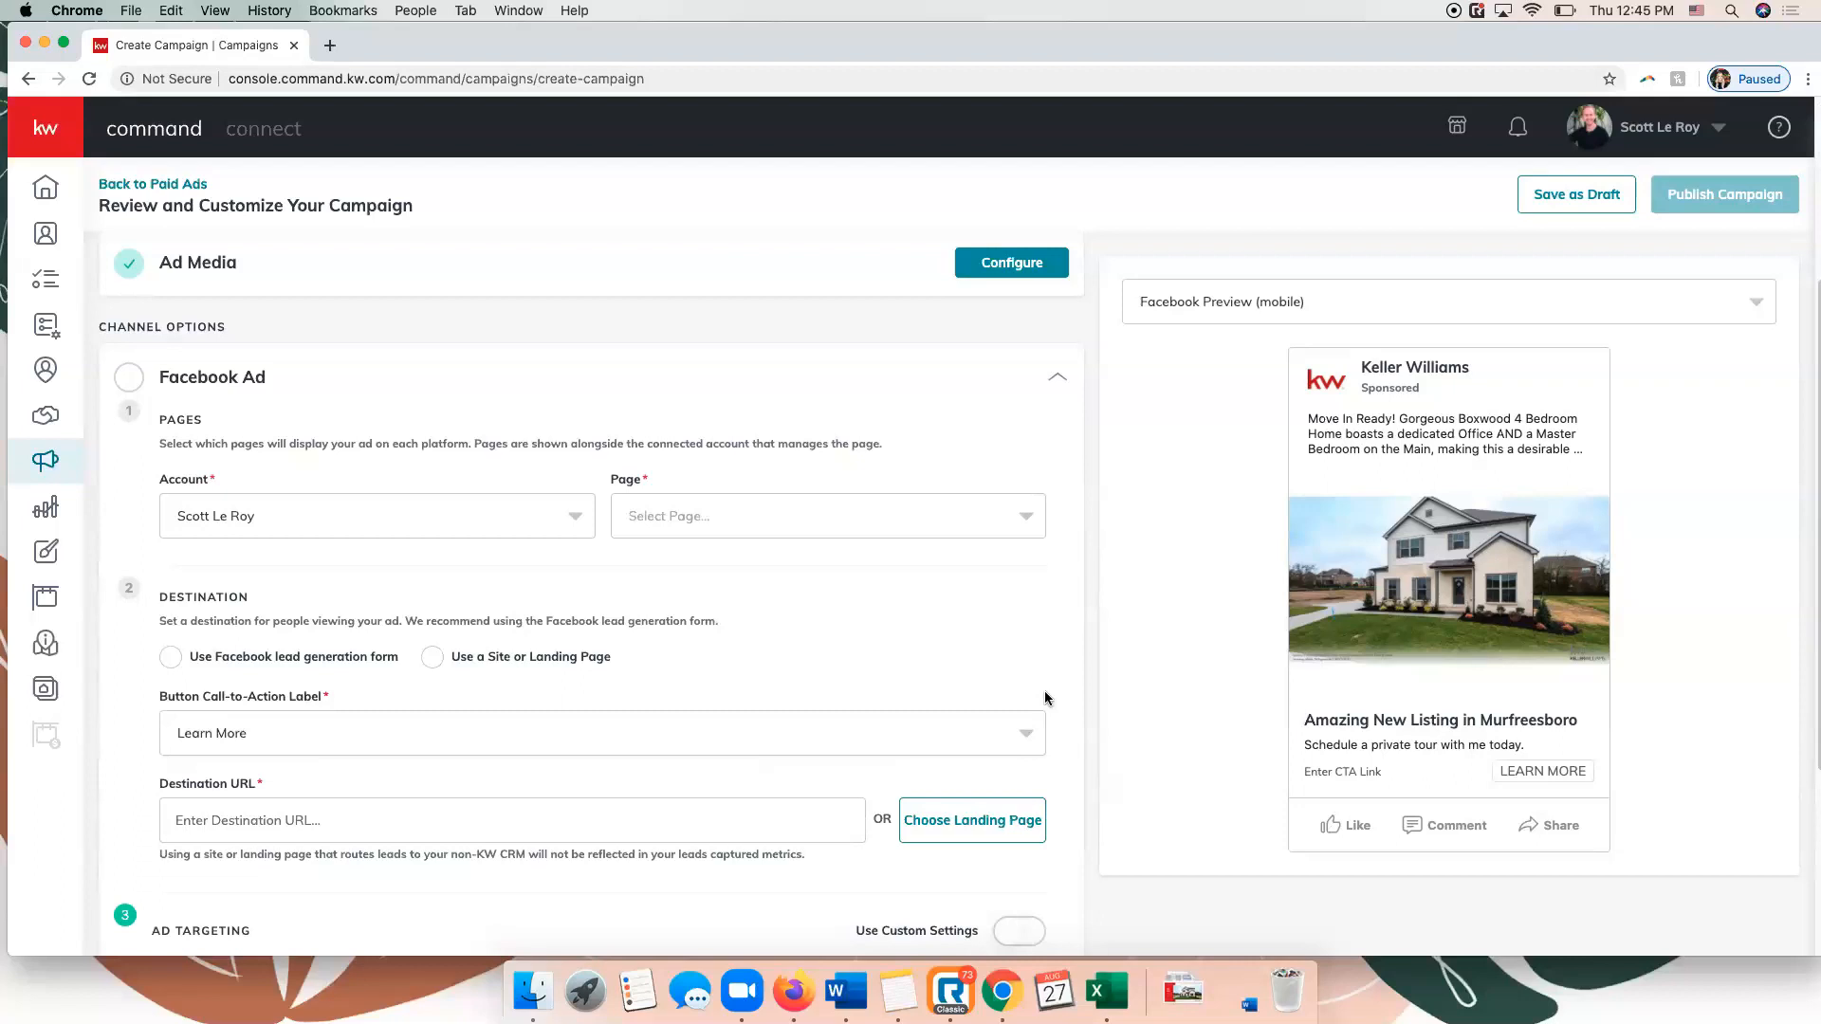
click(513, 517)
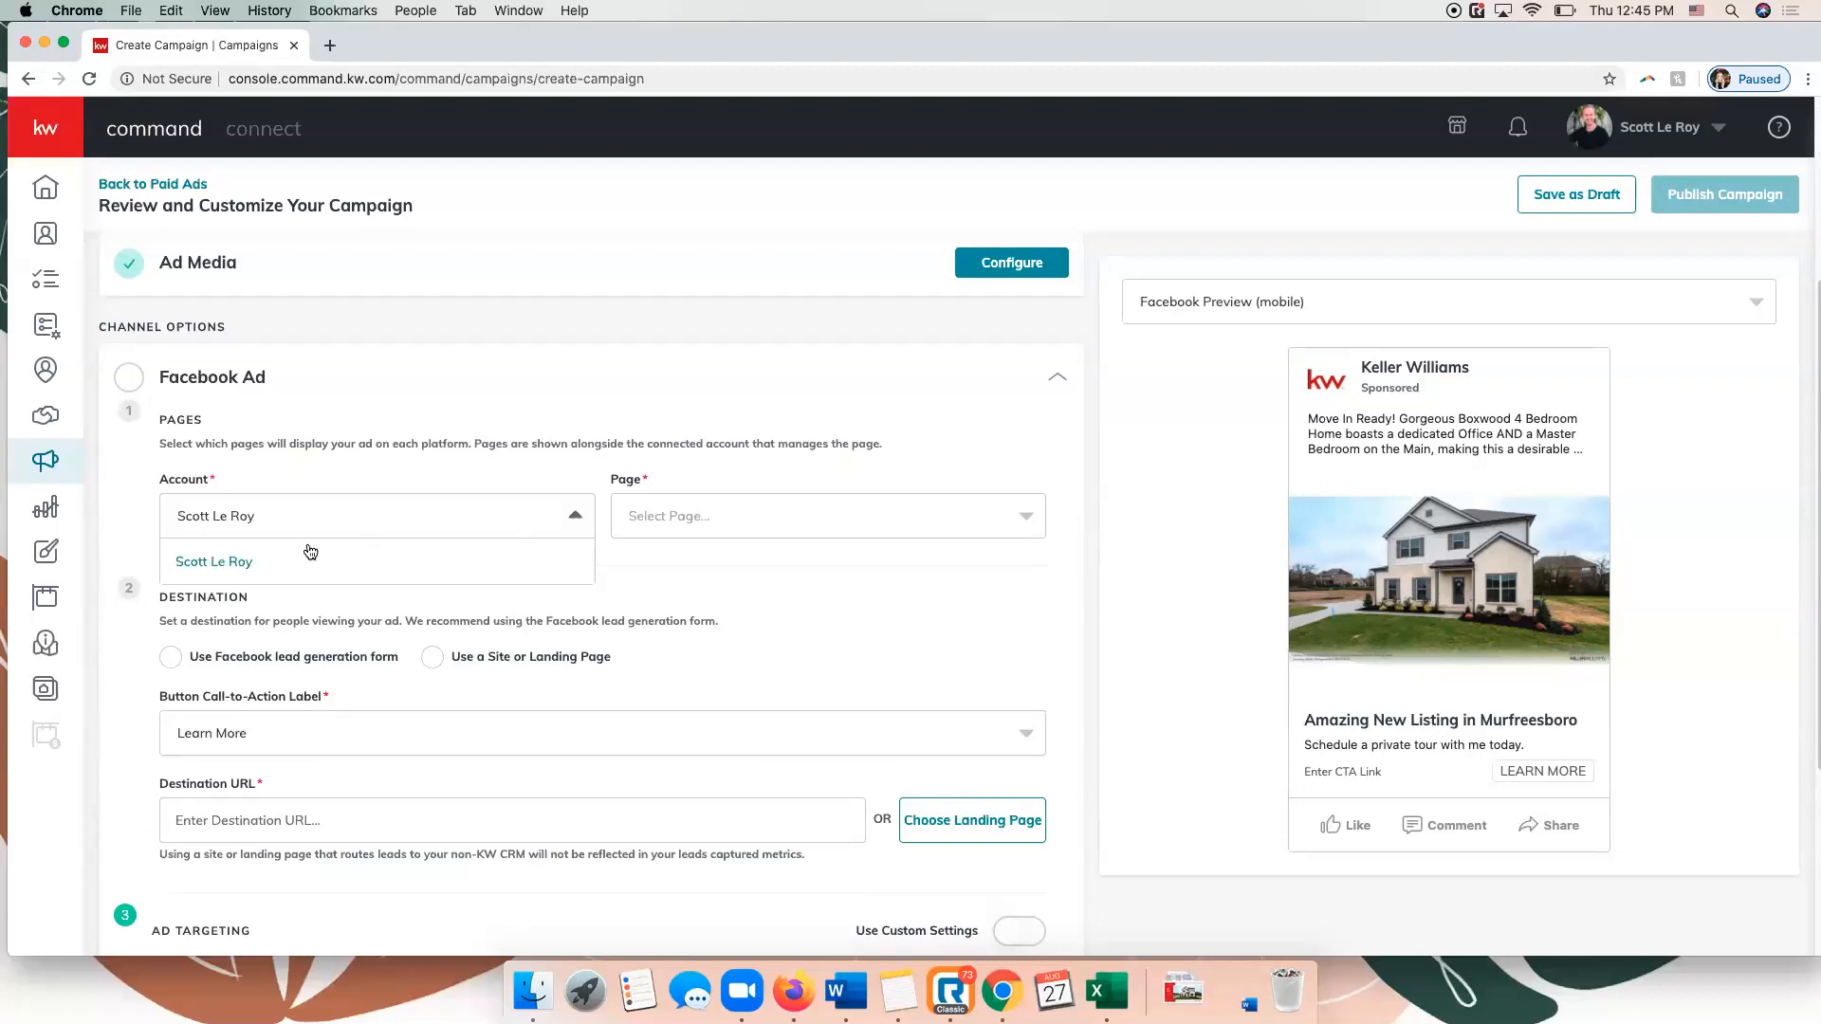
click(292, 570)
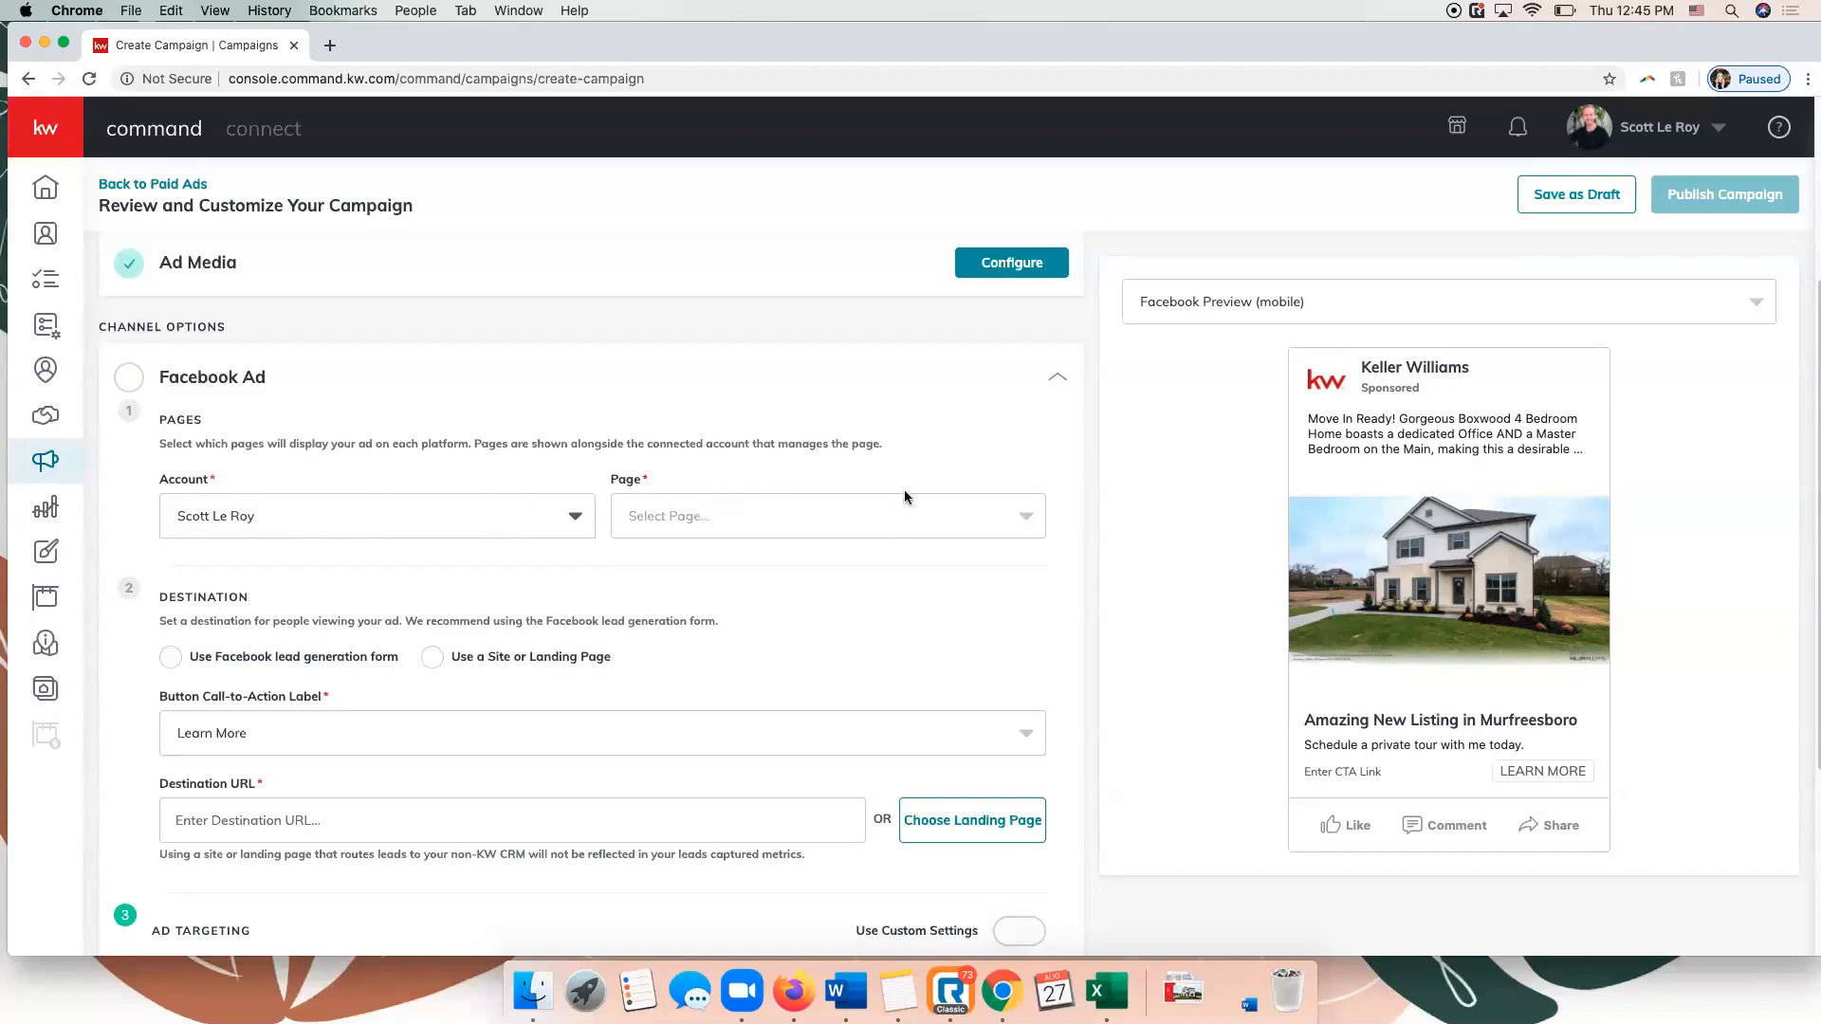
click(1016, 518)
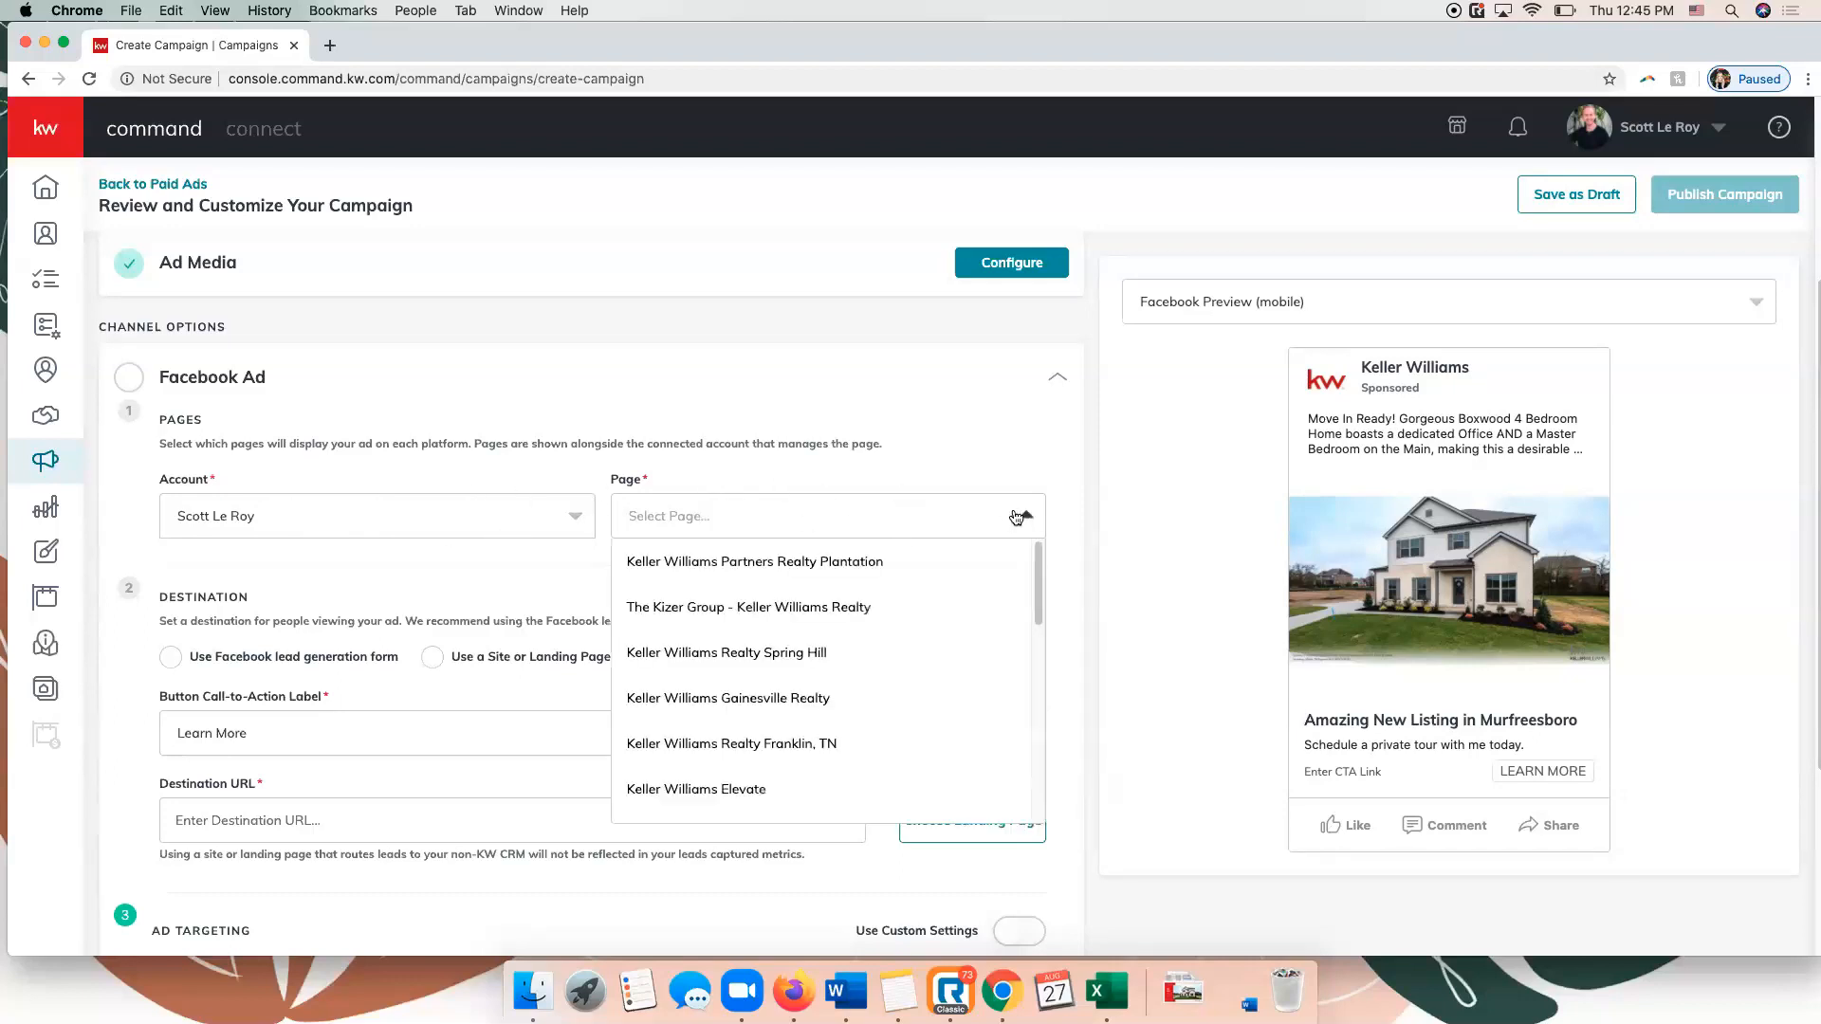
click(833, 651)
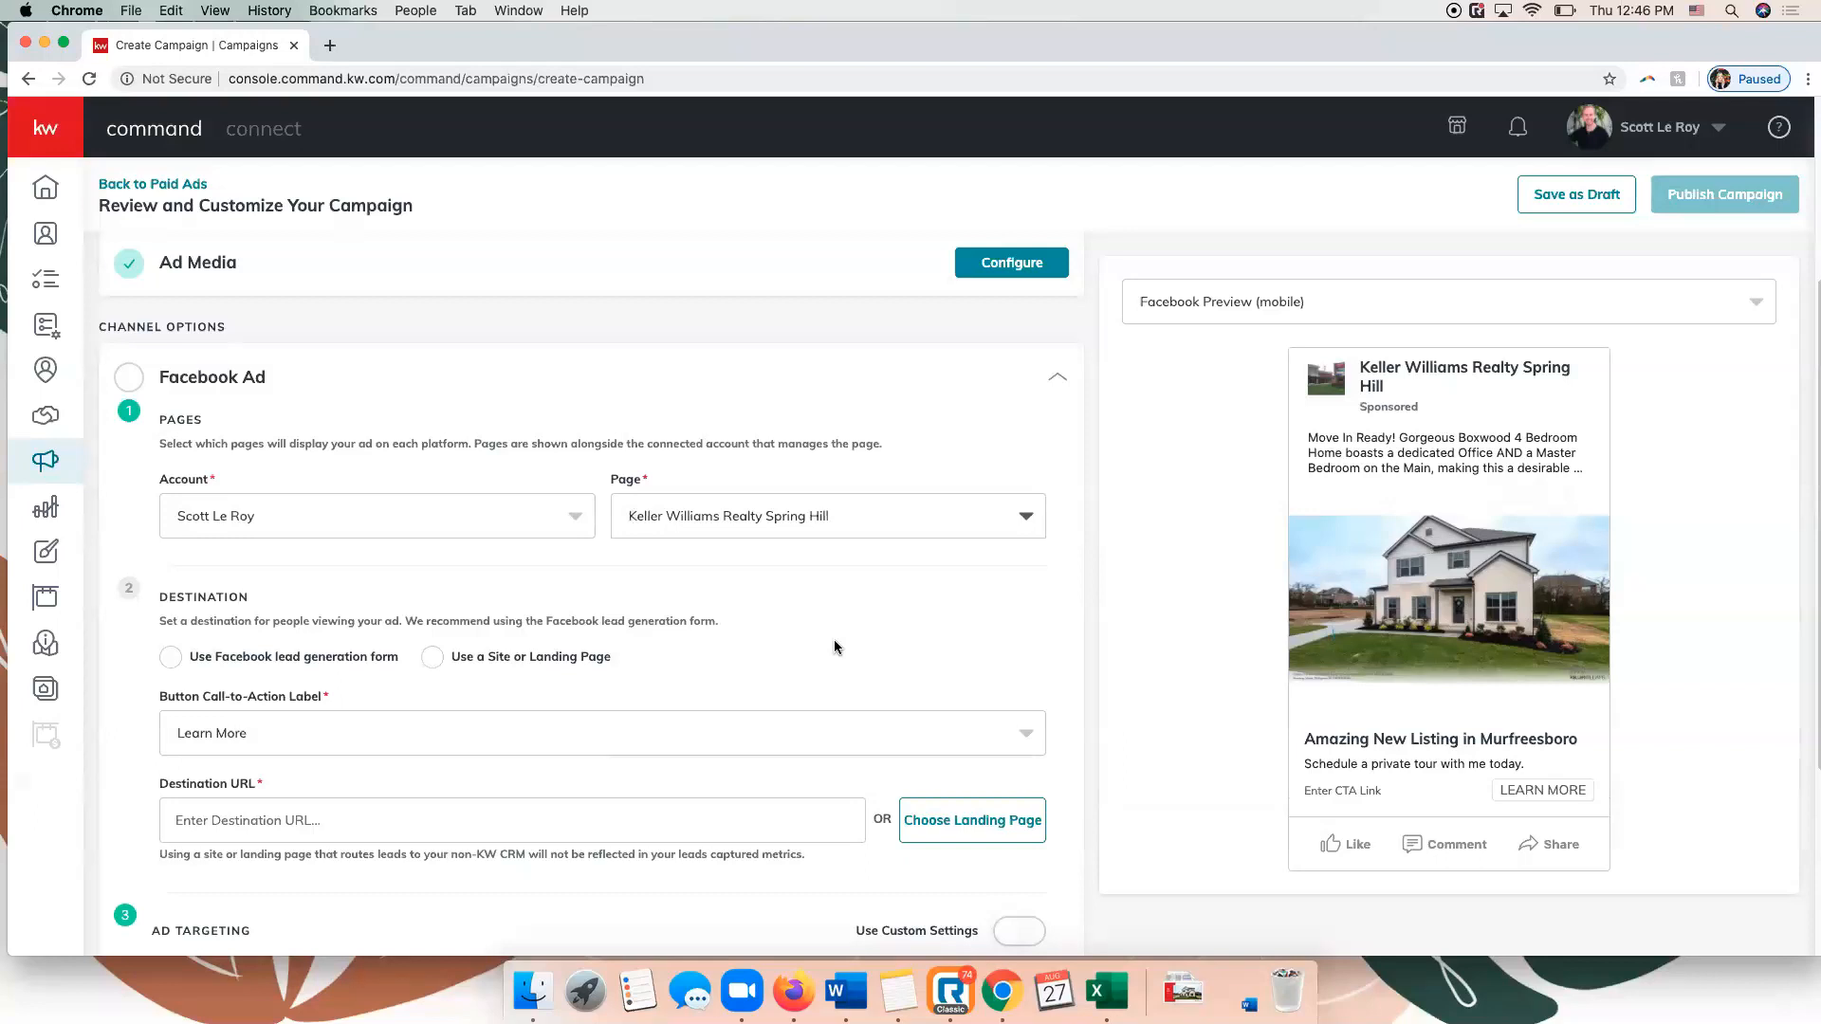
scroll(835, 645, down, 3)
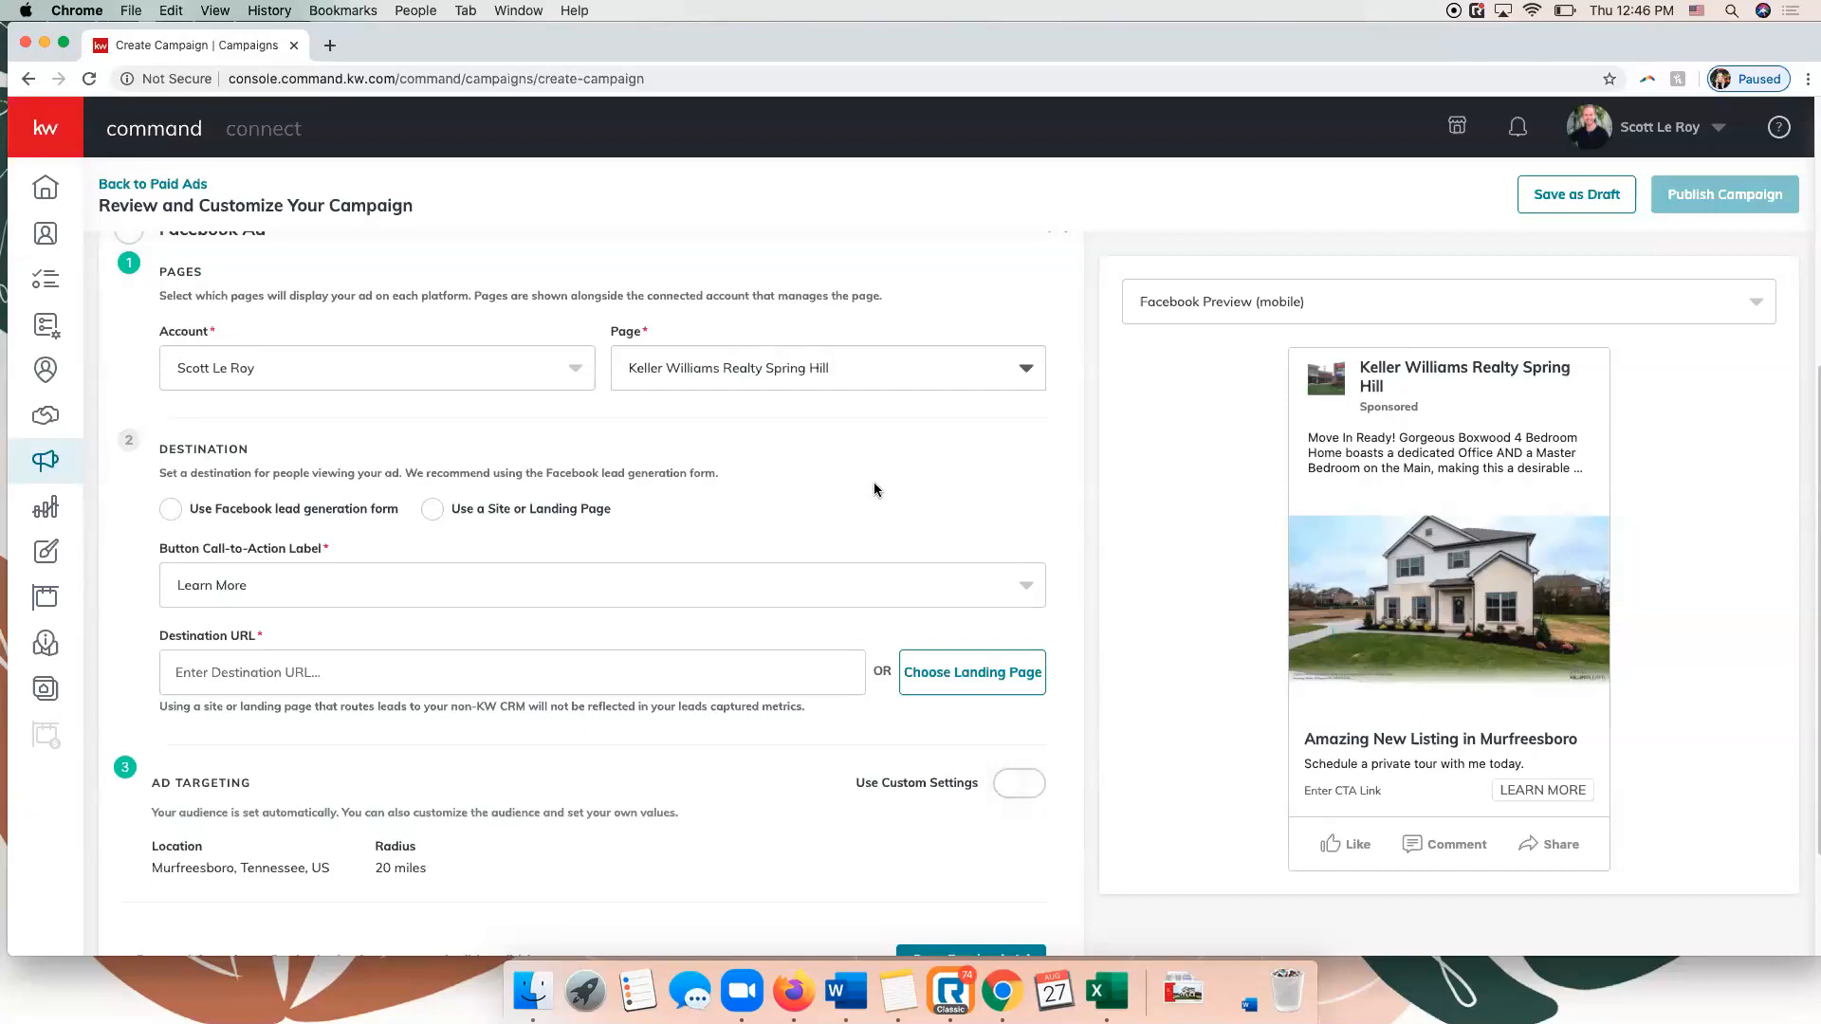
click(164, 508)
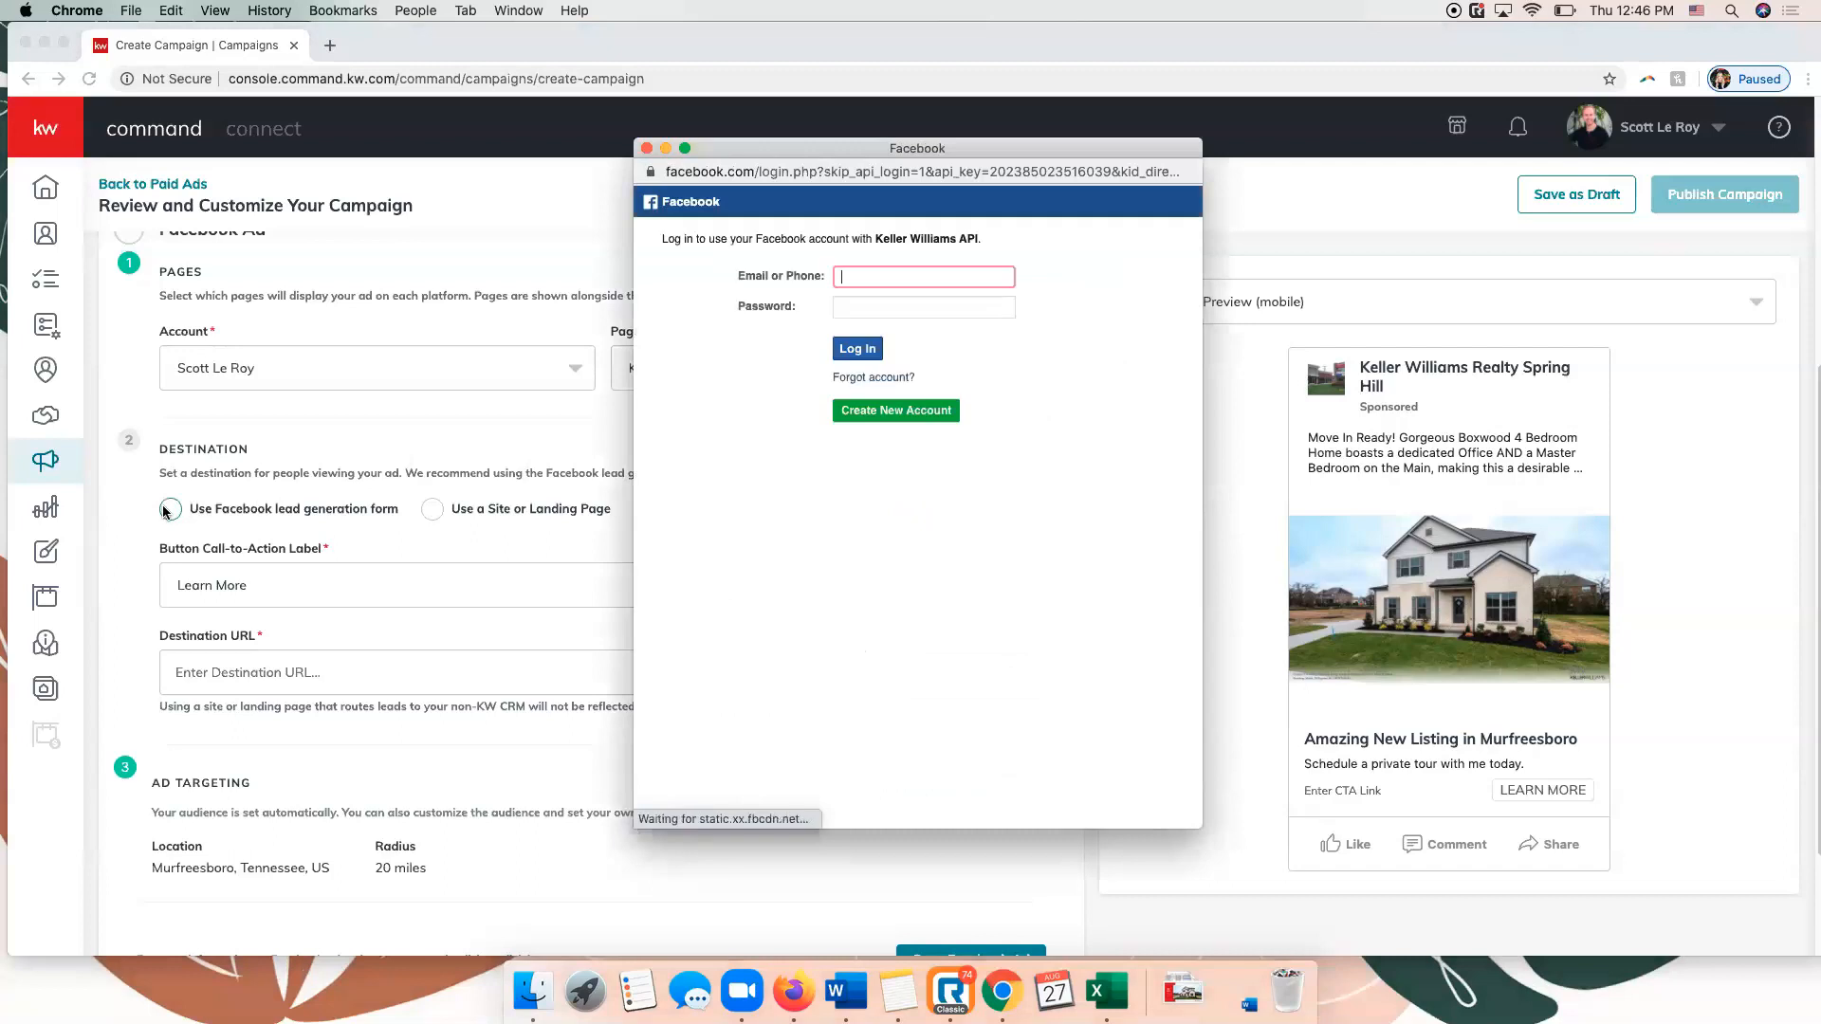
click(647, 149)
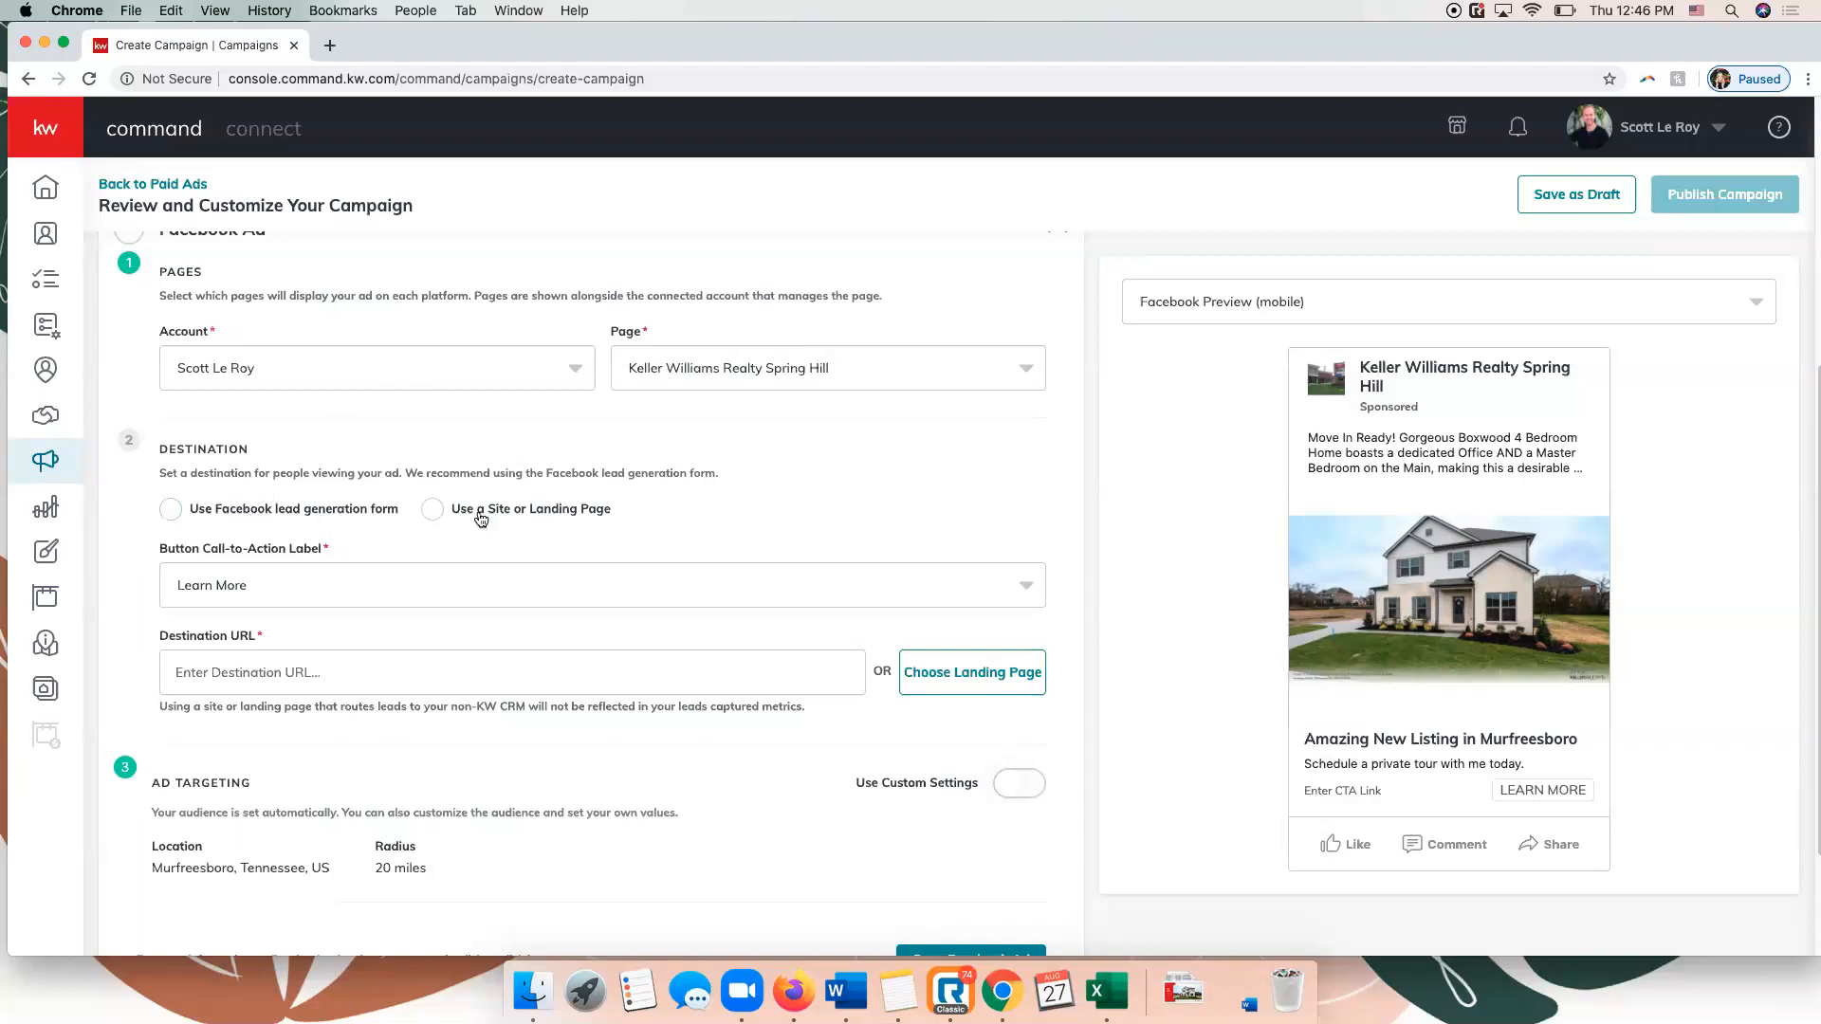
Send the ad's viewers to a site or landing page and set the call-to-action label to Contact Us.
click(431, 512)
scroll(580, 526, down, 1)
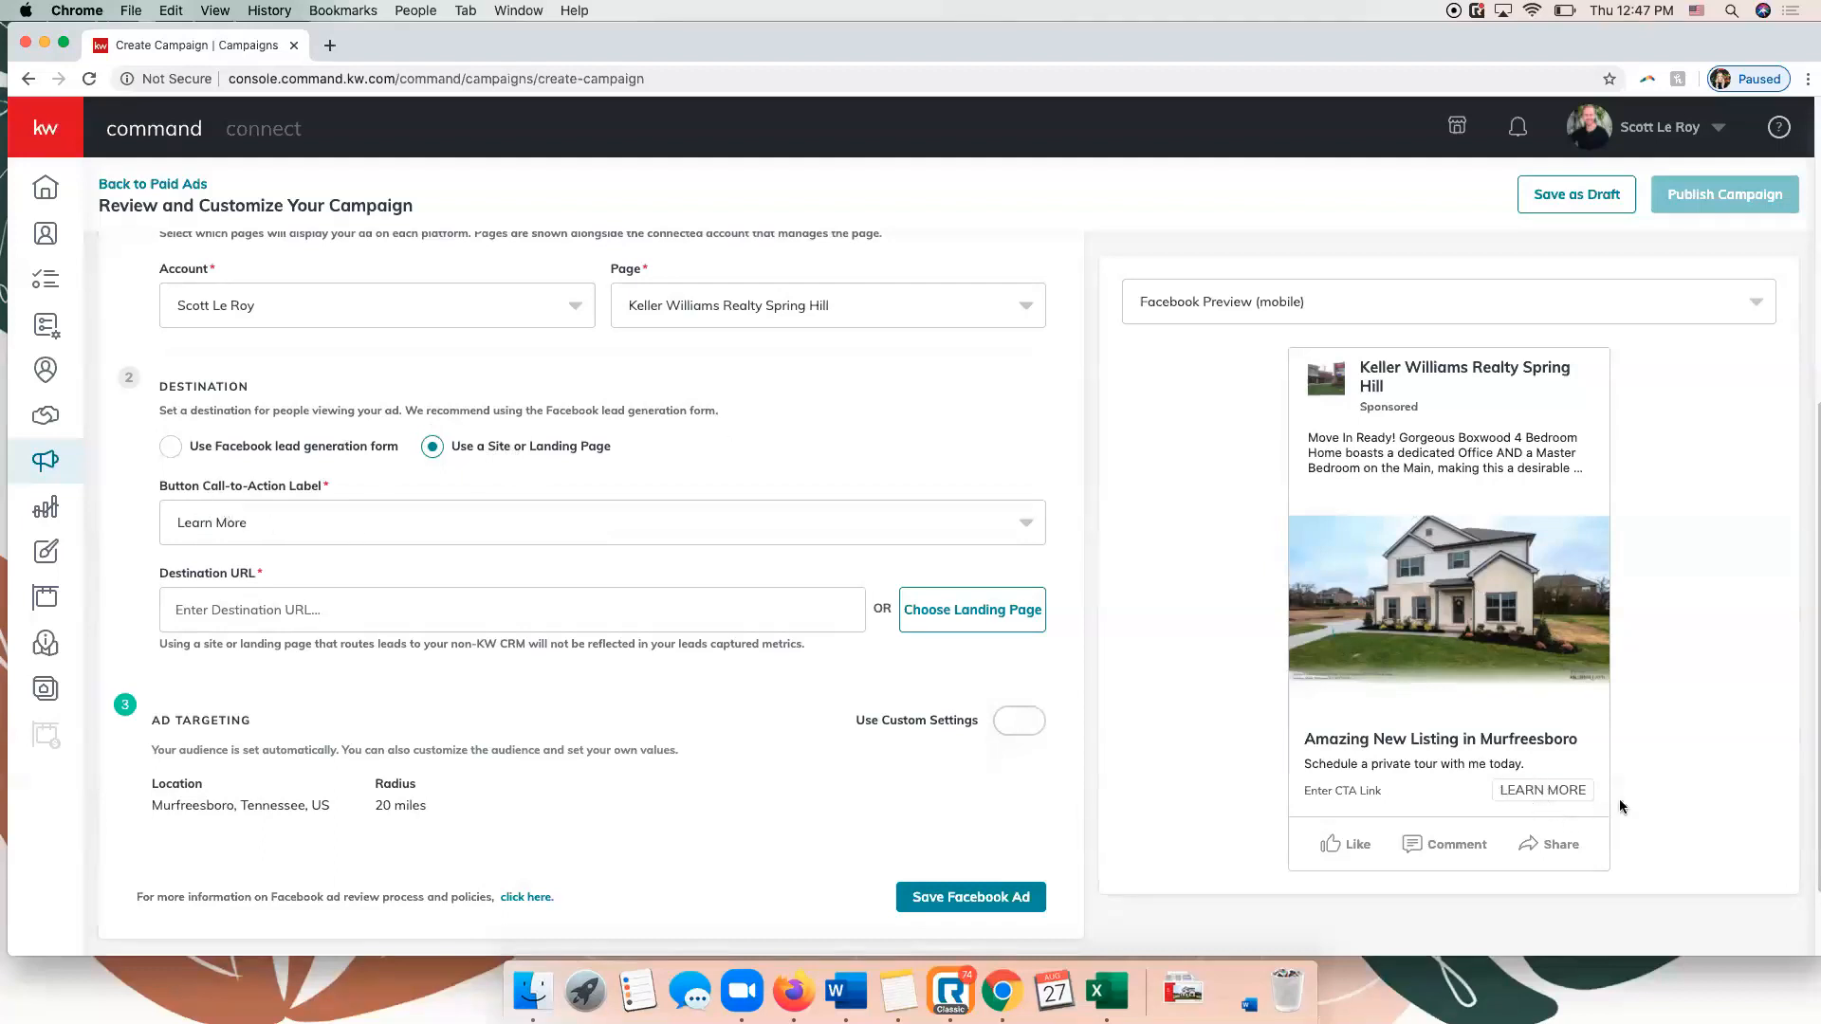
click(286, 522)
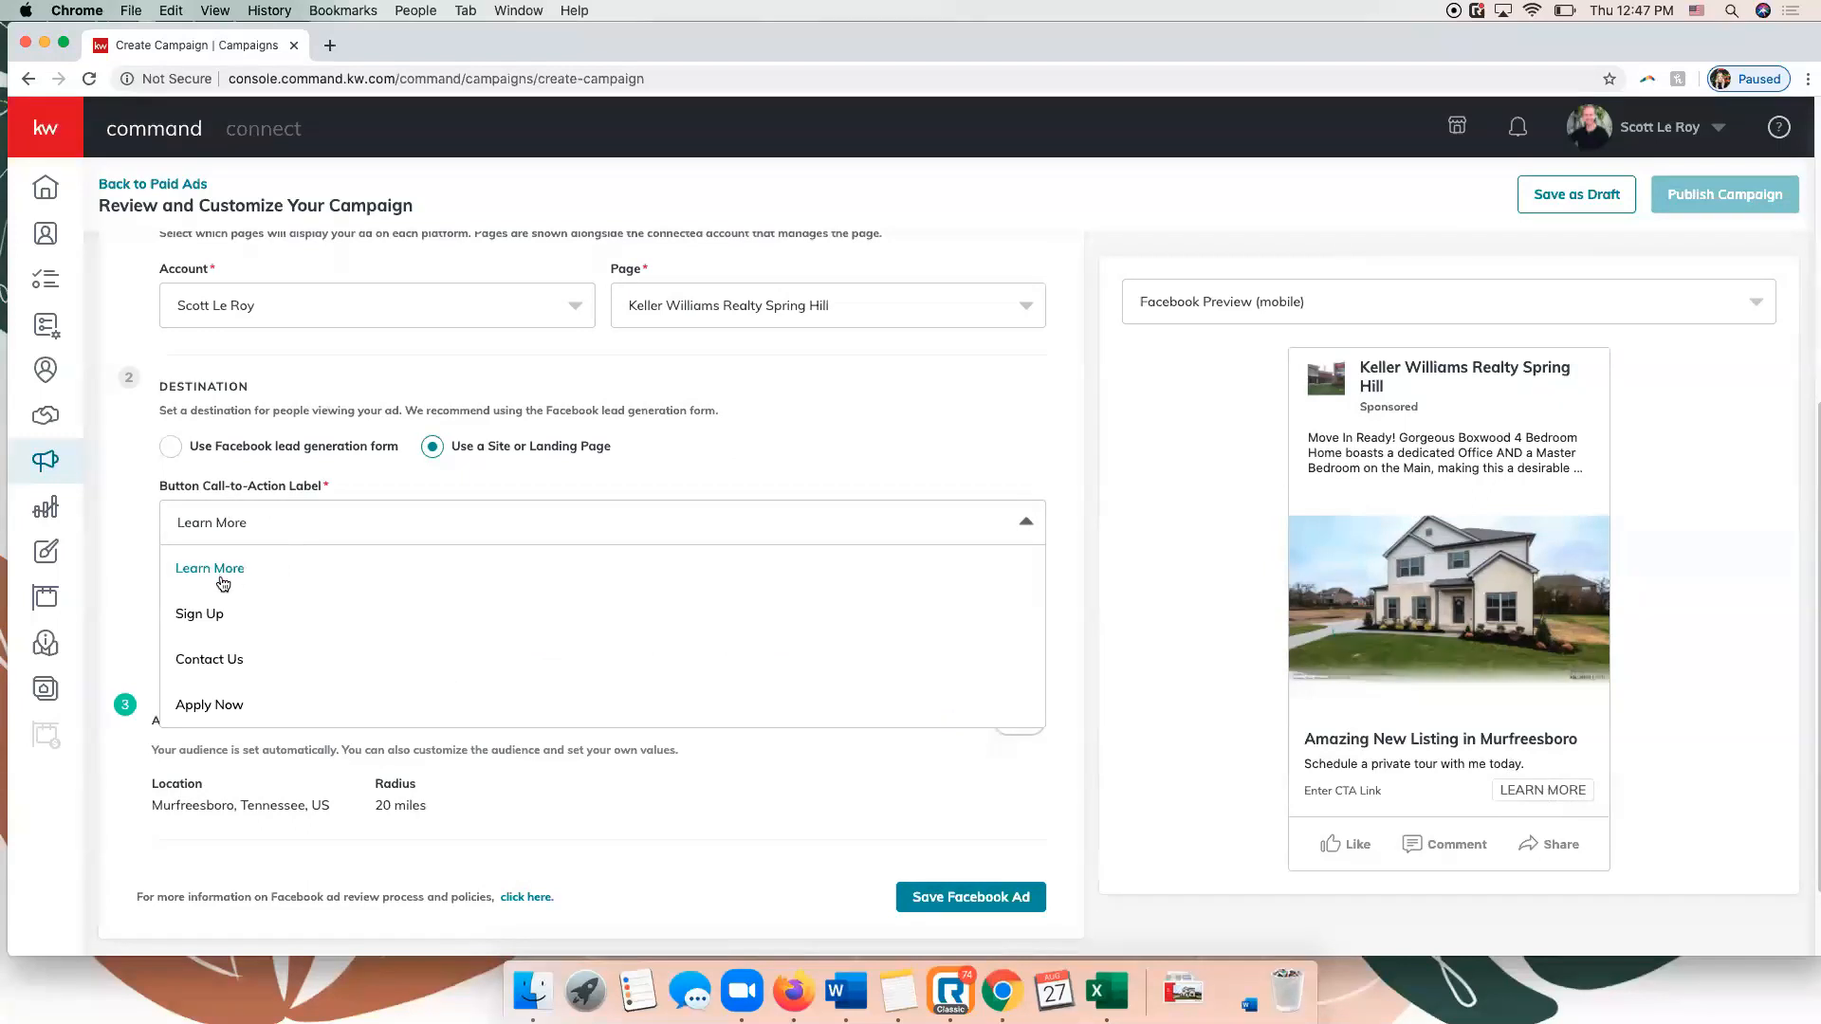
click(204, 664)
Paste the listing's stormberggroup.com page link as the ad's destination URL.
click(218, 618)
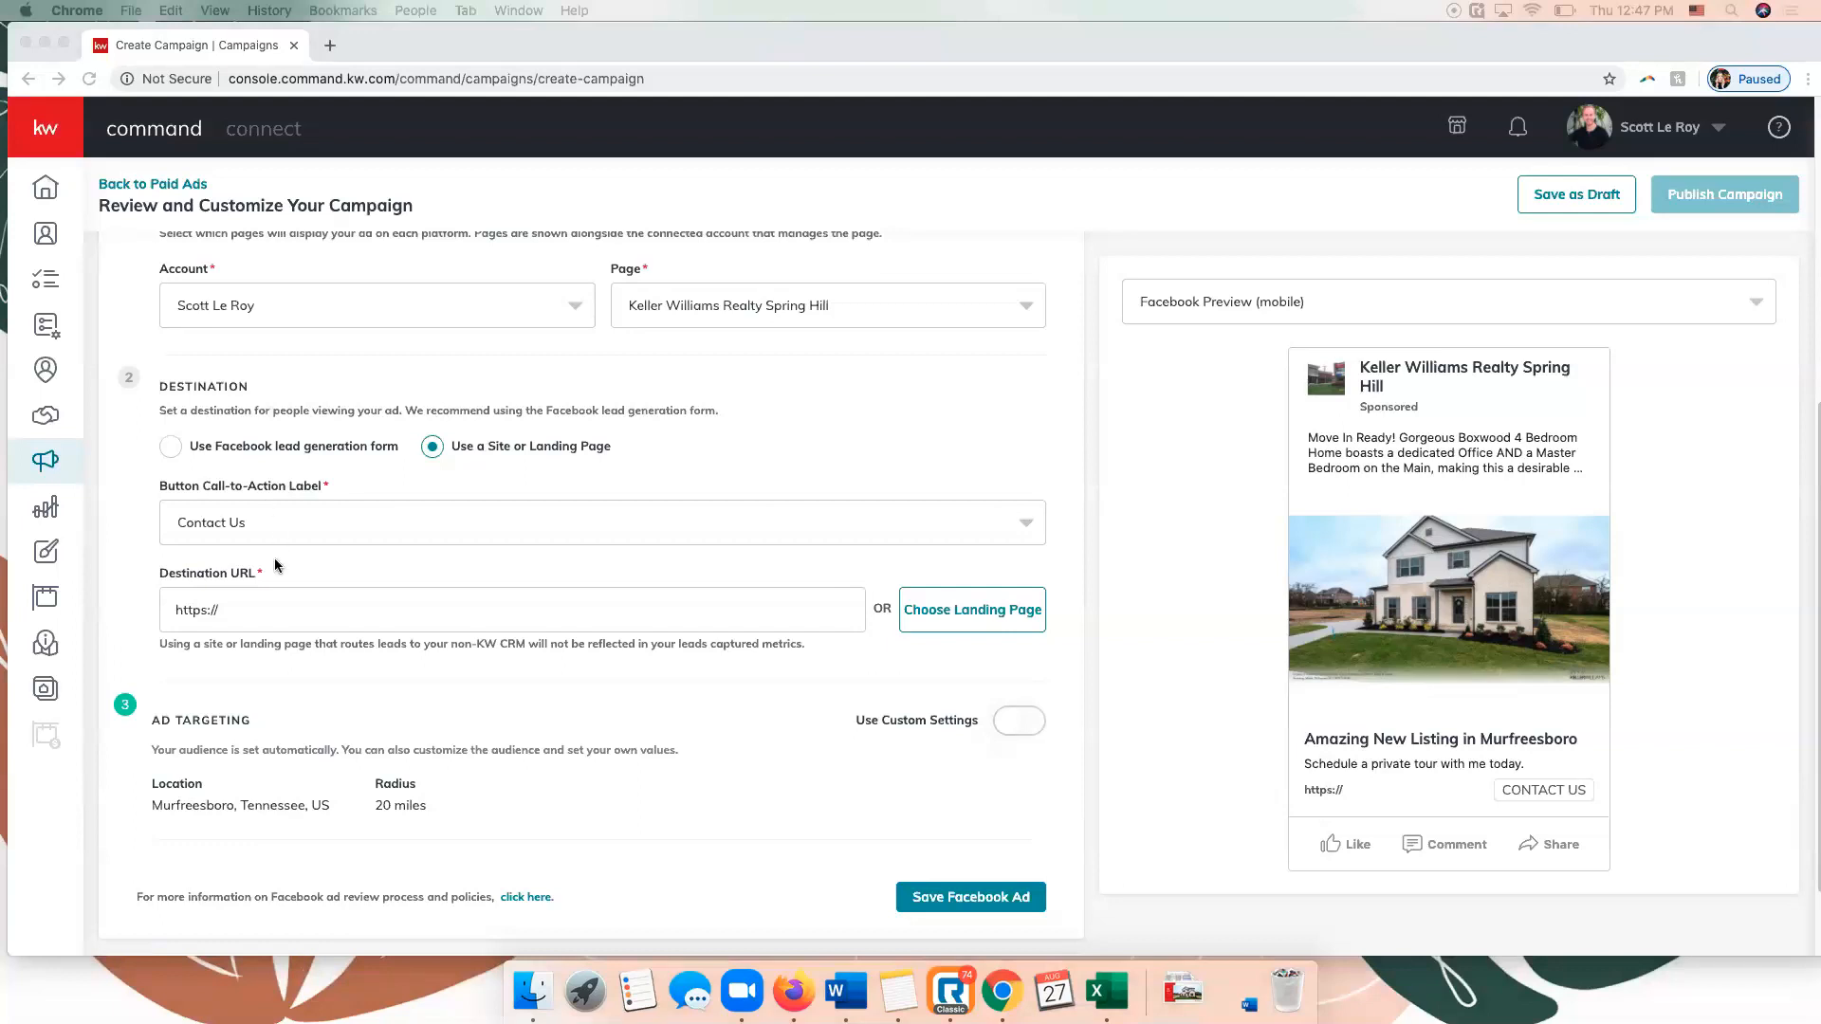
click(284, 619)
key(super+a)
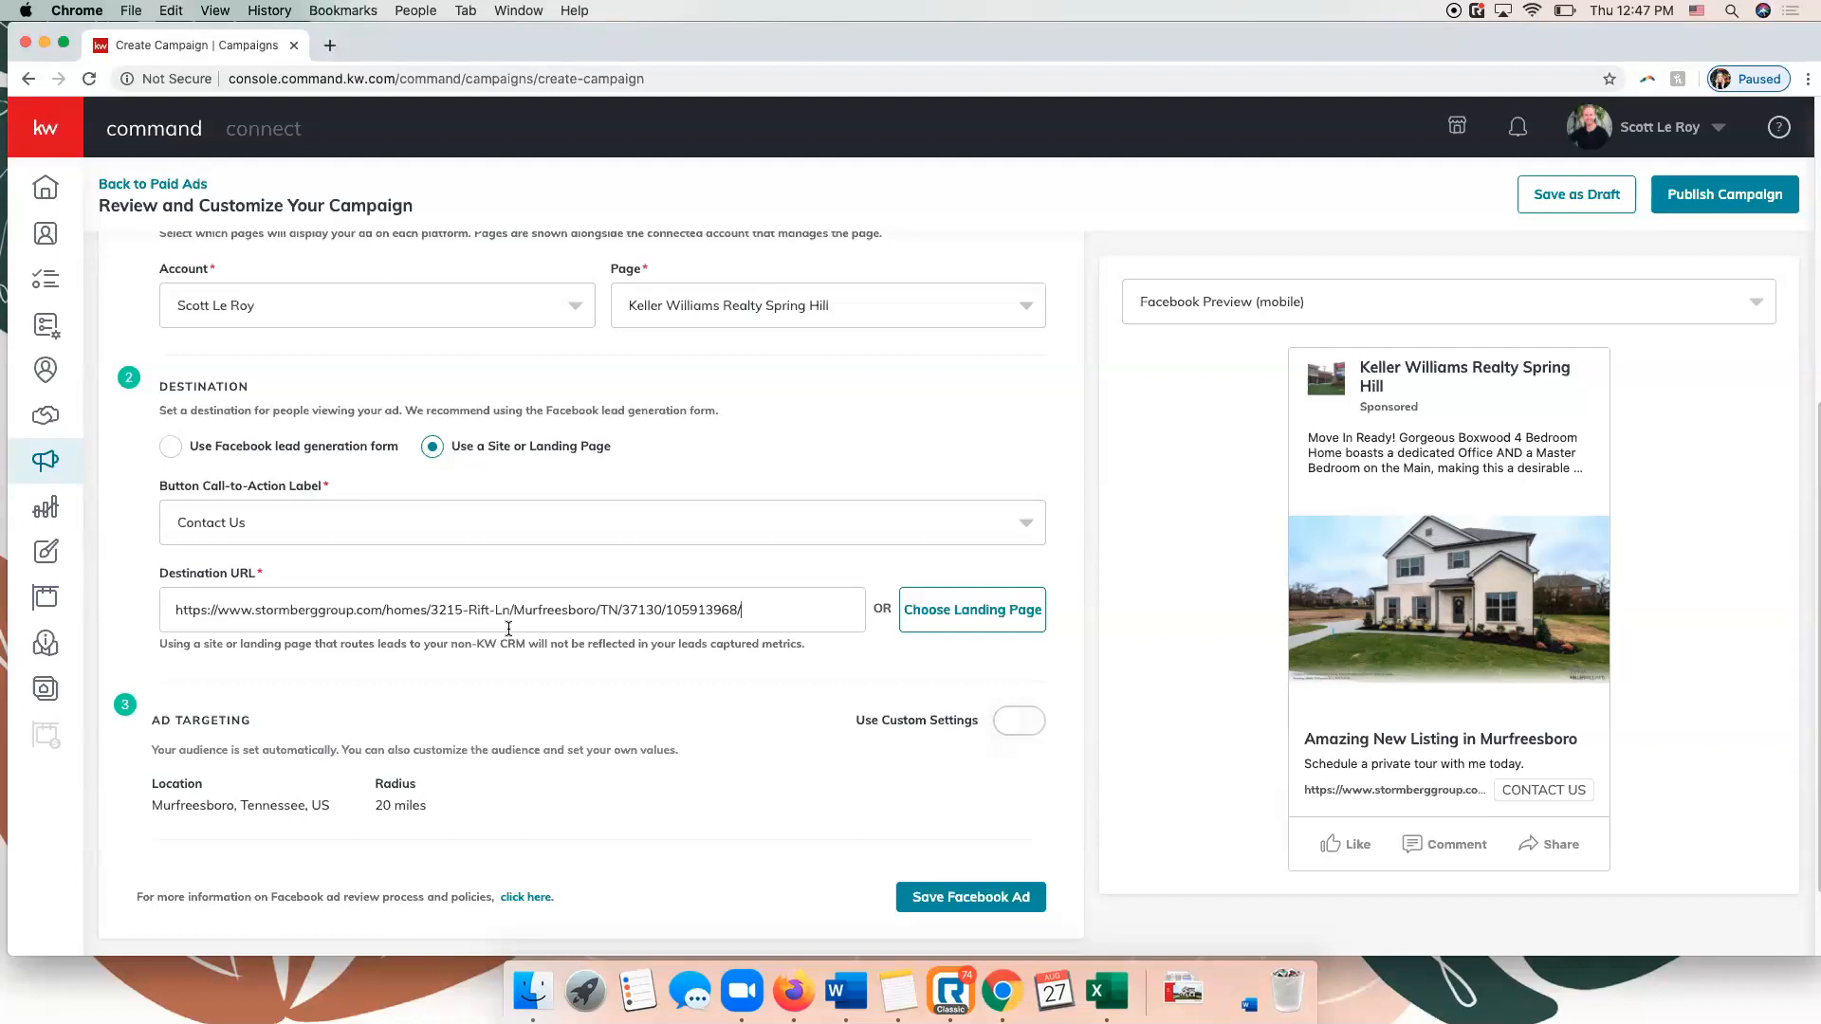
Enable custom ad targeting settings and target the database instead of a custom audience.
scroll(293, 489, down, 2)
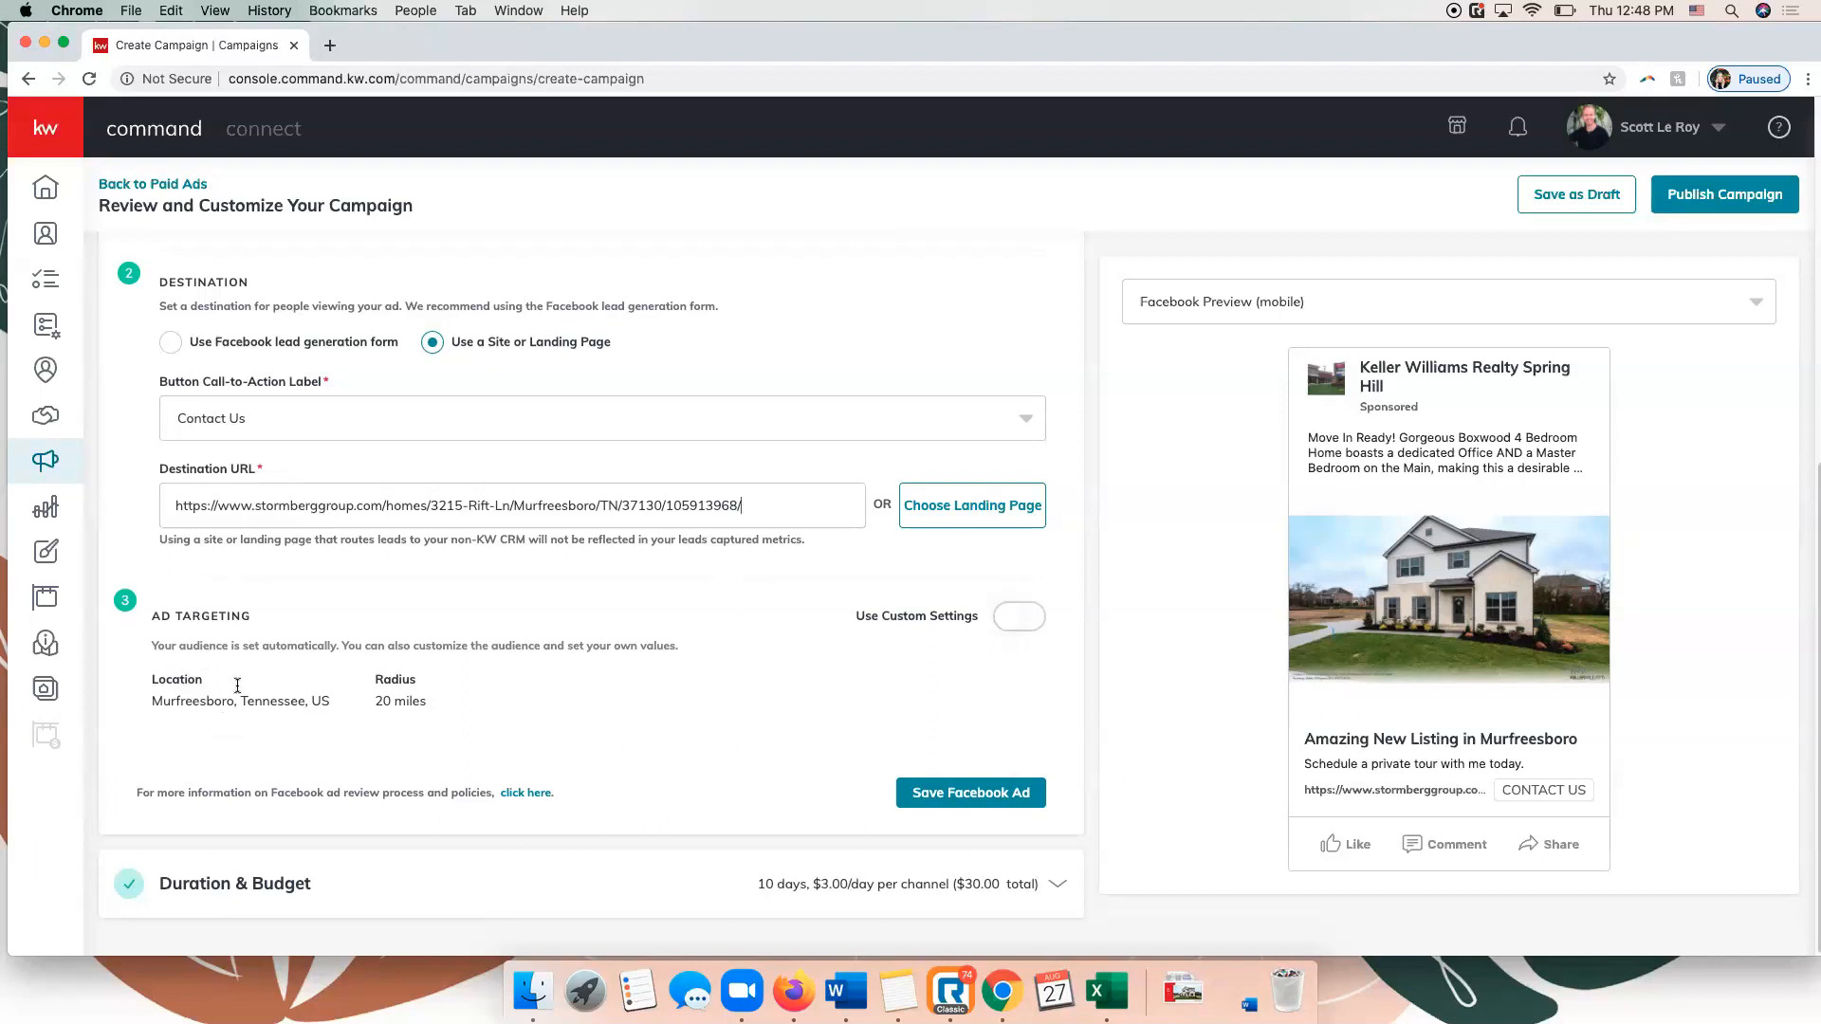
click(1014, 621)
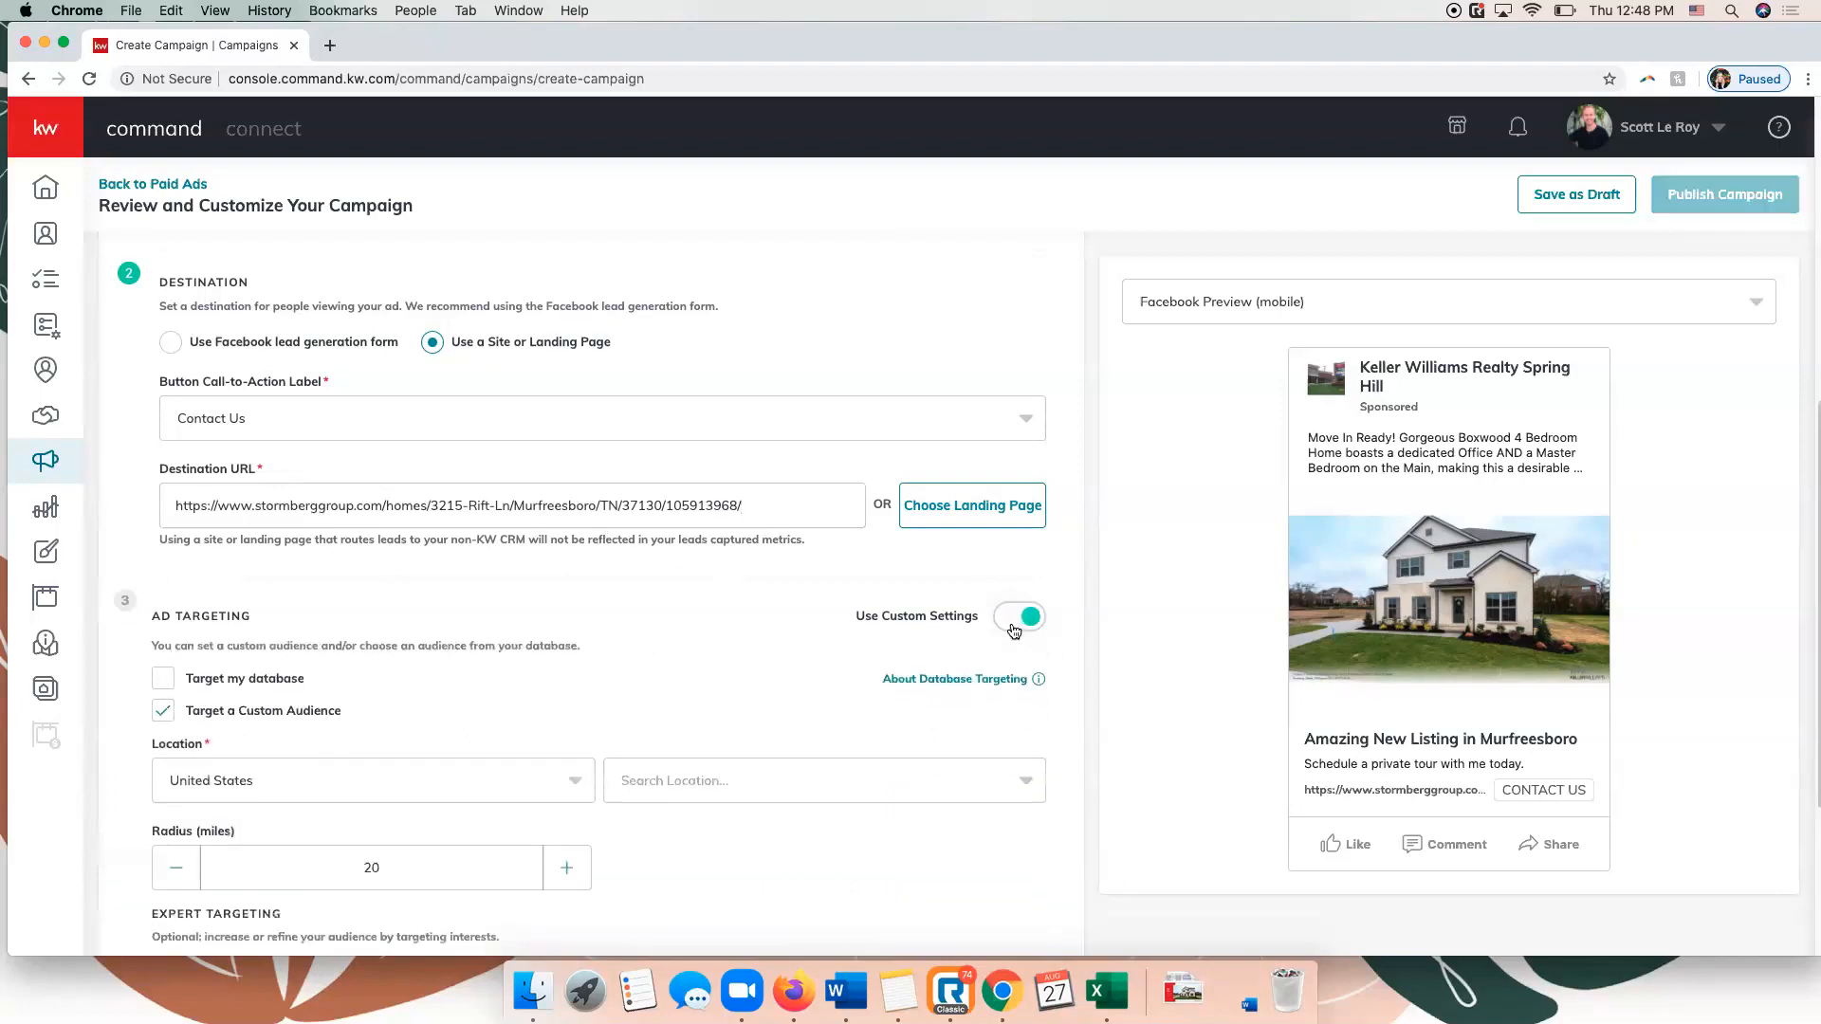
scroll(618, 597, down, 2)
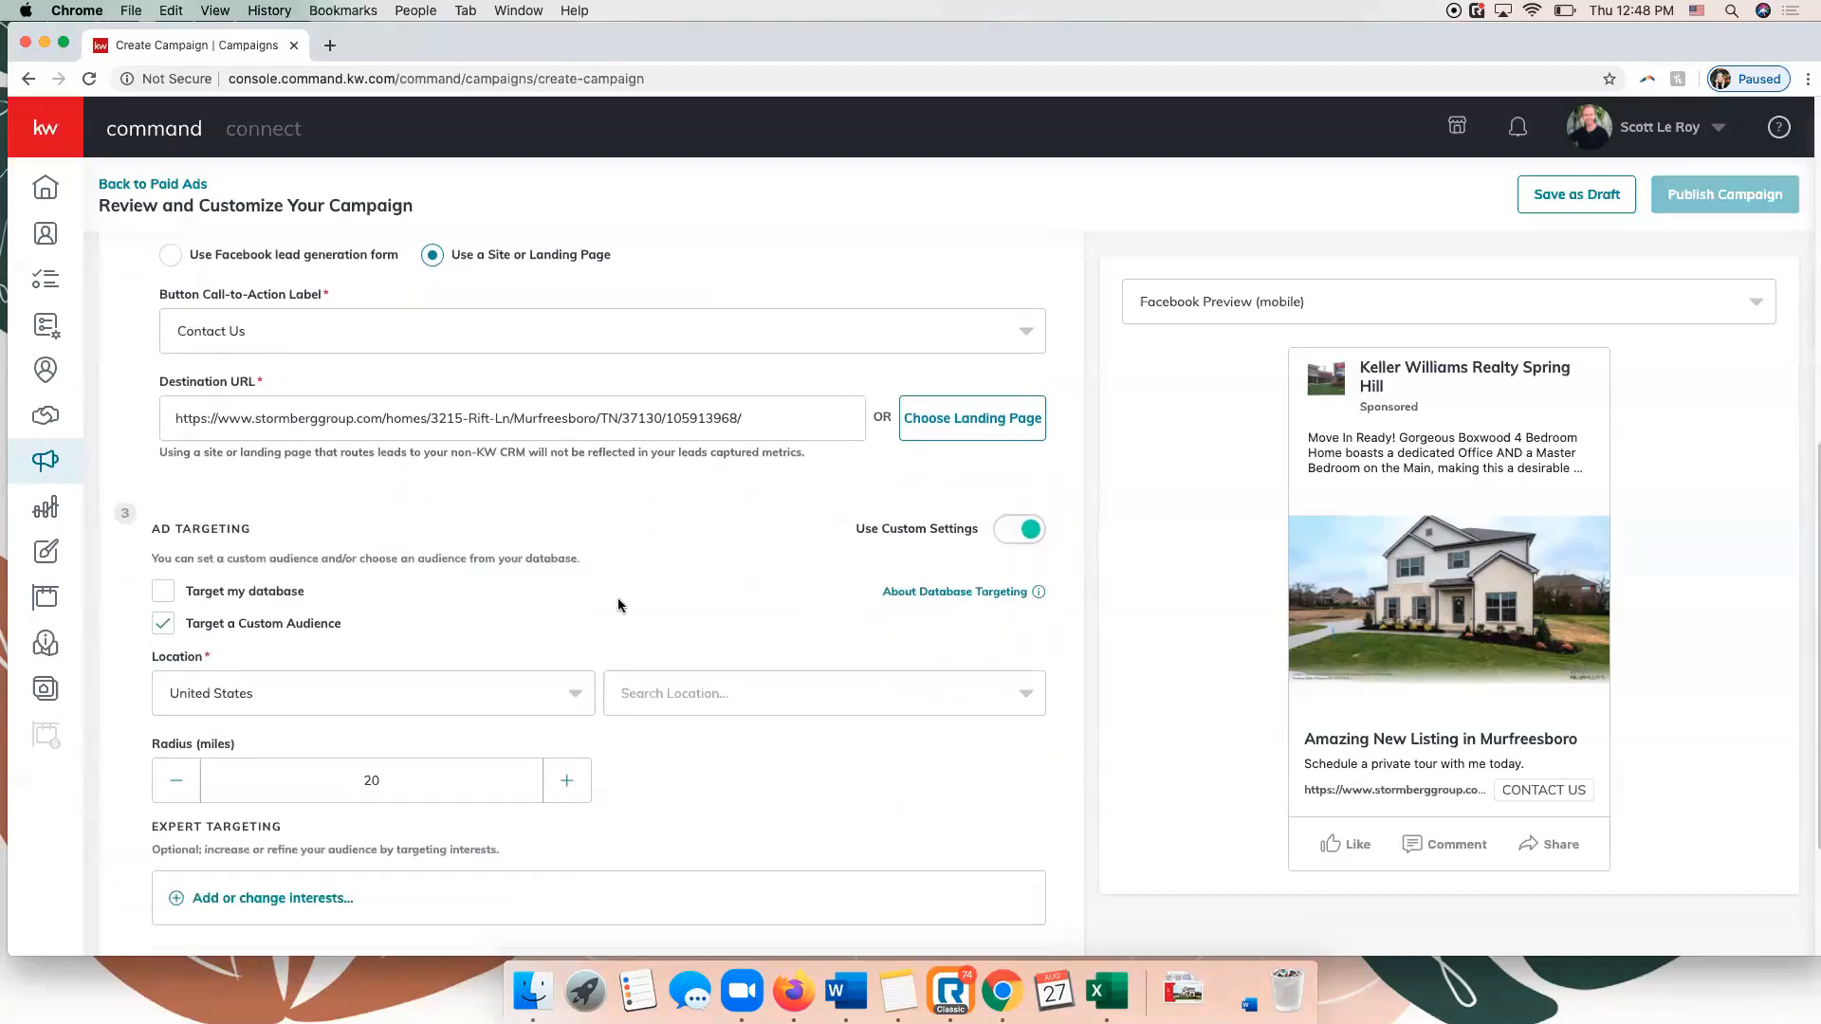
scroll(618, 604, down, 1)
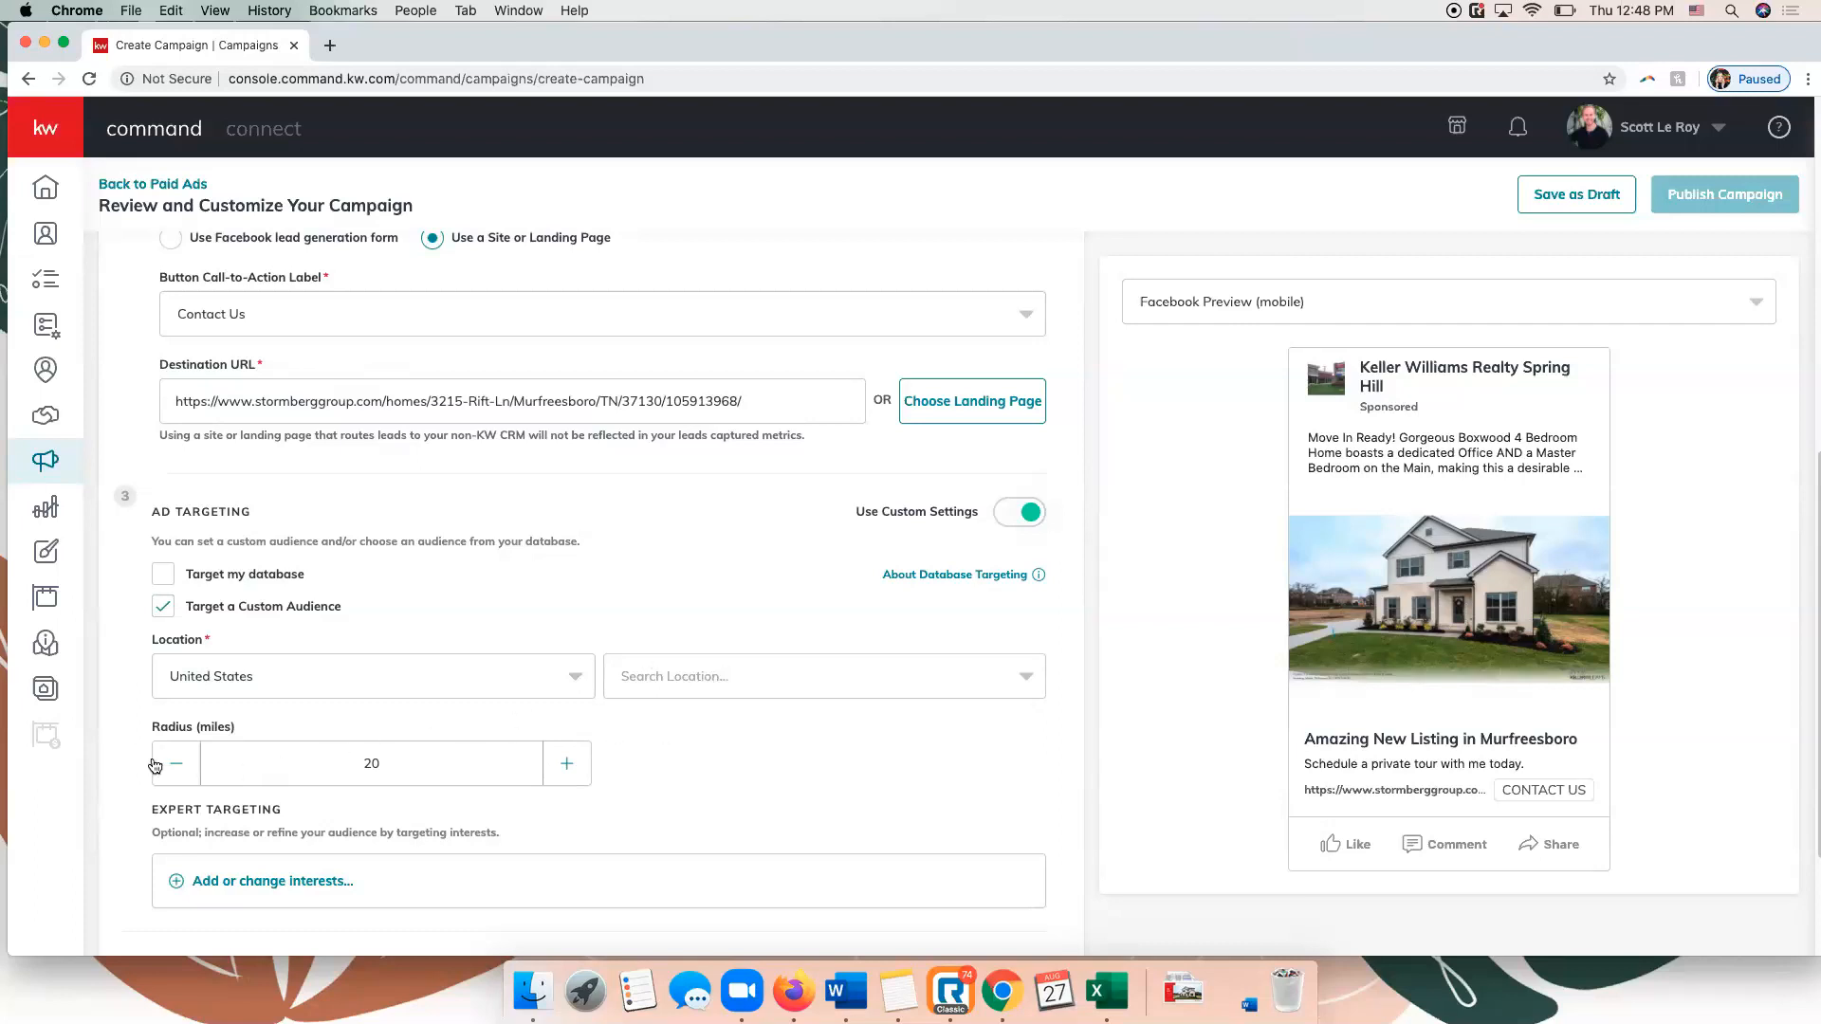
scroll(708, 685, down, 1)
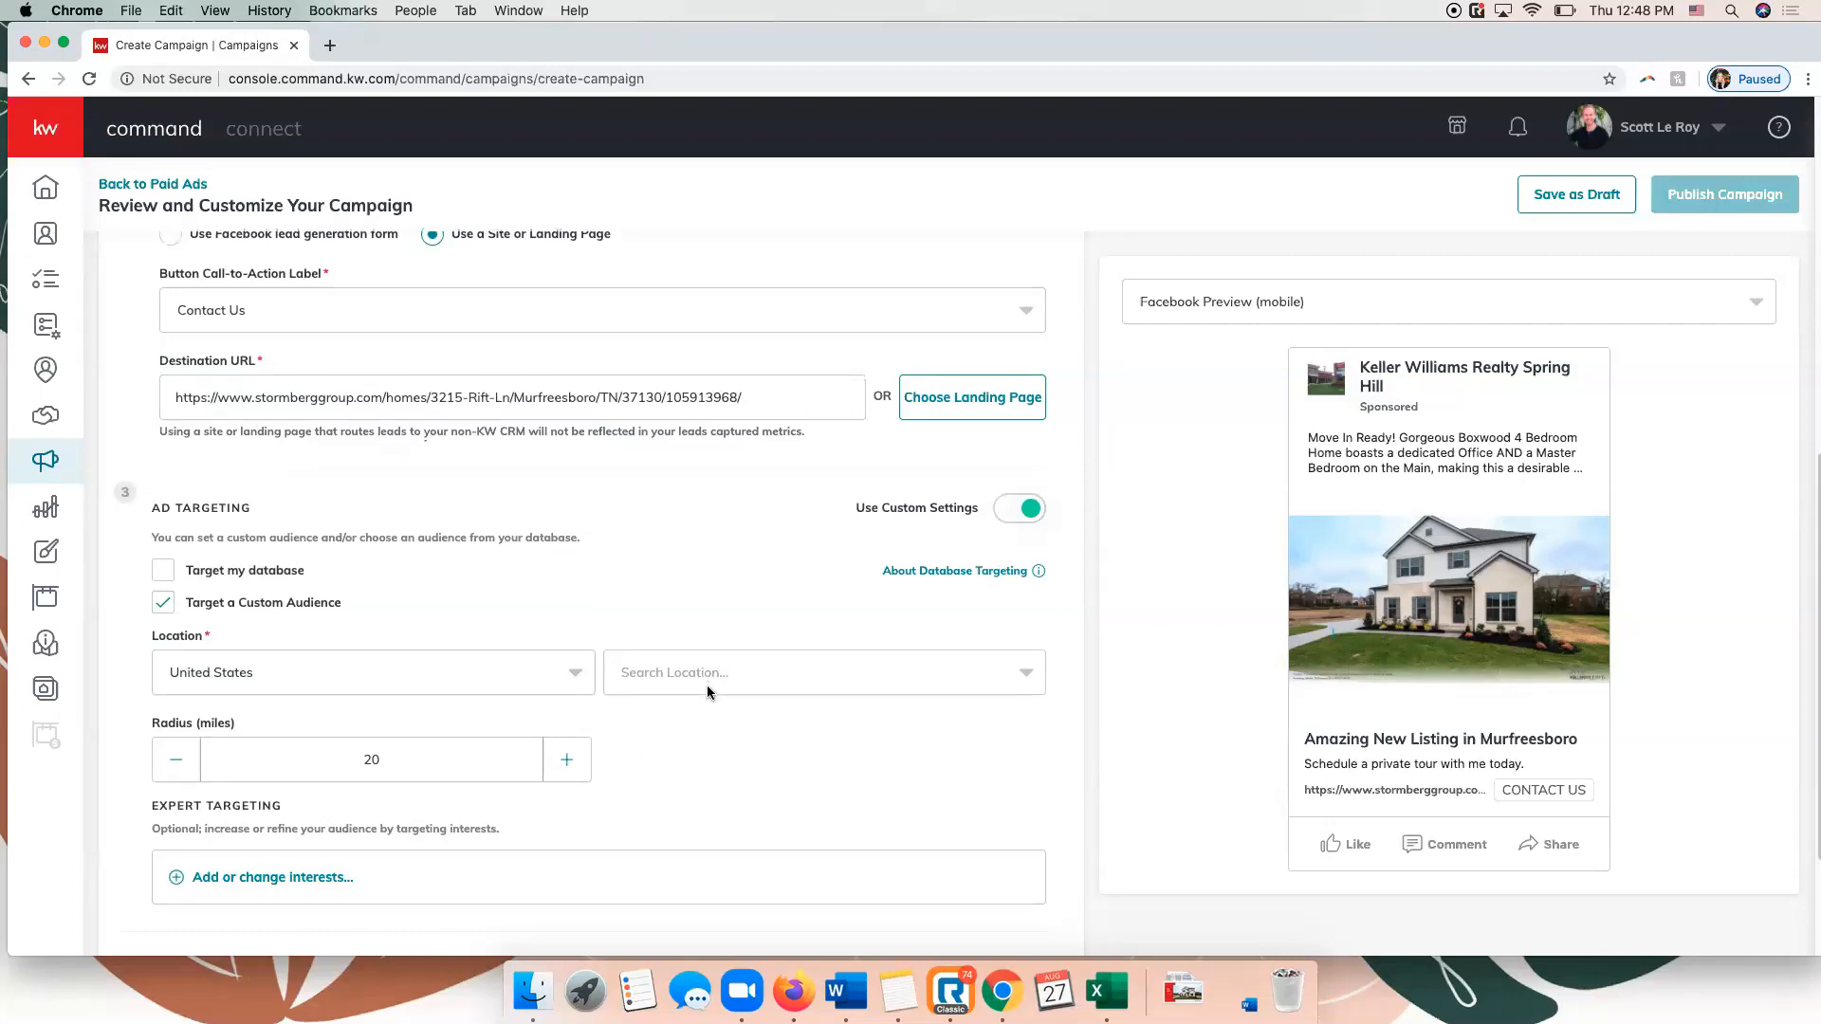
scroll(669, 688, down, 1)
click(159, 595)
click(162, 562)
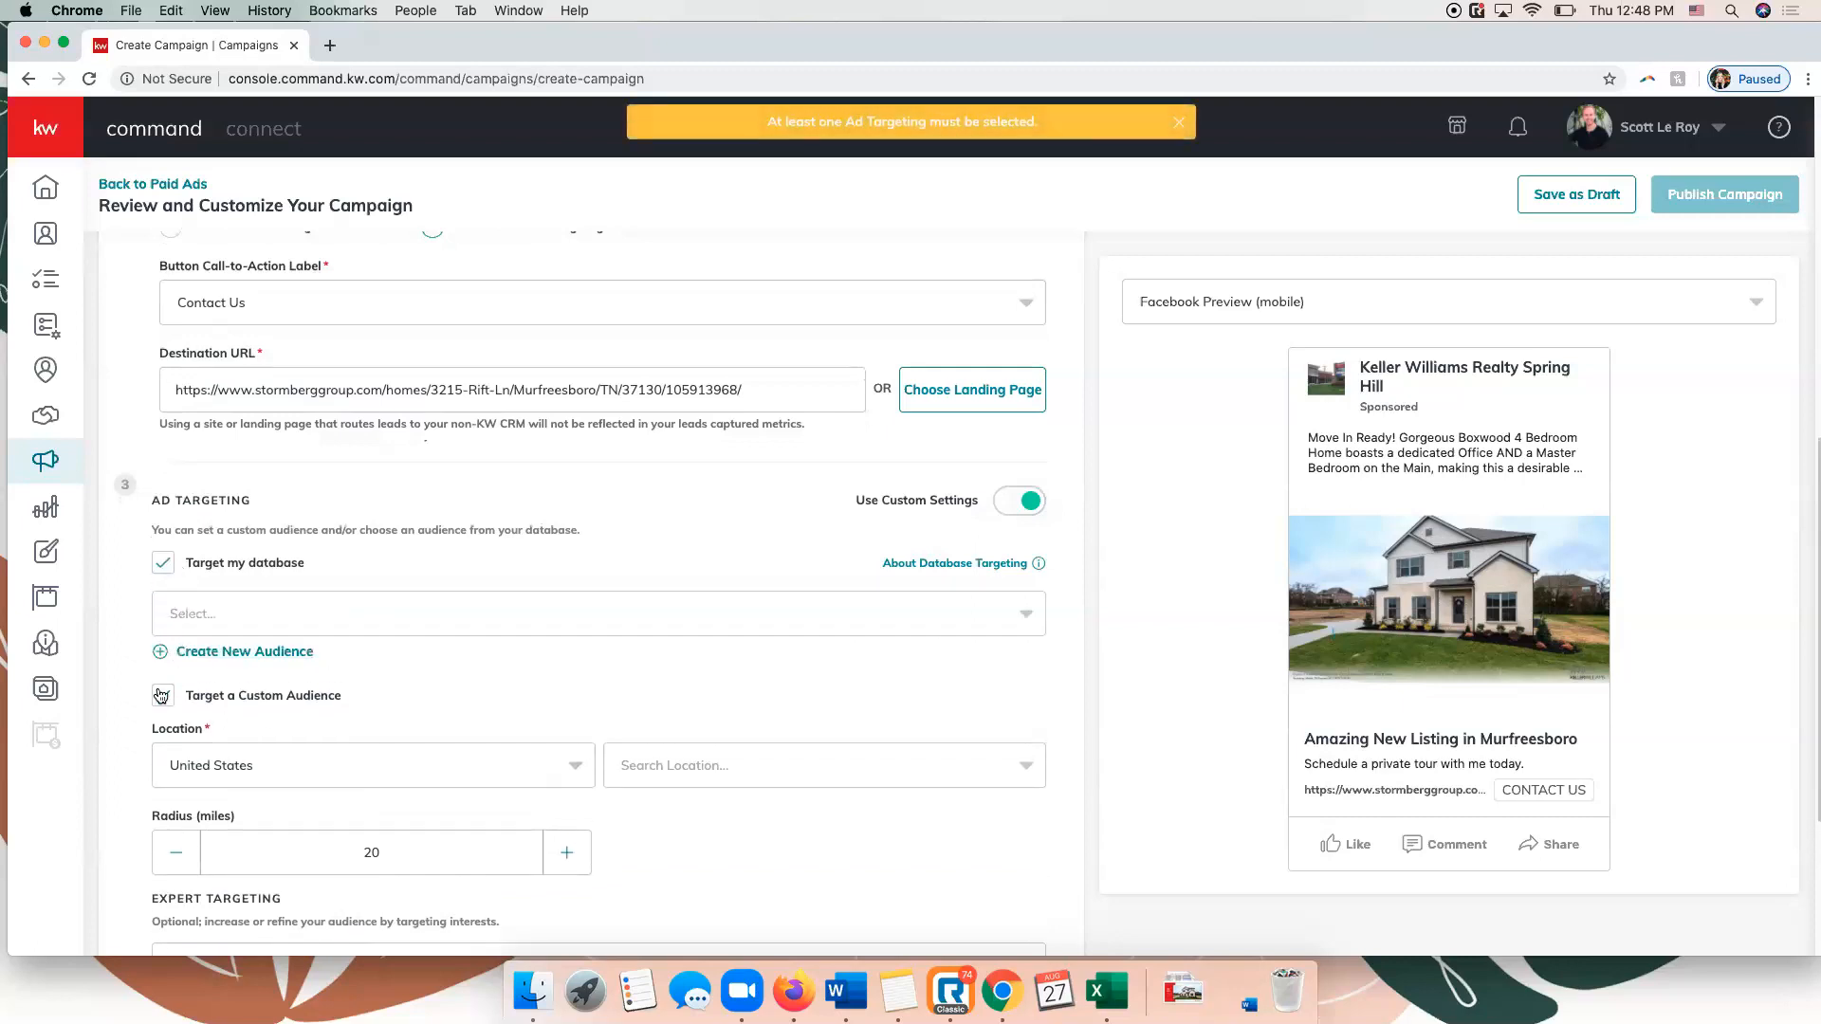
click(163, 695)
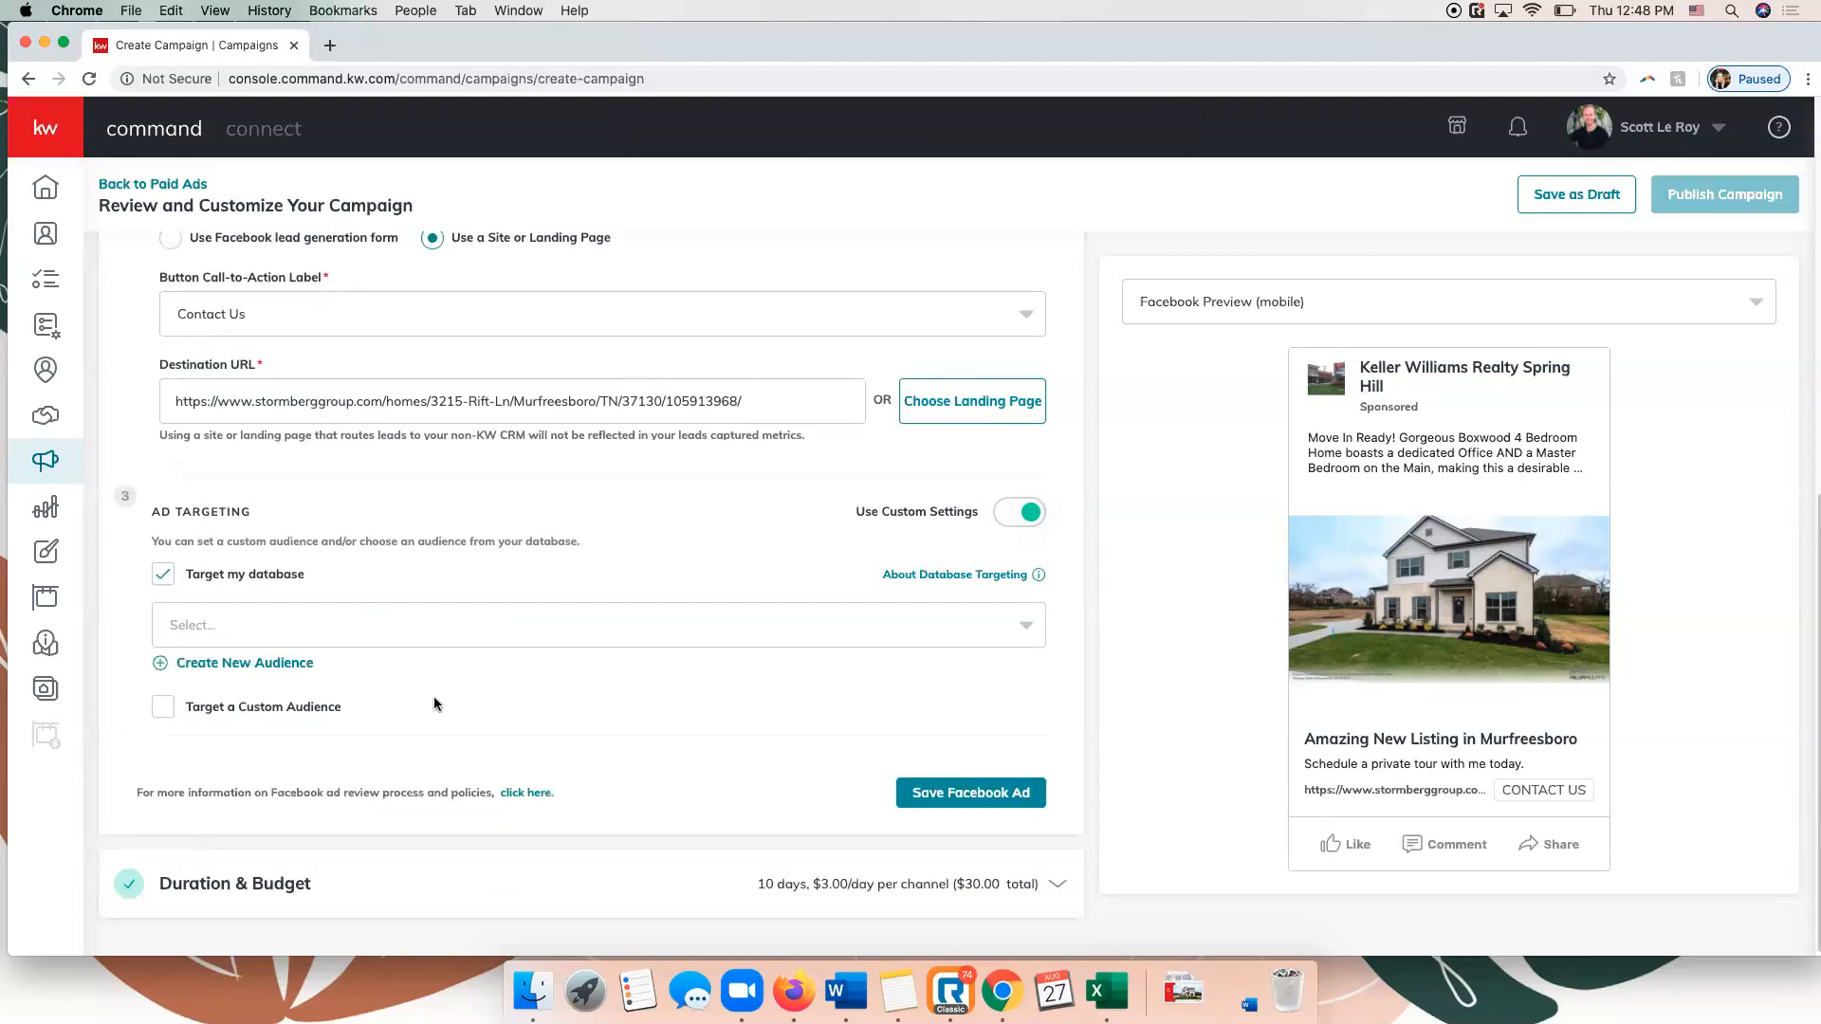
Examine the saved database audiences and the tag and neighborhood options for creating a new audience.
click(522, 617)
click(470, 586)
click(256, 668)
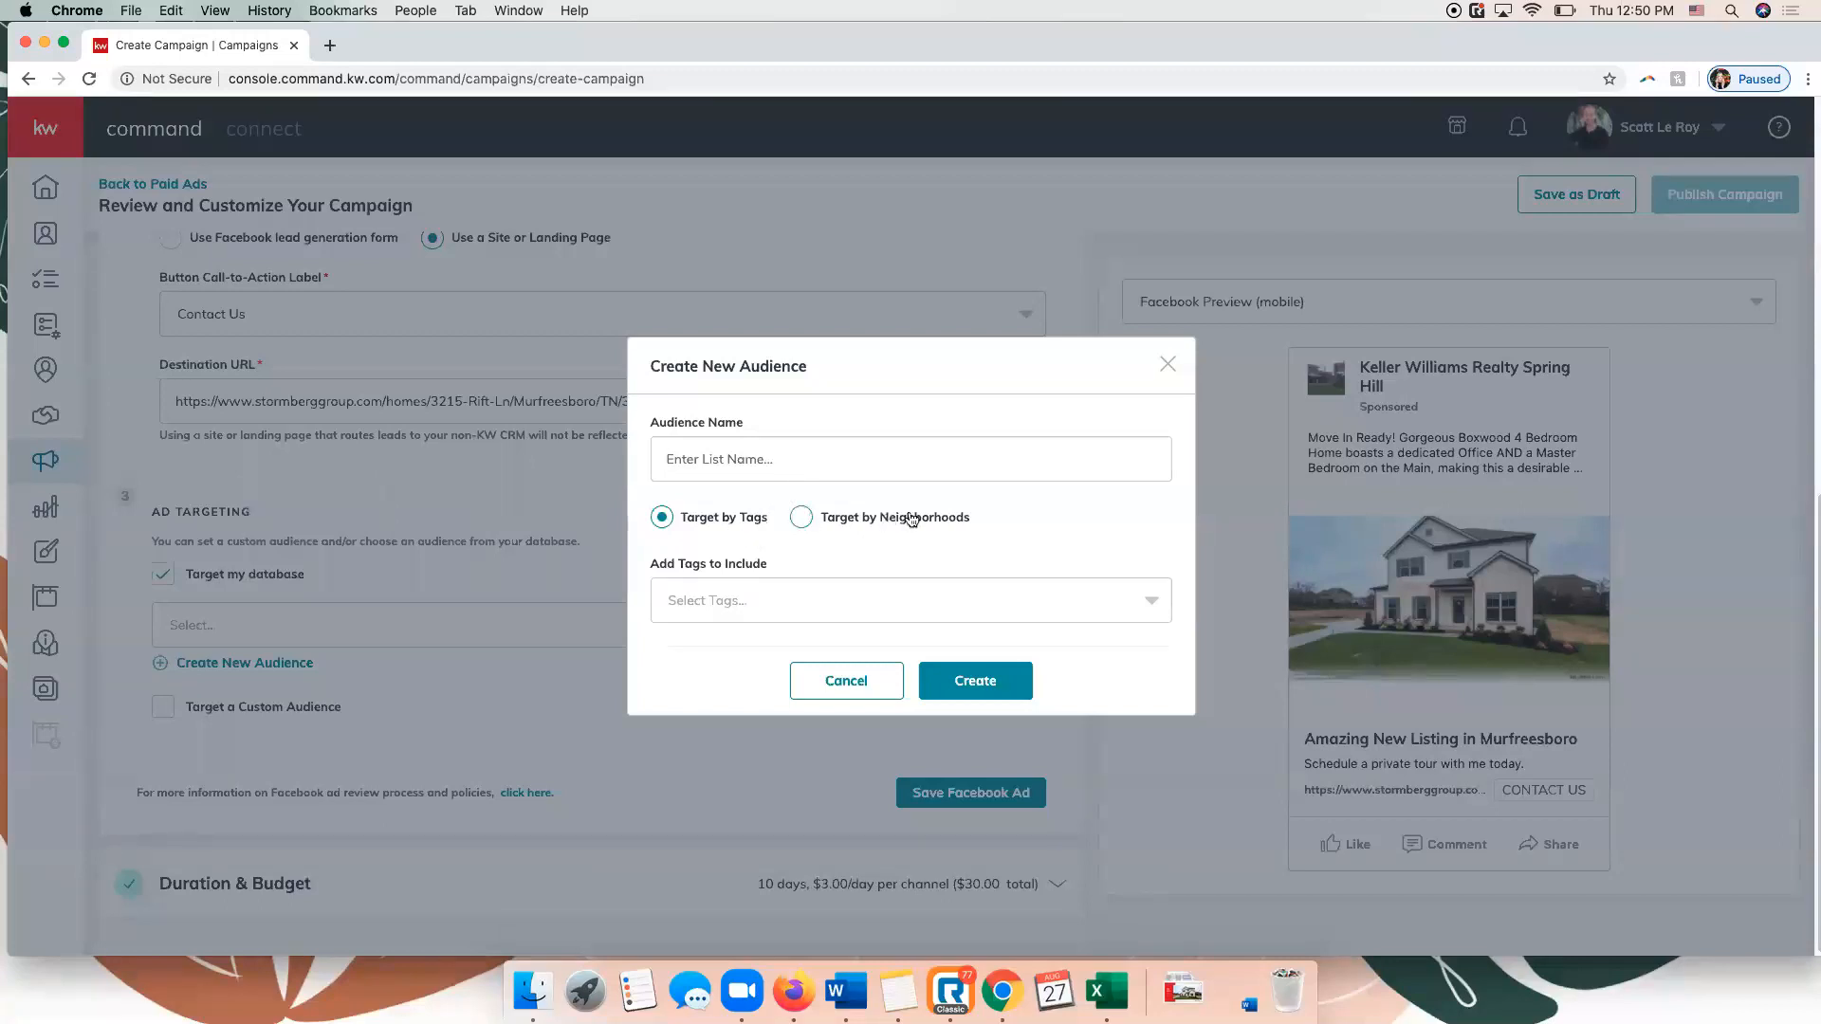
click(748, 592)
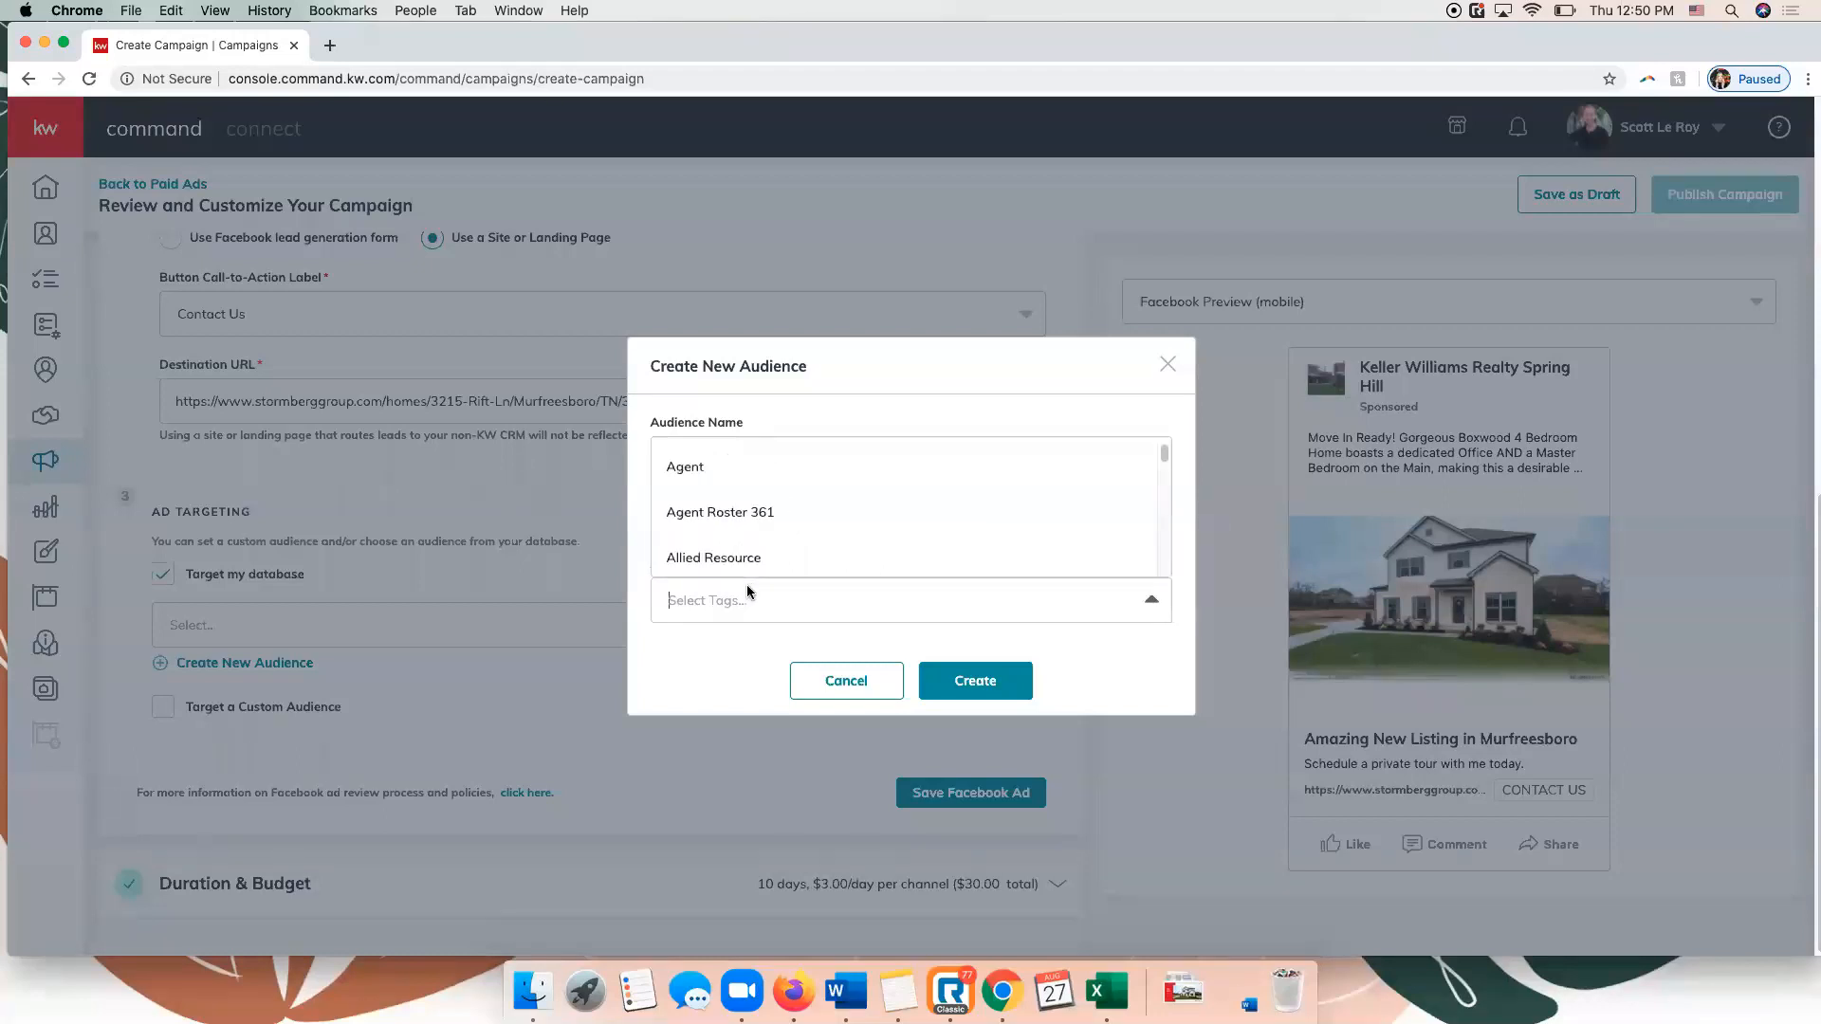
click(799, 407)
click(868, 518)
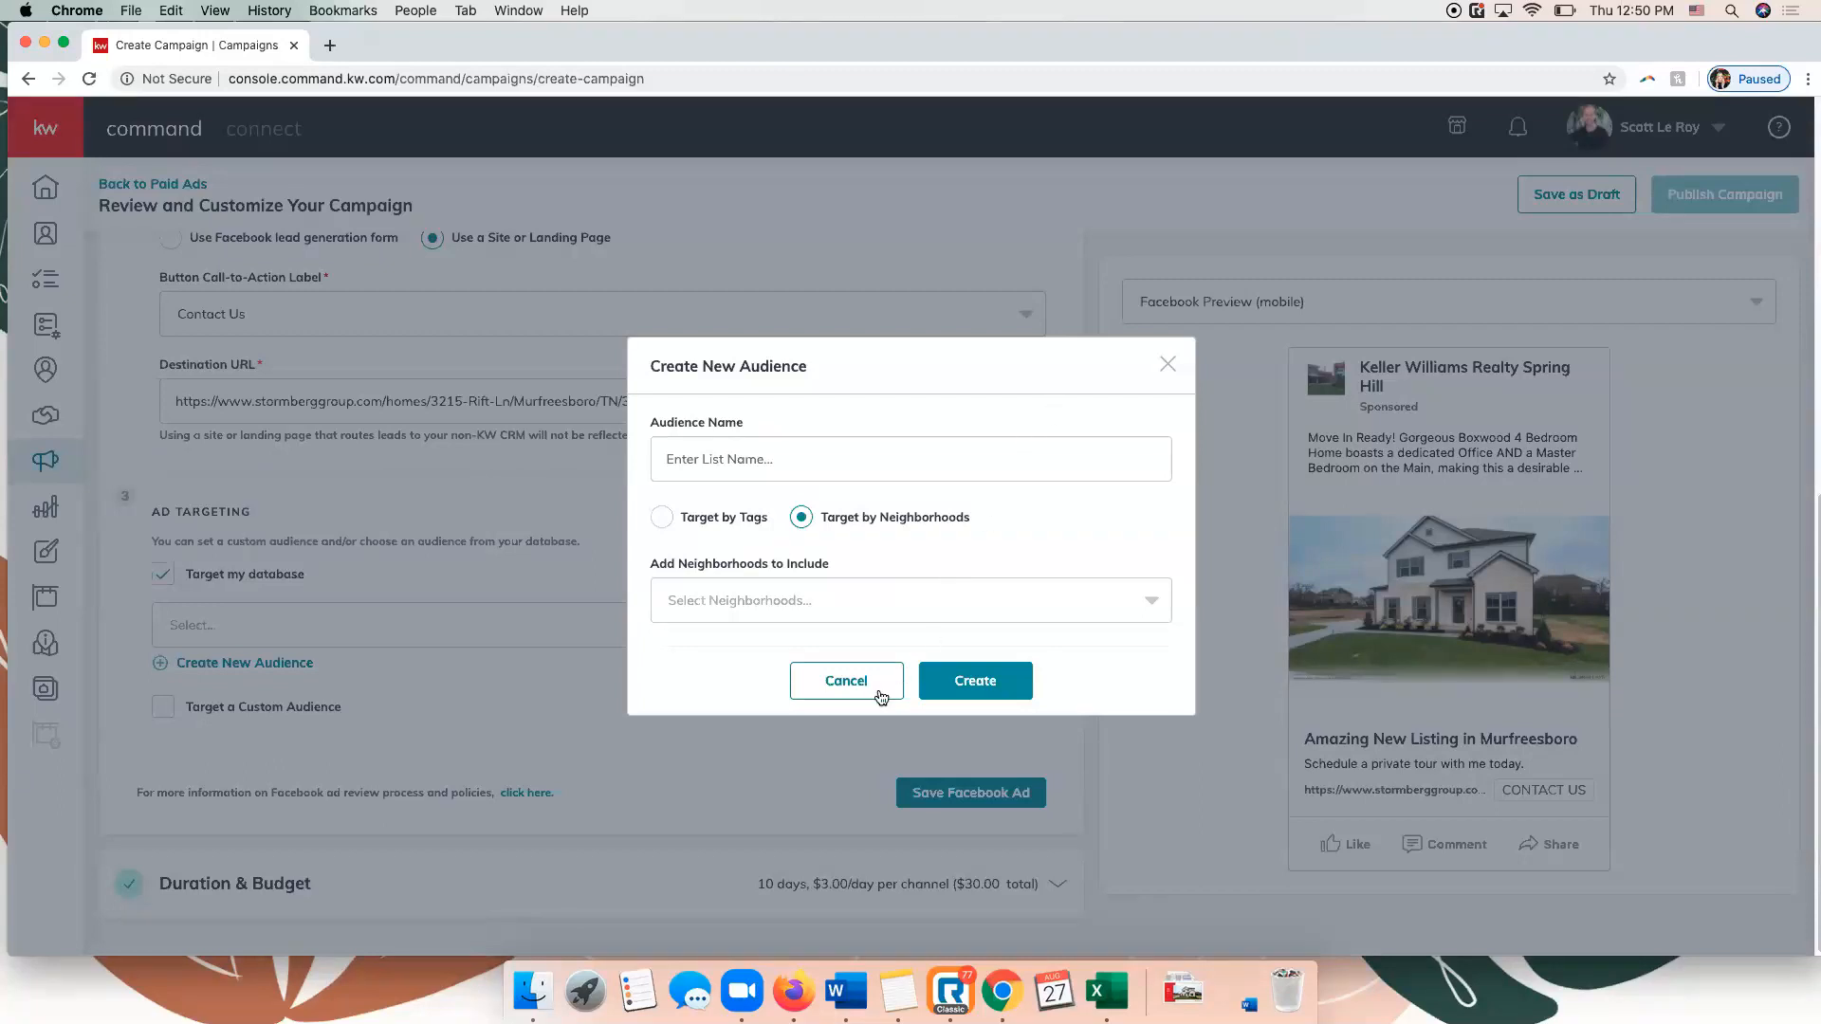
click(823, 679)
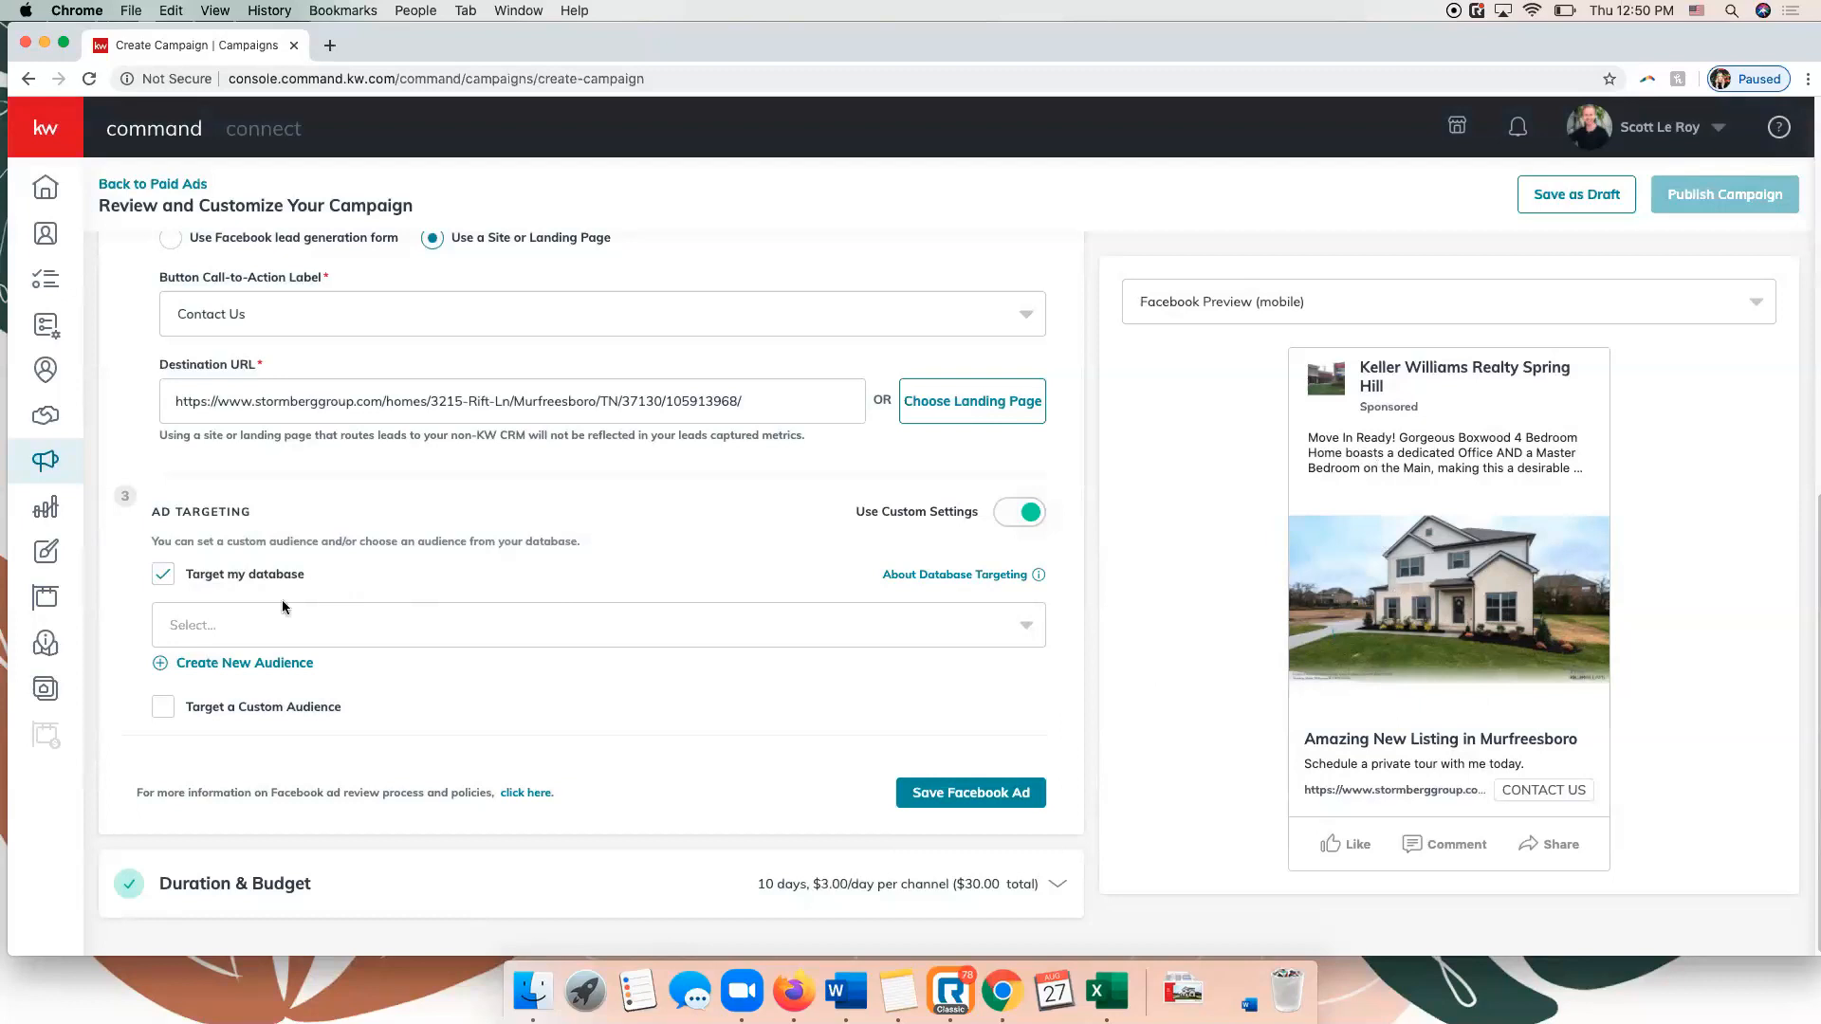
Switch from database back to custom audience targeting, disable the custom settings, and save the Facebook ad.
click(165, 709)
click(164, 576)
click(1032, 514)
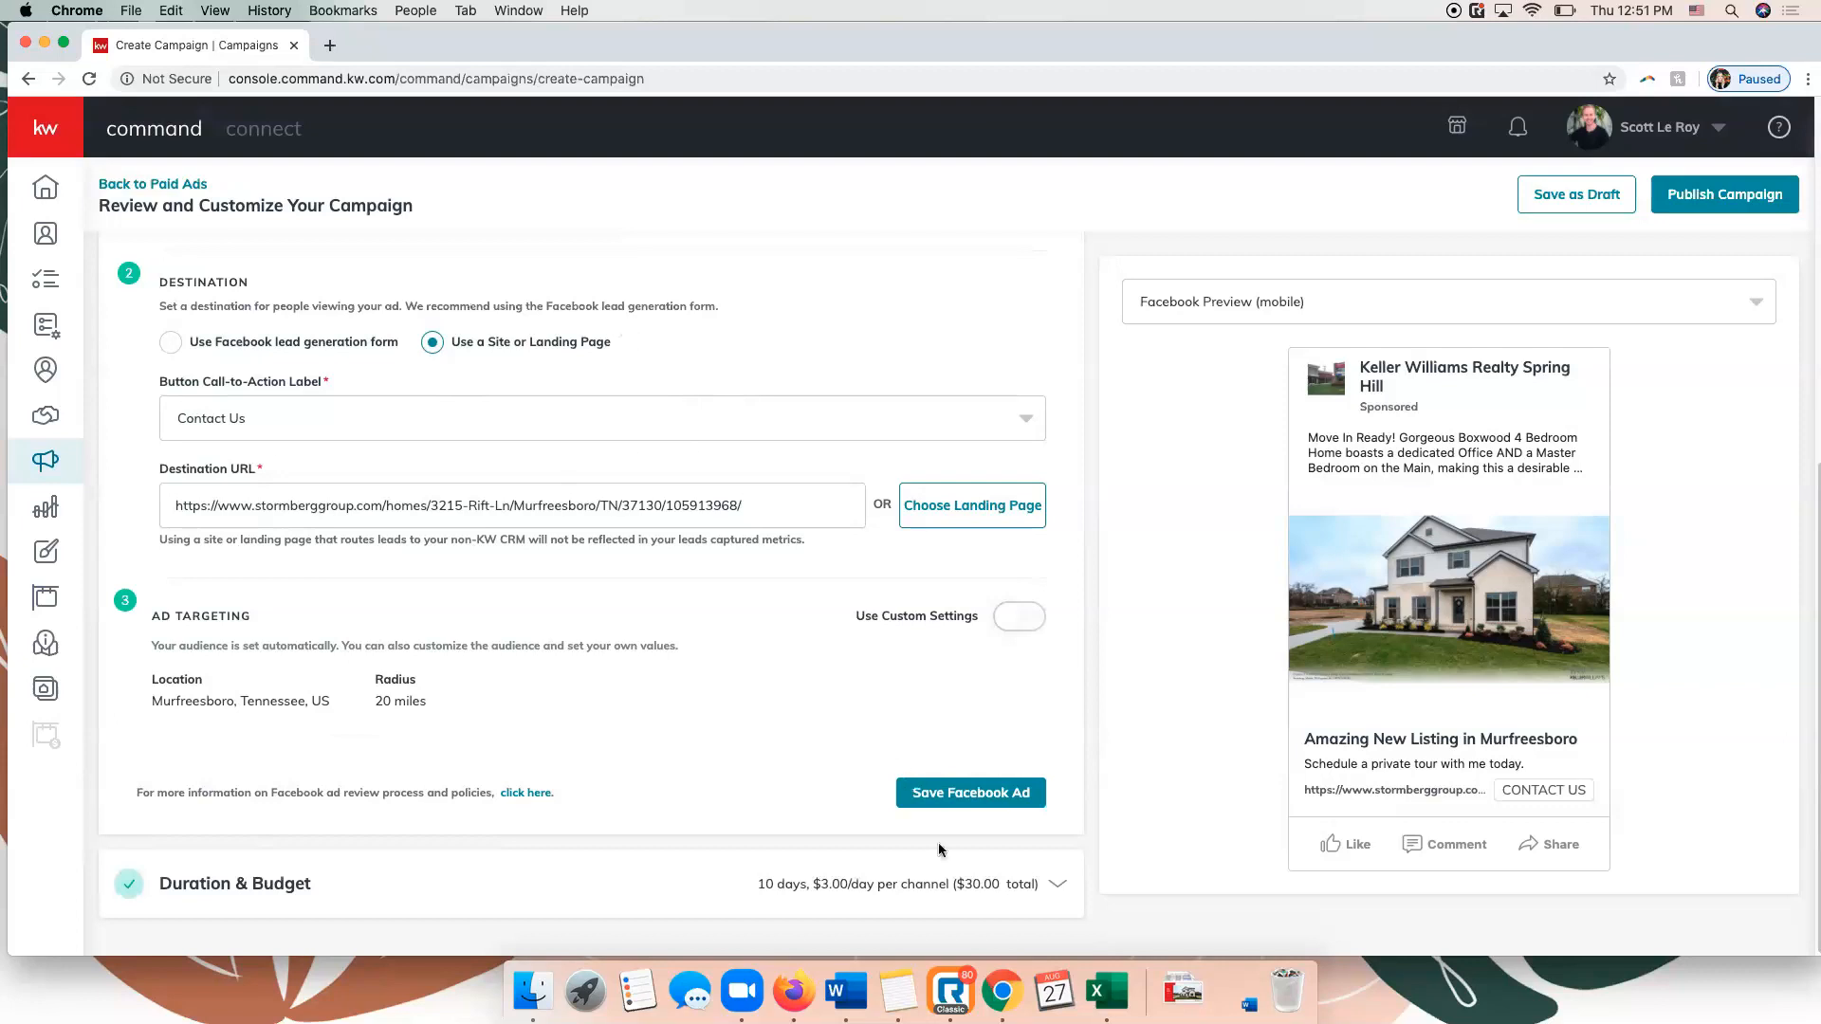
click(950, 799)
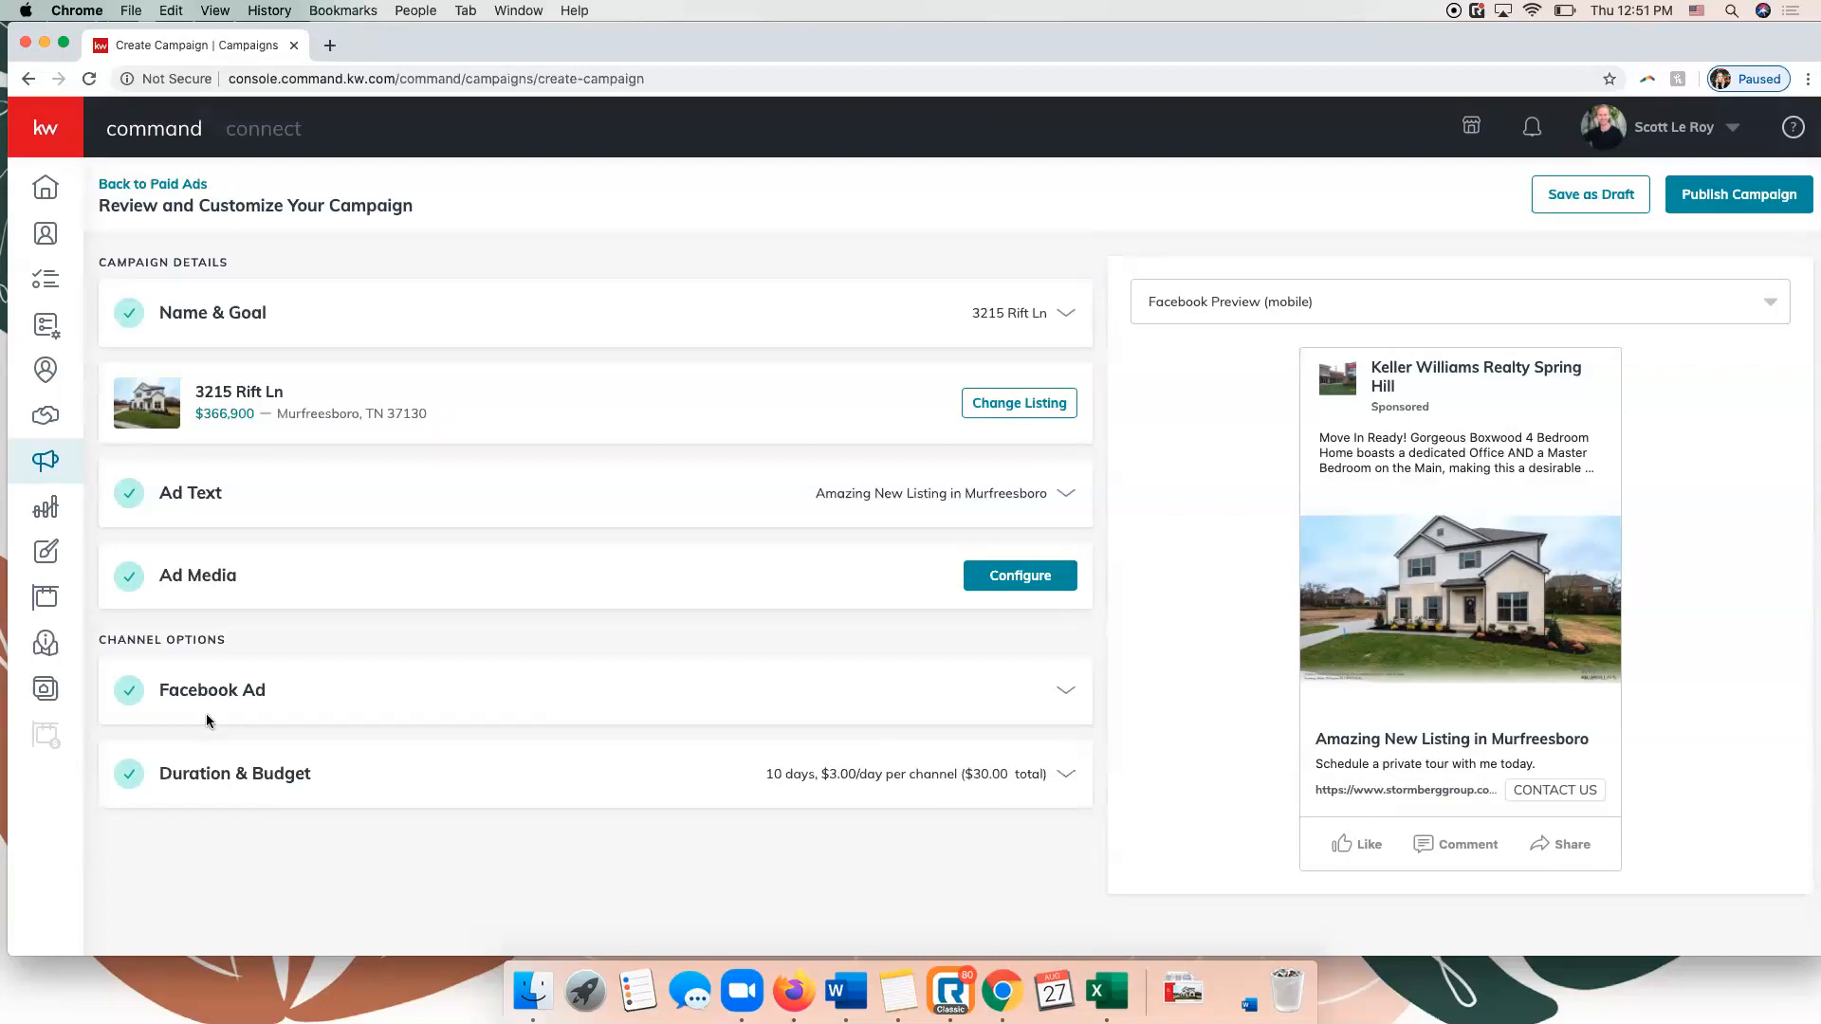
Set the campaign to run from Aug 29, 2020 to Sep 8, 2020.
click(368, 802)
scroll(475, 721, down, 3)
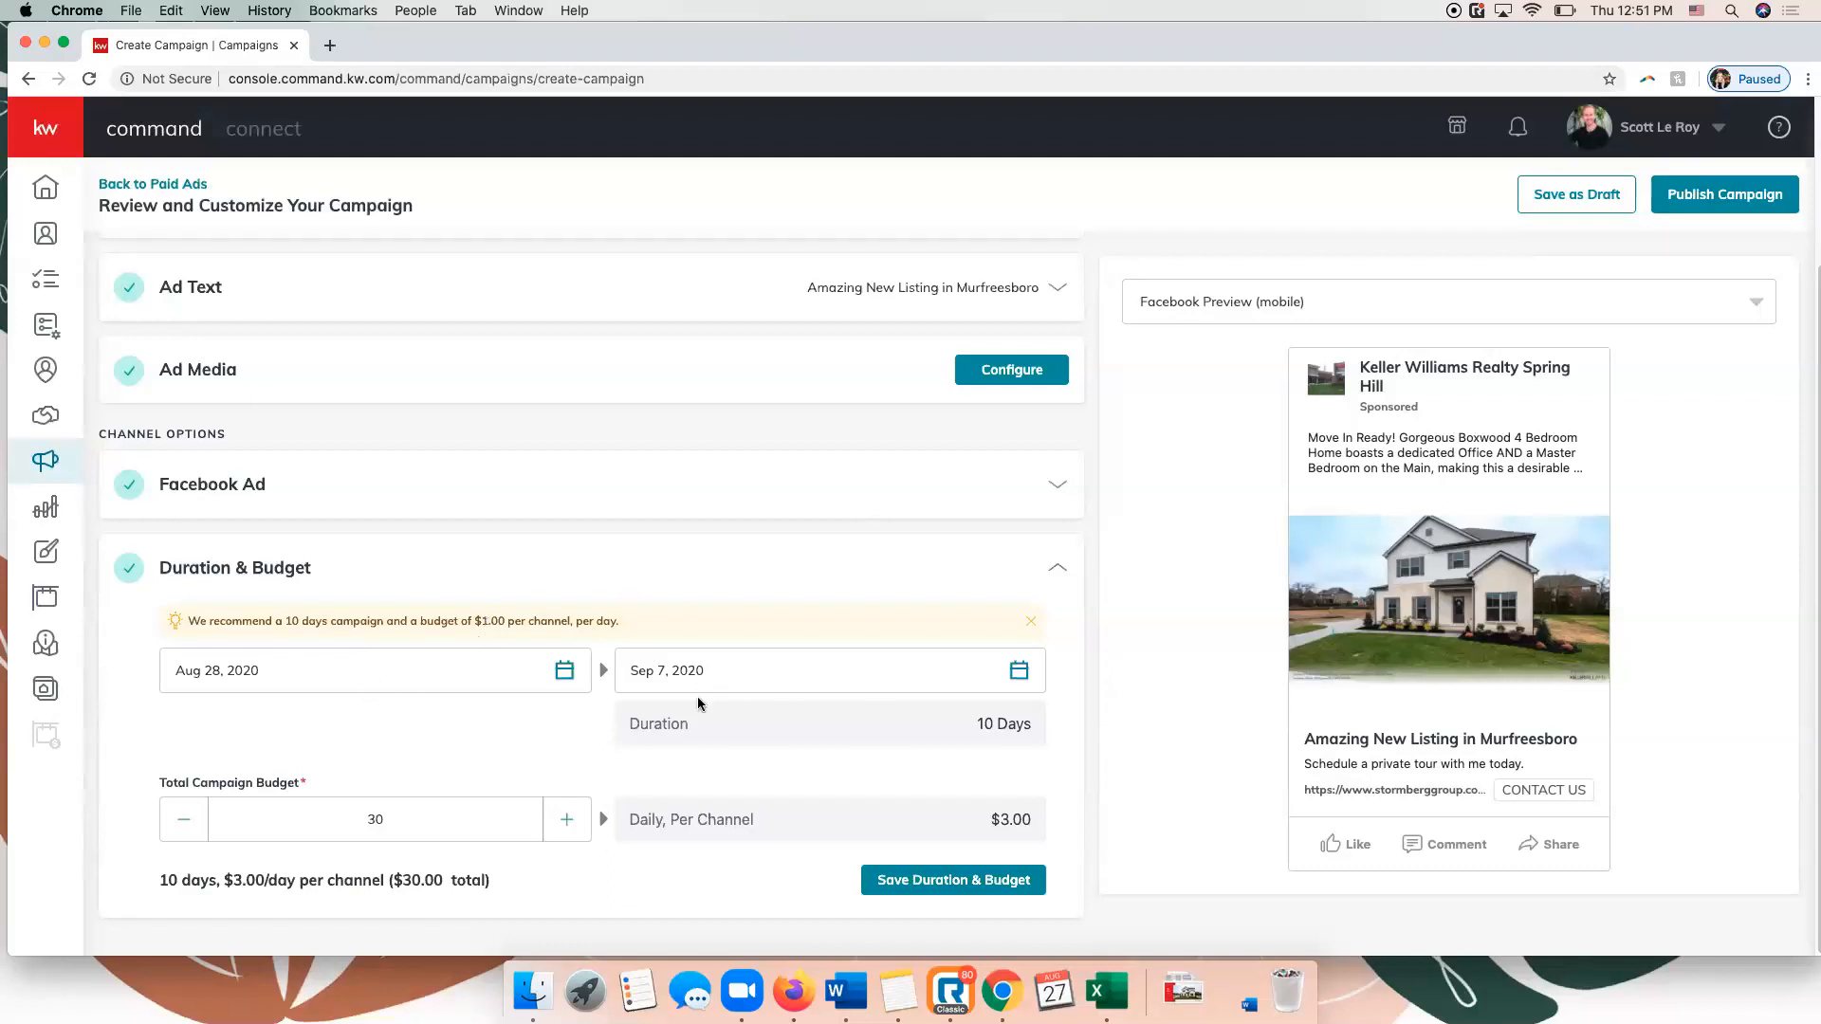
click(563, 672)
click(425, 939)
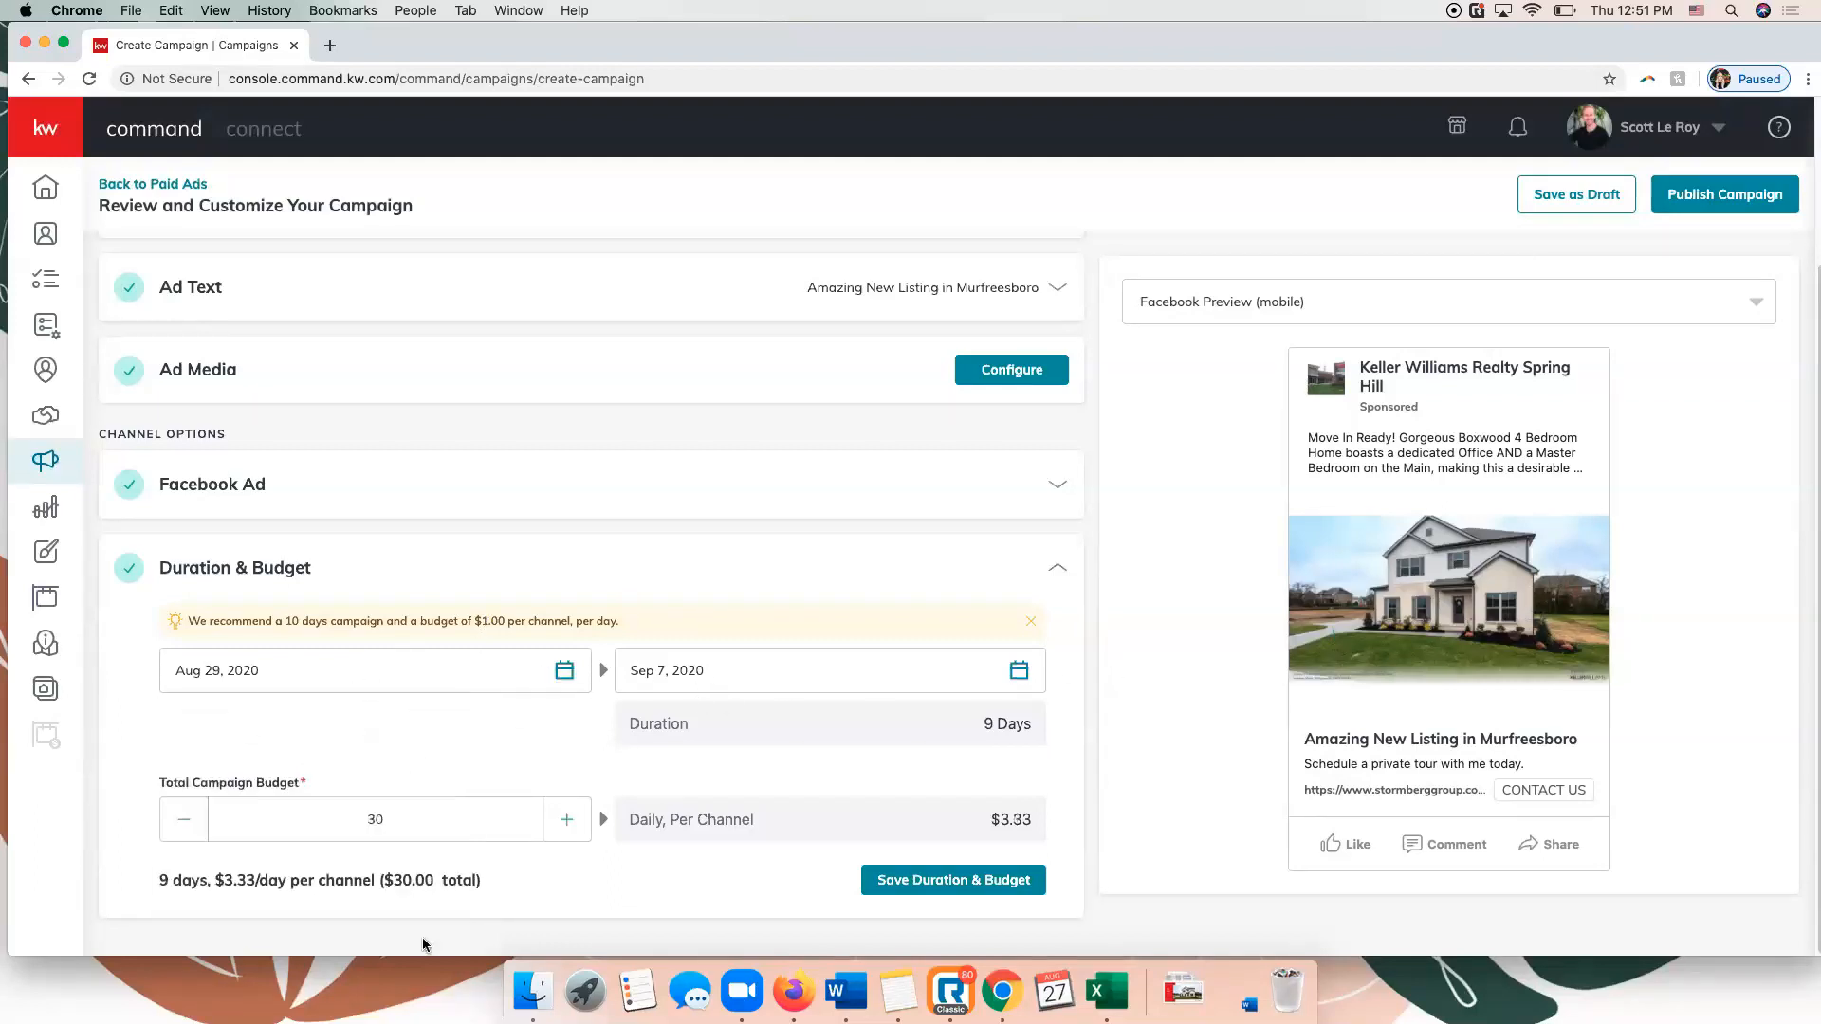
click(1019, 672)
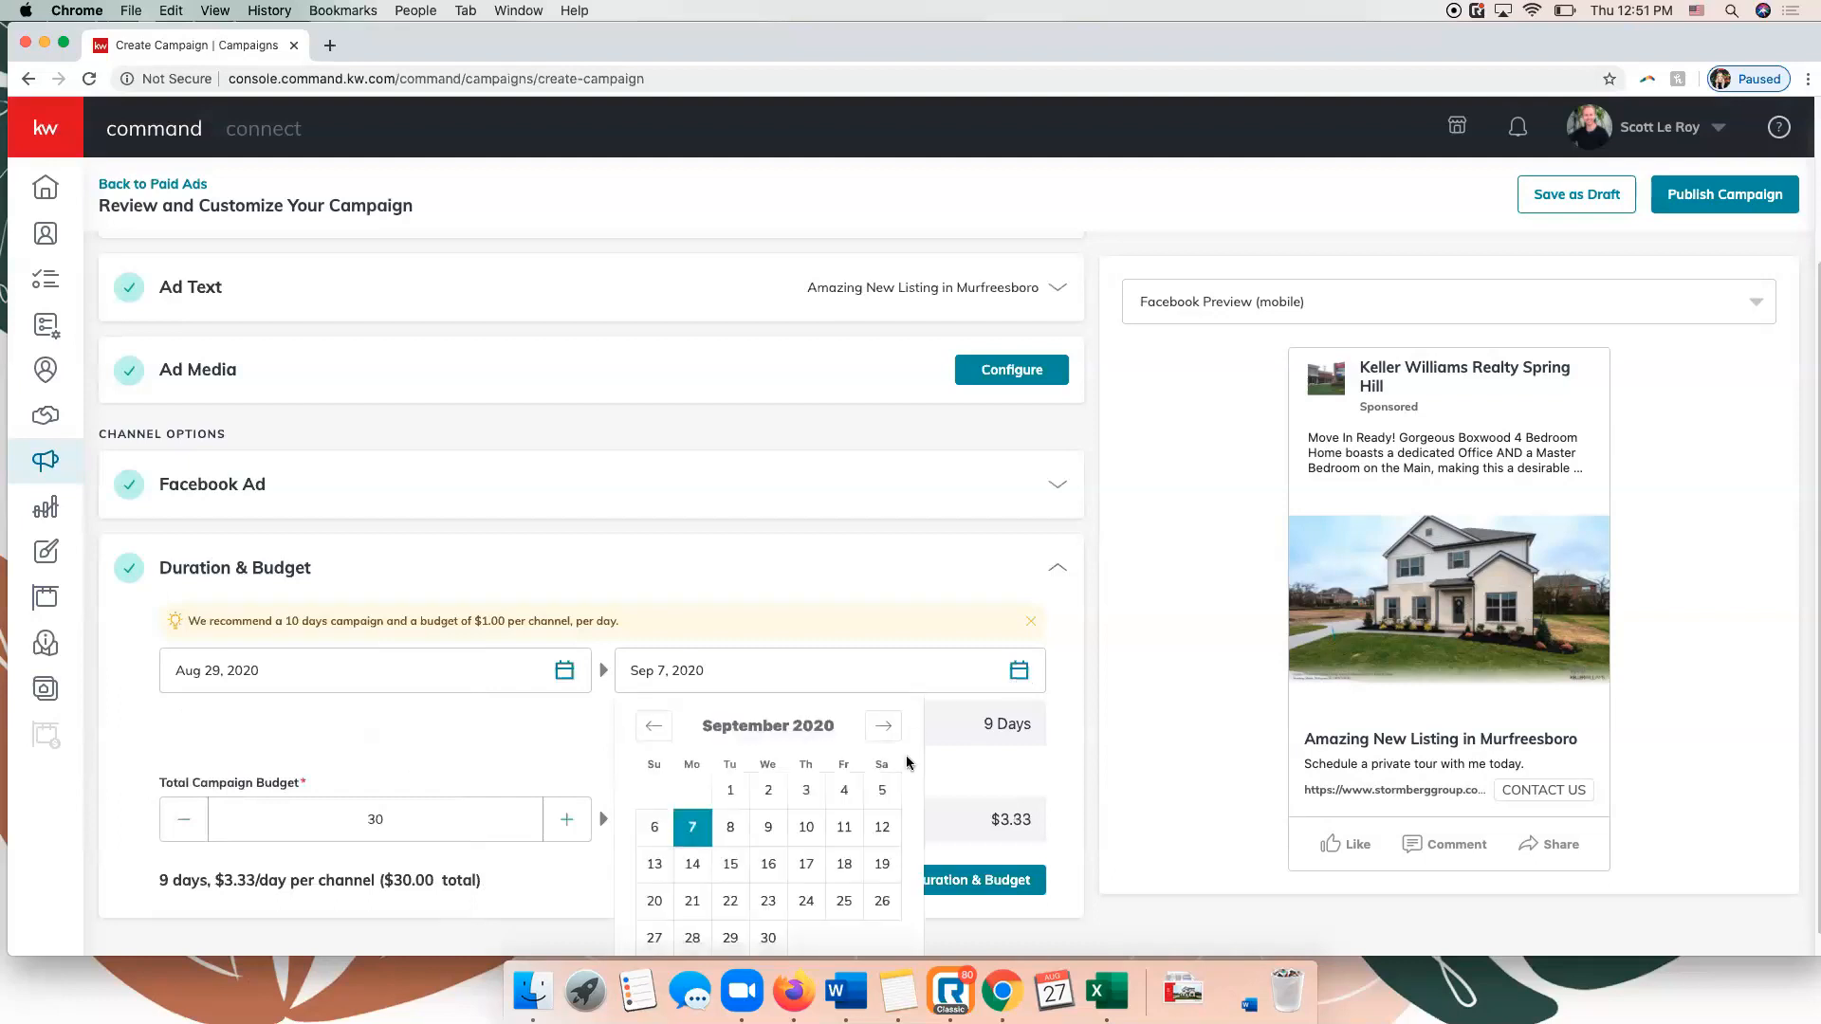
click(731, 827)
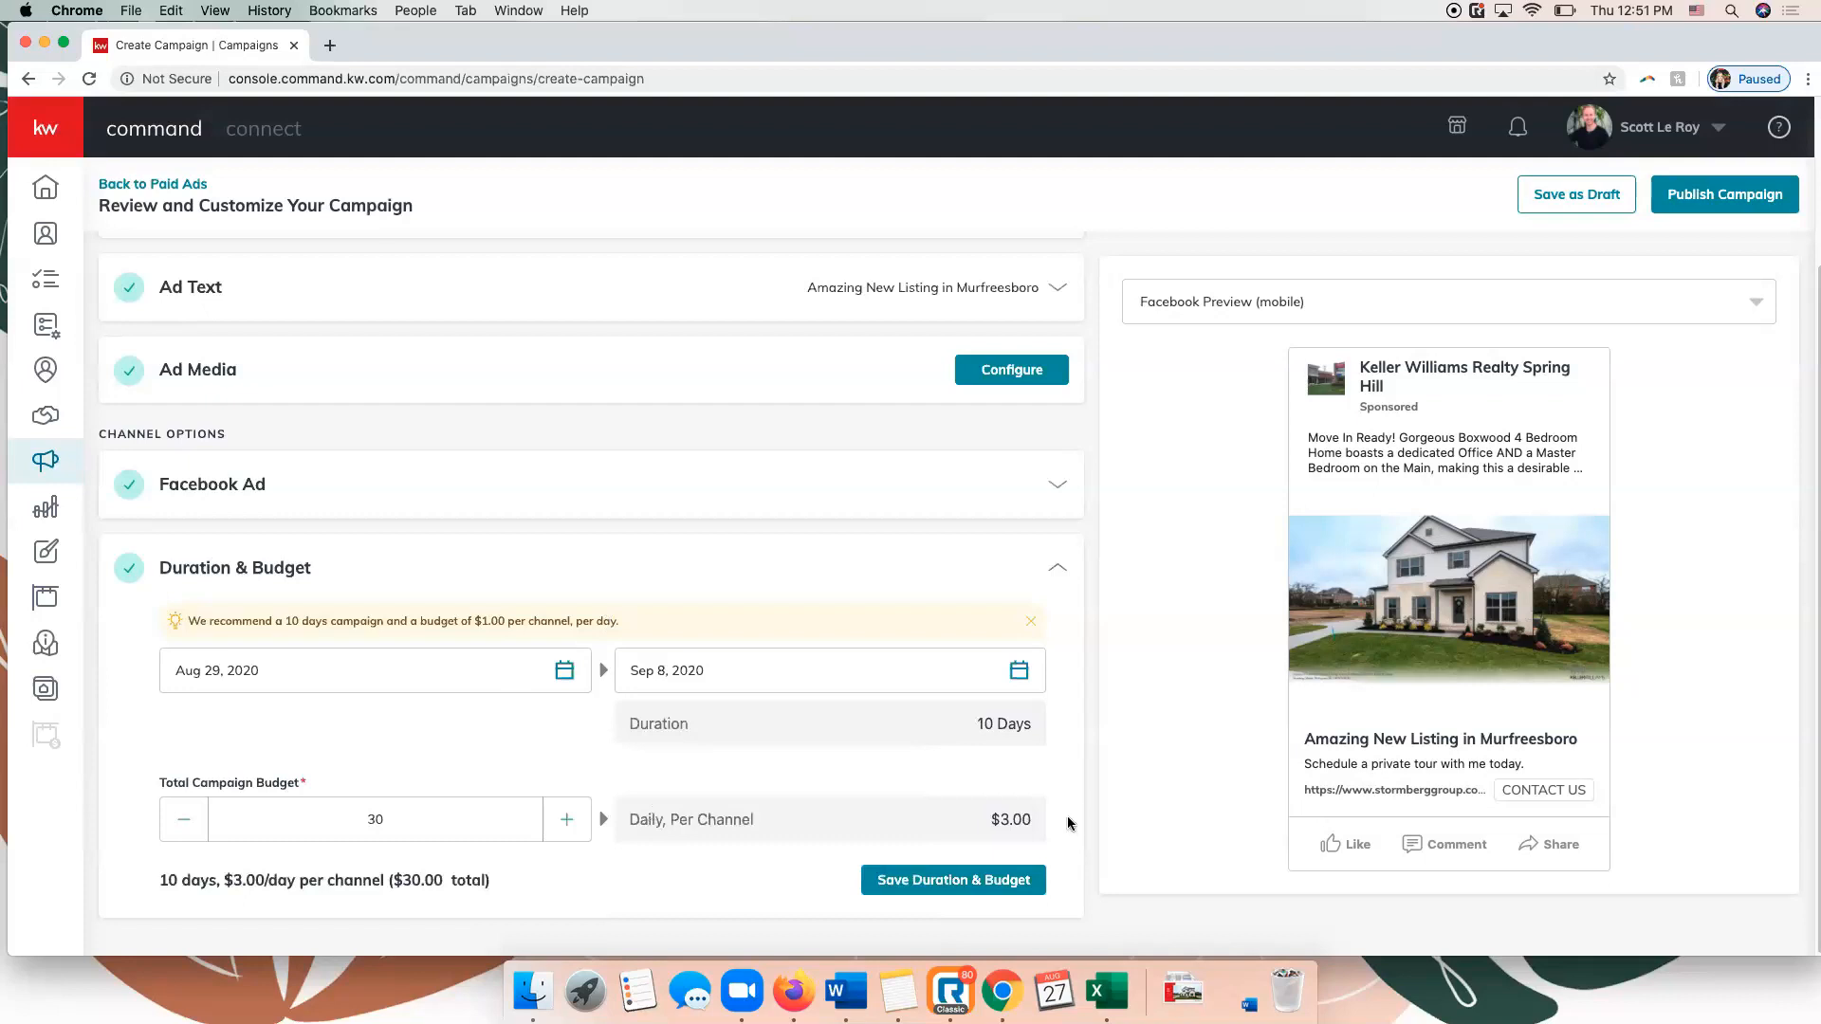
Set the total campaign budget to $10 and save the duration and budget.
click(412, 816)
key(BackSpace)
key(BackSpace)
text(10)
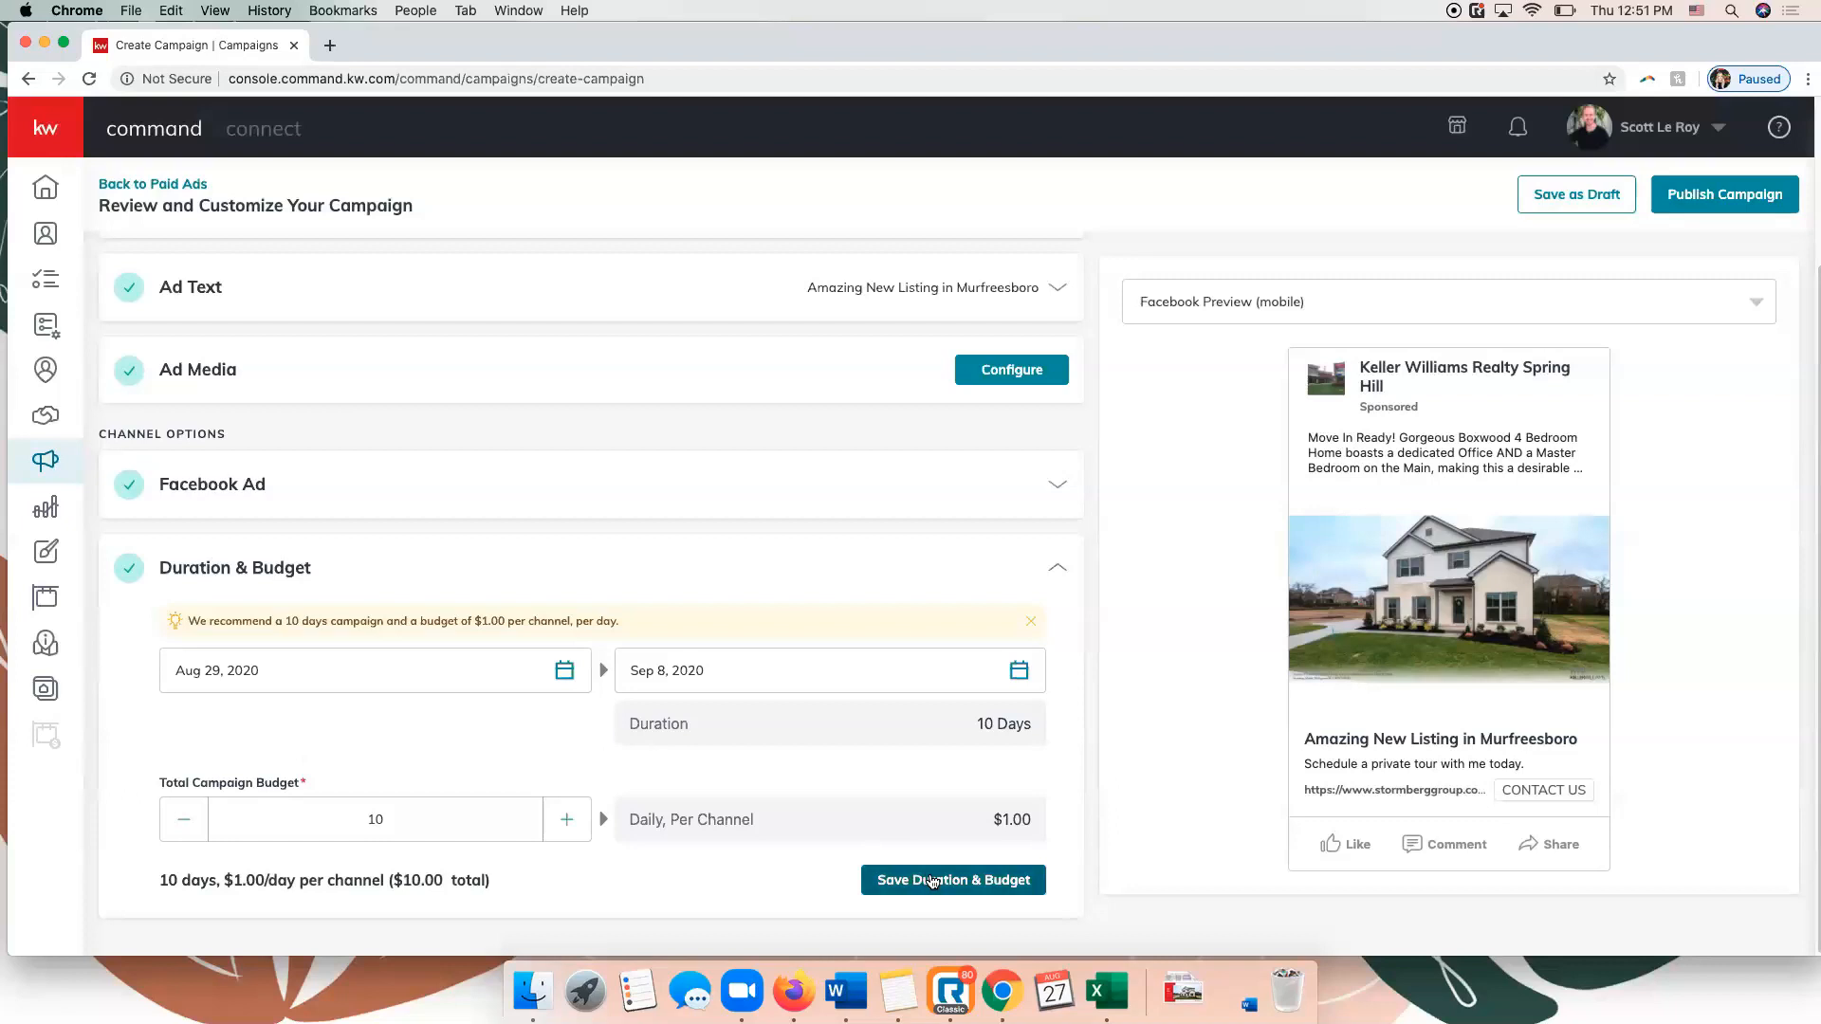
click(987, 884)
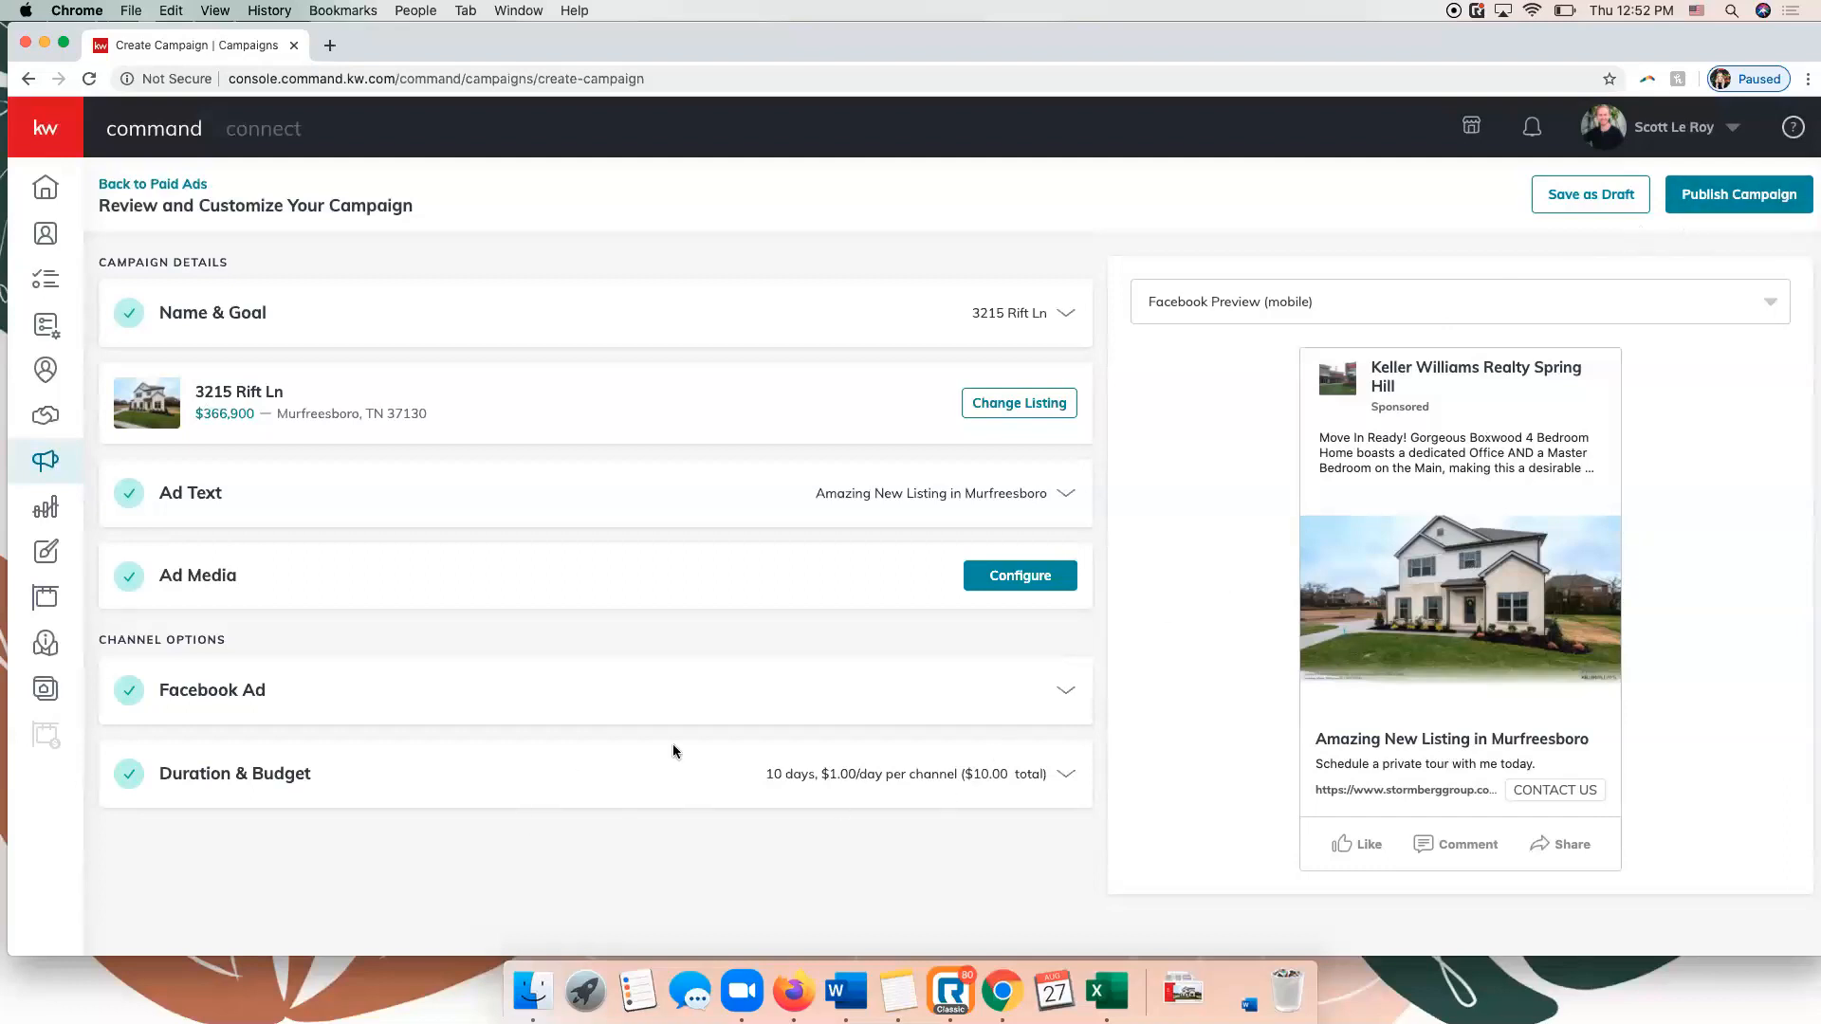
Save the listing campaign as a draft and open the Direct Mail campaigns.
click(1601, 201)
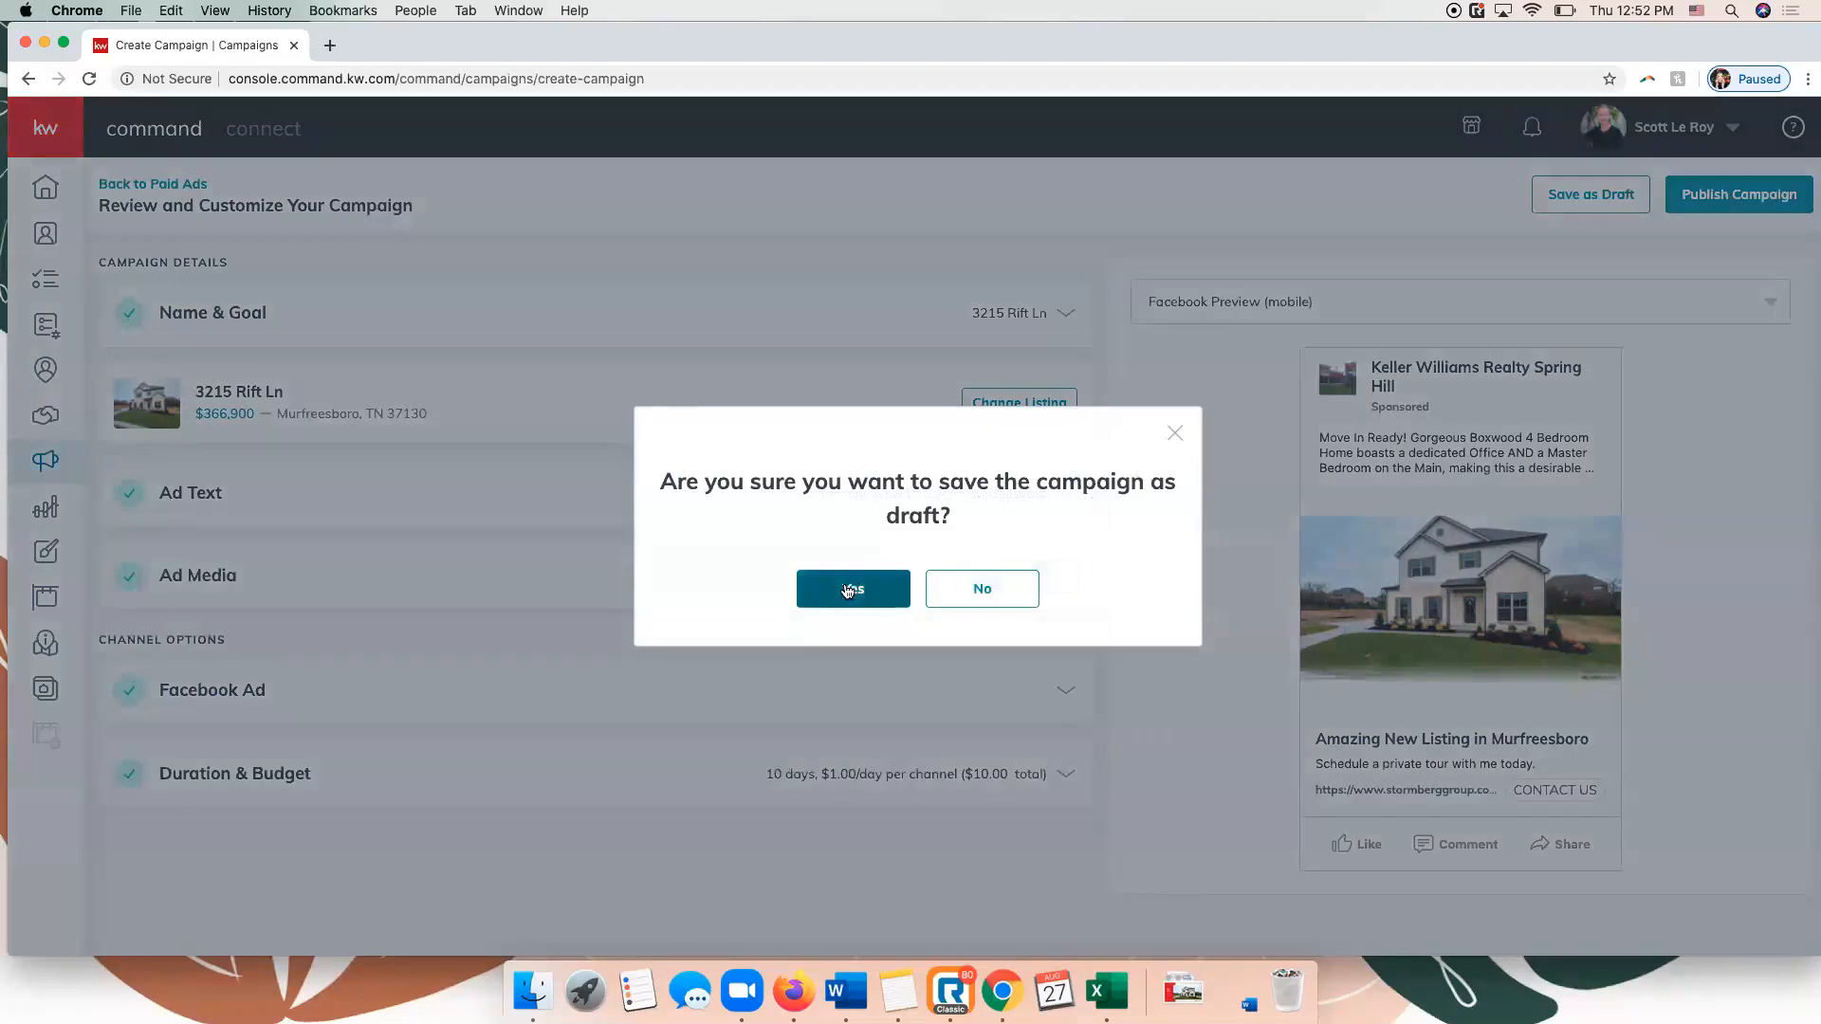
click(847, 591)
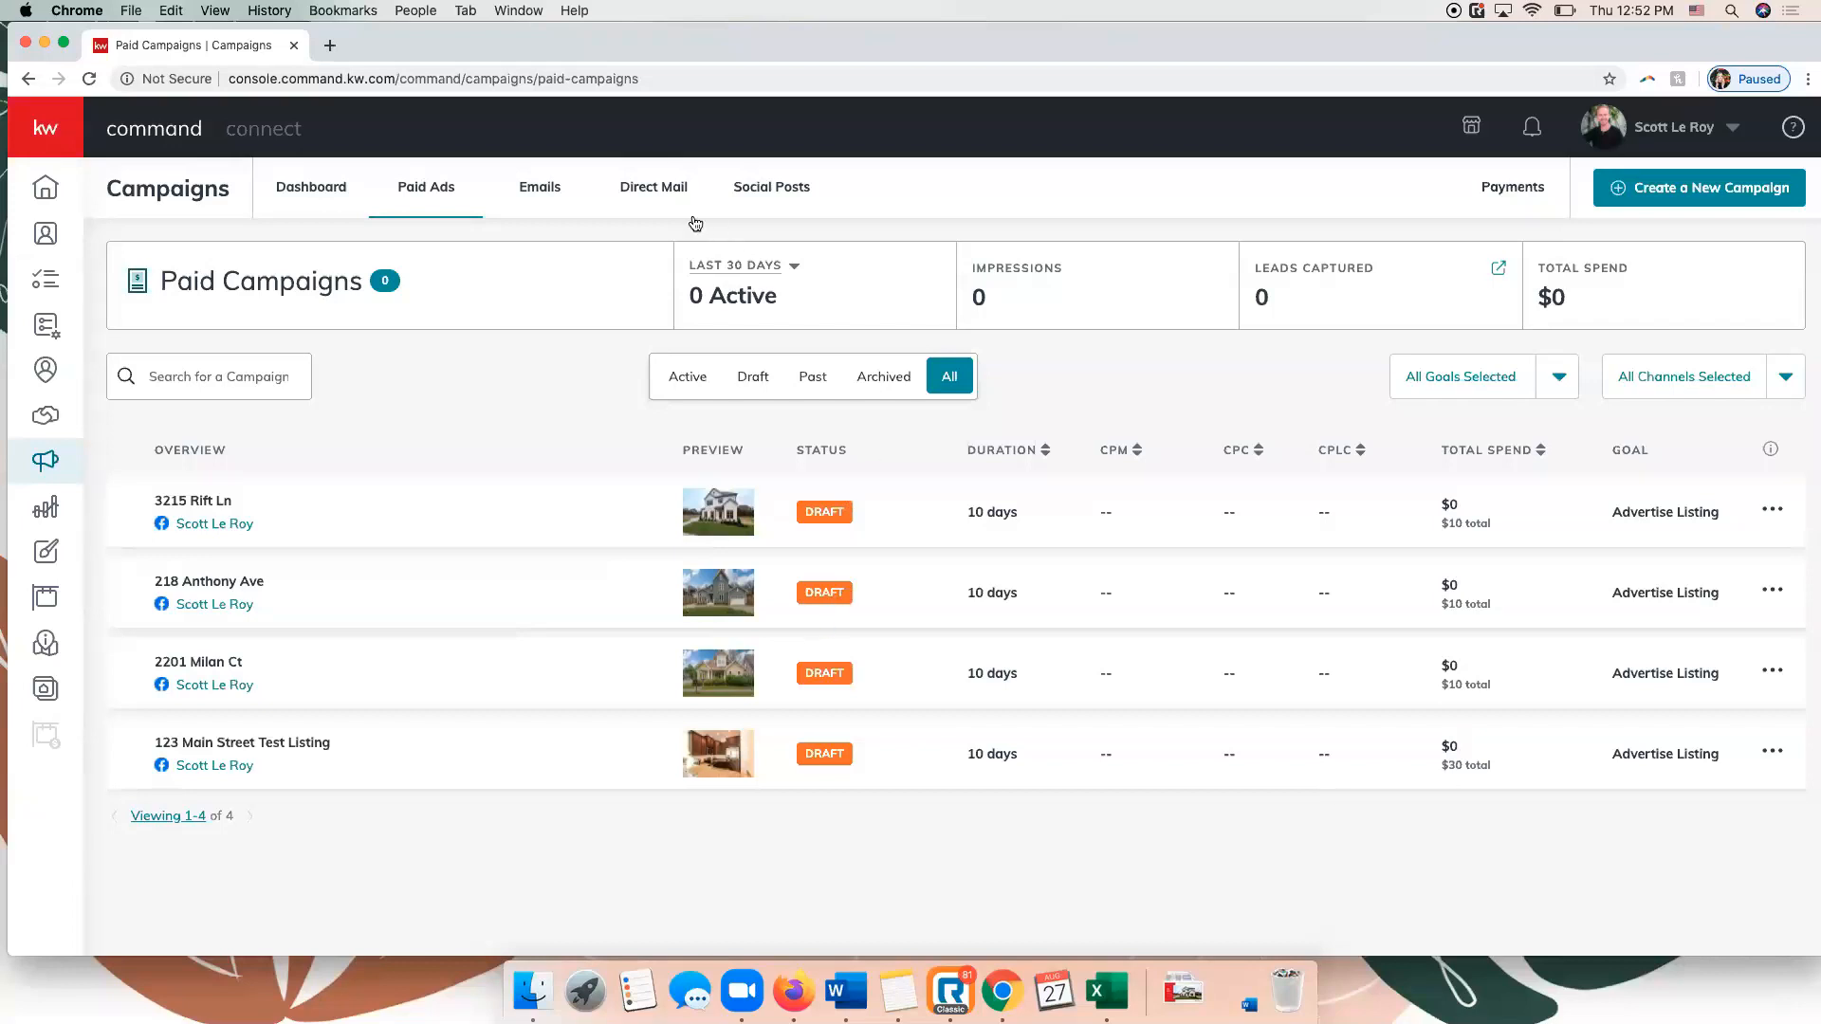
click(652, 193)
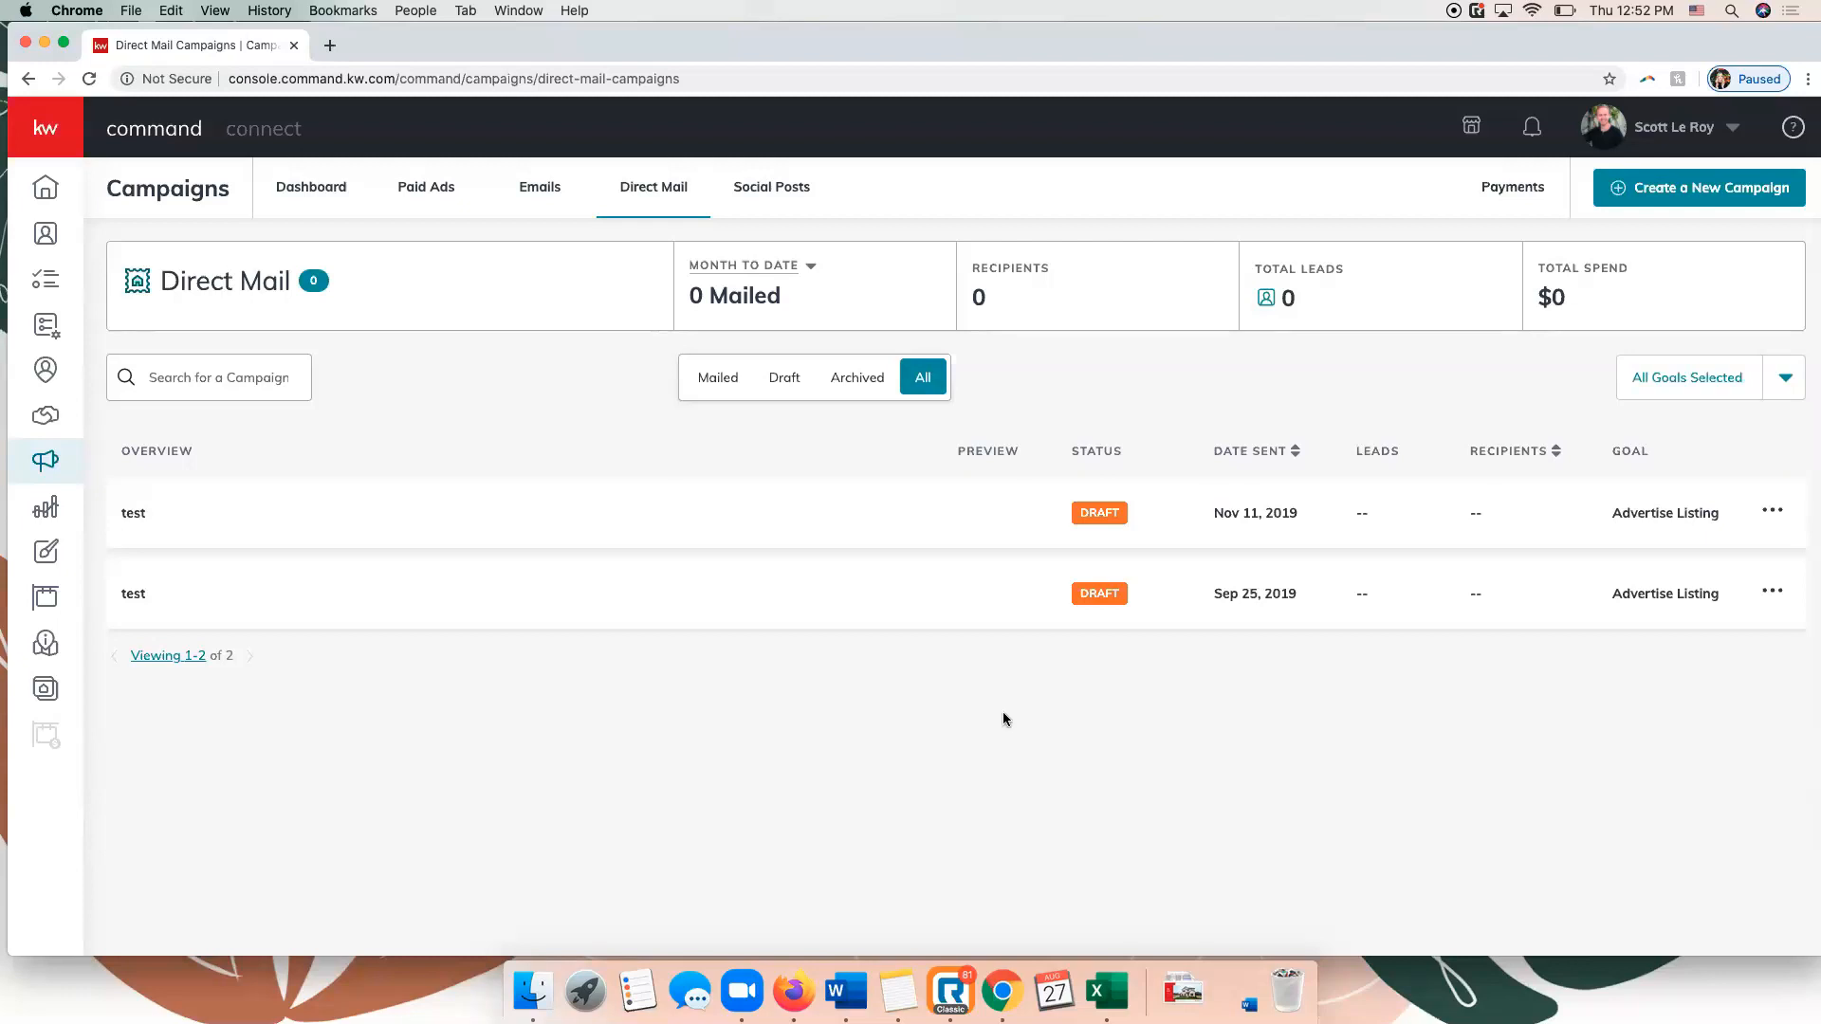
Set up a new direct mail campaign named "Test" with the Advertise Listing goal and the default templates provided.
click(1644, 198)
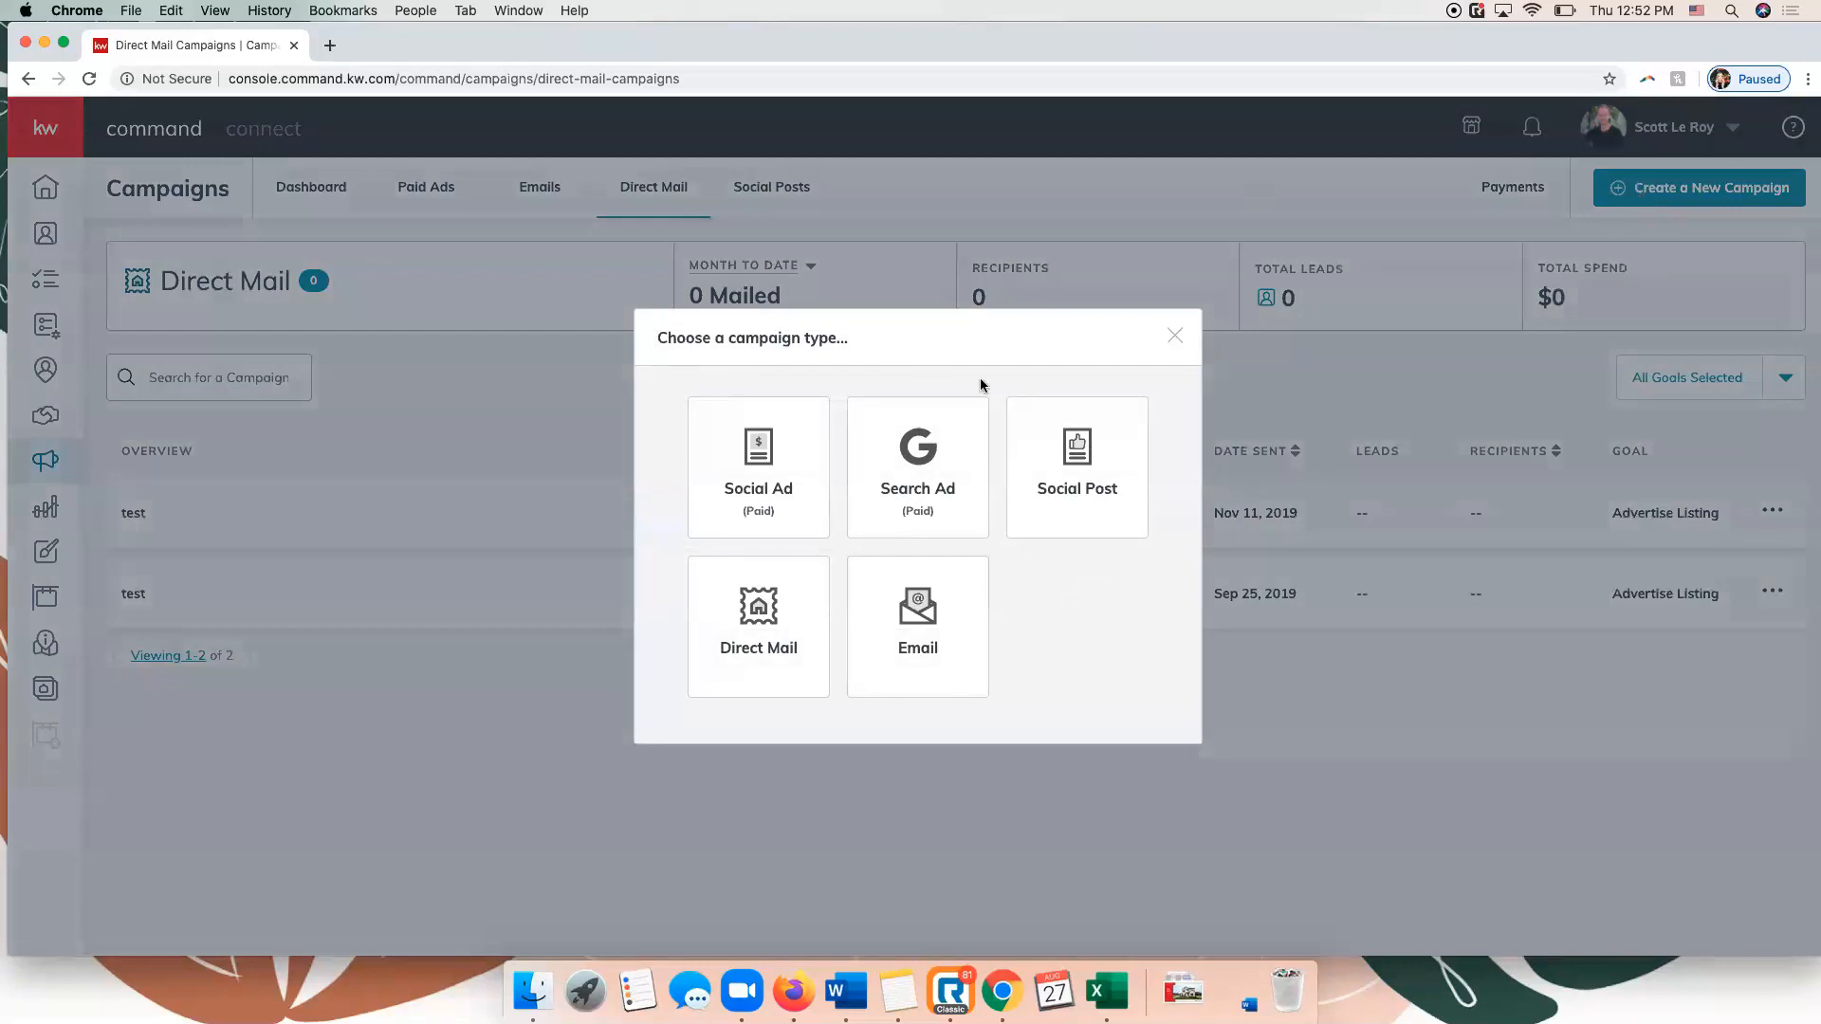
click(756, 646)
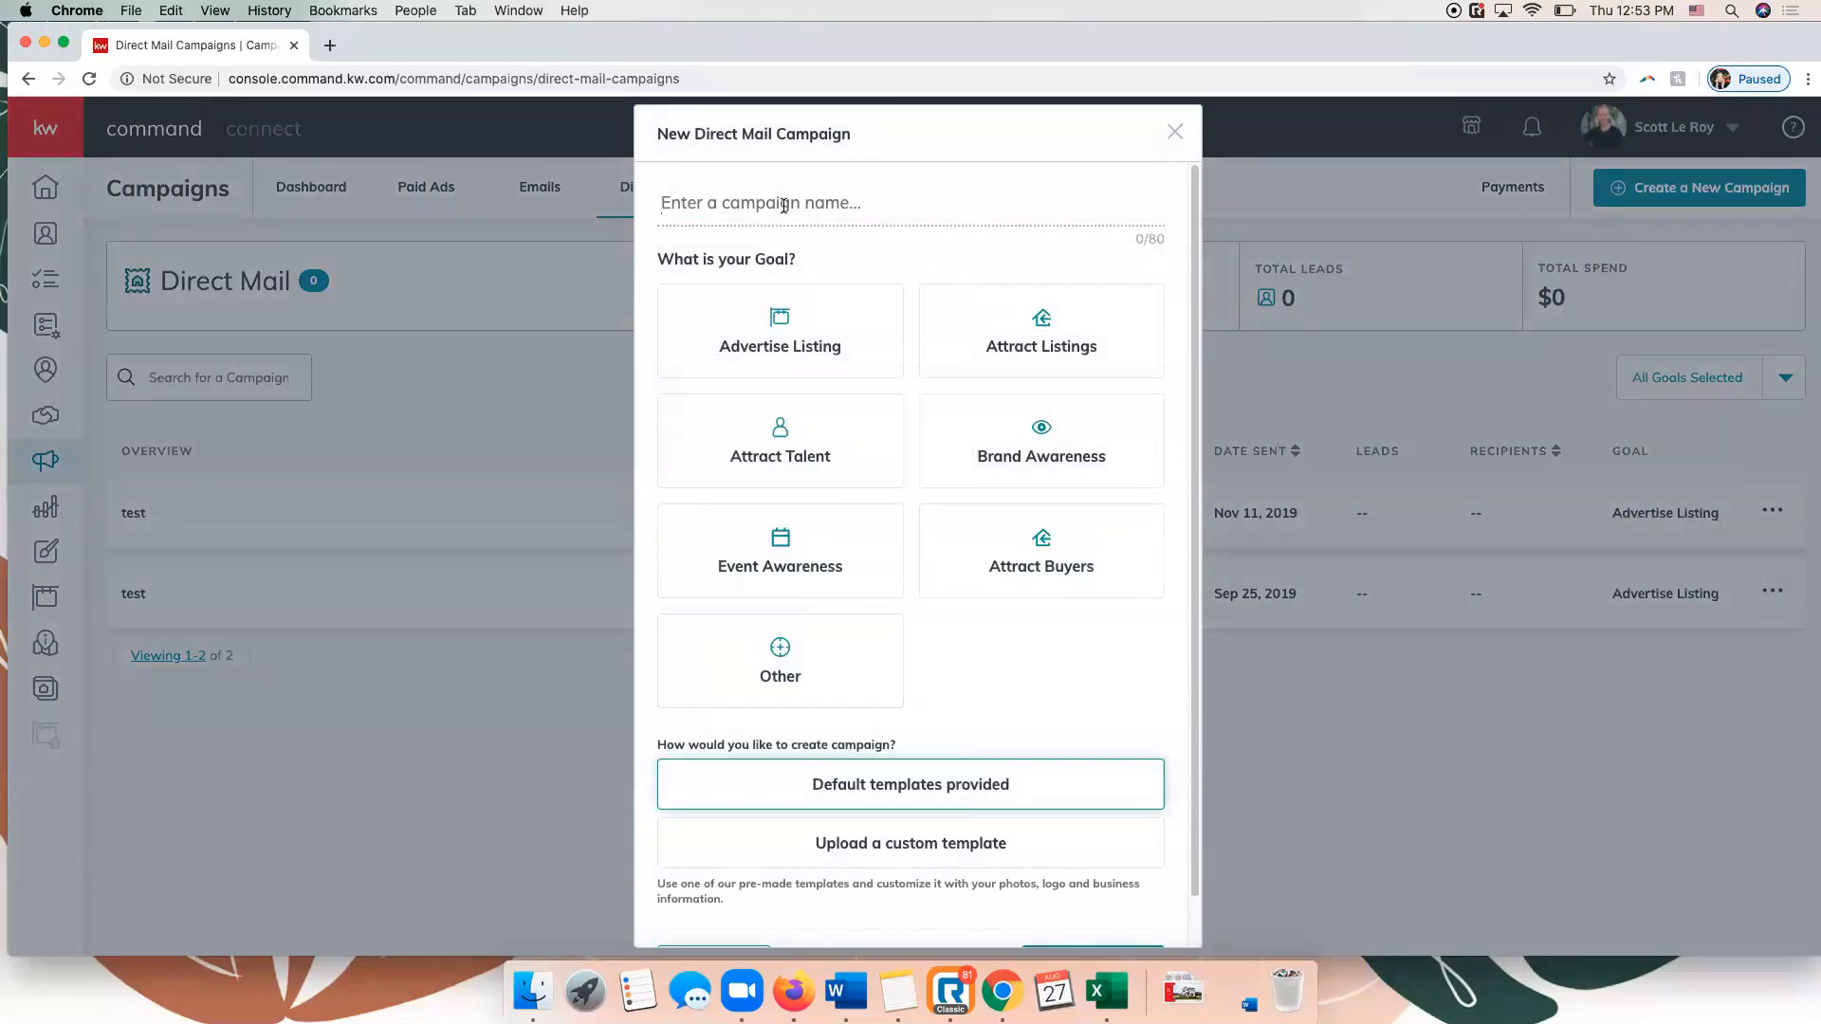
click(752, 347)
click(729, 208)
text(Test)
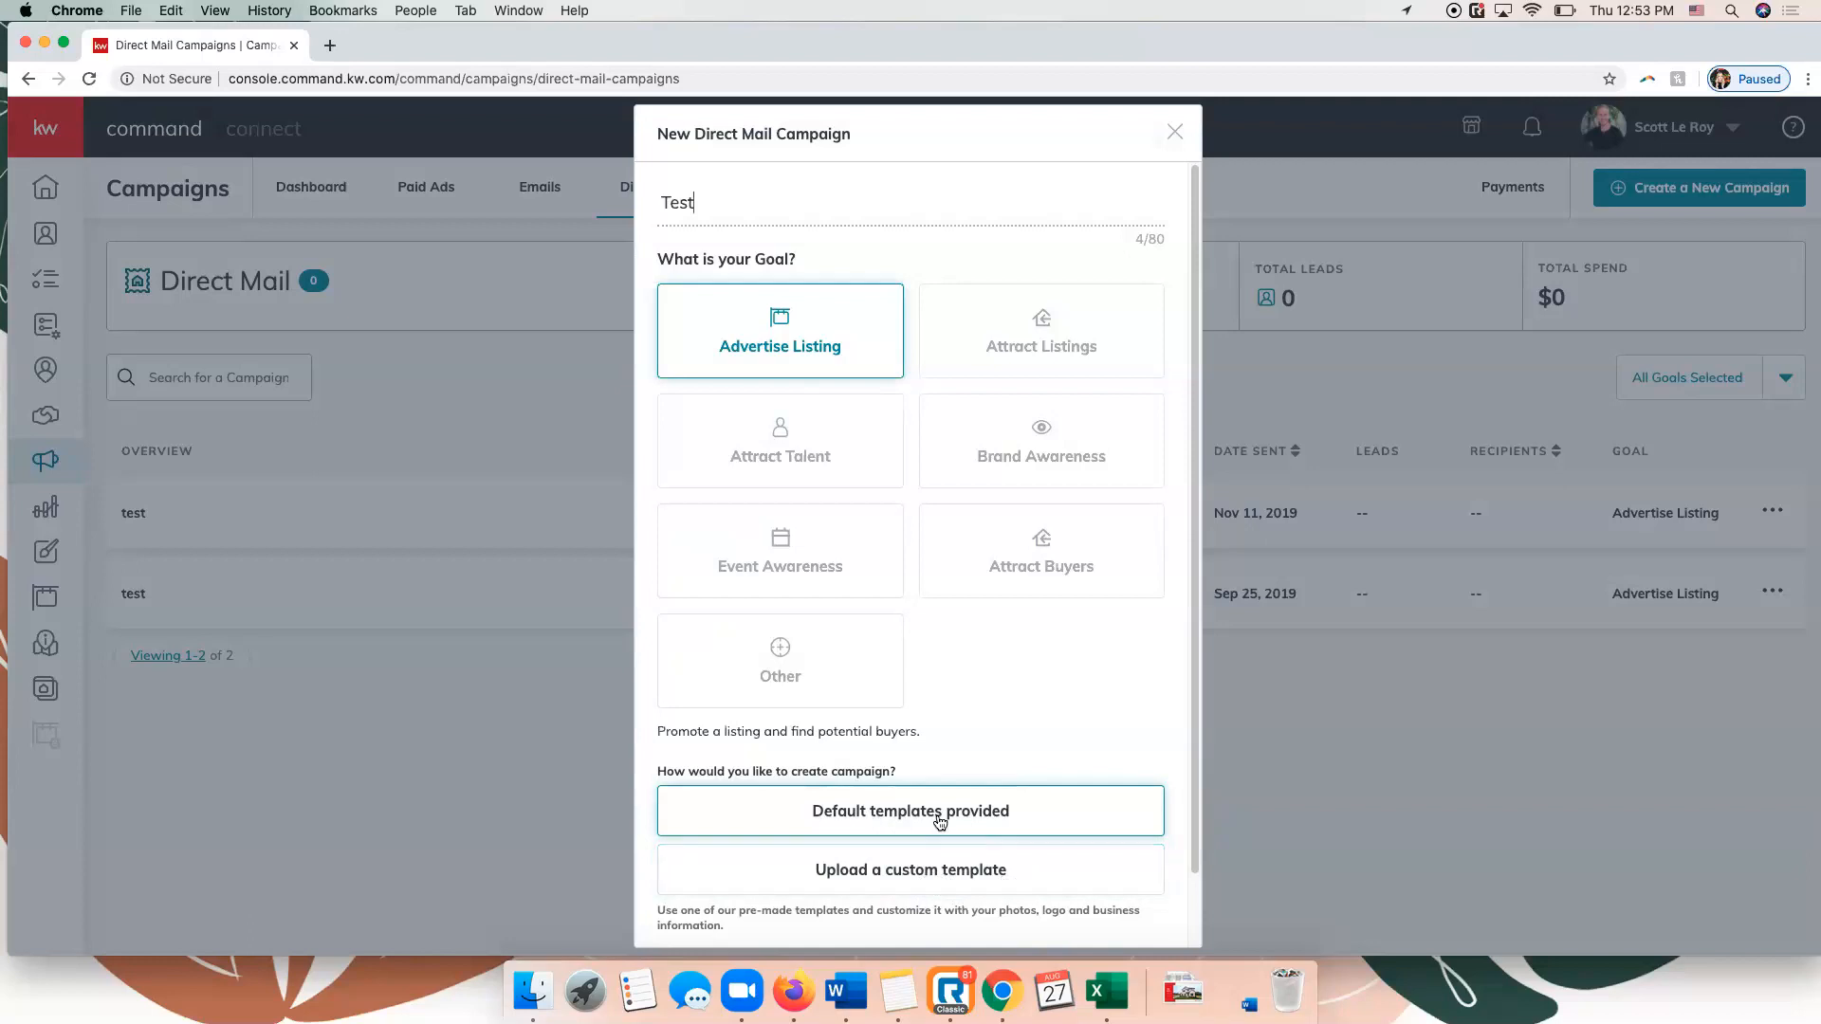
scroll(901, 796, down, 2)
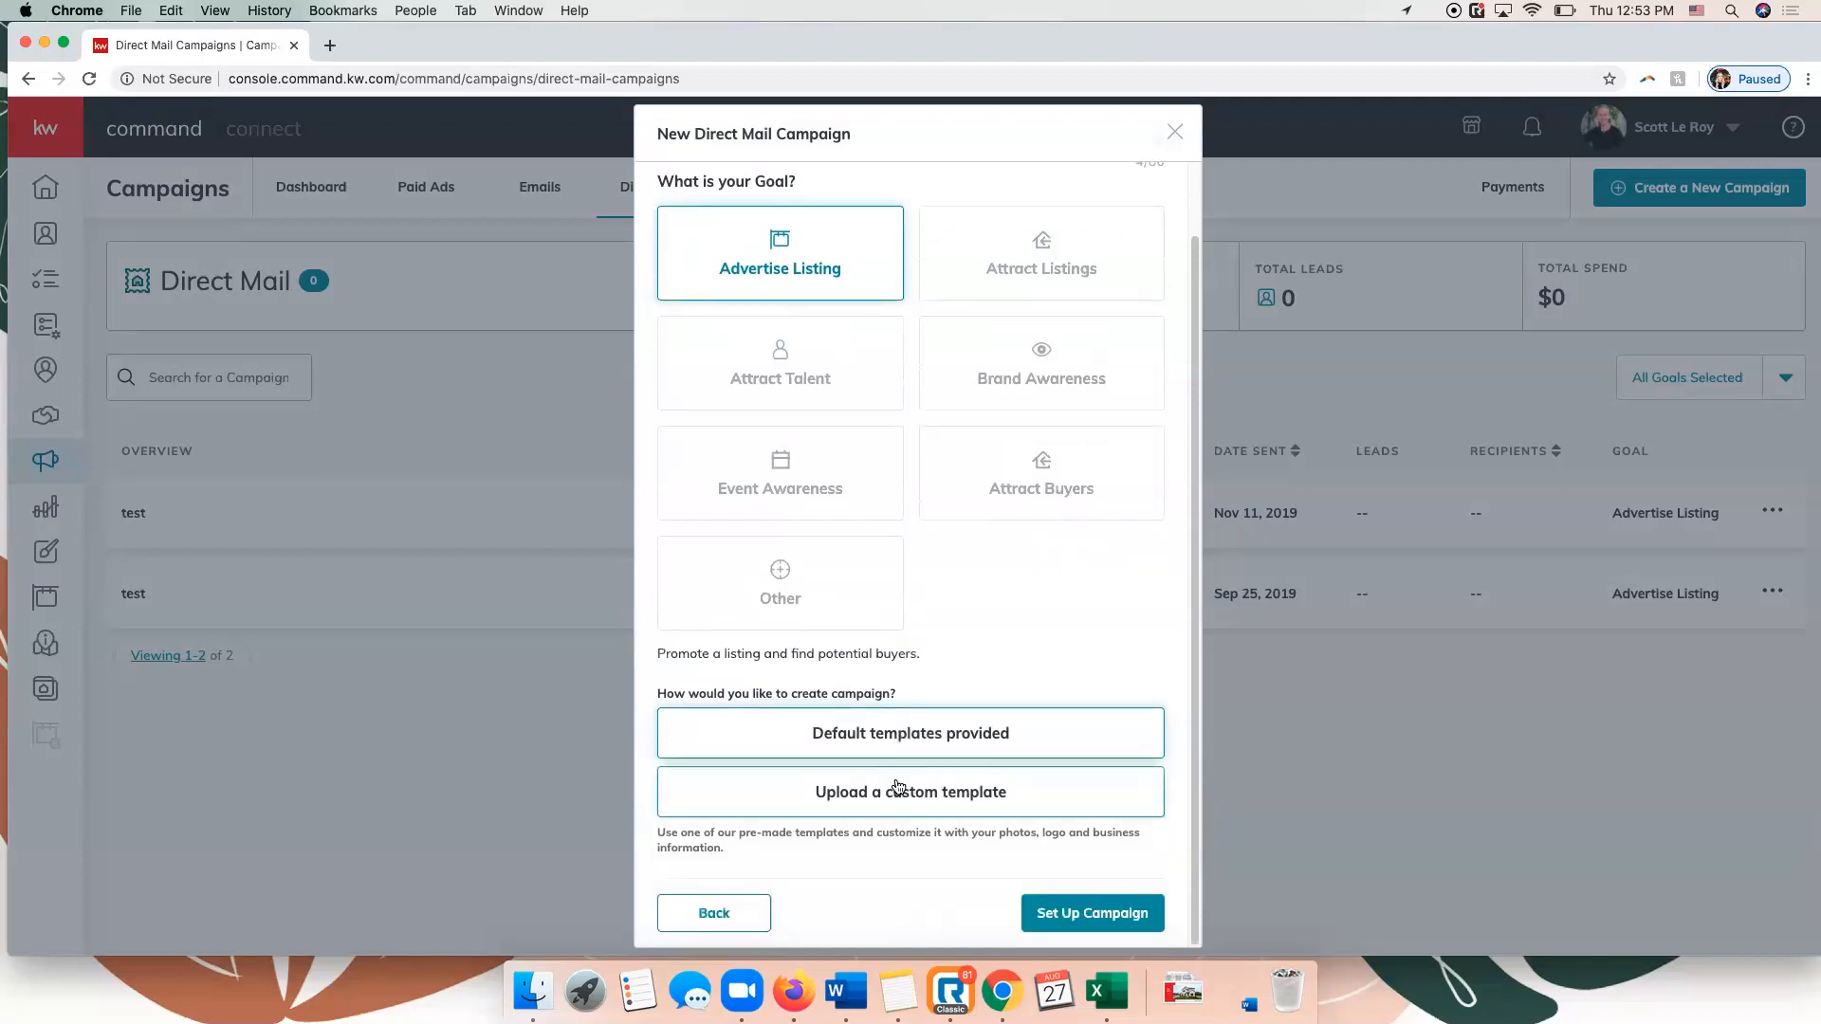
click(1096, 914)
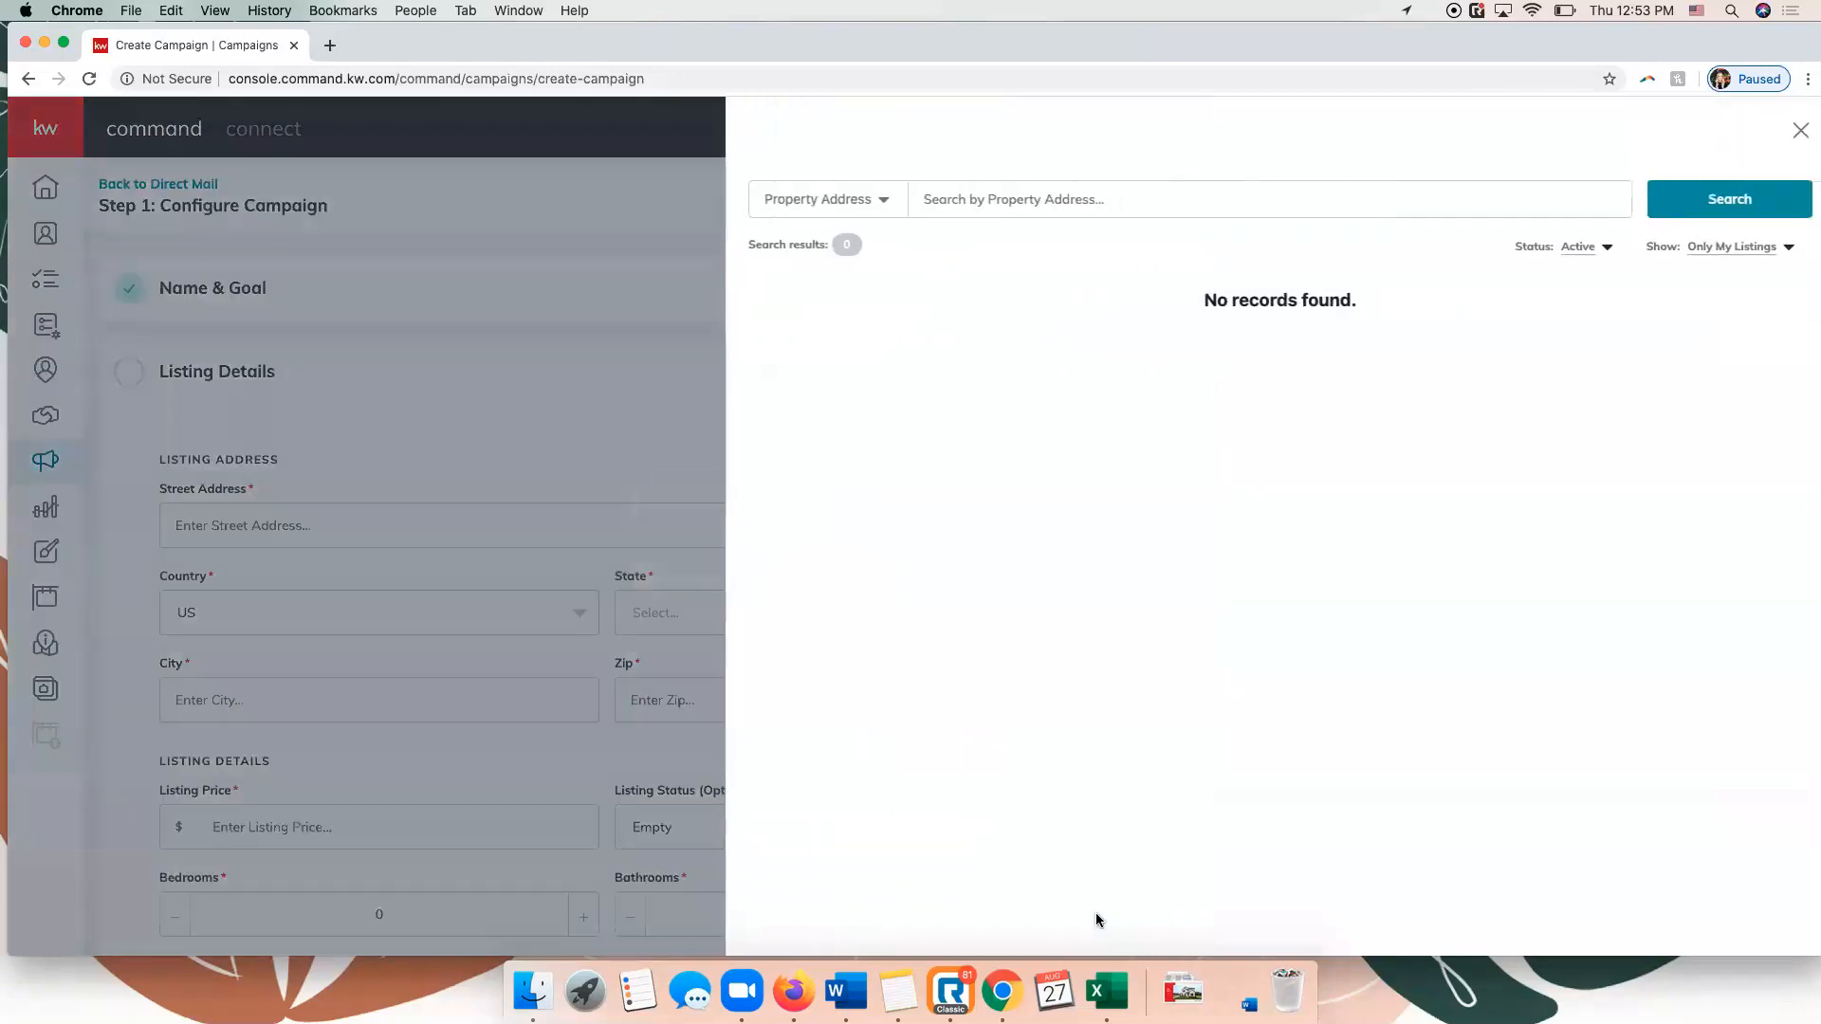
Search all listings by the property's street address and select the matching listing for the postcard campaign.
click(999, 189)
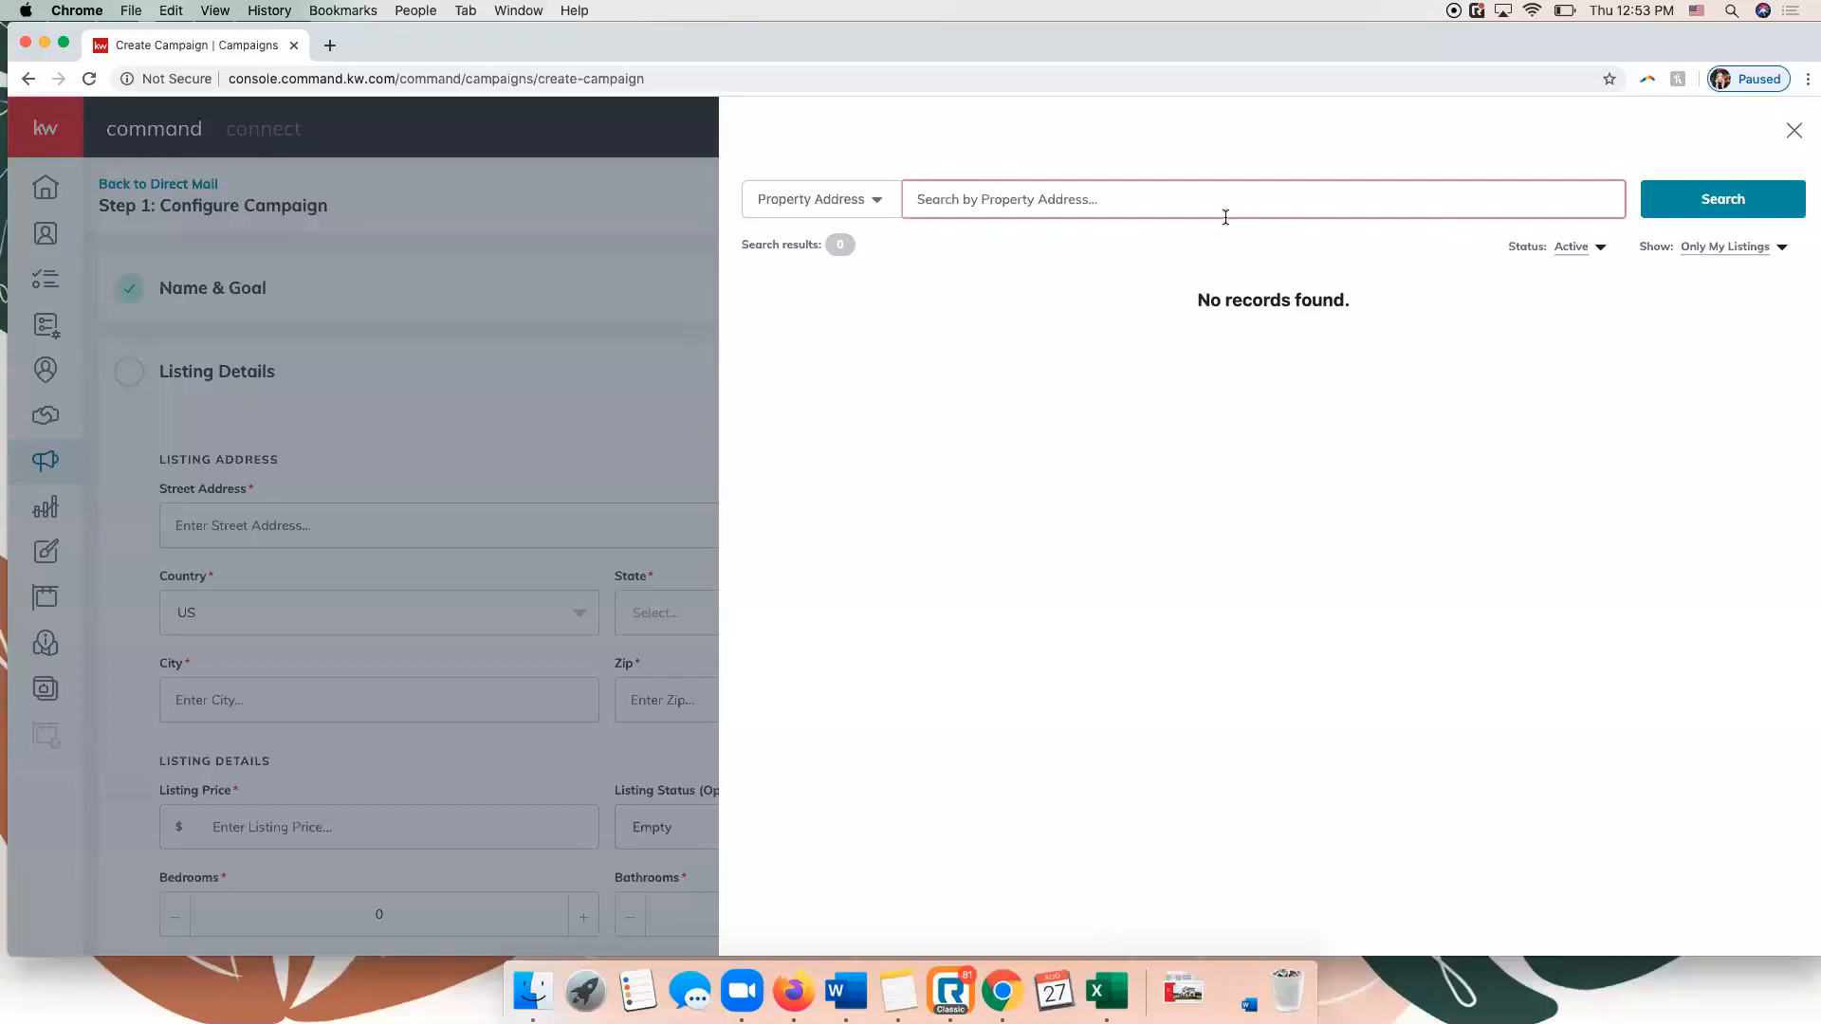
click(1727, 247)
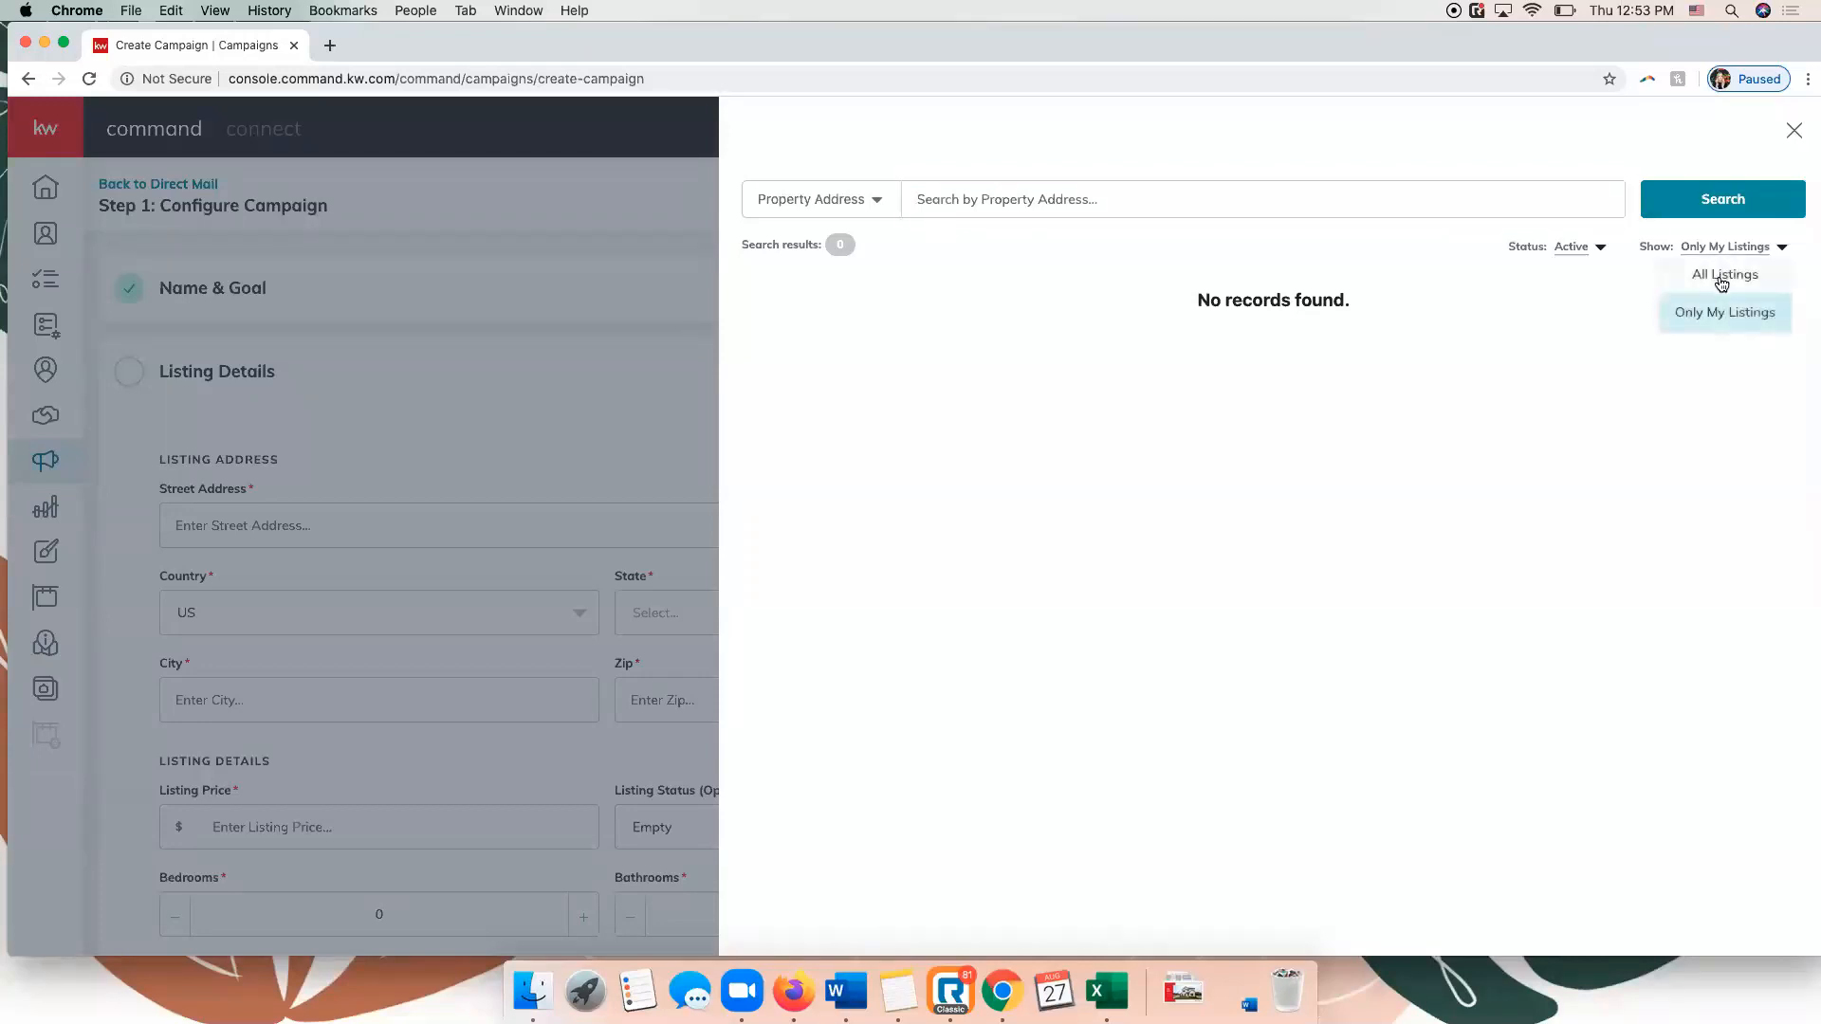
click(1722, 273)
click(1203, 200)
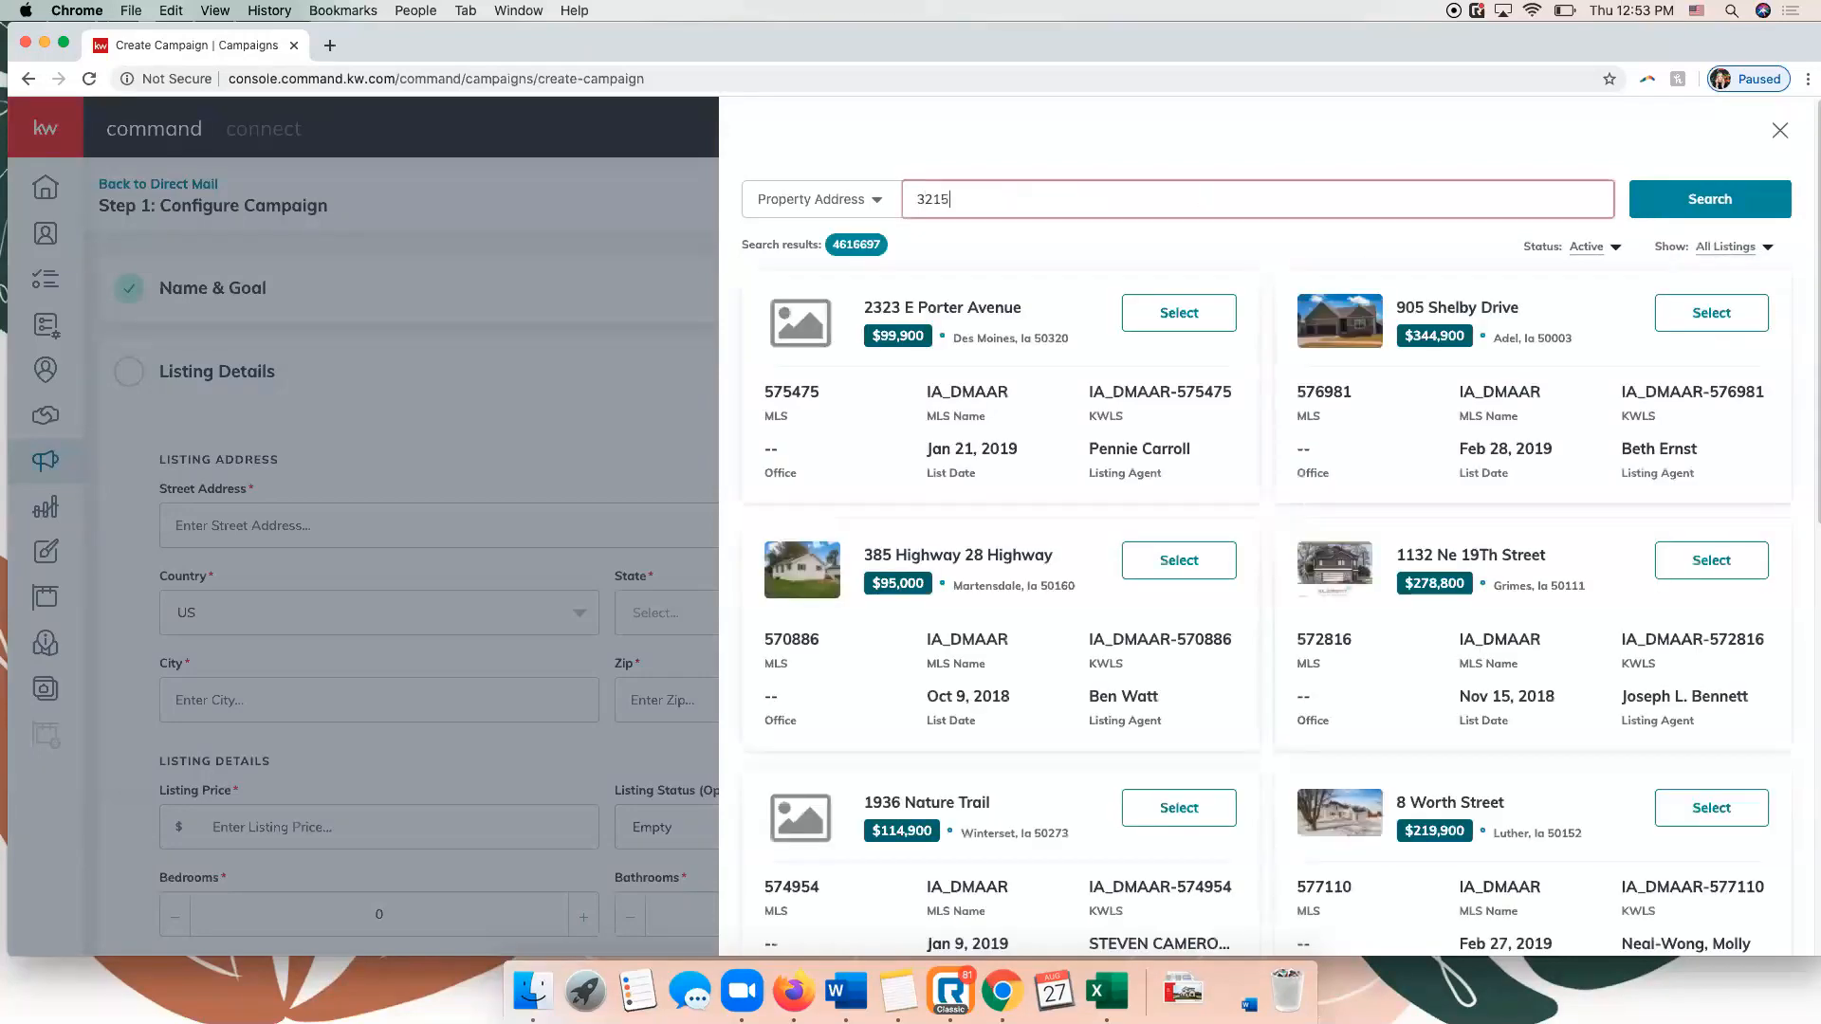
key(Return)
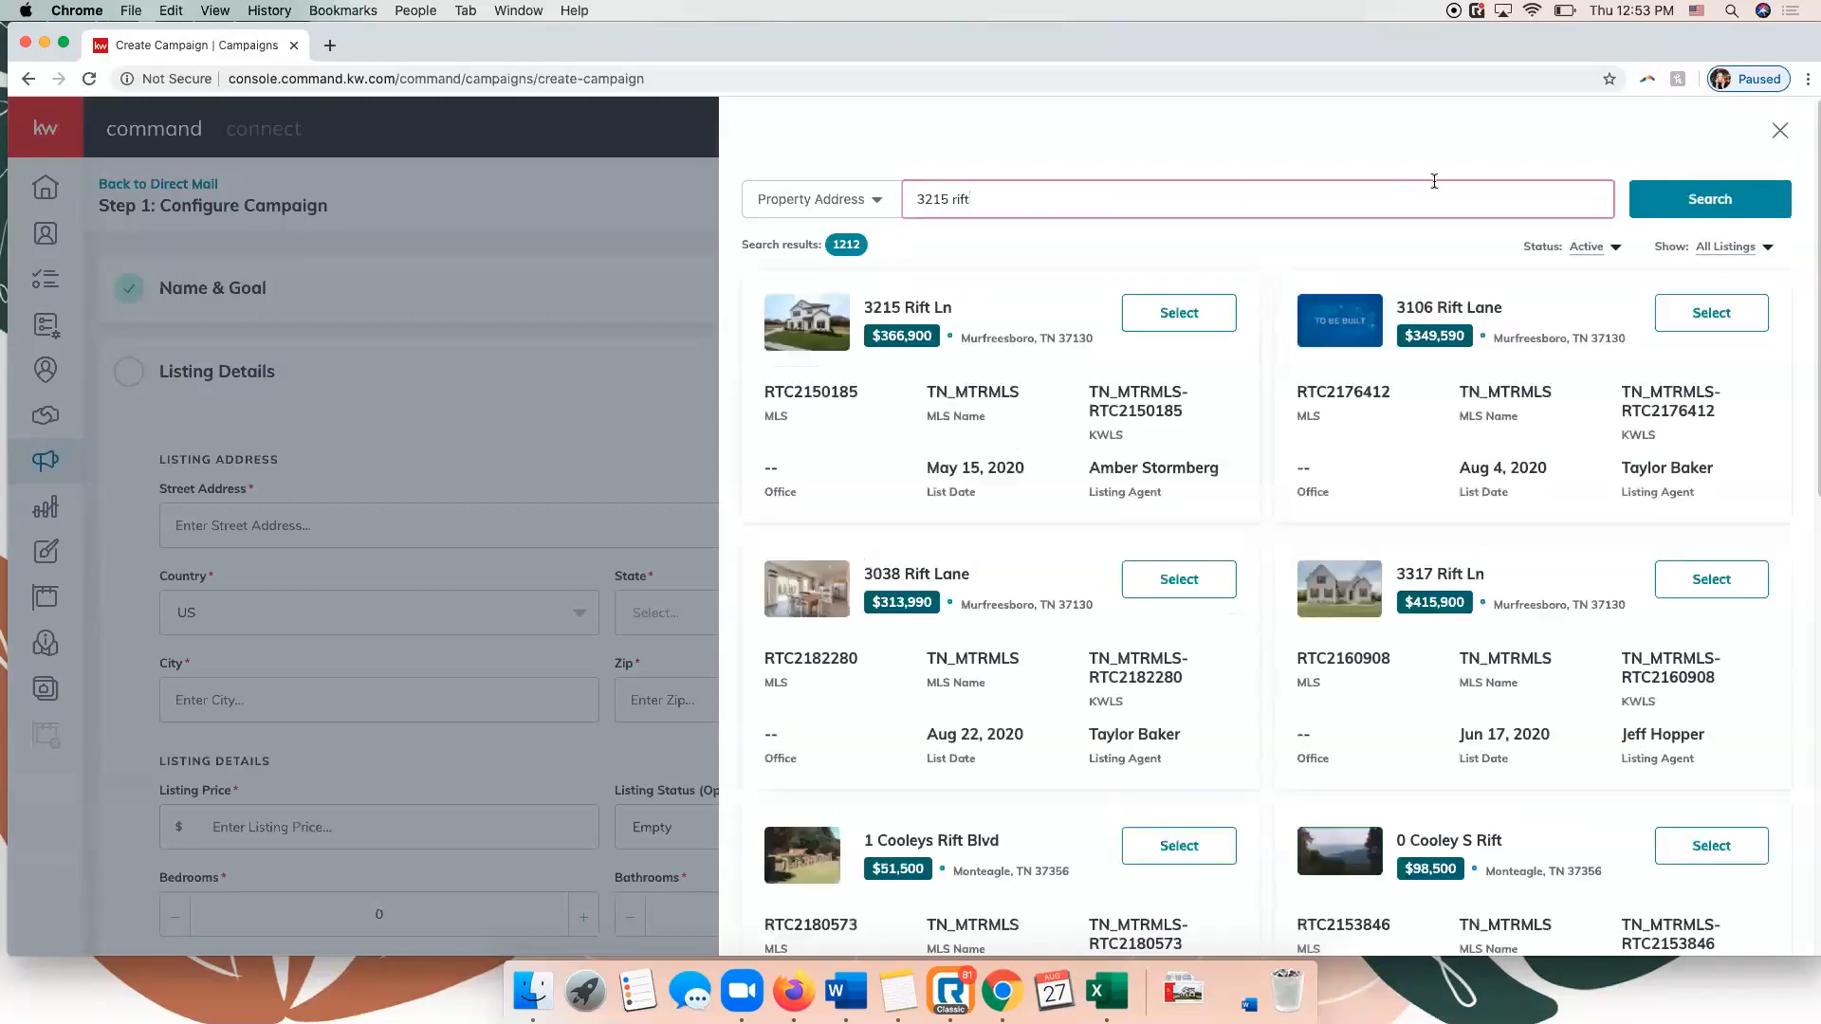
click(1201, 314)
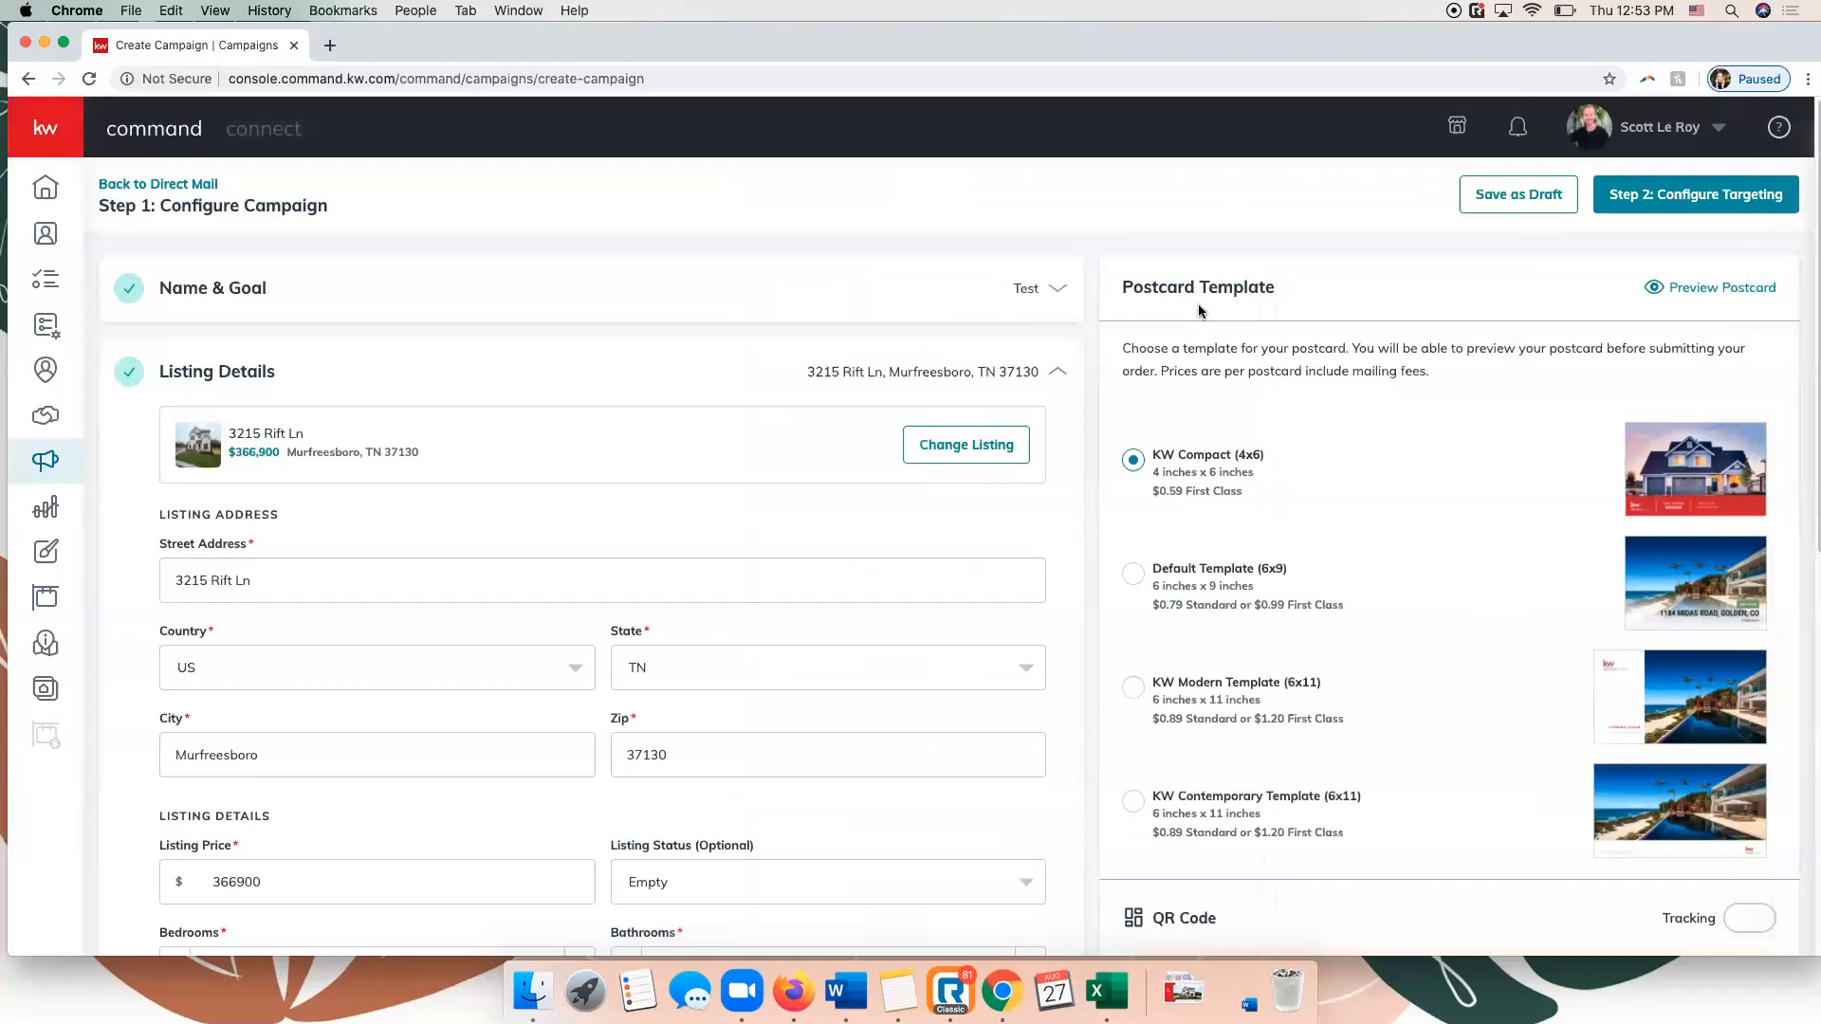
Examine the direct mail campaign's listing details, postcard templates, remaining configuration sections and targeting options.
scroll(659, 382, down, 5)
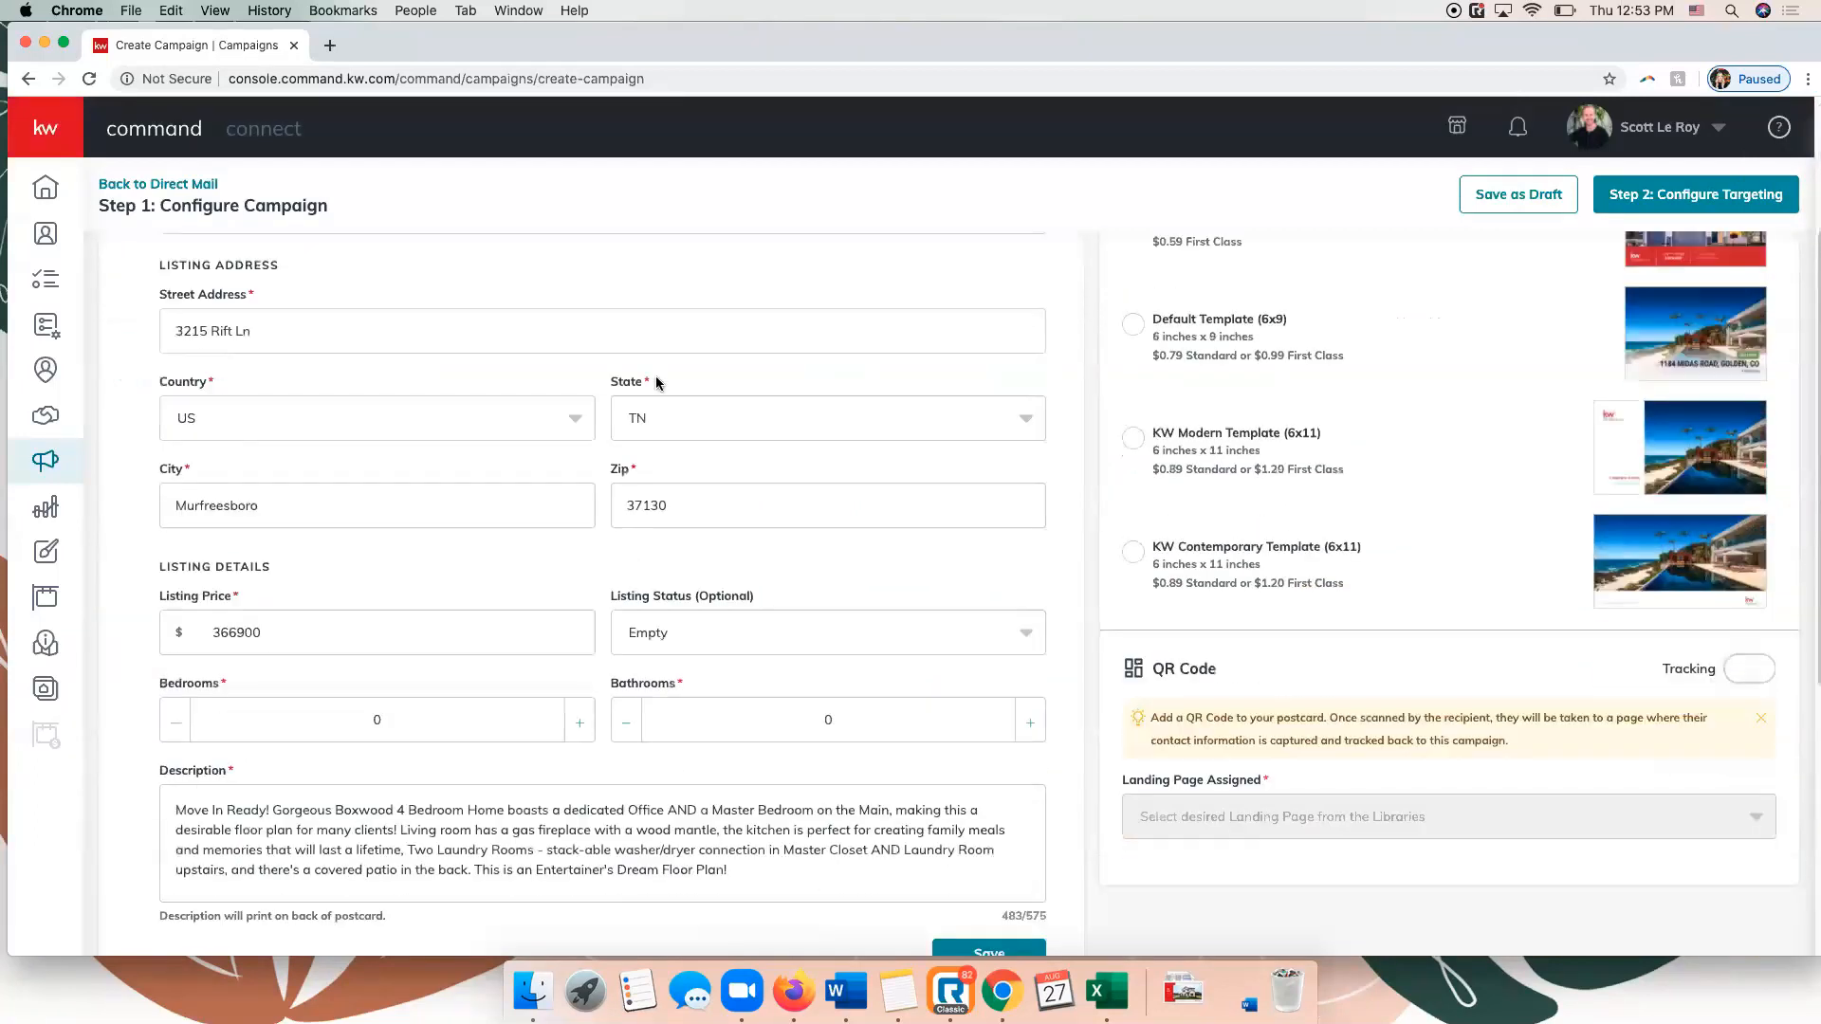
scroll(656, 379, up, 5)
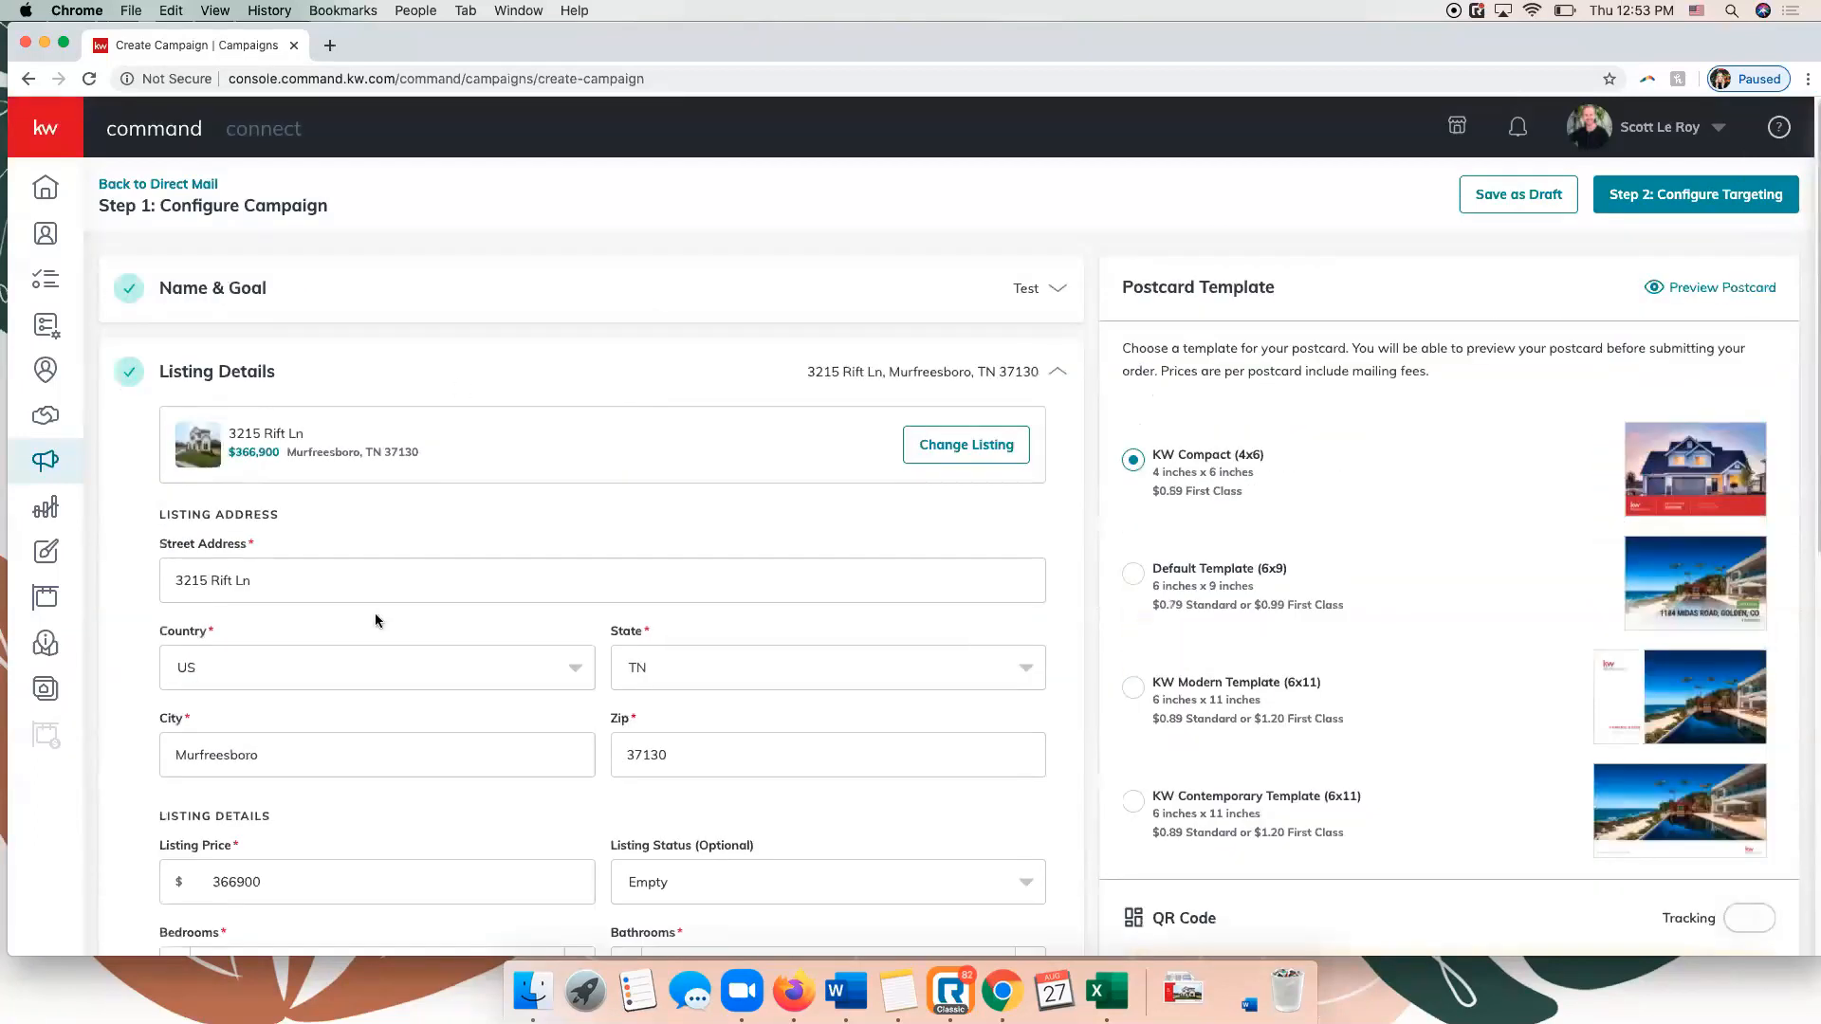
scroll(338, 416, down, 10)
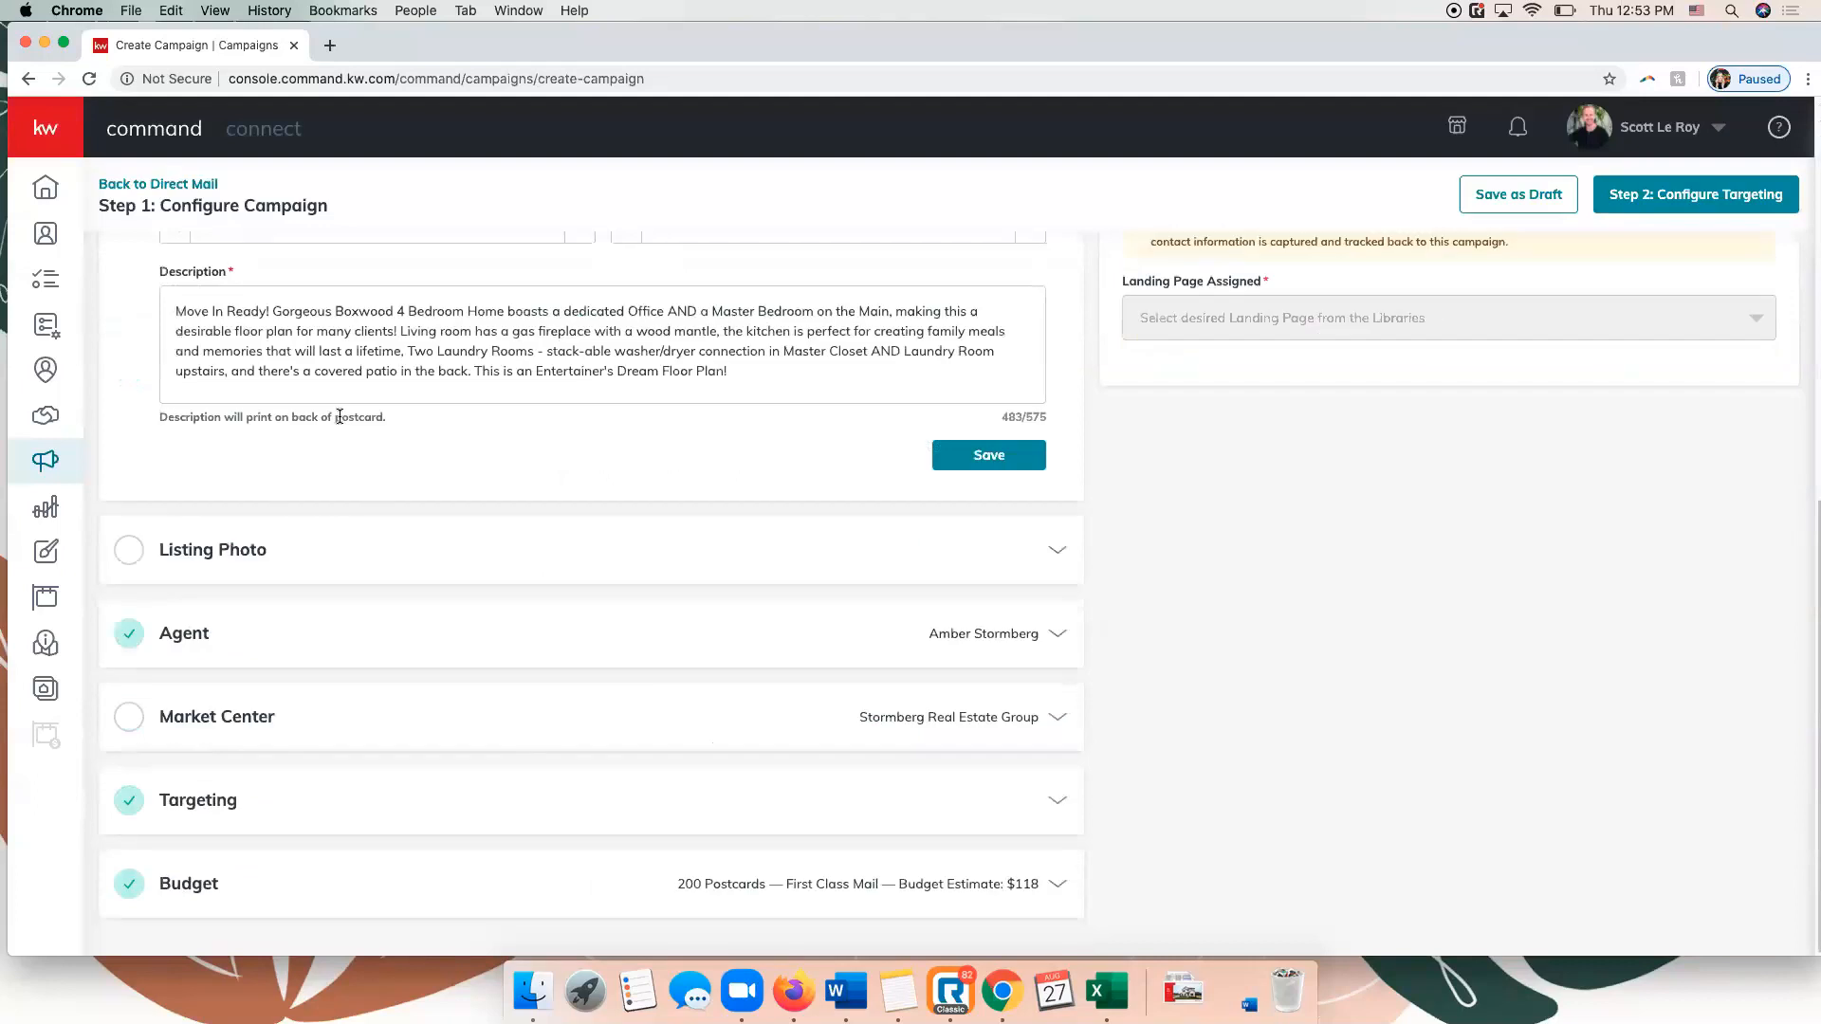
scroll(1176, 655, up, 10)
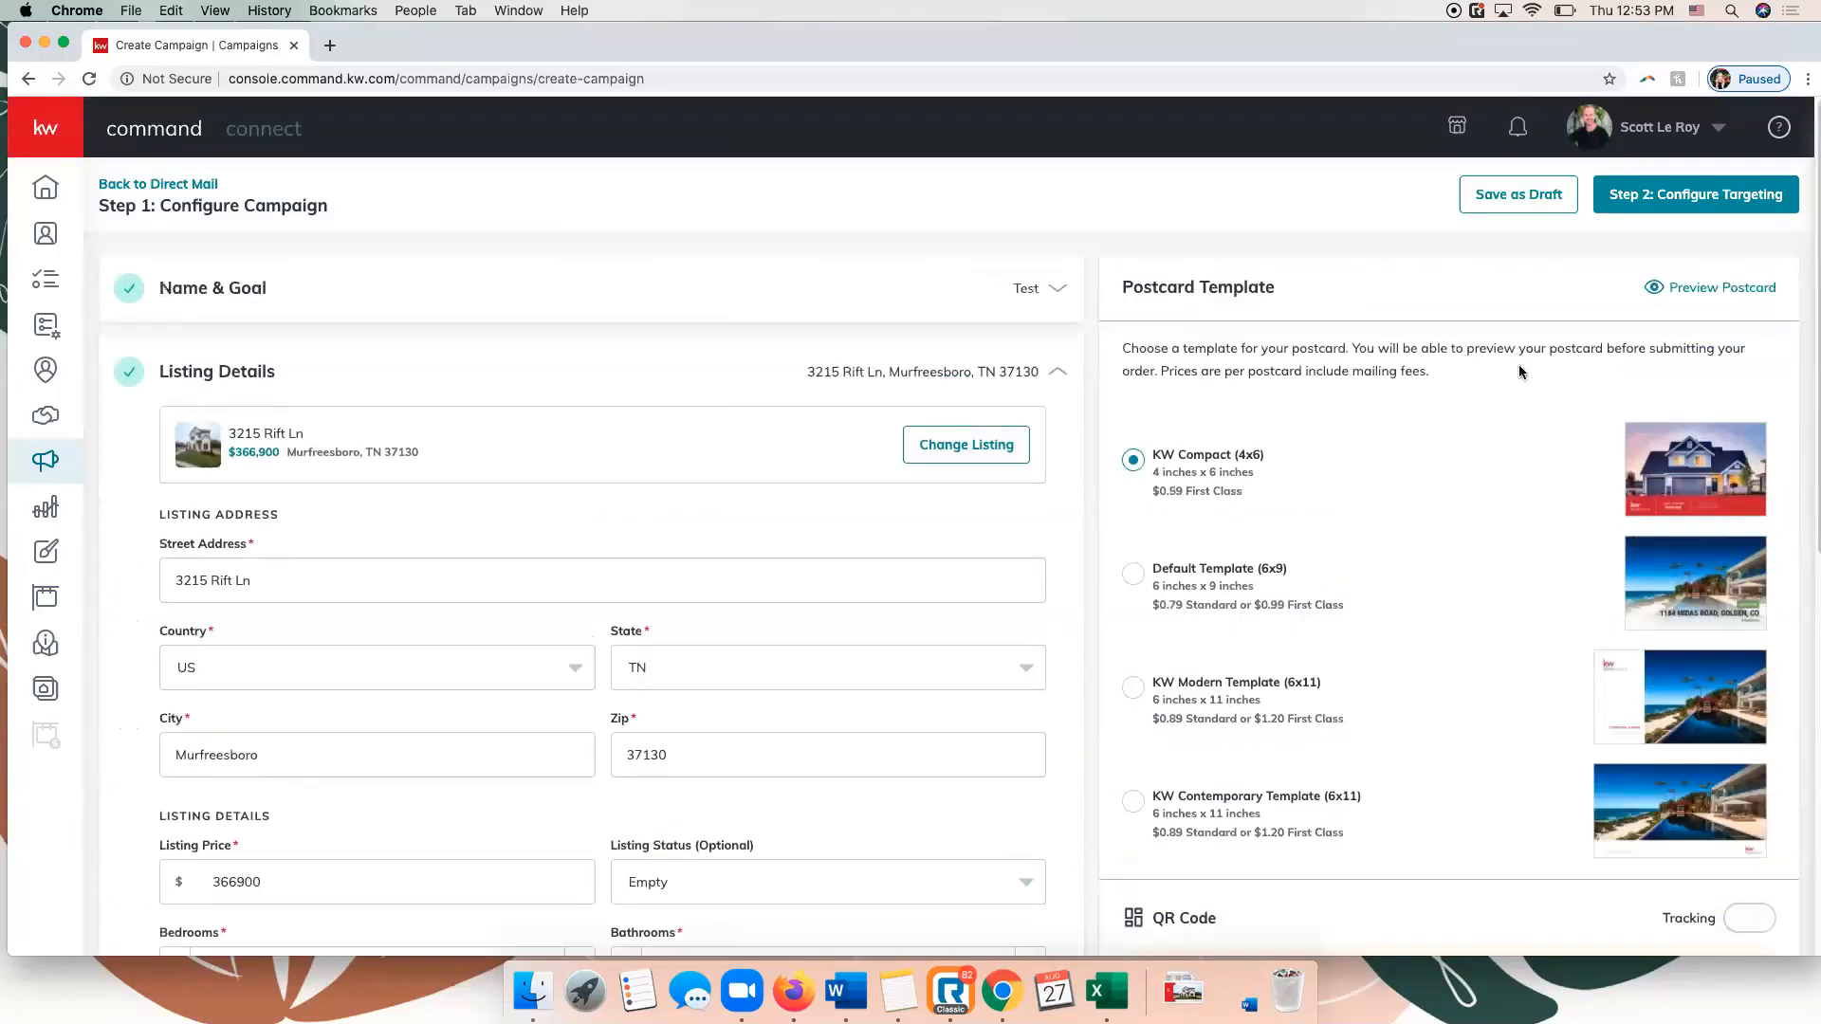
scroll(604, 625, down, 1)
scroll(601, 623, down, 10)
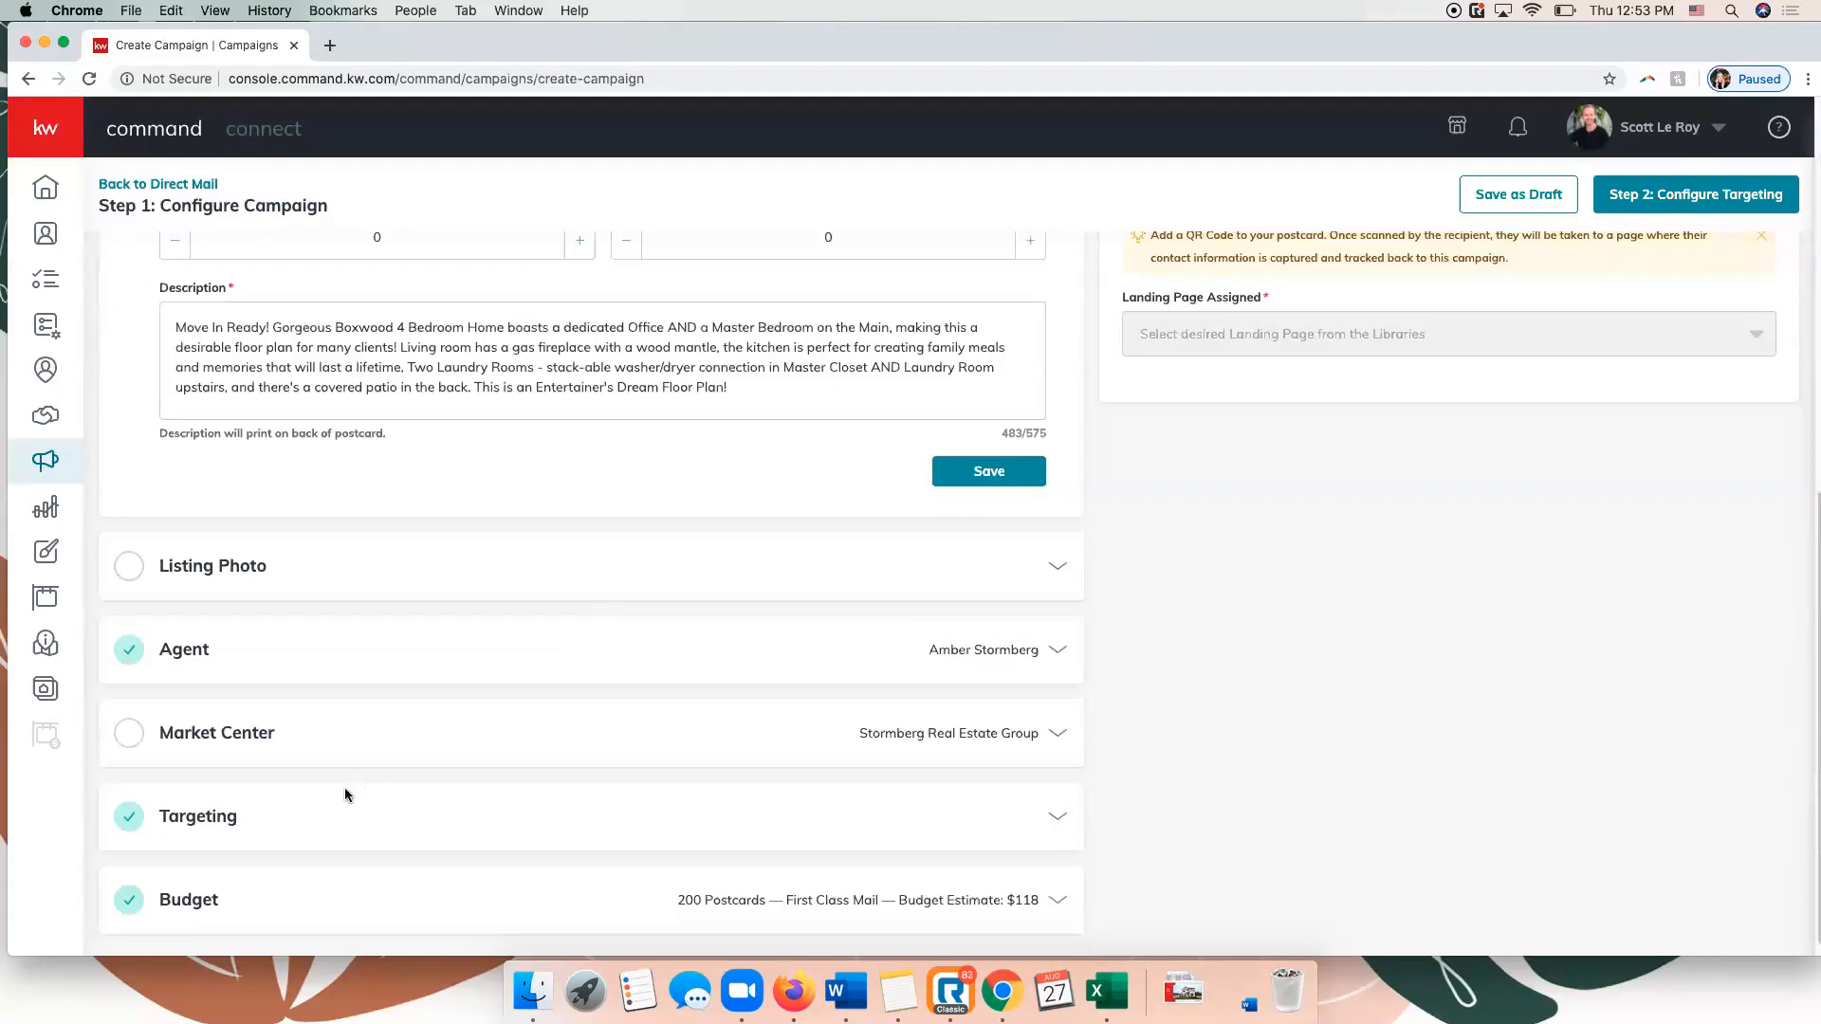
scroll(347, 795, down, 1)
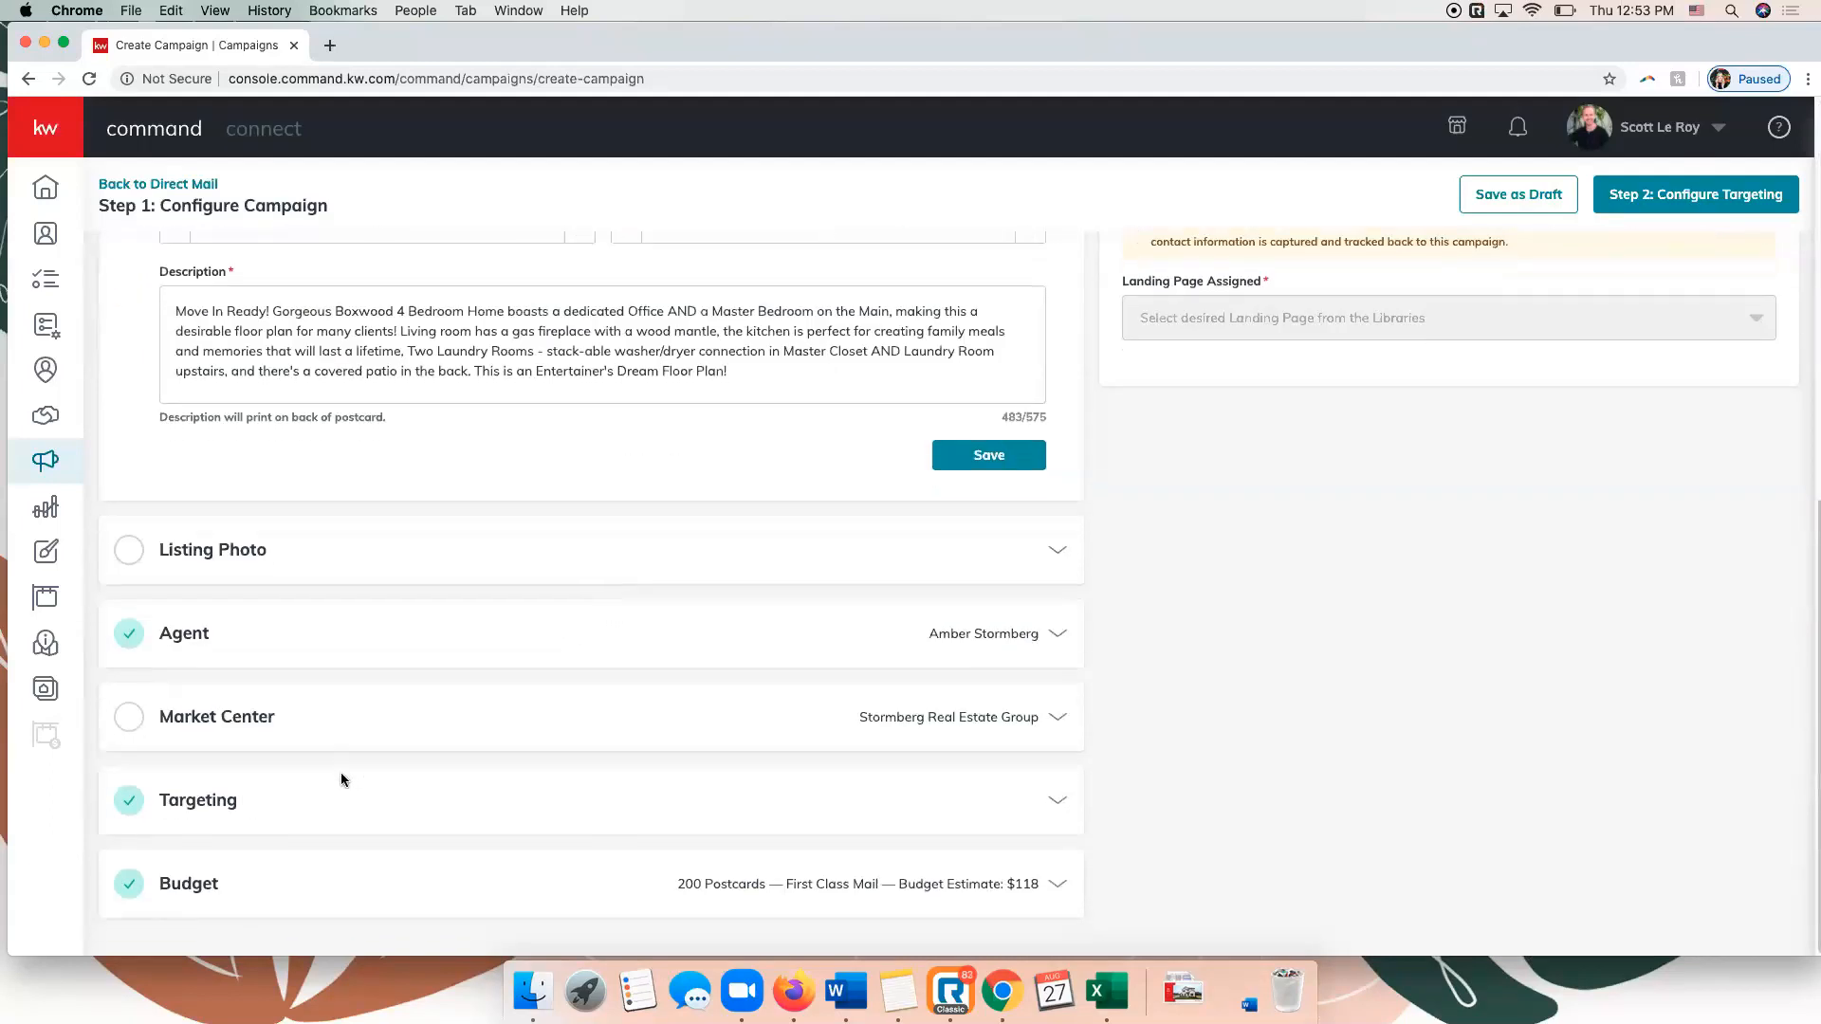
click(199, 801)
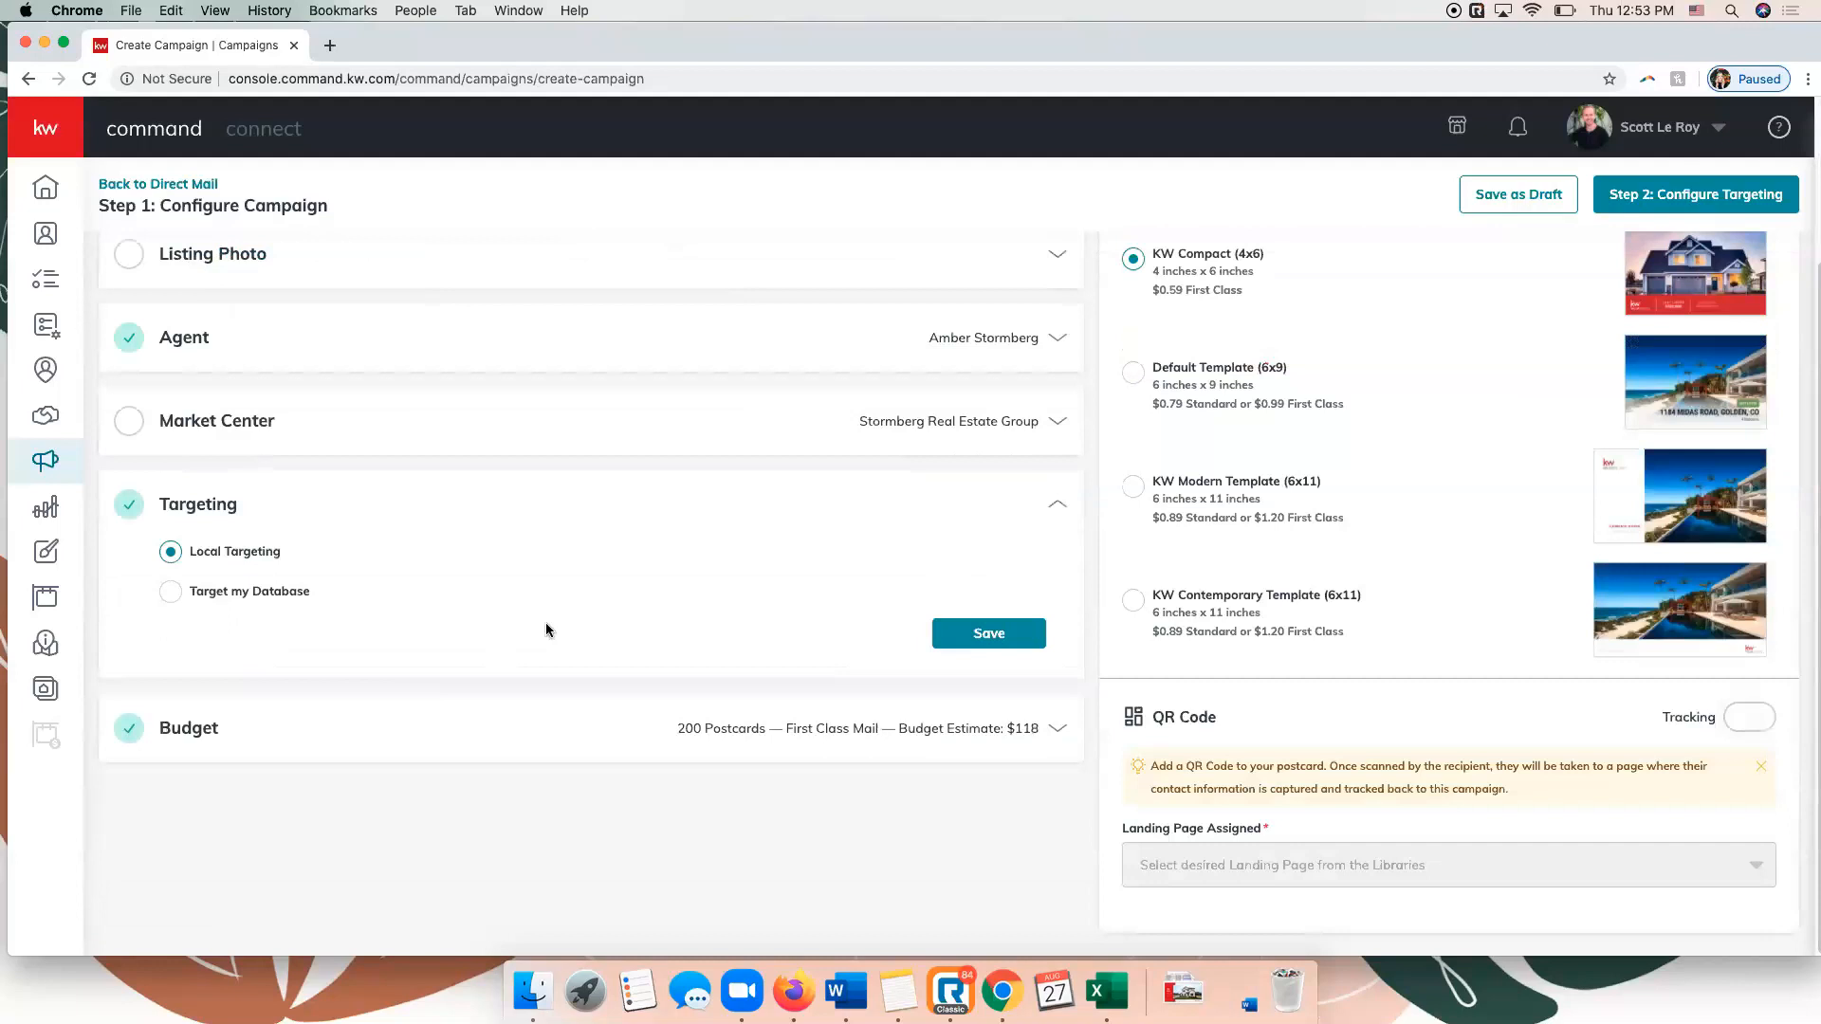
scroll(730, 527, up, 4)
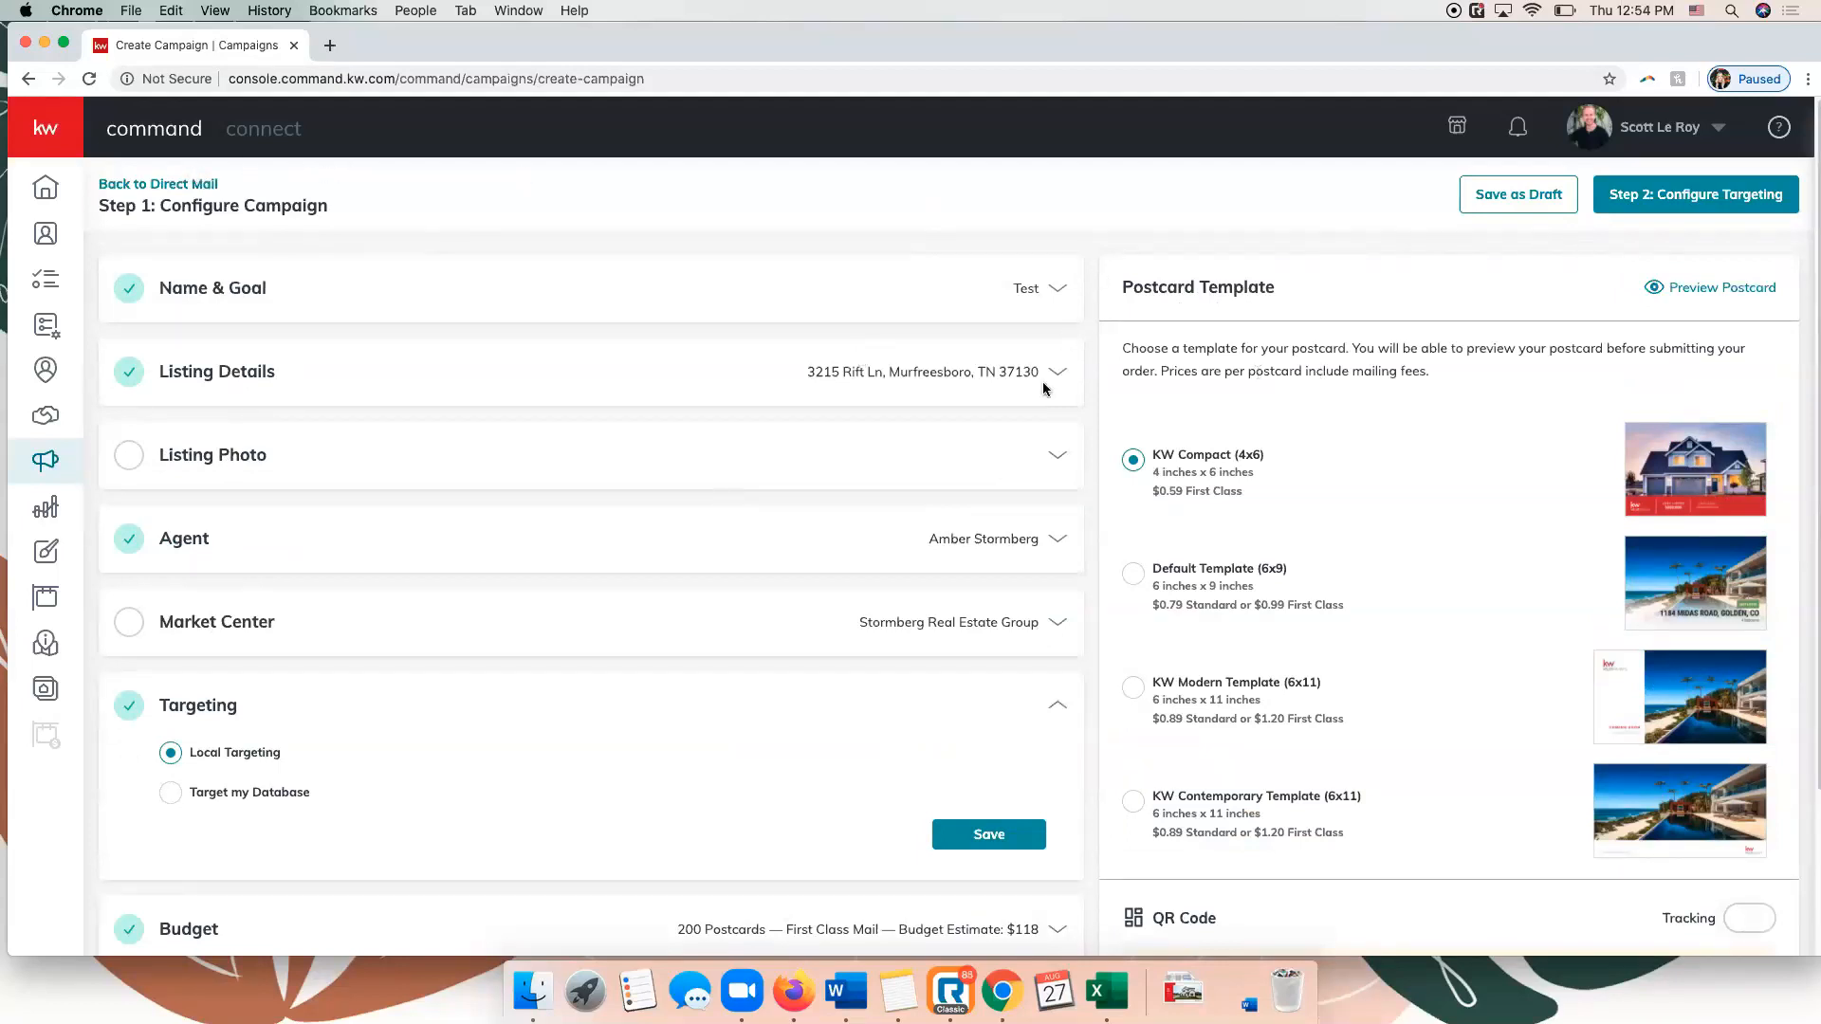
Leave the direct mail campaign without saving it and open the Email campaigns.
click(176, 184)
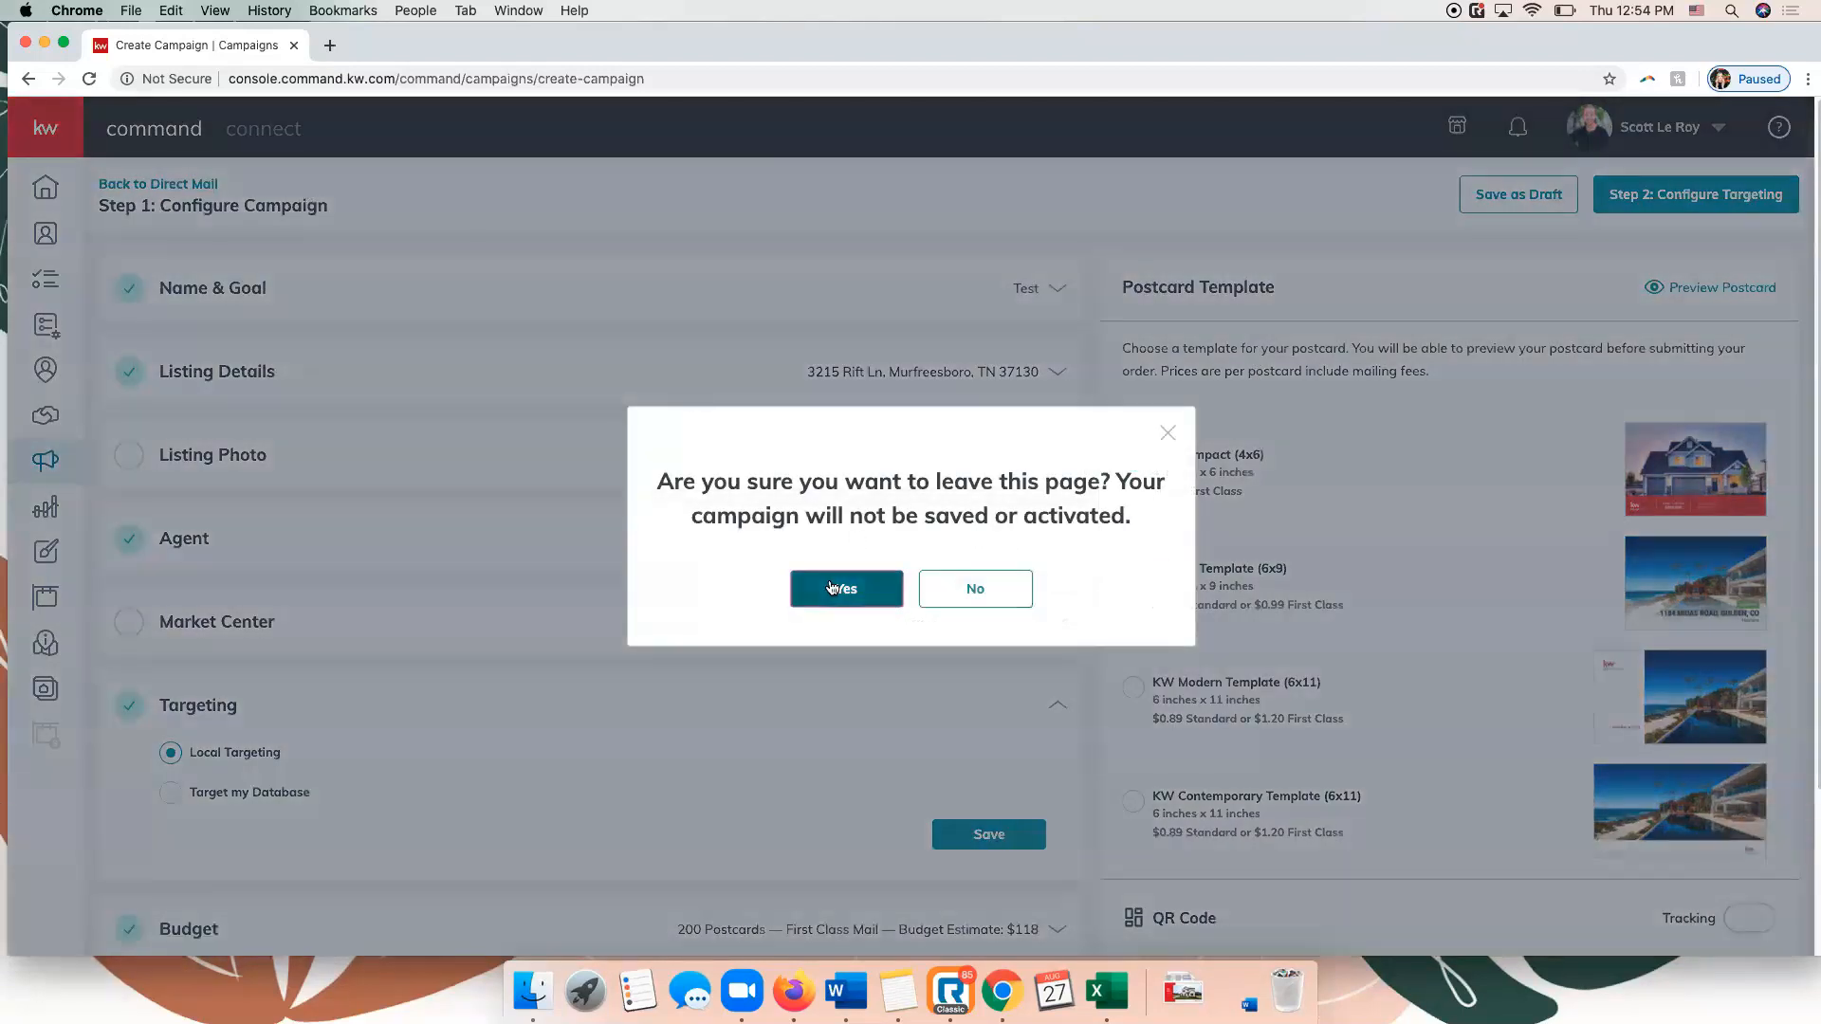
click(830, 581)
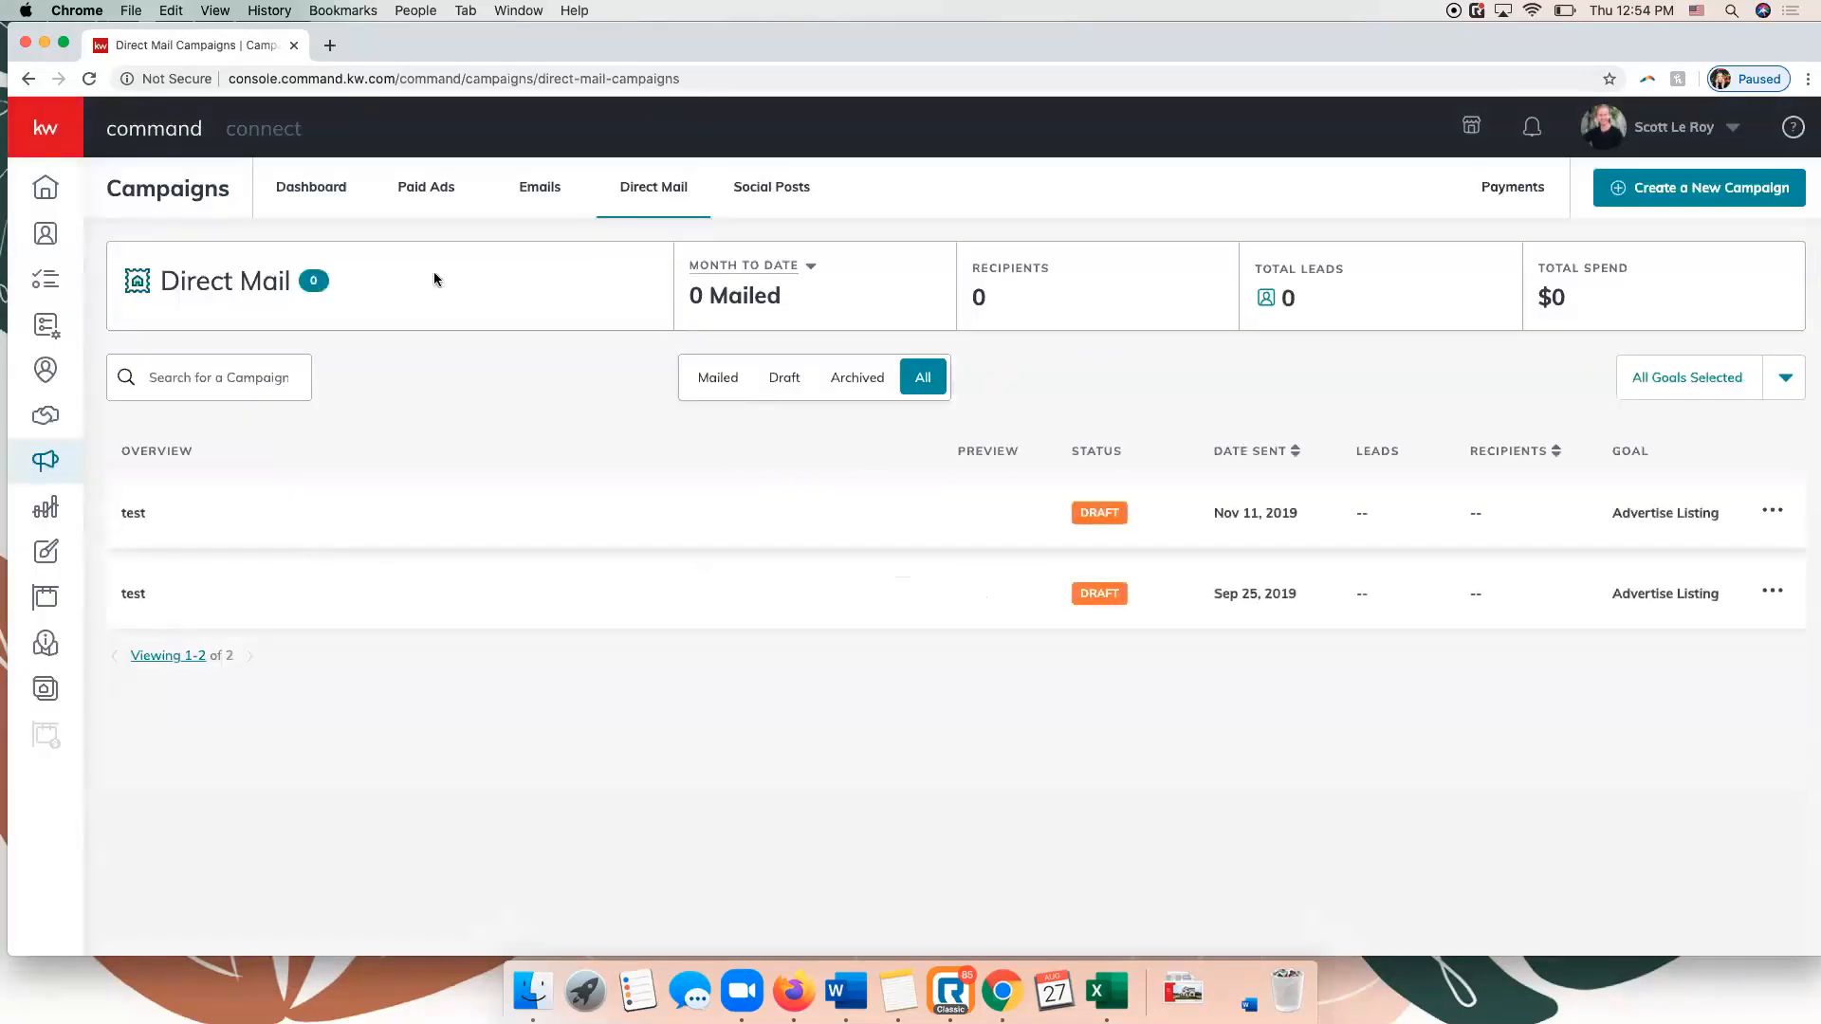
click(532, 188)
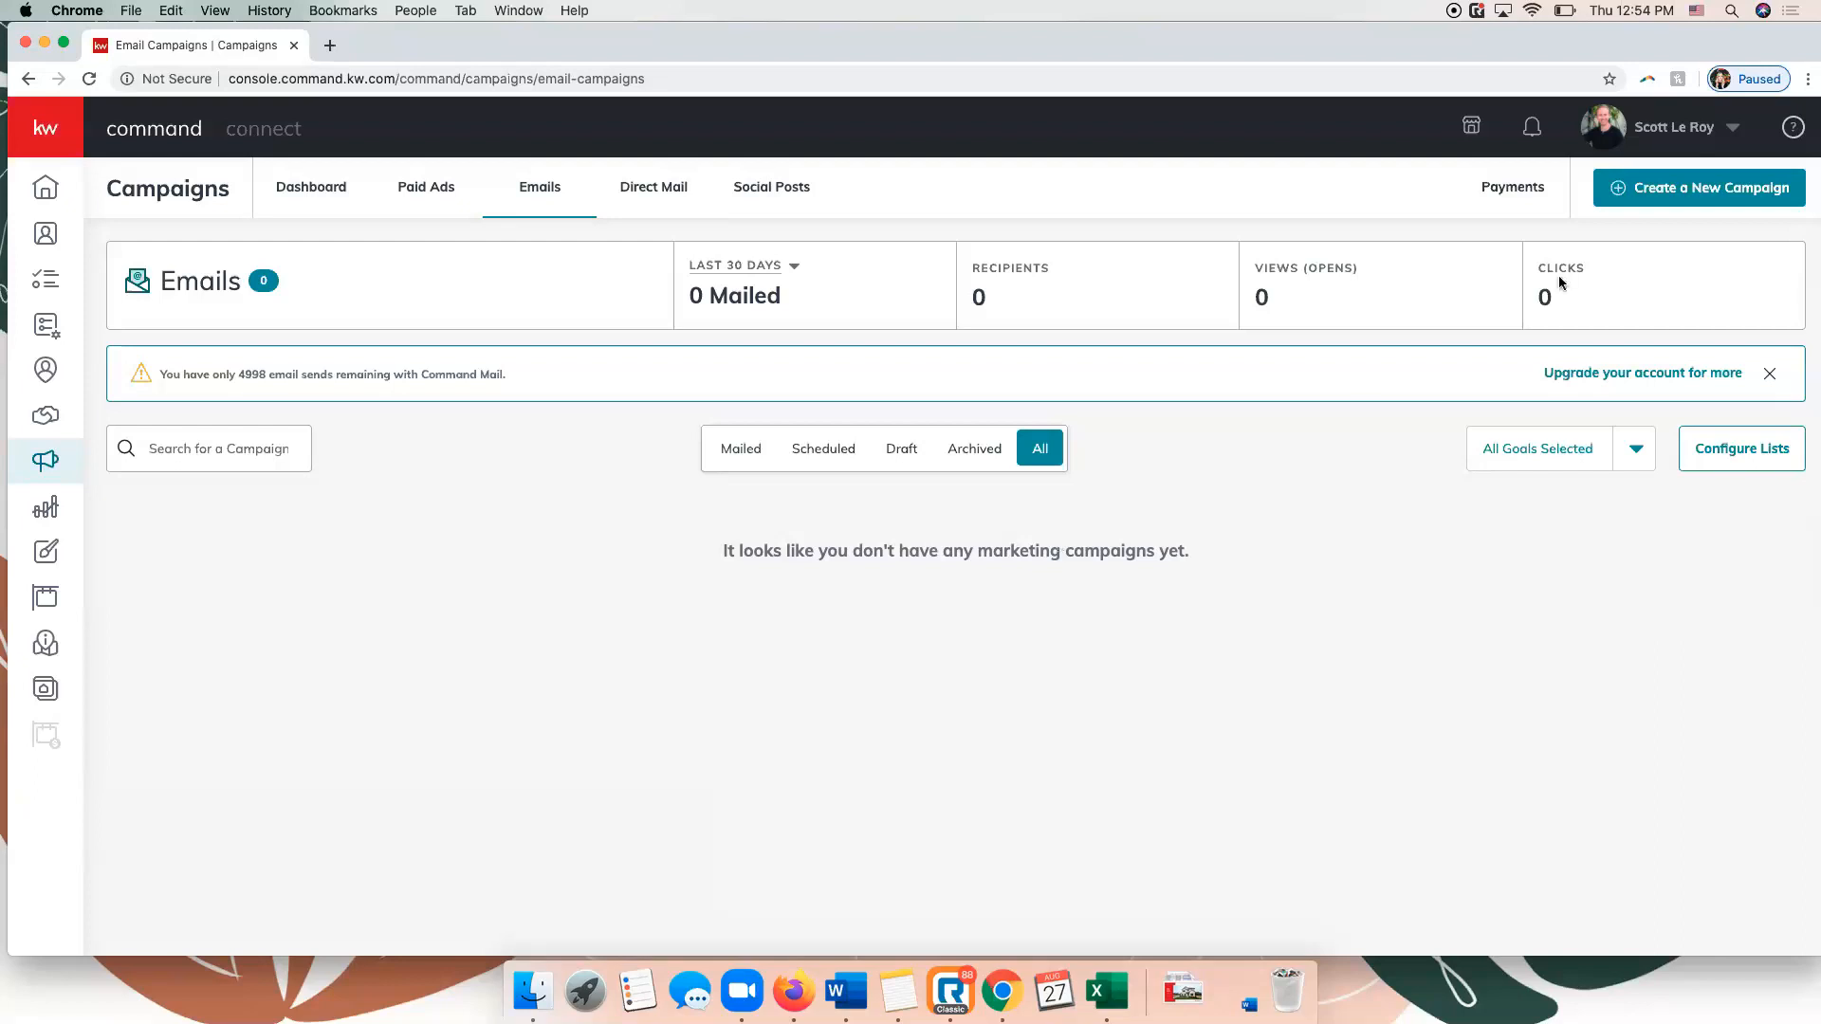
Set up a new email campaign named "Test" with the Advertise Listing goal, running through Command Email.
click(1672, 196)
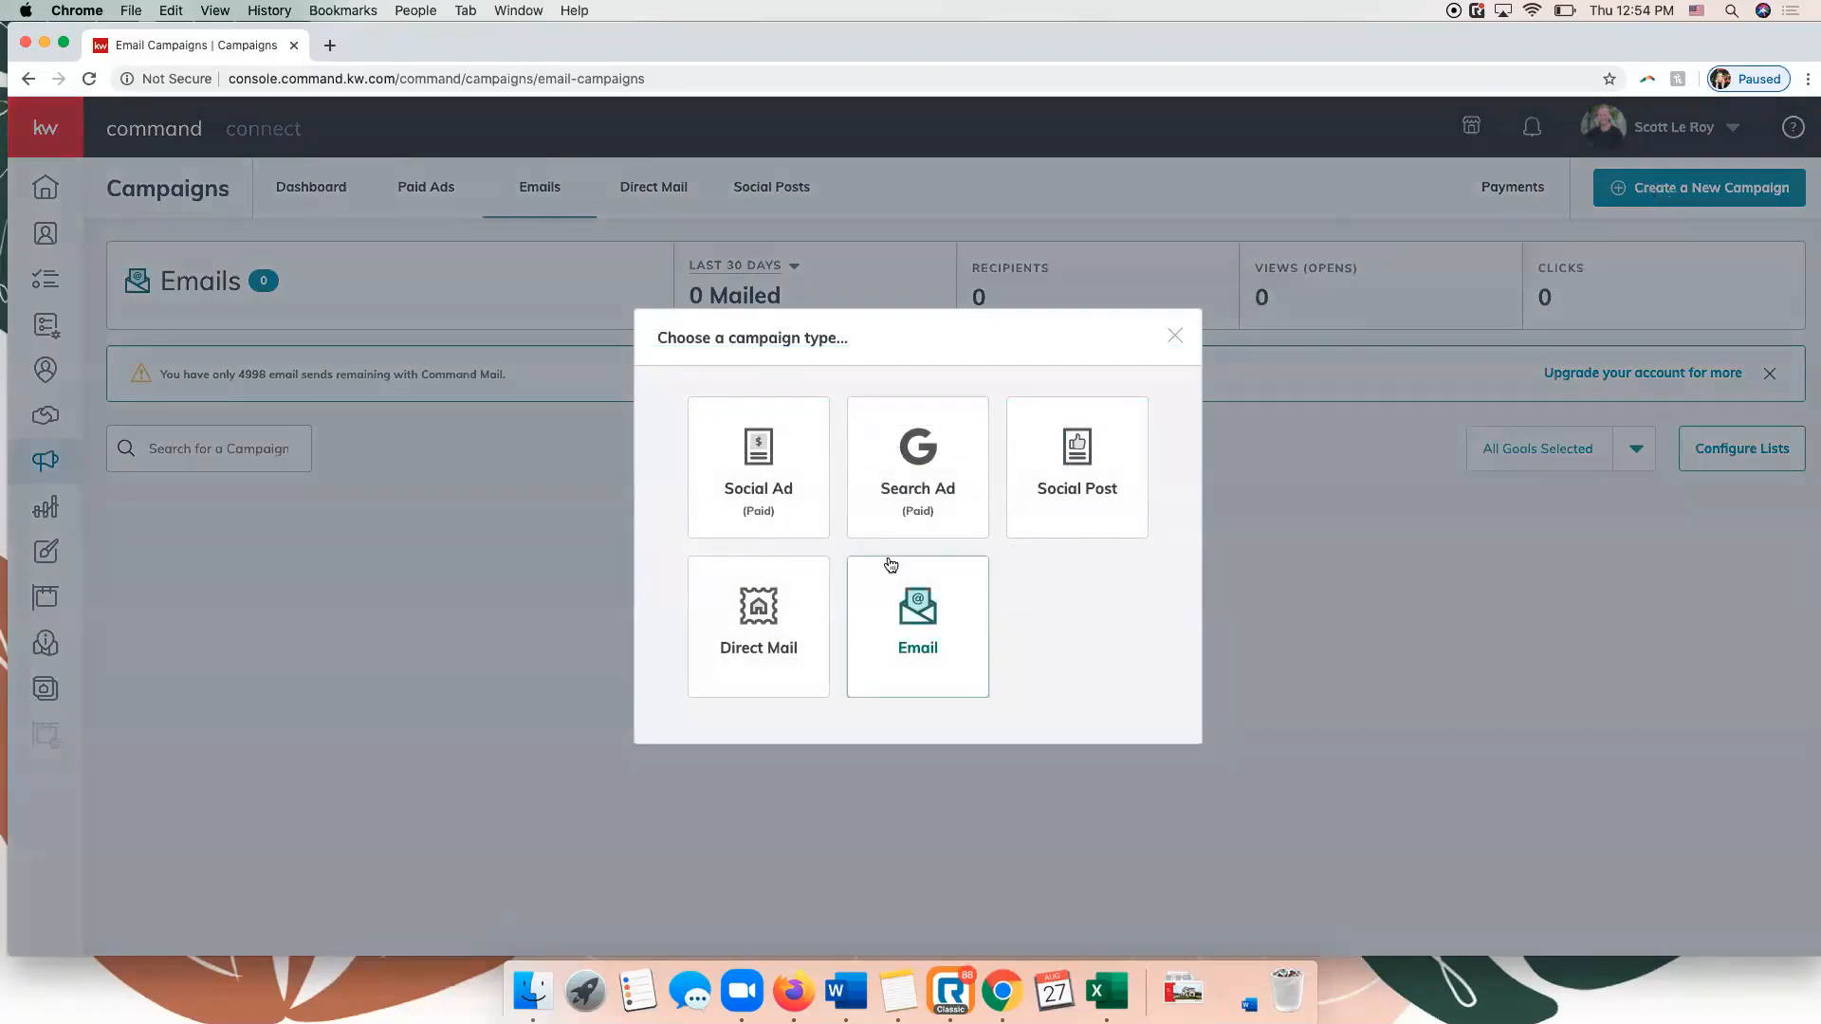
click(902, 607)
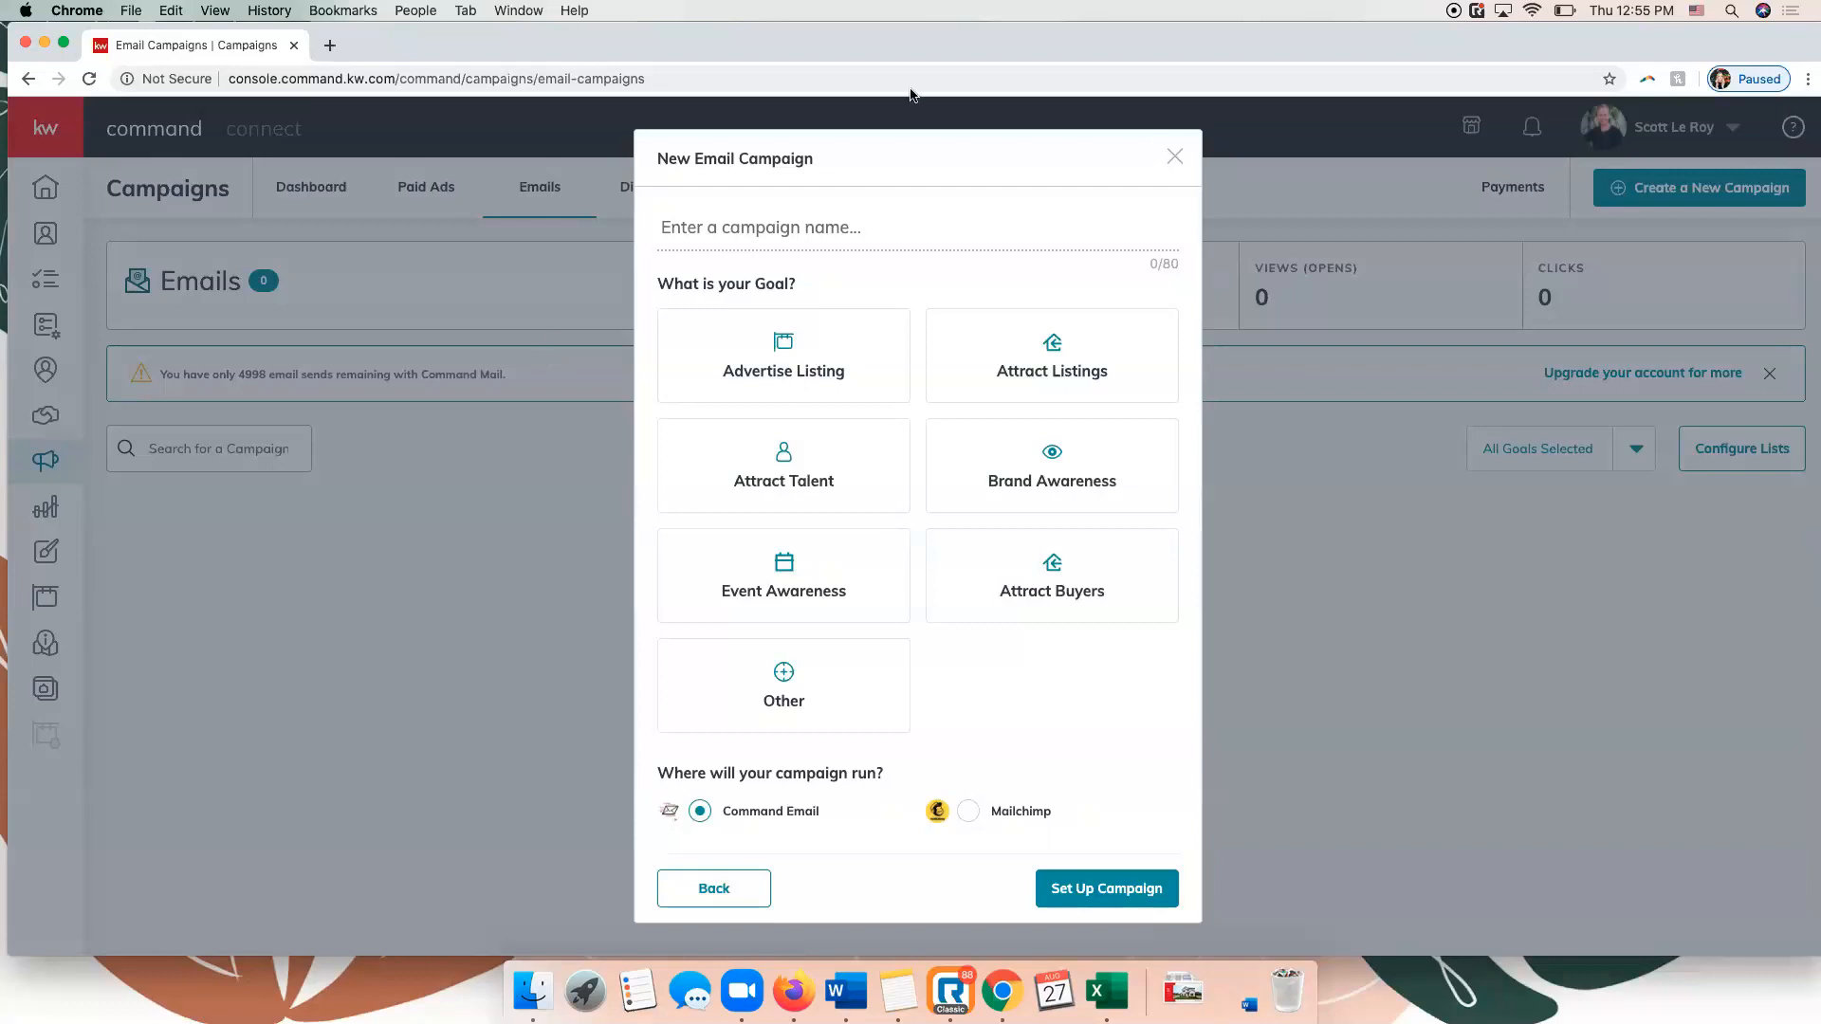
click(820, 228)
text(Test)
click(797, 376)
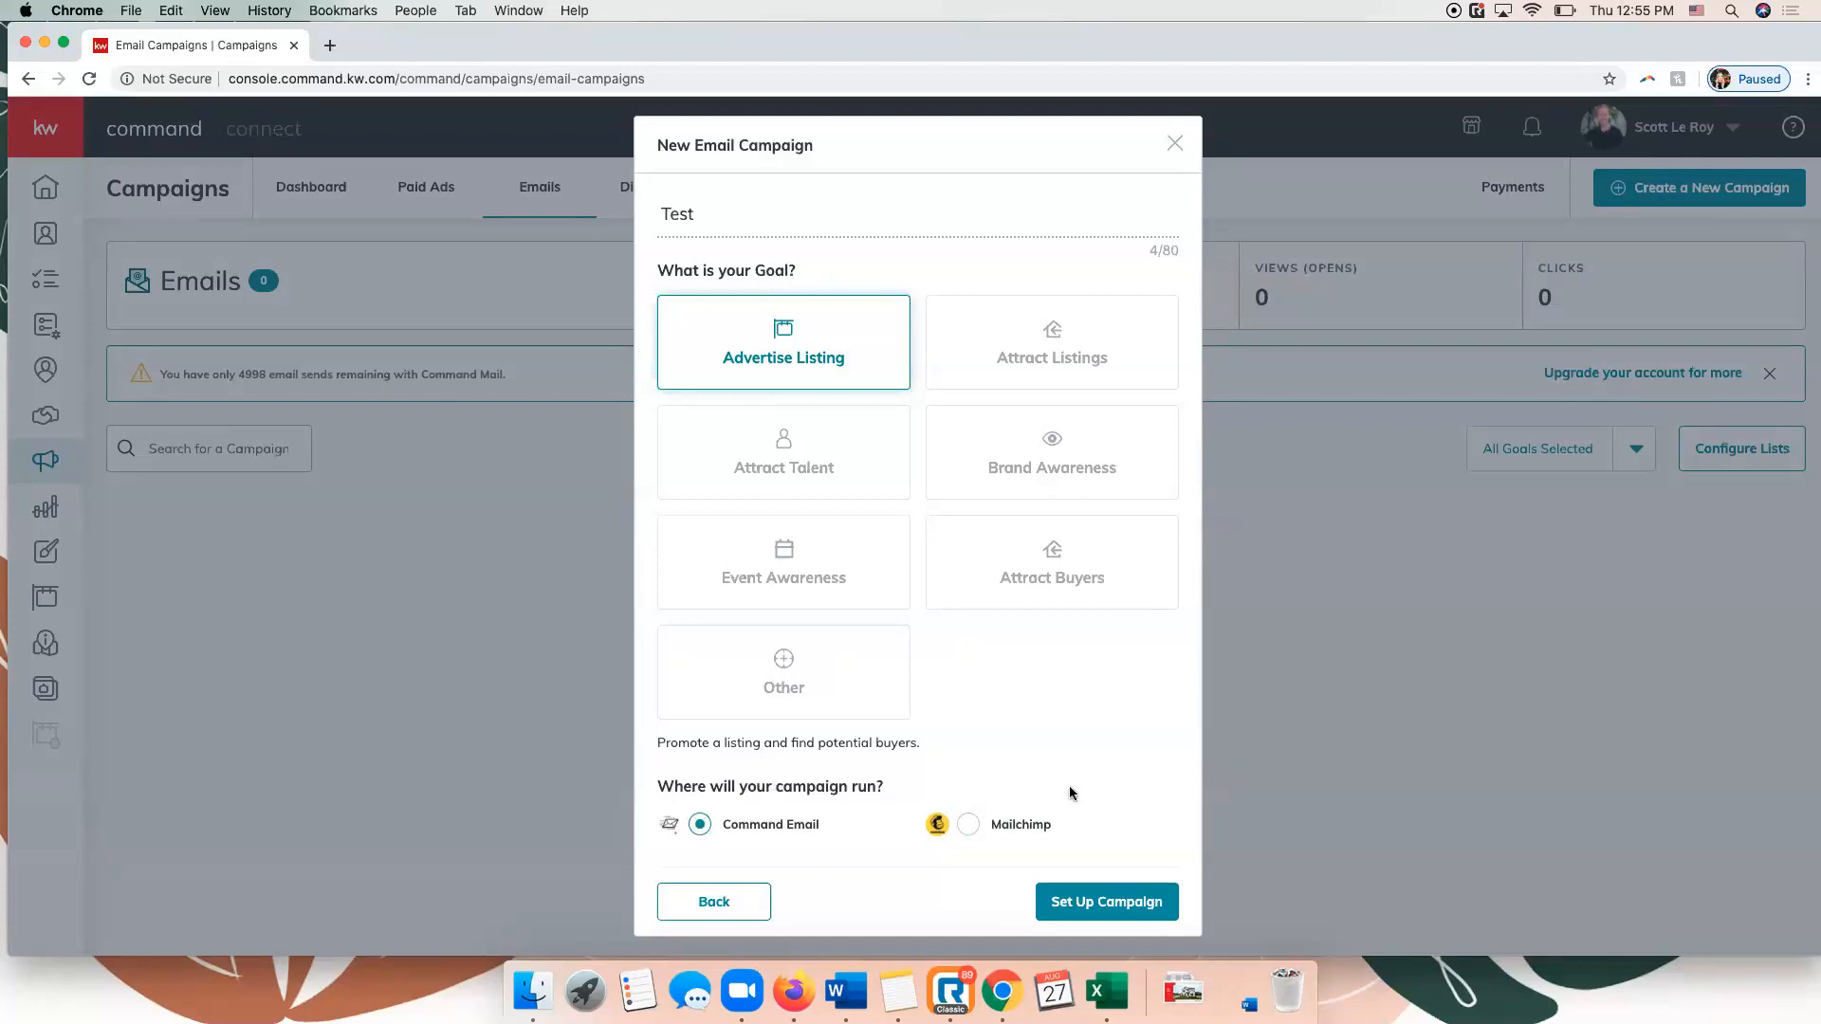
click(1136, 900)
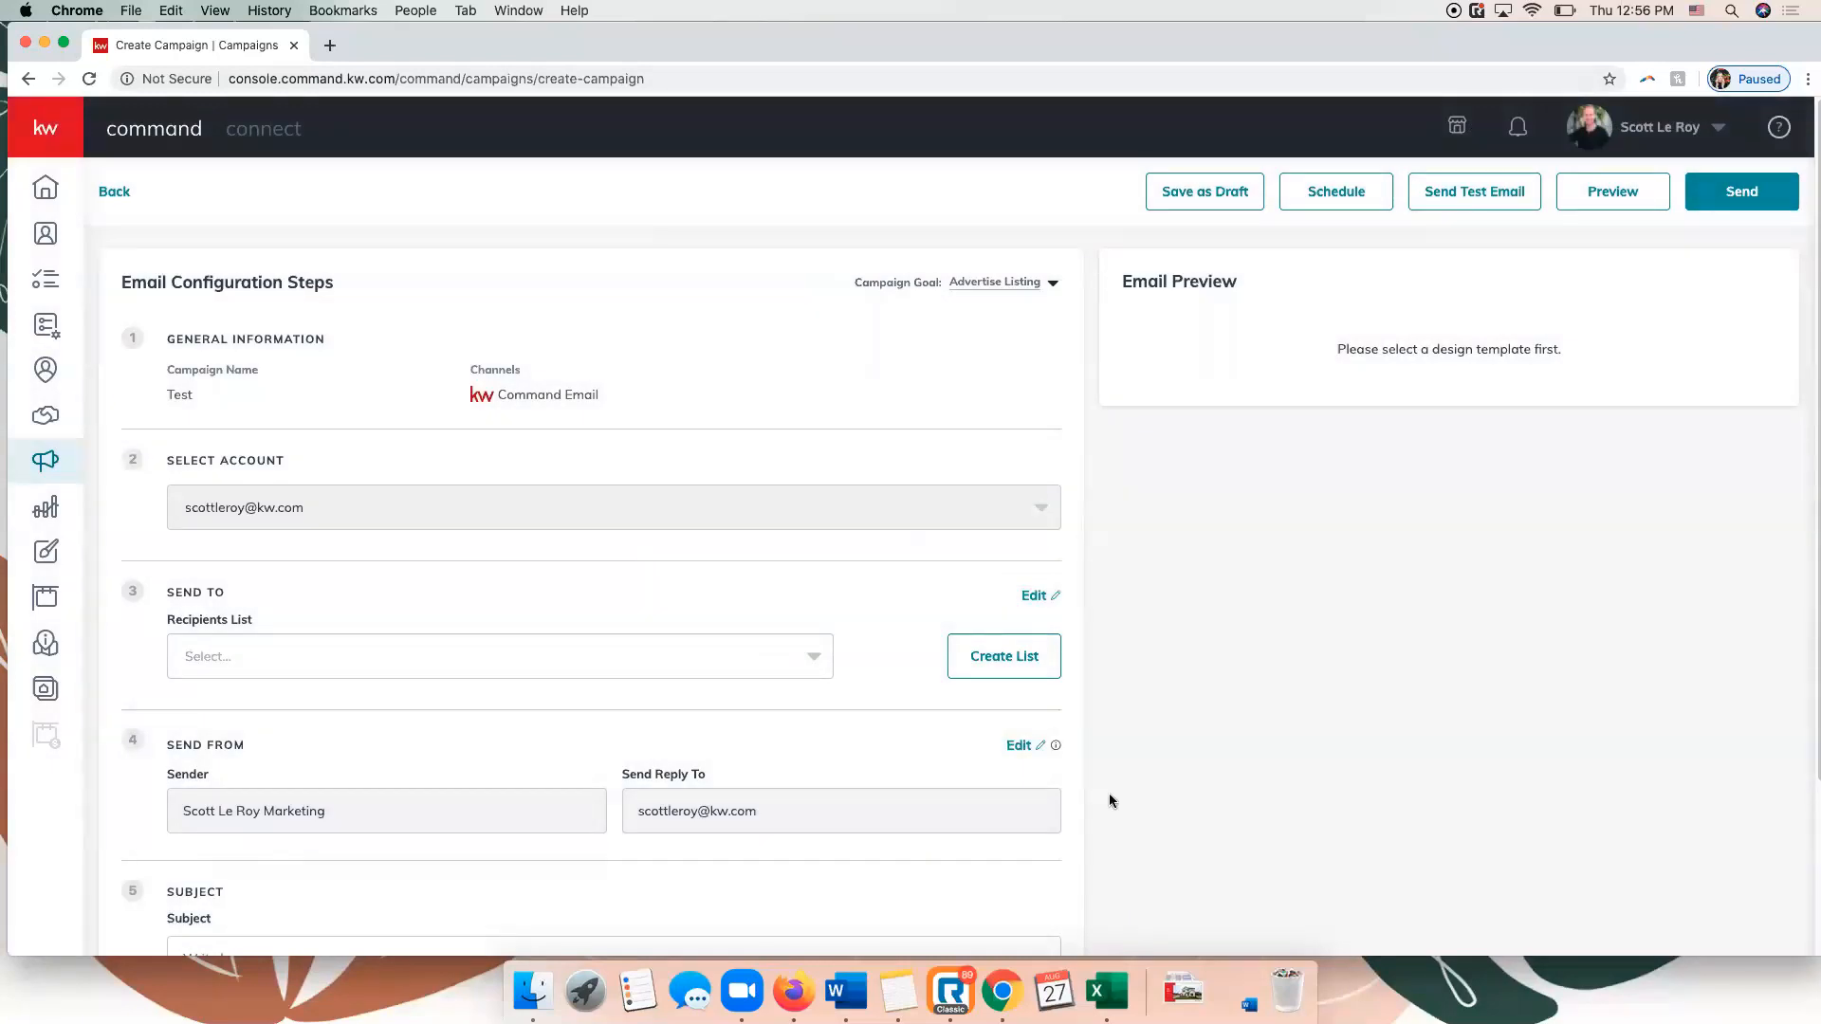
Examine the email configuration steps, from general information to content, and the available recipient lists.
scroll(642, 507, down, 3)
scroll(642, 508, up, 3)
scroll(593, 512, down, 1)
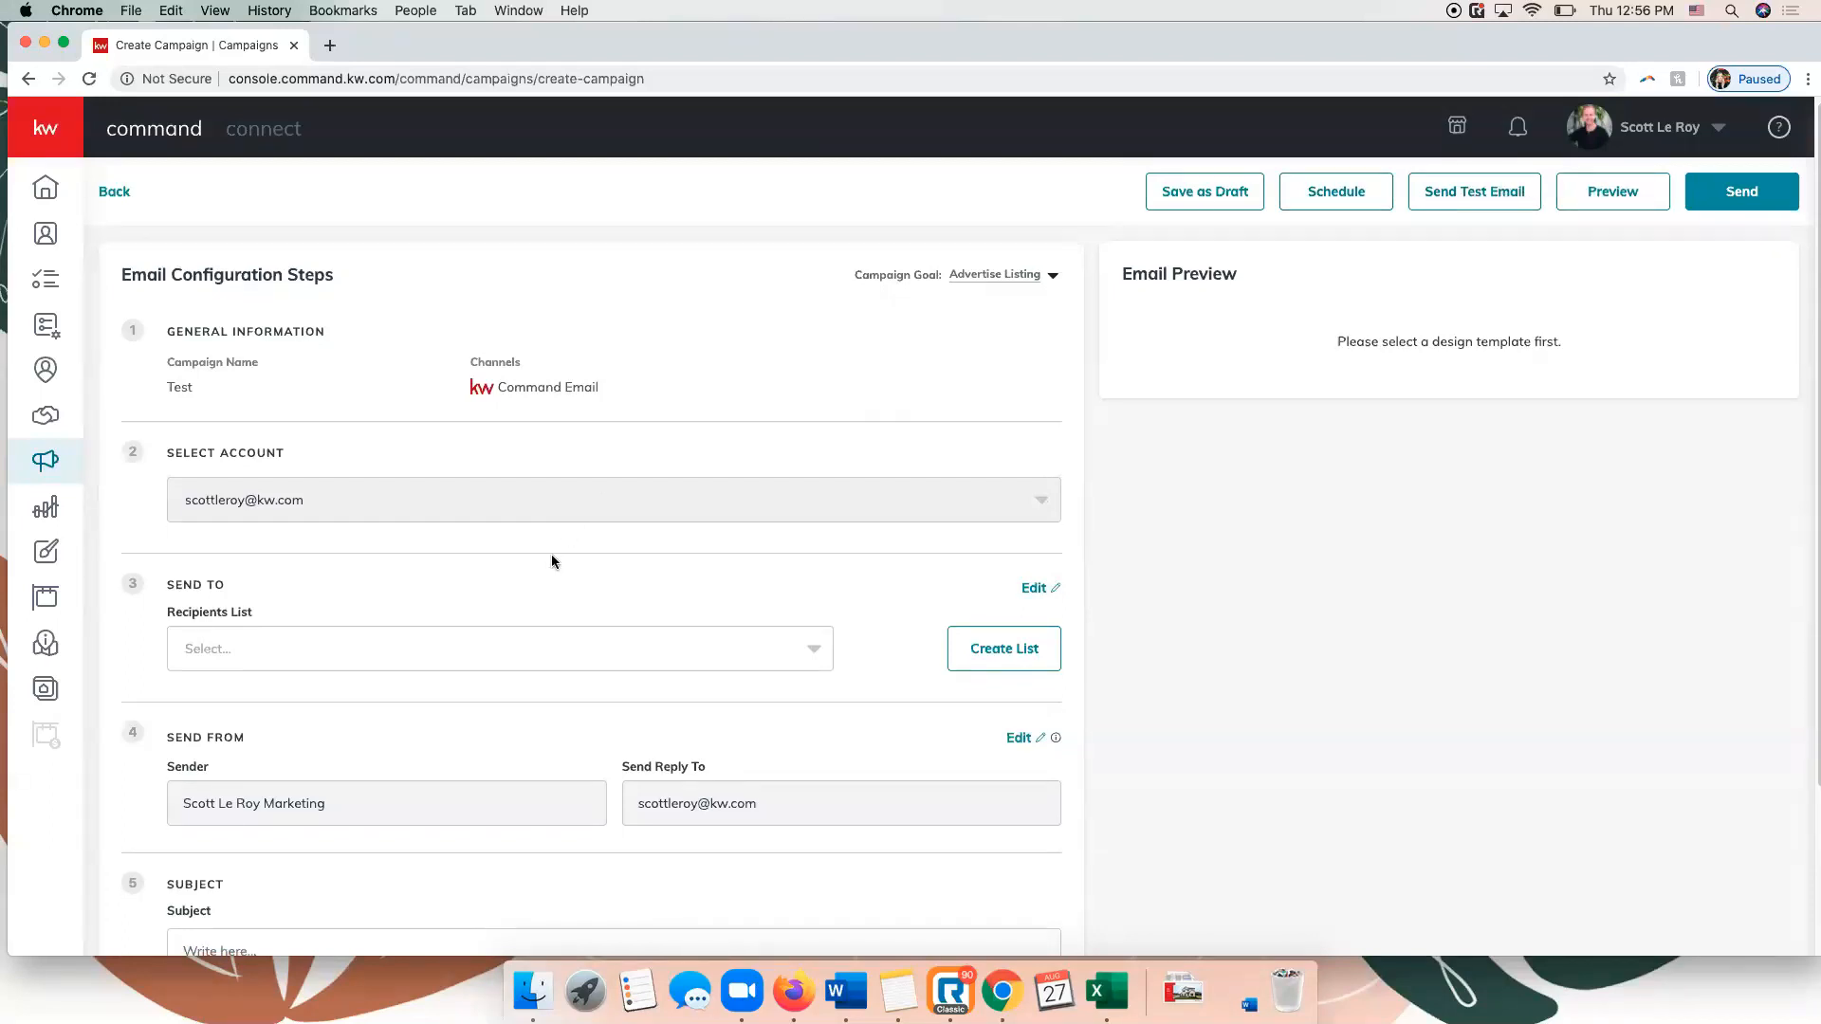
scroll(521, 515, down, 2)
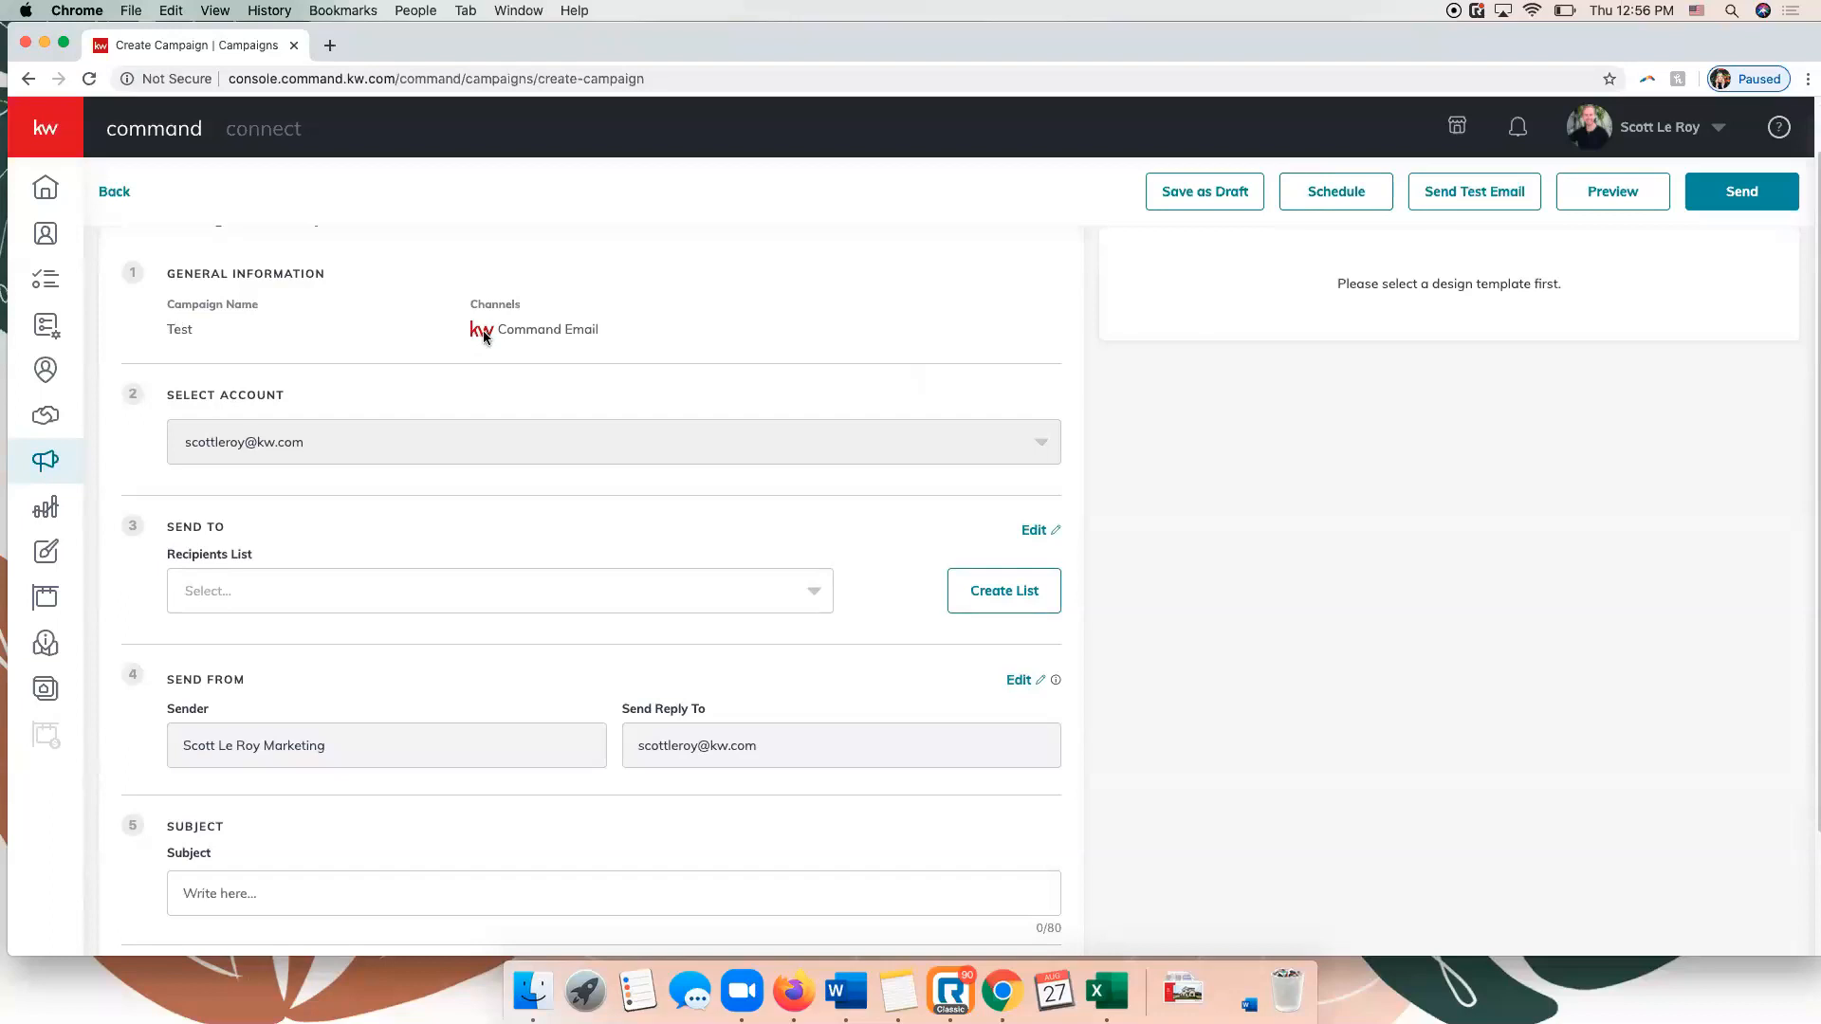
scroll(486, 337, down, 1)
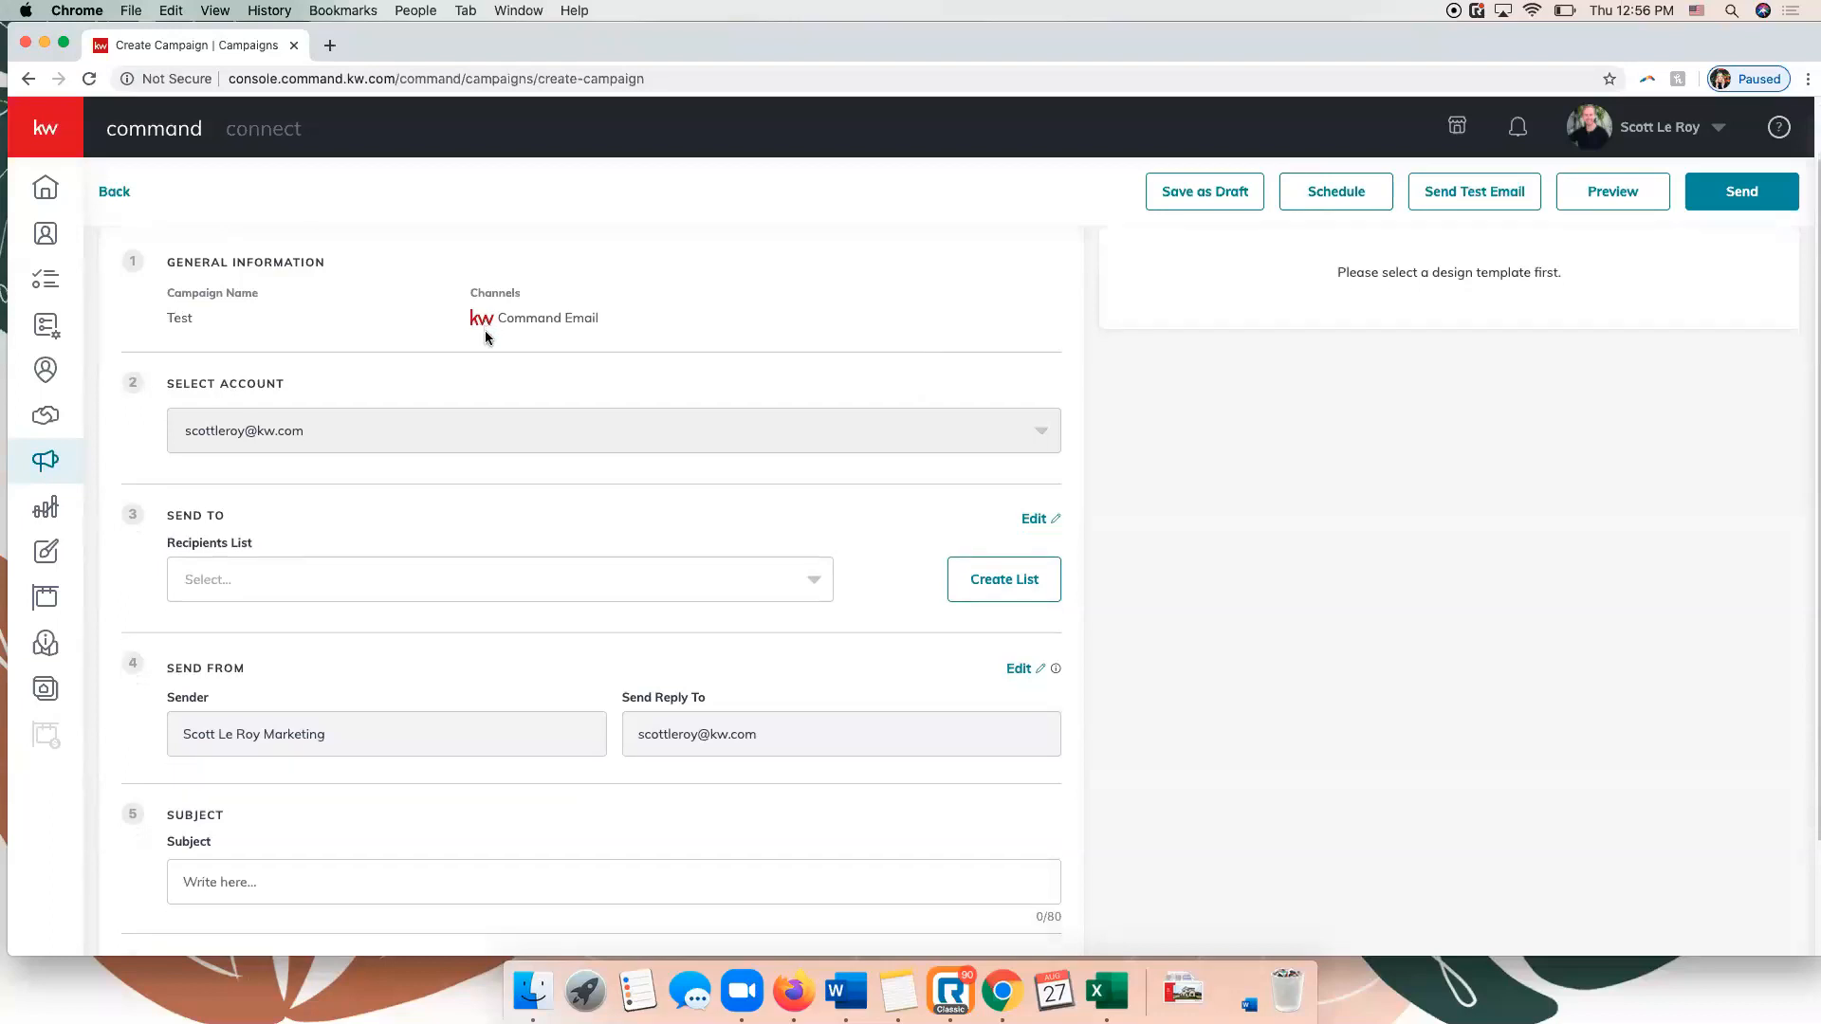
scroll(482, 334, down, 2)
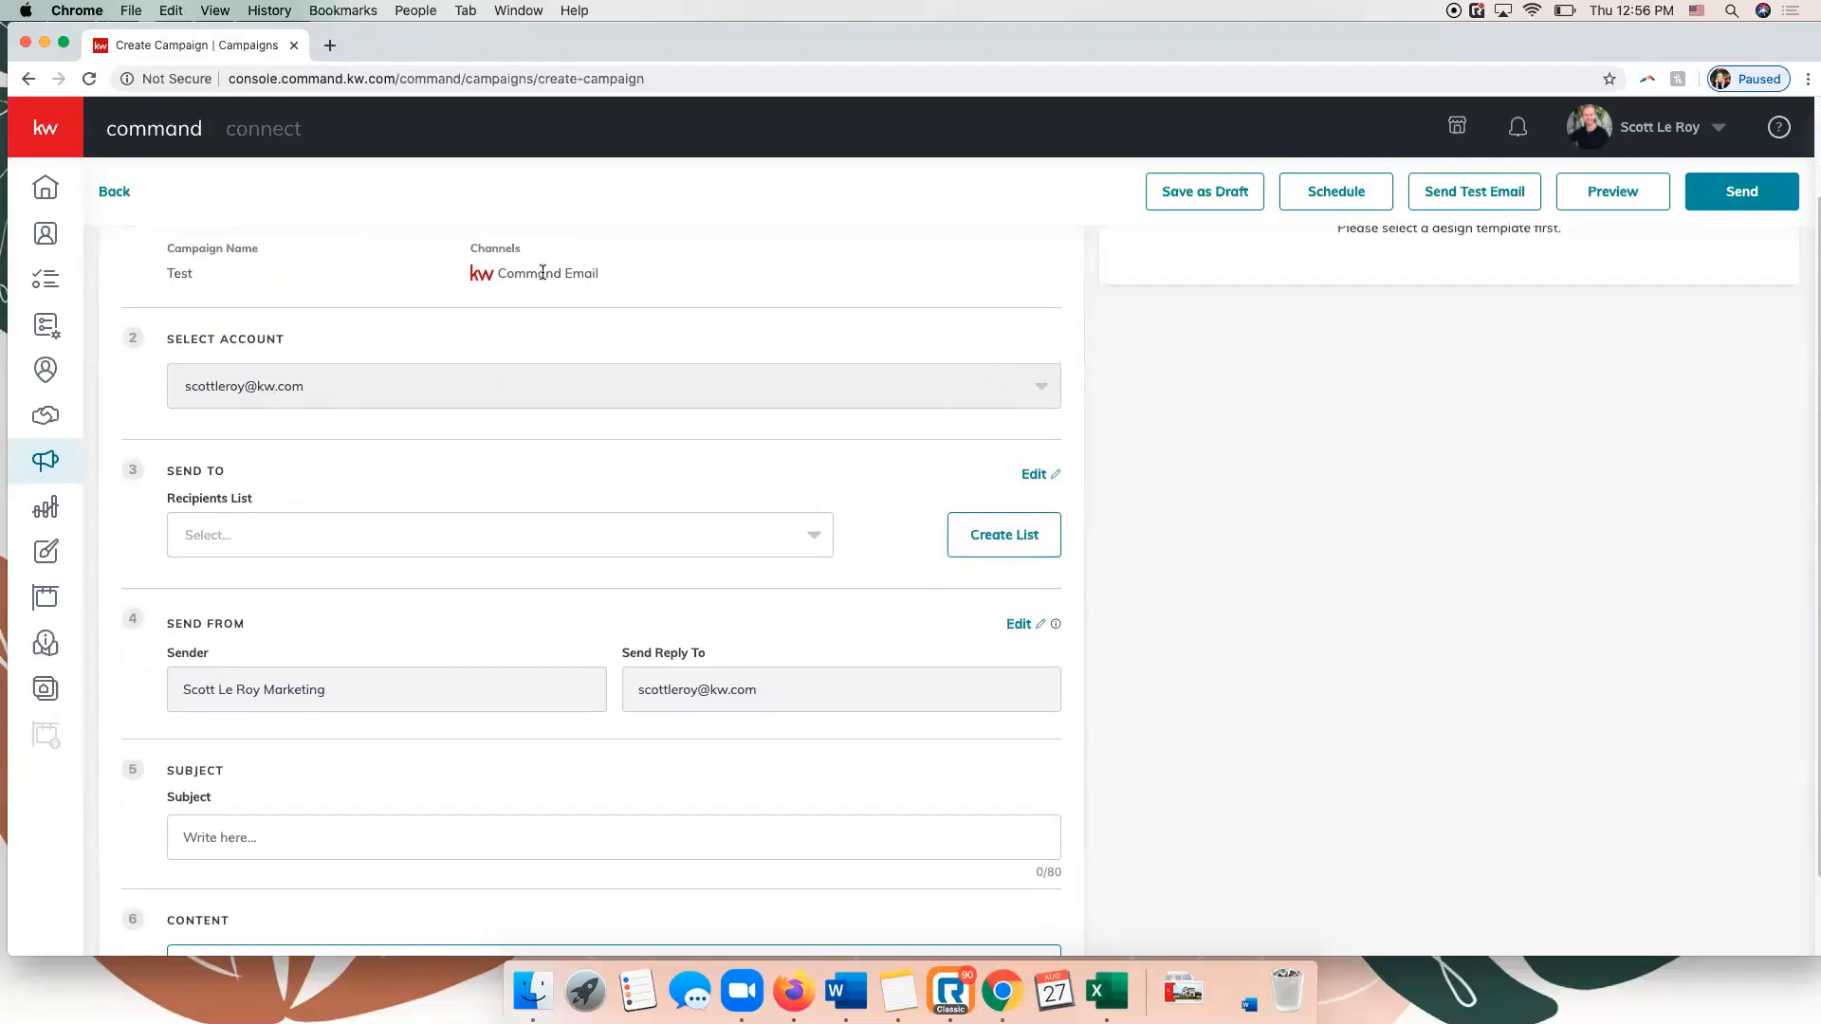
scroll(539, 275, down, 1)
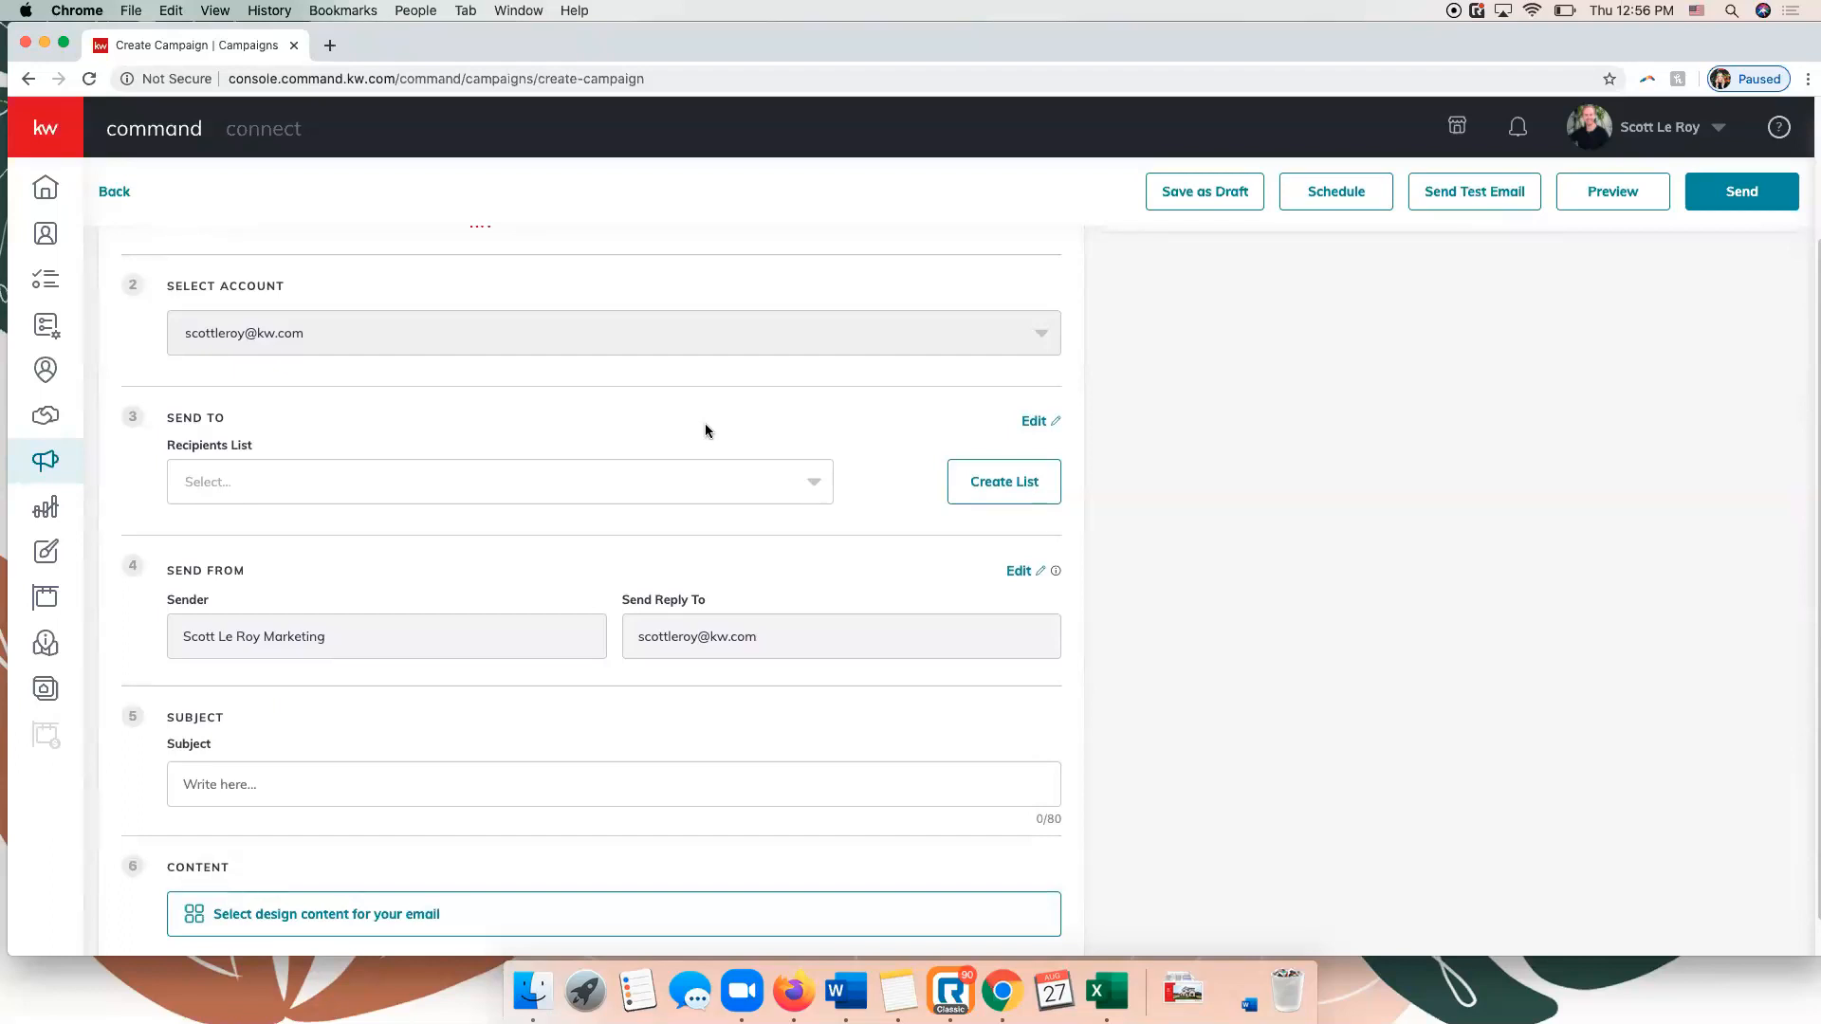
click(763, 480)
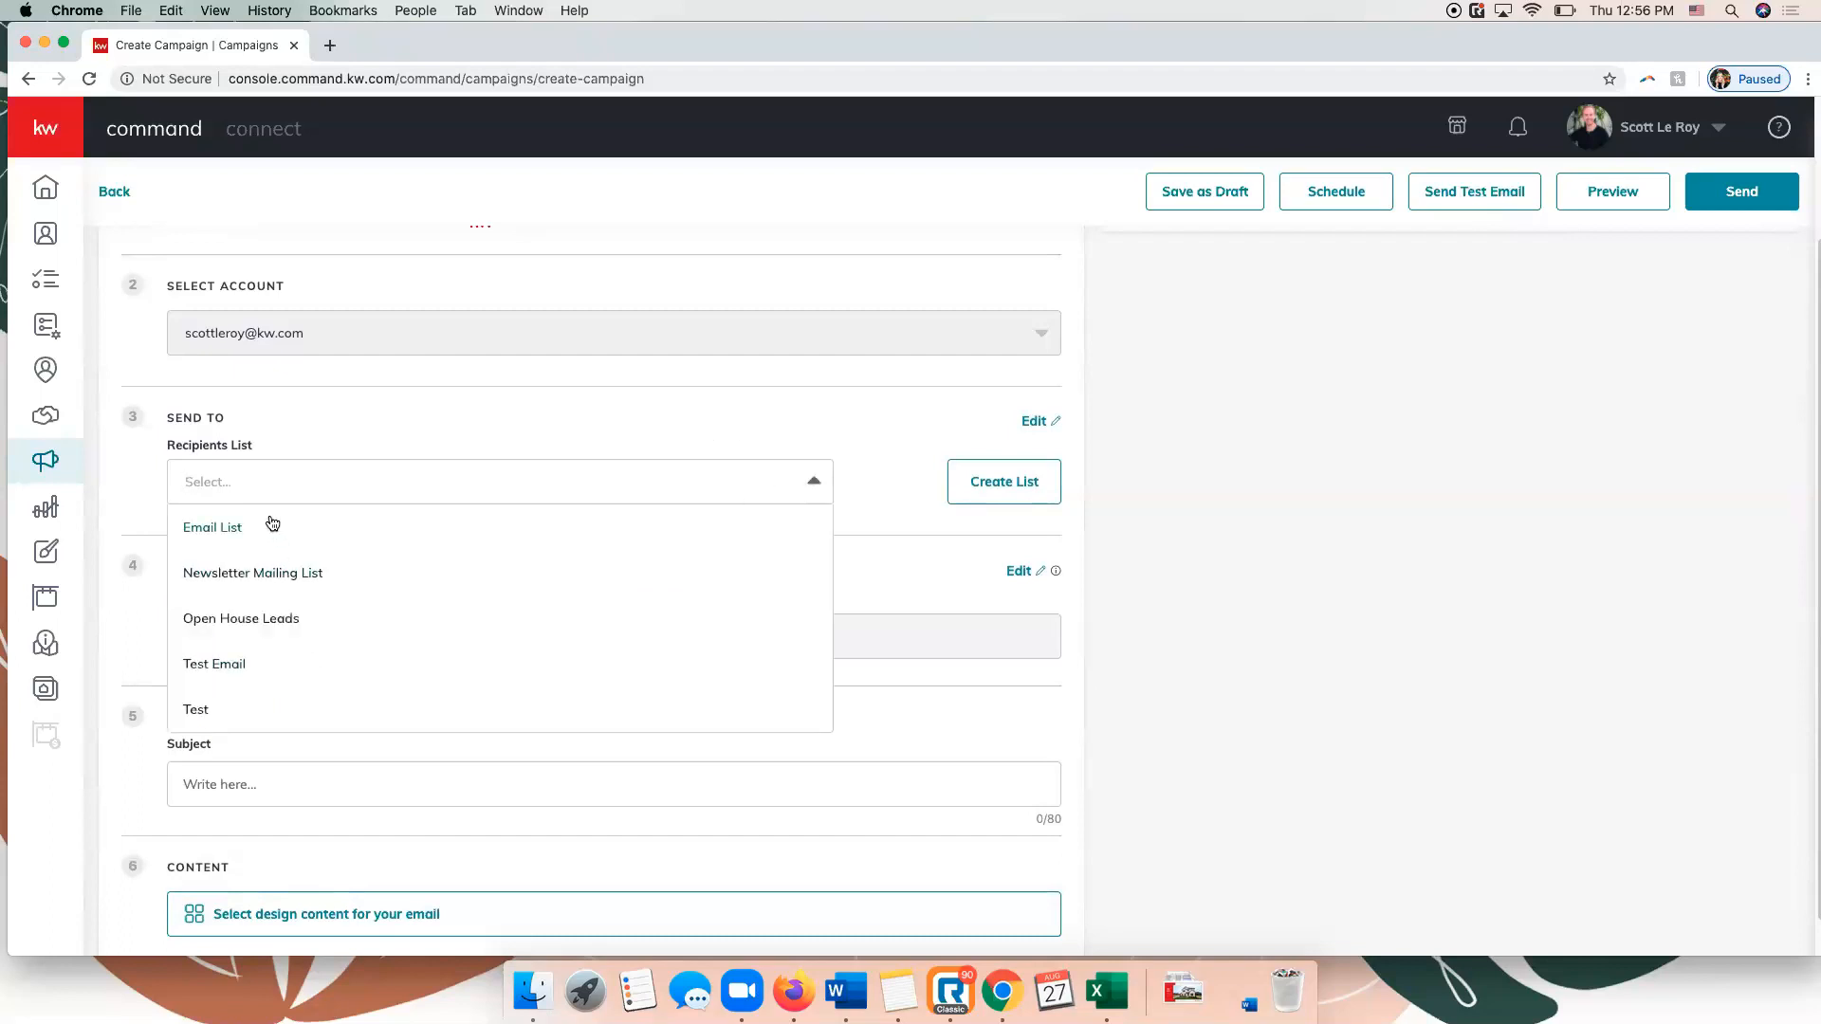
scroll(272, 523, down, 1)
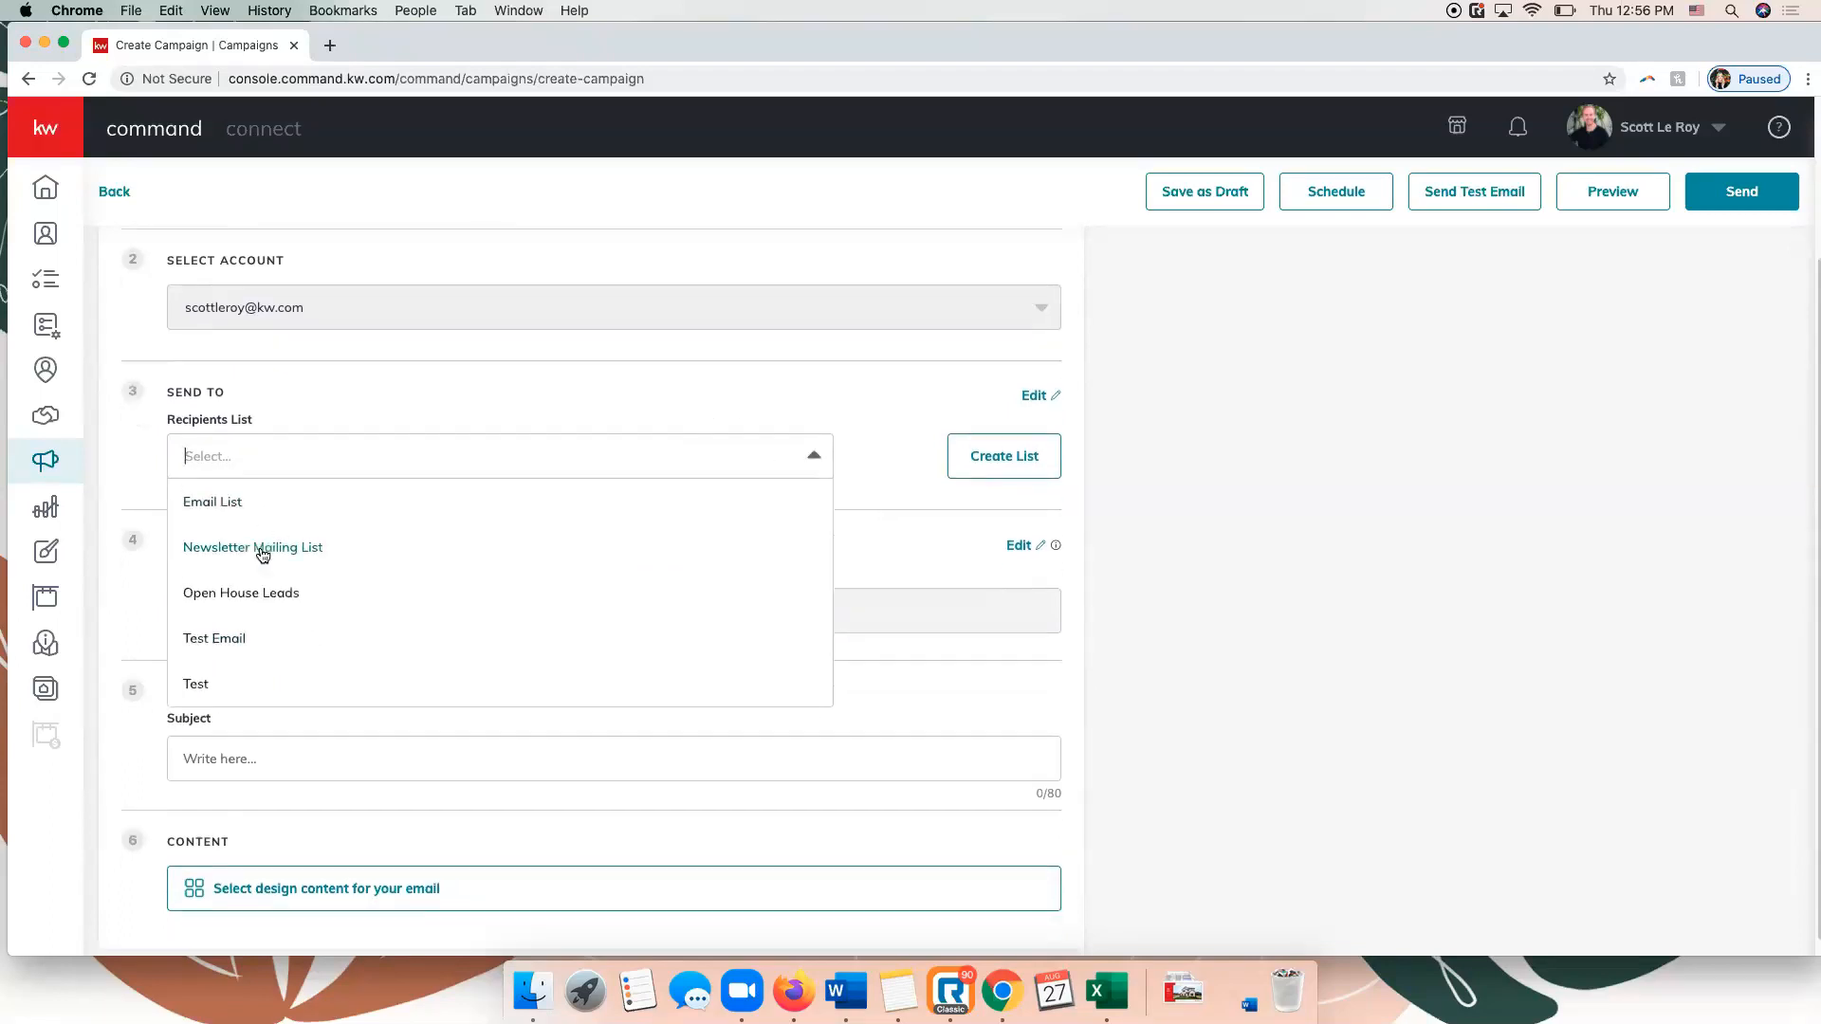
click(438, 383)
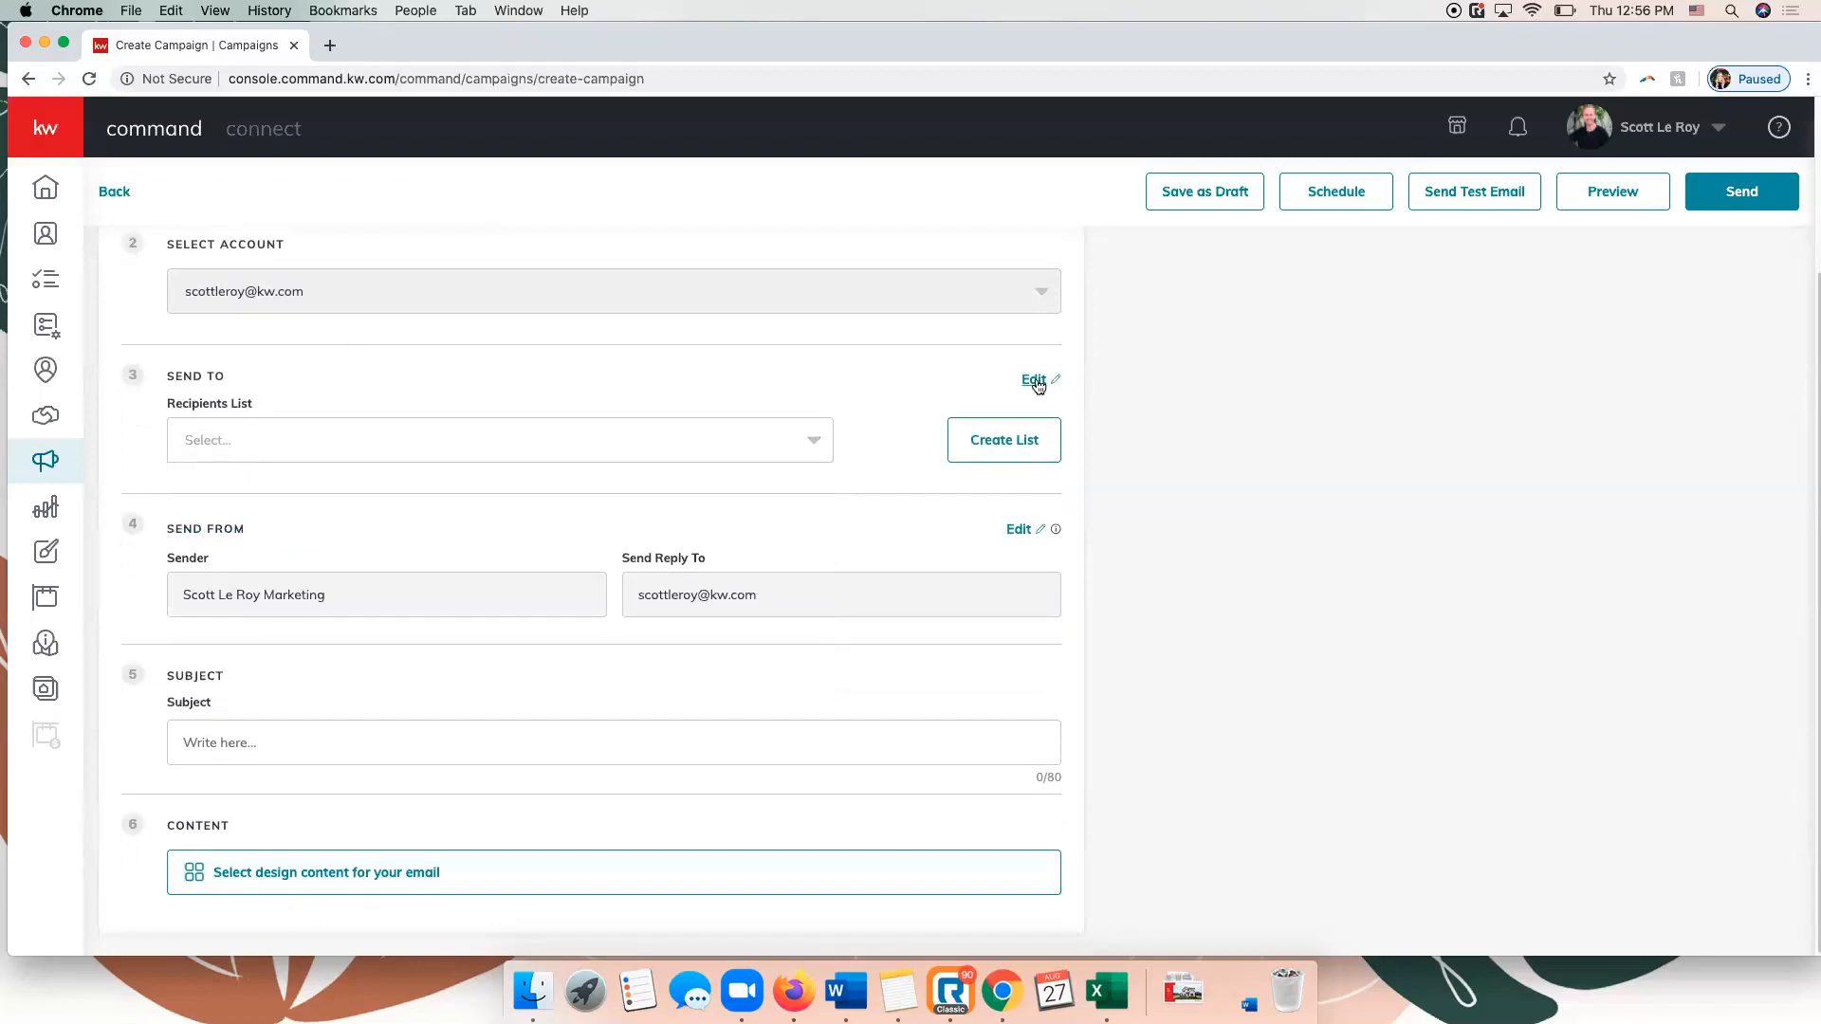
Start a new recipients list for the email and name it "Test List 8.27".
click(1025, 444)
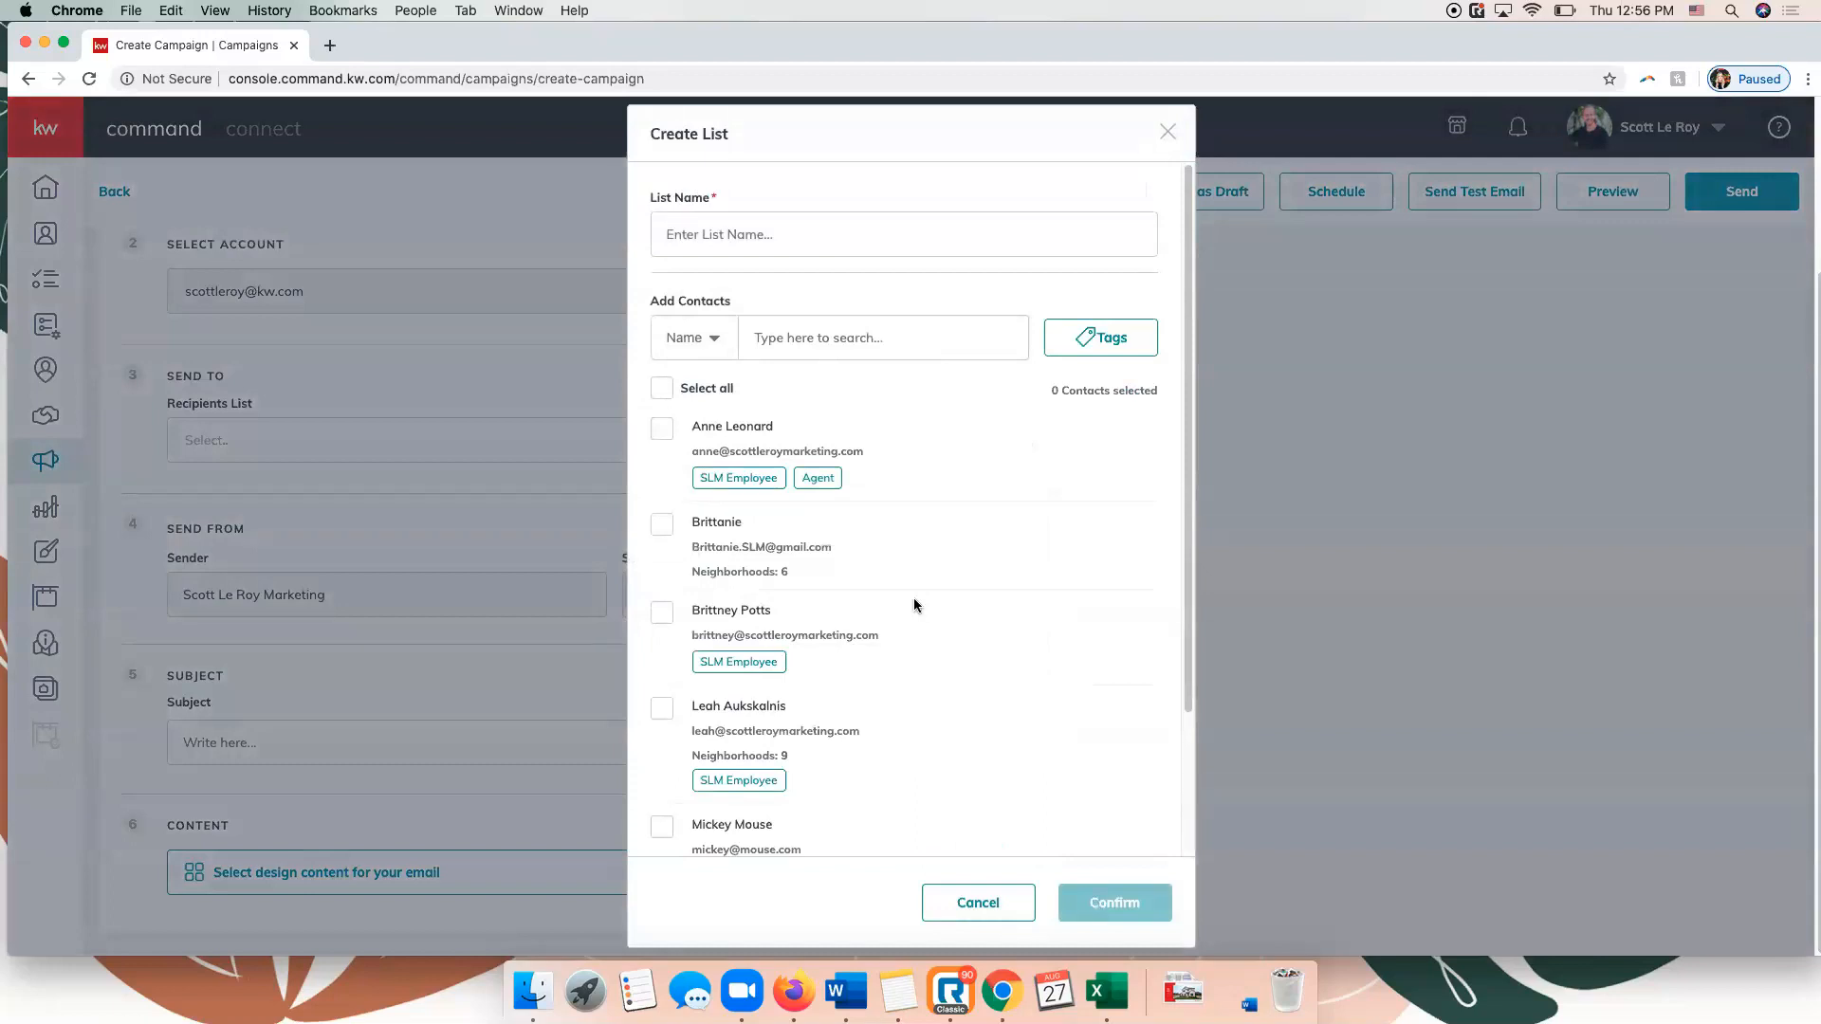
click(780, 251)
text(Test List 8.27)
Add all available contacts to the new recipients list, save it, and check it among the available recipient lists.
scroll(731, 522, down, 3)
scroll(730, 522, up, 3)
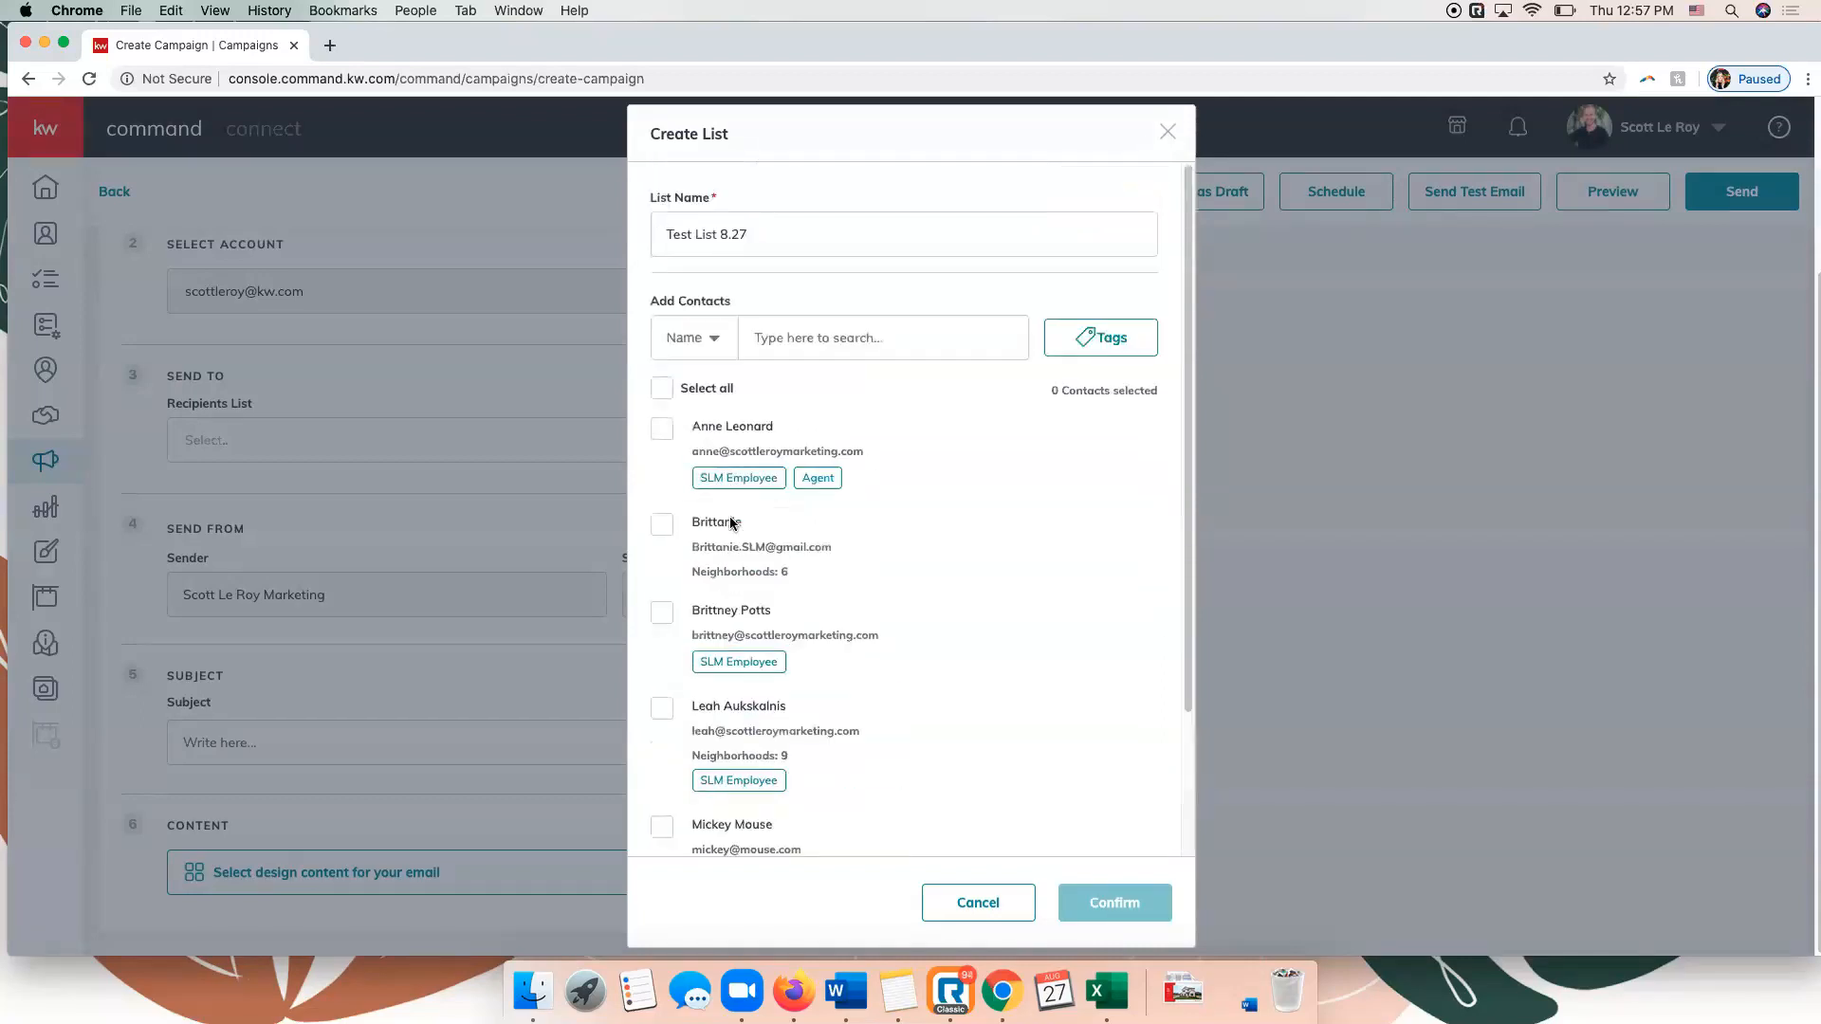
click(717, 340)
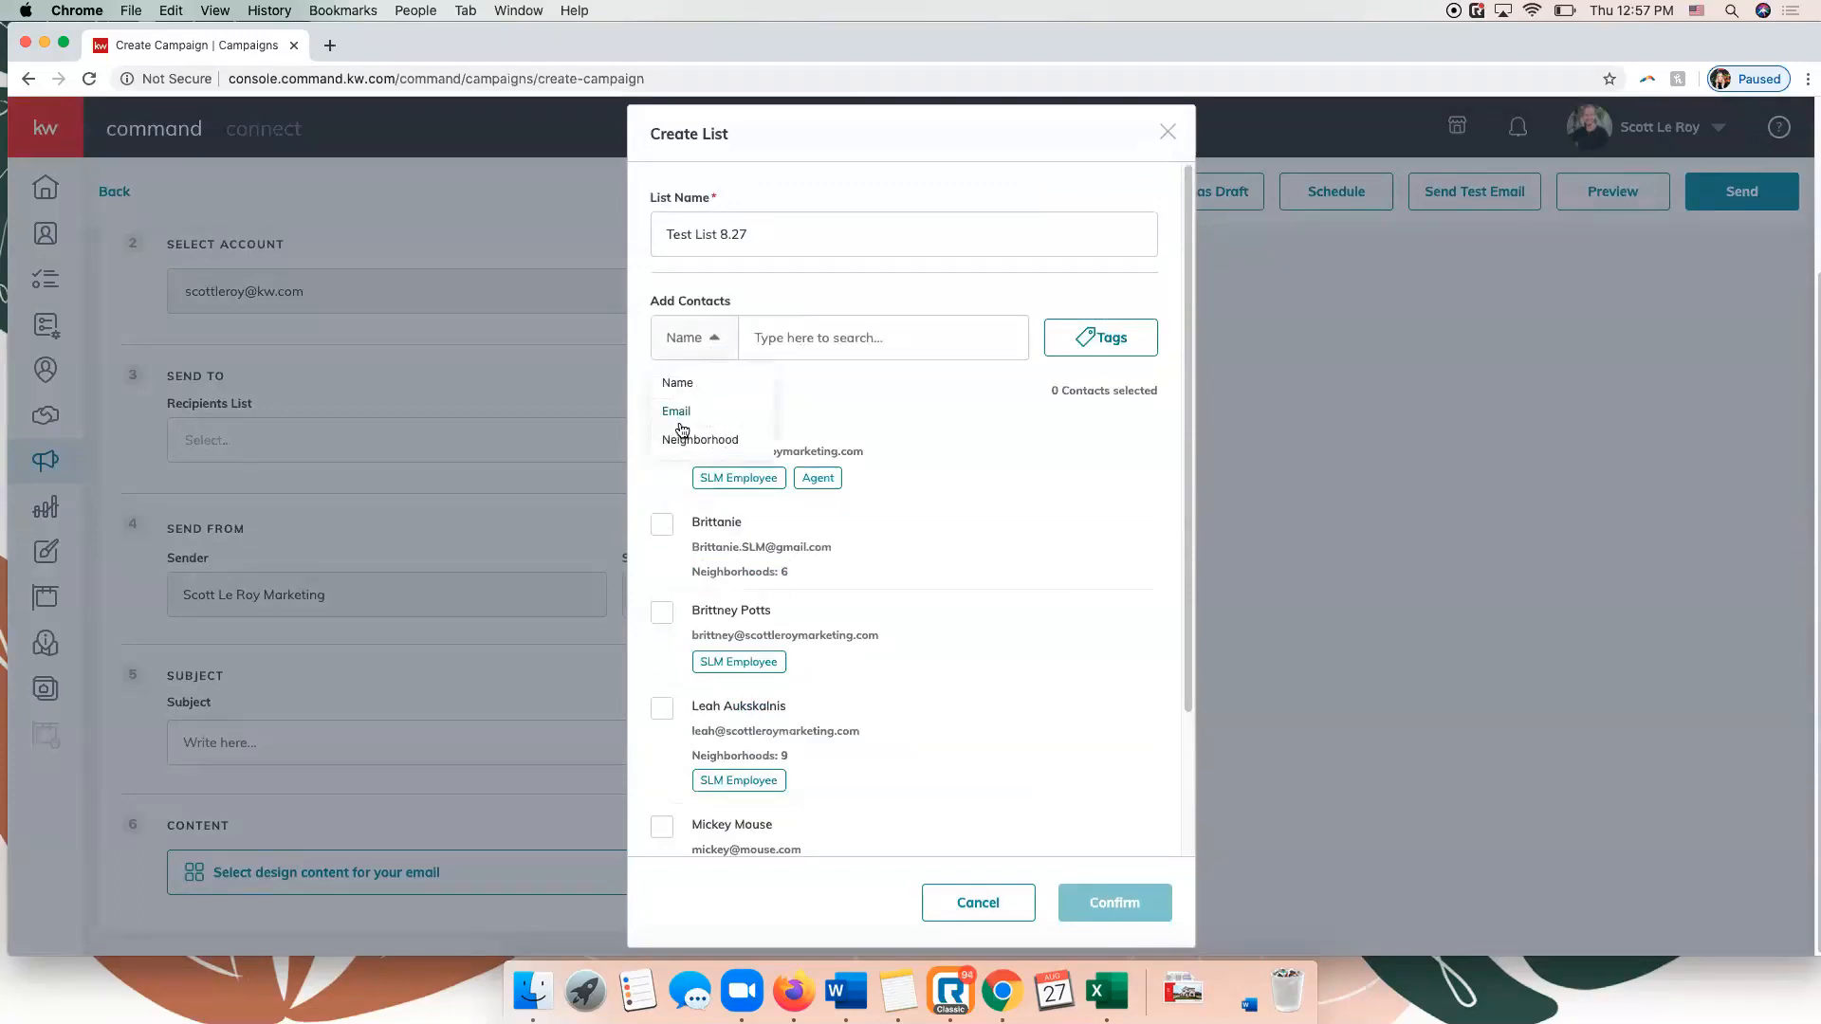
click(714, 340)
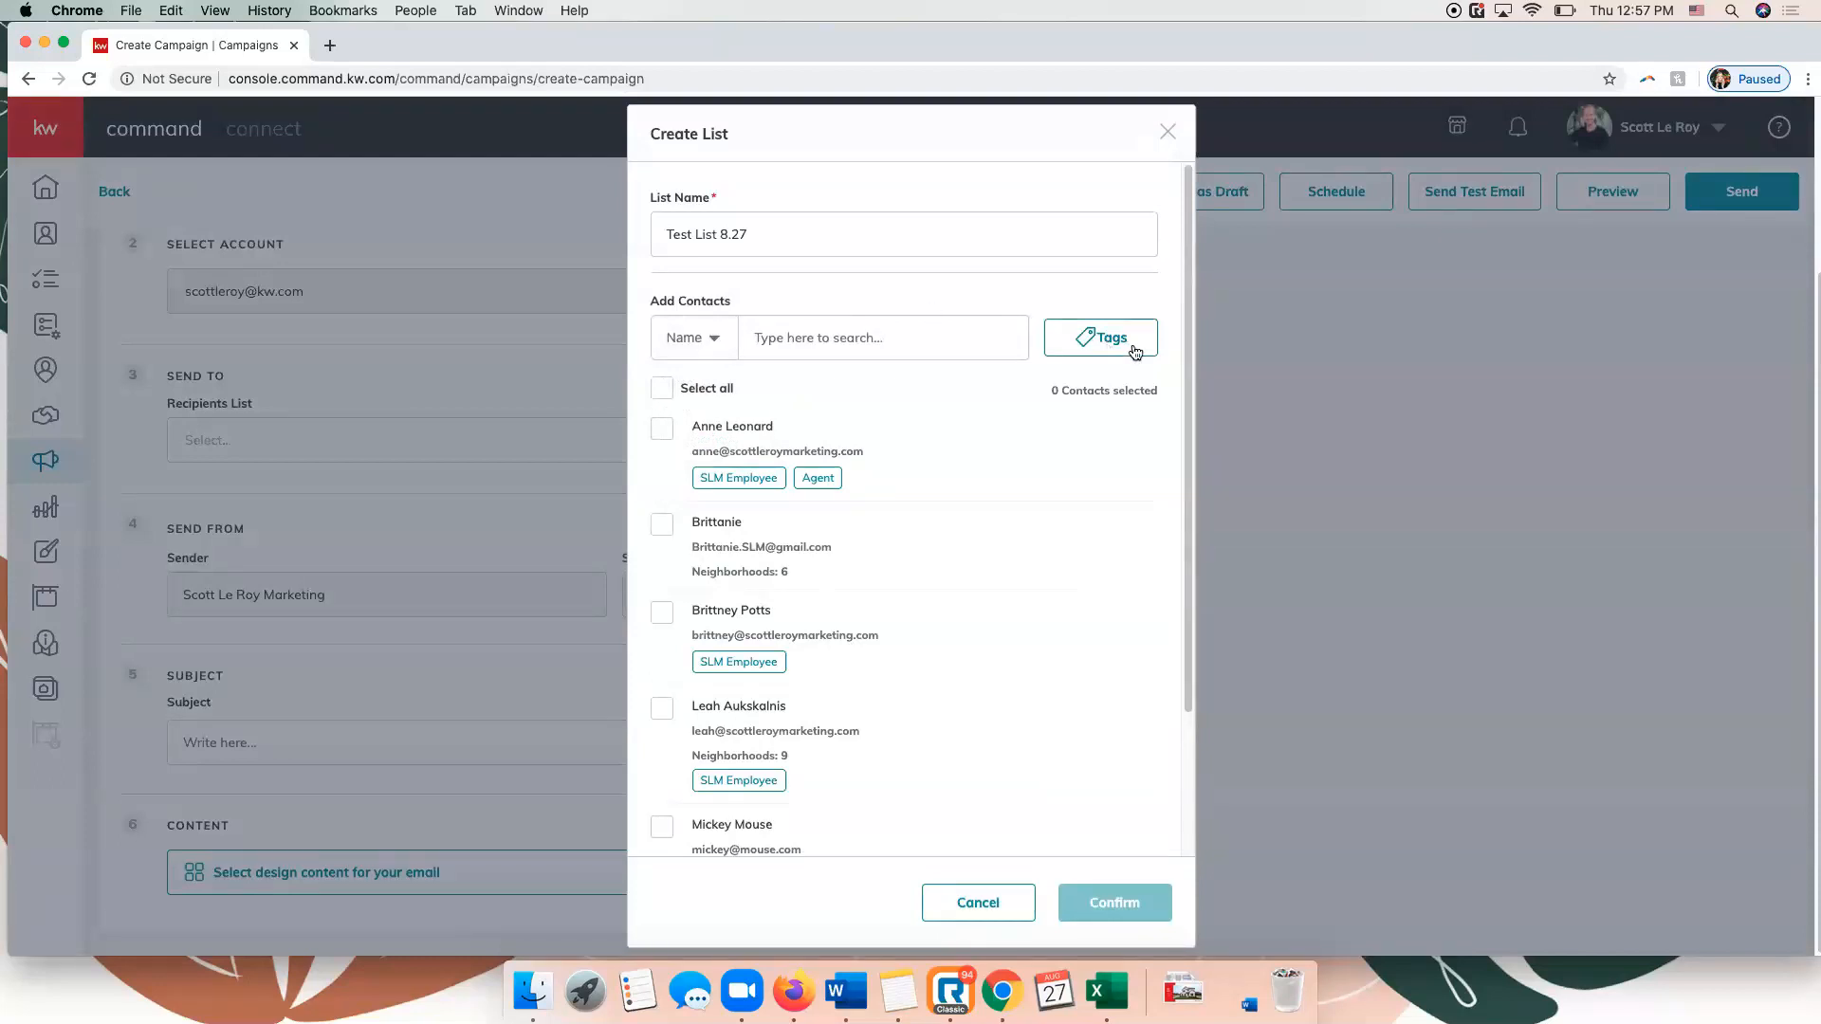
click(664, 389)
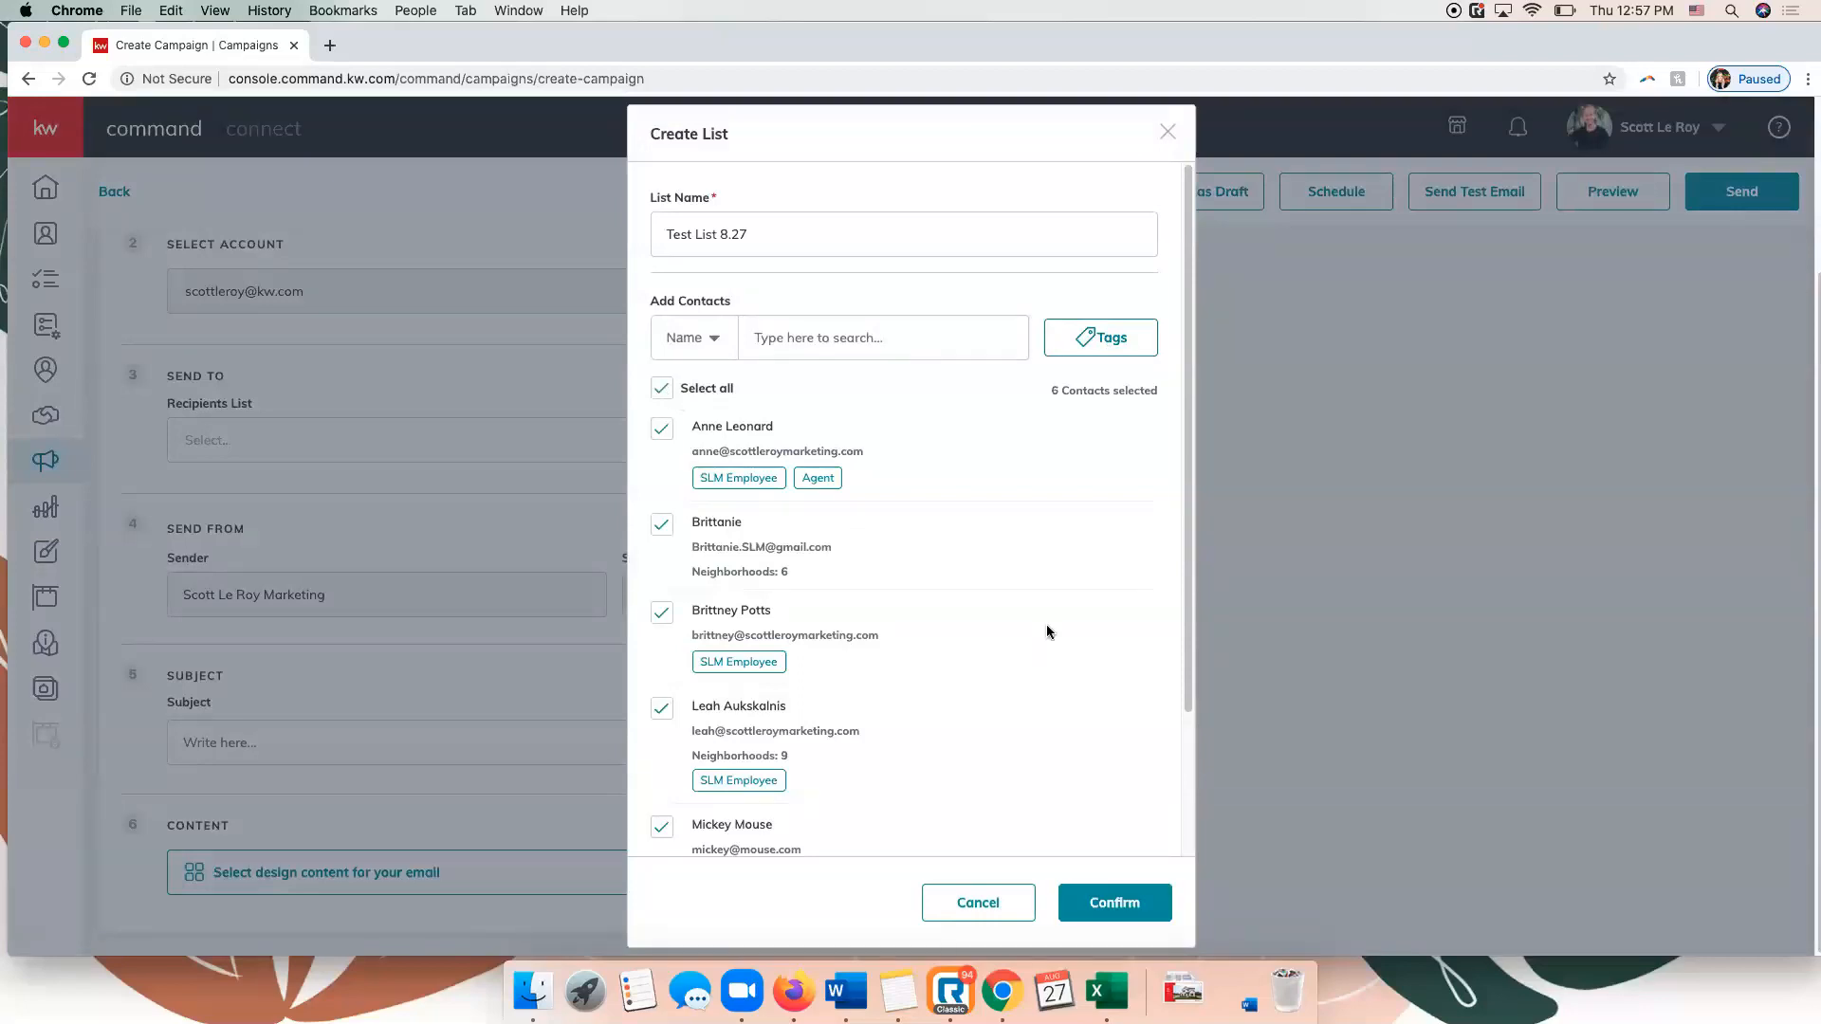
click(1105, 901)
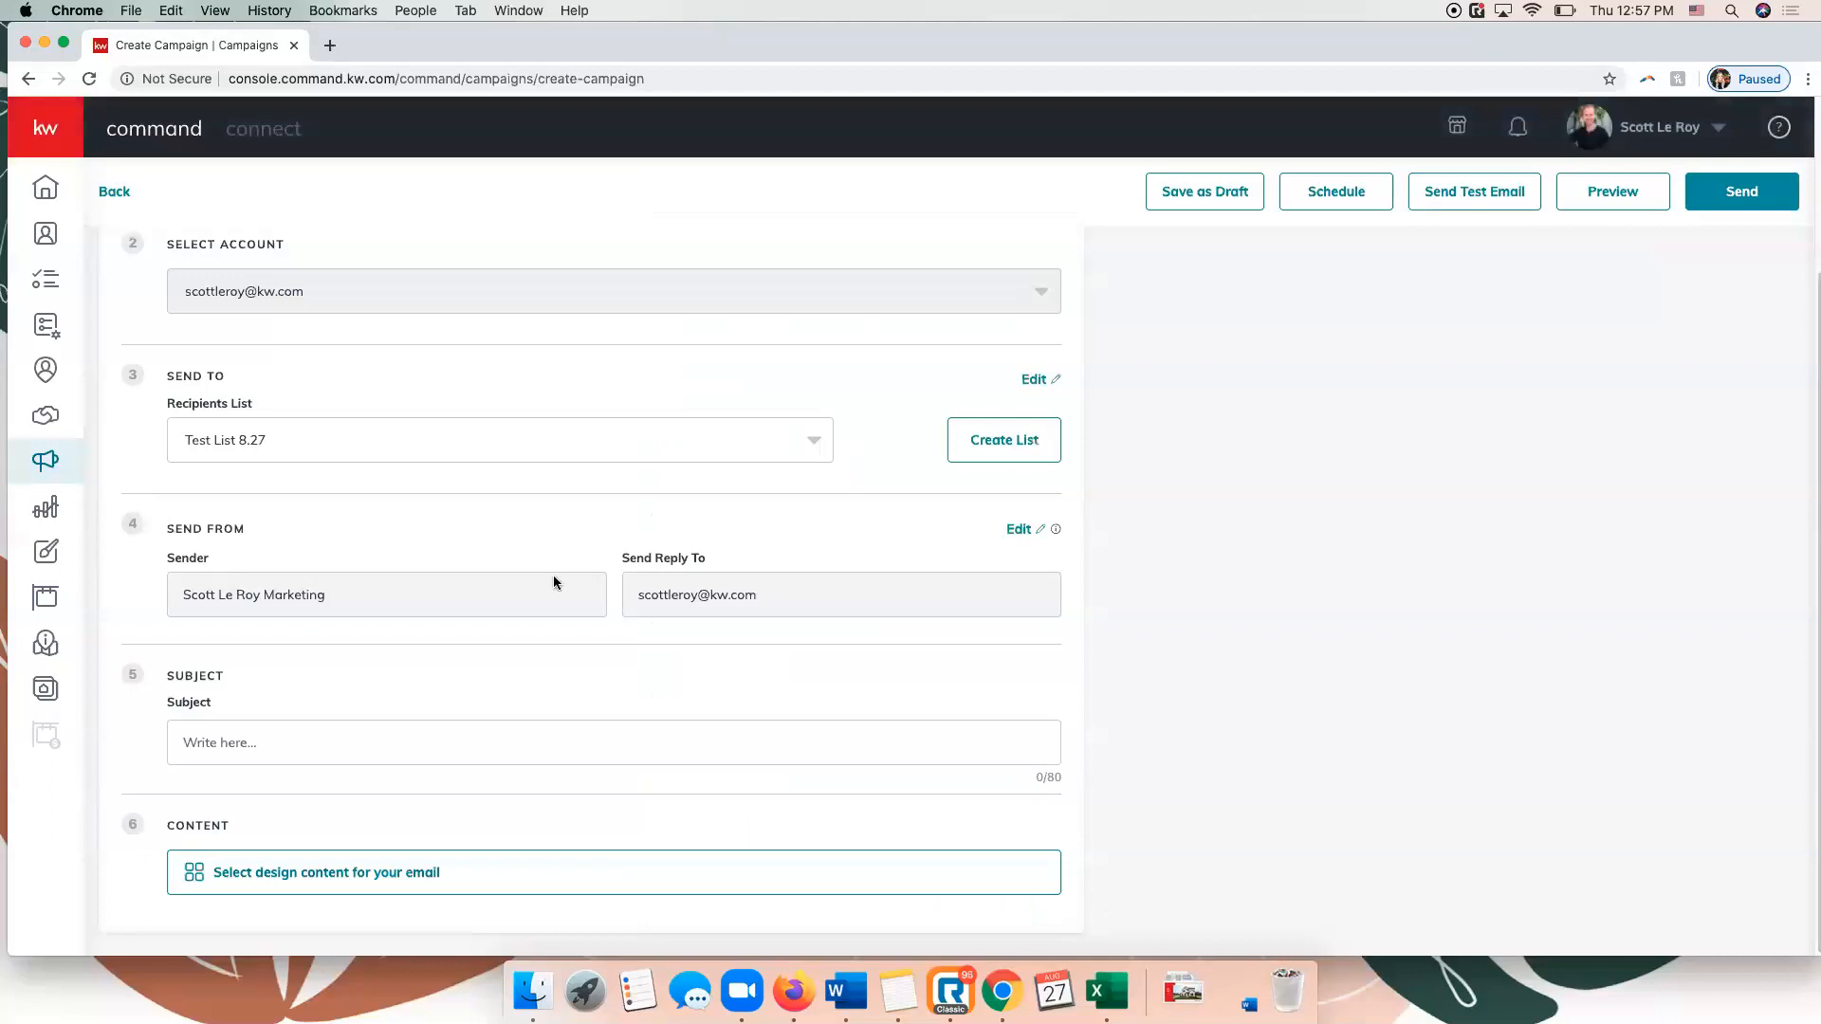
click(344, 442)
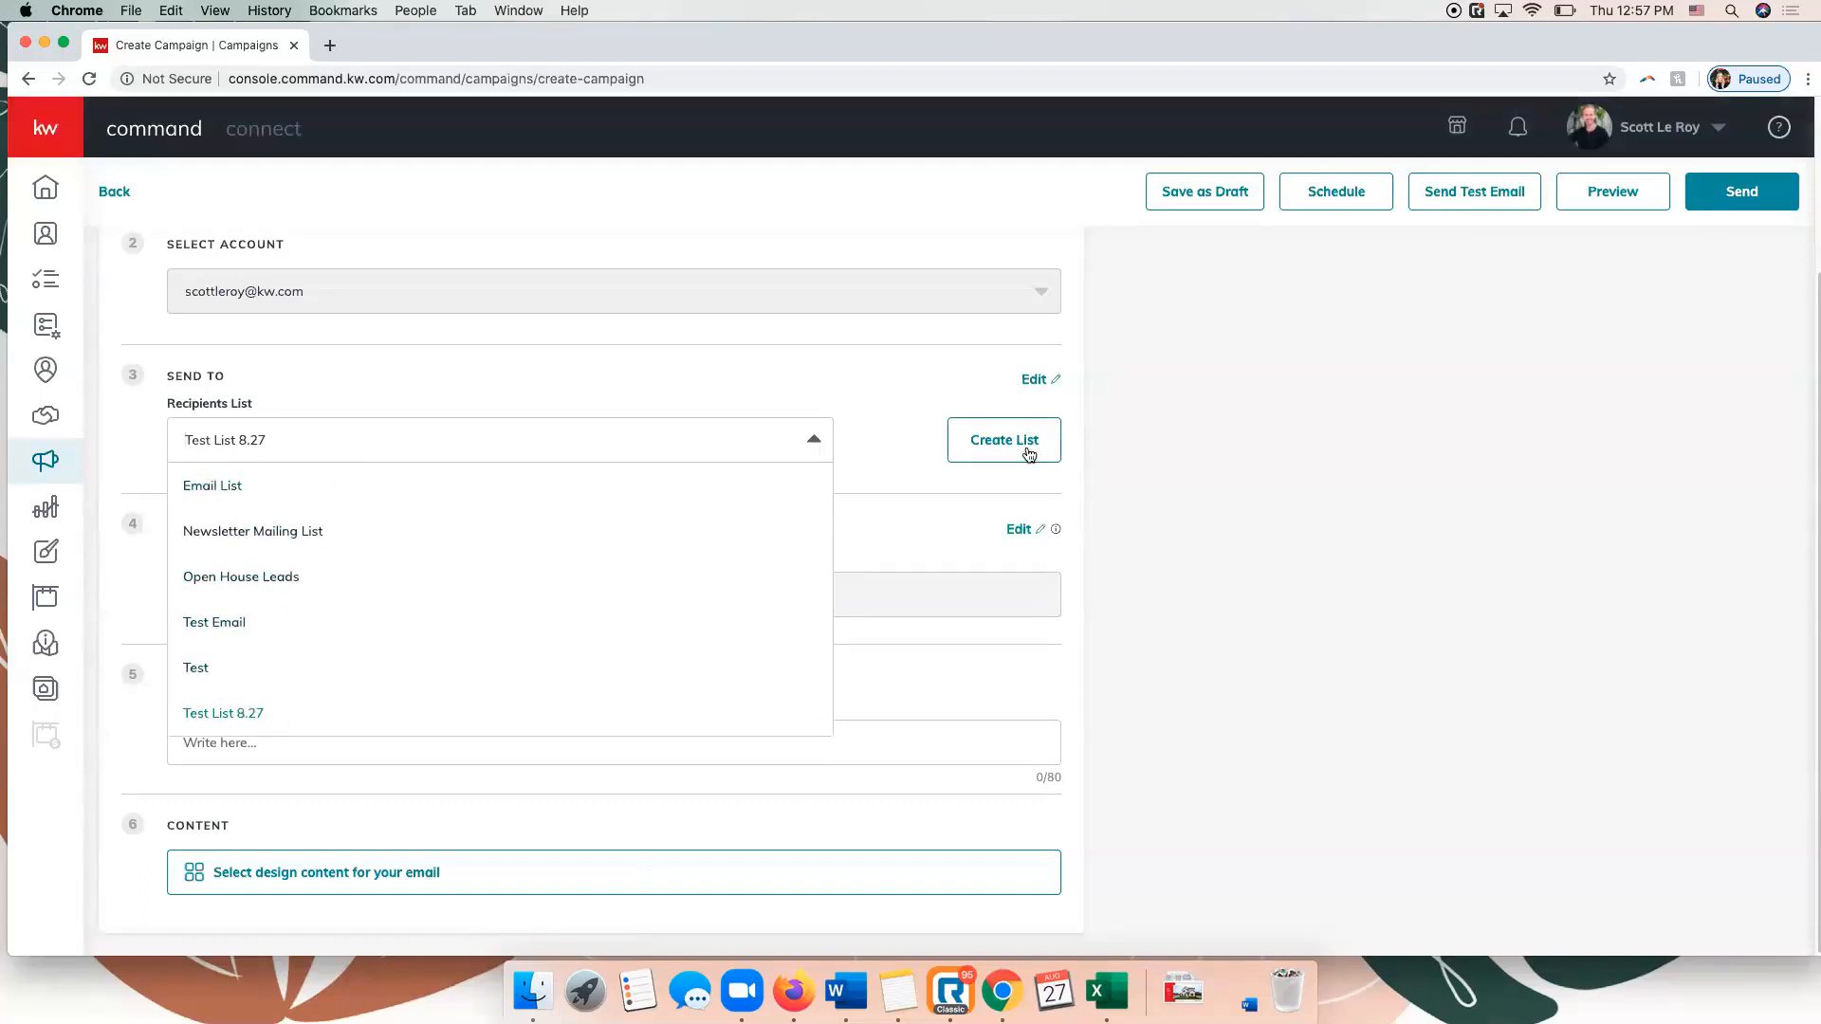
click(855, 379)
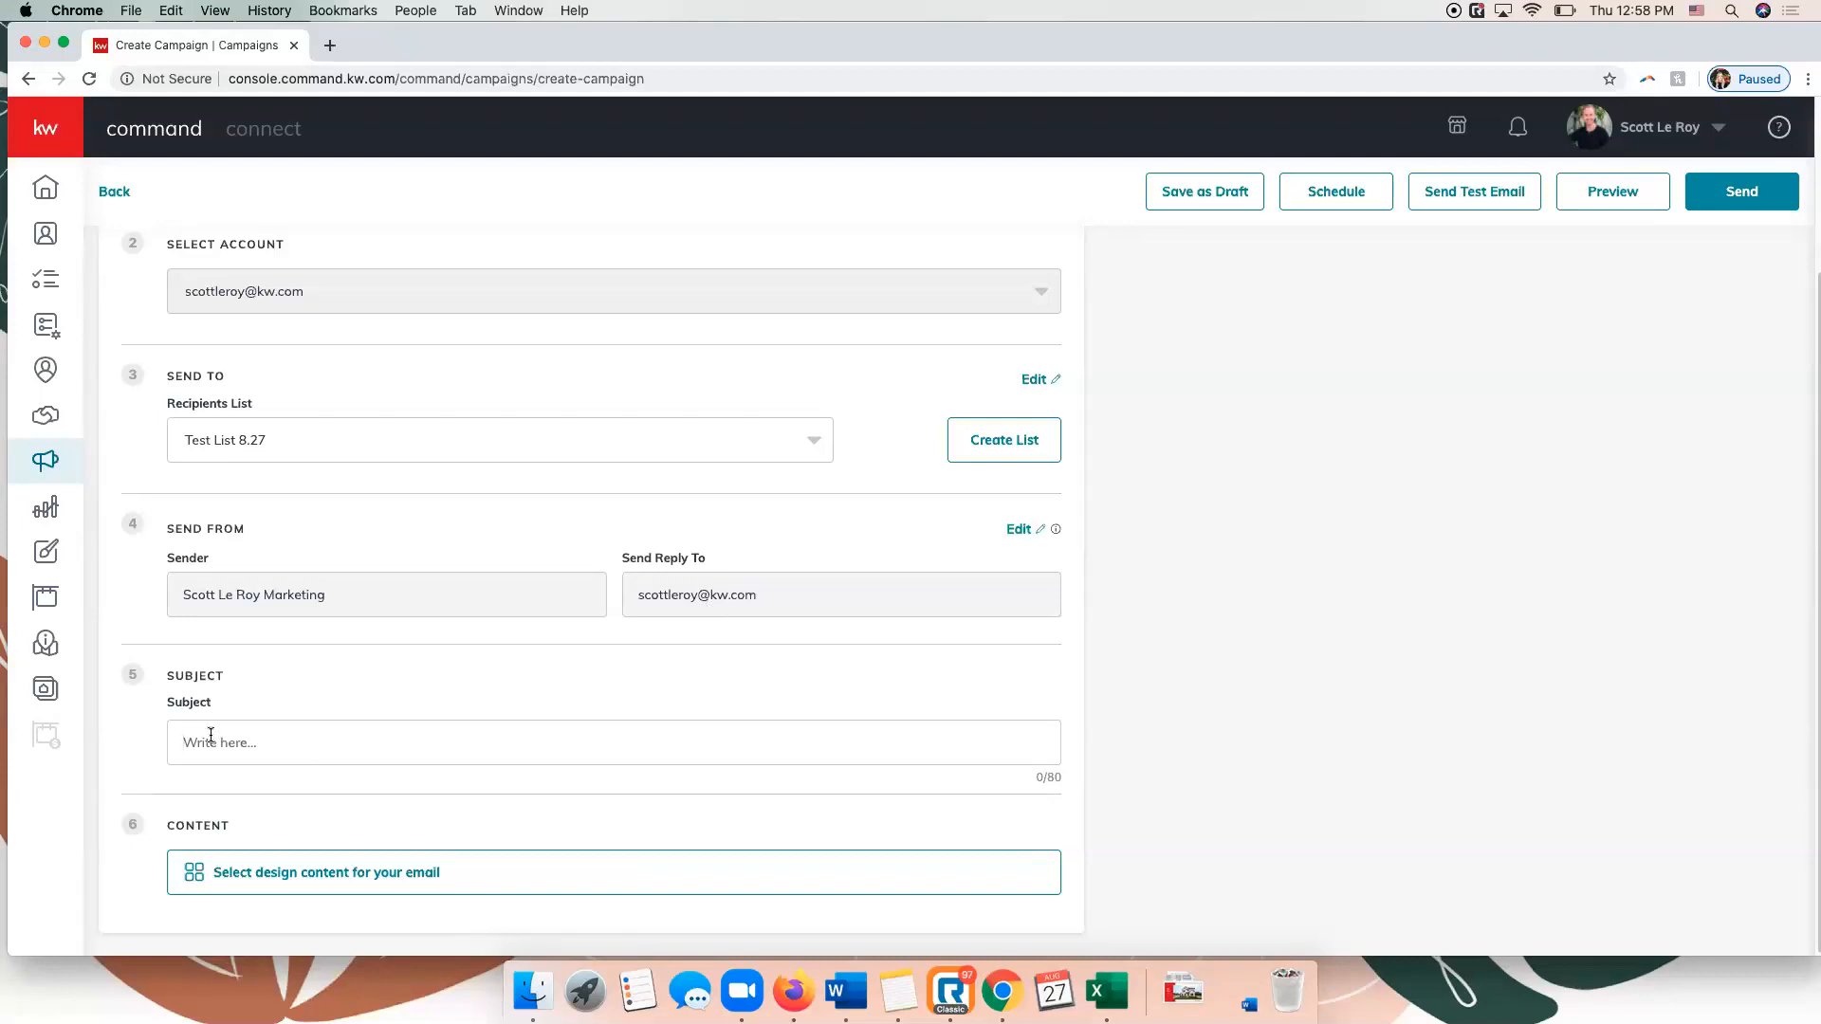
Set the email subject to "Just Listed in Murfreesboro!" and open the template library for the email's design content.
text(Just Listed in Muyr)
key(BackSpace)
text(rfreesboro!)
click(322, 886)
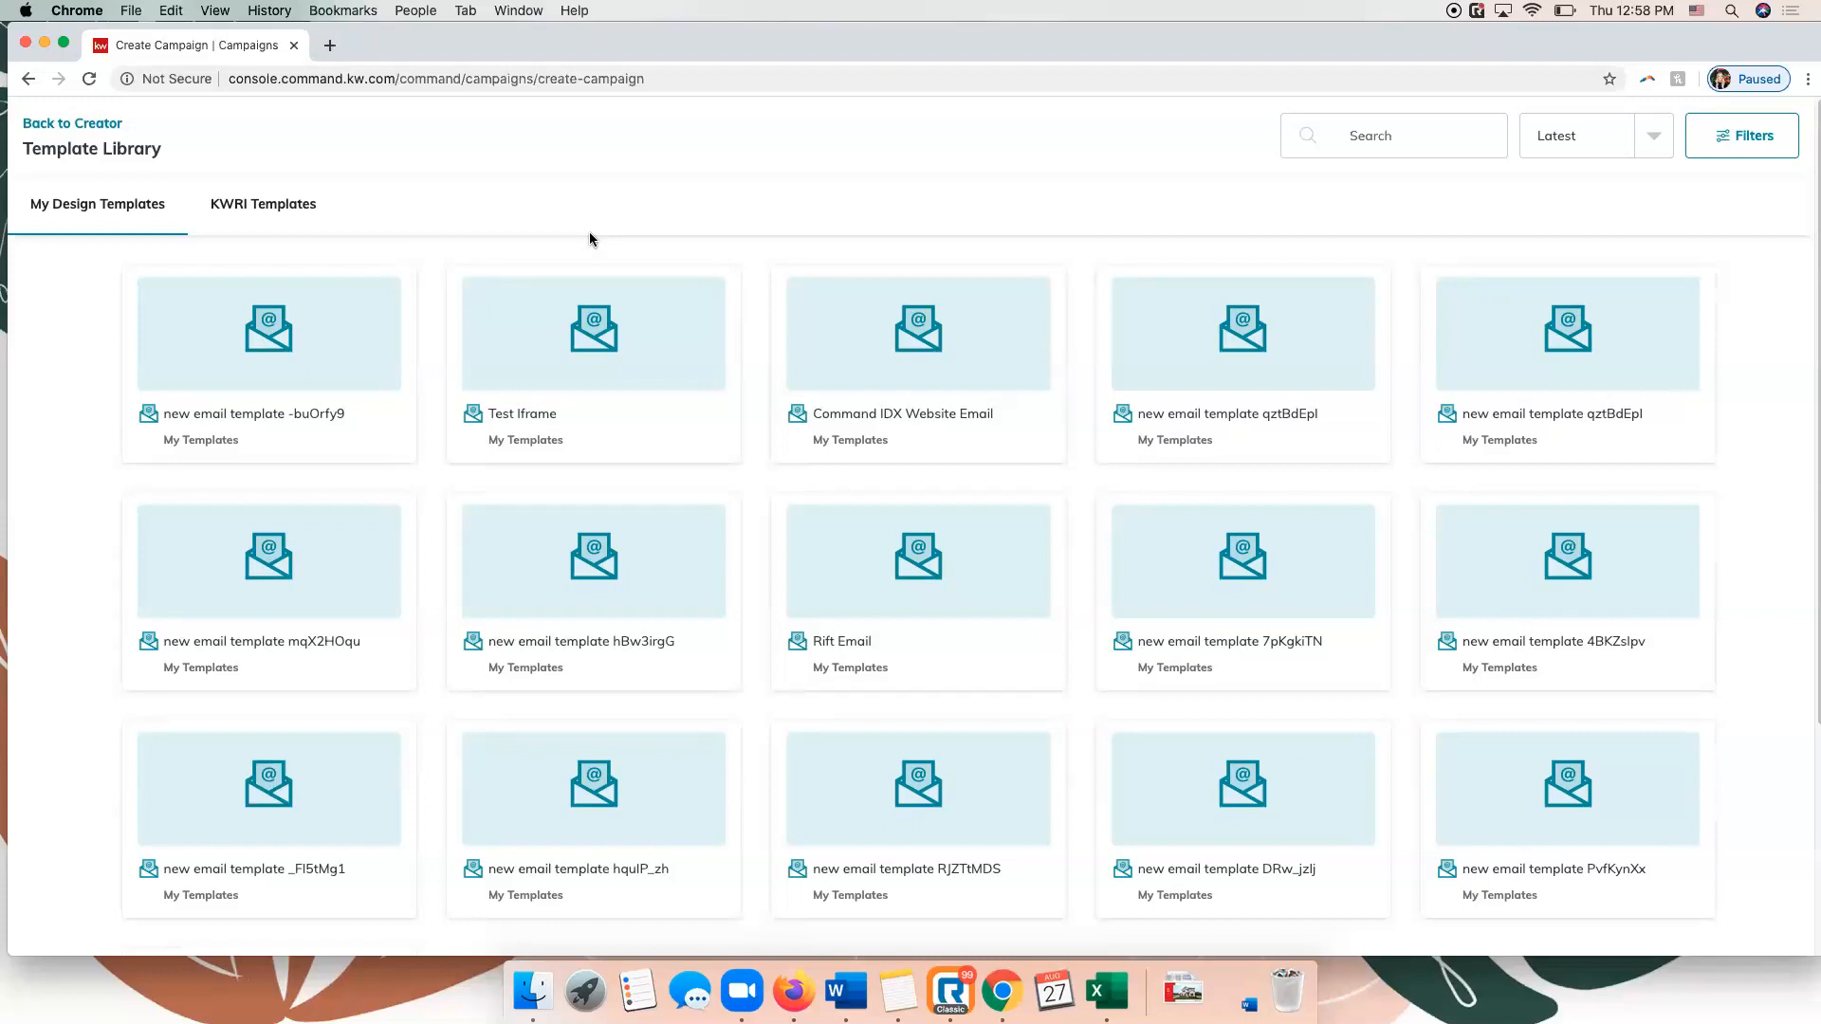
Select the Newsletter Style 1 design from the KWRI templates for the email.
click(268, 203)
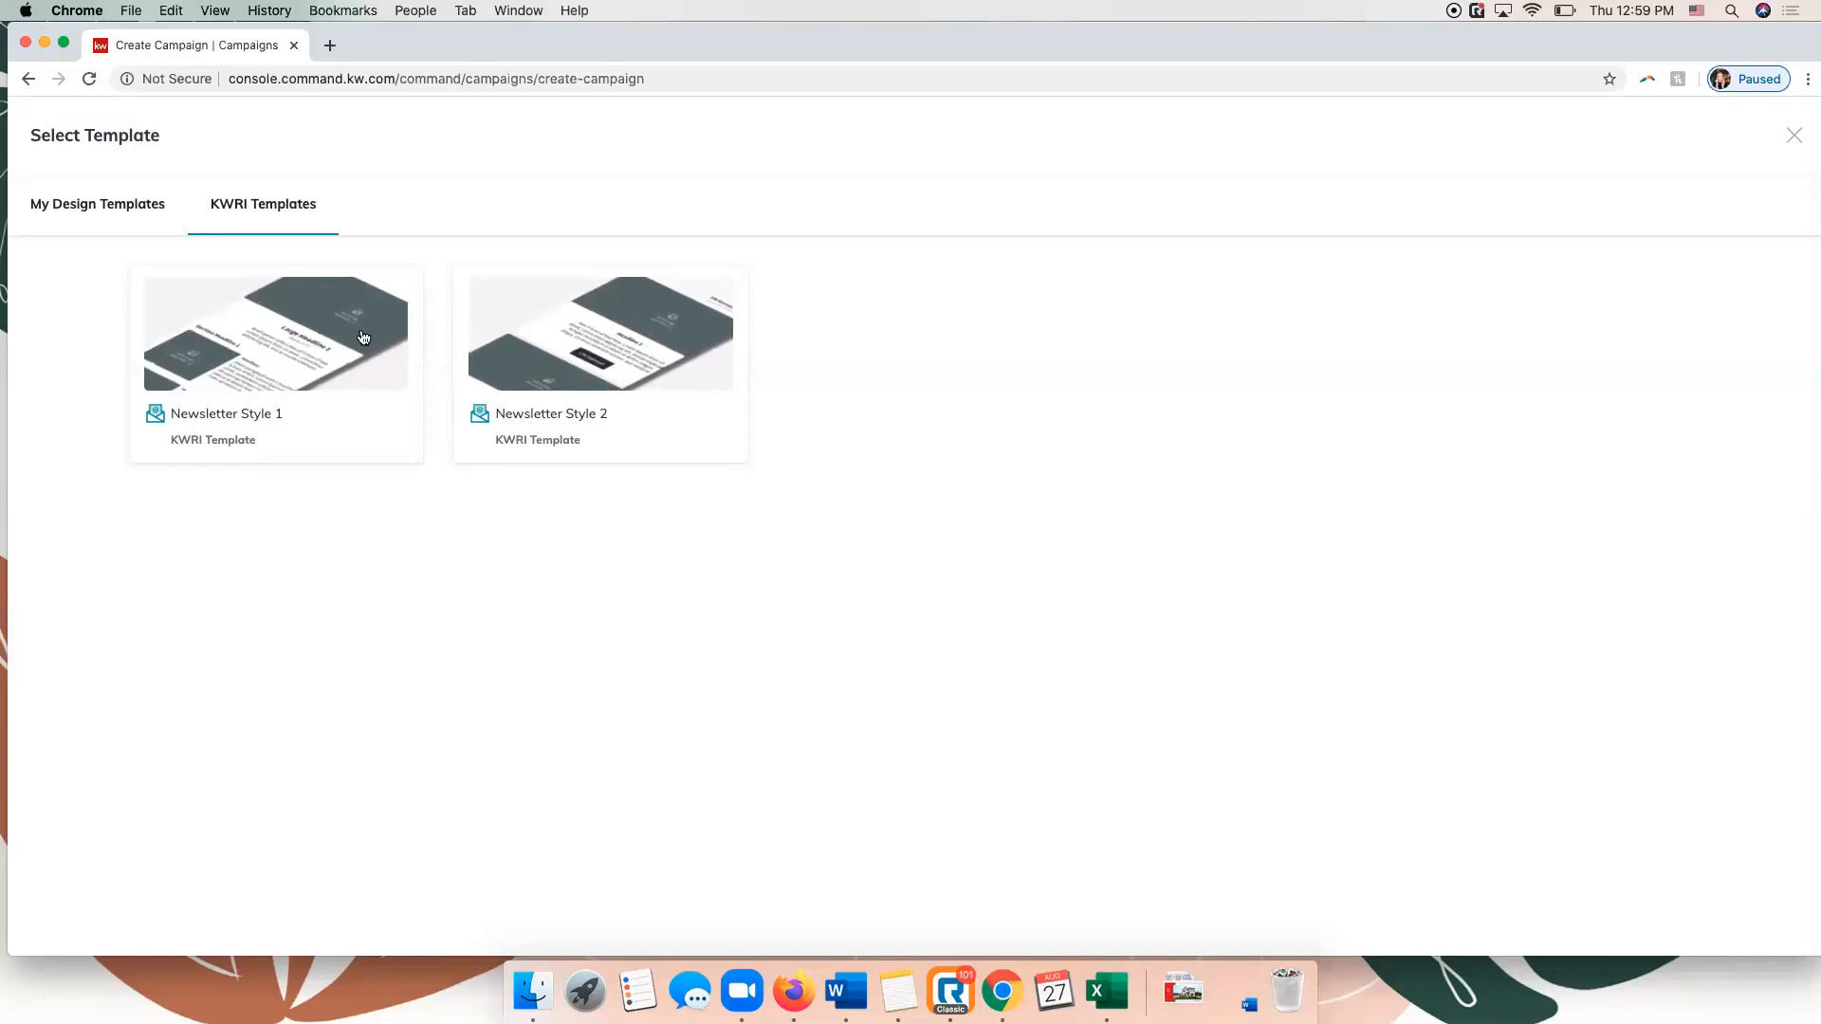
click(59, 206)
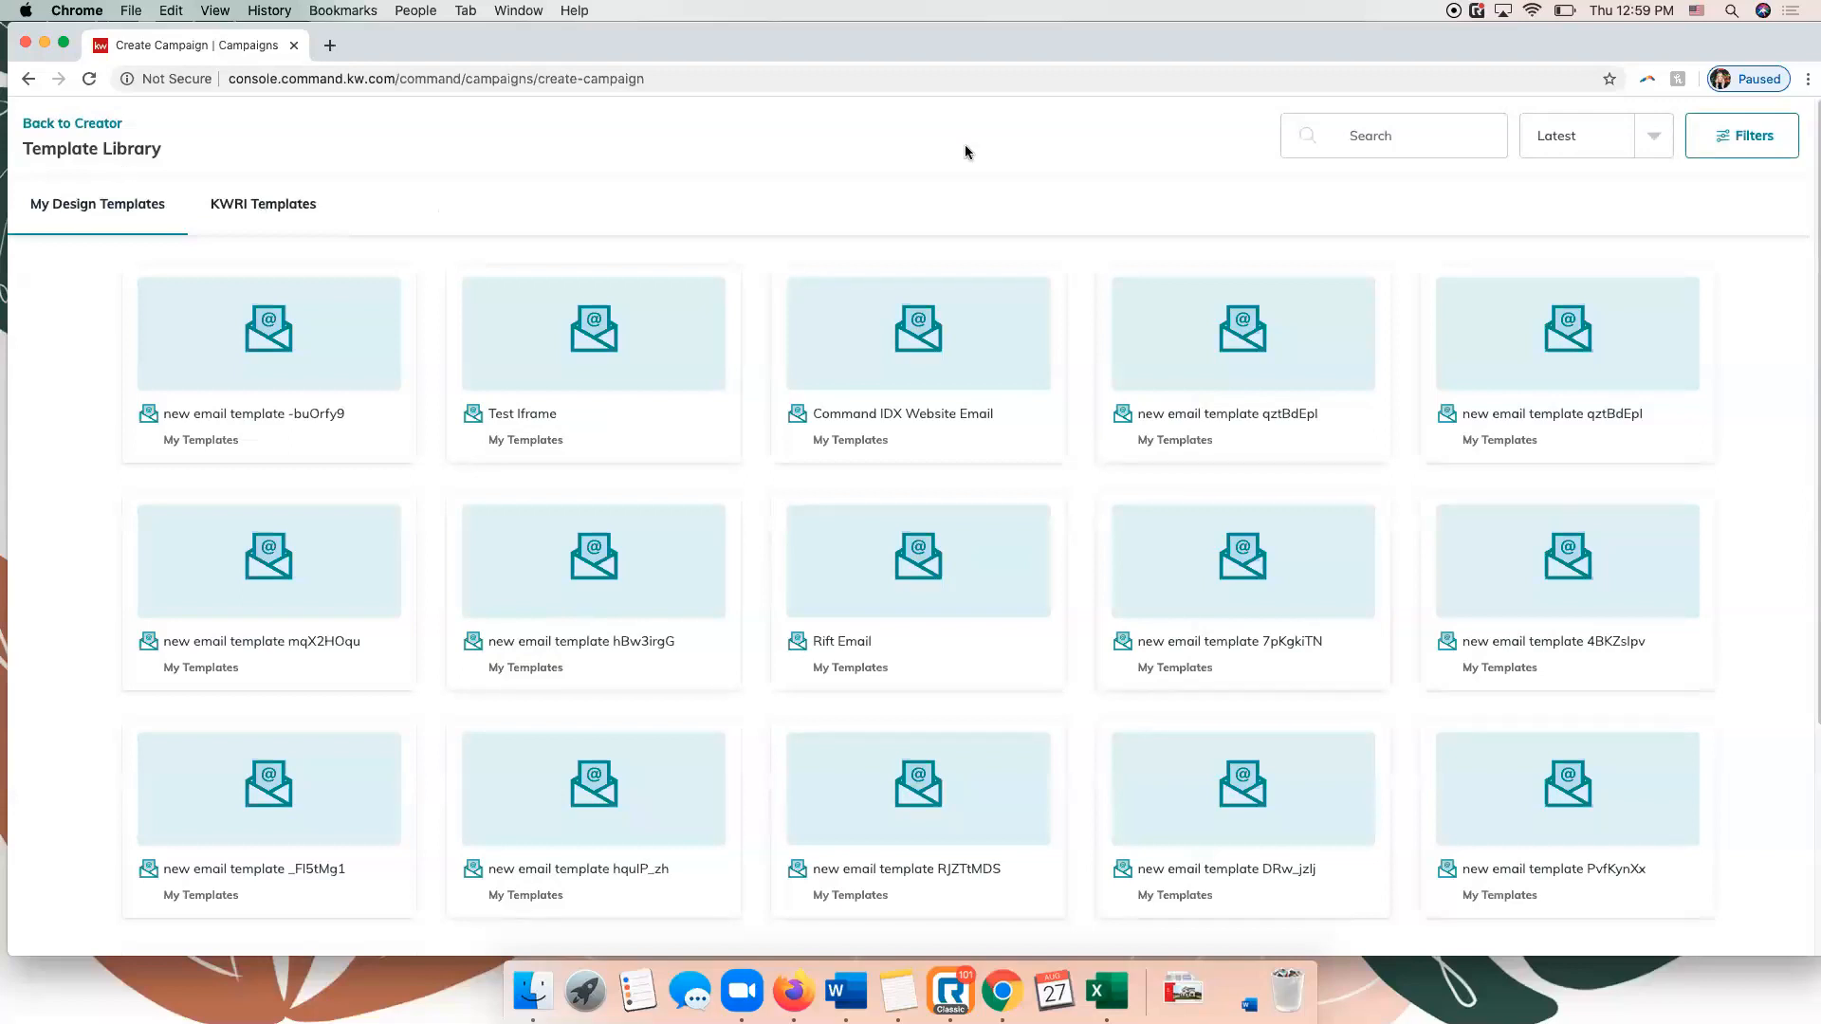
click(261, 214)
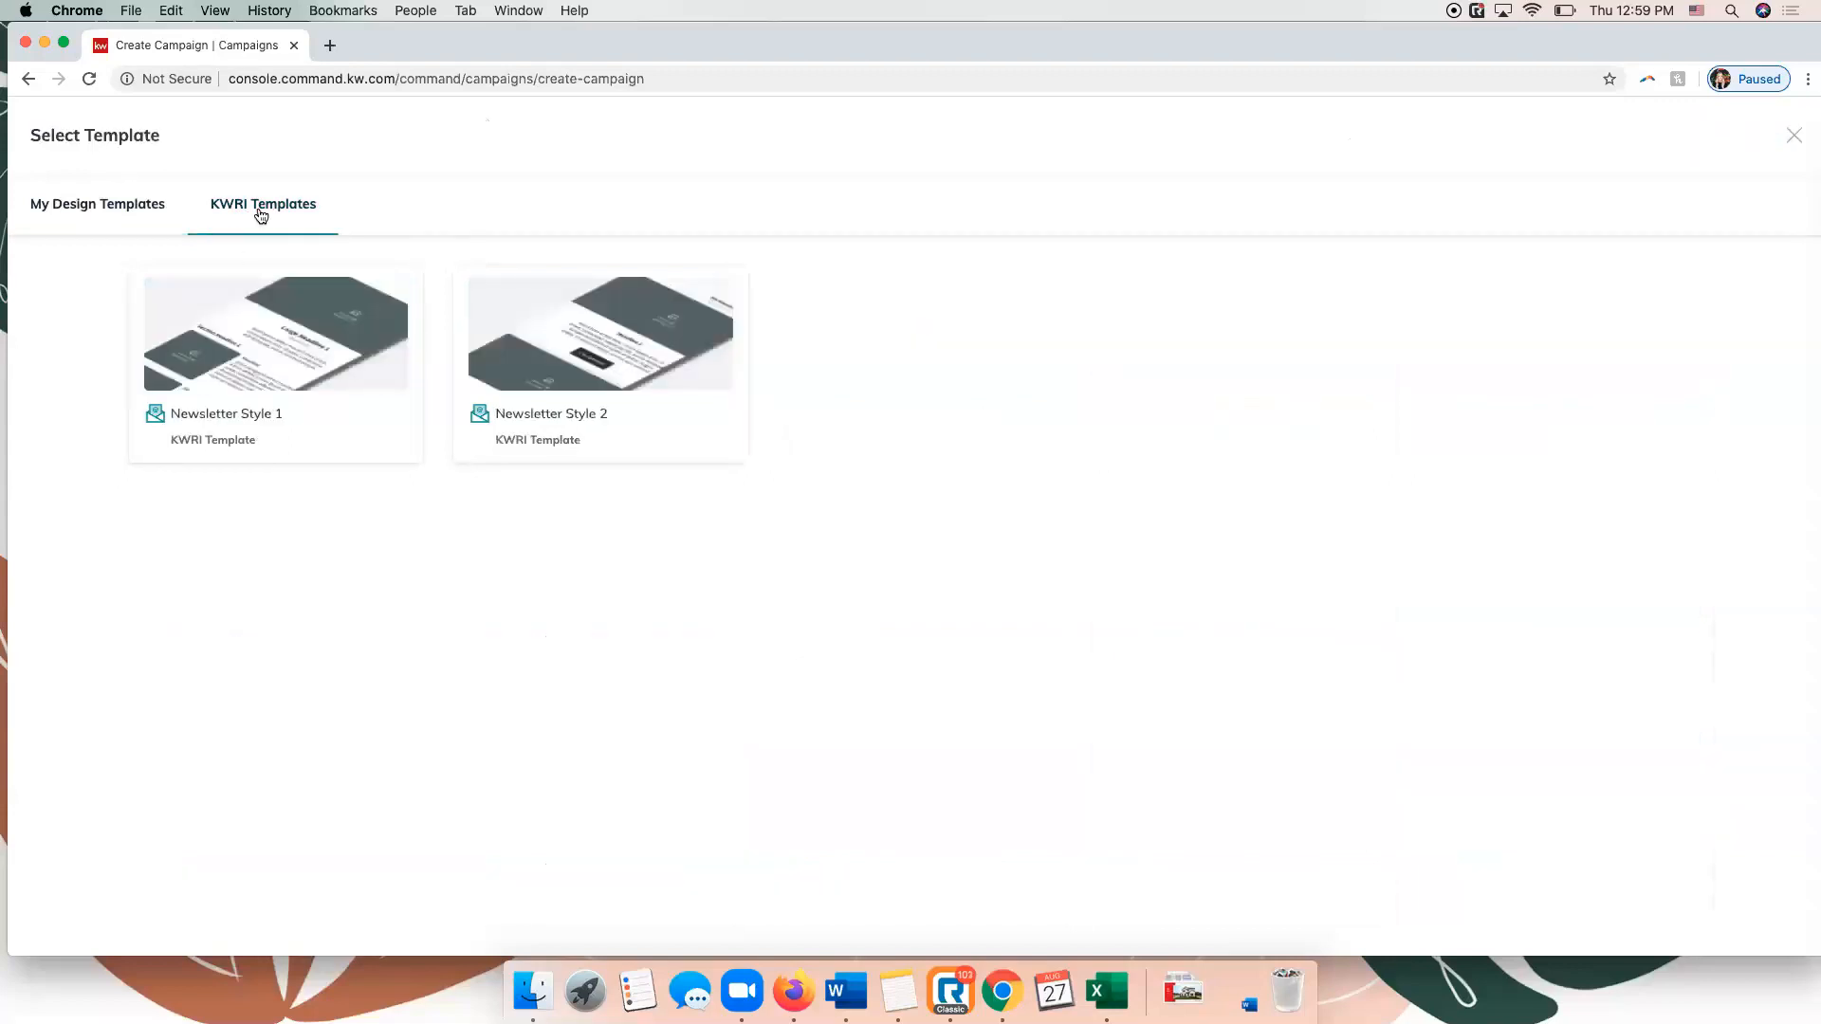
click(301, 384)
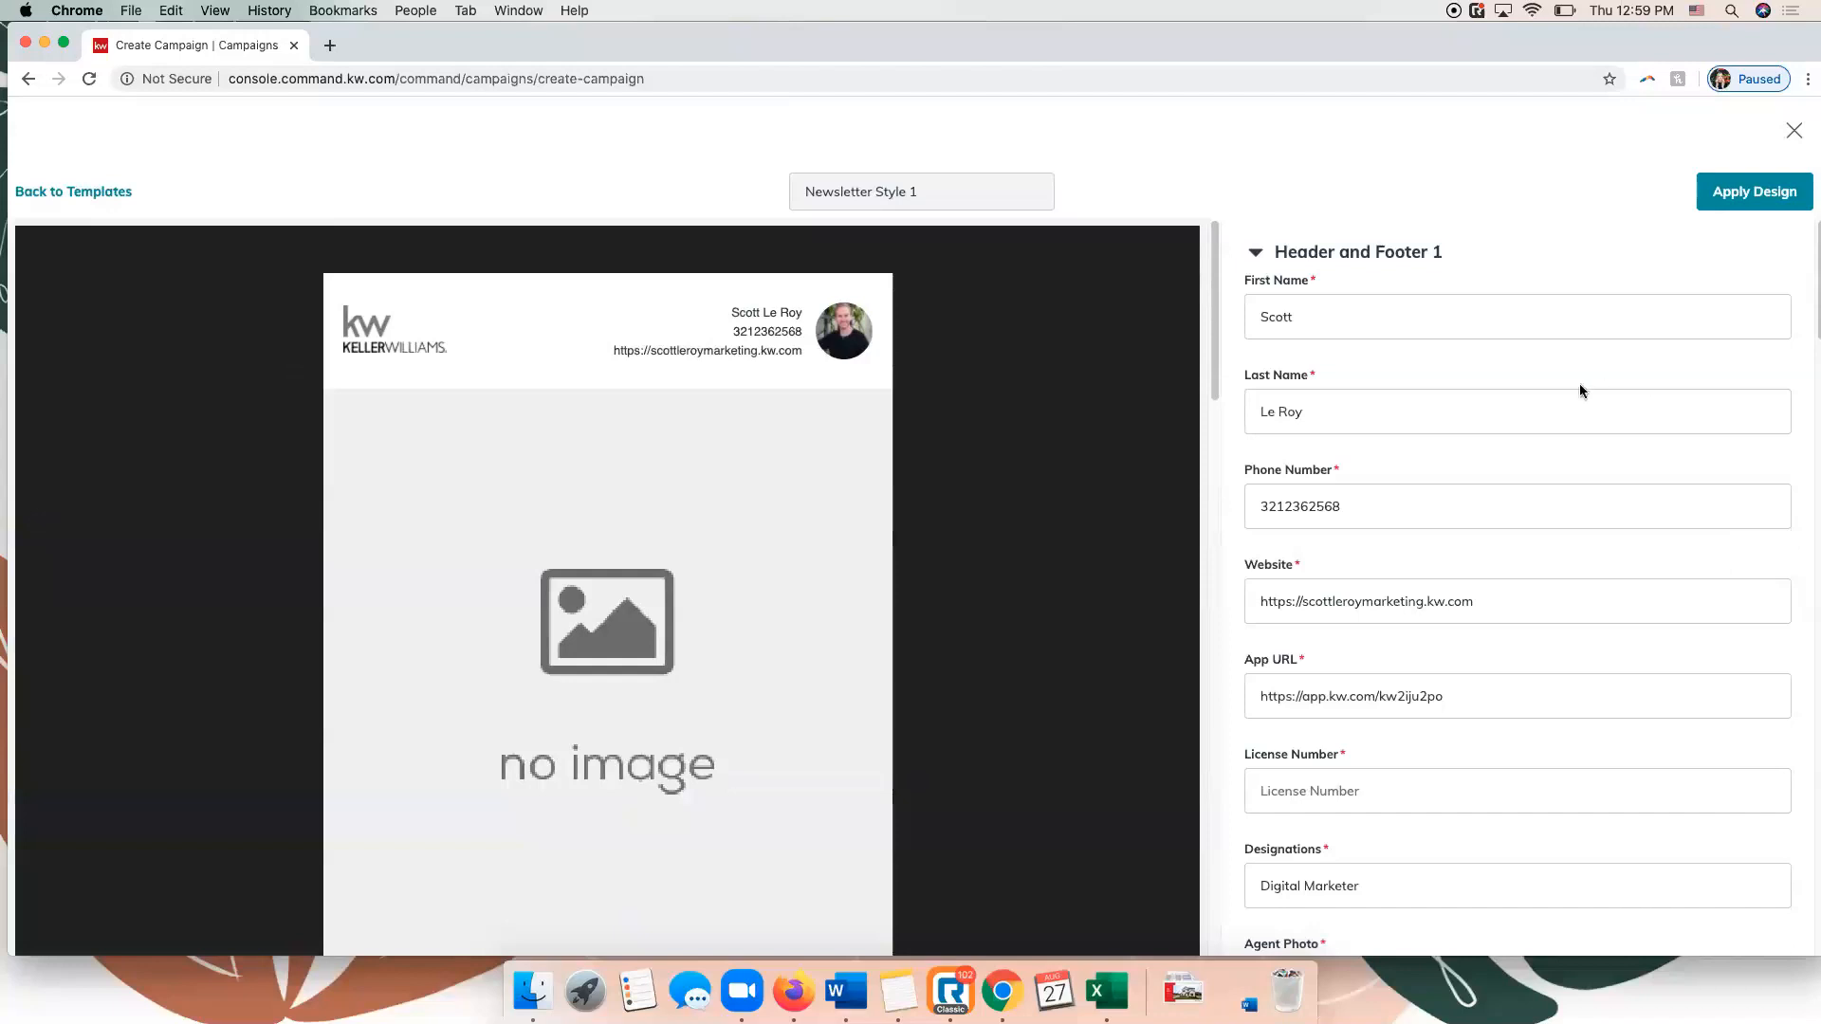
Set the newsletter's large headline to "Headline" and its month to "Aug 2020".
scroll(1579, 383, down, 4)
scroll(1574, 381, down, 10)
scroll(1574, 381, up, 7)
scroll(1578, 389, down, 4)
scroll(1577, 389, up, 2)
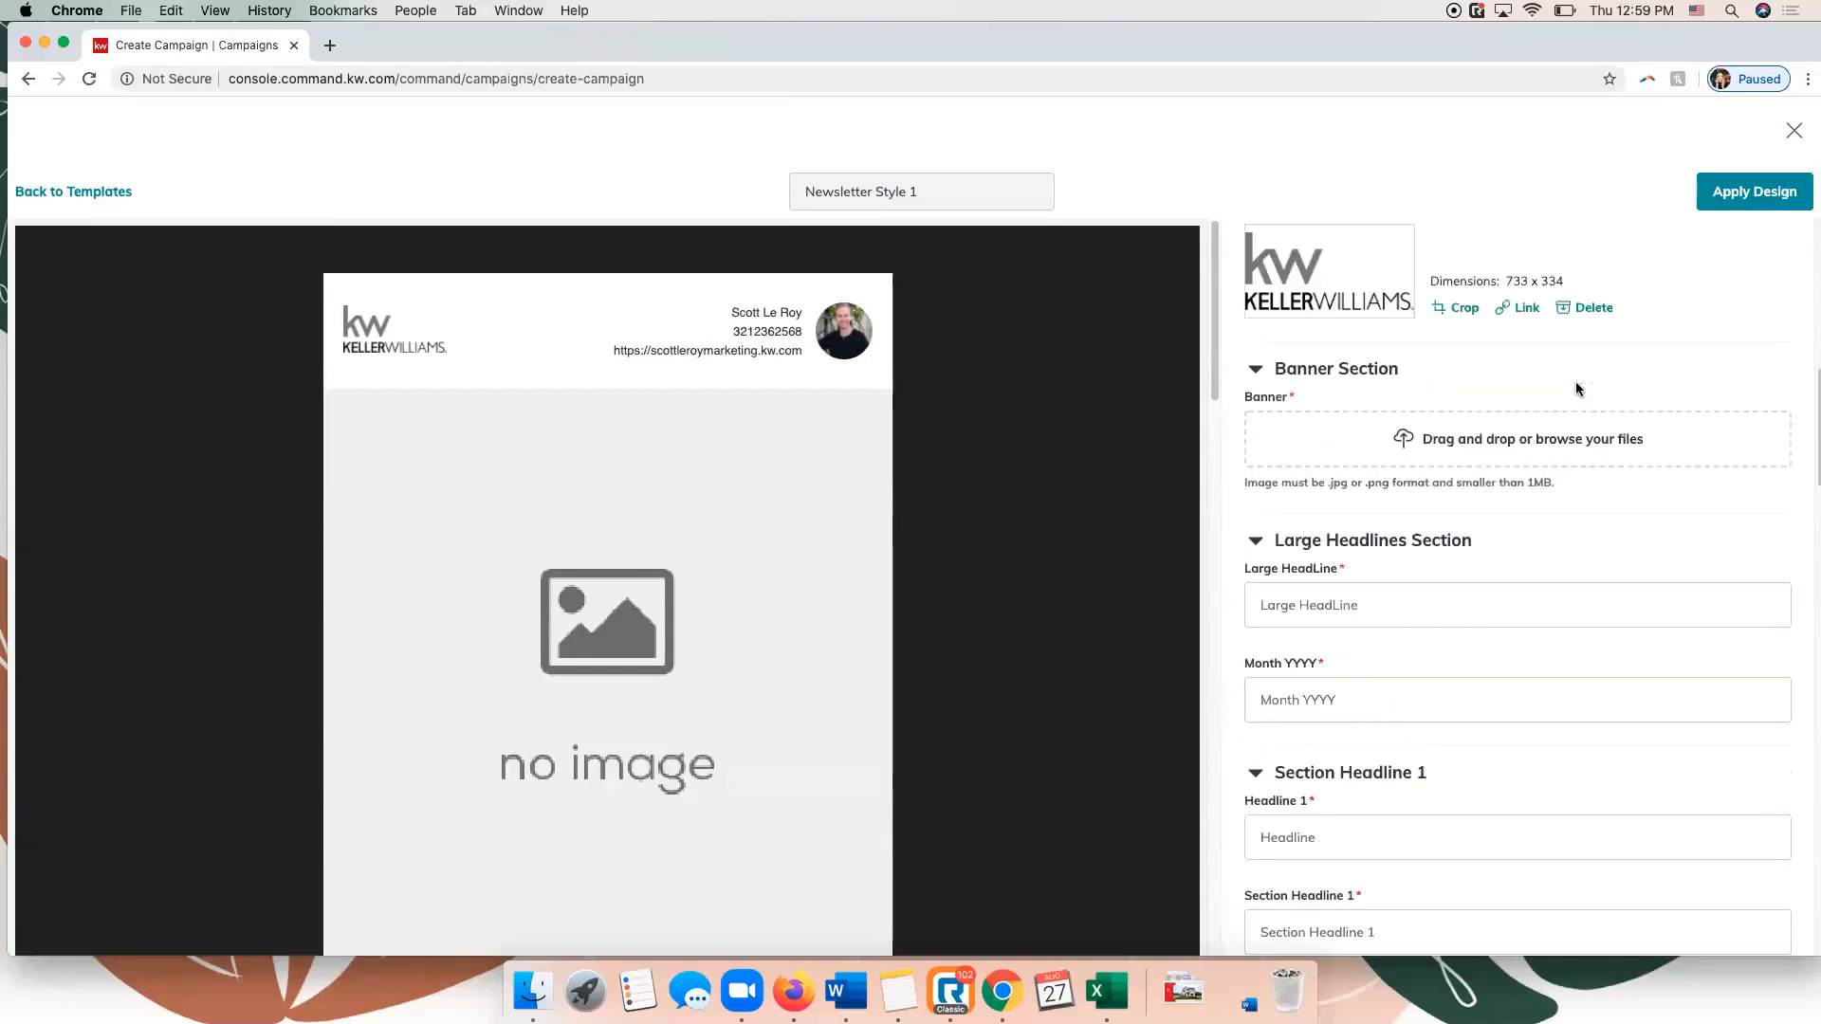
scroll(1579, 389, down, 2)
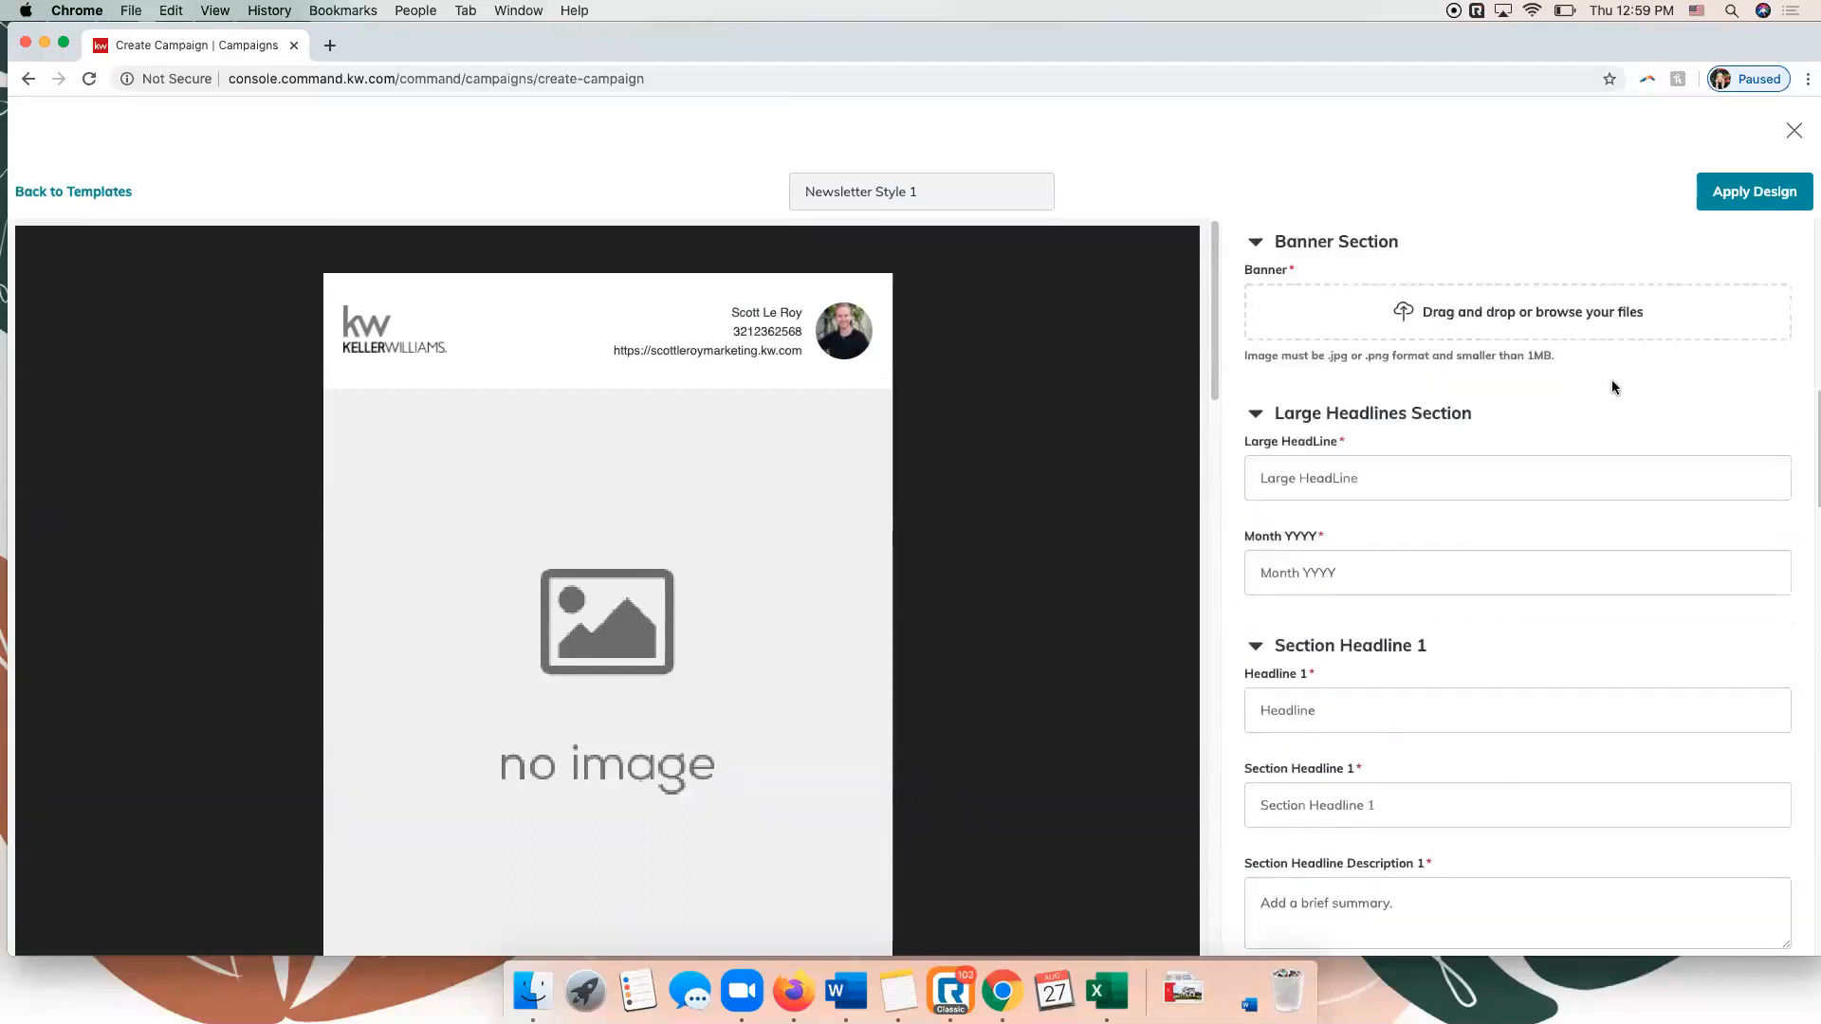
click(1334, 483)
text(Headline)
key(Tab)
text(Aug)
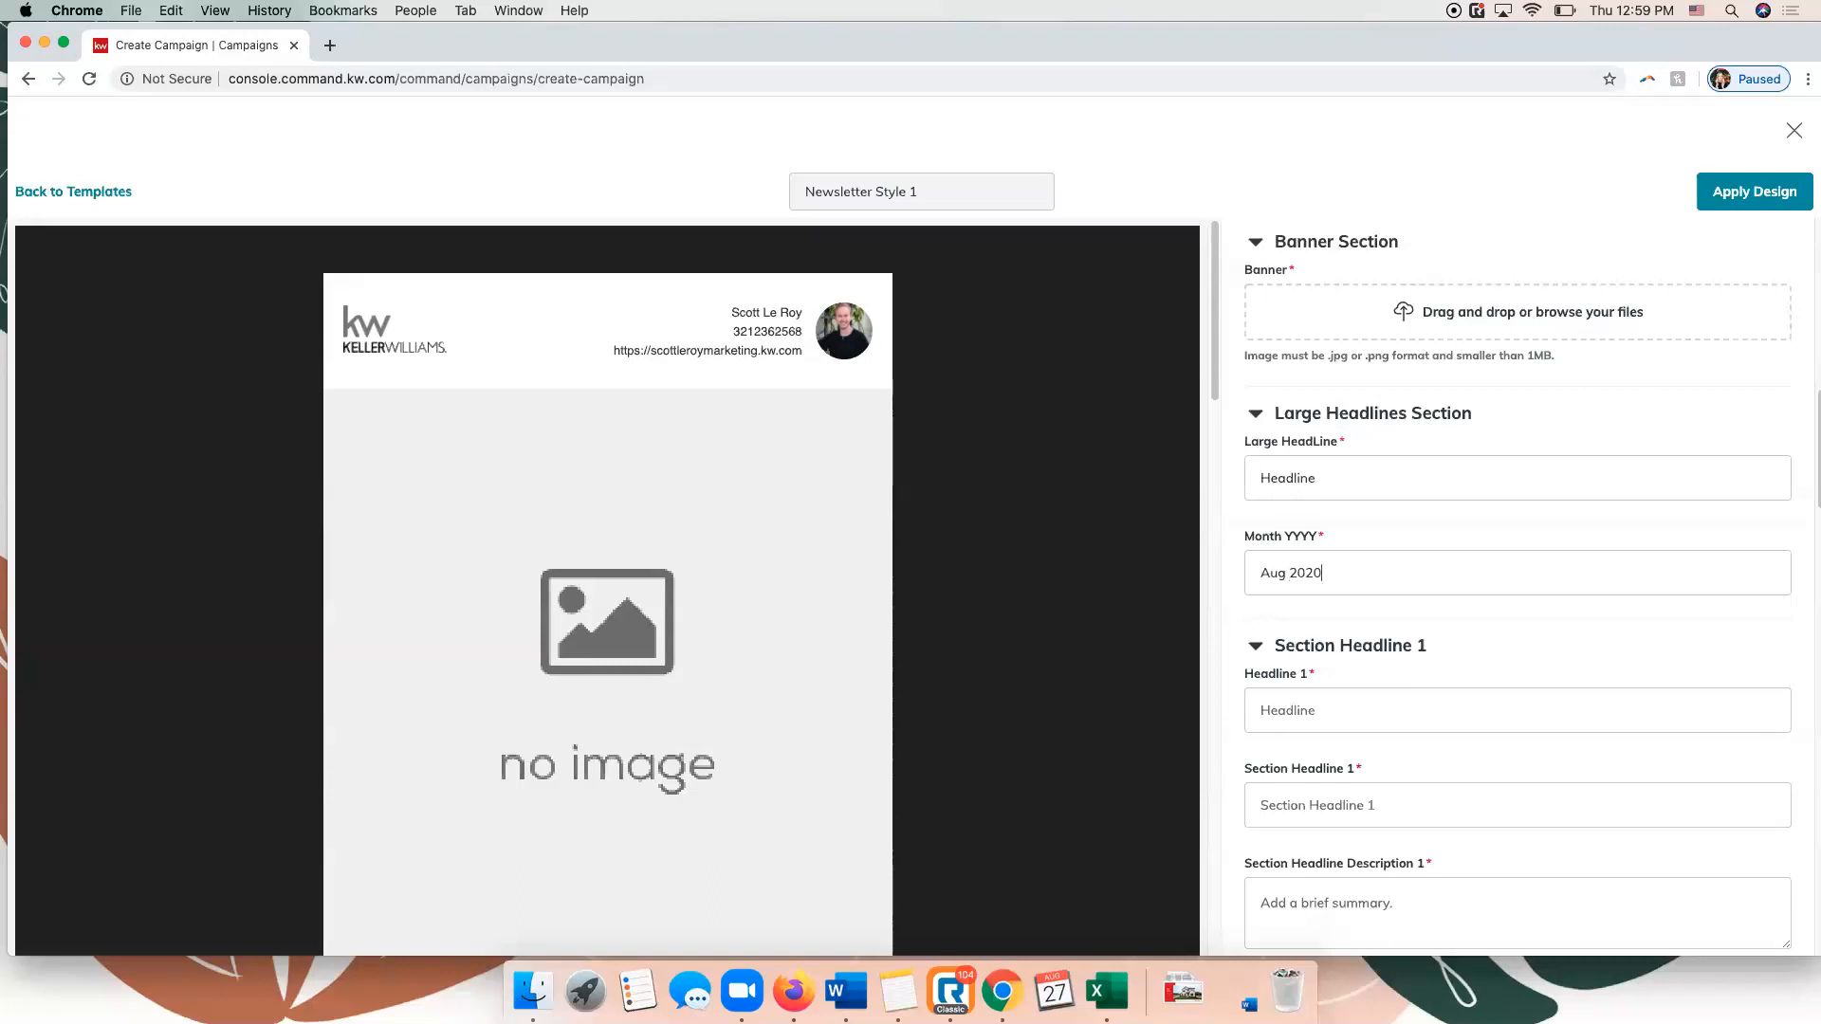
Fill in section 1 with "Headline" for both its headline and section headline, and "Test" as the description.
scroll(1323, 641, down, 6)
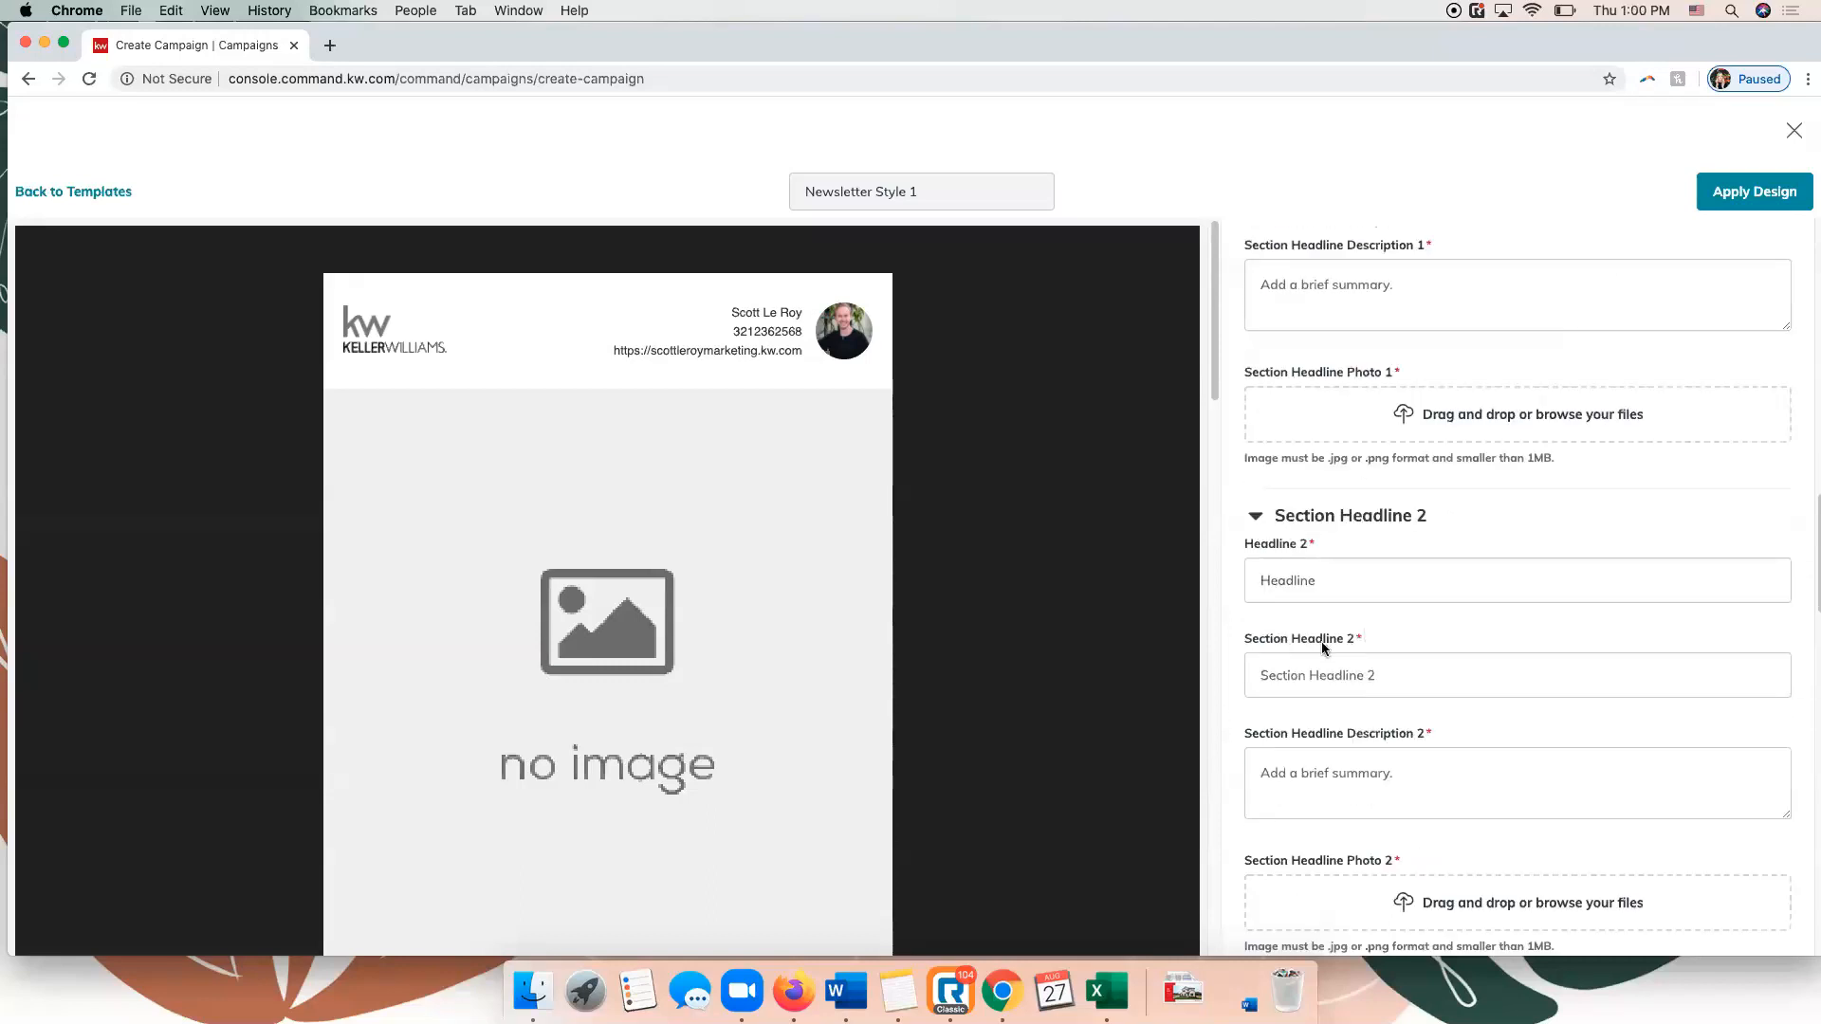
scroll(1340, 482, up, 4)
click(1341, 479)
text(Headline)
click(1375, 556)
text(Headl)
key(Tab)
text(Te)
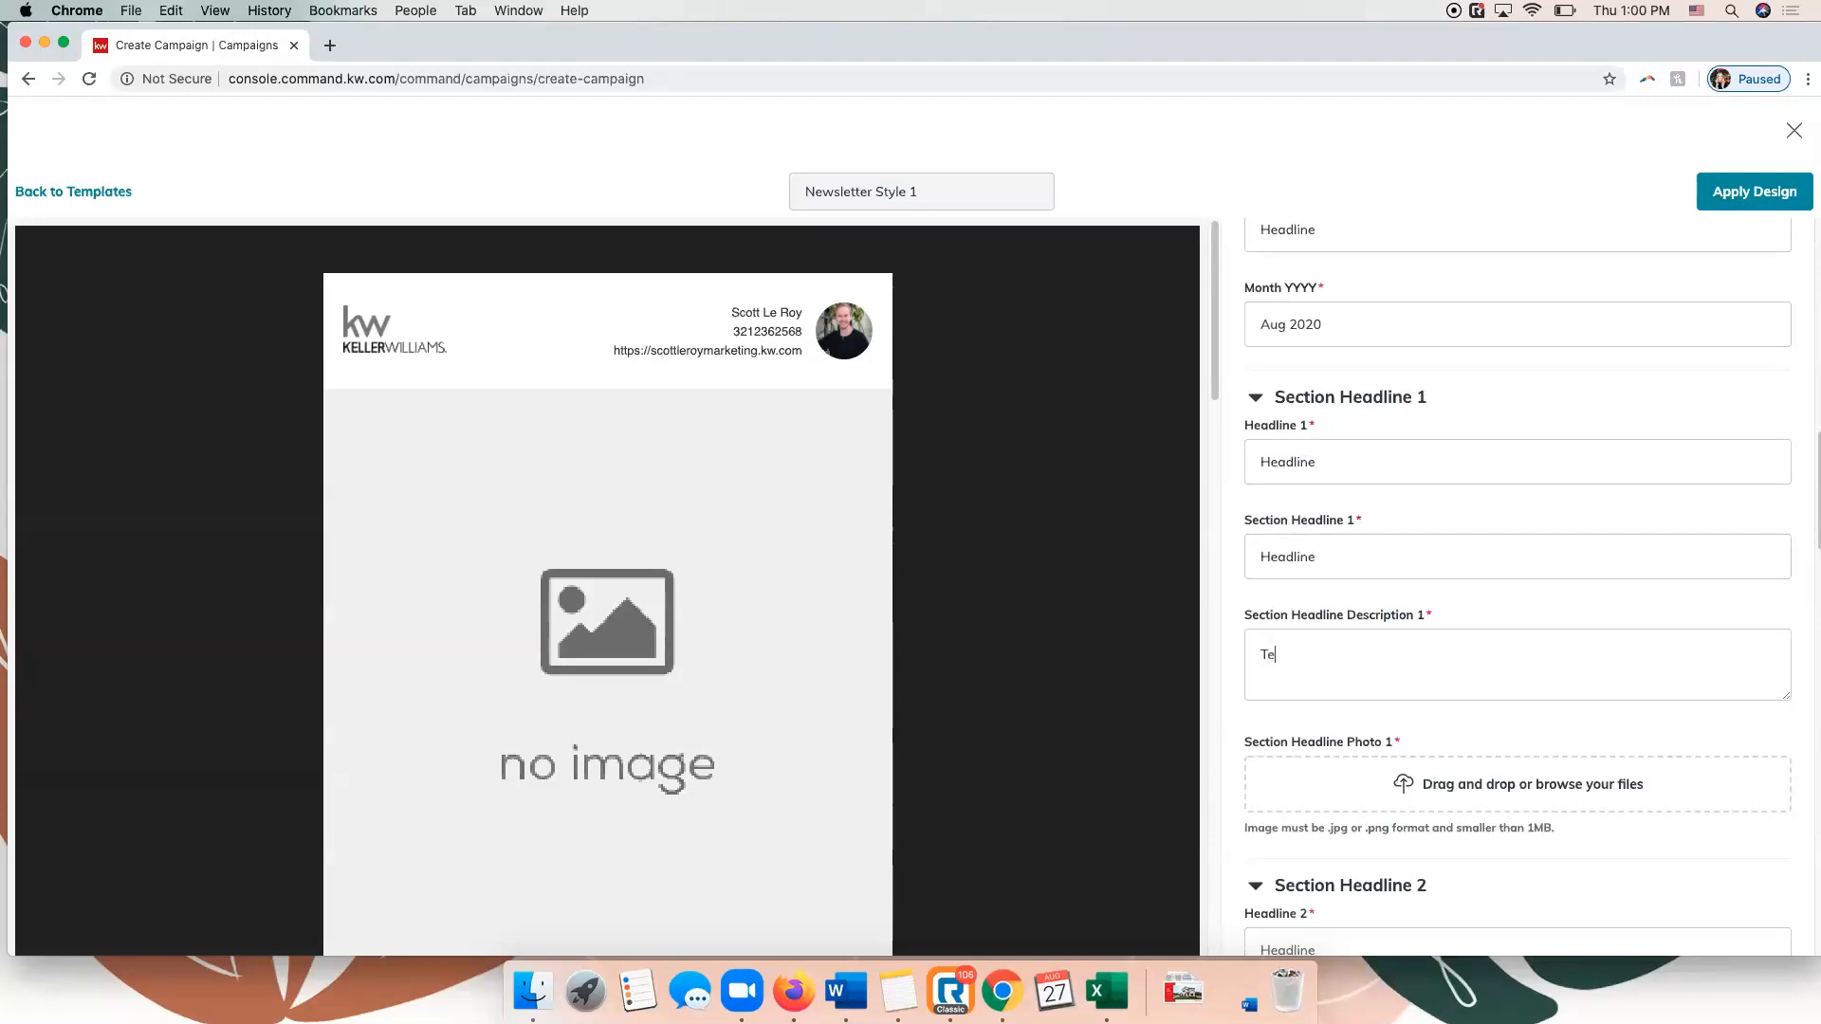
Try to upload the bird-s-eye stock photo from the Stock Photos folder in SLM Items as the newsletter banner.
scroll(1404, 562, up, 5)
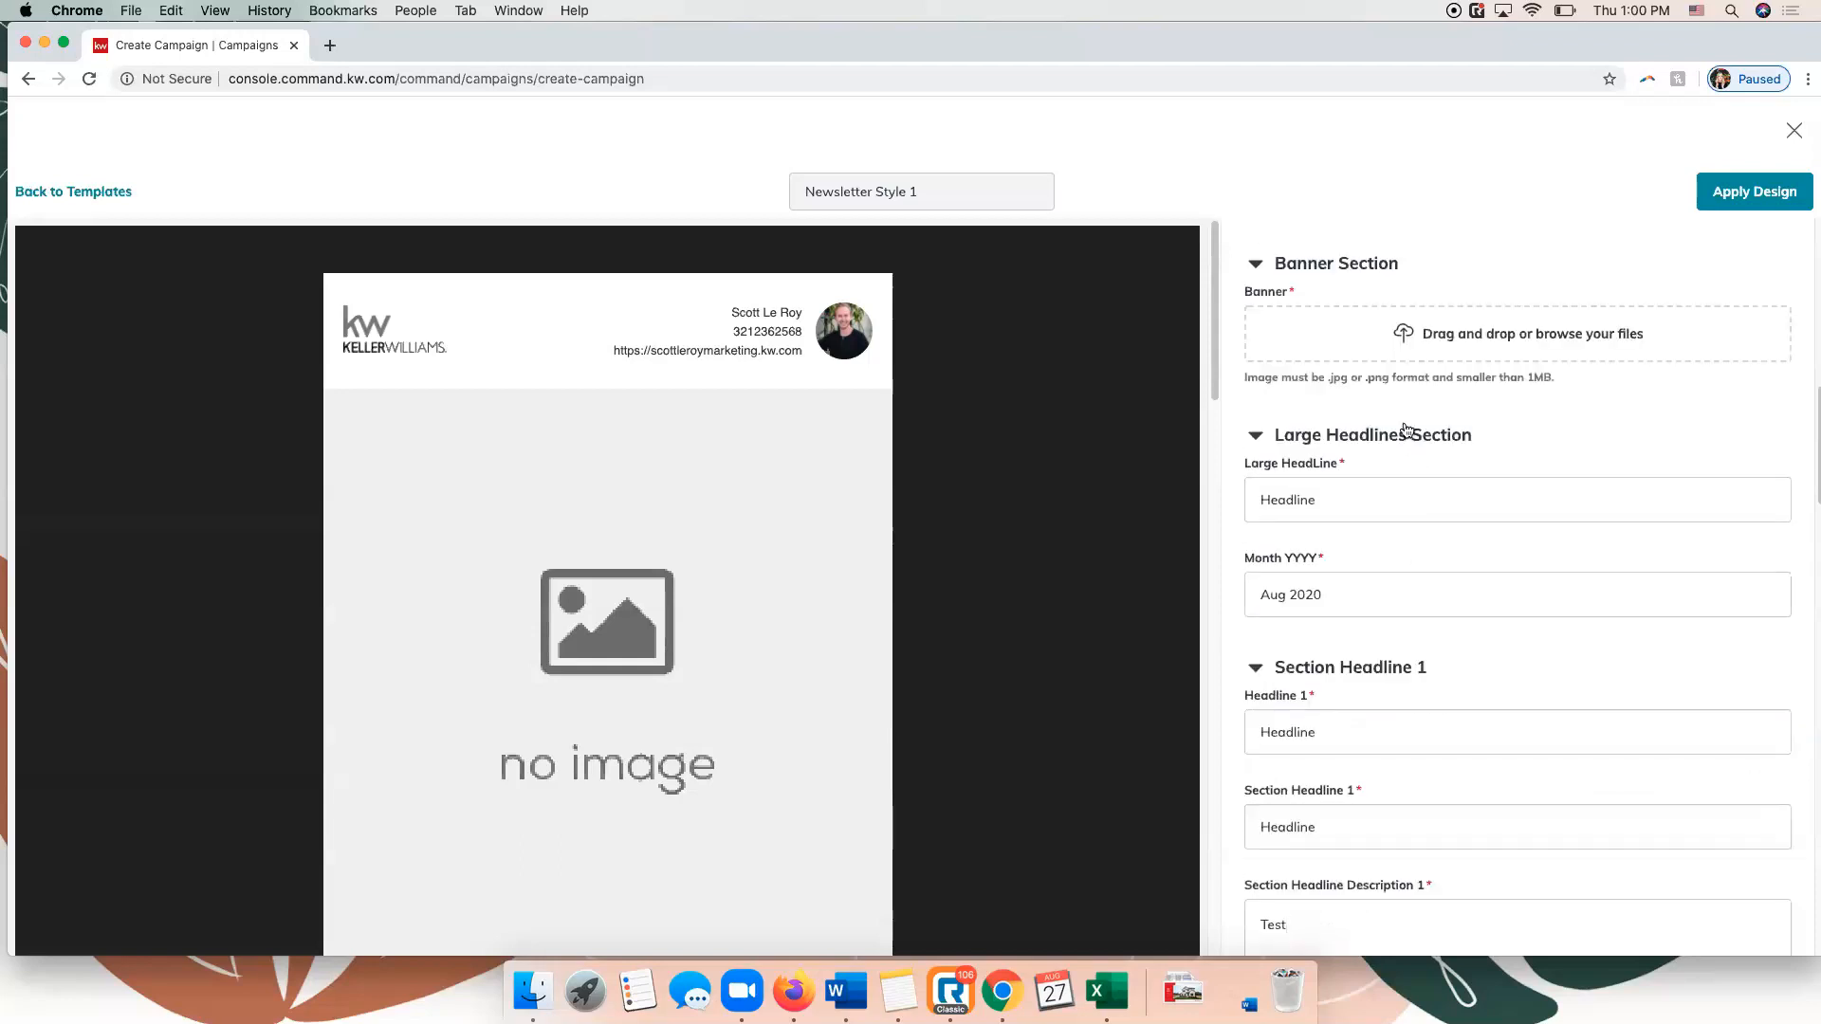
click(1500, 376)
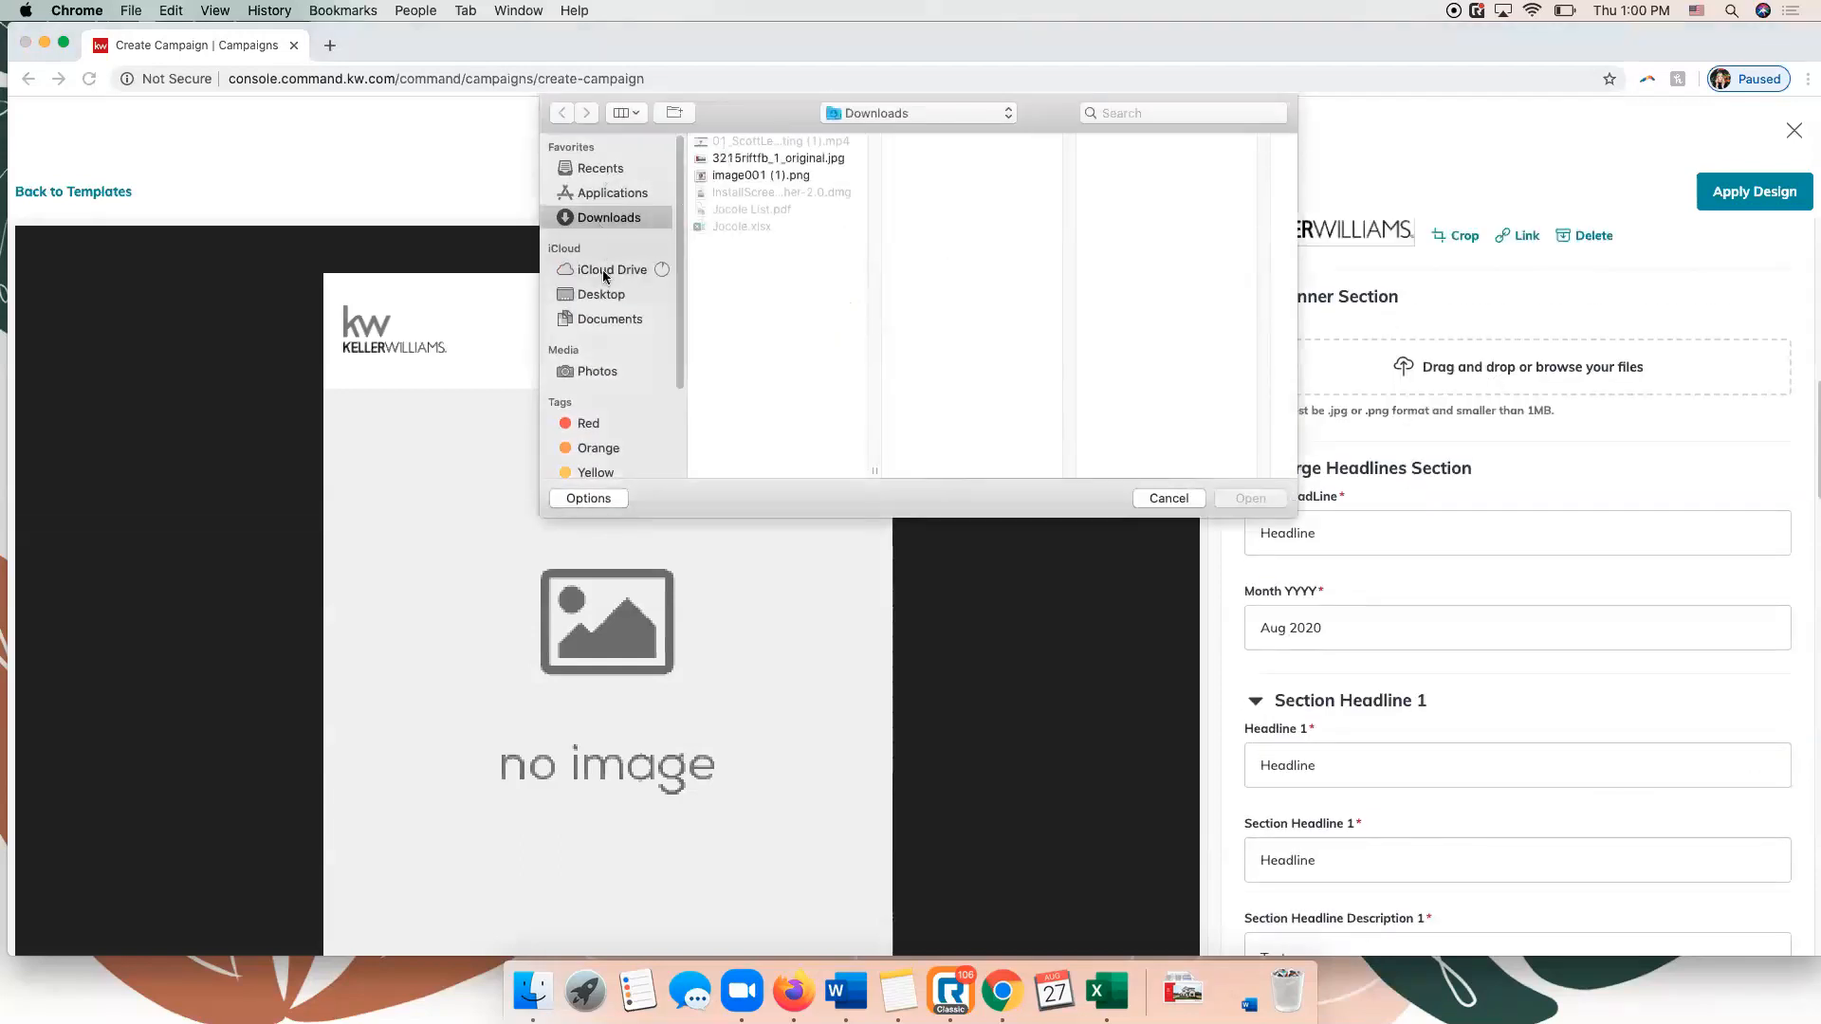
click(603, 295)
click(731, 193)
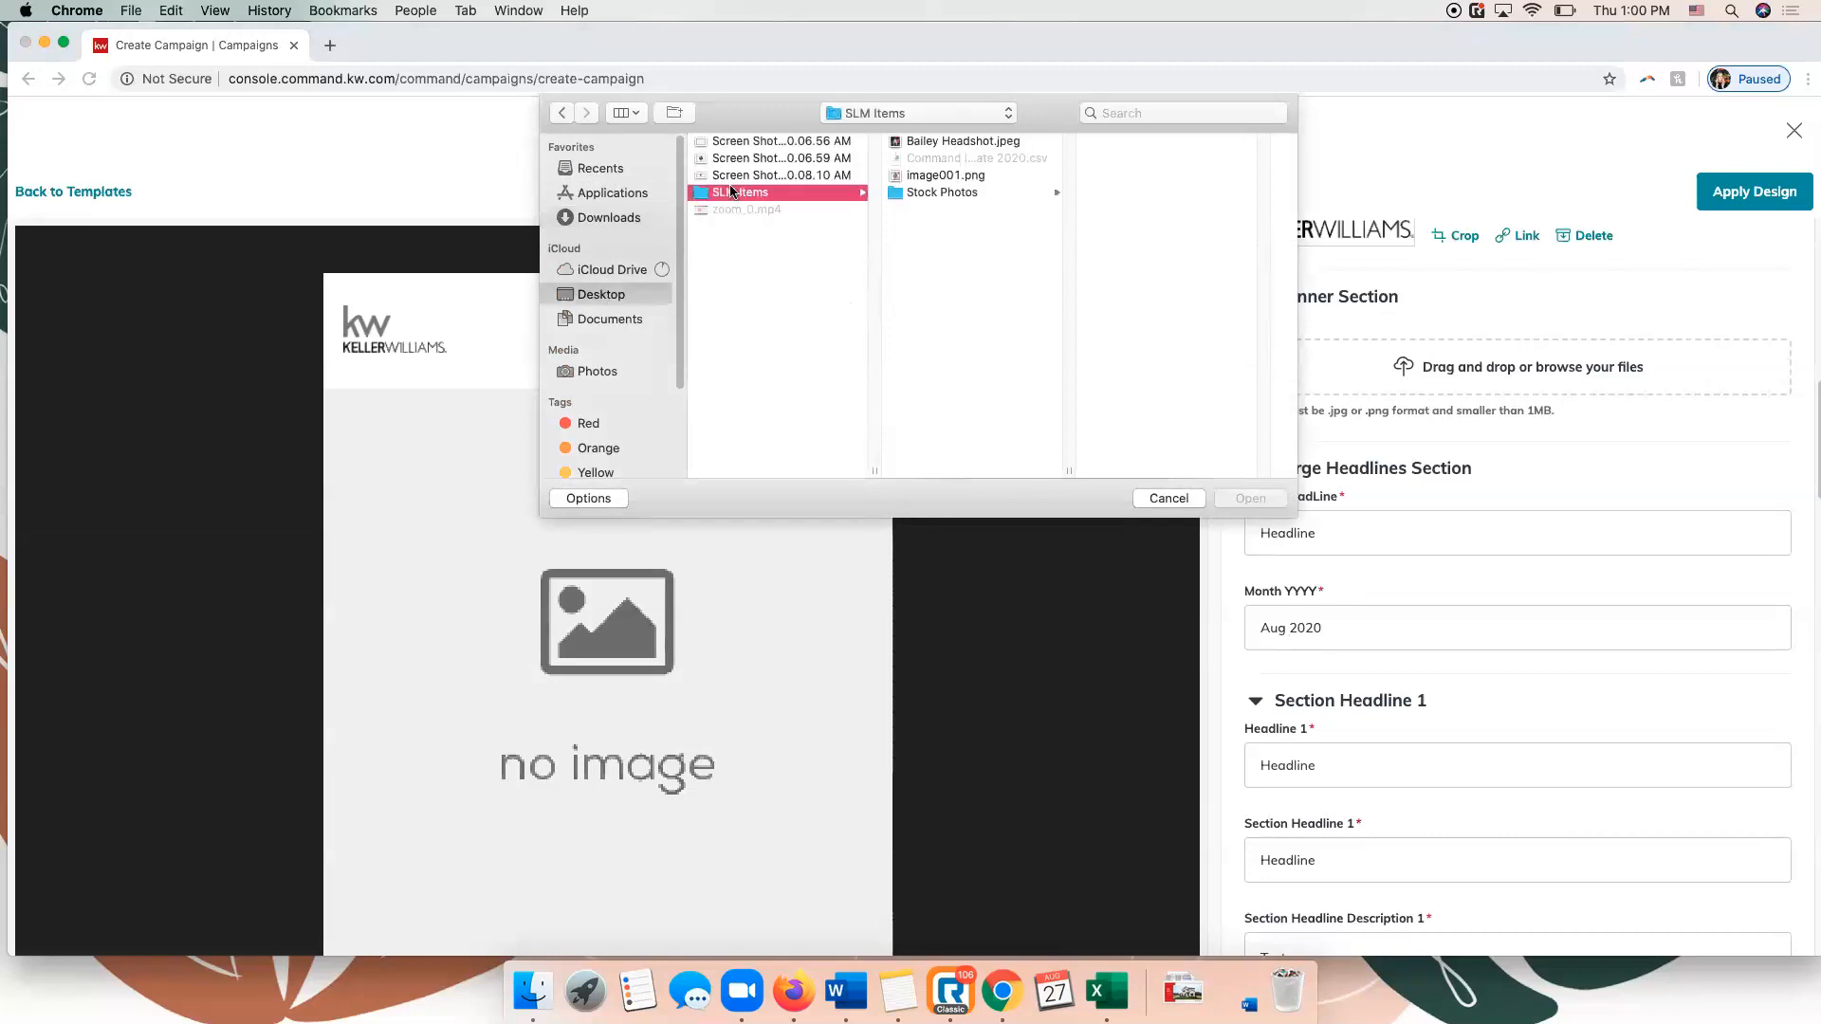
click(954, 193)
double_click(1114, 142)
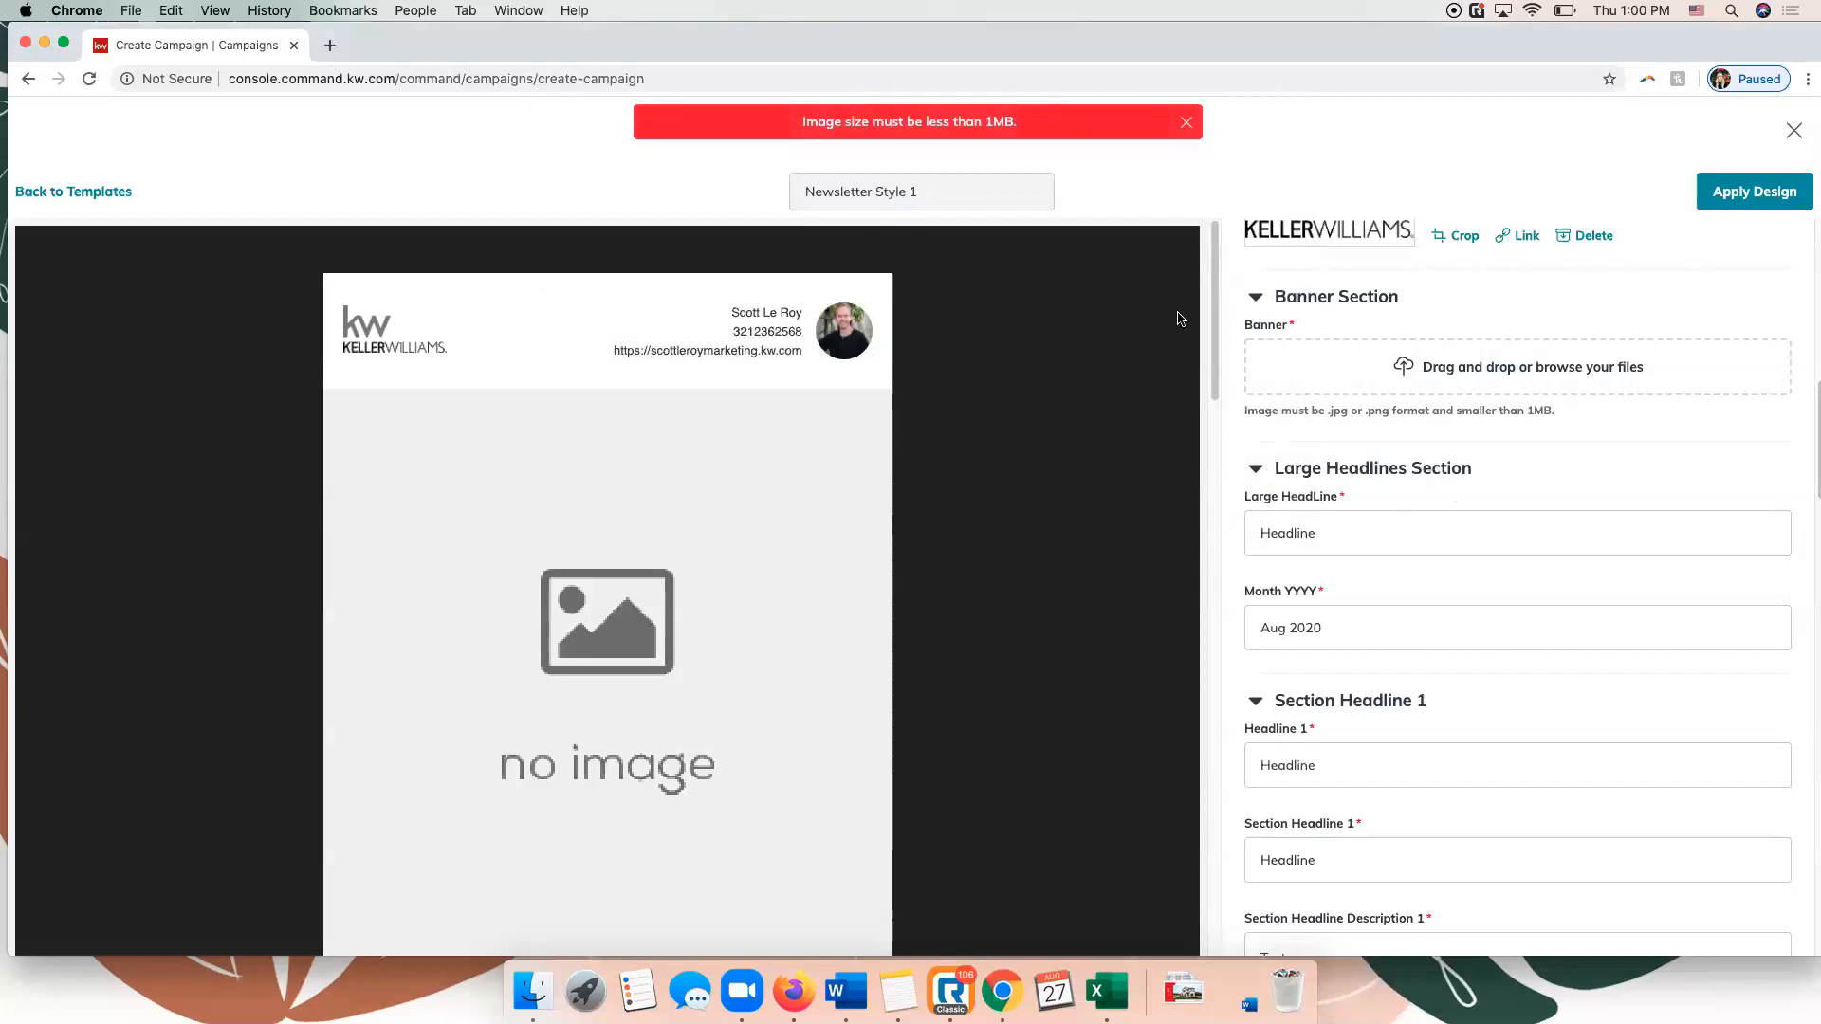
Upload the building-me…101808.jpg stock photo as the banner and crop it to Wide (1.91:1).
click(1465, 367)
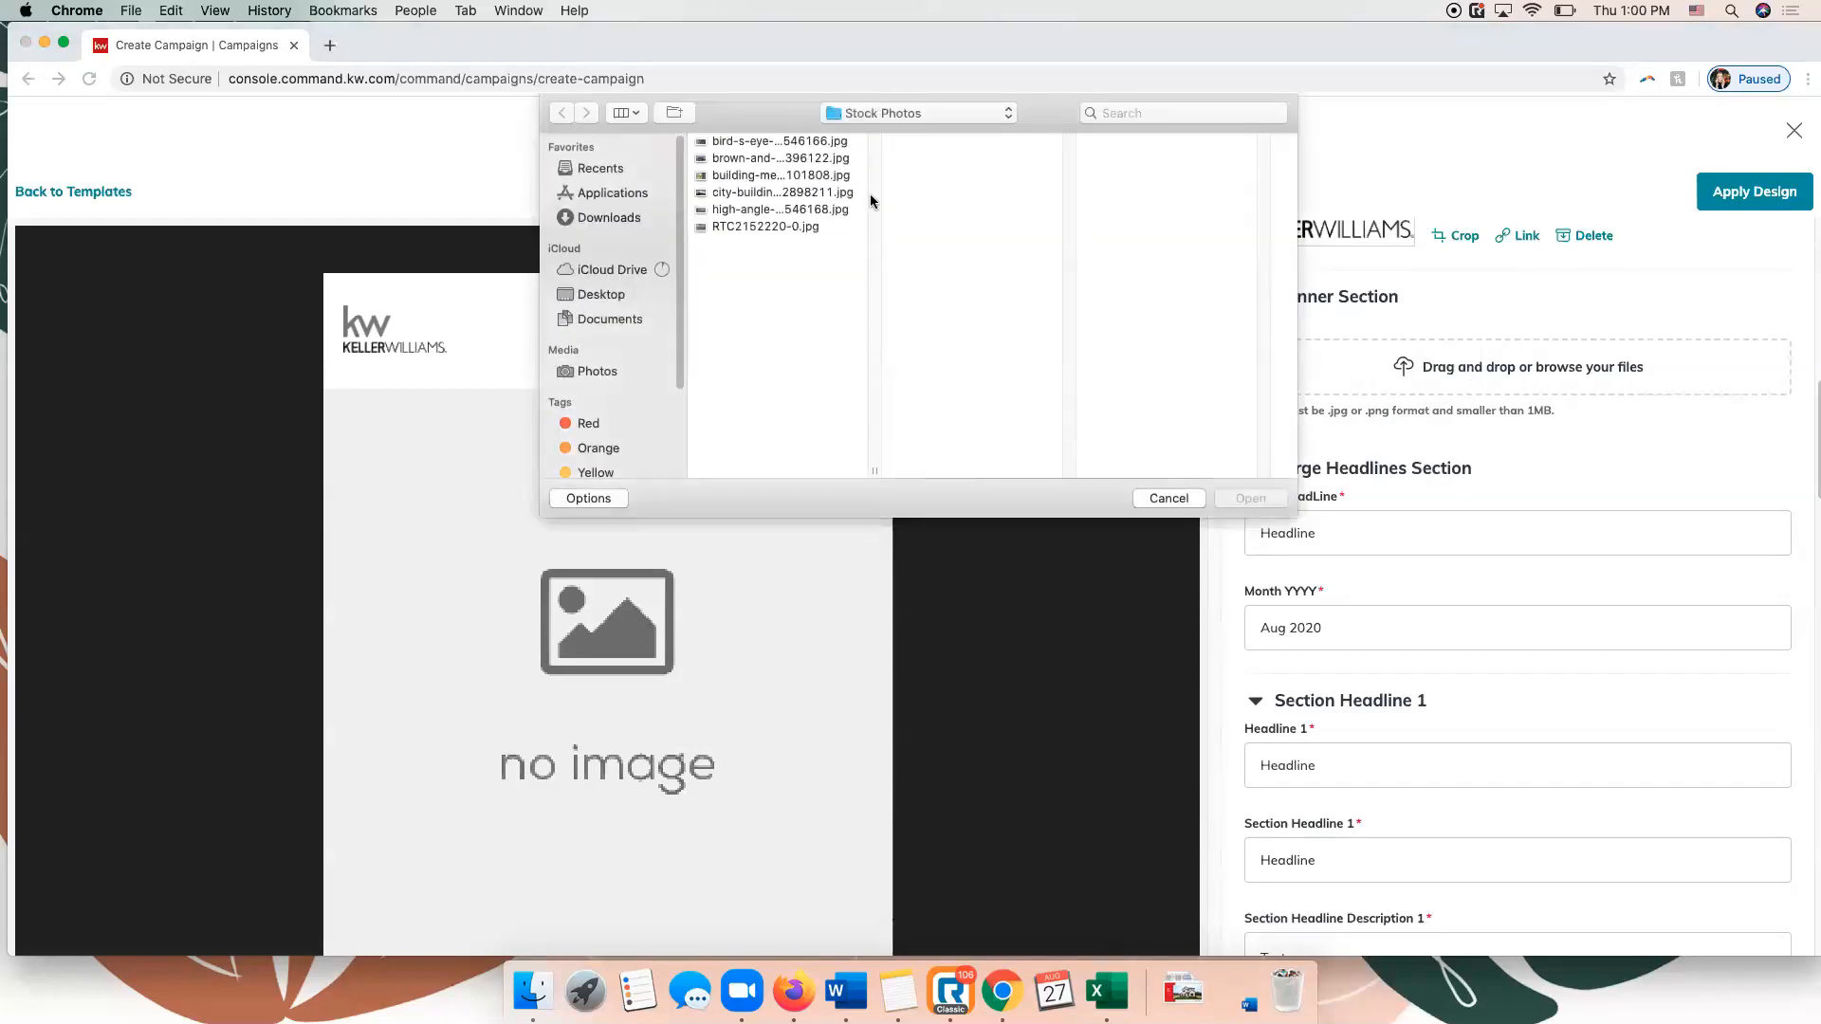
double_click(785, 174)
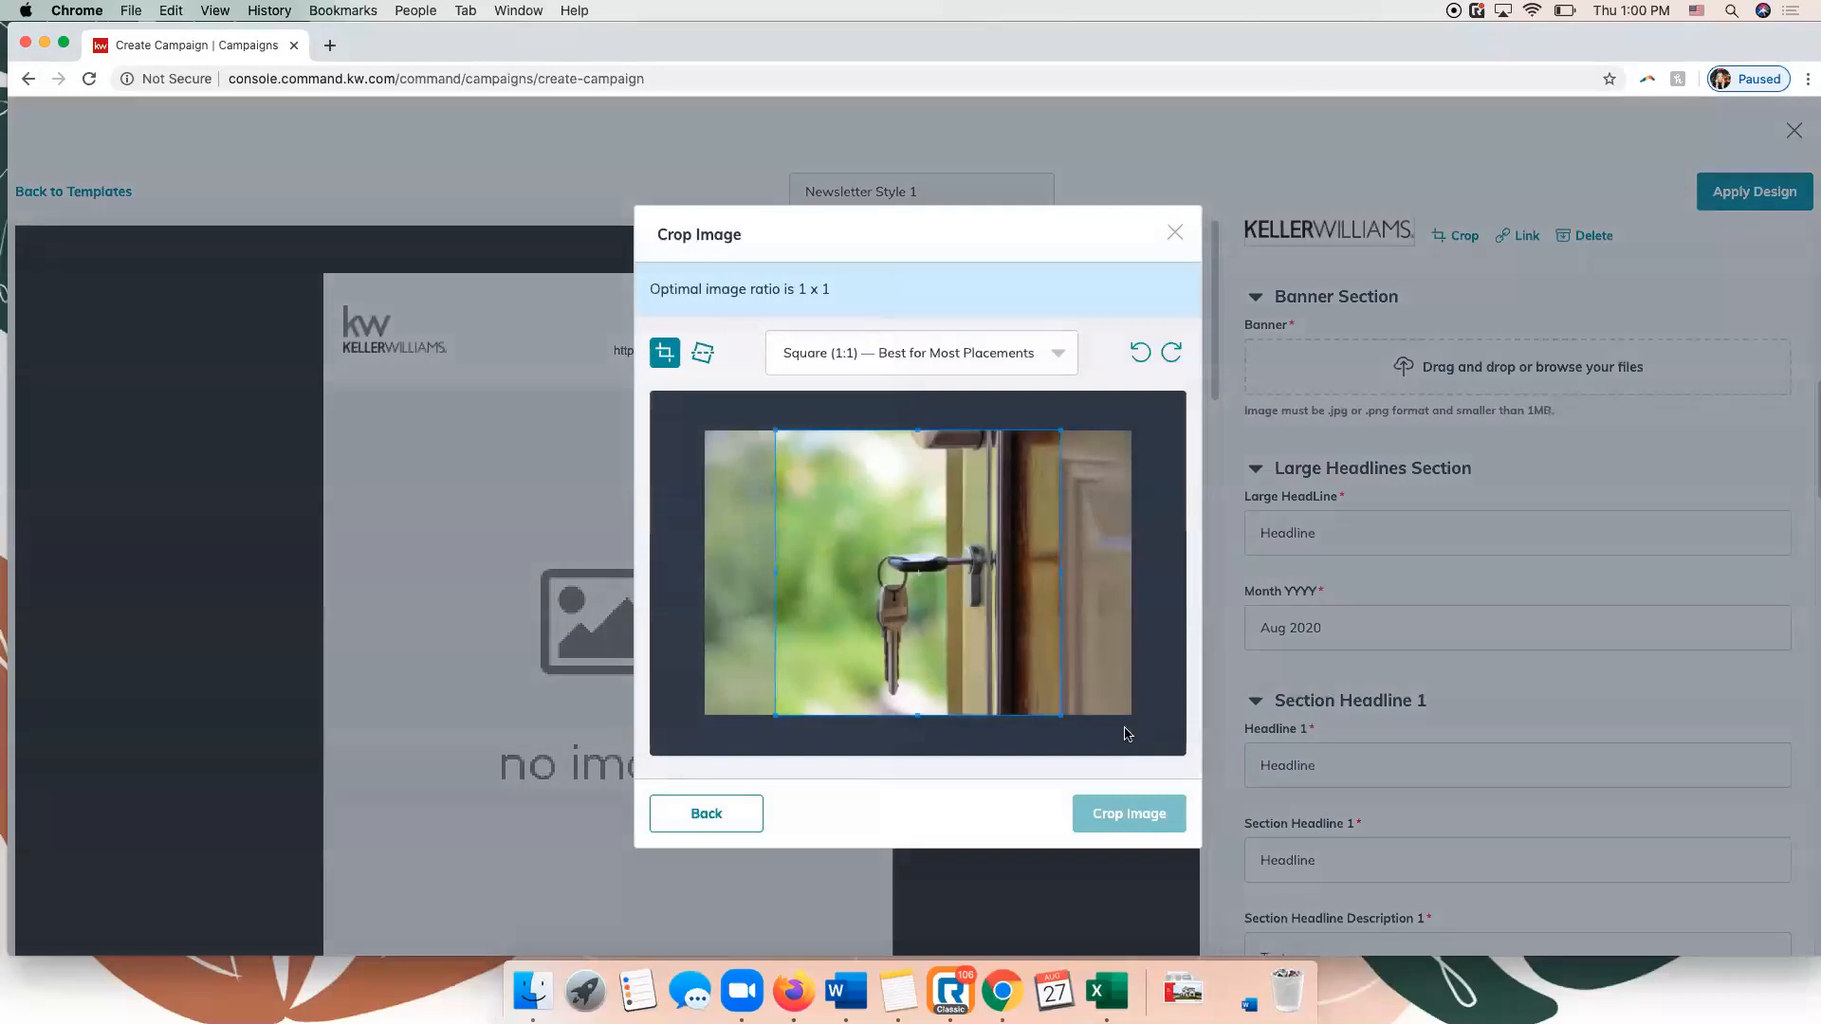
click(930, 363)
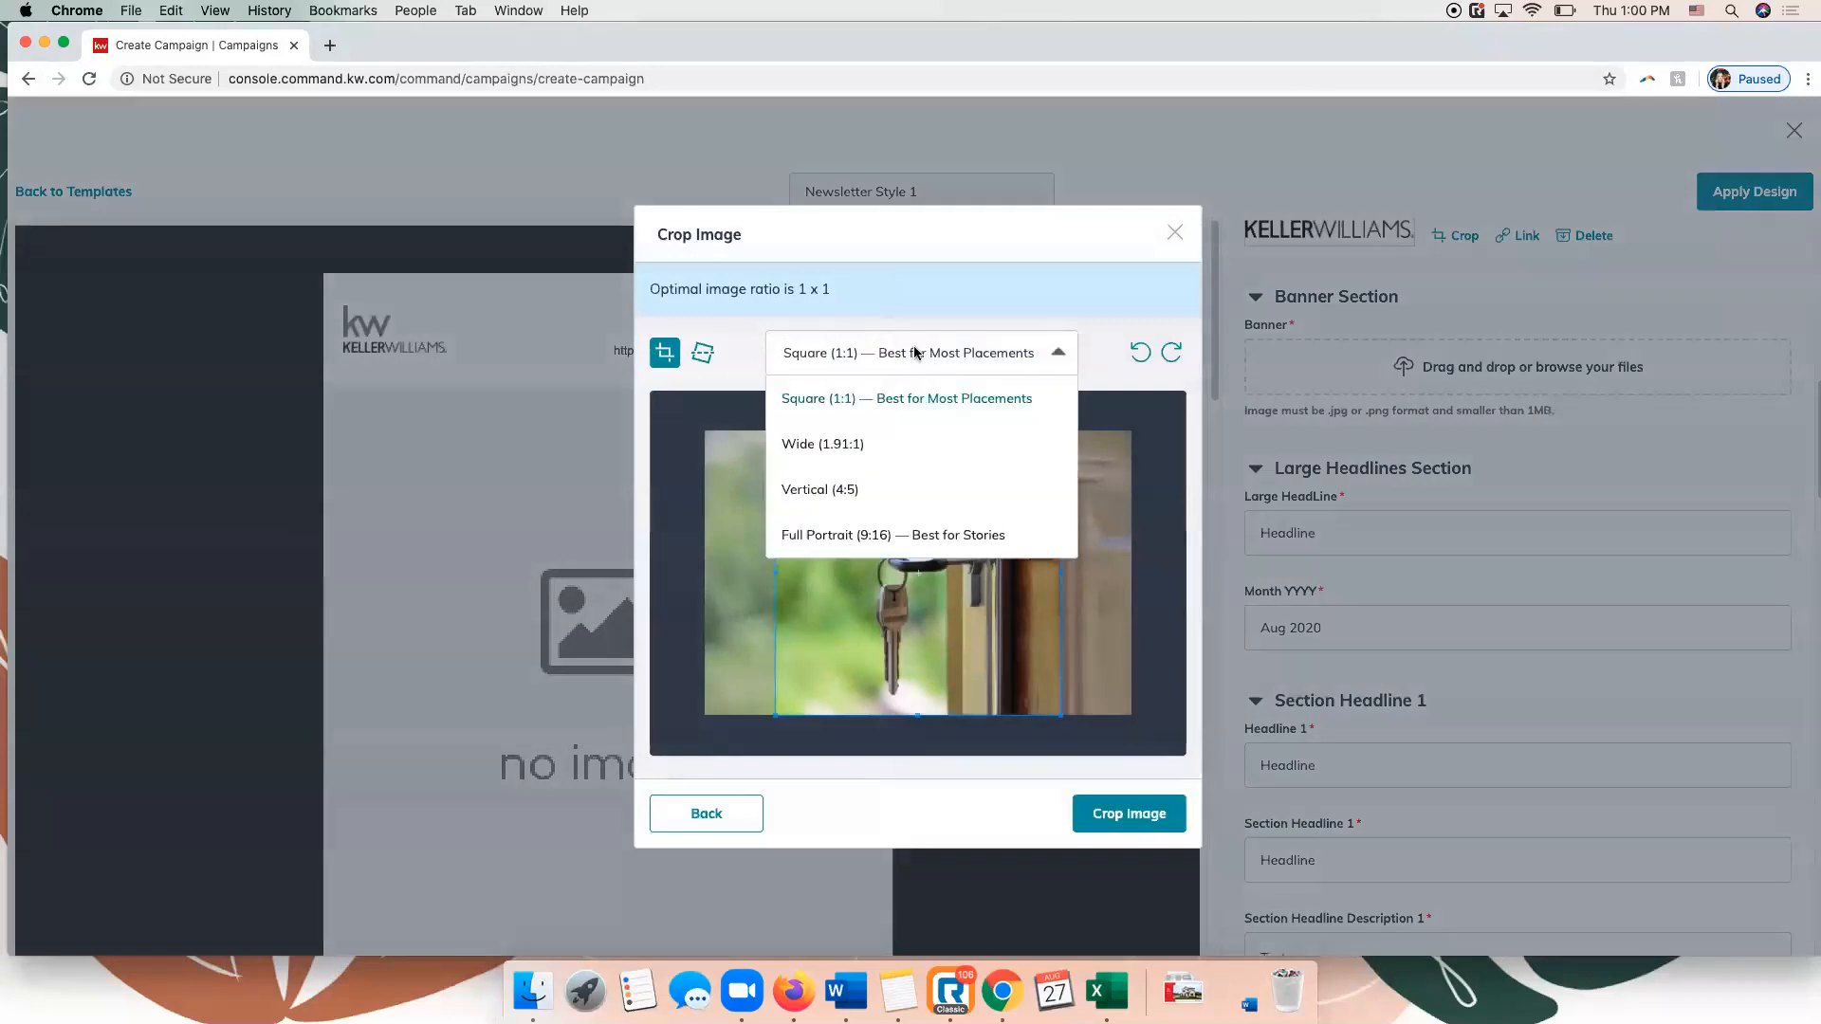
click(871, 445)
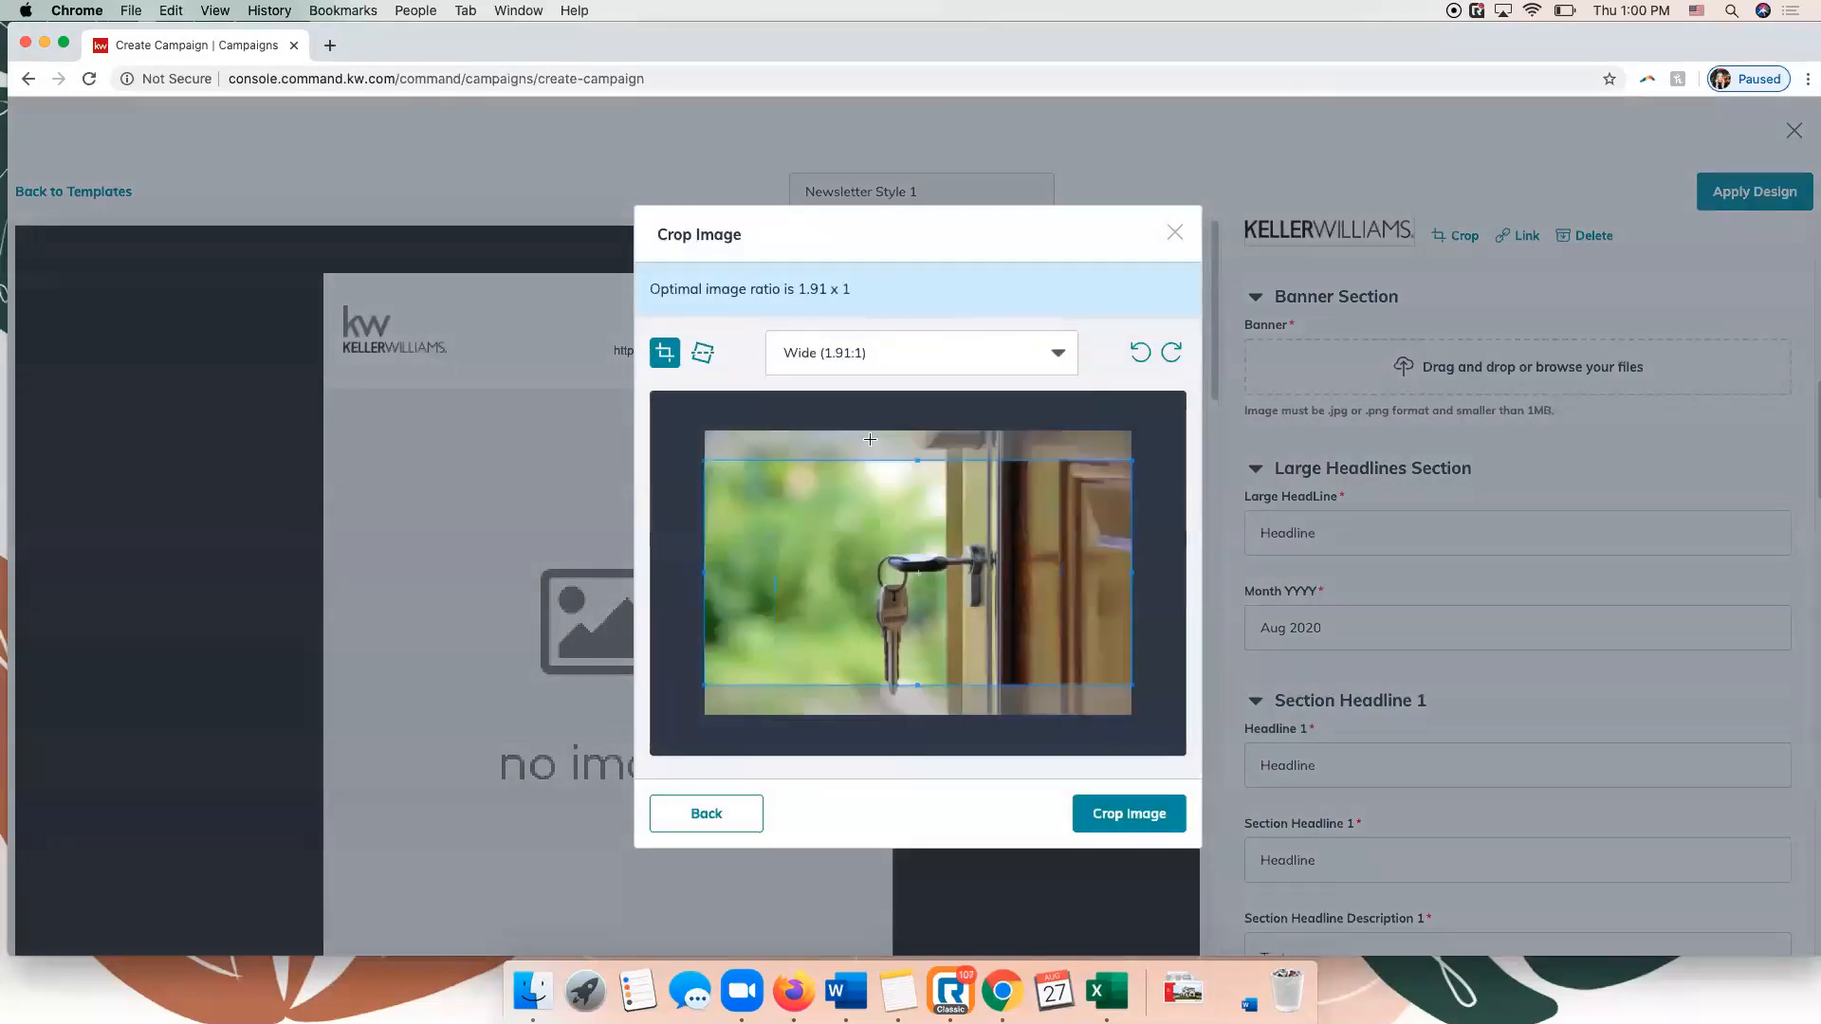
click(1147, 822)
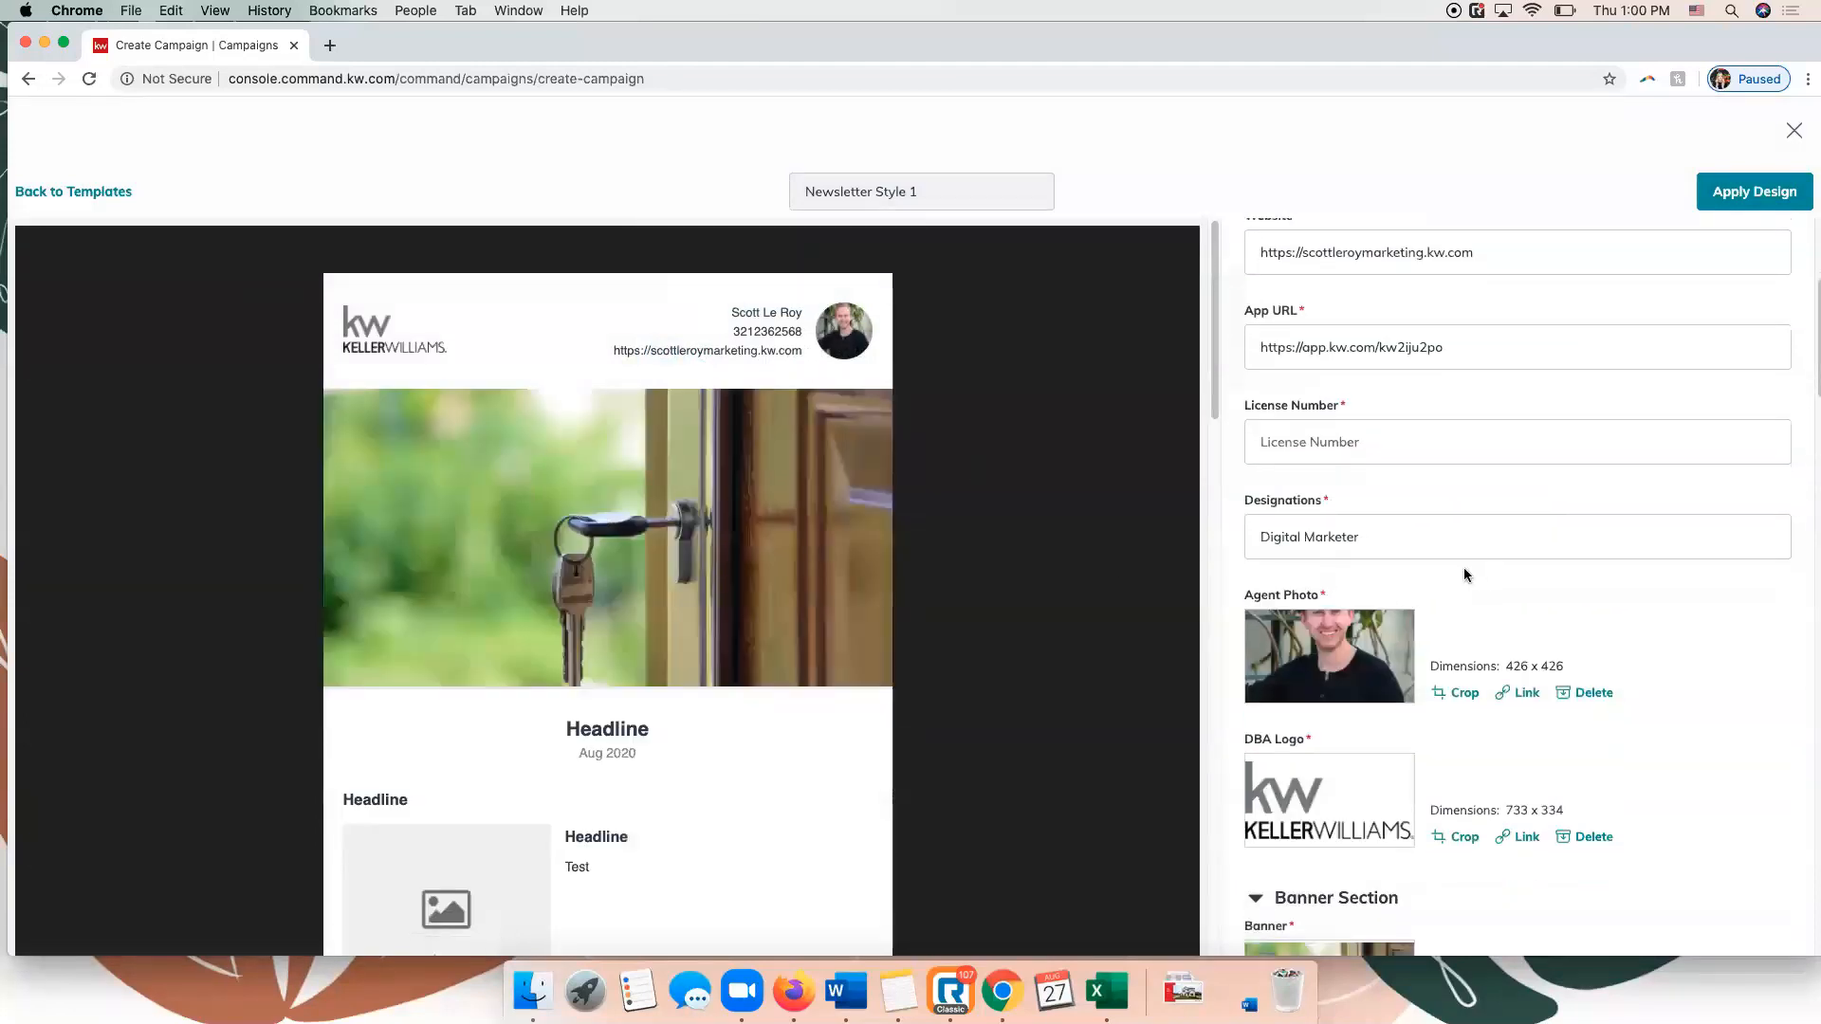
Enter the agent's license number in the newsletter's header and footer details.
scroll(1398, 470, up, 3)
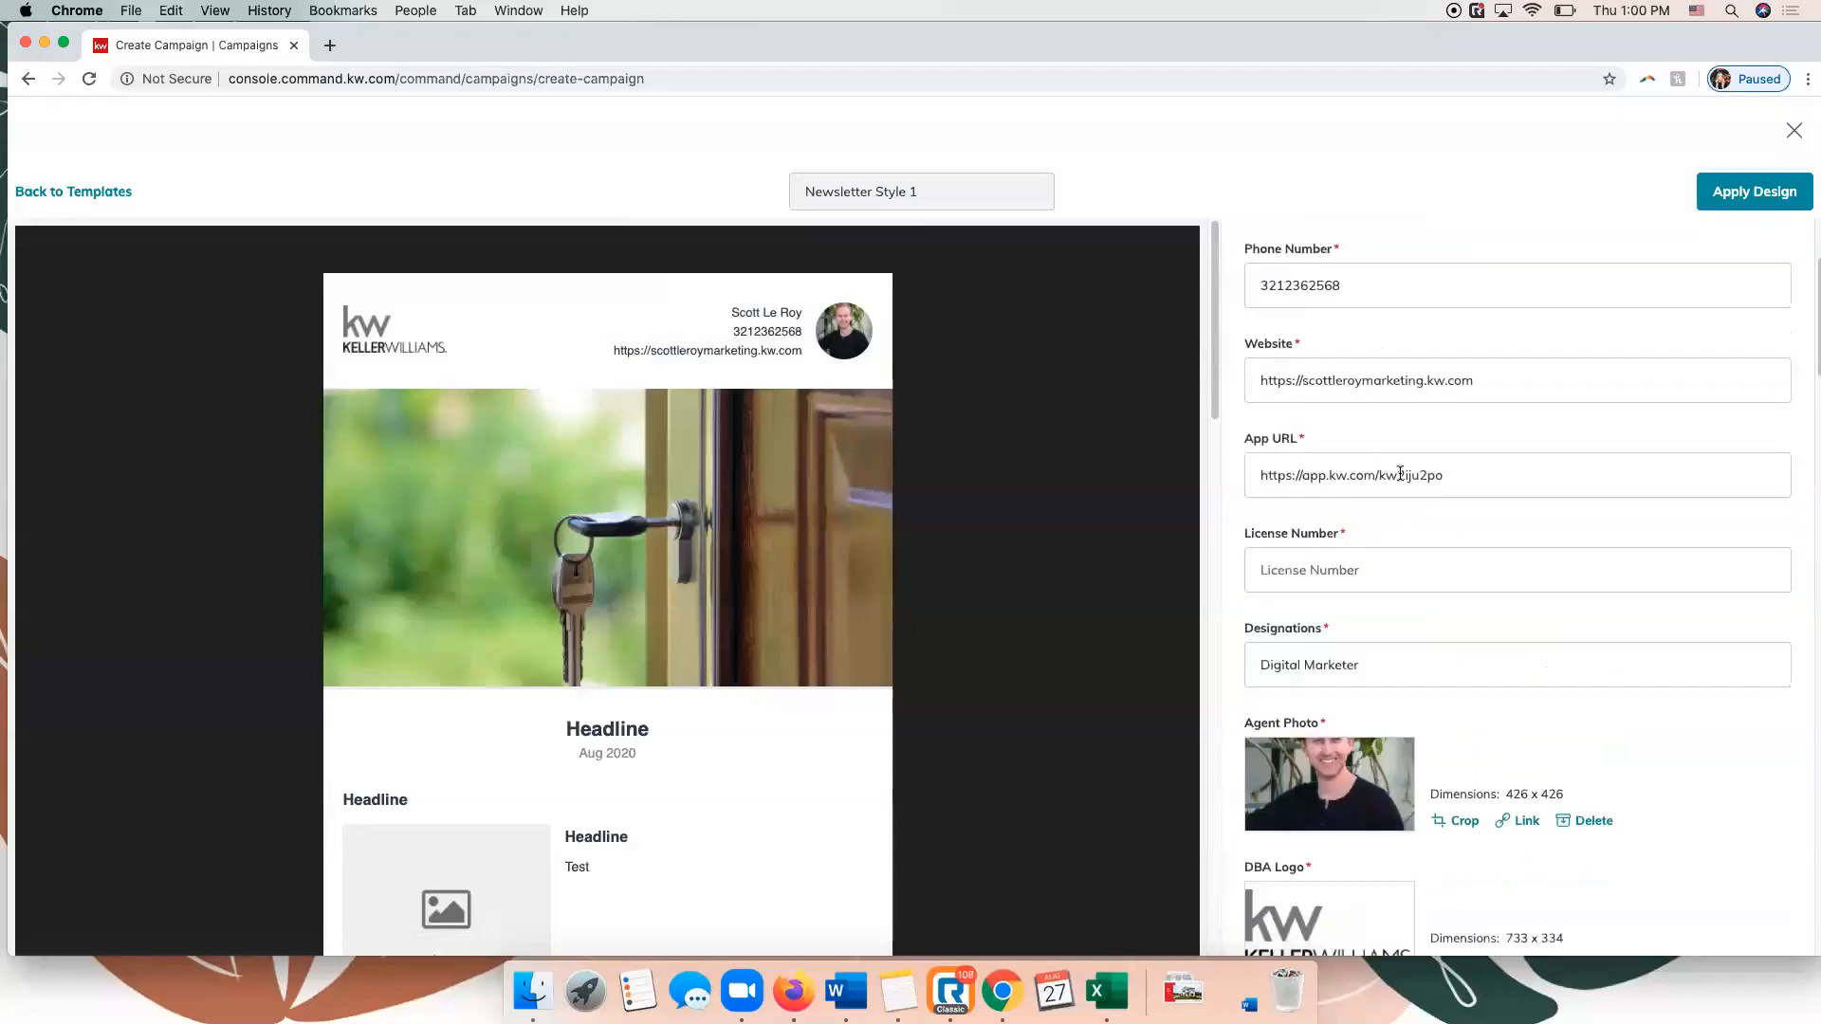
scroll(1400, 473, up, 5)
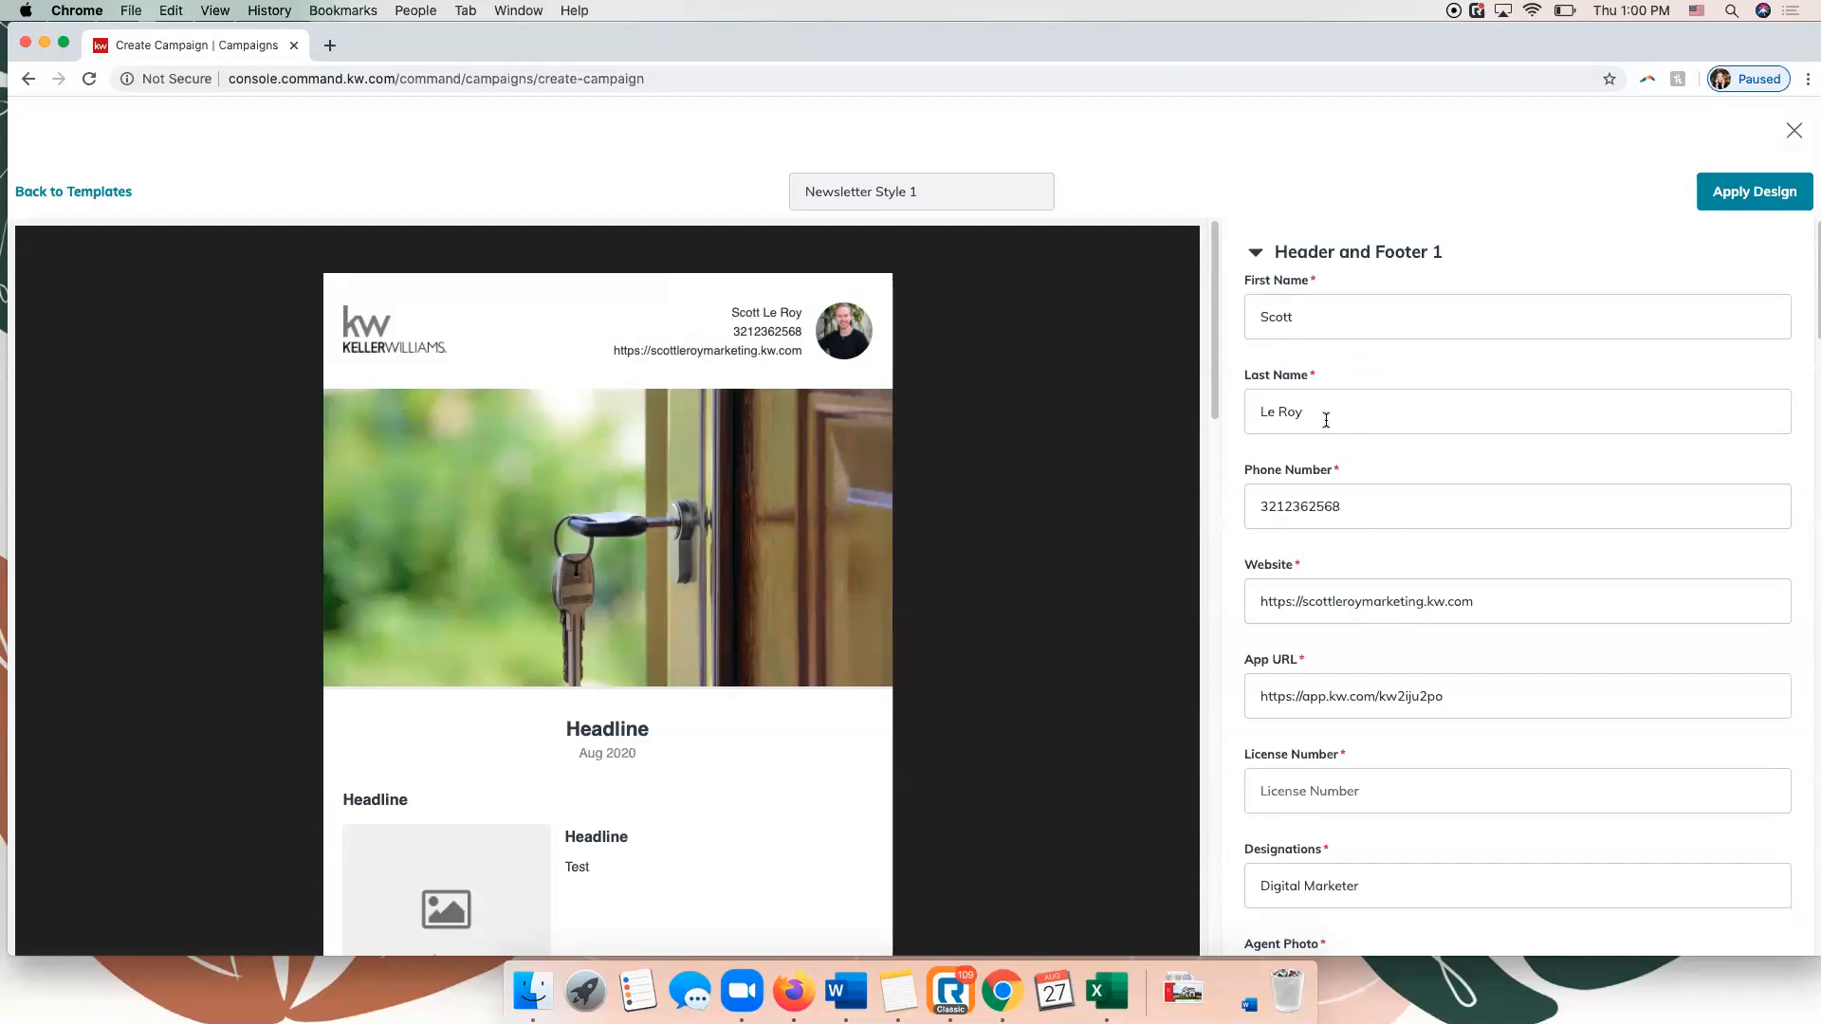
scroll(1327, 422, down, 3)
scroll(1326, 426, down, 2)
click(1338, 573)
text(123)
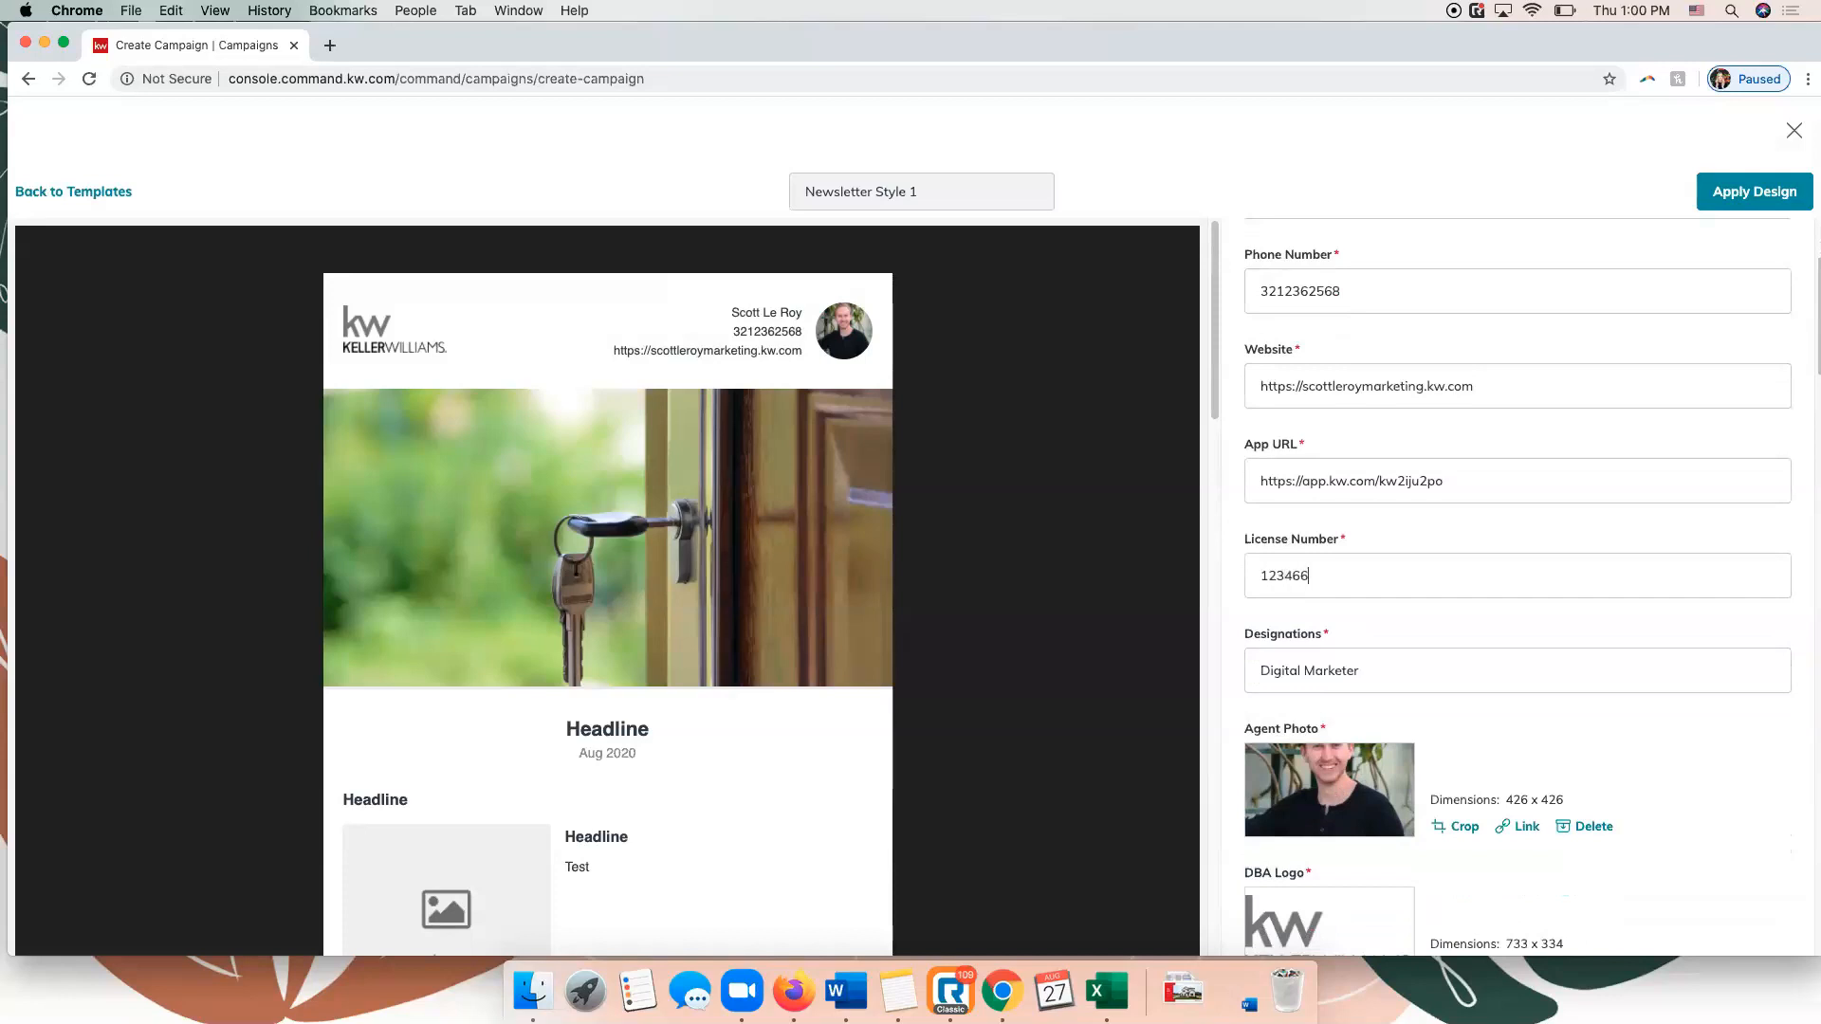
text(46)
key(BackSpace)
scroll(1352, 636, down, 6)
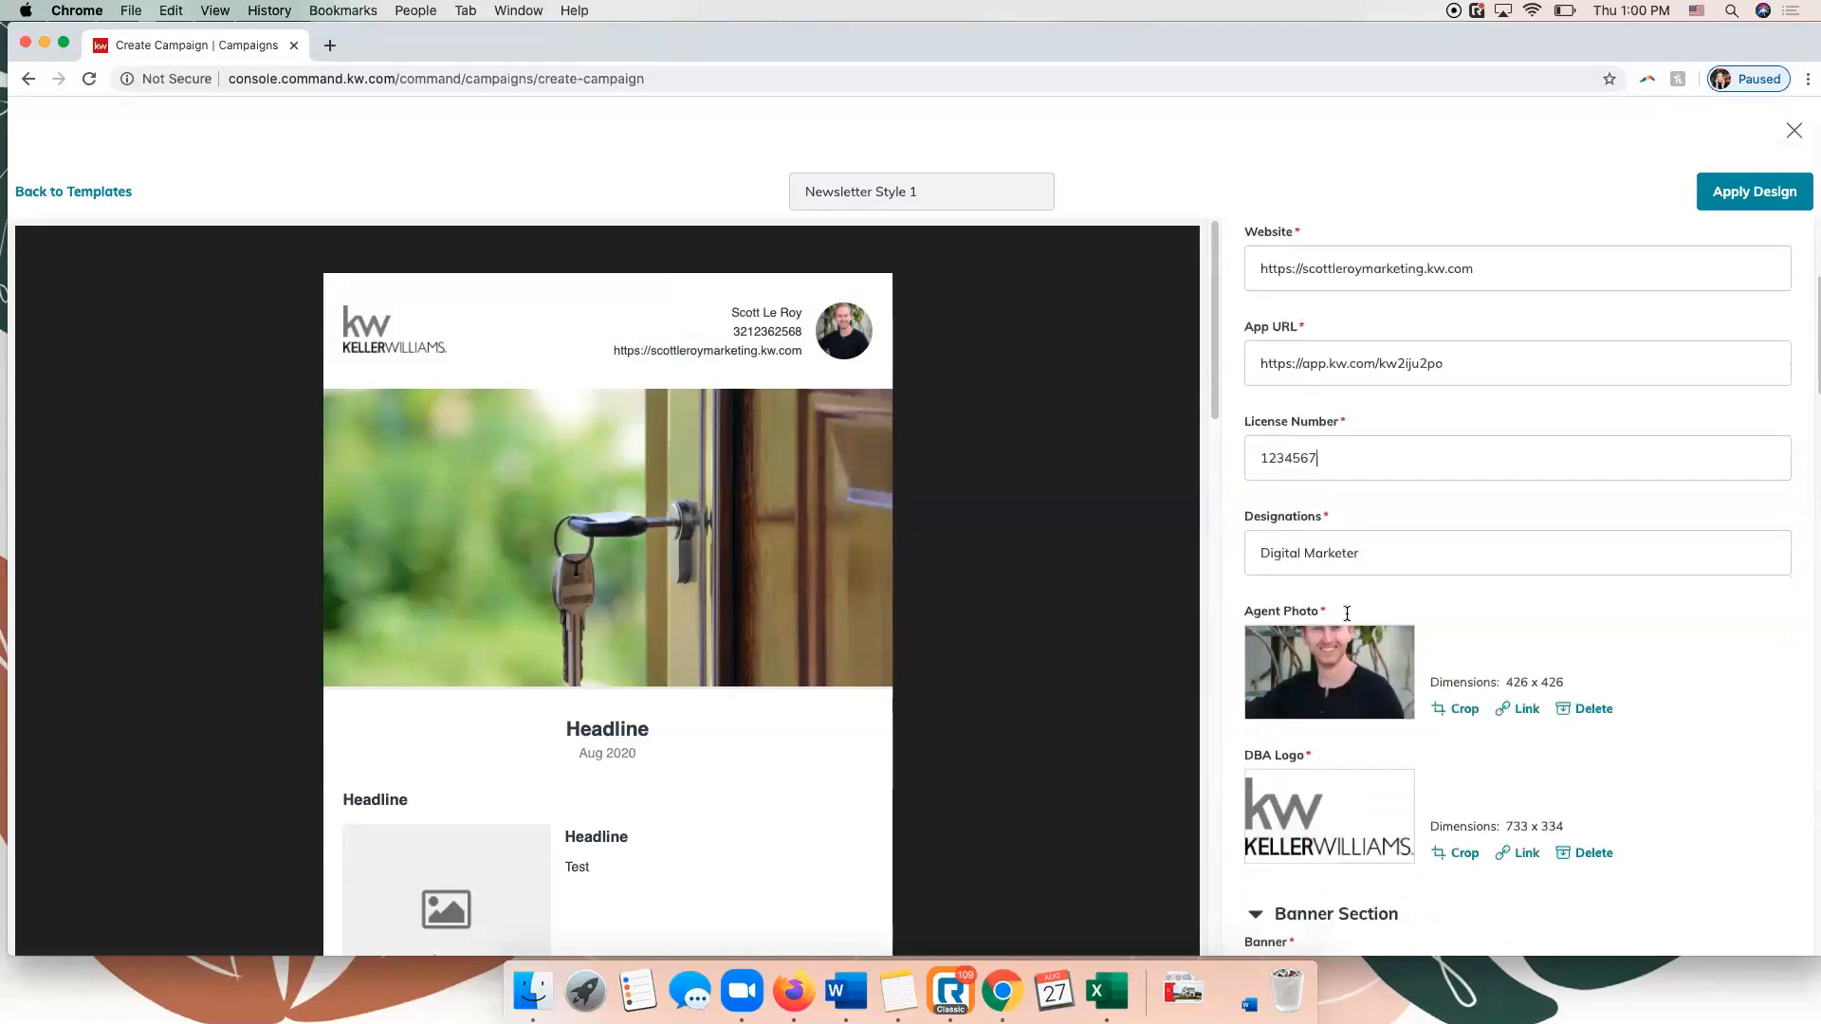
Examine the remaining newsletter sections through Footer 2 and try to apply the design.
scroll(1359, 527, down, 8)
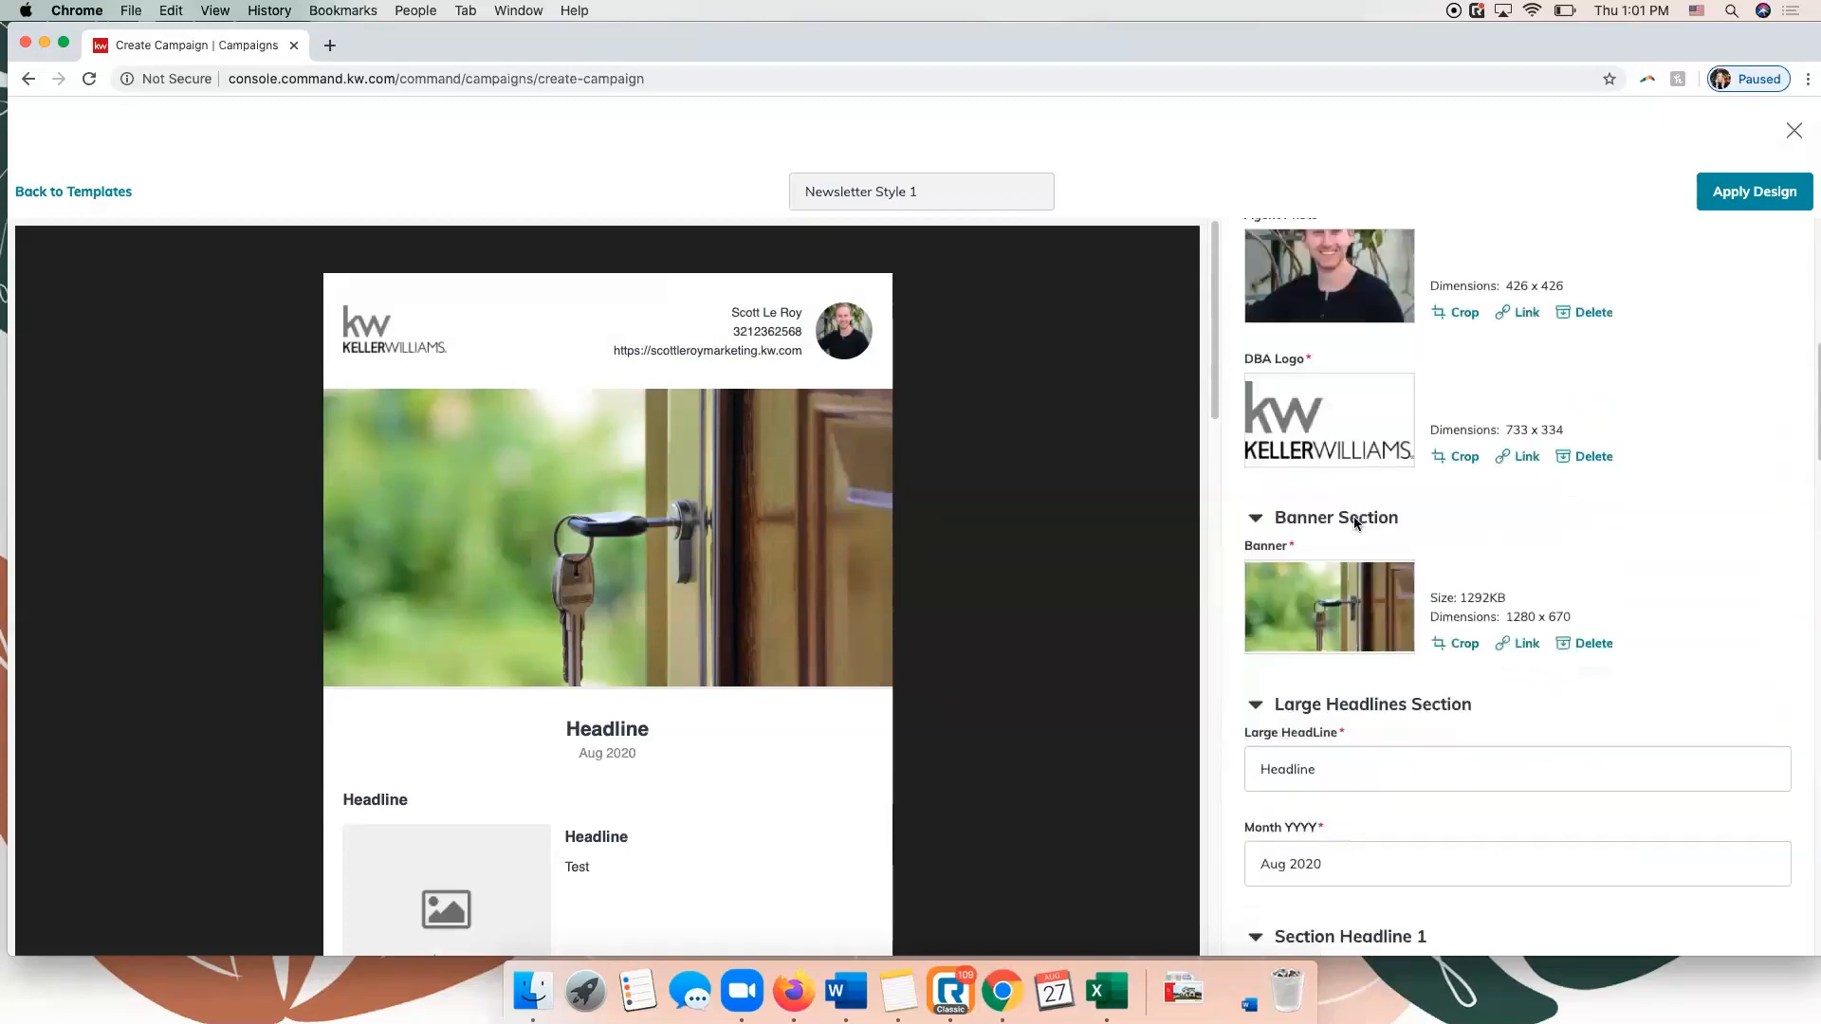
scroll(1354, 520, down, 13)
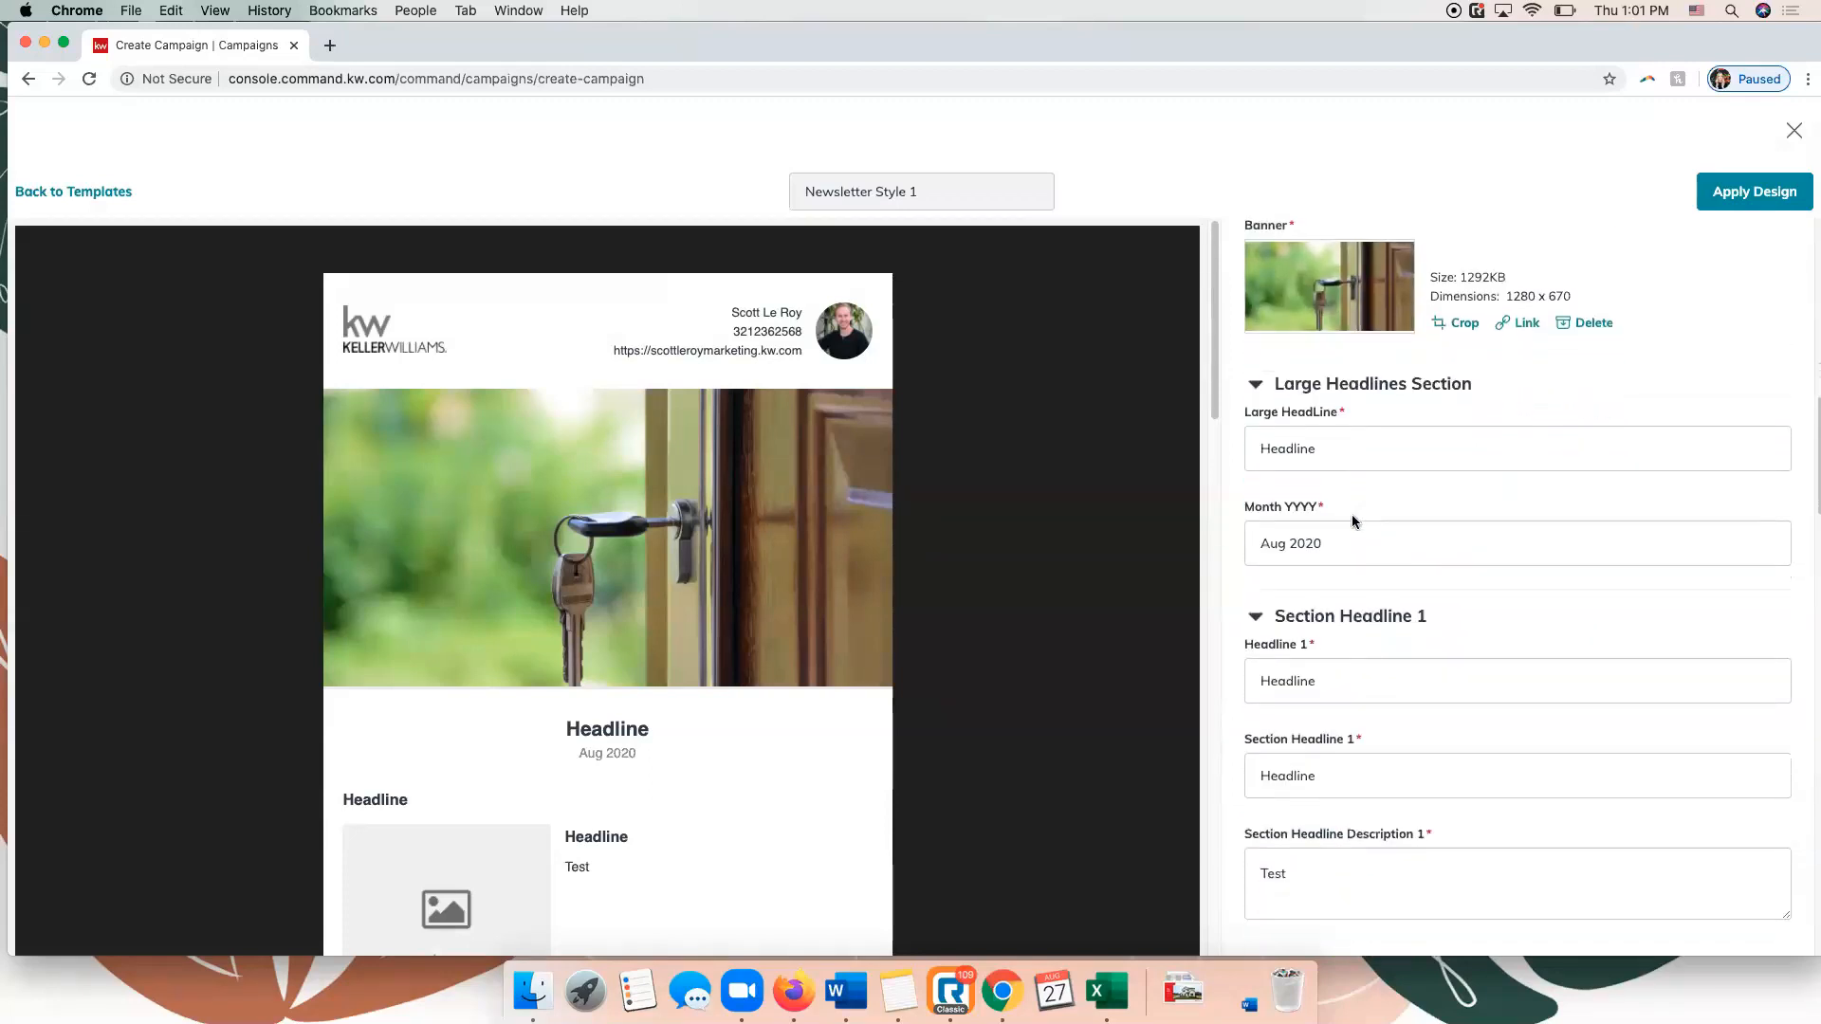
scroll(1356, 522, down, 15)
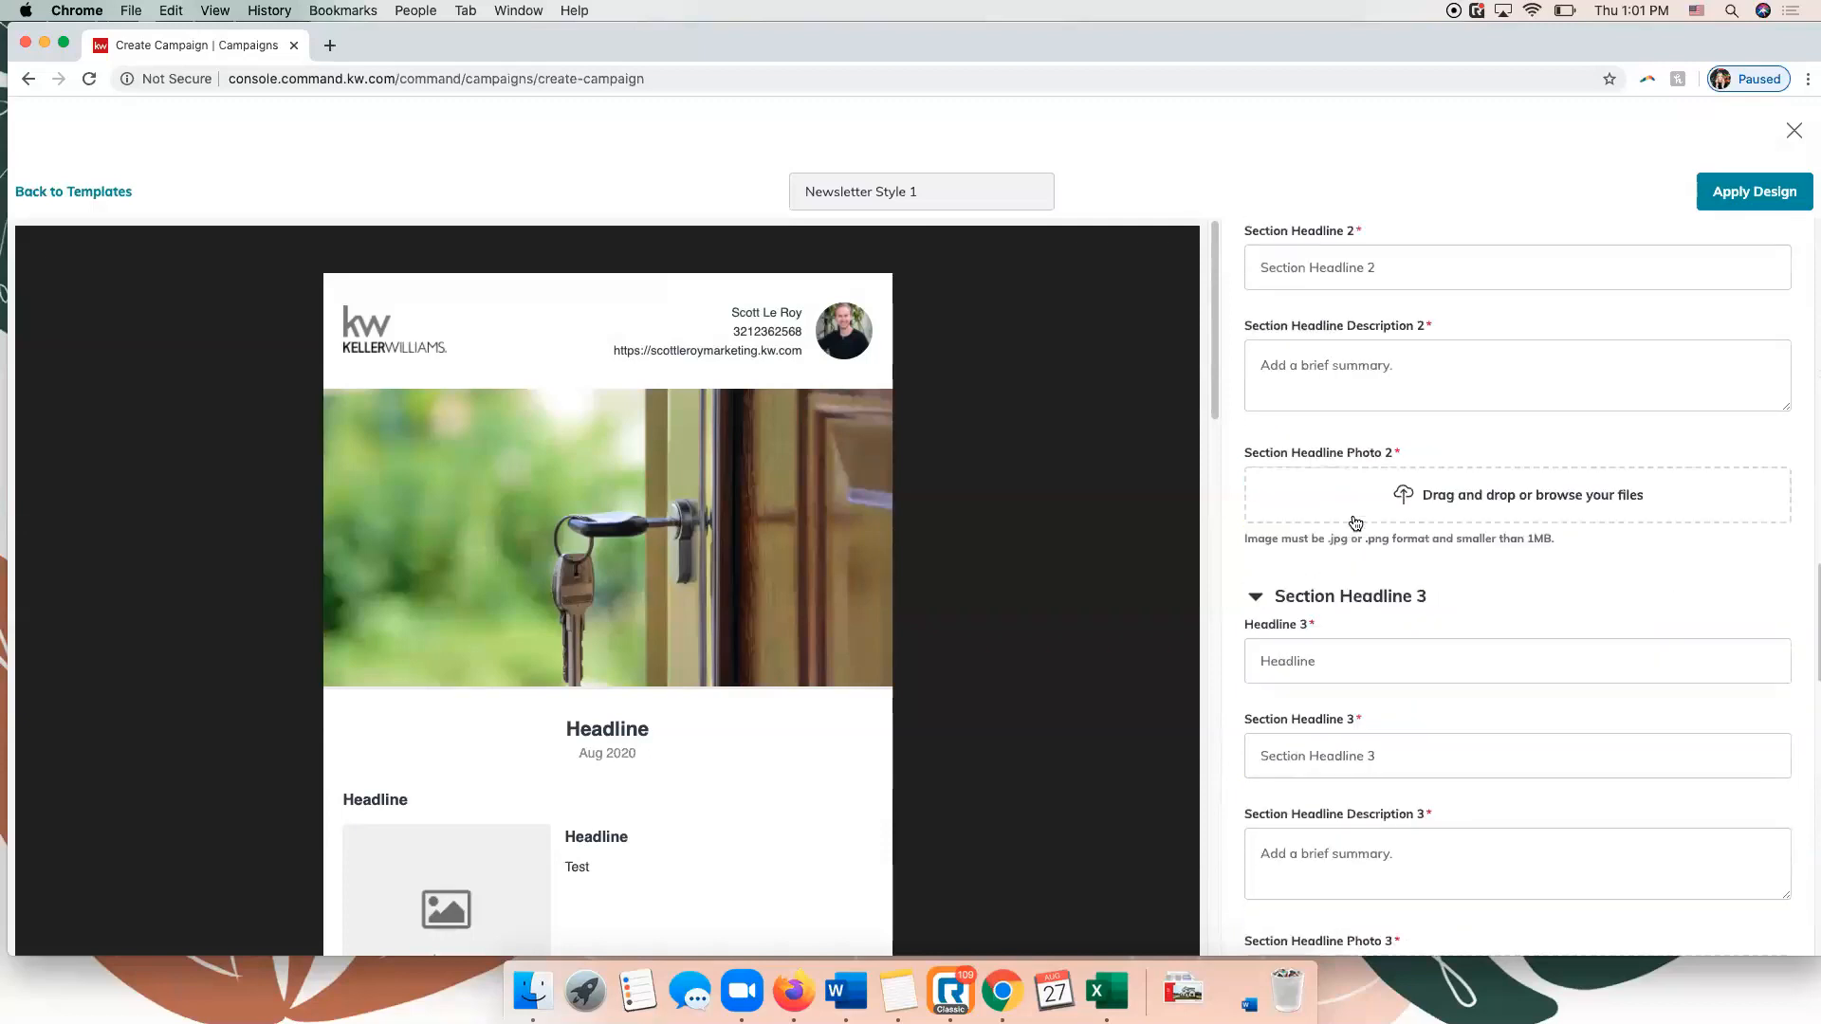
scroll(1356, 524, down, 1)
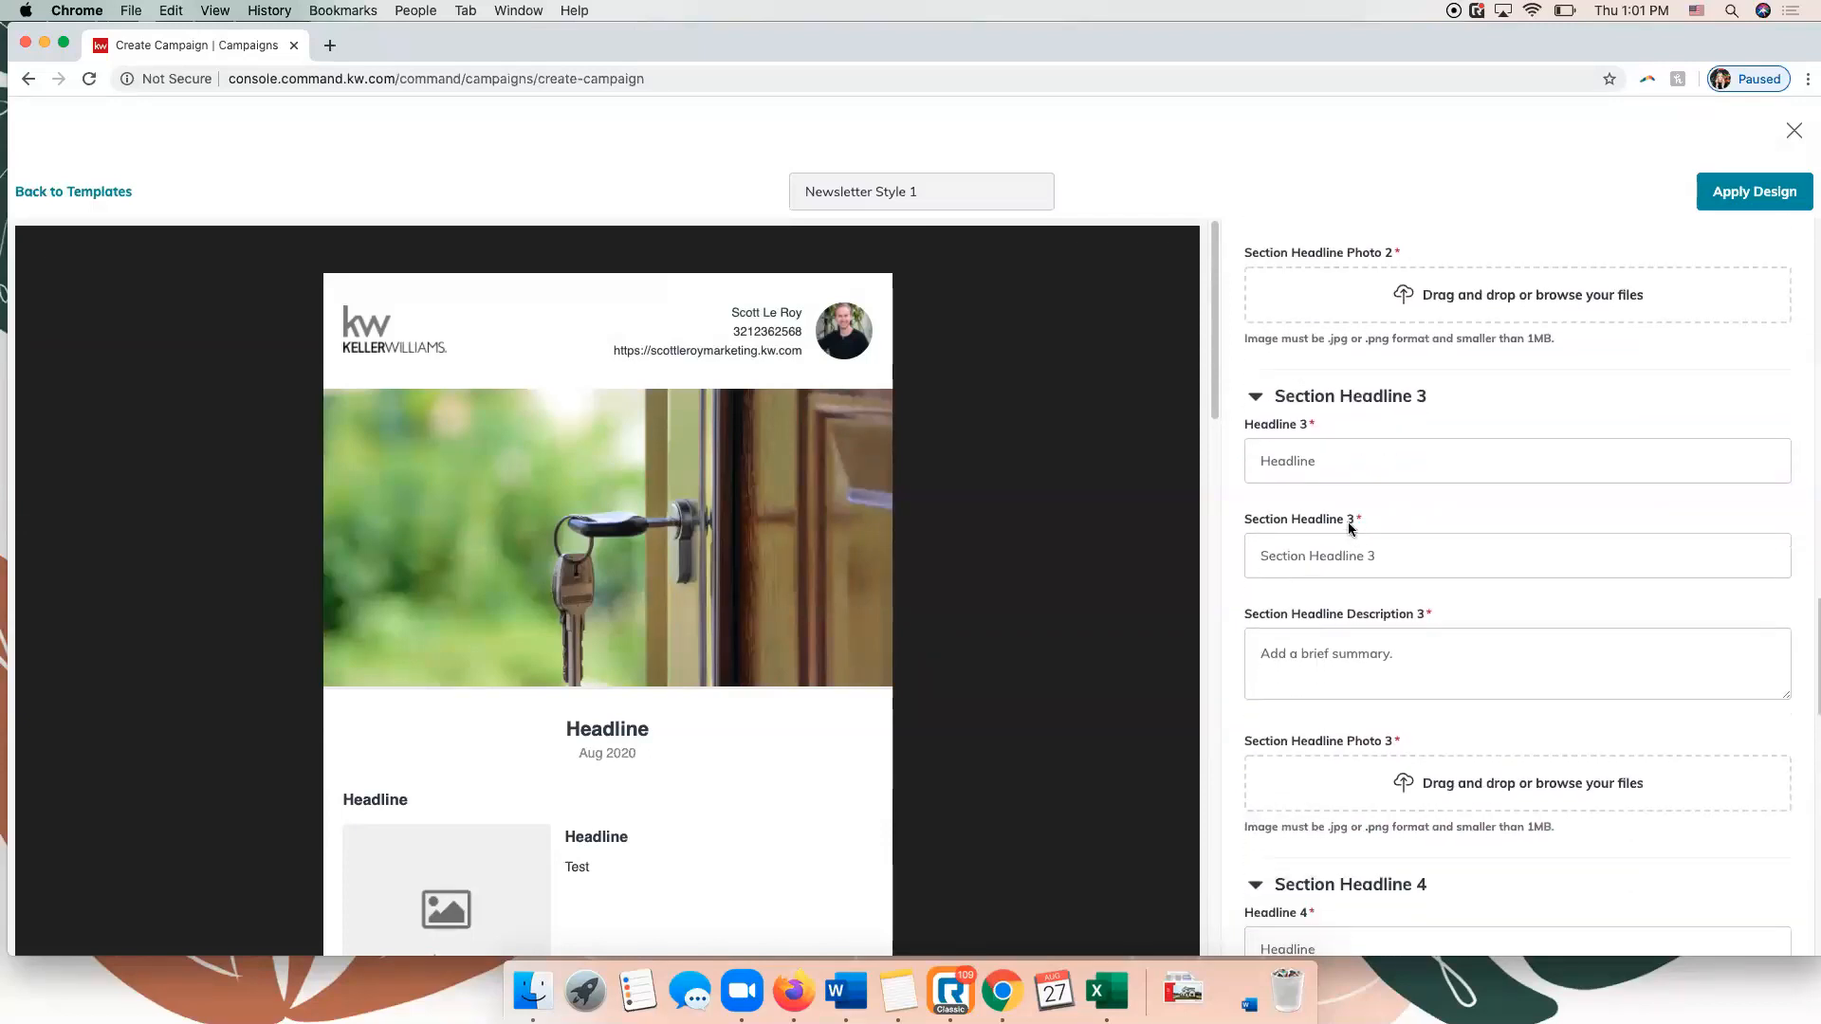
scroll(1352, 527, down, 15)
scroll(1351, 528, down, 16)
scroll(1352, 528, up, 8)
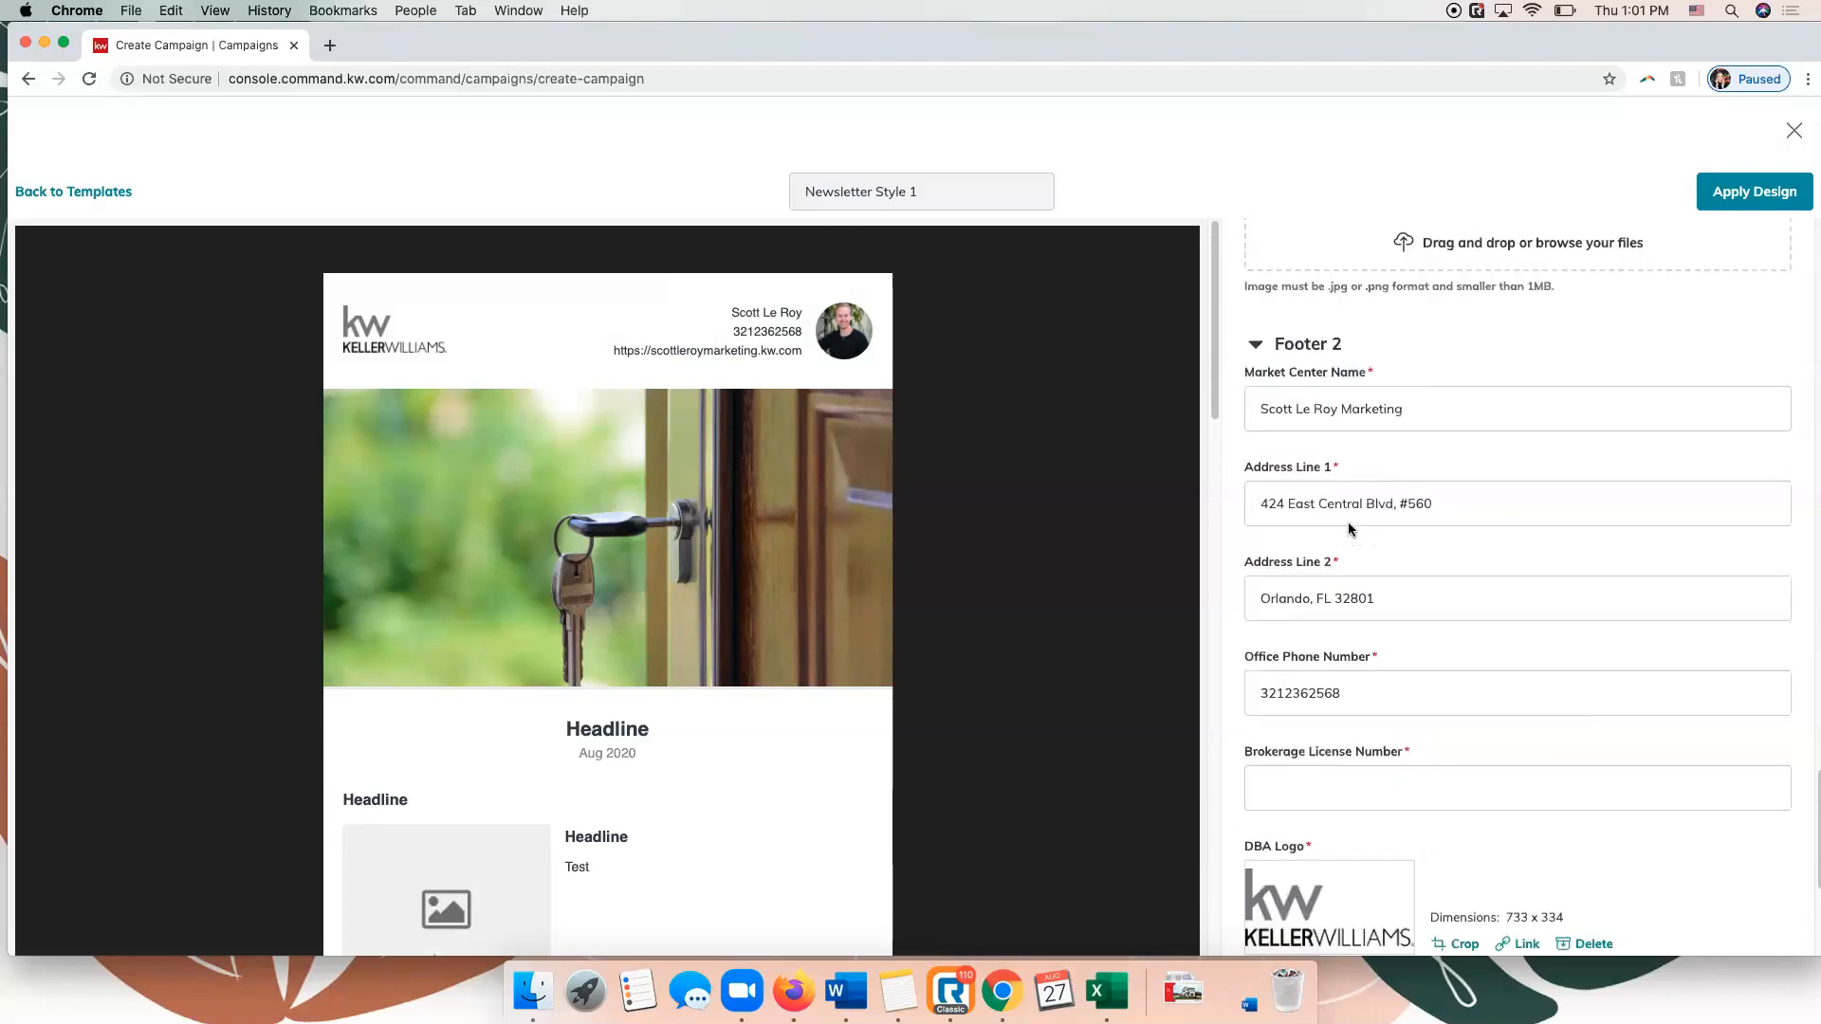
scroll(1351, 527, up, 20)
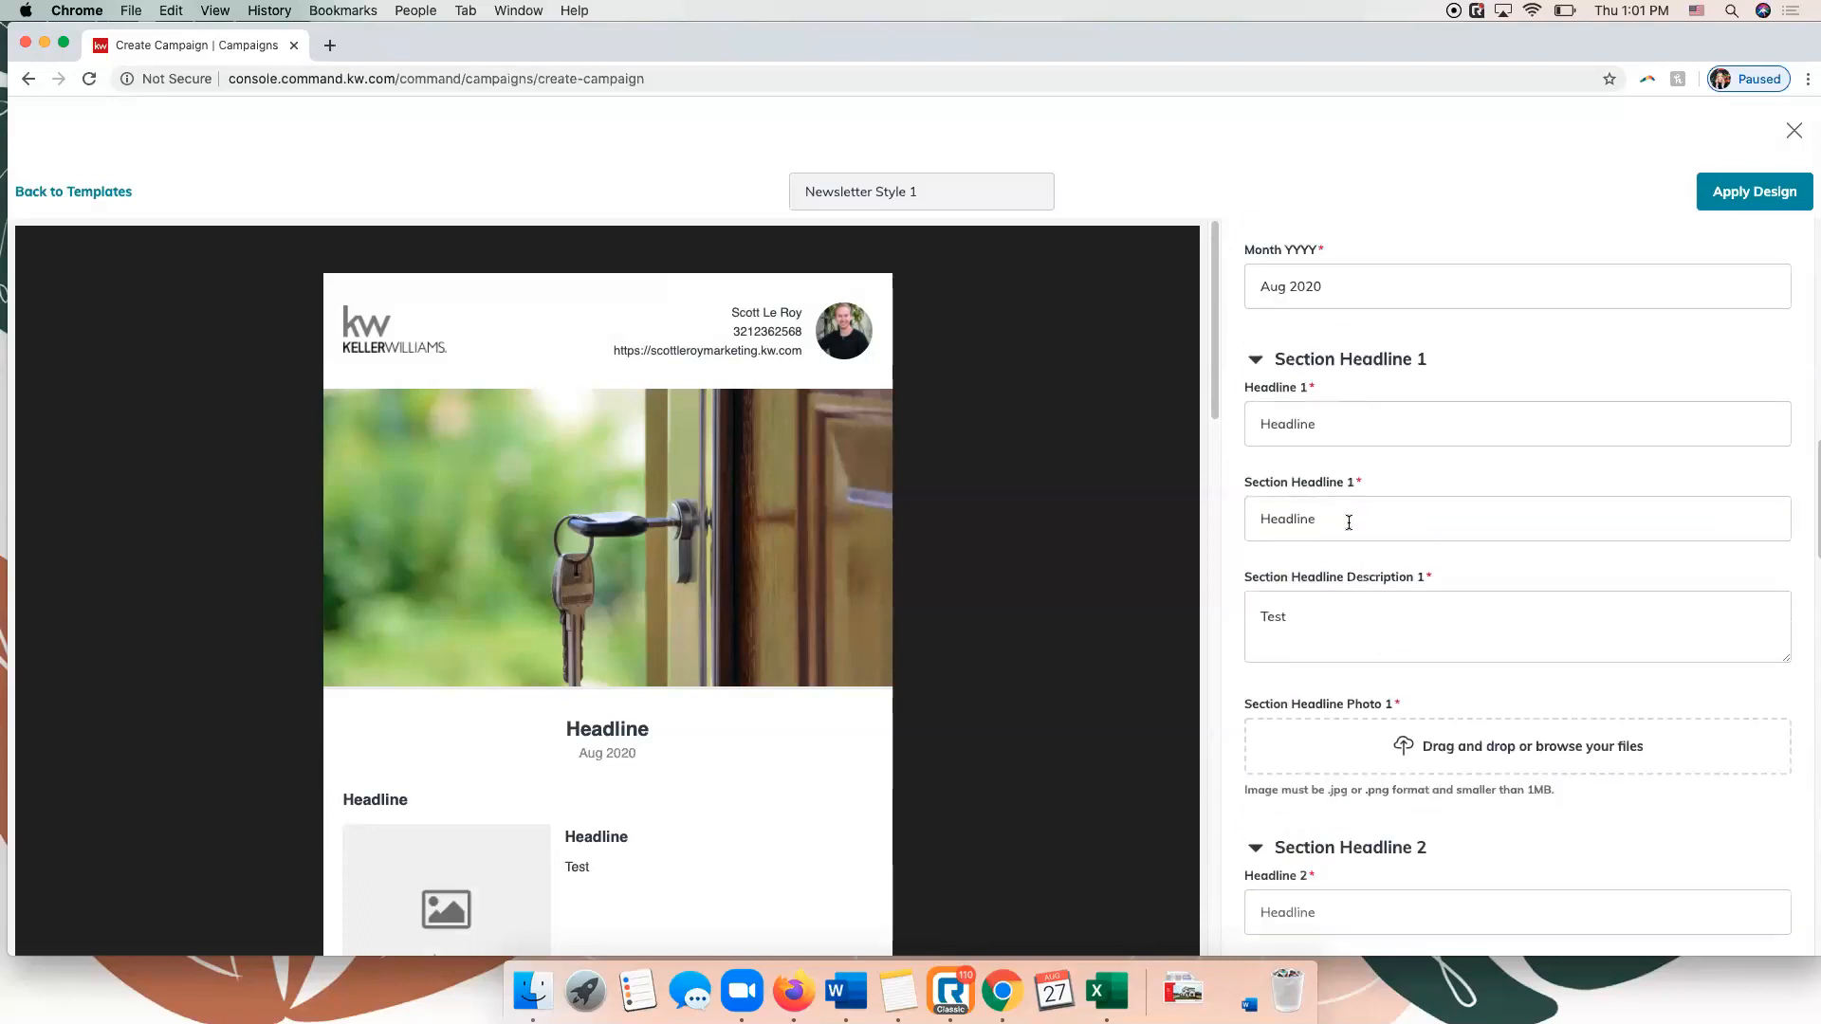
scroll(1348, 523, down, 20)
click(1521, 870)
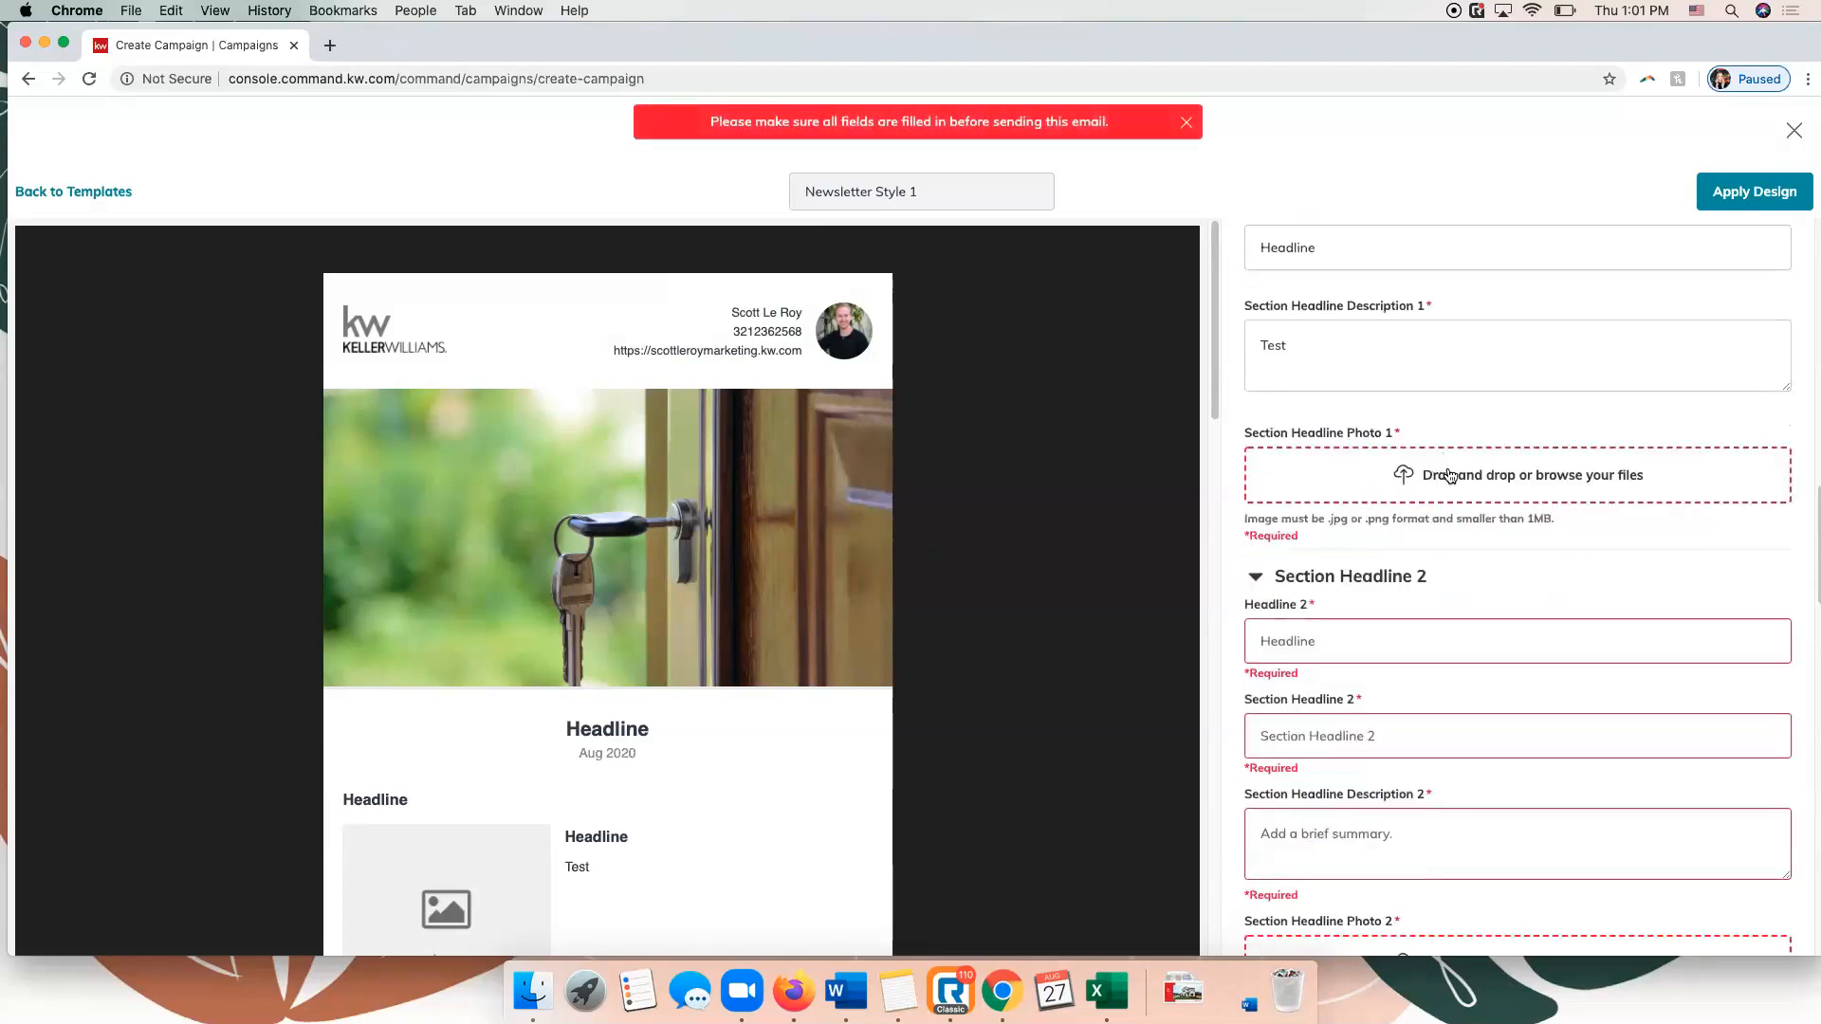
Upload the building-me…101808.jpg stock photo as section headline photo 1, cropped to Square (1:1).
click(1447, 463)
double_click(721, 178)
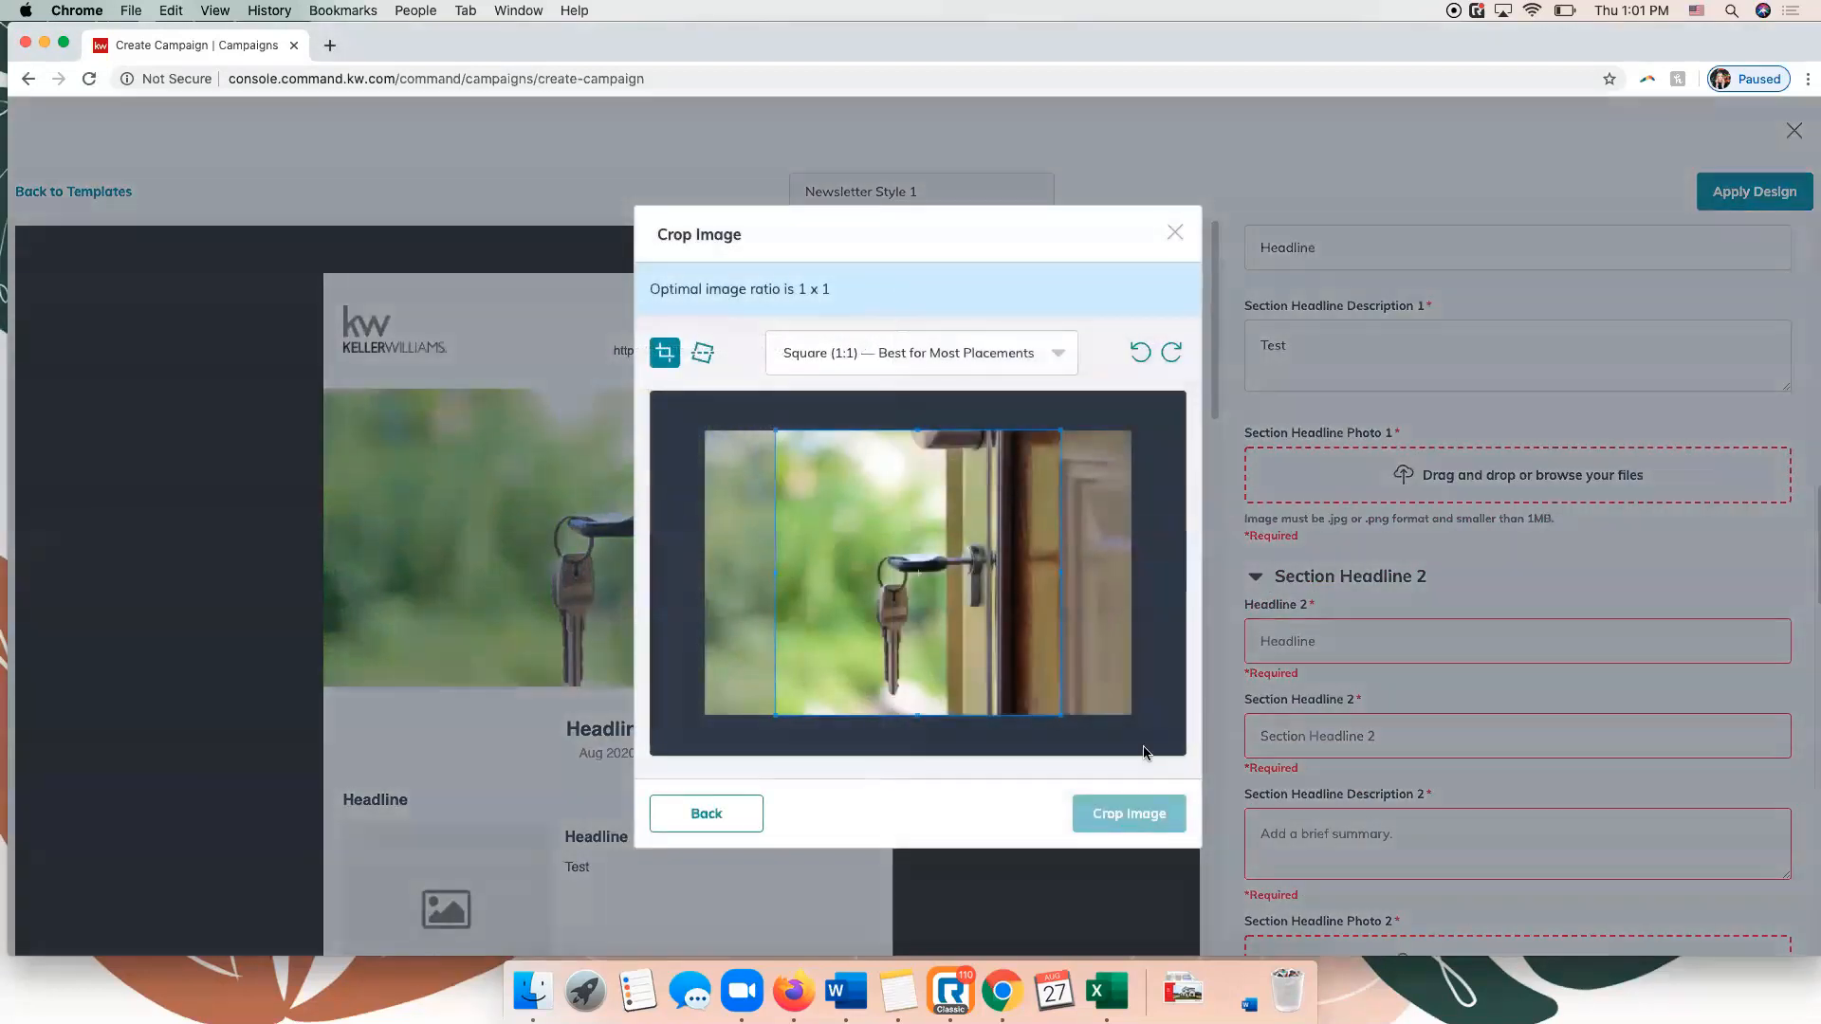
click(1136, 814)
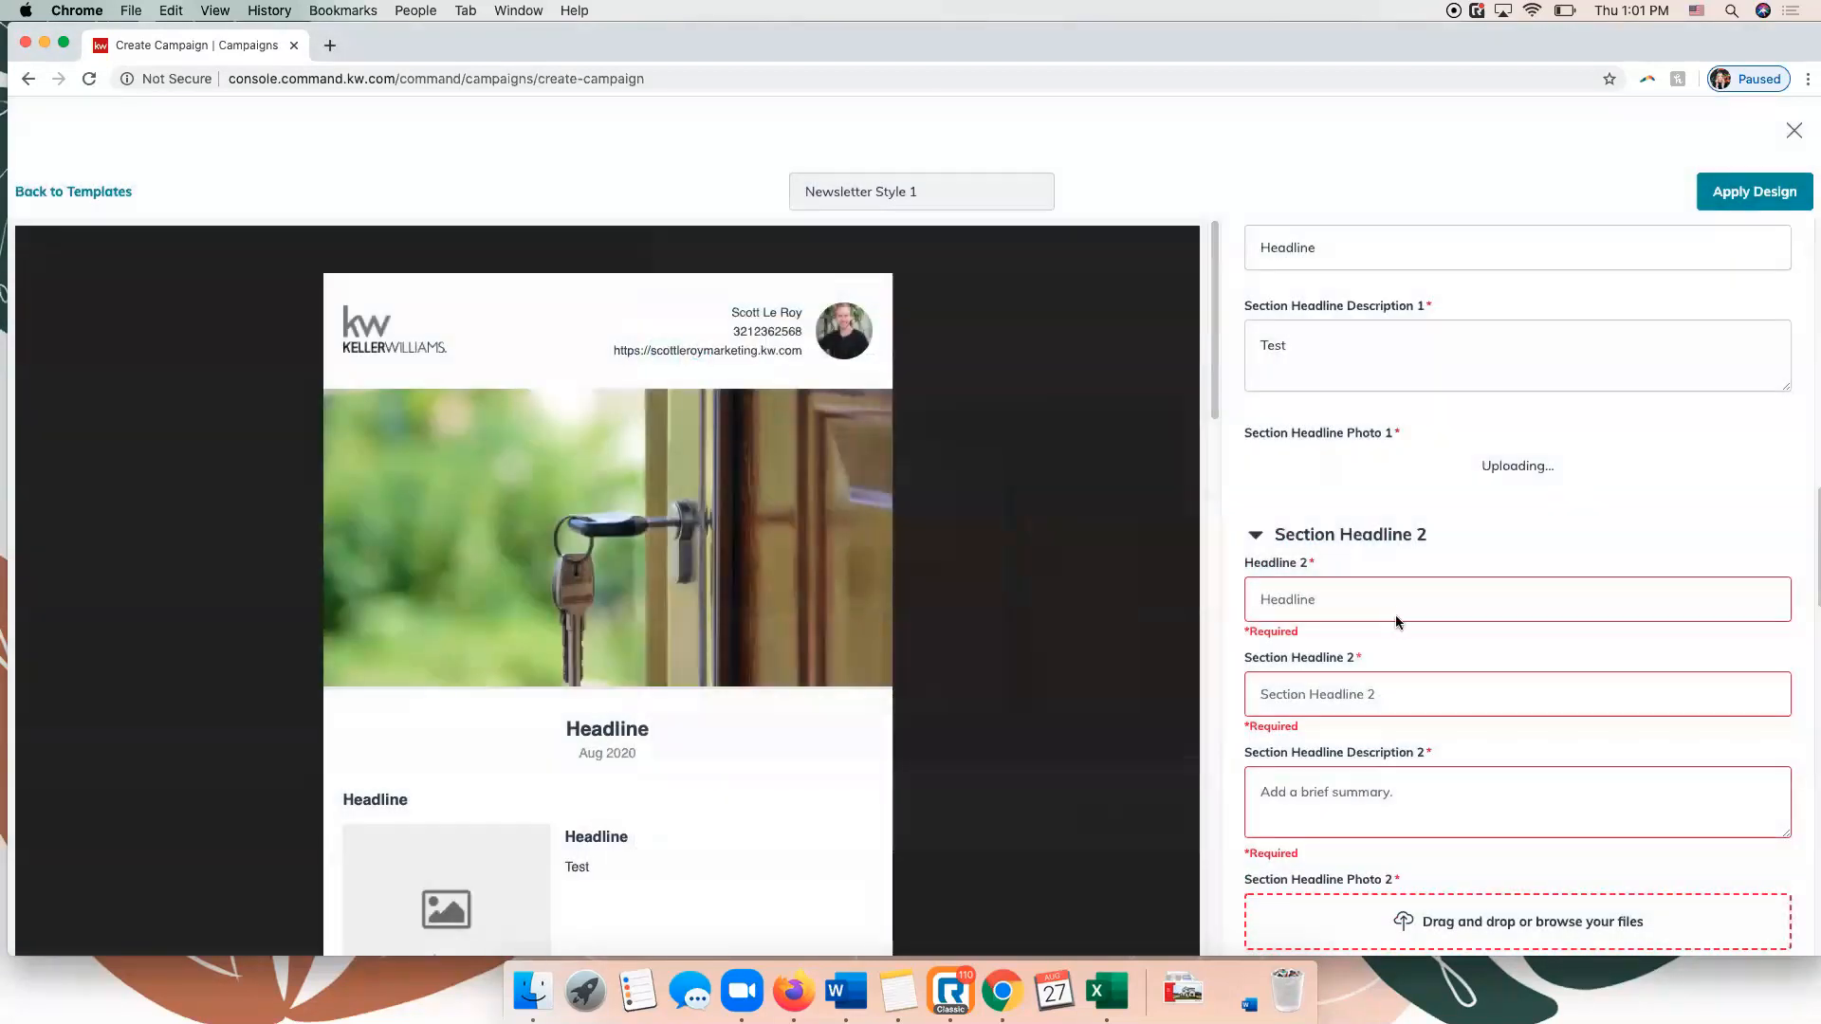
Fill in section 2's headline, section headline and description with "Headline".
scroll(1396, 621, down, 3)
click(1355, 517)
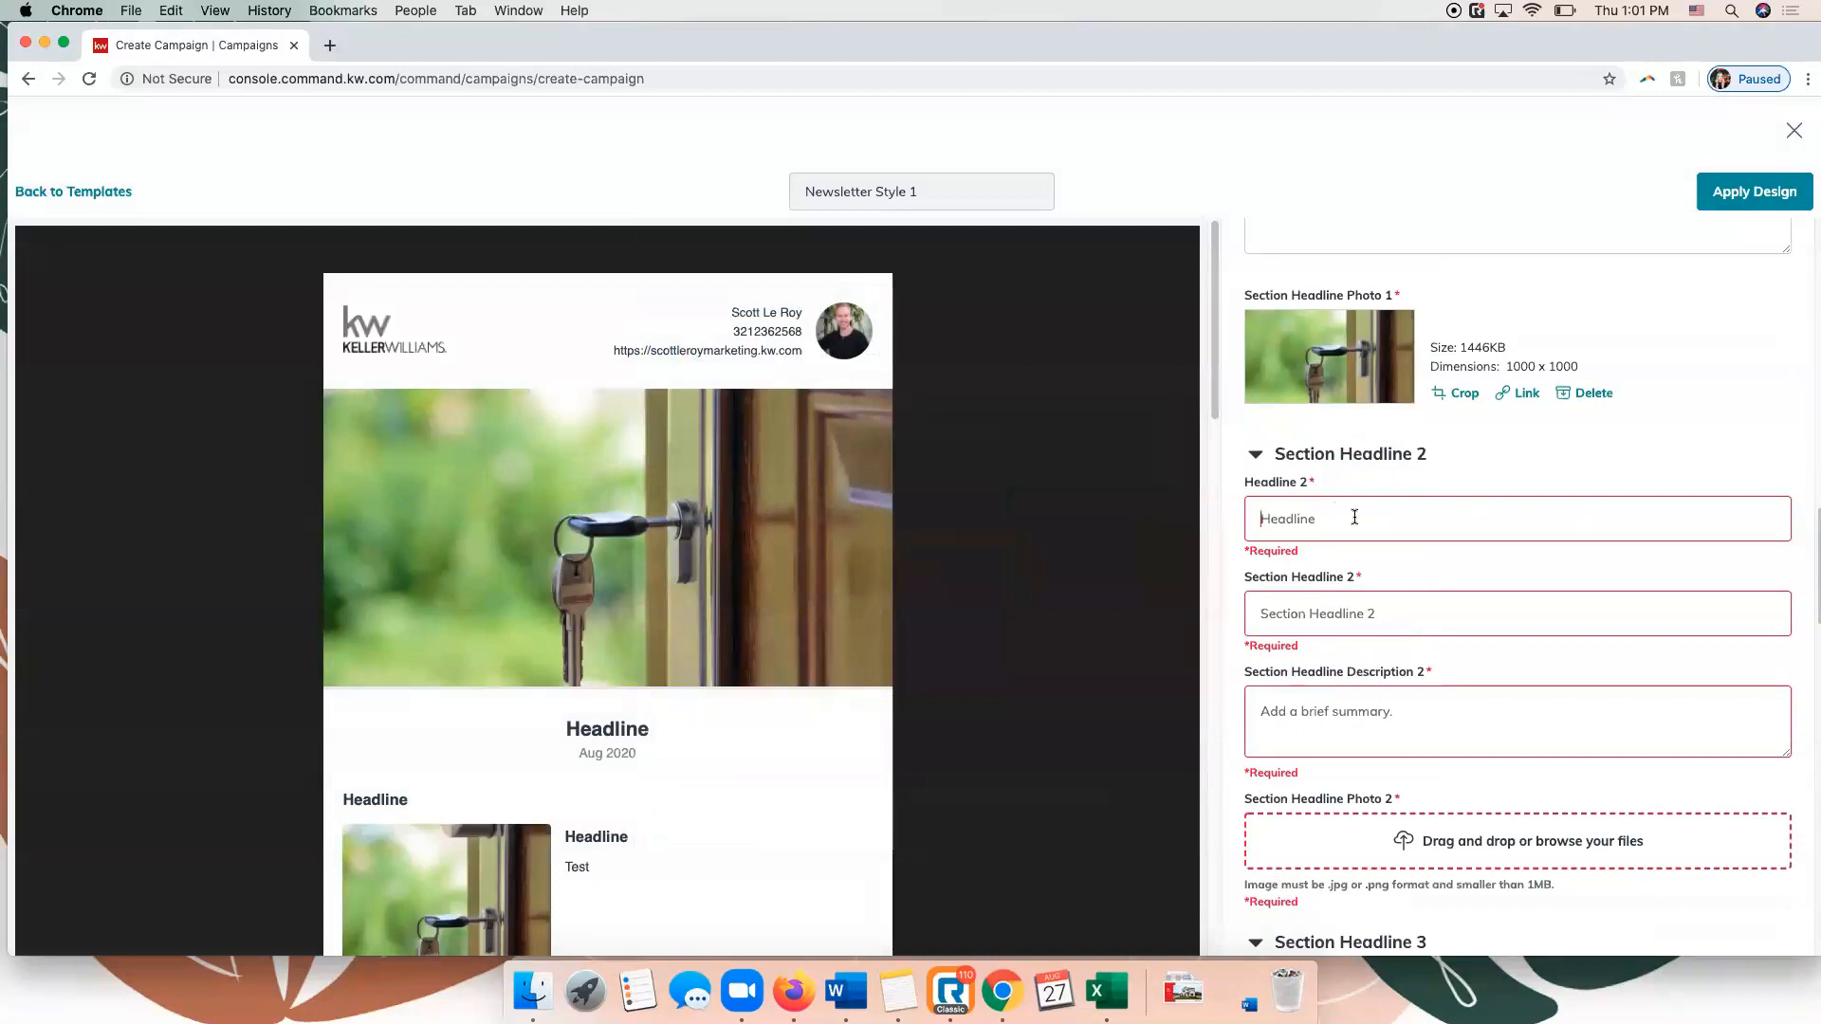
text(Headline)
key(Tab)
text(Headline)
key(Tab)
text(Headline)
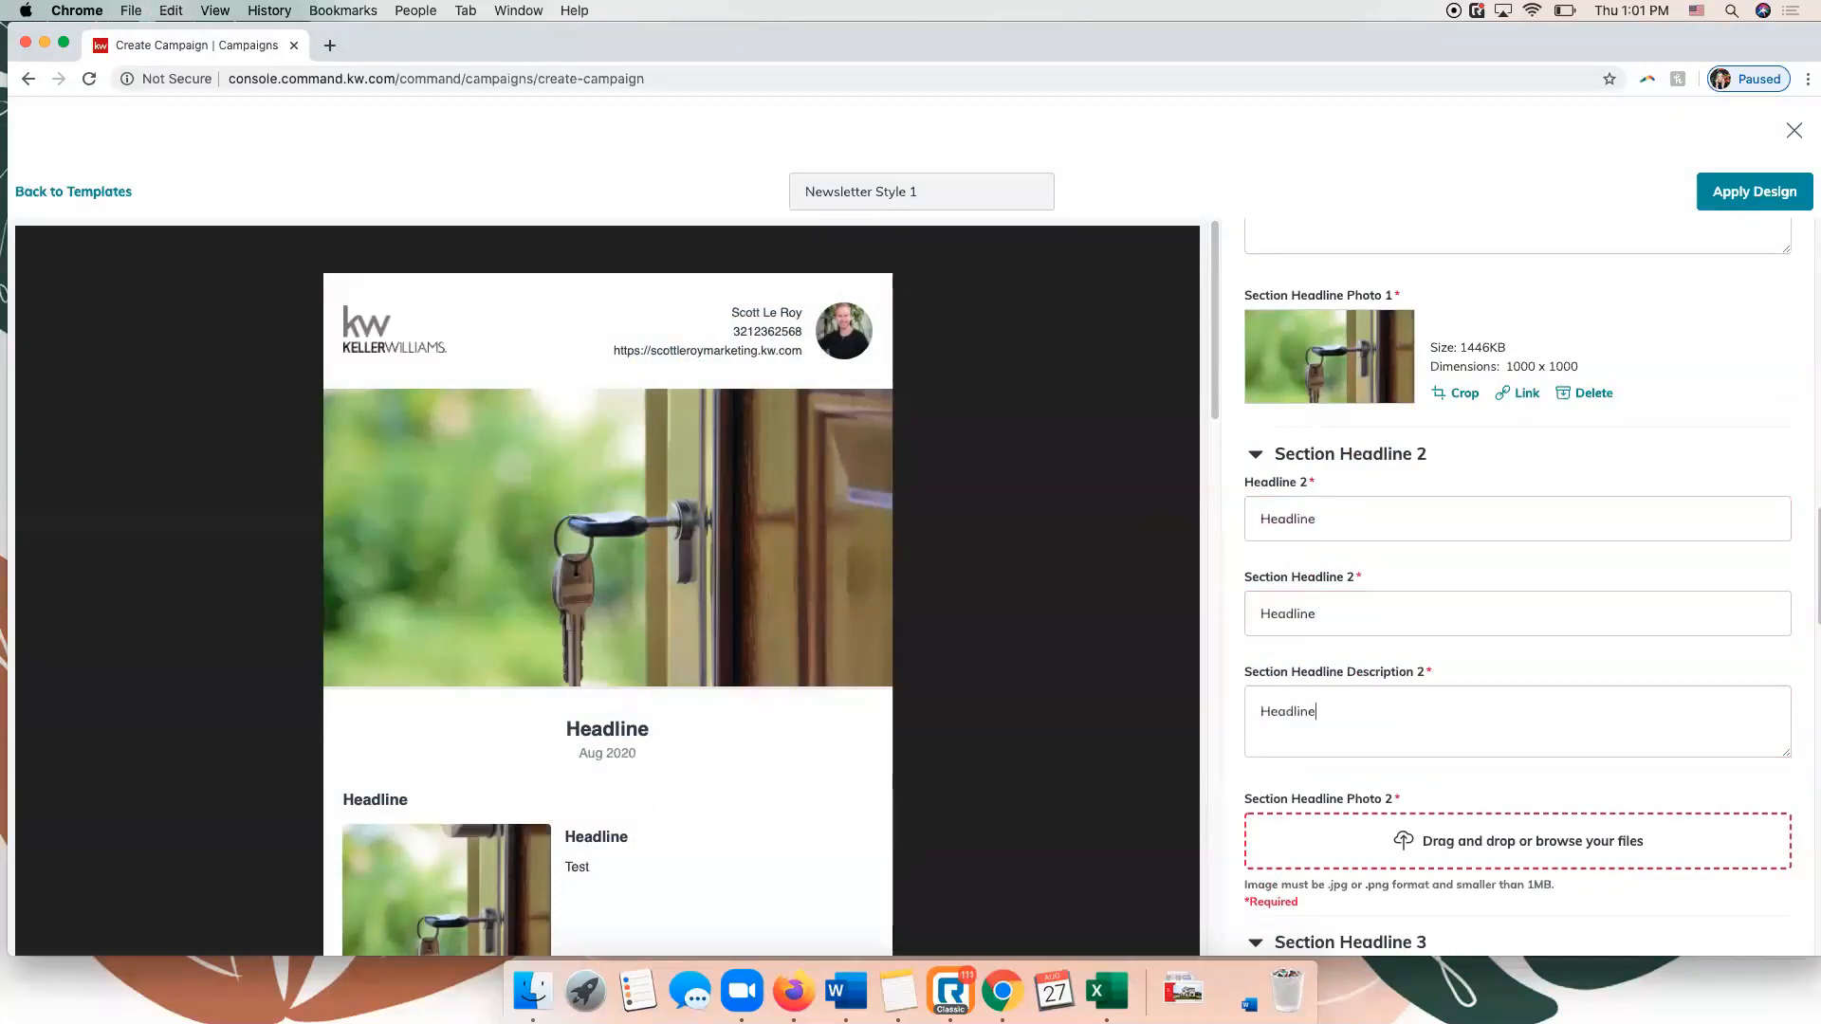
Fill in section 3's headline, section headline and description with "Headline".
scroll(1366, 515, down, 5)
scroll(1365, 516, down, 4)
click(1298, 541)
text(Headline)
key(Tab)
text(Headline)
key(Tab)
text(Headline)
Fill in section 4's headline, section headline and description with "Headline".
scroll(1317, 554, down, 9)
text(Headline)
key(Tab)
text(Headline)
key(Tab)
text(Headline)
Upload the building-me…101808.jpg stock photo as section headline photo 4, cropped to Square (1:1).
scroll(1311, 519, down, 6)
scroll(1306, 626, down, 11)
scroll(1305, 648, up, 13)
scroll(1306, 648, up, 4)
scroll(1329, 654, down, 2)
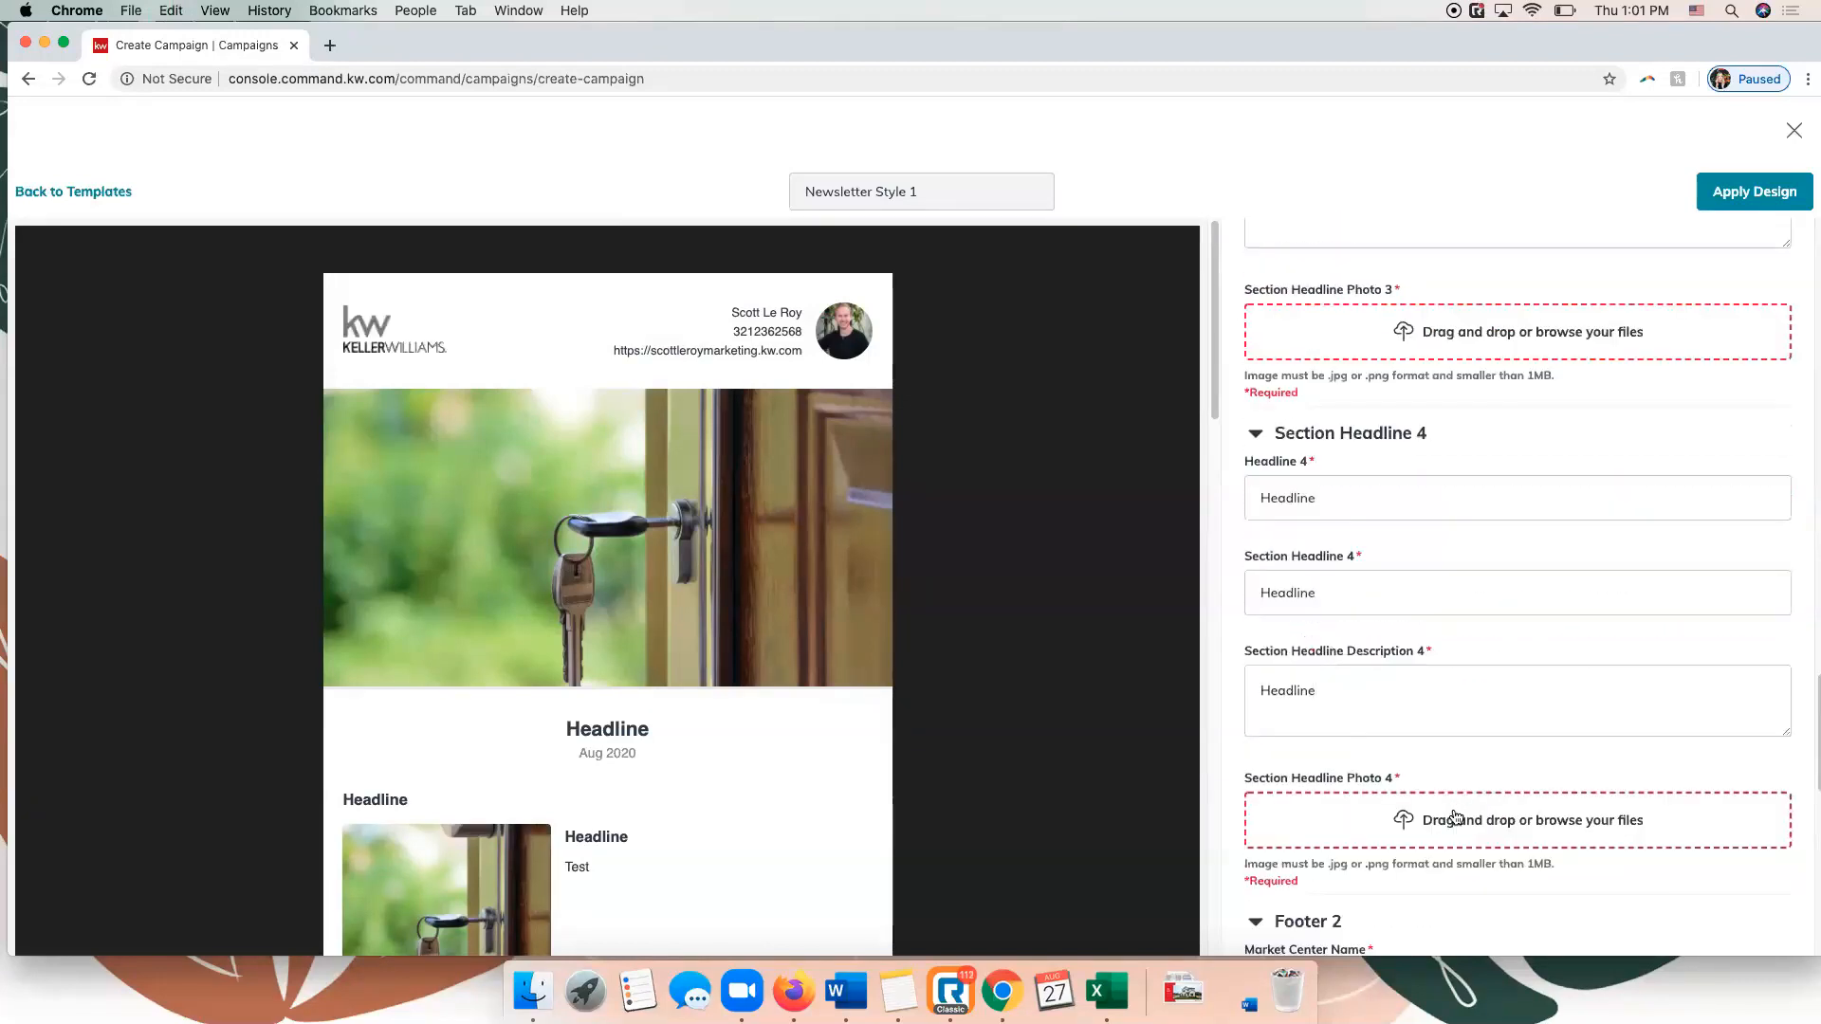
click(1456, 843)
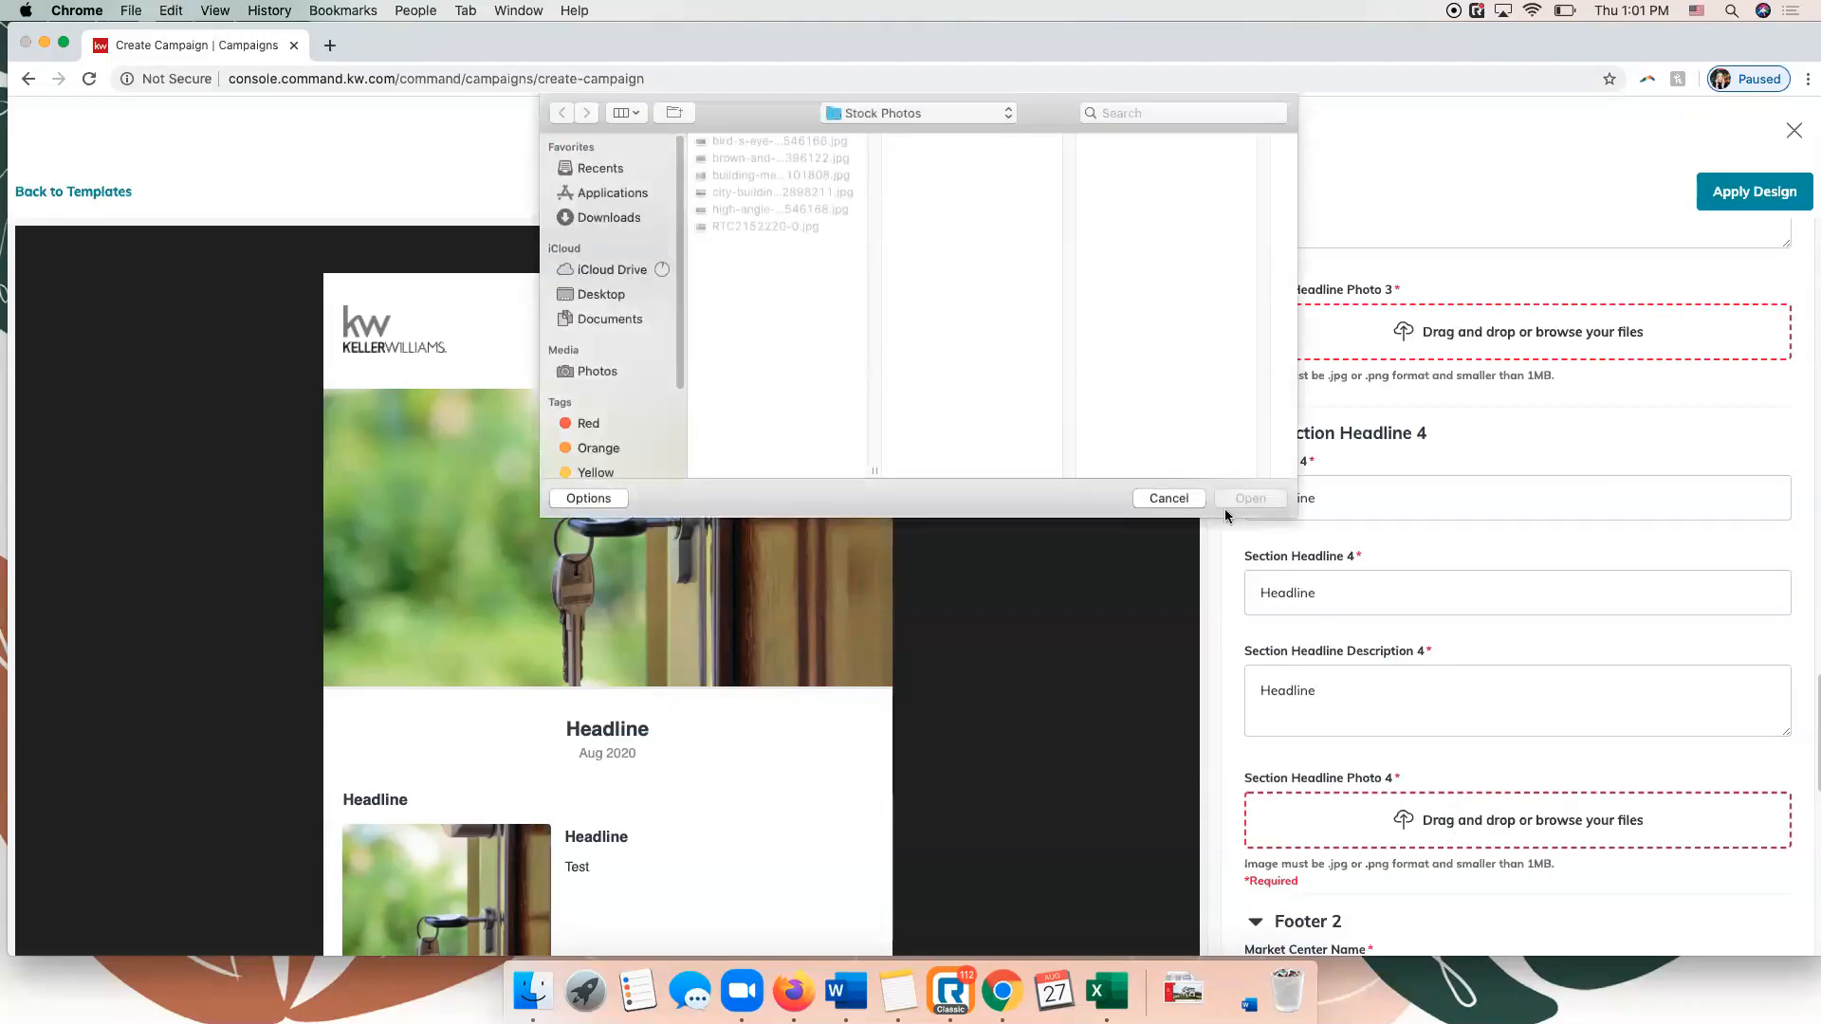
click(713, 175)
double_click(713, 175)
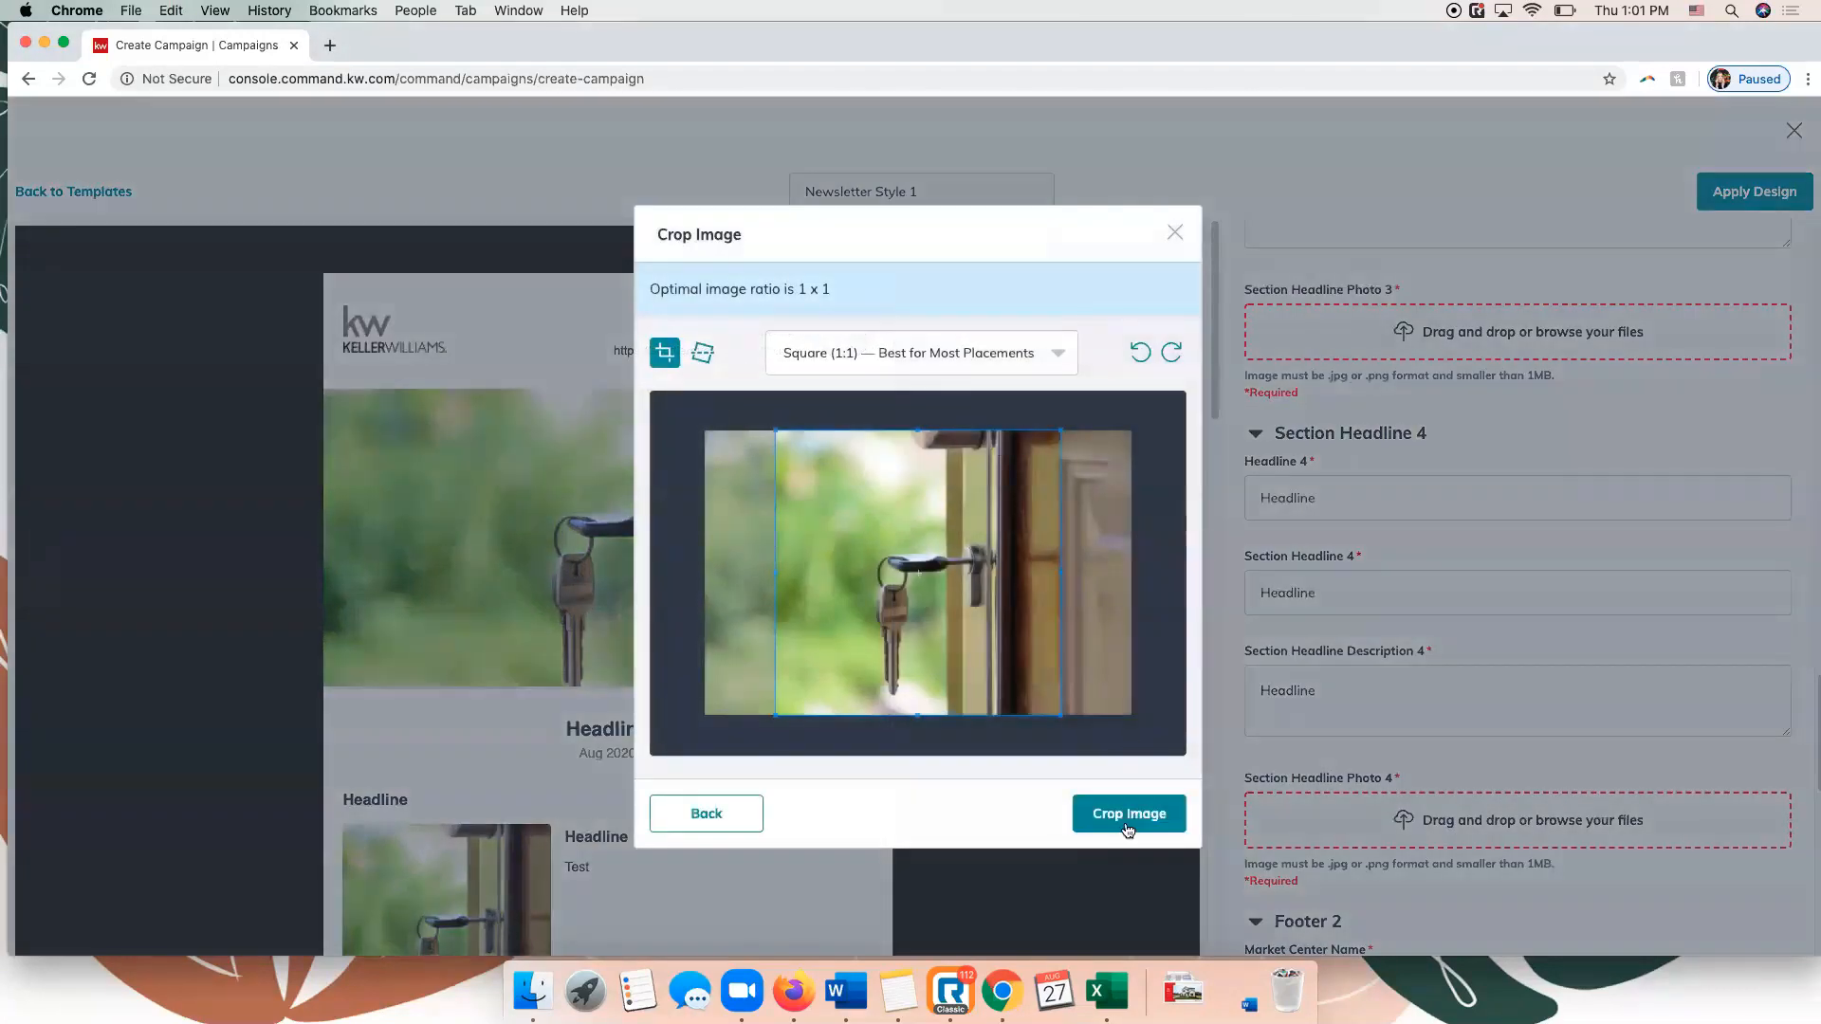
click(1129, 813)
Upload the building-me…101808.jpg stock photo as section headline photo 3, cropped to Square (1:1).
click(1446, 342)
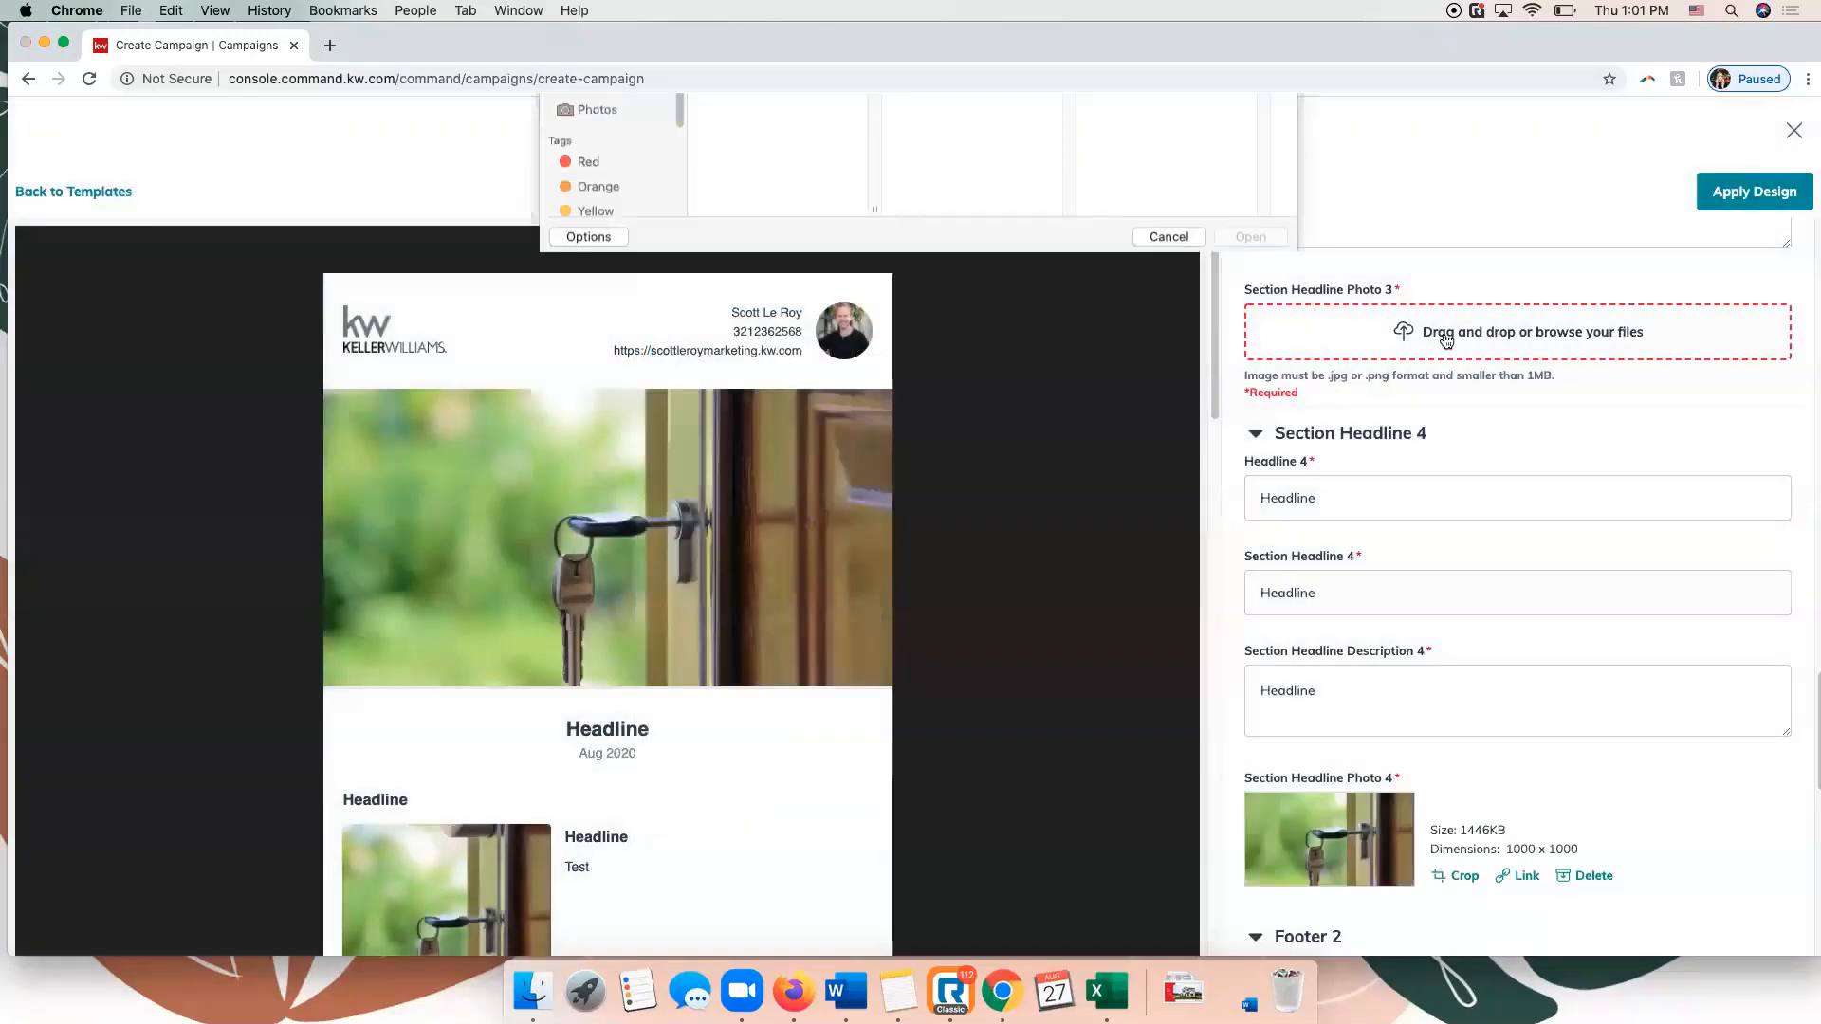
click(751, 178)
double_click(751, 181)
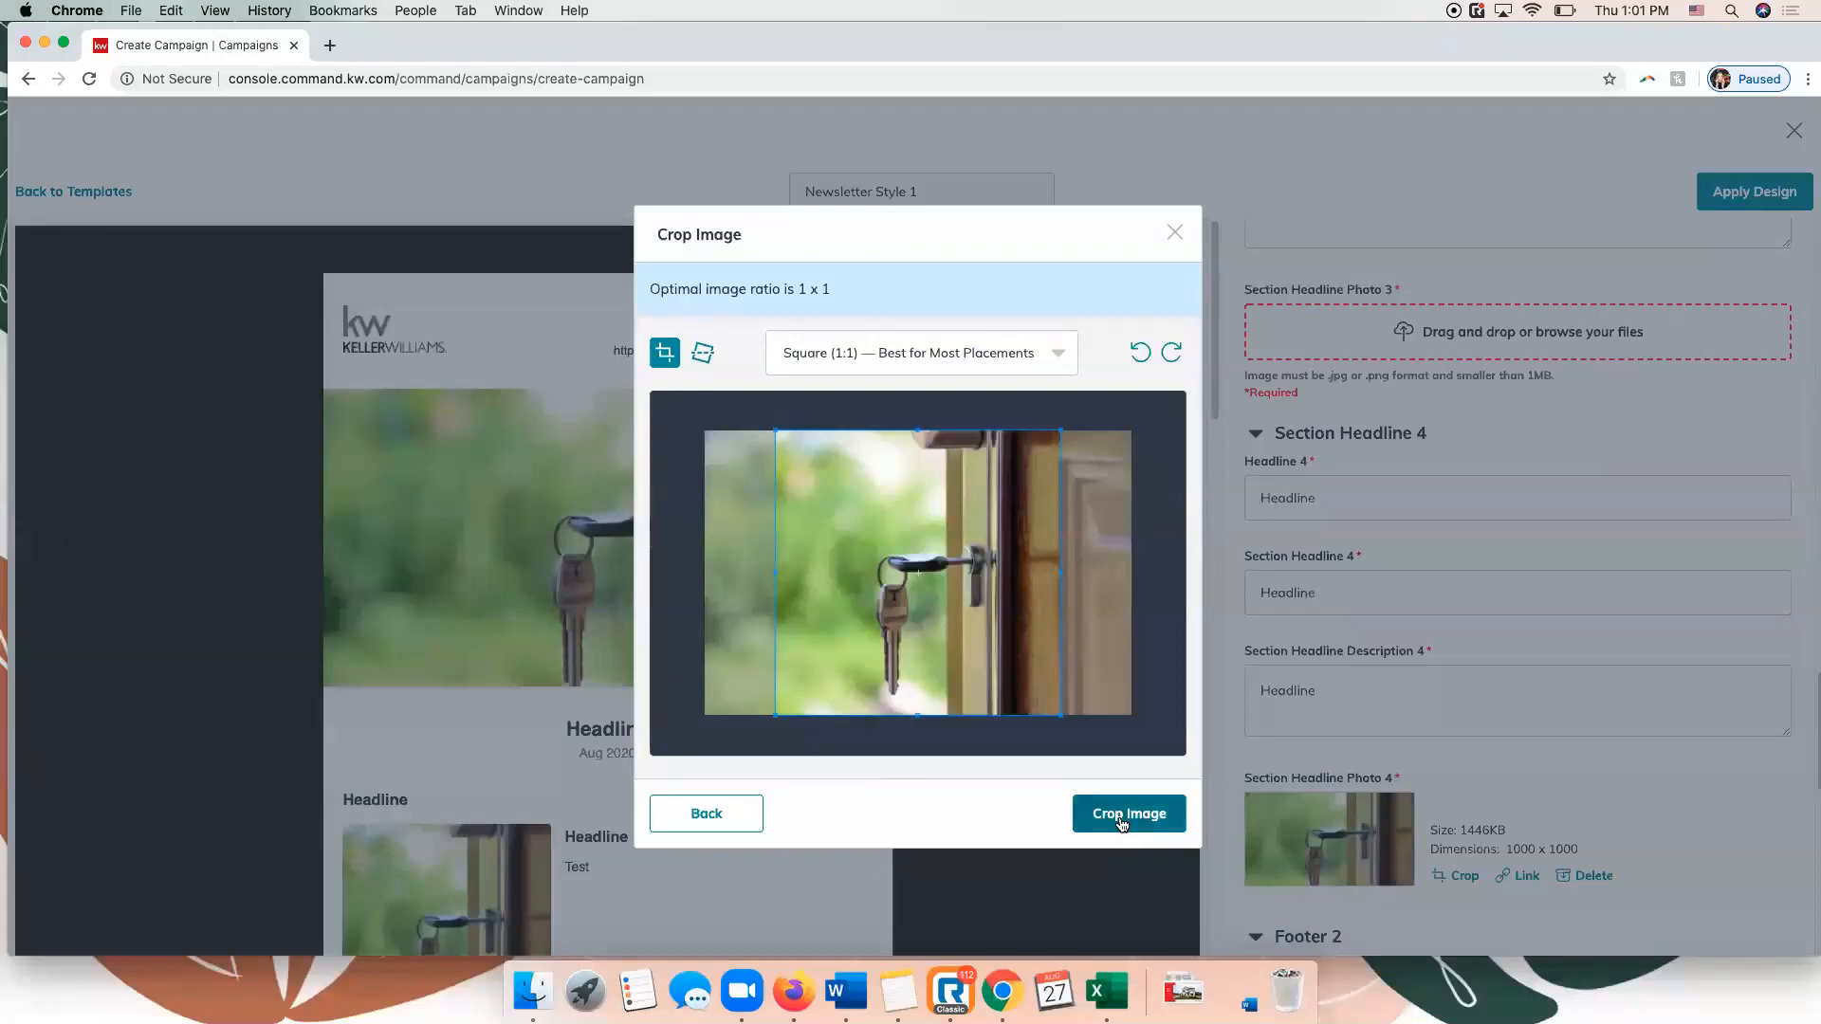
click(1122, 821)
Upload the building-me…101808.jpg stock photo as section headline photo 2, cropped to Square (1:1).
scroll(1489, 643, up, 10)
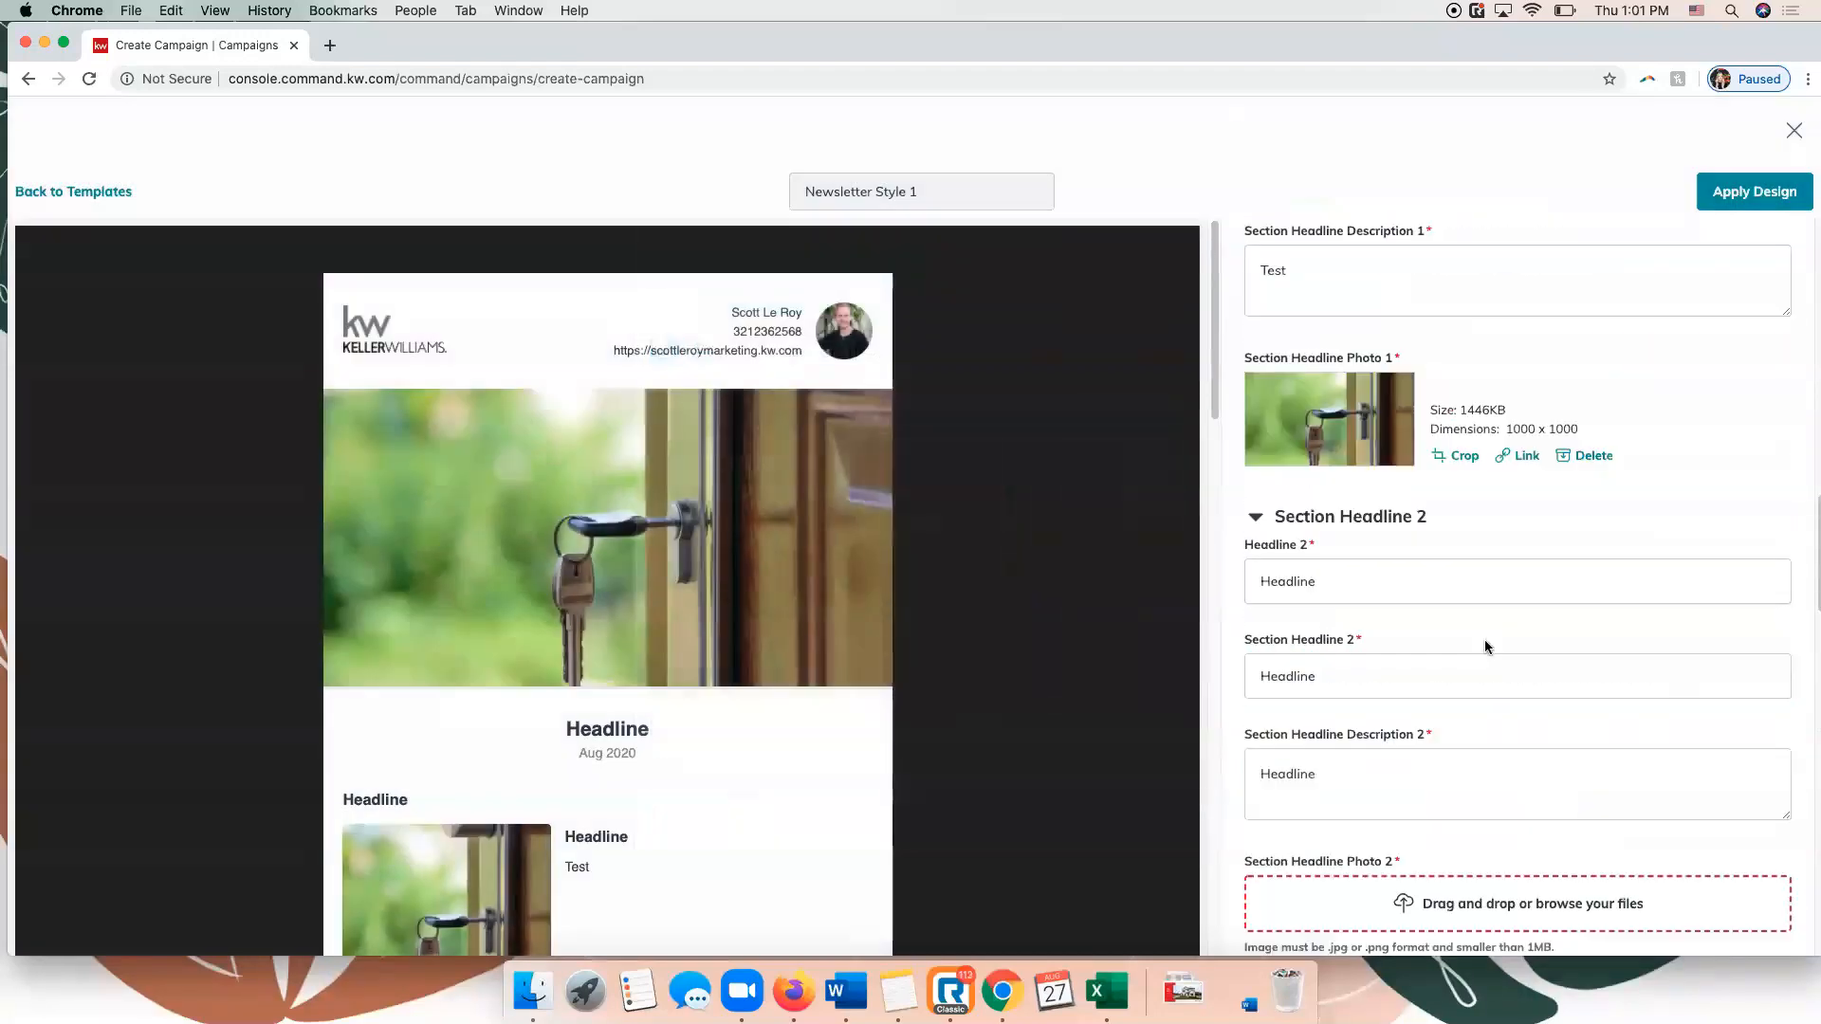
click(1403, 725)
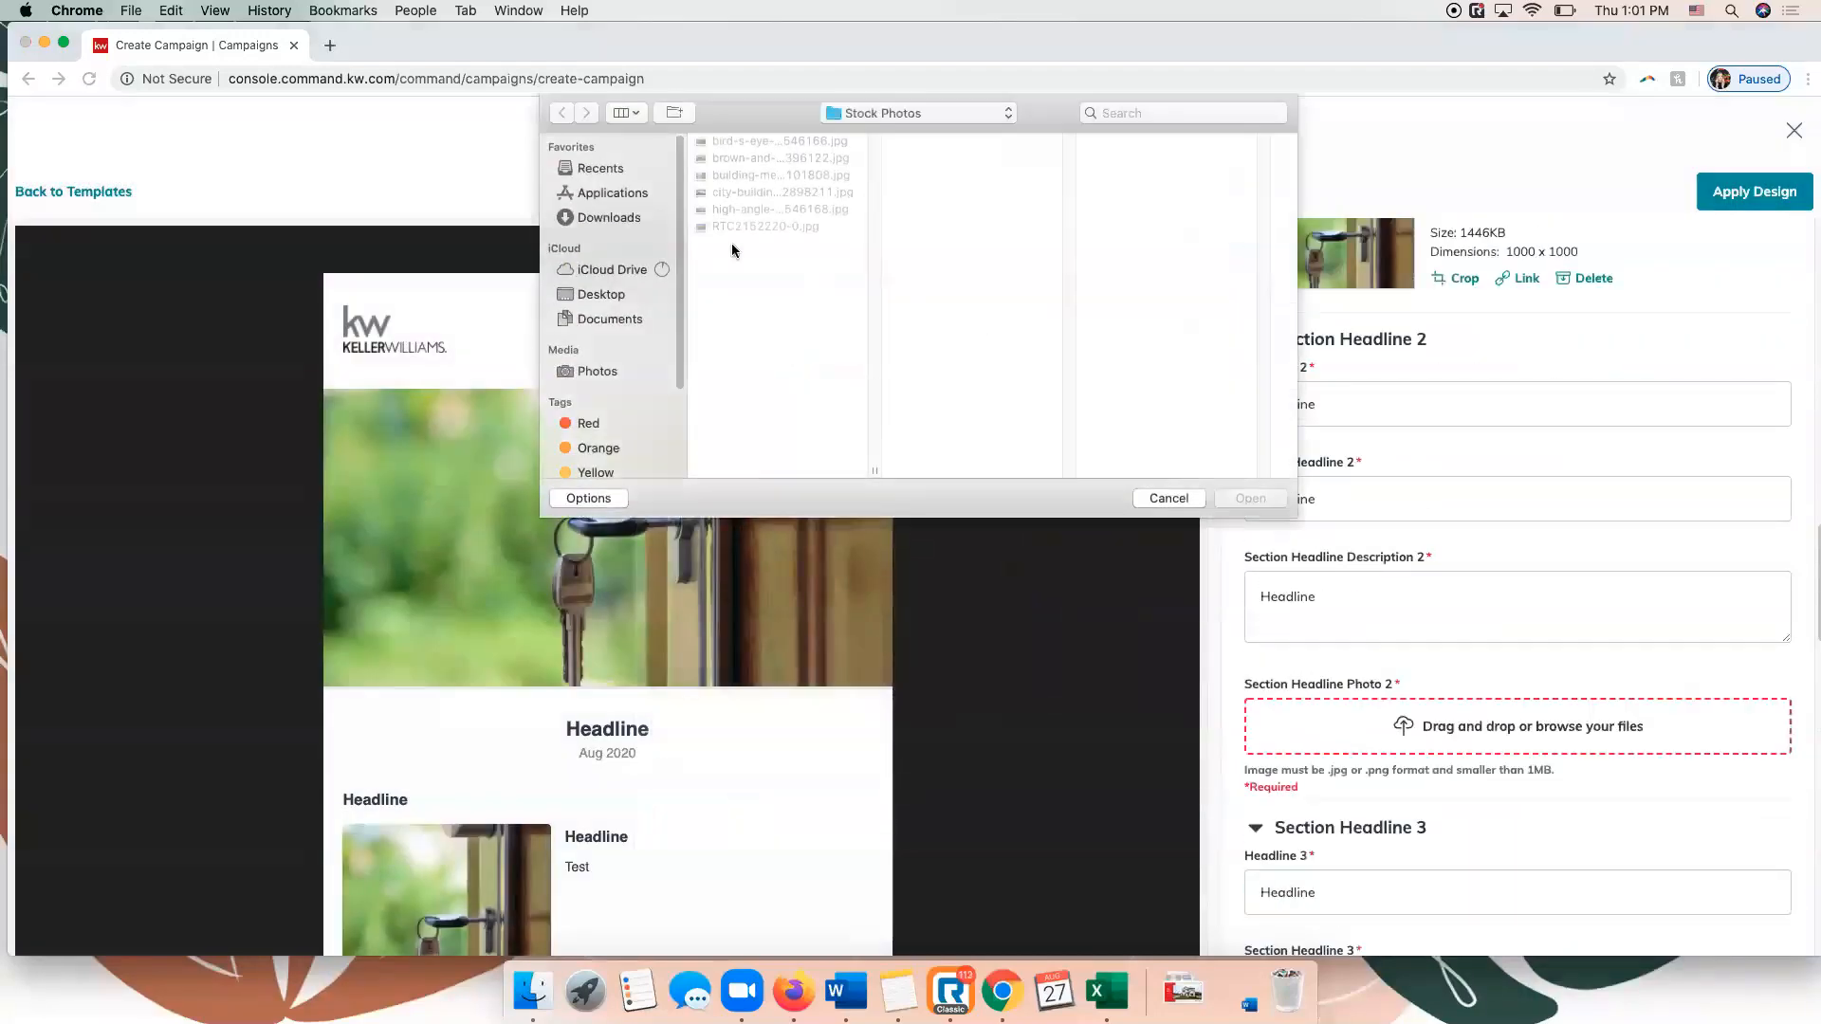
double_click(716, 177)
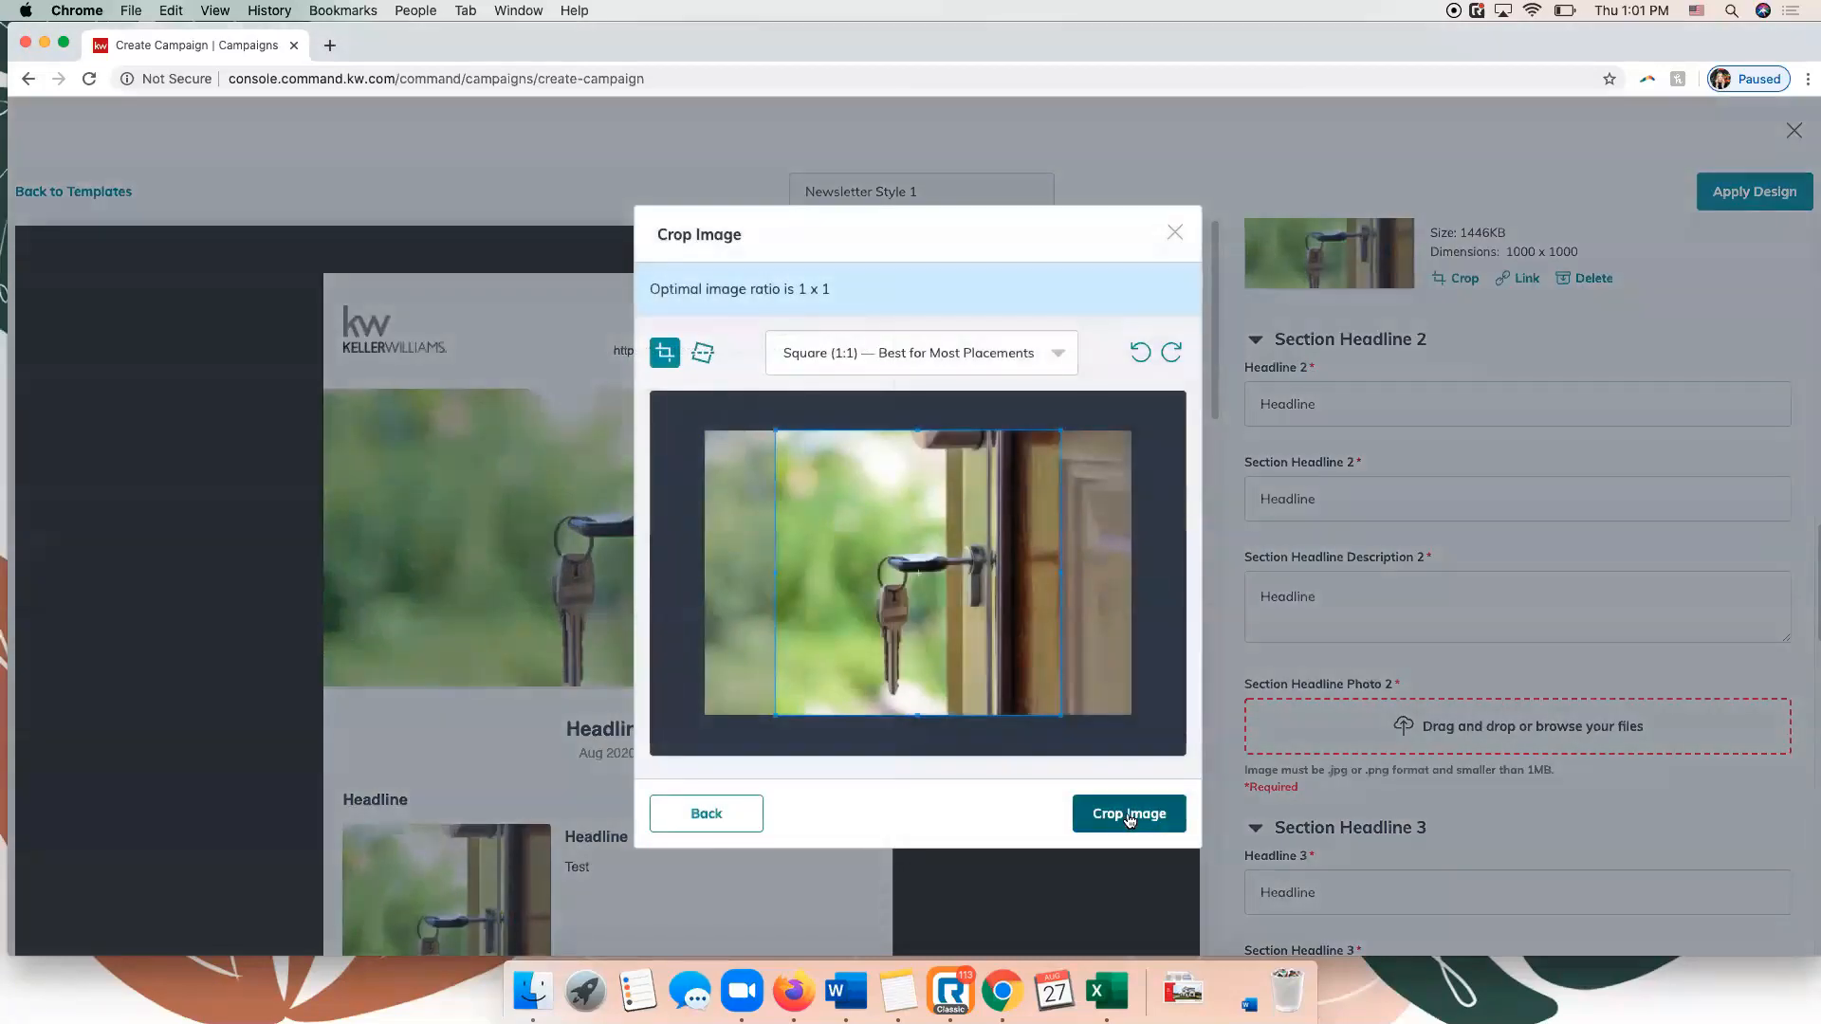
click(1126, 817)
Fill in the footer's brokerage license number and apply the newsletter design to the email.
scroll(841, 670, down, 20)
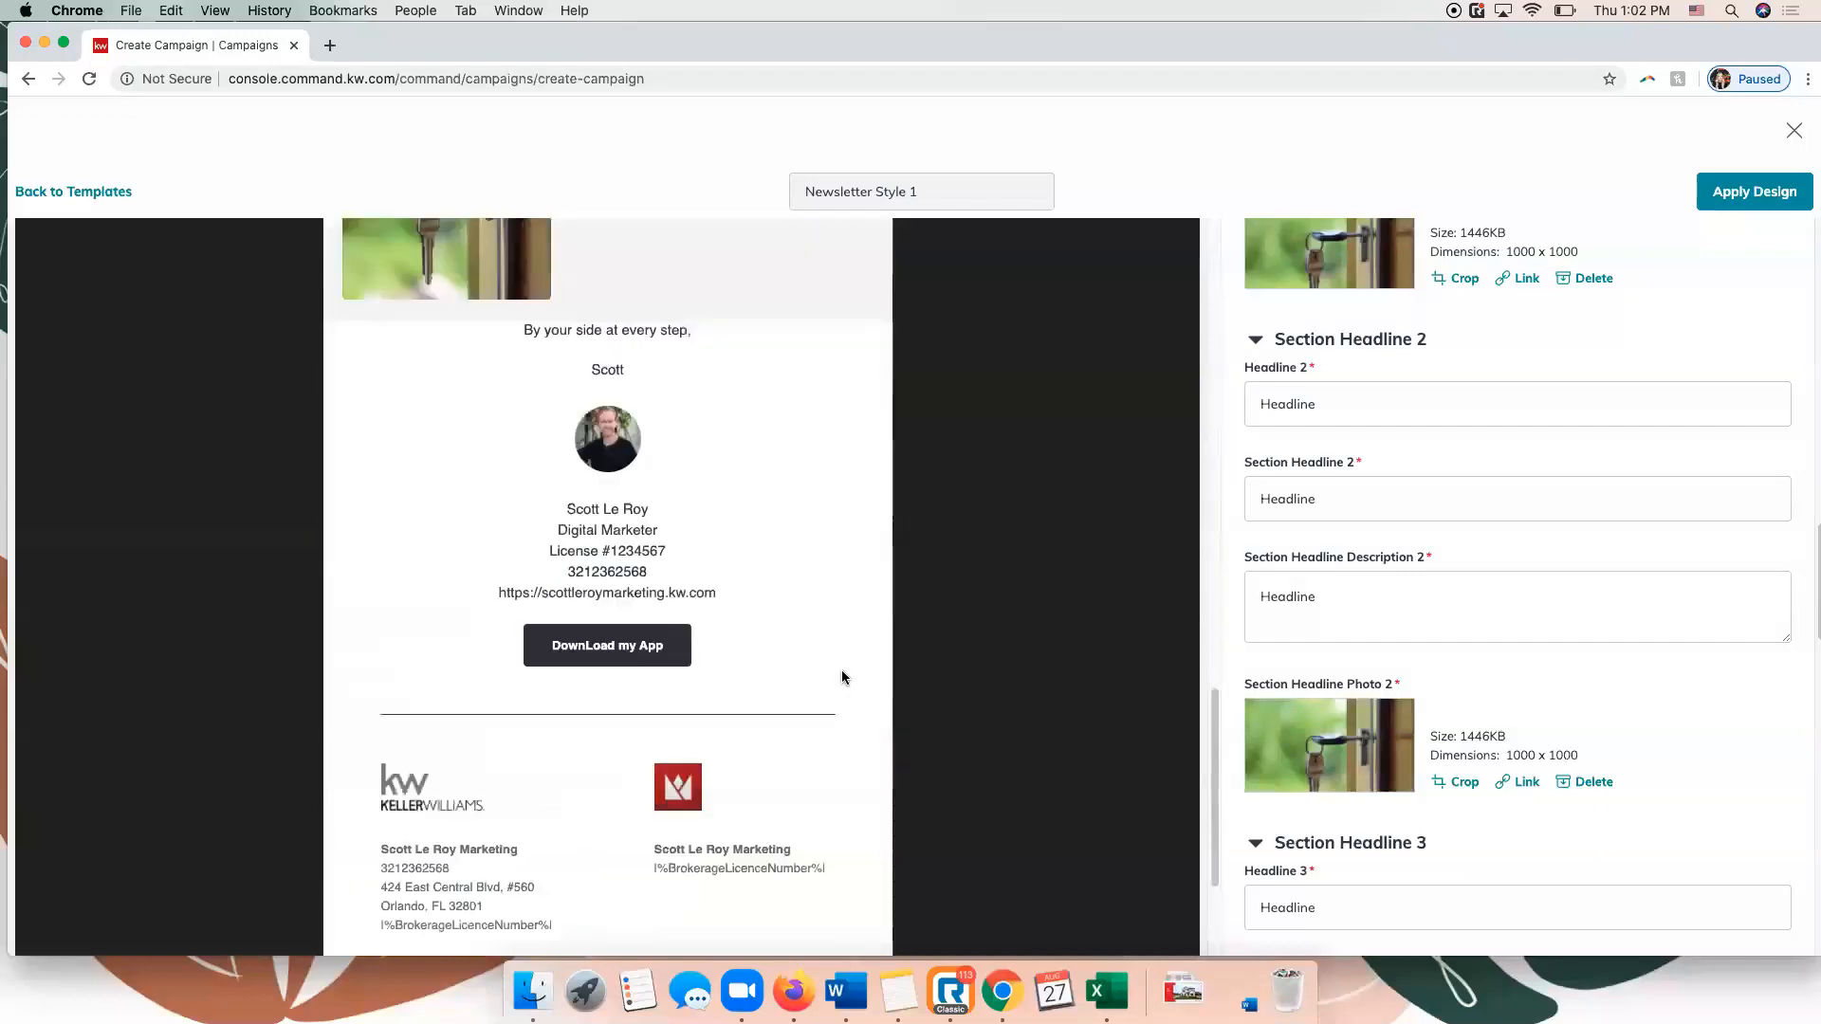
scroll(840, 670, up, 9)
scroll(842, 677, down, 15)
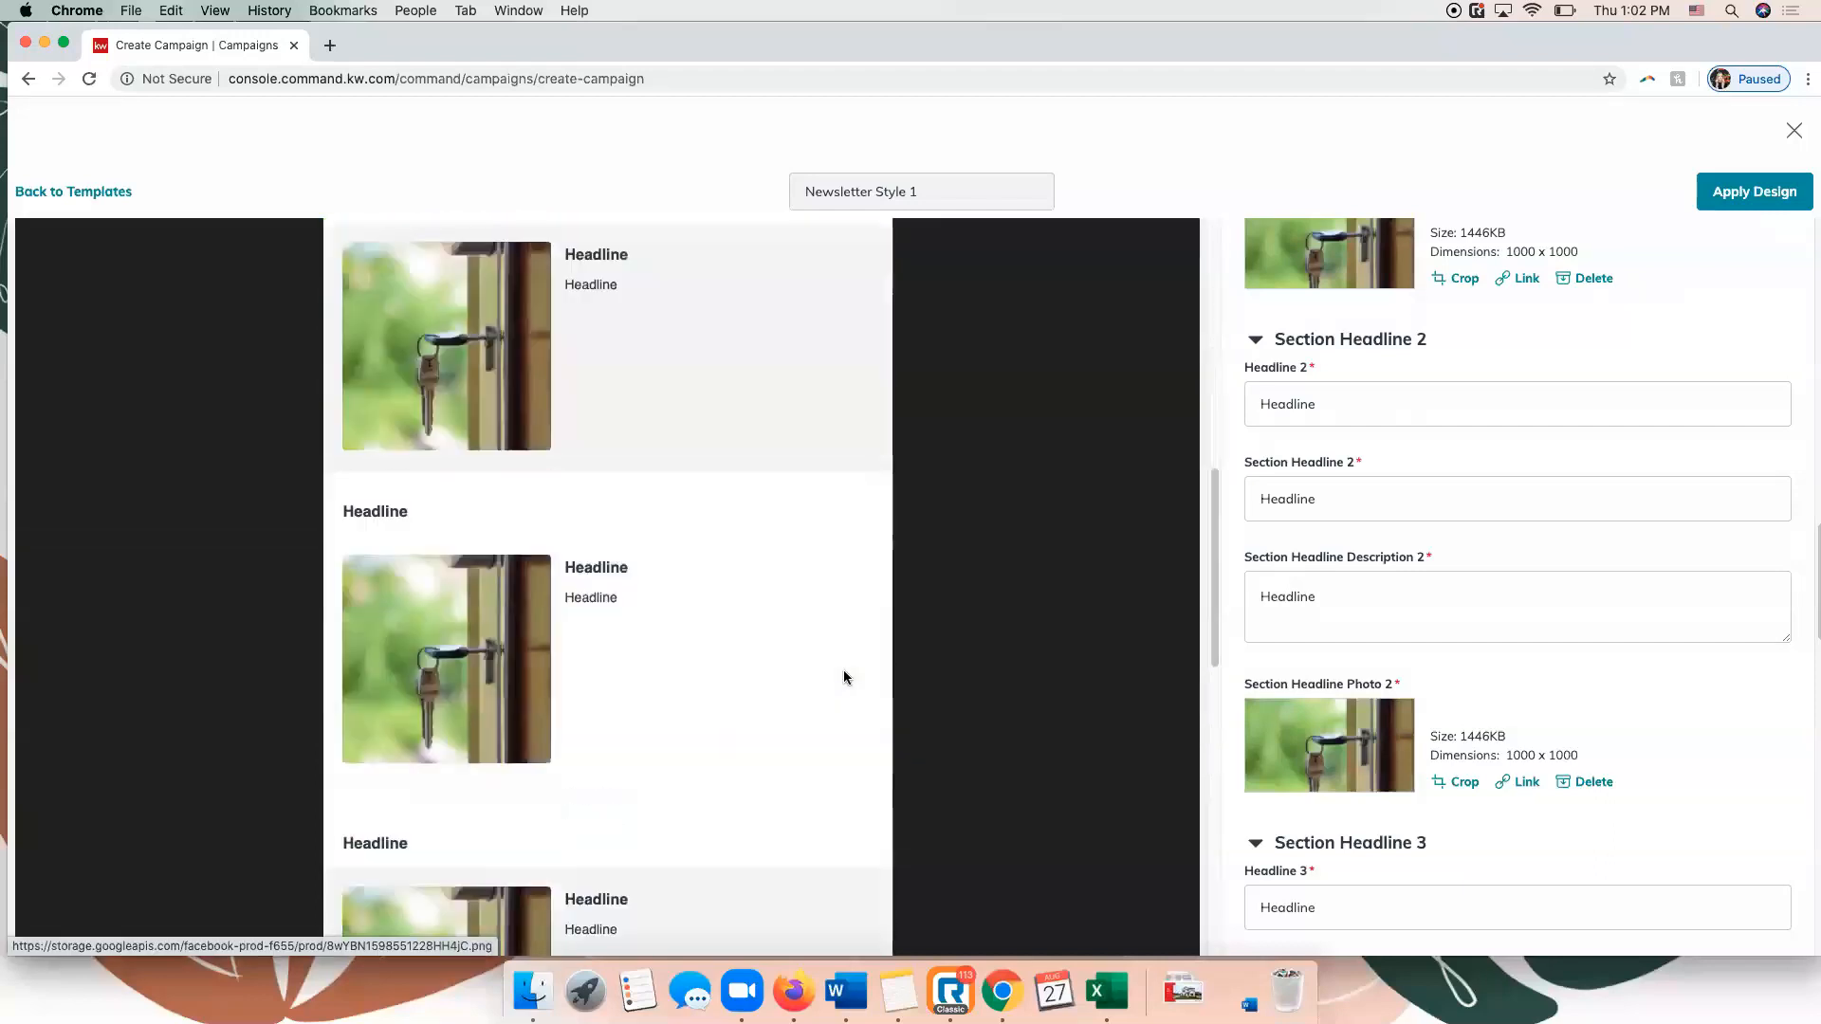
scroll(846, 669, down, 8)
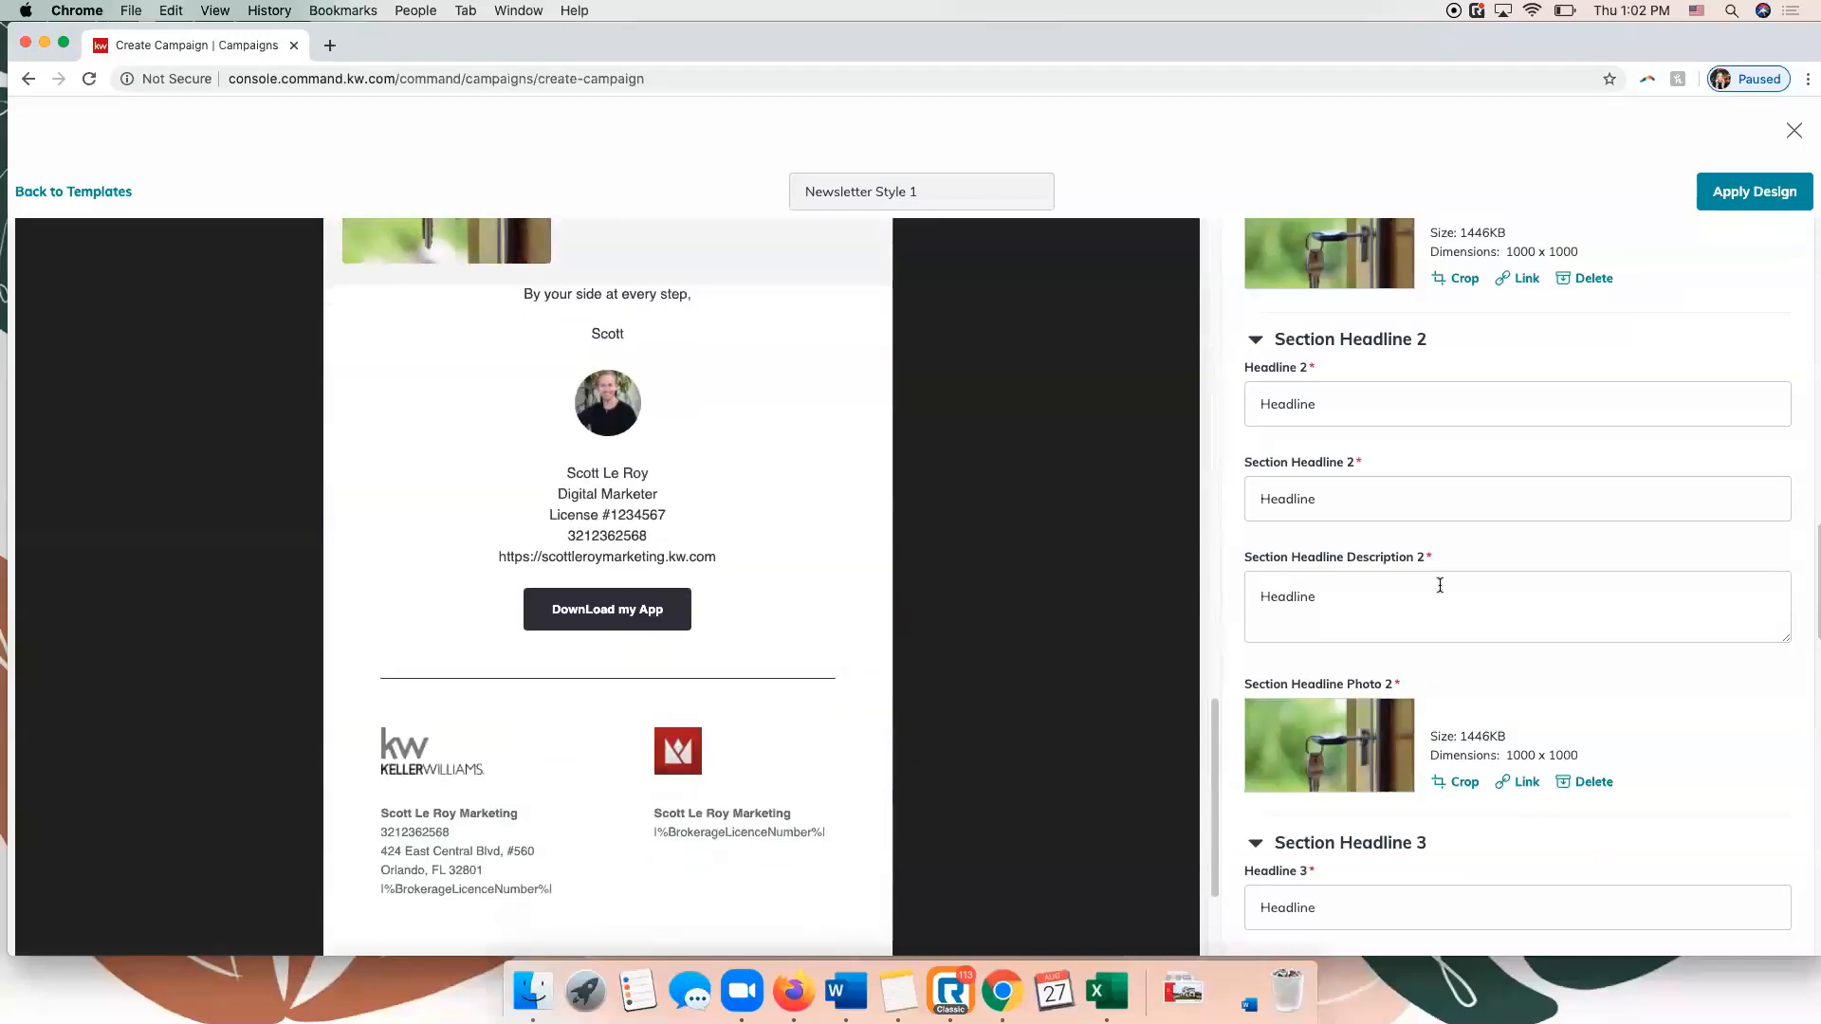
scroll(1597, 589, down, 10)
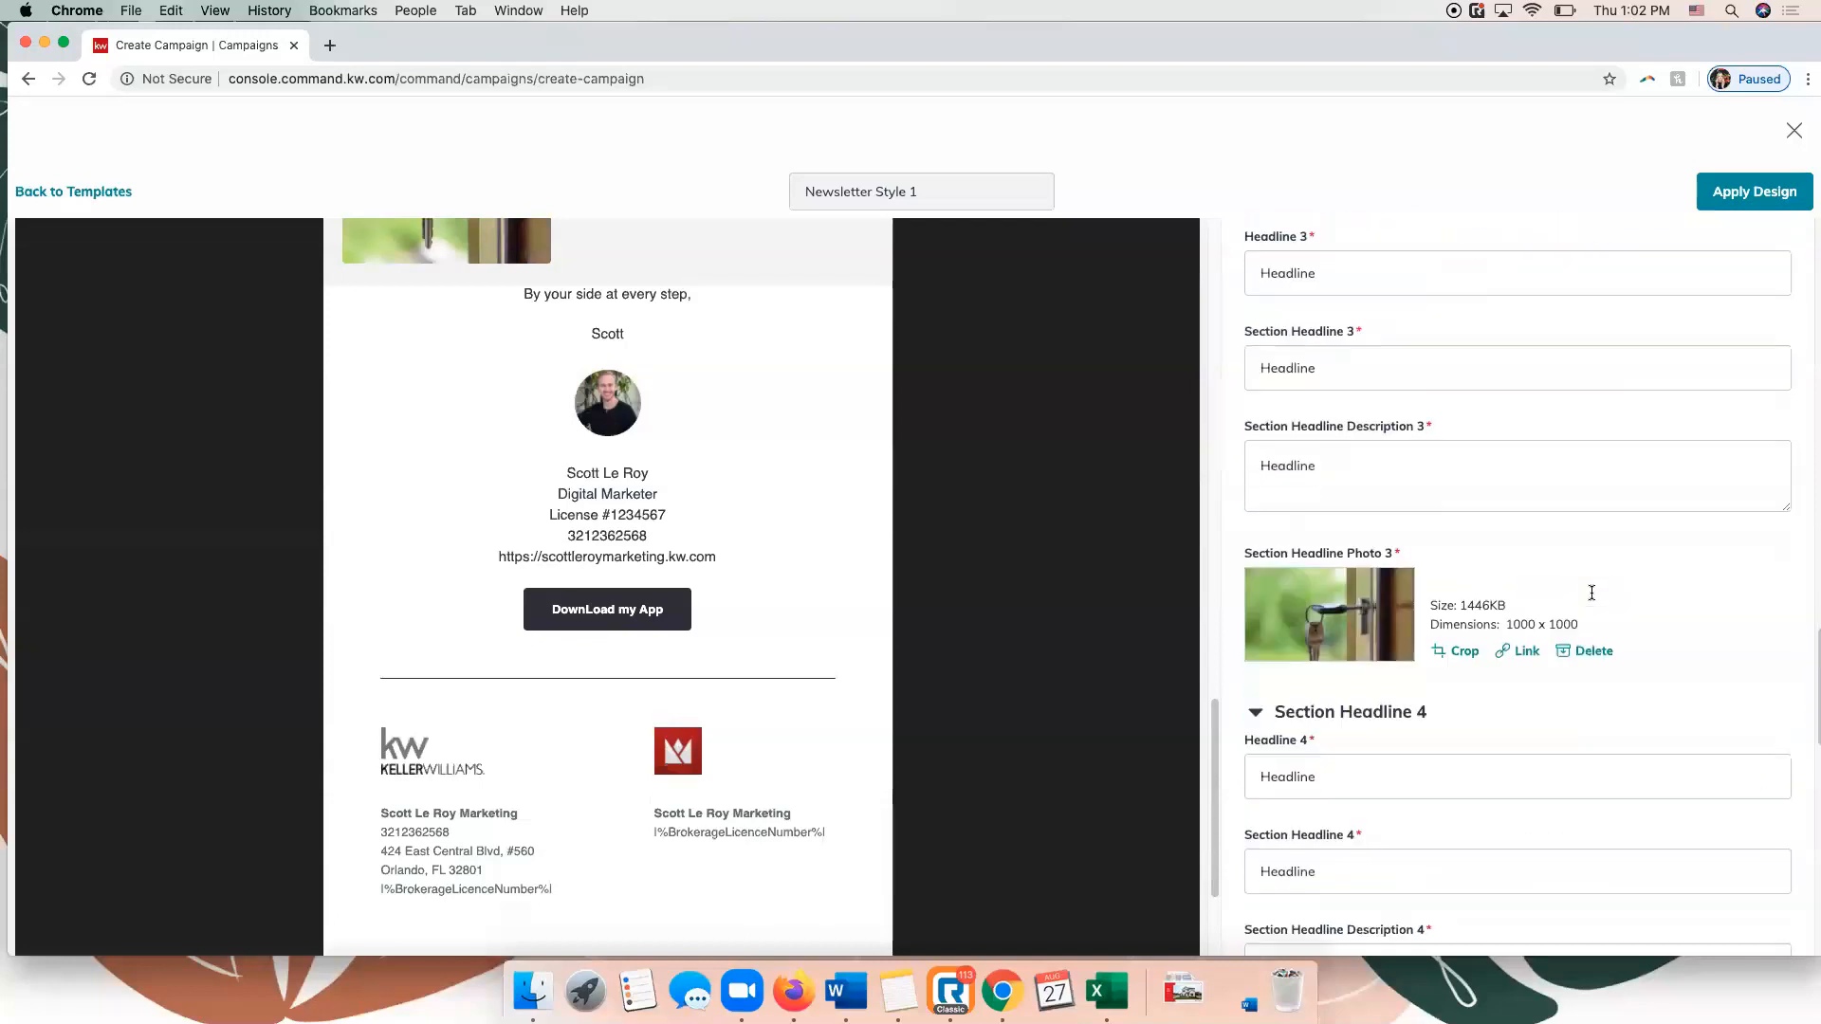
scroll(1591, 595, down, 7)
text(123467)
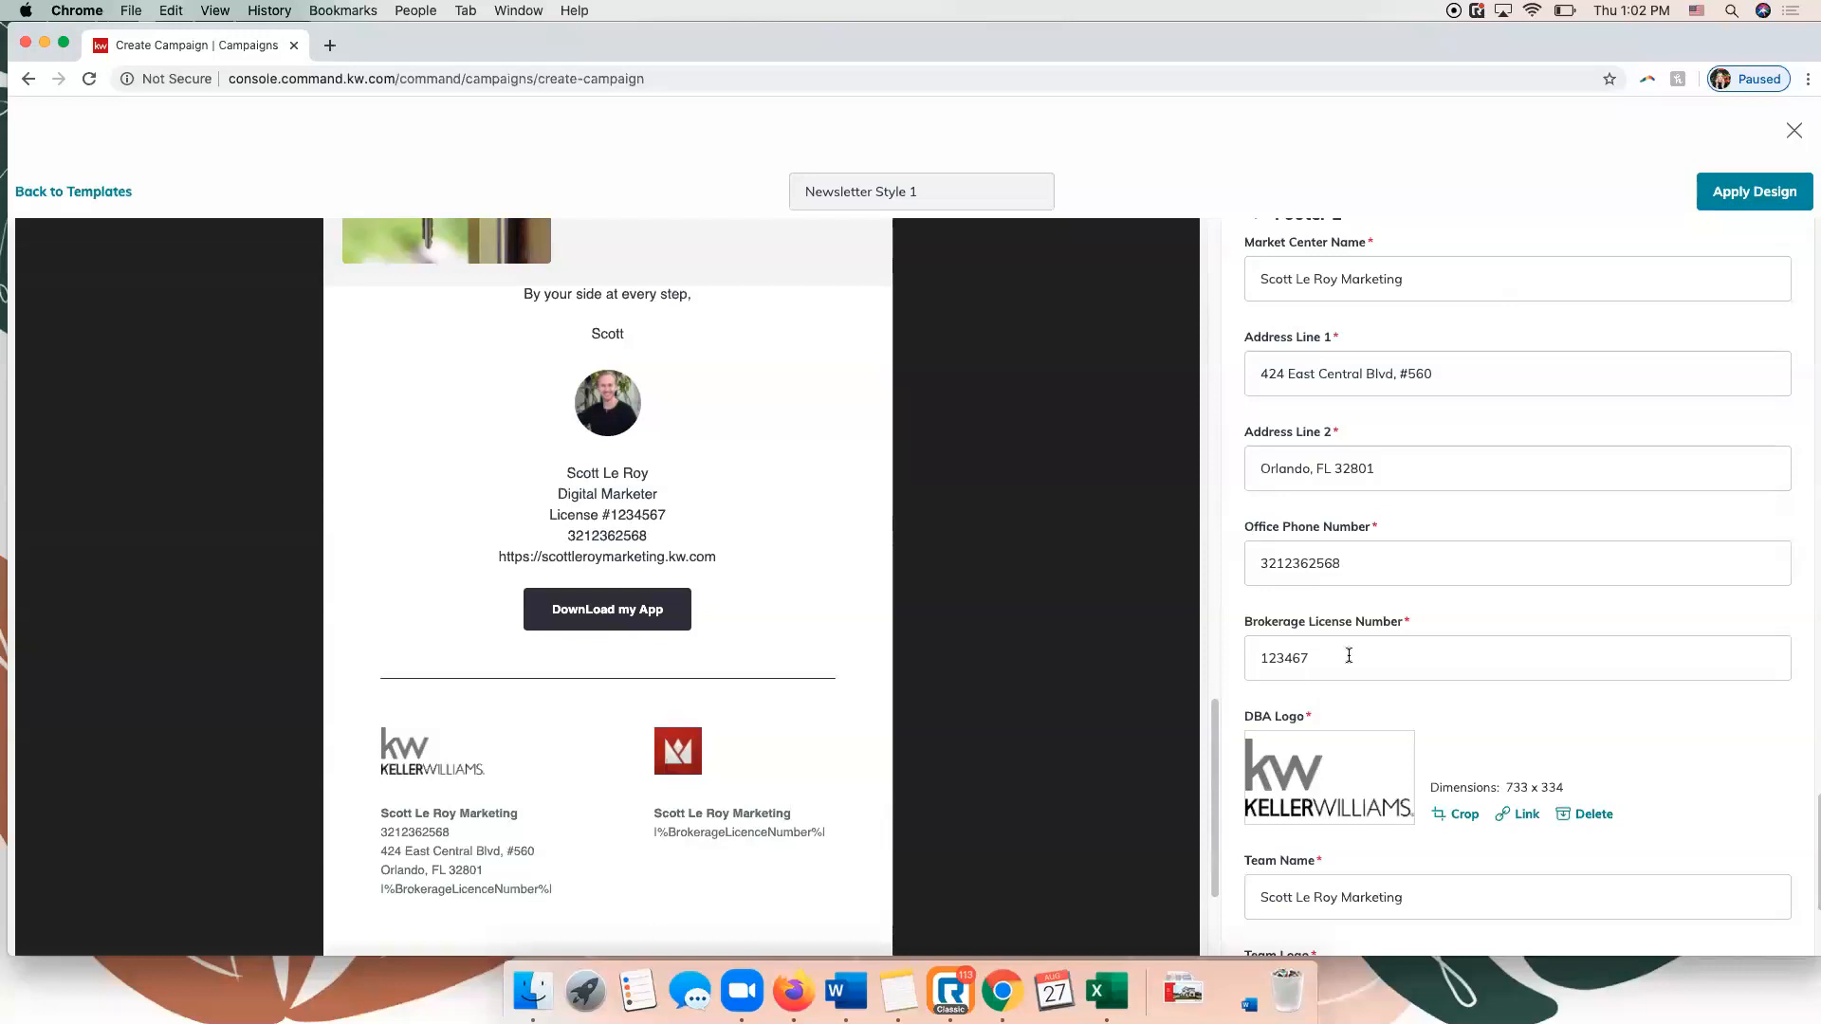
click(1755, 193)
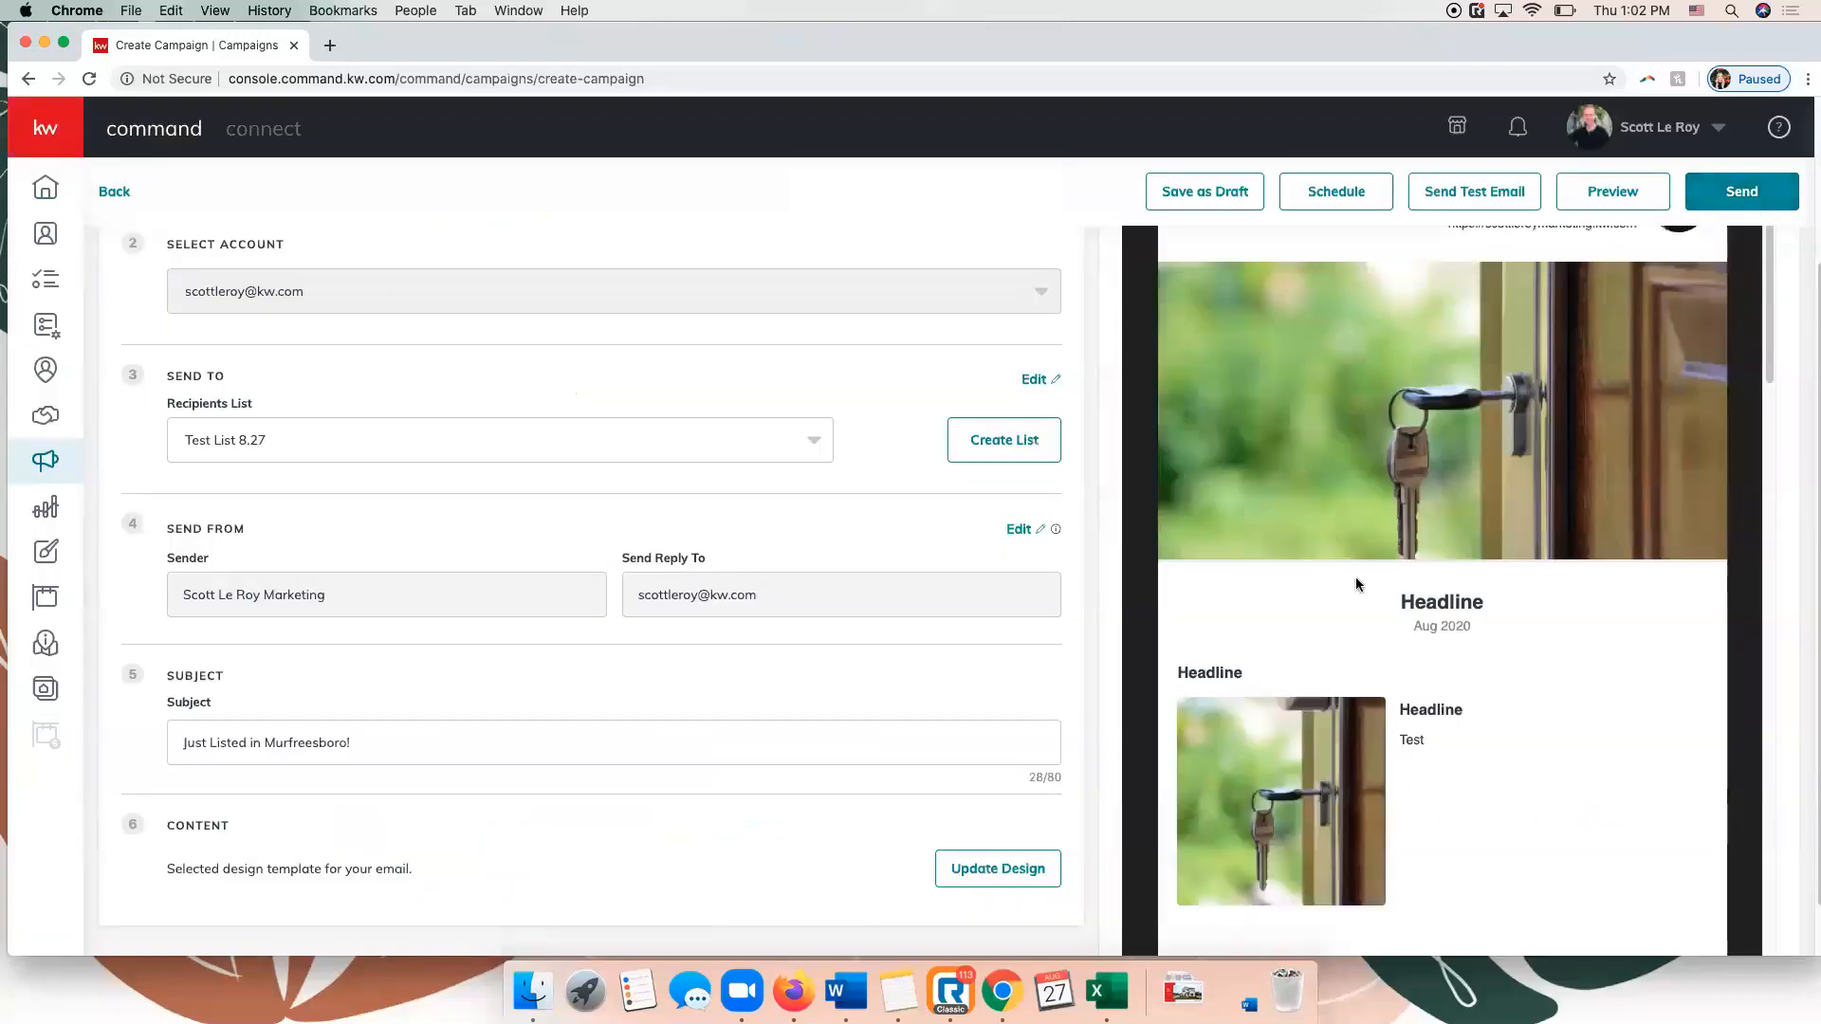
Review the email campaign's settings and design, and preview the newsletter in desktop, tablet and mobile layouts.
scroll(1356, 577, down, 10)
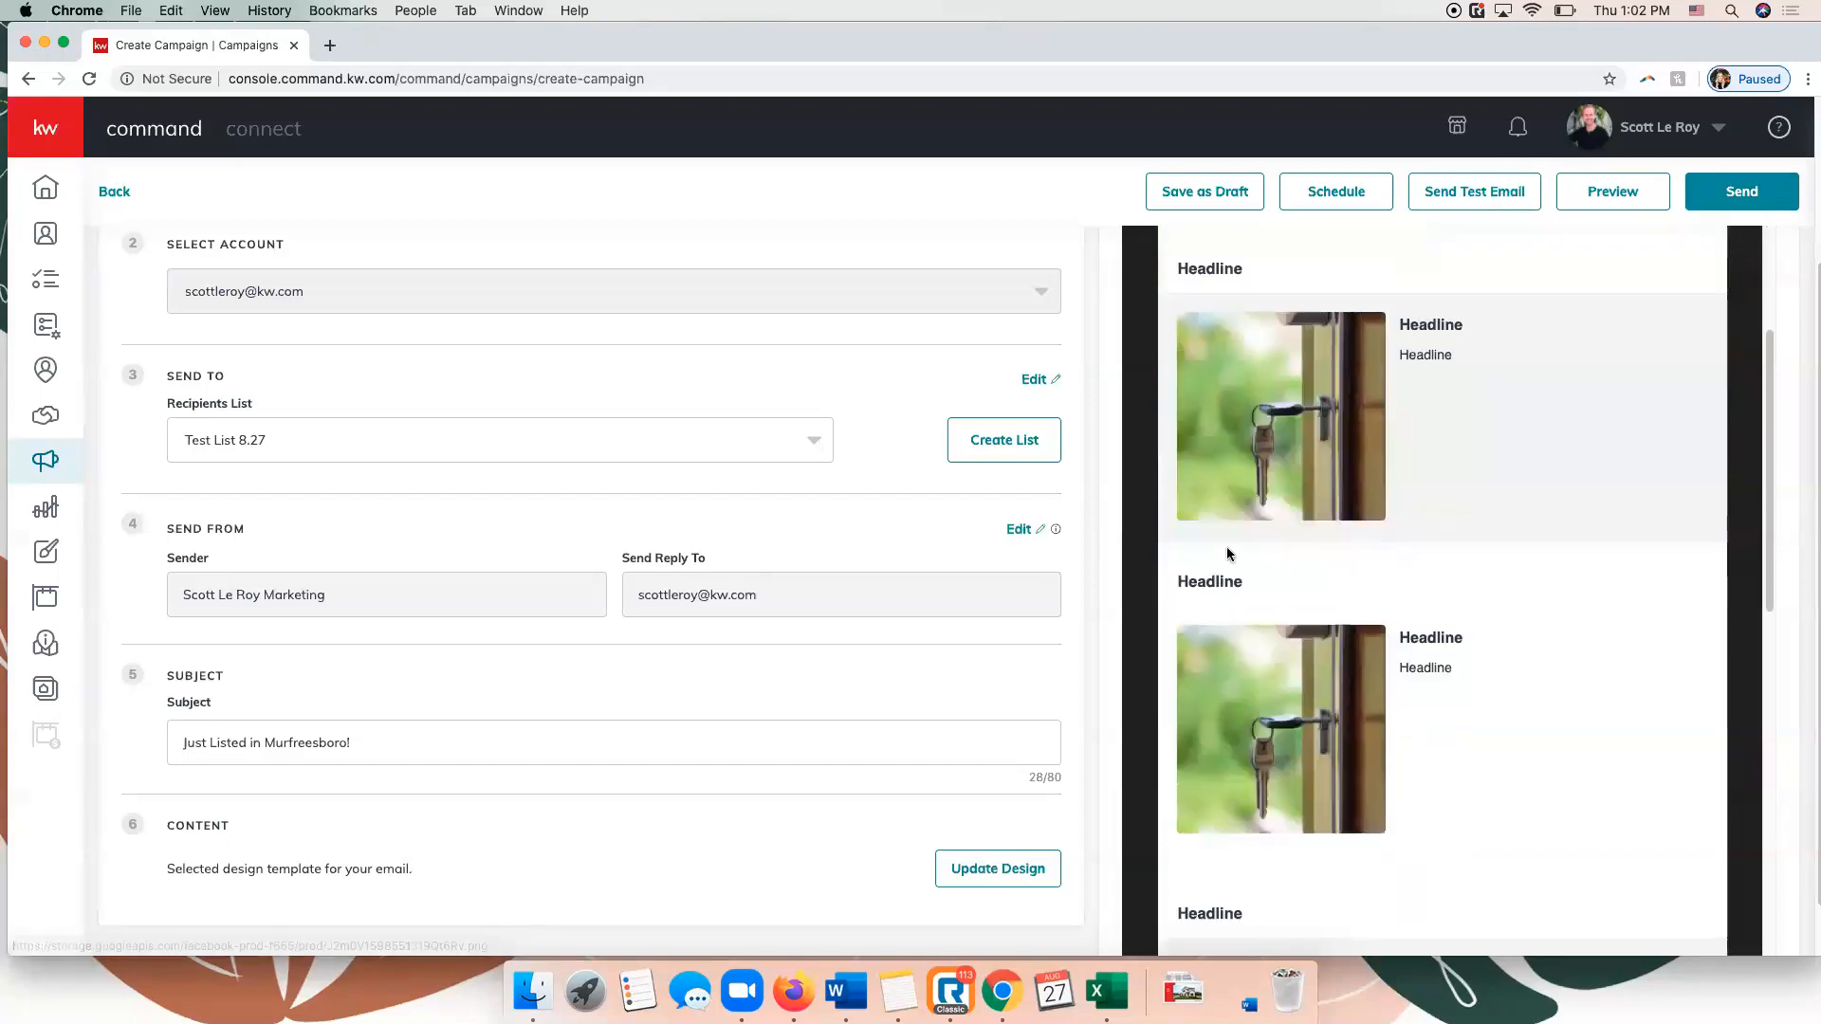
scroll(669, 668, up, 5)
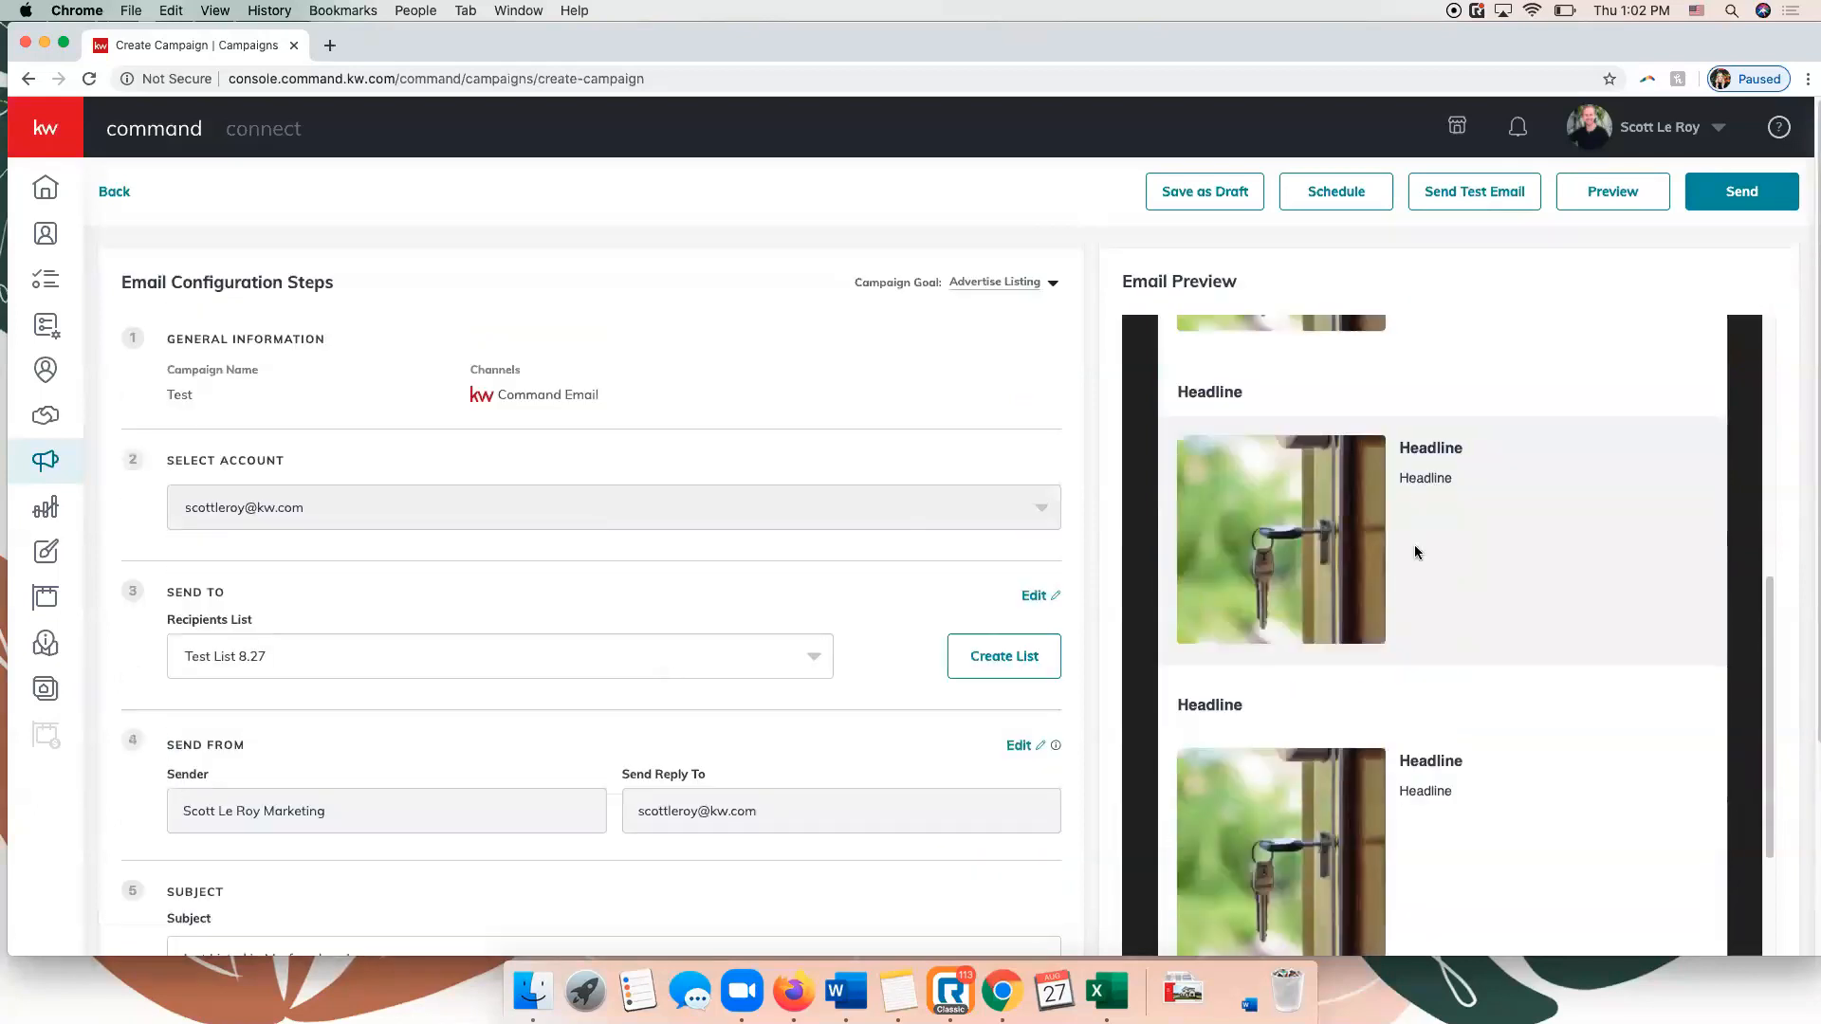
scroll(1417, 552, up, 10)
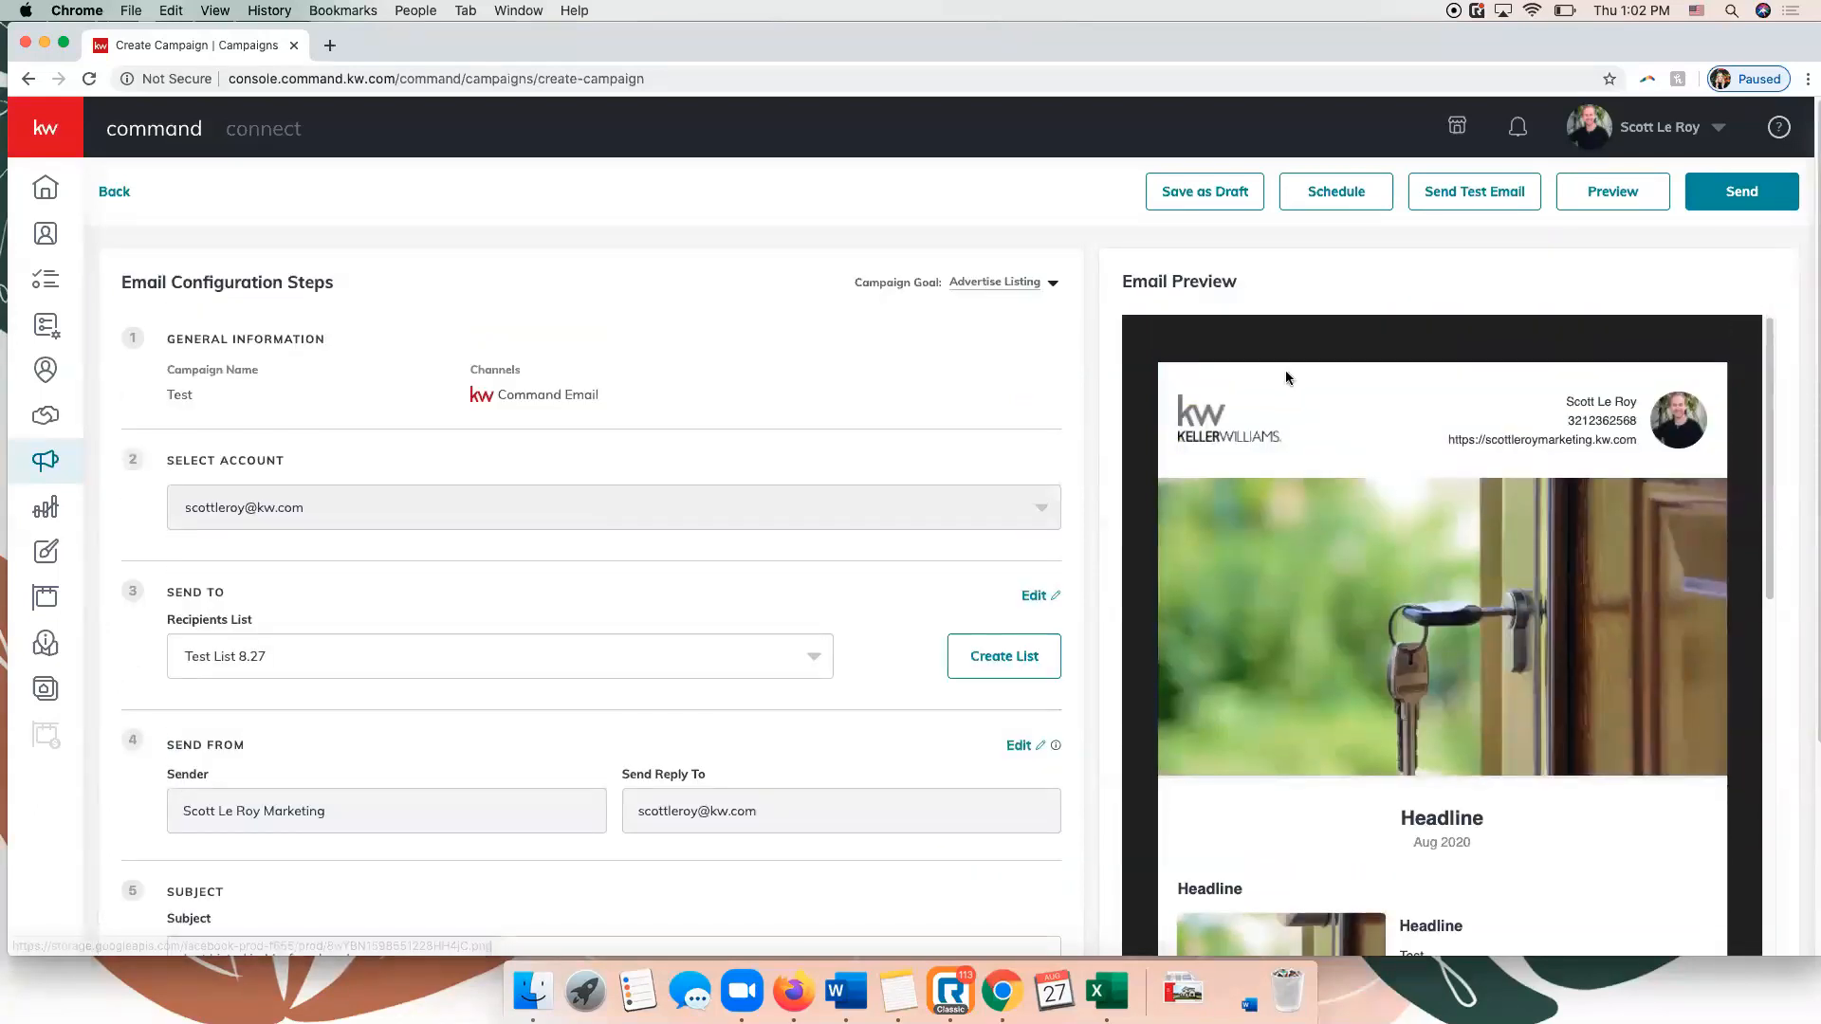
scroll(480, 456, down, 3)
scroll(480, 455, up, 3)
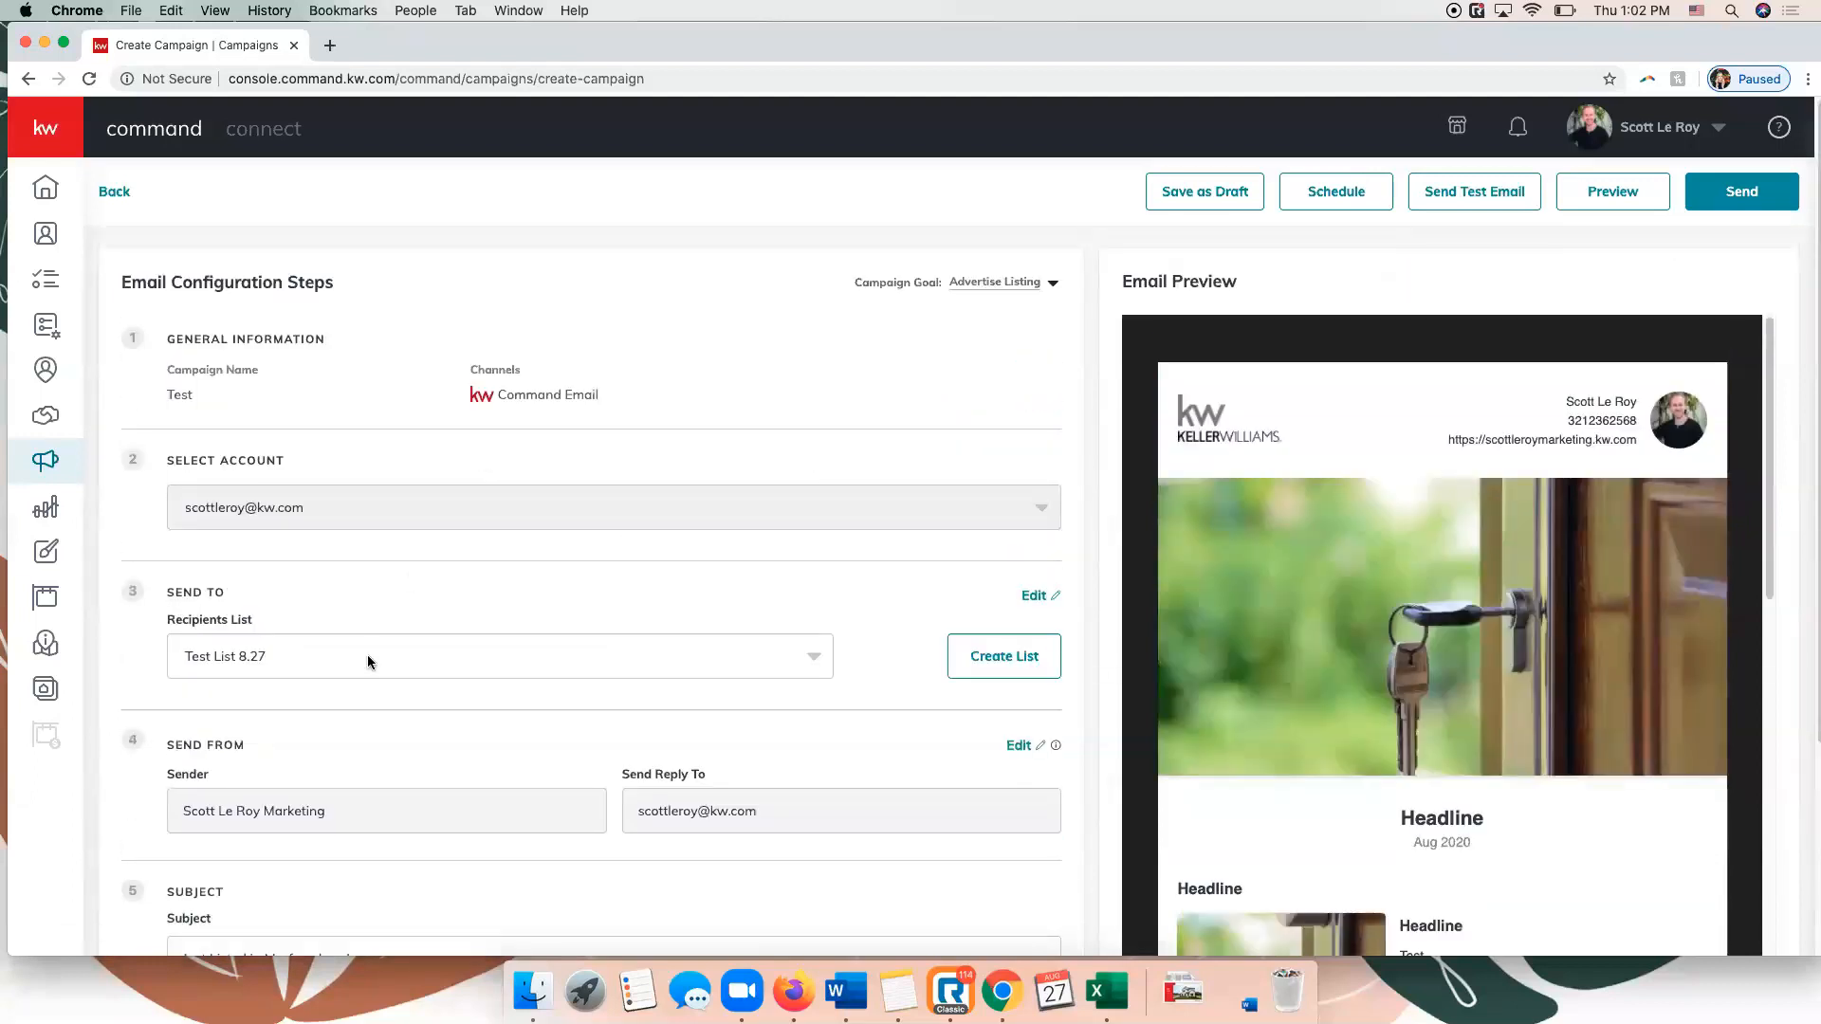
scroll(368, 655, down, 5)
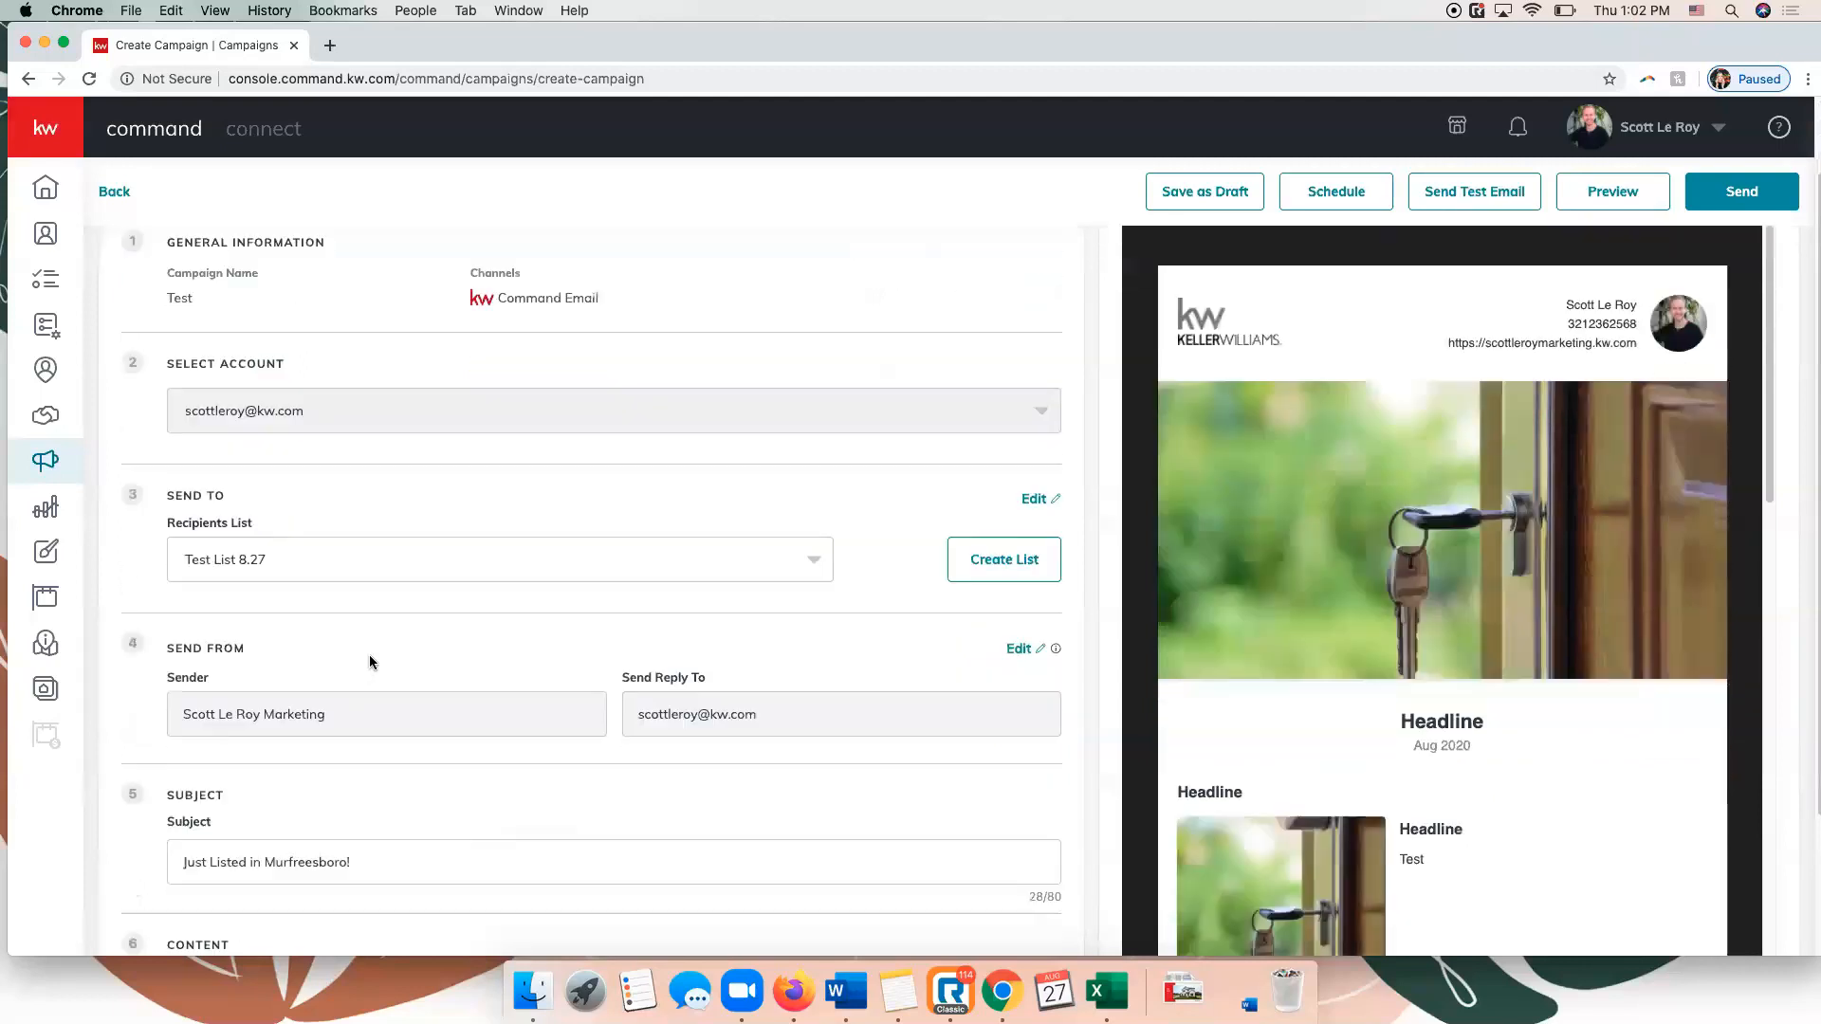
scroll(368, 654, up, 5)
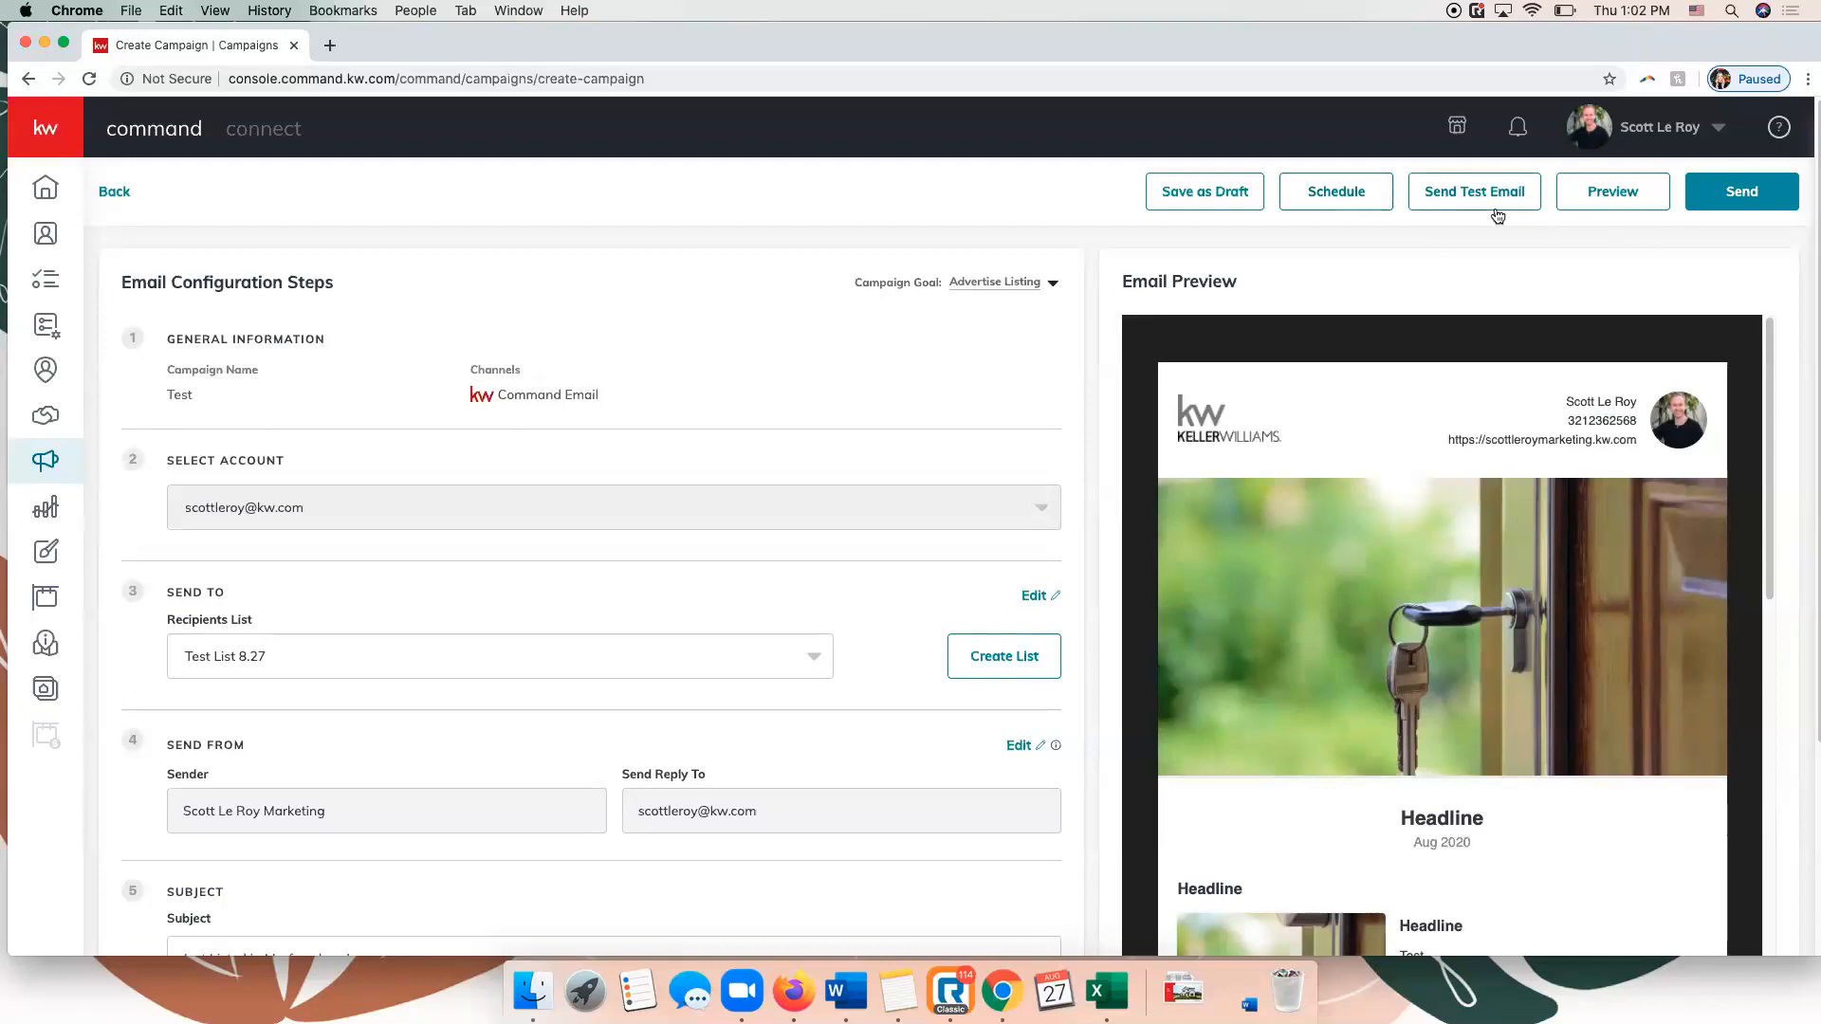
click(1617, 199)
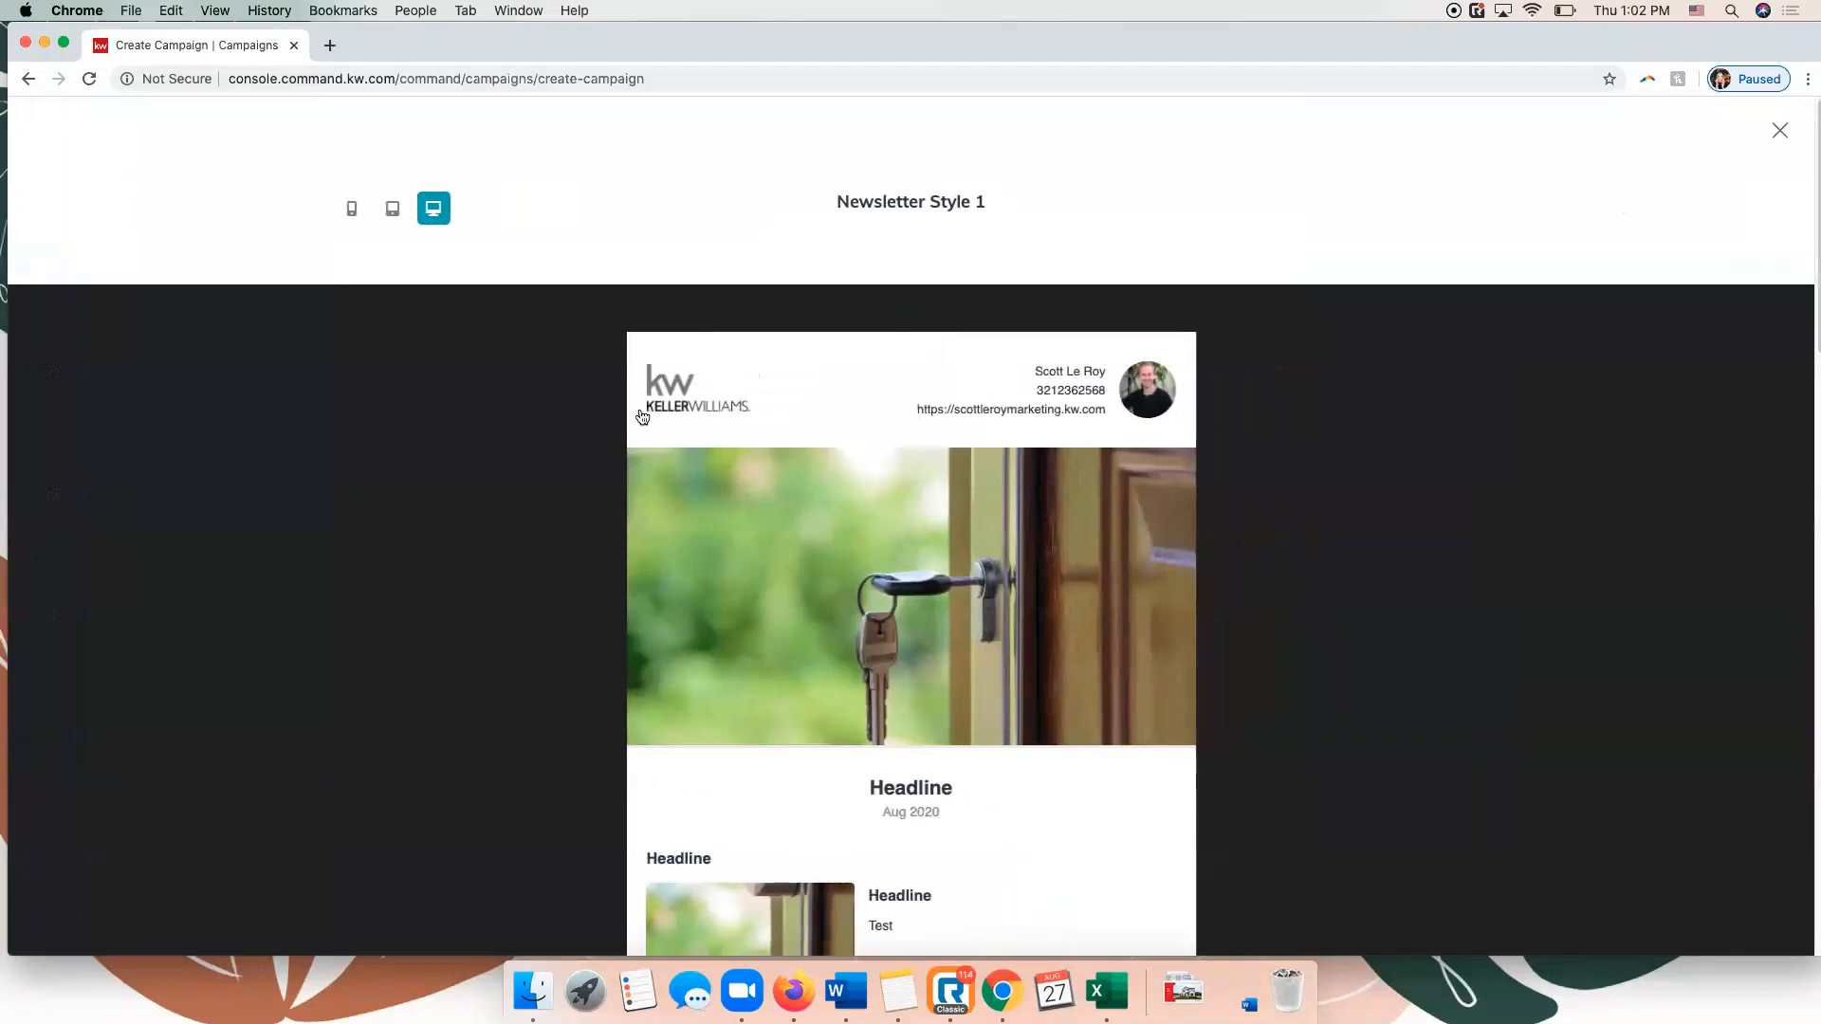
click(397, 211)
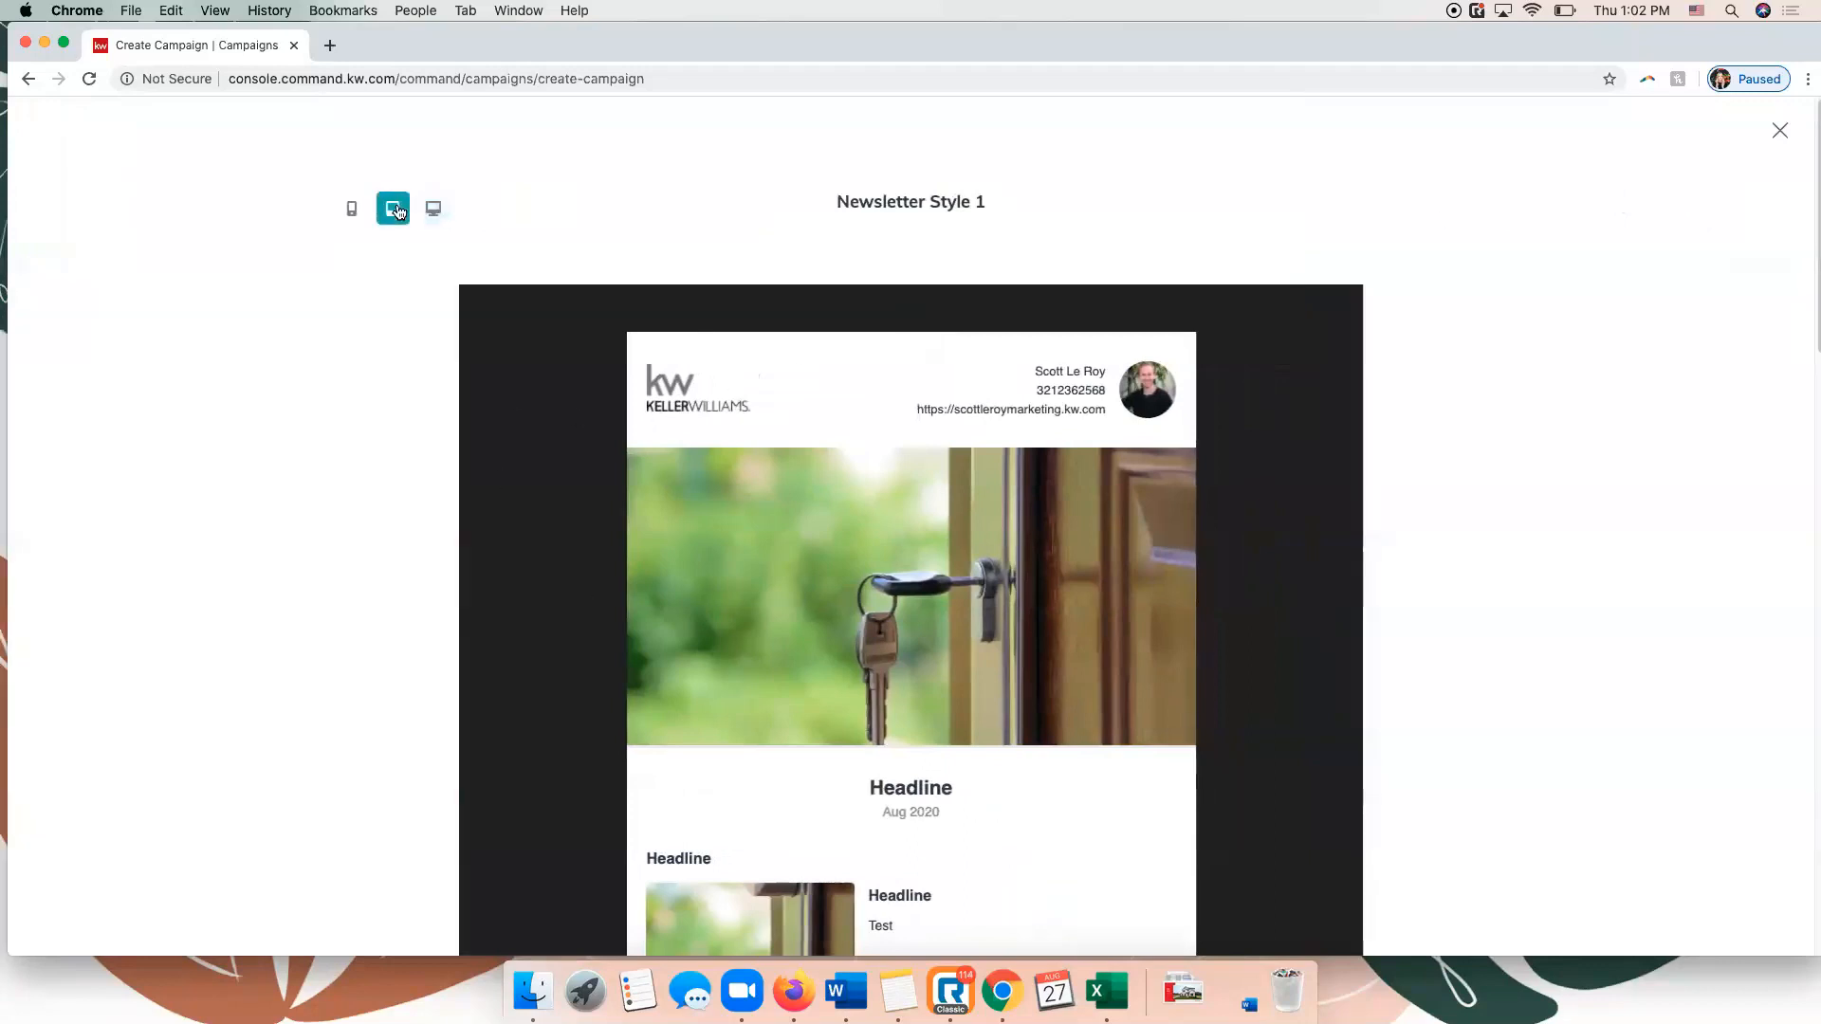
click(353, 213)
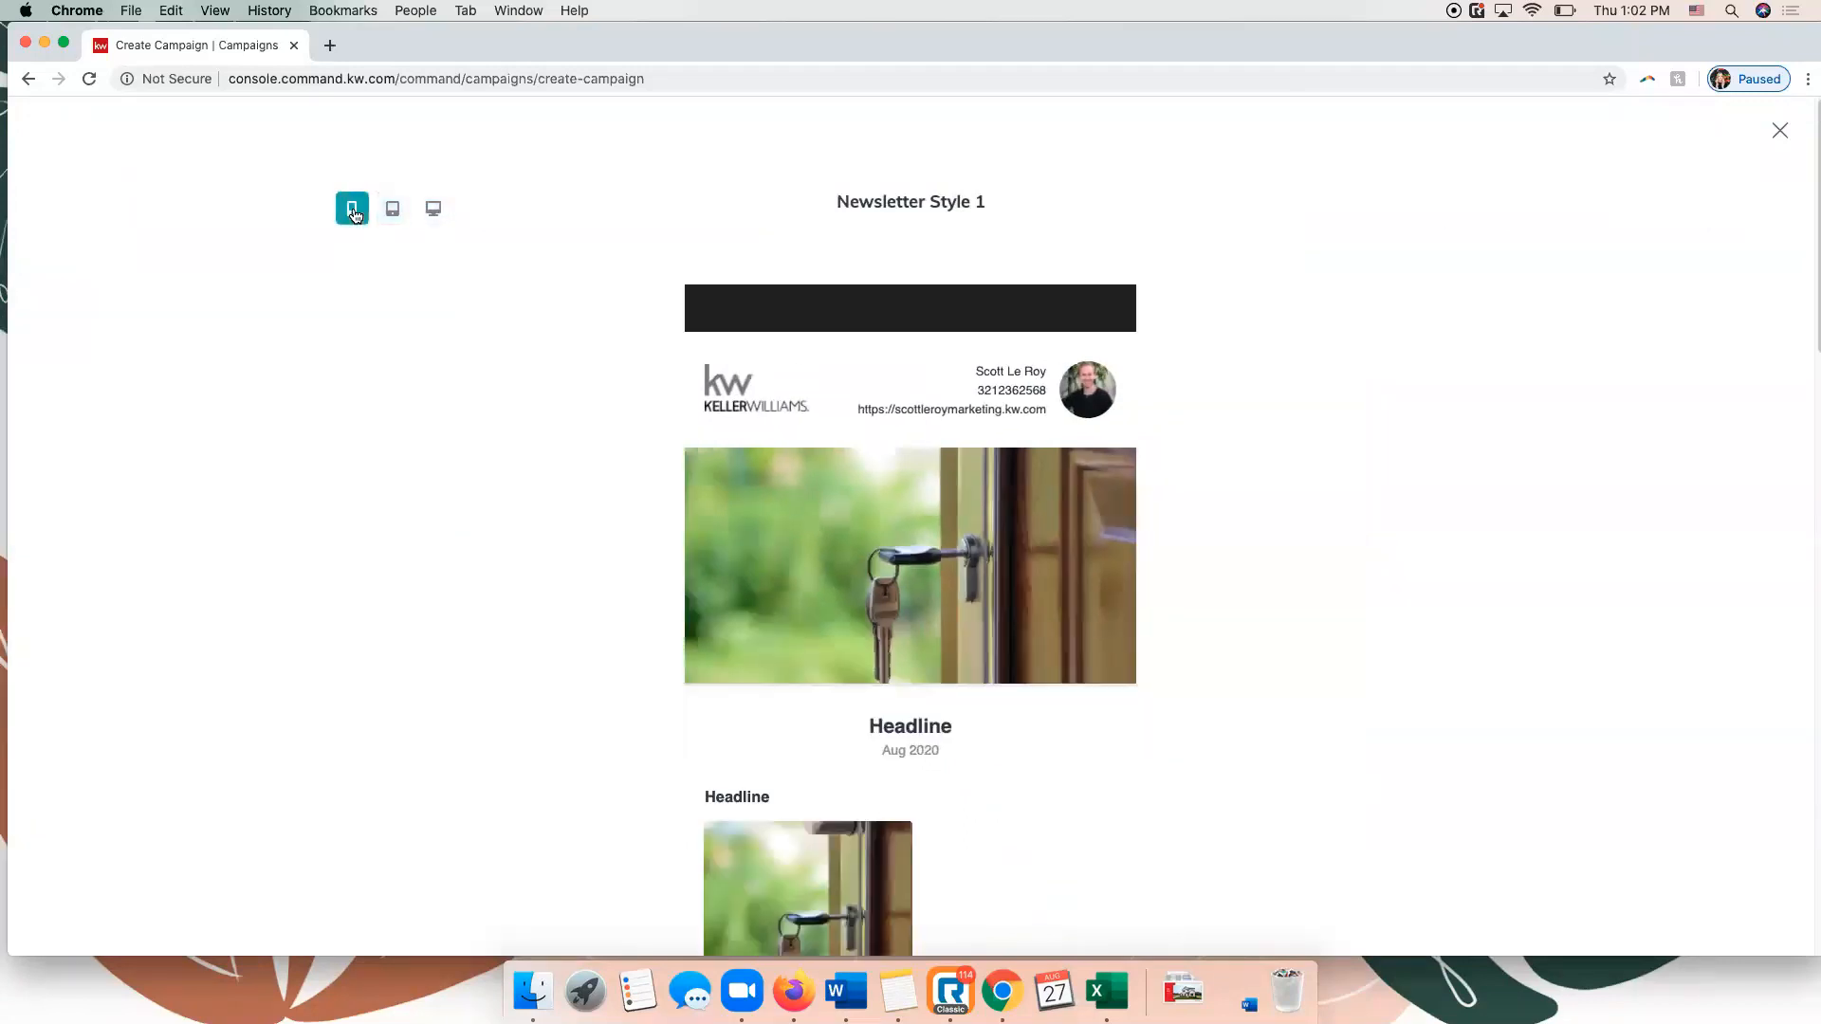
click(395, 210)
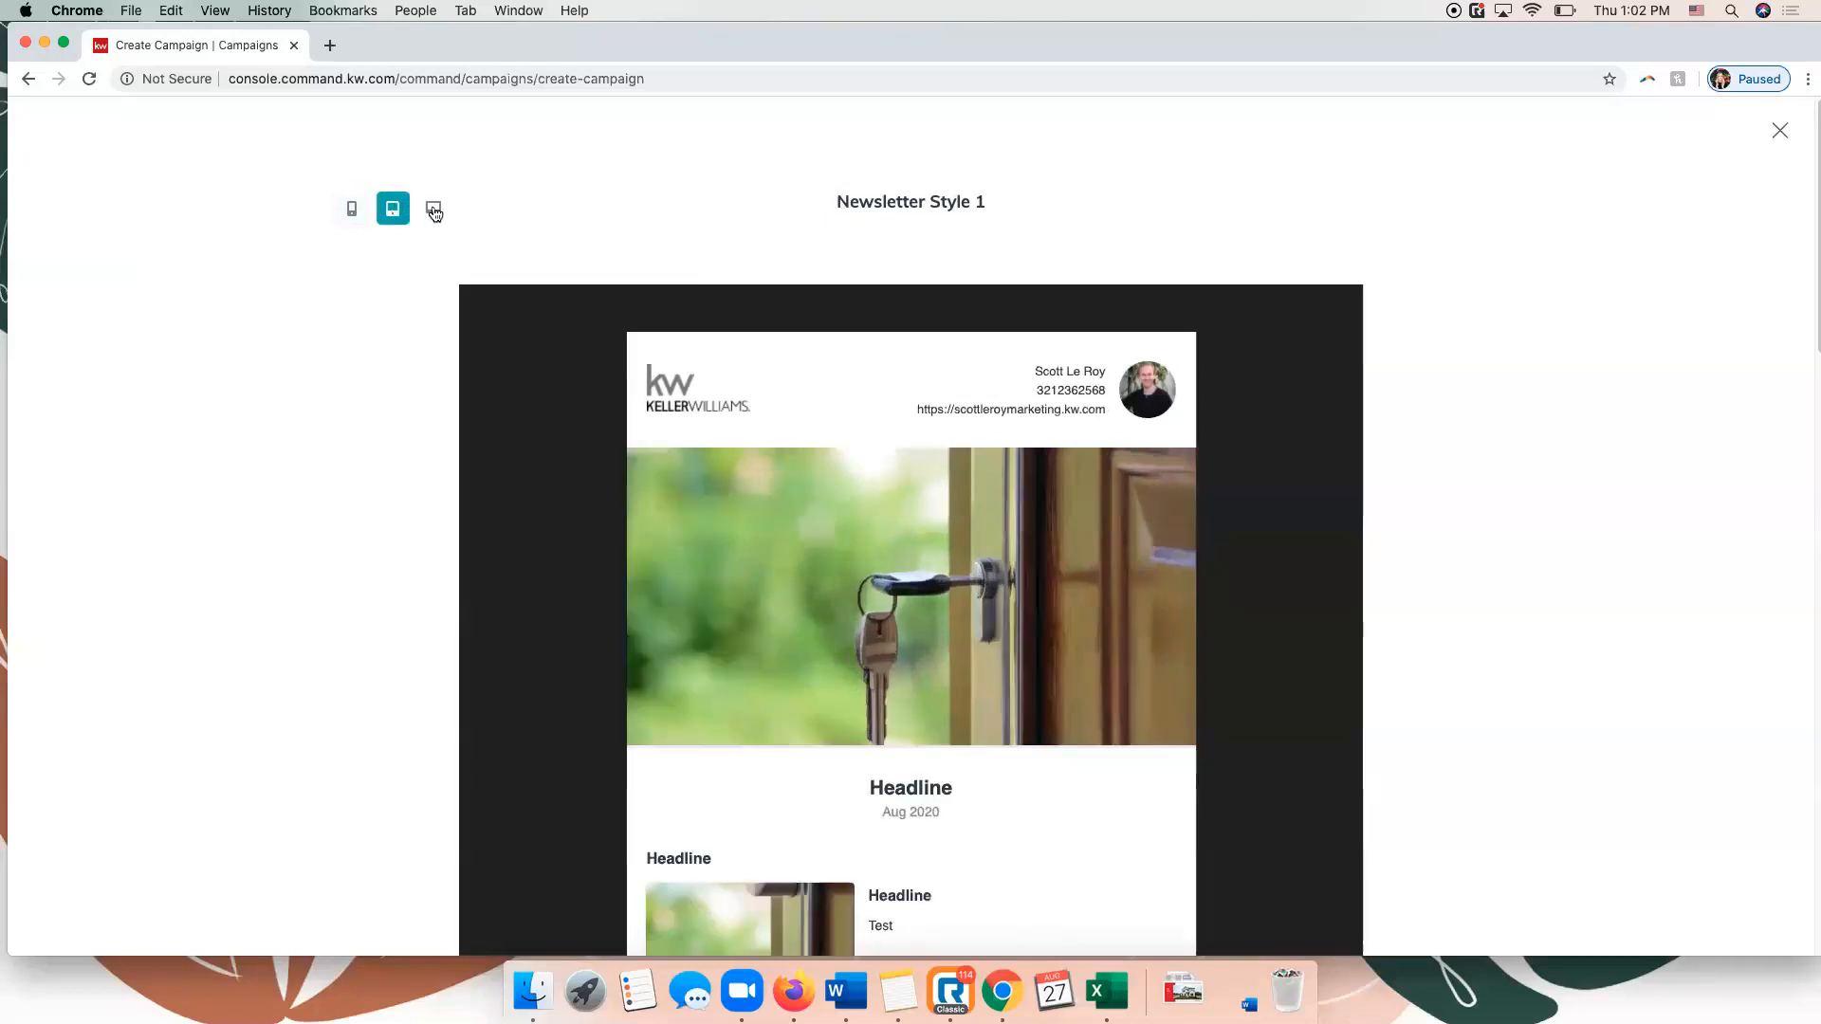
click(434, 209)
click(1779, 130)
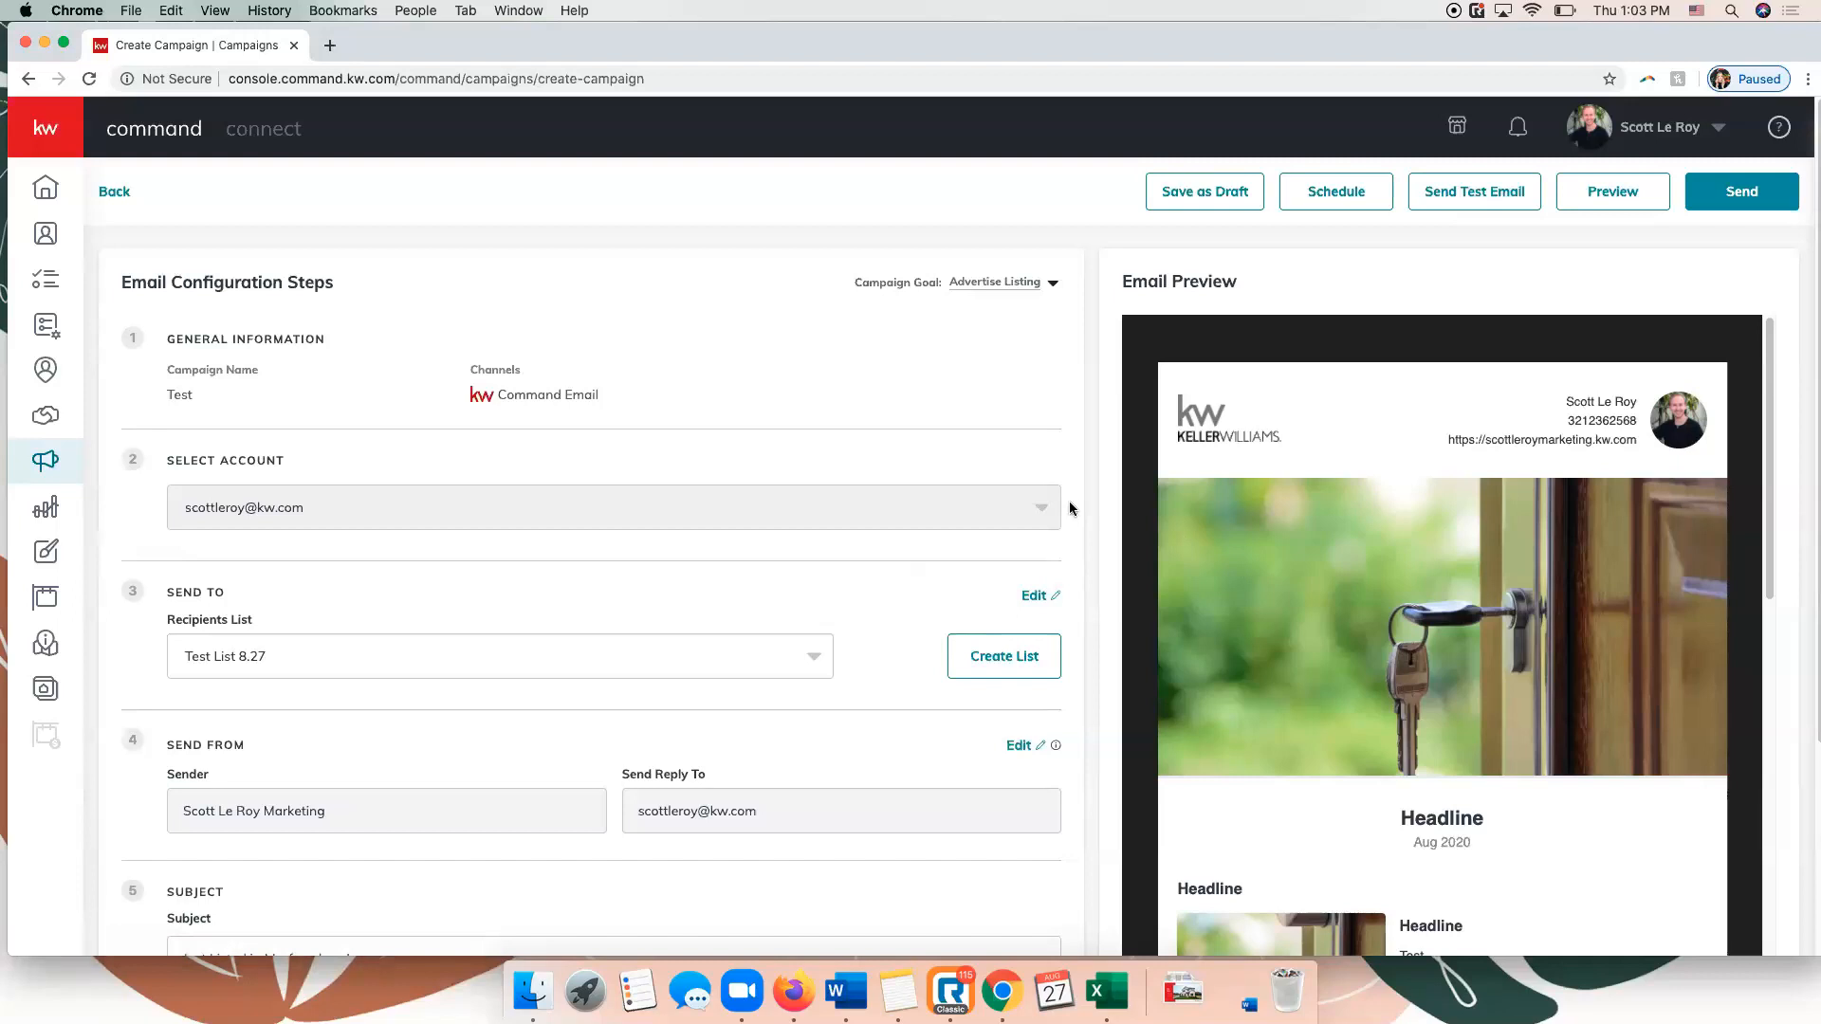
Check the rest of the email preview and save the Test campaign as a draft.
scroll(1337, 429, down, 8)
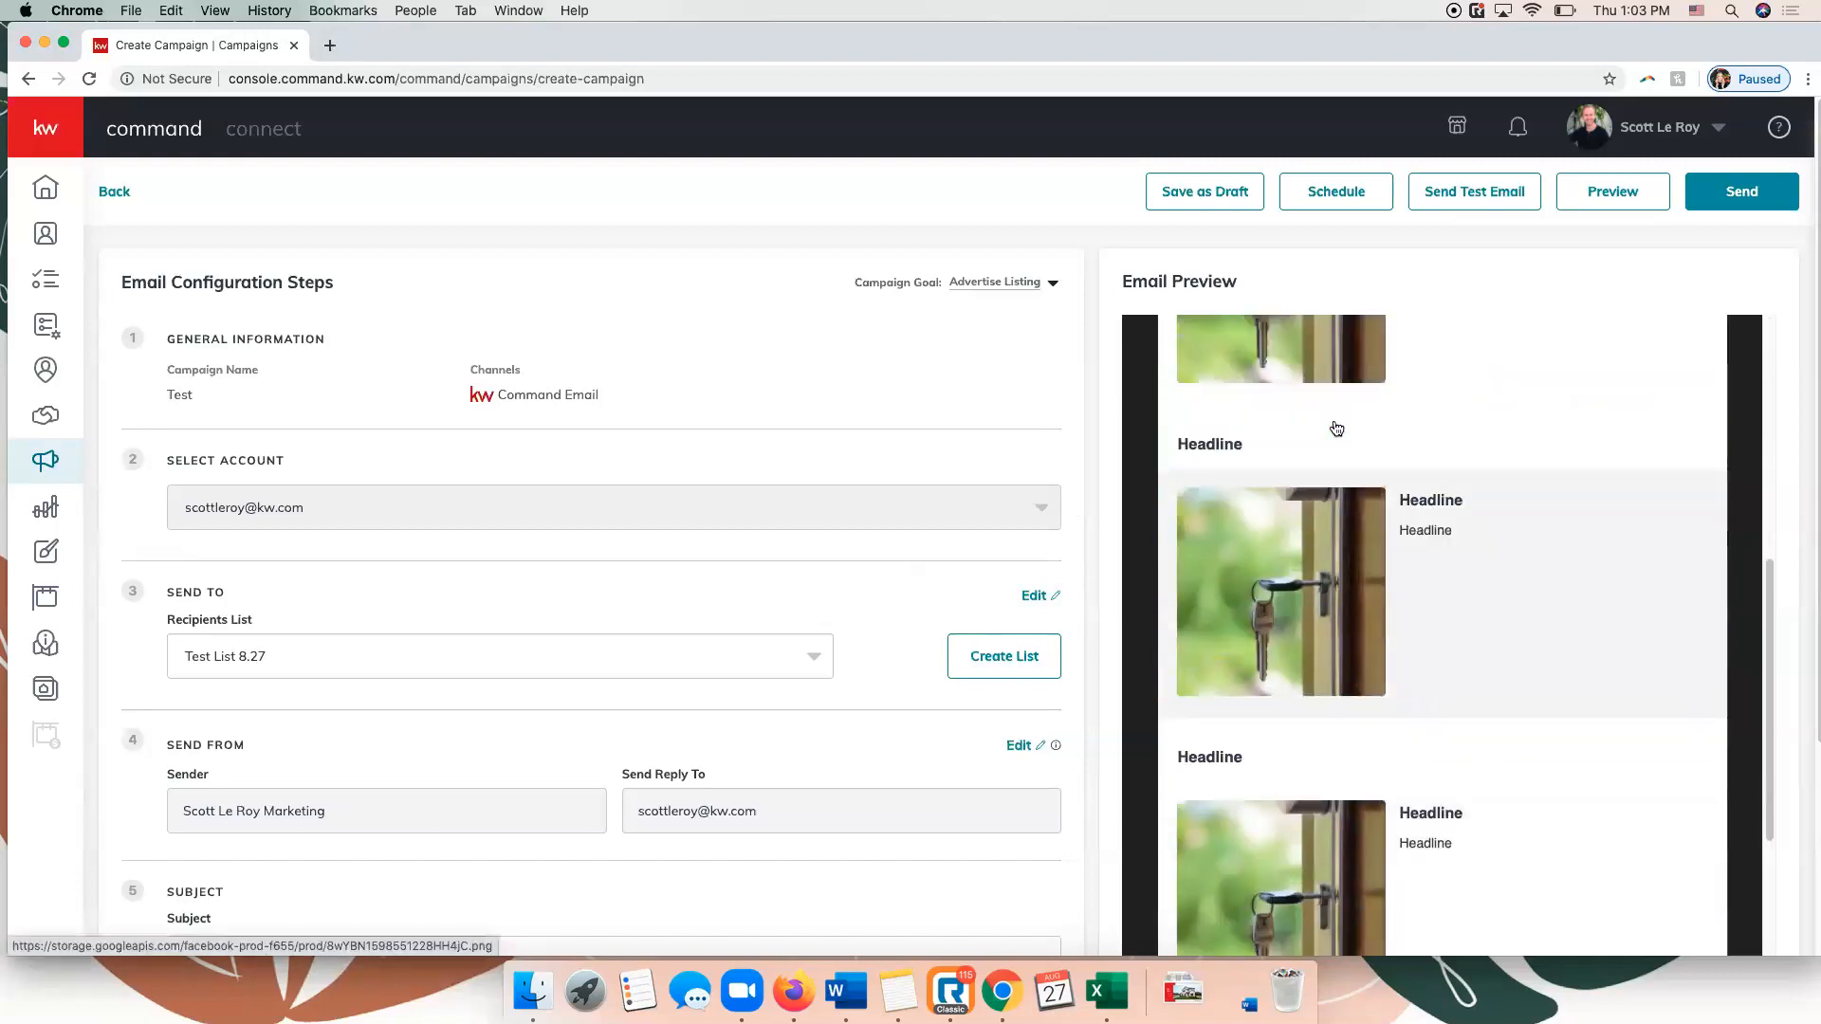
scroll(1336, 429, down, 8)
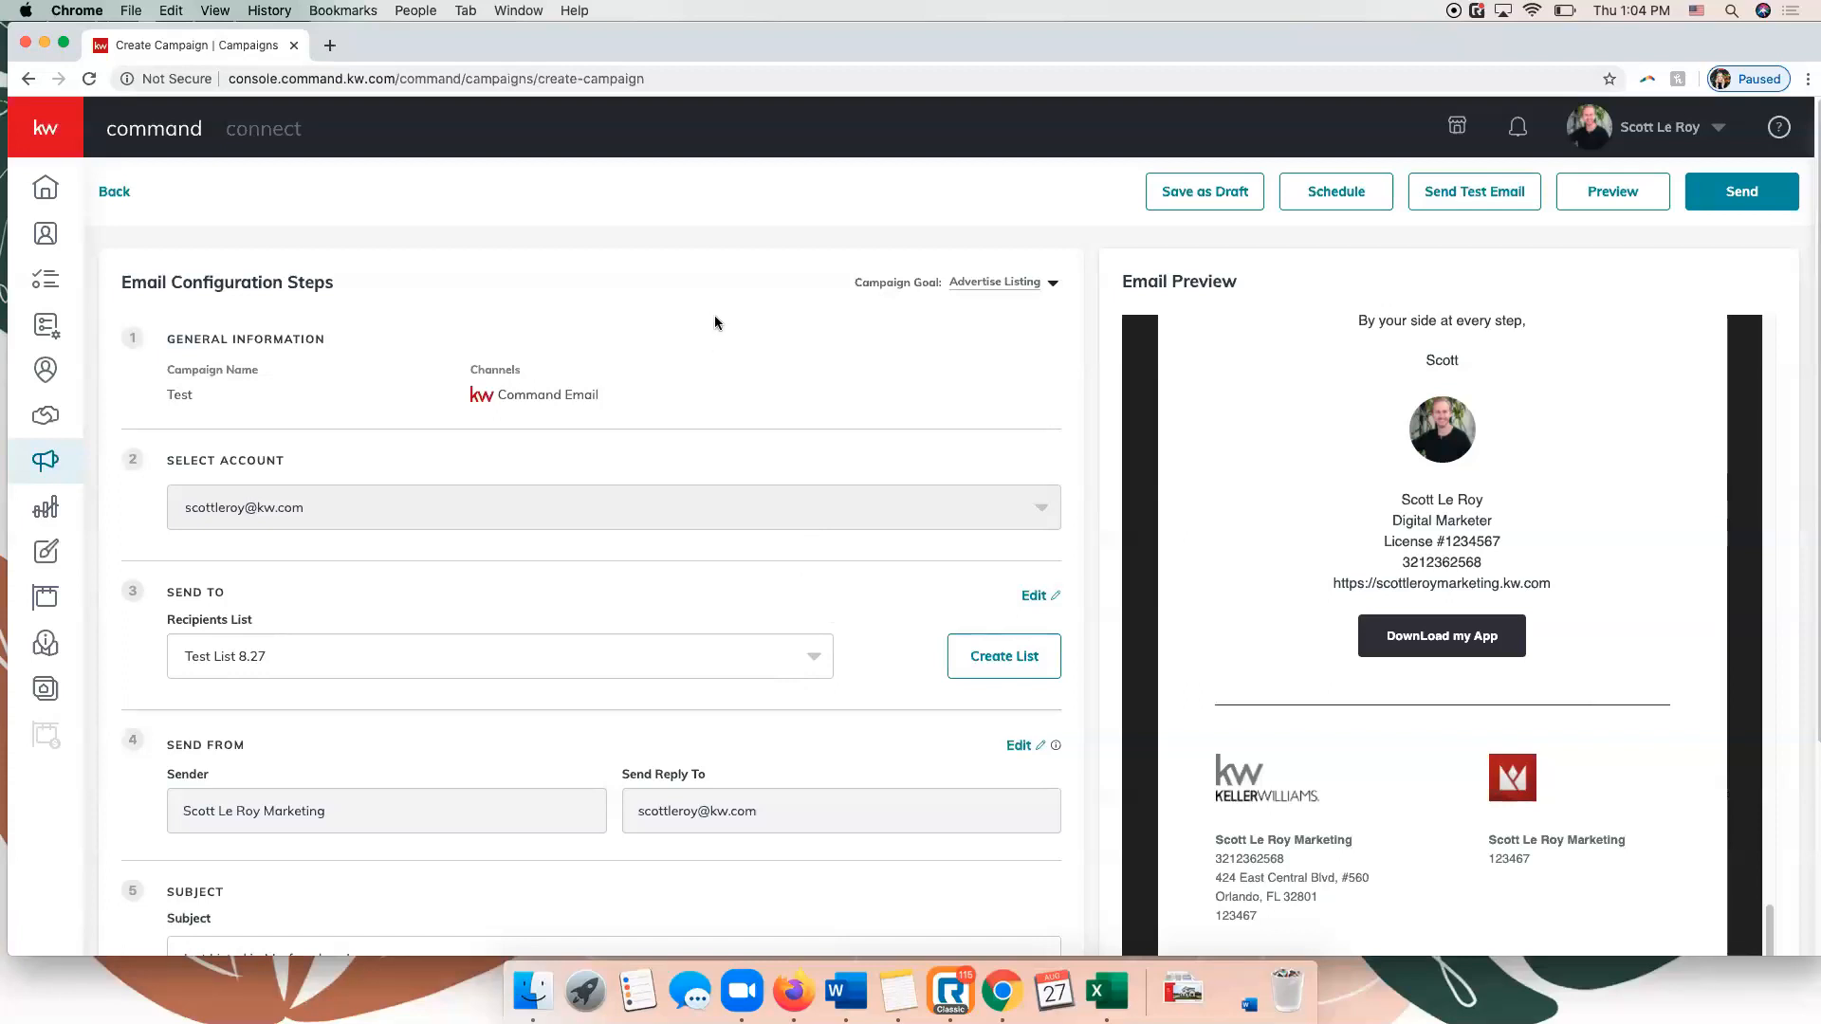
scroll(1375, 588, up, 15)
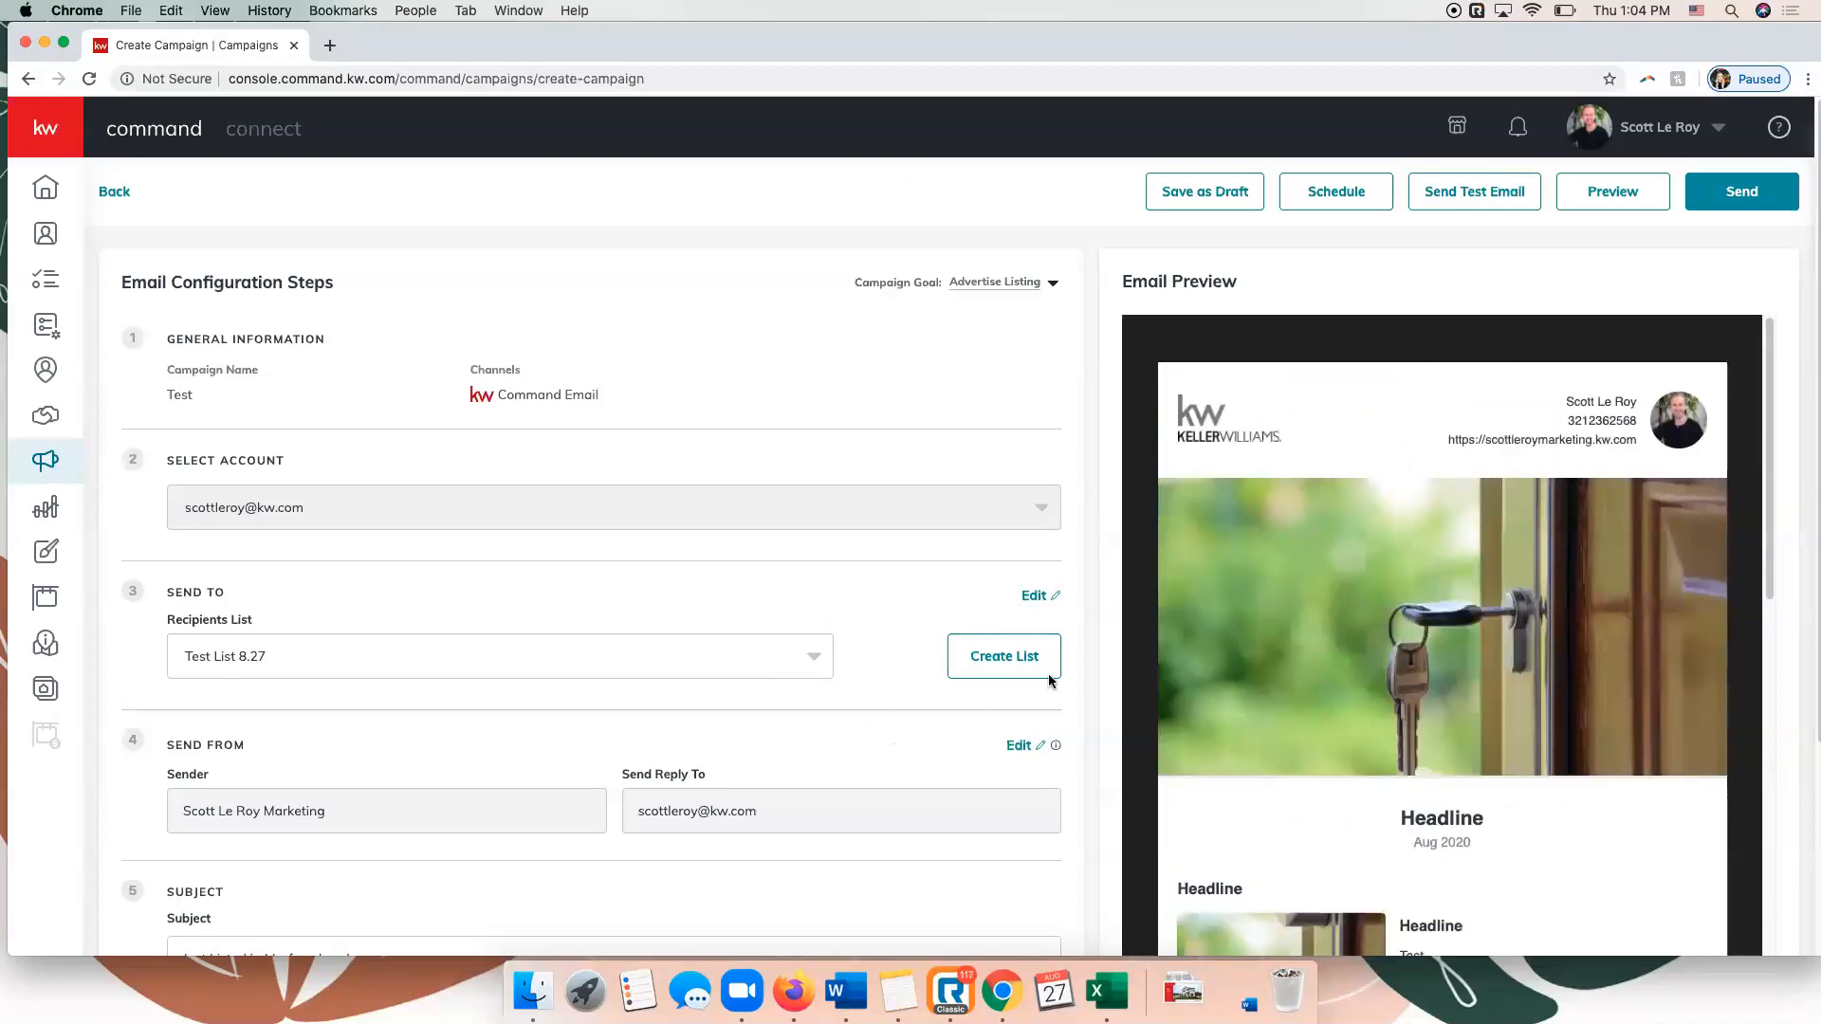
scroll(1057, 664, down, 5)
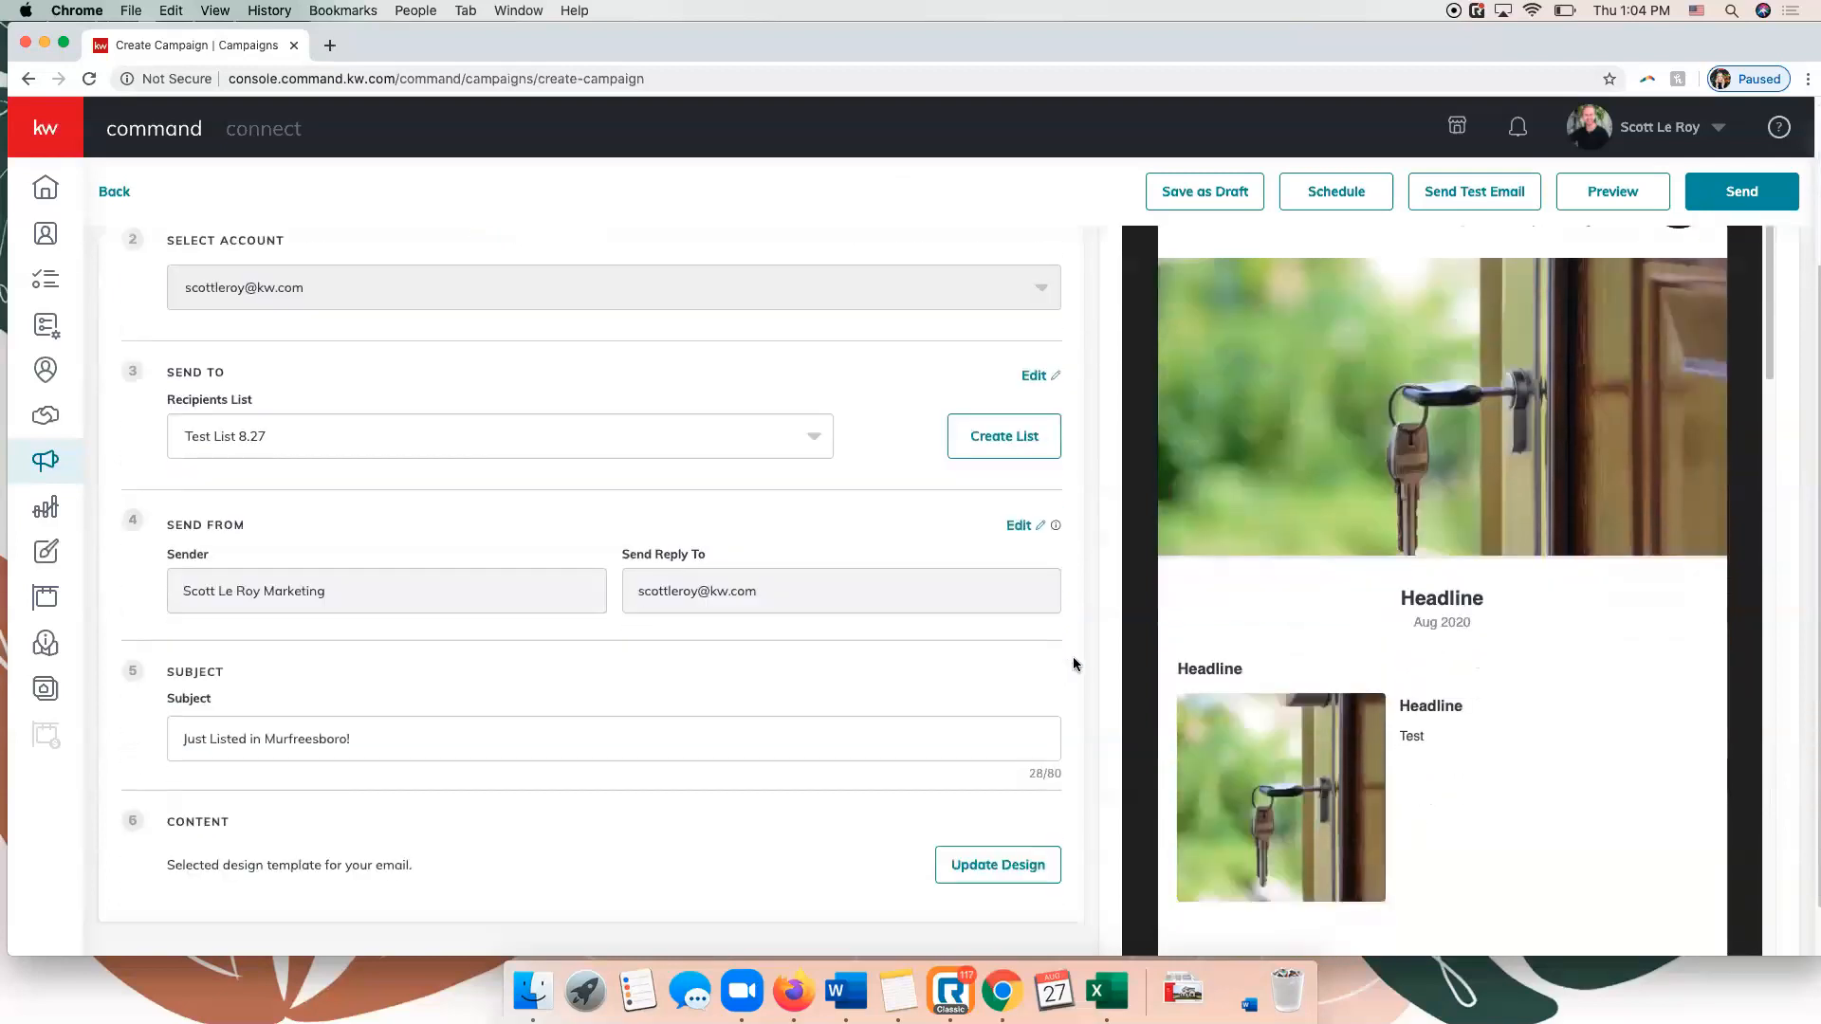
scroll(1076, 660, down, 1)
scroll(1431, 670, down, 5)
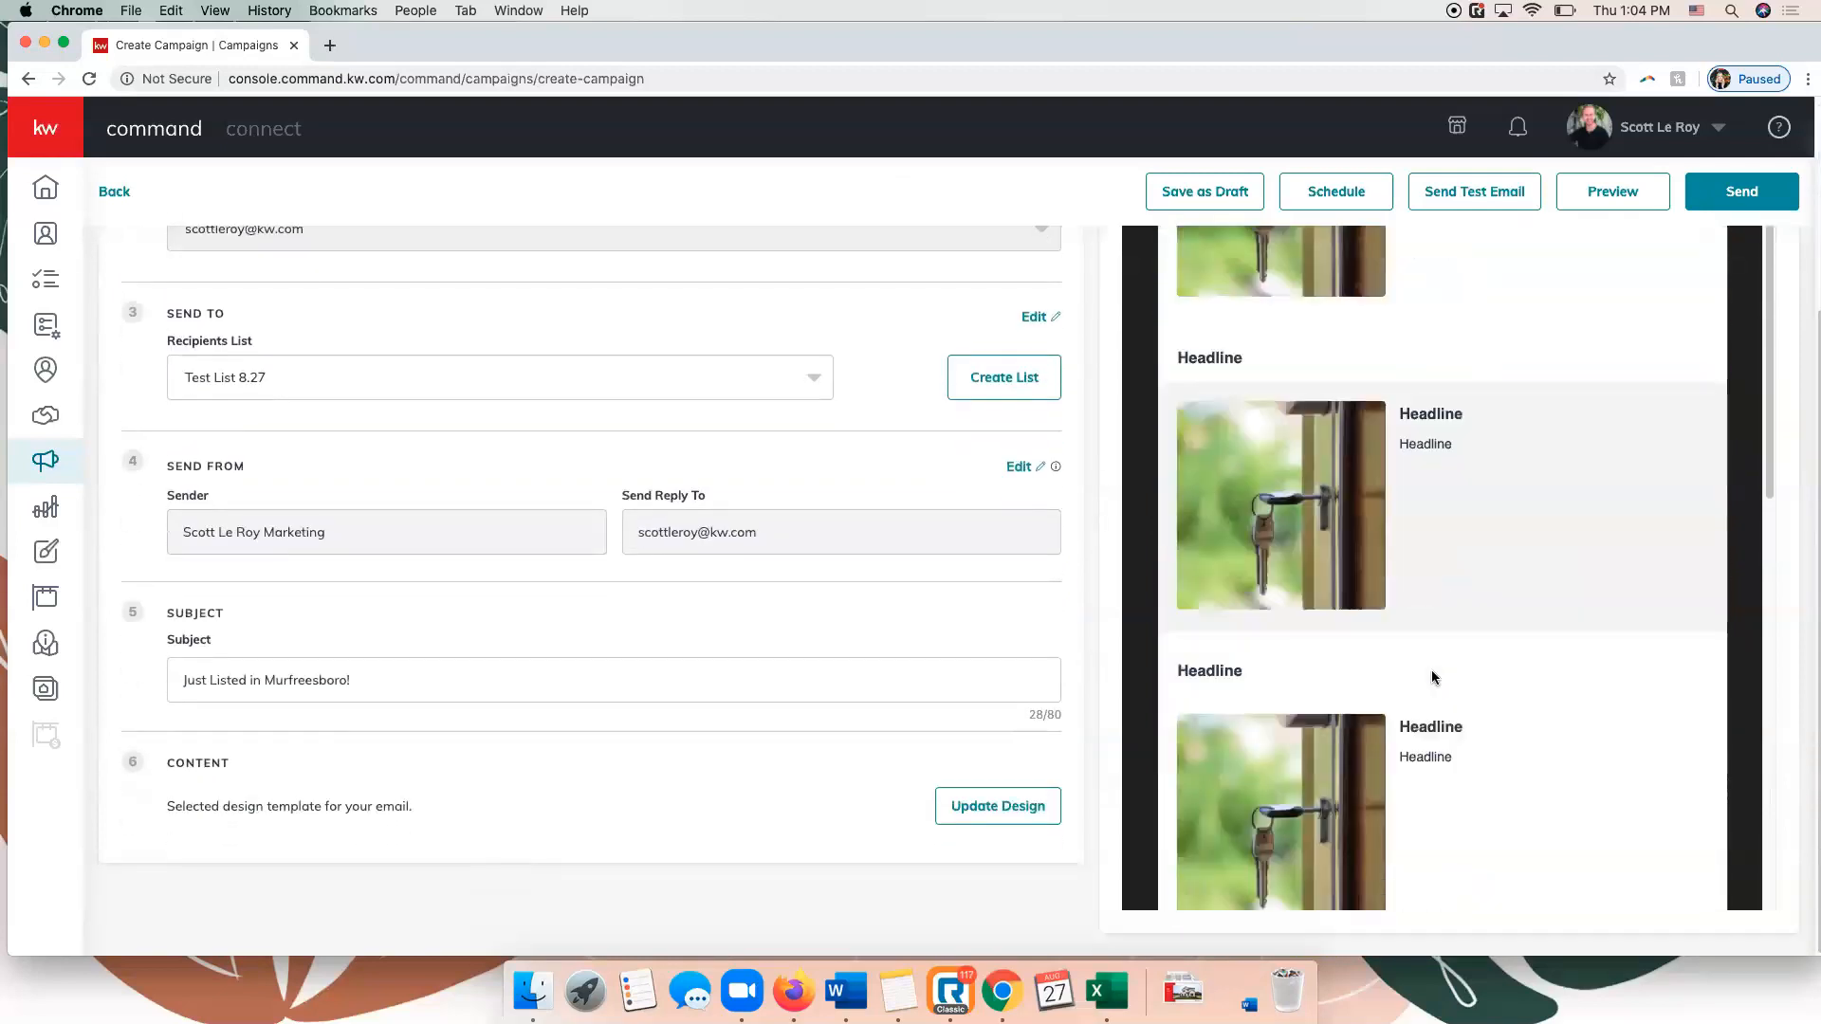
click(1216, 192)
click(850, 596)
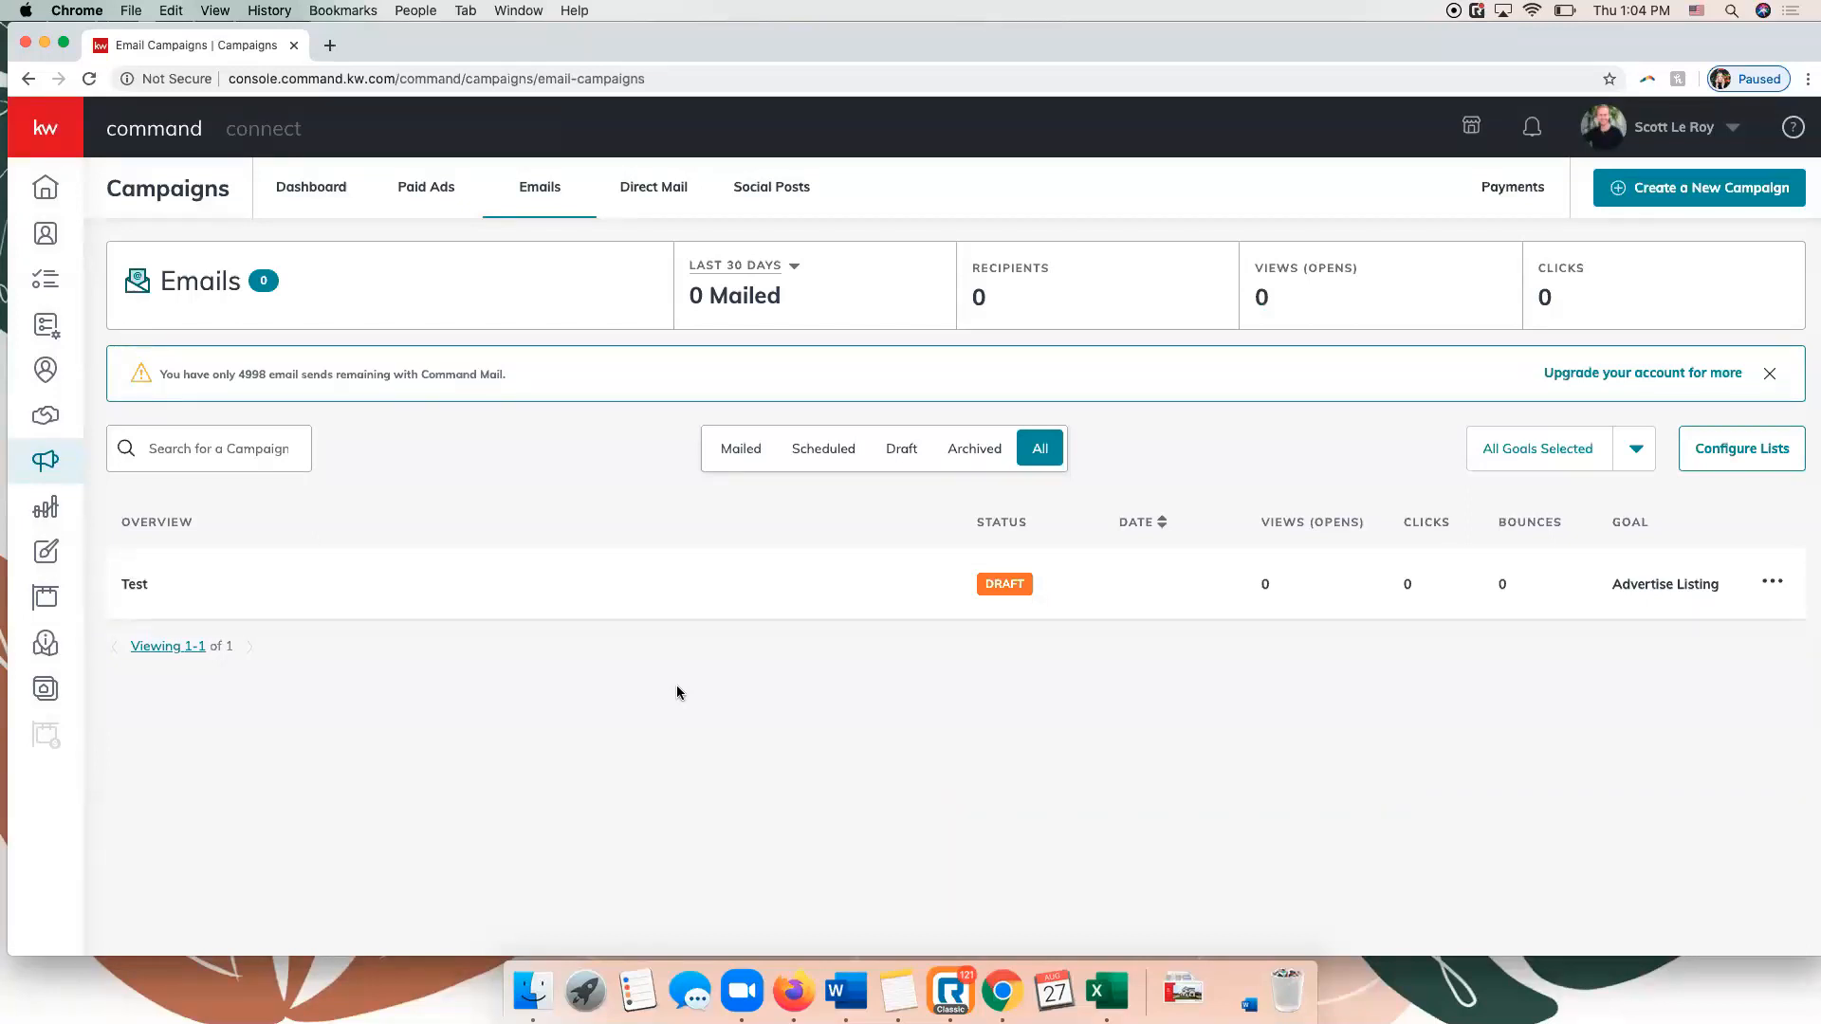
Open scottleroymarketing.com and look through the home page down to the contact details in its footer.
click(672, 76)
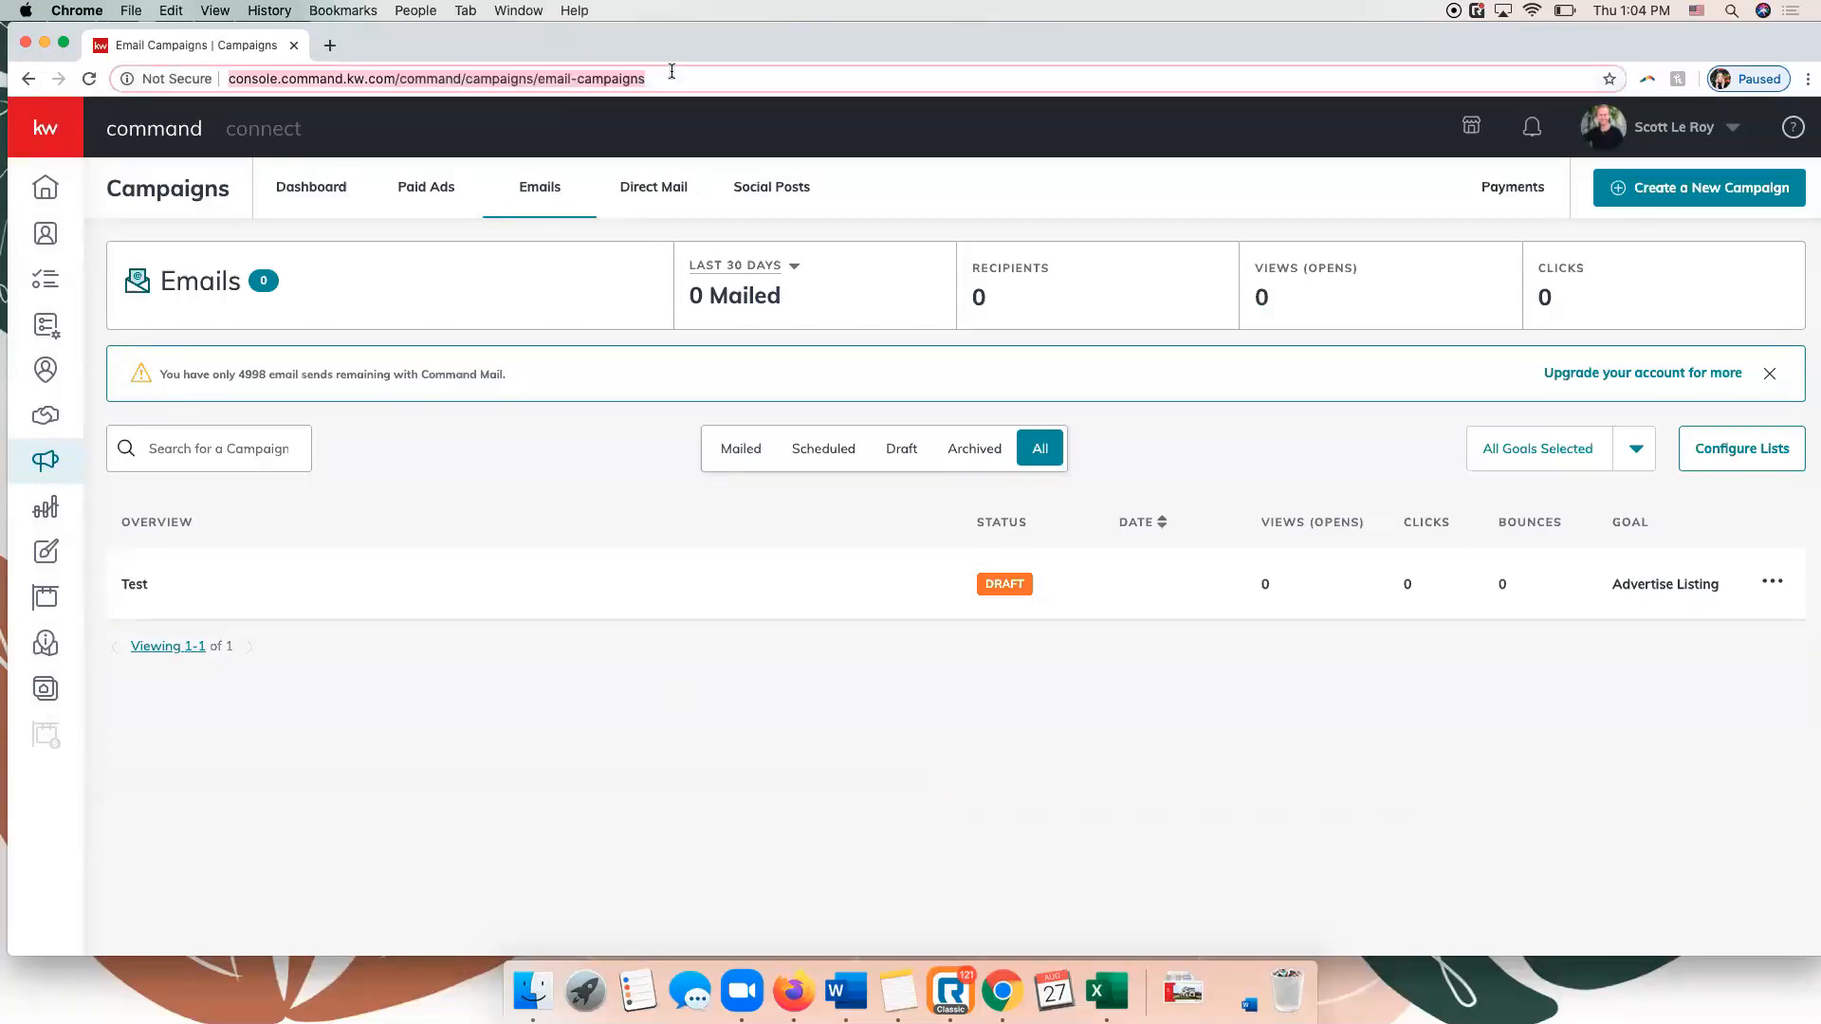
text(scottleroymarketing.)
key(Return)
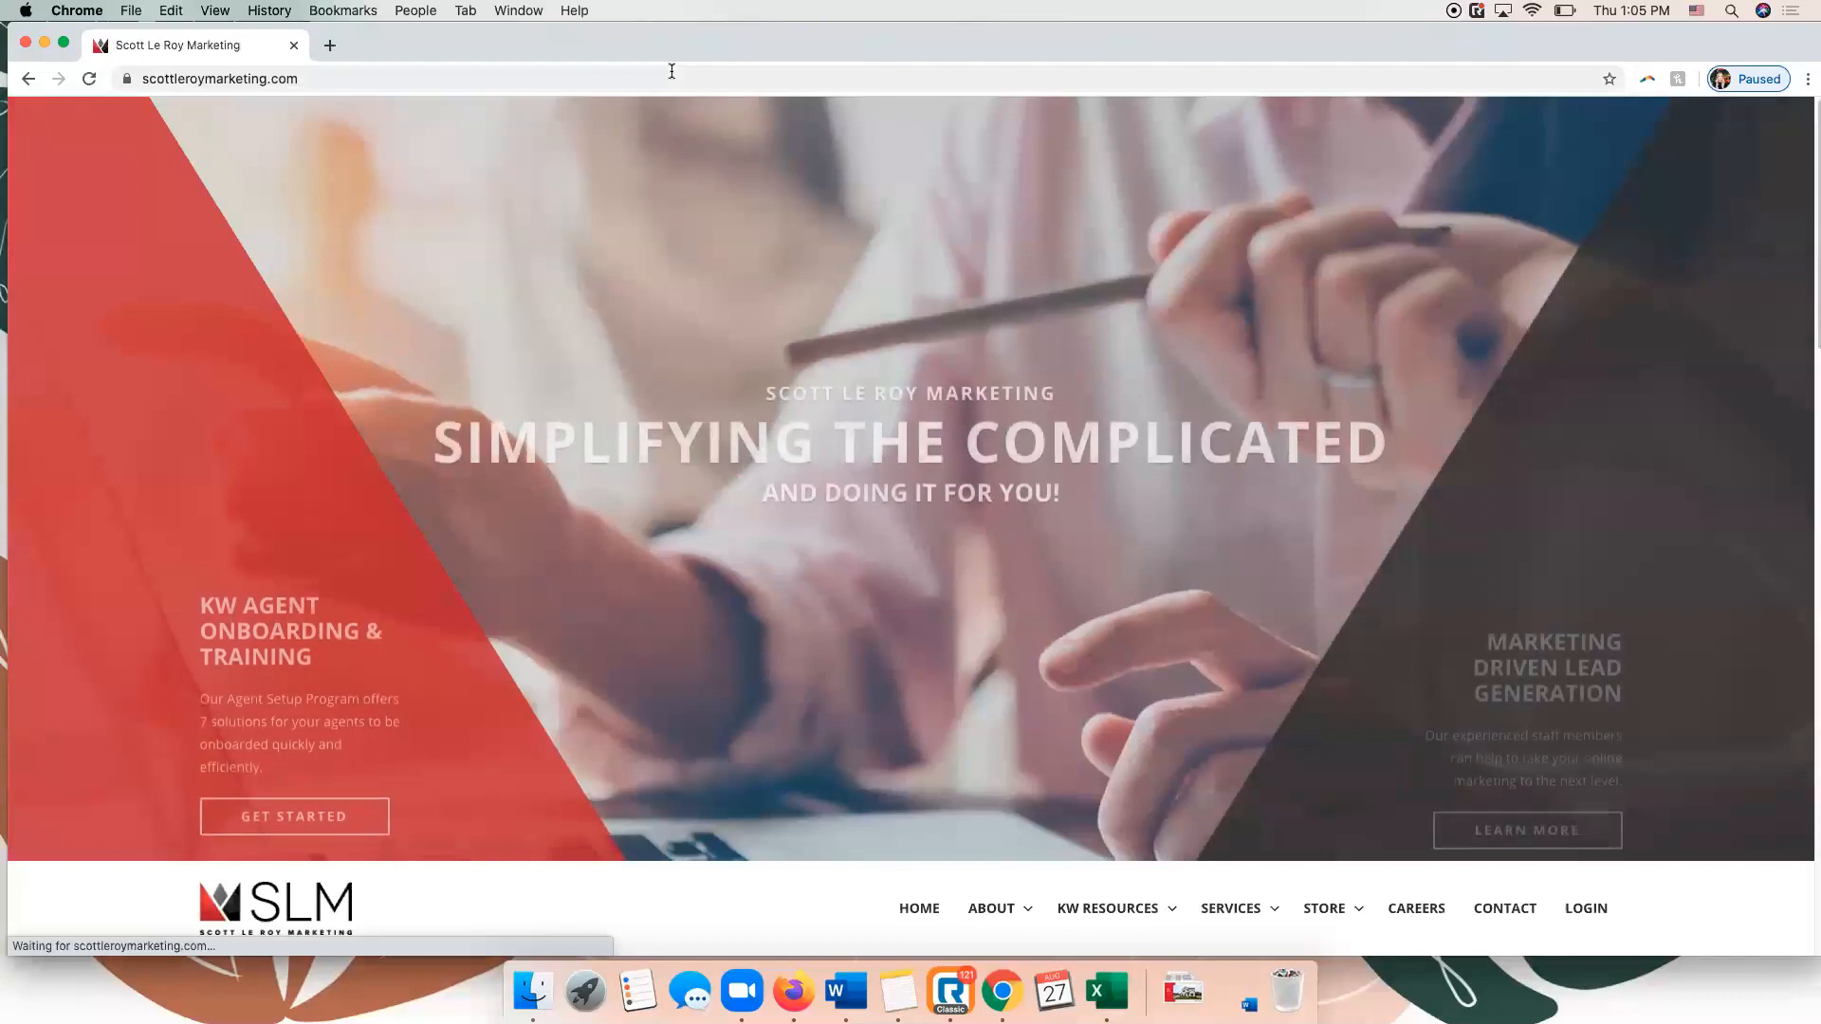
scroll(679, 334, down, 12)
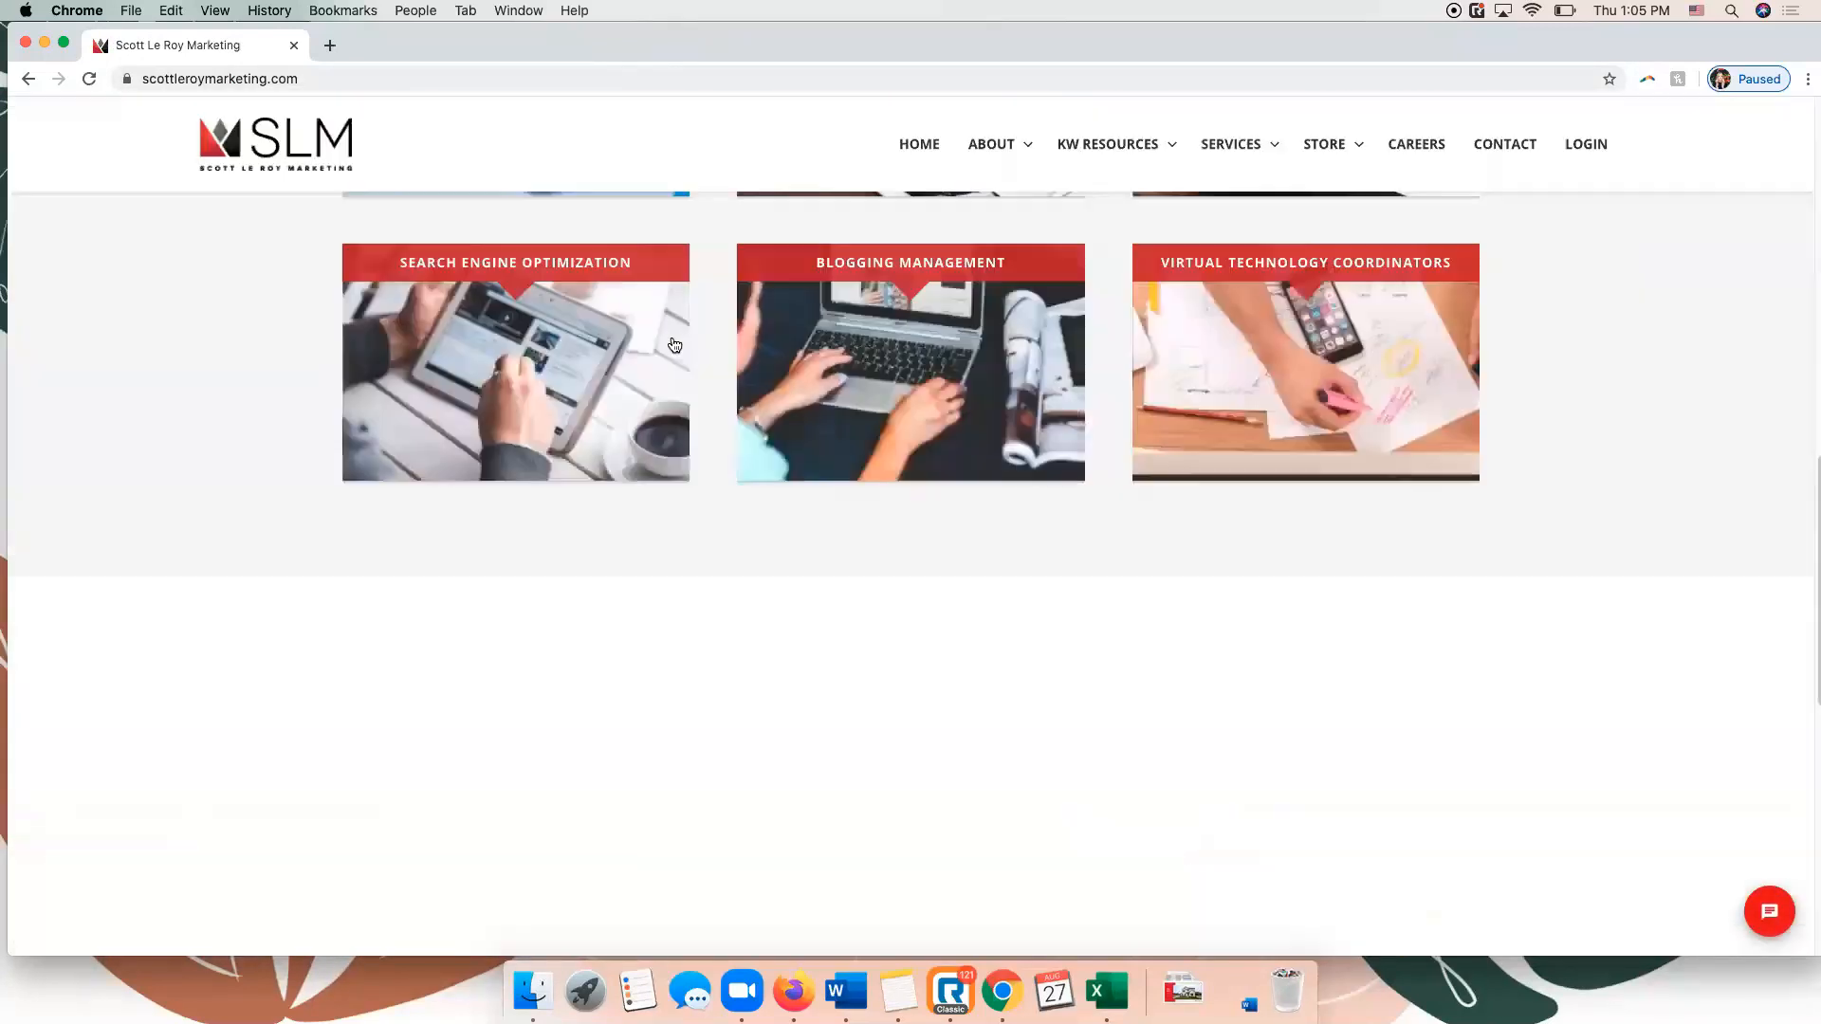
scroll(673, 344, down, 5)
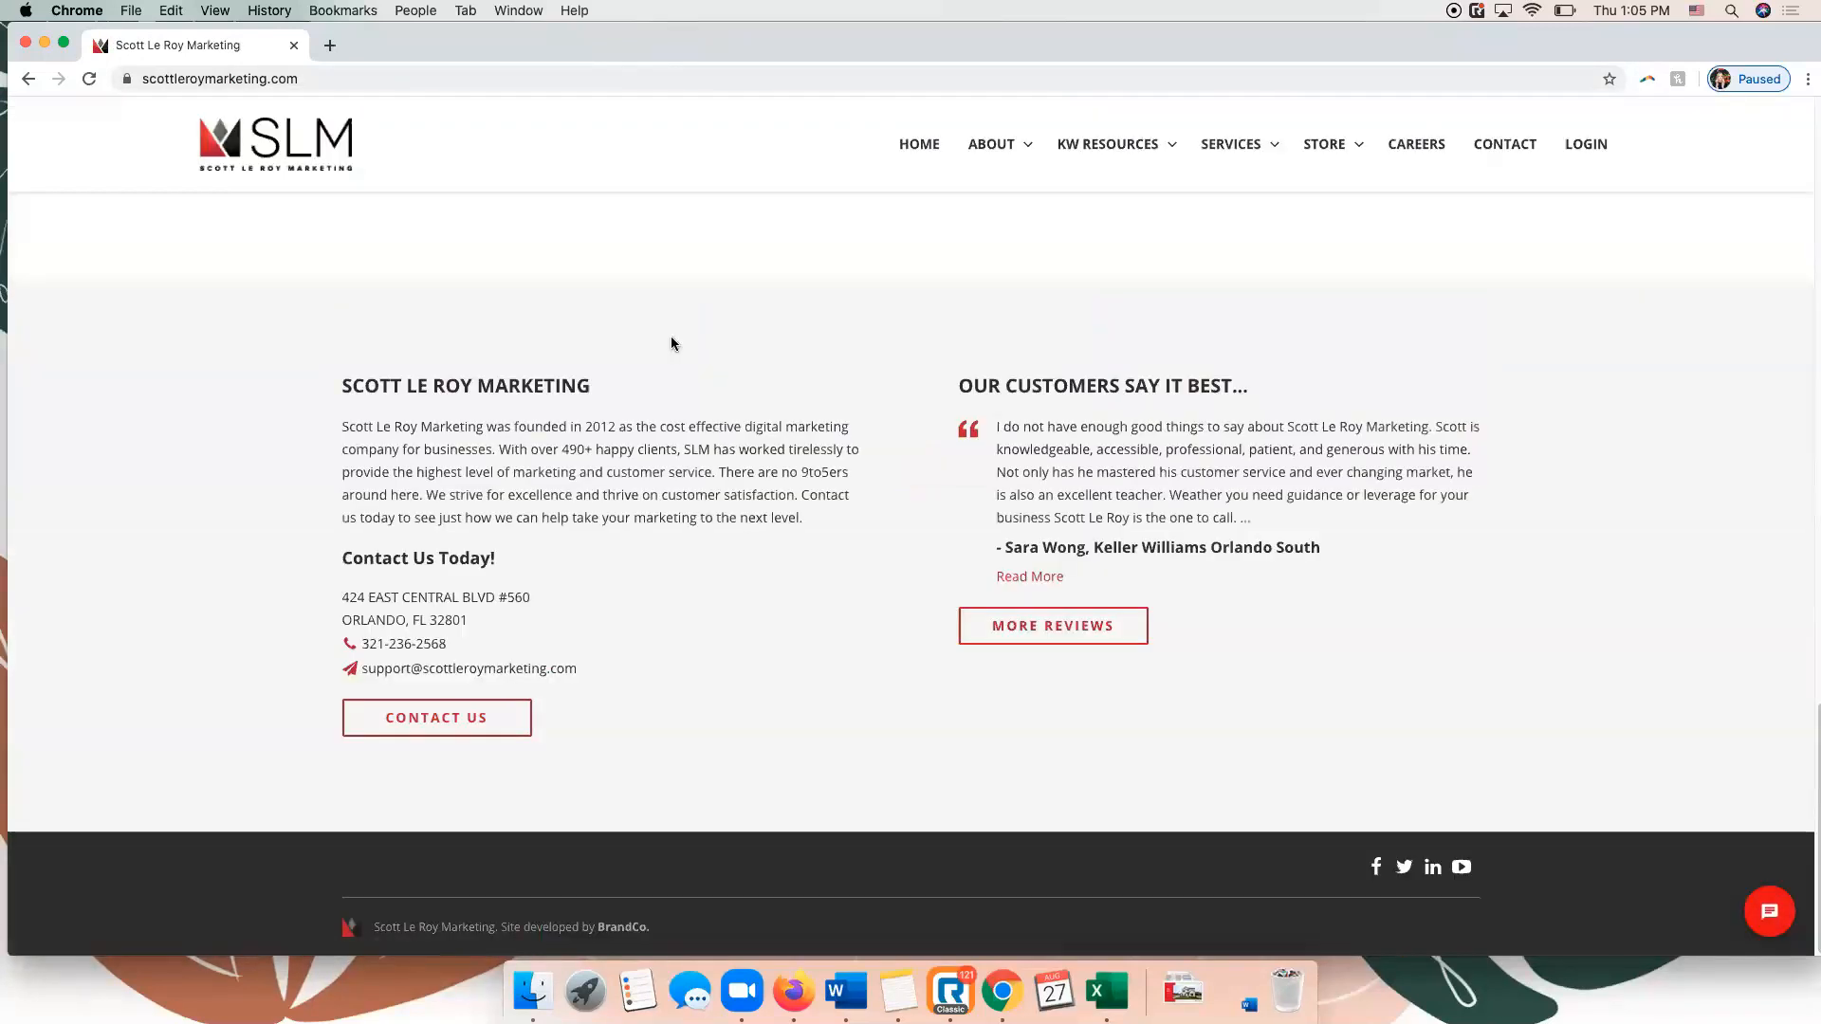